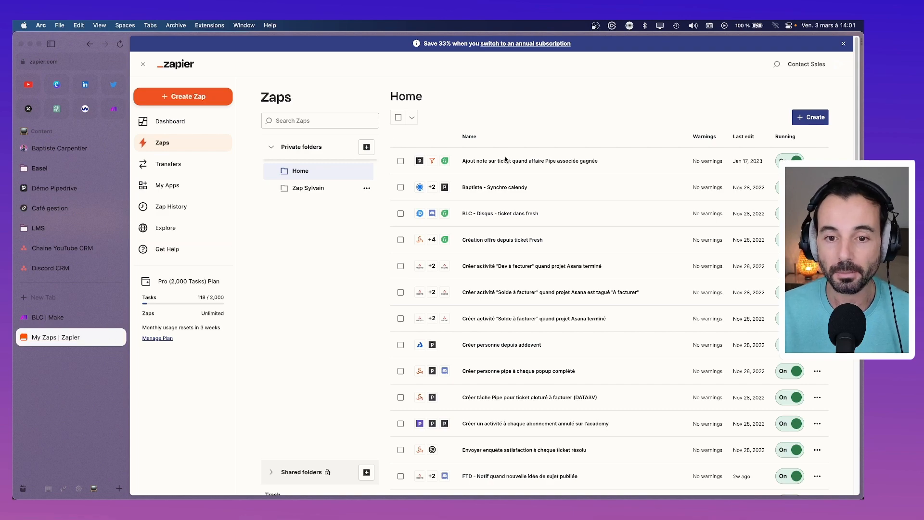
Step: Look inside the Zap Sylvain folder, then return to the Home folder's Zaps
{"action": "scroll", "coordinate": [529, 216], "scroll_direction": "down", "scroll_amount": 10}
{"action": "scroll", "coordinate": [546, 242], "scroll_direction": "up", "scroll_amount": 8}
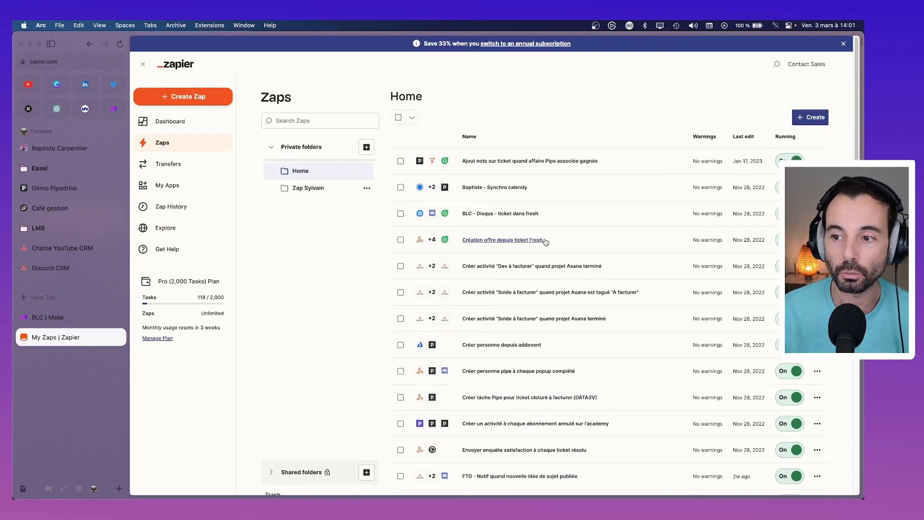
{"action": "left_click", "coordinate": [305, 188]}
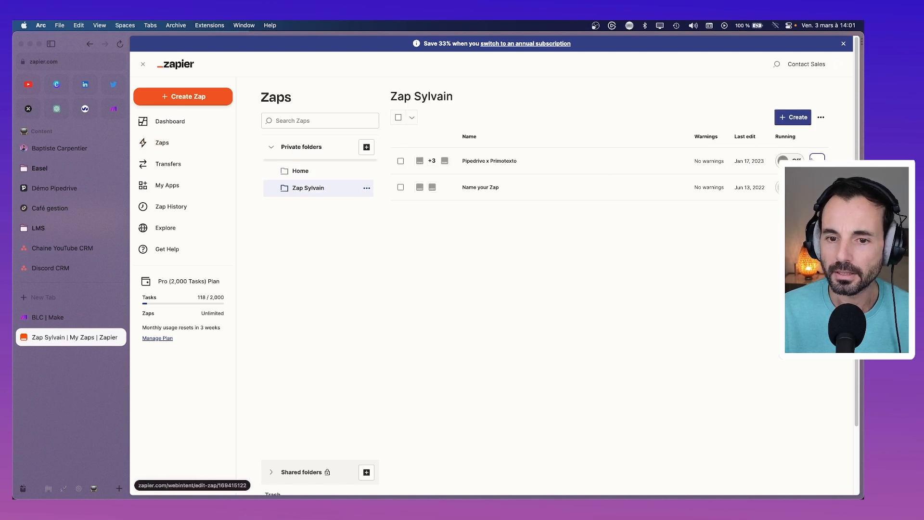
{"action": "left_click", "coordinate": [295, 176]}
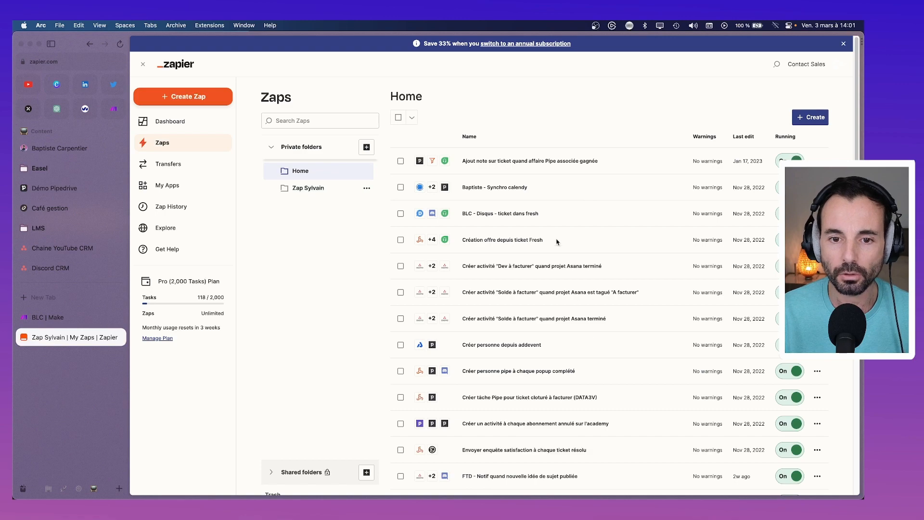
Step: Scroll the Home Zaps list and glance at the Make organization dashboard before returning to Zapier
{"action": "scroll", "coordinate": [526, 219], "scroll_direction": "down", "scroll_amount": 1}
{"action": "scroll", "coordinate": [526, 219], "scroll_direction": "down", "scroll_amount": 10}
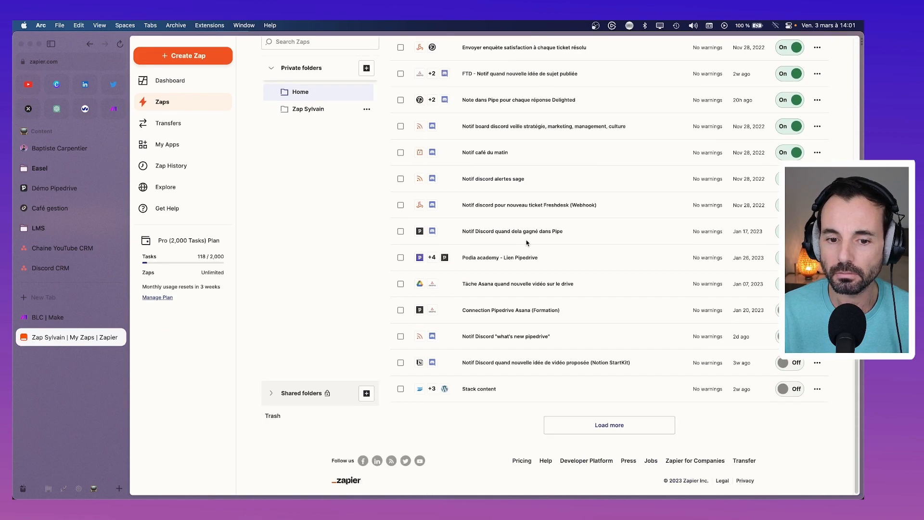
{"action": "scroll", "coordinate": [395, 165], "scroll_direction": "up", "scroll_amount": 9}
{"action": "scroll", "coordinate": [395, 165], "scroll_direction": "up", "scroll_amount": 3}
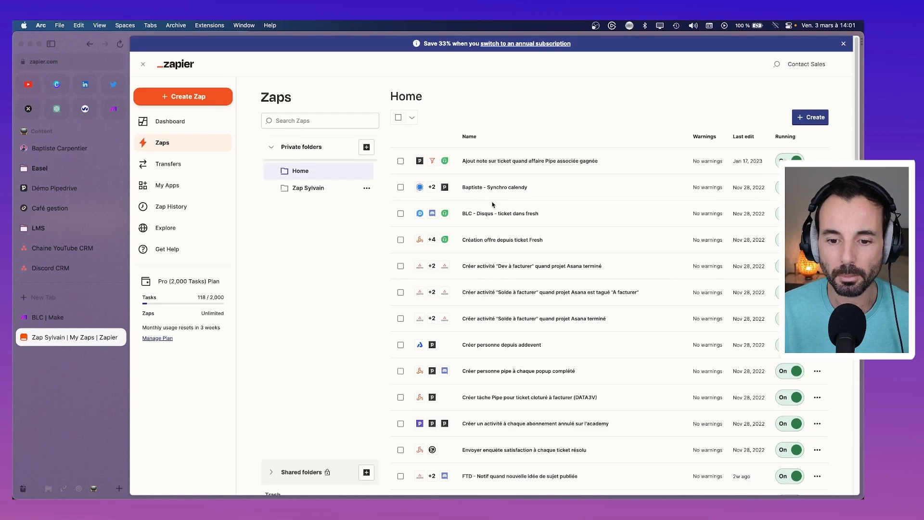
{"action": "scroll", "coordinate": [657, 139], "scroll_direction": "down", "scroll_amount": 10}
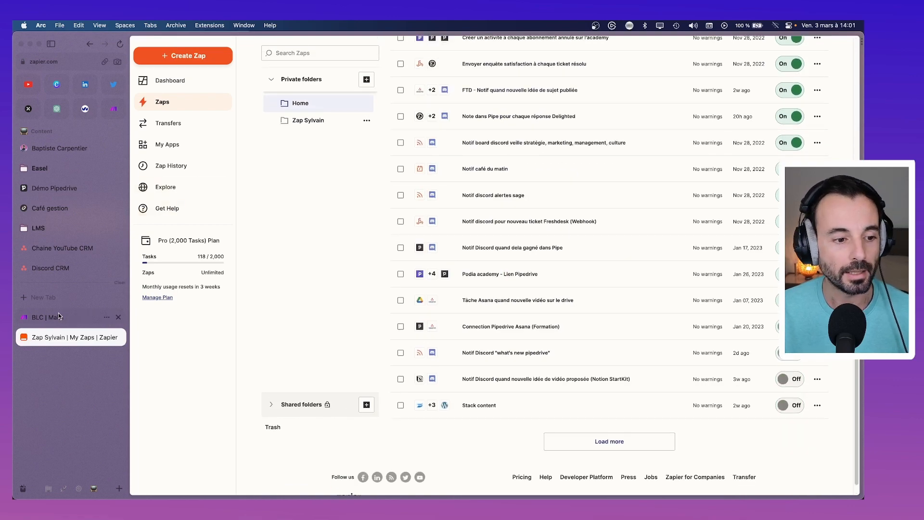
{"action": "left_click", "coordinate": [58, 315]}
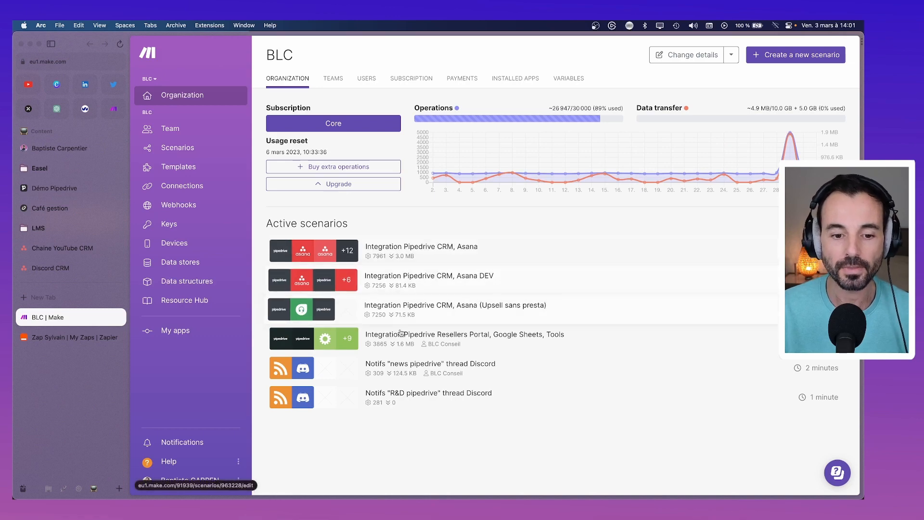
{"action": "left_click", "coordinate": [48, 341]}
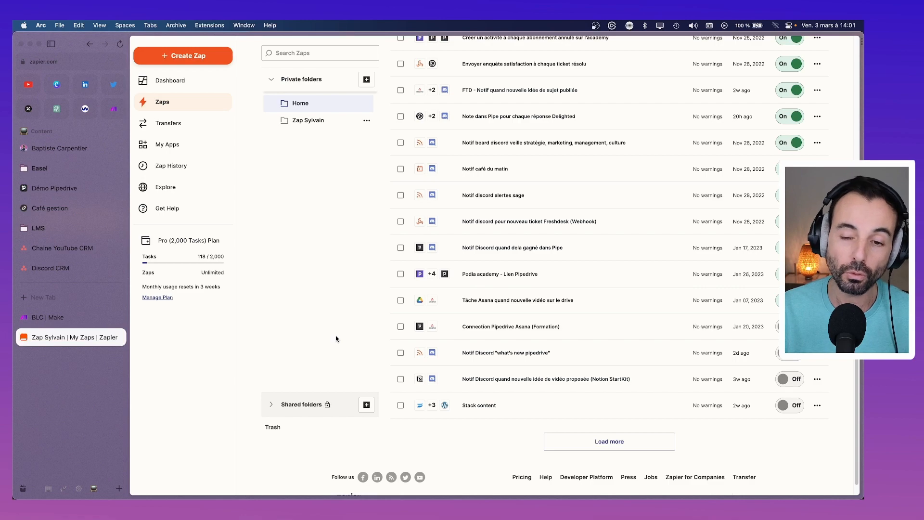
{"action": "scroll", "coordinate": [507, 273], "scroll_direction": "up", "scroll_amount": 10}
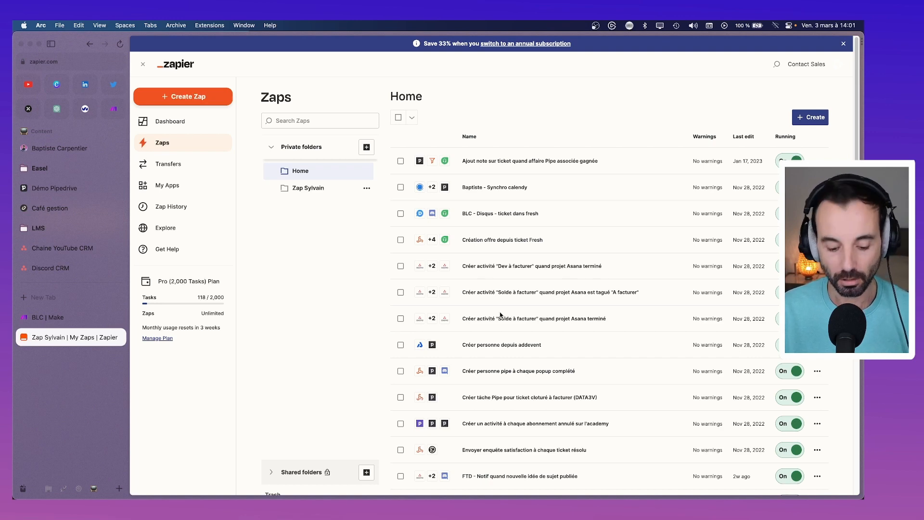
Step: Search Spotlight for 'horlo' and close the screen saver settings that opened instead
{"action": "key", "text": "super+space"}
{"action": "type", "text": "horlo"}
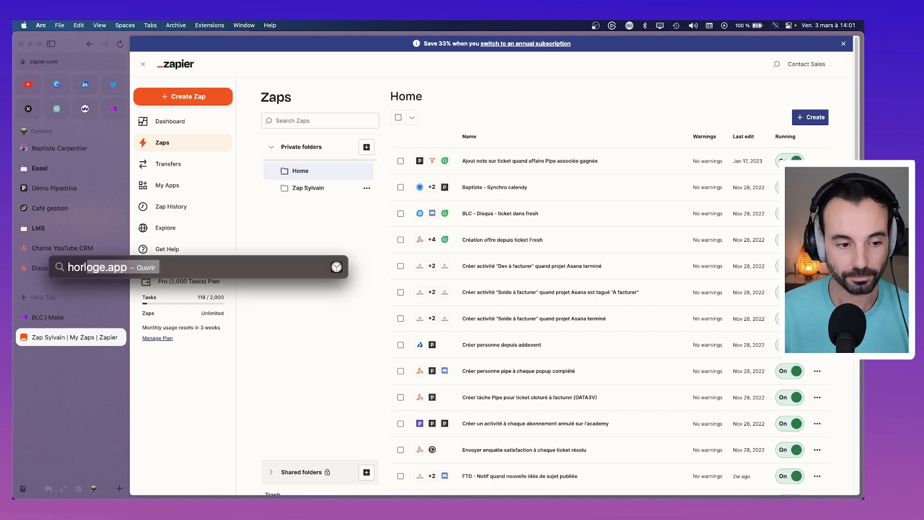
{"action": "key", "text": "Return"}
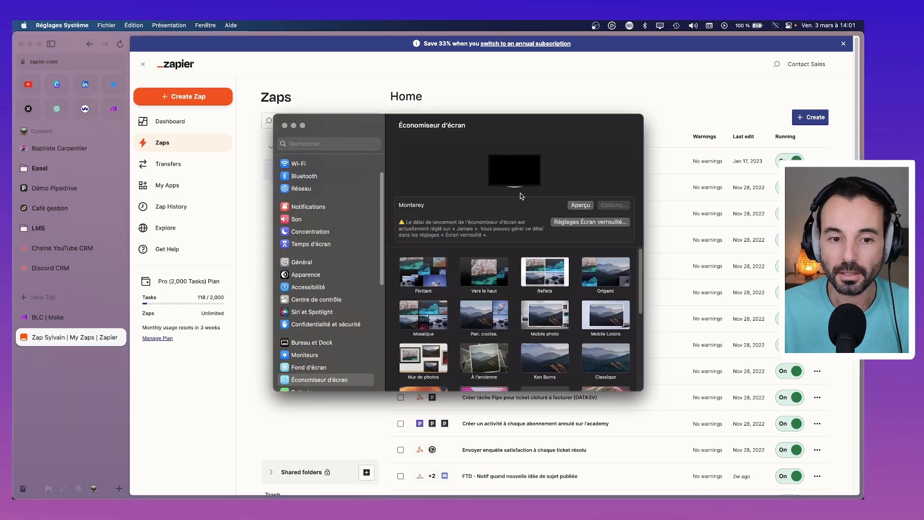
{"action": "left_click", "coordinate": [285, 125]}
Step: Launch Horloge via 'horl', start the 01:30:00 countdown timer and close its window
{"action": "key", "text": "super+space"}
{"action": "type", "text": "horl"}
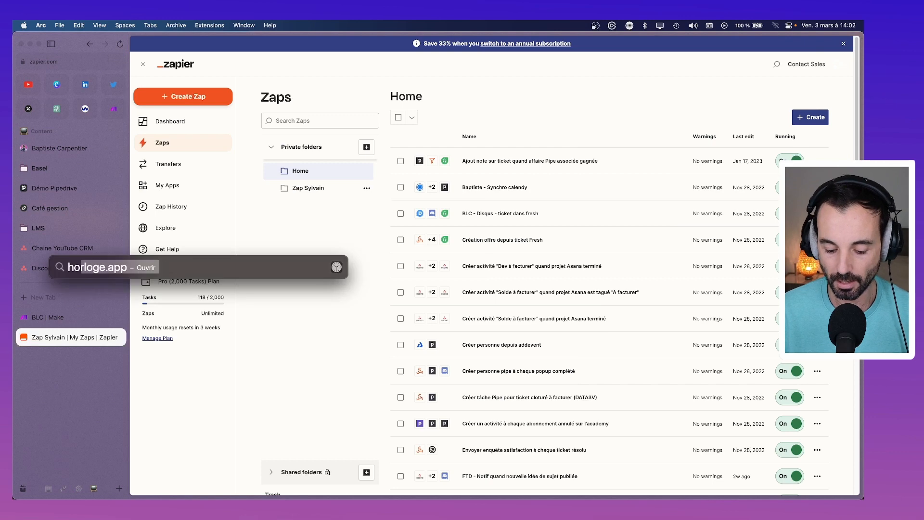
{"action": "key", "text": "Return"}
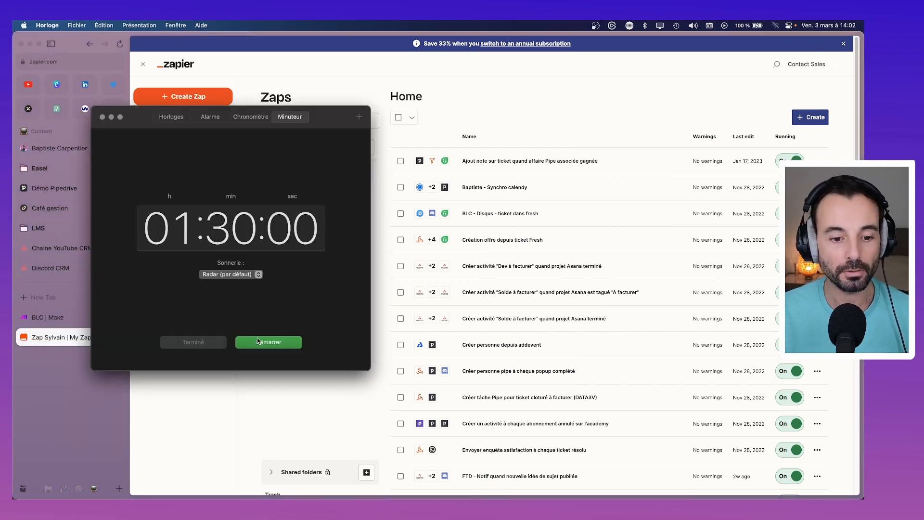
{"action": "left_click", "coordinate": [273, 343]}
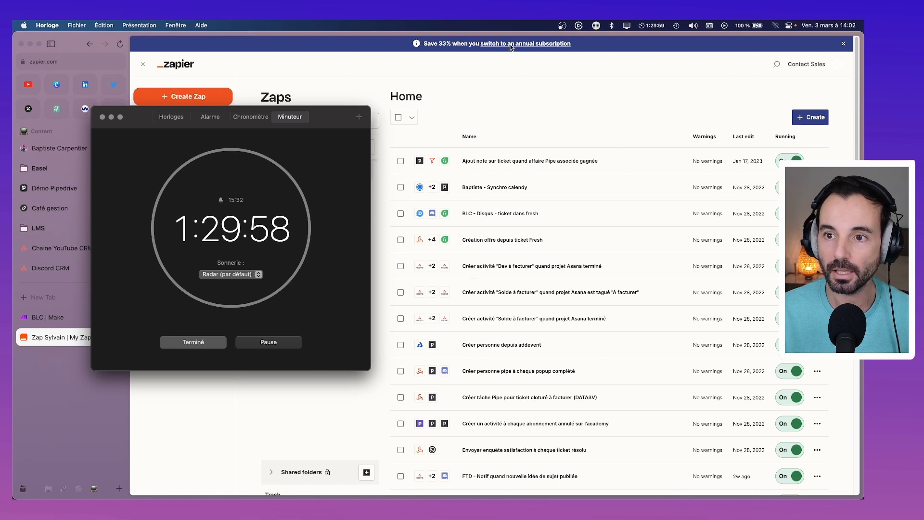
{"action": "left_click", "coordinate": [102, 118]}
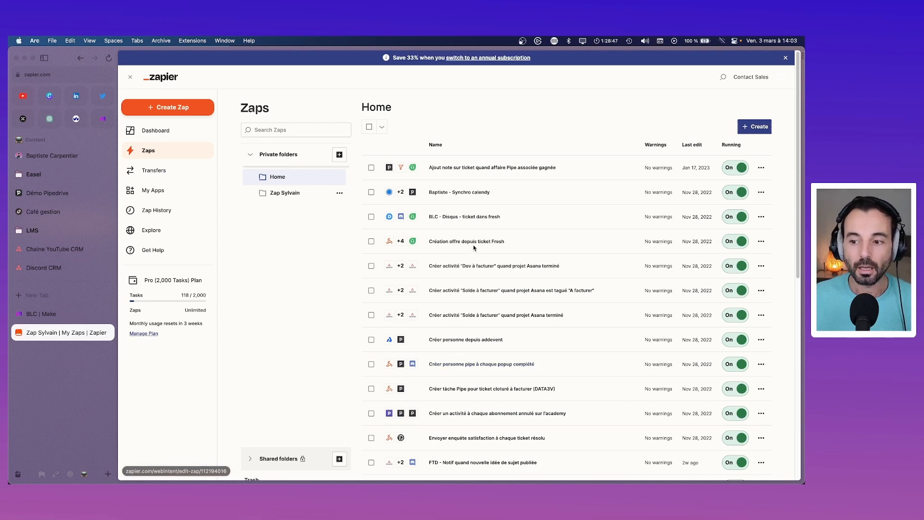
Step: Load more Zaps at the bottom of the Home list, then open the Freshdesk note Zap
{"action": "scroll", "coordinate": [474, 247], "scroll_direction": "down", "scroll_amount": 5}
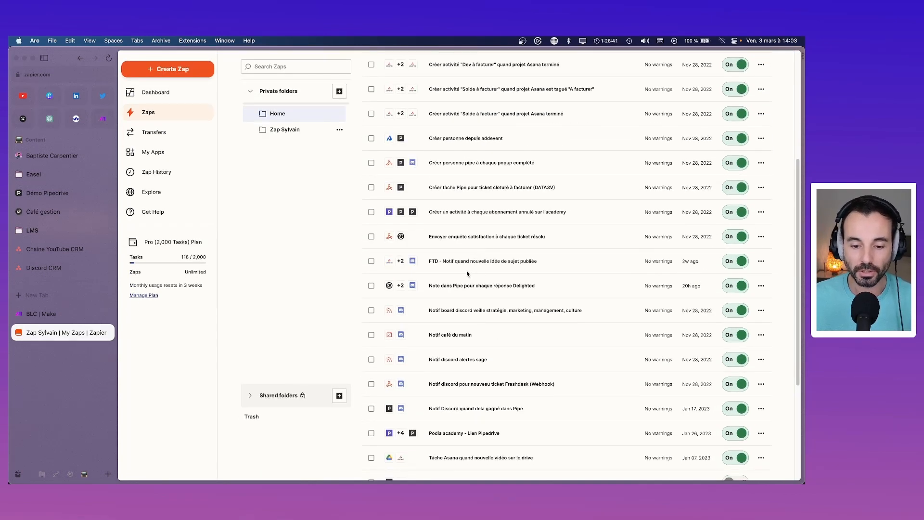
{"action": "scroll", "coordinate": [458, 278], "scroll_direction": "down", "scroll_amount": 4}
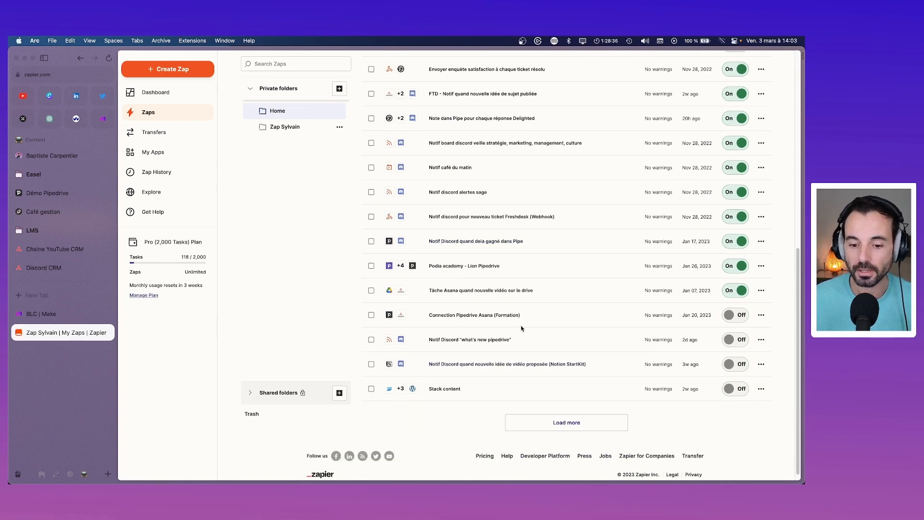
{"action": "left_click", "coordinate": [573, 425]}
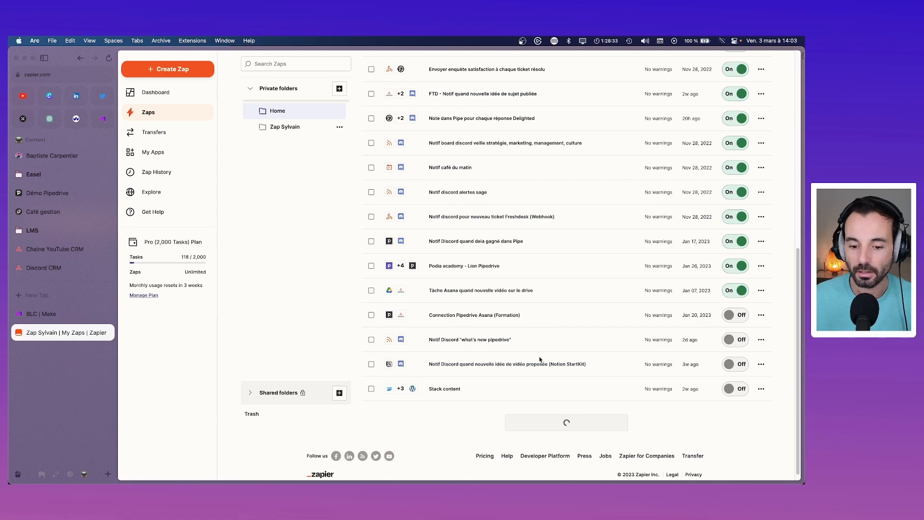
{"action": "scroll", "coordinate": [539, 358], "scroll_direction": "down", "scroll_amount": 2}
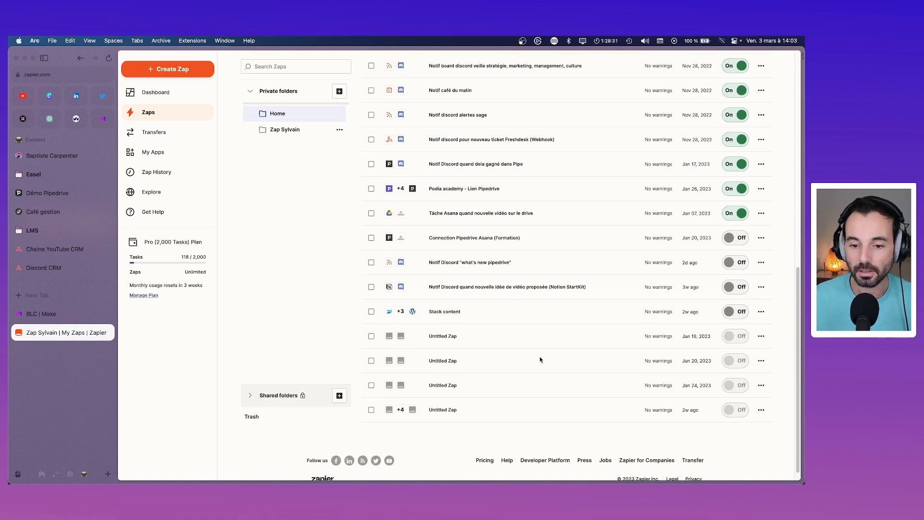
{"action": "scroll", "coordinate": [540, 359], "scroll_direction": "up", "scroll_amount": 15}
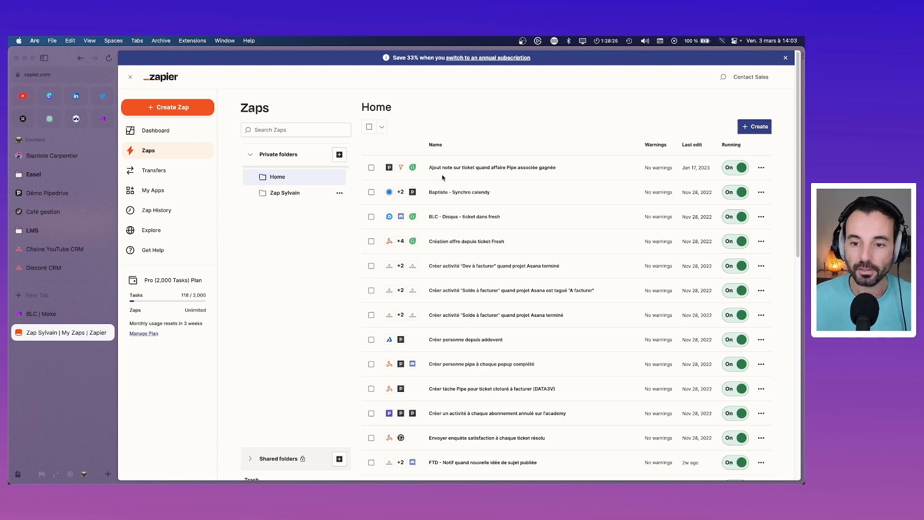
{"action": "left_click", "coordinate": [468, 168]}
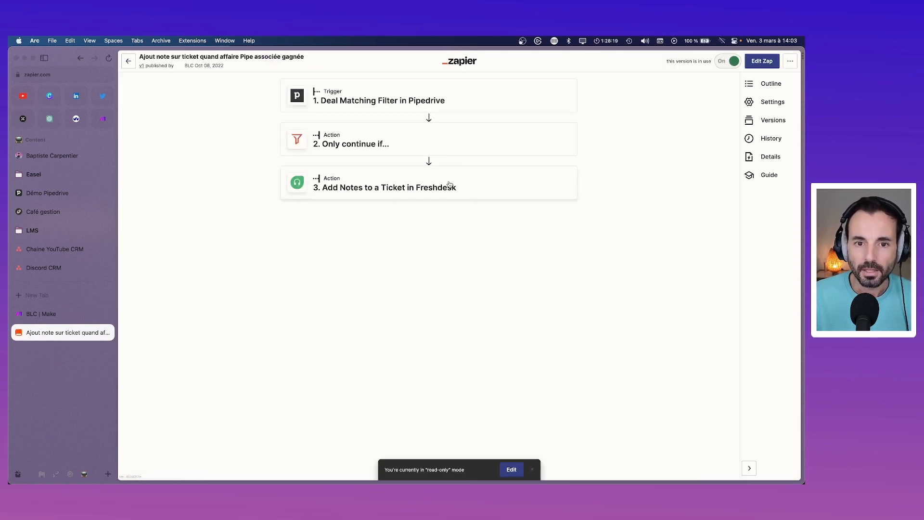
Step: Check the Pipedrive trigger and the Zap details overview (Europe/Paris, published 10/06/2022) in a new tab
{"action": "left_click", "coordinate": [399, 104]}
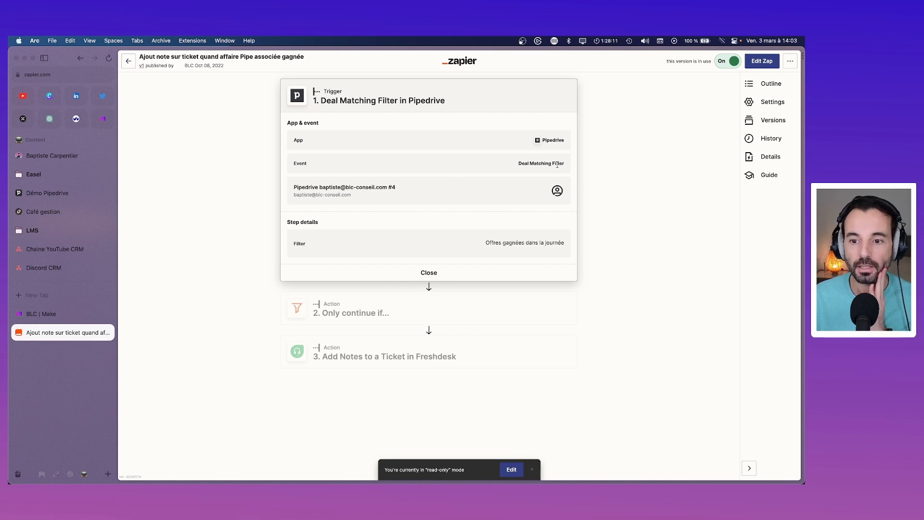
{"action": "left_click", "coordinate": [770, 159]}
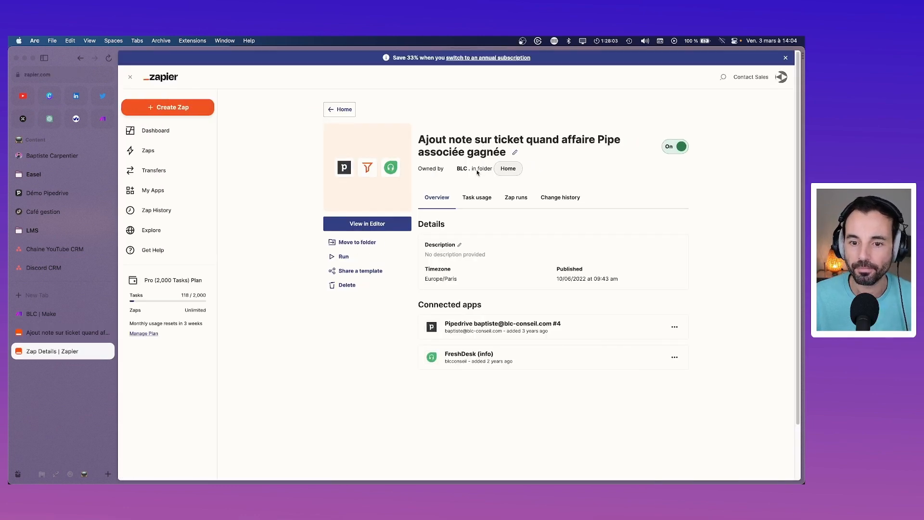
{"action": "left_click", "coordinate": [468, 202]}
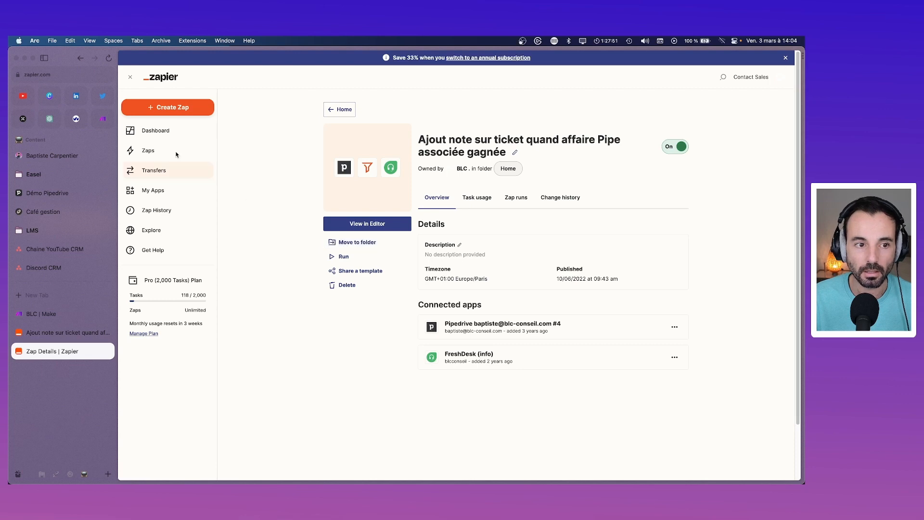
{"action": "left_click", "coordinate": [130, 77]}
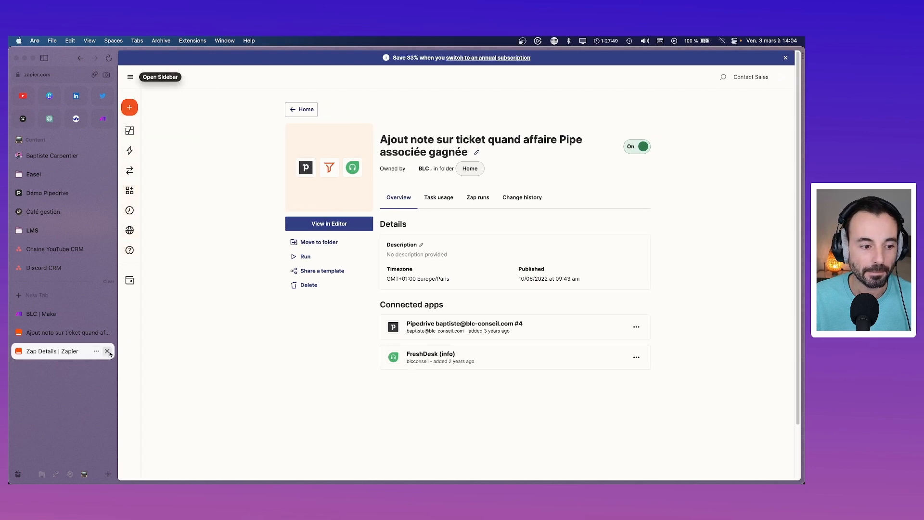
{"action": "left_click", "coordinate": [107, 351]}
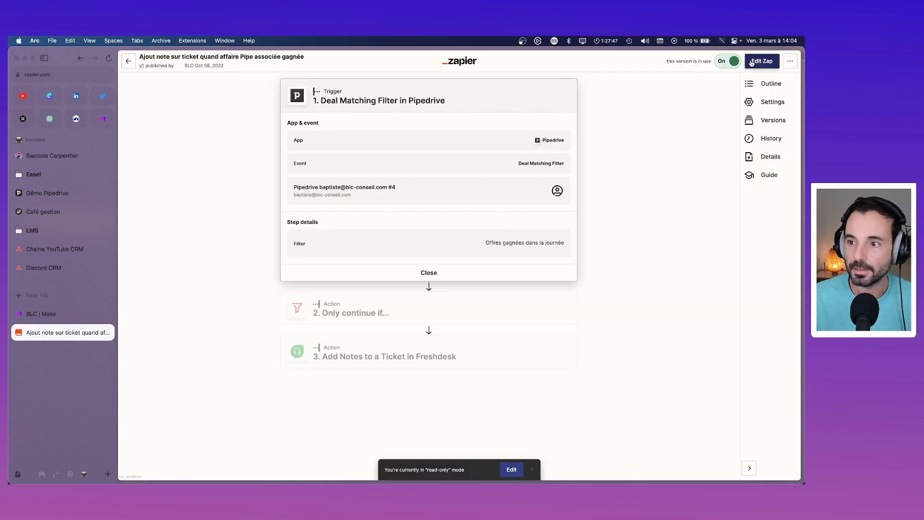
Step: Enter edit mode and inspect the trigger's Pipedrive account, filter and the Only continue if condition
{"action": "left_click", "coordinate": [762, 61]}
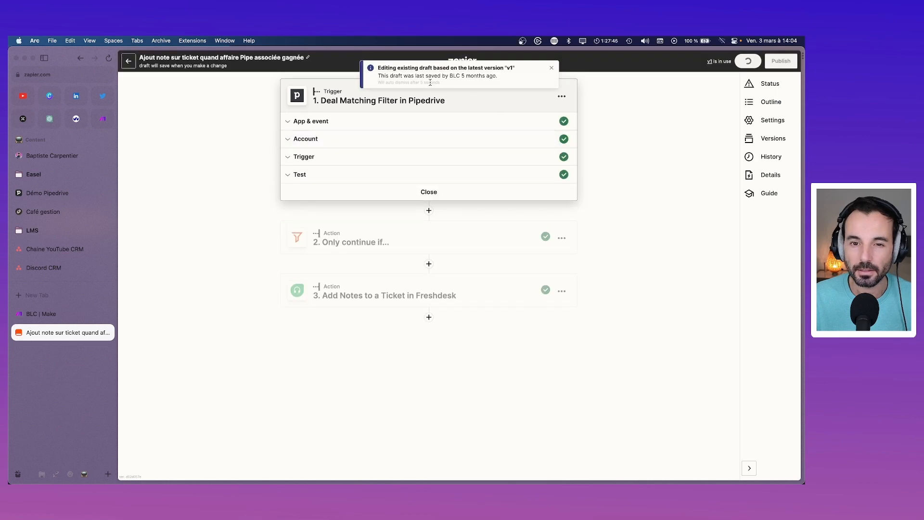
{"action": "left_click", "coordinate": [551, 68]}
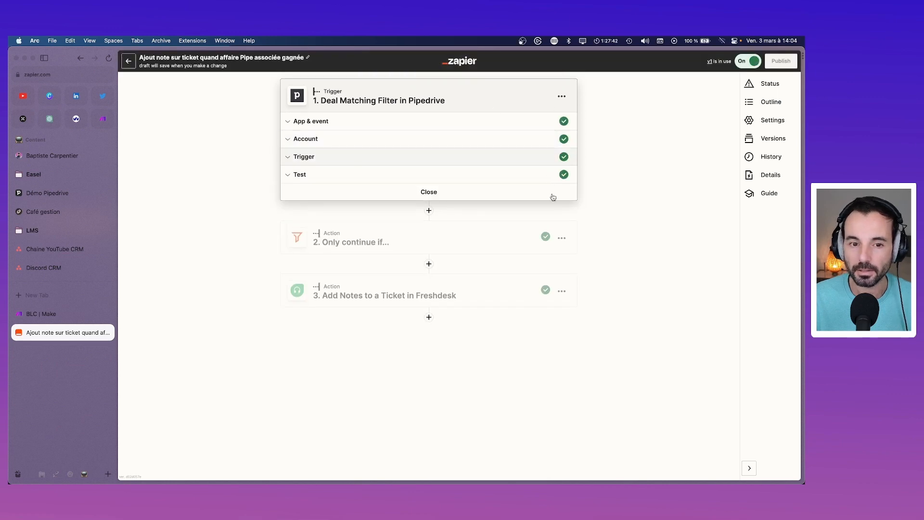
{"action": "left_click", "coordinate": [337, 129]}
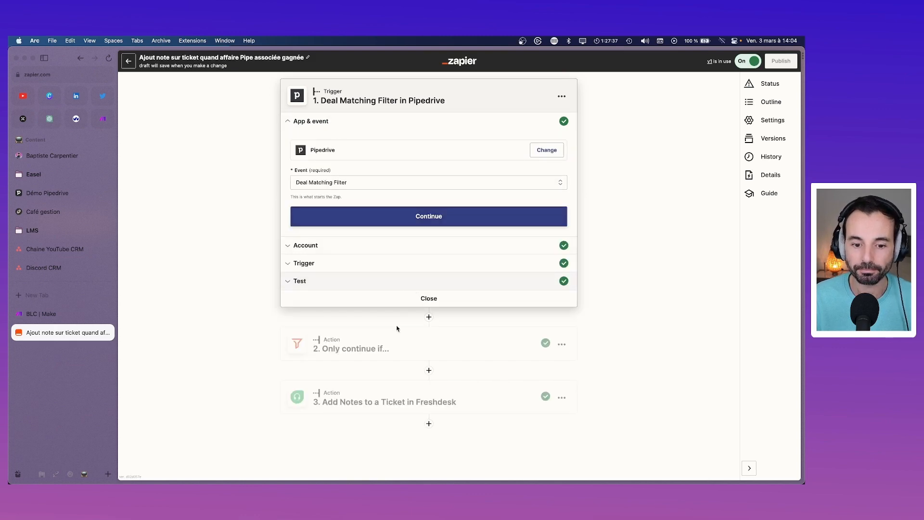
{"action": "left_click", "coordinate": [337, 246]}
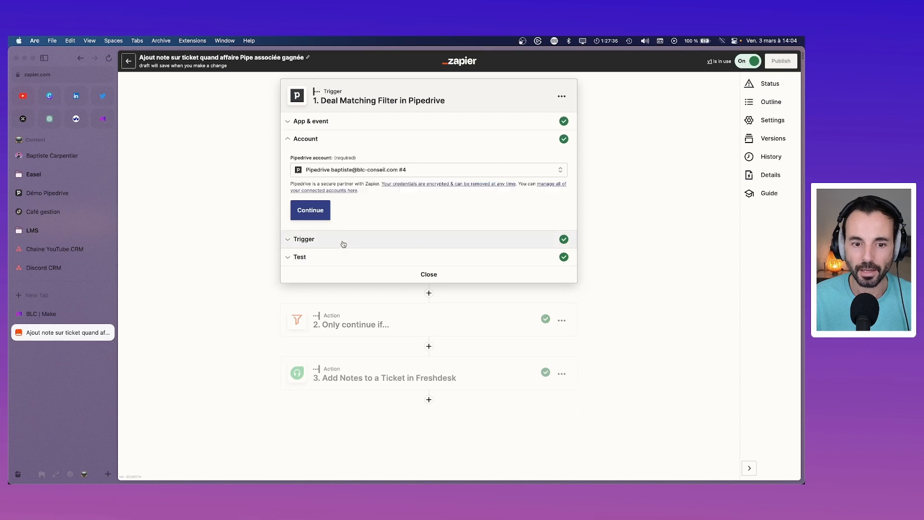
{"action": "left_click", "coordinate": [343, 241]}
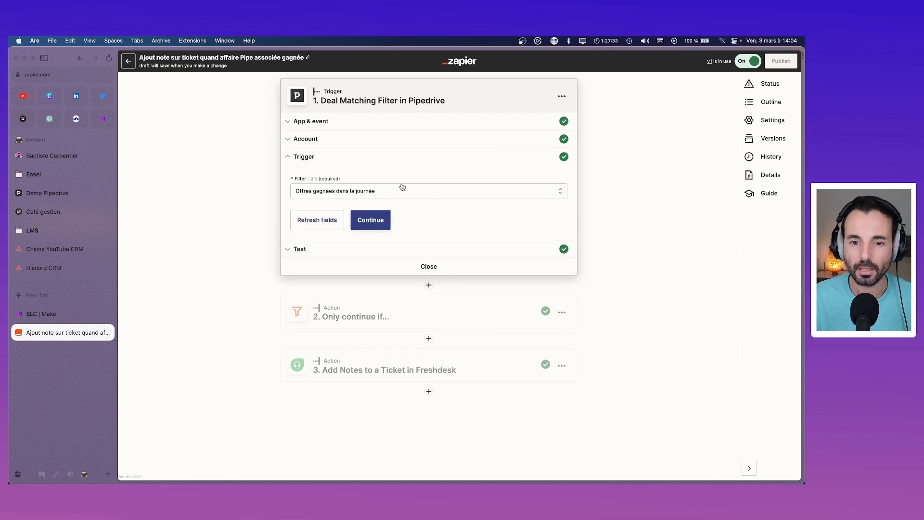
{"action": "left_click", "coordinate": [384, 318]}
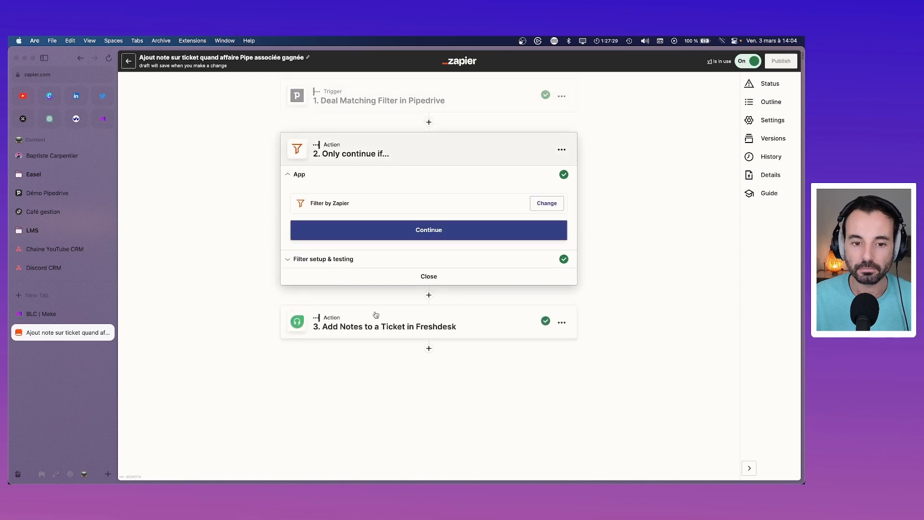
{"action": "left_click", "coordinate": [380, 259]}
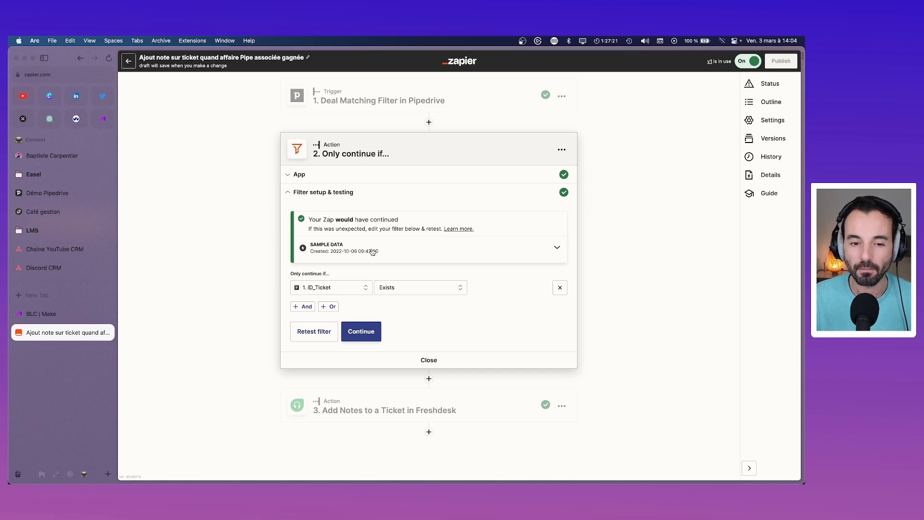
Step: Recheck the 'Offres gagnées dans la journée' trigger filter and filter step, then go to Make's BLC page
{"action": "left_click", "coordinate": [409, 100]}
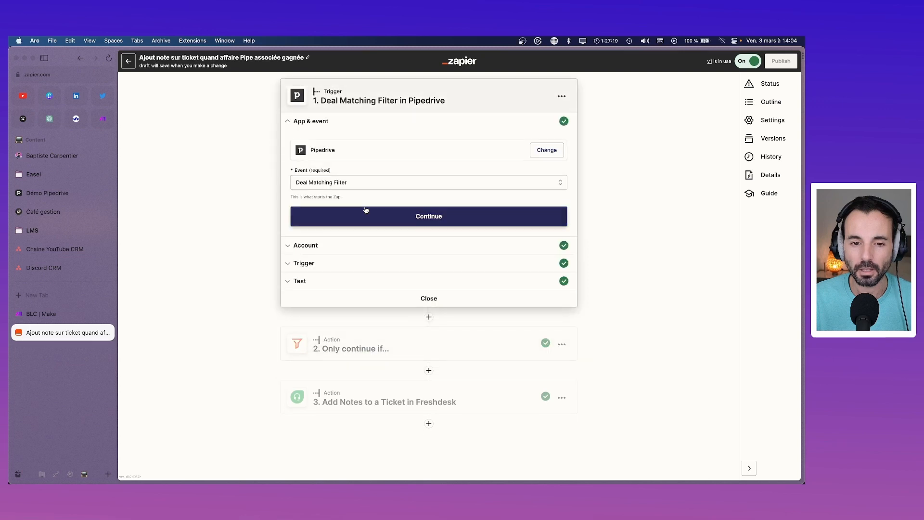
{"action": "left_click", "coordinate": [359, 248]}
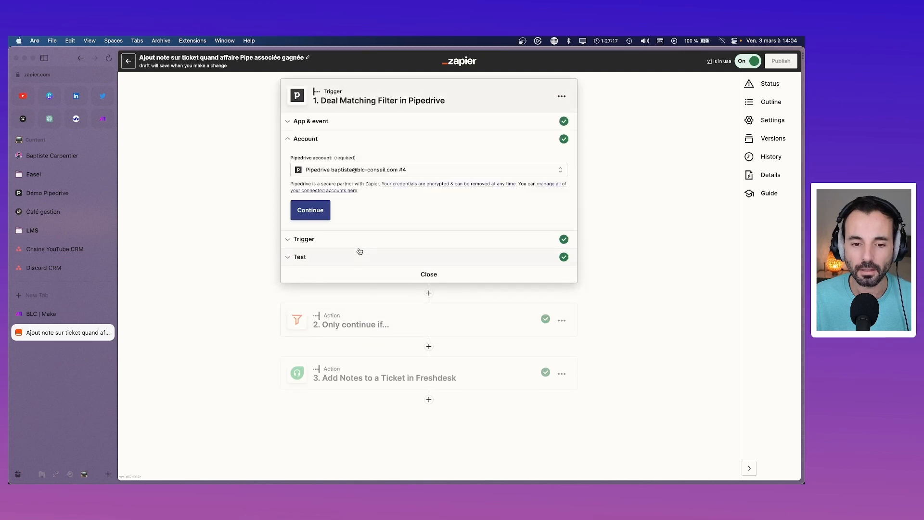
{"action": "left_click", "coordinate": [359, 243]}
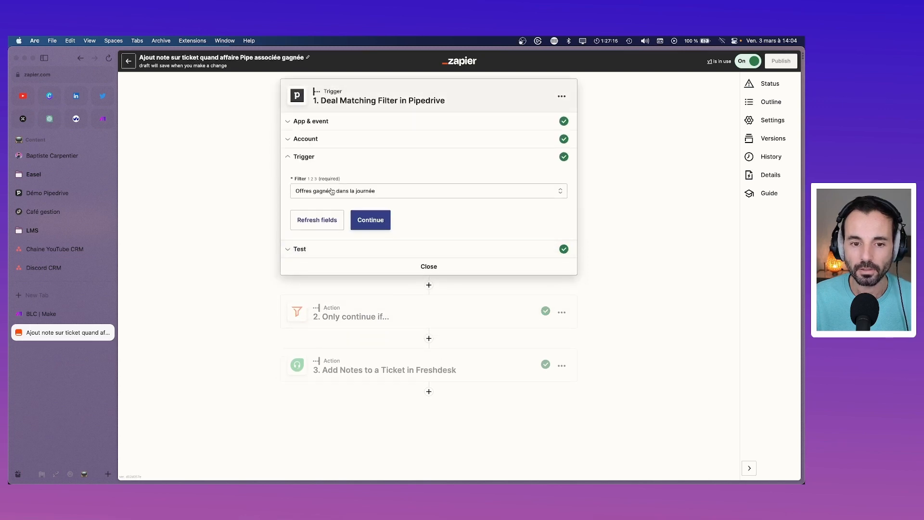
{"action": "left_click", "coordinate": [371, 318]}
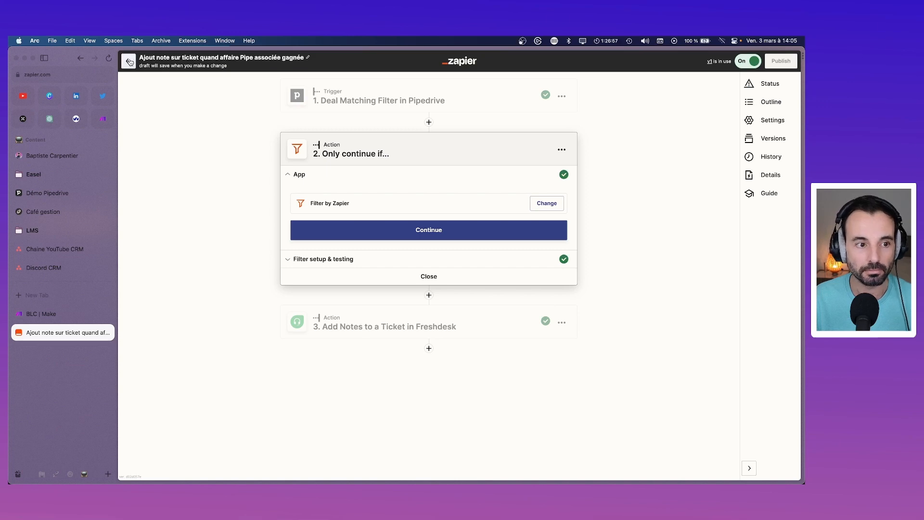
{"action": "left_click", "coordinate": [129, 62]}
{"action": "left_click", "coordinate": [62, 311]}
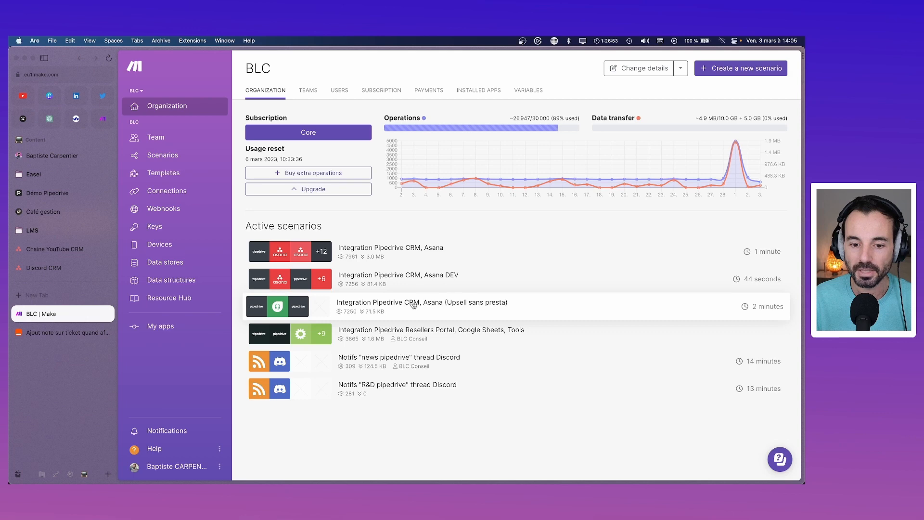
Step: Show the Zapier Zap in a split view beside Make and create a new scenario
{"action": "left_click", "coordinate": [48, 332]}
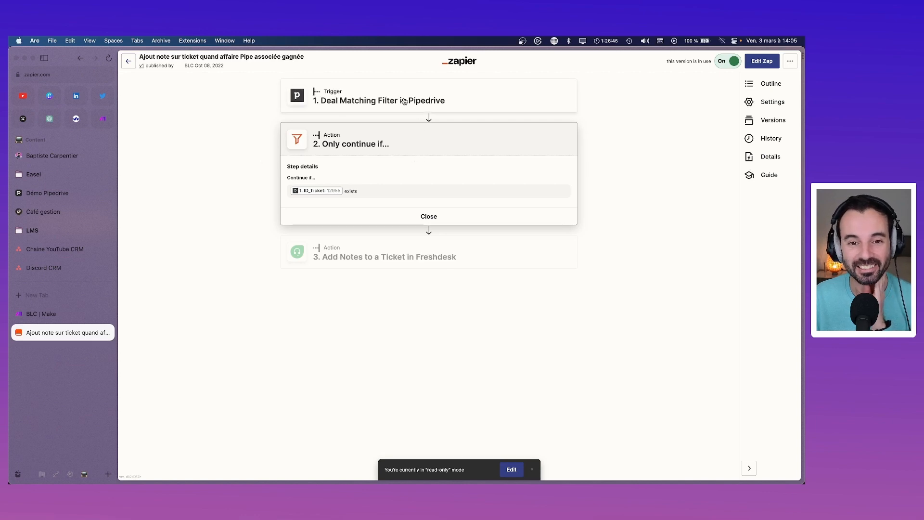
{"action": "left_click", "coordinate": [53, 314]}
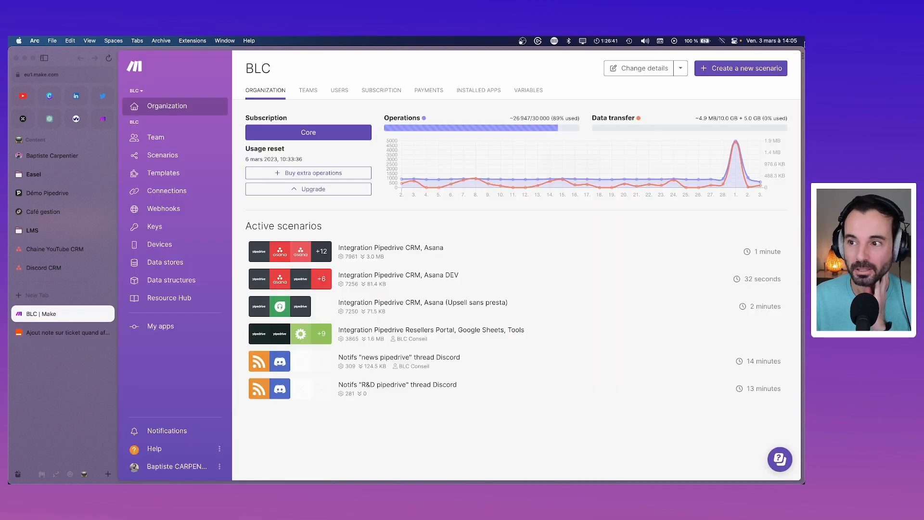
{"action": "mouse_move", "coordinate": [799, 77]}
{"action": "key", "text": "super+t"}
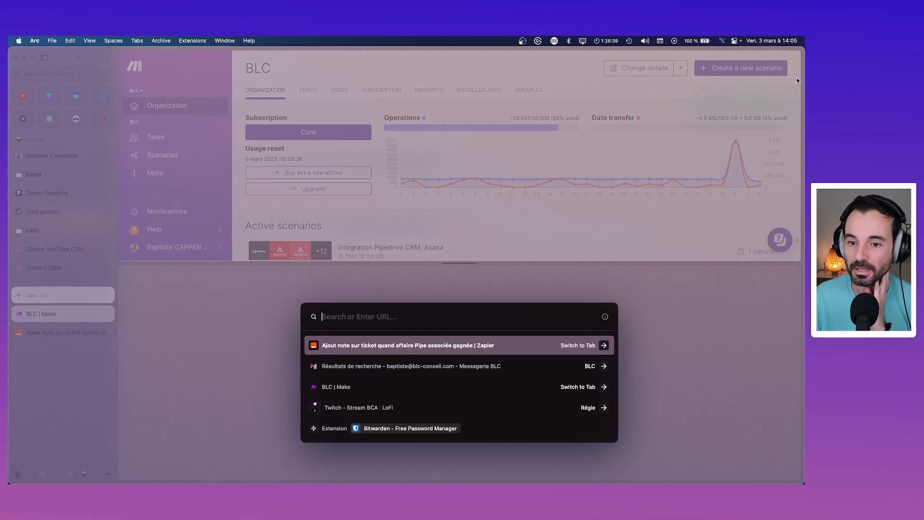
{"action": "left_click", "coordinate": [414, 352]}
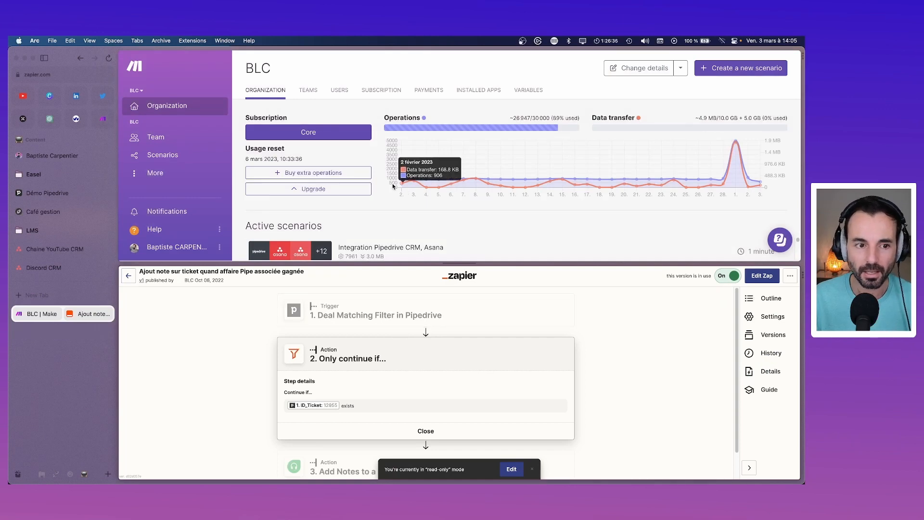
{"action": "left_click", "coordinate": [750, 67]}
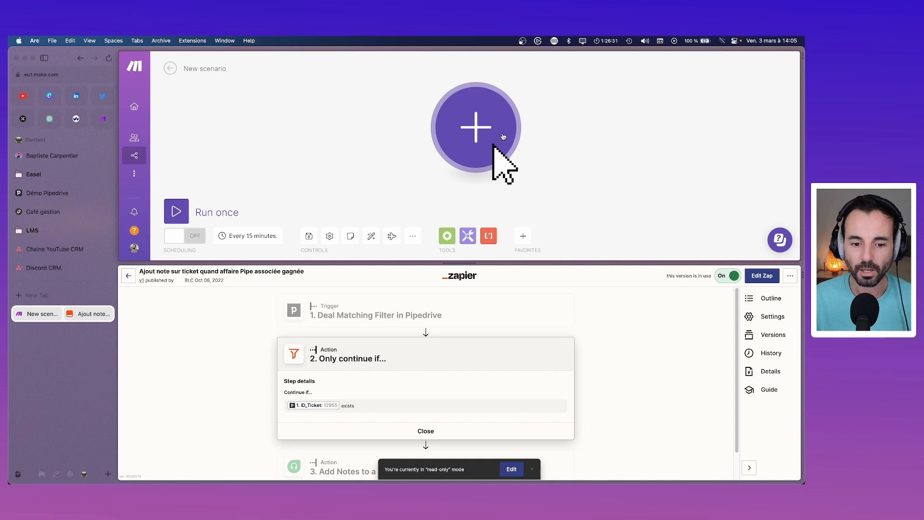
Step: Enlarge the Make pane and search the first module's app picker for 'p'
{"action": "left_click_drag", "start_coordinate": [460, 263], "coordinate": [463, 289]}
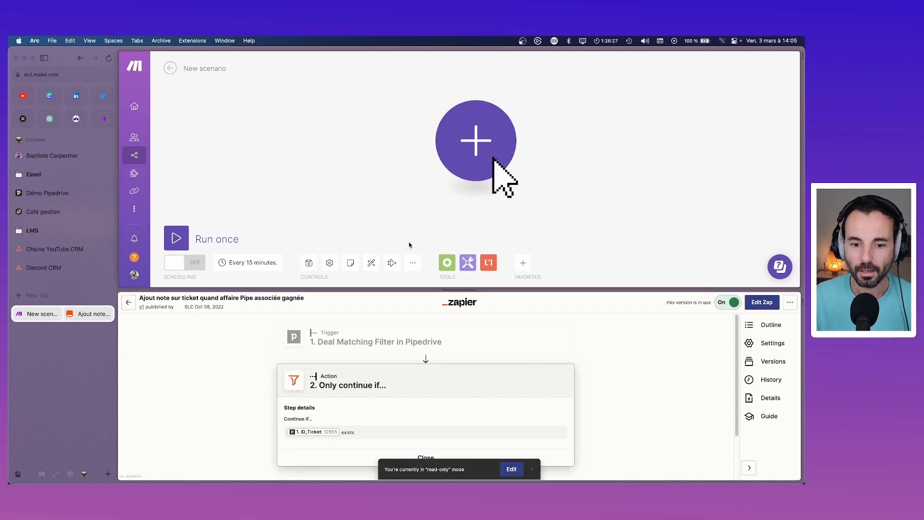
{"action": "left_click", "coordinate": [478, 140]}
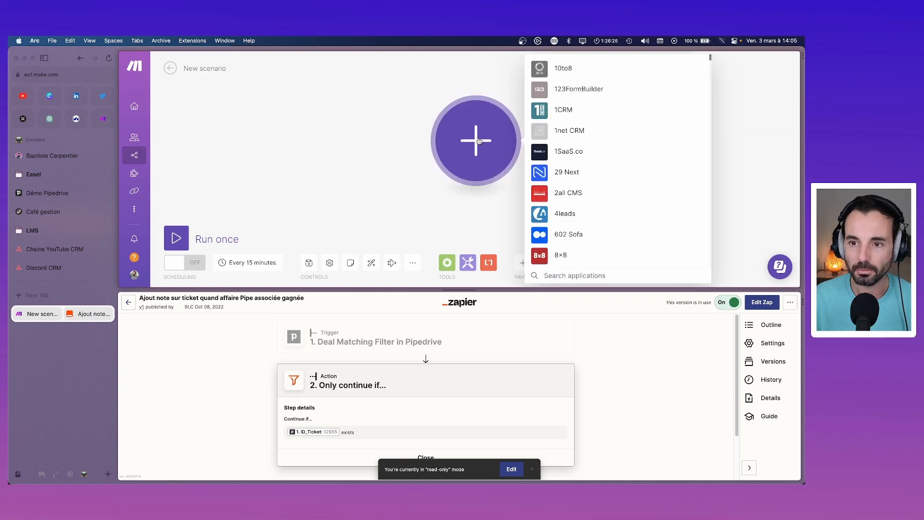
{"action": "type", "text": "pipe"}
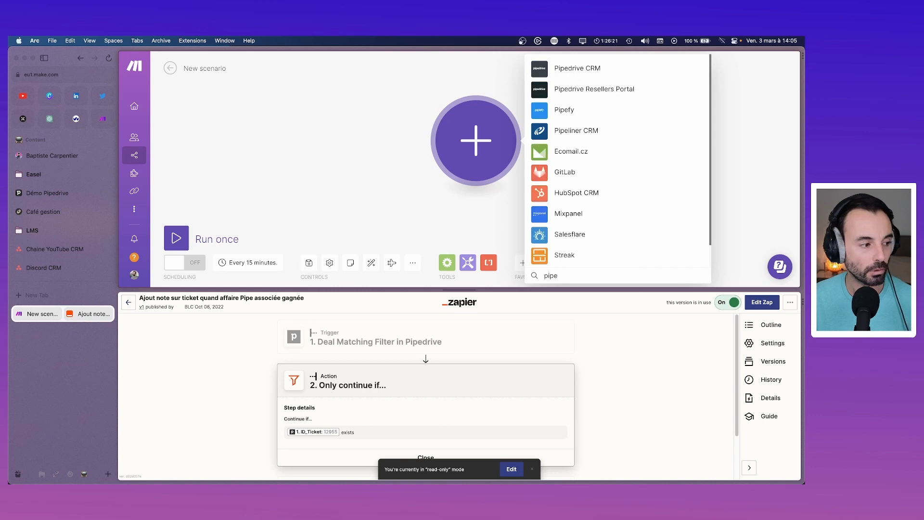
Step: Choose Pipedrive CRM, browse its modules, and try searching 'vie' and 'fil' before clearing
{"action": "left_click", "coordinate": [574, 70]}
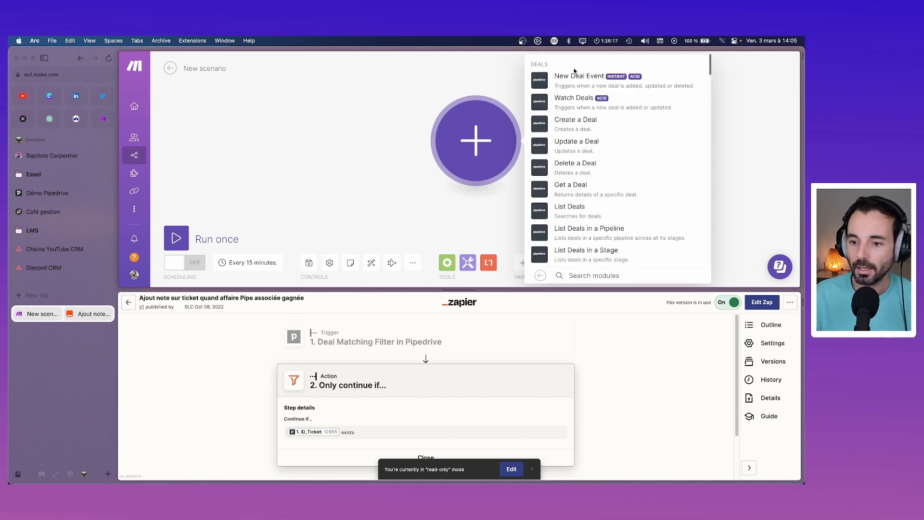
{"action": "scroll", "coordinate": [588, 154], "scroll_direction": "down", "scroll_amount": 4}
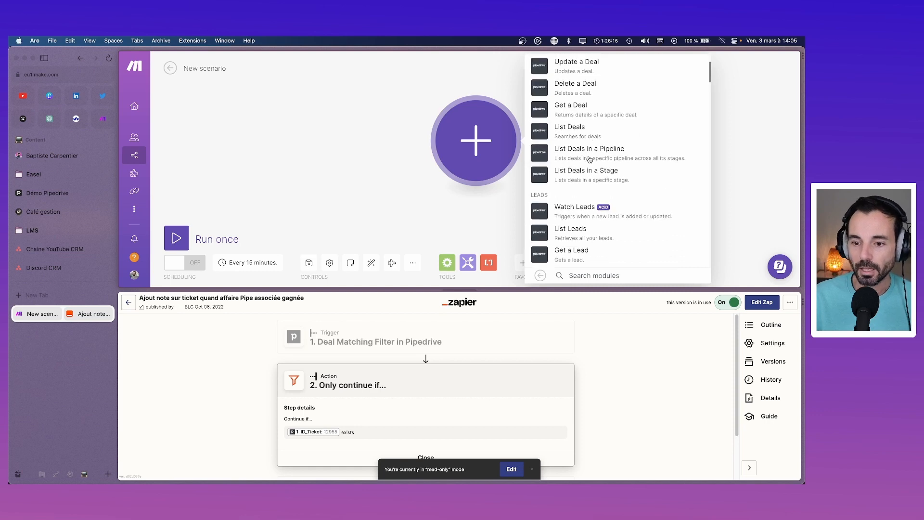
{"action": "scroll", "coordinate": [590, 159], "scroll_direction": "down", "scroll_amount": 4}
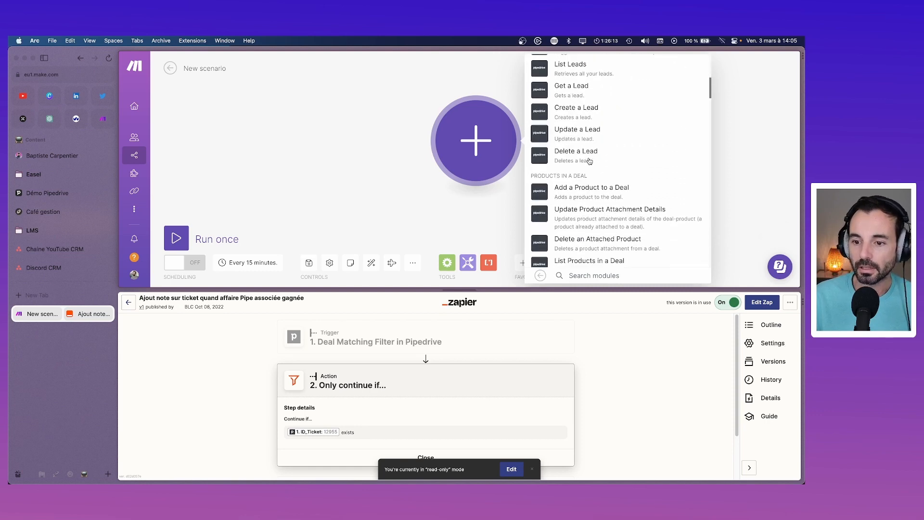
{"action": "scroll", "coordinate": [590, 161], "scroll_direction": "down", "scroll_amount": 4}
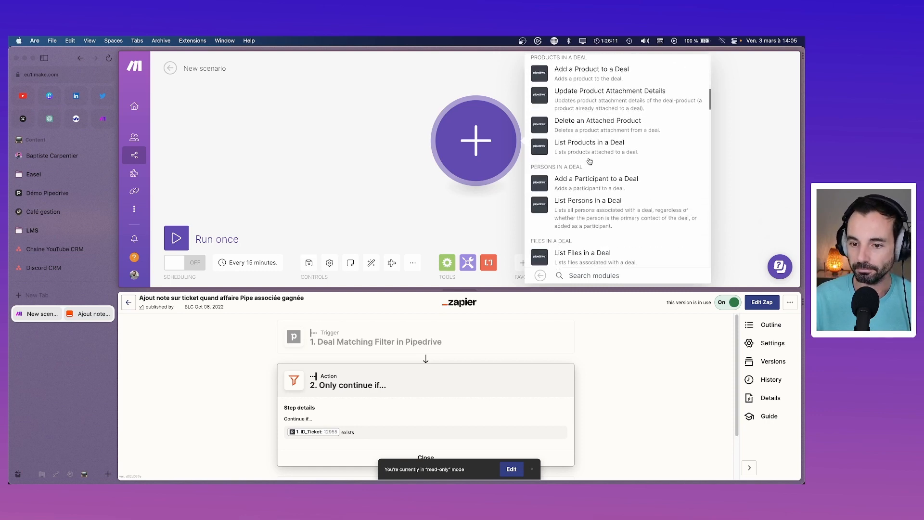
{"action": "scroll", "coordinate": [590, 161], "scroll_direction": "down", "scroll_amount": 3}
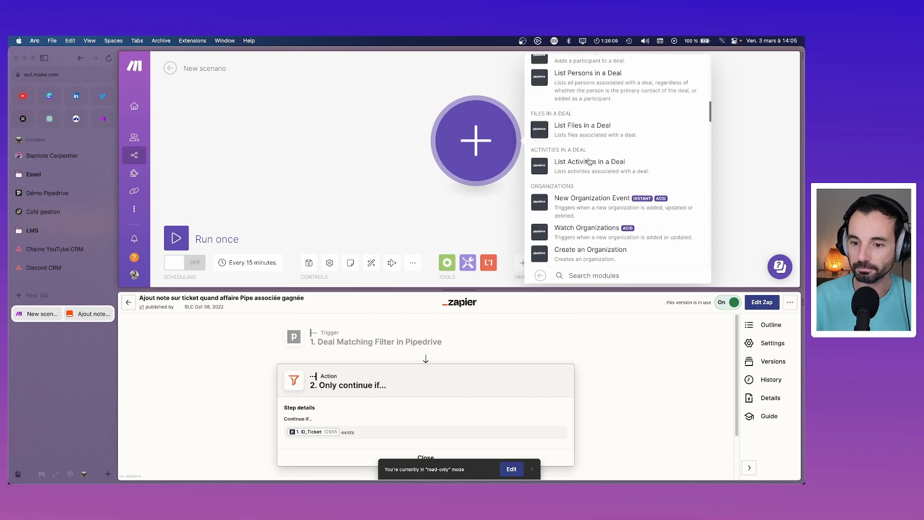
{"action": "scroll", "coordinate": [590, 161], "scroll_direction": "down", "scroll_amount": 4}
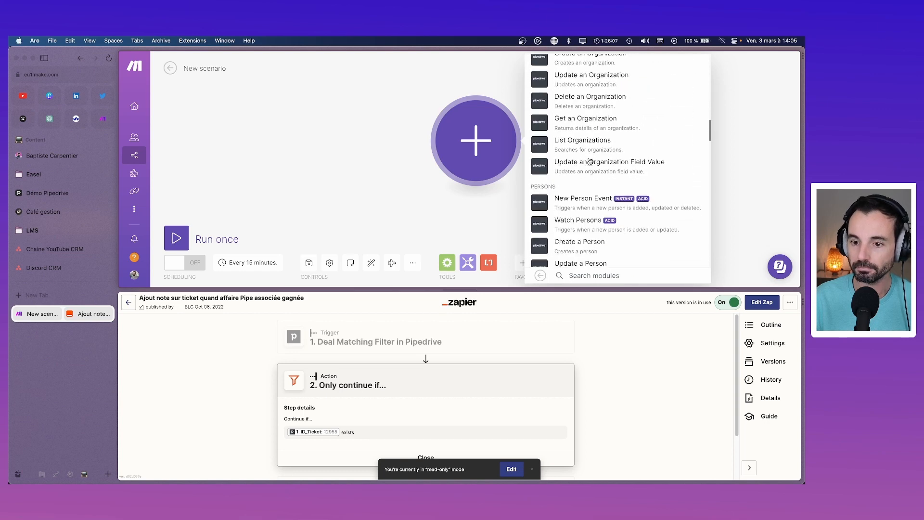
{"action": "type", "text": "vie"}
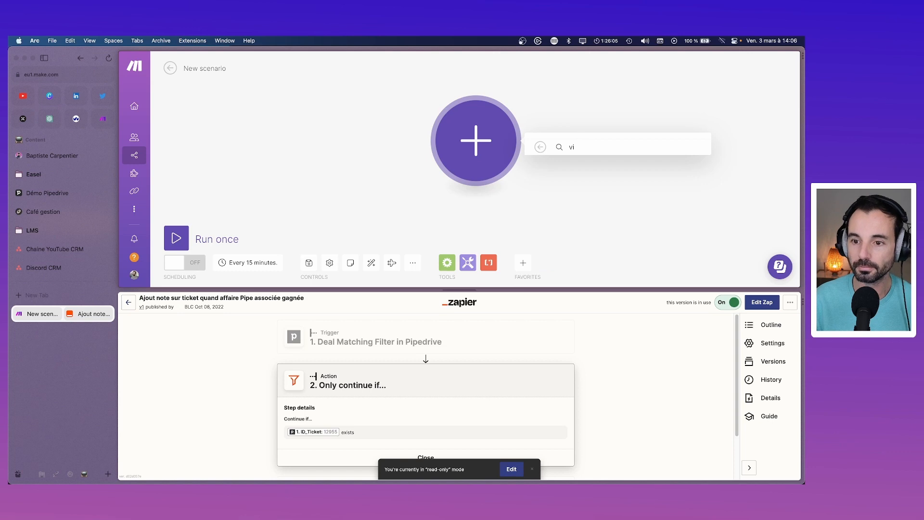
{"action": "key", "text": "BackSpace"}
{"action": "key", "text": "BackSpace"}
{"action": "type", "text": "fil"}
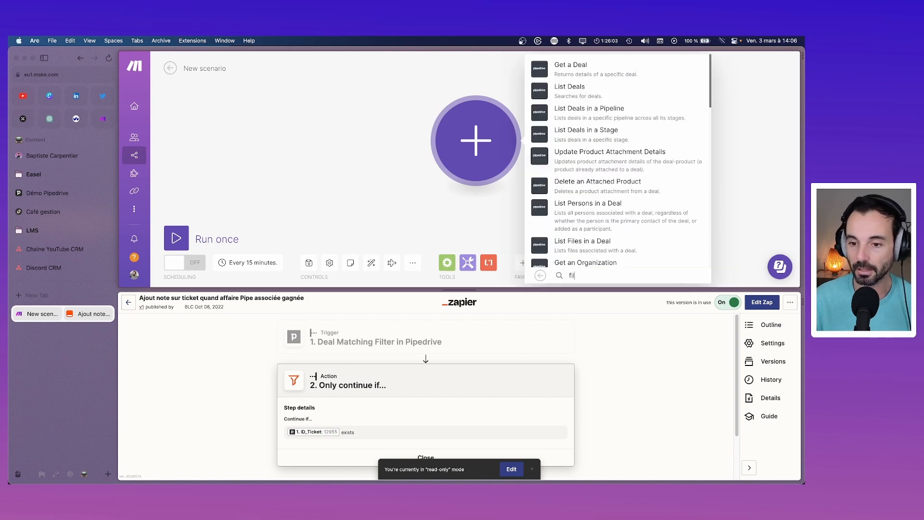
{"action": "key", "text": "BackSpace"}
{"action": "key", "text": "BackSpace"}
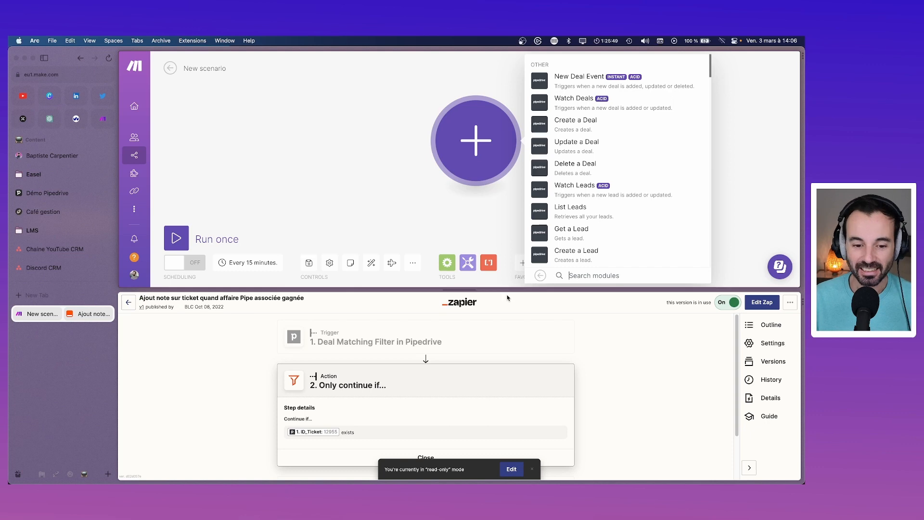
{"action": "type", "text": "matc"}
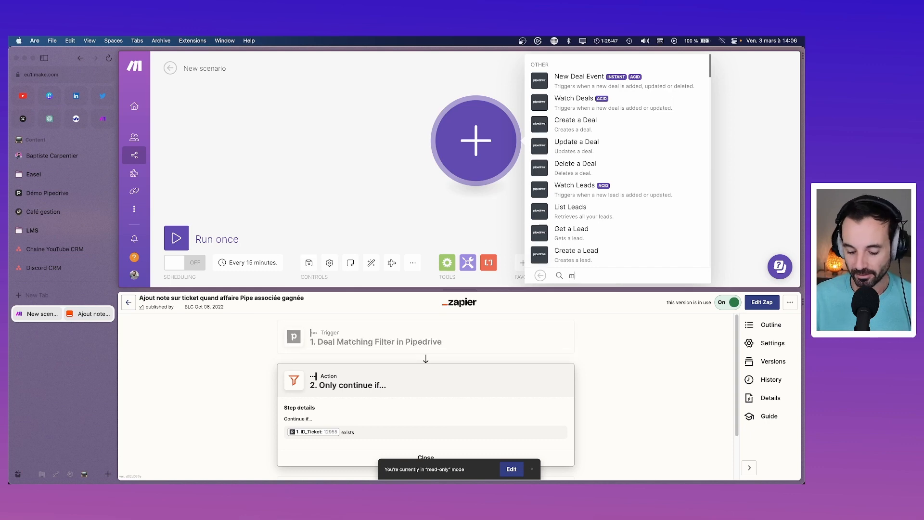
{"action": "key", "text": "BackSpace"}
{"action": "key", "text": "BackSpace"}
{"action": "key", "text": "BackSpace"}
{"action": "key", "text": "BackSpace"}
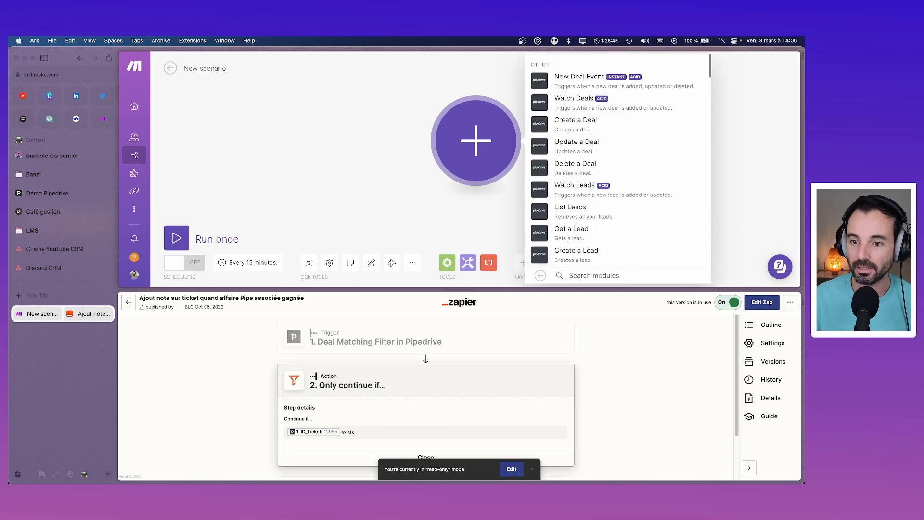
{"action": "scroll", "coordinate": [570, 185], "scroll_direction": "down", "scroll_amount": 8}
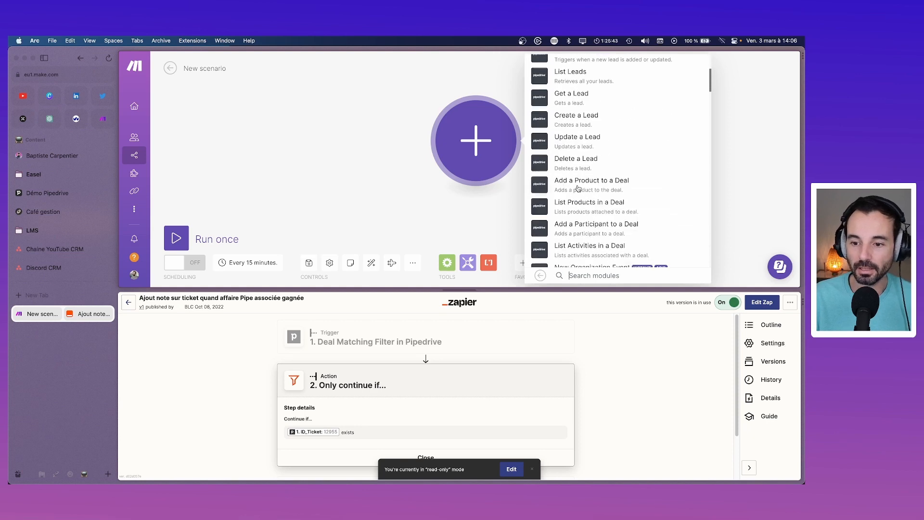
{"action": "scroll", "coordinate": [602, 190], "scroll_direction": "down", "scroll_amount": 4}
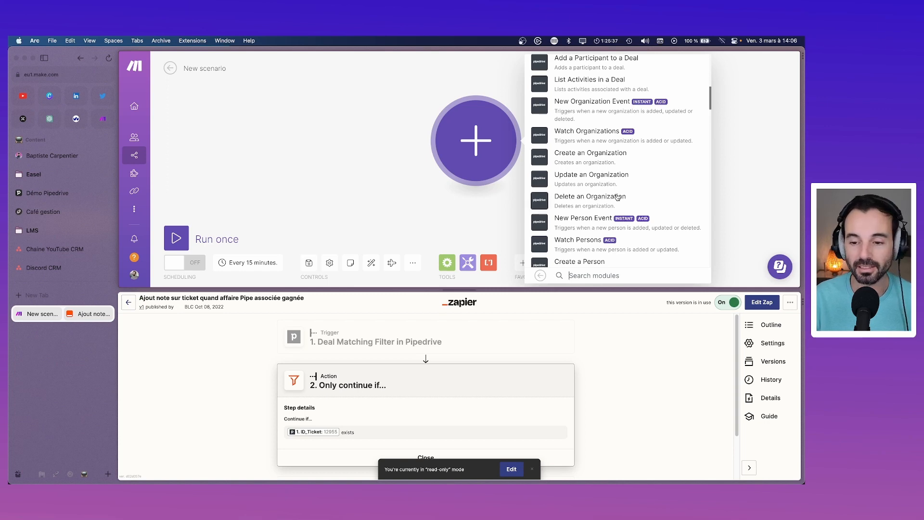
{"action": "scroll", "coordinate": [617, 197], "scroll_direction": "down", "scroll_amount": 3}
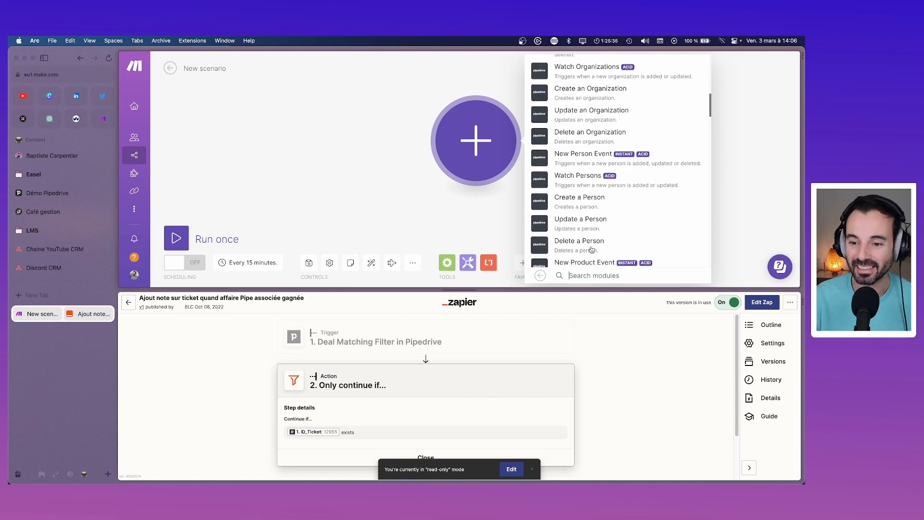
{"action": "scroll", "coordinate": [592, 250], "scroll_direction": "down", "scroll_amount": 12}
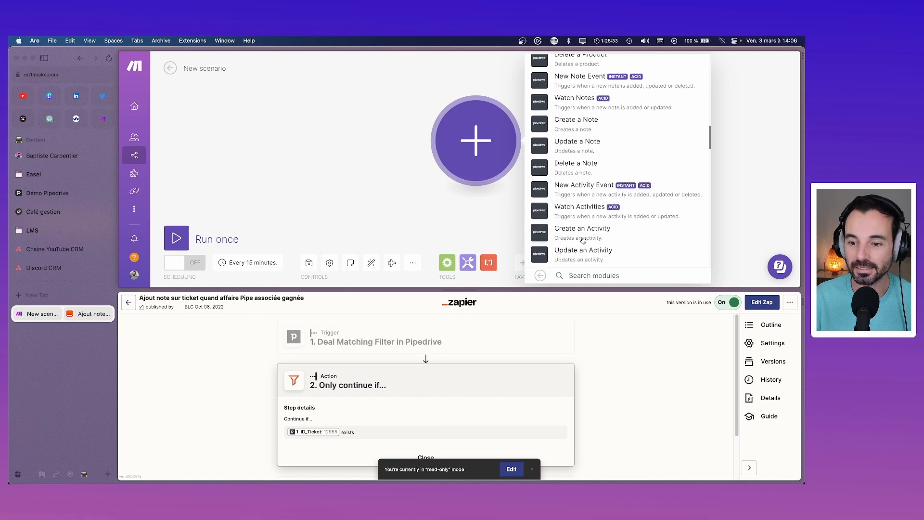
{"action": "scroll", "coordinate": [583, 240], "scroll_direction": "down", "scroll_amount": 8}
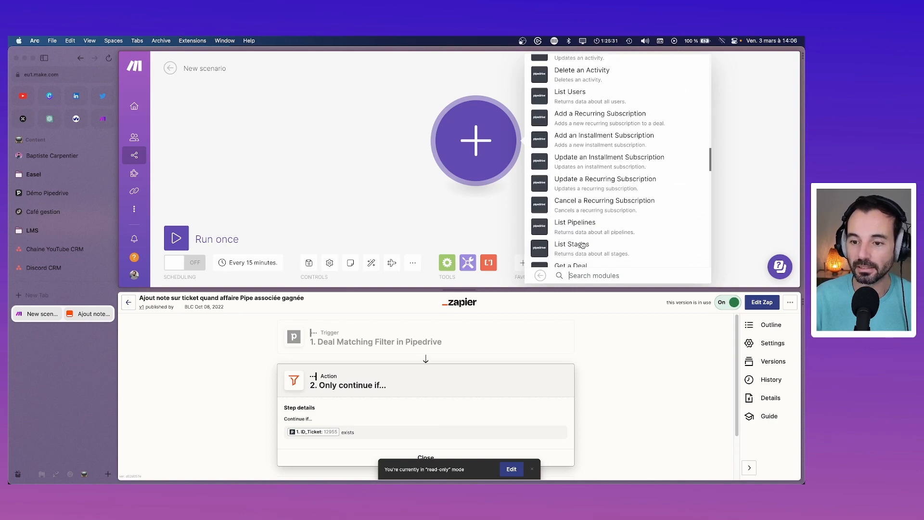
{"action": "scroll", "coordinate": [609, 179], "scroll_direction": "down", "scroll_amount": 2}
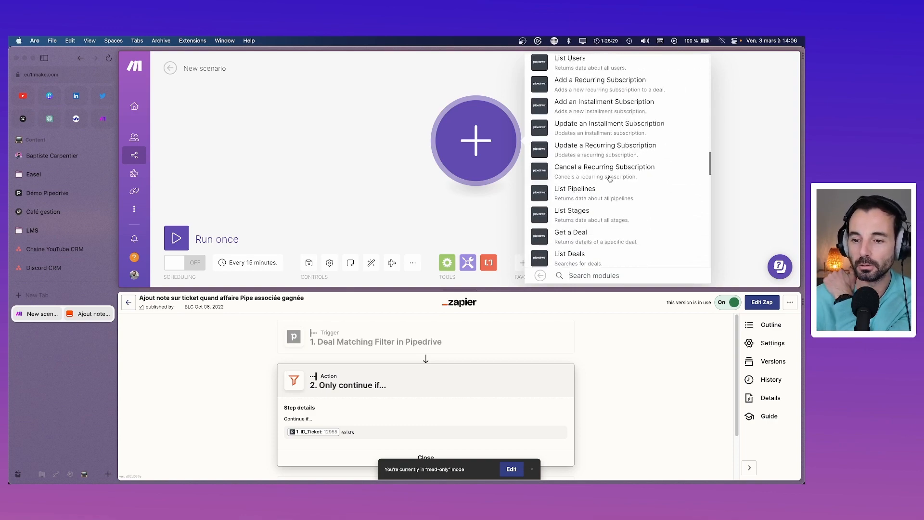
{"action": "scroll", "coordinate": [609, 179], "scroll_direction": "down", "scroll_amount": 4}
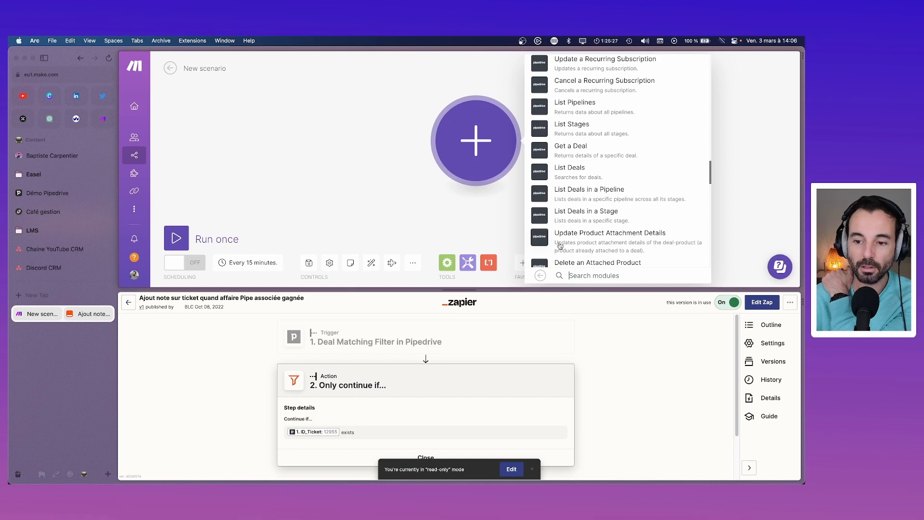
{"action": "scroll", "coordinate": [605, 233], "scroll_direction": "down", "scroll_amount": 12}
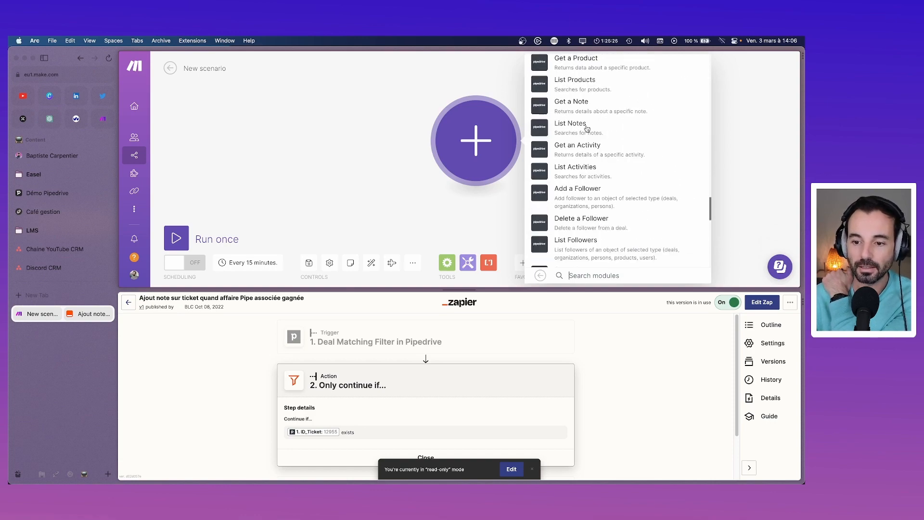
{"action": "scroll", "coordinate": [581, 199], "scroll_direction": "down", "scroll_amount": 8}
{"action": "scroll", "coordinate": [581, 198], "scroll_direction": "down", "scroll_amount": 4}
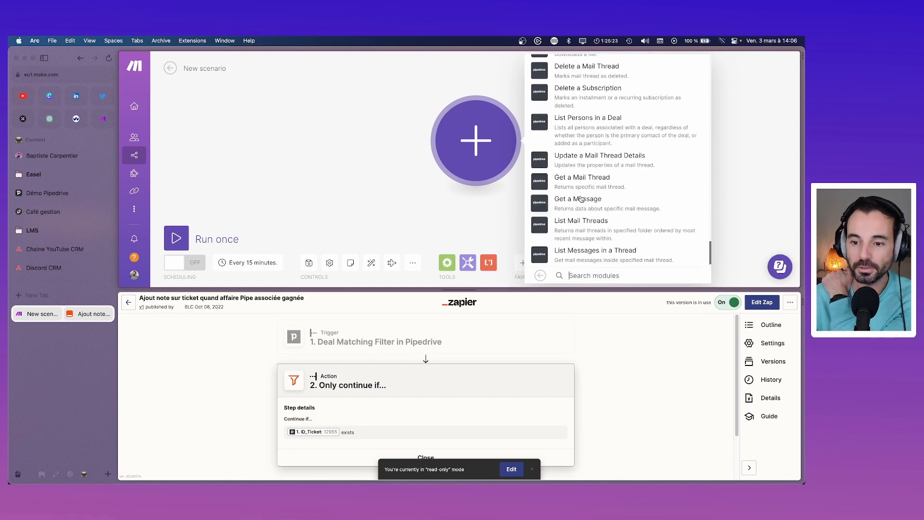
{"action": "scroll", "coordinate": [581, 202], "scroll_direction": "up", "scroll_amount": 15}
{"action": "scroll", "coordinate": [581, 202], "scroll_direction": "up", "scroll_amount": 10}
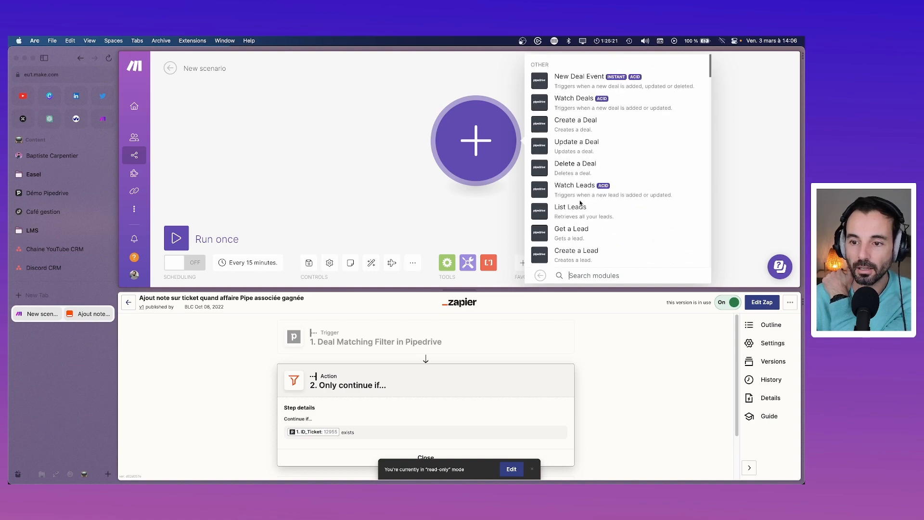
{"action": "scroll", "coordinate": [582, 204], "scroll_direction": "down", "scroll_amount": 20}
{"action": "scroll", "coordinate": [585, 204], "scroll_direction": "up", "scroll_amount": 20}
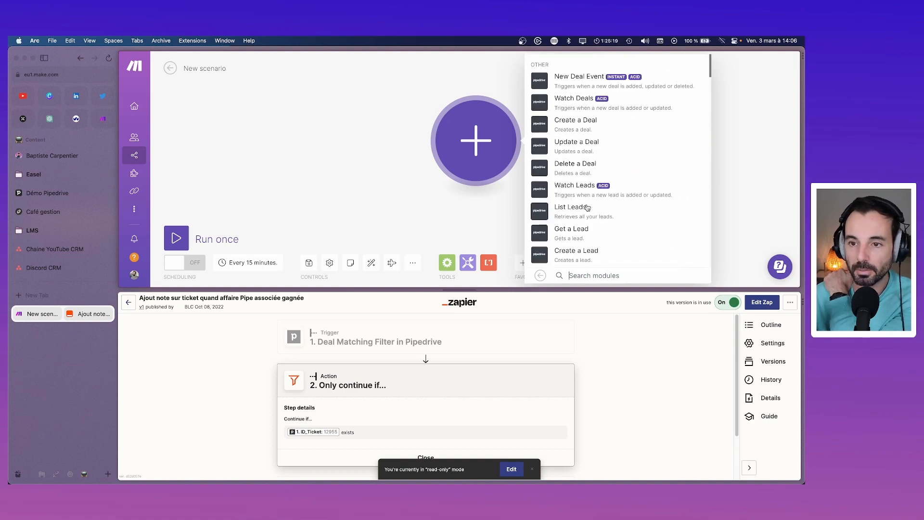
Step: Add the New Deal Event trigger with the 'Pipe info' webhook attached and confirm
{"action": "left_click", "coordinate": [576, 81]}
{"action": "left_click", "coordinate": [620, 137]}
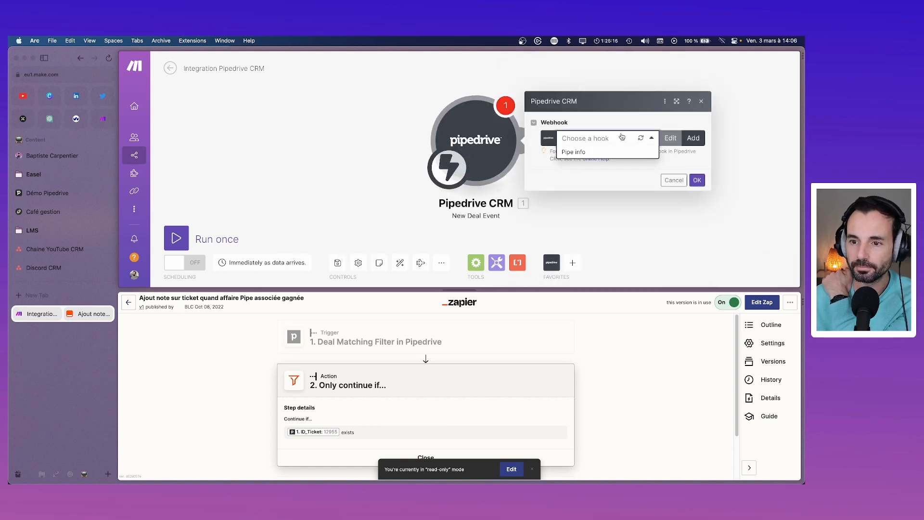
{"action": "left_click", "coordinate": [568, 158]}
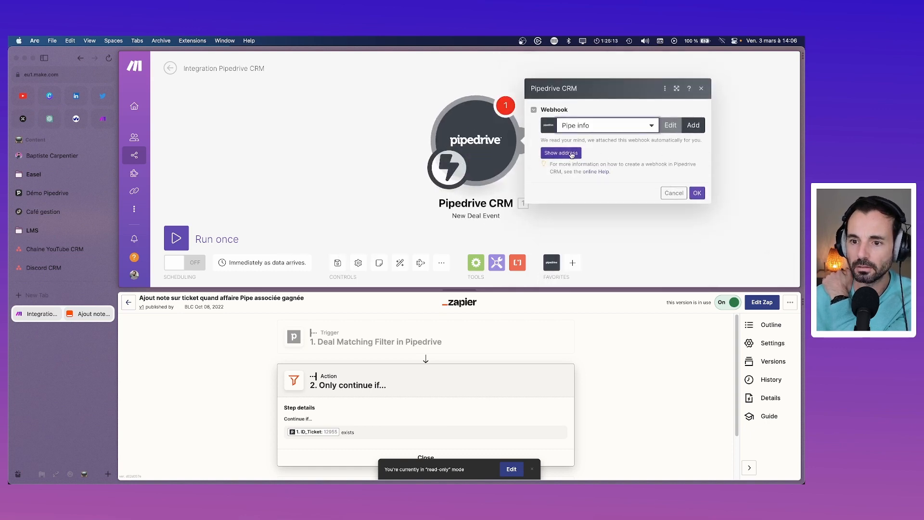
{"action": "left_click", "coordinate": [697, 192]}
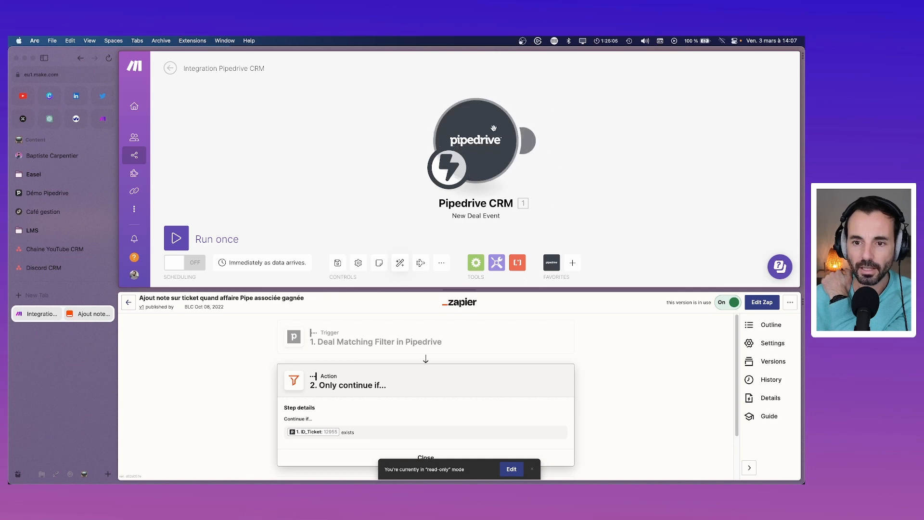
{"action": "left_click", "coordinate": [476, 262]}
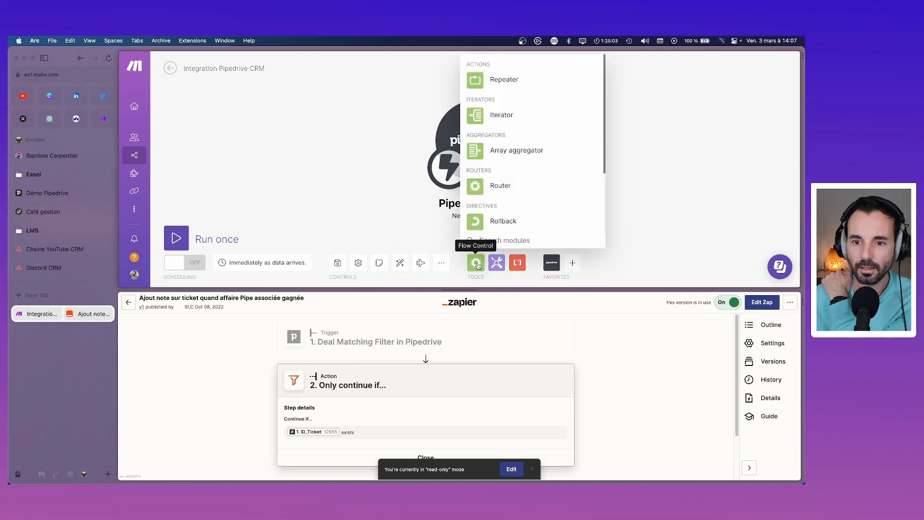
{"action": "scroll", "coordinate": [517, 160], "scroll_direction": "down", "scroll_amount": 3}
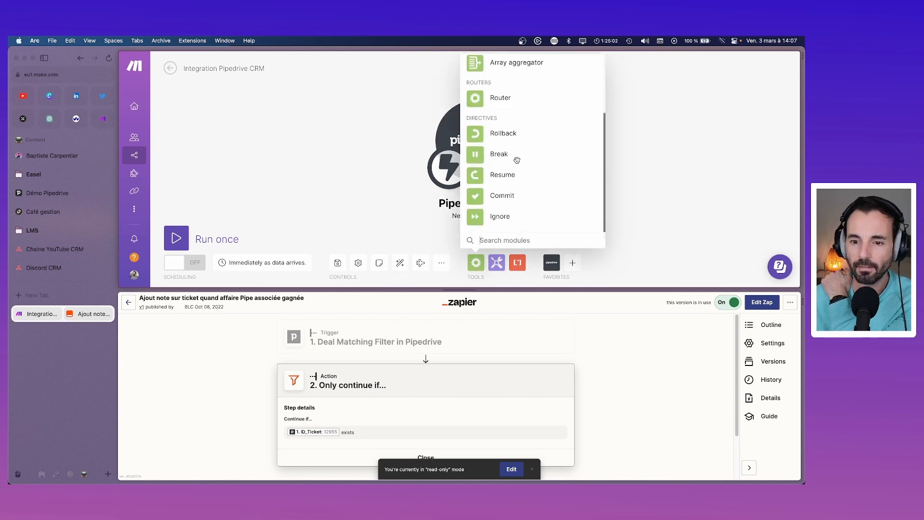
{"action": "left_click", "coordinate": [650, 149]}
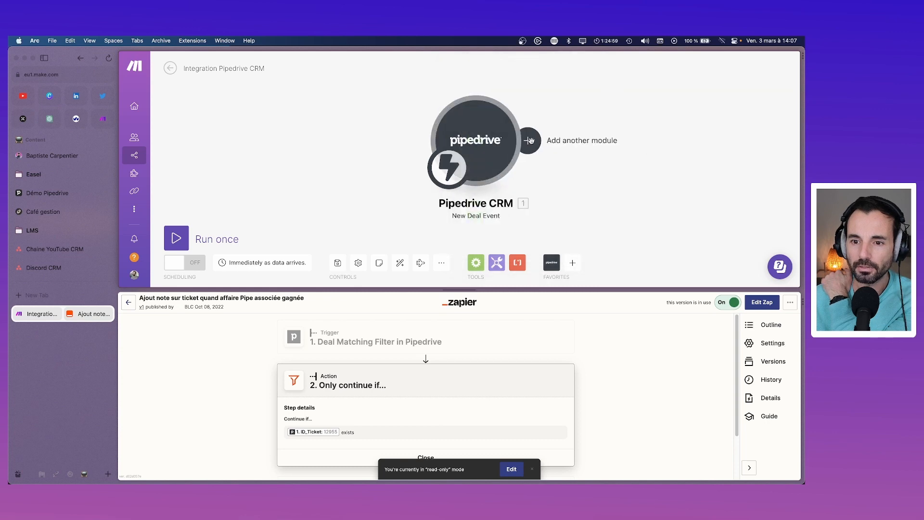
{"action": "left_click", "coordinate": [529, 140]}
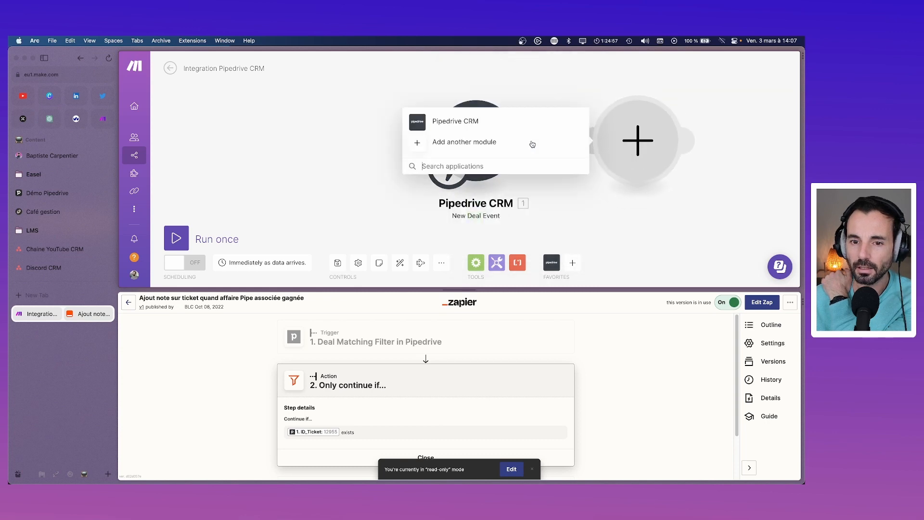
{"action": "left_click", "coordinate": [646, 189]}
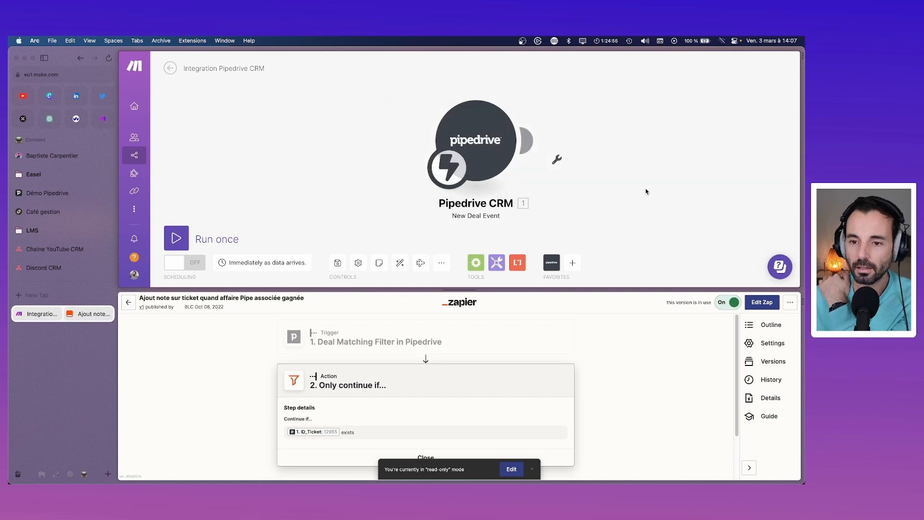
{"action": "left_click", "coordinate": [497, 262]}
{"action": "scroll", "coordinate": [538, 139], "scroll_direction": "down", "scroll_amount": 8}
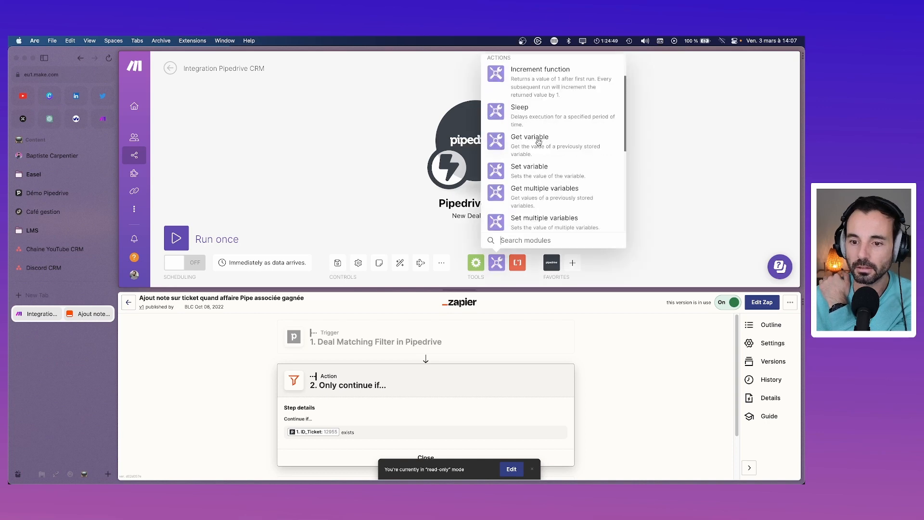
{"action": "scroll", "coordinate": [539, 144], "scroll_direction": "down", "scroll_amount": 1}
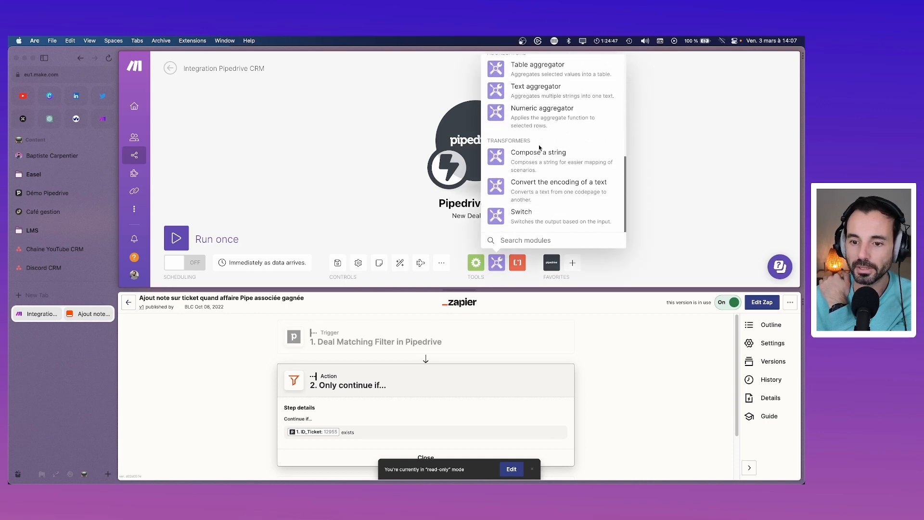
{"action": "left_click", "coordinate": [673, 165]}
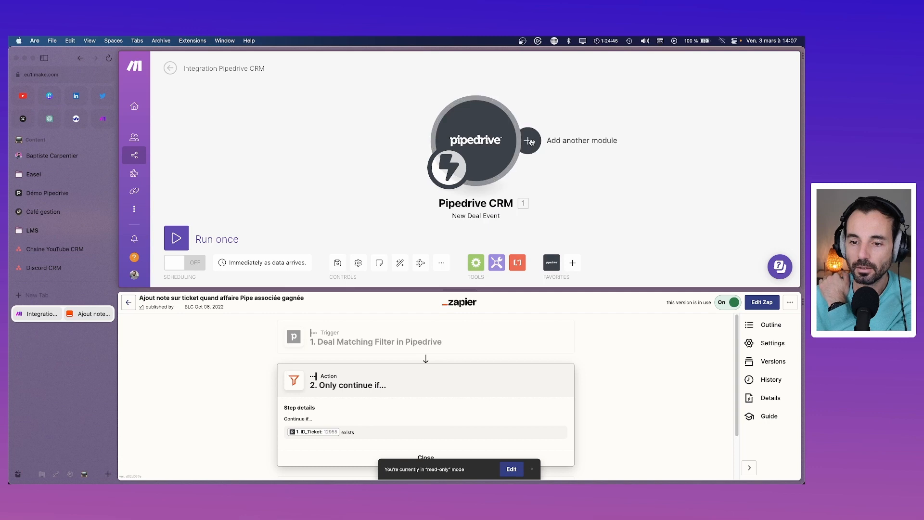
{"action": "scroll", "coordinate": [420, 355], "scroll_direction": "down", "scroll_amount": 3}
{"action": "scroll", "coordinate": [420, 354], "scroll_direction": "up", "scroll_amount": 3}
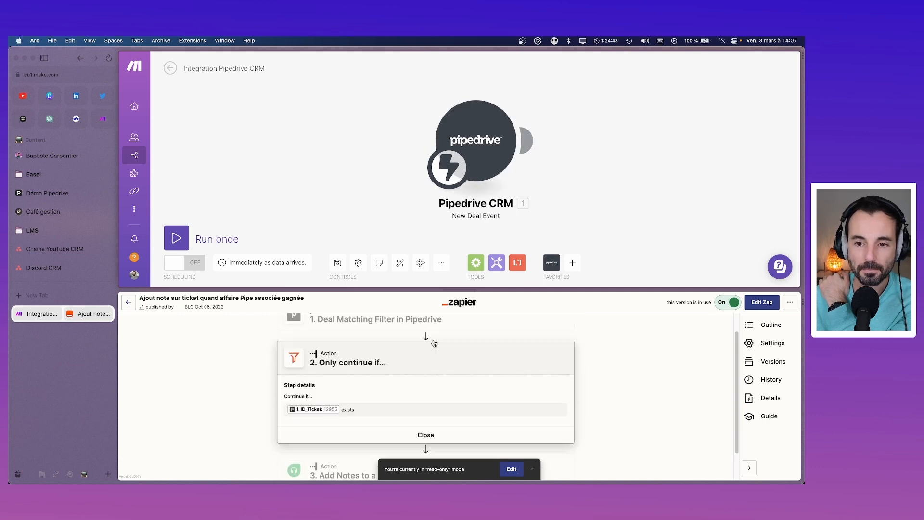
Step: Add a module after the Pipedrive trigger and choose Freshdesk by searching 'fres'
{"action": "left_click", "coordinate": [527, 142]}
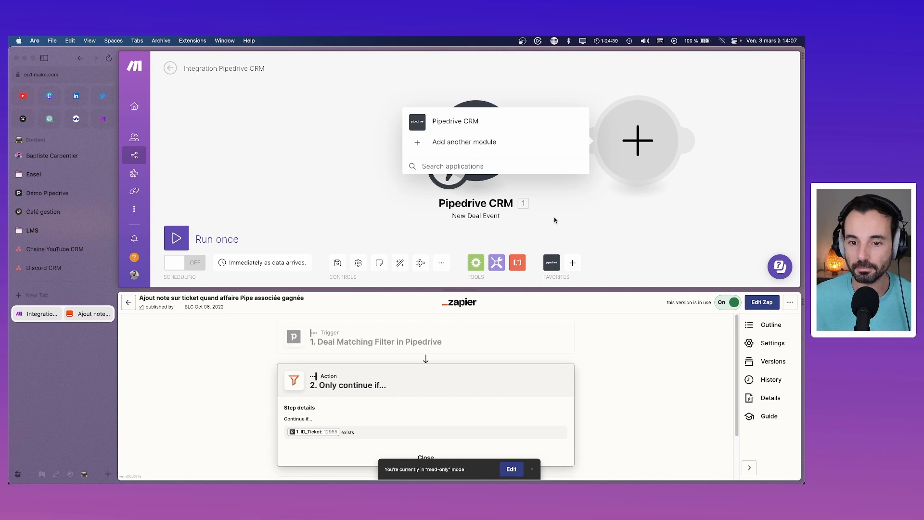
{"action": "left_click", "coordinate": [487, 143]}
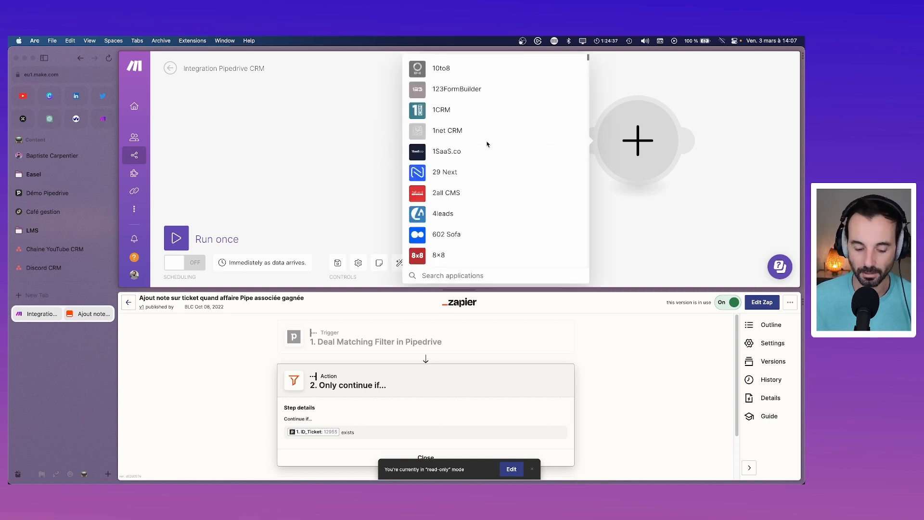
{"action": "type", "text": "fres"}
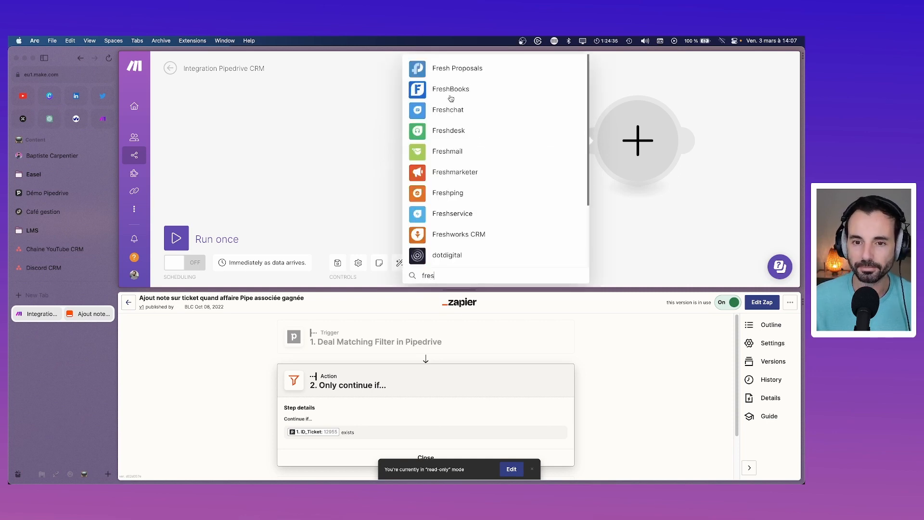
{"action": "left_click", "coordinate": [452, 130]}
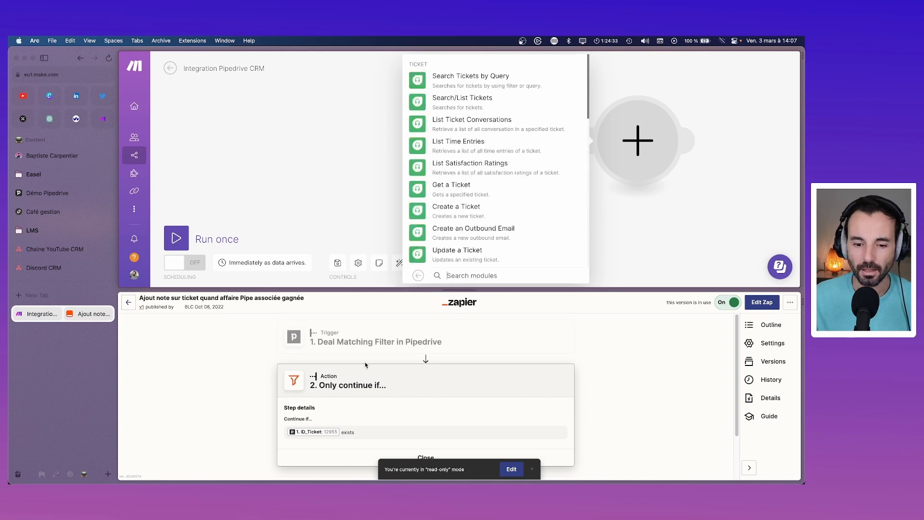
Step: Review the Zapier Zap's Freshdesk note step for reference
{"action": "left_click", "coordinate": [612, 378]}
{"action": "scroll", "coordinate": [491, 387], "scroll_direction": "down", "scroll_amount": 2}
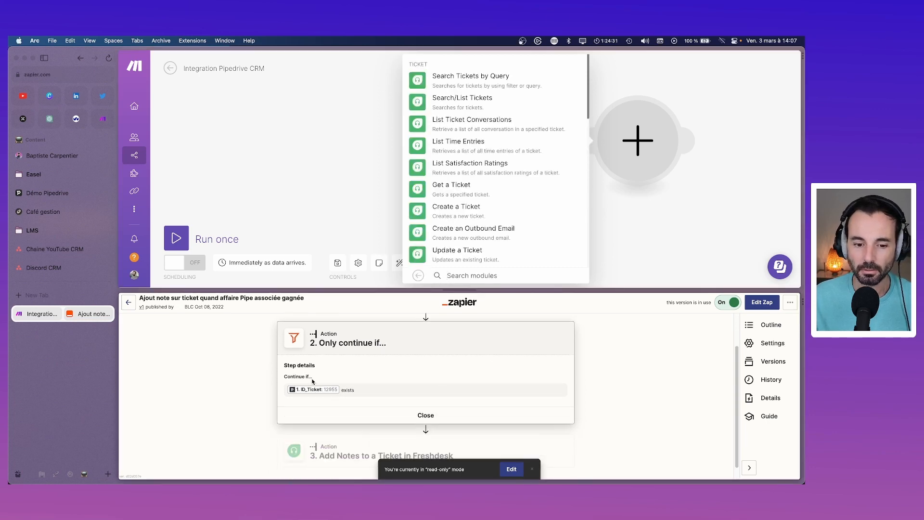
{"action": "scroll", "coordinate": [320, 378], "scroll_direction": "down", "scroll_amount": 1}
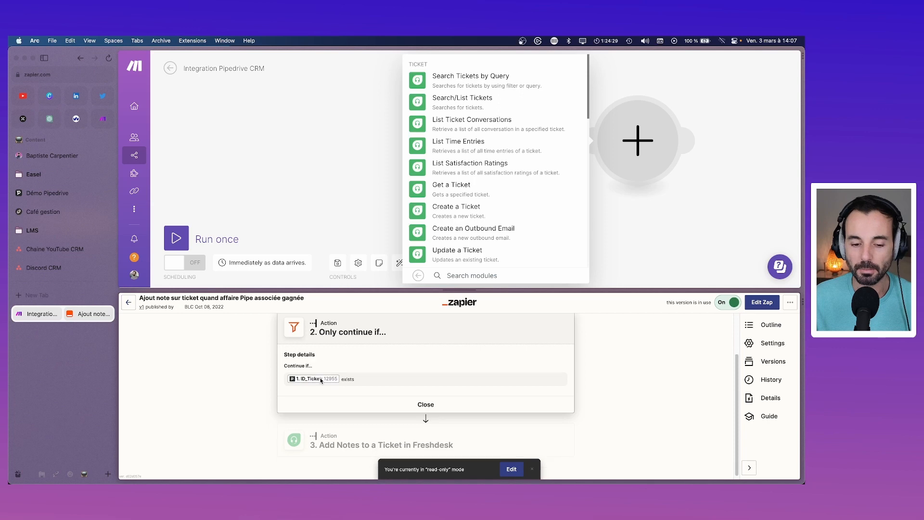
{"action": "left_click", "coordinate": [451, 438]}
{"action": "scroll", "coordinate": [316, 392], "scroll_direction": "down", "scroll_amount": 5}
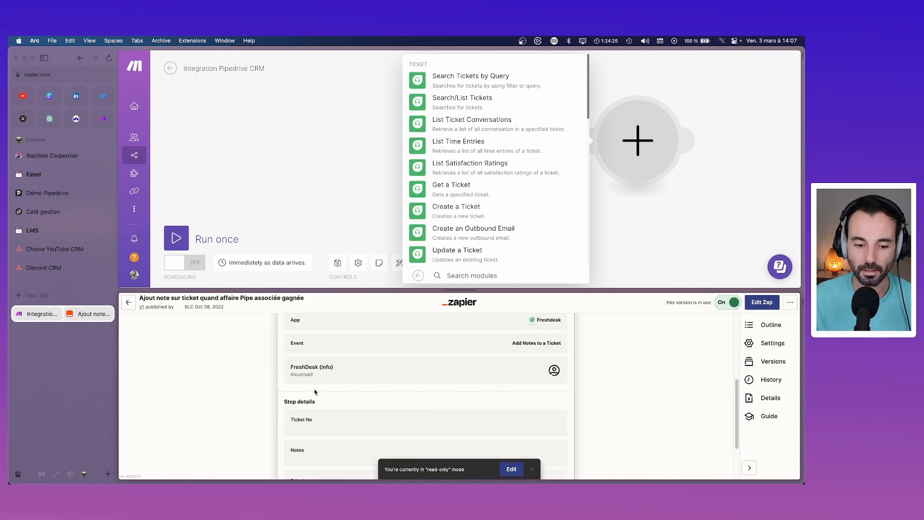
{"action": "scroll", "coordinate": [315, 392], "scroll_direction": "down", "scroll_amount": 2}
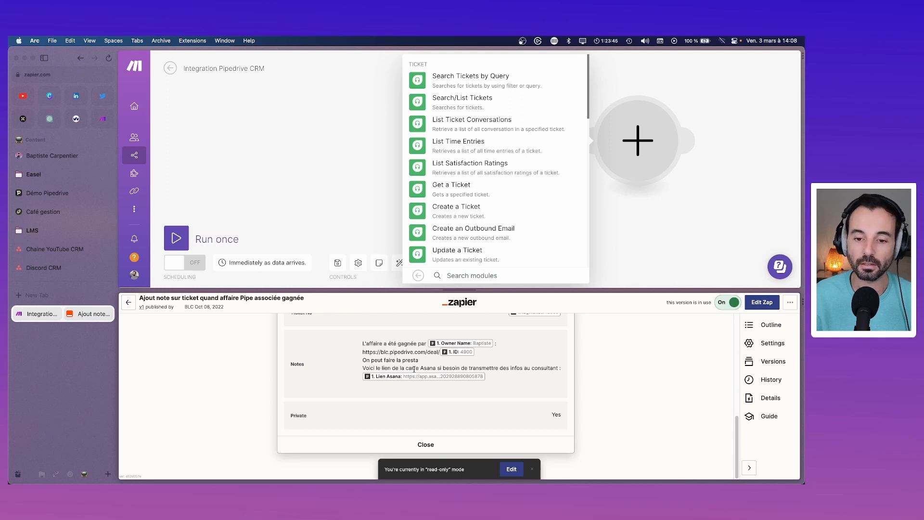
{"action": "scroll", "coordinate": [382, 435], "scroll_direction": "up", "scroll_amount": 10}
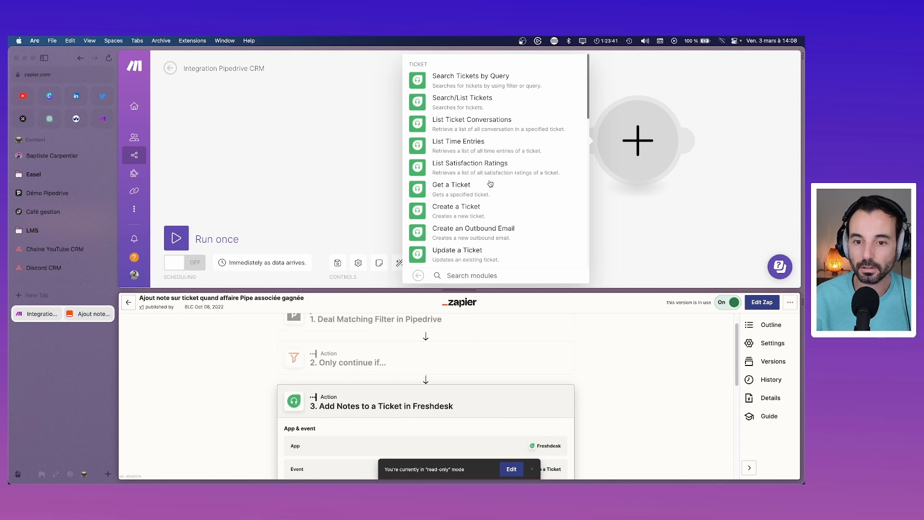
Step: Search Freshdesk modules for 'note' and add Create a Note
{"action": "left_click", "coordinate": [472, 281]}
{"action": "type", "text": "note"}
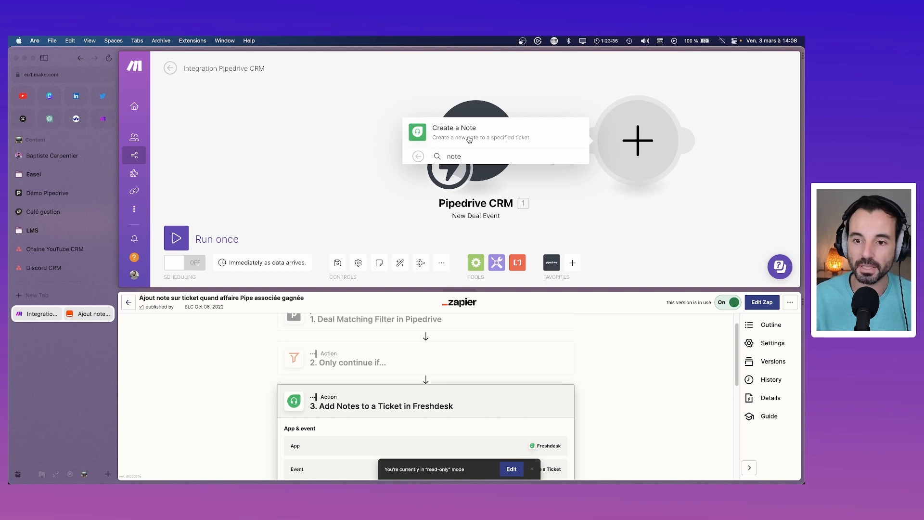
{"action": "left_click", "coordinate": [469, 140]}
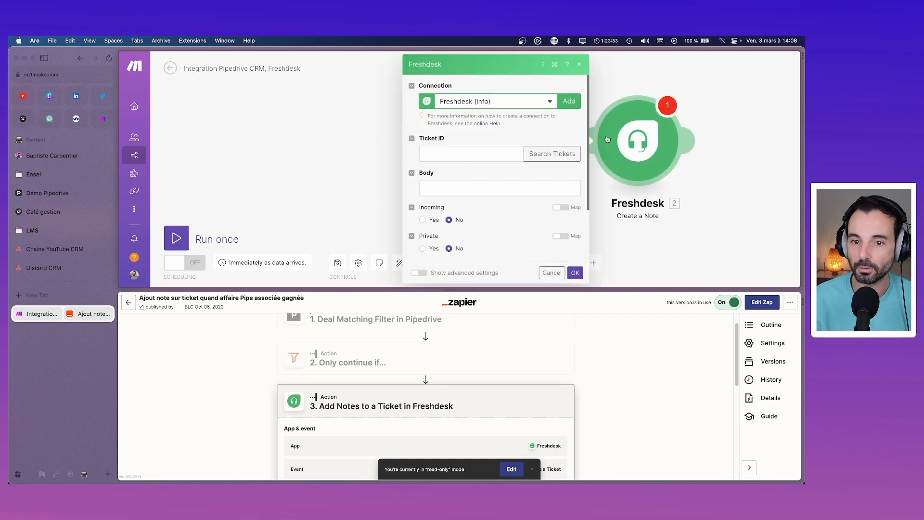
Step: Map Current ID_Ticket (custom), found by searching 'tick', into the Ticket ID field
{"action": "left_click", "coordinate": [448, 153]}
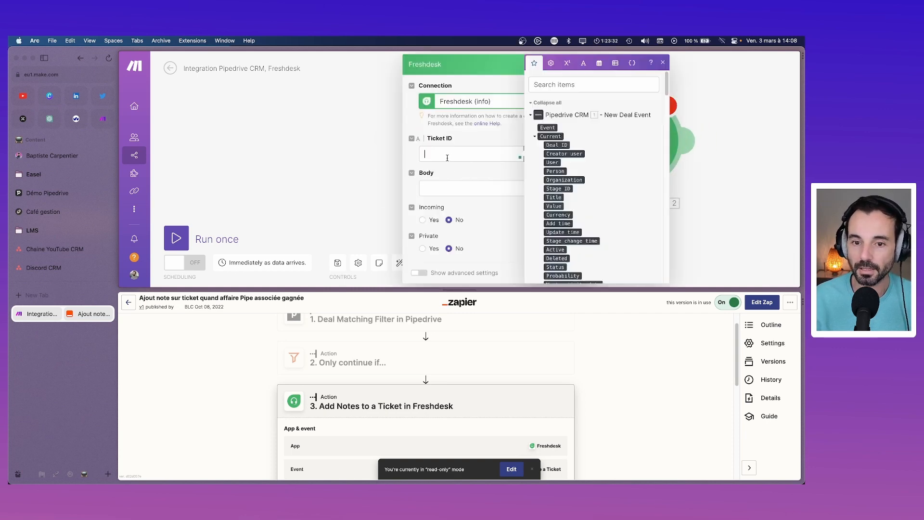
{"action": "left_click", "coordinate": [569, 84]}
{"action": "type", "text": "ID"}
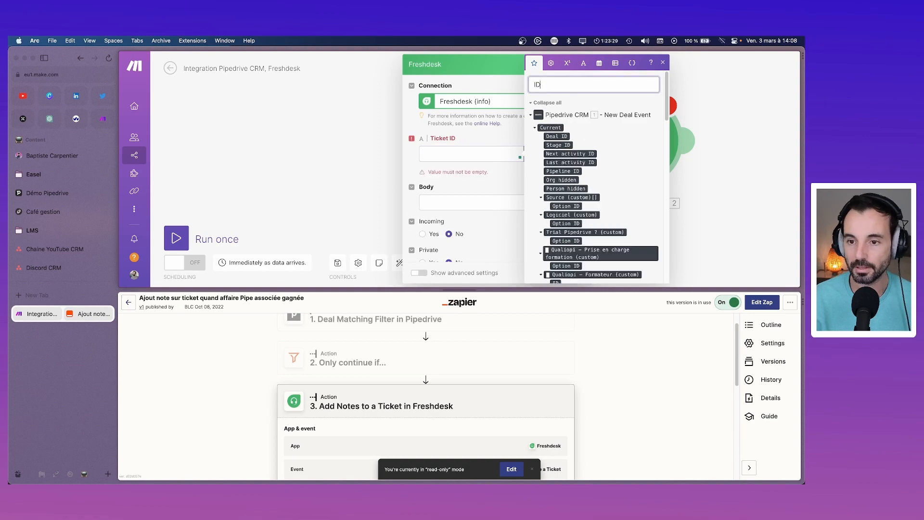
{"action": "key", "text": "BackSpace"}
{"action": "key", "text": "BackSpace"}
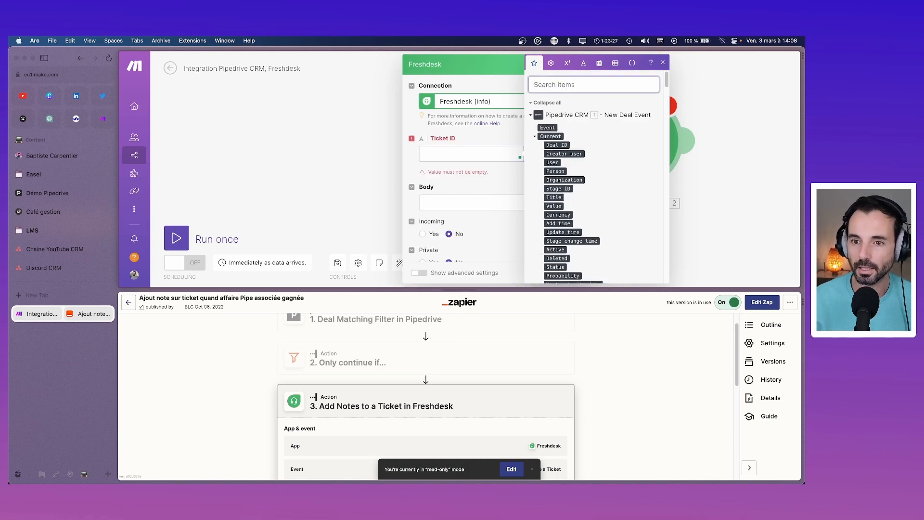
{"action": "type", "text": "tick"}
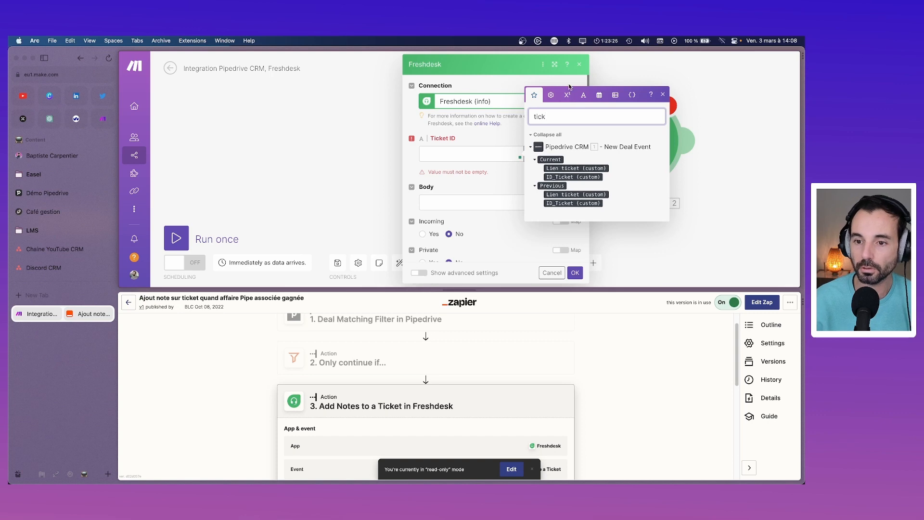
{"action": "mouse_move", "coordinate": [572, 174]}
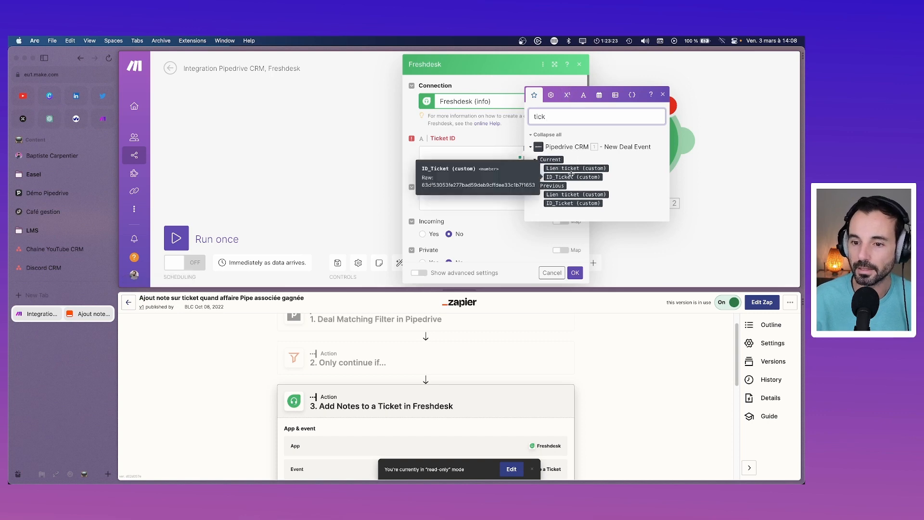
{"action": "left_click", "coordinate": [581, 176]}
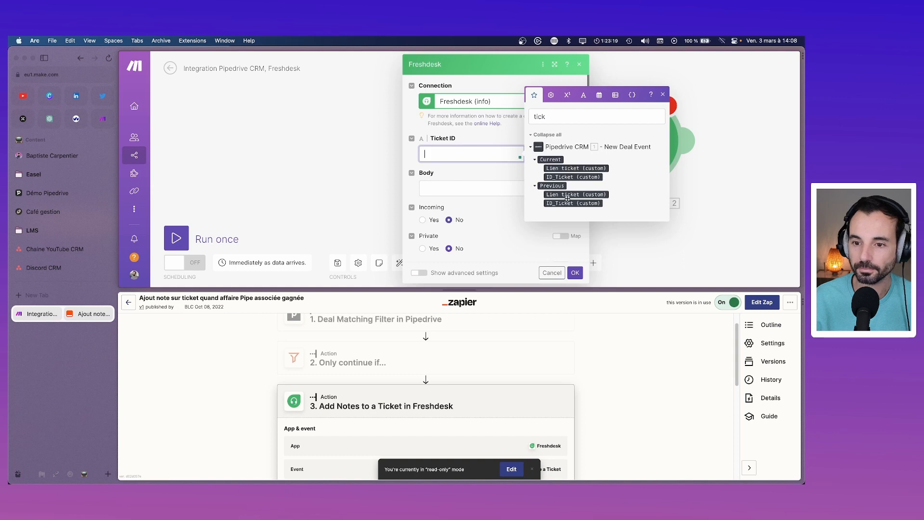
{"action": "left_click_drag", "start_coordinate": [573, 176], "coordinate": [474, 152]}
{"action": "left_click", "coordinate": [476, 200]}
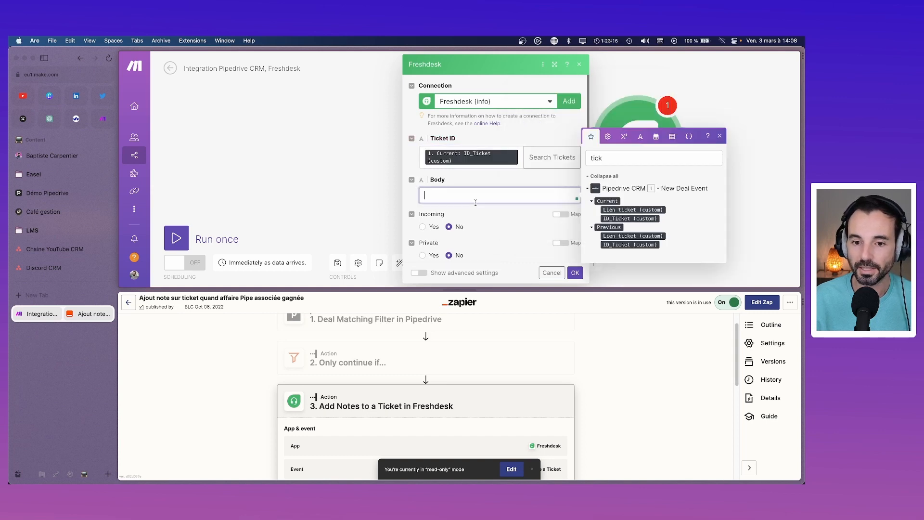
{"action": "scroll", "coordinate": [422, 385], "scroll_direction": "down", "scroll_amount": 5}
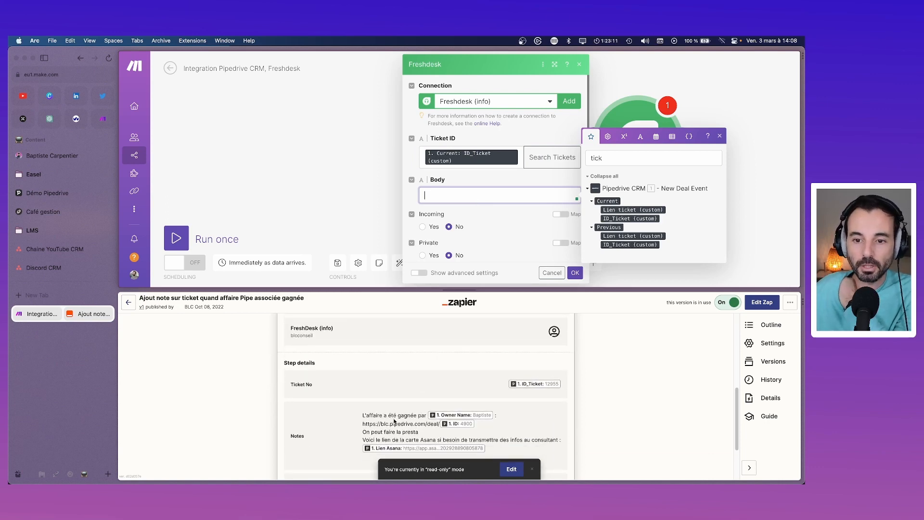
Step: Turn the Zap into an editable draft and confirm the Freshdesk Add Notes to a Ticket event
{"action": "scroll", "coordinate": [390, 417], "scroll_direction": "up", "scroll_amount": 3}
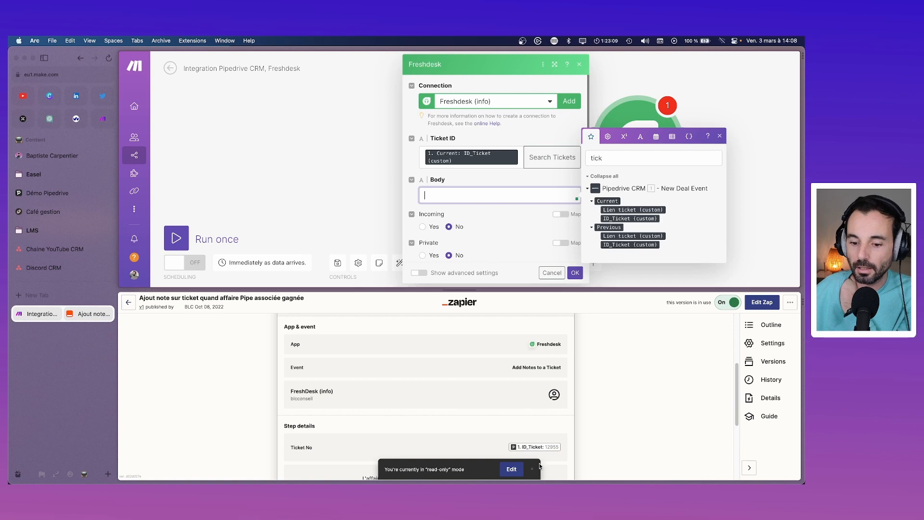
{"action": "left_click", "coordinate": [513, 470]}
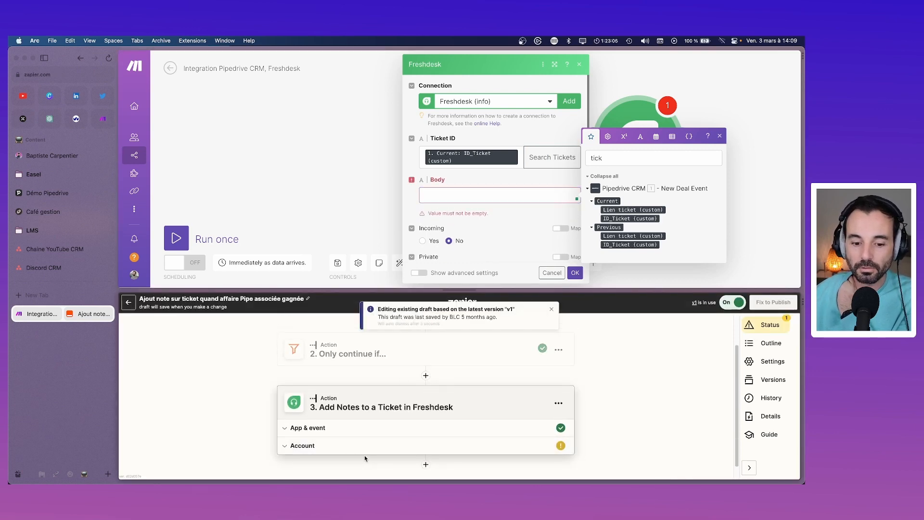
{"action": "left_click", "coordinate": [334, 428]}
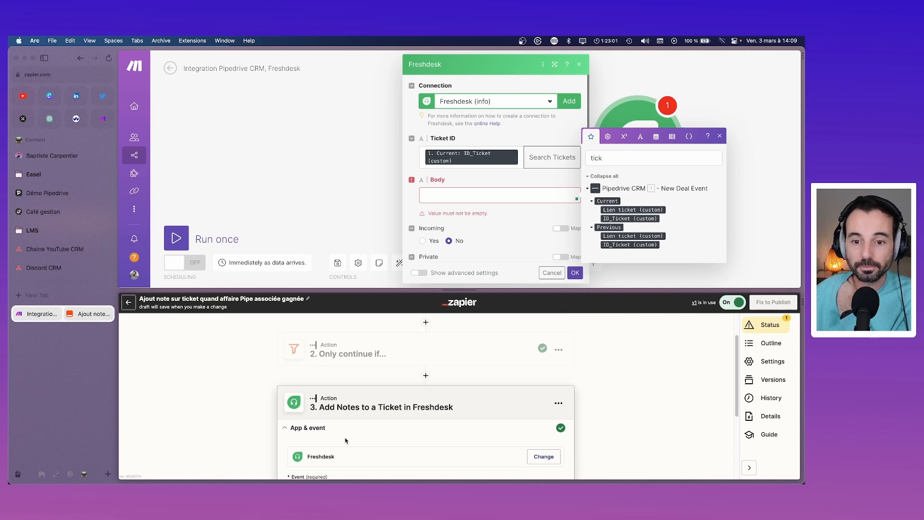
{"action": "scroll", "coordinate": [346, 441], "scroll_direction": "down", "scroll_amount": 3}
{"action": "scroll", "coordinate": [343, 438], "scroll_direction": "down", "scroll_amount": 3}
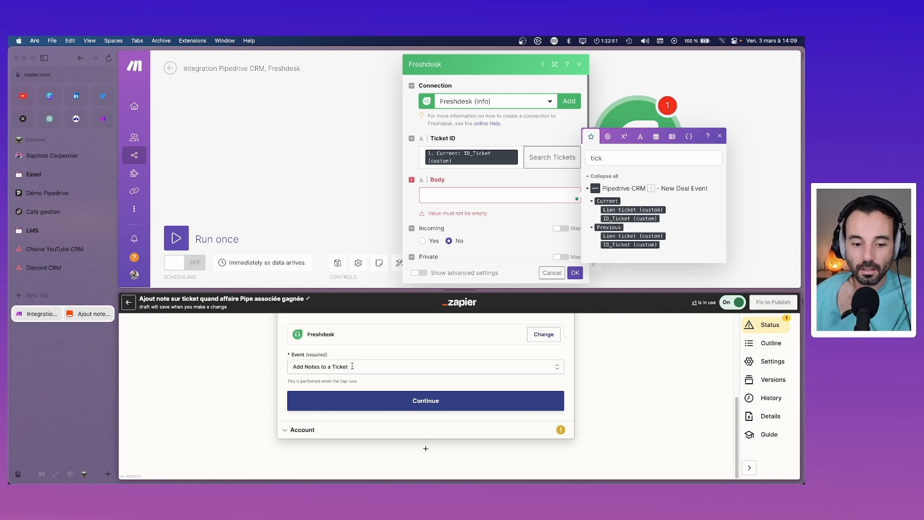
{"action": "scroll", "coordinate": [353, 369], "scroll_direction": "up", "scroll_amount": 3}
{"action": "scroll", "coordinate": [363, 405], "scroll_direction": "down", "scroll_amount": 3}
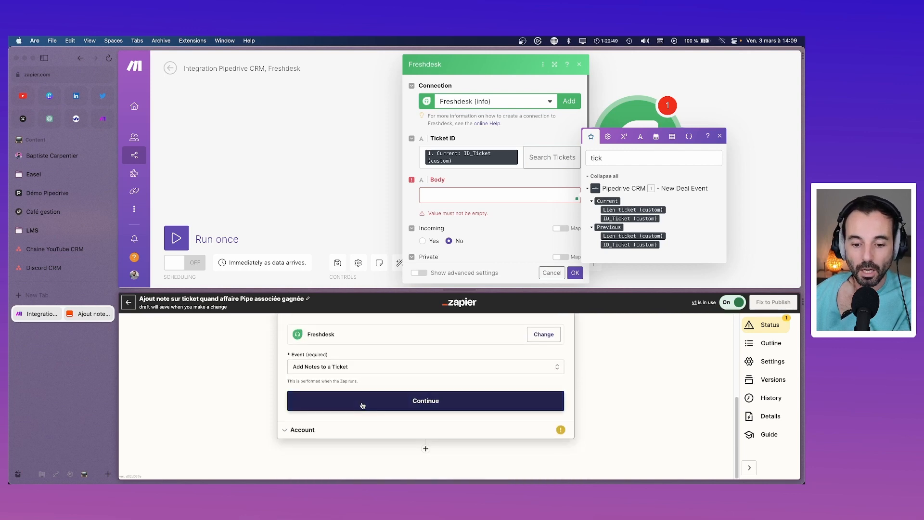
{"action": "left_click", "coordinate": [371, 408]}
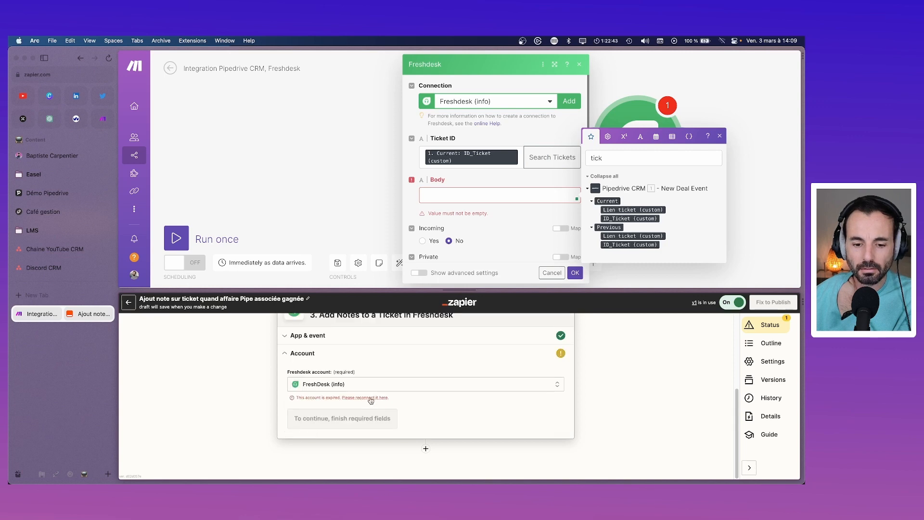
Step: Open the reconnect page for the expired FreshDesk account, then return to the split view
{"action": "left_click", "coordinate": [372, 399]}
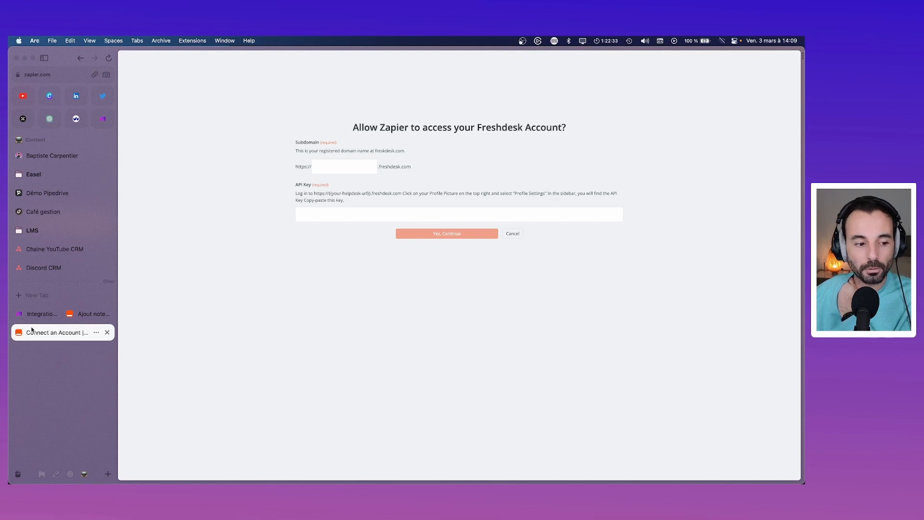
{"action": "left_click", "coordinate": [82, 315]}
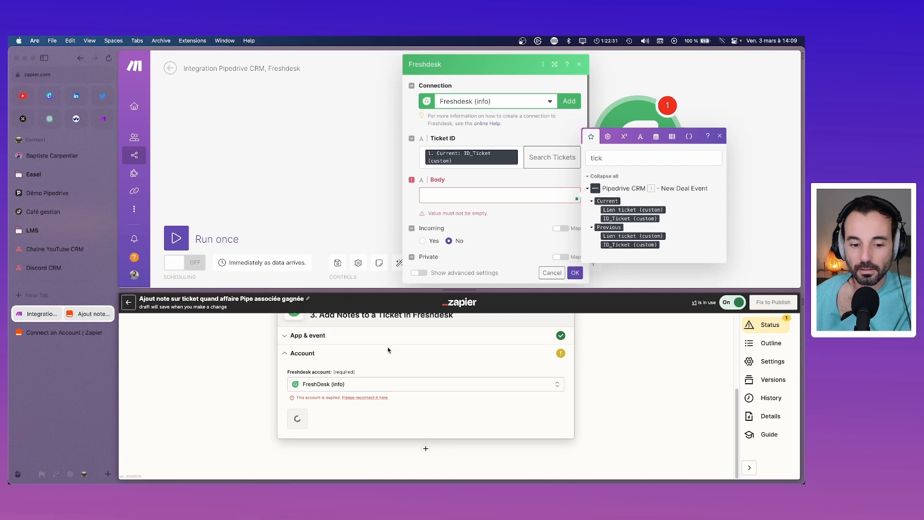
{"action": "scroll", "coordinate": [388, 352], "scroll_direction": "up", "scroll_amount": 1}
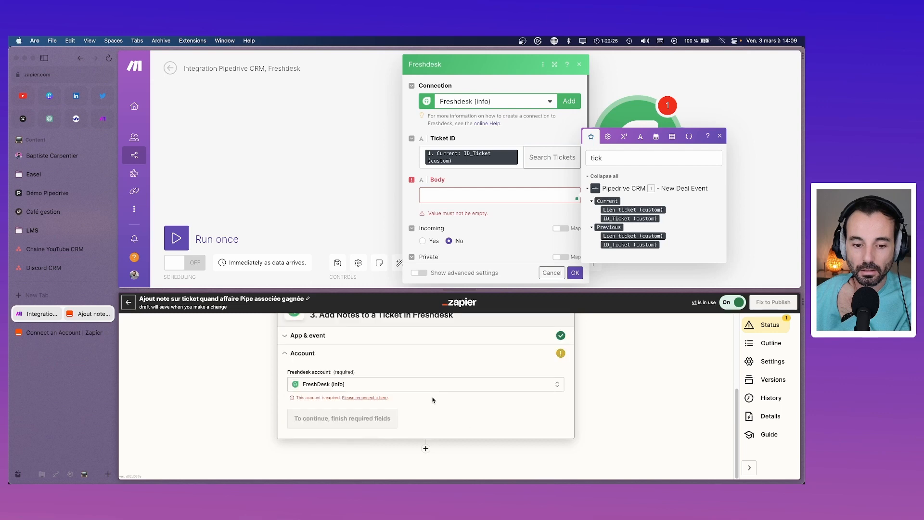
{"action": "scroll", "coordinate": [433, 400], "scroll_direction": "up", "scroll_amount": 5}
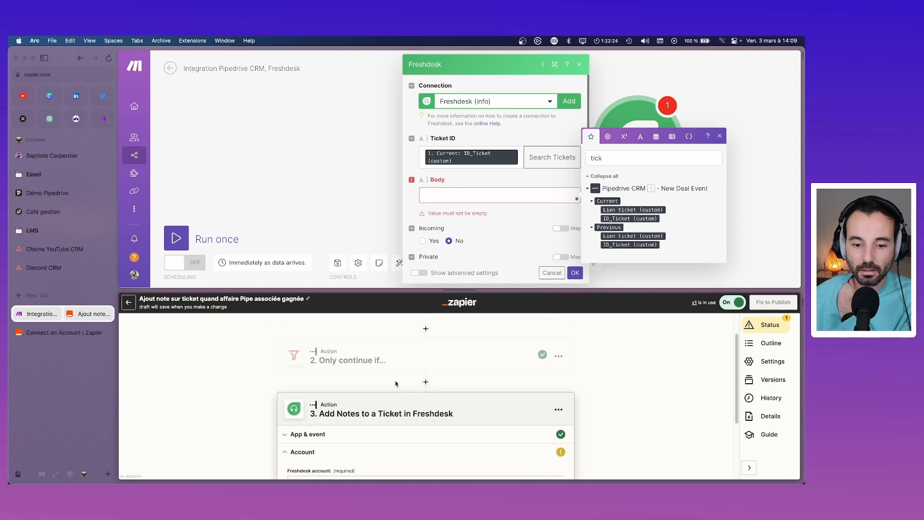
Step: Begin the note Body with the text "L'affaire a été gagnée par"
{"action": "left_click", "coordinate": [487, 196]}
{"action": "left_click", "coordinate": [632, 161]}
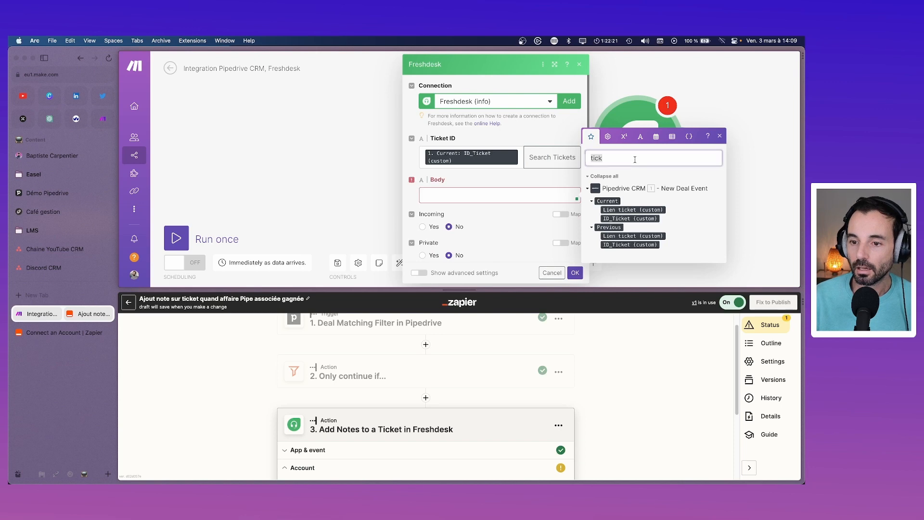
{"action": "key", "text": "BackSpace"}
{"action": "key", "text": "BackSpace"}
{"action": "key", "text": "BackSpace"}
{"action": "key", "text": "BackSpace"}
{"action": "left_click", "coordinate": [507, 200]}
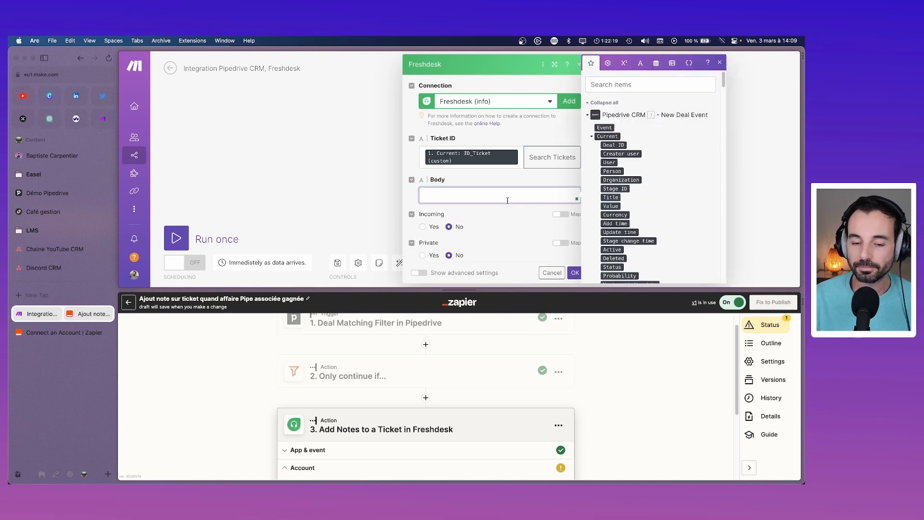
{"action": "type", "text": "L"}
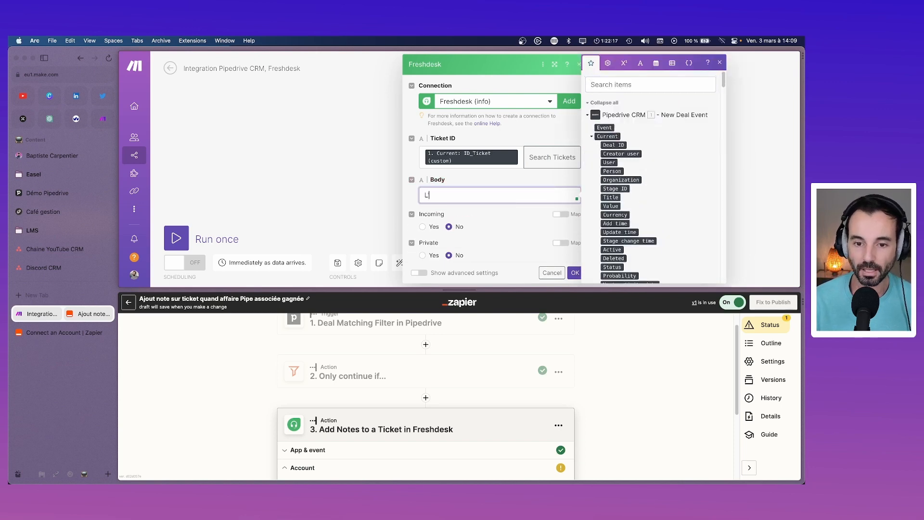
{"action": "type", "text": "'affaire a été "}
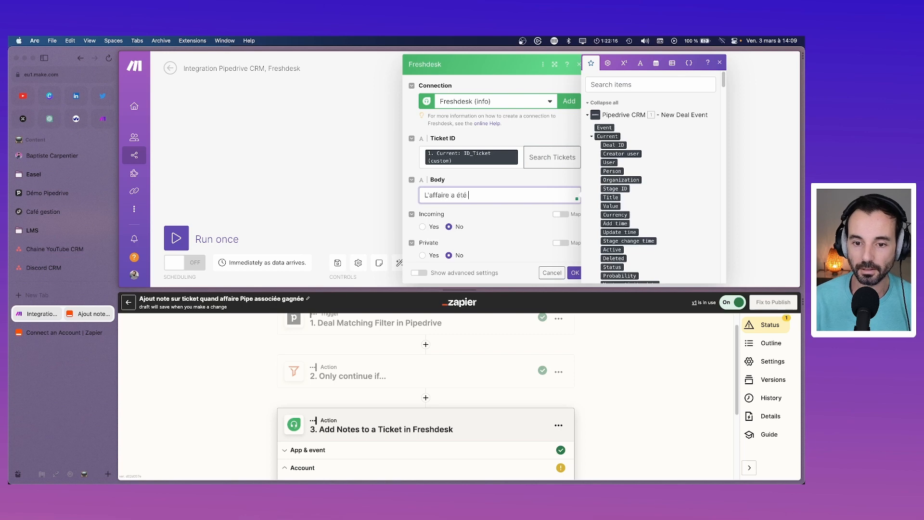
{"action": "type", "text": "fa"}
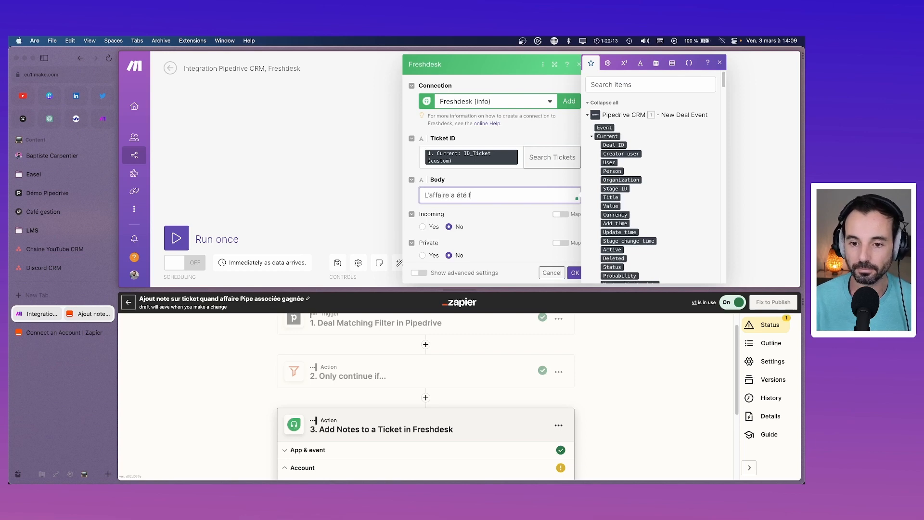
{"action": "key", "text": "BackSpace"}
{"action": "type", "text": "gagnée paer"}
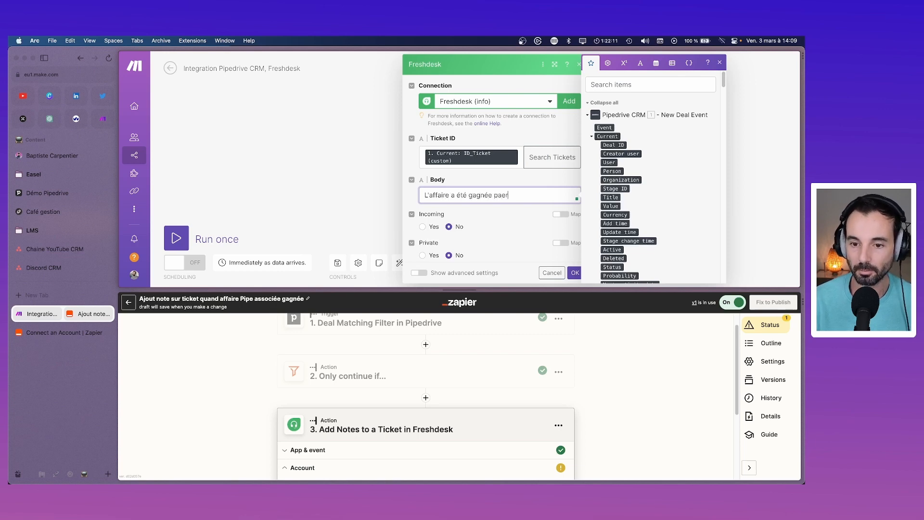
{"action": "key", "text": "BackSpace"}
{"action": "key", "text": "BackSpace"}
{"action": "type", "text": "r"}
Step: Insert the current Owner name, then add the line "On peut déclencher la presta"
{"action": "left_click", "coordinate": [653, 91]}
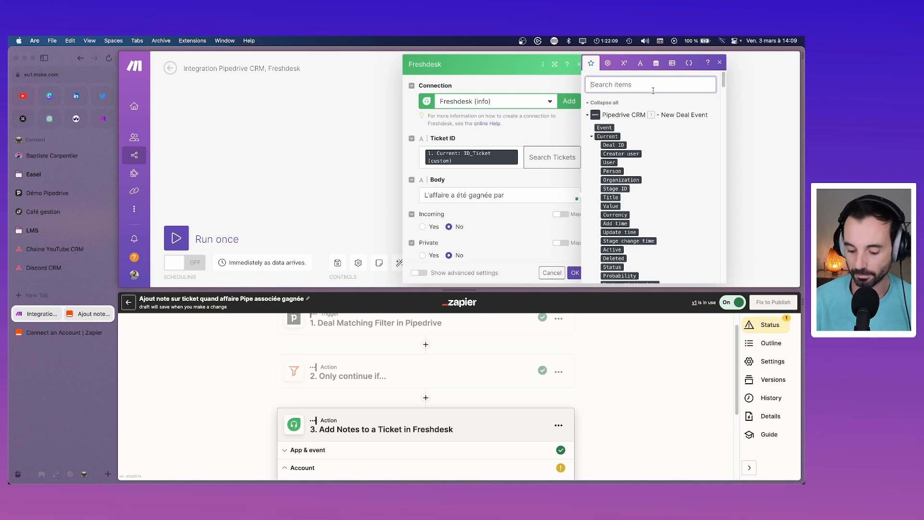
{"action": "type", "text": "pro"}
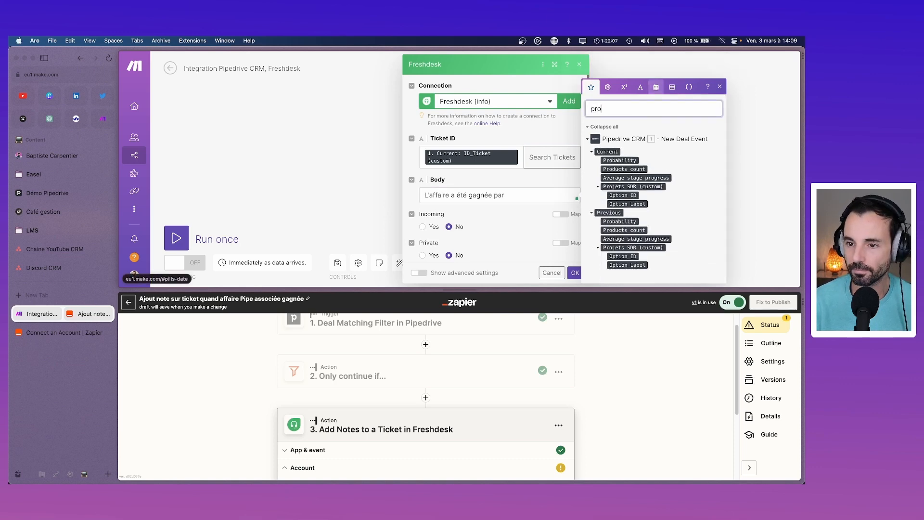
{"action": "key", "text": "BackSpace"}
{"action": "key", "text": "BackSpace"}
{"action": "key", "text": "BackSpace"}
{"action": "type", "text": "own"}
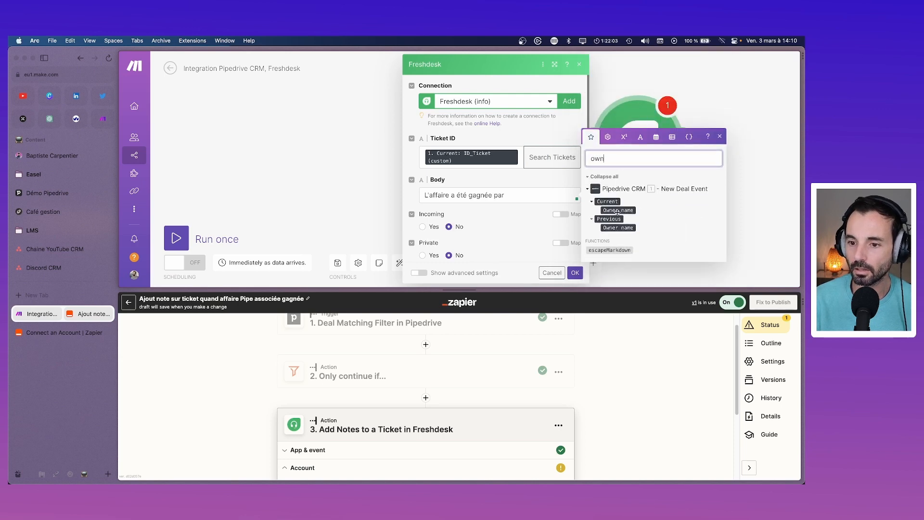
{"action": "left_click_drag", "start_coordinate": [618, 210], "coordinate": [531, 207]}
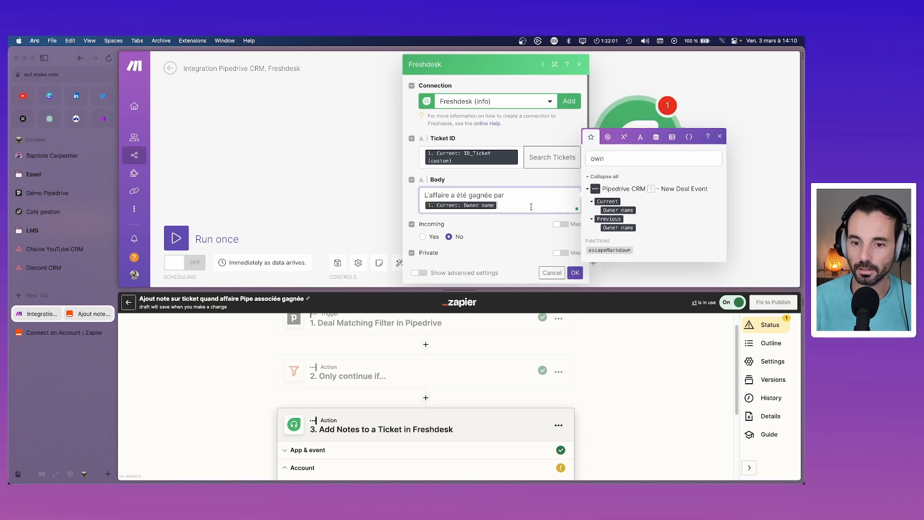
{"action": "key", "text": "Return"}
{"action": "key", "text": "Return"}
{"action": "type", "text": "On "}
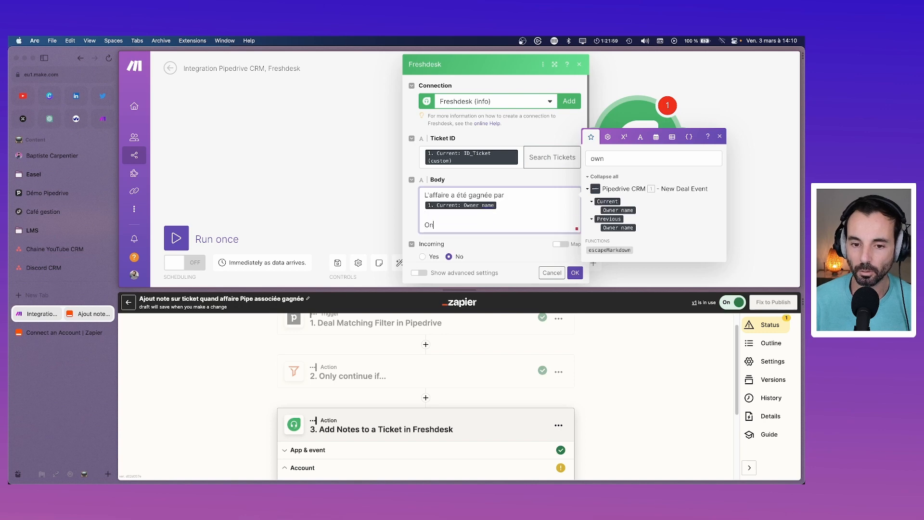
{"action": "type", "text": "peut "}
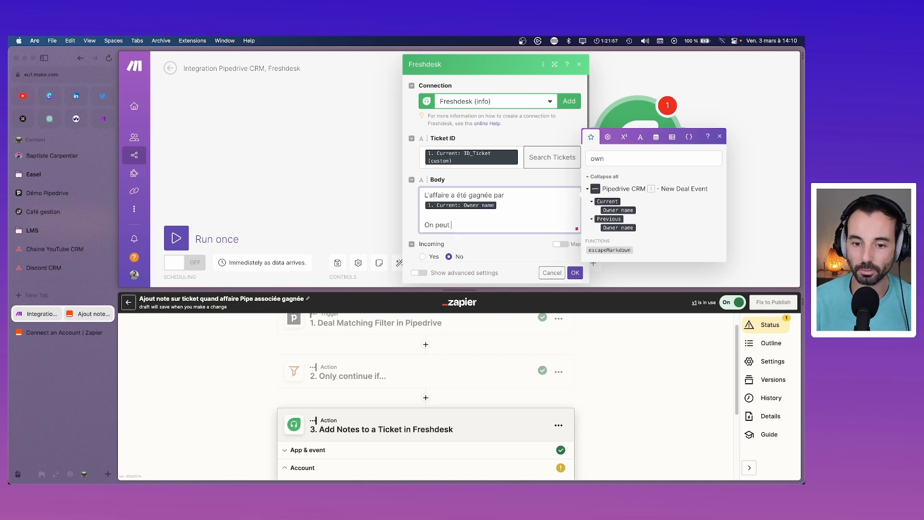
{"action": "type", "text": "déclencher la presta"}
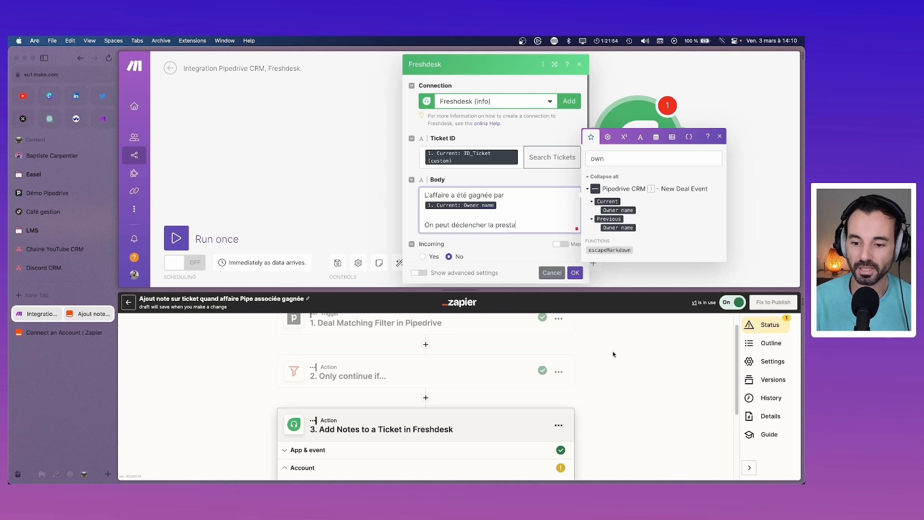
Step: Check the published Zapier zap's note for reference, then add two blank lines in the Body
{"action": "left_click", "coordinate": [636, 382]}
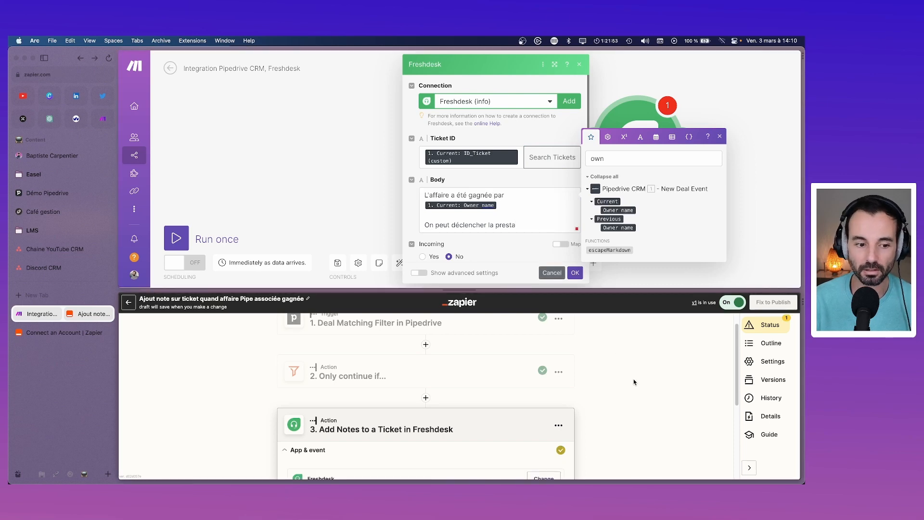
{"action": "left_click", "coordinate": [128, 303]}
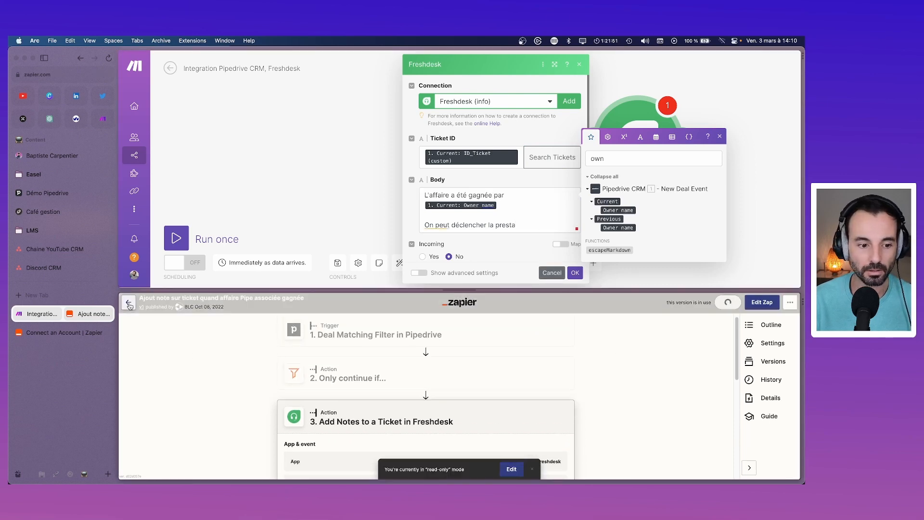
{"action": "scroll", "coordinate": [387, 403], "scroll_direction": "down", "scroll_amount": 10}
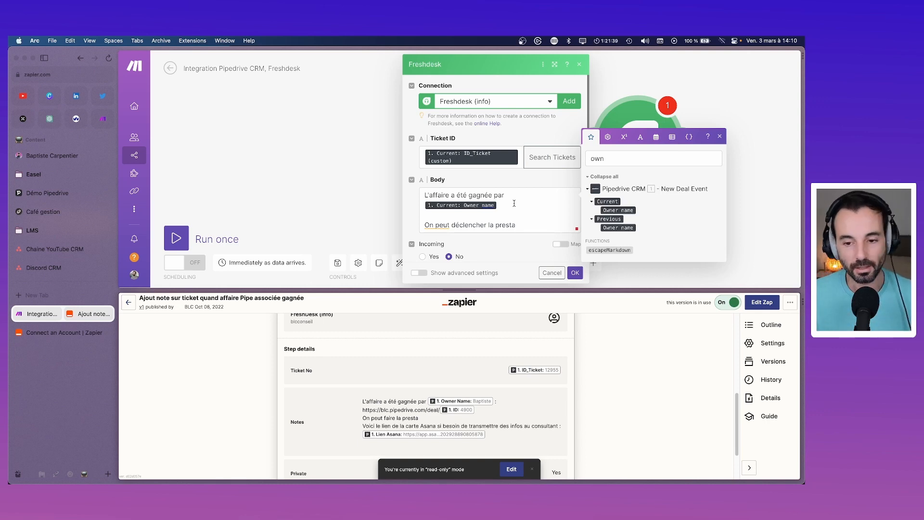
{"action": "left_click", "coordinate": [438, 230]}
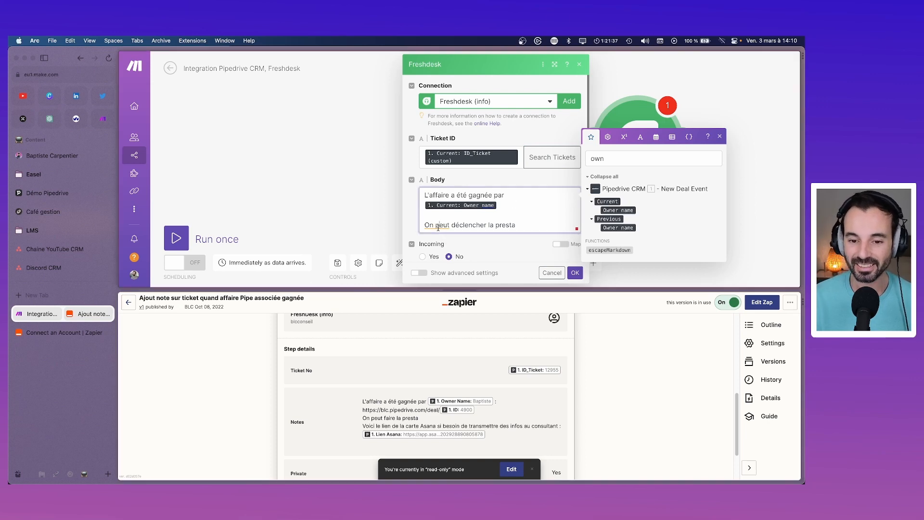
{"action": "key", "text": "Return"}
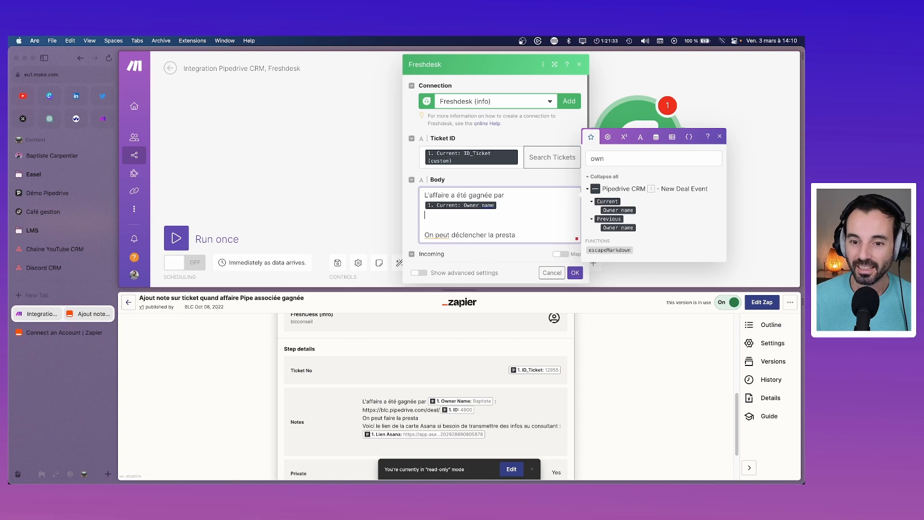
{"action": "key", "text": "Return"}
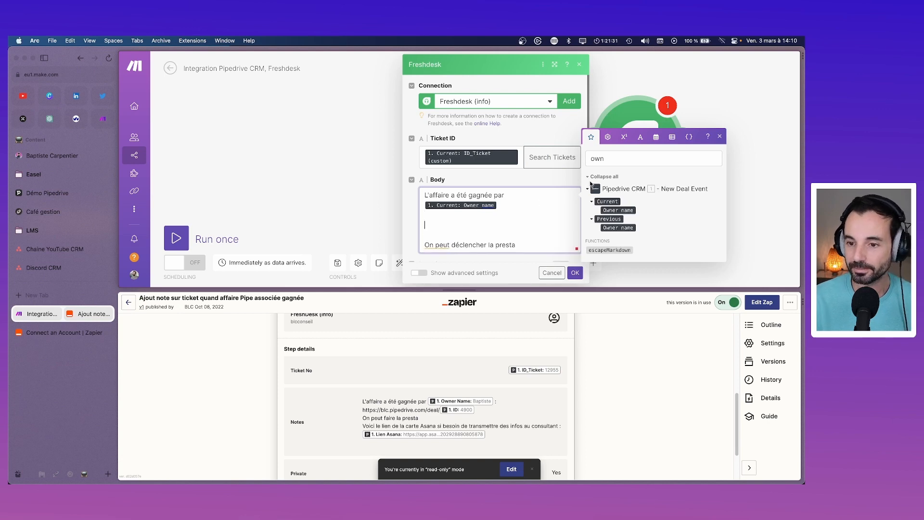
Step: Copy the deal URL from the Zapier note and paste it into the Make note Body
{"action": "left_click", "coordinate": [606, 159]}
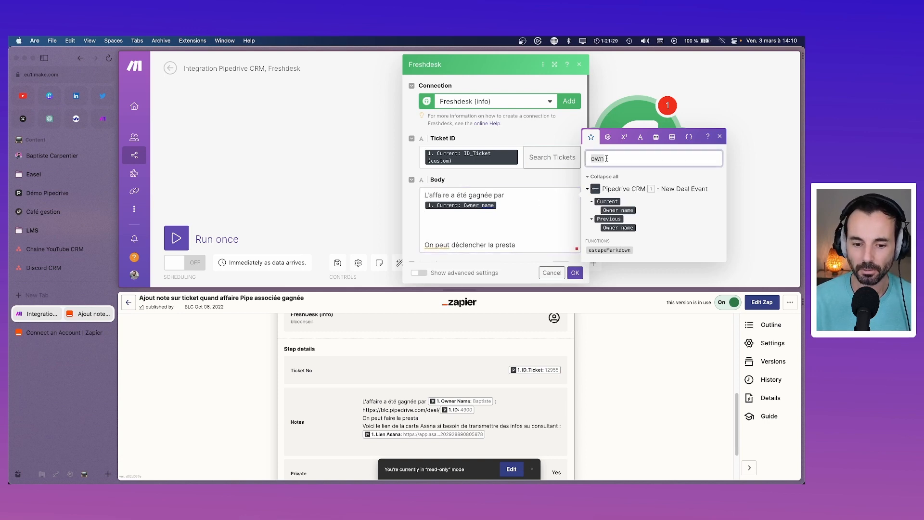
{"action": "key", "text": "BackSpace"}
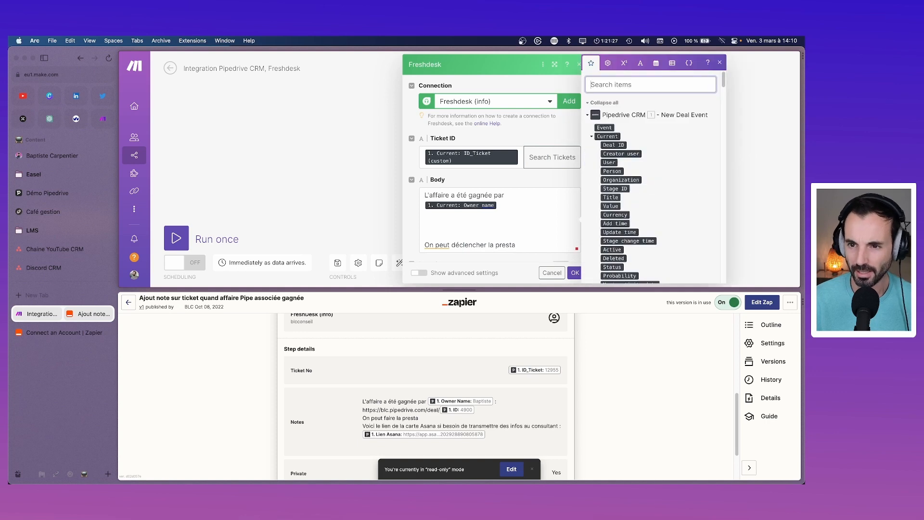
{"action": "type", "text": "url"}
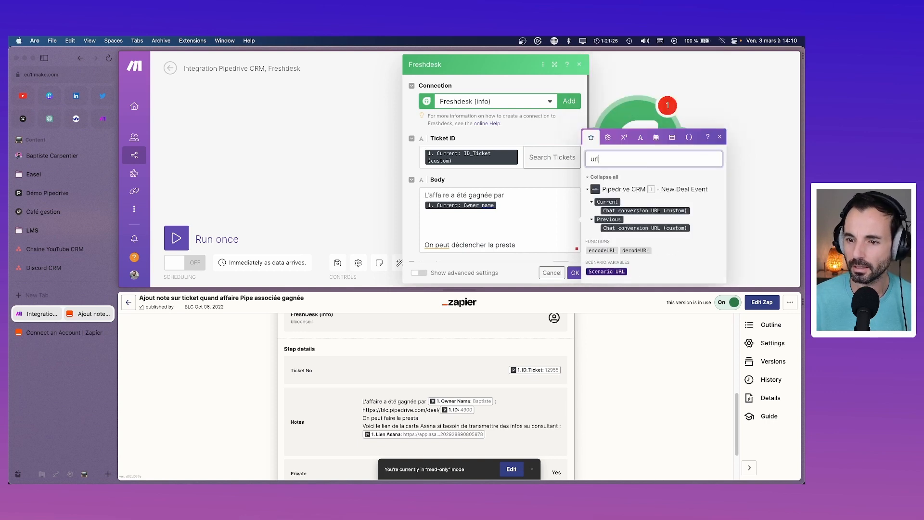
{"action": "key", "text": "BackSpace"}
{"action": "key", "text": "BackSpace"}
{"action": "key", "text": "BackSpace"}
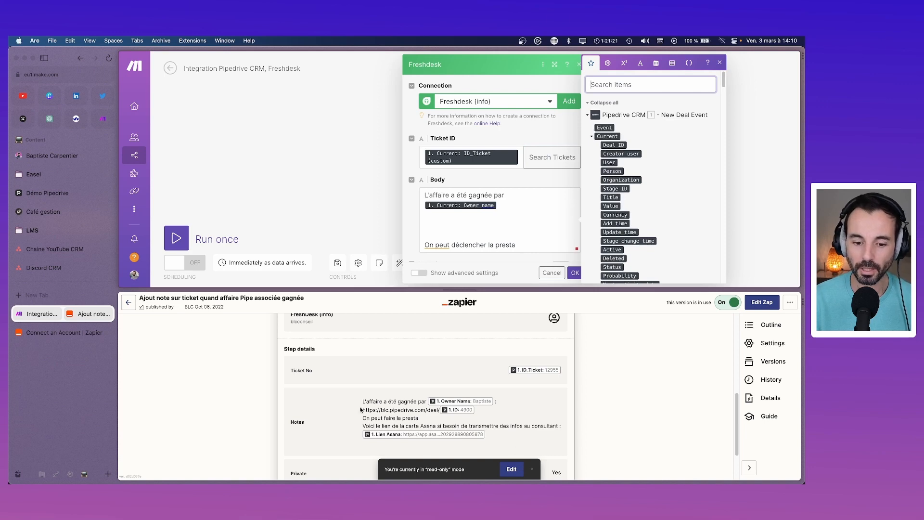
{"action": "left_click_drag", "start_coordinate": [362, 410], "coordinate": [439, 410]}
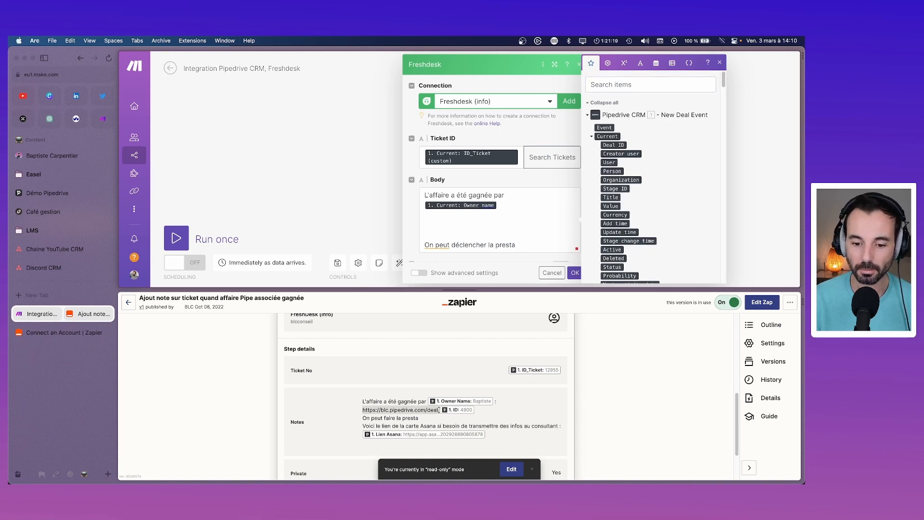
{"action": "key", "text": "super+c"}
{"action": "left_click", "coordinate": [506, 225]}
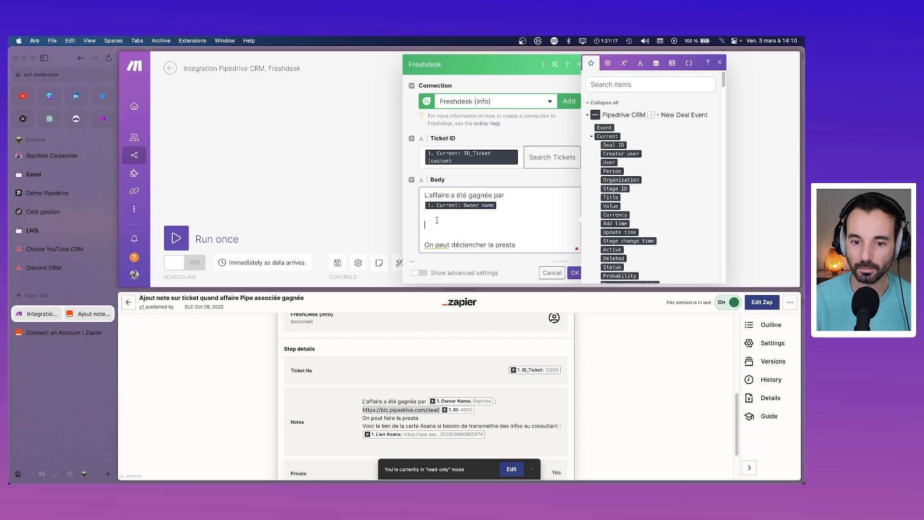
{"action": "key", "text": "super+v"}
Step: Map the Pipedrive Deal ID right after the deal URL
{"action": "left_click", "coordinate": [539, 226]}
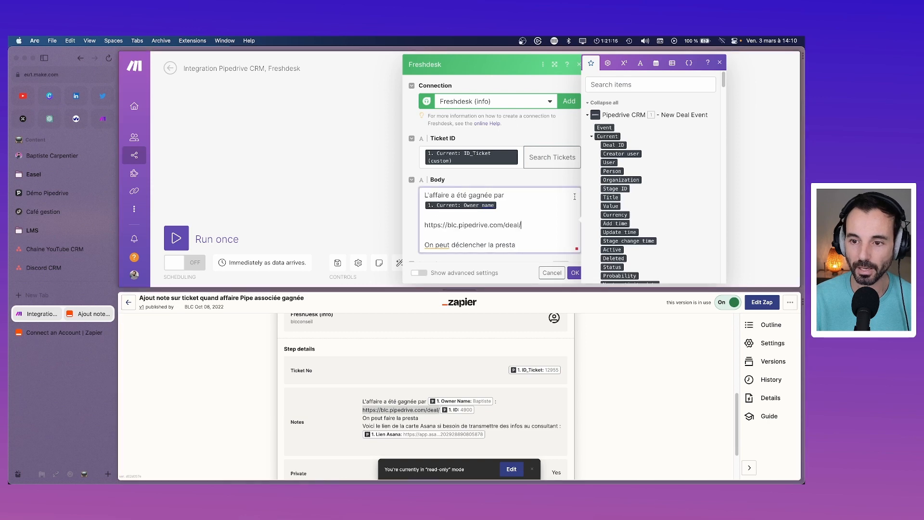
{"action": "left_click", "coordinate": [626, 85]}
{"action": "type", "text": "id"}
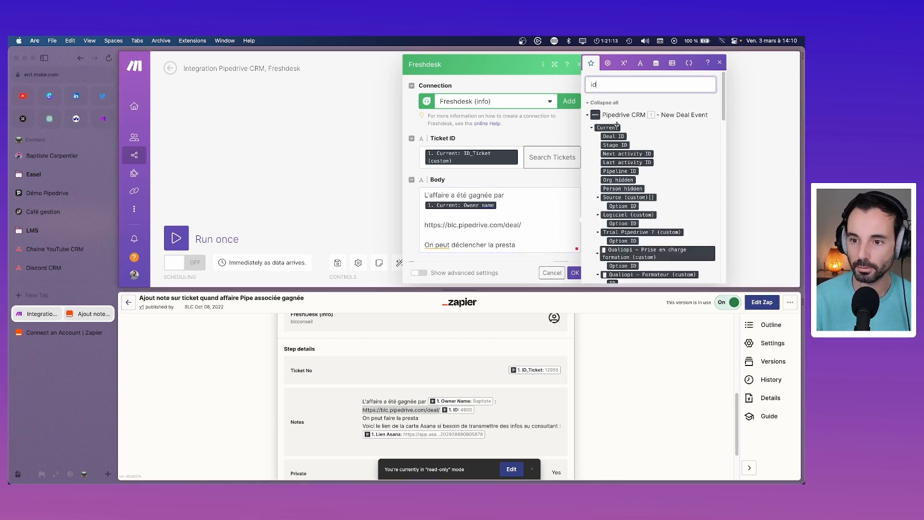
{"action": "left_click_drag", "start_coordinate": [614, 137], "coordinate": [529, 230]}
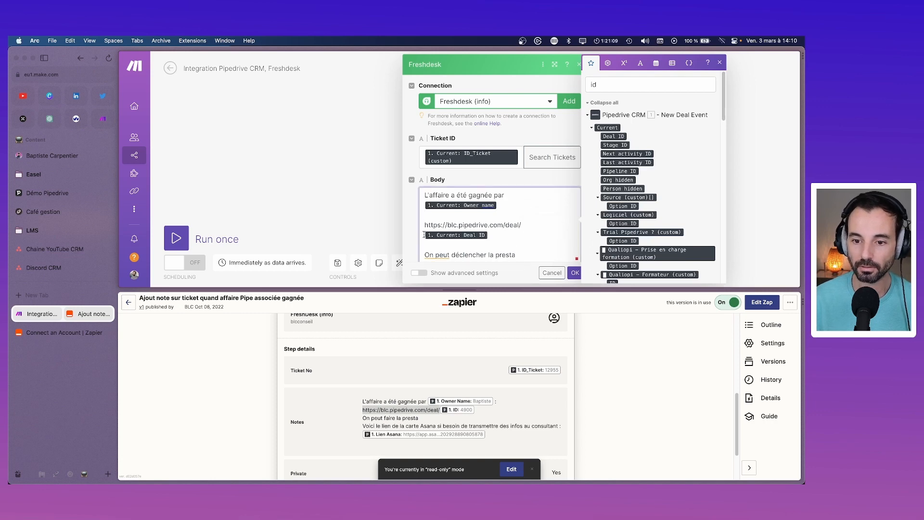
{"action": "key", "text": "BackSpace"}
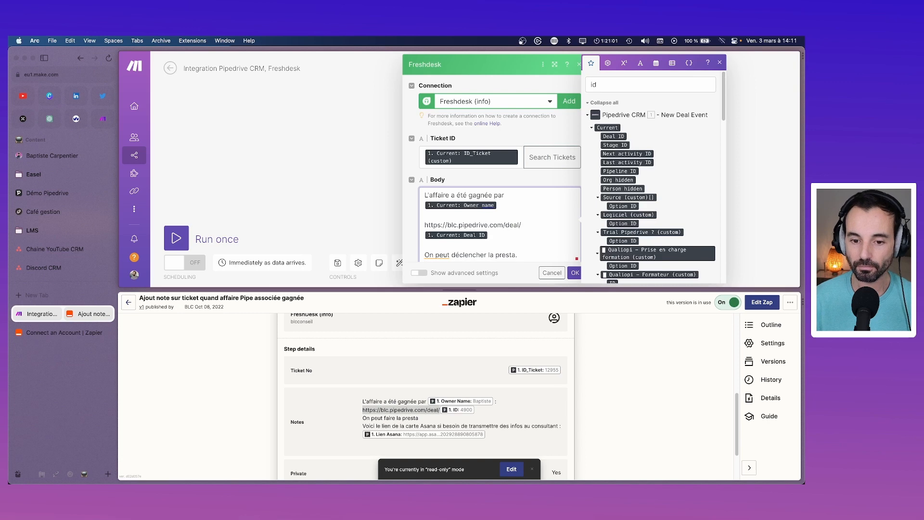
Step: Add the line "Voici le lien de la carte Asana :" followed by the Lien Asana field
{"action": "key", "text": "Return"}
{"action": "key", "text": "Return"}
{"action": "type", "text": "Voici le lien de la "}
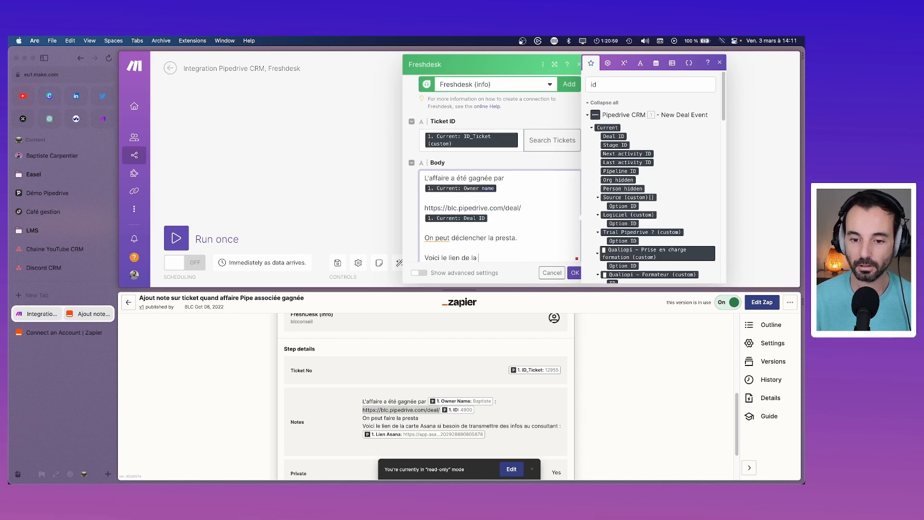
{"action": "type", "text": "carte Asana :"}
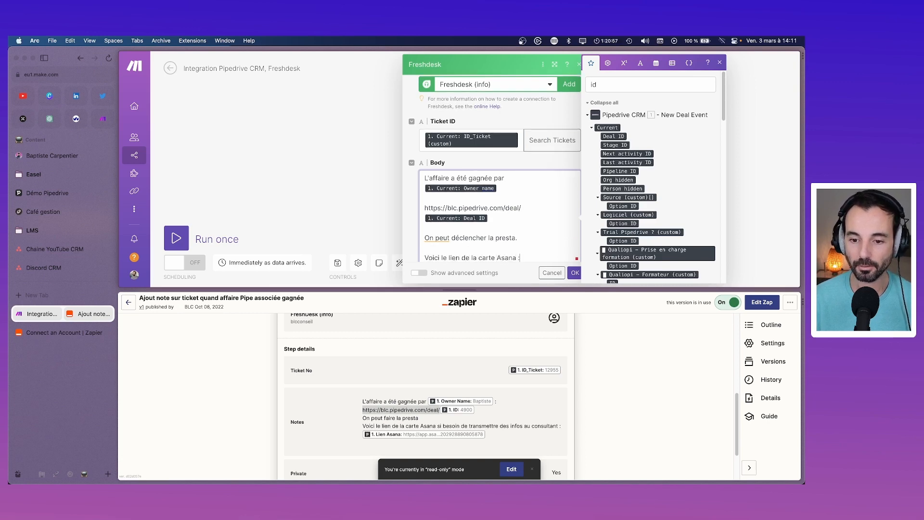
{"action": "double_click", "coordinate": [660, 84]}
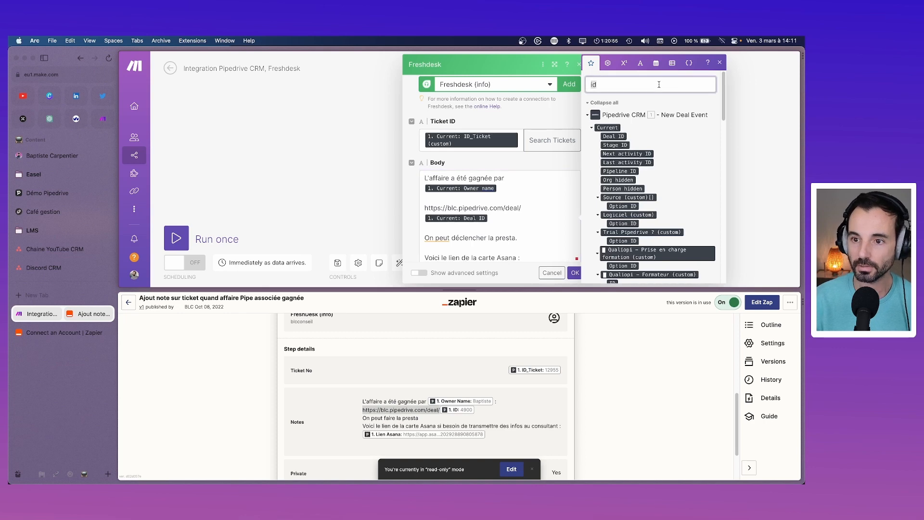
{"action": "type", "text": "asa"}
{"action": "mouse_move", "coordinate": [627, 212]}
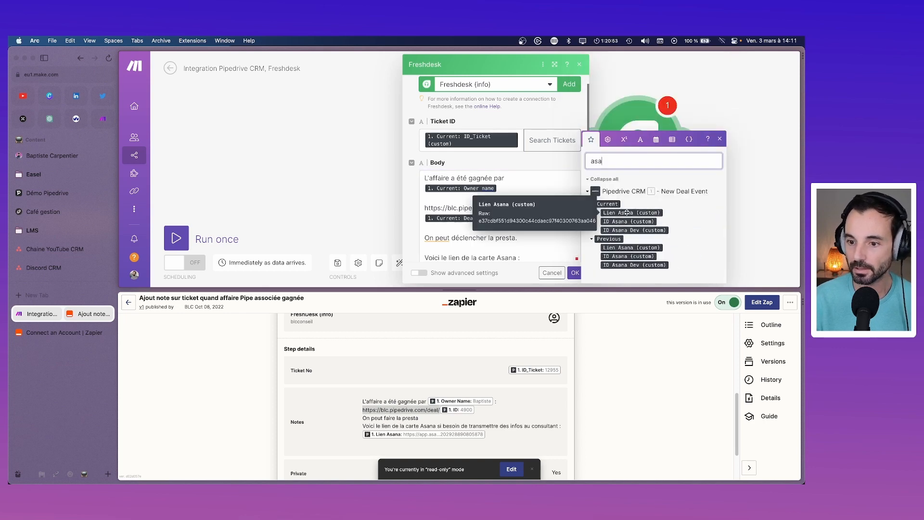
{"action": "left_click_drag", "start_coordinate": [627, 212], "coordinate": [478, 221]}
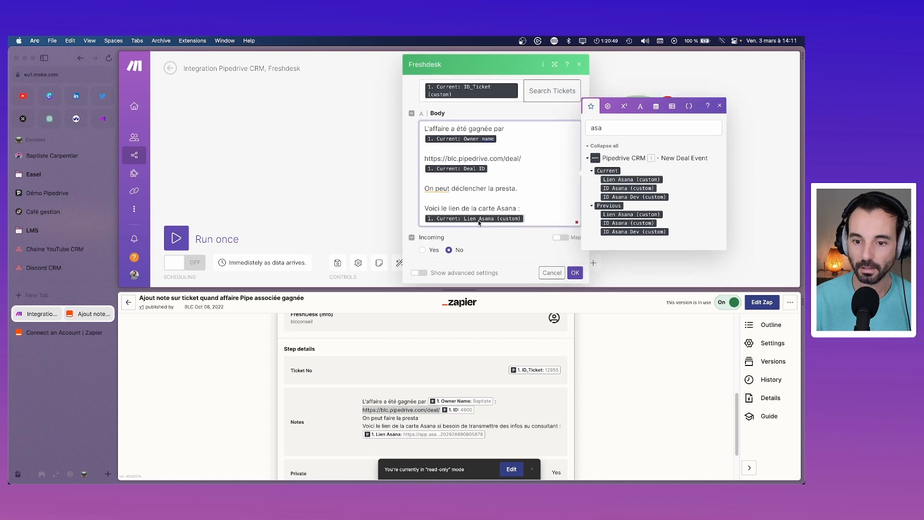
Step: Clear the 'asa' search, close the mapping panel and confirm the Freshdesk note module with OK
{"action": "scroll", "coordinate": [479, 212], "scroll_direction": "up", "scroll_amount": 3}
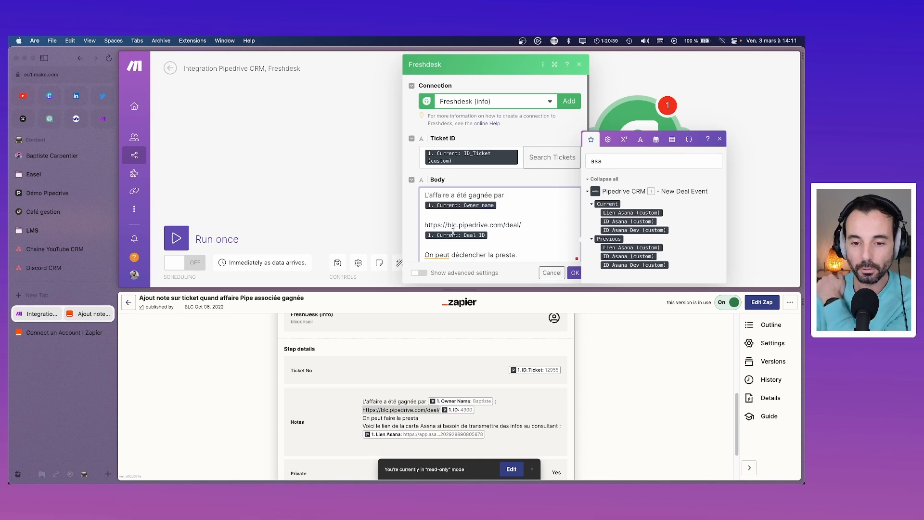
{"action": "scroll", "coordinate": [459, 236], "scroll_direction": "down", "scroll_amount": 2}
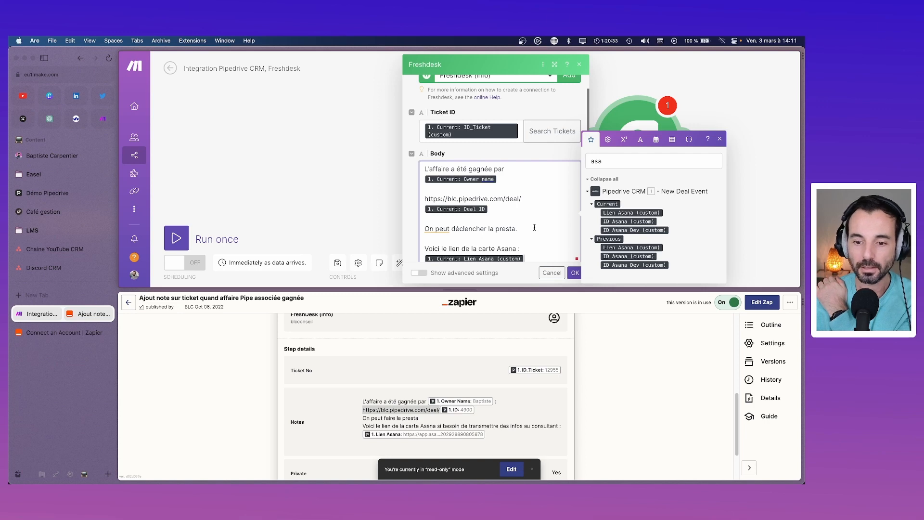
{"action": "scroll", "coordinate": [534, 229], "scroll_direction": "down", "scroll_amount": 5}
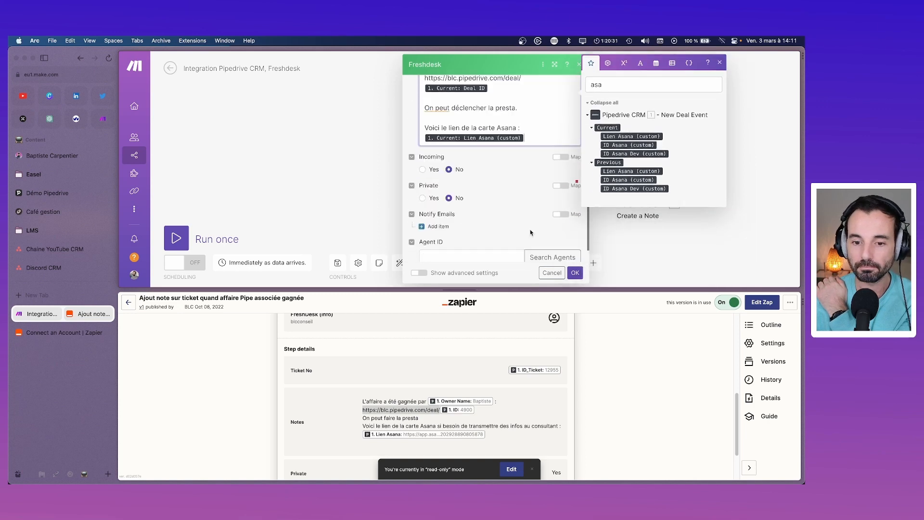
{"action": "scroll", "coordinate": [449, 213], "scroll_direction": "down", "scroll_amount": 1}
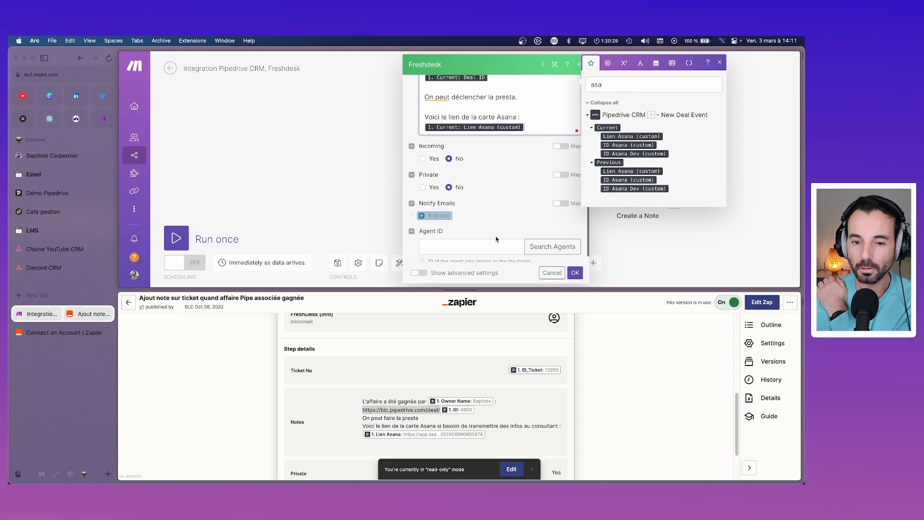
{"action": "scroll", "coordinate": [485, 231], "scroll_direction": "down", "scroll_amount": 1}
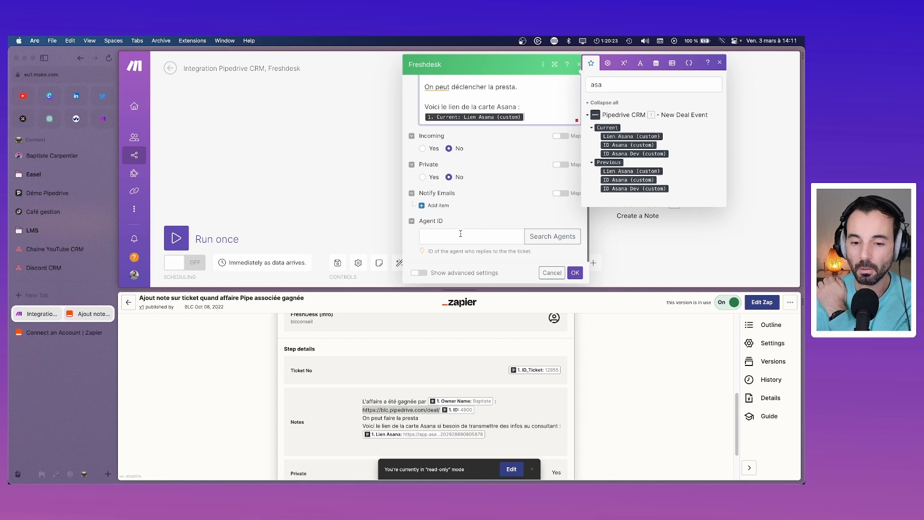
{"action": "left_click", "coordinate": [461, 233]}
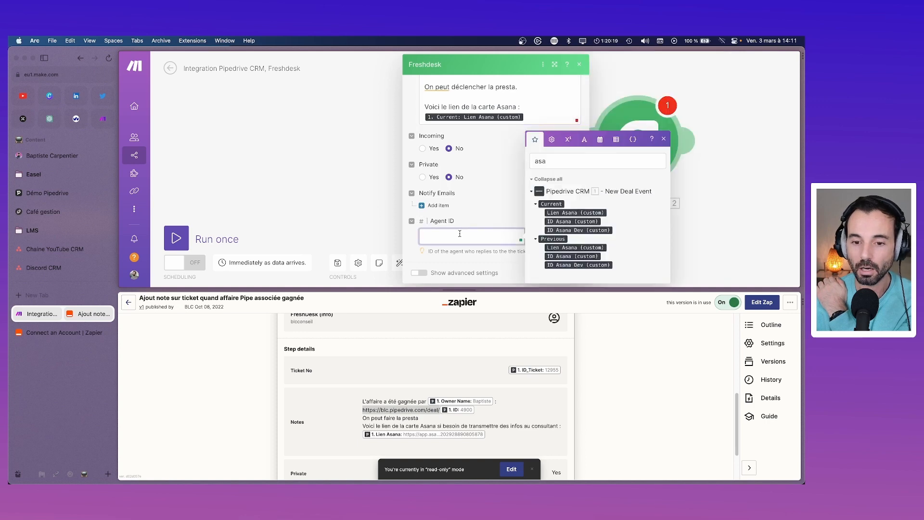
{"action": "double_click", "coordinate": [583, 161]}
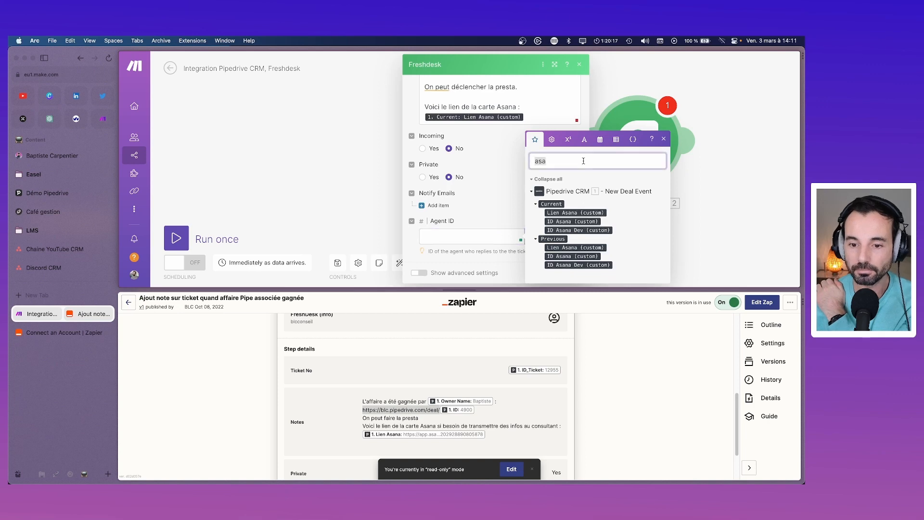
{"action": "key", "text": "BackSpace"}
{"action": "left_click", "coordinate": [497, 231]}
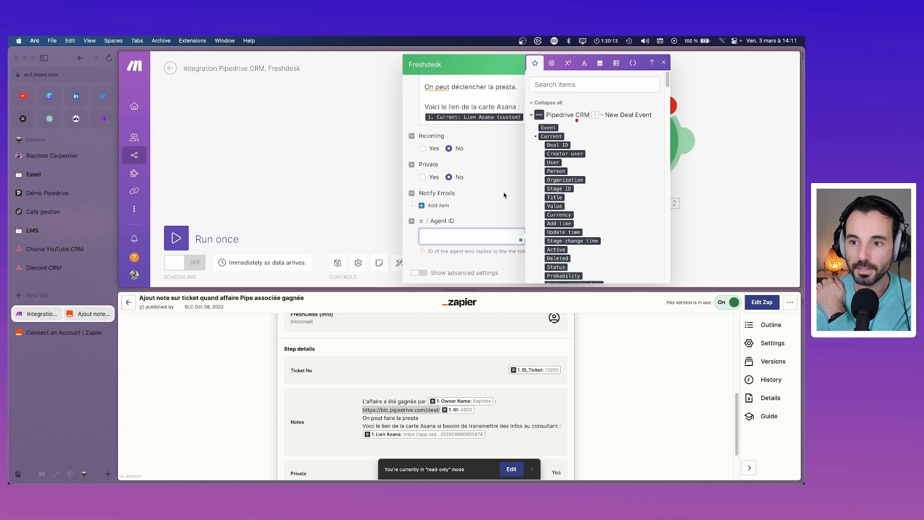
{"action": "left_click", "coordinate": [663, 63]}
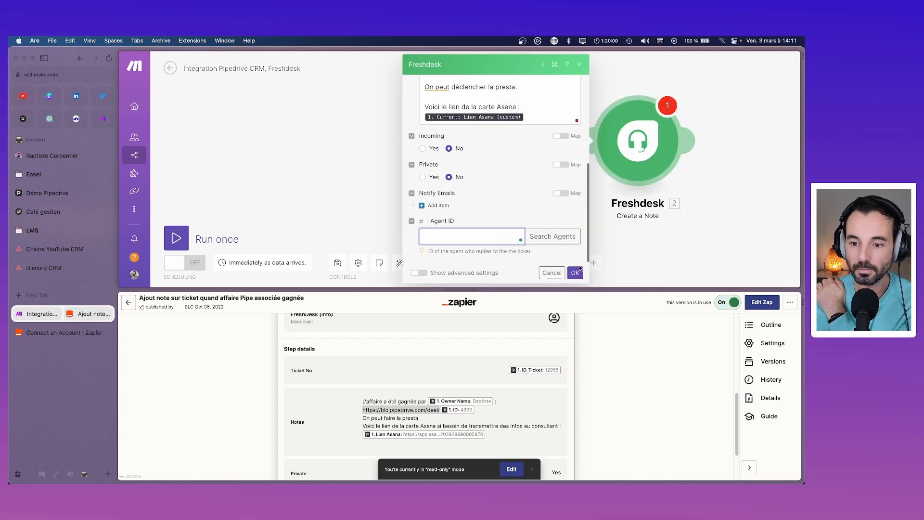
{"action": "left_click", "coordinate": [576, 272]}
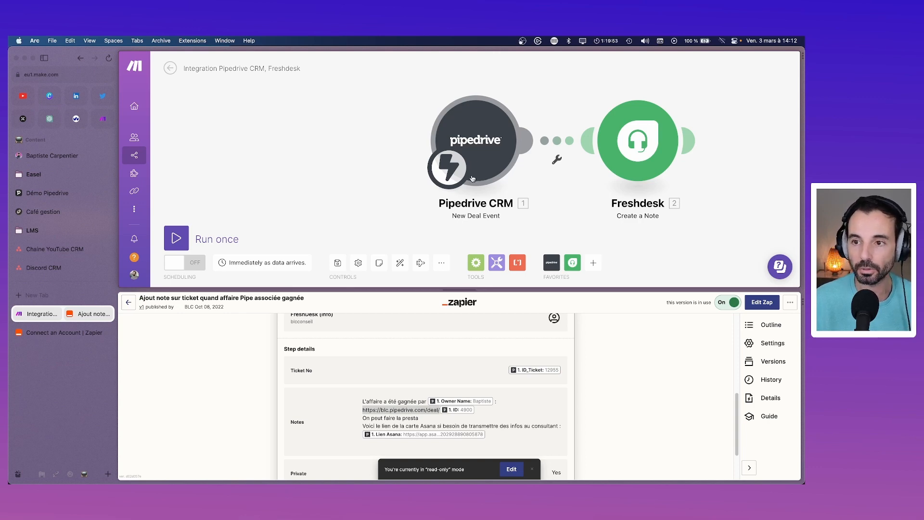
{"action": "left_click", "coordinate": [476, 147]}
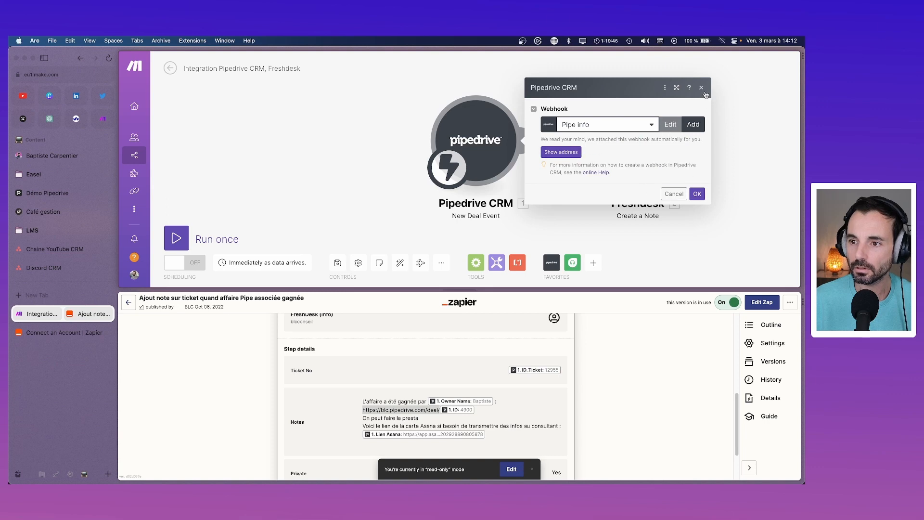
{"action": "left_click", "coordinate": [665, 87]}
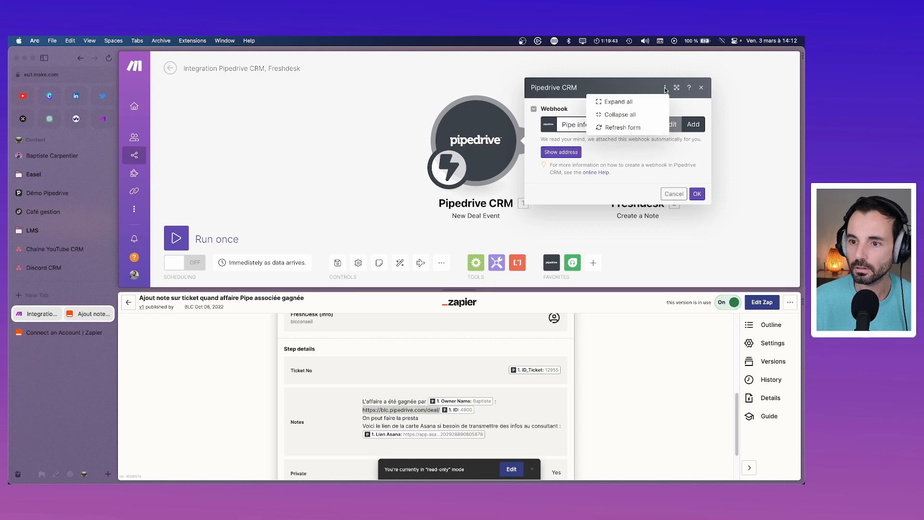
{"action": "left_click", "coordinate": [701, 88]}
{"action": "left_click", "coordinate": [502, 147]}
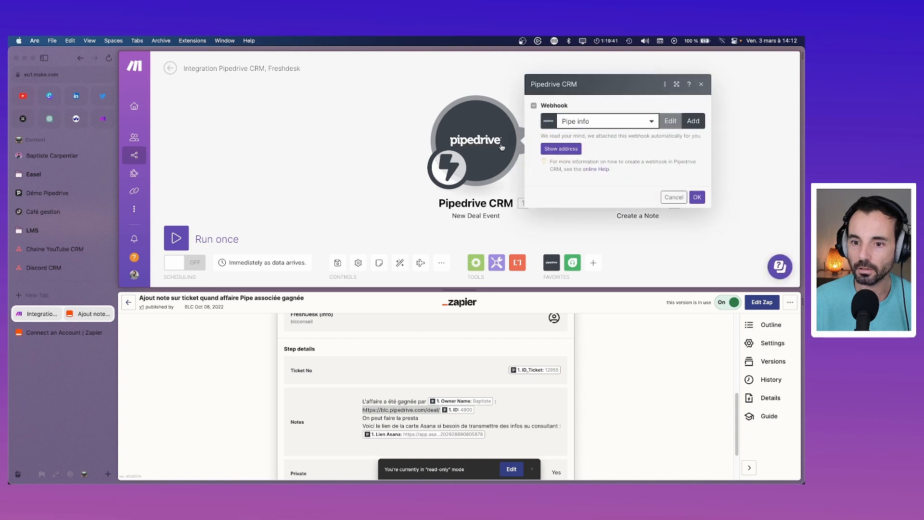
{"action": "left_click", "coordinate": [674, 194]}
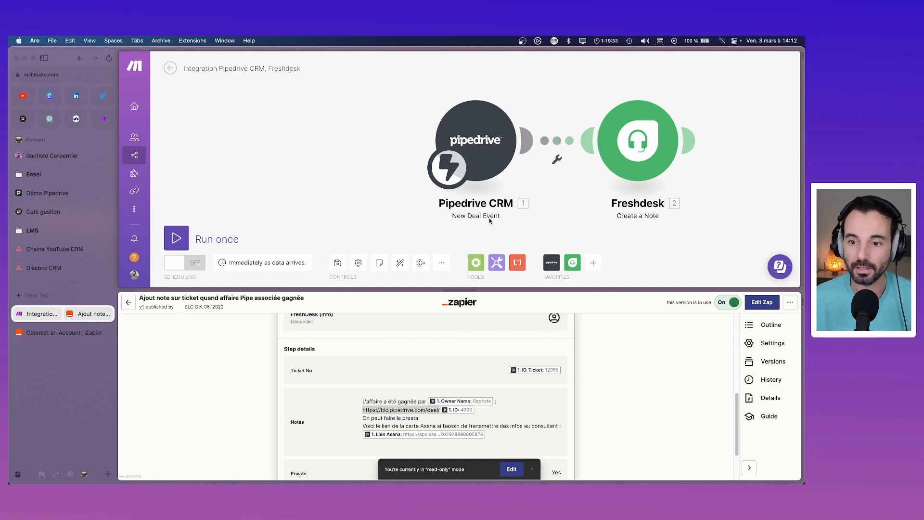
Step: Set up a filter on the link after the Pipedrive trigger and search 'statu' for its condition
{"action": "left_click", "coordinate": [558, 159]}
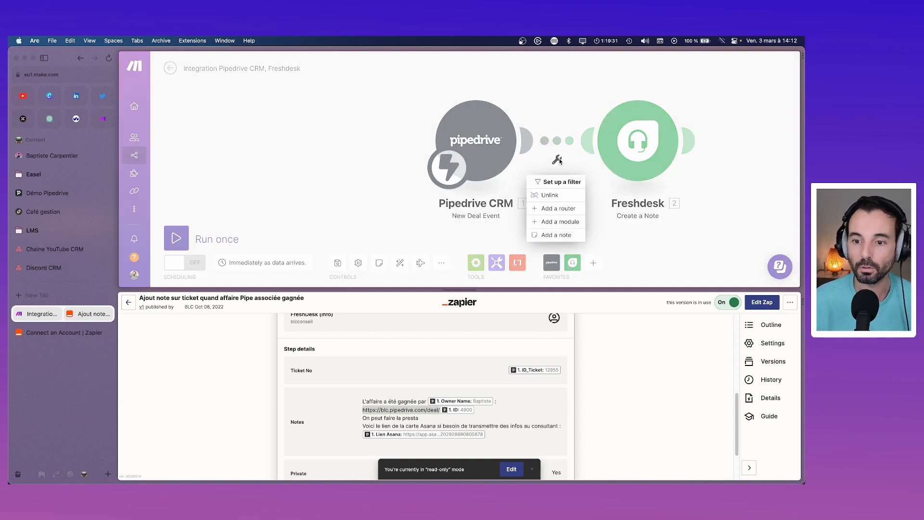
{"action": "left_click", "coordinate": [556, 181]}
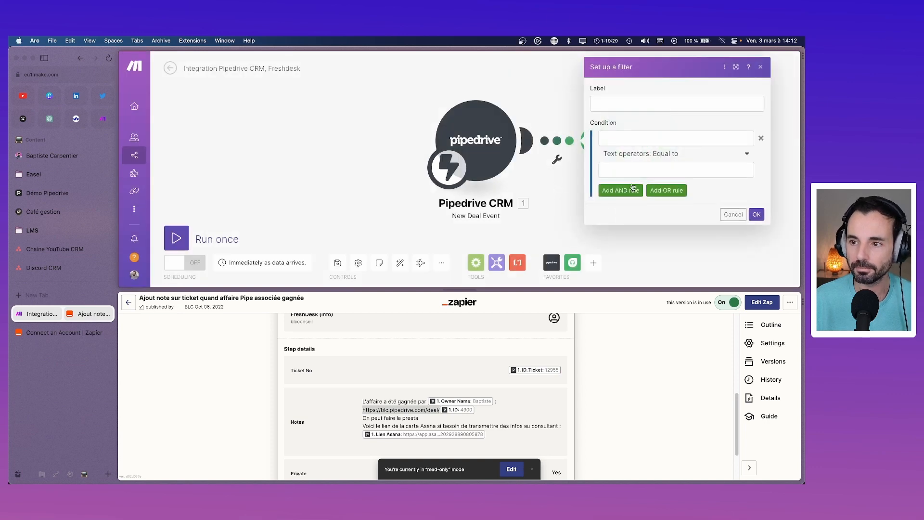
{"action": "left_click", "coordinate": [676, 138]}
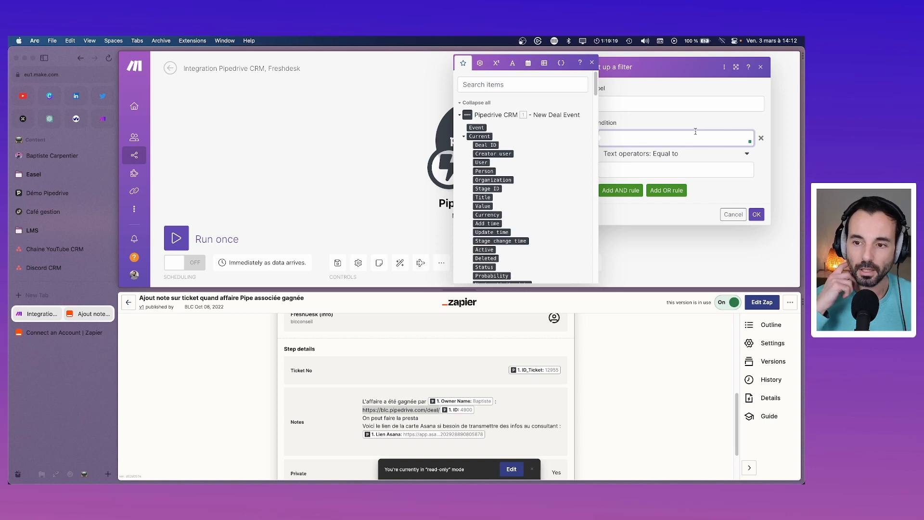
{"action": "left_click", "coordinate": [556, 85]}
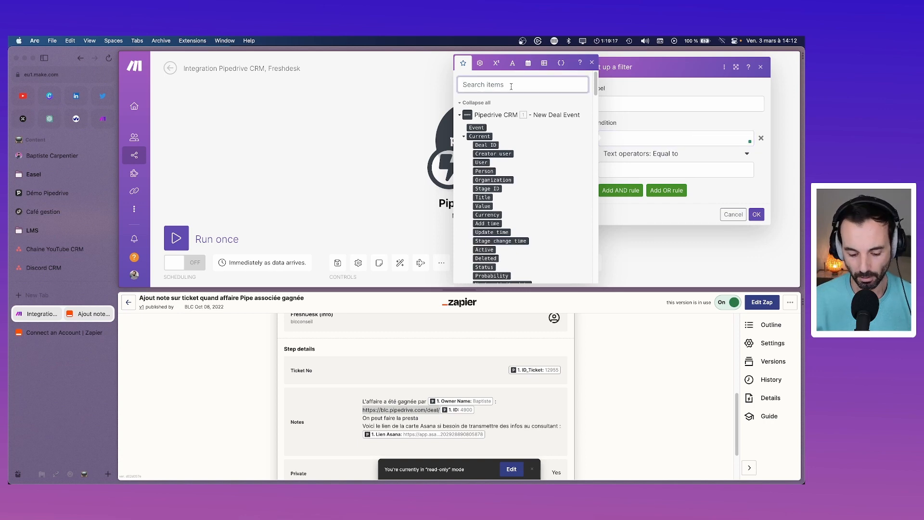
{"action": "type", "text": "statu"}
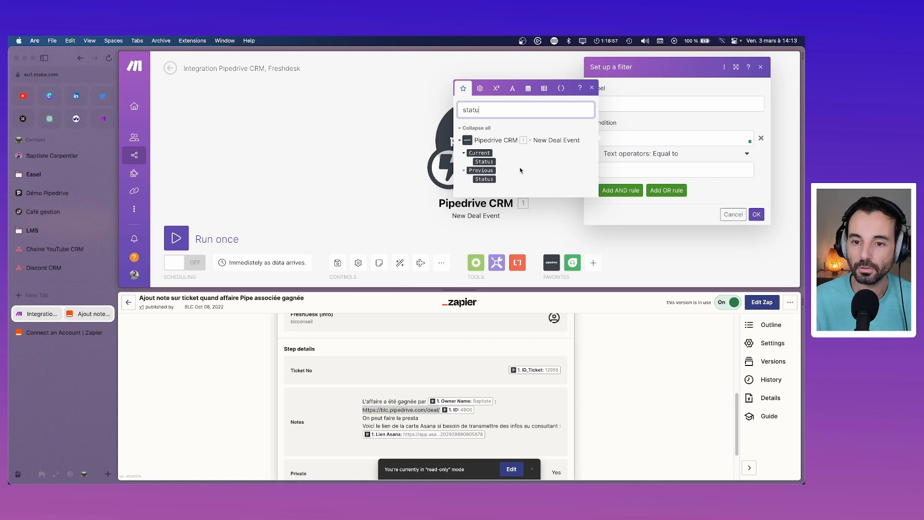
{"action": "left_click", "coordinate": [645, 138]}
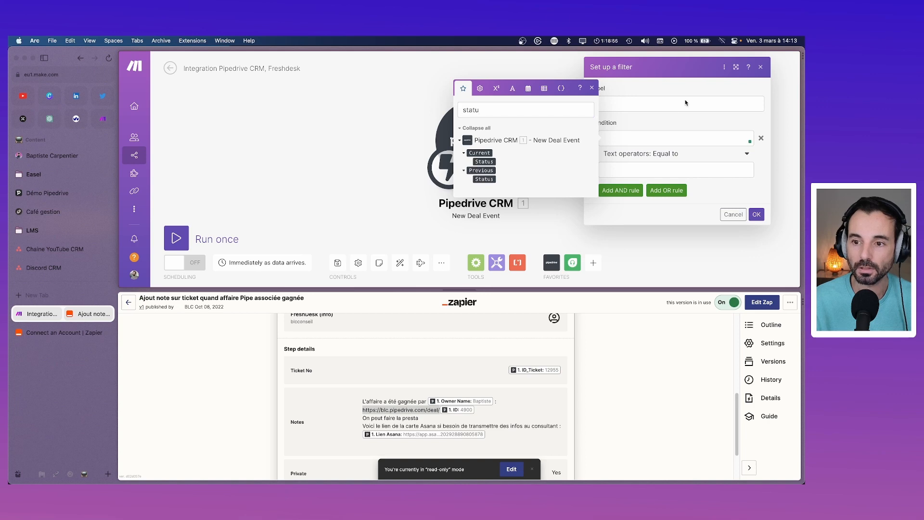
{"action": "left_click", "coordinate": [581, 86]}
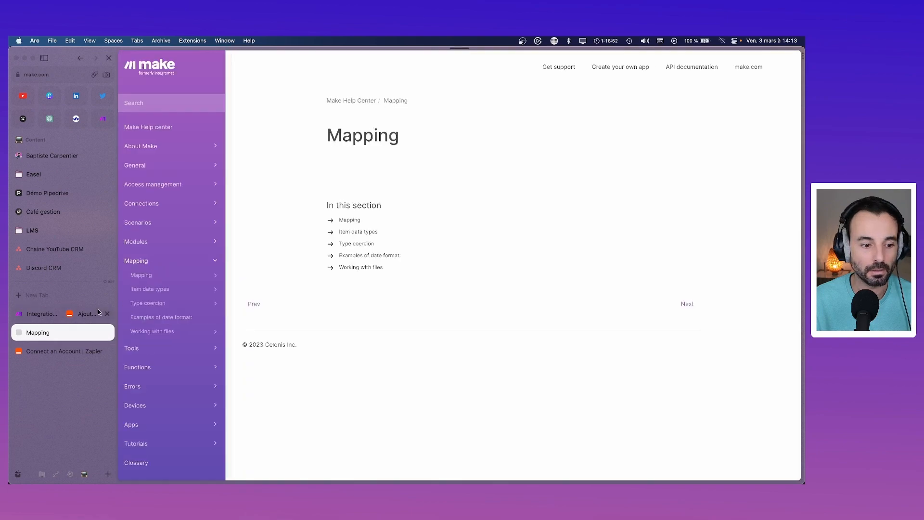
{"action": "left_click", "coordinate": [99, 312]}
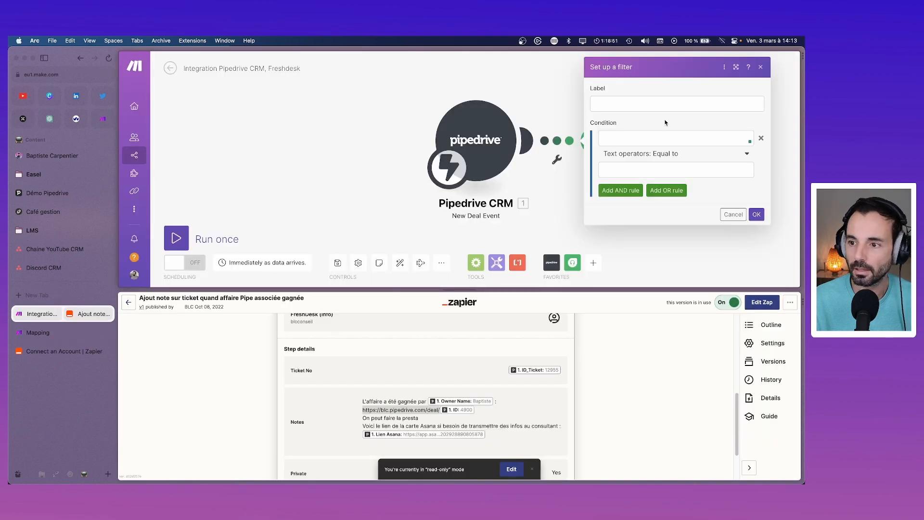
Step: Add an AND rule and set condition one to Previous: Status Equal to 'En cours'
{"action": "left_click", "coordinate": [618, 191]}
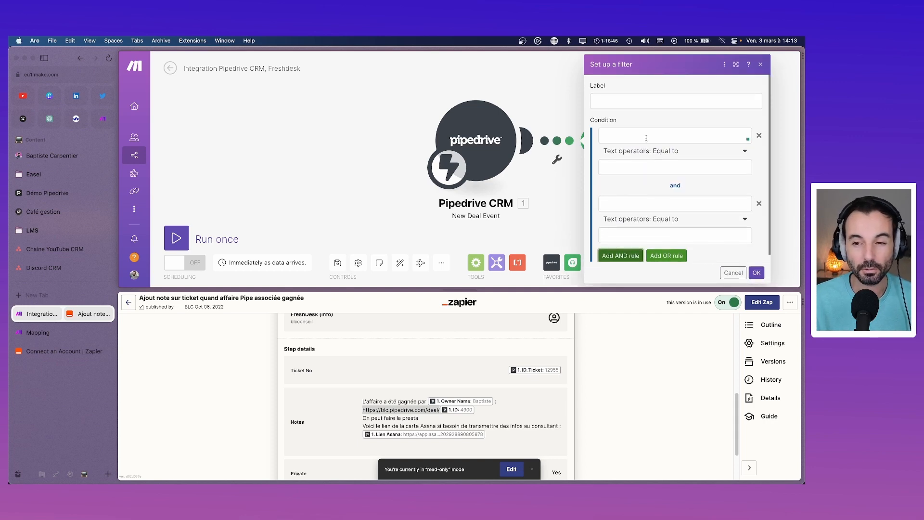
{"action": "left_click", "coordinate": [646, 138]}
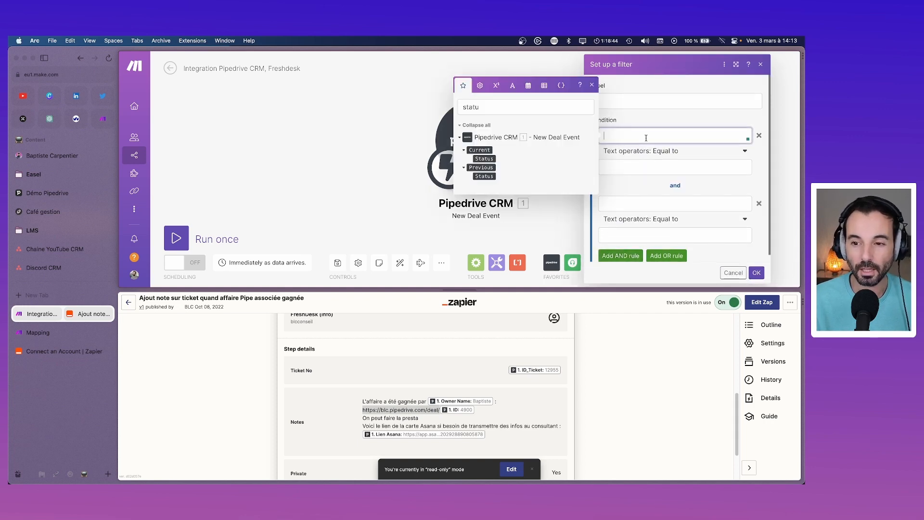
{"action": "left_click", "coordinate": [485, 174]}
{"action": "left_click", "coordinate": [685, 165]}
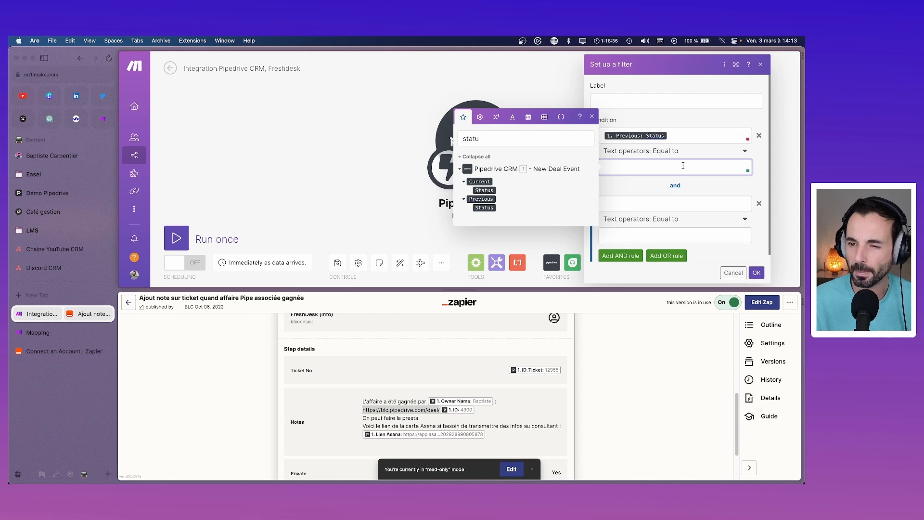
{"action": "left_click", "coordinate": [674, 151]}
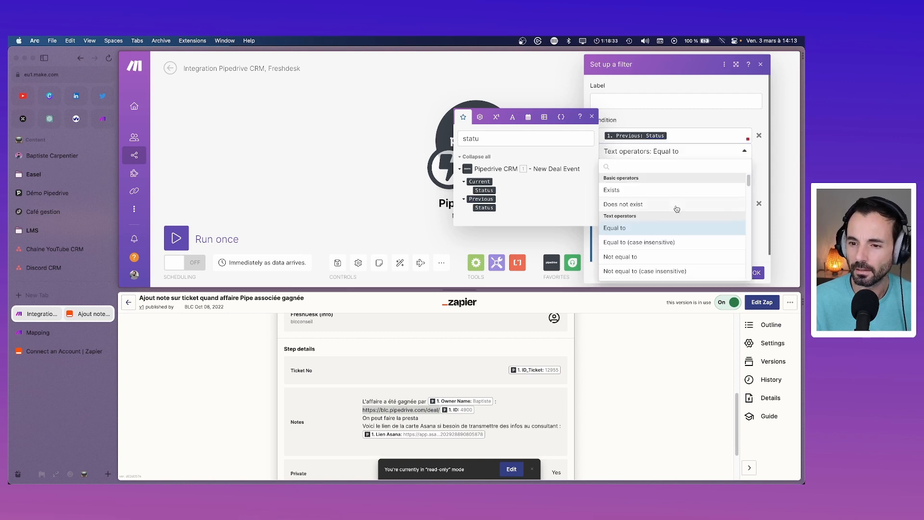
{"action": "scroll", "coordinate": [677, 209], "scroll_direction": "down", "scroll_amount": 2}
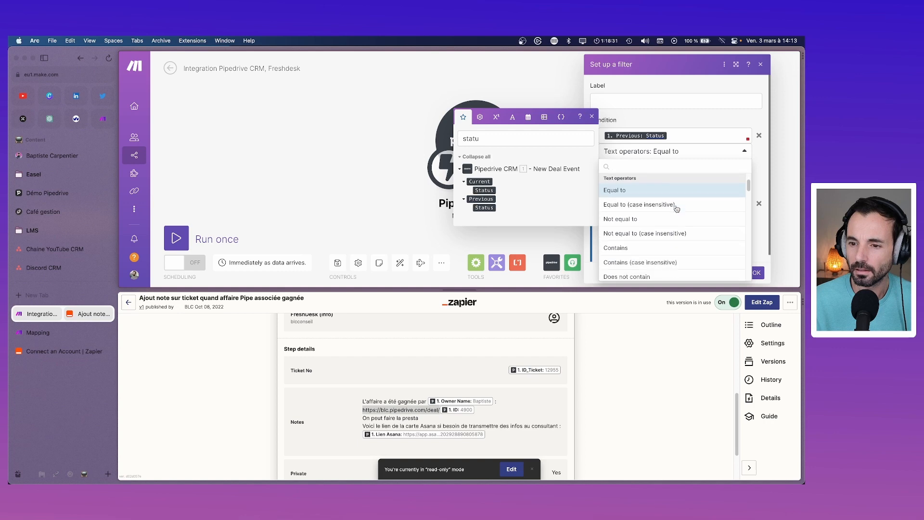
{"action": "scroll", "coordinate": [677, 209], "scroll_direction": "up", "scroll_amount": 2}
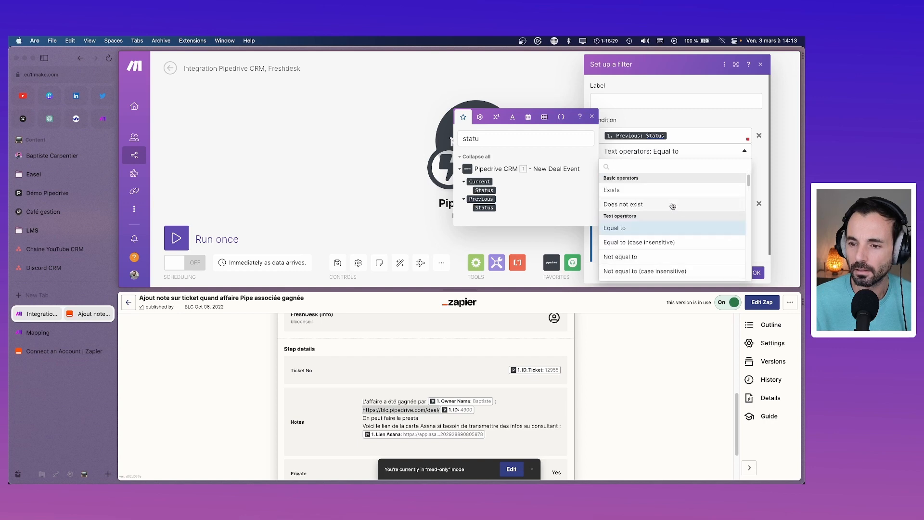
{"action": "left_click", "coordinate": [671, 226]}
{"action": "left_click", "coordinate": [651, 168]}
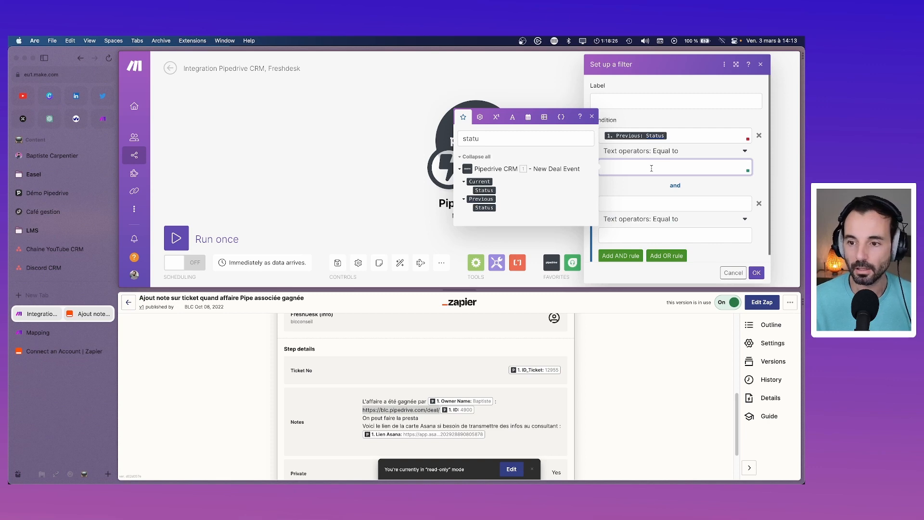
{"action": "type", "text": "Zn cou"}
{"action": "key", "text": "BackSpace"}
{"action": "key", "text": "BackSpace"}
{"action": "key", "text": "BackSpace"}
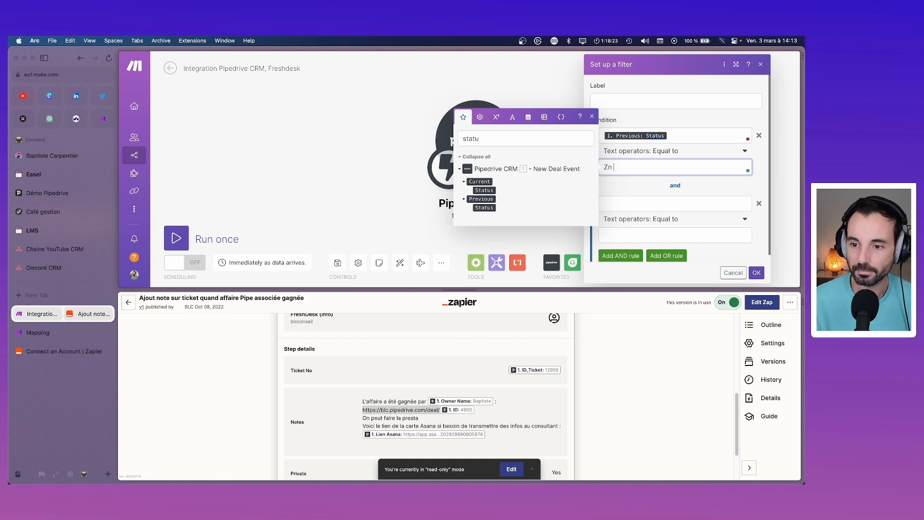
{"action": "key", "text": "BackSpace"}
{"action": "type", "text": "En cours"}
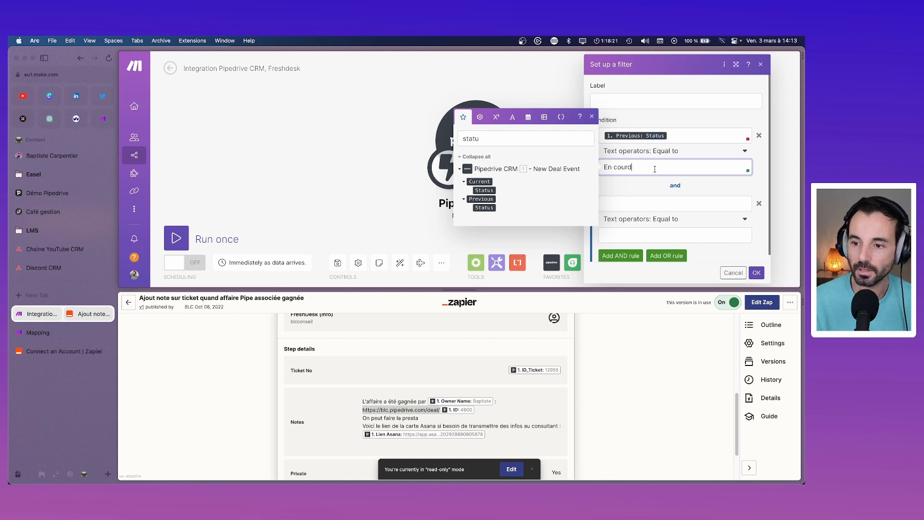
Step: Set condition two to Current: Status equal to 'Gagnée' and save the filter
{"action": "left_click", "coordinate": [665, 204]}
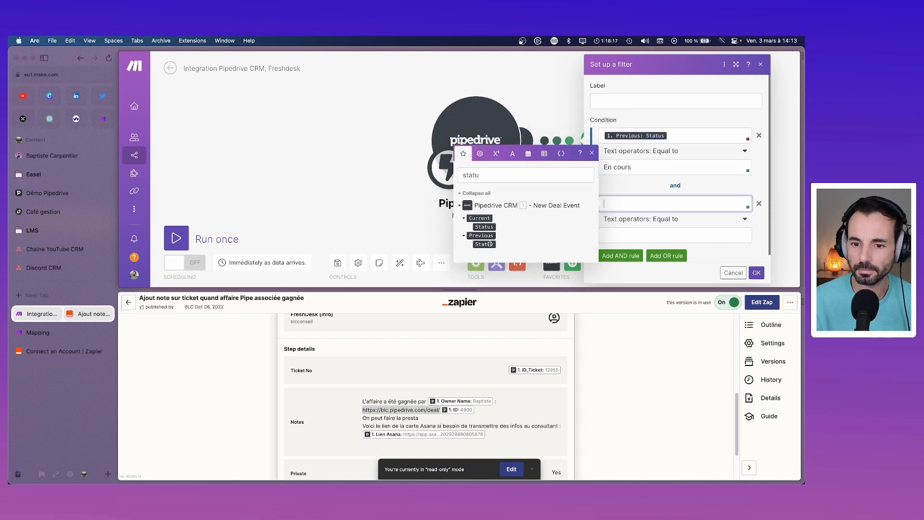
{"action": "left_click", "coordinate": [484, 227]}
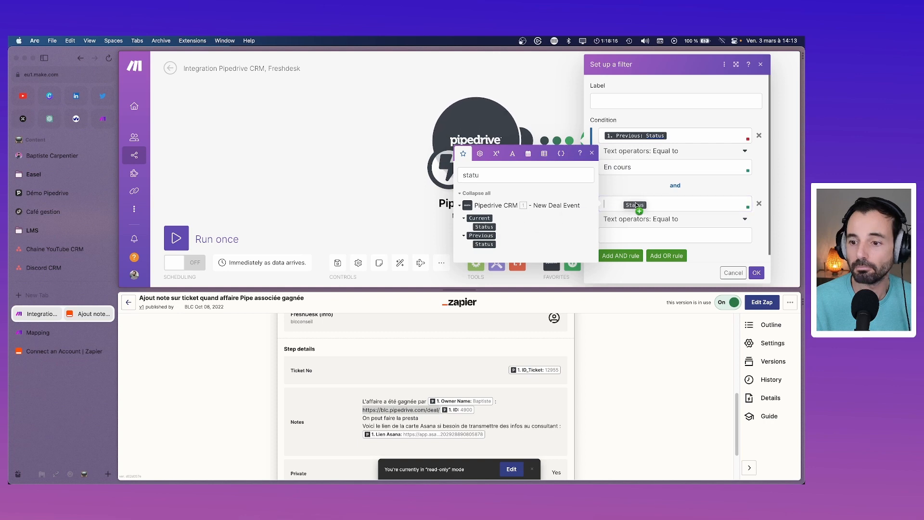
{"action": "left_click", "coordinate": [624, 236]}
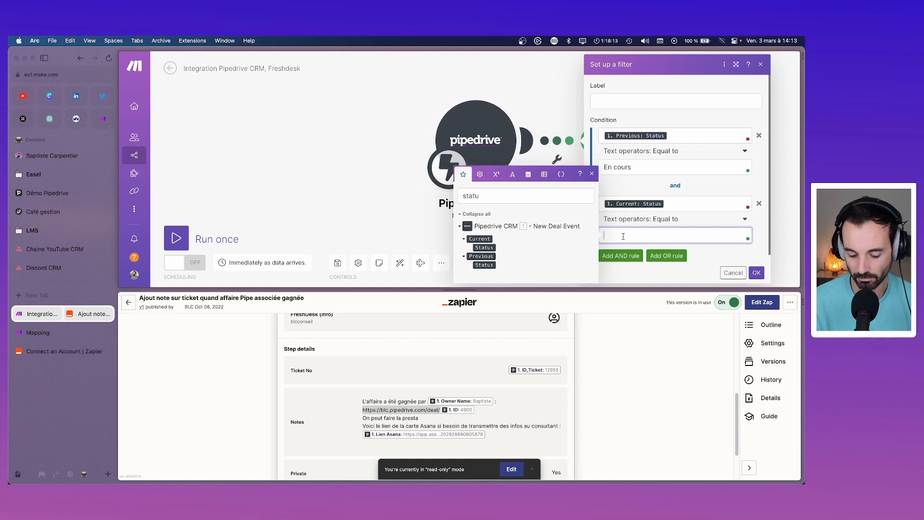
{"action": "type", "text": "G"}
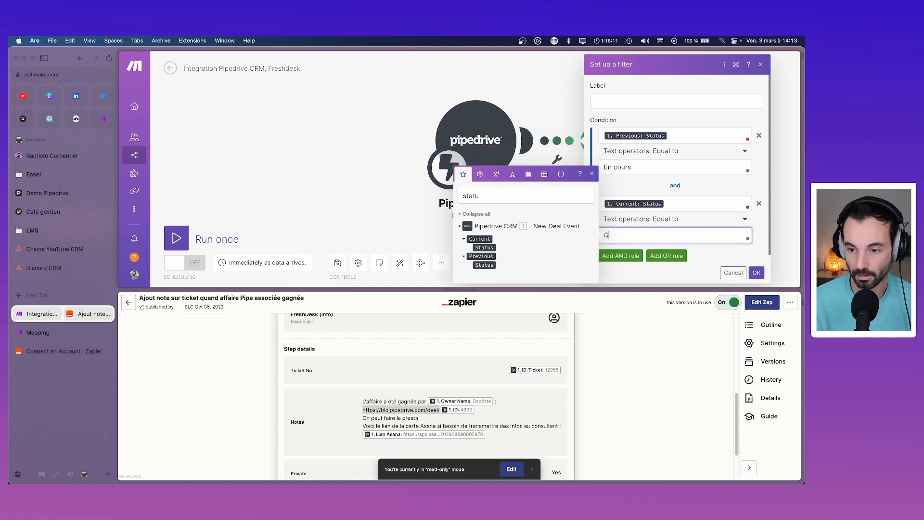
{"action": "type", "text": "agnée"}
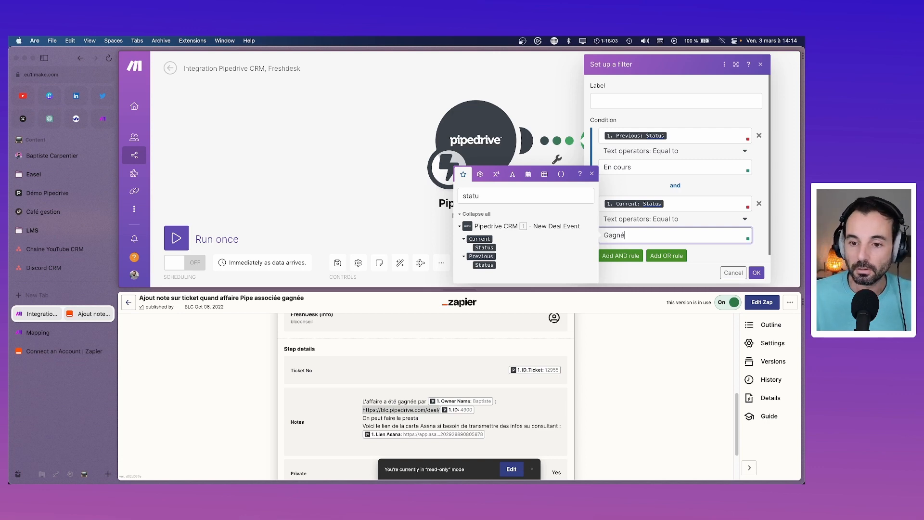
{"action": "left_click", "coordinate": [757, 273]}
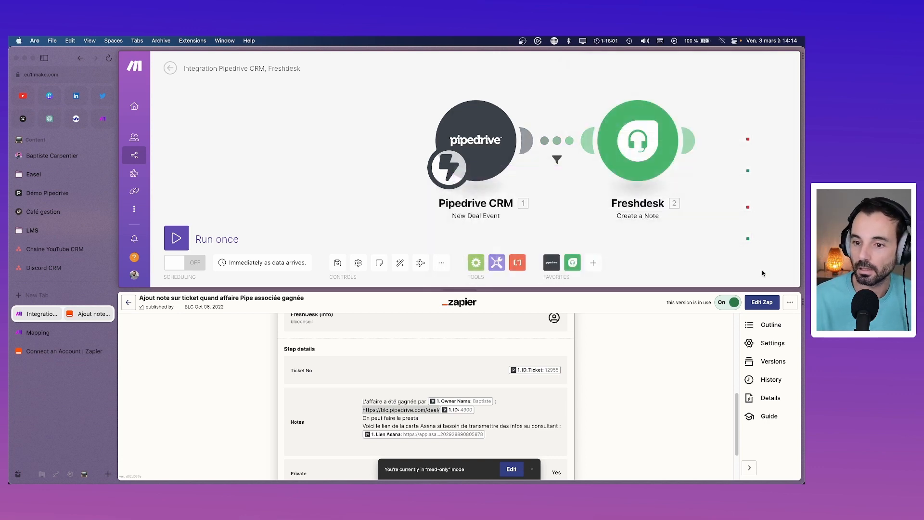
Step: Run only the Pipedrive New Deal Event trigger, then search the web for 'make pipedrive'
{"action": "right_click", "coordinate": [464, 127]}
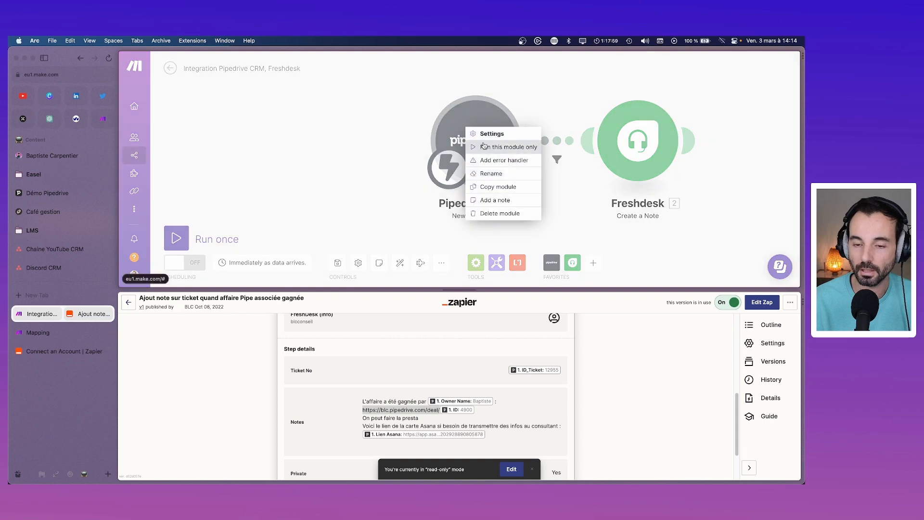
{"action": "left_click", "coordinate": [484, 146]}
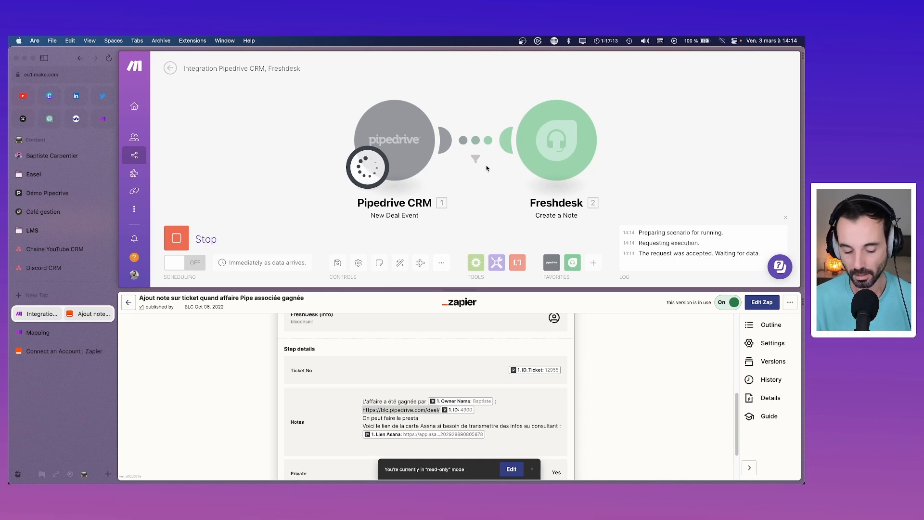
{"action": "key", "text": "super+t"}
{"action": "type", "text": "make"}
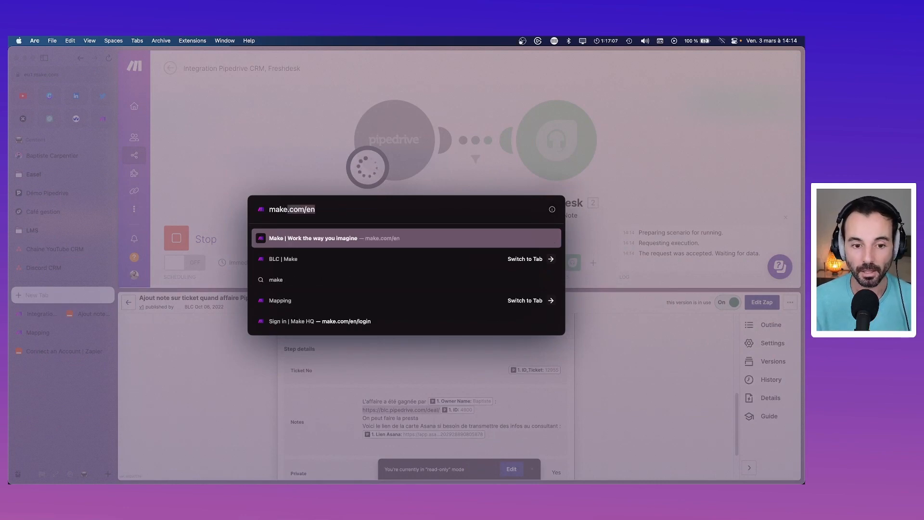
{"action": "type", "text": " pipedrive"}
Step: Open Make's Pipedrive CRM integrations page from the search results and load more modules
{"action": "key", "text": "Return"}
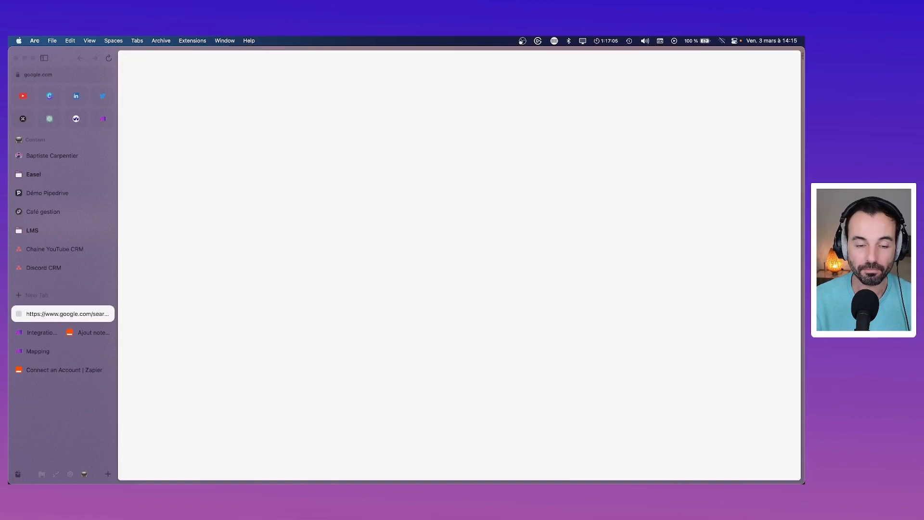
{"action": "left_click", "coordinate": [305, 180]}
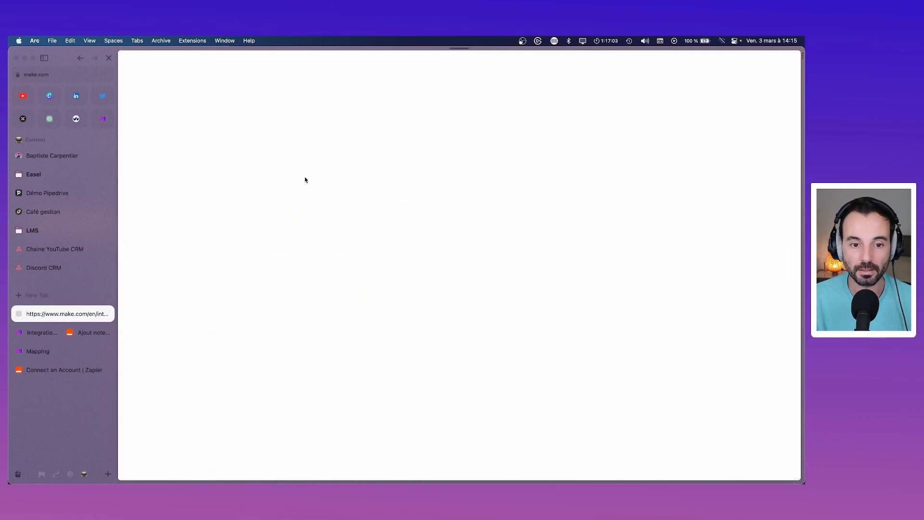
{"action": "scroll", "coordinate": [339, 240], "scroll_direction": "down", "scroll_amount": 5}
{"action": "scroll", "coordinate": [339, 240], "scroll_direction": "down", "scroll_amount": 3}
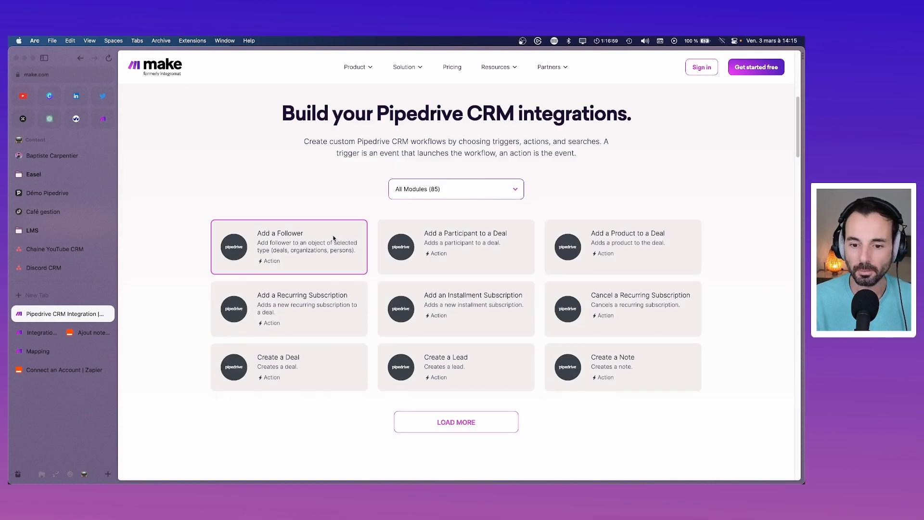
{"action": "left_click", "coordinate": [479, 427]}
{"action": "scroll", "coordinate": [433, 330], "scroll_direction": "down", "scroll_amount": 1}
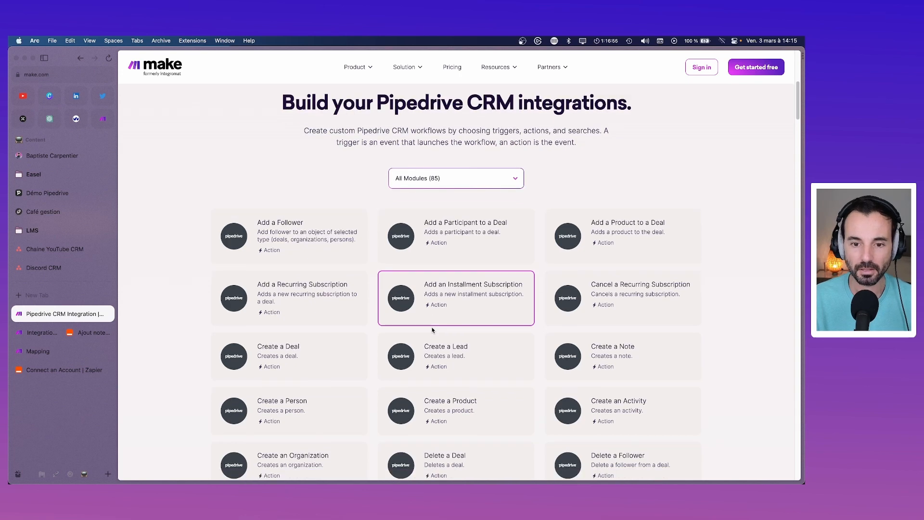
Step: Filter the Pipedrive modules to Triggers, reveal the remaining ones, then return to the scenario
{"action": "left_click", "coordinate": [491, 185]}
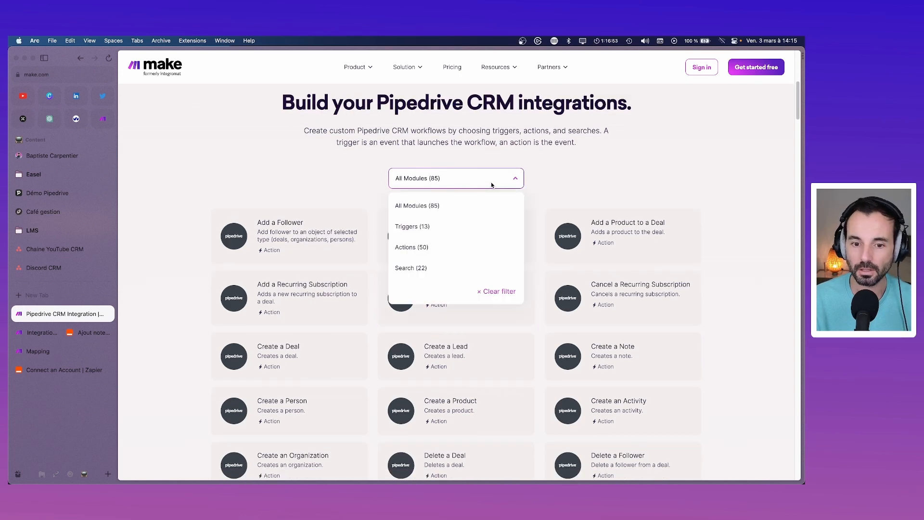
{"action": "left_click", "coordinate": [415, 228]}
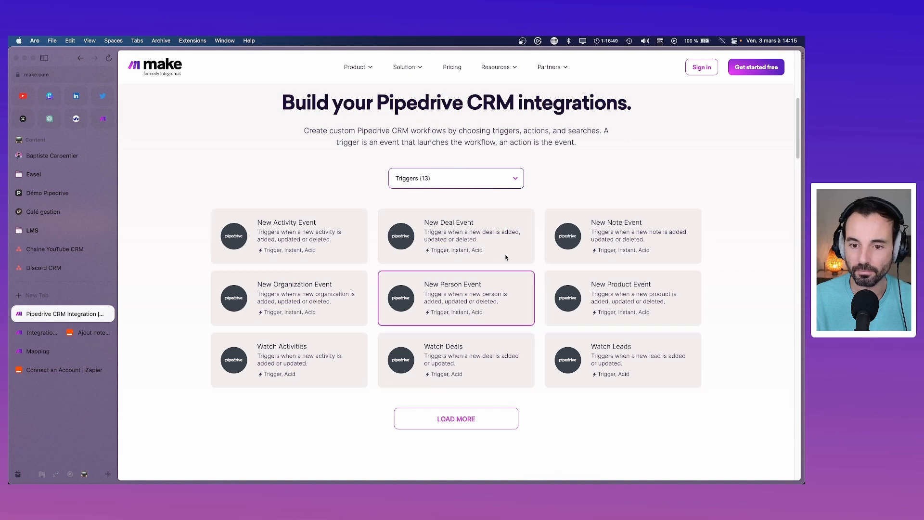
{"action": "left_click", "coordinate": [458, 176]}
{"action": "scroll", "coordinate": [458, 243], "scroll_direction": "down", "scroll_amount": 1}
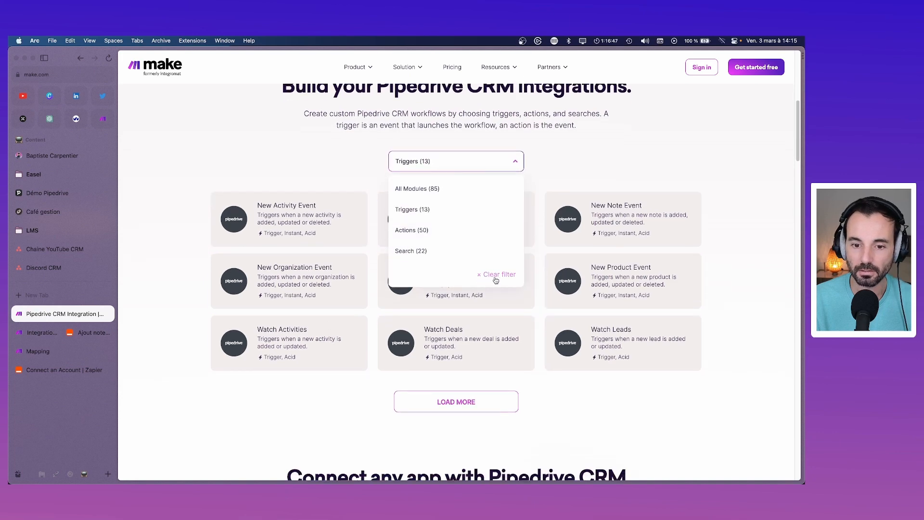
{"action": "scroll", "coordinate": [482, 218], "scroll_direction": "up", "scroll_amount": 3}
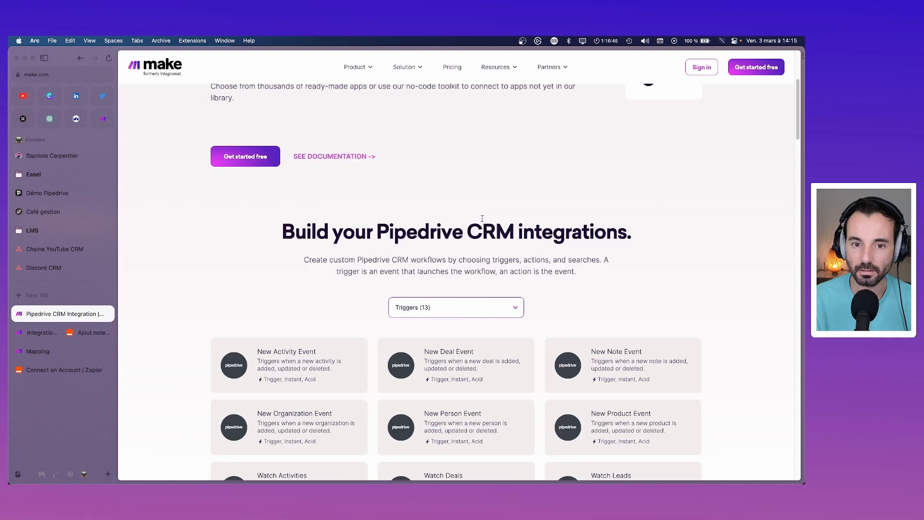
{"action": "scroll", "coordinate": [482, 218], "scroll_direction": "up", "scroll_amount": 4}
{"action": "scroll", "coordinate": [482, 218], "scroll_direction": "down", "scroll_amount": 8}
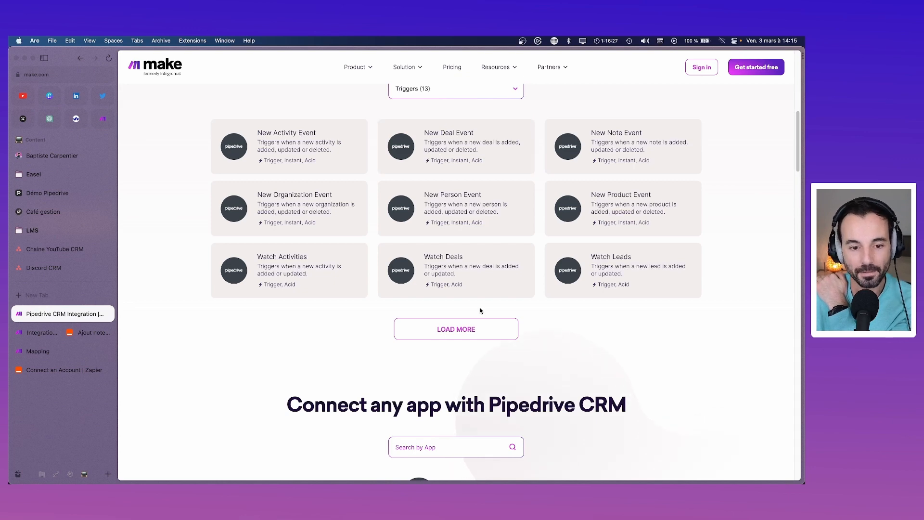
{"action": "left_click", "coordinate": [475, 328]}
{"action": "scroll", "coordinate": [474, 315], "scroll_direction": "down", "scroll_amount": 1}
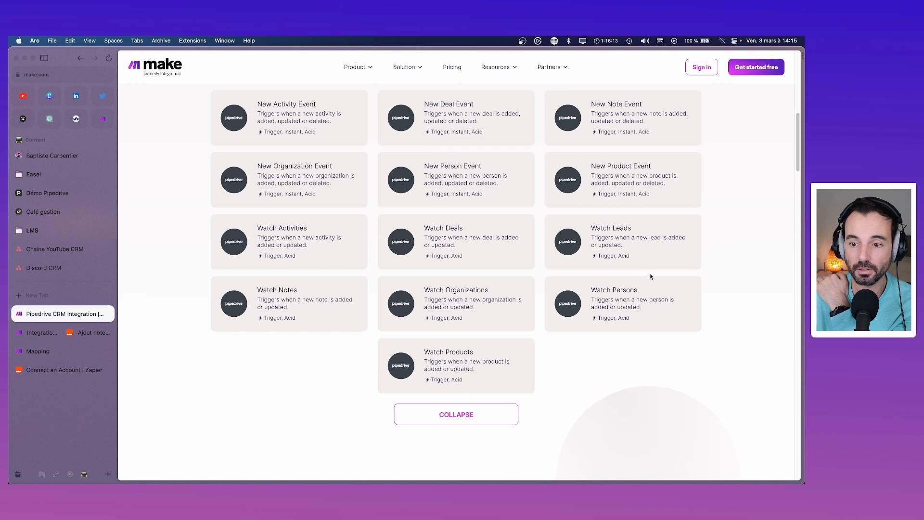
{"action": "left_click", "coordinate": [461, 131]}
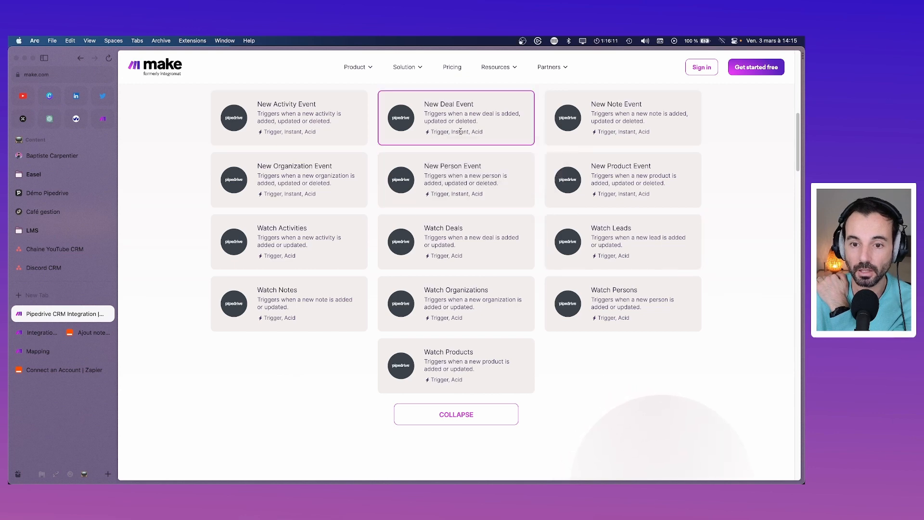
{"action": "left_click", "coordinate": [91, 332]}
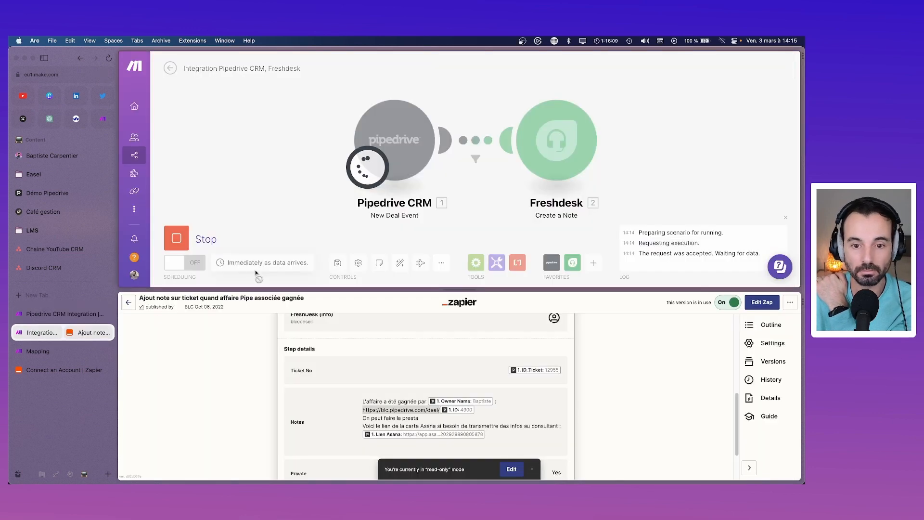
Step: Stop the waiting run and view the Pipedrive trigger's webhook address
{"action": "left_click", "coordinate": [177, 238]}
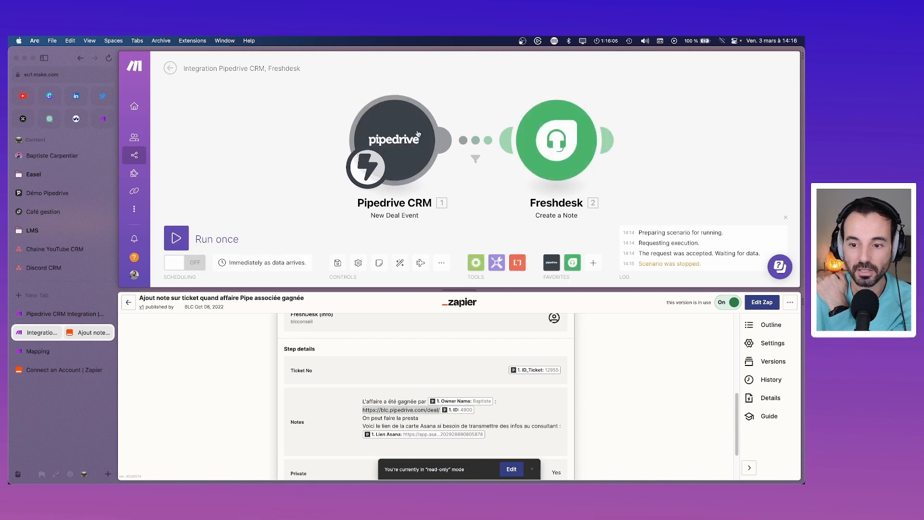
{"action": "left_click", "coordinate": [384, 143]}
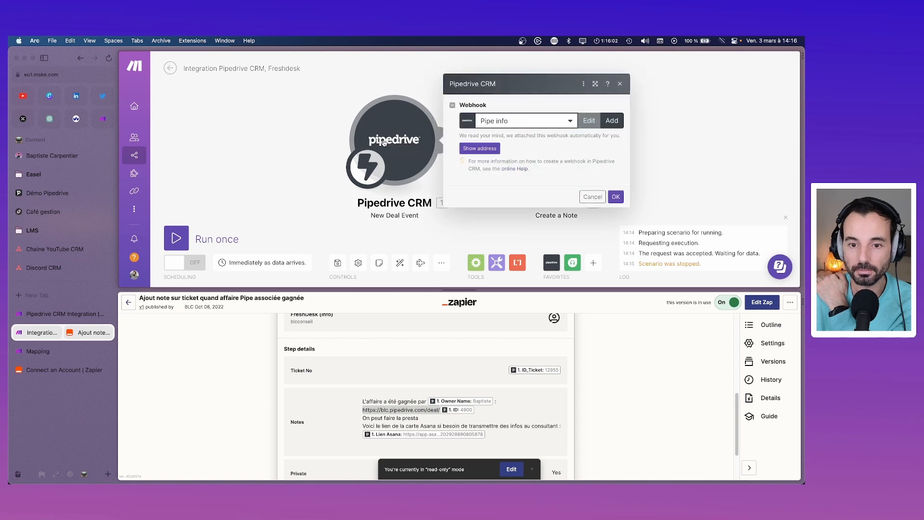
{"action": "left_click", "coordinate": [484, 153]}
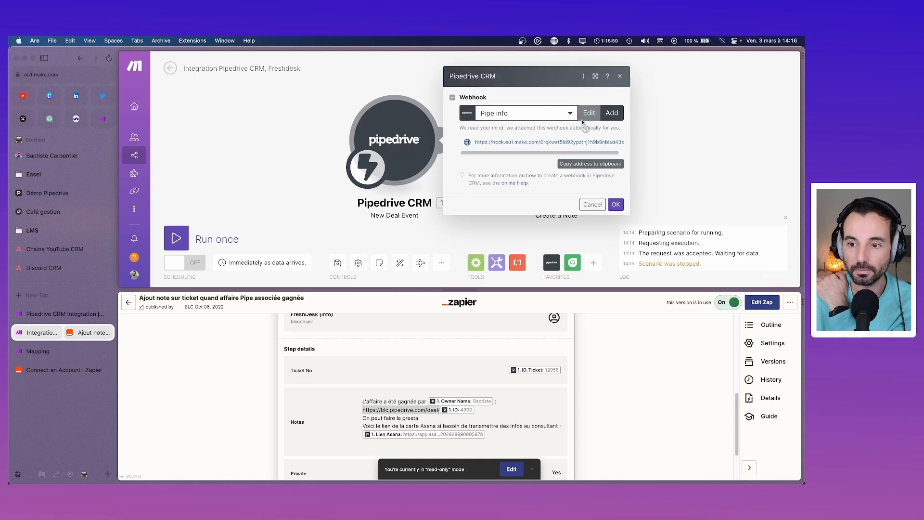
{"action": "left_click", "coordinate": [592, 204]}
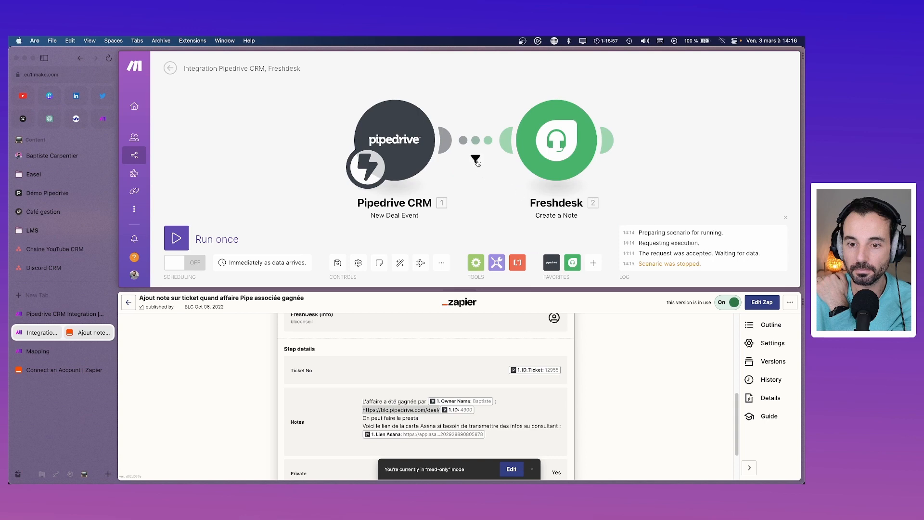
Step: Inspect the status filter unchanged, then switch to the Démo Pipedrive tab
{"action": "left_click", "coordinate": [476, 159]}
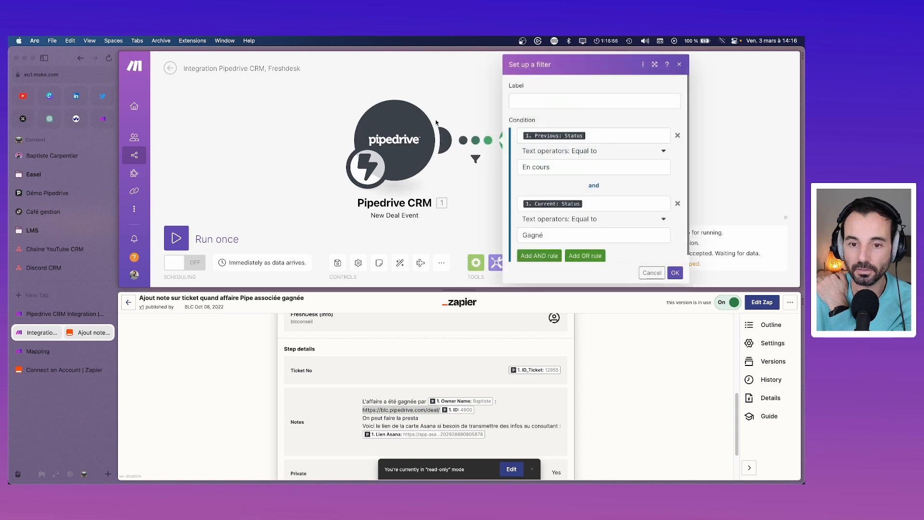
{"action": "left_click", "coordinate": [679, 64]}
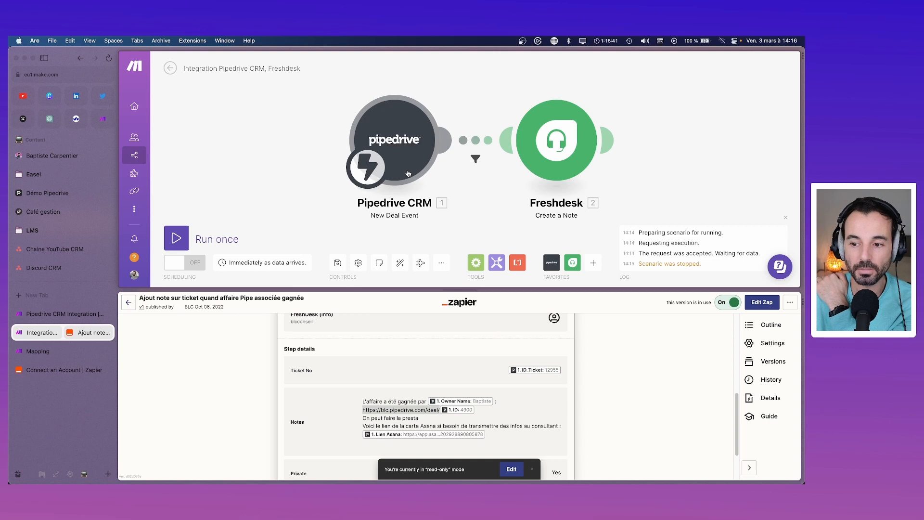
{"action": "left_click", "coordinate": [34, 197]}
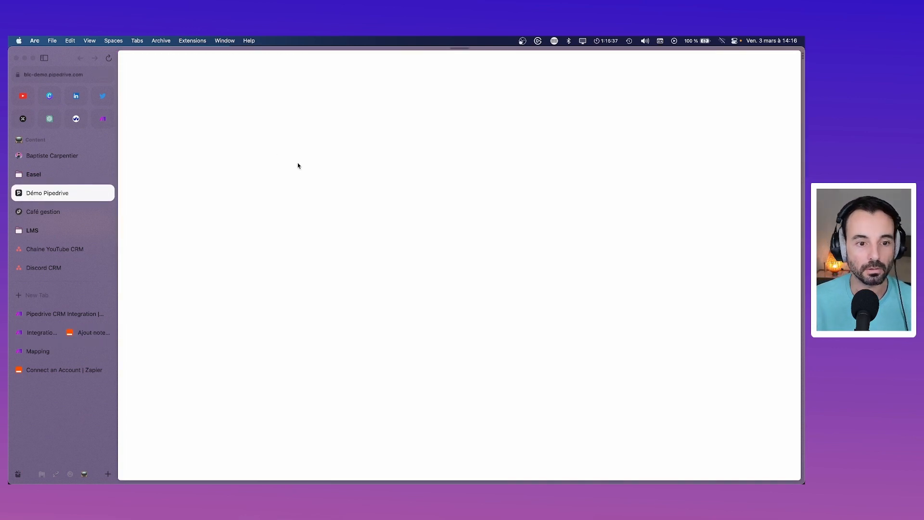
Step: Switch to the BLC - Test company and open its webhooks settings page
{"action": "left_click", "coordinate": [763, 62]}
{"action": "left_click", "coordinate": [738, 100]}
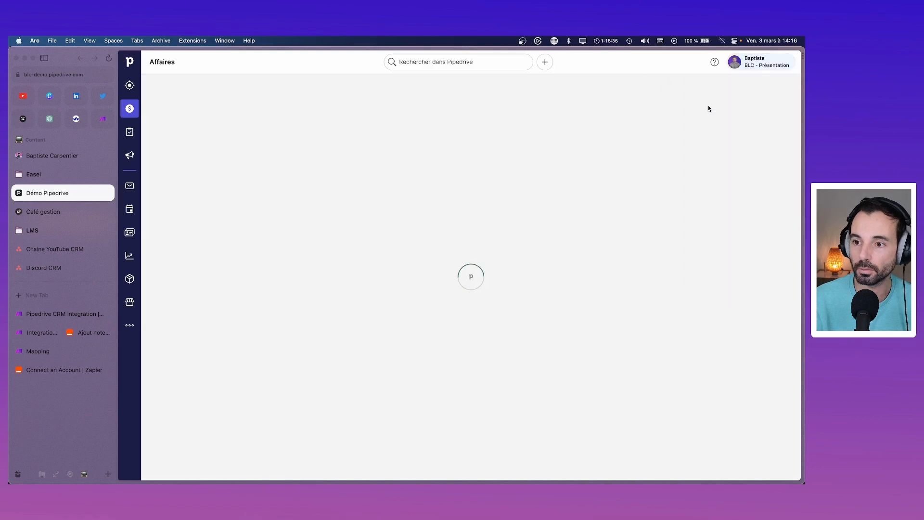
{"action": "left_click", "coordinate": [425, 133]}
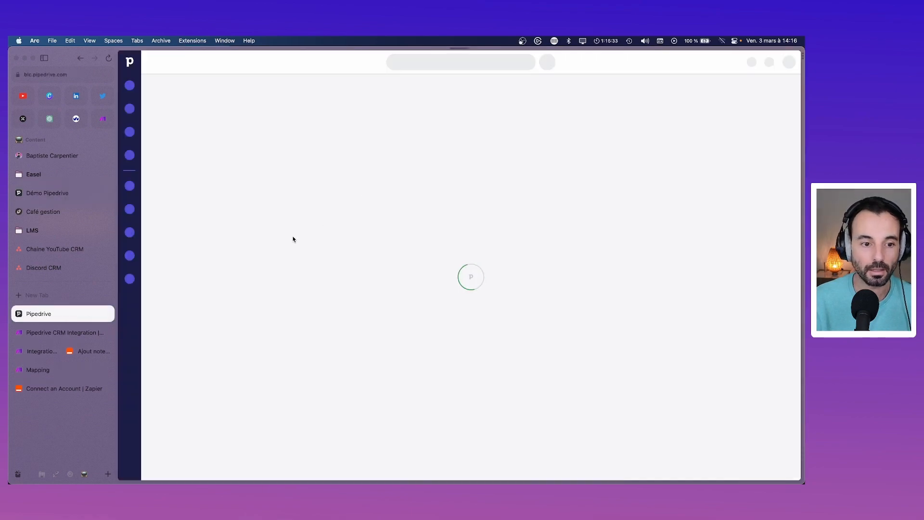
{"action": "left_click", "coordinate": [129, 325]}
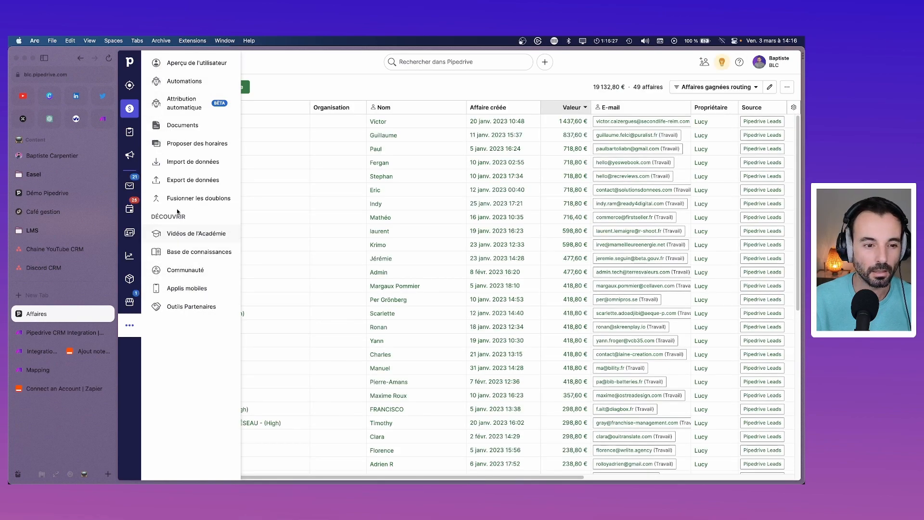
{"action": "left_click", "coordinate": [770, 62]}
{"action": "left_click", "coordinate": [707, 186]}
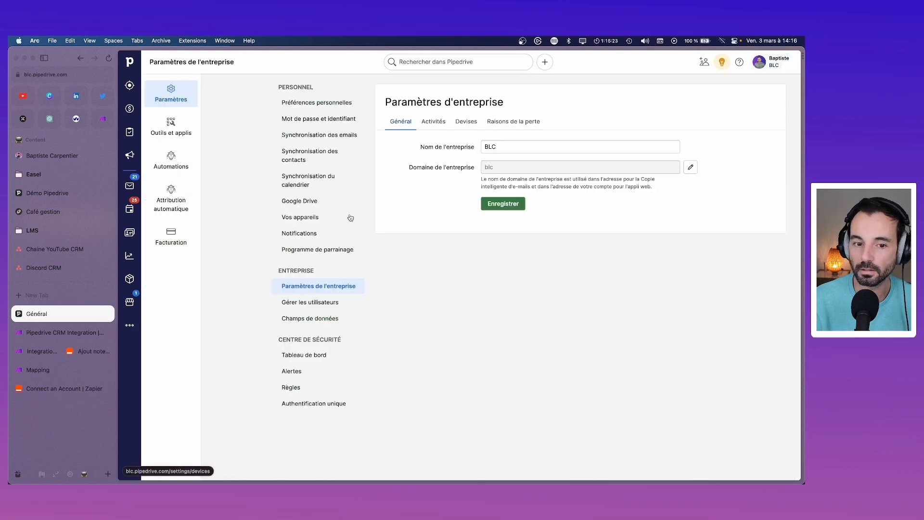
{"action": "left_click", "coordinate": [176, 169]}
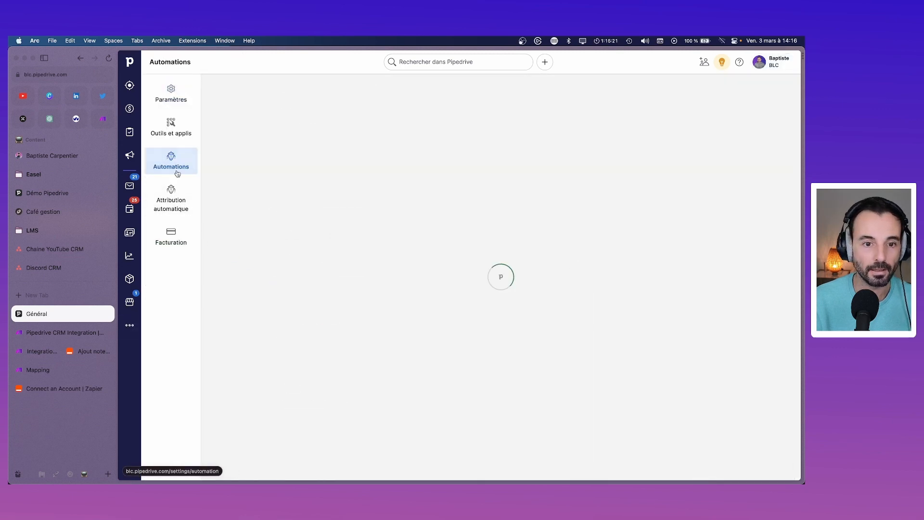
{"action": "left_click", "coordinate": [173, 136]}
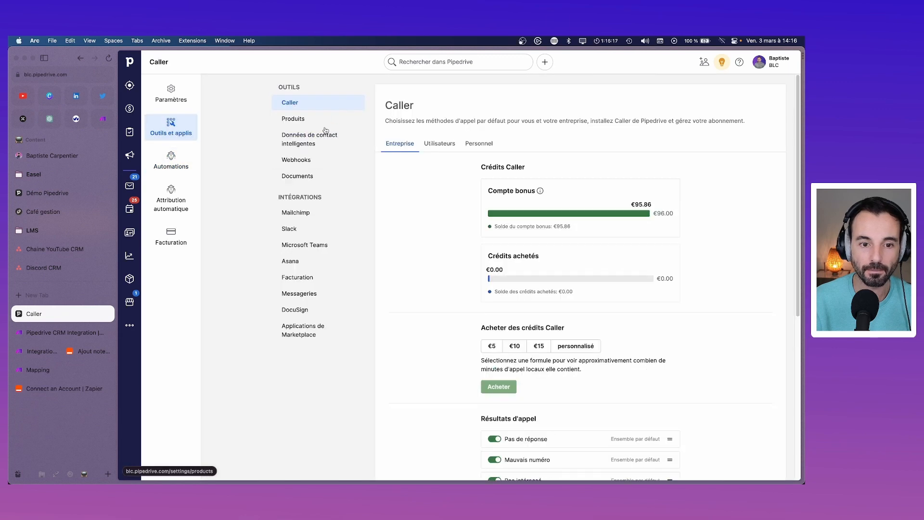
{"action": "left_click", "coordinate": [298, 165]}
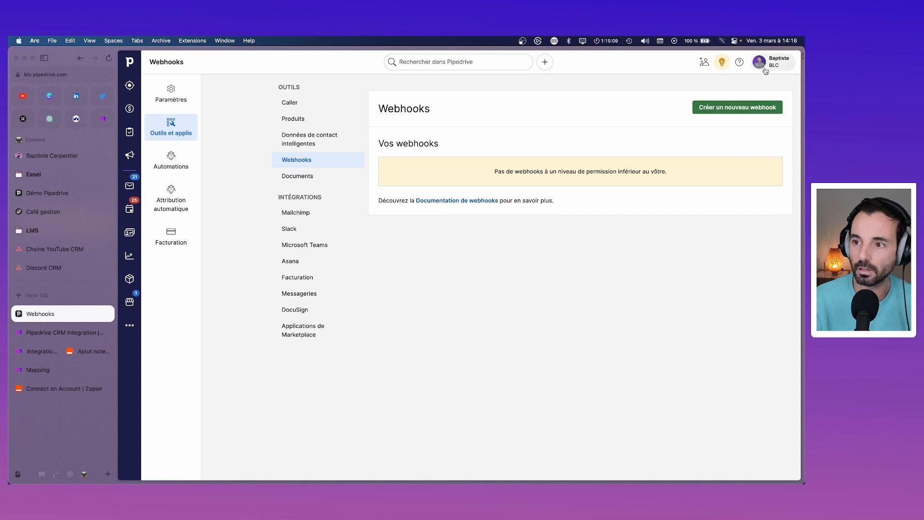
Step: Draft a webhook for updated deal events, cancel it, and return to the Make/Zapier view
{"action": "left_click", "coordinate": [738, 107]}
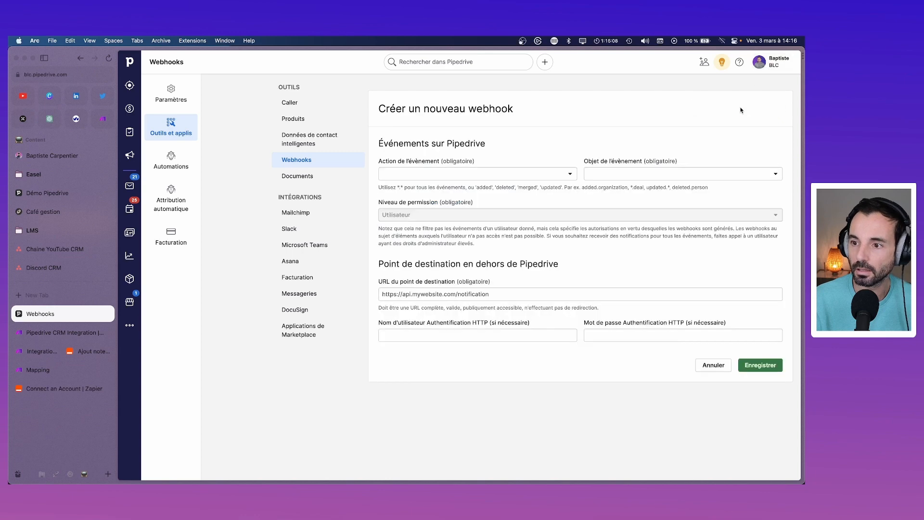
{"action": "left_click", "coordinate": [555, 173]}
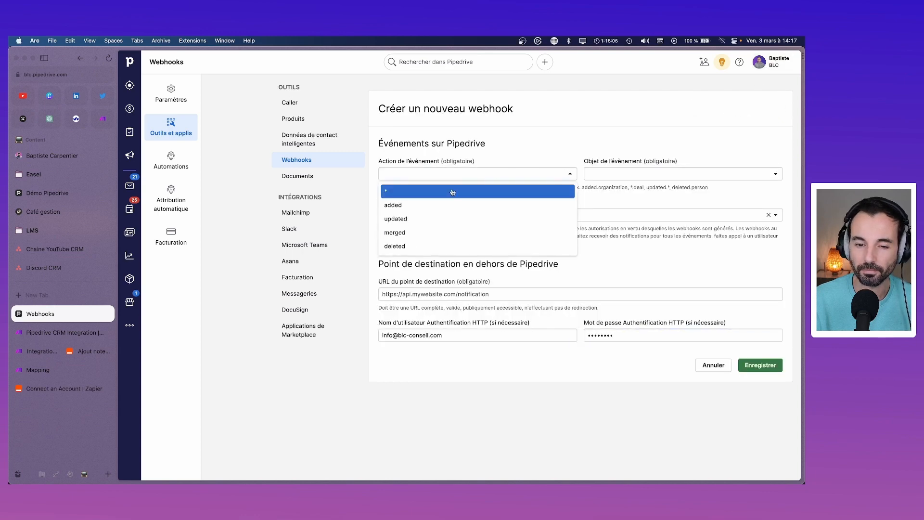
{"action": "left_click", "coordinate": [396, 219]}
{"action": "left_click", "coordinate": [659, 175]}
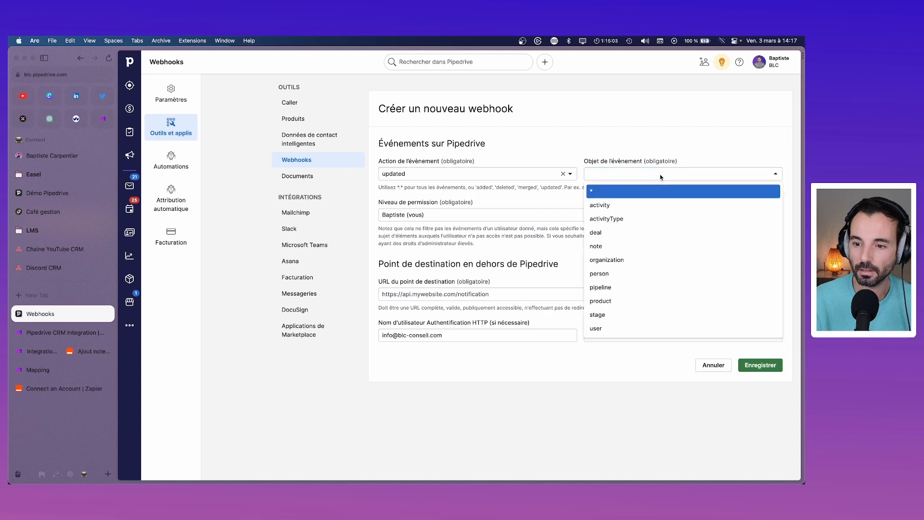
{"action": "left_click", "coordinate": [655, 232]}
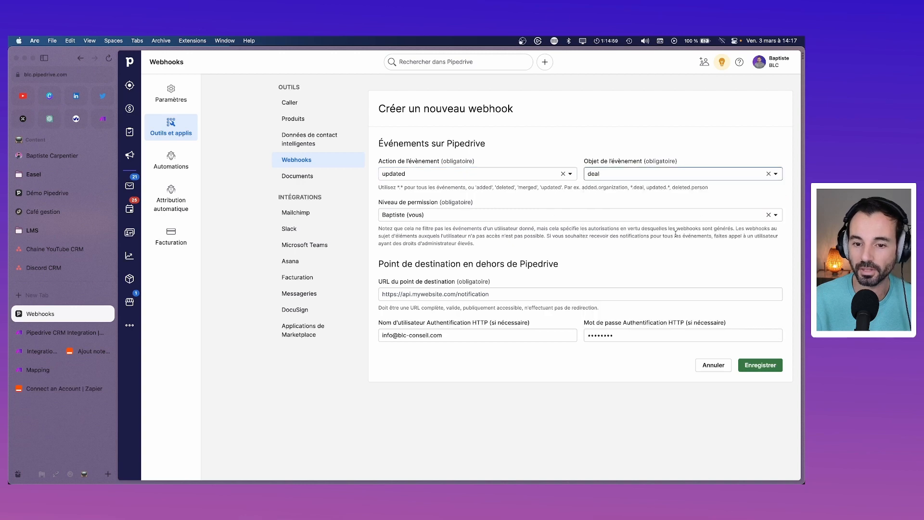
{"action": "left_click", "coordinate": [602, 215]}
{"action": "left_click", "coordinate": [602, 214]}
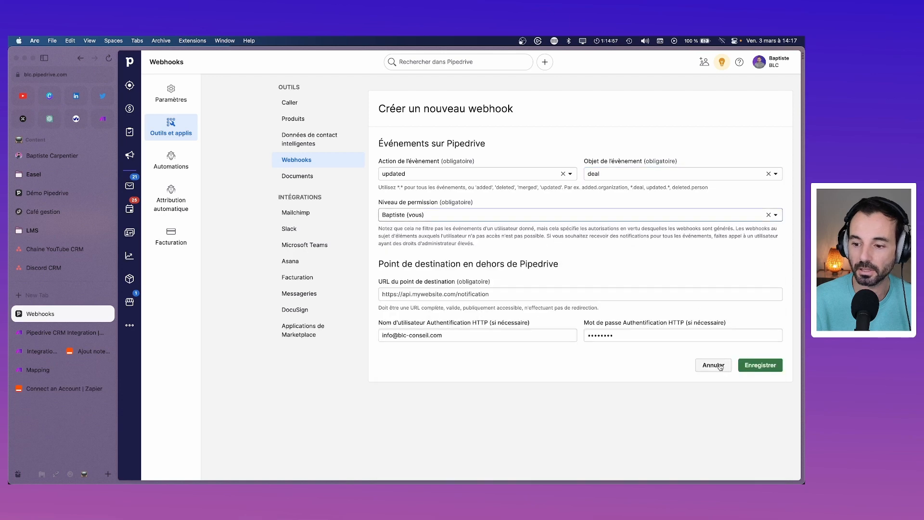
{"action": "left_click", "coordinate": [713, 365]}
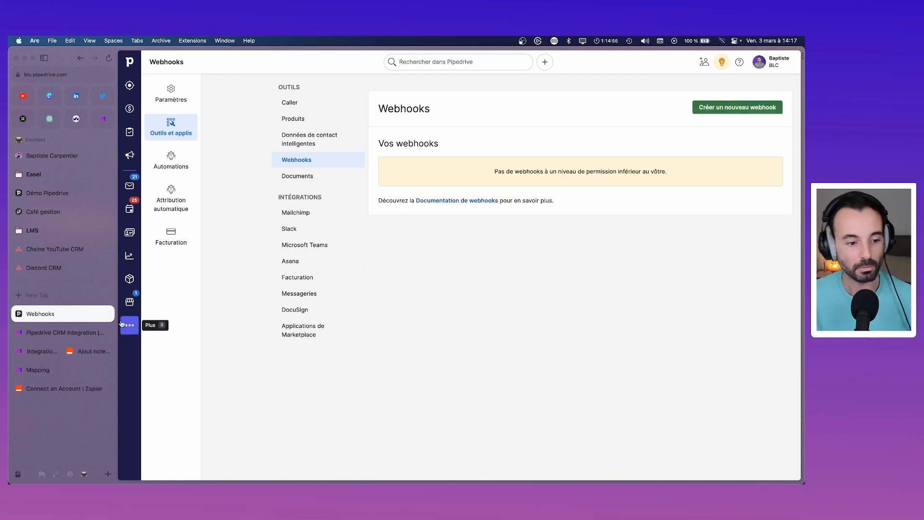
{"action": "left_click", "coordinate": [46, 356]}
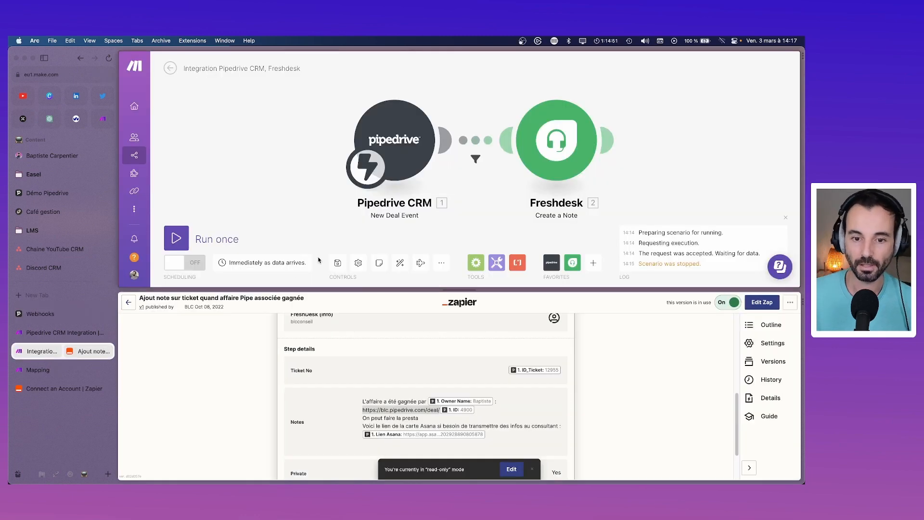
Step: Add an empty module to the canvas and choose Pipedrive CRM as its app
{"action": "left_click", "coordinate": [407, 150]}
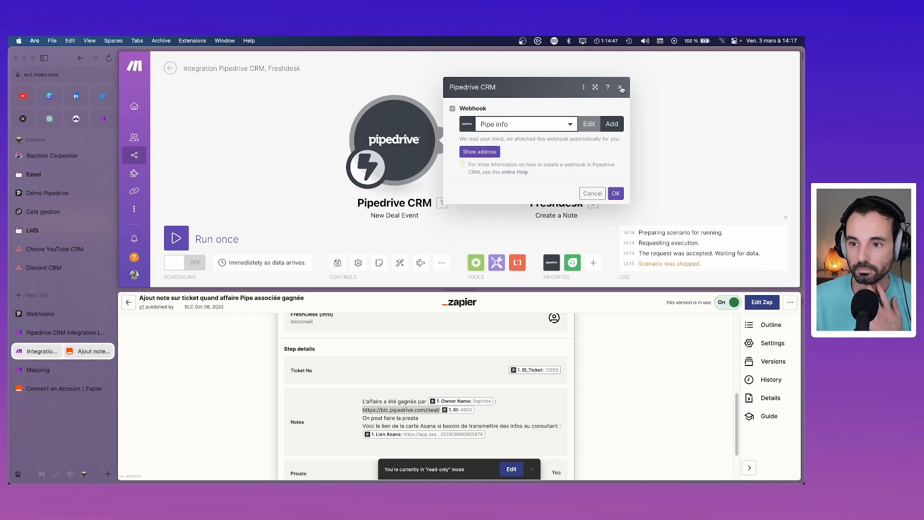
{"action": "left_click", "coordinate": [241, 115]}
{"action": "right_click", "coordinate": [240, 115]}
{"action": "left_click", "coordinate": [252, 120]}
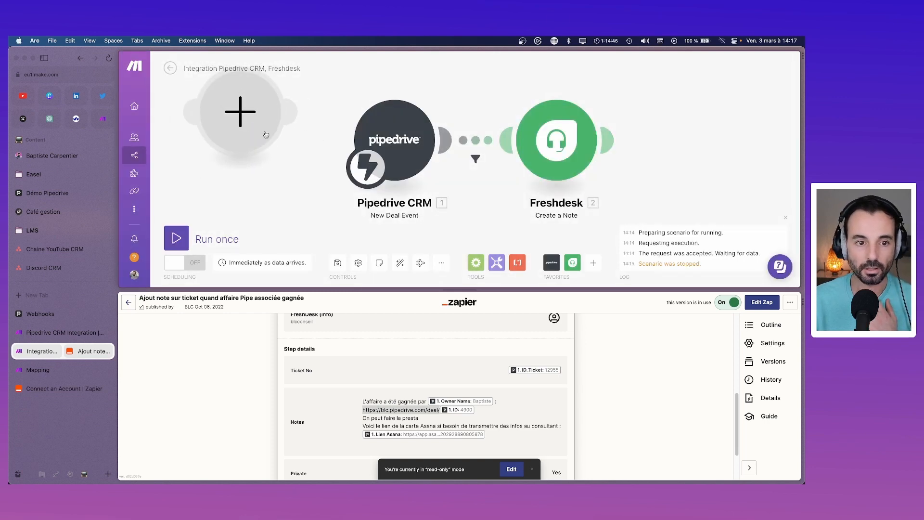
{"action": "left_click", "coordinate": [339, 82]}
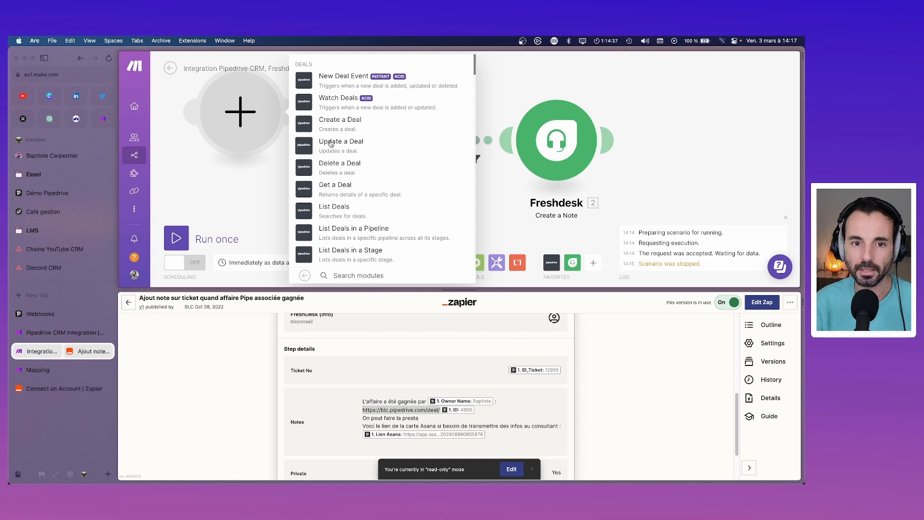
Step: Search Pipedrive's modules for 'triggers' and scroll through the trigger list
{"action": "type", "text": "trigg"}
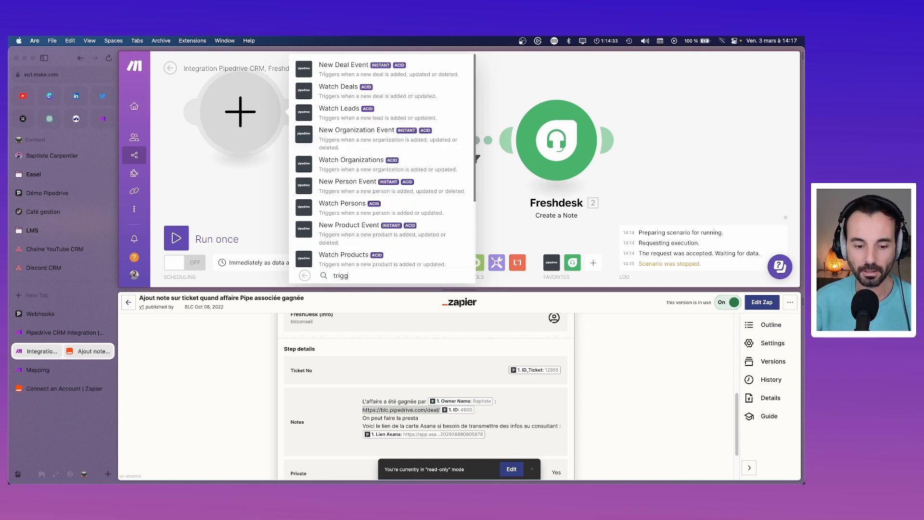
{"action": "type", "text": "ers"}
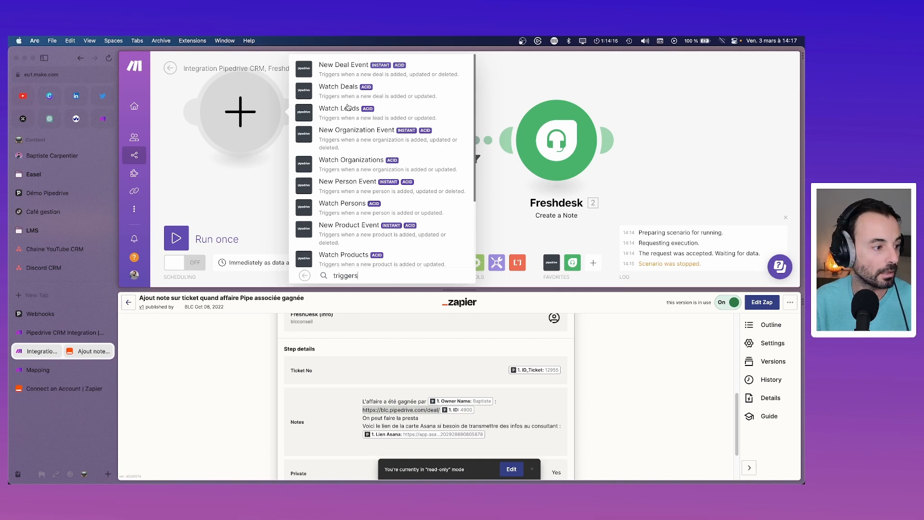
{"action": "scroll", "coordinate": [403, 161], "scroll_direction": "down", "scroll_amount": 3}
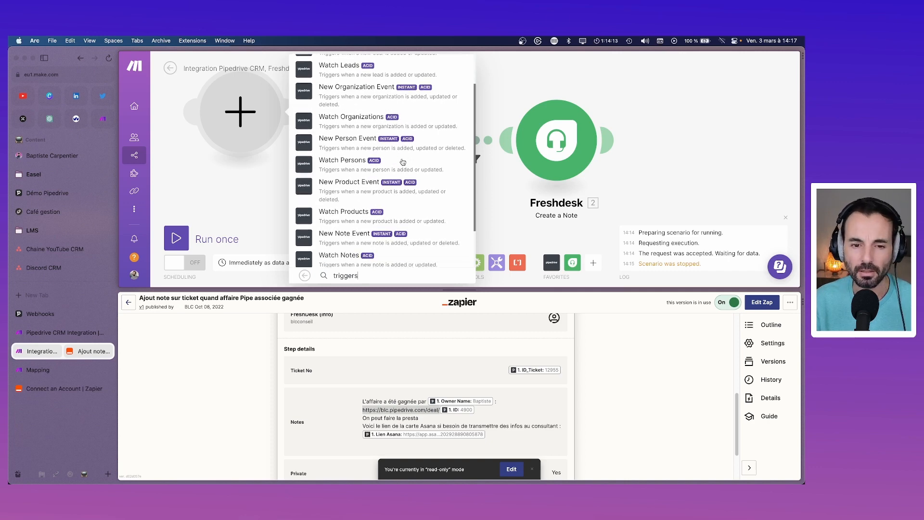
{"action": "scroll", "coordinate": [403, 161], "scroll_direction": "down", "scroll_amount": 2}
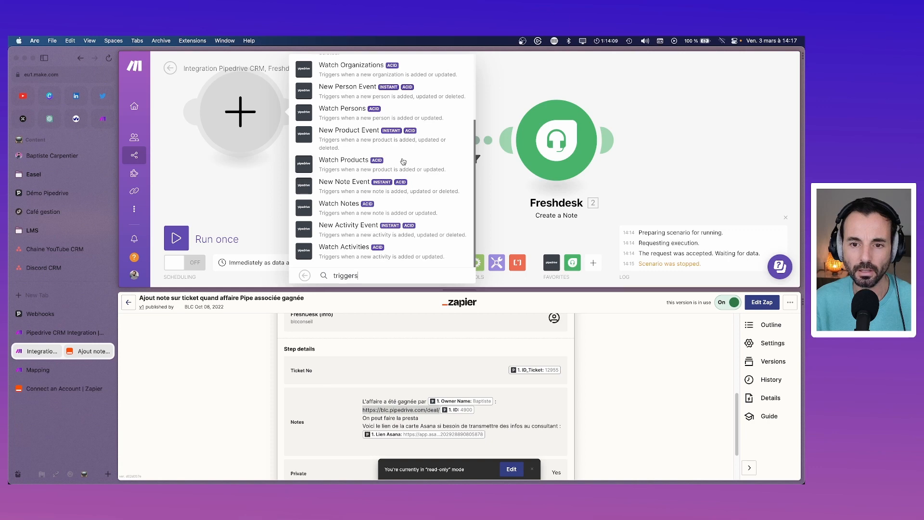
{"action": "left_click", "coordinate": [505, 79]}
{"action": "right_click", "coordinate": [275, 100]}
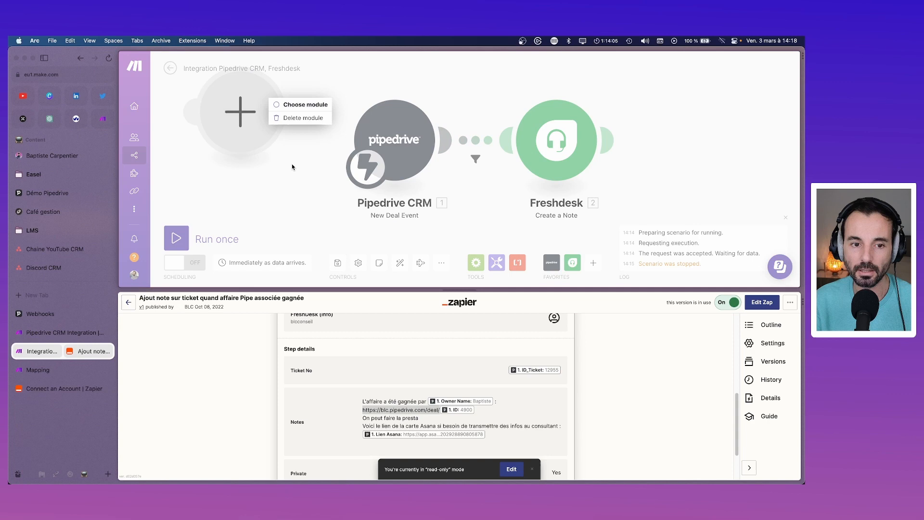
Step: Delete the empty module and confirm the Pipedrive trigger keeps the Pipe info webhook
{"action": "left_click", "coordinate": [297, 116]}
{"action": "left_click", "coordinate": [401, 142]}
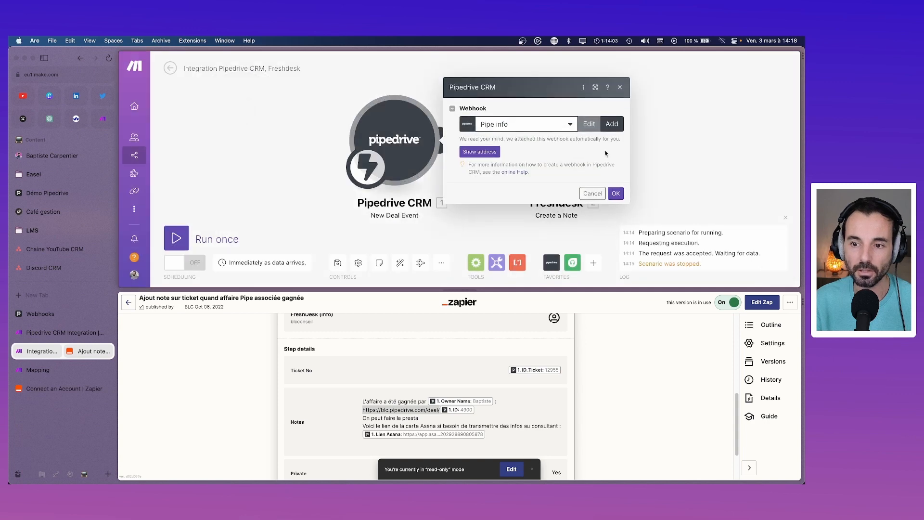
{"action": "left_click", "coordinate": [570, 126]}
{"action": "left_click", "coordinate": [572, 128]}
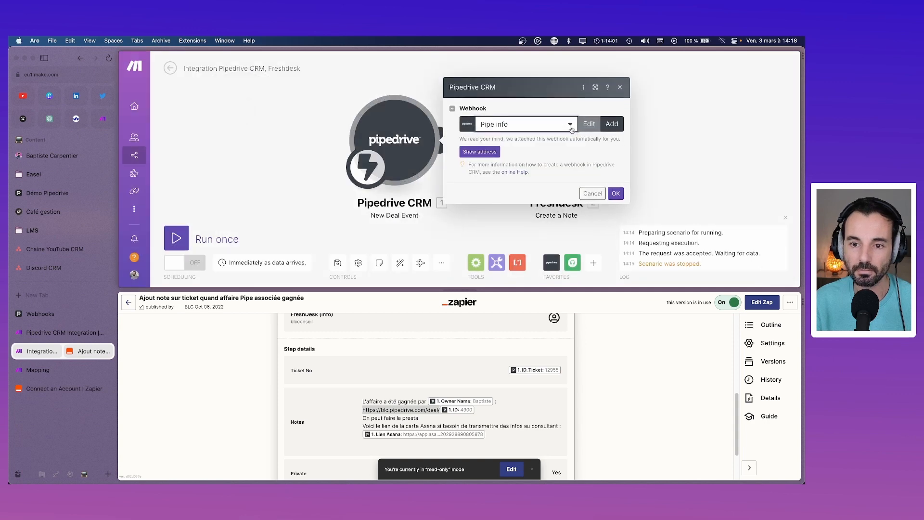
{"action": "left_click", "coordinate": [615, 193]}
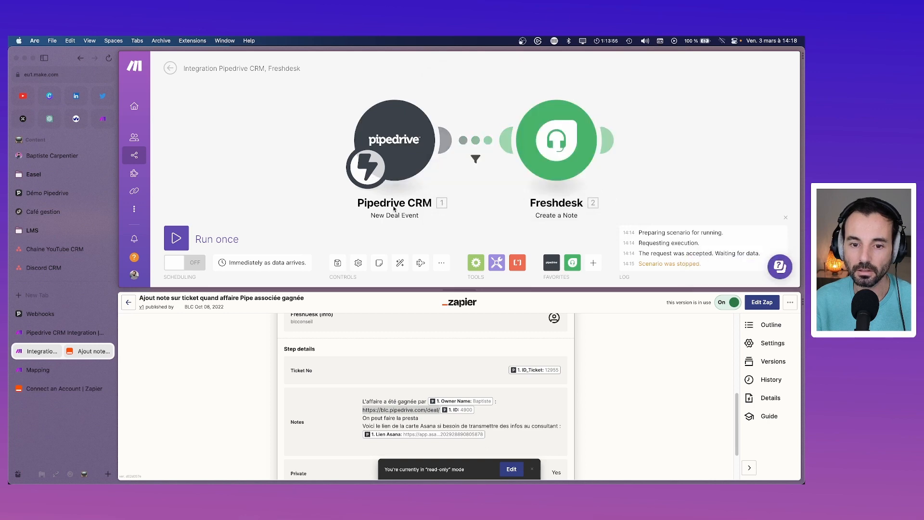
{"action": "left_click", "coordinate": [476, 159]}
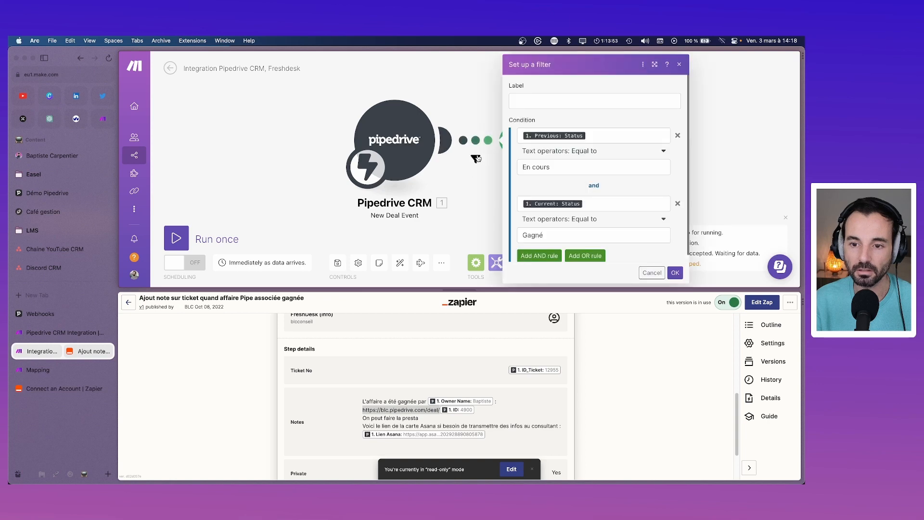
{"action": "scroll", "coordinate": [584, 161], "scroll_direction": "down", "scroll_amount": 1}
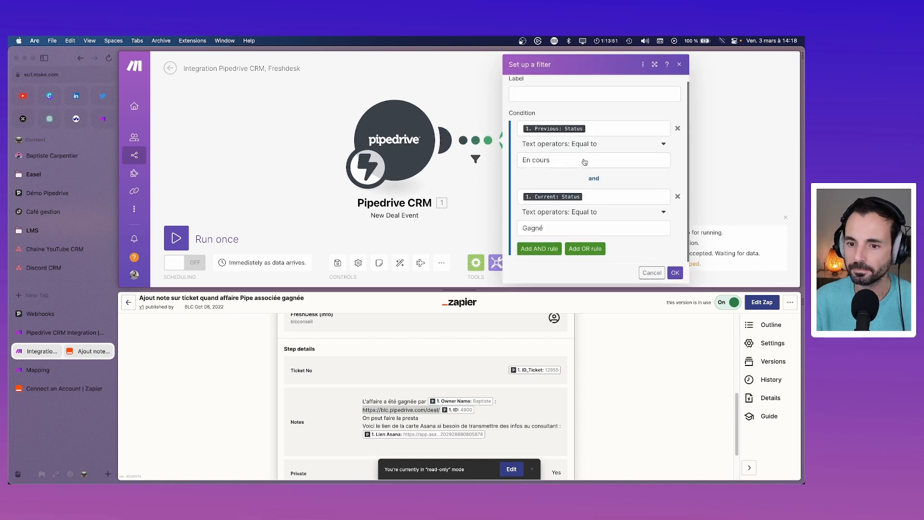
{"action": "scroll", "coordinate": [584, 163], "scroll_direction": "up", "scroll_amount": 1}
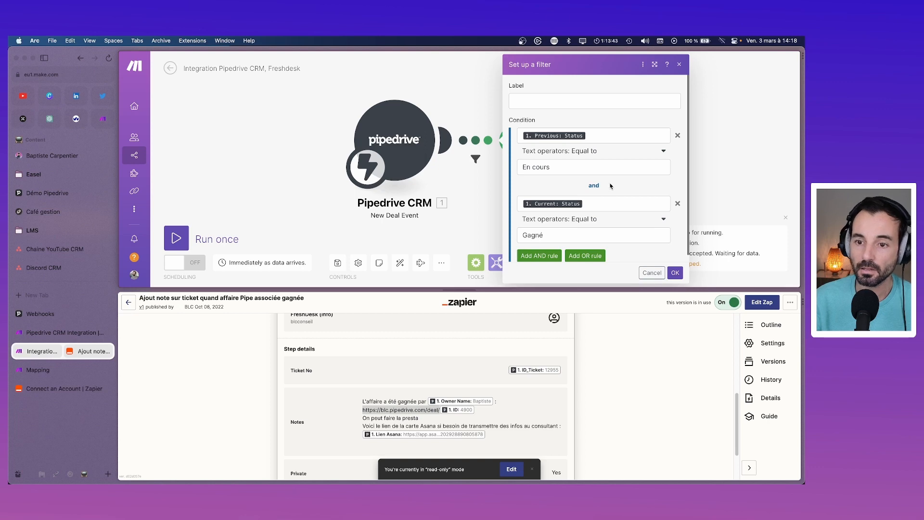
{"action": "left_click", "coordinate": [541, 255]}
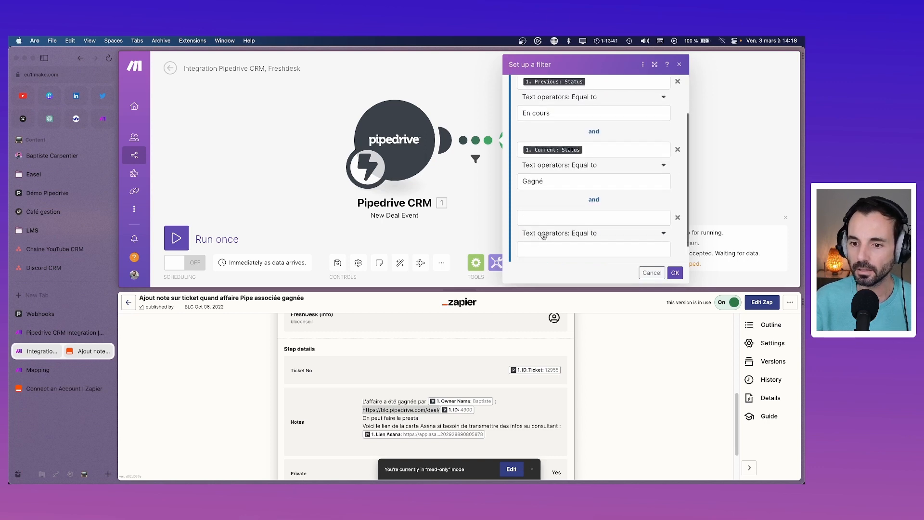
{"action": "left_click", "coordinate": [551, 216]}
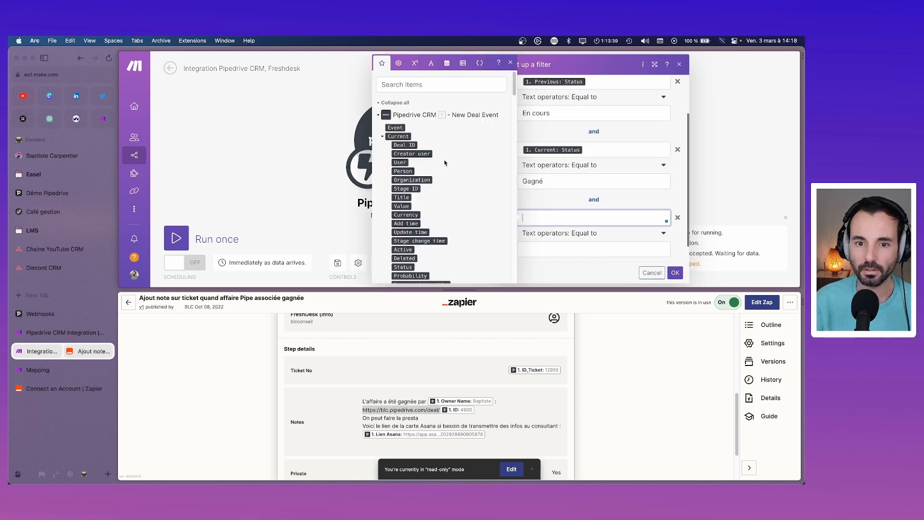
{"action": "type", "text": "e"}
{"action": "key", "text": "BackSpace"}
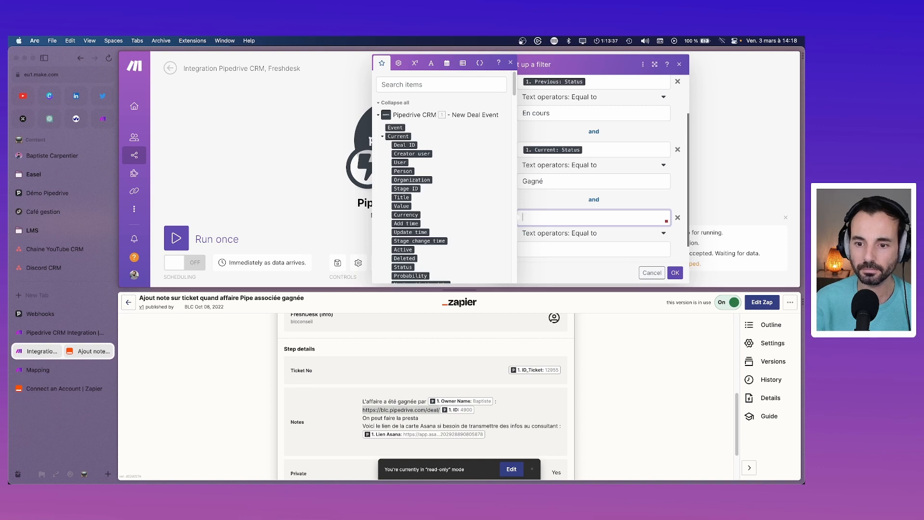
{"action": "left_click", "coordinate": [408, 85]}
{"action": "type", "text": "eve"}
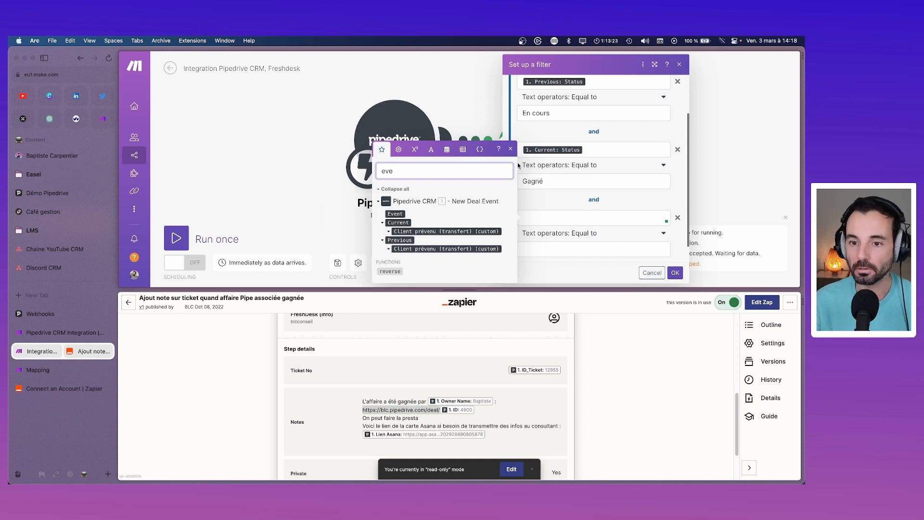
{"action": "left_click", "coordinate": [511, 148]}
{"action": "left_click", "coordinate": [679, 64]}
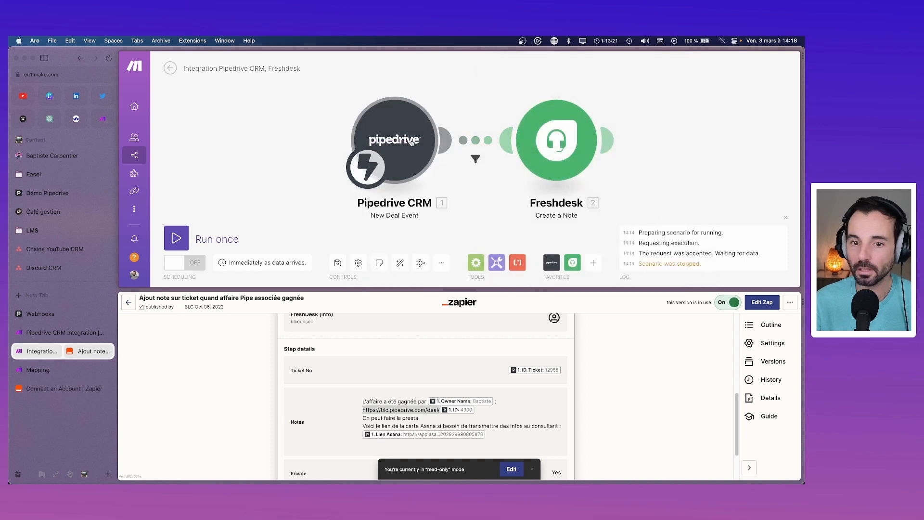
Step: Run only the Pipedrive trigger module so it waits for incoming deal data
{"action": "right_click", "coordinate": [406, 136]}
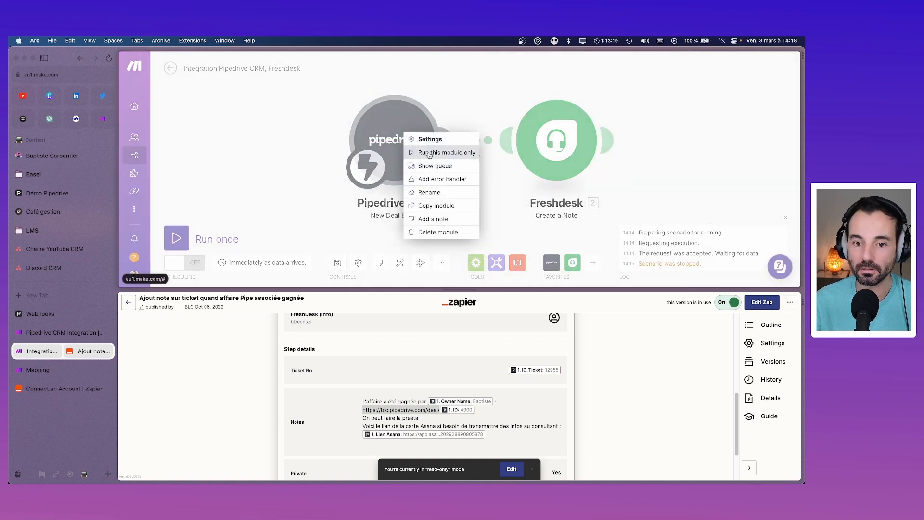
{"action": "left_click", "coordinate": [429, 152]}
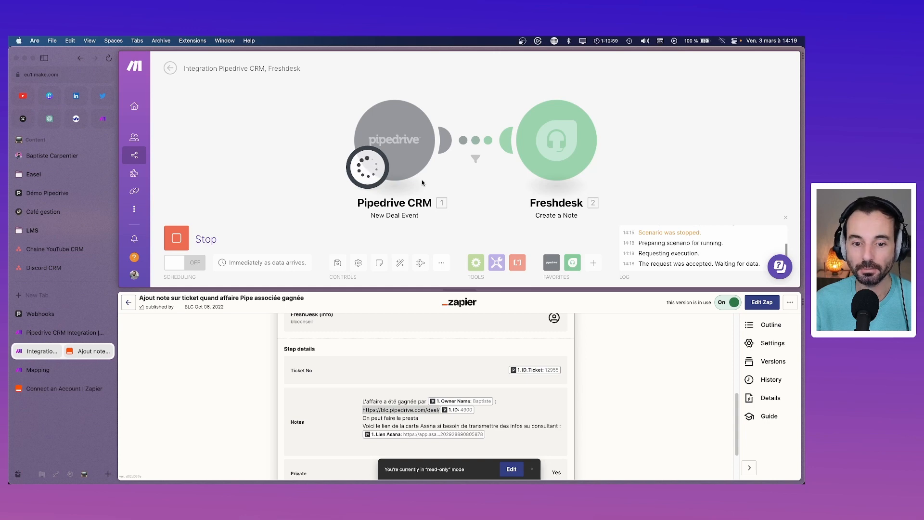
{"action": "scroll", "coordinate": [381, 371], "scroll_direction": "up", "scroll_amount": 5}
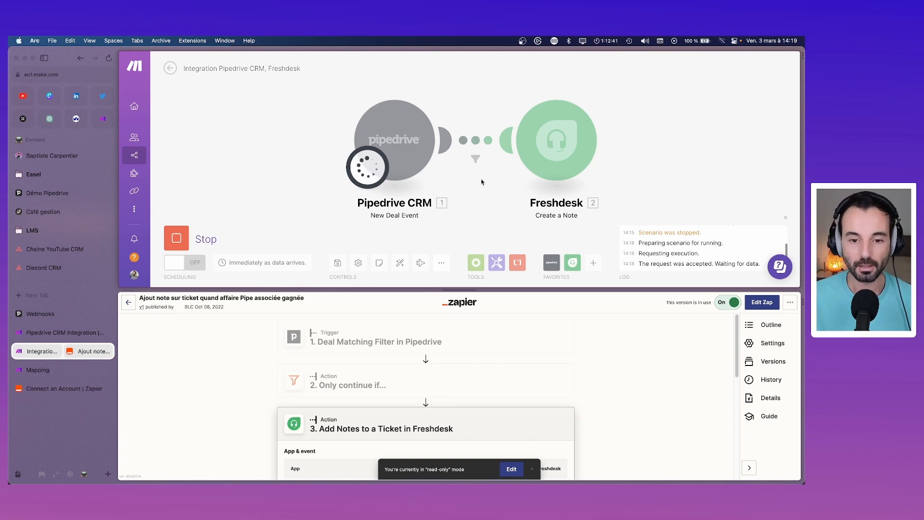
{"action": "key", "text": "super+t"}
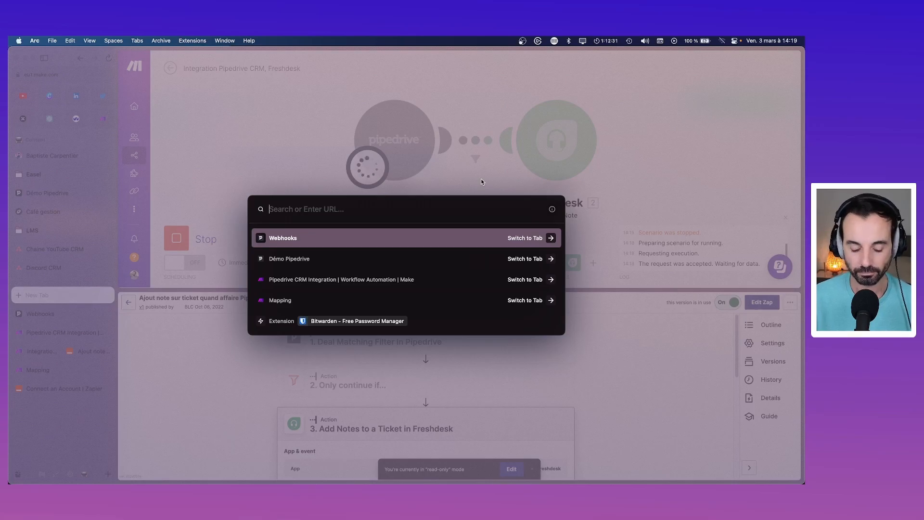
Step: Google 'deal won trigger make' and open the 'Power Automate -> Trigger when a deal is won' thread
{"action": "type", "text": "deal won"}
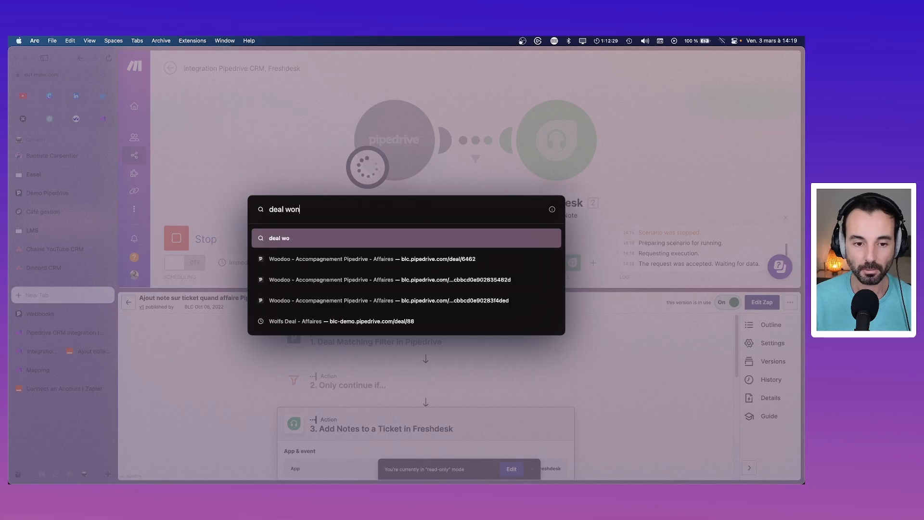
{"action": "type", "text": " make"}
{"action": "key", "text": "BackSpace"}
{"action": "key", "text": "BackSpace"}
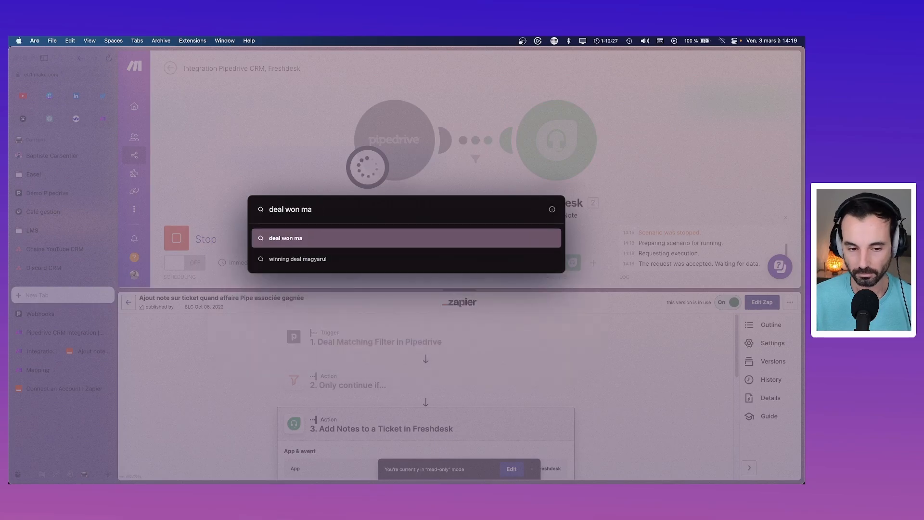
{"action": "key", "text": "BackSpace"}
{"action": "key", "text": "BackSpace"}
{"action": "type", "text": "trigge"}
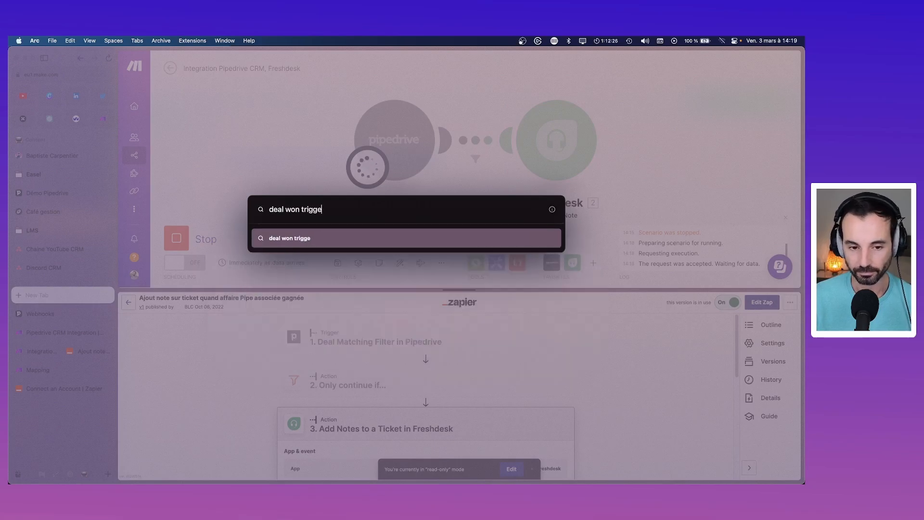
{"action": "type", "text": "r make"}
{"action": "key", "text": "Return"}
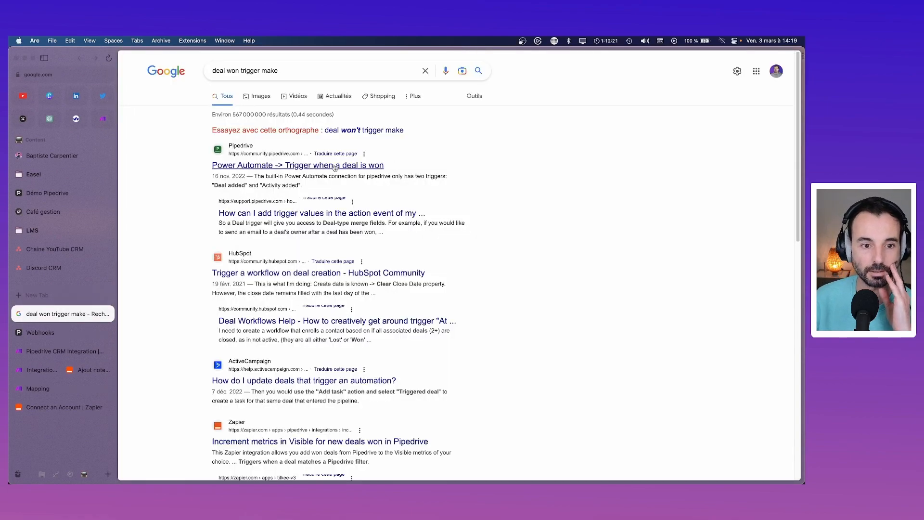
{"action": "left_click", "coordinate": [280, 166]}
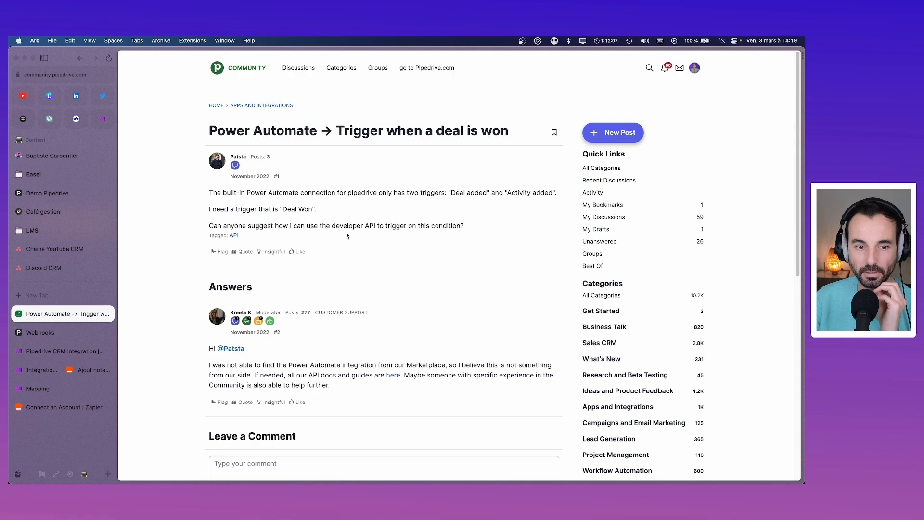
Step: Scroll to the support answer and follow its 'here' link to the Pipedrive API docs
{"action": "scroll", "coordinate": [346, 234], "scroll_direction": "down", "scroll_amount": 3}
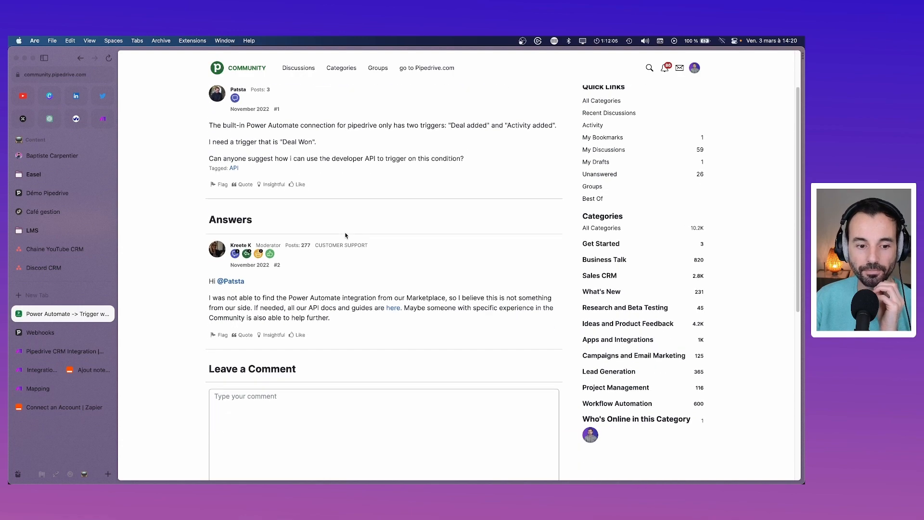
{"action": "scroll", "coordinate": [346, 235], "scroll_direction": "down", "scroll_amount": 1}
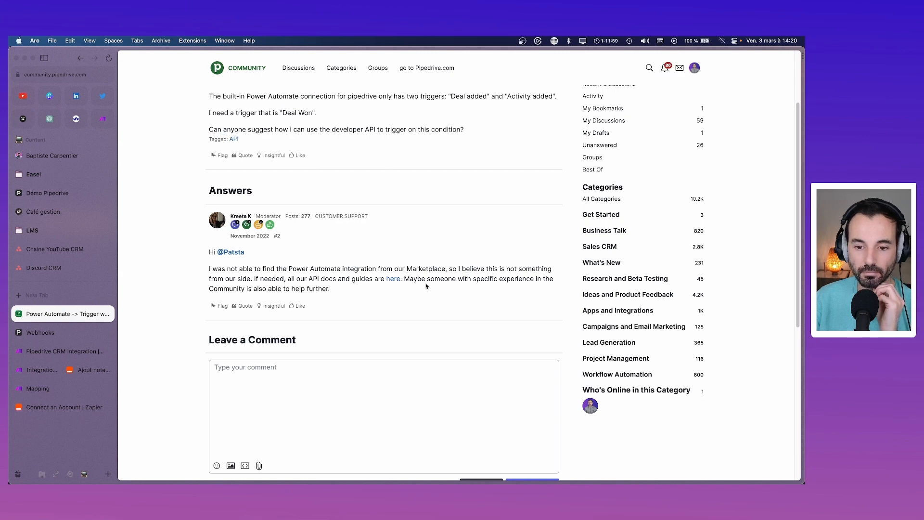
{"action": "left_click", "coordinate": [393, 279]}
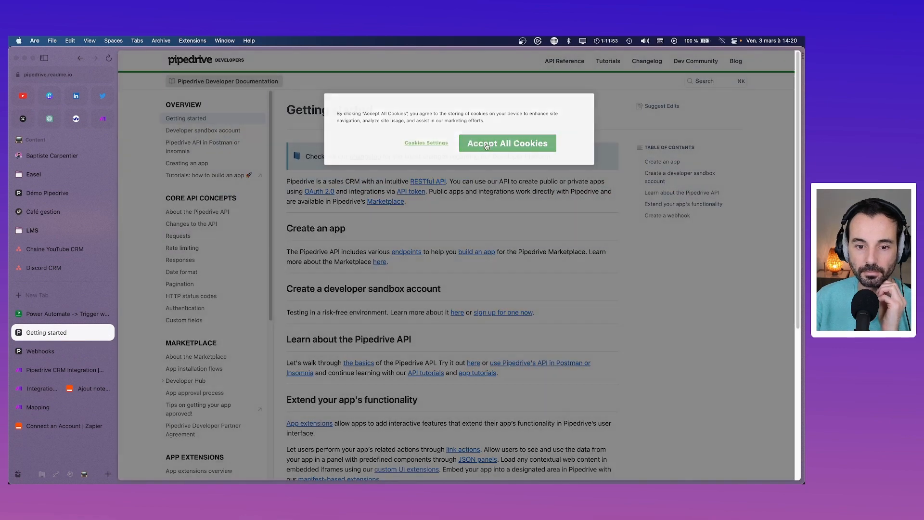
Step: Accept all cookies, search the docs for 'deal won', and open 'Adding a Filter'
{"action": "left_click", "coordinate": [486, 146]}
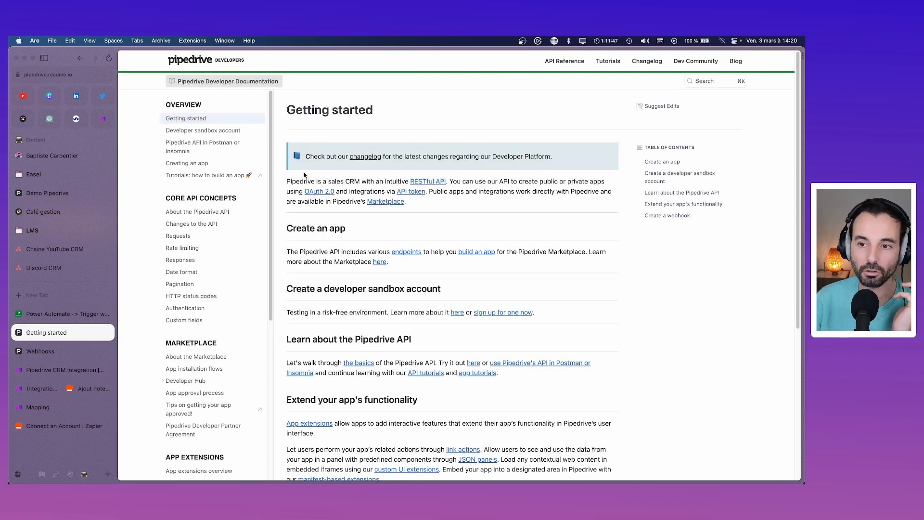
{"action": "left_click", "coordinate": [711, 82]}
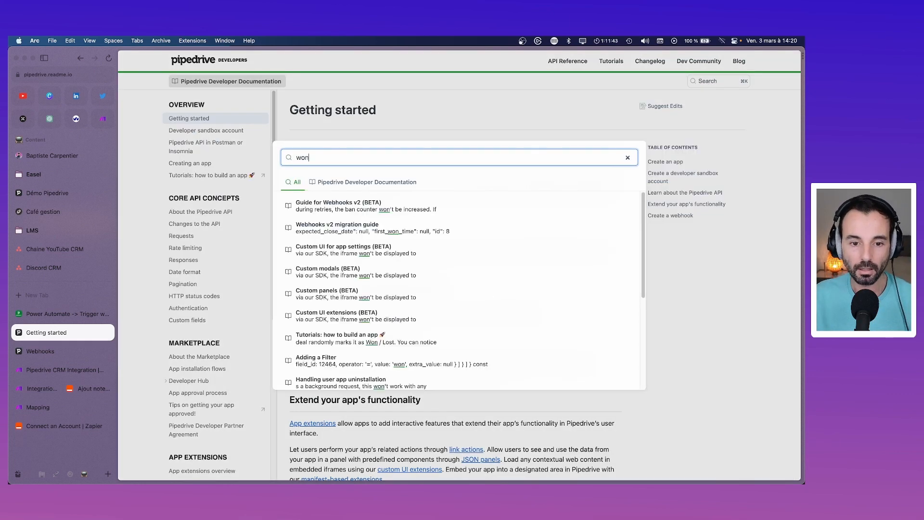
{"action": "key", "text": "BackSpace"}
{"action": "key", "text": "BackSpace"}
{"action": "type", "text": "de"}
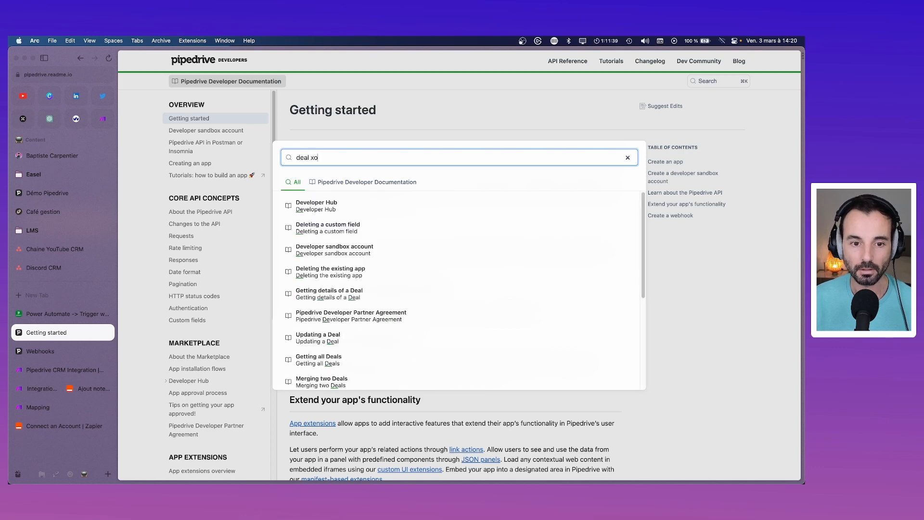
{"action": "type", "text": "al wpon"}
{"action": "key", "text": "BackSpace"}
{"action": "key", "text": "BackSpace"}
{"action": "key", "text": "BackSpace"}
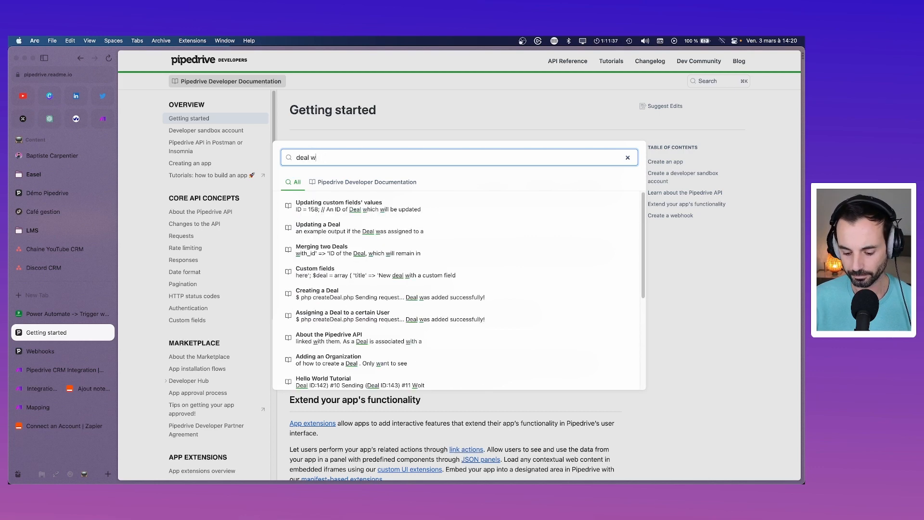
{"action": "type", "text": "on"}
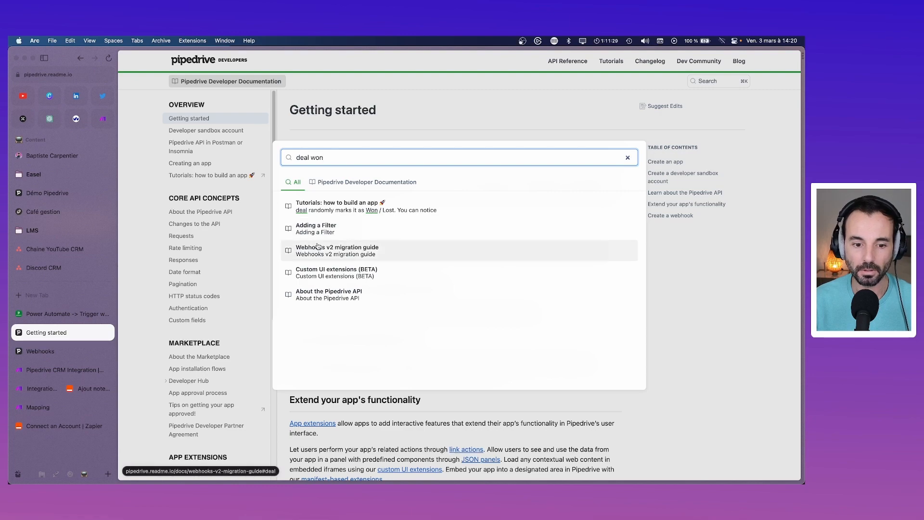
{"action": "left_click", "coordinate": [316, 229]}
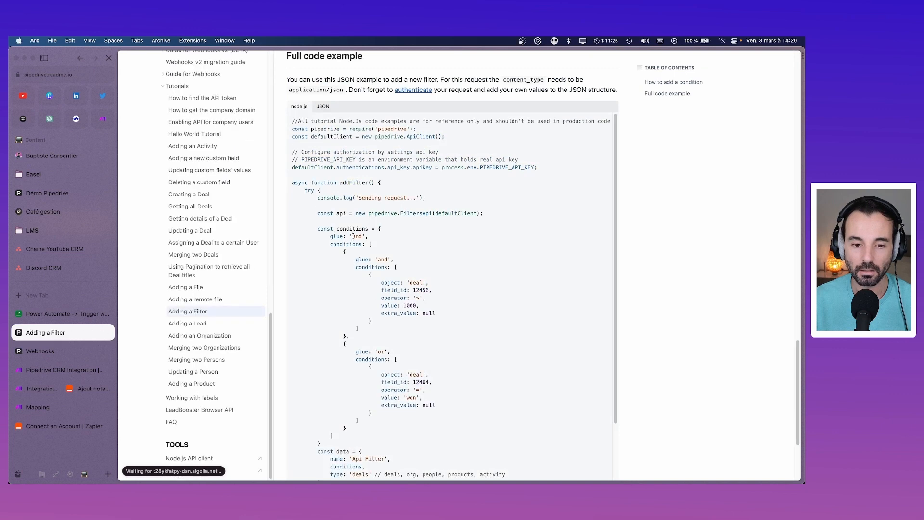
Step: Inspect the code example's conditions, selecting field 12456, value 1000 and 'won'
{"action": "scroll", "coordinate": [448, 239], "scroll_direction": "up", "scroll_amount": 3}
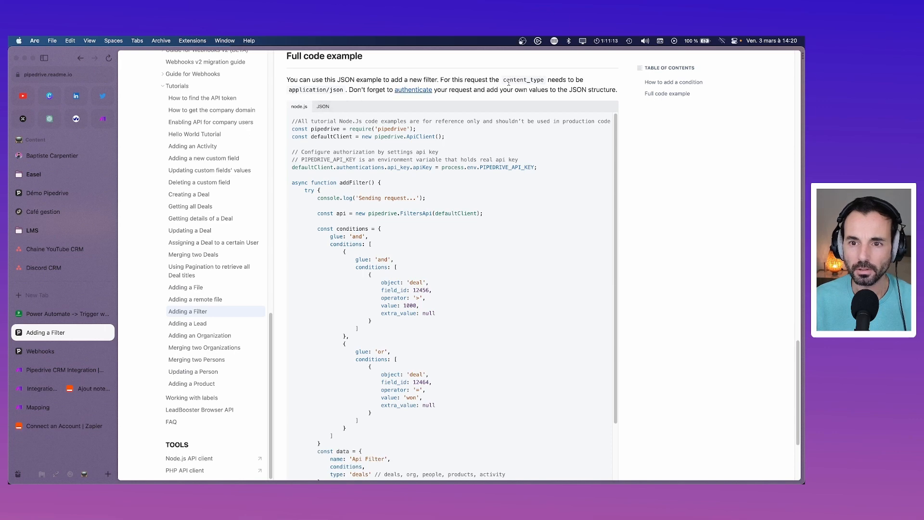
{"action": "scroll", "coordinate": [433, 167], "scroll_direction": "down", "scroll_amount": 4}
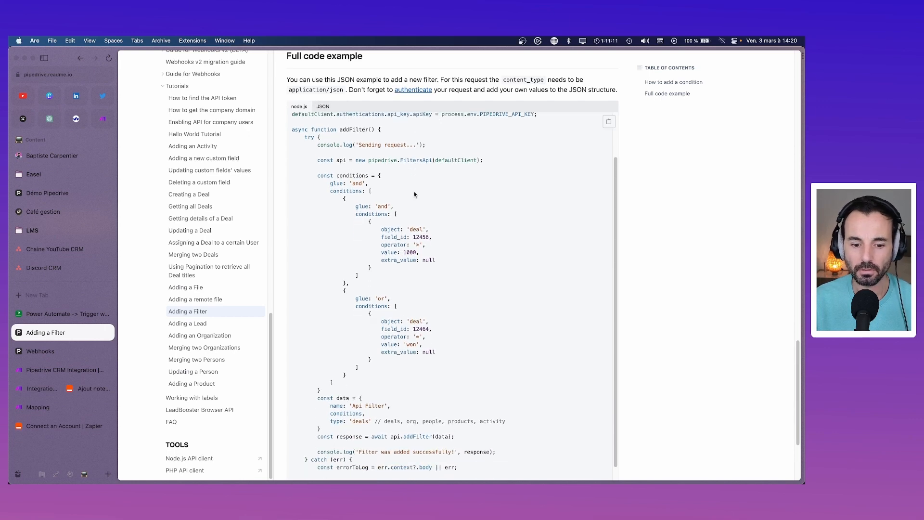
{"action": "scroll", "coordinate": [415, 194], "scroll_direction": "down", "scroll_amount": 3}
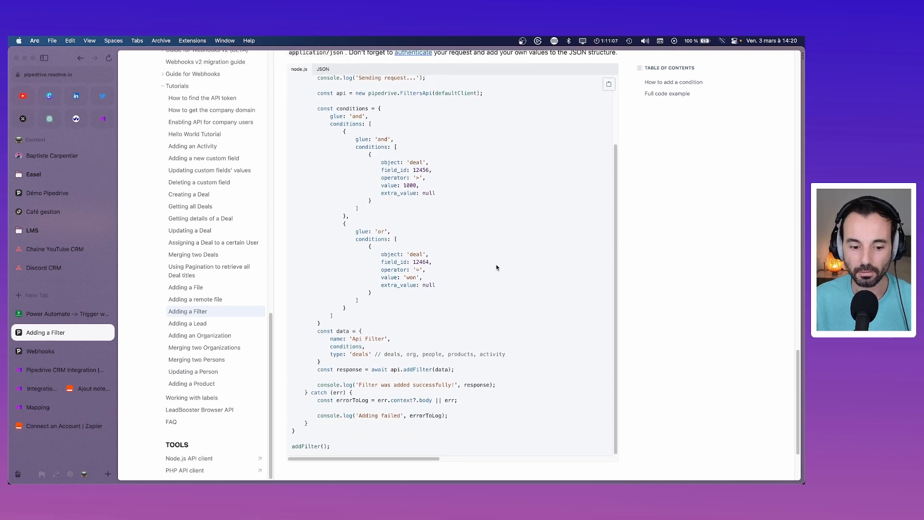
{"action": "scroll", "coordinate": [486, 266], "scroll_direction": "up", "scroll_amount": 3}
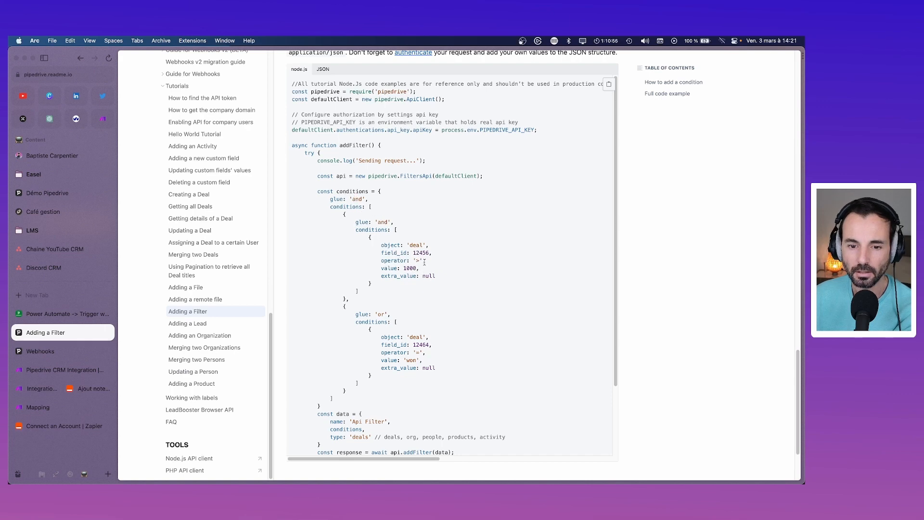
{"action": "double_click", "coordinate": [424, 253]}
{"action": "left_click_drag", "start_coordinate": [421, 268], "coordinate": [407, 268]}
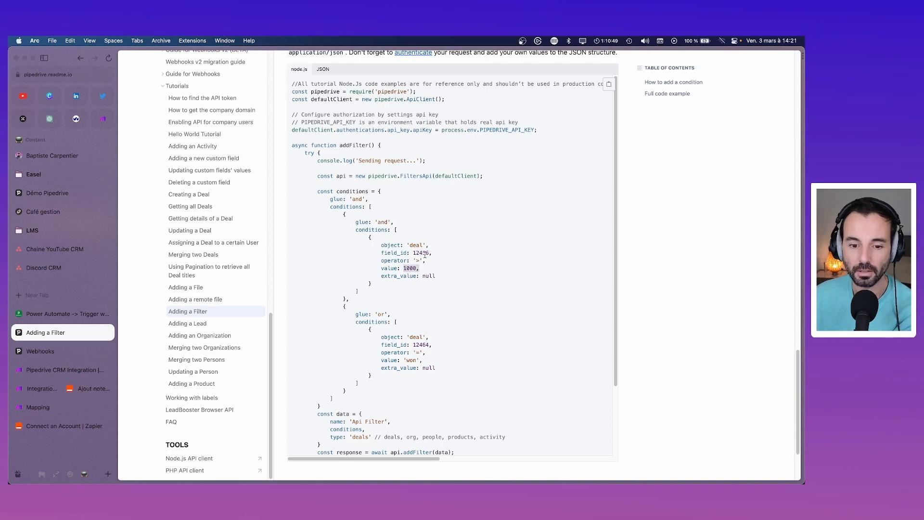
{"action": "double_click", "coordinate": [410, 360]}
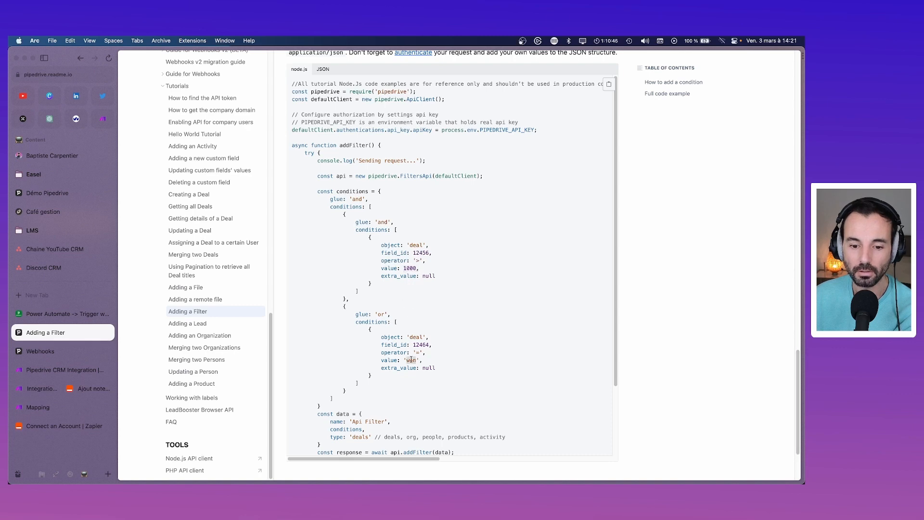
{"action": "left_click", "coordinate": [538, 172]}
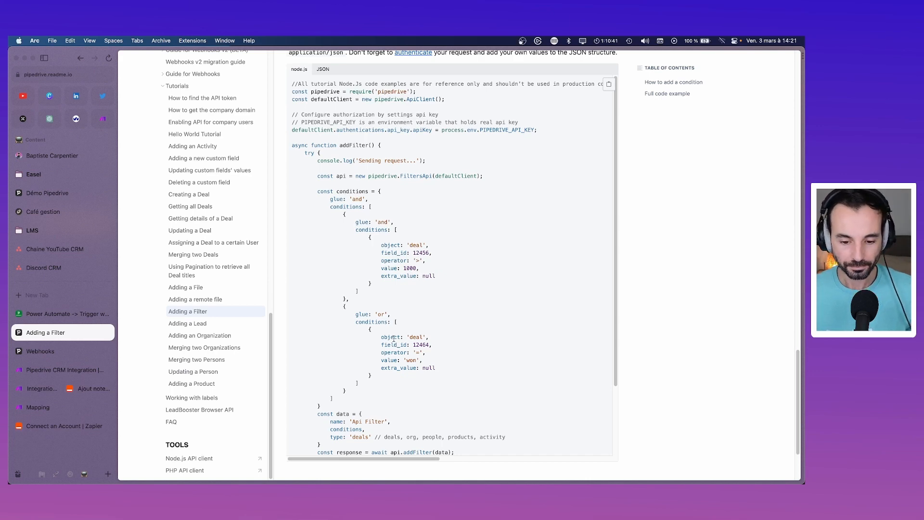
Step: Expand the Guide for Webhooks section in the left navigation and scroll back to the top
{"action": "scroll", "coordinate": [392, 340], "scroll_direction": "down", "scroll_amount": 2}
{"action": "scroll", "coordinate": [393, 340], "scroll_direction": "down", "scroll_amount": 2}
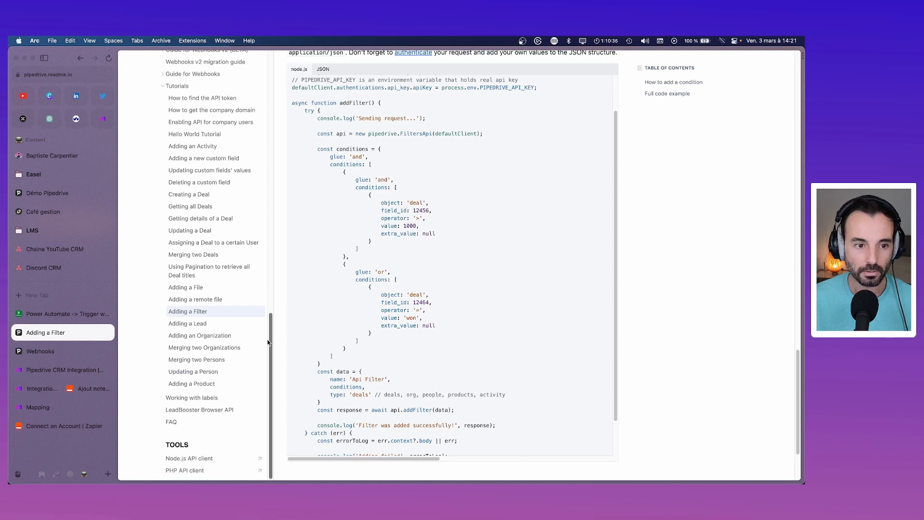
{"action": "left_click_drag", "start_coordinate": [268, 340], "coordinate": [267, 265]}
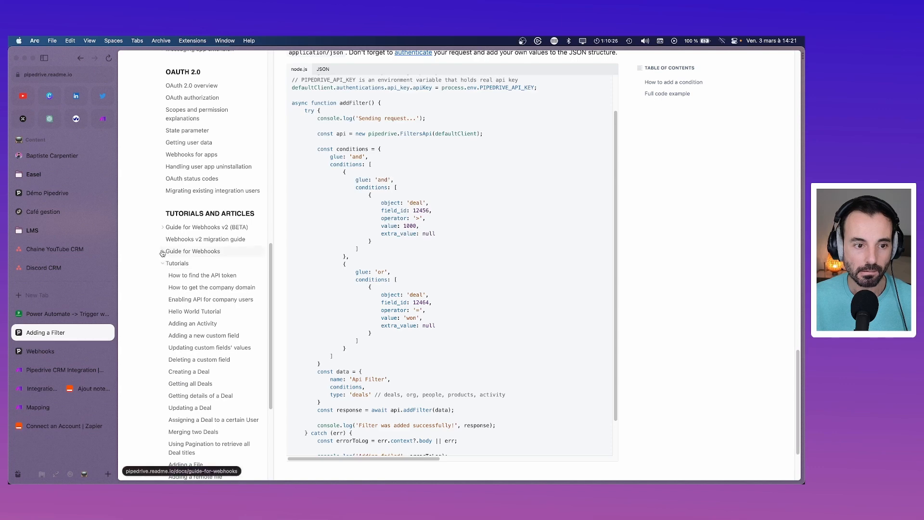
{"action": "left_click", "coordinate": [162, 252]}
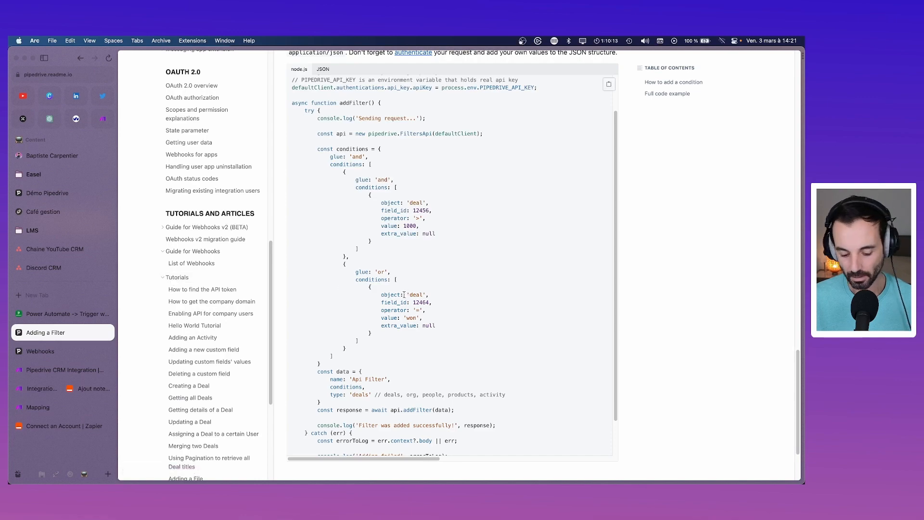
{"action": "key", "text": "super+t"}
{"action": "key", "text": "Escape"}
{"action": "scroll", "coordinate": [572, 217], "scroll_direction": "up", "scroll_amount": 2}
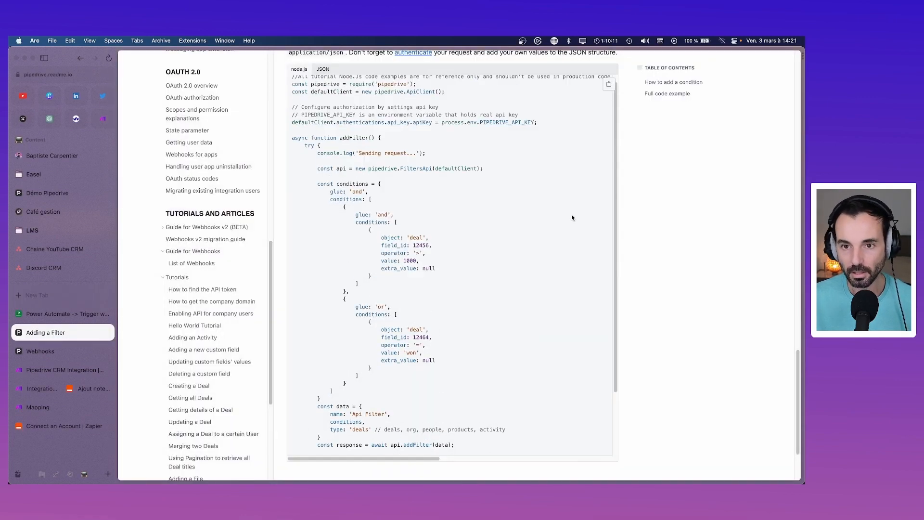
{"action": "scroll", "coordinate": [572, 218], "scroll_direction": "up", "scroll_amount": 15}
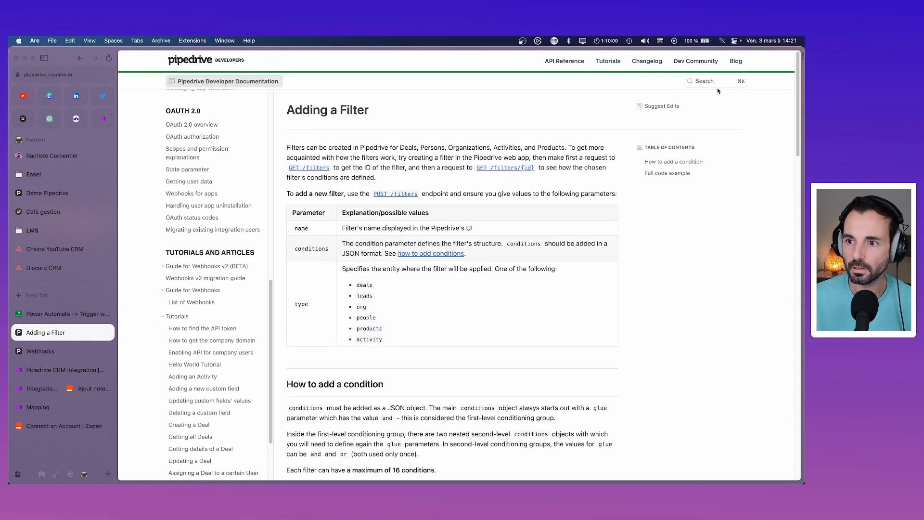
Step: Search the docs for 'deal status' and read the Getting details of a Deal article
{"action": "left_click", "coordinate": [717, 82]}
{"action": "type", "text": "seal statu"}
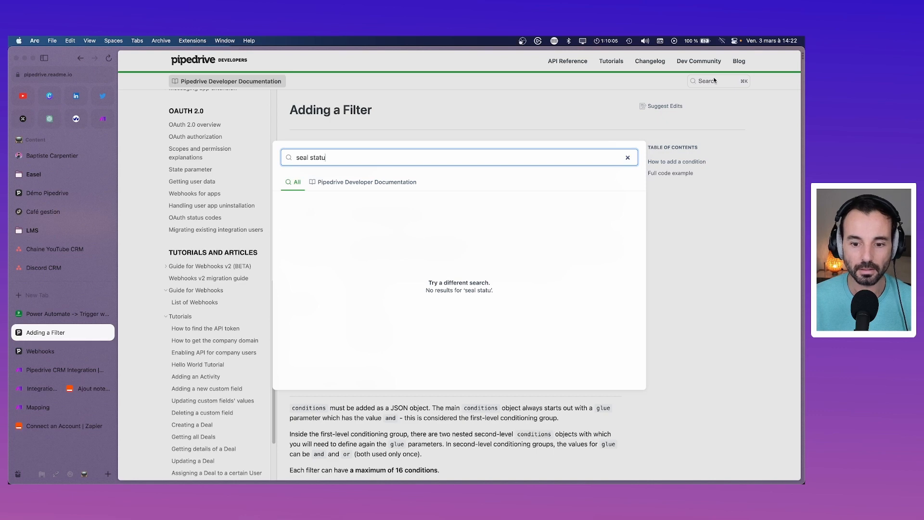
{"action": "type", "text": "s"}
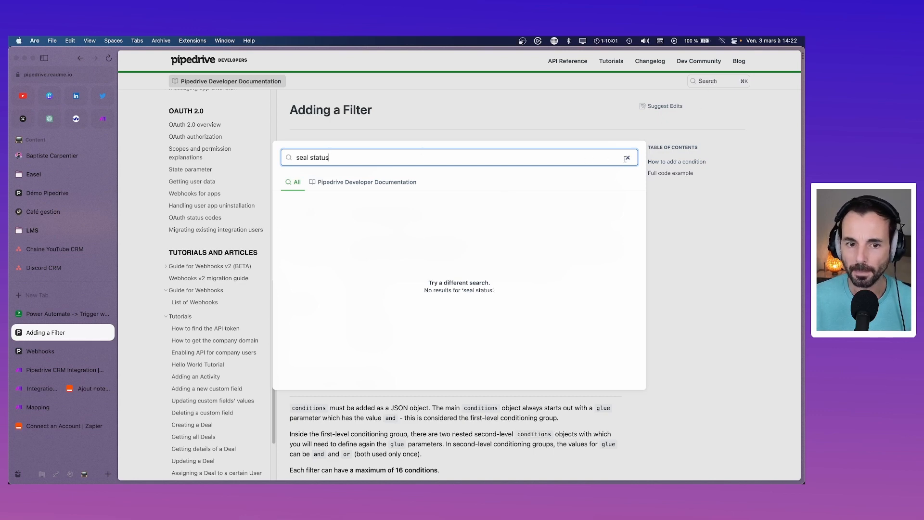
{"action": "left_click", "coordinate": [302, 157]}
{"action": "key", "text": "BackSpace"}
{"action": "type", "text": "d"}
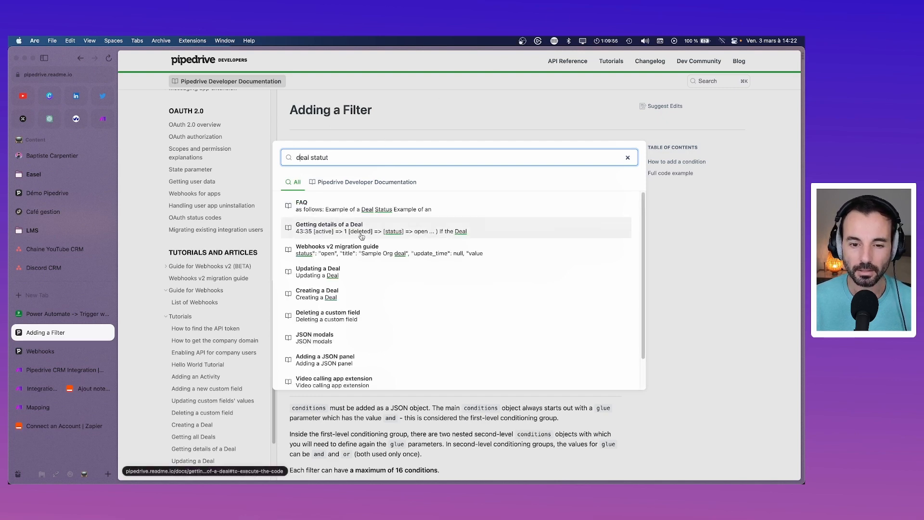
{"action": "left_click", "coordinate": [331, 228]}
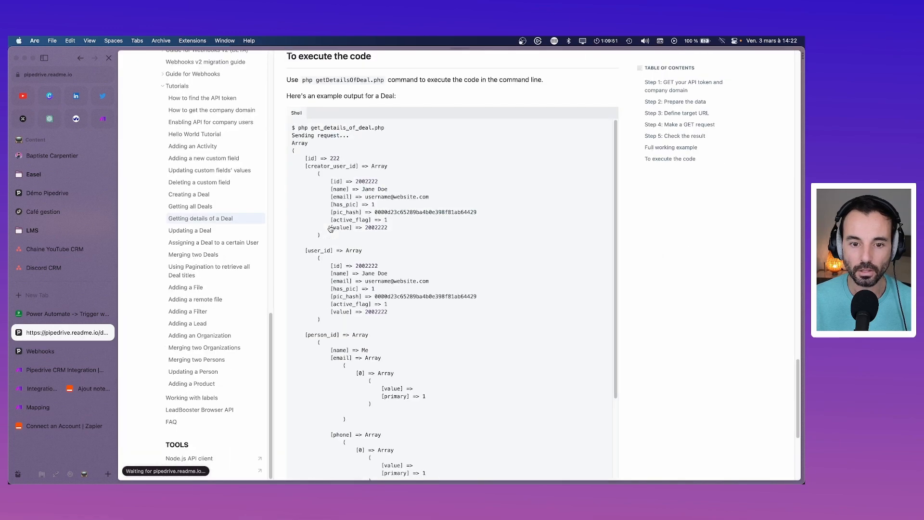
{"action": "scroll", "coordinate": [619, 295], "scroll_direction": "down", "scroll_amount": 5}
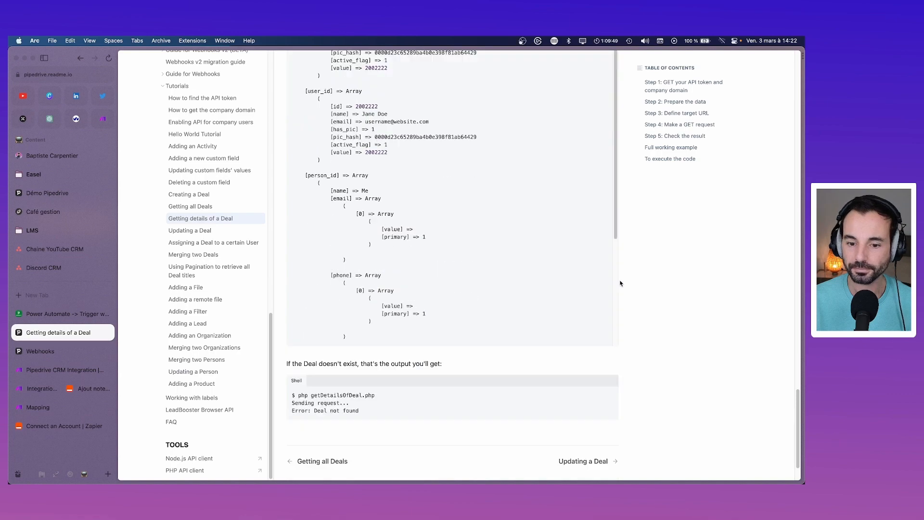
{"action": "scroll", "coordinate": [404, 274], "scroll_direction": "up", "scroll_amount": 7}
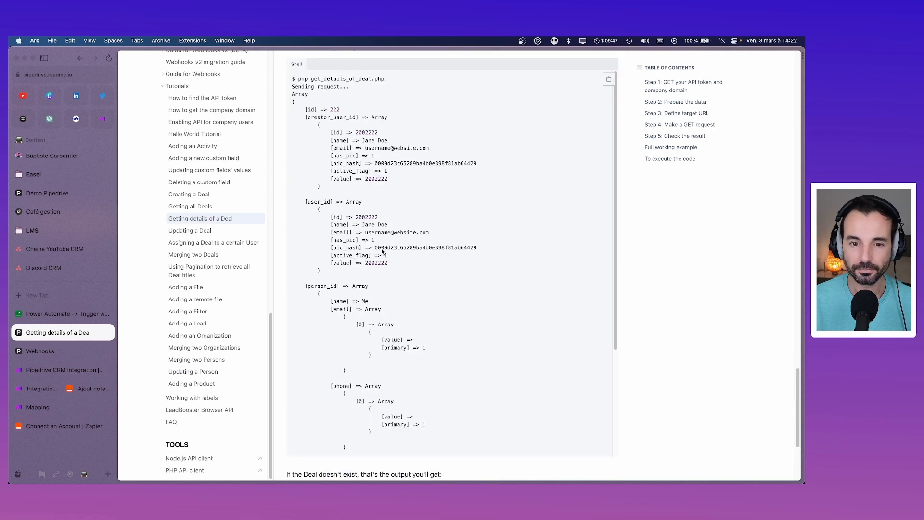
{"action": "scroll", "coordinate": [356, 195], "scroll_direction": "up", "scroll_amount": 15}
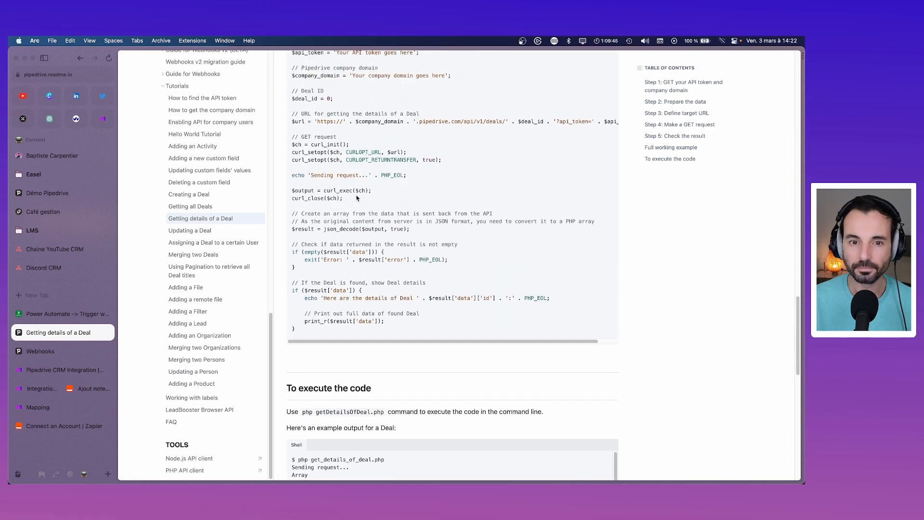
{"action": "scroll", "coordinate": [368, 220], "scroll_direction": "up", "scroll_amount": 20}
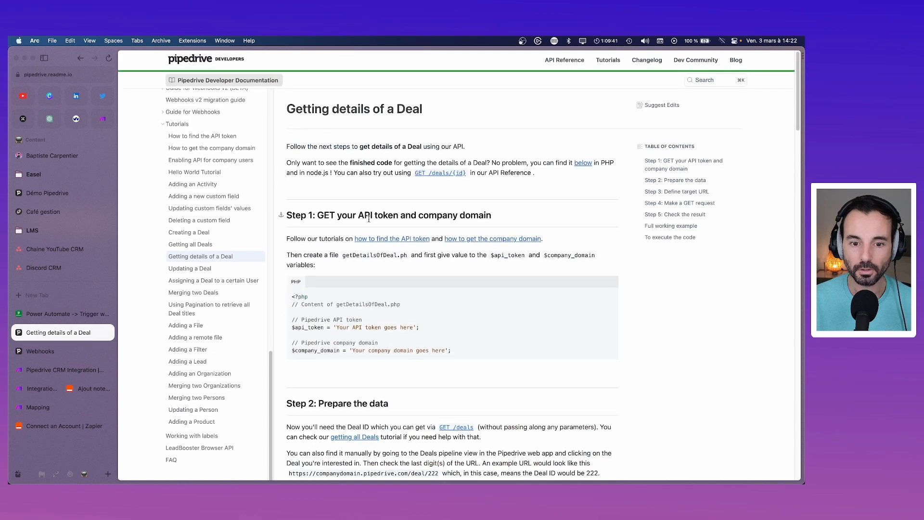
{"action": "scroll", "coordinate": [369, 219], "scroll_direction": "down", "scroll_amount": 10}
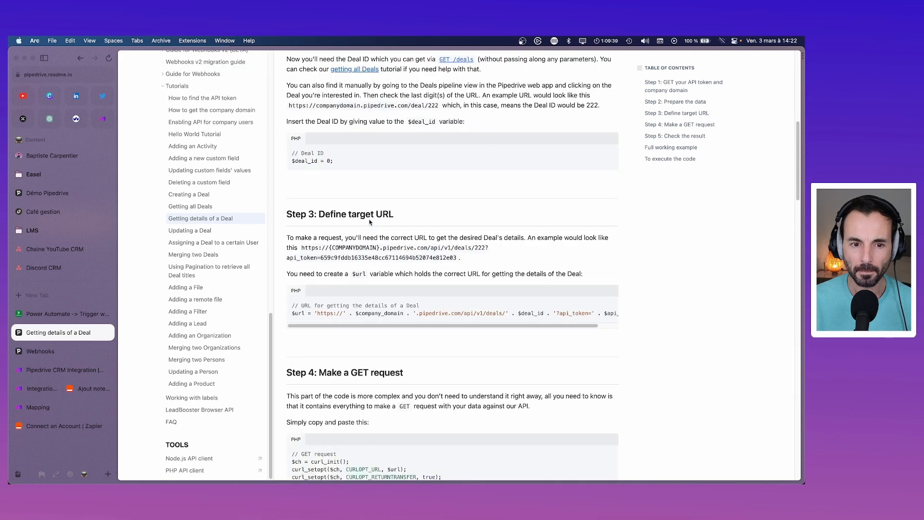
{"action": "scroll", "coordinate": [369, 222], "scroll_direction": "down", "scroll_amount": 7}
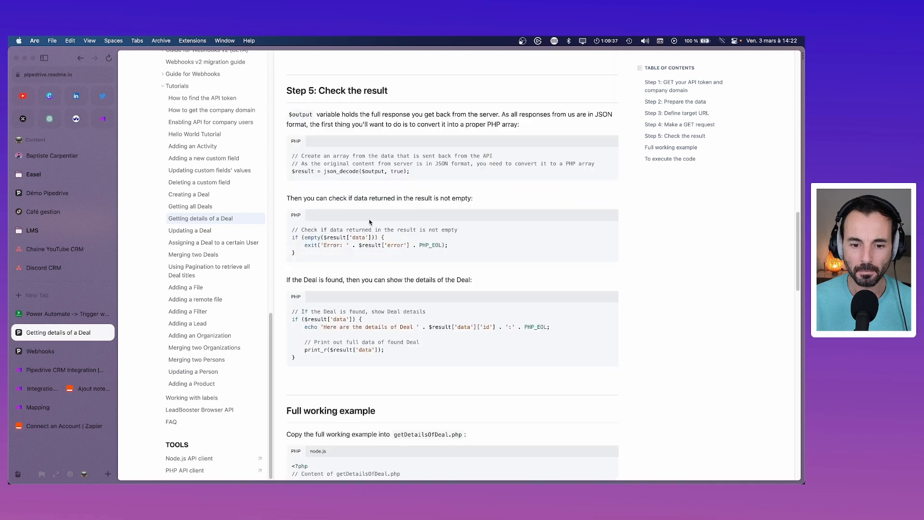
{"action": "scroll", "coordinate": [370, 222], "scroll_direction": "down", "scroll_amount": 4}
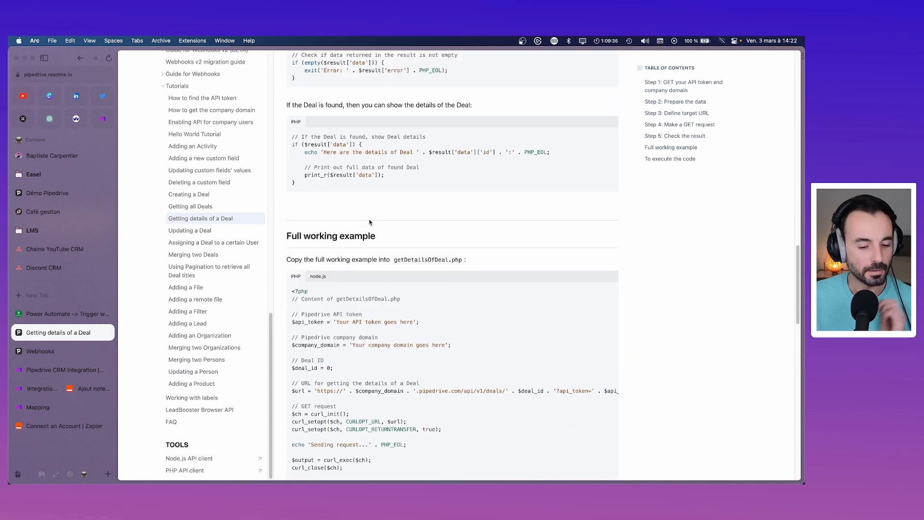
Step: Return to Adding a Filter, search 'deal status' again, then switch to the Make/Zapier tab
{"action": "key", "text": "super+bracketleft"}
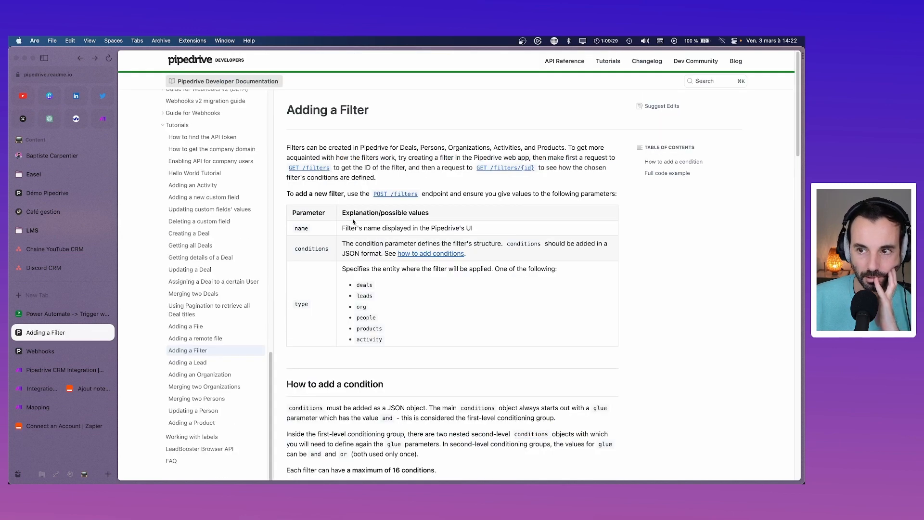
{"action": "left_click", "coordinate": [711, 83]}
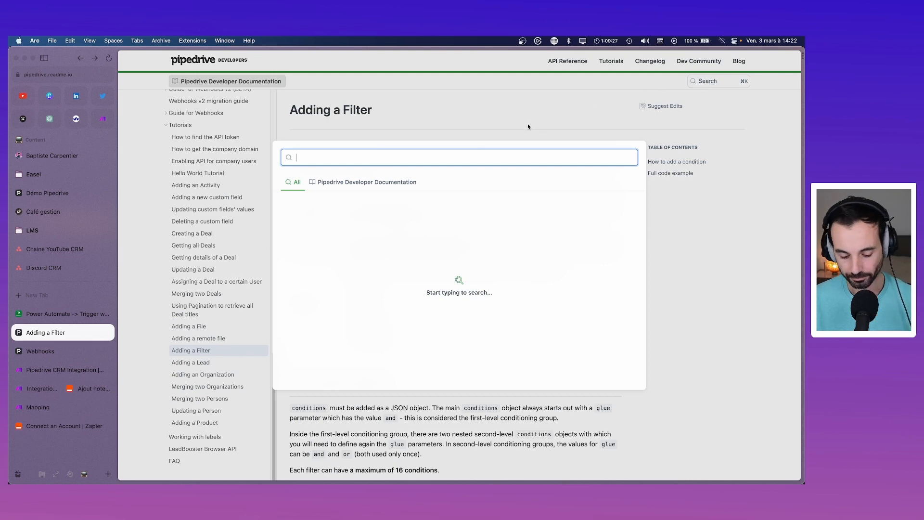
{"action": "type", "text": "deal sta"}
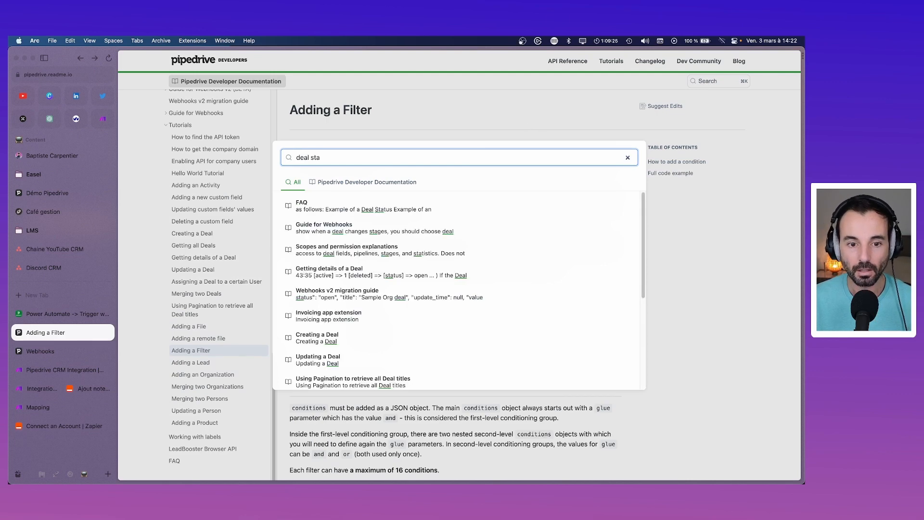
{"action": "type", "text": "tus"}
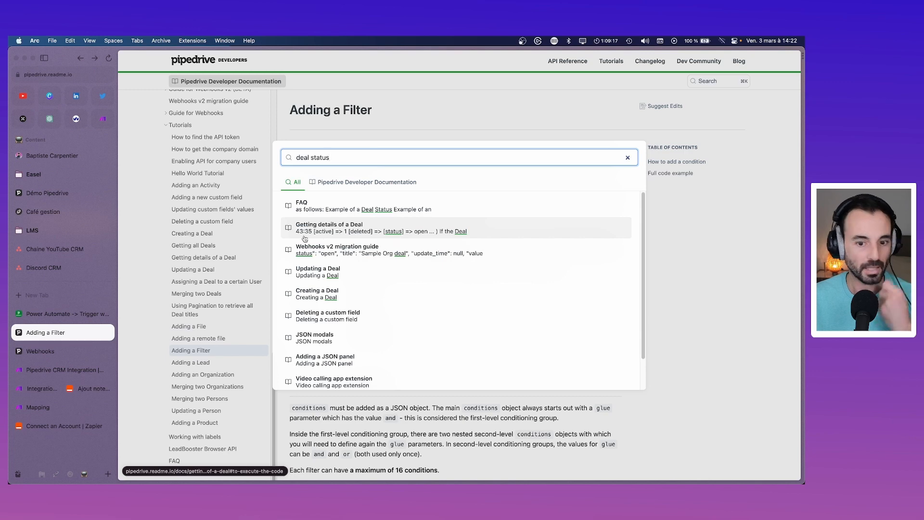
{"action": "left_click", "coordinate": [92, 389]}
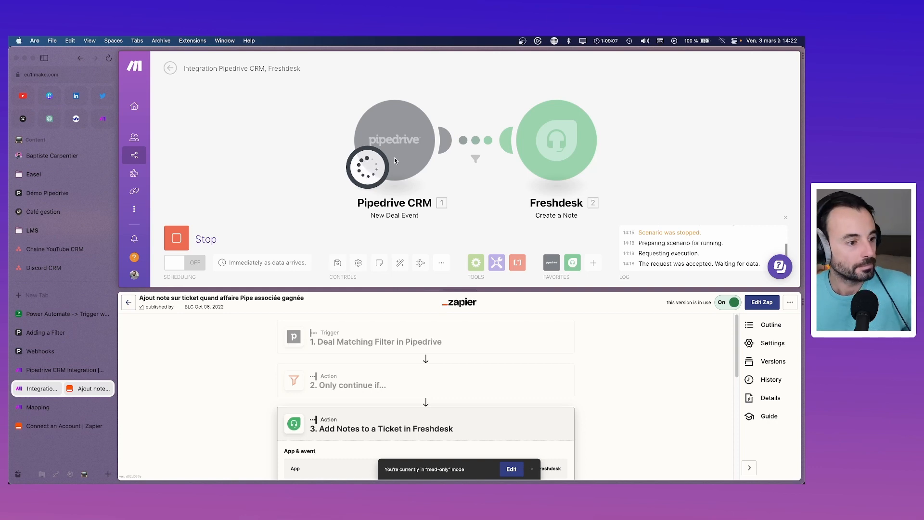
Step: Stop the scenario and delete 'En cours' from the filter's previous-status condition
{"action": "left_click", "coordinate": [177, 238]}
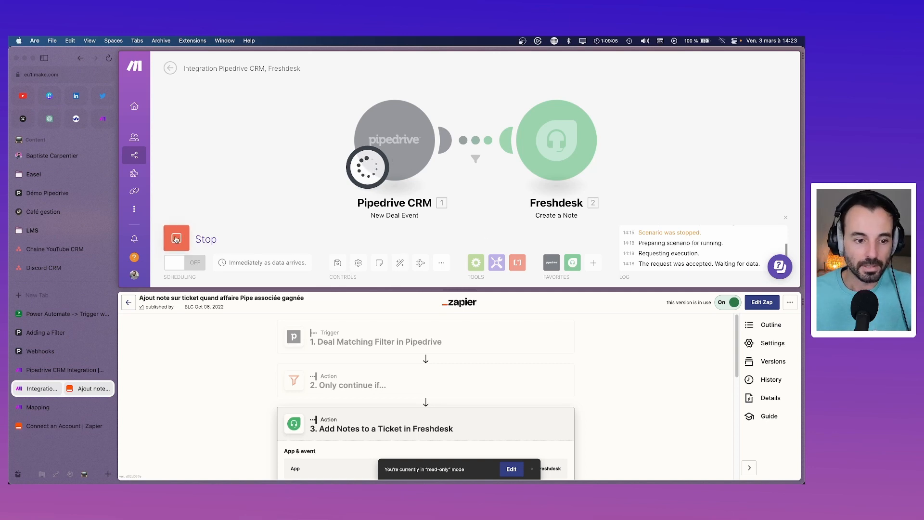
{"action": "left_click", "coordinate": [476, 160]}
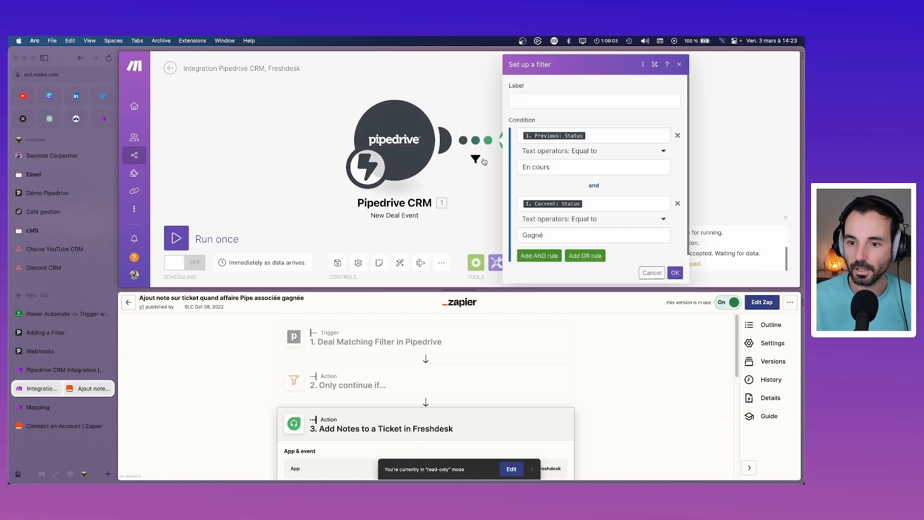
{"action": "left_click", "coordinate": [582, 167]}
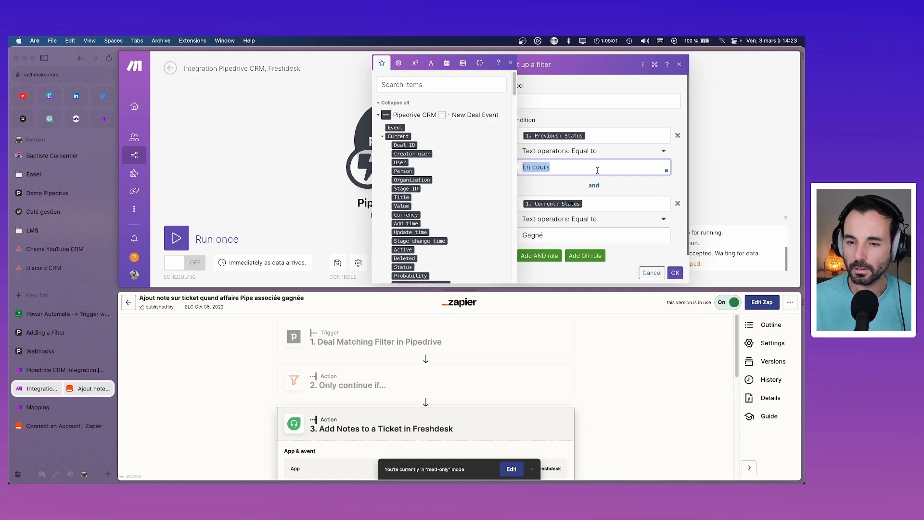
{"action": "key", "text": "BackSpace"}
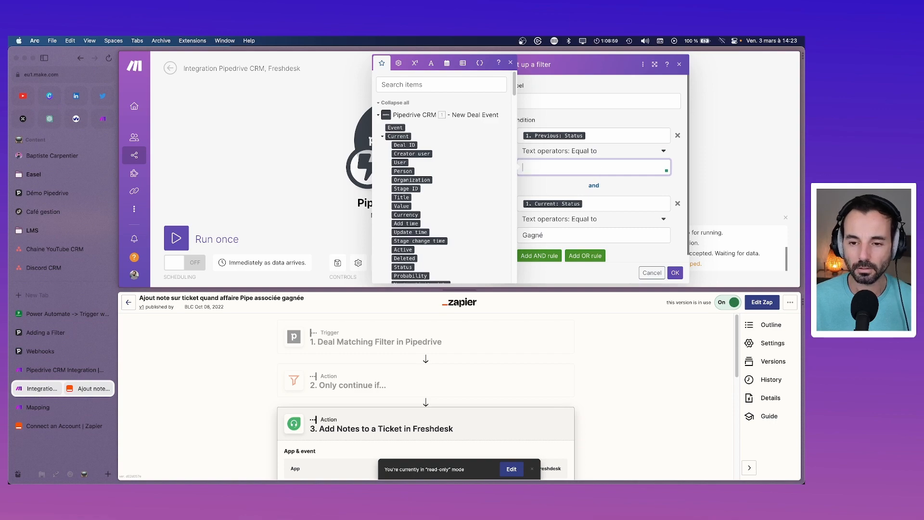
Step: Glance through the open reference tabs, then return to the Make scenario filter
{"action": "left_click", "coordinate": [70, 370]}
{"action": "left_click", "coordinate": [53, 314]}
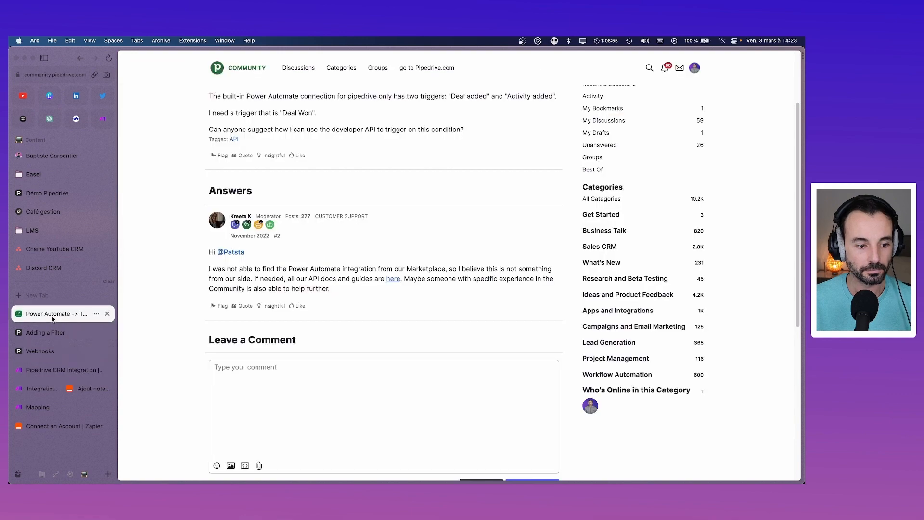
{"action": "left_click", "coordinate": [53, 426]}
{"action": "left_click", "coordinate": [49, 408]}
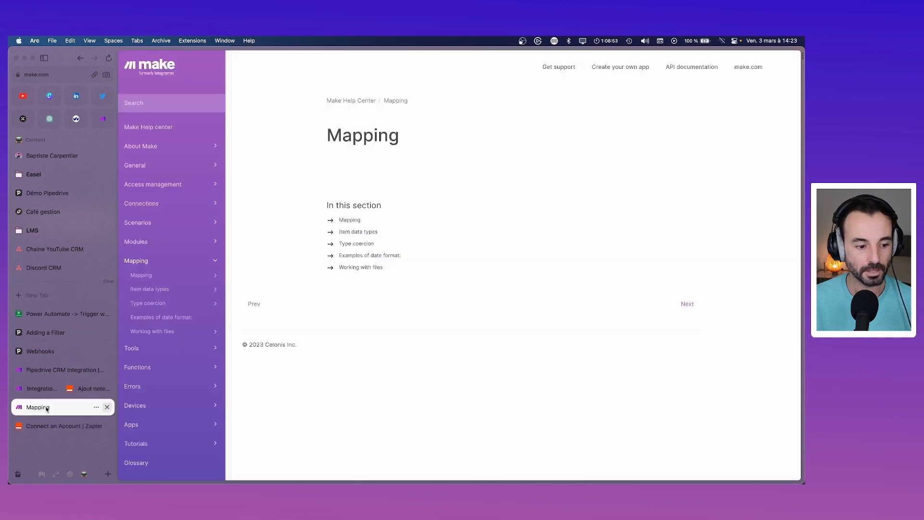
{"action": "left_click", "coordinate": [53, 370]}
{"action": "left_click", "coordinate": [54, 351]}
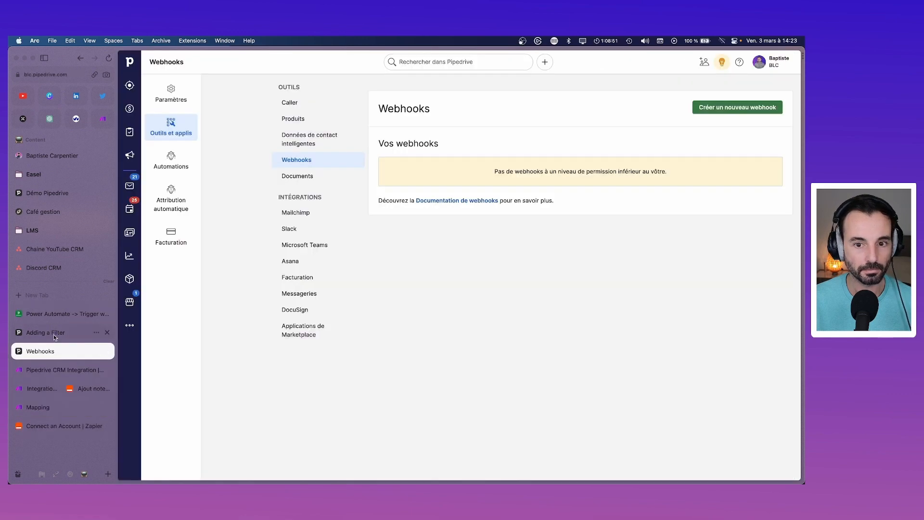
{"action": "left_click", "coordinate": [54, 334]}
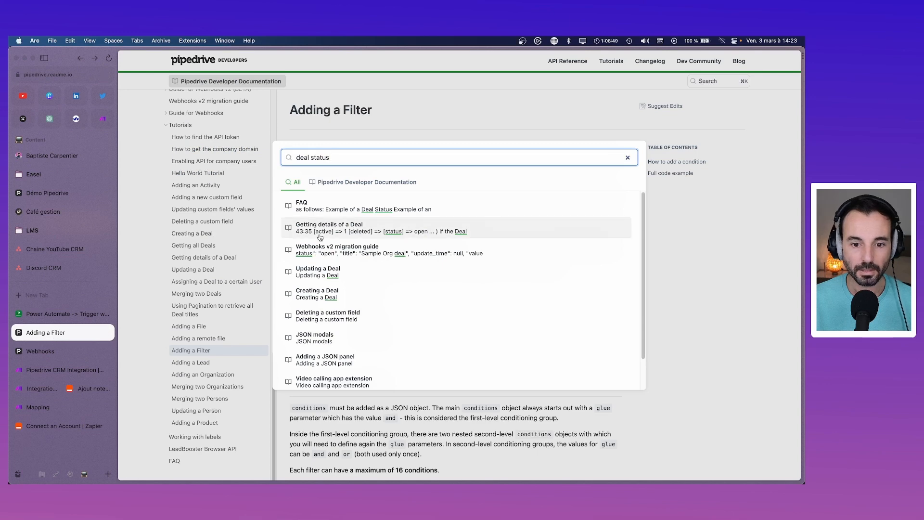
{"action": "left_click", "coordinate": [49, 389]}
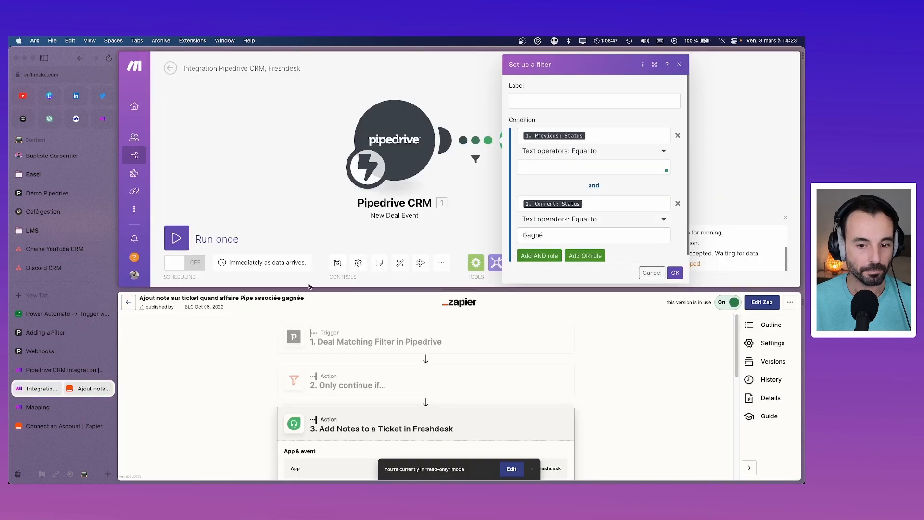
Step: Set the filter to previous status 'active' and current status 'won', then save it
{"action": "left_click", "coordinate": [590, 168]}
{"action": "type", "text": "a"}
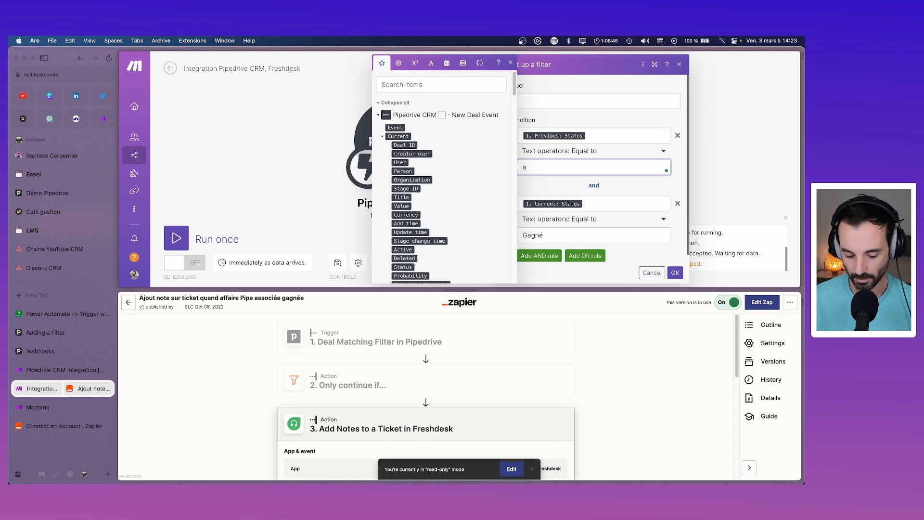
{"action": "type", "text": "ctive"}
{"action": "left_click", "coordinate": [604, 240]}
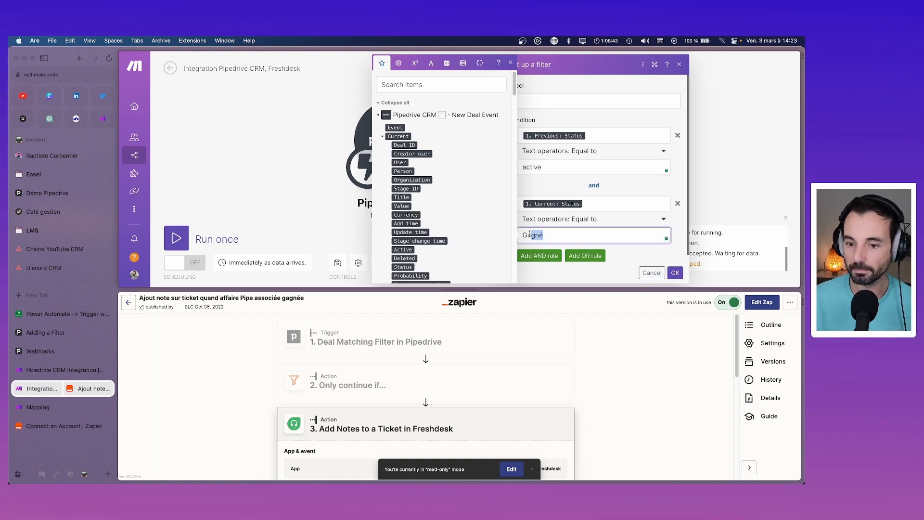
{"action": "key", "text": "super+a"}
{"action": "type", "text": "won"}
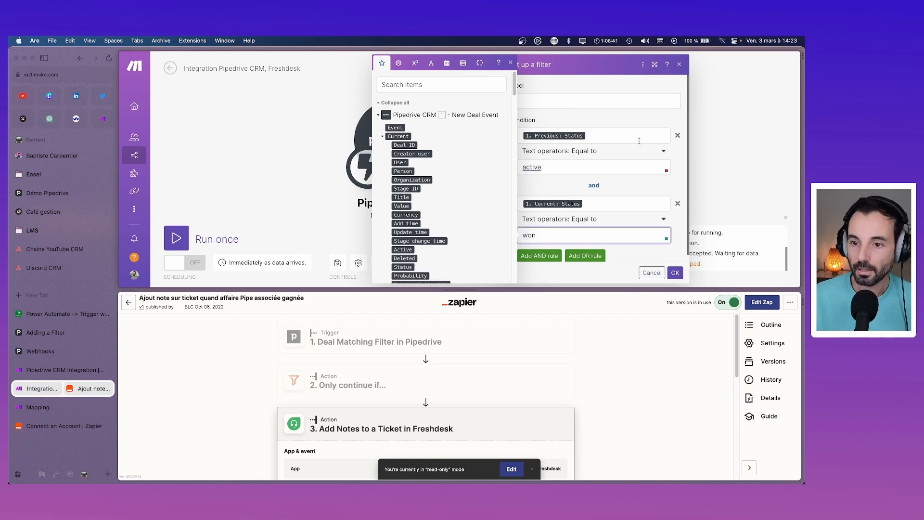
{"action": "left_click", "coordinate": [641, 124]}
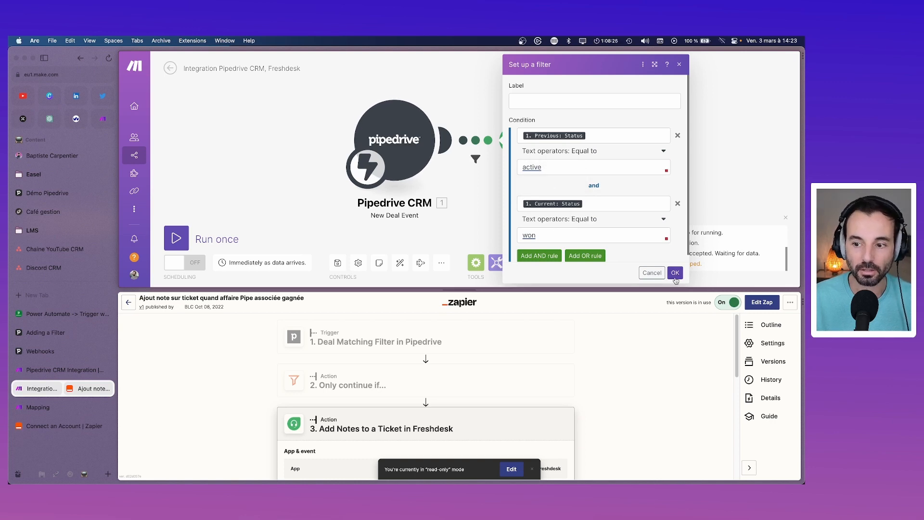
{"action": "left_click", "coordinate": [675, 273]}
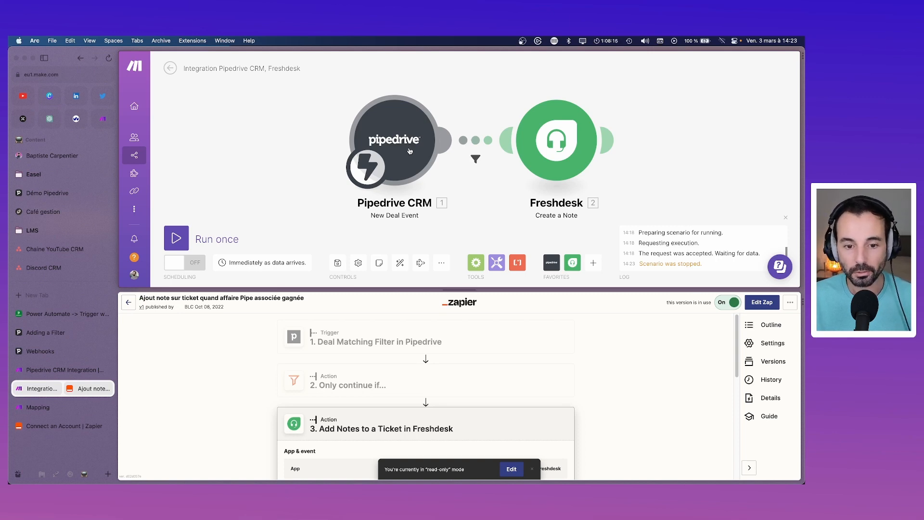
Step: Check the scenario schedule and leave it running Immediately
{"action": "left_click", "coordinate": [255, 263]}
{"action": "left_click", "coordinate": [532, 174]}
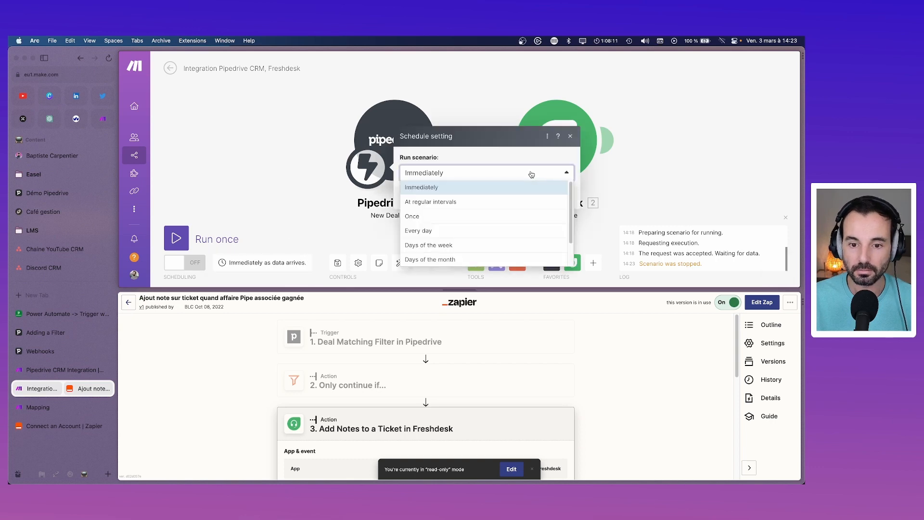
{"action": "left_click", "coordinate": [532, 173]}
{"action": "left_click", "coordinate": [569, 138]}
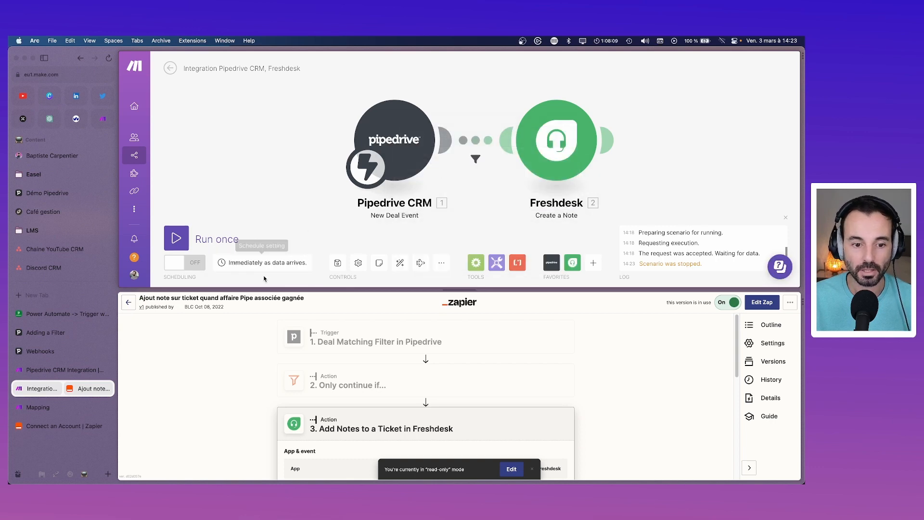
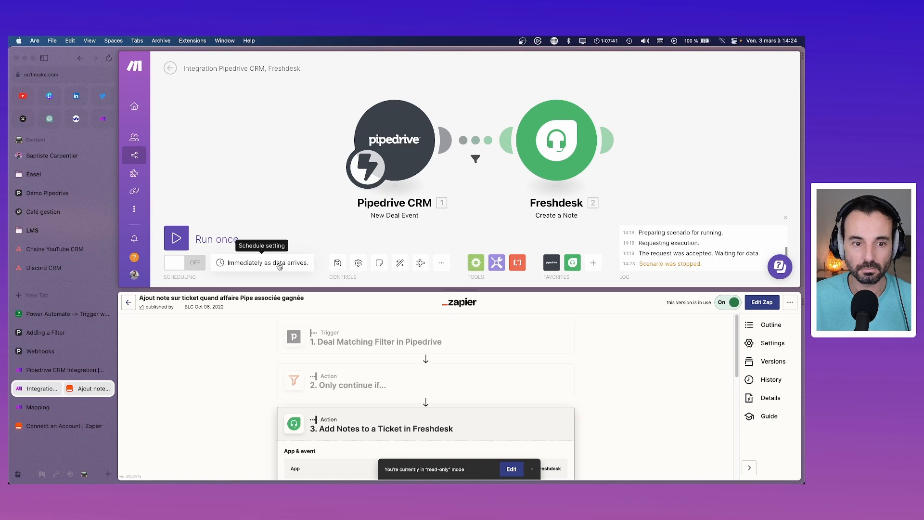
Step: Copy the old zap's title and paste it as the scenario name 'Ajout note sur ticket quand affaire Pipe associée gagnée'
{"action": "left_click", "coordinate": [304, 299]}
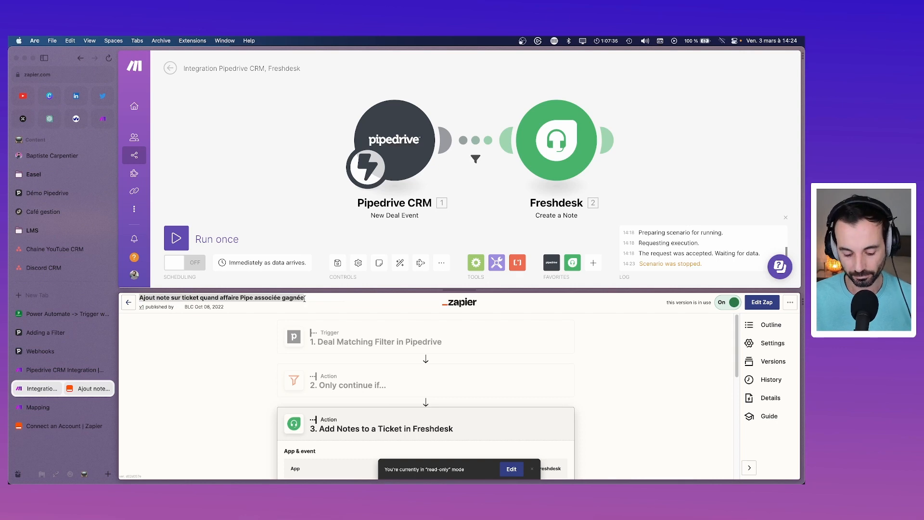
{"action": "key", "text": "super+c"}
{"action": "left_click", "coordinate": [238, 69]}
{"action": "key", "text": "super+a"}
{"action": "key", "text": "super+v"}
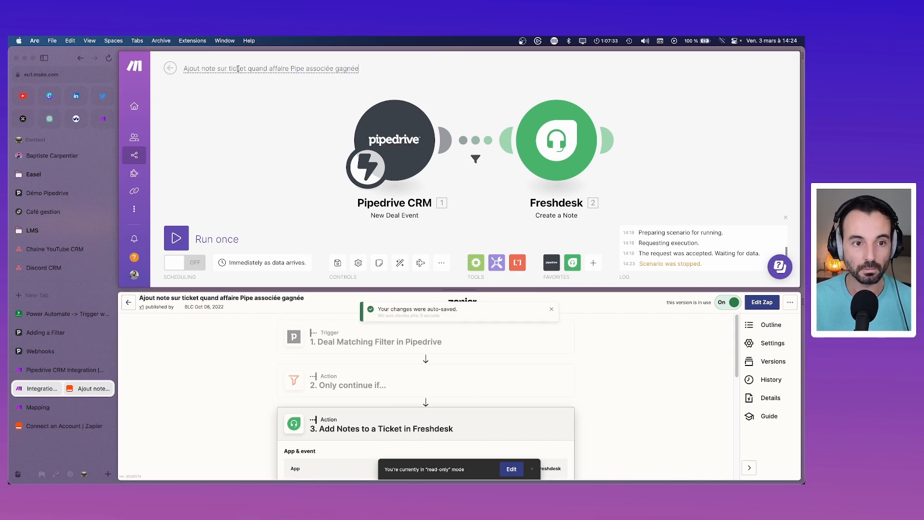
{"action": "key", "text": "Return"}
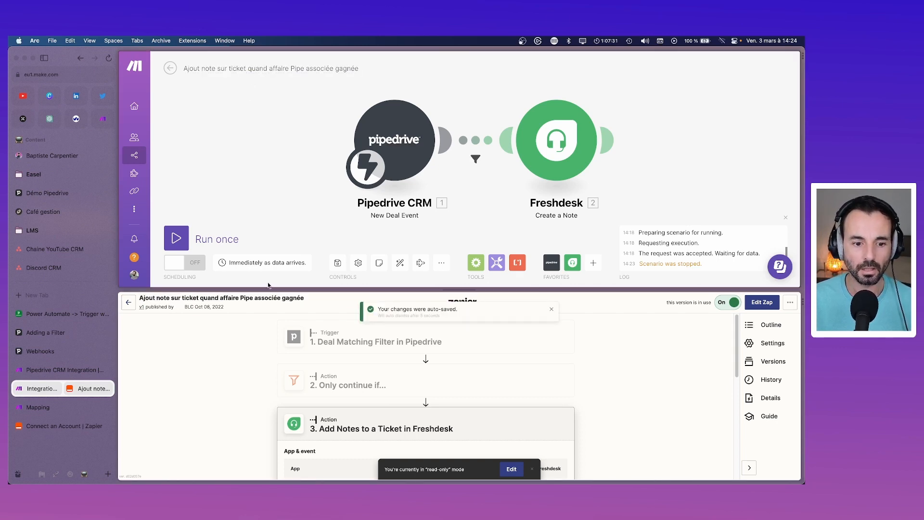
Step: Add a note on the Pipedrive trigger: 'Récupérer les affaires gagnées qui ont un ID de ticket' for a Freshdesk deal note
{"action": "left_click", "coordinate": [379, 263]}
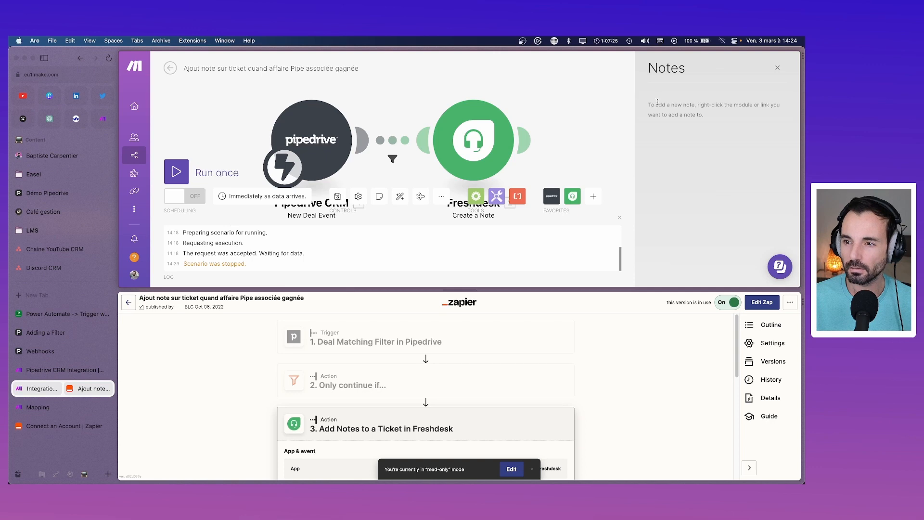
{"action": "right_click", "coordinate": [323, 141]}
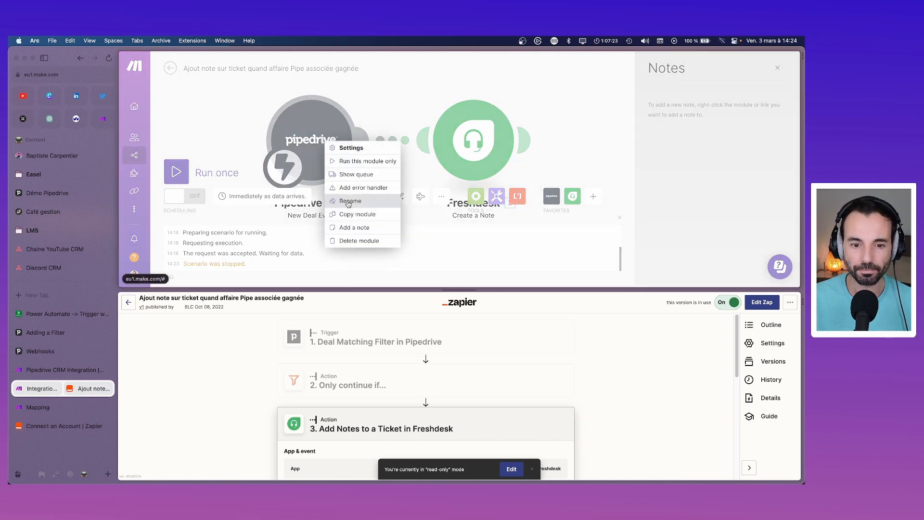
{"action": "left_click", "coordinate": [361, 227]}
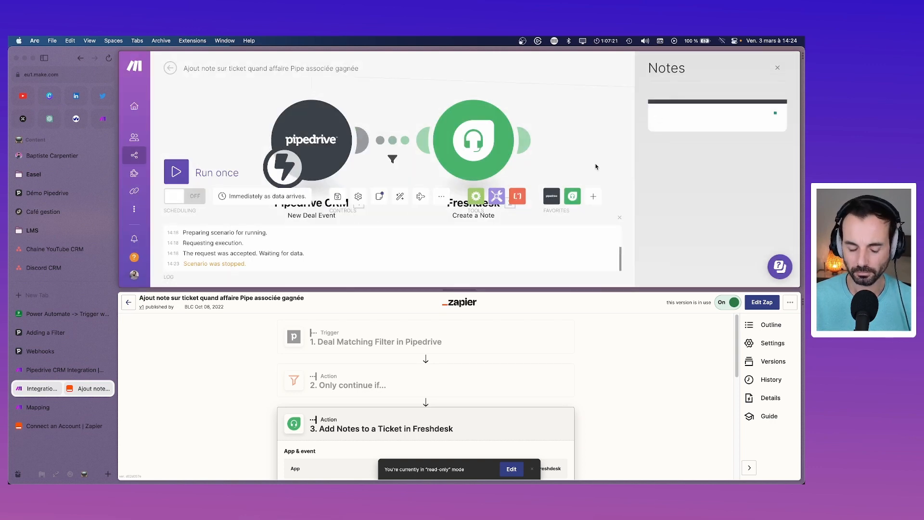
{"action": "type", "text": "Récupérer les"}
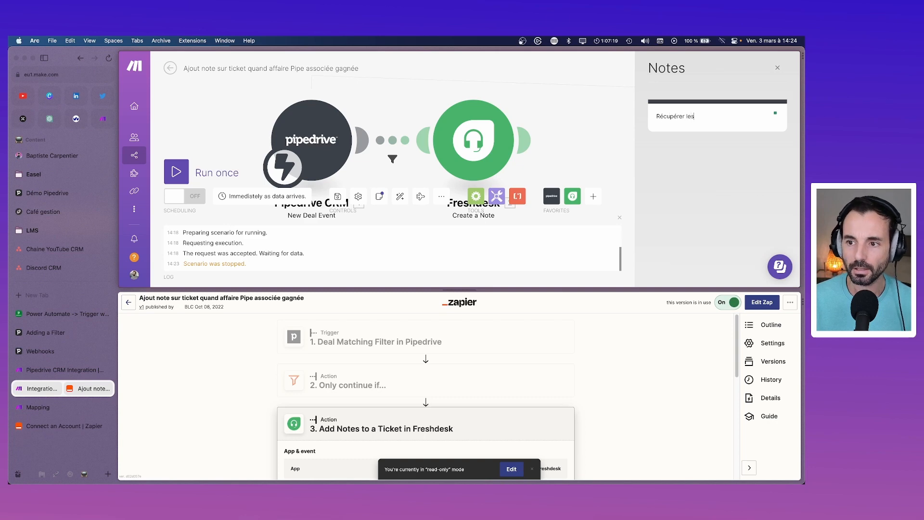
{"action": "type", "text": " affaire"}
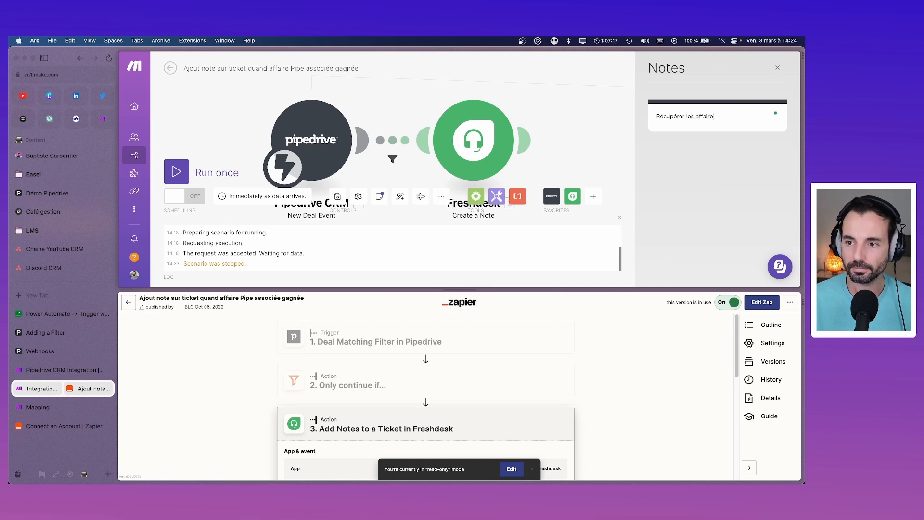
{"action": "type", "text": "s gagnéed"}
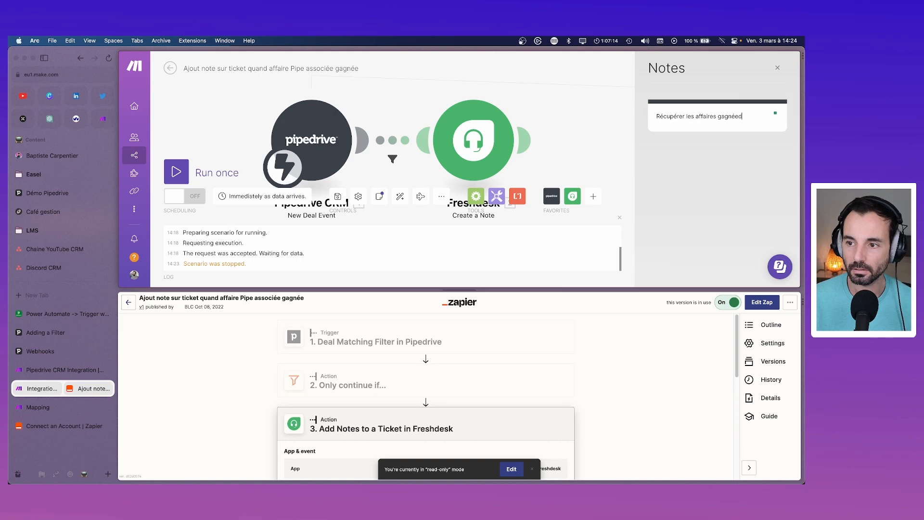
{"action": "key", "text": "BackSpace"}
{"action": "type", "text": "s sur"}
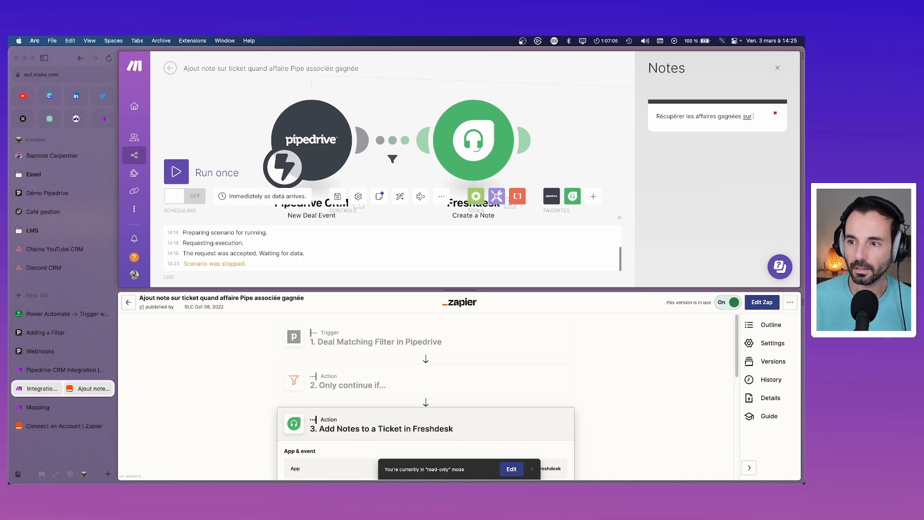
{"action": "key", "text": "BackSpace"}
{"action": "key", "text": "BackSpace"}
{"action": "key", "text": "BackSpace"}
{"action": "key", "text": "BackSpace"}
{"action": "type", "text": "qui o"}
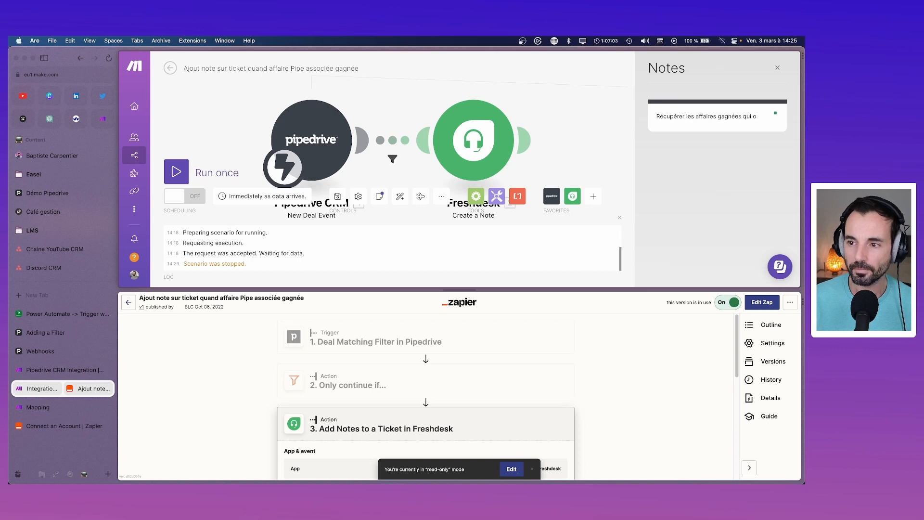
{"action": "type", "text": "nt un ID de ticketr"}
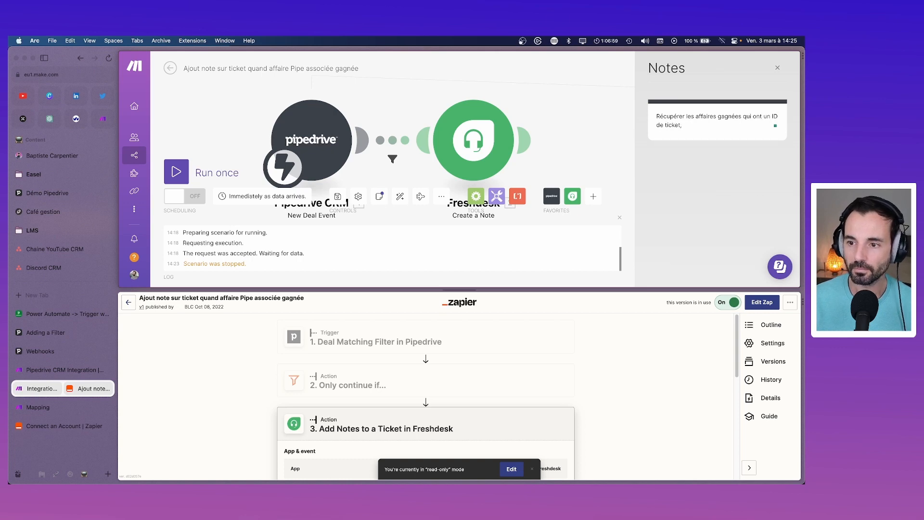
{"action": "type", "text": " (Donc qui vi"}
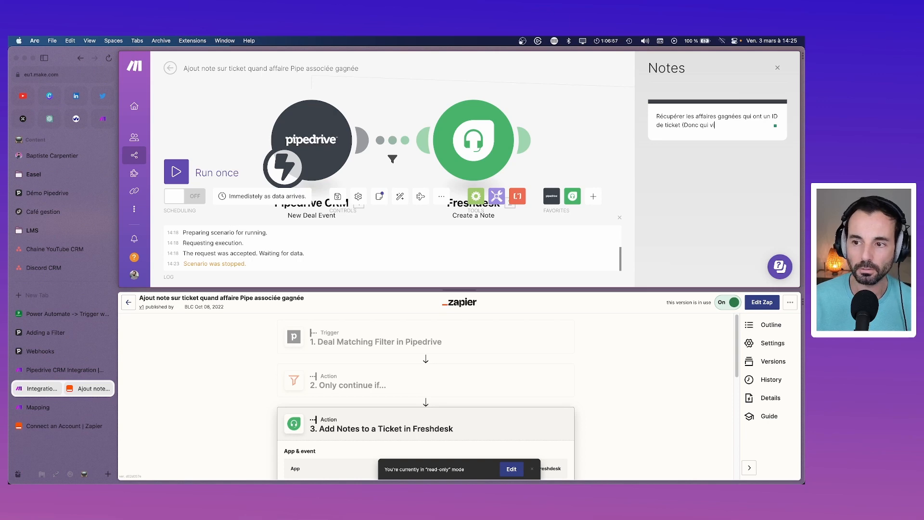
{"action": "type", "text": "ennent du supp"}
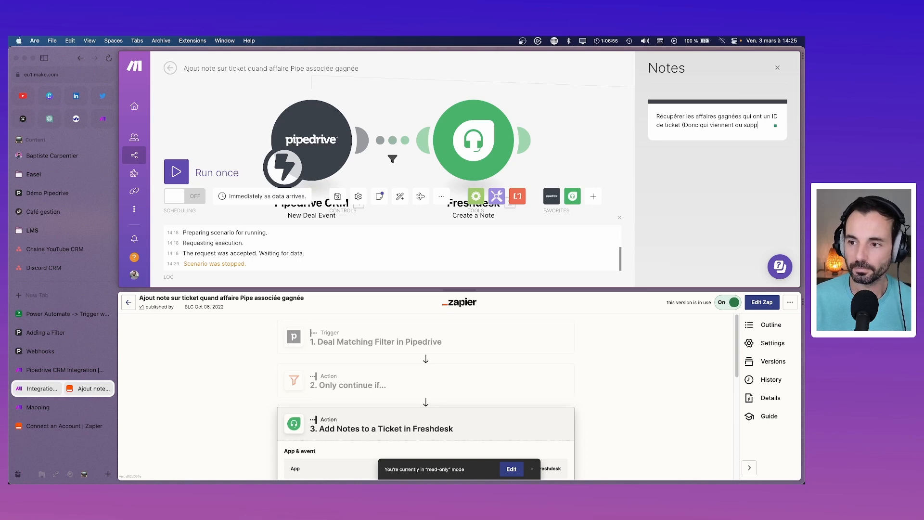
{"action": "type", "text": "ort),;"}
{"action": "key", "text": "BackSpace"}
{"action": "type", "text": "pourt a"}
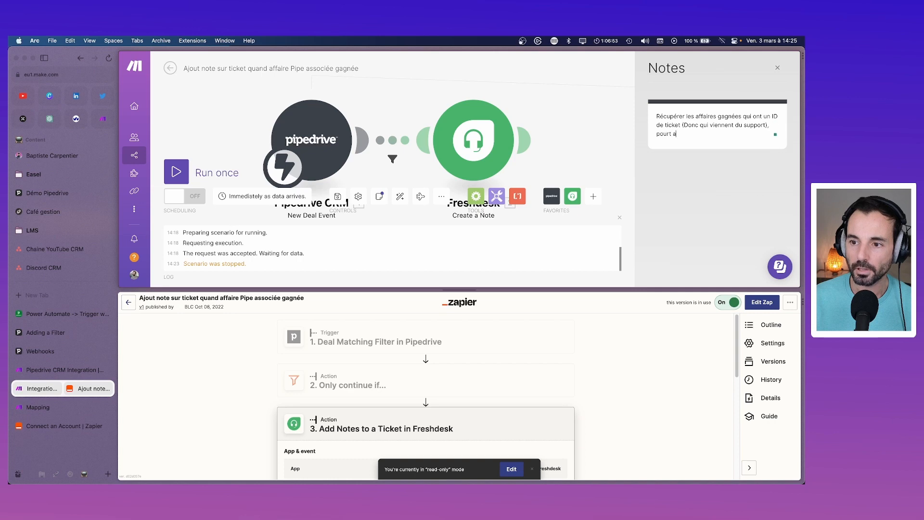
{"action": "key", "text": "BackSpace"}
{"action": "key", "text": "BackSpace"}
{"action": "key", "text": "BackSpace"}
{"action": "type", "text": " ajouter une n"}
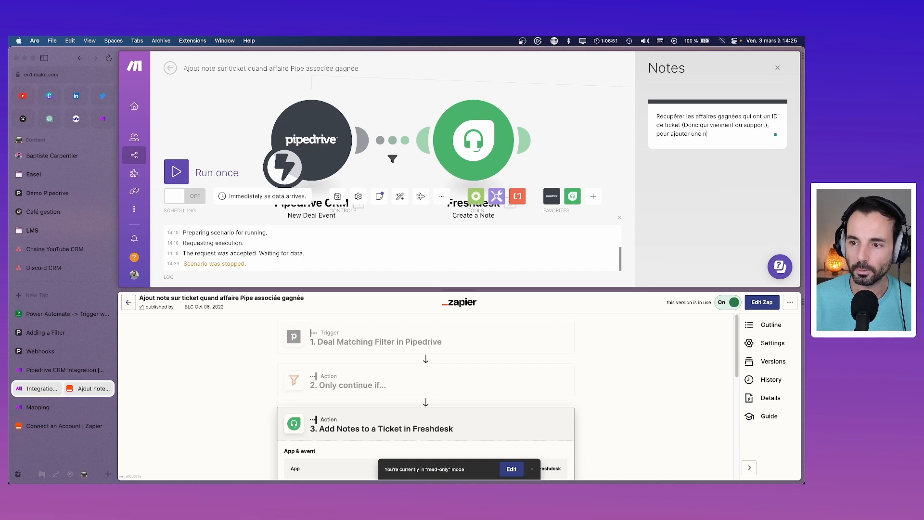
{"action": "type", "text": "ote avec le dé"}
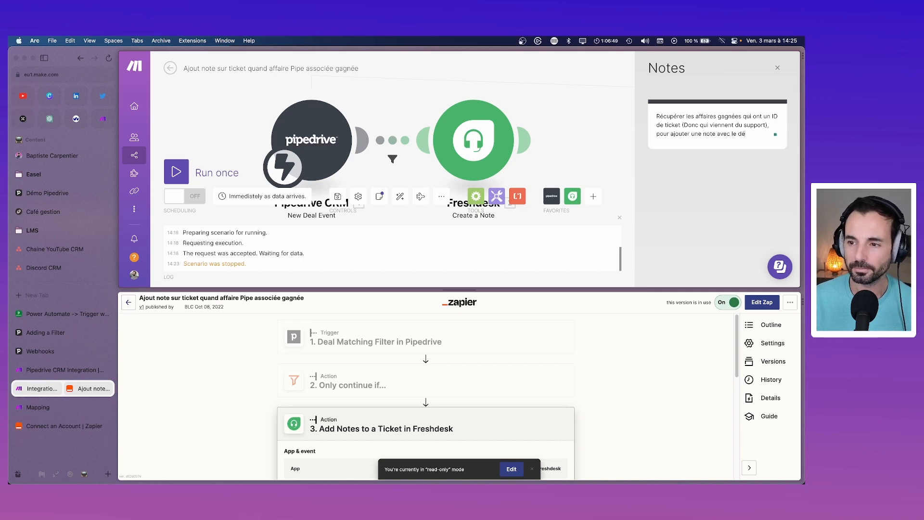
{"action": "type", "text": "tail d "}
{"action": "type", "text": " l'affaire sur"}
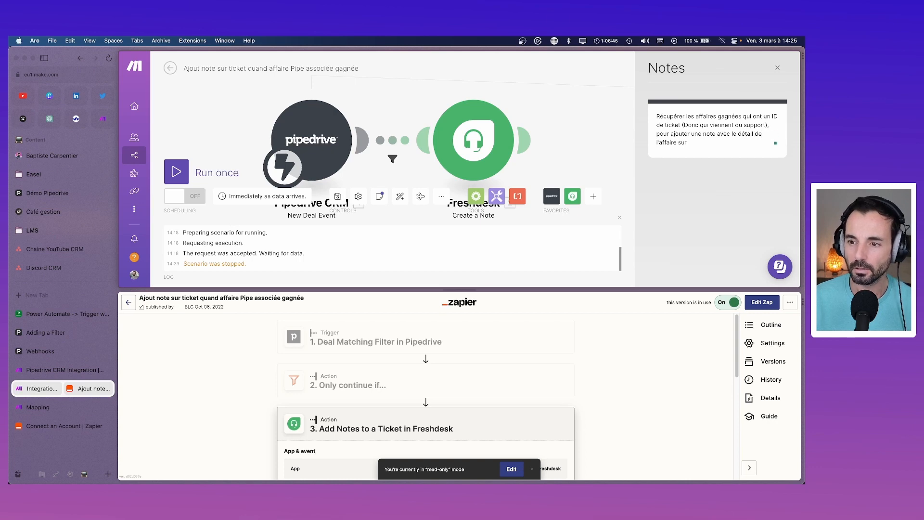
{"action": "type", "text": " Fresjh"}
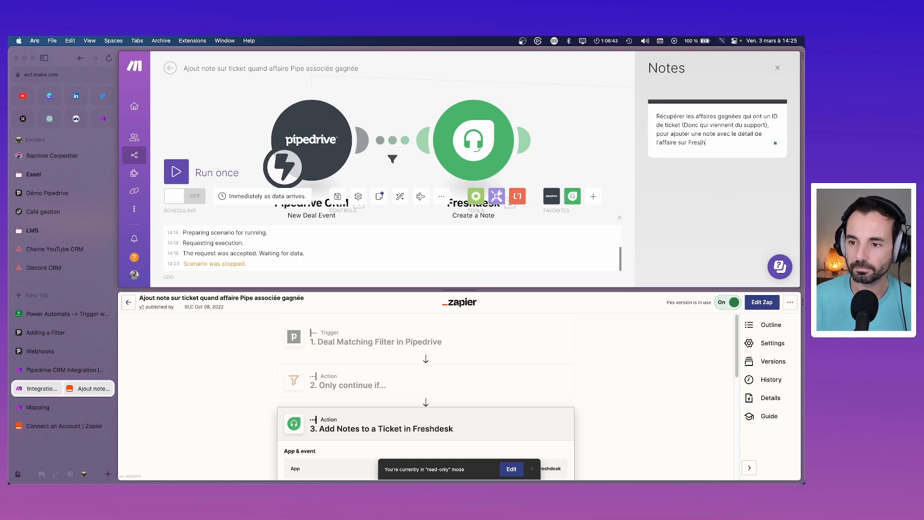
{"action": "key", "text": "BackSpace"}
{"action": "key", "text": "BackSpace"}
{"action": "type", "text": "h"}
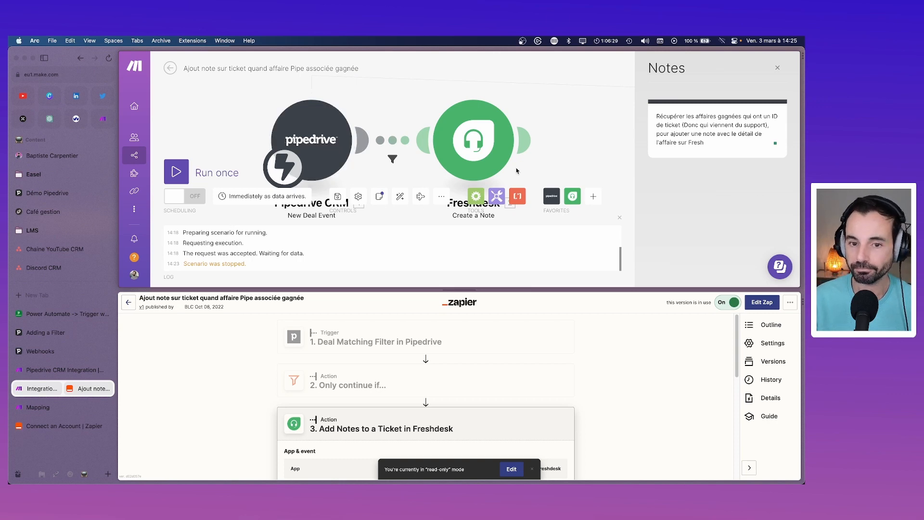
{"action": "right_click", "coordinate": [317, 159]}
{"action": "left_click", "coordinate": [426, 148]}
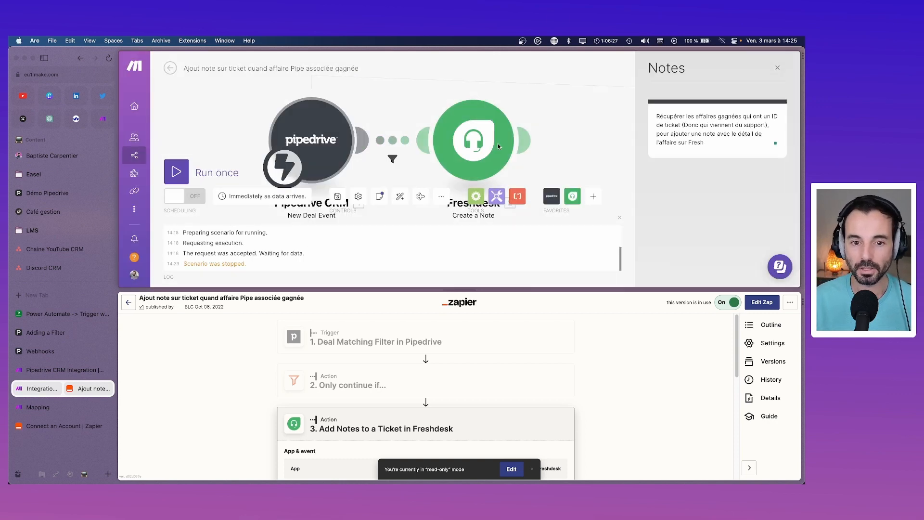
{"action": "left_click", "coordinate": [318, 138]}
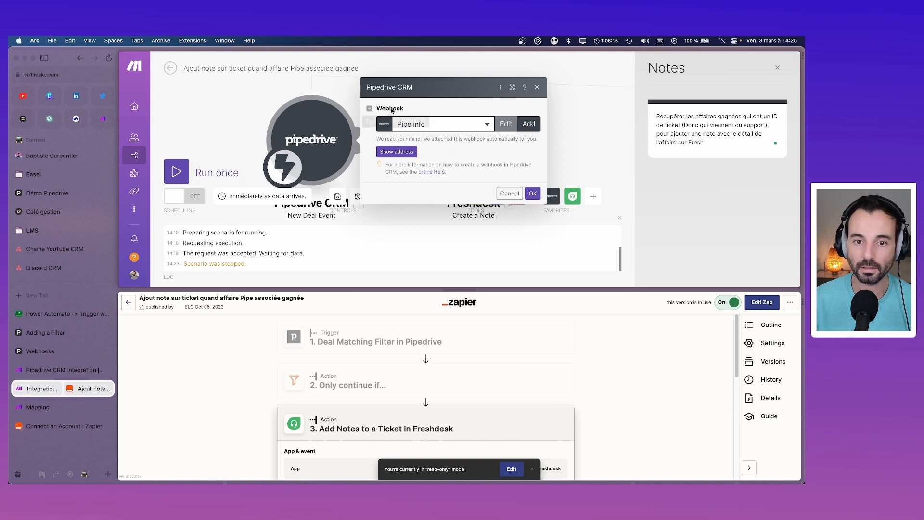
{"action": "left_click", "coordinate": [369, 108]}
{"action": "left_click", "coordinate": [370, 140]}
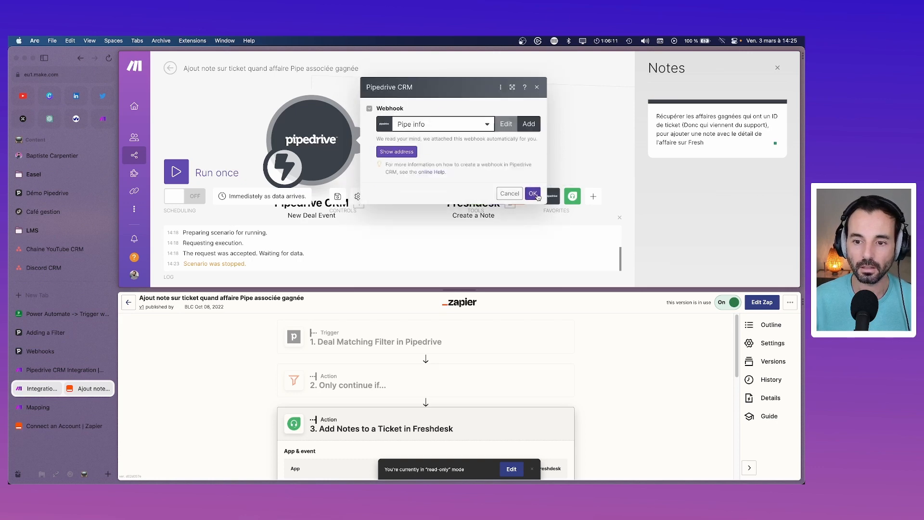
{"action": "left_click", "coordinate": [556, 203]}
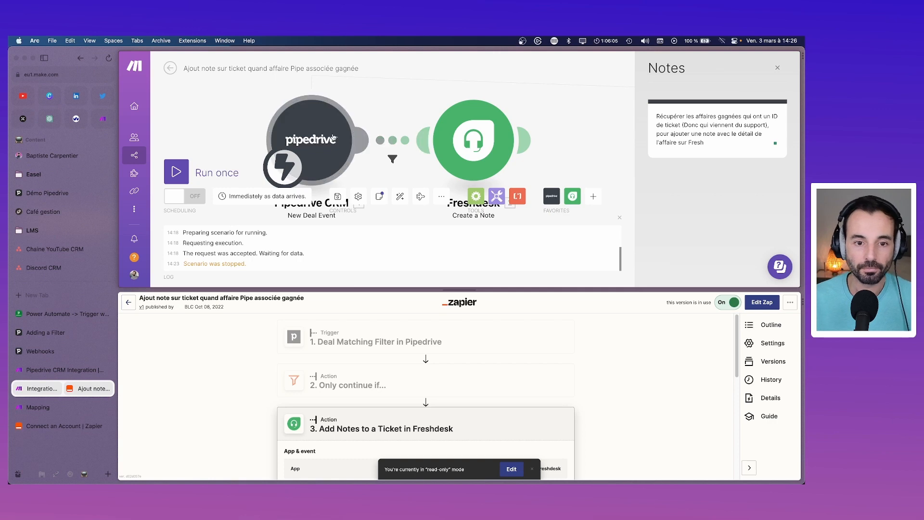
Step: Enlarge the editor, add an empty module and browse Pipedrive CRM modules, then cancel the search
{"action": "right_click", "coordinate": [209, 128]}
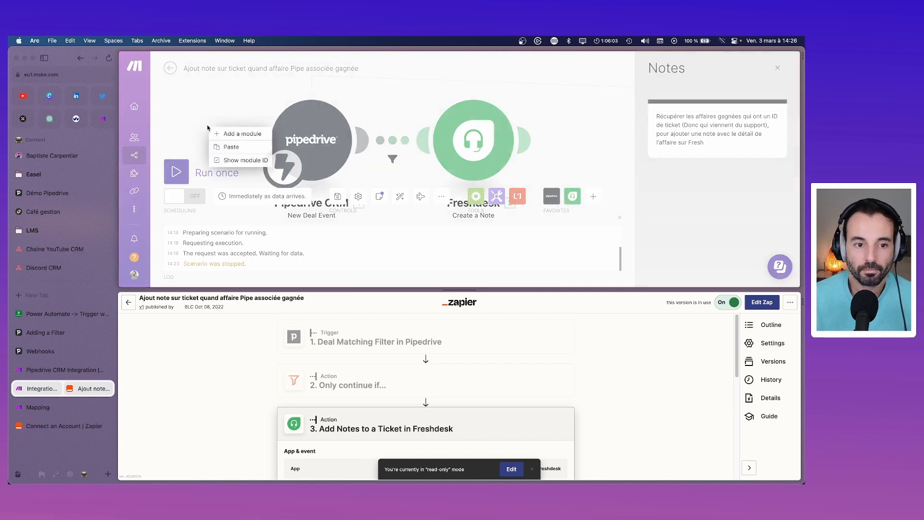
{"action": "left_click_drag", "start_coordinate": [473, 291], "coordinate": [473, 347]}
{"action": "left_click", "coordinate": [233, 135]}
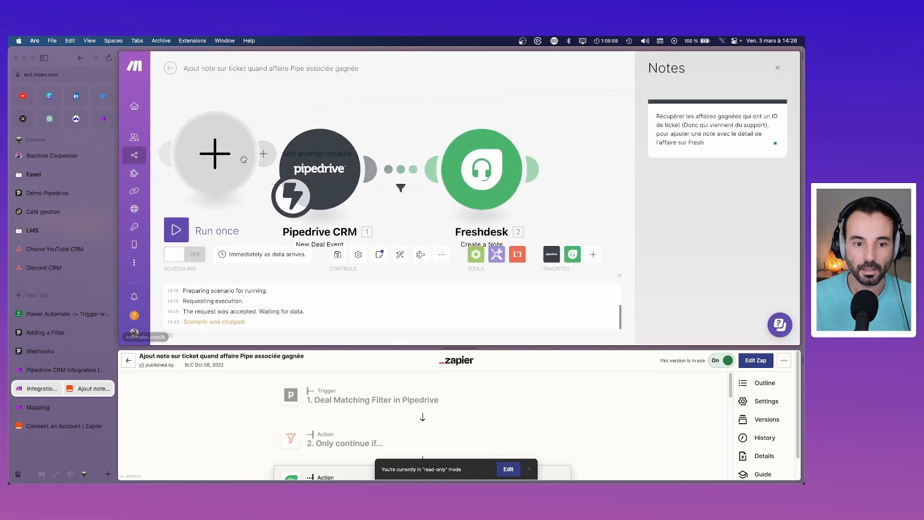
{"action": "left_click", "coordinate": [246, 159]}
{"action": "left_click", "coordinate": [491, 126]}
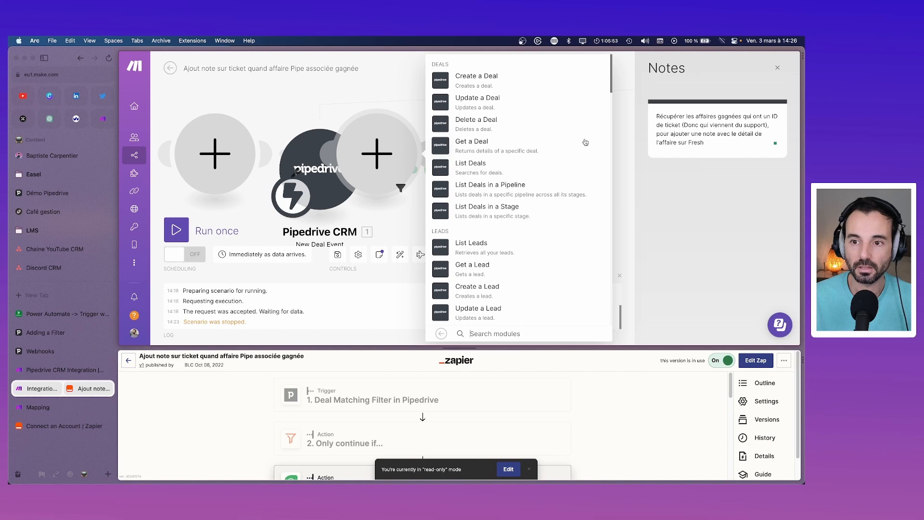
{"action": "type", "text": "t"}
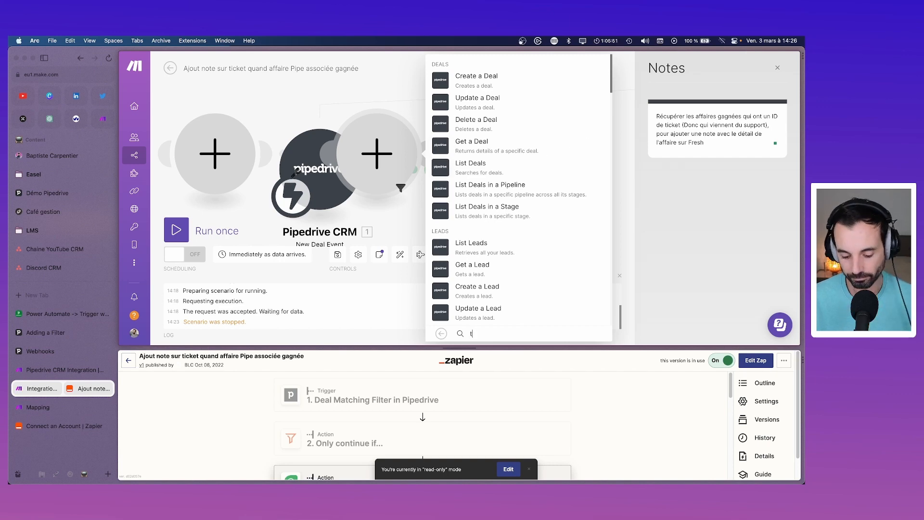
{"action": "type", "text": "ri"}
{"action": "key", "text": "BackSpace"}
{"action": "key", "text": "BackSpace"}
{"action": "key", "text": "BackSpace"}
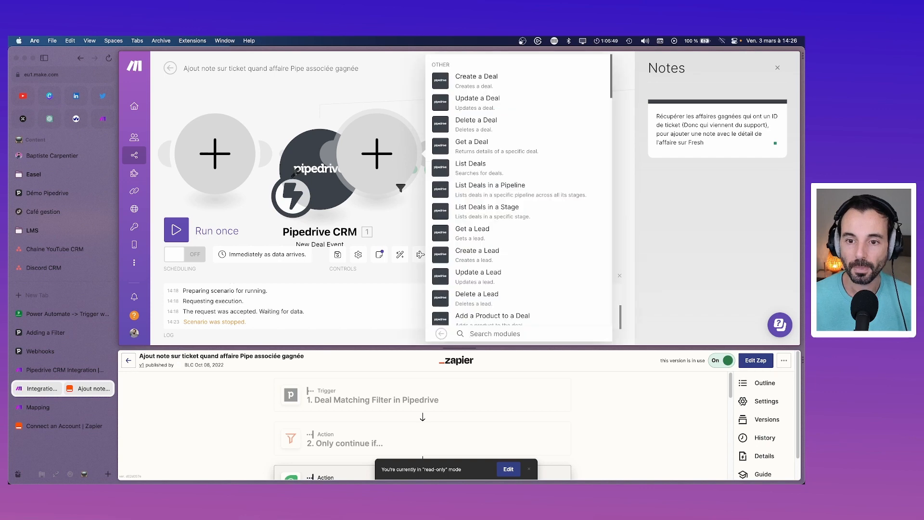
{"action": "key", "text": "Escape"}
Step: Put the Pipedrive CRM Watch Deals module in the empty trigger slot and check its connection
{"action": "left_click", "coordinate": [239, 153]}
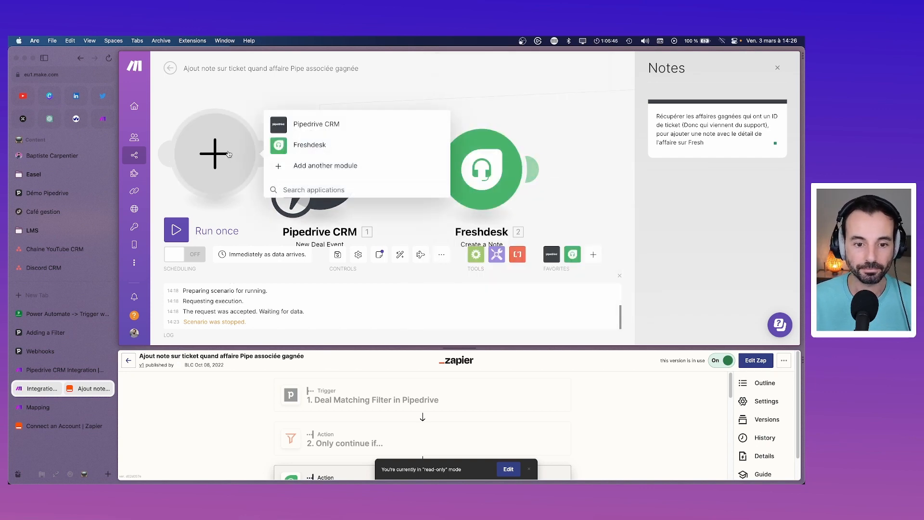
{"action": "left_click", "coordinate": [313, 124]}
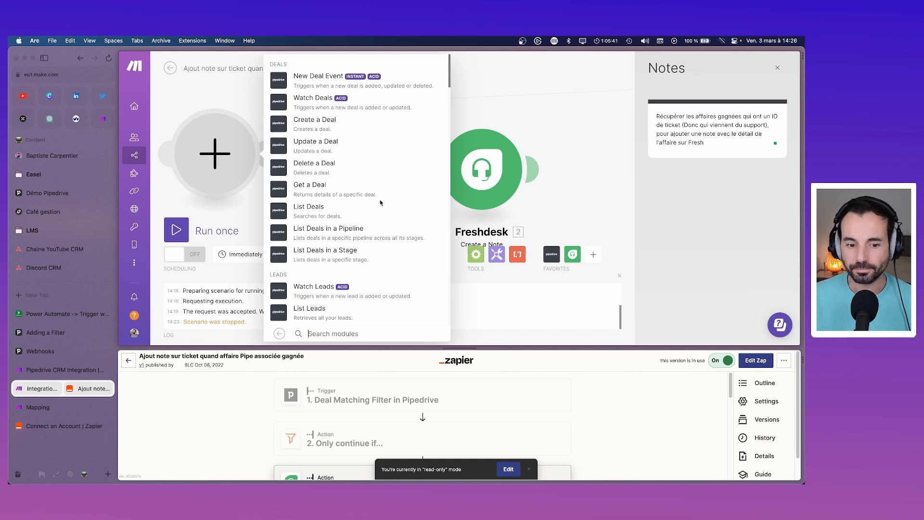
{"action": "type", "text": "trigger"}
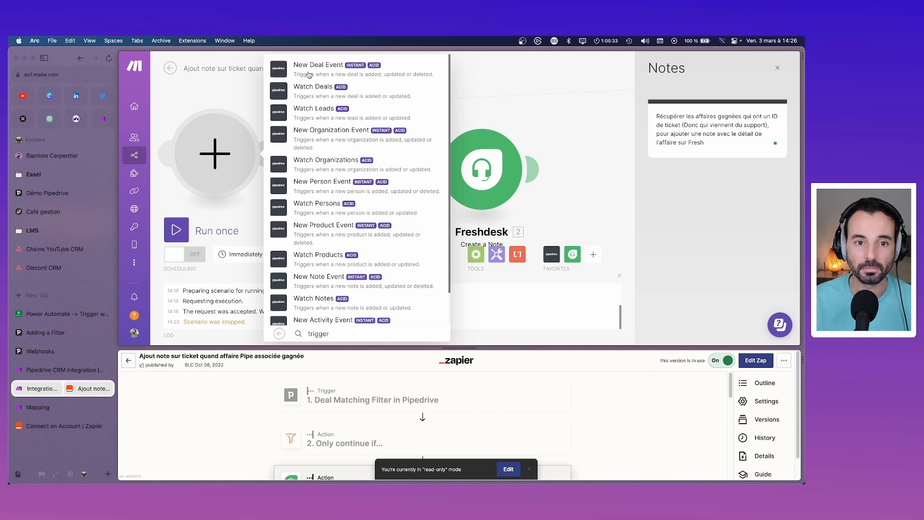
{"action": "left_click", "coordinate": [305, 92]}
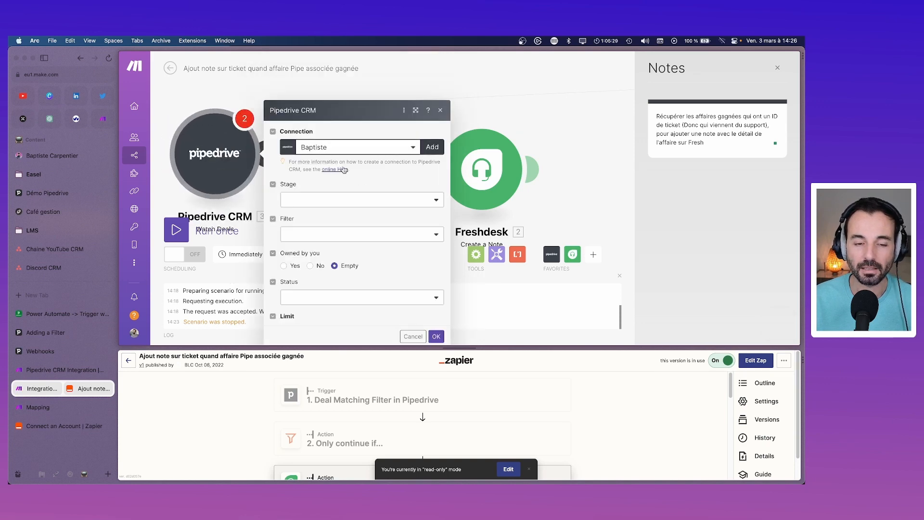
{"action": "scroll", "coordinate": [344, 169], "scroll_direction": "down", "scroll_amount": 2}
{"action": "scroll", "coordinate": [350, 162], "scroll_direction": "up", "scroll_amount": 2}
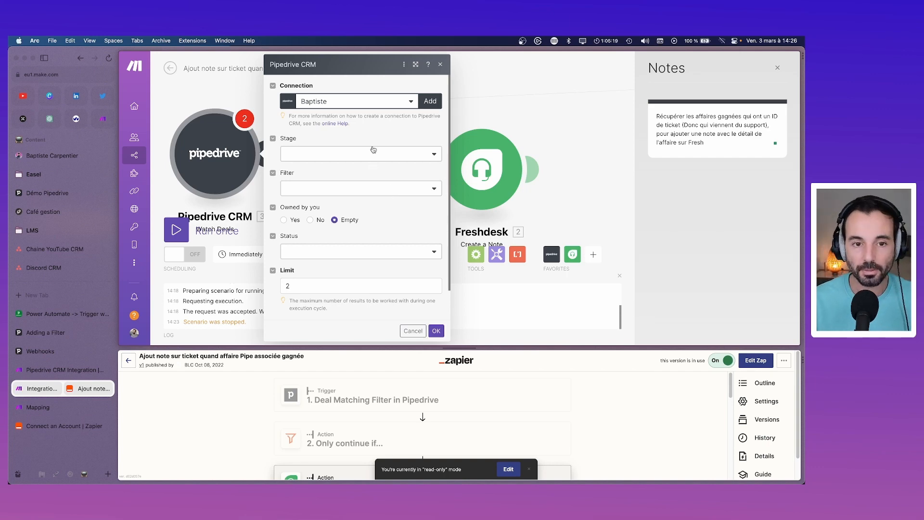
{"action": "left_click", "coordinate": [412, 101]}
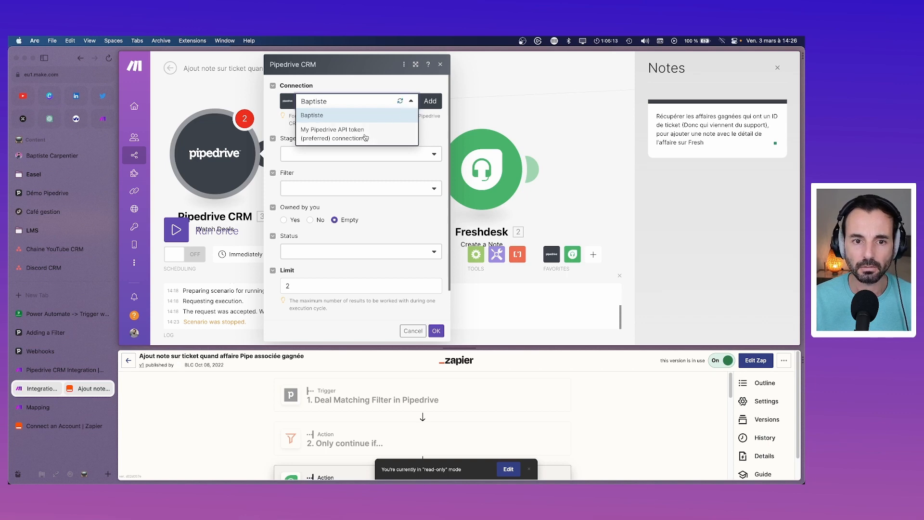
{"action": "left_click", "coordinate": [440, 66]}
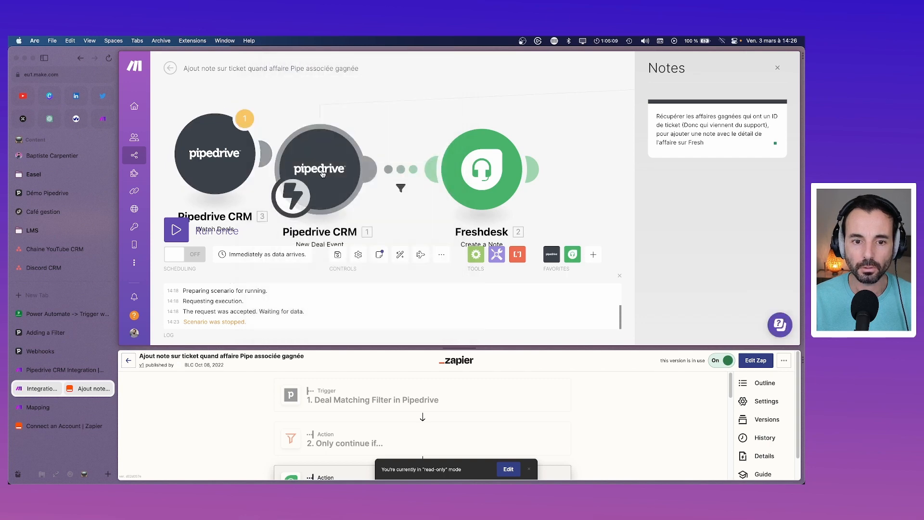
Step: Delete the New Deal Event module and move Watch Deals to the upper left
{"action": "right_click", "coordinate": [326, 174]}
{"action": "left_click", "coordinate": [341, 247]}
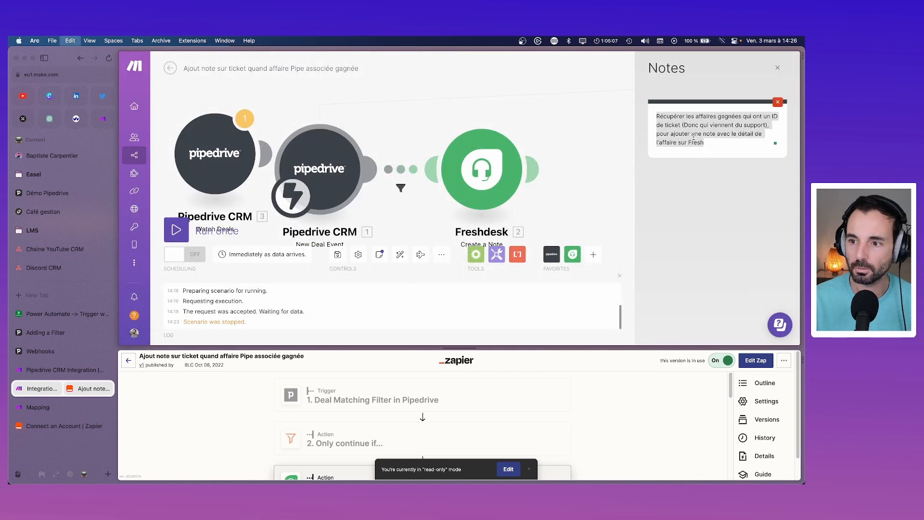
{"action": "right_click", "coordinate": [294, 172]}
{"action": "left_click", "coordinate": [337, 258]}
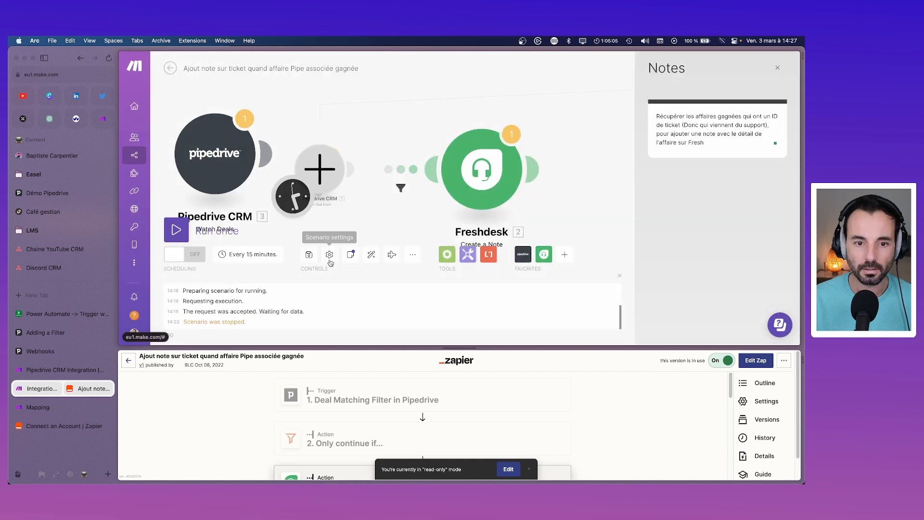
{"action": "left_click_drag", "start_coordinate": [344, 176], "coordinate": [191, 121]}
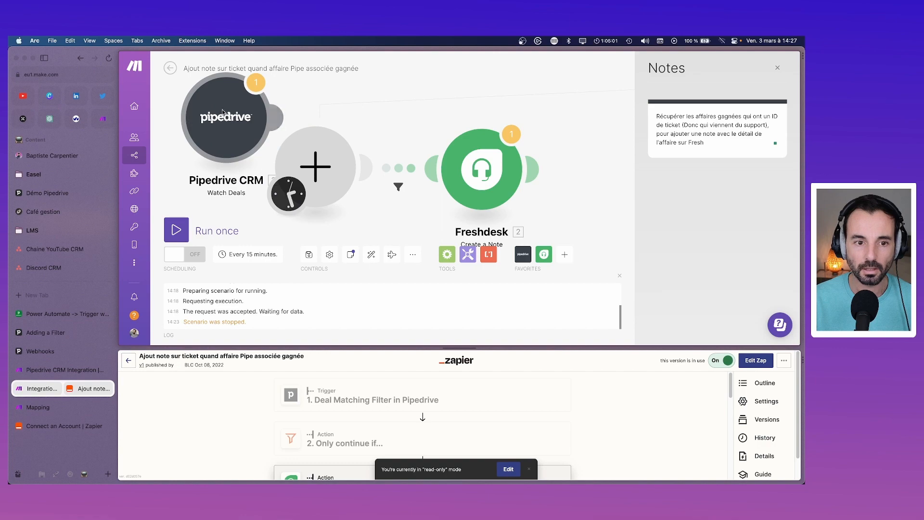
Step: Re-add Watch Deals as the trigger using the 'Offres gagnées dans la journée (Make)' filter
{"action": "right_click", "coordinate": [222, 110]}
{"action": "left_click", "coordinate": [251, 212]}
{"action": "left_click", "coordinate": [363, 169]}
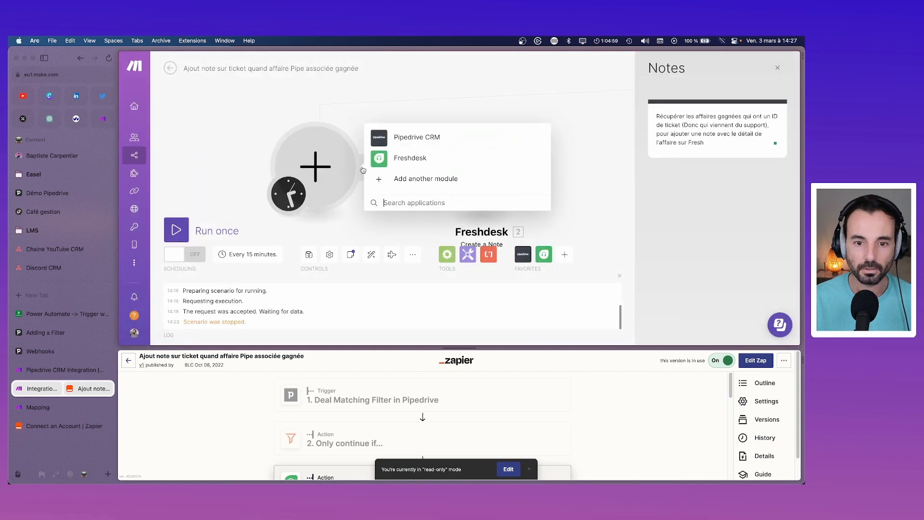
{"action": "left_click", "coordinate": [411, 138]}
{"action": "left_click", "coordinate": [405, 104]}
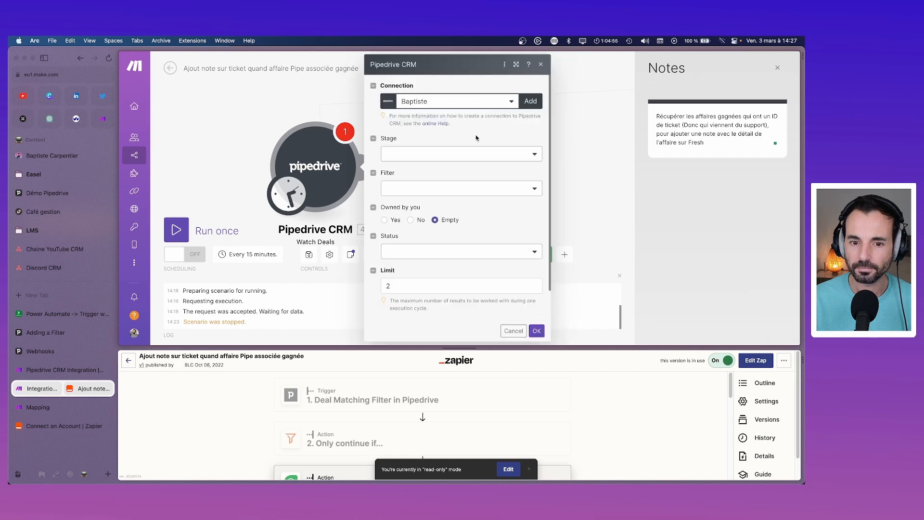
{"action": "left_click", "coordinate": [481, 187]}
{"action": "type", "text": "gag"}
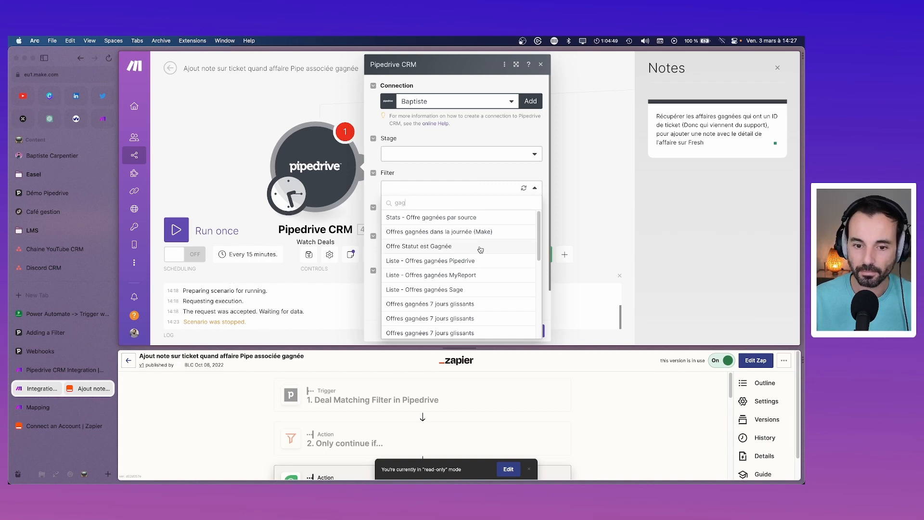
{"action": "key", "text": "BackSpace"}
{"action": "key", "text": "BackSpace"}
{"action": "key", "text": "BackSpace"}
{"action": "type", "text": "journ"}
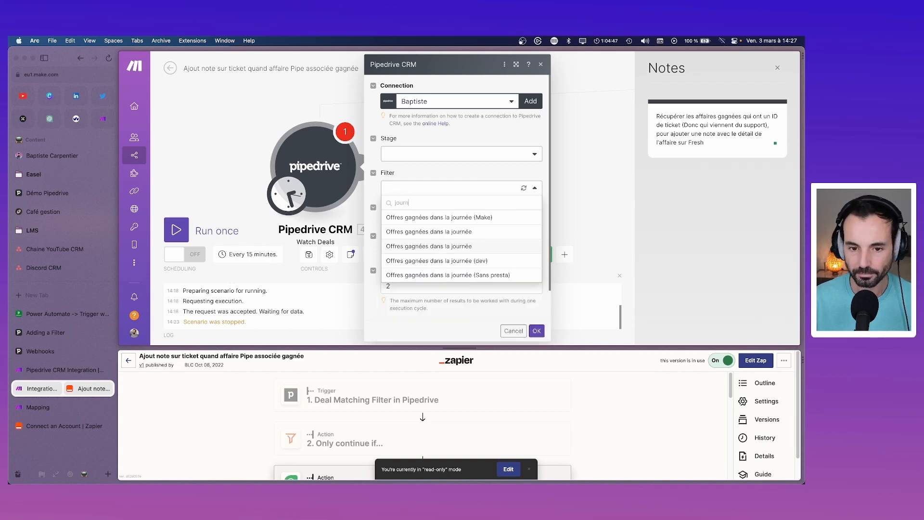
{"action": "left_click", "coordinate": [472, 221]}
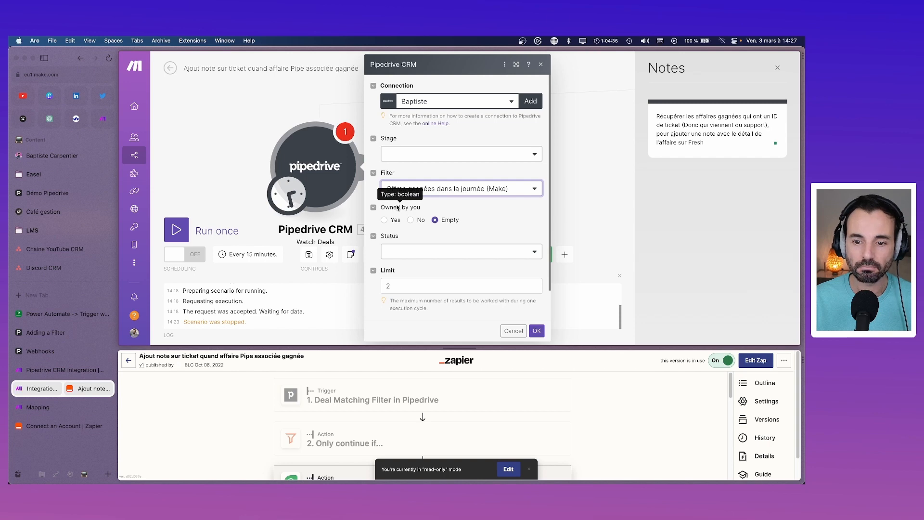
Step: Set status to won, limit to 10, trigger on updated deals, and save the Watch Deals settings
{"action": "left_click", "coordinate": [535, 250]}
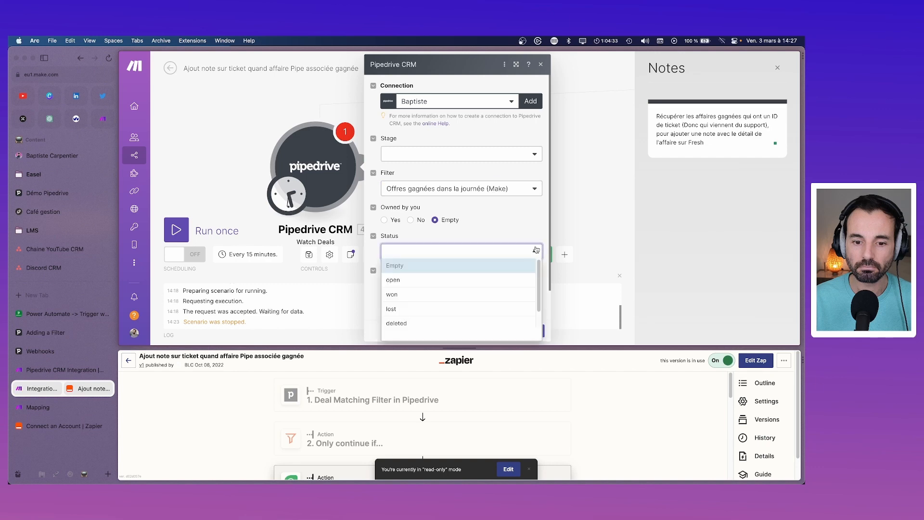
{"action": "left_click", "coordinate": [404, 295]}
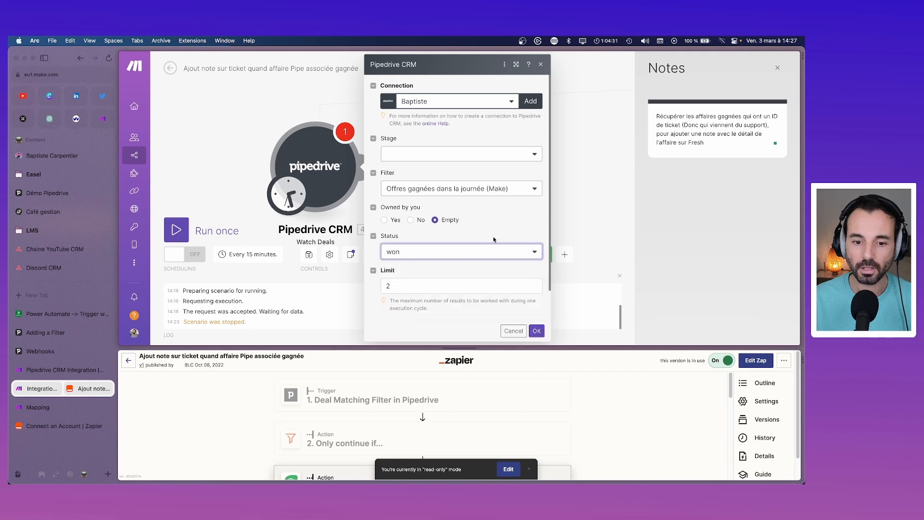
{"action": "left_click", "coordinate": [442, 282]}
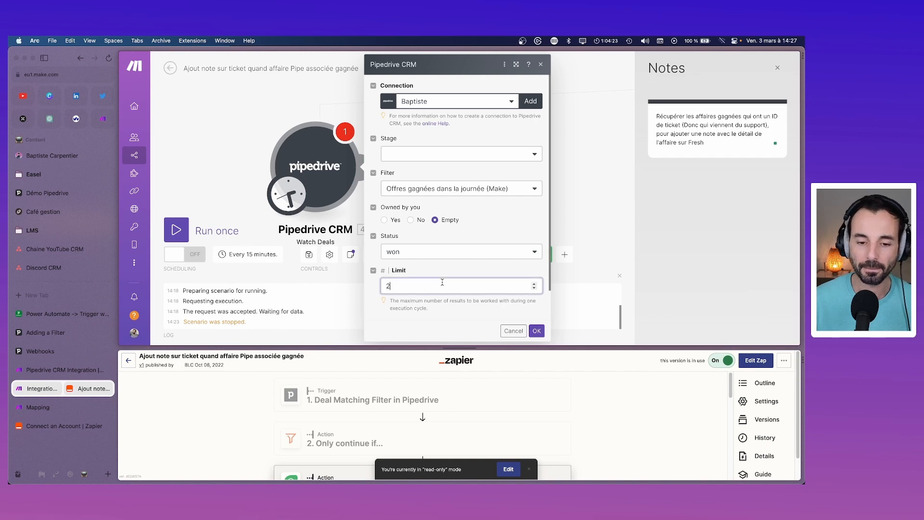
{"action": "key", "text": "BackSpace"}
{"action": "type", "text": "1"}
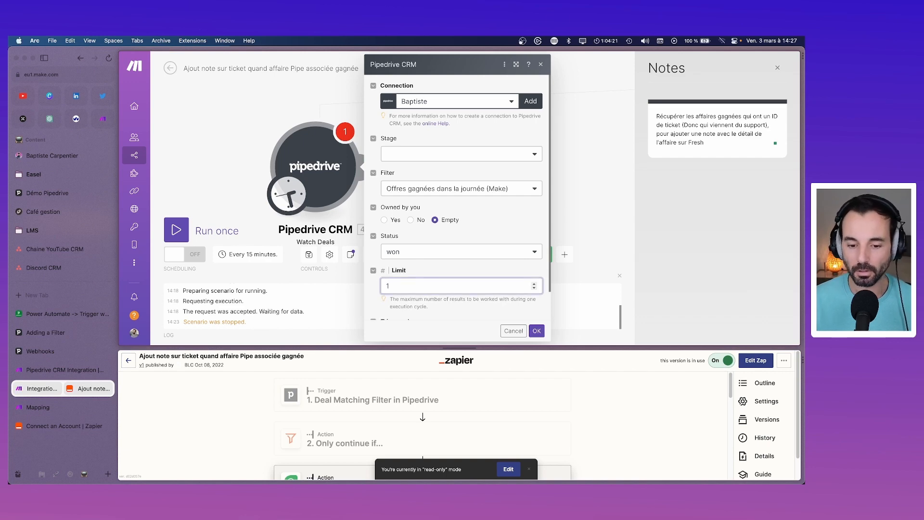
{"action": "type", "text": "0"}
{"action": "scroll", "coordinate": [440, 263], "scroll_direction": "down", "scroll_amount": 2}
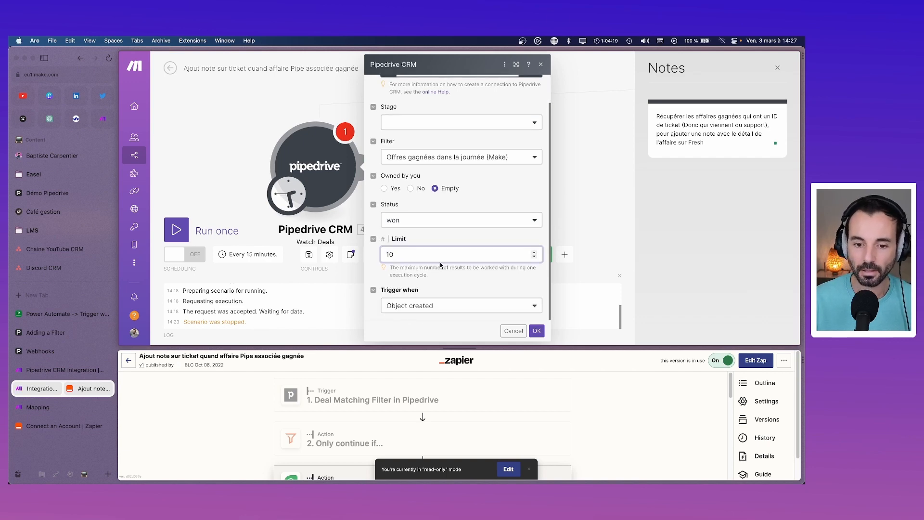
{"action": "left_click", "coordinate": [451, 306]}
{"action": "left_click", "coordinate": [455, 333]}
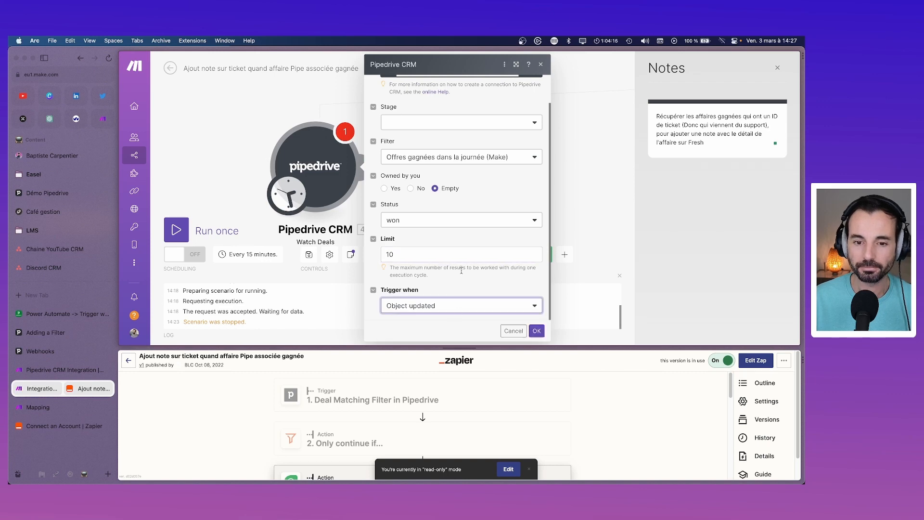
{"action": "scroll", "coordinate": [461, 270], "scroll_direction": "up", "scroll_amount": 2}
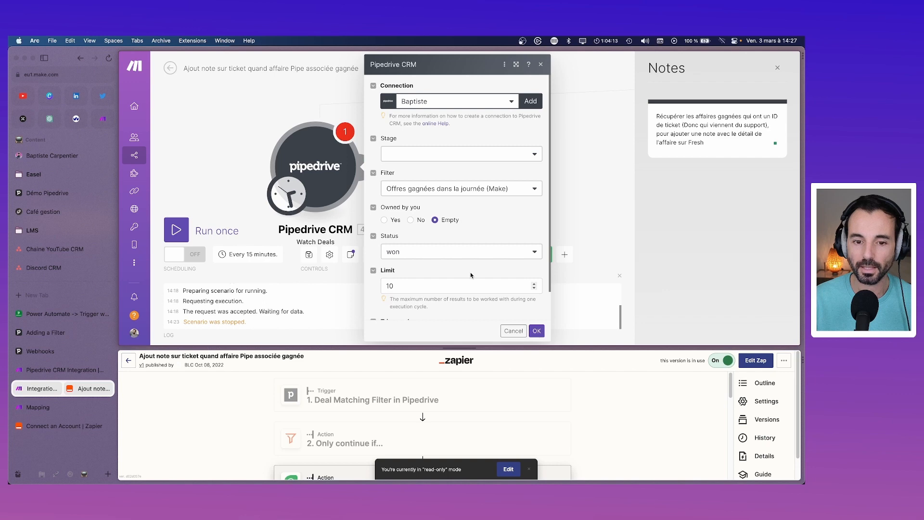
{"action": "scroll", "coordinate": [470, 273], "scroll_direction": "down", "scroll_amount": 2}
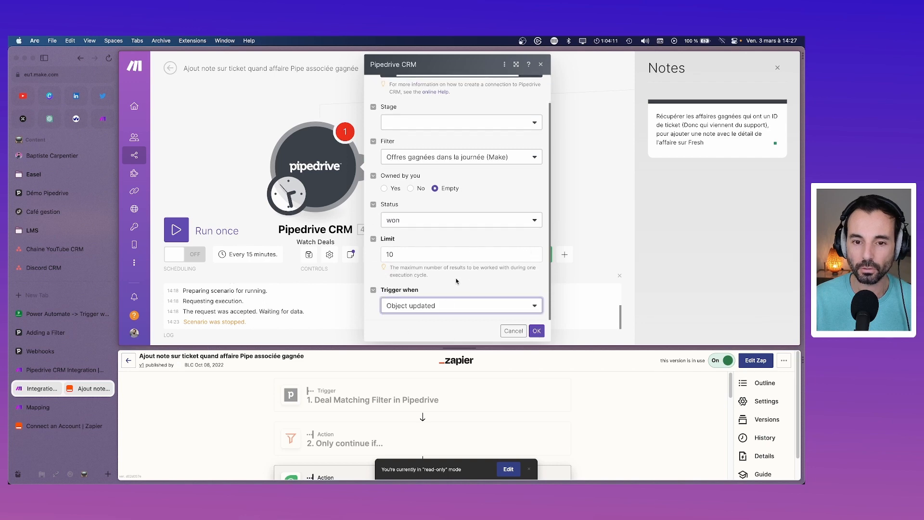
{"action": "scroll", "coordinate": [456, 281], "scroll_direction": "up", "scroll_amount": 2}
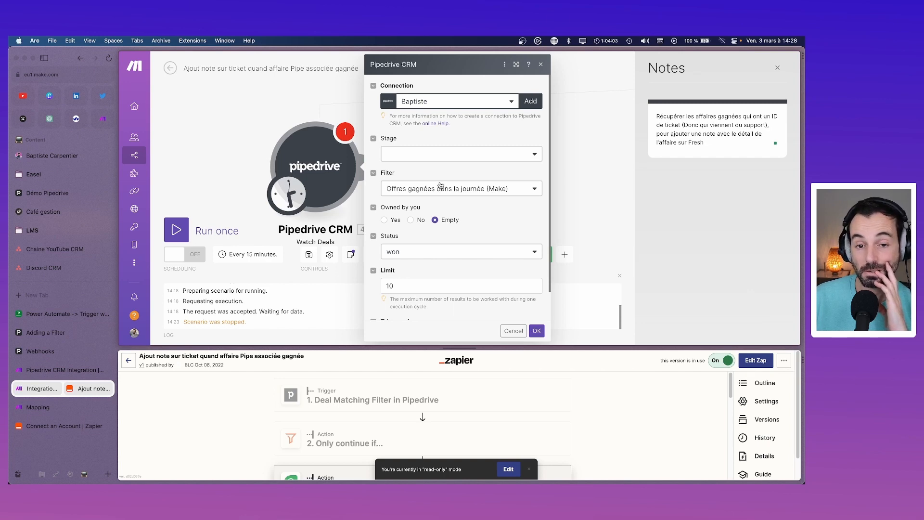
{"action": "left_click", "coordinate": [537, 331]}
Step: Make Watch Deals start from deals dated 02/03/2023, then run only this module
{"action": "right_click", "coordinate": [319, 166]}
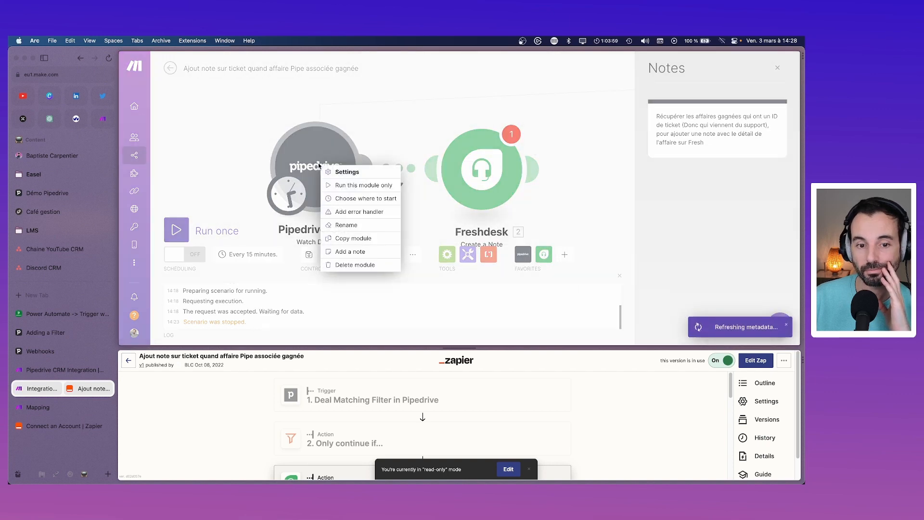
{"action": "left_click", "coordinate": [349, 202]}
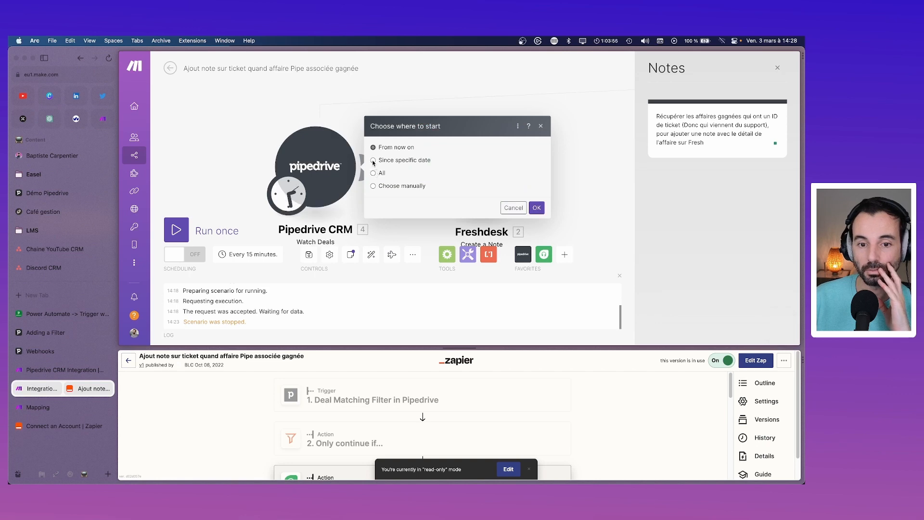
{"action": "left_click", "coordinate": [374, 161]}
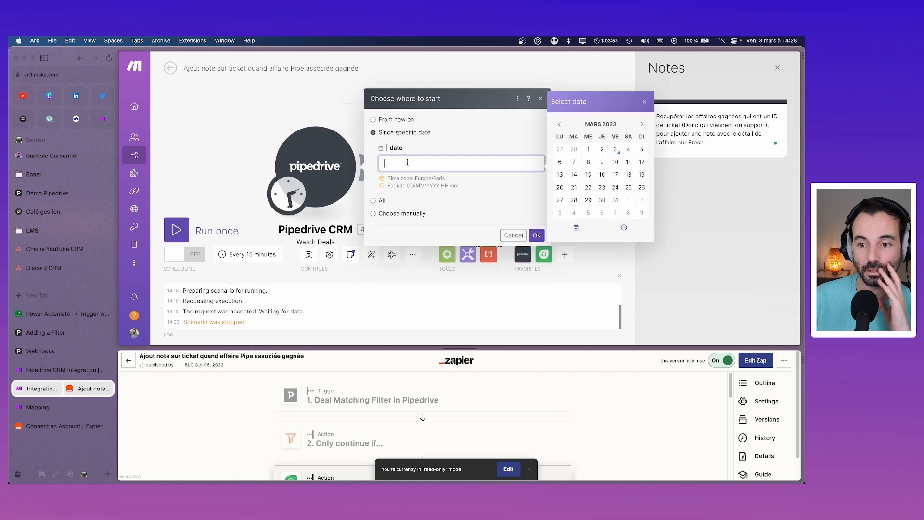
{"action": "left_click", "coordinate": [602, 149]}
{"action": "left_click", "coordinate": [537, 235]}
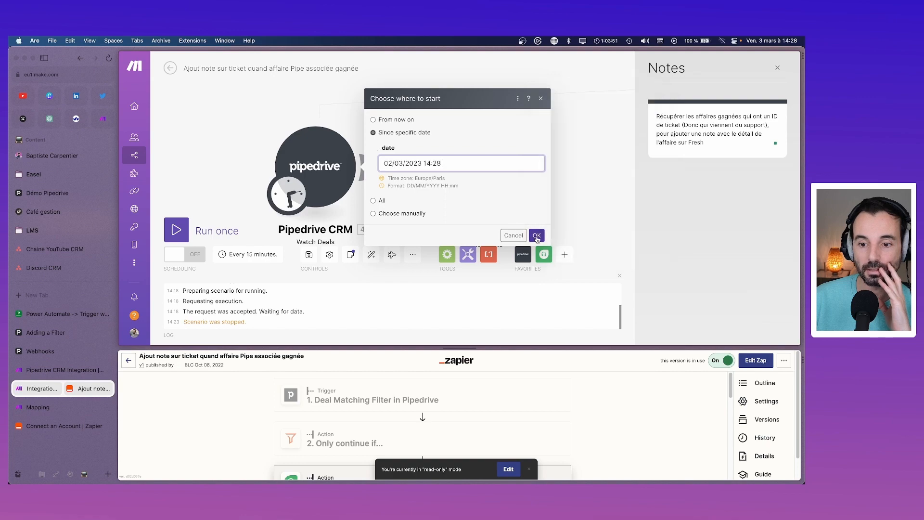
{"action": "right_click", "coordinate": [321, 156]}
{"action": "left_click", "coordinate": [346, 172]}
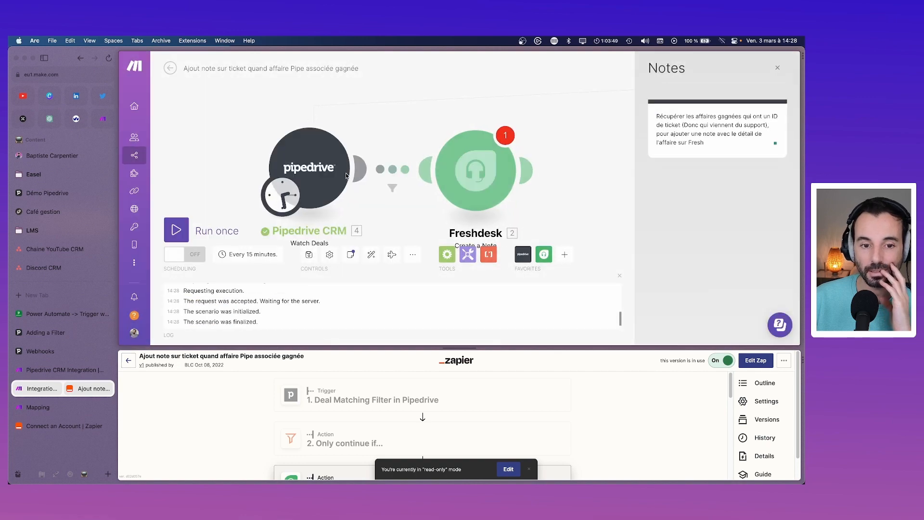
Step: Review the two deal bundles in the Pipedrive trigger's output, then collapse Bundle 2 and Bundle 1
{"action": "left_click", "coordinate": [362, 117]}
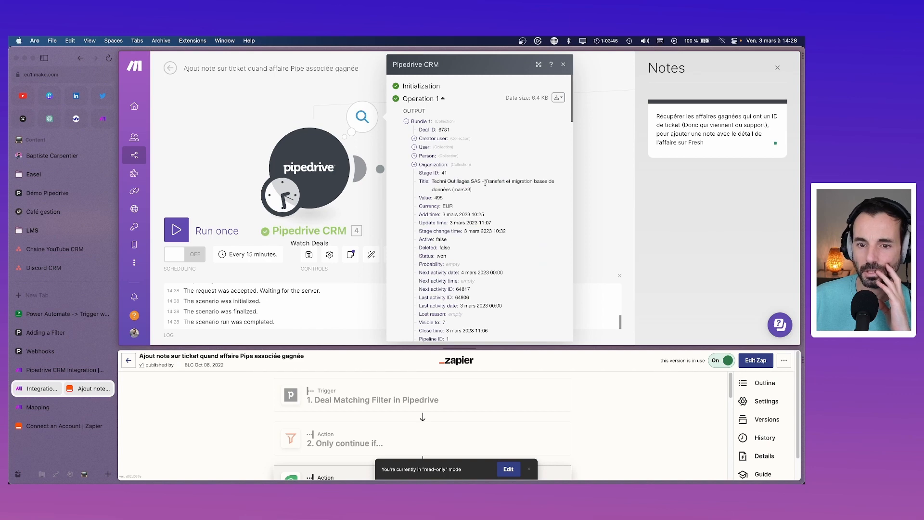
{"action": "scroll", "coordinate": [486, 183], "scroll_direction": "down", "scroll_amount": 3}
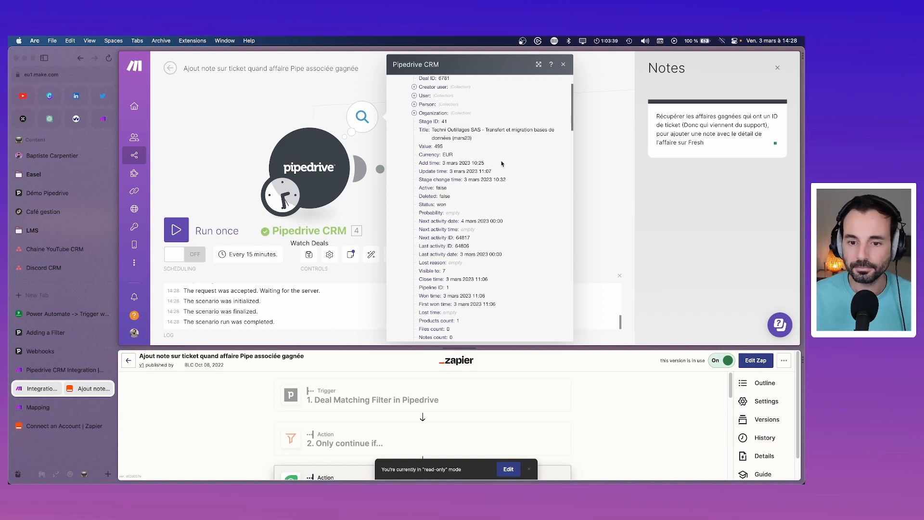
{"action": "scroll", "coordinate": [503, 173], "scroll_direction": "down", "scroll_amount": 5}
{"action": "scroll", "coordinate": [506, 185], "scroll_direction": "down", "scroll_amount": 10}
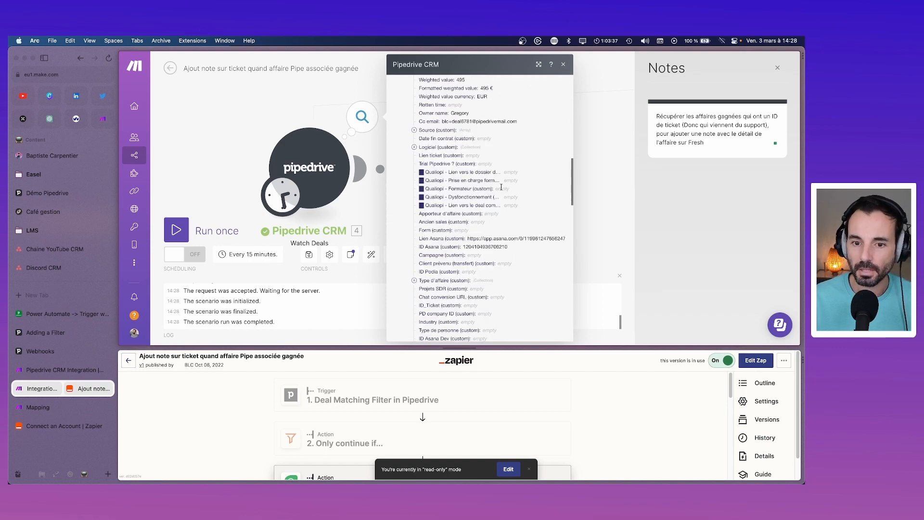
{"action": "scroll", "coordinate": [498, 188], "scroll_direction": "down", "scroll_amount": 10}
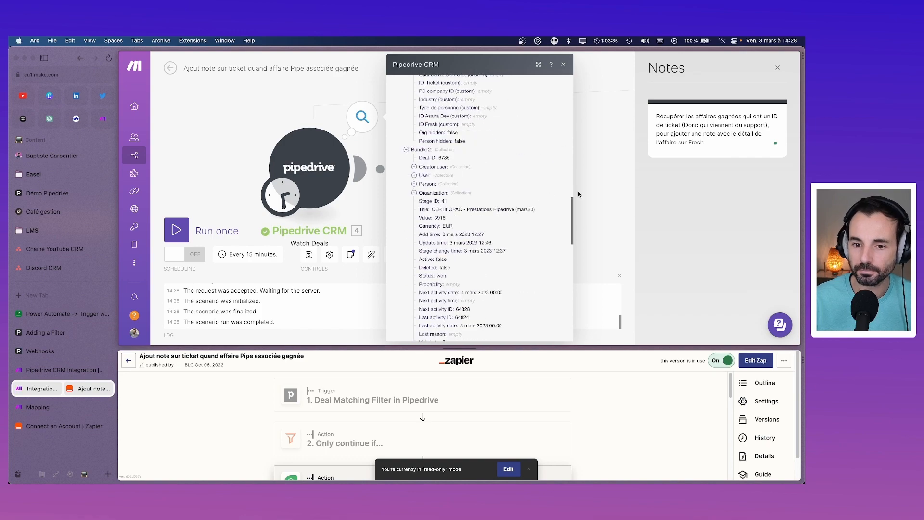
{"action": "scroll", "coordinate": [435, 196], "scroll_direction": "up", "scroll_amount": 1}
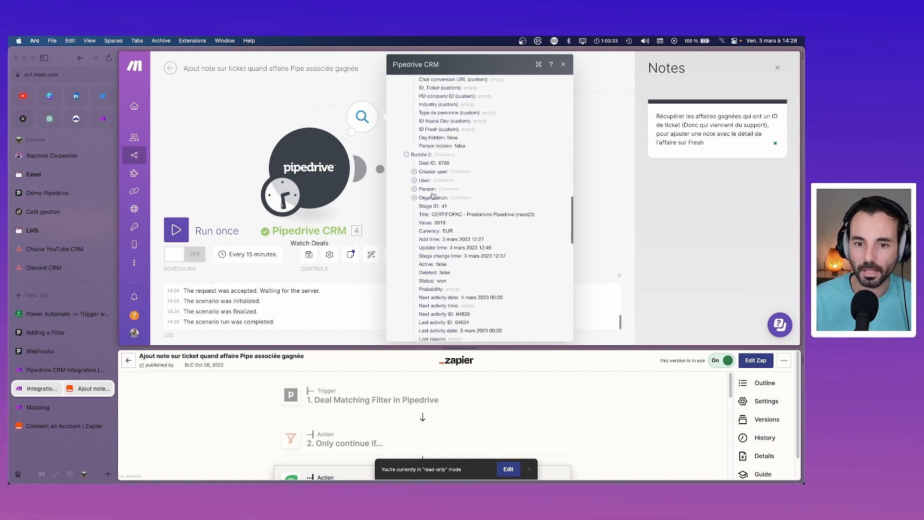
{"action": "left_click", "coordinate": [409, 155]}
{"action": "scroll", "coordinate": [414, 254], "scroll_direction": "up", "scroll_amount": 3}
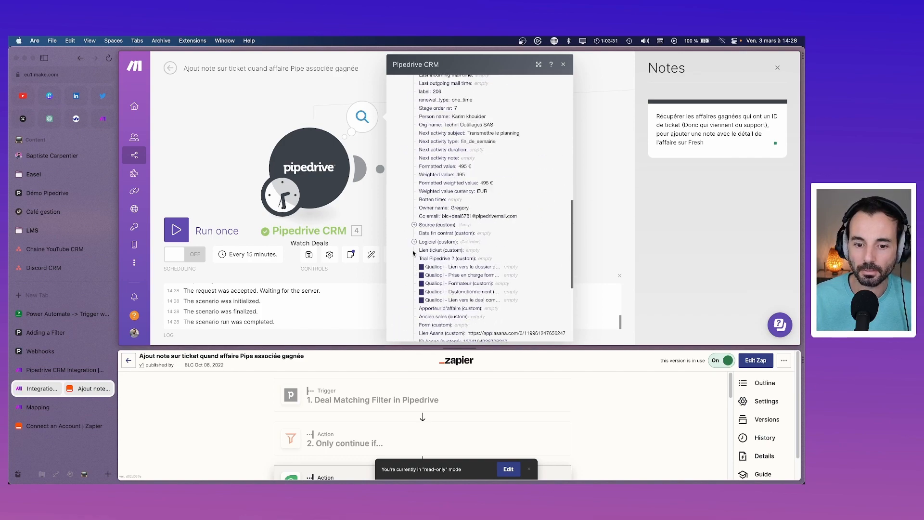
{"action": "scroll", "coordinate": [408, 223], "scroll_direction": "up", "scroll_amount": 10}
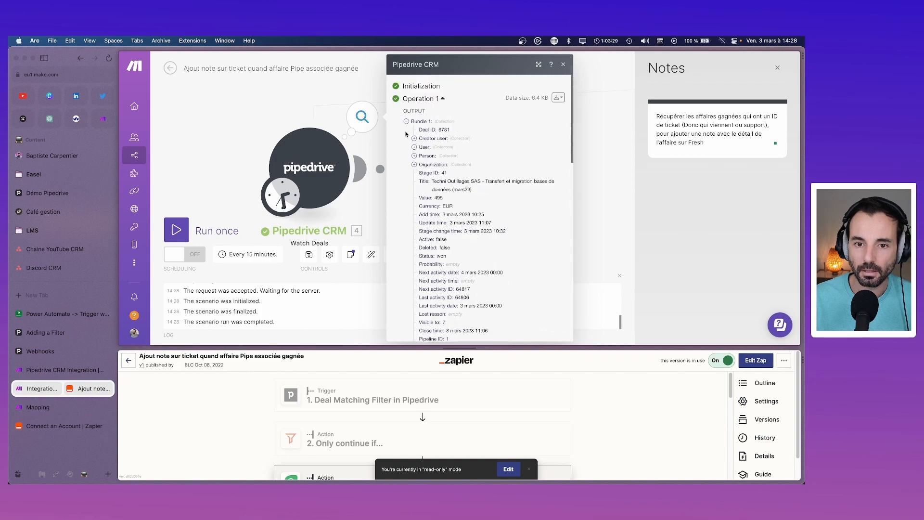
{"action": "left_click", "coordinate": [406, 123]}
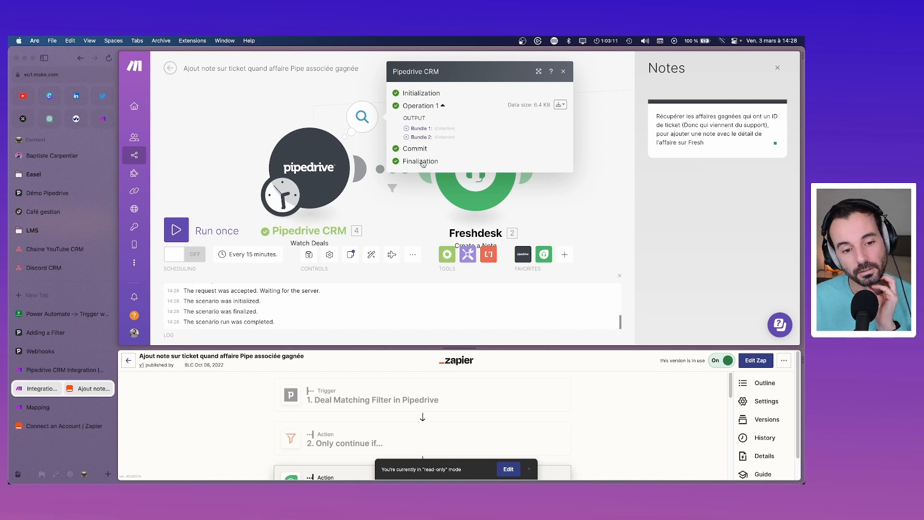
Step: Confirm the schedule stays at regular intervals of 15 minutes and close it unchanged
{"action": "left_click", "coordinate": [259, 262]}
{"action": "left_click", "coordinate": [430, 147]}
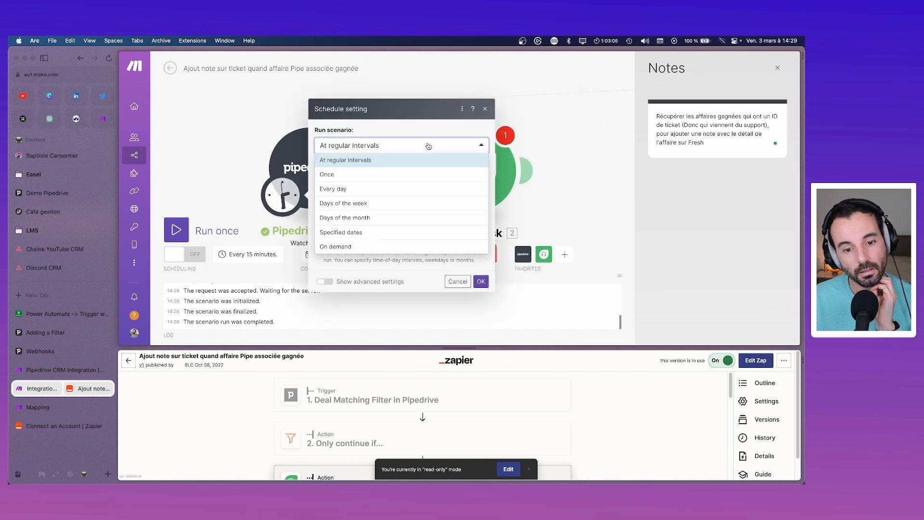
{"action": "left_click", "coordinate": [428, 146]}
{"action": "left_click", "coordinate": [428, 175]}
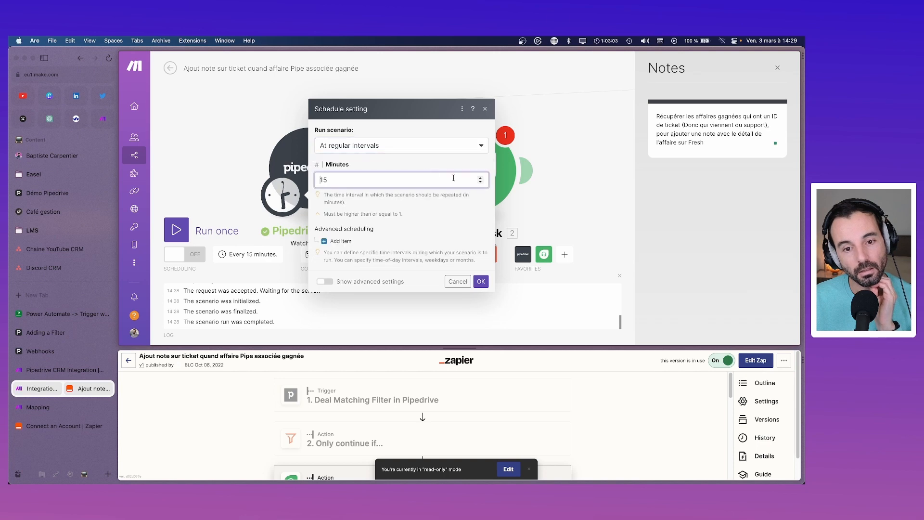
{"action": "left_click", "coordinate": [485, 109]}
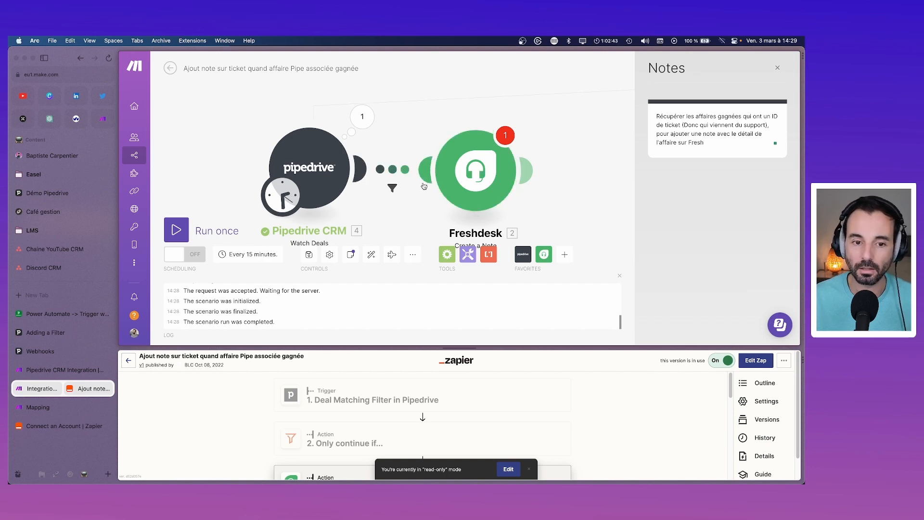
Step: Lower the Watch Deals limit from 10 to 1 and save the trigger settings
{"action": "left_click", "coordinate": [329, 180]}
{"action": "scroll", "coordinate": [377, 242], "scroll_direction": "down", "scroll_amount": 2}
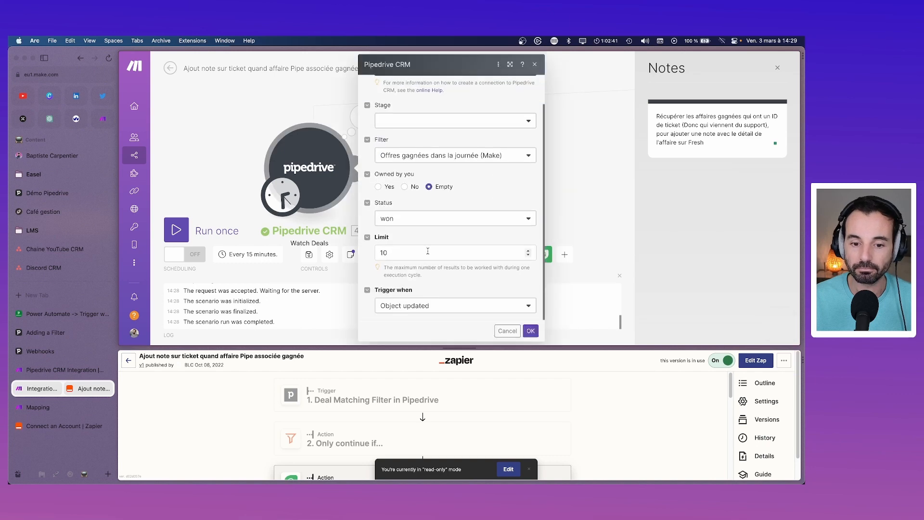
{"action": "left_click", "coordinate": [529, 256]}
{"action": "left_click", "coordinate": [529, 255]}
{"action": "left_click", "coordinate": [529, 255]}
{"action": "left_click", "coordinate": [529, 255]}
{"action": "left_click", "coordinate": [529, 256]}
{"action": "left_click", "coordinate": [529, 256]}
{"action": "left_click", "coordinate": [529, 256]}
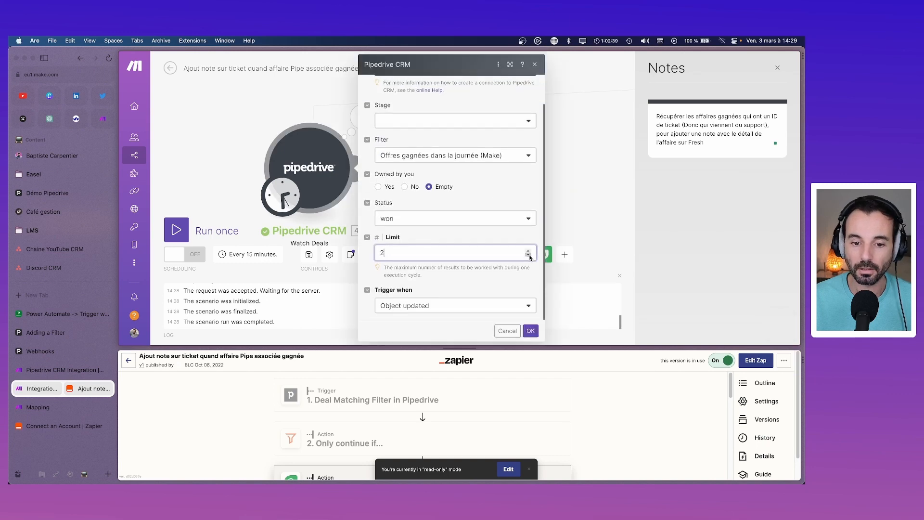
{"action": "left_click", "coordinate": [529, 256]}
{"action": "left_click", "coordinate": [529, 255]}
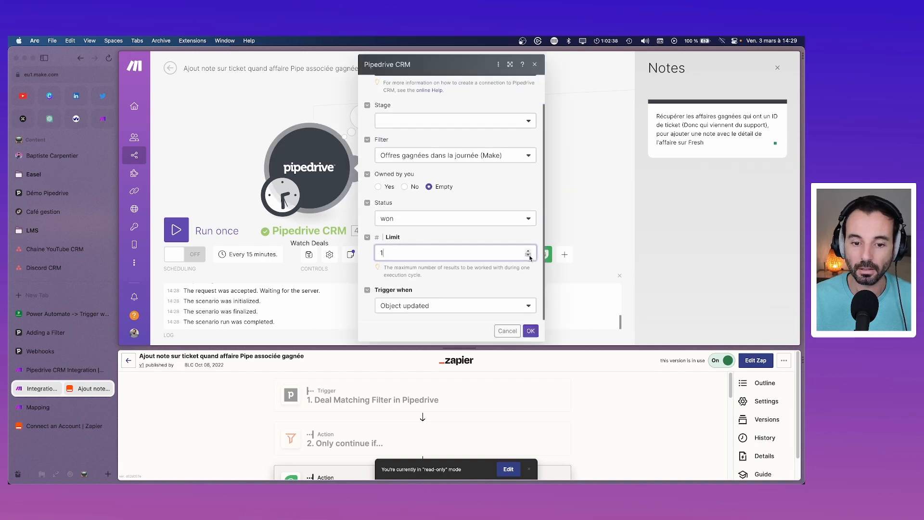
{"action": "left_click", "coordinate": [531, 330]}
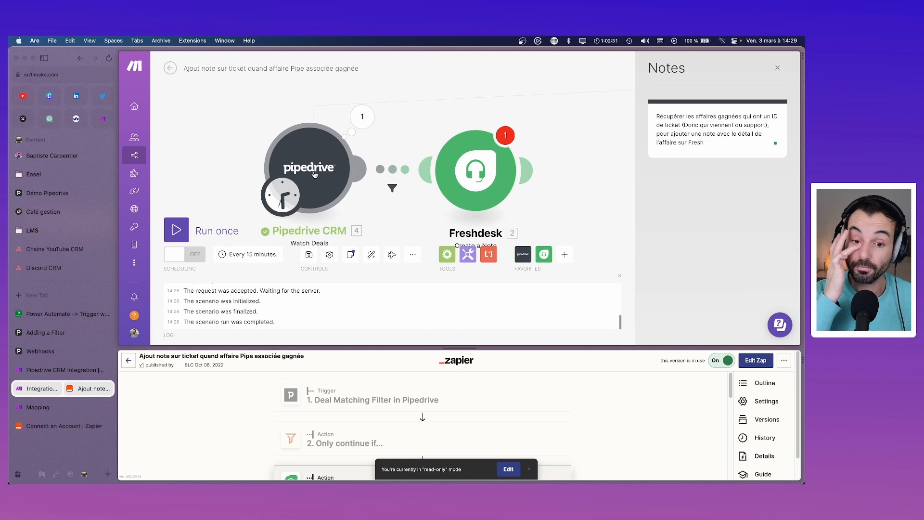
{"action": "left_click", "coordinate": [362, 117]}
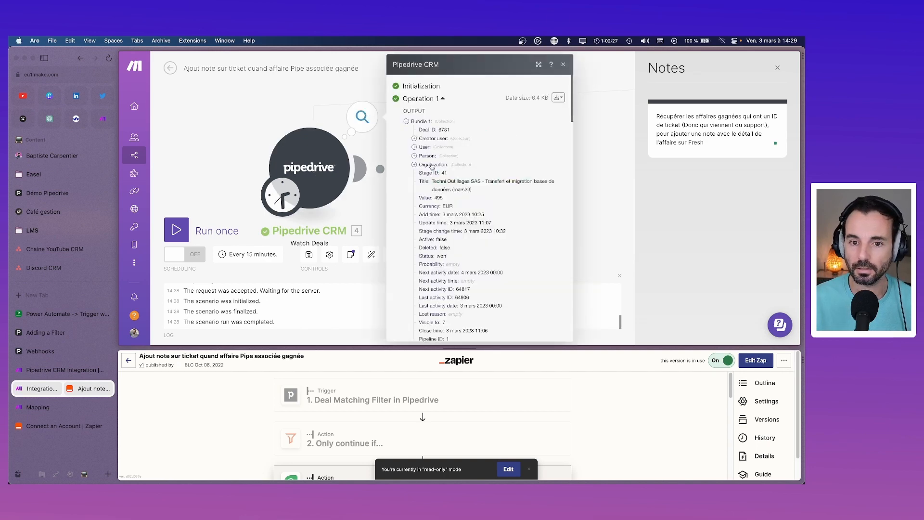
{"action": "scroll", "coordinate": [421, 188], "scroll_direction": "down", "scroll_amount": 5}
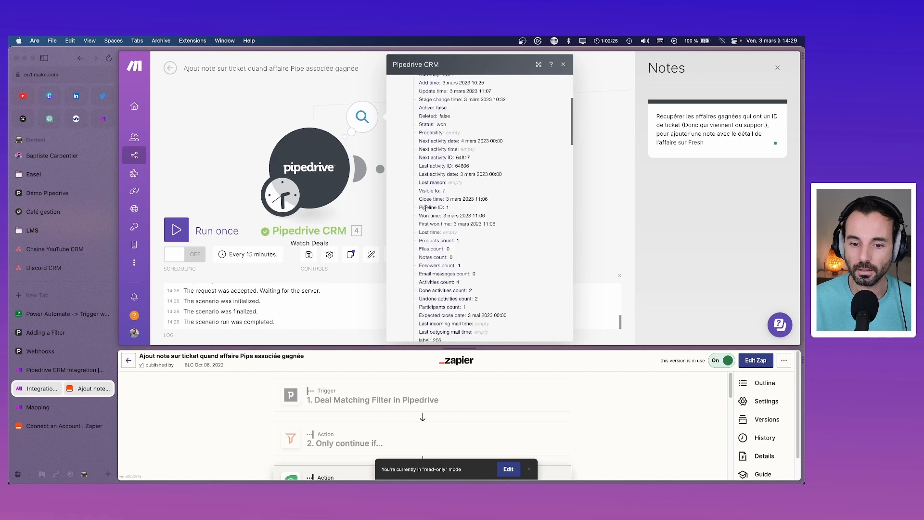
{"action": "scroll", "coordinate": [425, 208], "scroll_direction": "down", "scroll_amount": 8}
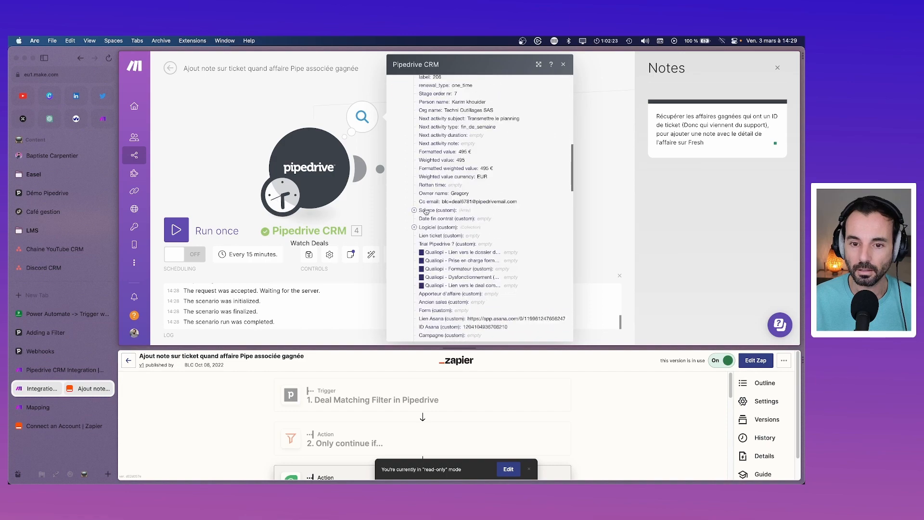
{"action": "scroll", "coordinate": [426, 211], "scroll_direction": "down", "scroll_amount": 1}
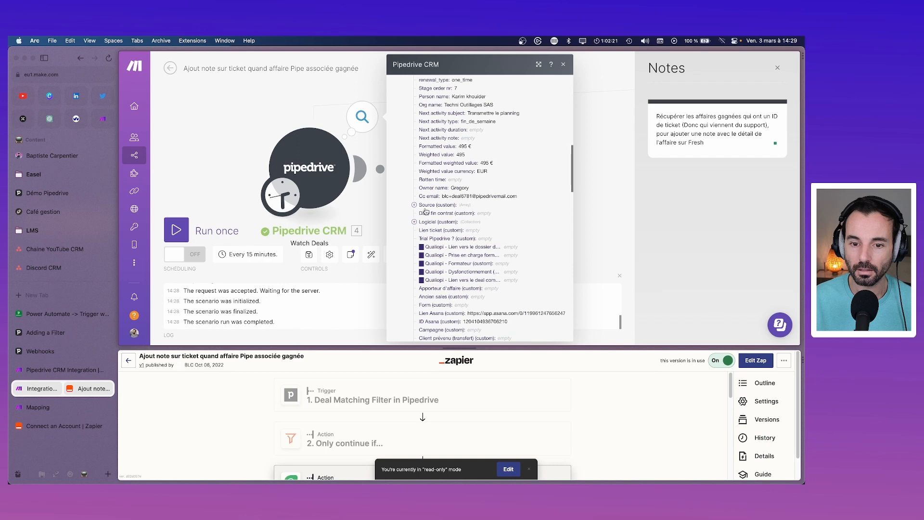
{"action": "scroll", "coordinate": [425, 210], "scroll_direction": "down", "scroll_amount": 5}
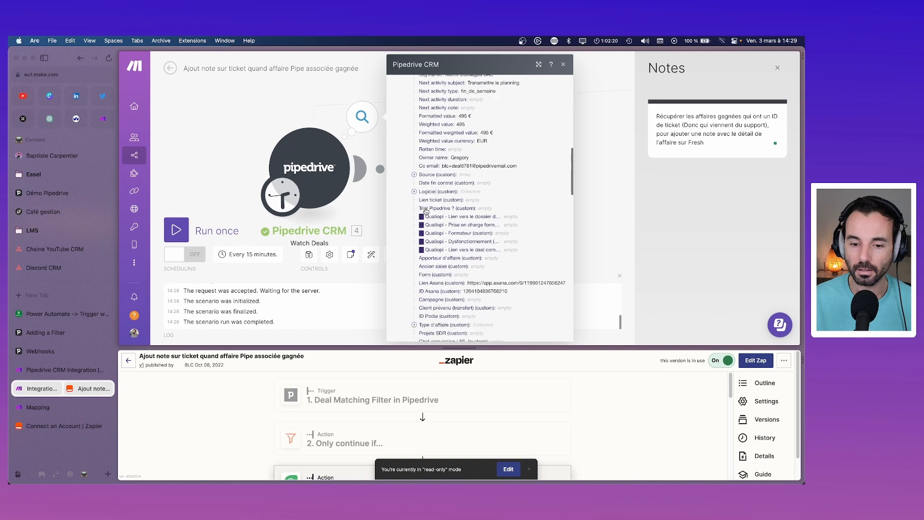
{"action": "left_click", "coordinate": [370, 214]}
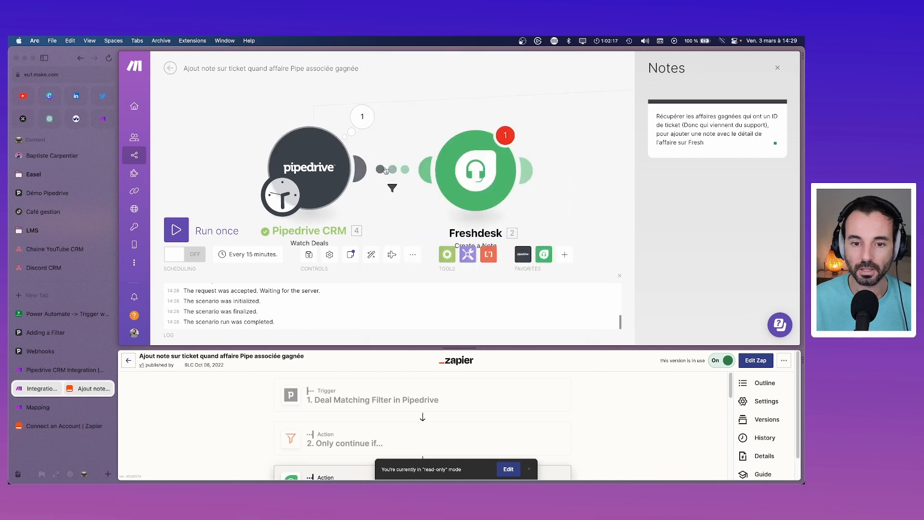
Step: Open the Freshdesk note settings and delete the old Asana, deal ID and owner name tokens from the body
{"action": "left_click", "coordinate": [505, 135]}
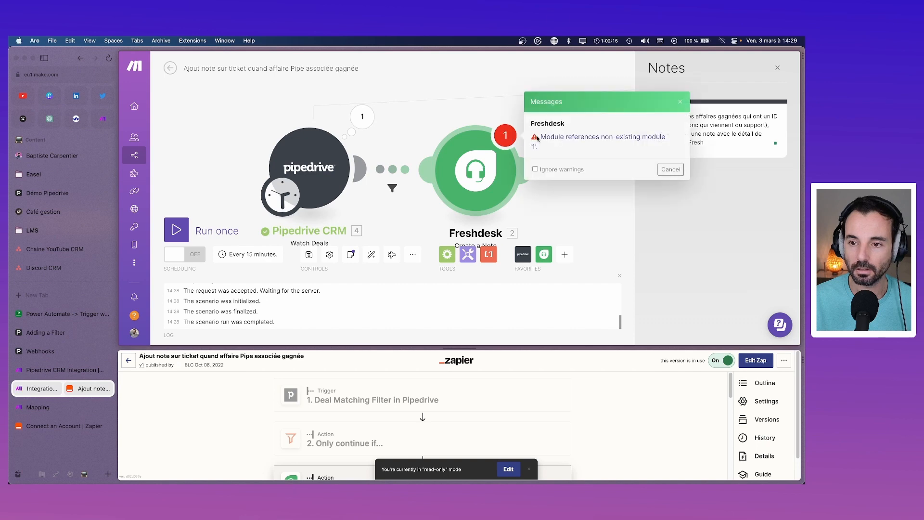
{"action": "left_click", "coordinate": [539, 137]}
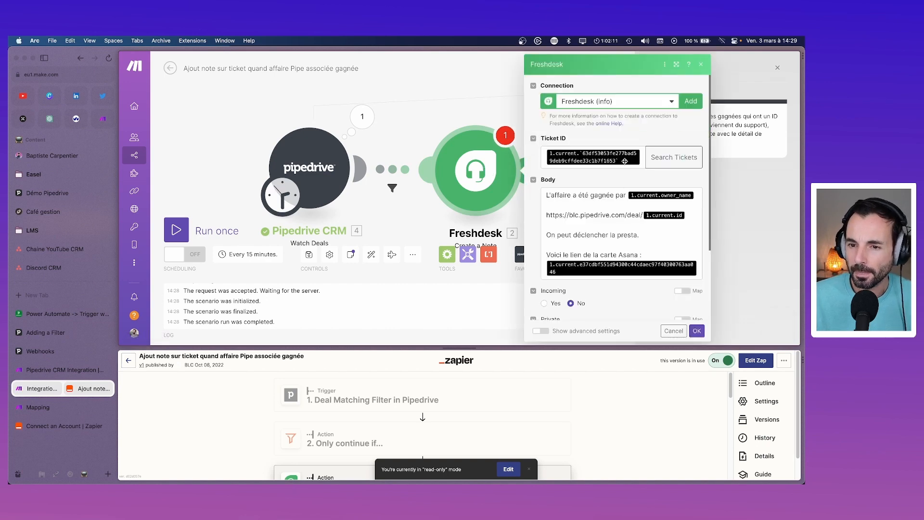
{"action": "left_click", "coordinate": [584, 160]}
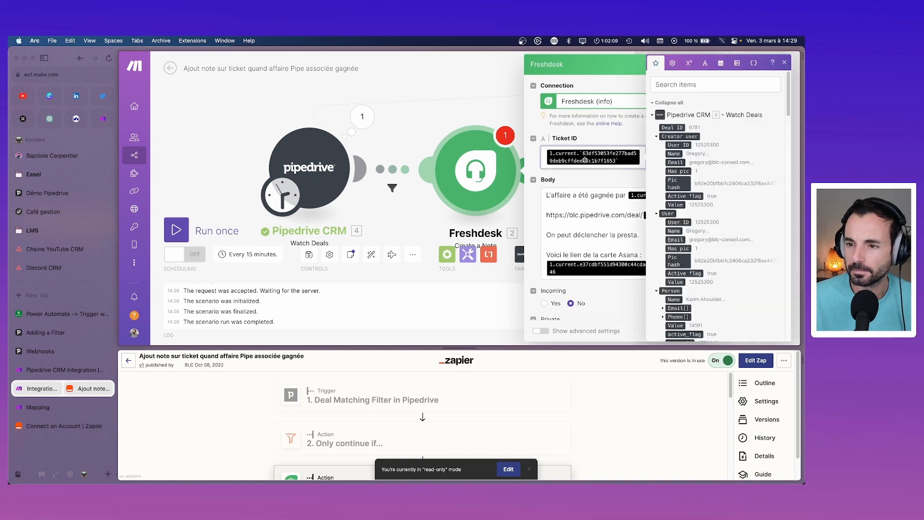
{"action": "left_click", "coordinate": [679, 84]}
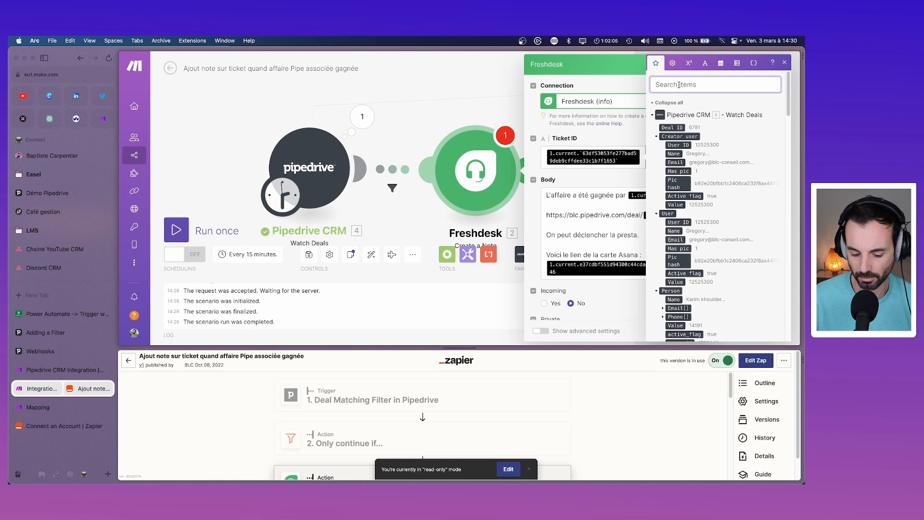
{"action": "left_click", "coordinate": [609, 190]}
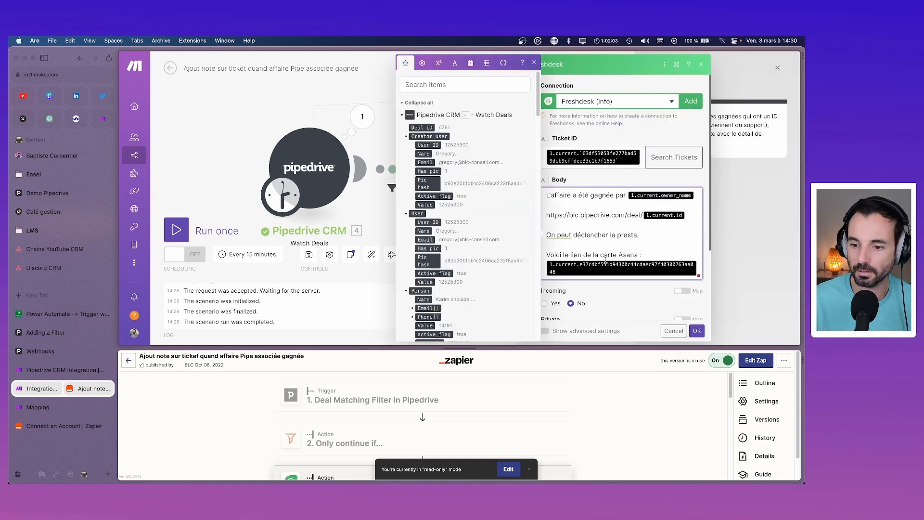
{"action": "key", "text": "BackSpace"}
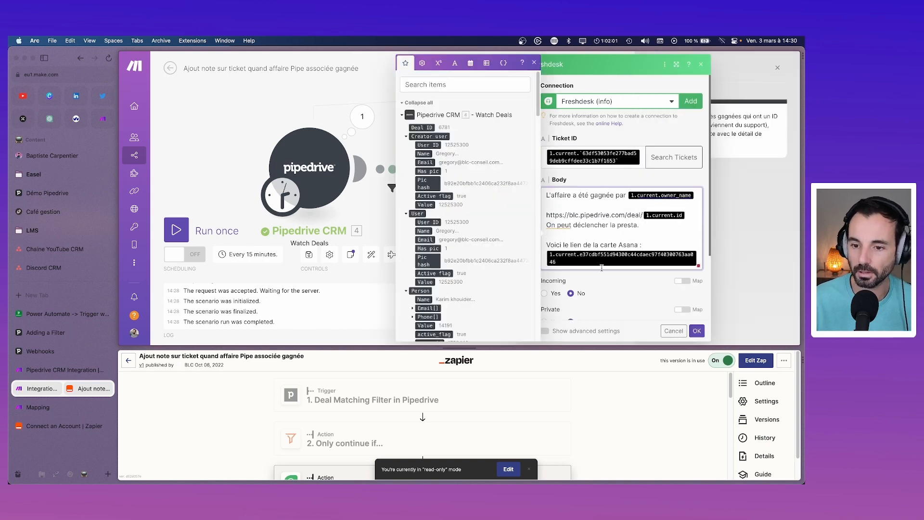
{"action": "key", "text": "Return"}
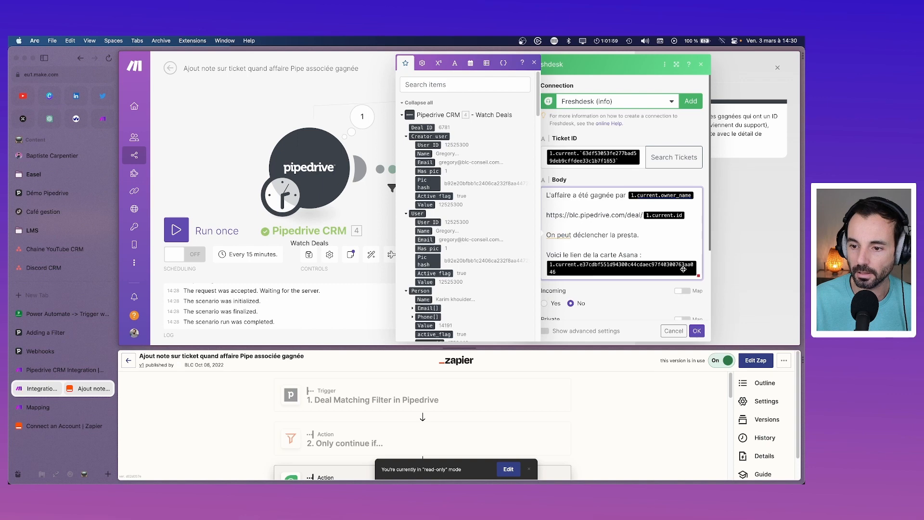
{"action": "left_click", "coordinate": [697, 269]}
{"action": "key", "text": "BackSpace"}
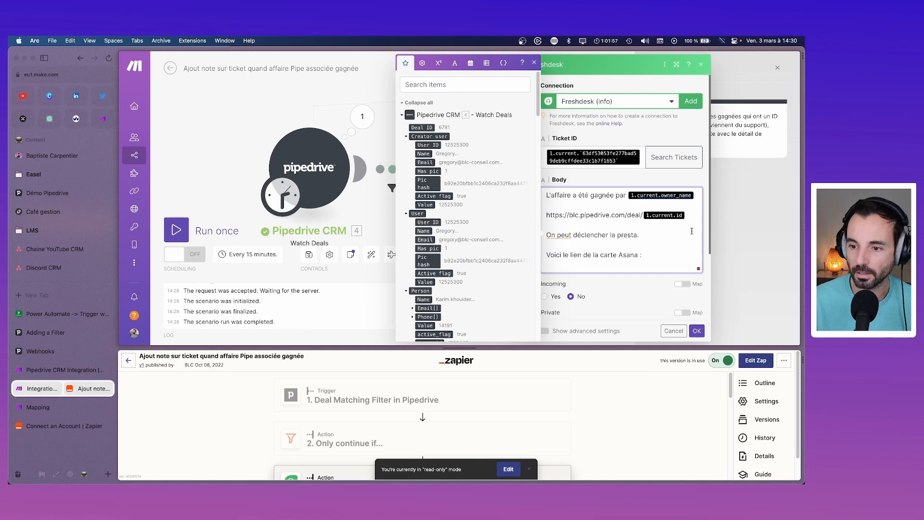
{"action": "key", "text": "BackSpace"}
{"action": "key", "text": "BackSpace"}
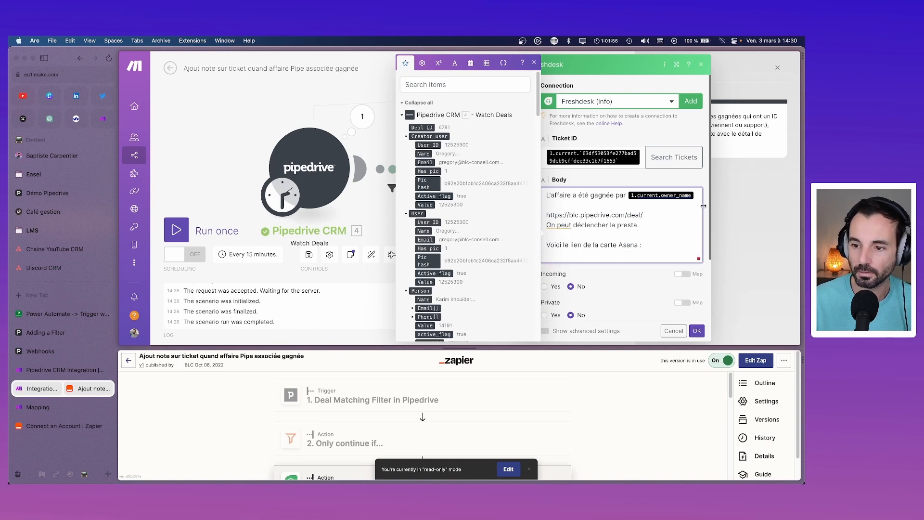
{"action": "left_click", "coordinate": [698, 195]}
{"action": "key", "text": "BackSpace"}
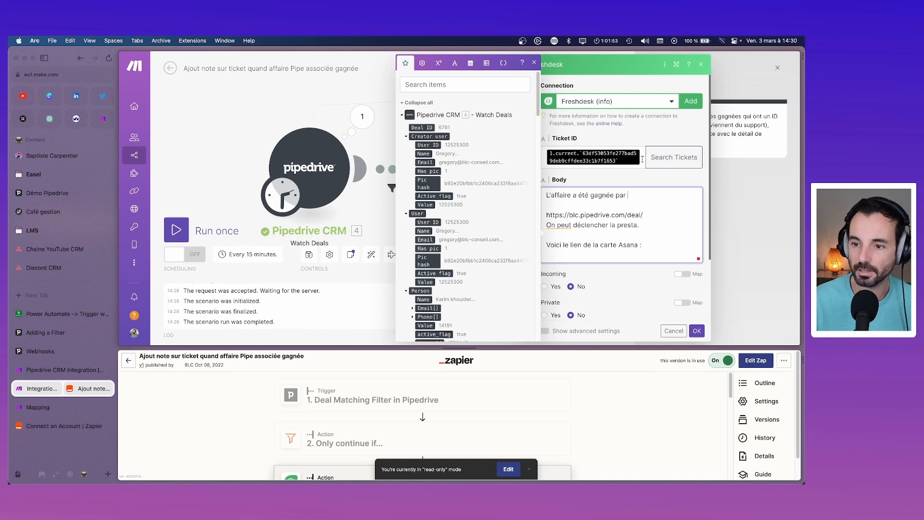
Step: Replace the Ticket ID mapping with ID_Ticket (custom)
{"action": "left_click", "coordinate": [642, 159]}
{"action": "key", "text": "BackSpace"}
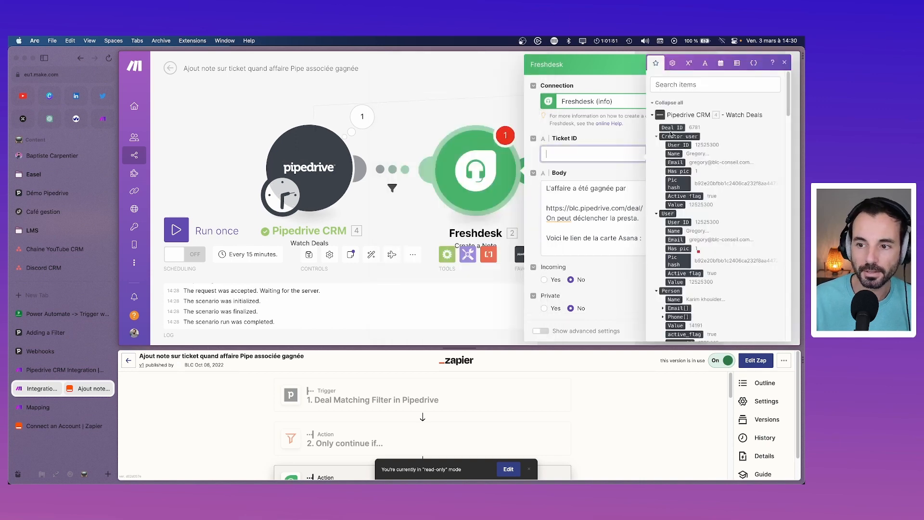
{"action": "left_click_drag", "start_coordinate": [672, 128], "coordinate": [590, 157]}
{"action": "key", "text": "BackSpace"}
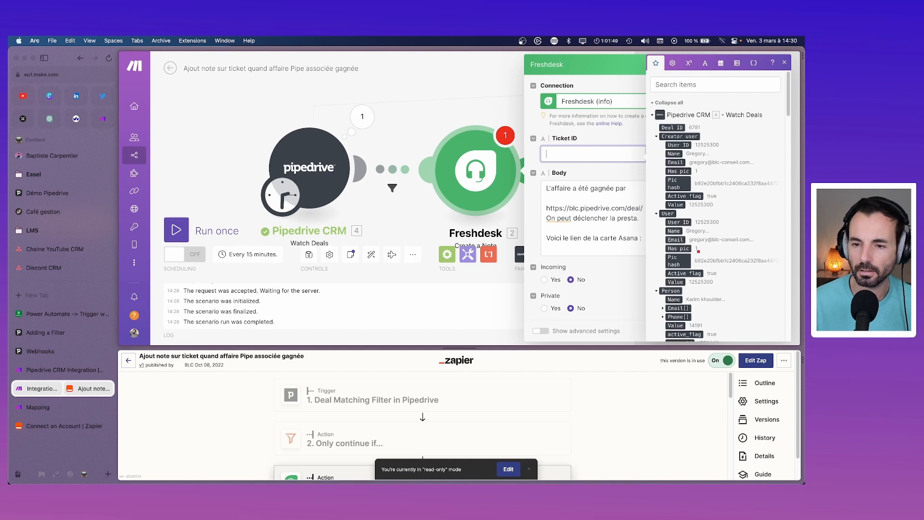
{"action": "type", "text": "tick"}
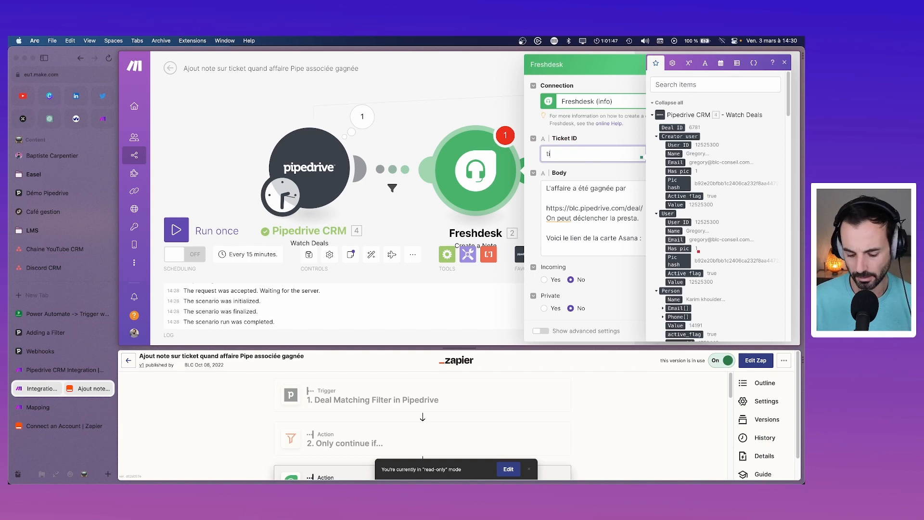
{"action": "key", "text": "BackSpace"}
{"action": "key", "text": "BackSpace"}
{"action": "key", "text": "BackSpace"}
{"action": "key", "text": "BackSpace"}
{"action": "left_click", "coordinate": [688, 85]}
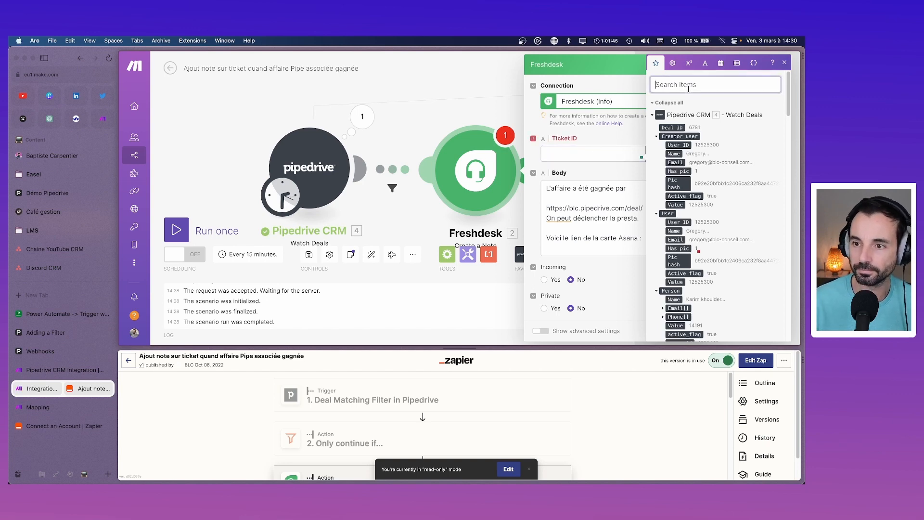
{"action": "type", "text": "tick"}
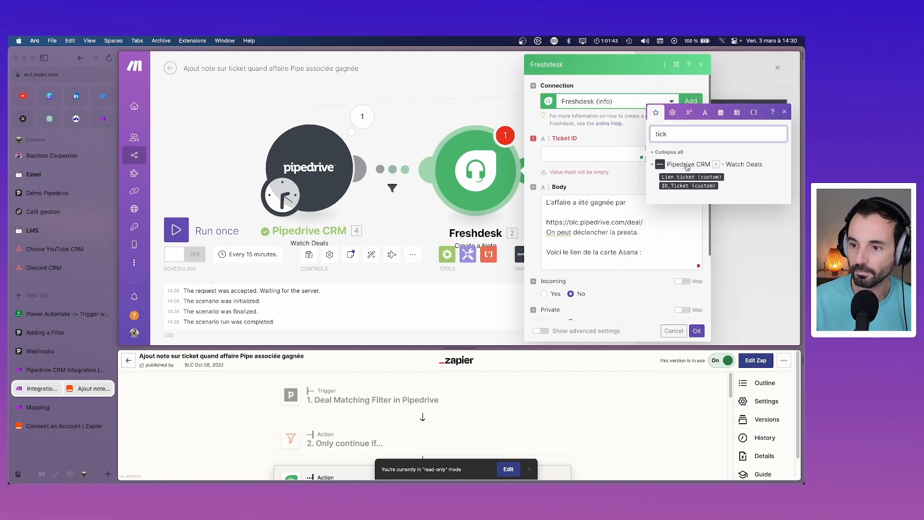
{"action": "left_click_drag", "start_coordinate": [592, 164], "coordinate": [594, 165]}
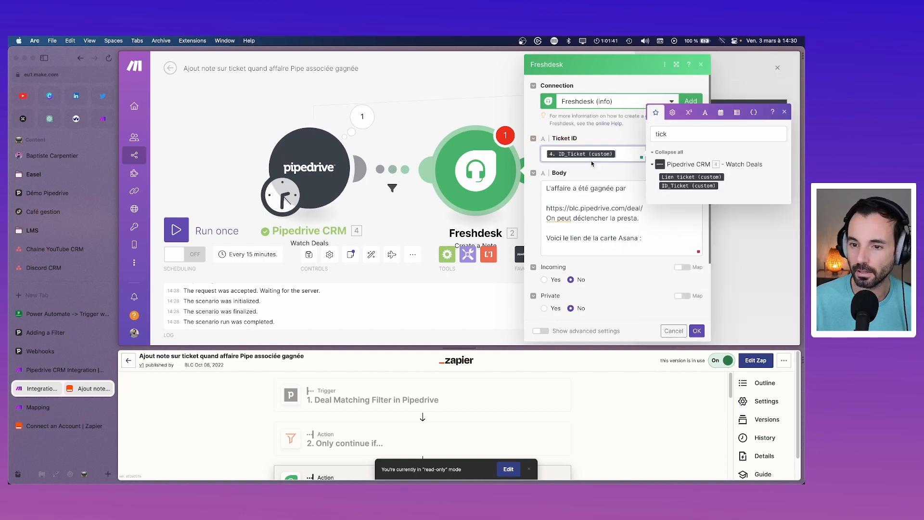
Step: Insert Owner name, Deal ID and Lien Asana into the note body and save
{"action": "left_click", "coordinate": [632, 190]}
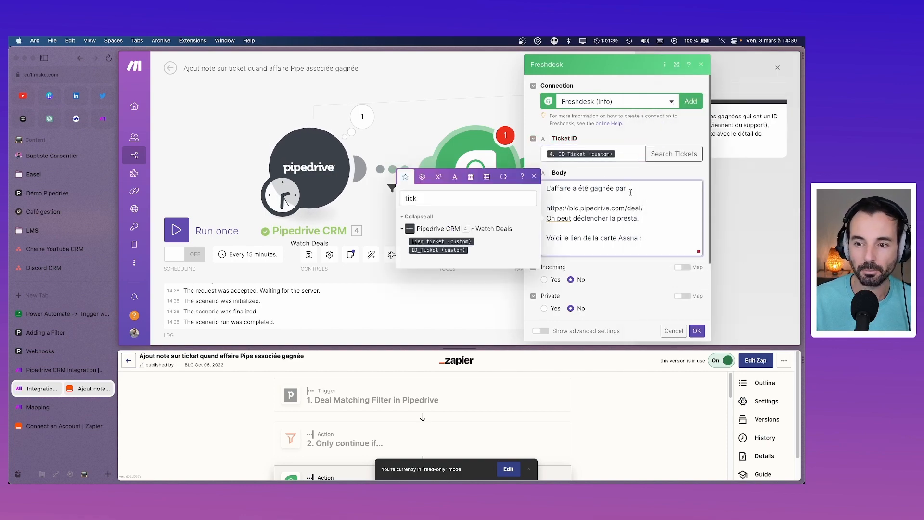
{"action": "left_click", "coordinate": [464, 197]}
{"action": "type", "text": "tick"}
{"action": "key", "text": "BackSpace"}
{"action": "key", "text": "BackSpace"}
{"action": "key", "text": "BackSpace"}
{"action": "key", "text": "BackSpace"}
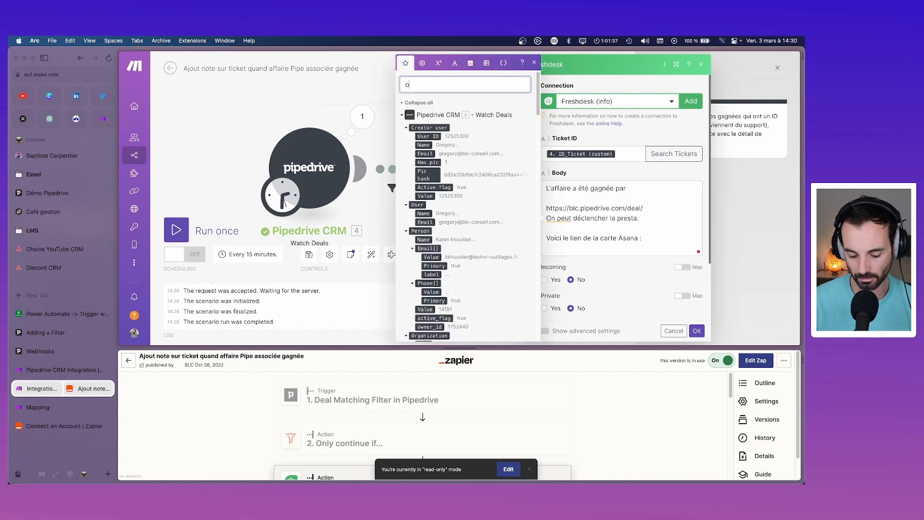
{"action": "type", "text": "owner"}
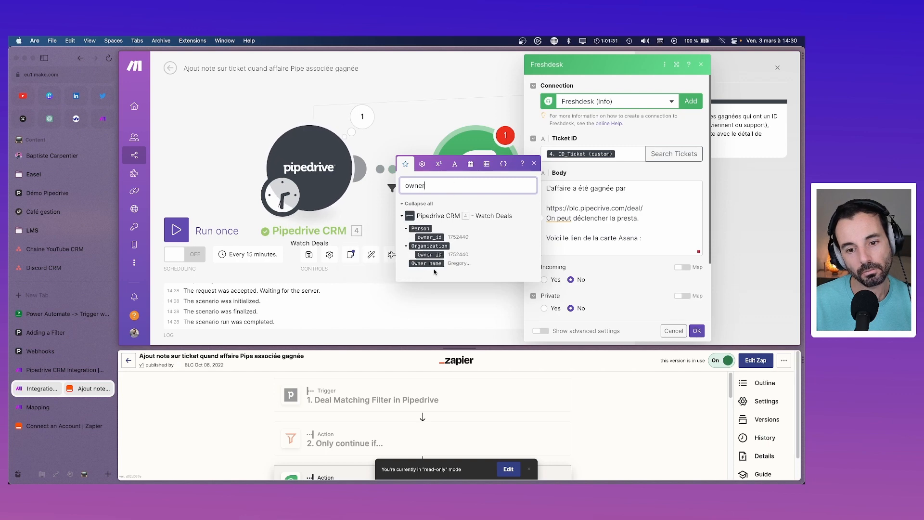
{"action": "left_click", "coordinate": [407, 247]}
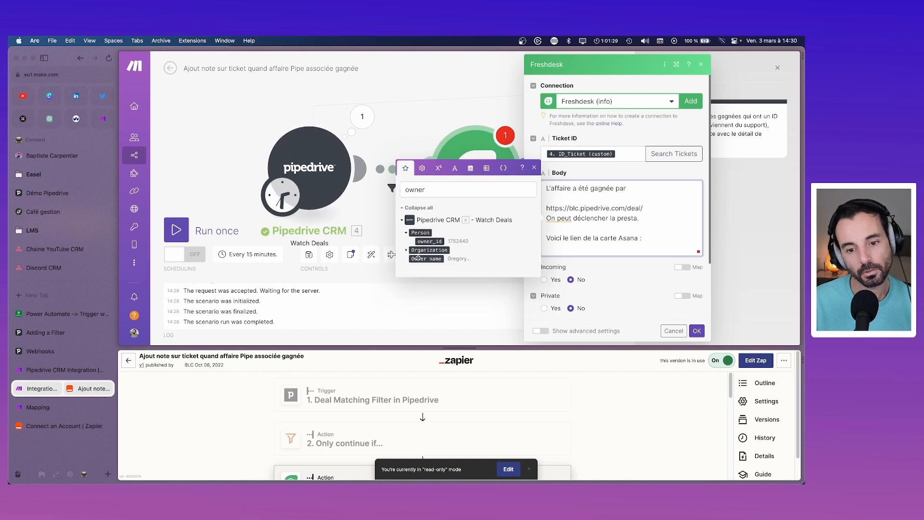
{"action": "left_click_drag", "start_coordinate": [426, 258], "coordinate": [674, 186]}
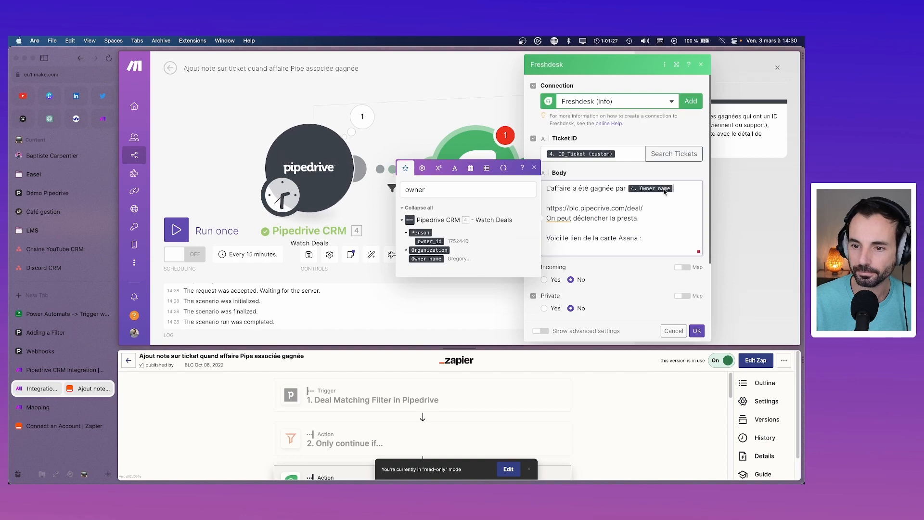
{"action": "double_click", "coordinate": [478, 185]}
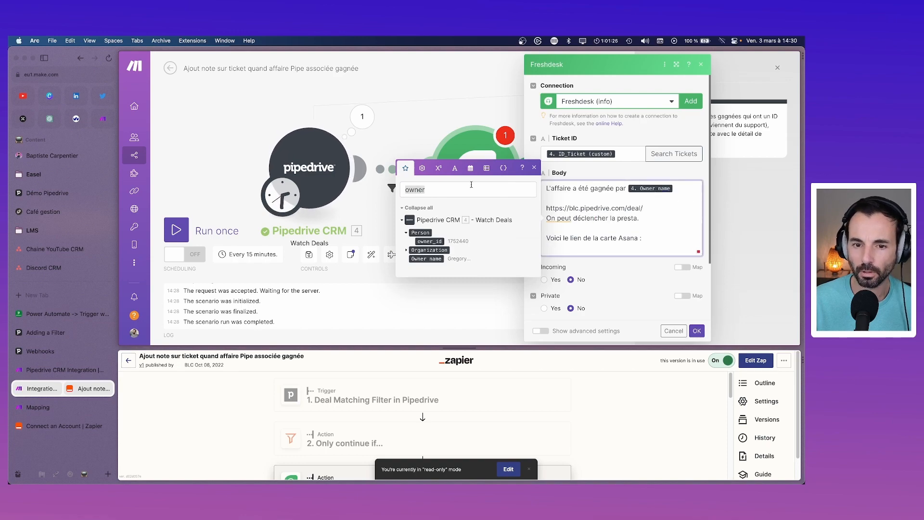
{"action": "type", "text": "id"}
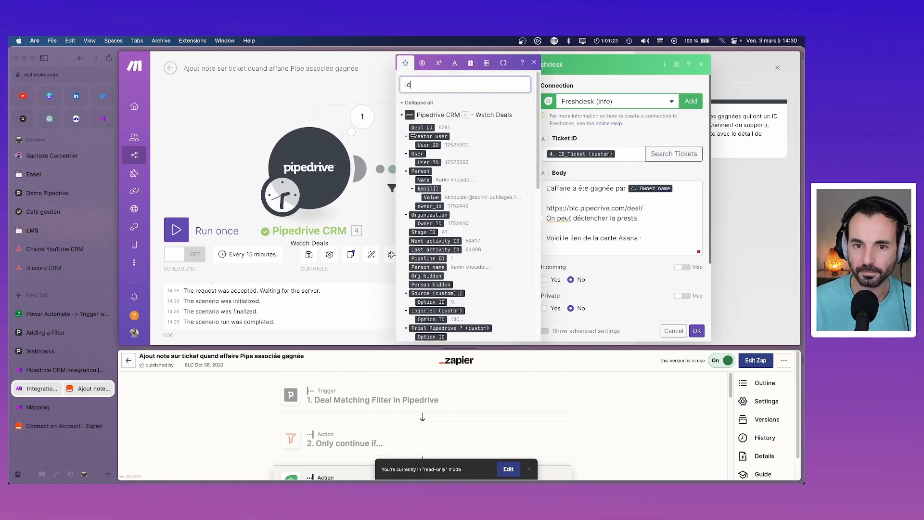
{"action": "left_click_drag", "start_coordinate": [421, 128], "coordinate": [649, 207]}
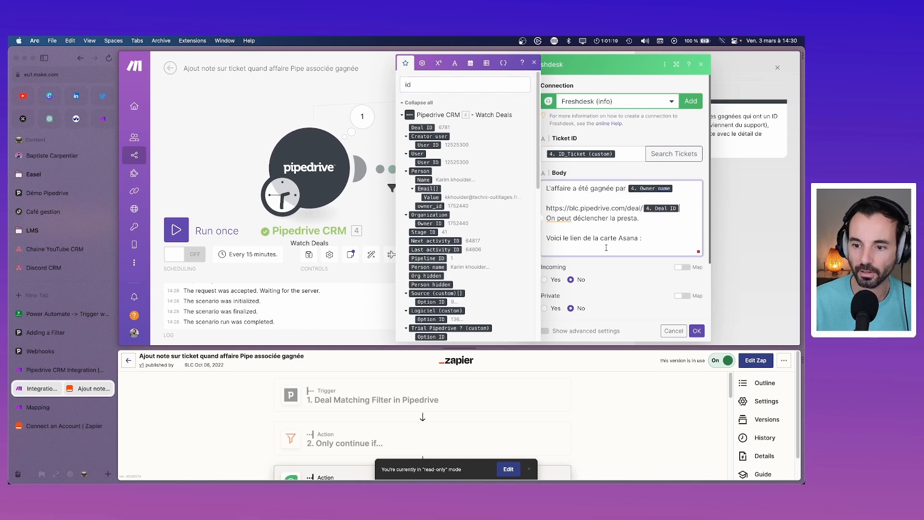
{"action": "double_click", "coordinate": [408, 85]}
{"action": "type", "text": "asa"}
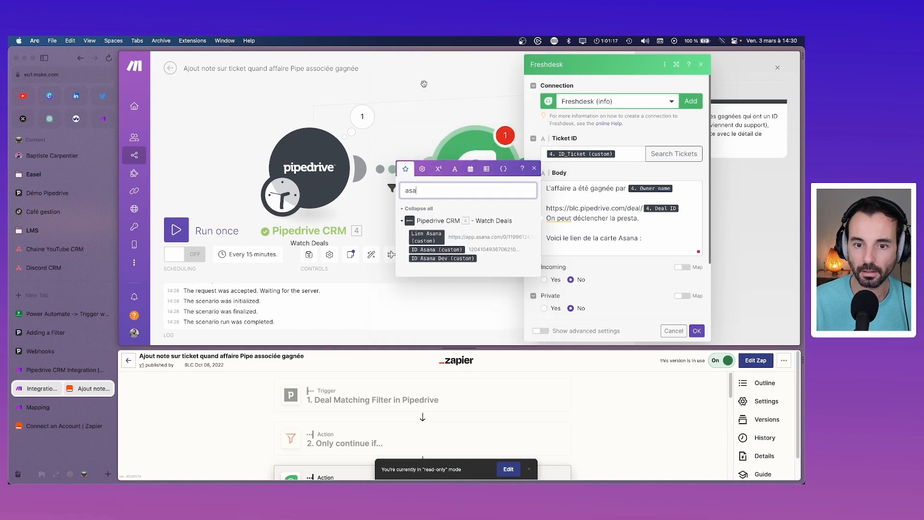
{"action": "left_click_drag", "start_coordinate": [435, 242], "coordinate": [574, 249]}
{"action": "left_click", "coordinate": [696, 331]}
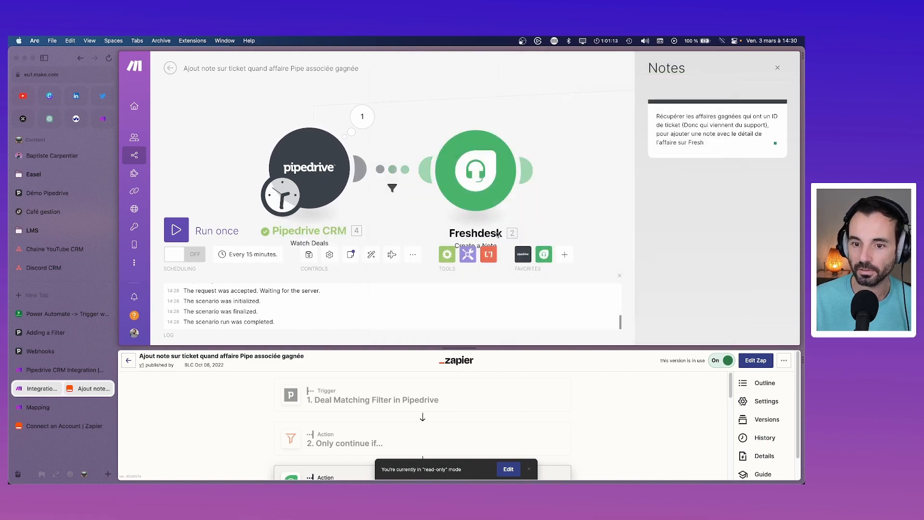
Step: Clear the first filter condition's text and search the mappable fields for 'sta'
{"action": "left_click", "coordinate": [393, 188]}
{"action": "left_click", "coordinate": [529, 135]}
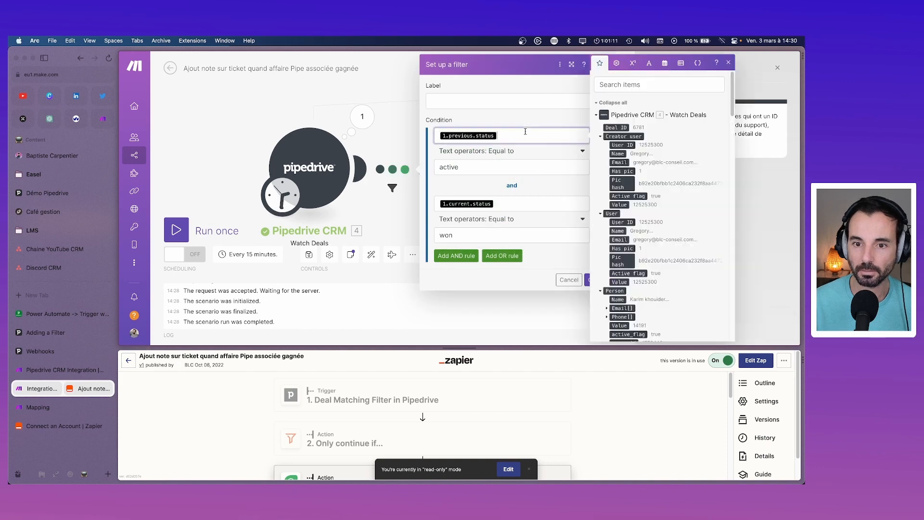
{"action": "key", "text": "BackSpace"}
{"action": "type", "text": "statuy"}
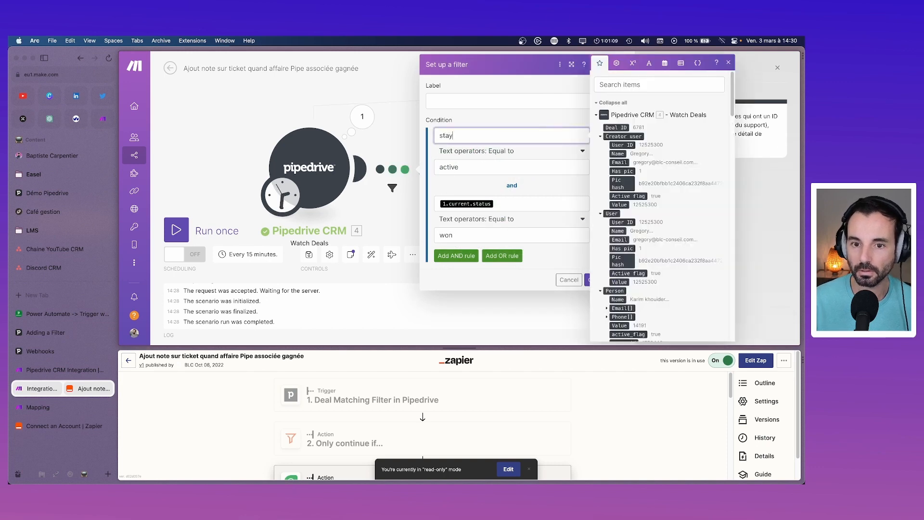
{"action": "key", "text": "BackSpace"}
{"action": "type", "text": "tuy"}
{"action": "key", "text": "super+a"}
{"action": "key", "text": "BackSpace"}
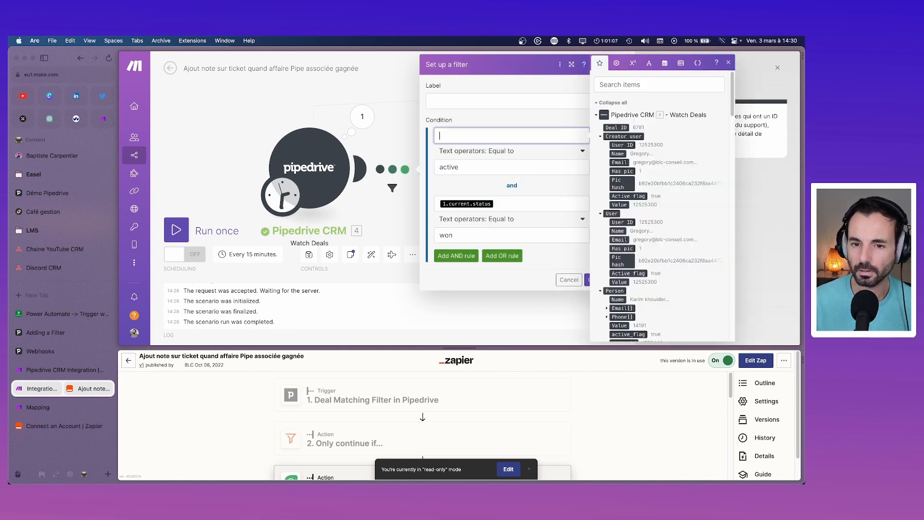
{"action": "left_click", "coordinate": [620, 85]}
{"action": "type", "text": "sta"}
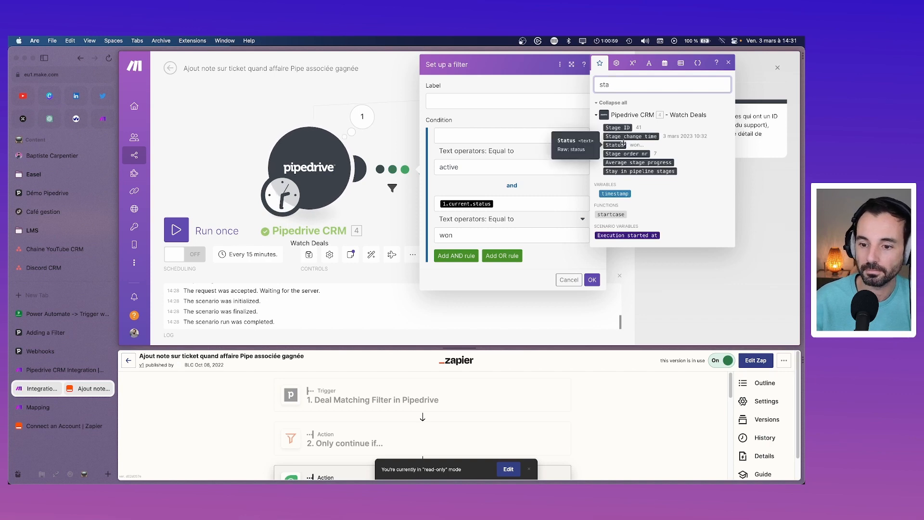
{"action": "left_click", "coordinate": [560, 83]}
{"action": "left_click", "coordinate": [560, 65]}
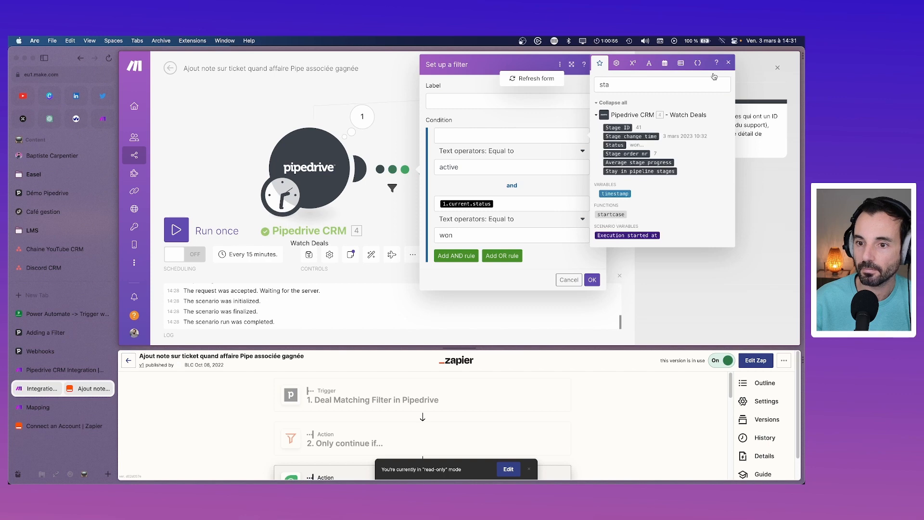
{"action": "left_click", "coordinate": [673, 106]}
{"action": "left_click", "coordinate": [728, 63]}
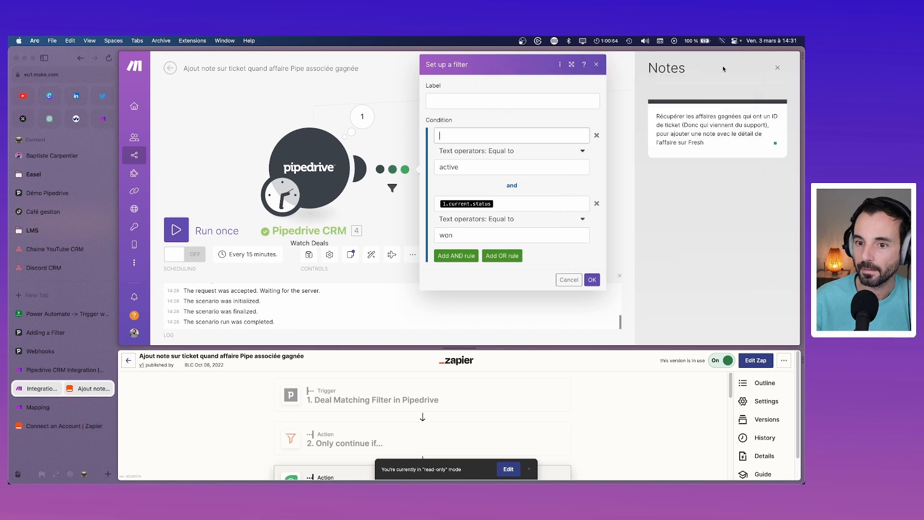
Step: Delete both condition rules, including status equals won, and confirm the emptied filter
{"action": "left_click", "coordinate": [597, 135]}
{"action": "left_click", "coordinate": [597, 136]}
{"action": "left_click", "coordinate": [592, 157]}
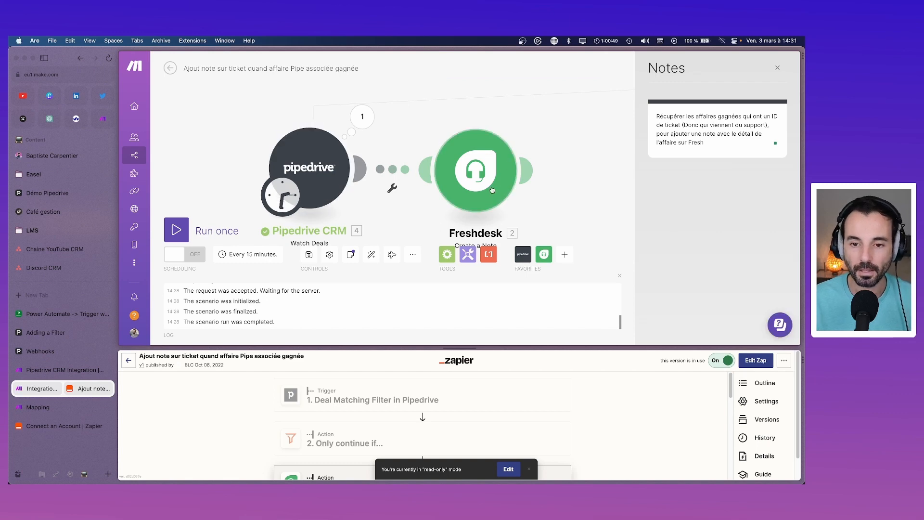
Step: Inspect the Pipedrive Watch Deals module's last output bundle
{"action": "left_click", "coordinate": [362, 116]}
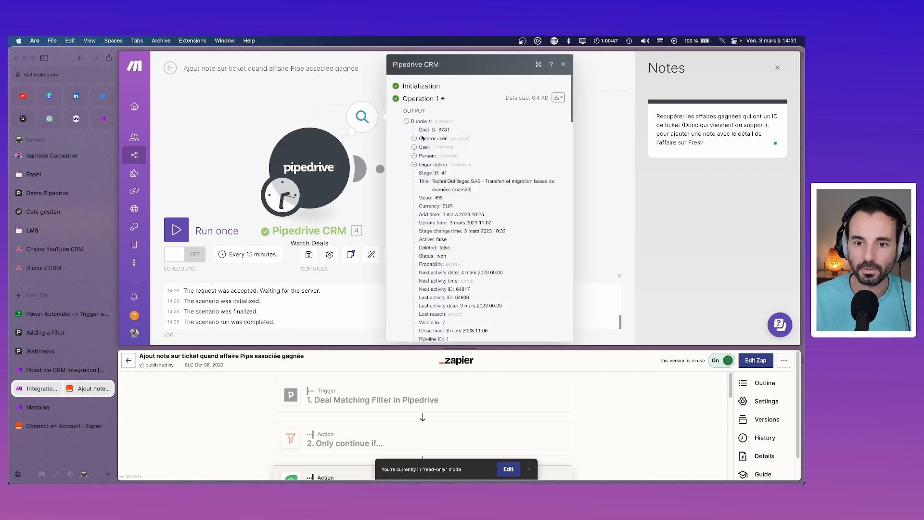
{"action": "left_click", "coordinate": [597, 187]}
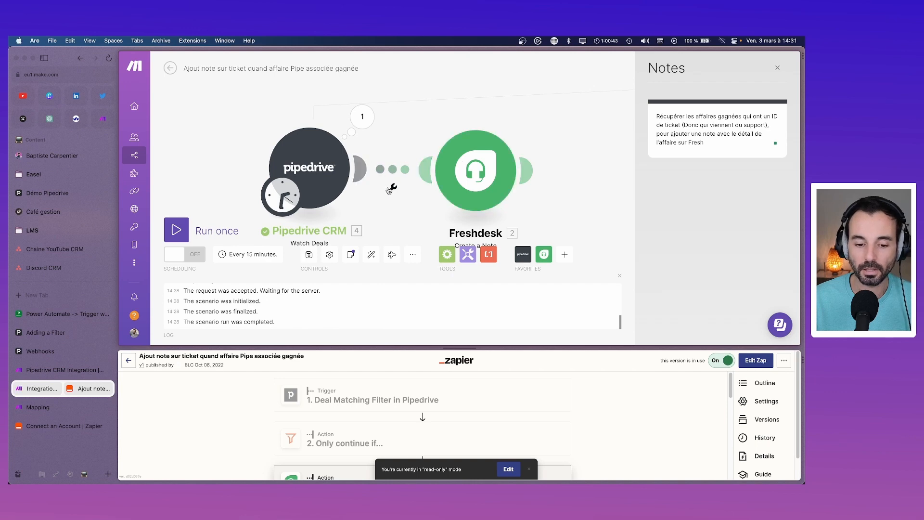
{"action": "scroll", "coordinate": [403, 417], "scroll_direction": "down", "scroll_amount": 3}
{"action": "scroll", "coordinate": [403, 417], "scroll_direction": "up", "scroll_amount": 3}
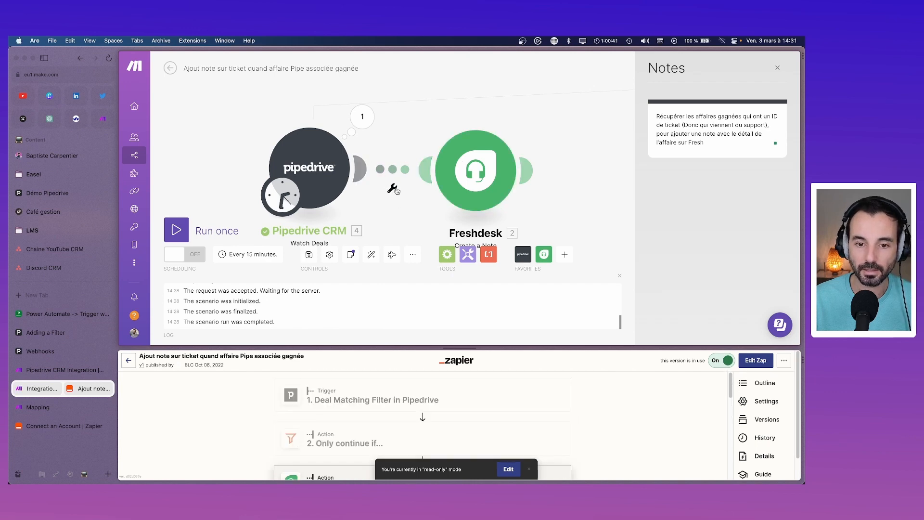
{"action": "left_click", "coordinate": [393, 189]}
Step: Start a route filter and map 4. ID_Ticket (custom) into its condition
{"action": "left_click", "coordinate": [392, 211]}
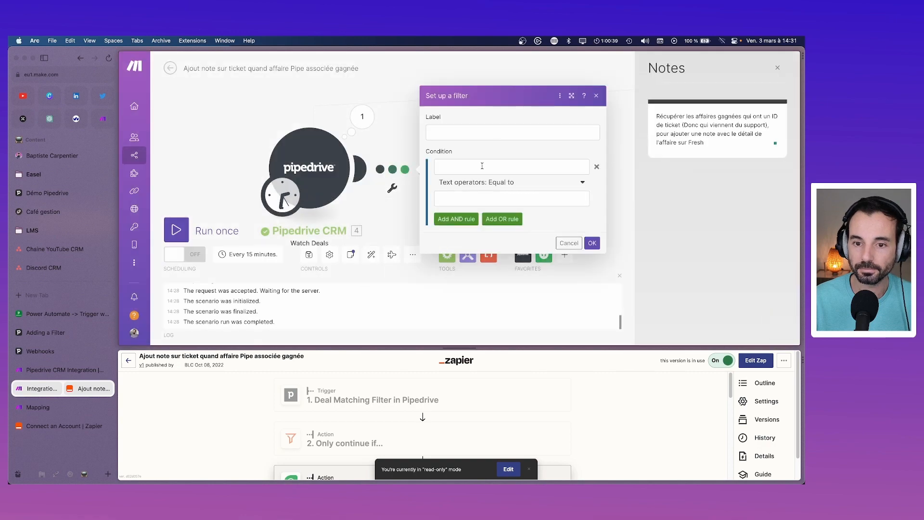
{"action": "left_click", "coordinate": [482, 167]}
{"action": "type", "text": "ticke"}
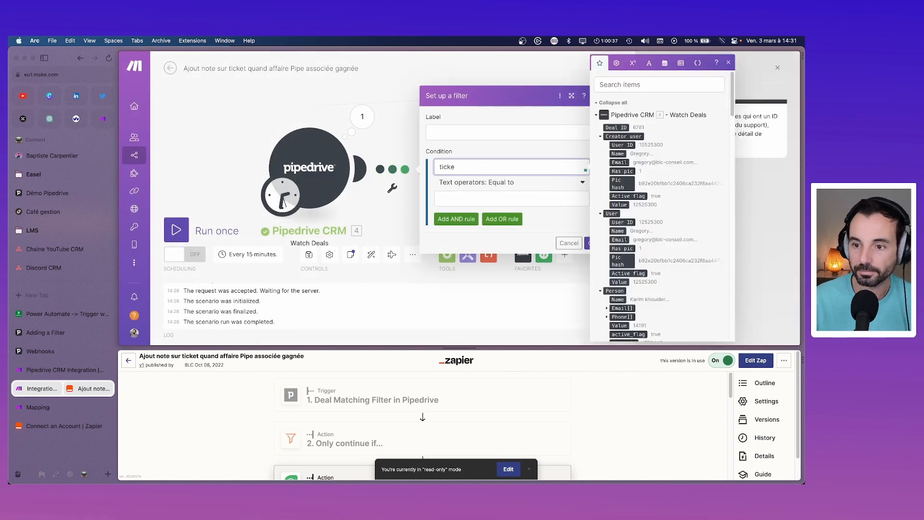
{"action": "left_click", "coordinate": [625, 81]}
{"action": "type", "text": "ticke"}
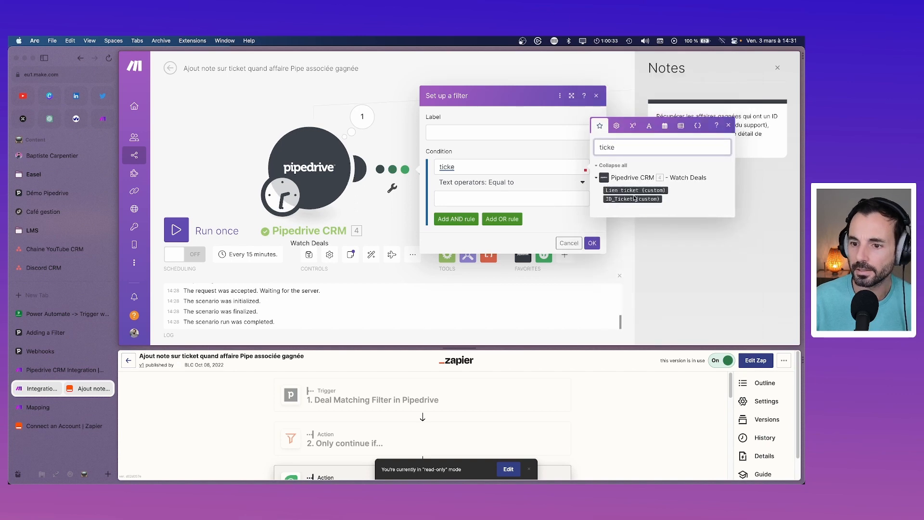
{"action": "left_click_drag", "start_coordinate": [633, 199], "coordinate": [449, 166]}
{"action": "double_click", "coordinate": [447, 166]}
{"action": "key", "text": "BackSpace"}
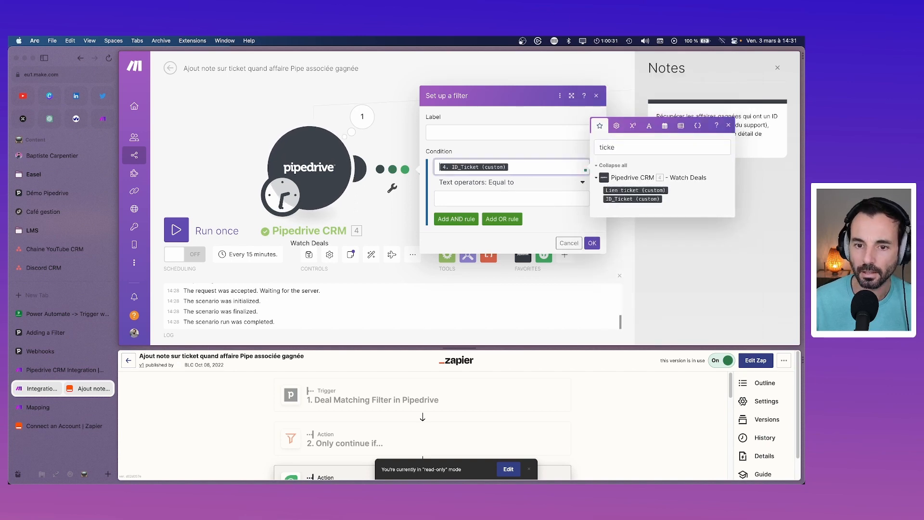
Step: Set the condition operator to Basic: Exists and save the filter
{"action": "left_click", "coordinate": [500, 183]}
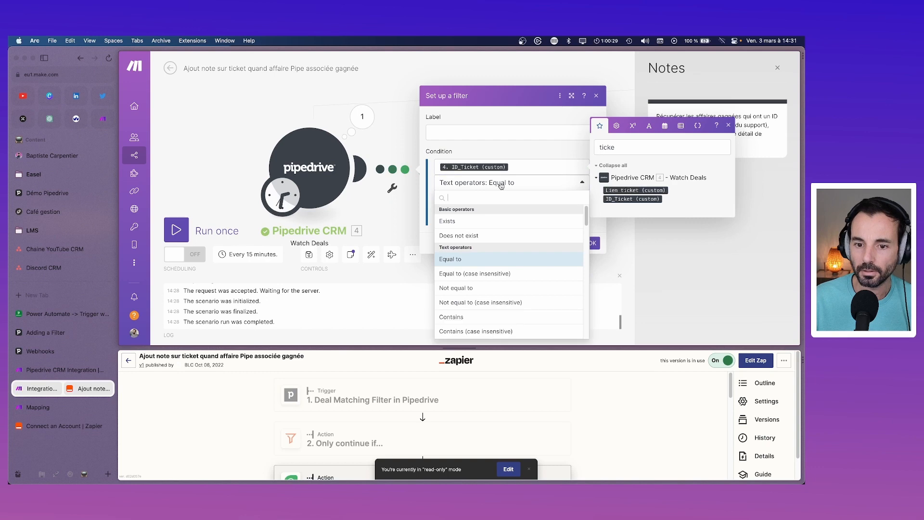
{"action": "type", "text": "nu"}
{"action": "key", "text": "BackSpace"}
{"action": "key", "text": "BackSpace"}
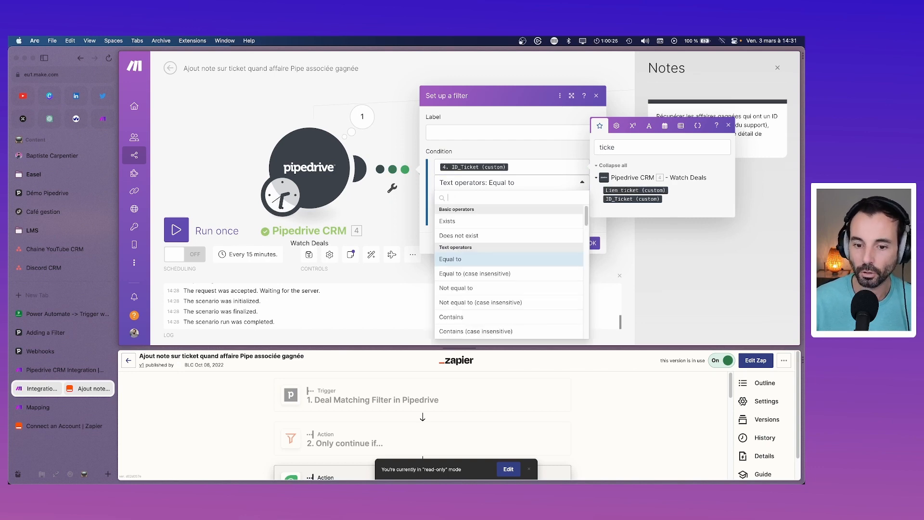
{"action": "left_click", "coordinate": [728, 126]}
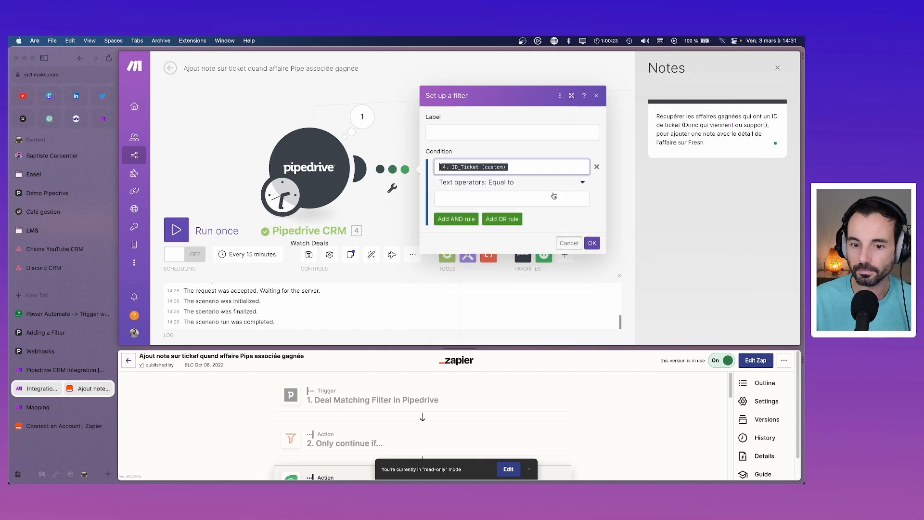
{"action": "left_click", "coordinate": [534, 185]}
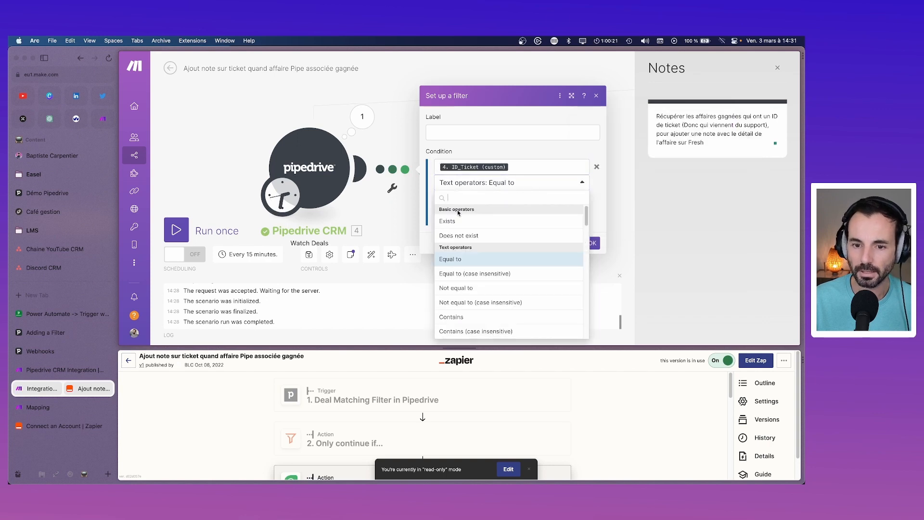
{"action": "left_click", "coordinate": [455, 221]}
{"action": "left_click", "coordinate": [592, 228]}
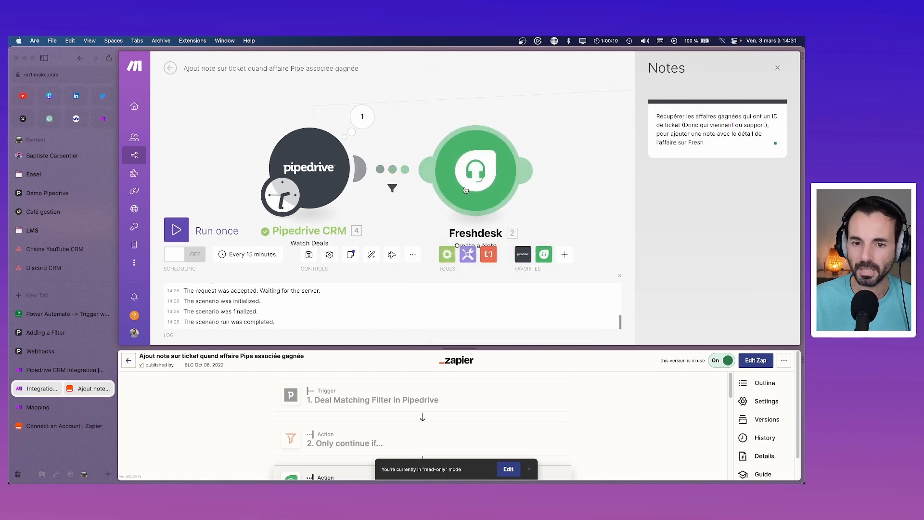
Step: Run only the Freshdesk note module and inspect its BundleValidationError failure
{"action": "left_click", "coordinate": [364, 117]}
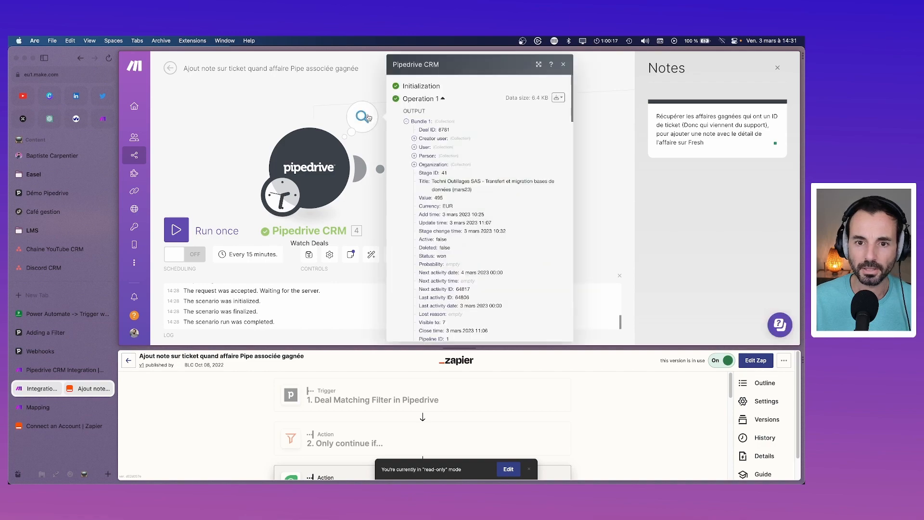
{"action": "left_click", "coordinate": [563, 67]}
{"action": "right_click", "coordinate": [484, 161]}
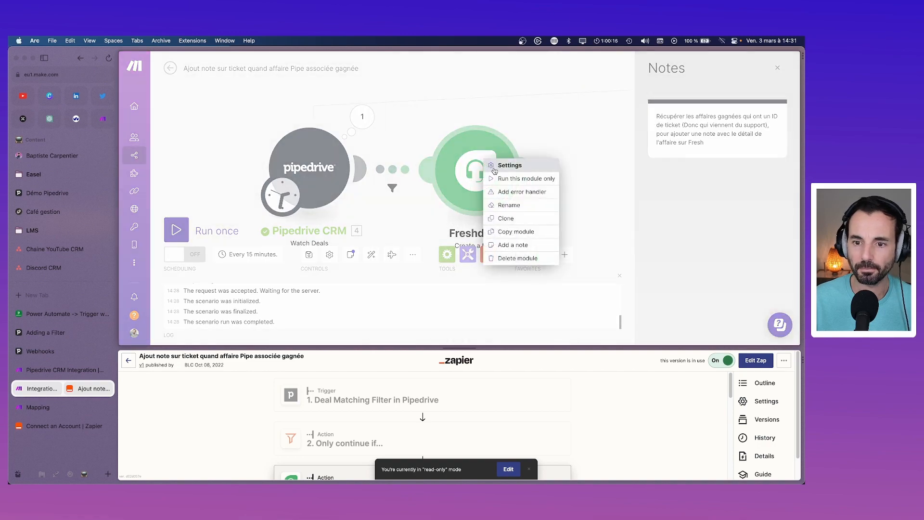
{"action": "left_click", "coordinate": [498, 177]}
{"action": "left_click", "coordinate": [696, 331]}
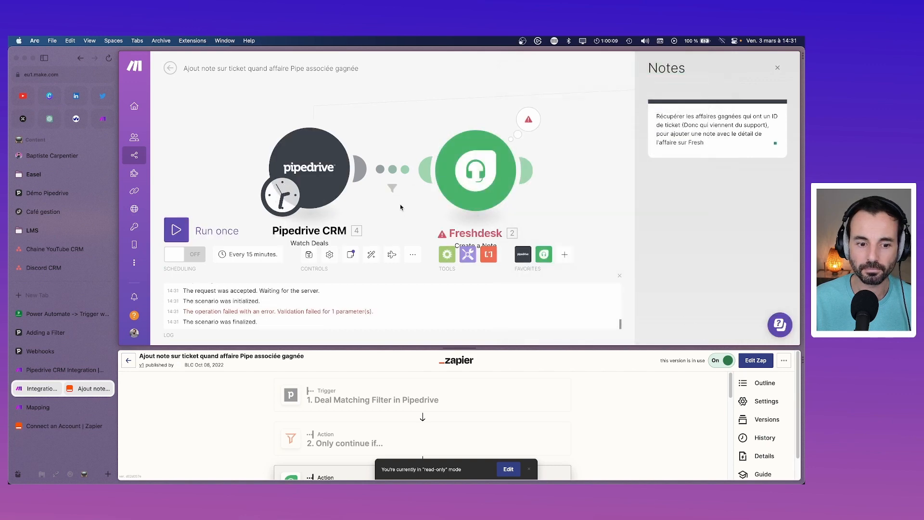
{"action": "left_click", "coordinate": [528, 119]}
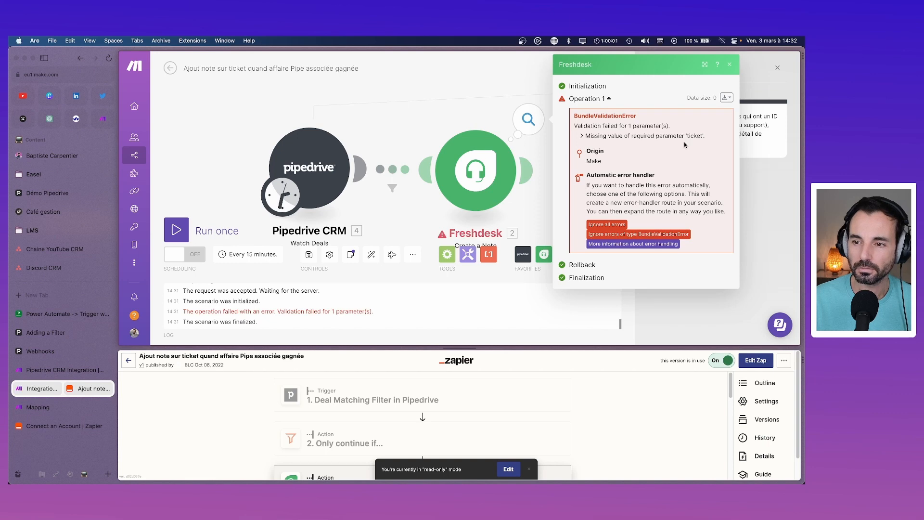
Step: Add an Ignore handler for errors of type BundleValidationError on the Freshdesk module
{"action": "left_click", "coordinate": [484, 164]}
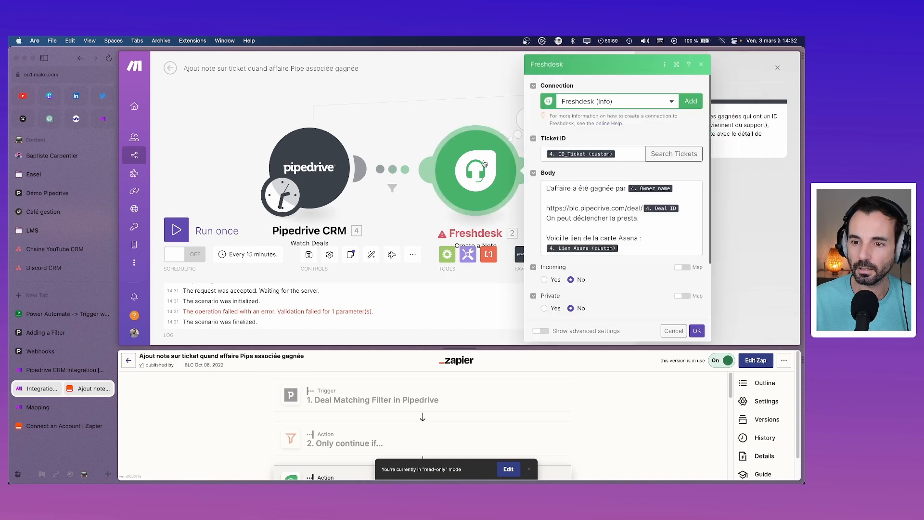
{"action": "scroll", "coordinate": [608, 165], "scroll_direction": "down", "scroll_amount": 3}
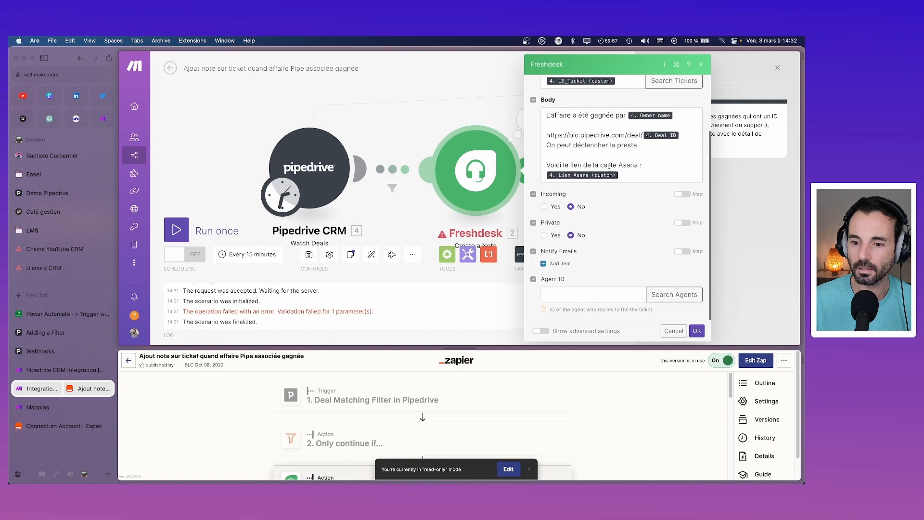
{"action": "left_click", "coordinate": [674, 331]}
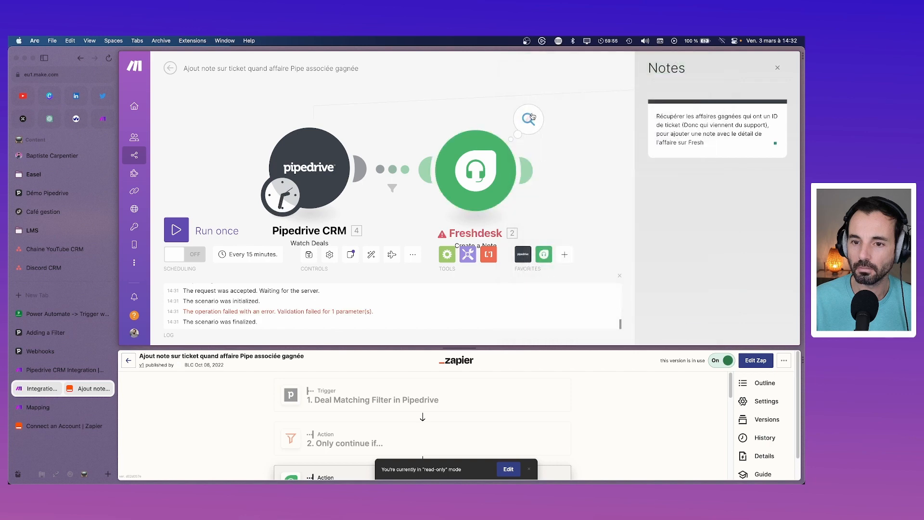
{"action": "left_click", "coordinate": [533, 116]}
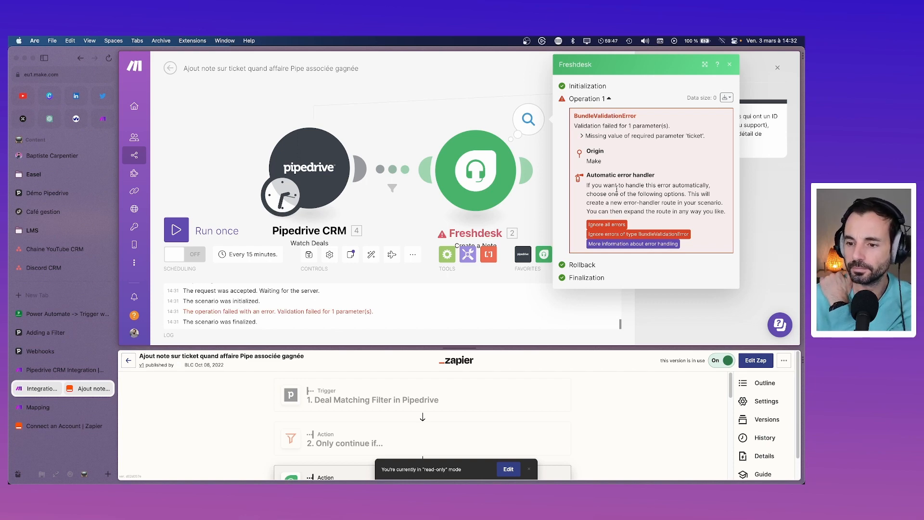
{"action": "left_click", "coordinate": [614, 234]}
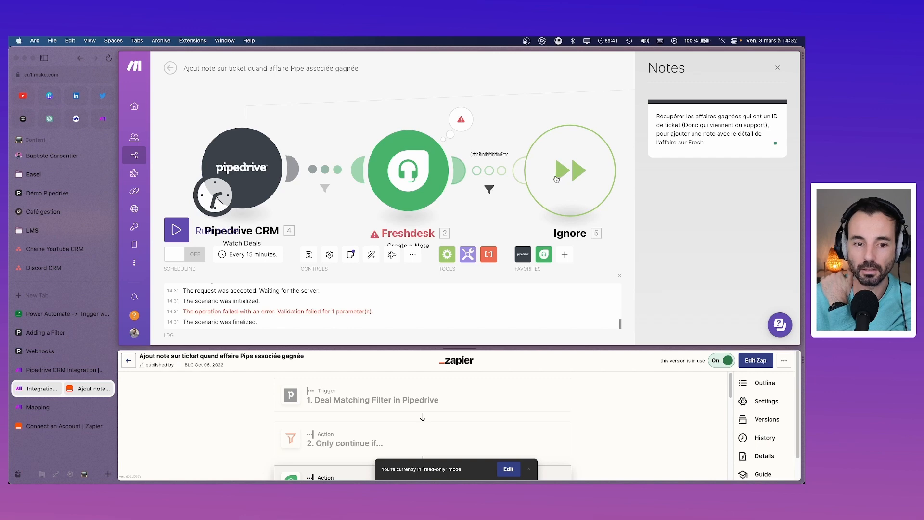
Step: Run the scenario once and review Operation 1 in the Pipedrive trigger's results
{"action": "left_click", "coordinate": [185, 231]}
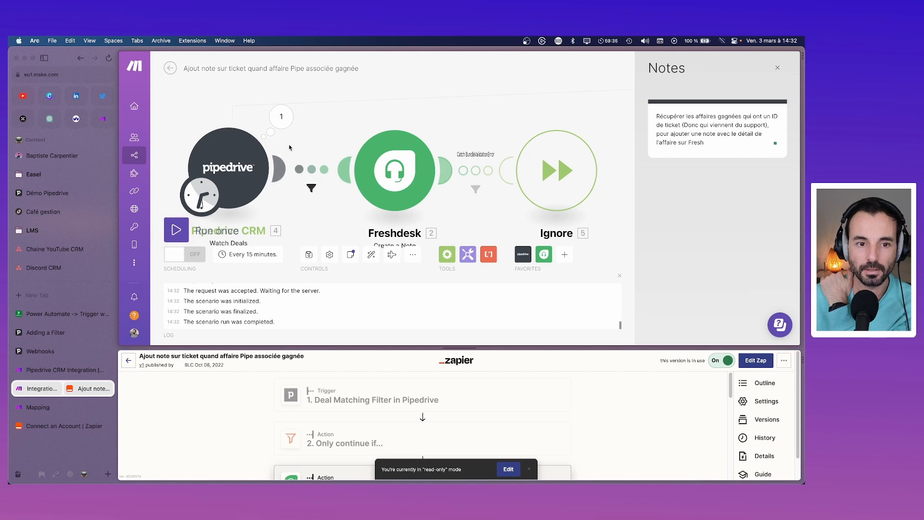
{"action": "left_click", "coordinate": [287, 128]}
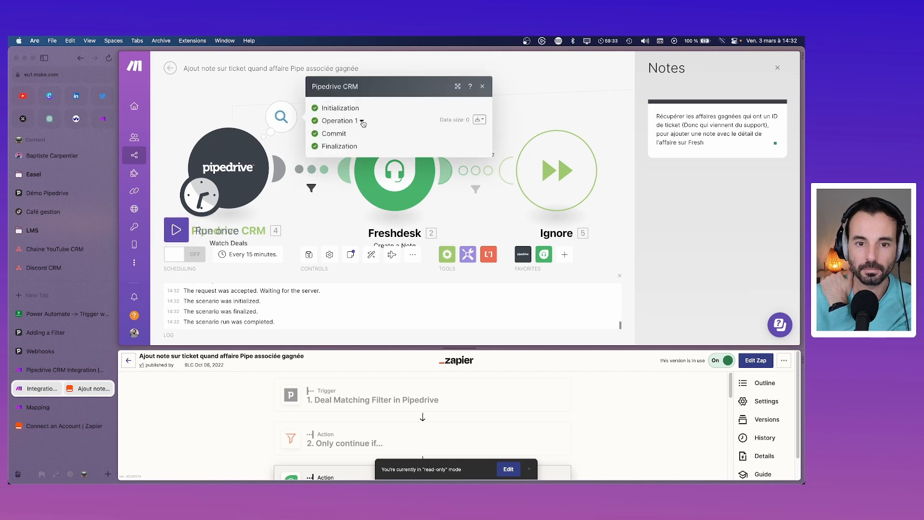
{"action": "left_click", "coordinate": [363, 122]}
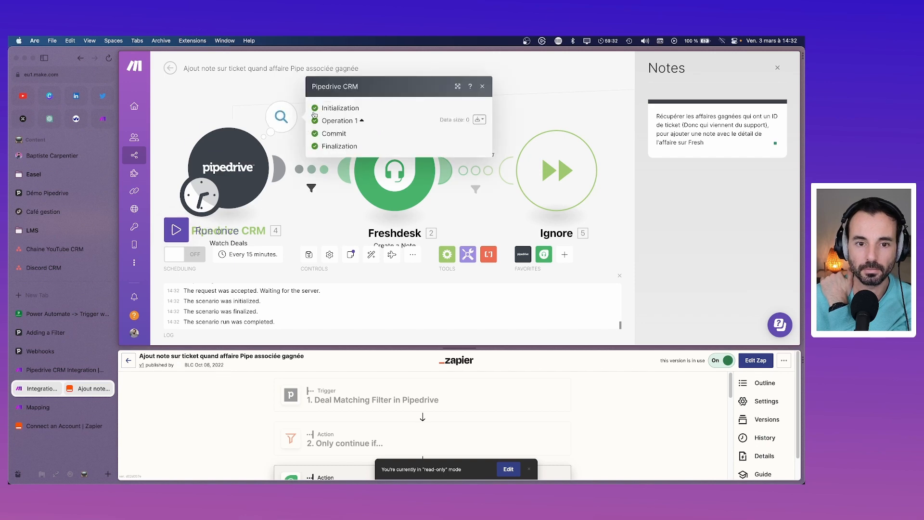
{"action": "left_click", "coordinate": [483, 87]}
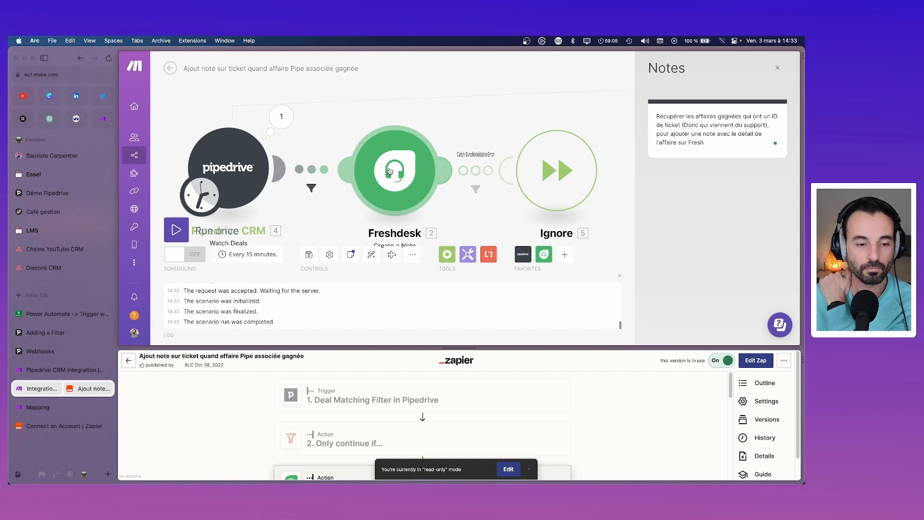
{"action": "left_click", "coordinate": [42, 339]}
Step: Start a new Pipedrive deal and attach the matching existing contact
{"action": "left_click", "coordinate": [40, 351]}
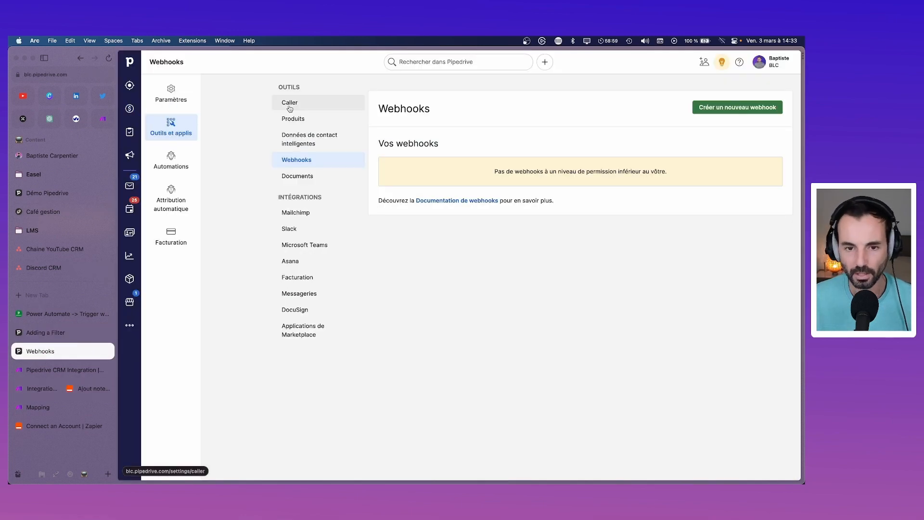
{"action": "key", "text": "d"}
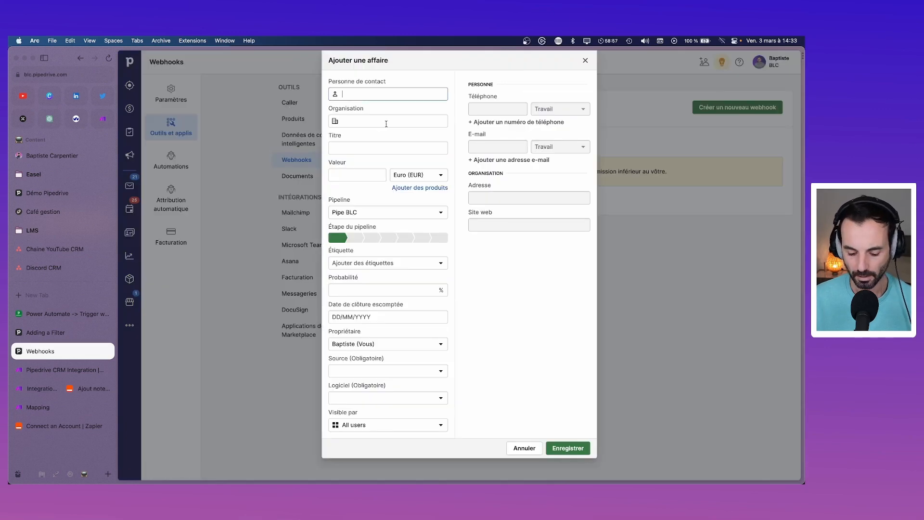
{"action": "type", "text": "bapti"}
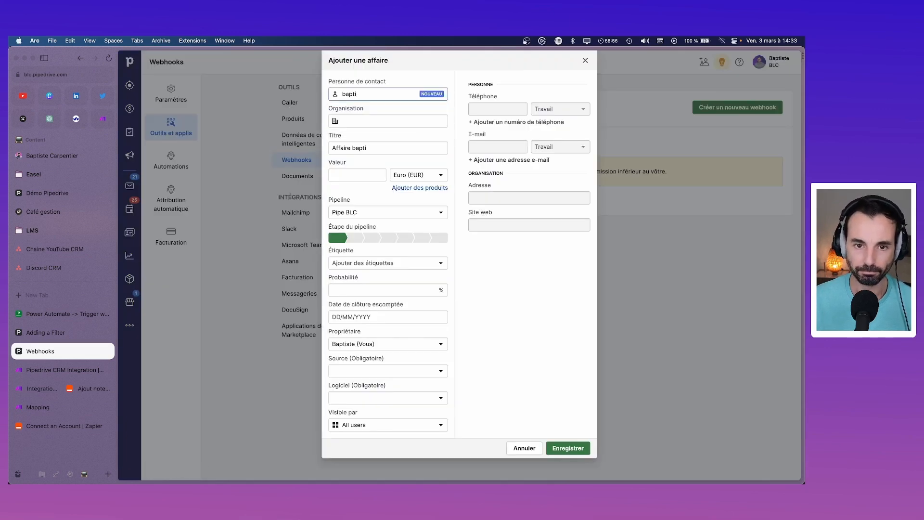
{"action": "key", "text": "super+a"}
{"action": "key", "text": "BackSpace"}
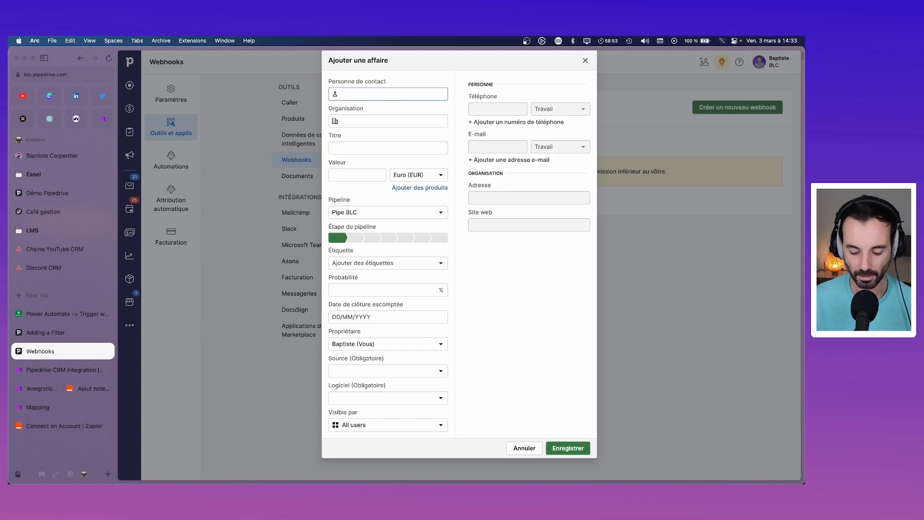
{"action": "type", "text": "bapti"}
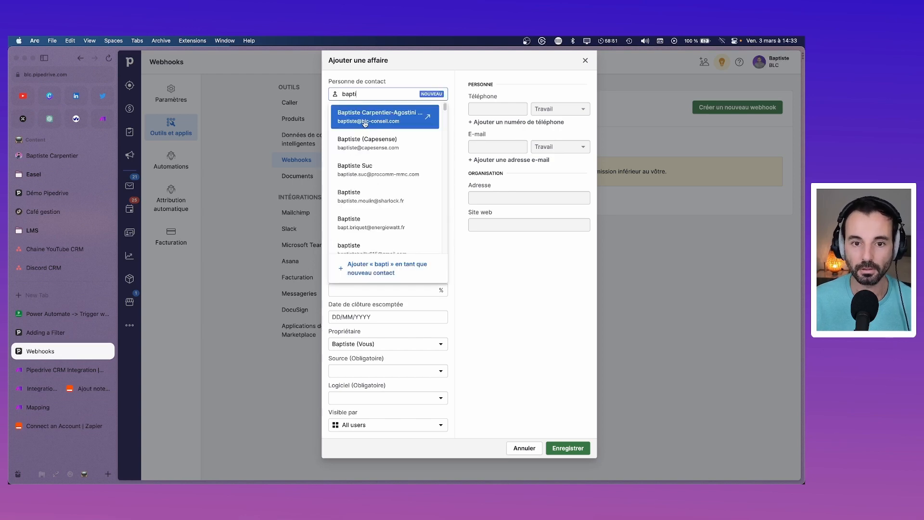
{"action": "left_click", "coordinate": [365, 124]}
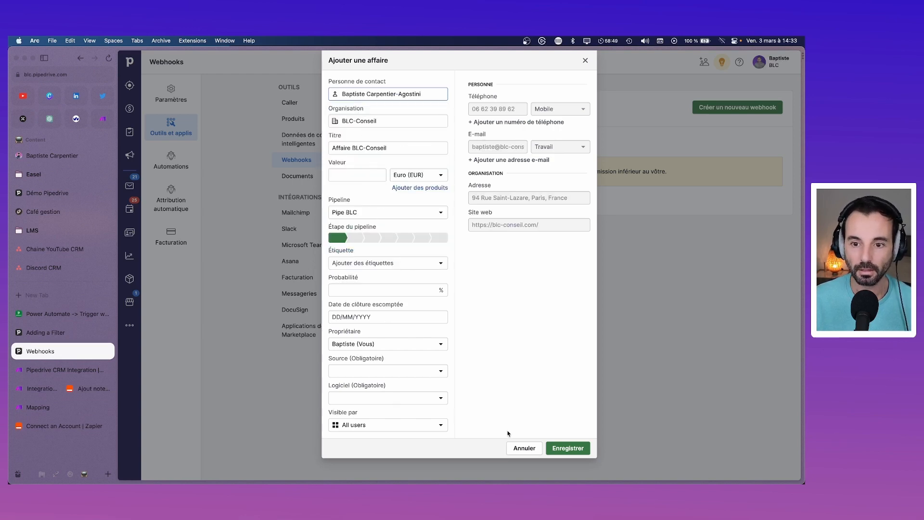
Step: Set the deal's software to Pipedrive and source to Cross Sell, then save it
{"action": "left_click", "coordinate": [403, 400]}
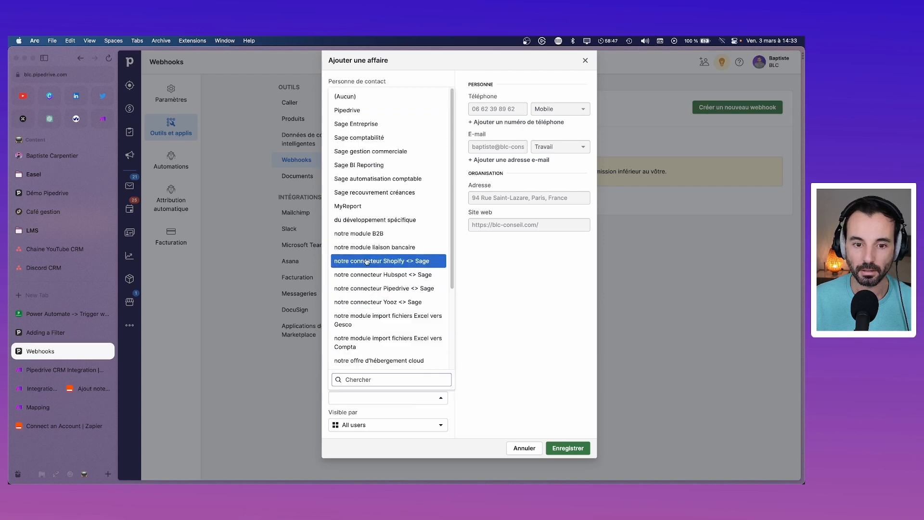
{"action": "type", "text": "pip"}
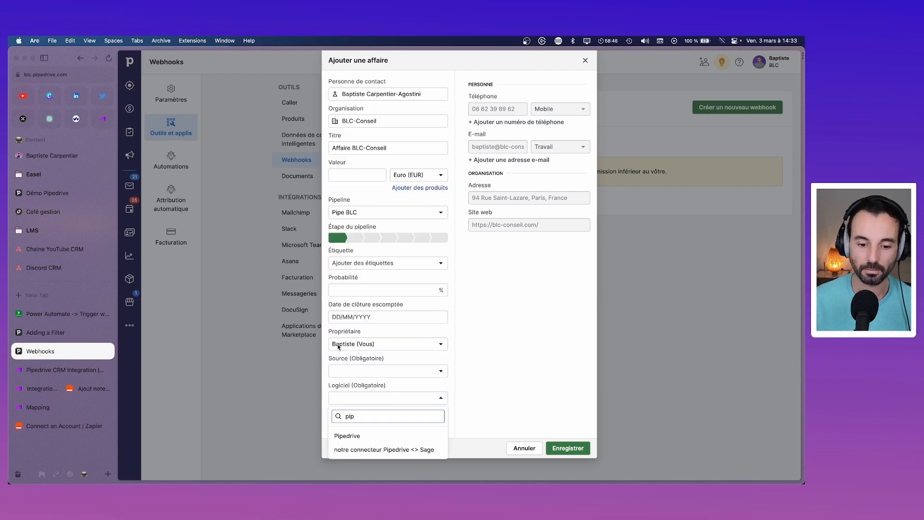
{"action": "left_click", "coordinate": [365, 435]}
{"action": "left_click", "coordinate": [401, 367]}
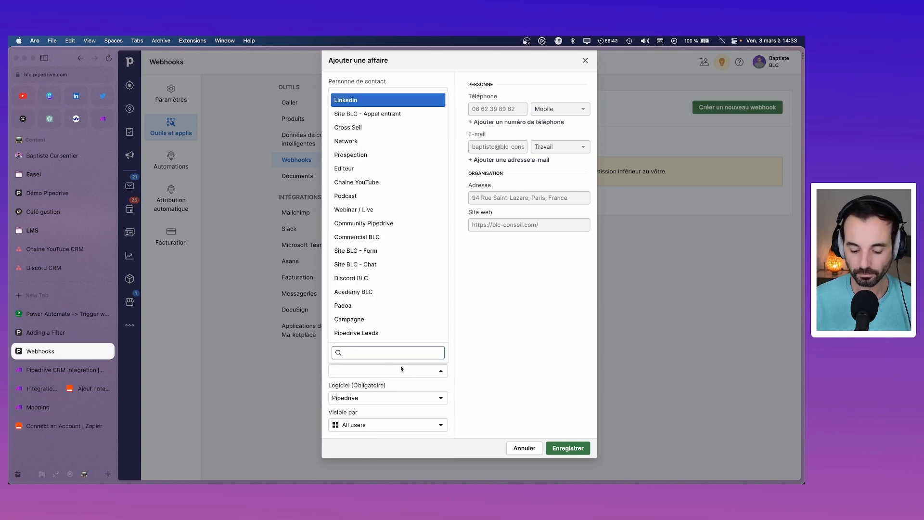
{"action": "type", "text": "cro"}
{"action": "key", "text": "Return"}
{"action": "left_click", "coordinate": [536, 382]}
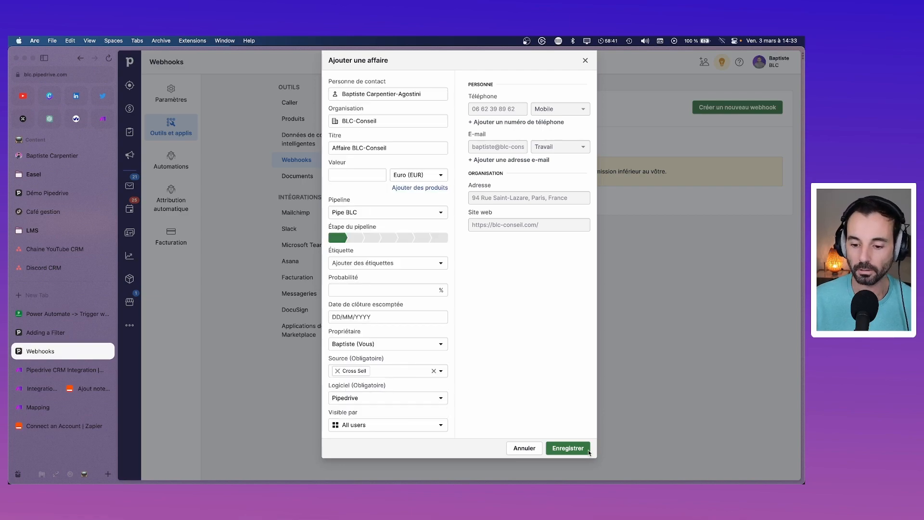
{"action": "left_click", "coordinate": [588, 450]}
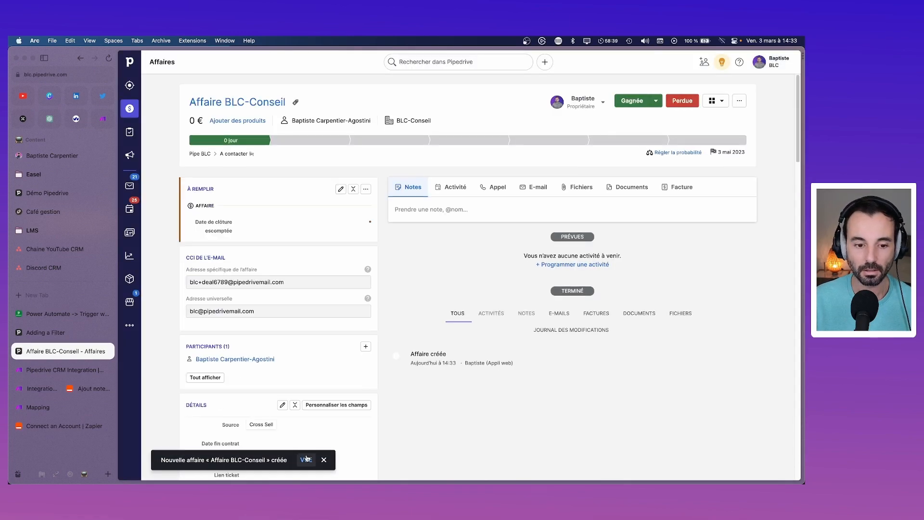
Step: Begin editing the deal's ID_Ticket field, then search 'freshdesk' in a new tab
{"action": "scroll", "coordinate": [289, 337], "scroll_direction": "down", "scroll_amount": 8}
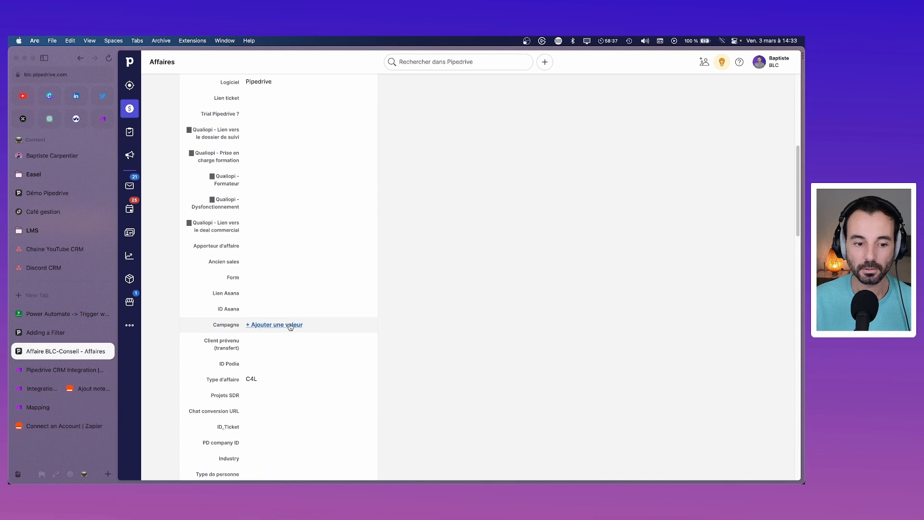
{"action": "scroll", "coordinate": [290, 328], "scroll_direction": "down", "scroll_amount": 3}
{"action": "left_click", "coordinate": [271, 369]}
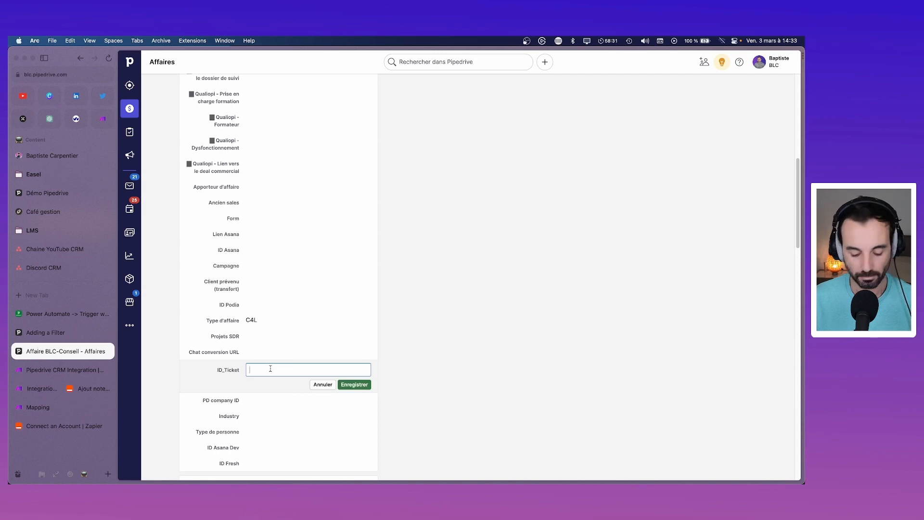
{"action": "key", "text": "super+t"}
{"action": "type", "text": "fres"}
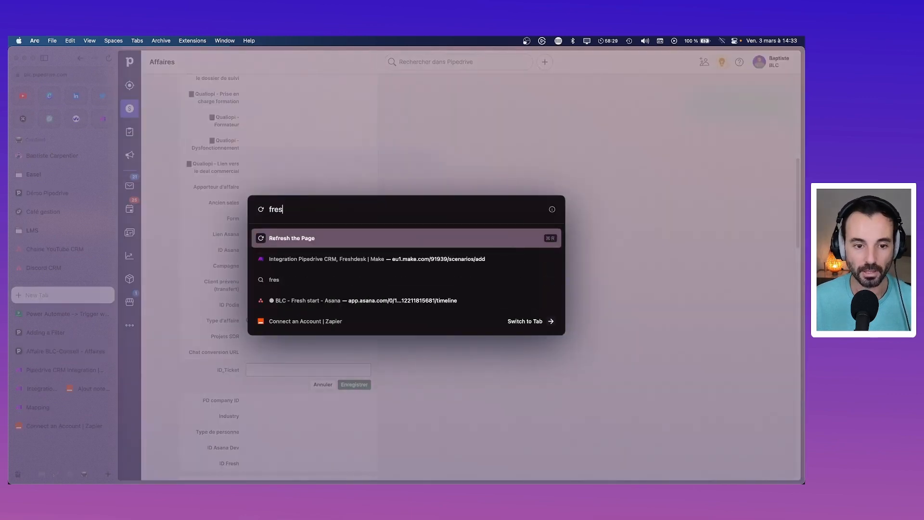
{"action": "type", "text": "hdesk"}
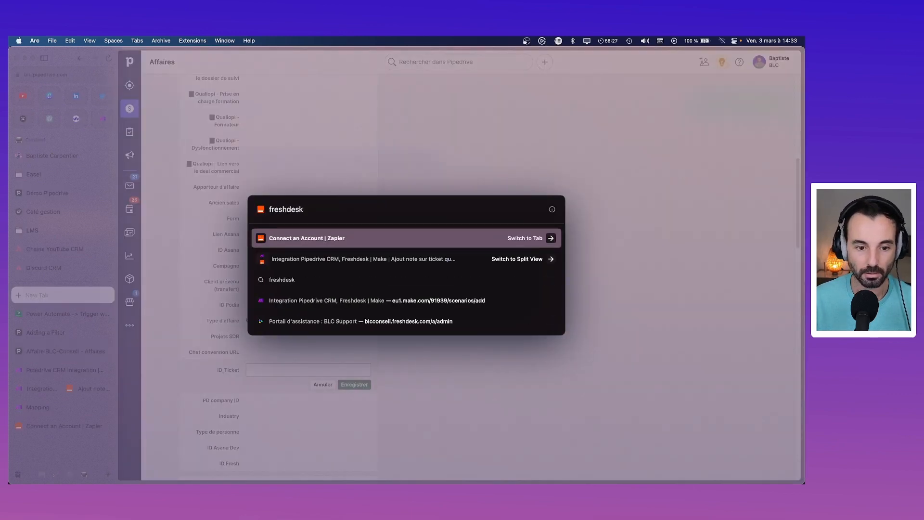
Step: Open the Freshdesk account's unresolved tickets and find ticket TR: MDP #16649
{"action": "key", "text": "Down"}
{"action": "key", "text": "Down"}
{"action": "key", "text": "Return"}
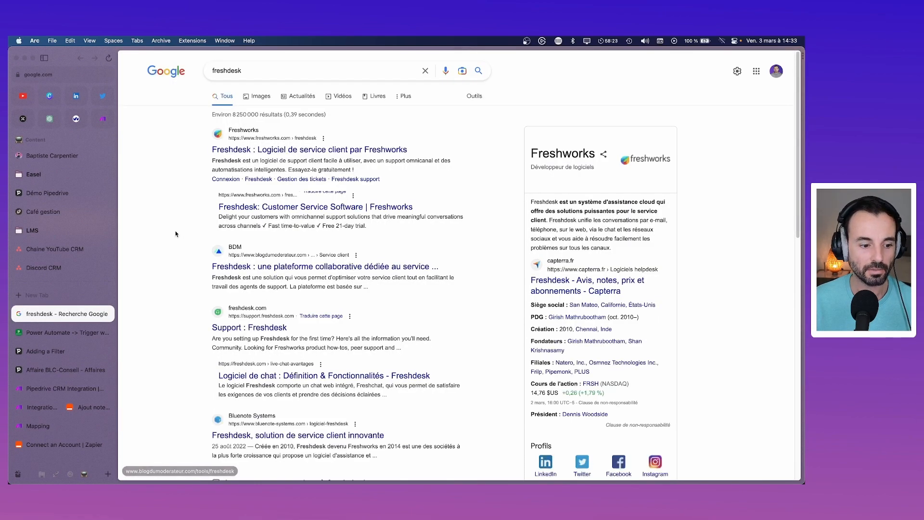
{"action": "left_click", "coordinate": [38, 475]}
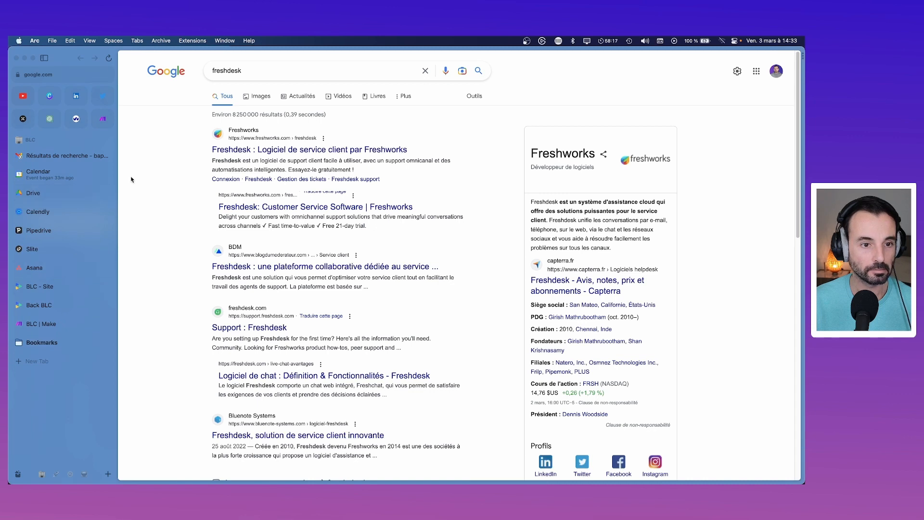
{"action": "left_click", "coordinate": [260, 150]}
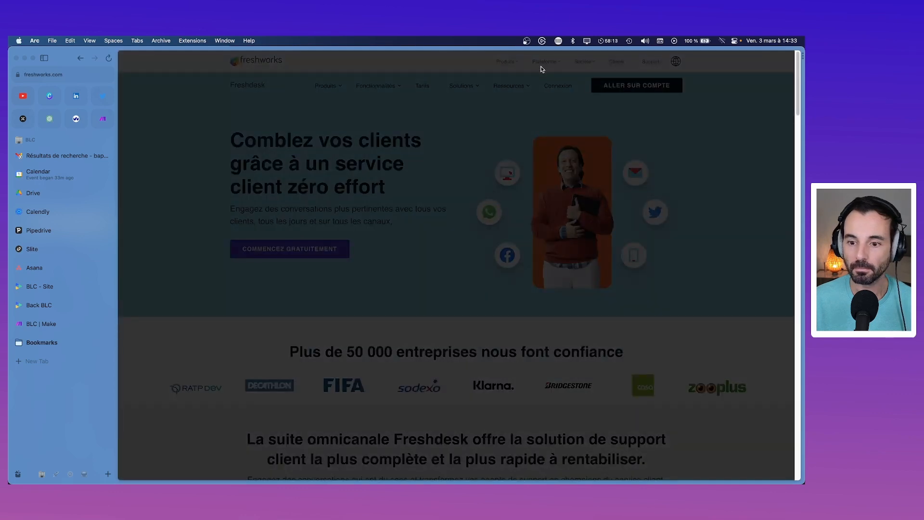
{"action": "left_click", "coordinate": [298, 463]}
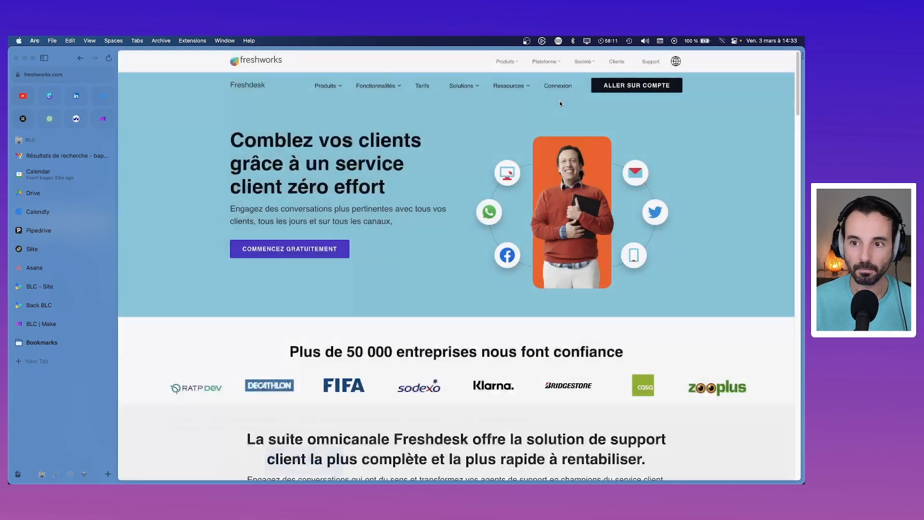
{"action": "left_click", "coordinate": [661, 85]}
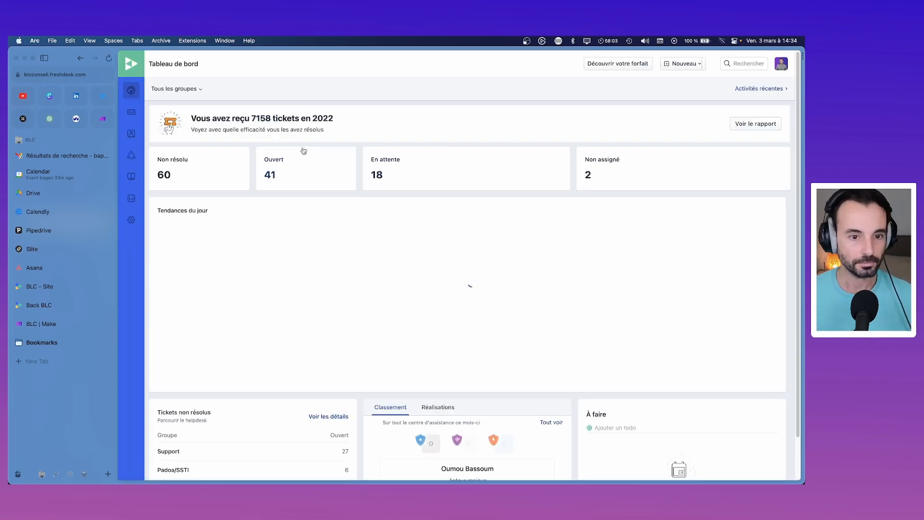
{"action": "left_click", "coordinate": [187, 156]}
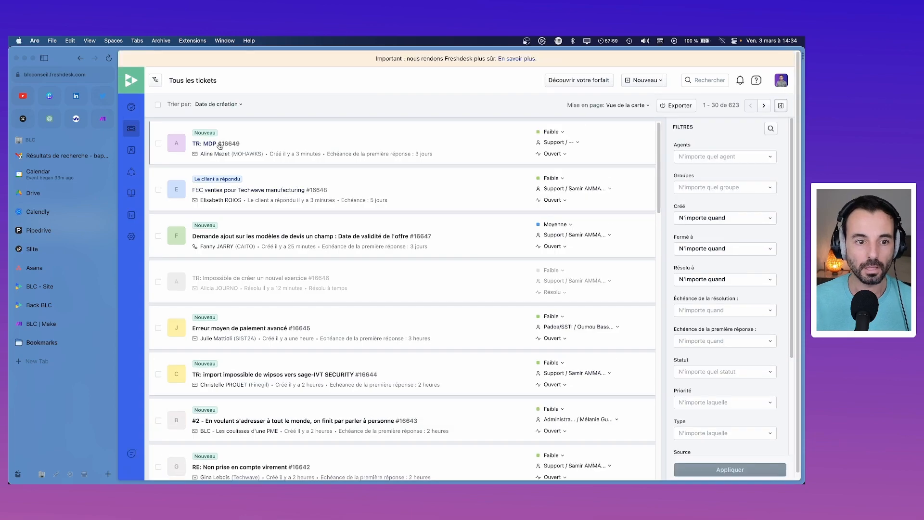
{"action": "mouse_move", "coordinate": [229, 149]}
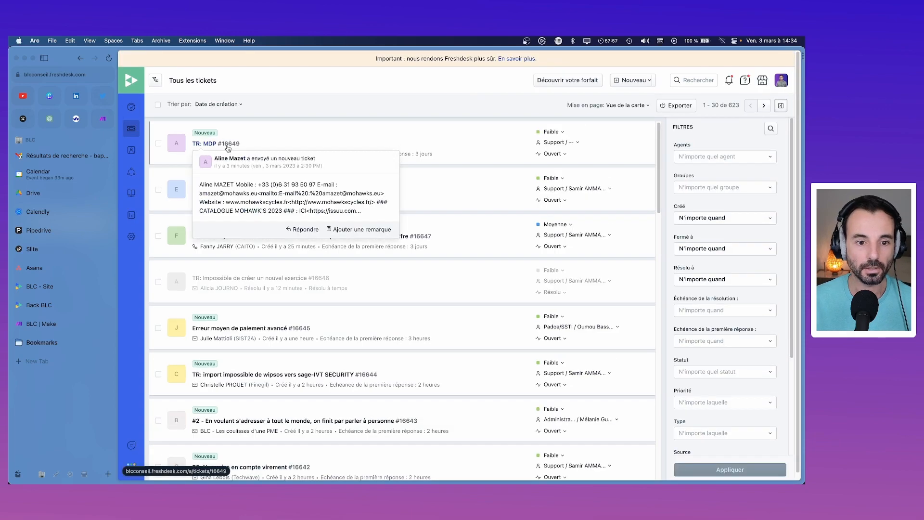
{"action": "left_click", "coordinate": [84, 474]}
{"action": "left_click", "coordinate": [58, 352]}
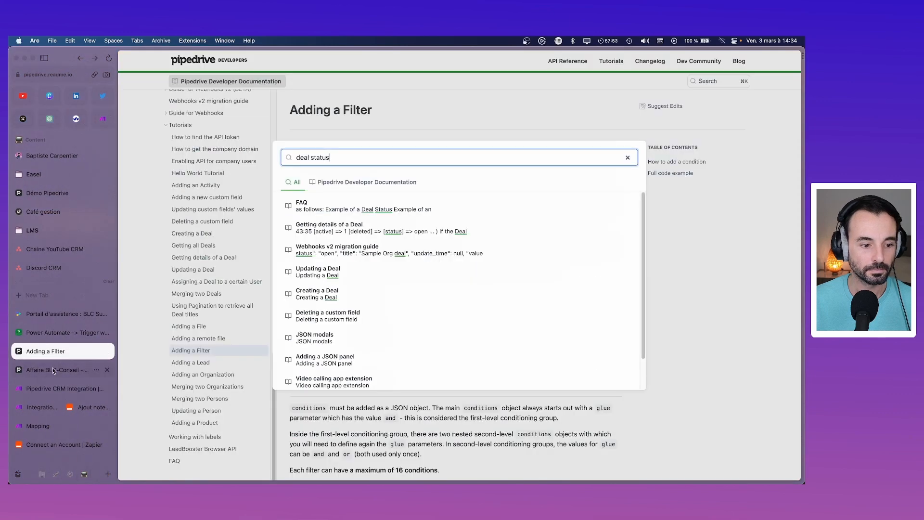
Step: Save 16649 as the deal's ID_Ticket and mark Affaire BLC-Conseil as won
{"action": "left_click", "coordinate": [53, 370]}
{"action": "type", "text": "166"}
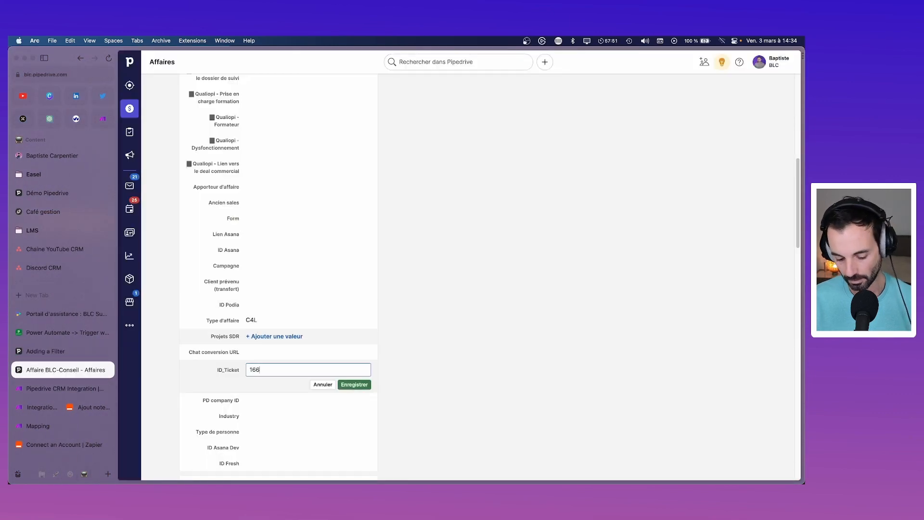
{"action": "type", "text": "49"}
{"action": "left_click", "coordinate": [346, 384]}
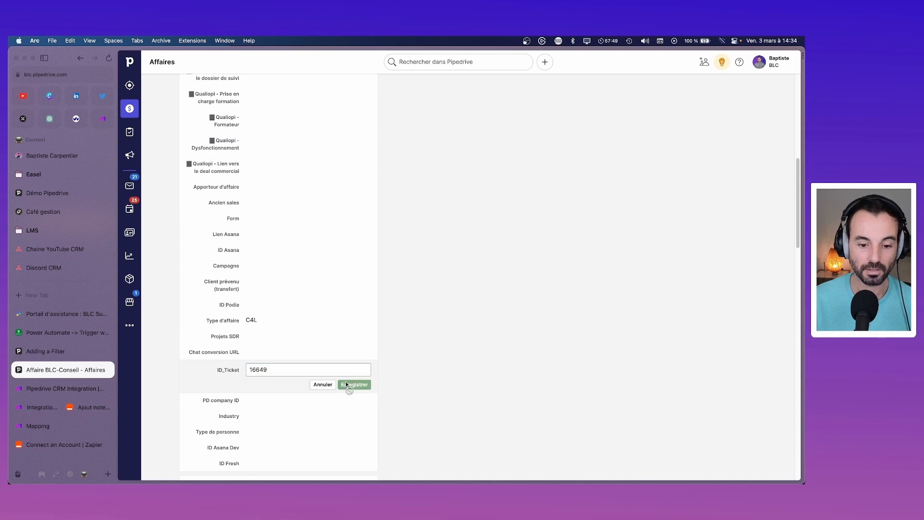
{"action": "scroll", "coordinate": [410, 318], "scroll_direction": "up", "scroll_amount": 15}
{"action": "scroll", "coordinate": [410, 318], "scroll_direction": "up", "scroll_amount": 2}
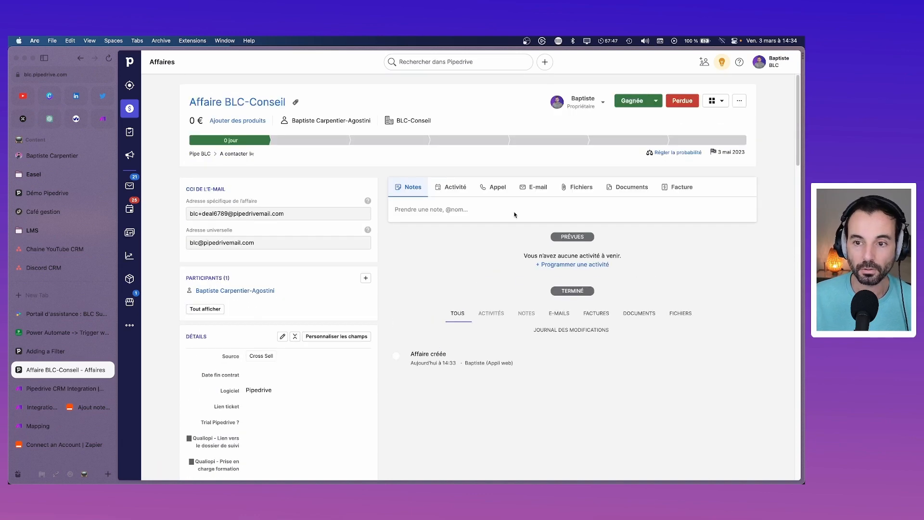
{"action": "left_click", "coordinate": [632, 103]}
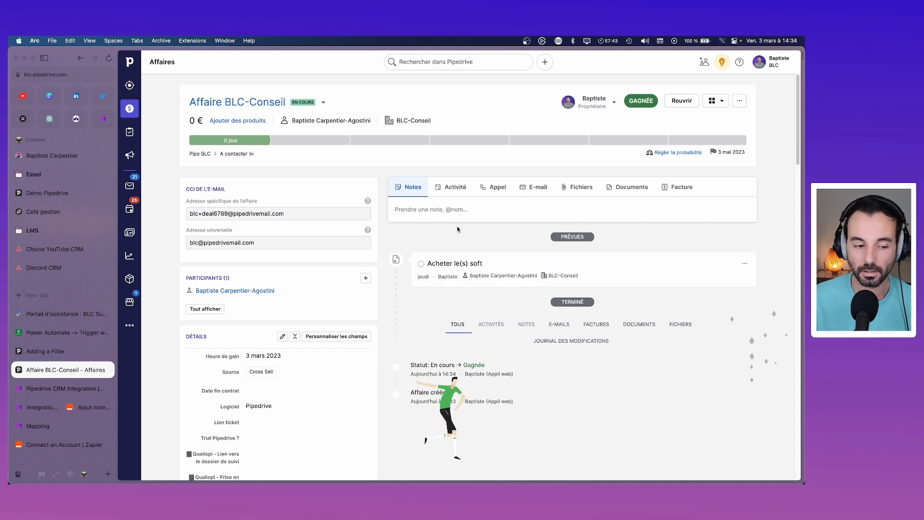
{"action": "left_click", "coordinate": [79, 409]}
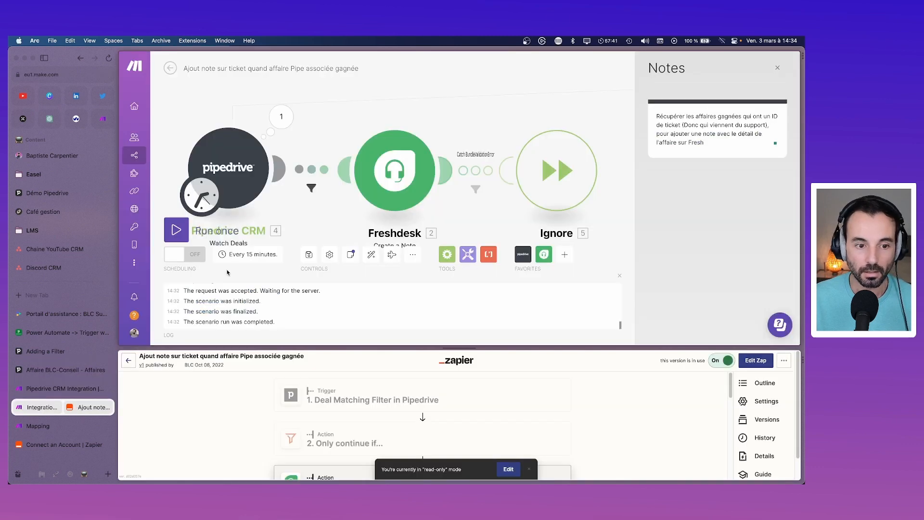
Step: Run the scenario once and inspect the Pipedrive, filter and Freshdesk bundles for ticket 16649
{"action": "left_click", "coordinate": [176, 232]}
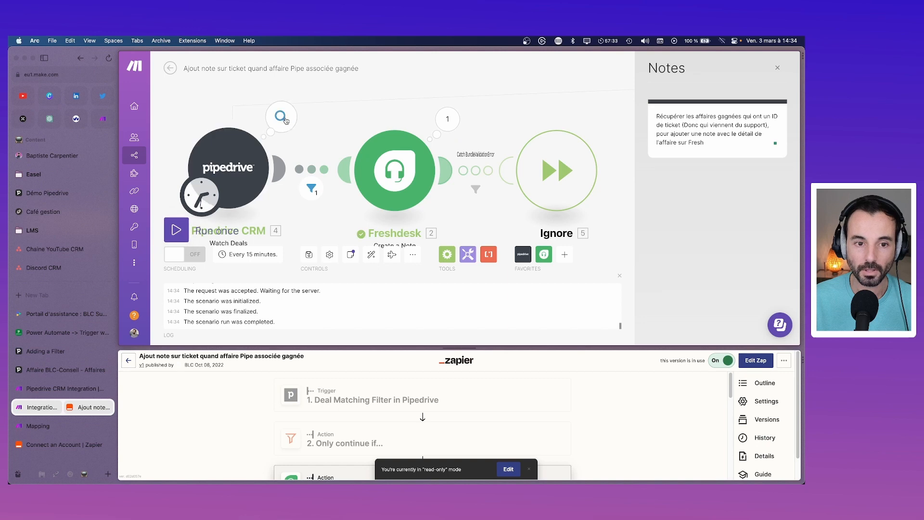
{"action": "left_click", "coordinate": [284, 119]}
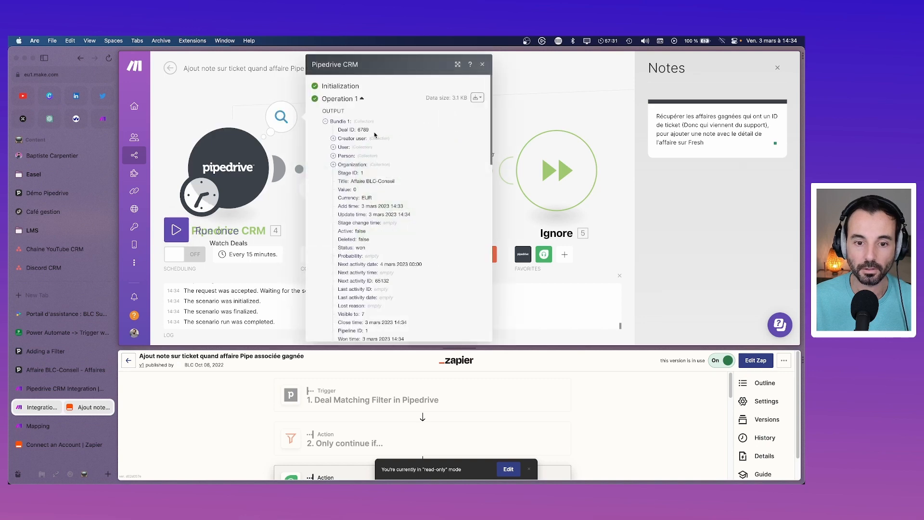
{"action": "left_click", "coordinate": [501, 164]}
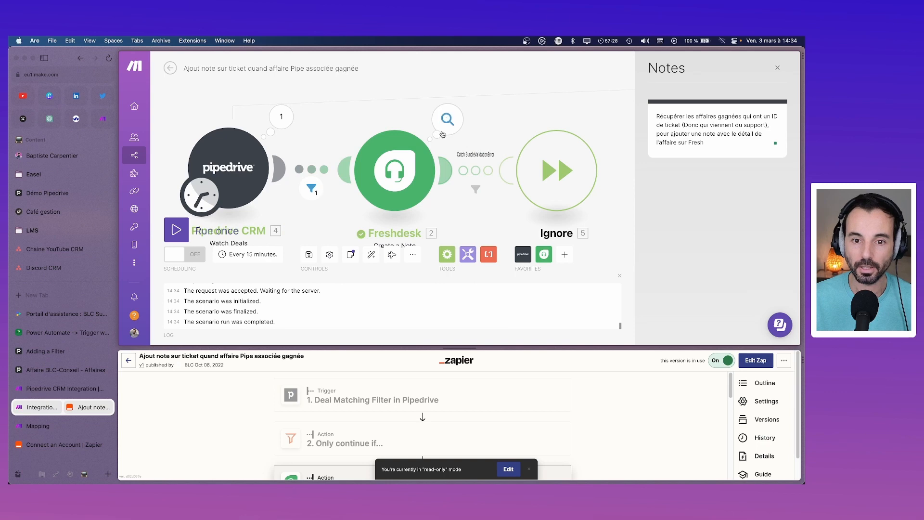
{"action": "left_click", "coordinate": [312, 188]}
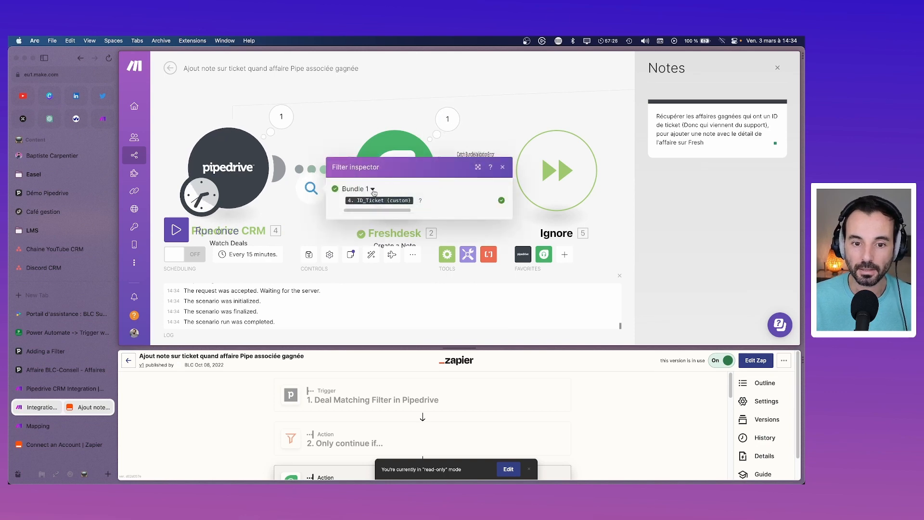
{"action": "left_click", "coordinate": [447, 121]}
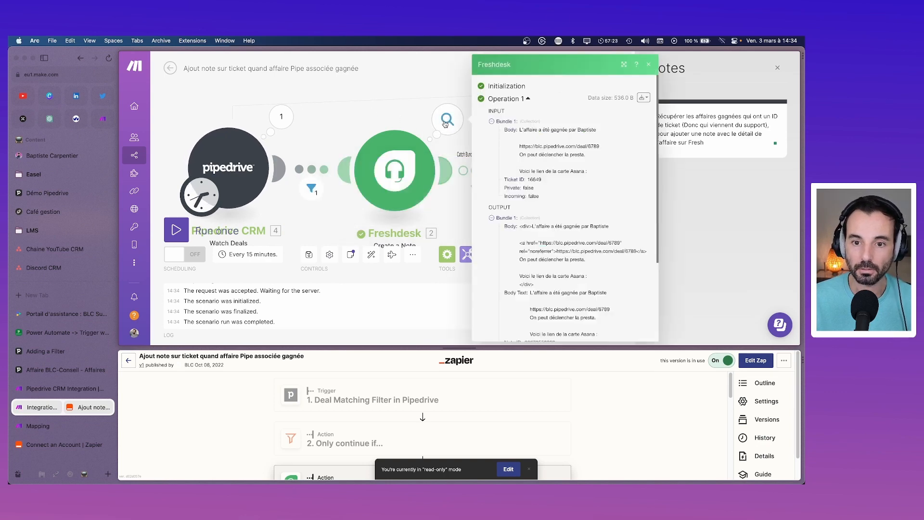
{"action": "left_click", "coordinate": [365, 98]}
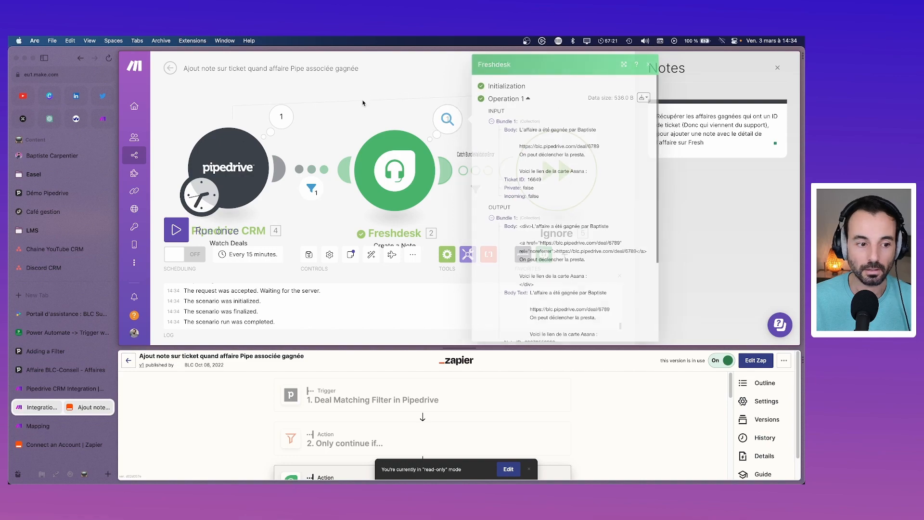
{"action": "left_click", "coordinate": [52, 333]}
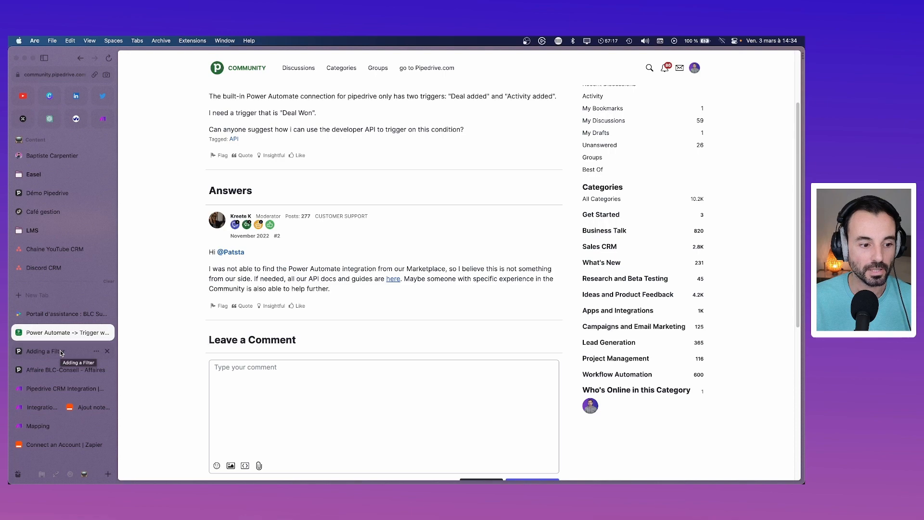
Step: Open ticket TR: MDP #16649 in Freshdesk and delete the scenario's public test note
{"action": "left_click", "coordinate": [53, 313]}
{"action": "left_click", "coordinate": [217, 147]}
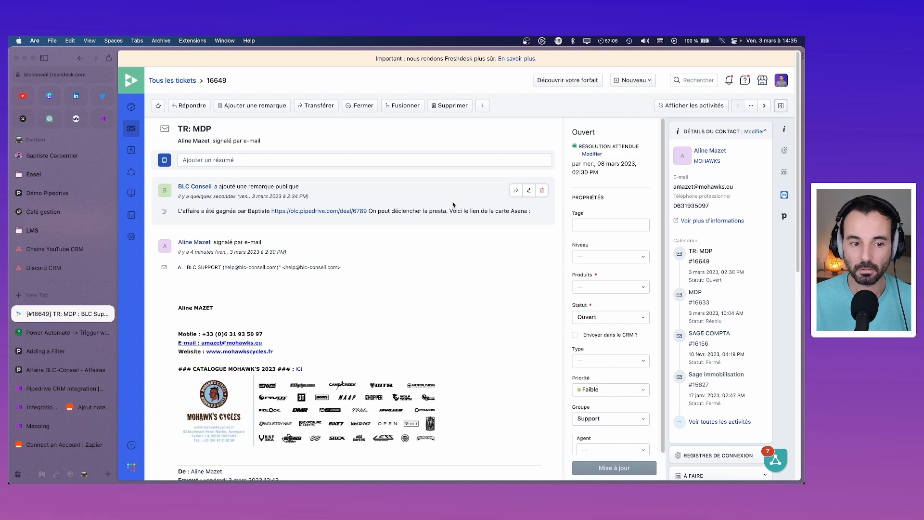
{"action": "left_click", "coordinate": [541, 191]}
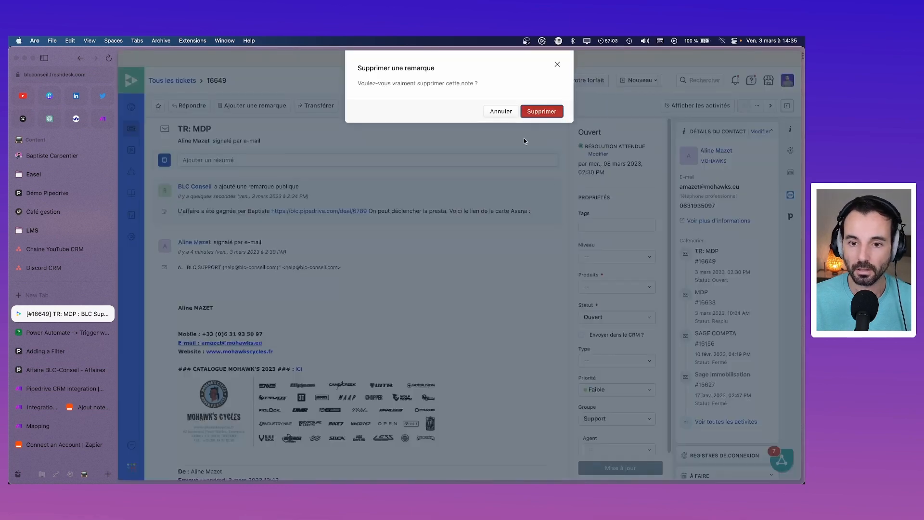
{"action": "key", "text": "Return"}
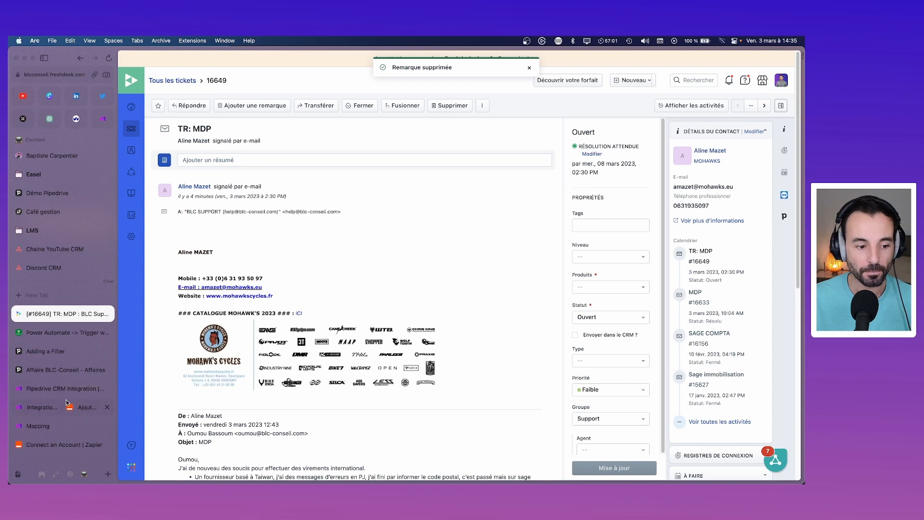
{"action": "left_click", "coordinate": [62, 407]}
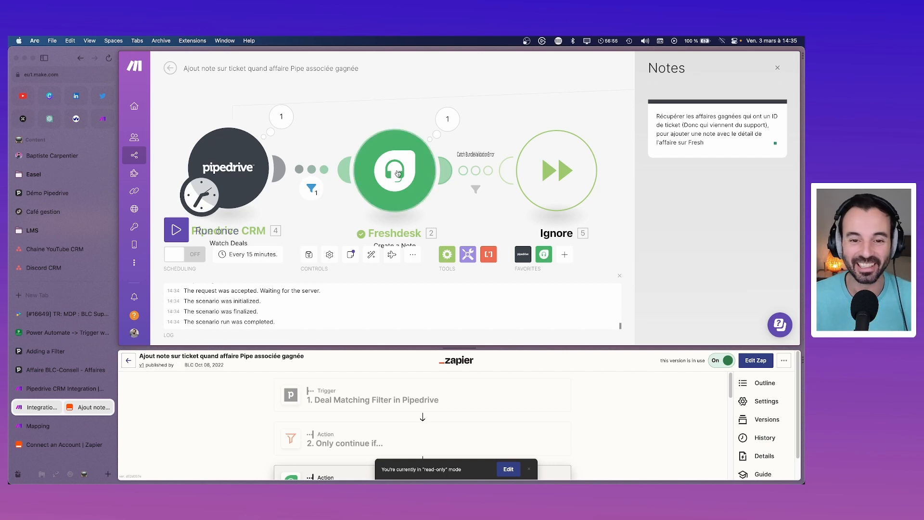
Step: Set Private to Yes in the Freshdesk Create a Note module and save it
{"action": "left_click", "coordinate": [413, 129]}
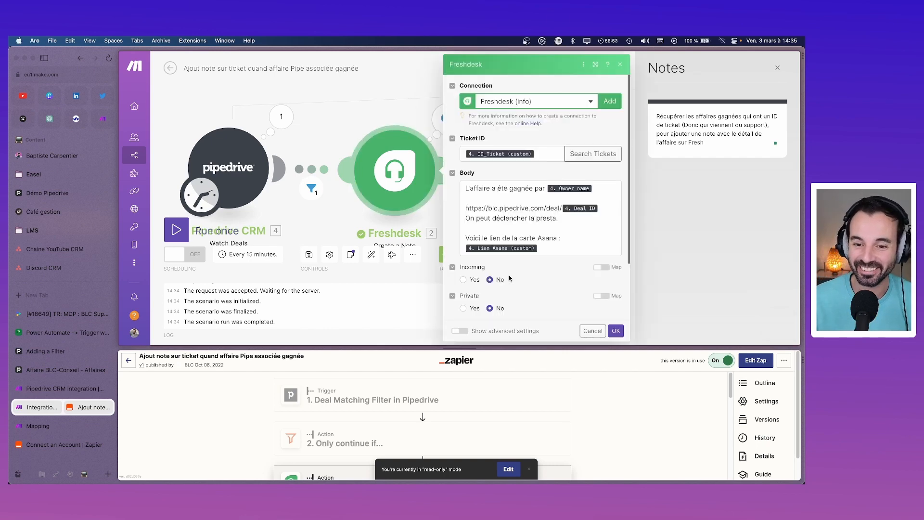
{"action": "scroll", "coordinate": [494, 296], "scroll_direction": "down", "scroll_amount": 1}
{"action": "left_click", "coordinate": [463, 298]}
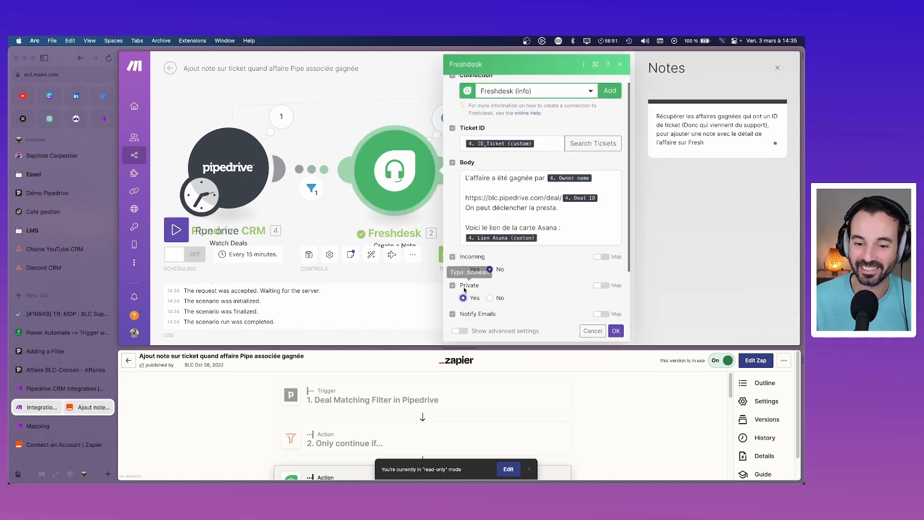
{"action": "scroll", "coordinate": [500, 290], "scroll_direction": "down", "scroll_amount": 2}
{"action": "scroll", "coordinate": [500, 290], "scroll_direction": "down", "scroll_amount": 2}
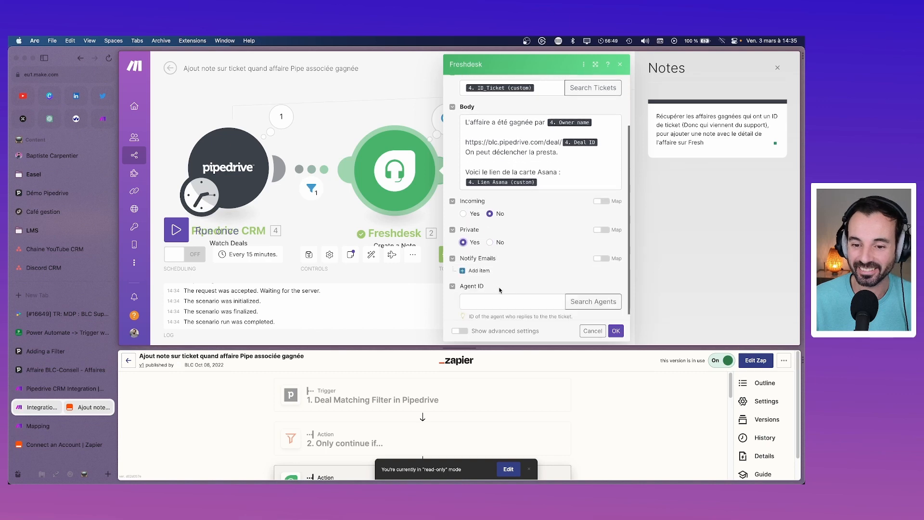
{"action": "left_click", "coordinate": [616, 331]}
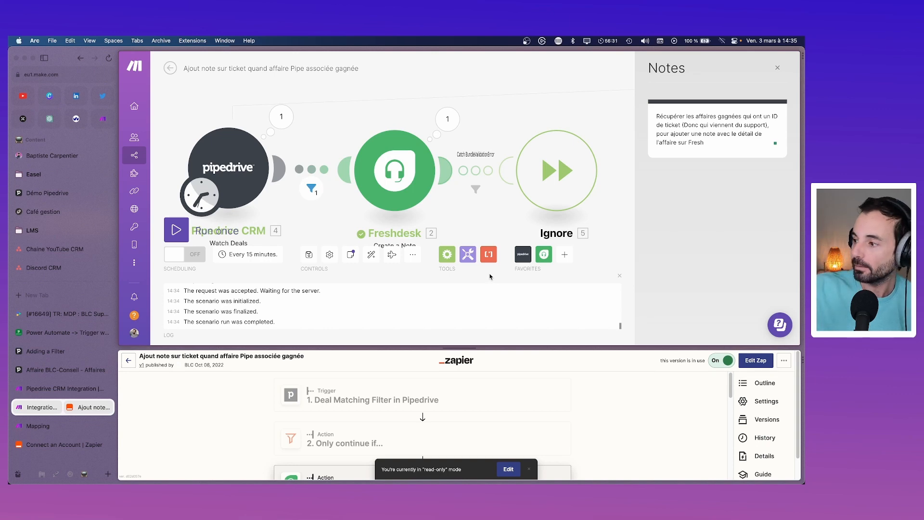
{"action": "right_click", "coordinate": [245, 176]}
Step: Set the Pipedrive Watch Deals trigger to start since a specific date, 03/03/2023 14:30
{"action": "left_click", "coordinate": [304, 206]}
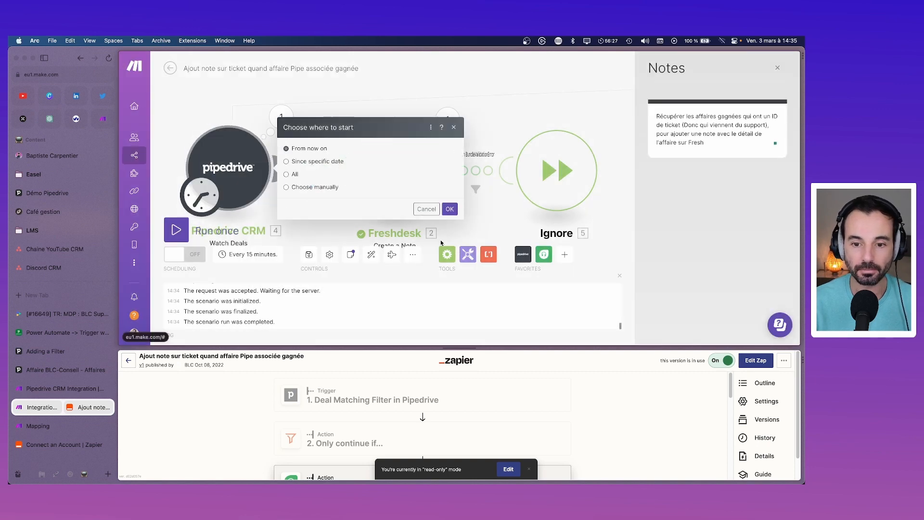
{"action": "left_click", "coordinate": [286, 161]}
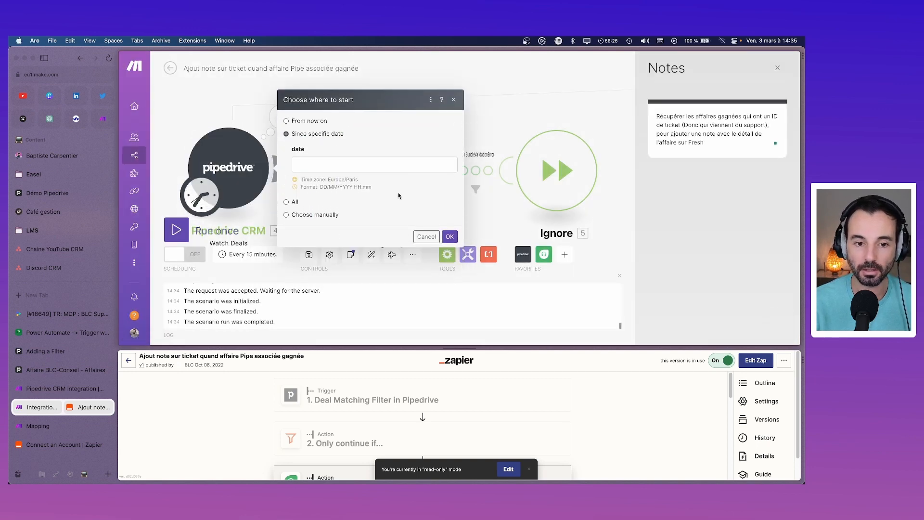
{"action": "left_click", "coordinate": [331, 170]}
{"action": "left_click", "coordinate": [528, 150]}
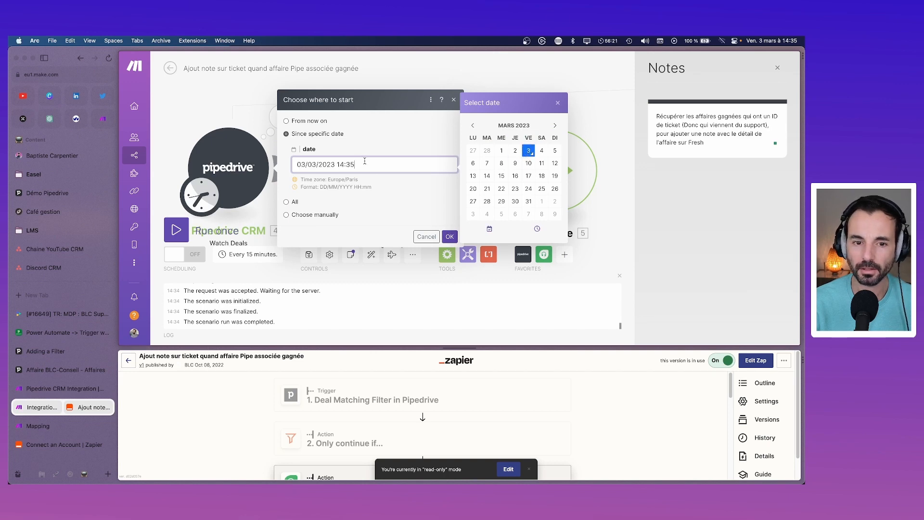
{"action": "left_click", "coordinate": [451, 236]}
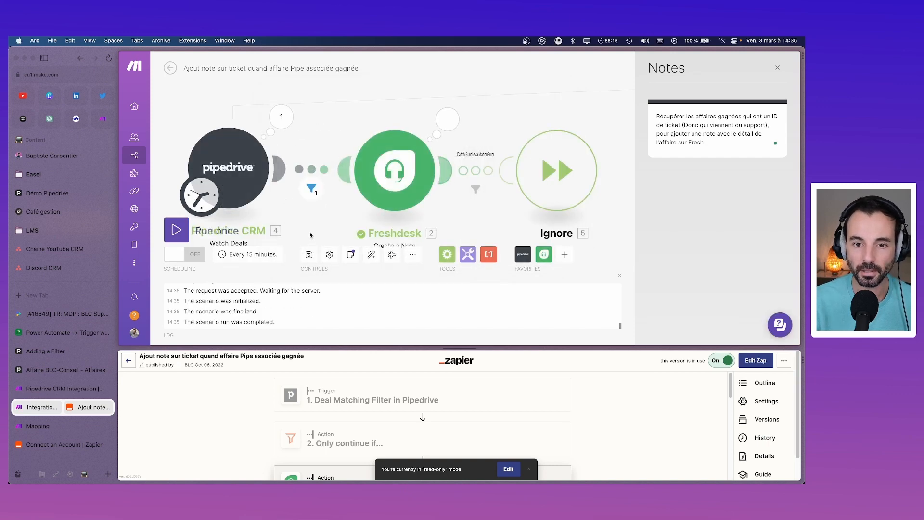
Step: Reload Freshdesk ticket 16649 to verify the private won-deal note, then come back to Make
{"action": "left_click", "coordinate": [60, 318]}
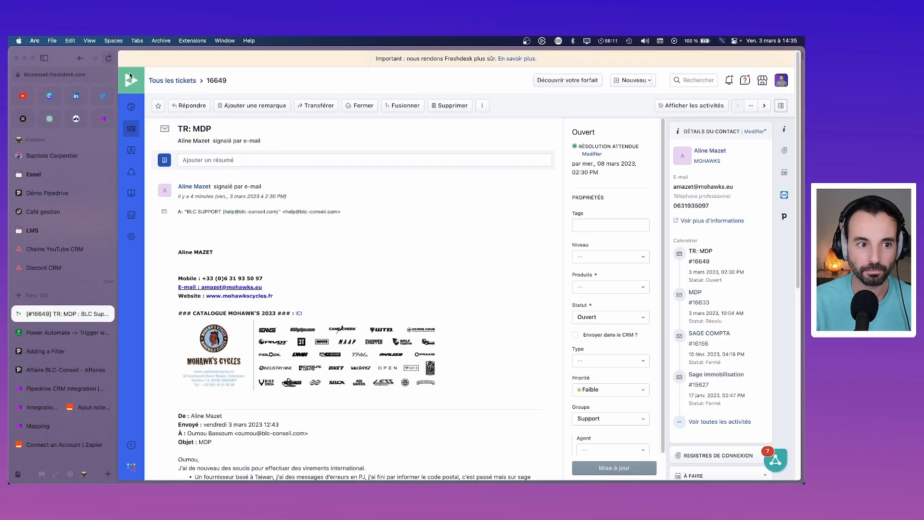
{"action": "key", "text": "super+r"}
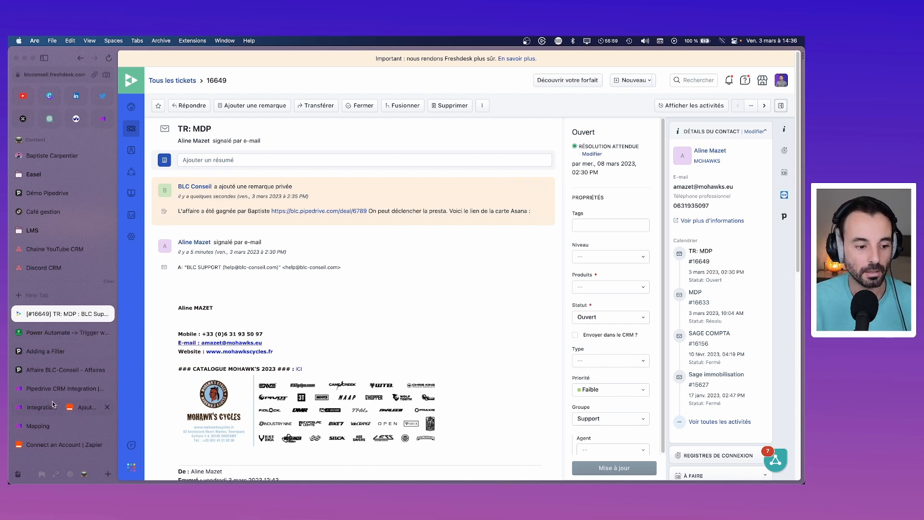
{"action": "left_click", "coordinate": [86, 408]}
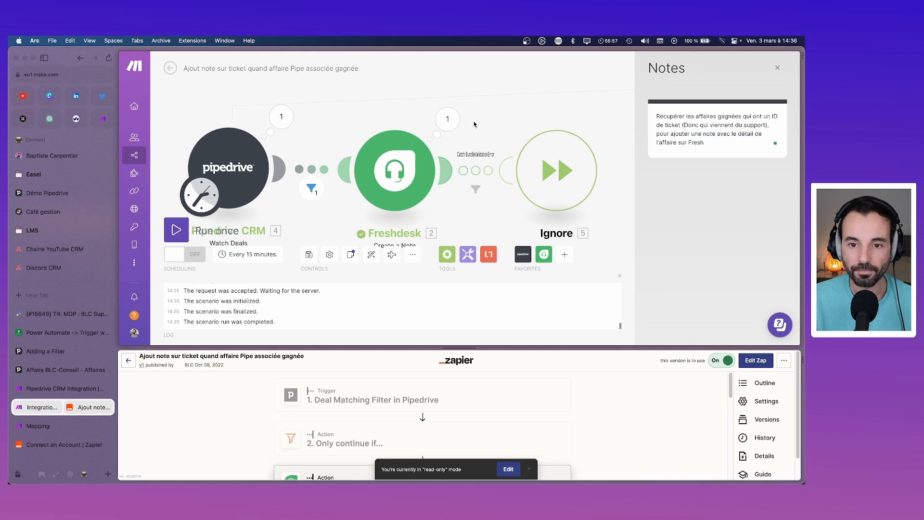
Step: Reopen the Freshdesk module and remove the blank line from the note body, undoing stray edits
{"action": "left_click", "coordinate": [385, 169]}
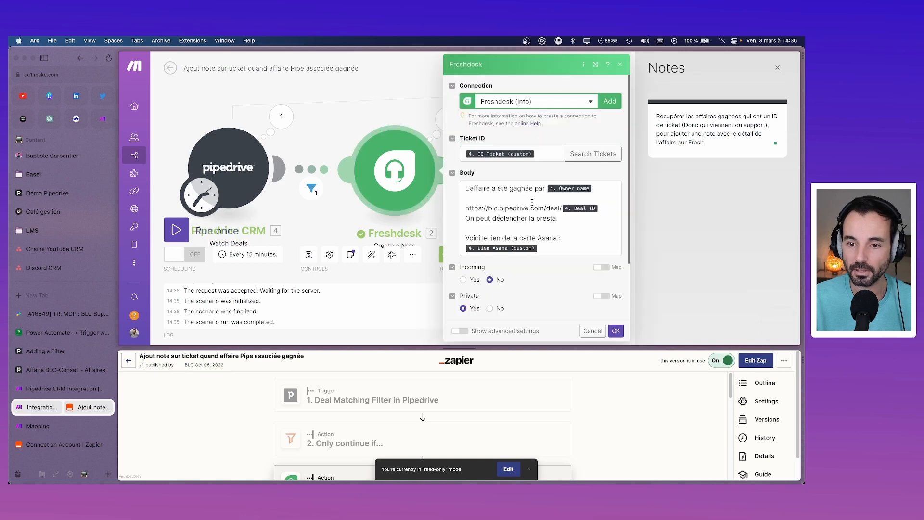
{"action": "left_click", "coordinate": [466, 208]}
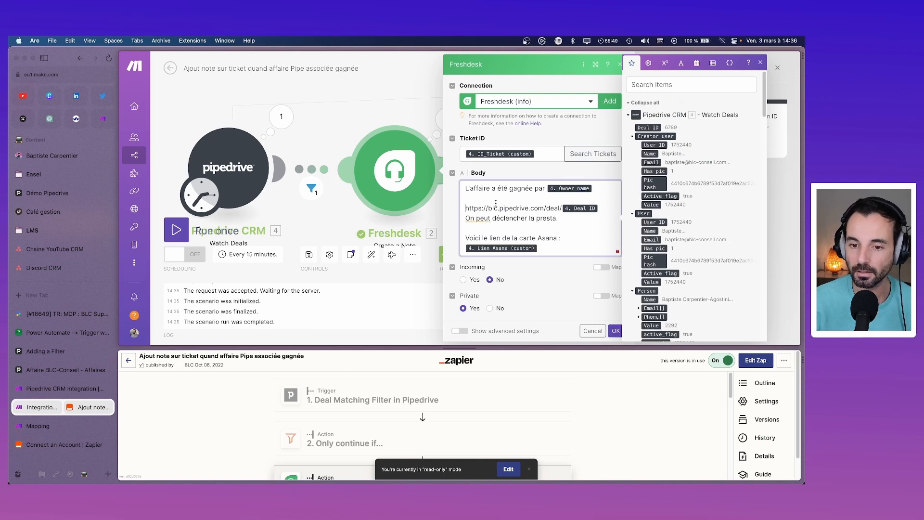
{"action": "key", "text": "BackSpace"}
{"action": "key", "text": "BackSpace"}
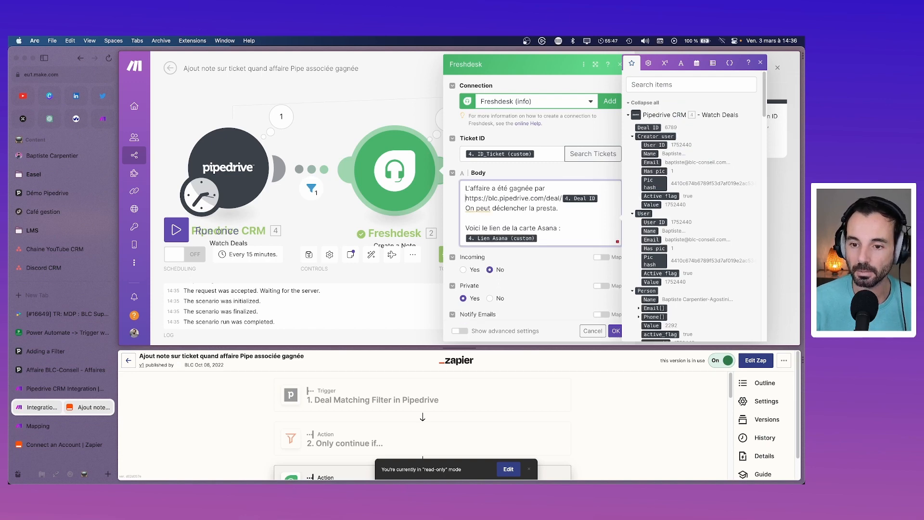
{"action": "left_click", "coordinate": [776, 144]}
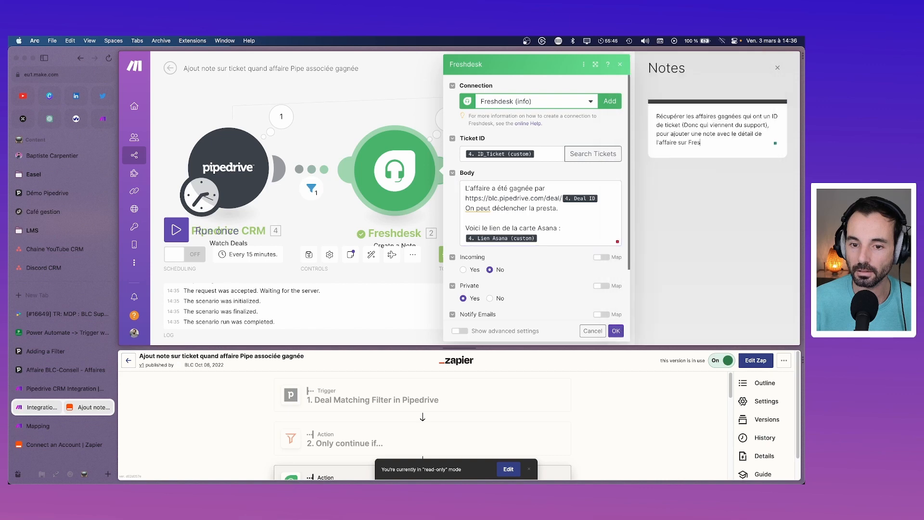
{"action": "left_click", "coordinate": [521, 198]}
{"action": "key", "text": "super+z"}
{"action": "left_click", "coordinate": [521, 197]}
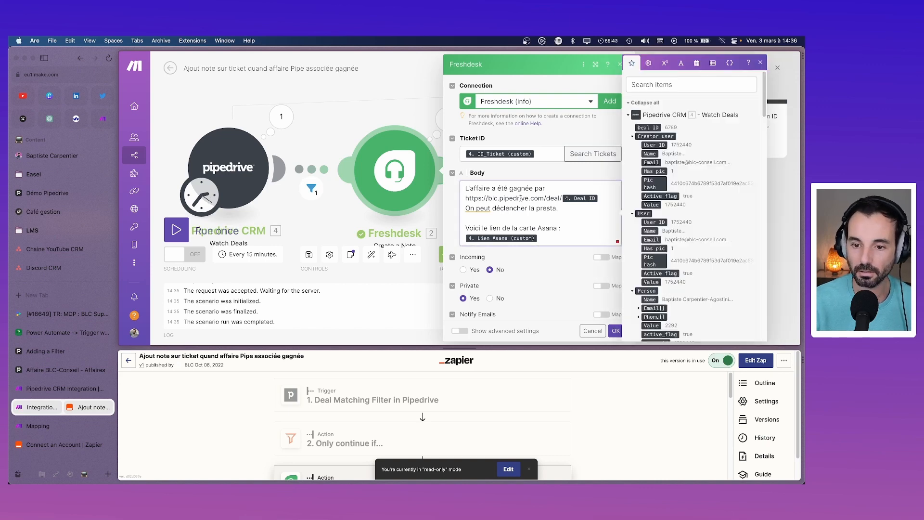
{"action": "key", "text": "super+z"}
{"action": "key", "text": "super+z"}
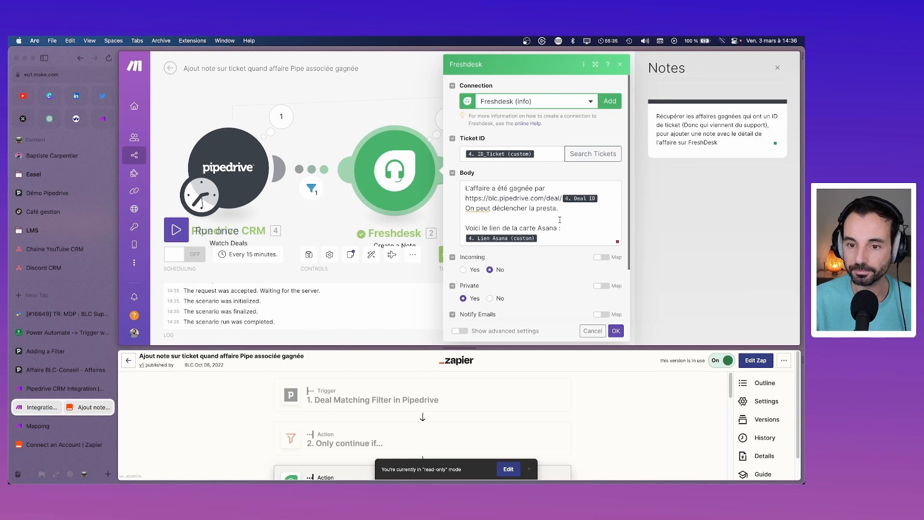
Step: Add '/' after the Deal ID and map the Owner name after 'gagnée par', followed by '//'
{"action": "left_click", "coordinate": [601, 198]}
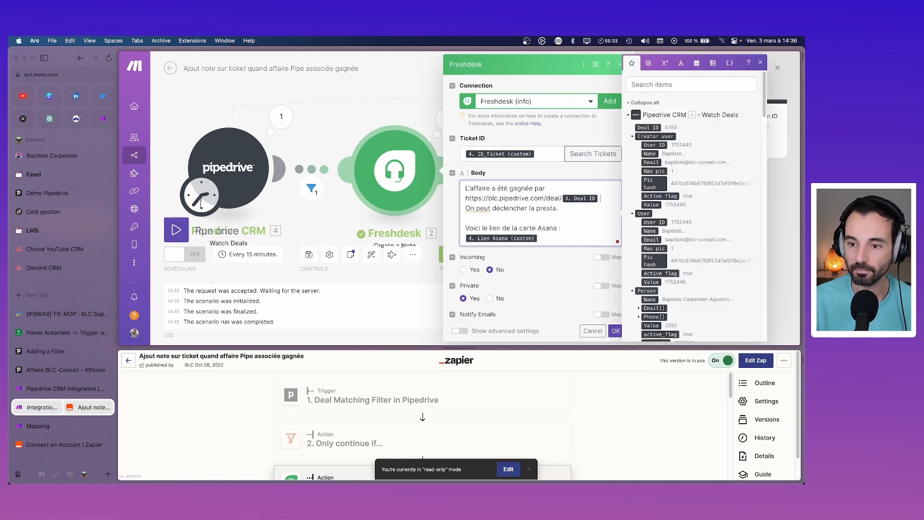
{"action": "type", "text": "//"}
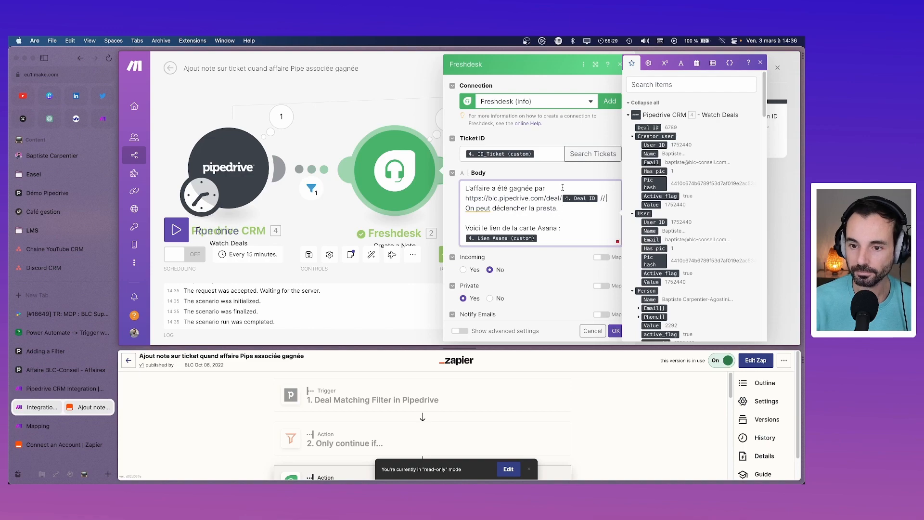
{"action": "left_click", "coordinate": [672, 79]}
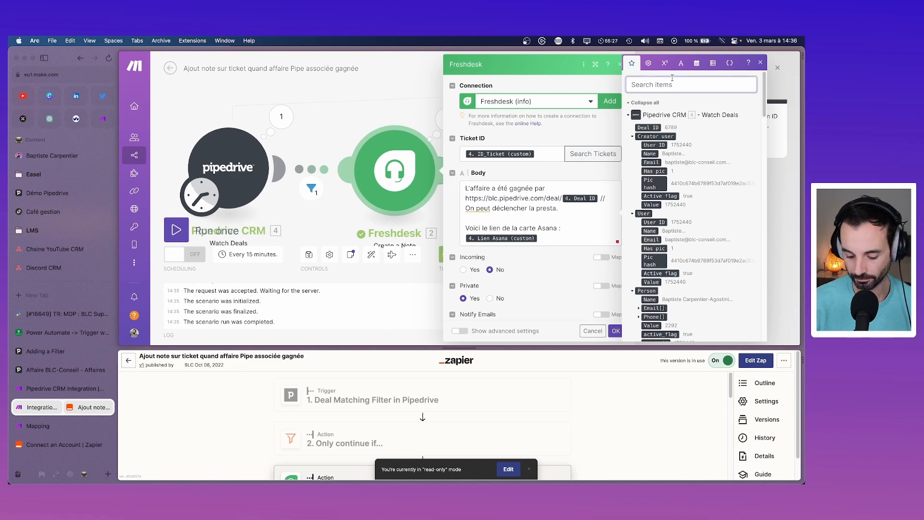
{"action": "type", "text": "own"}
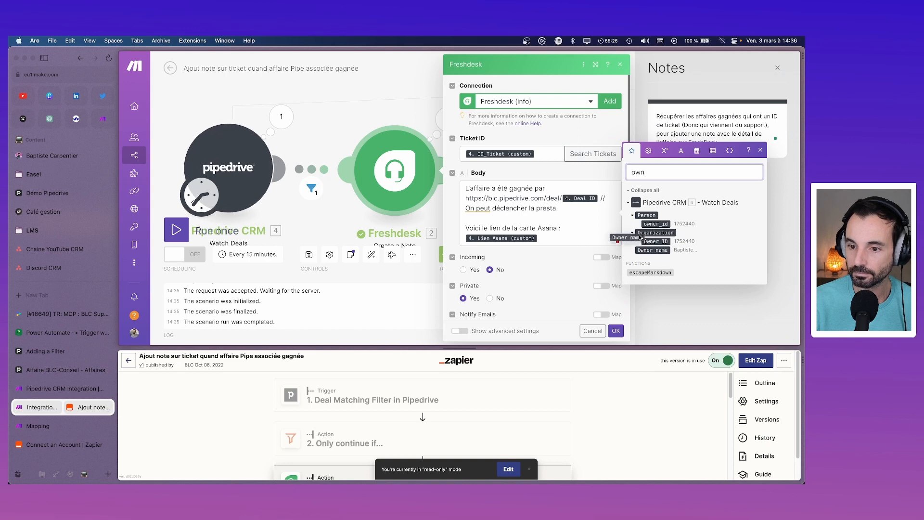
{"action": "left_click_drag", "start_coordinate": [640, 236], "coordinate": [570, 188]}
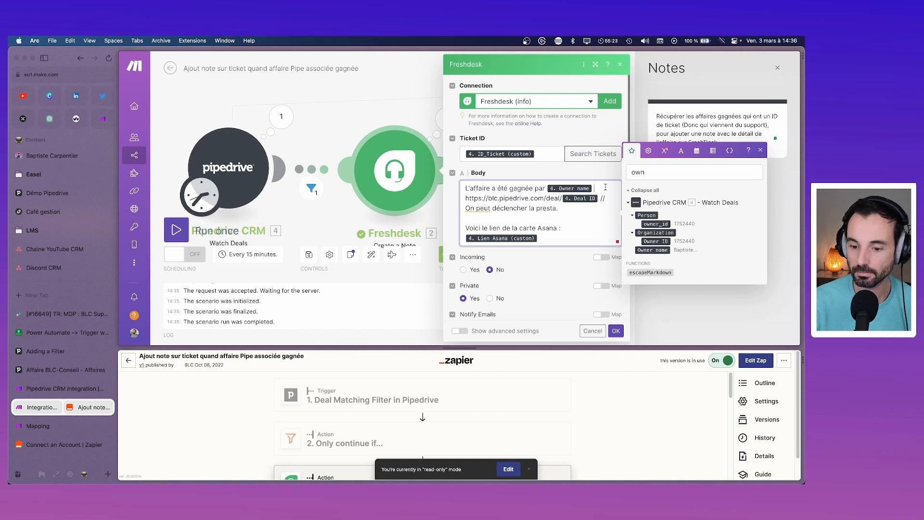
{"action": "type", "text": "//"}
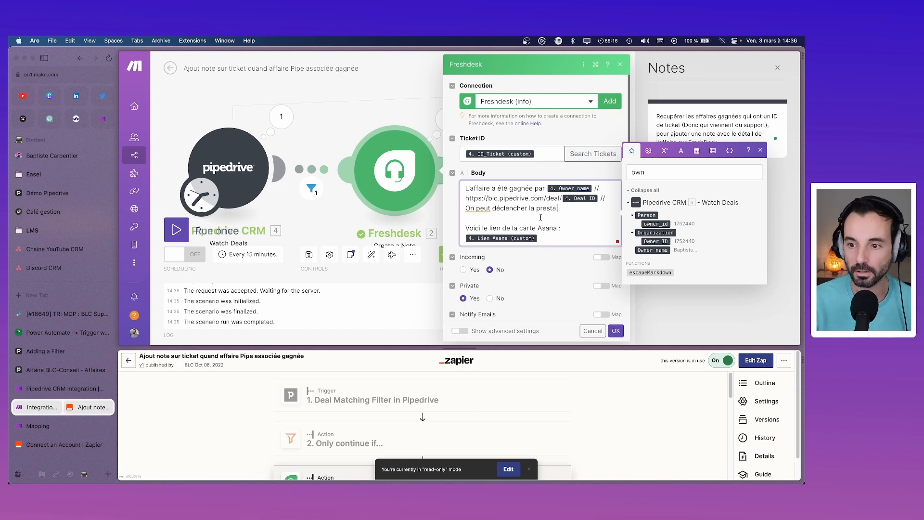
{"action": "left_click", "coordinate": [760, 150]}
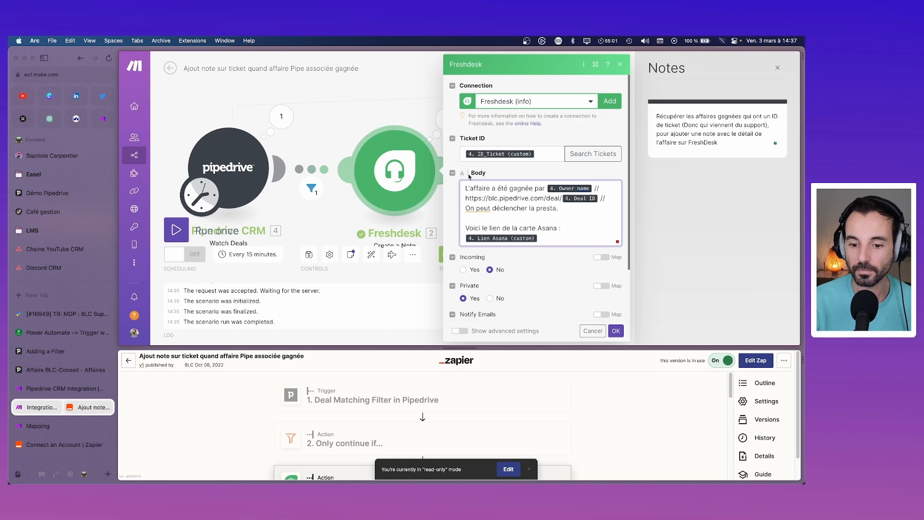
Step: Add '//' after the Lien Asana chip in the note body and confirm the Freshdesk settings
{"action": "left_click", "coordinate": [460, 331]}
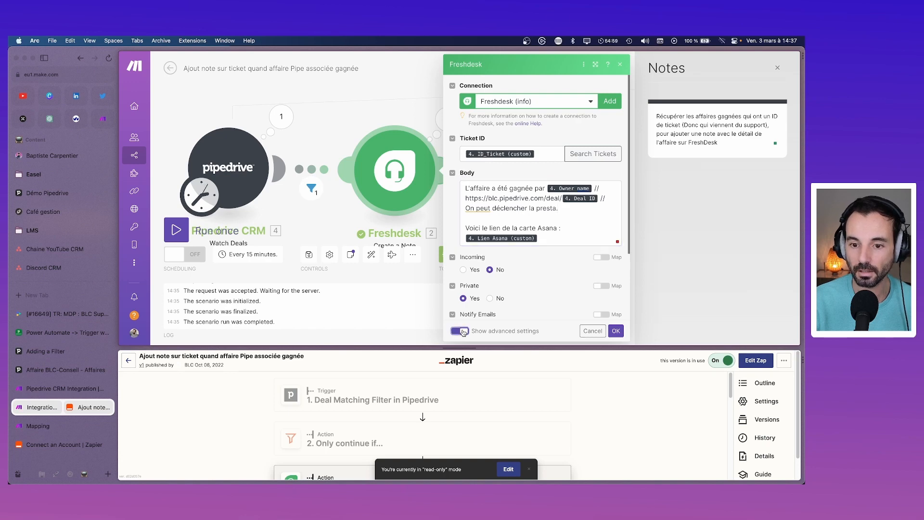
{"action": "scroll", "coordinate": [485, 283], "scroll_direction": "down", "scroll_amount": 1}
{"action": "scroll", "coordinate": [485, 283], "scroll_direction": "down", "scroll_amount": 3}
{"action": "left_click", "coordinate": [464, 330]}
{"action": "scroll", "coordinate": [481, 260], "scroll_direction": "up", "scroll_amount": 4}
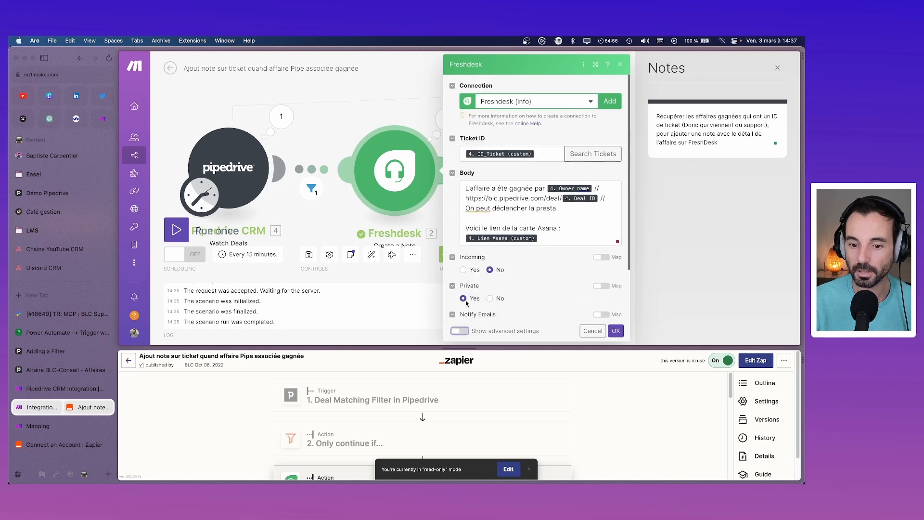
{"action": "left_click", "coordinate": [596, 188]}
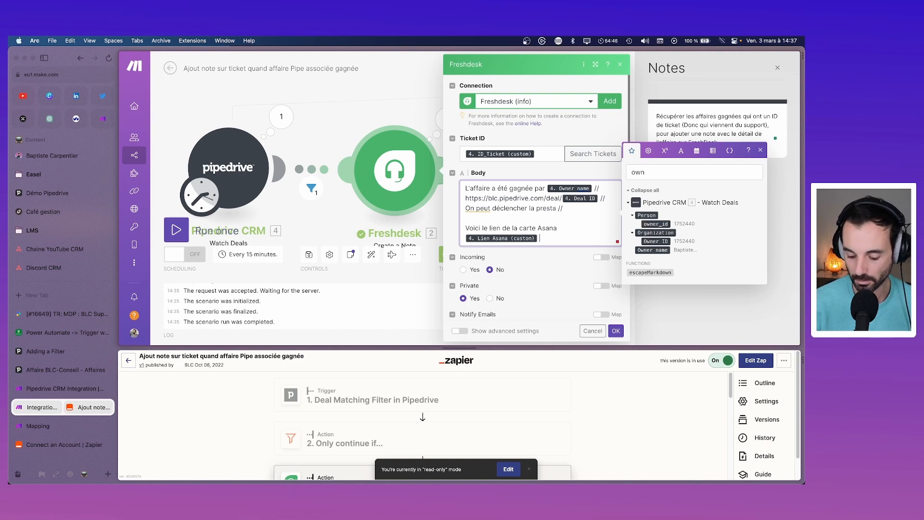
{"action": "type", "text": "//"}
{"action": "left_click", "coordinate": [616, 331]}
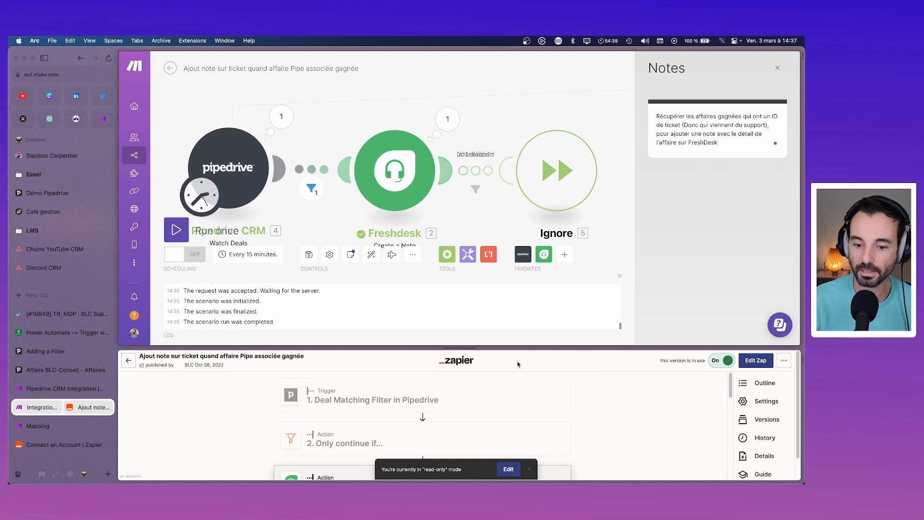
Step: Enlarge the Zapier pane and toggle the old zap from On to Off
{"action": "left_click_drag", "start_coordinate": [480, 349], "coordinate": [442, 138]}
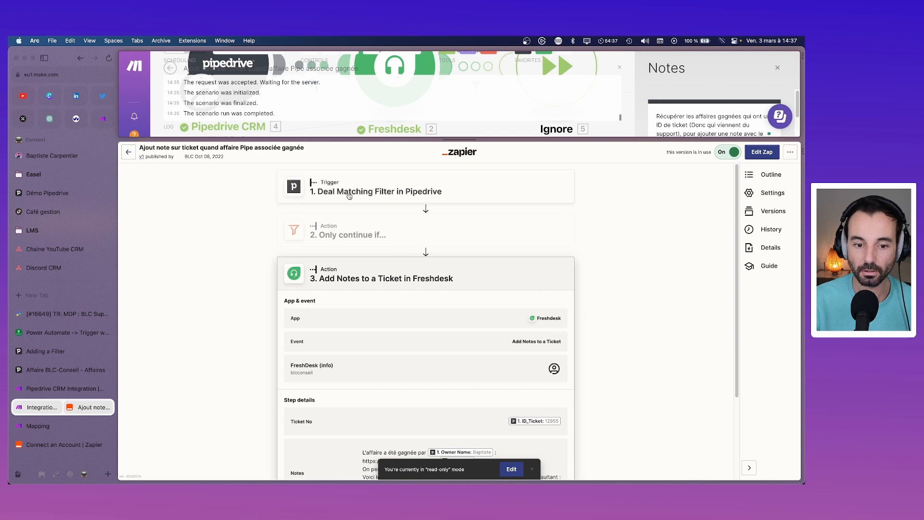
{"action": "left_click", "coordinate": [729, 152]}
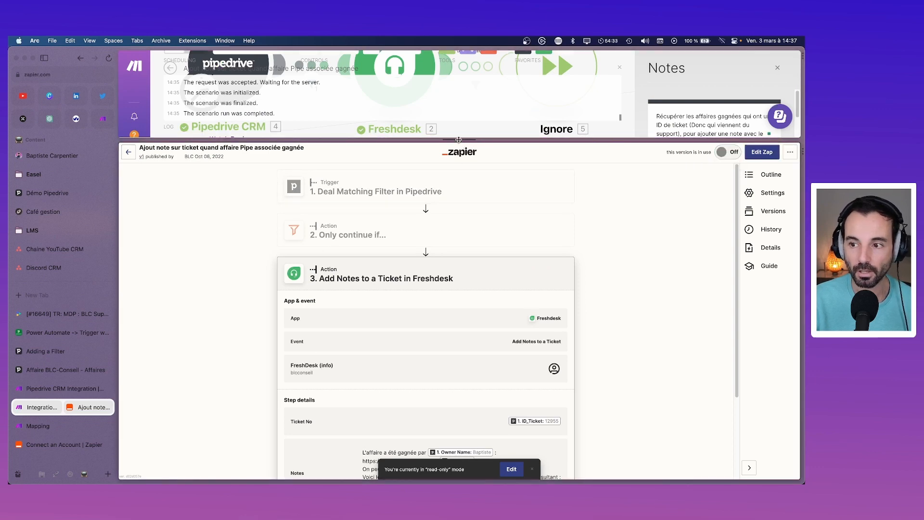
{"action": "left_click_drag", "start_coordinate": [458, 139], "coordinate": [458, 370]}
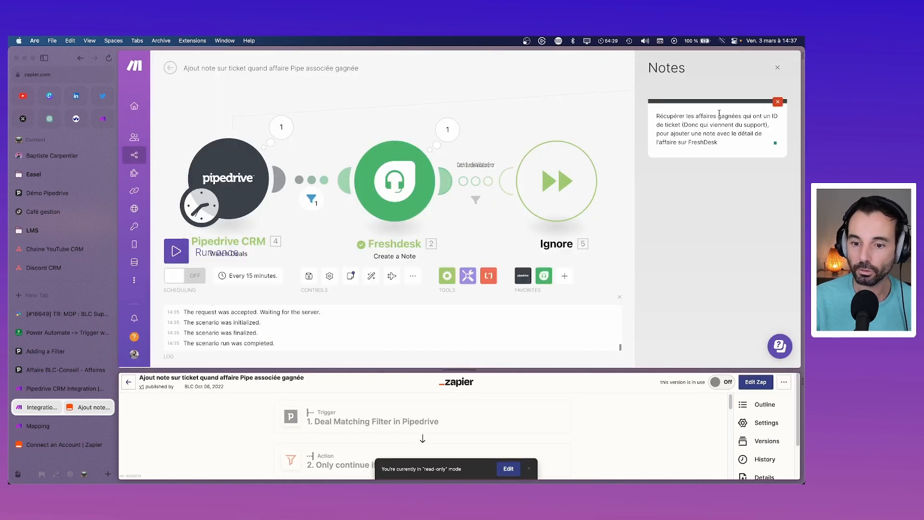
Step: Auto-align the Make scenario modules and briefly re-check the Zapier zap
{"action": "left_click", "coordinate": [372, 275]}
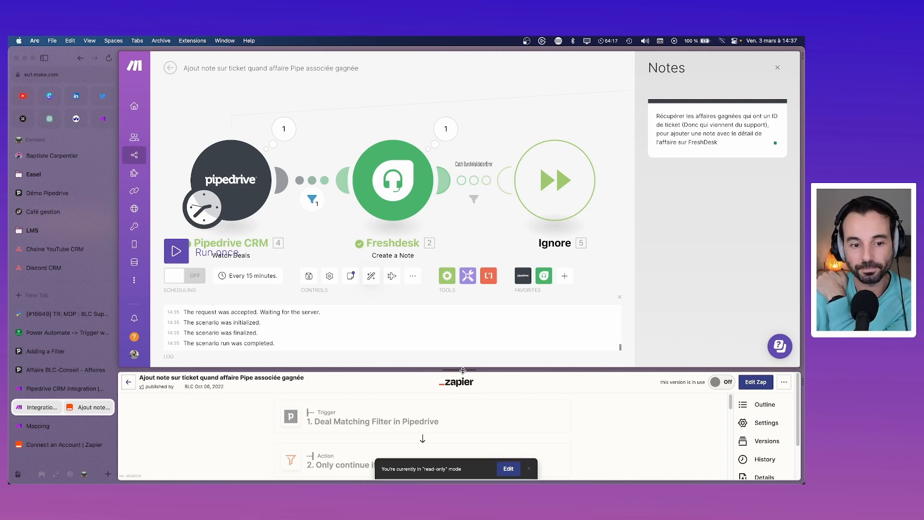
{"action": "left_click_drag", "start_coordinate": [463, 369], "coordinate": [445, 155]}
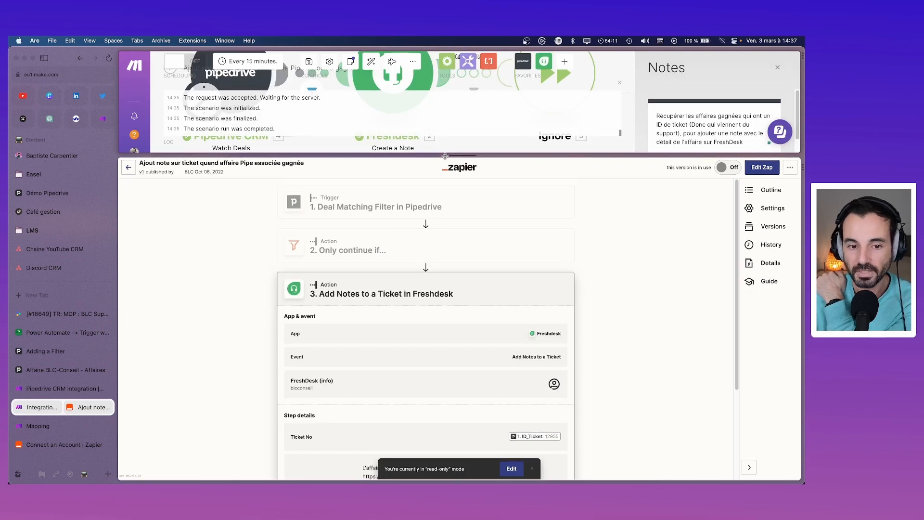
{"action": "left_click_drag", "start_coordinate": [444, 156], "coordinate": [447, 328]}
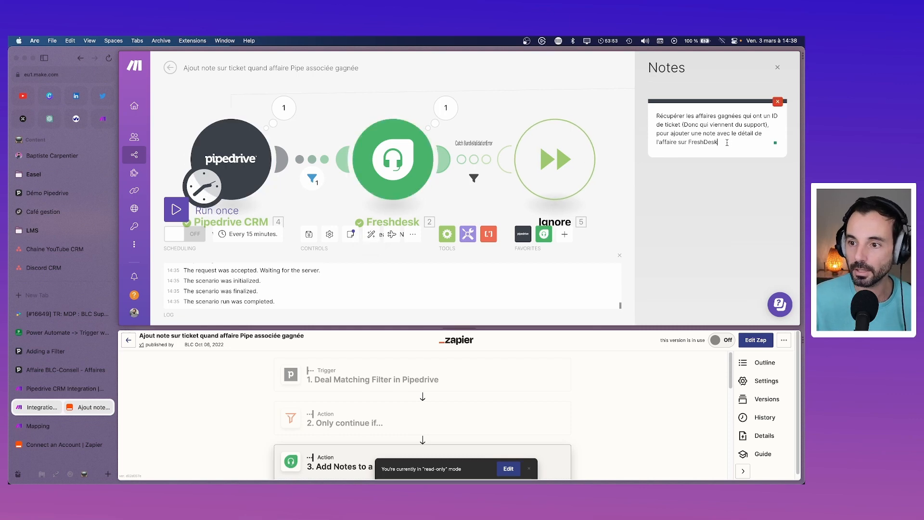
Step: Trim the first note and add a Freshdesk module note: 'Créer une note privée pour informer le support que l'affaire est gagnée'
{"action": "left_click_drag", "start_coordinate": [722, 141], "coordinate": [680, 126]}
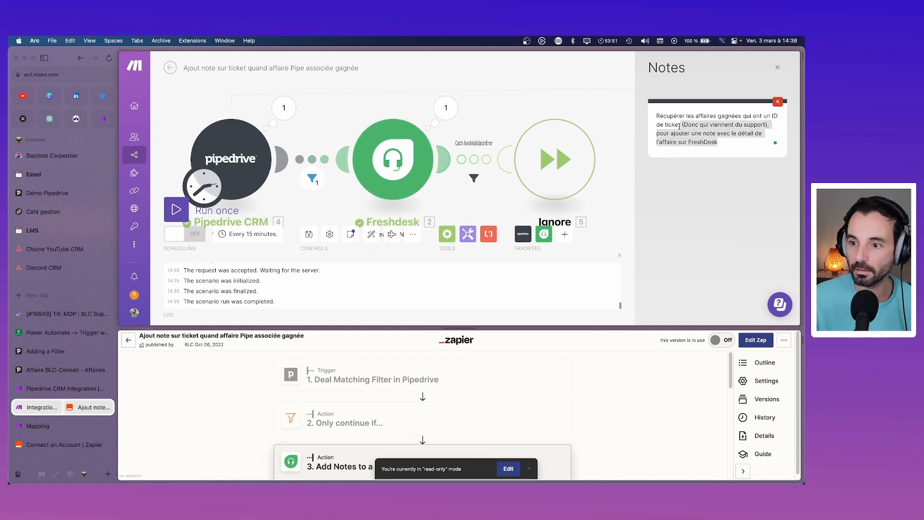
{"action": "key", "text": "BackSpace"}
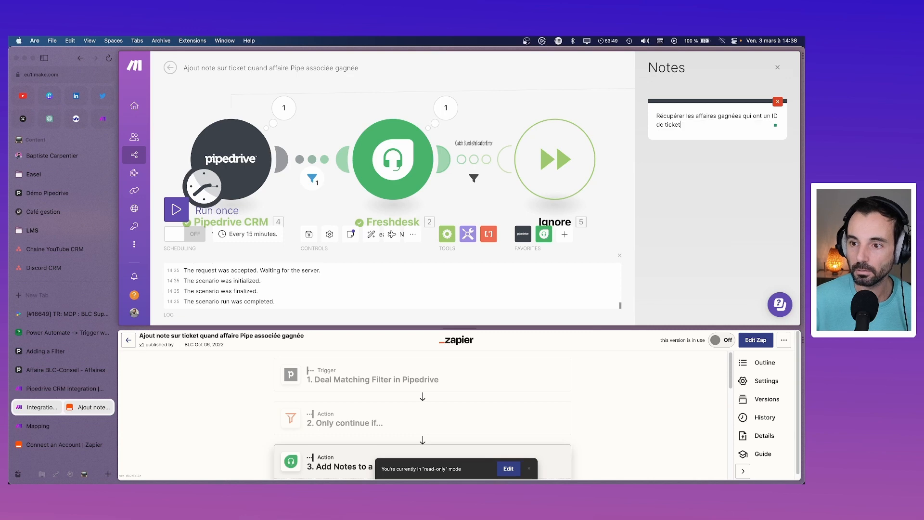
{"action": "right_click", "coordinate": [388, 148]}
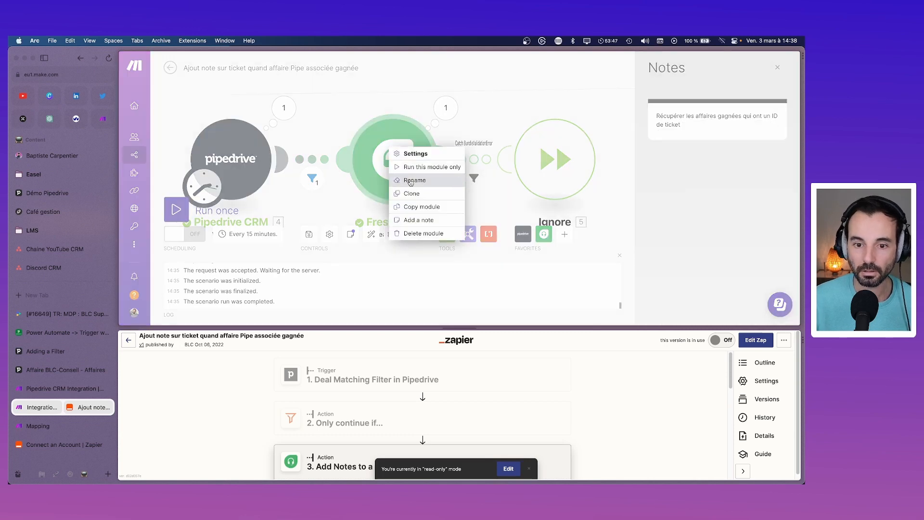
{"action": "left_click", "coordinate": [424, 202]}
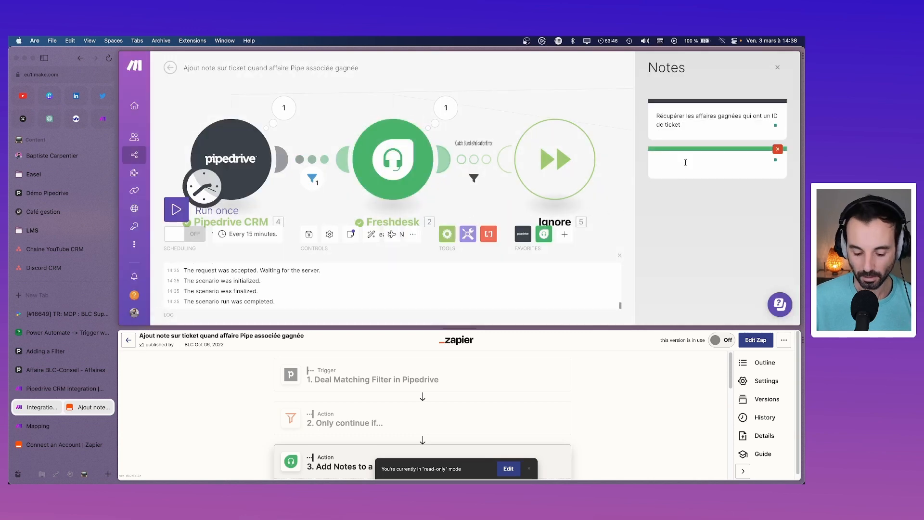
{"action": "type", "text": "Créer une"}
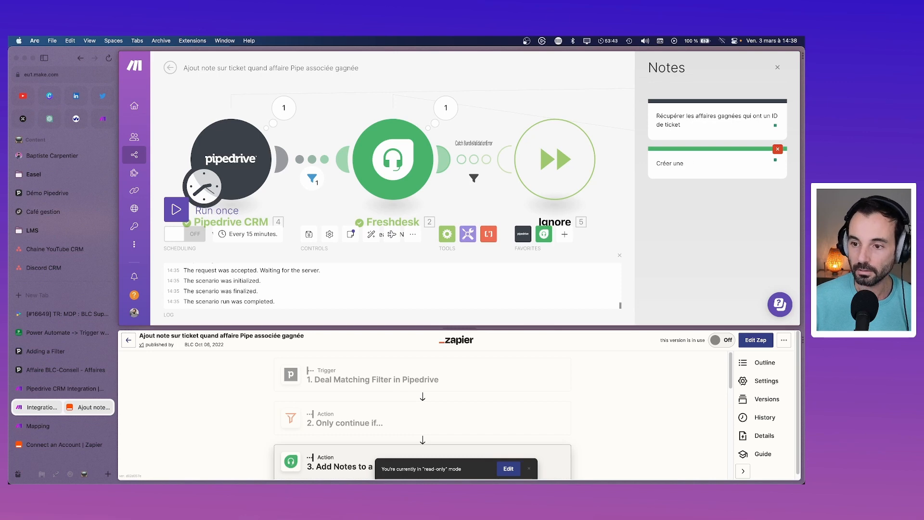
{"action": "type", "text": " nnte privée"}
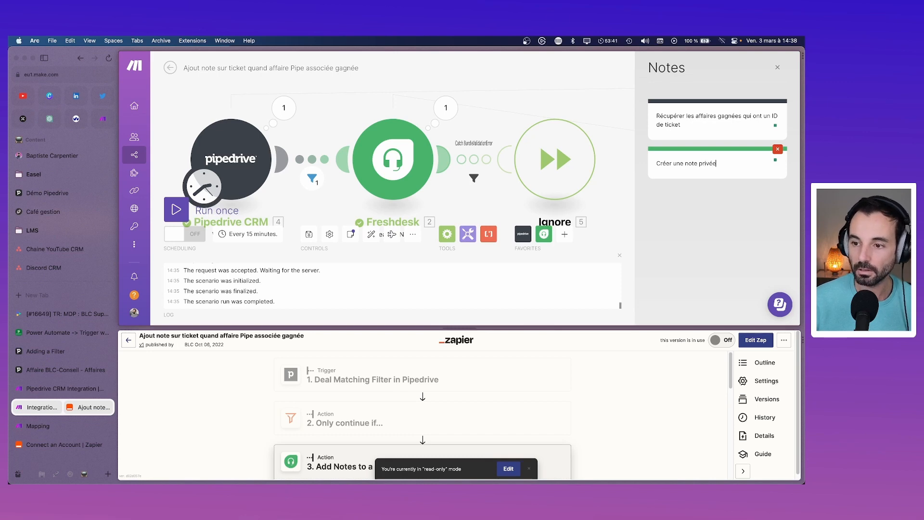
{"action": "type", "text": " pour in"}
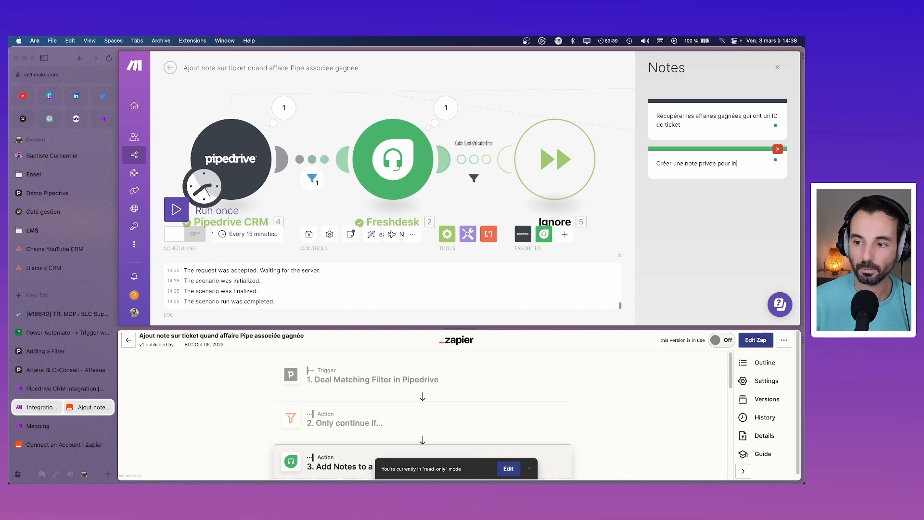
{"action": "type", "text": "fi"}
{"action": "type", "text": "rmer "}
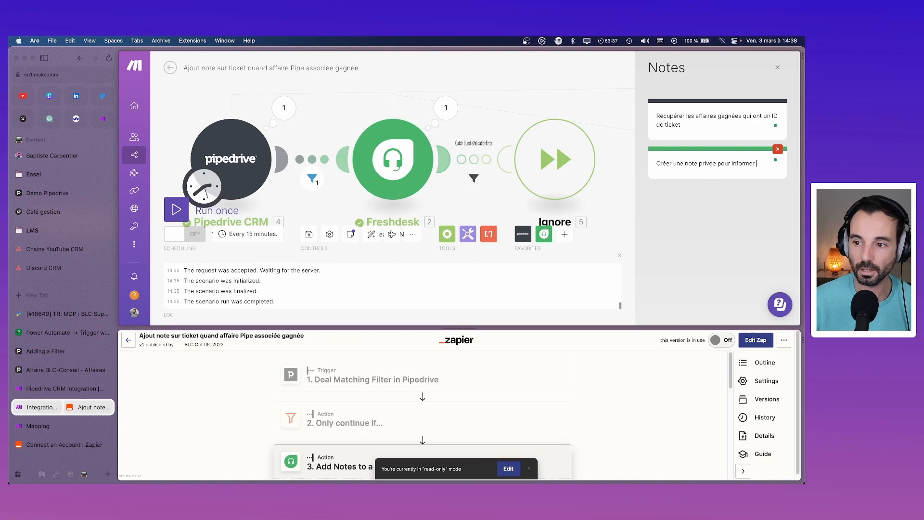
{"action": "type", "text": "le support q"}
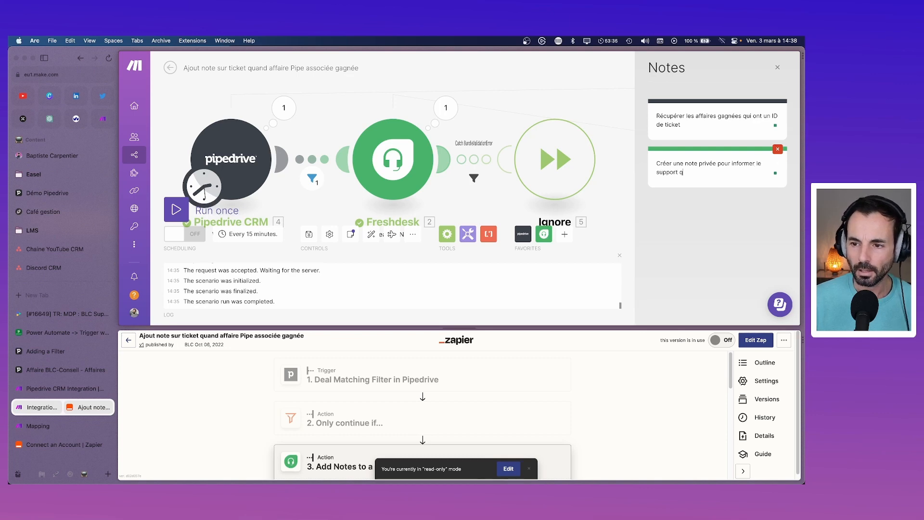
{"action": "type", "text": "ue l'affaire es"}
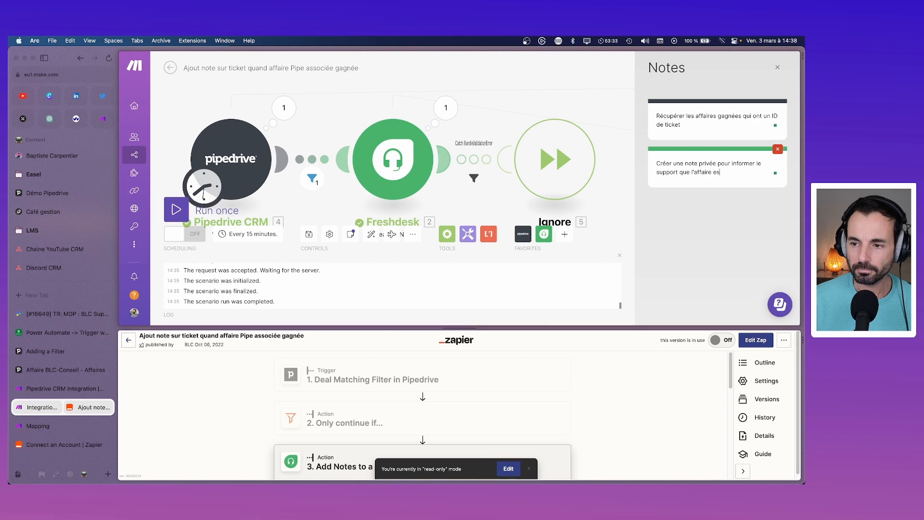
{"action": "type", "text": "t gagnée"}
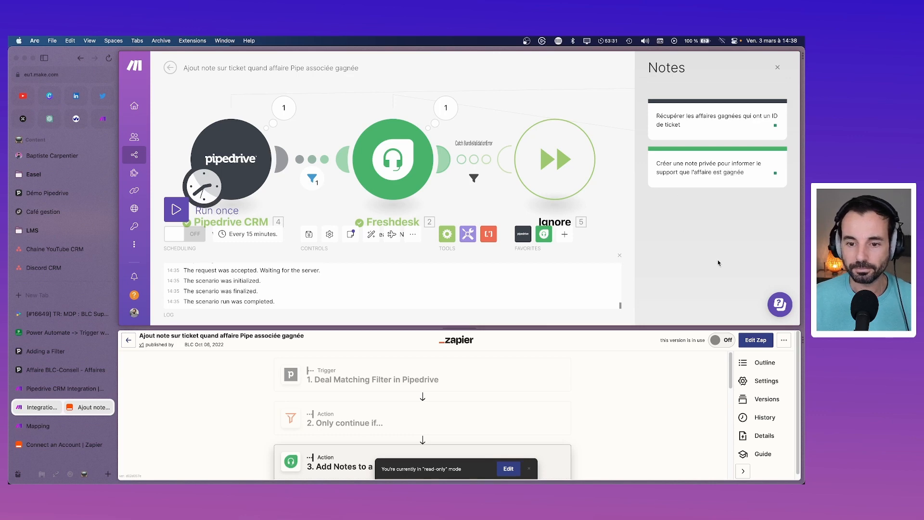
Step: Save the scenario and switch its scheduling ON
{"action": "left_click", "coordinate": [309, 234]}
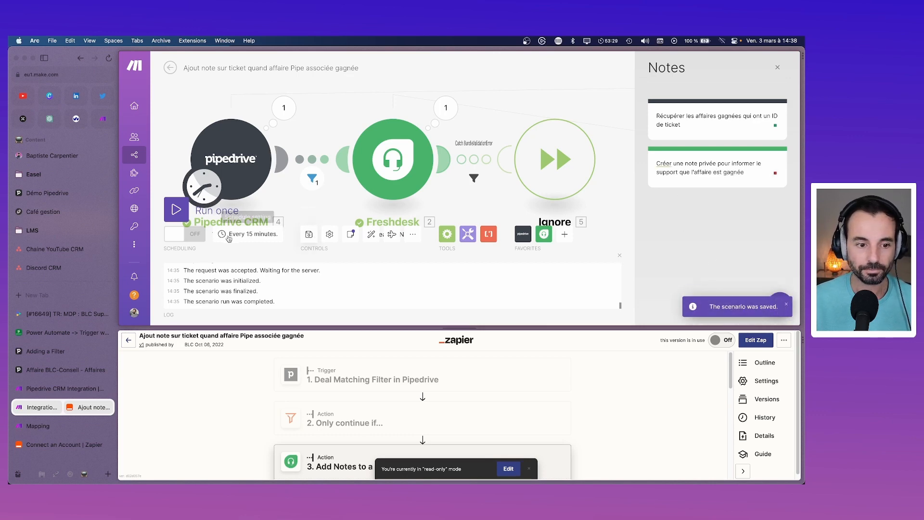
{"action": "left_click", "coordinate": [181, 235]}
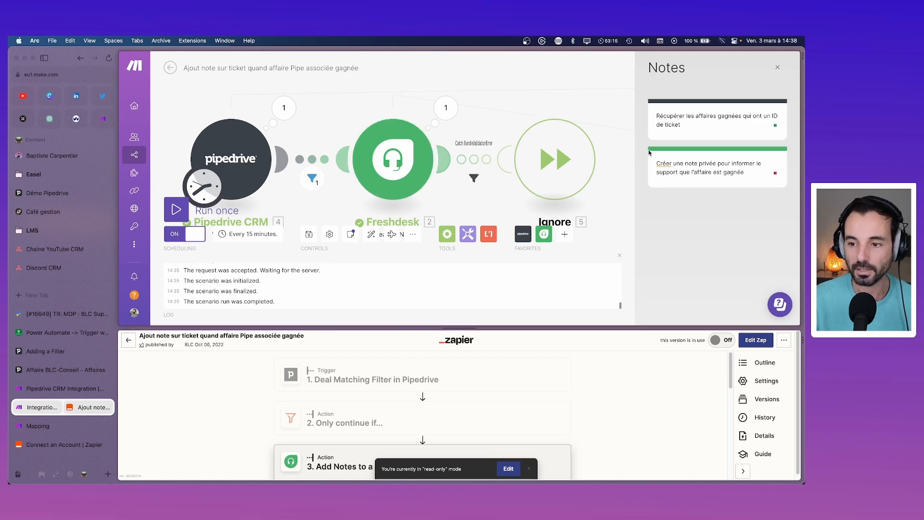
{"action": "right_click", "coordinate": [666, 163]}
{"action": "left_click", "coordinate": [688, 173]}
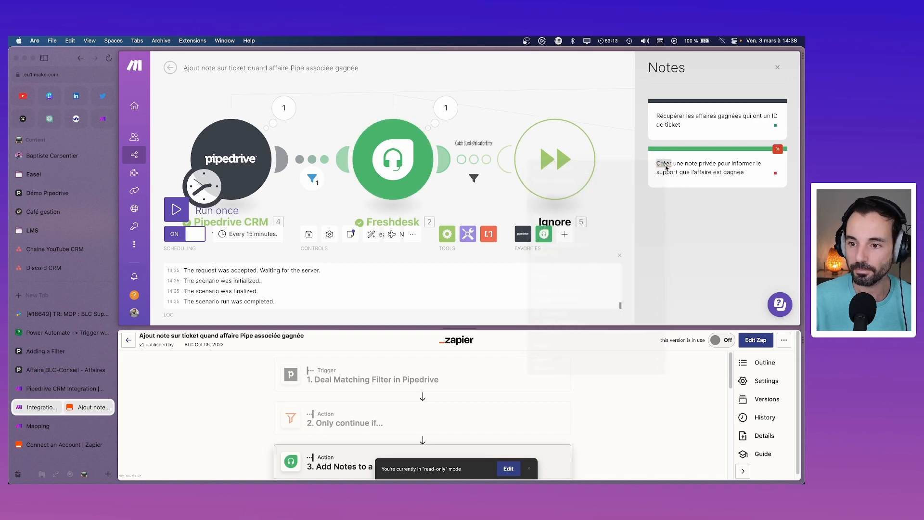
{"action": "left_click", "coordinate": [665, 165]}
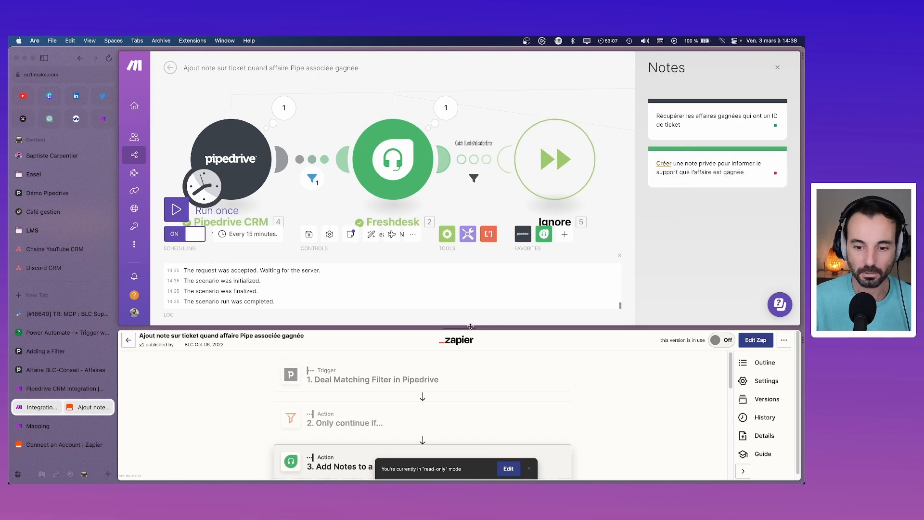
{"action": "left_click_drag", "start_coordinate": [474, 330], "coordinate": [462, 141]}
Step: Return to Zapier's Home list and scroll through the zaps to check none show warnings
{"action": "left_click", "coordinate": [129, 153]}
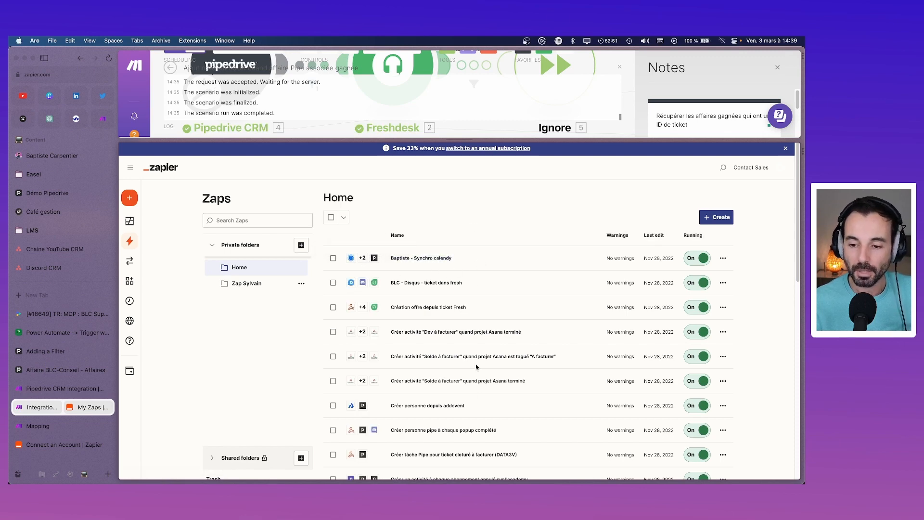
{"action": "scroll", "coordinate": [476, 375], "scroll_direction": "down", "scroll_amount": 15}
{"action": "scroll", "coordinate": [477, 396], "scroll_direction": "up", "scroll_amount": 15}
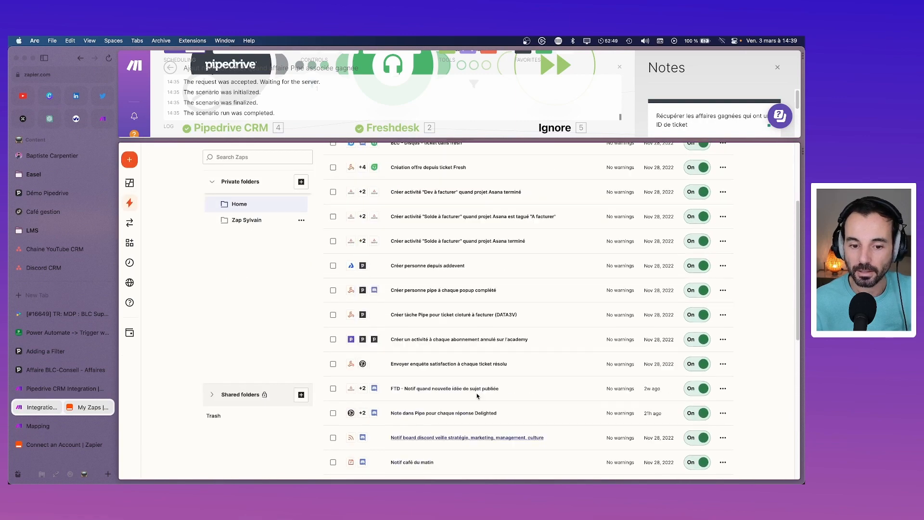
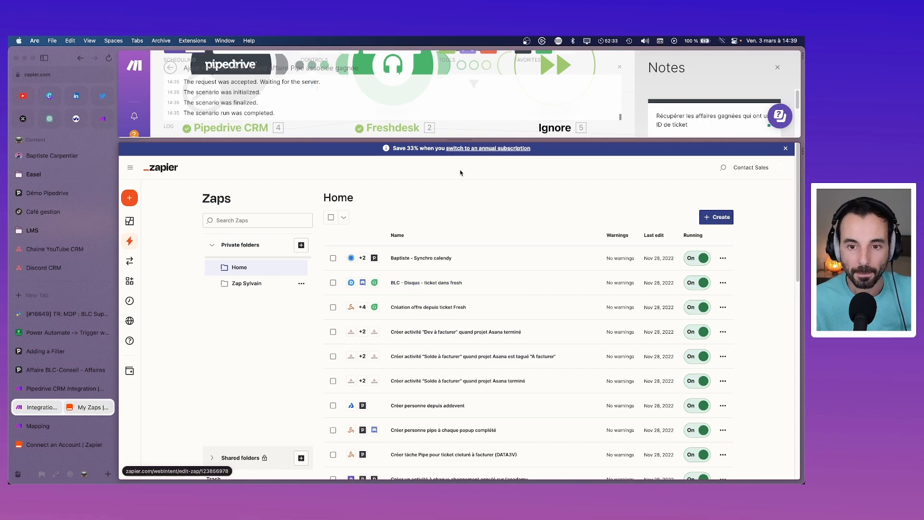
Step: Create a new scenario whose trigger is Disqus Watch comments
{"action": "left_click_drag", "start_coordinate": [459, 139], "coordinate": [460, 313]}
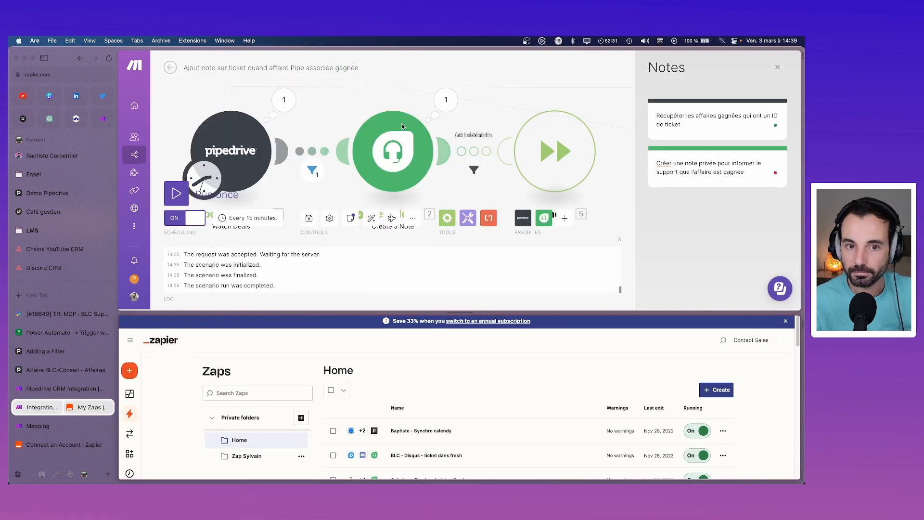
{"action": "left_click", "coordinate": [170, 68]}
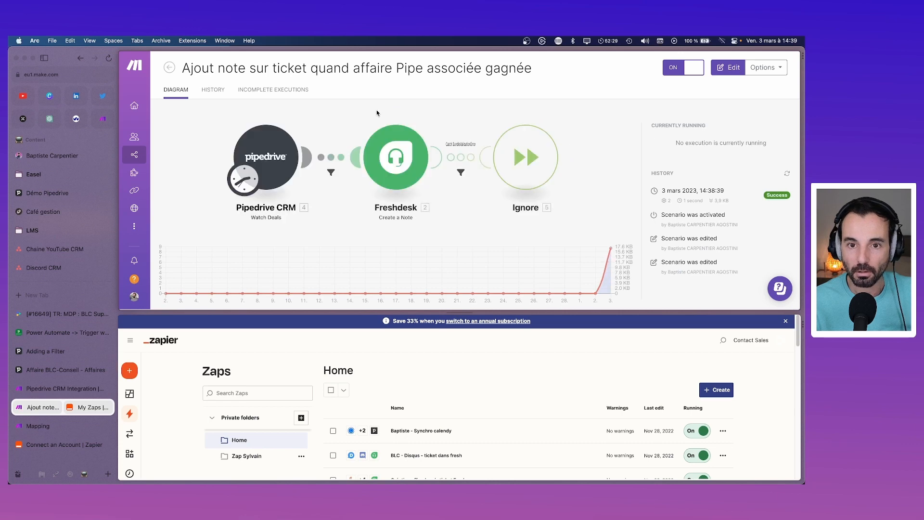
{"action": "left_click", "coordinate": [169, 68]}
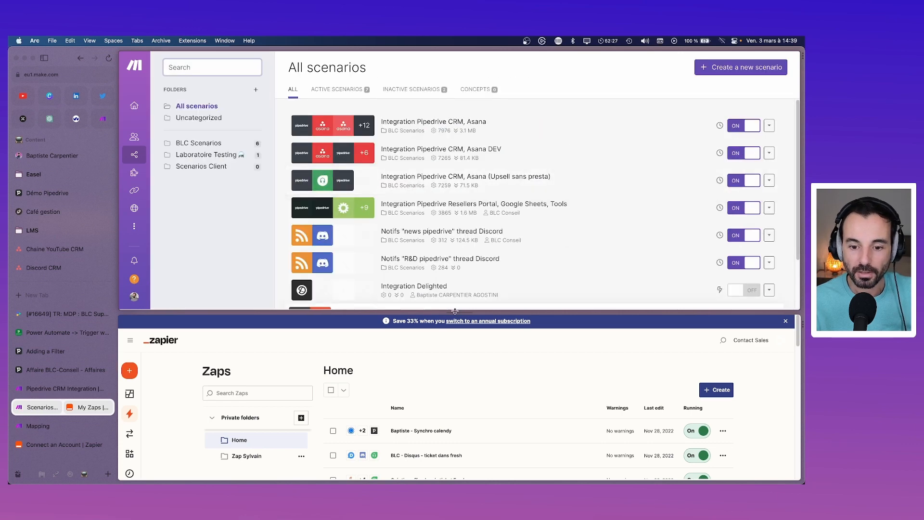
{"action": "left_click_drag", "start_coordinate": [455, 311], "coordinate": [455, 378]}
{"action": "left_click", "coordinate": [734, 68]}
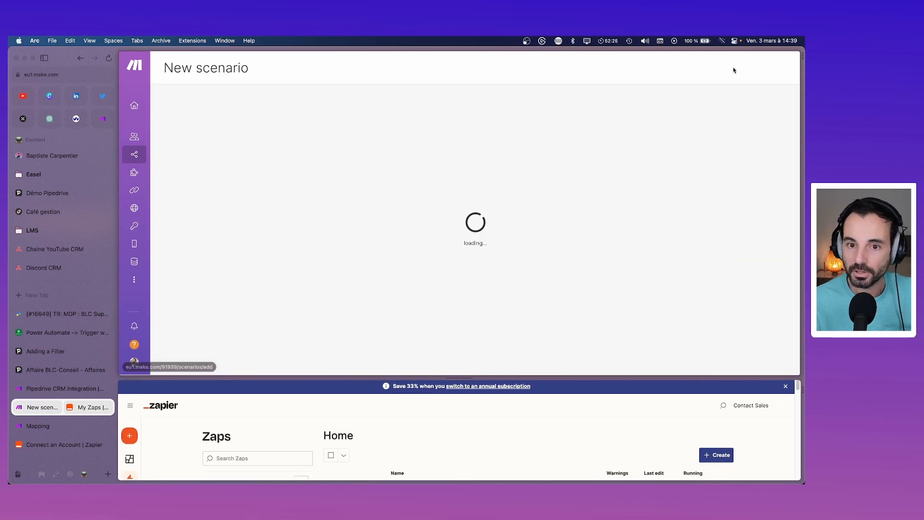
{"action": "left_click", "coordinate": [492, 185]}
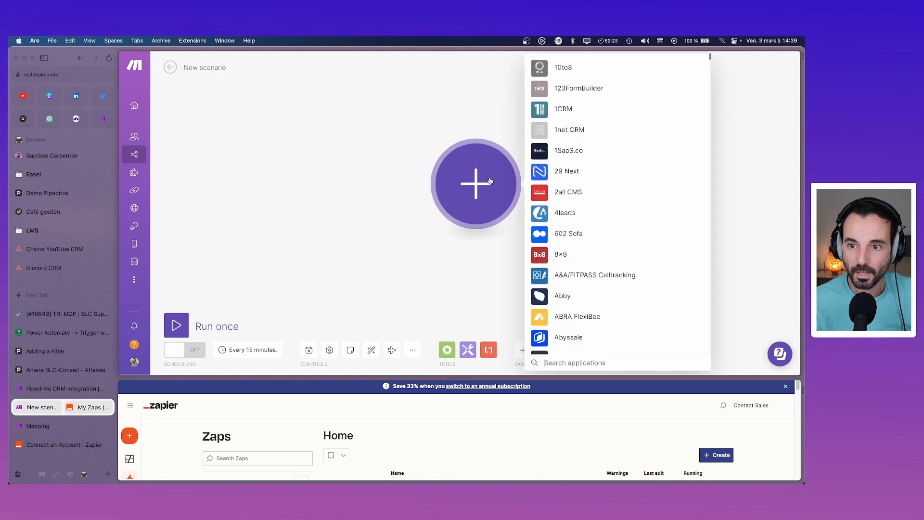
{"action": "type", "text": "disqu"}
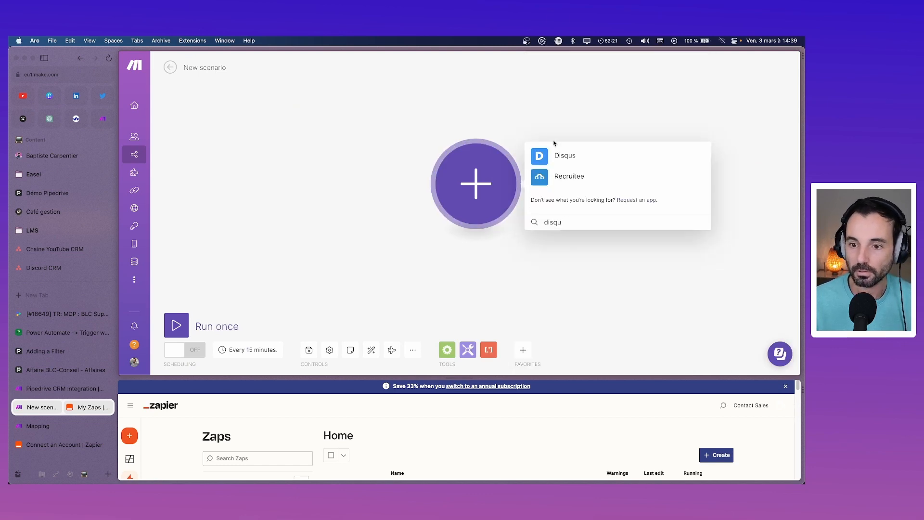
{"action": "left_click", "coordinate": [558, 149]}
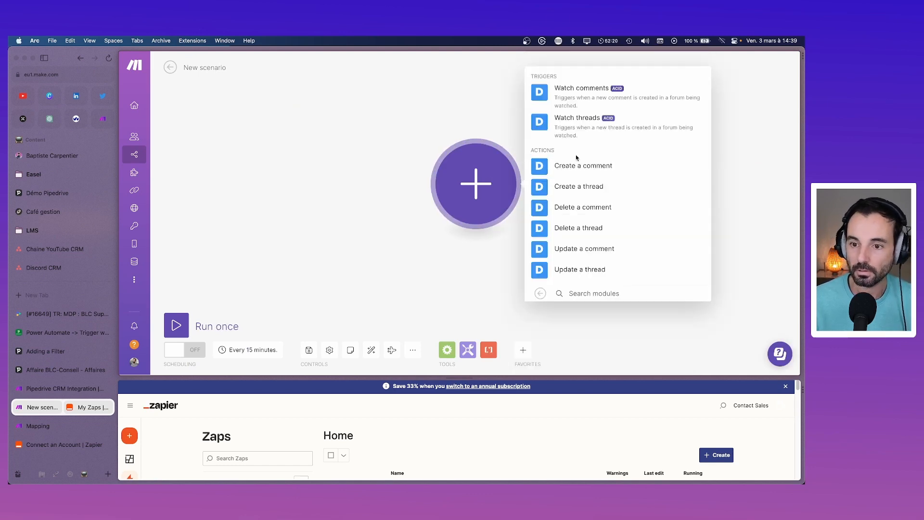
{"action": "left_click", "coordinate": [593, 100]}
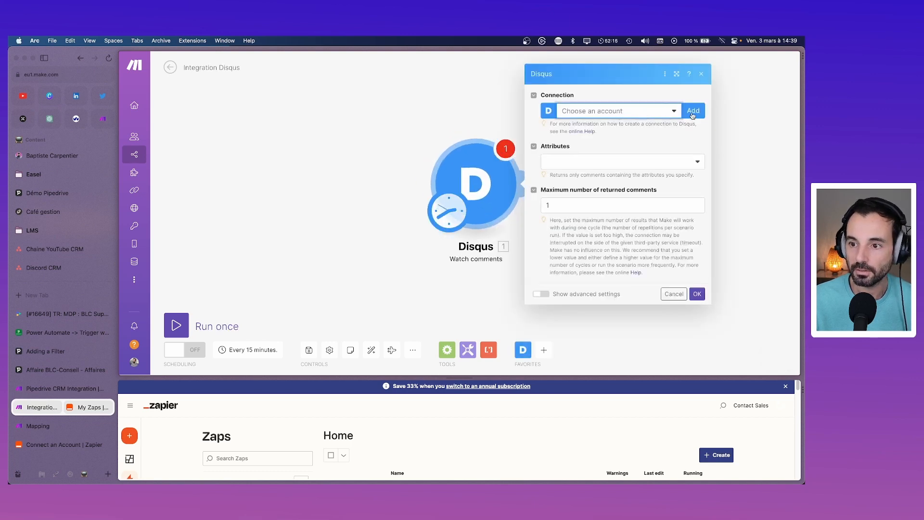
Step: Add a new Disqus connection named 'Disqus info' and save it
{"action": "left_click", "coordinate": [692, 112]}
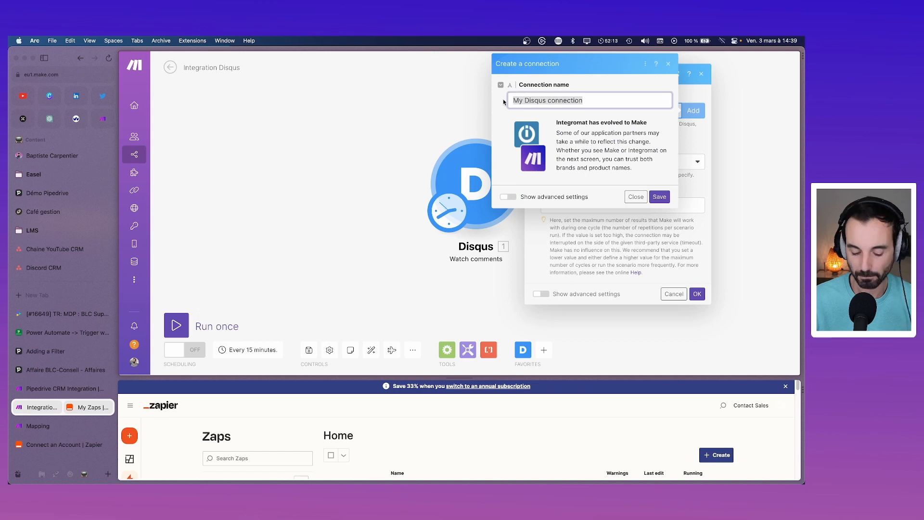
{"action": "type", "text": "Disqus info"}
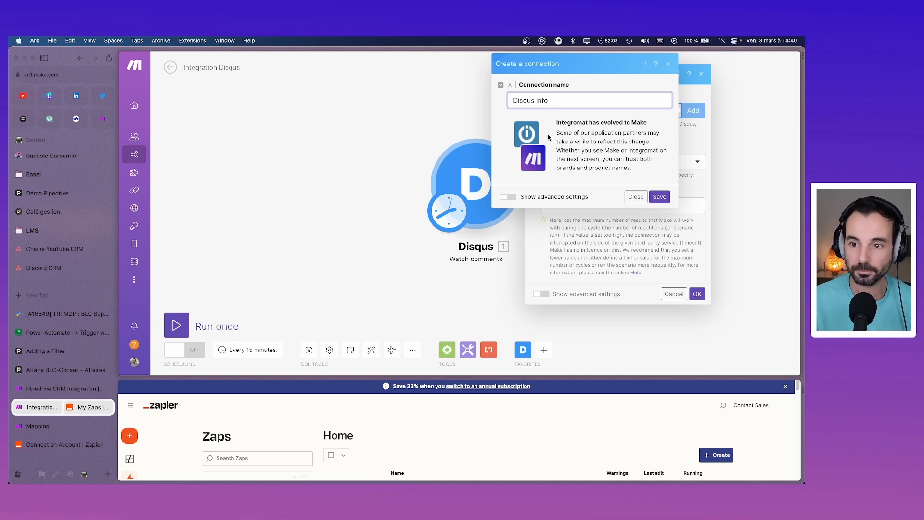
{"action": "left_click", "coordinate": [509, 197]}
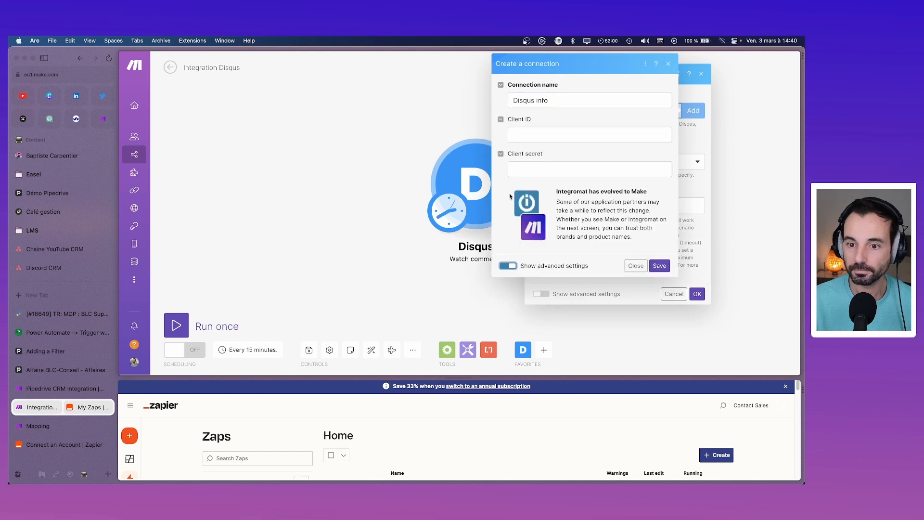
{"action": "left_click", "coordinate": [513, 265]}
{"action": "left_click", "coordinate": [663, 195]}
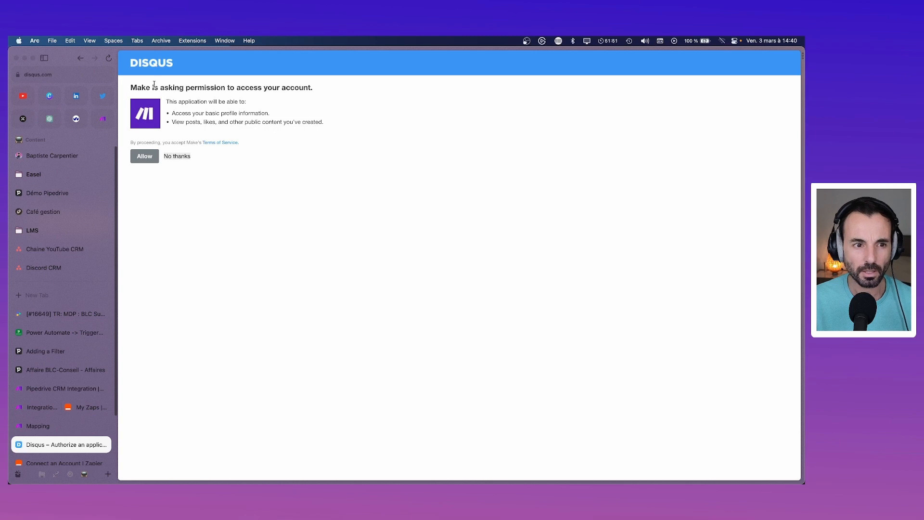
Step: Allow Make's Disqus access, keep One of my forums (BLC-Conseil), and search for Disqus
{"action": "left_click", "coordinate": [146, 161]}
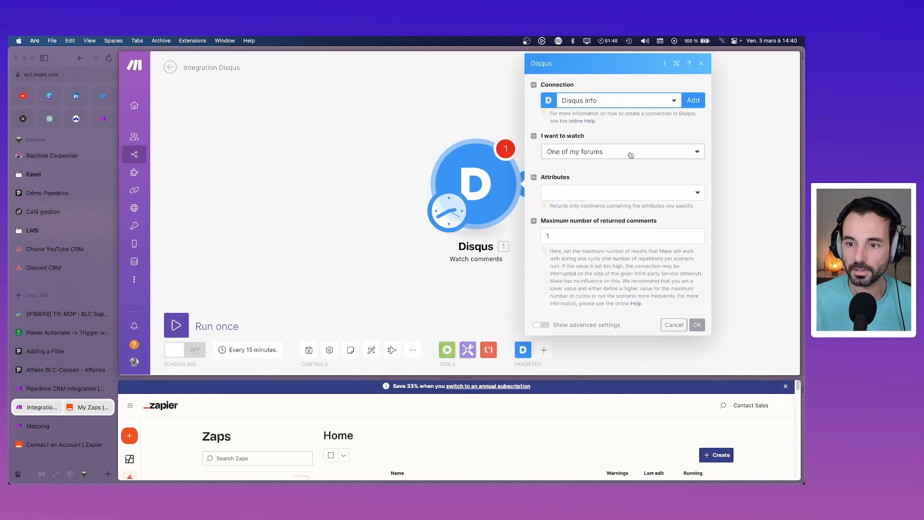
{"action": "left_click", "coordinate": [667, 156]}
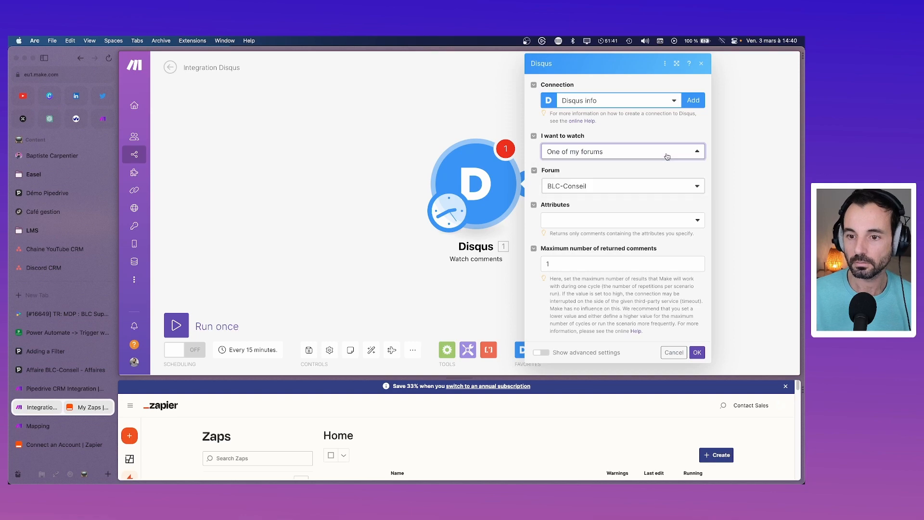
{"action": "key", "text": "super+t"}
{"action": "type", "text": "dsi"}
{"action": "key", "text": "BackSpace"}
{"action": "key", "text": "BackSpace"}
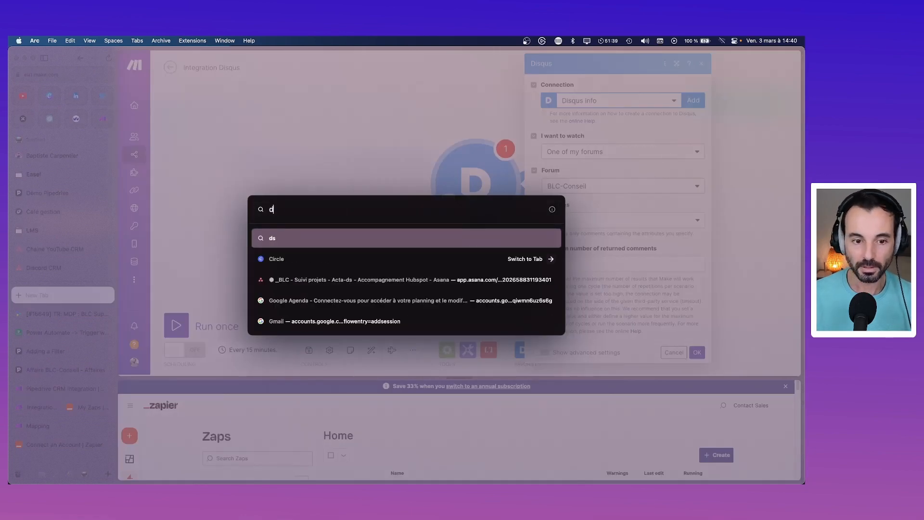
{"action": "type", "text": "isq"}
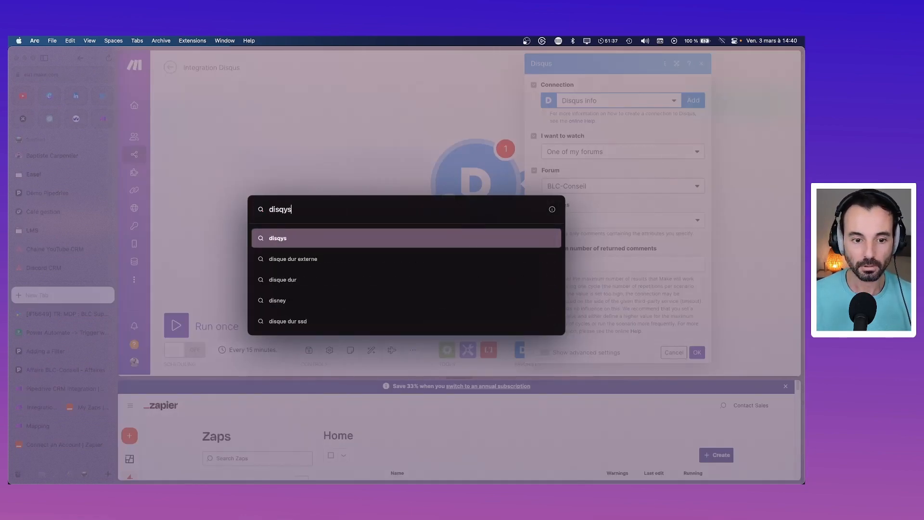
{"action": "type", "text": "us"}
Step: Open the Disqus website's admin area, then return to the Make scenario
{"action": "key", "text": "Delete"}
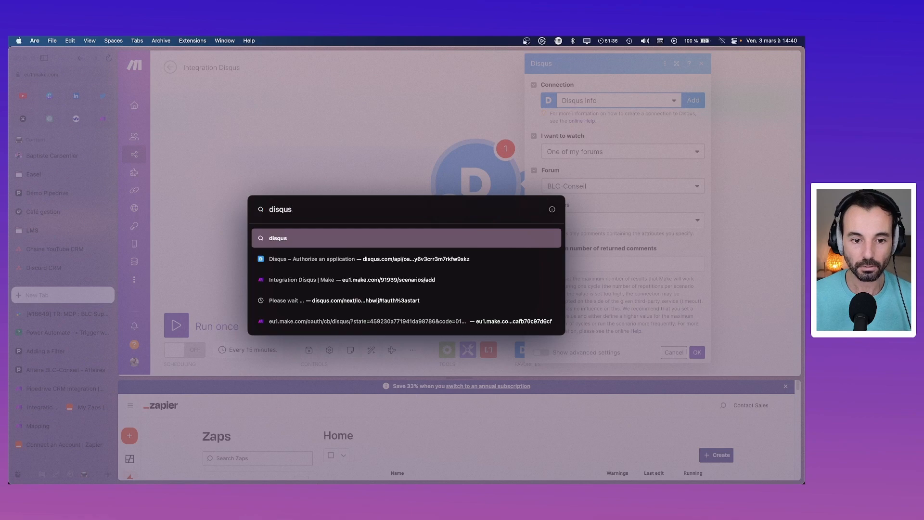
{"action": "key", "text": "Return"}
{"action": "left_click", "coordinate": [266, 150]}
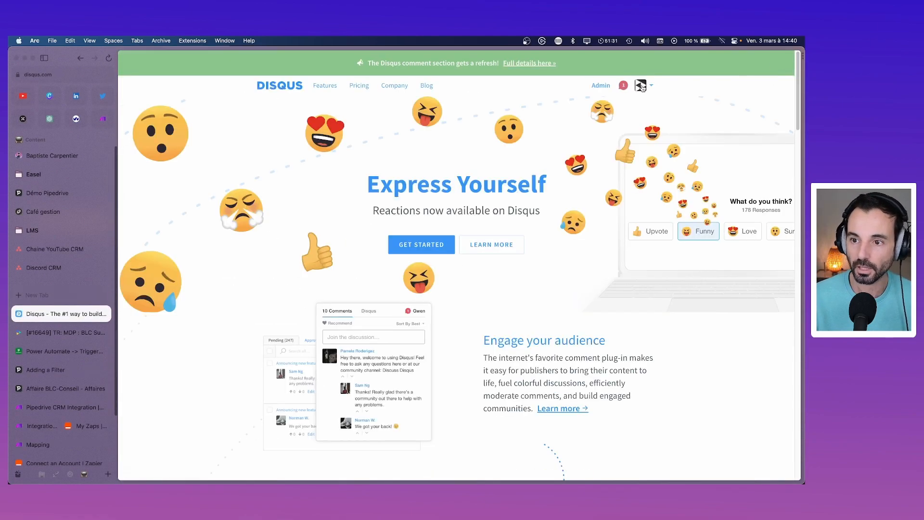
{"action": "left_click", "coordinate": [602, 85]}
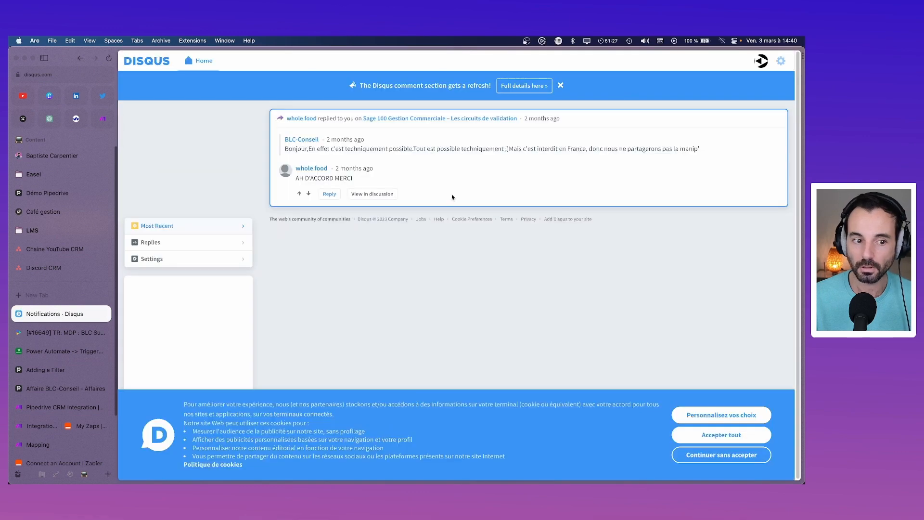
{"action": "key", "text": "super+Left"}
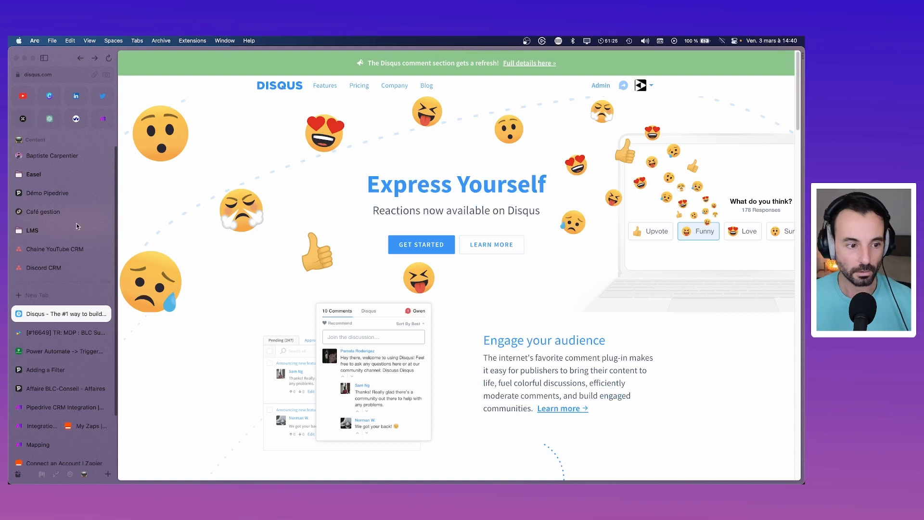
{"action": "left_click", "coordinate": [30, 427]}
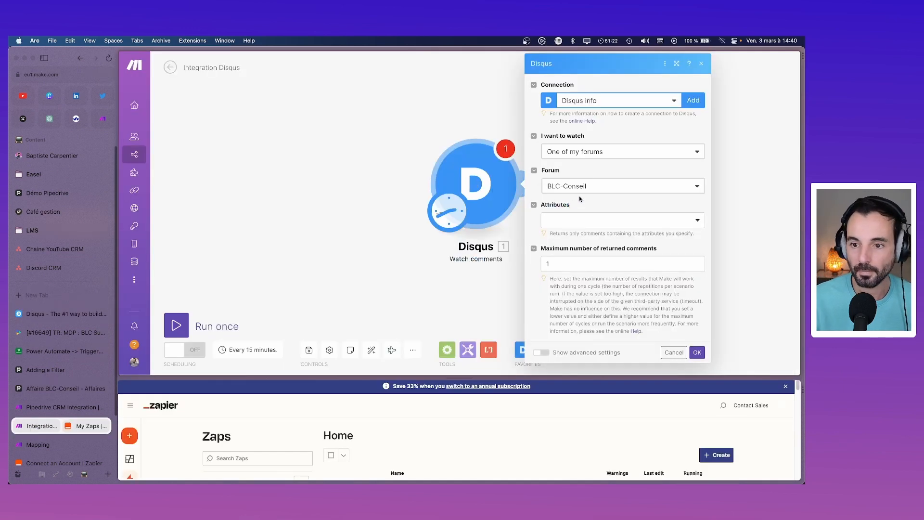
Step: Set the Disqus trigger's comment attributes to Approved and confirm the settings
{"action": "left_click", "coordinate": [631, 221]}
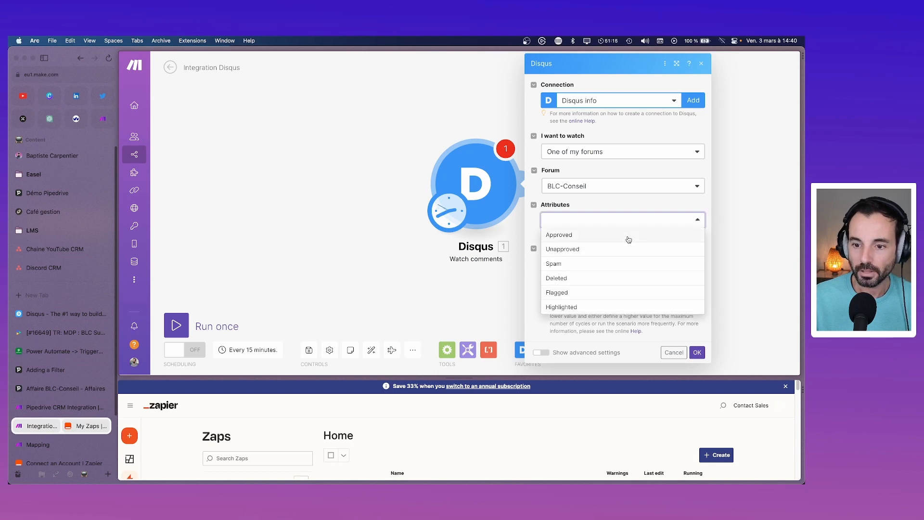
{"action": "left_click", "coordinate": [630, 198]}
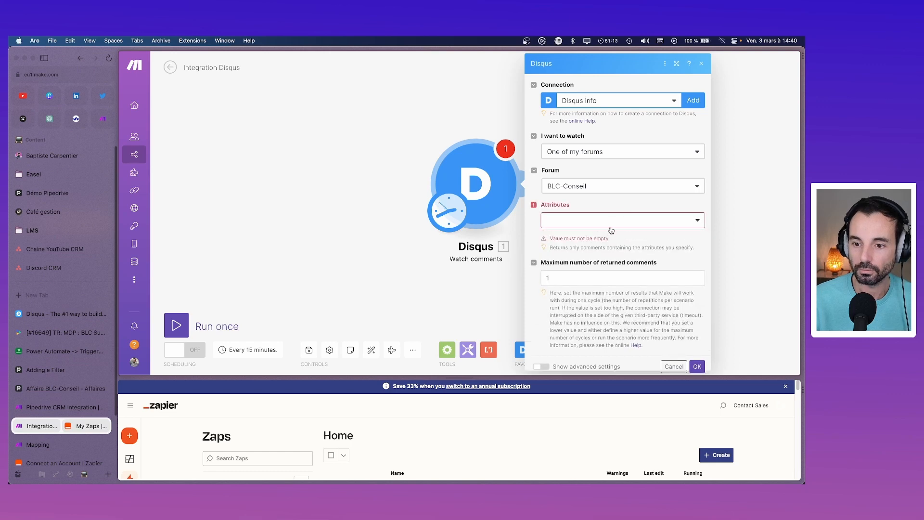
{"action": "left_click", "coordinate": [611, 230]}
{"action": "left_click", "coordinate": [578, 234]}
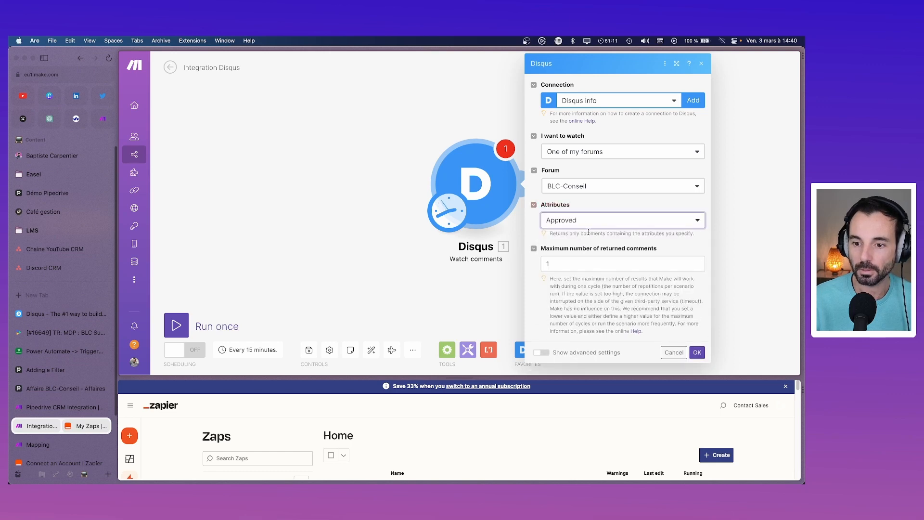
{"action": "left_click", "coordinate": [588, 223]}
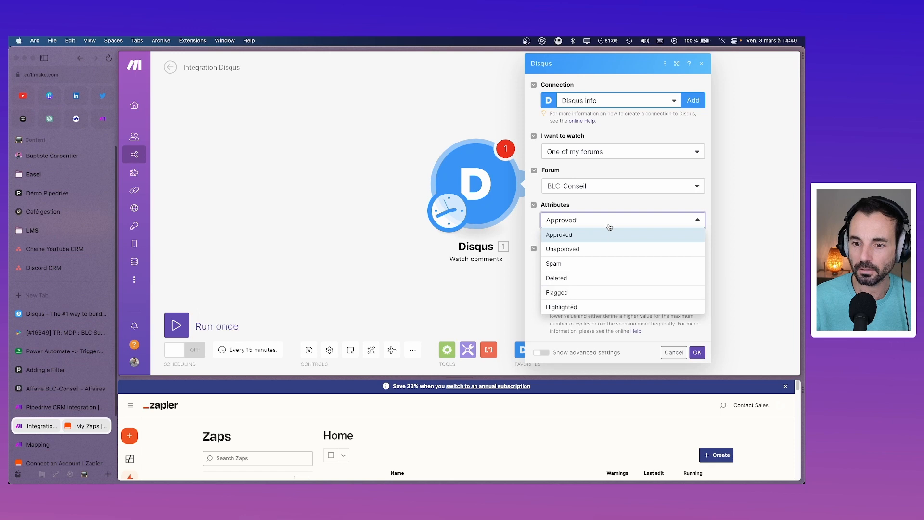
{"action": "left_click", "coordinate": [609, 226]}
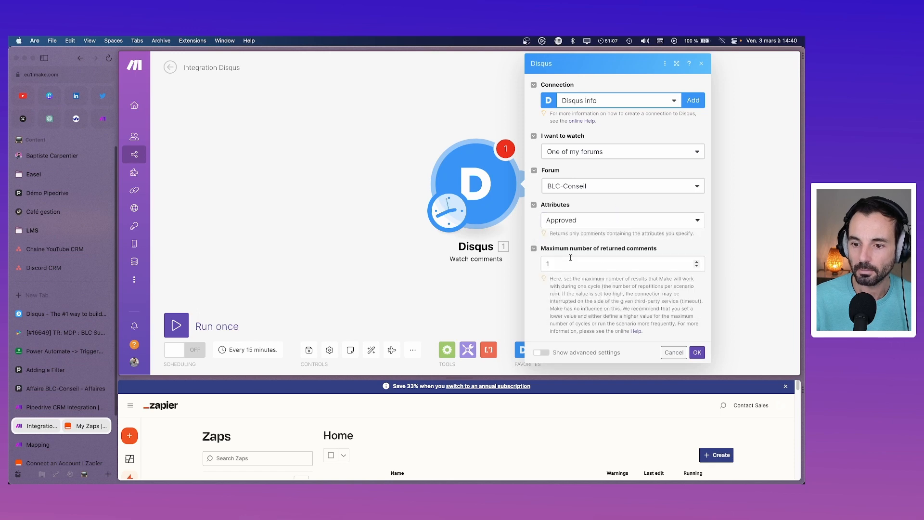
{"action": "left_click", "coordinate": [697, 352]}
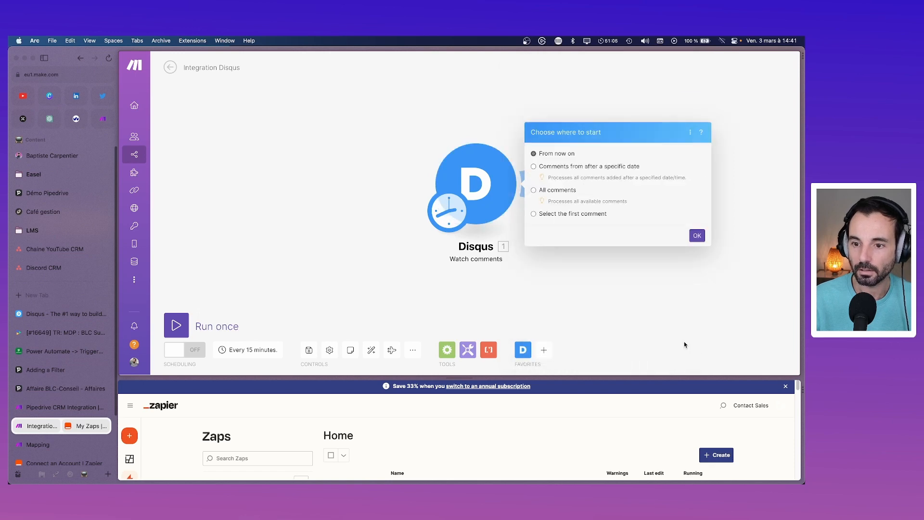
Step: Start the trigger from comments posted after 27/02/2023 14:41
{"action": "left_click", "coordinate": [554, 167]}
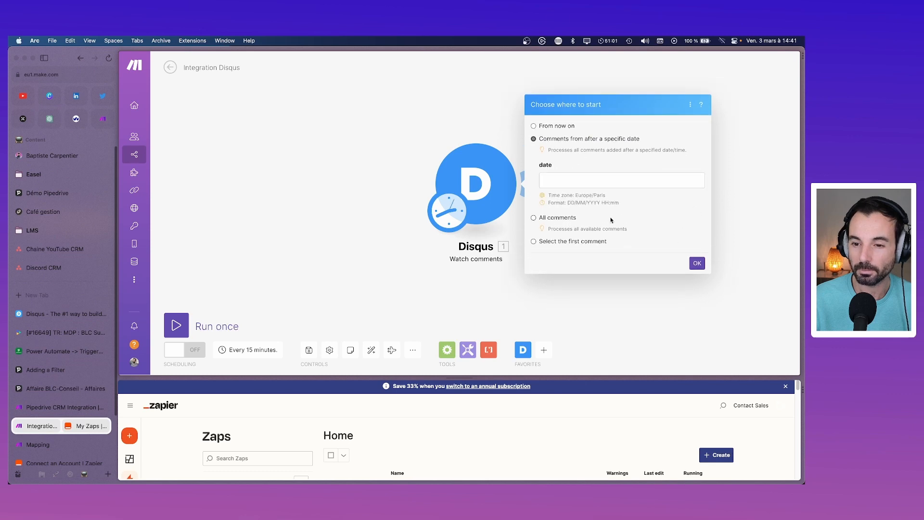
{"action": "left_click", "coordinate": [621, 180]}
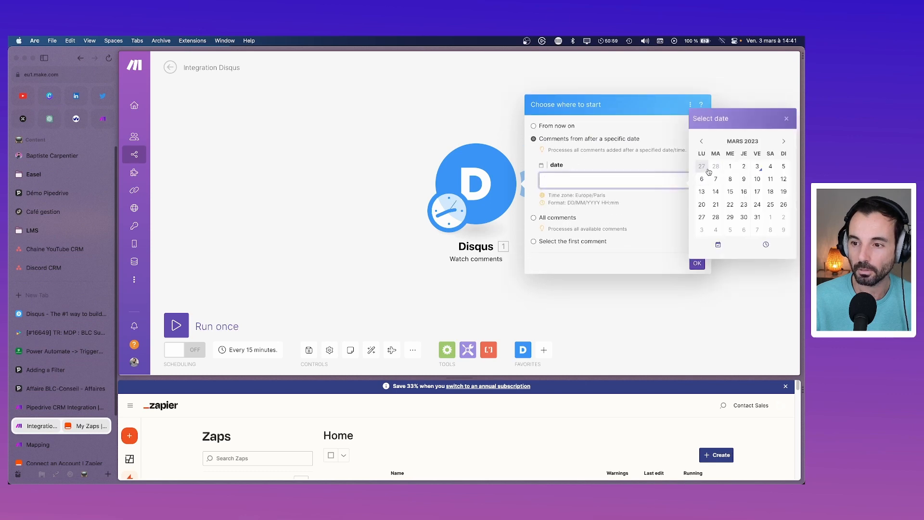
{"action": "left_click", "coordinate": [702, 166]}
{"action": "left_click", "coordinate": [664, 252]}
{"action": "left_click", "coordinate": [694, 263]}
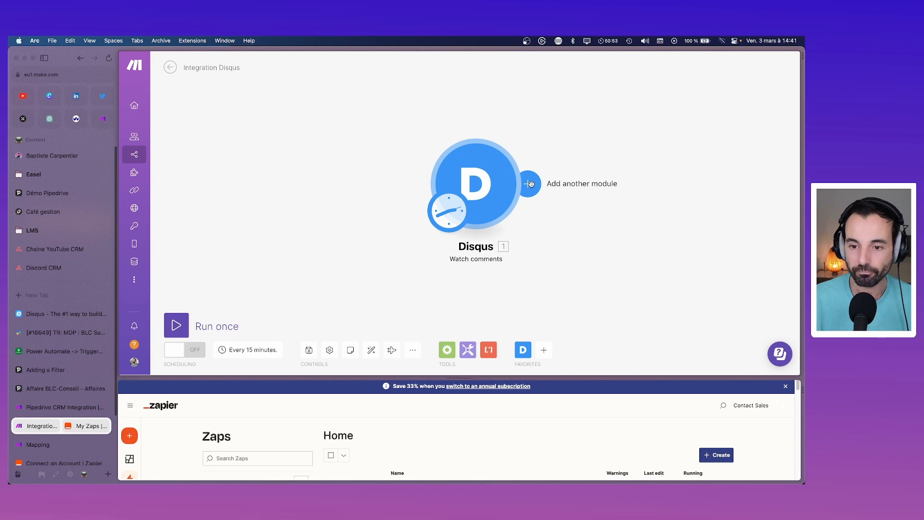
Step: Add a Freshdesk Create a Ticket module after the Disqus trigger
{"action": "left_click", "coordinate": [530, 184]}
{"action": "left_click", "coordinate": [446, 186]}
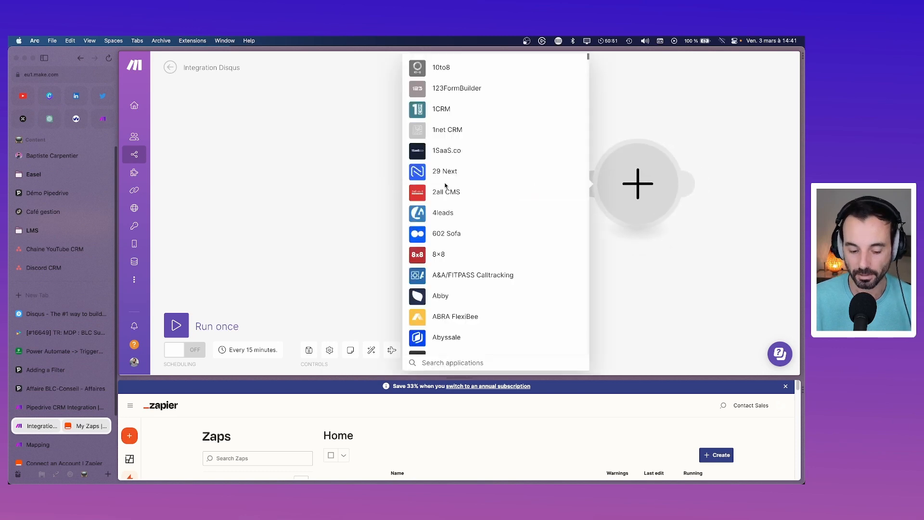
{"action": "type", "text": "fres"}
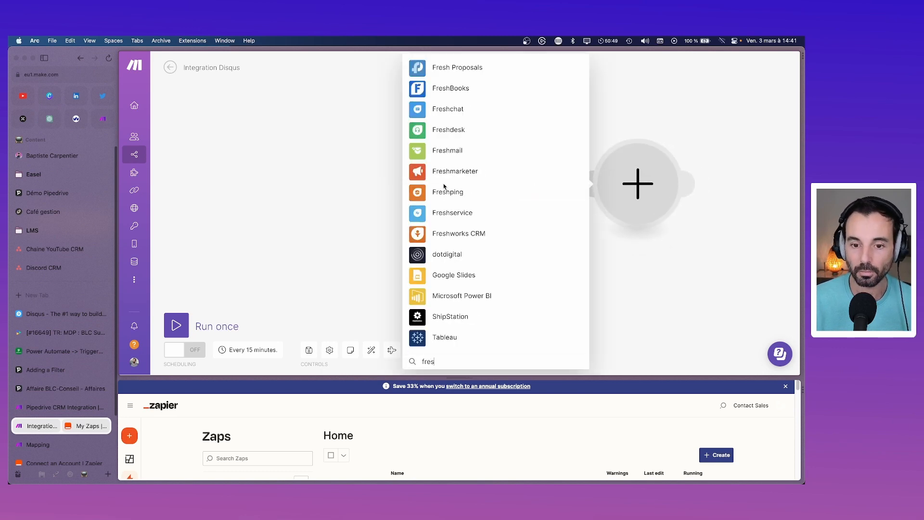
{"action": "left_click", "coordinate": [439, 131]}
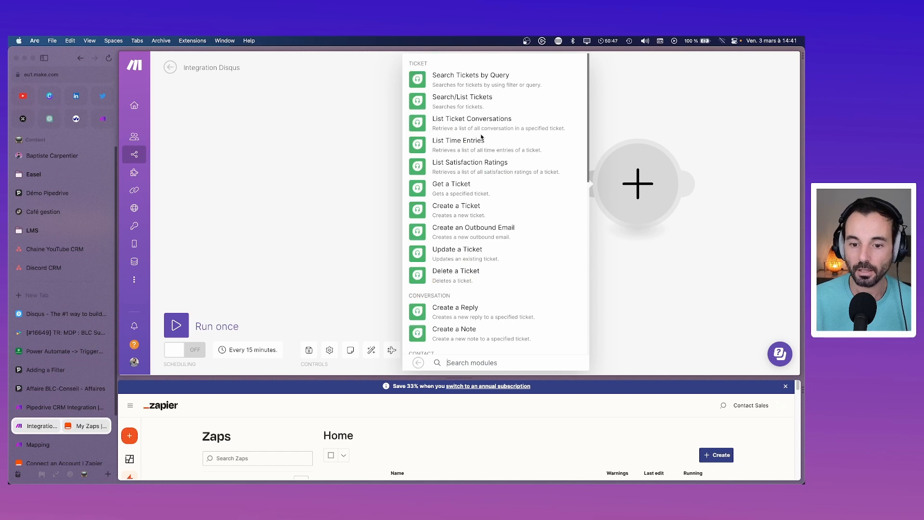
{"action": "type", "text": "create"}
{"action": "left_click", "coordinate": [477, 86]}
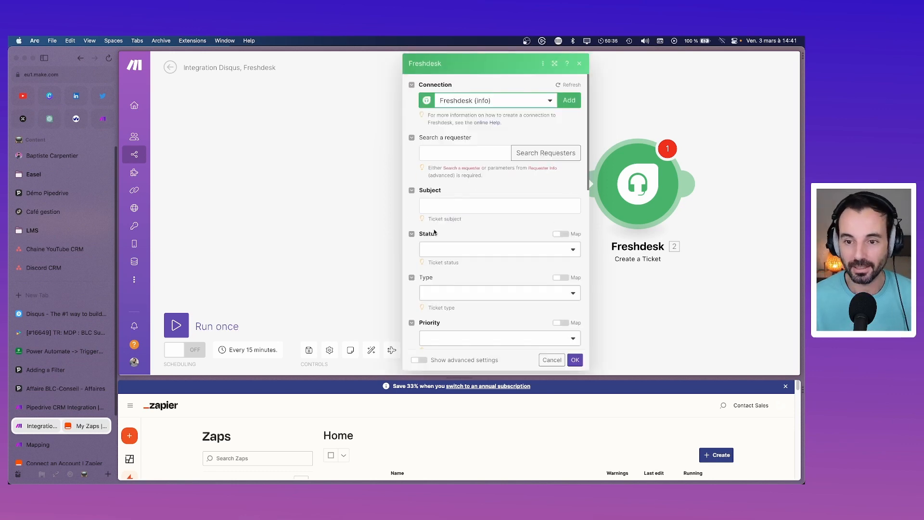
Step: Open the 'BLC - Disqus - ticket dans fresh' zap below the scenario for reference
{"action": "left_click", "coordinate": [464, 150]}
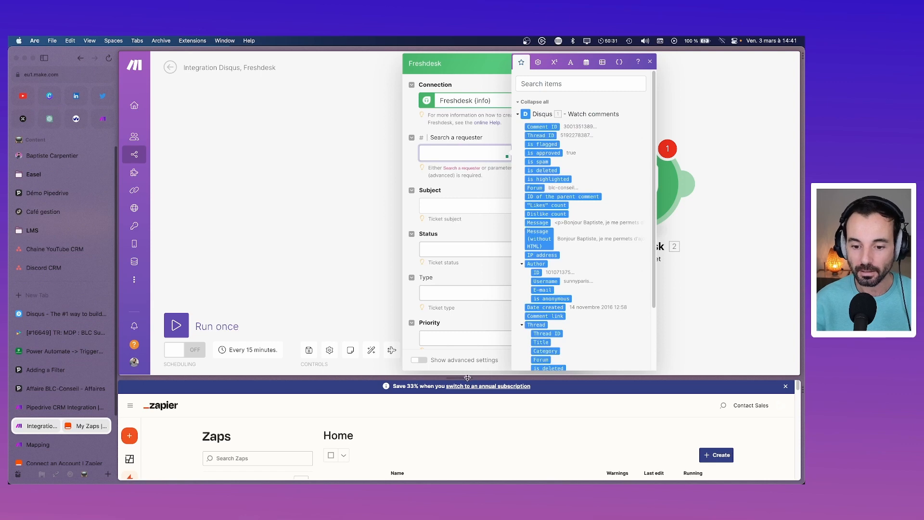
{"action": "left_click_drag", "start_coordinate": [475, 378], "coordinate": [475, 197]}
{"action": "left_click", "coordinate": [422, 342]}
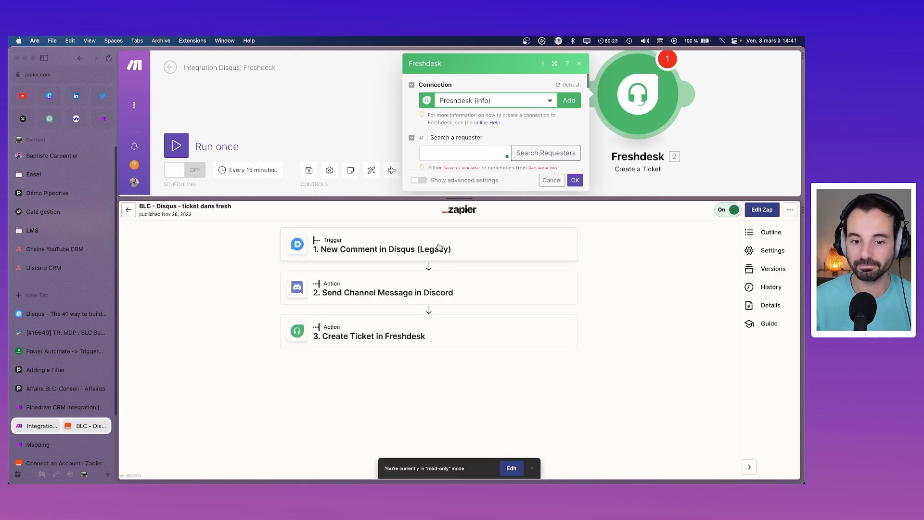
Step: Review the zap's Create Ticket step: Subject from Author Name, Description from comment details
{"action": "left_click", "coordinate": [406, 336]}
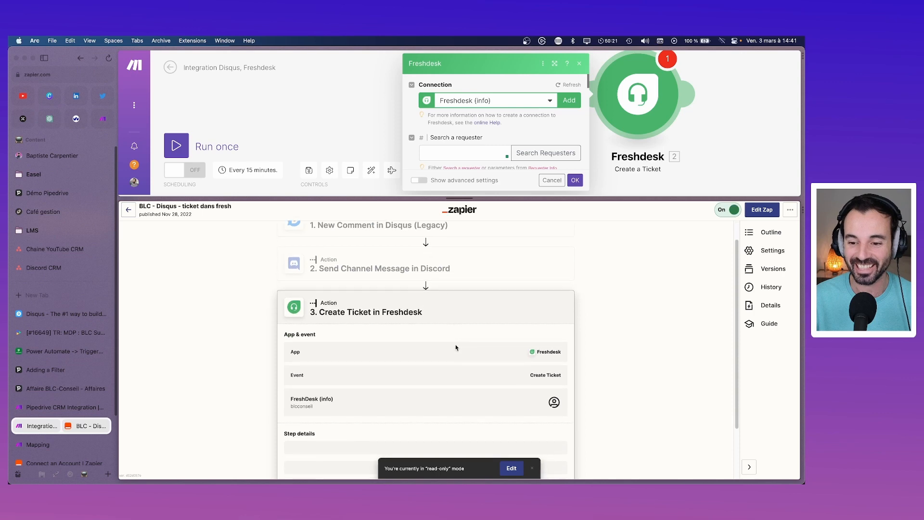
{"action": "scroll", "coordinate": [457, 345], "scroll_direction": "down", "scroll_amount": 1}
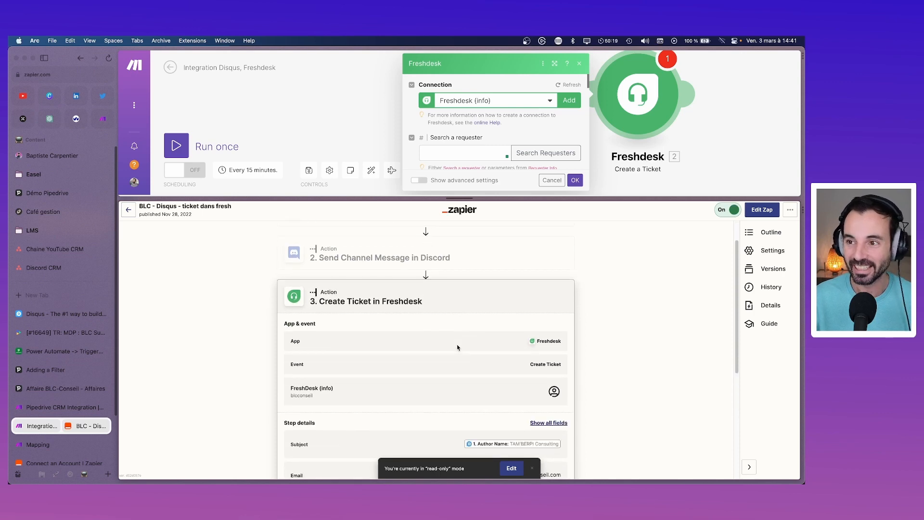
{"action": "scroll", "coordinate": [453, 349], "scroll_direction": "down", "scroll_amount": 1}
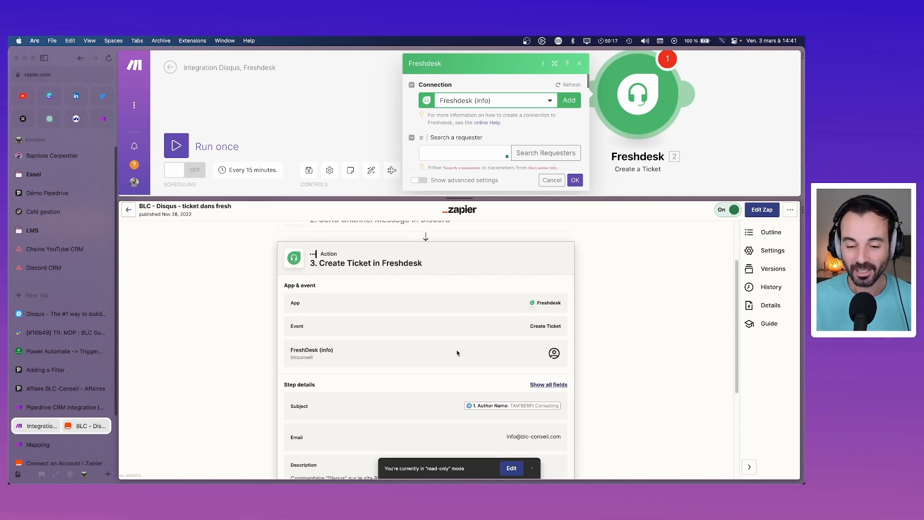
{"action": "scroll", "coordinate": [456, 355], "scroll_direction": "down", "scroll_amount": 3}
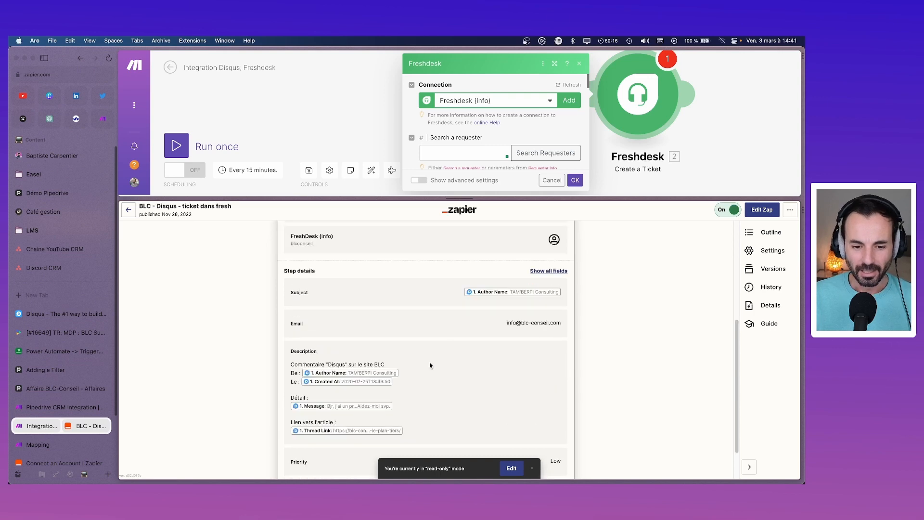
{"action": "left_click_drag", "start_coordinate": [291, 364], "coordinate": [469, 436]}
{"action": "scroll", "coordinate": [461, 362], "scroll_direction": "up", "scroll_amount": 2}
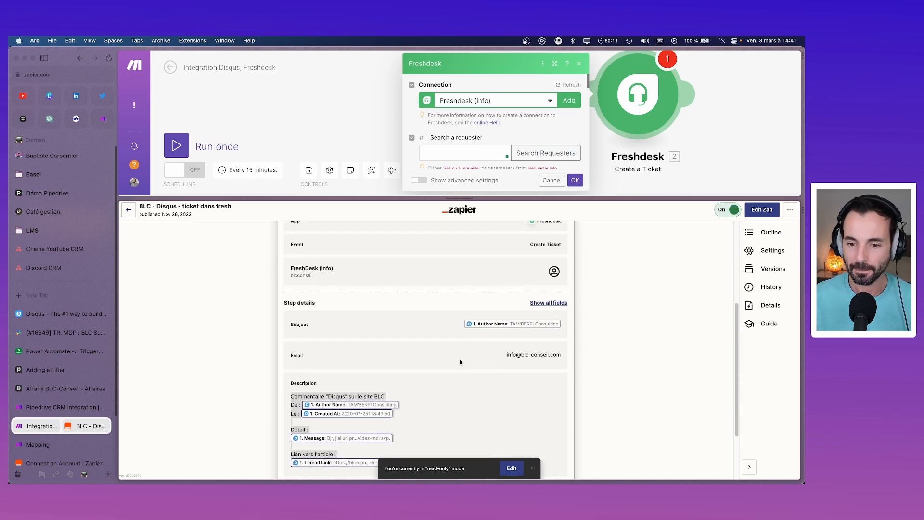
{"action": "scroll", "coordinate": [460, 361], "scroll_direction": "up", "scroll_amount": 1}
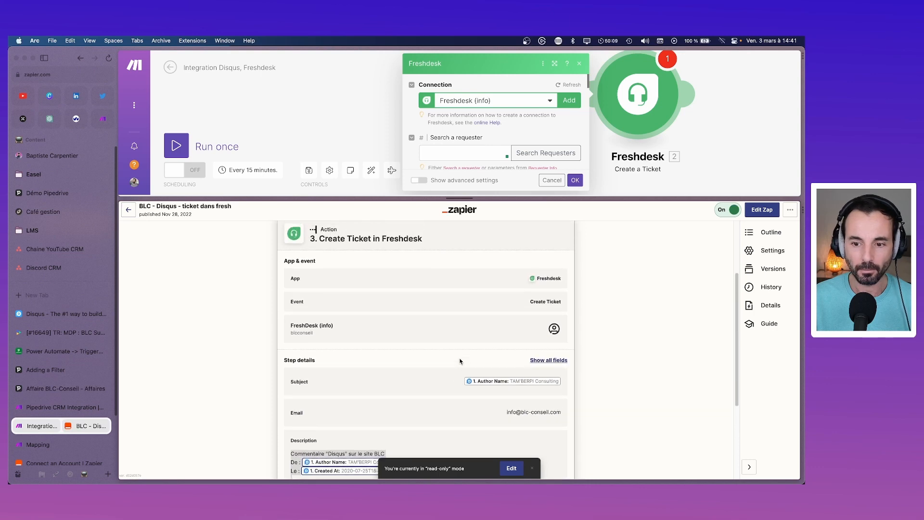
{"action": "scroll", "coordinate": [458, 349], "scroll_direction": "up", "scroll_amount": 2}
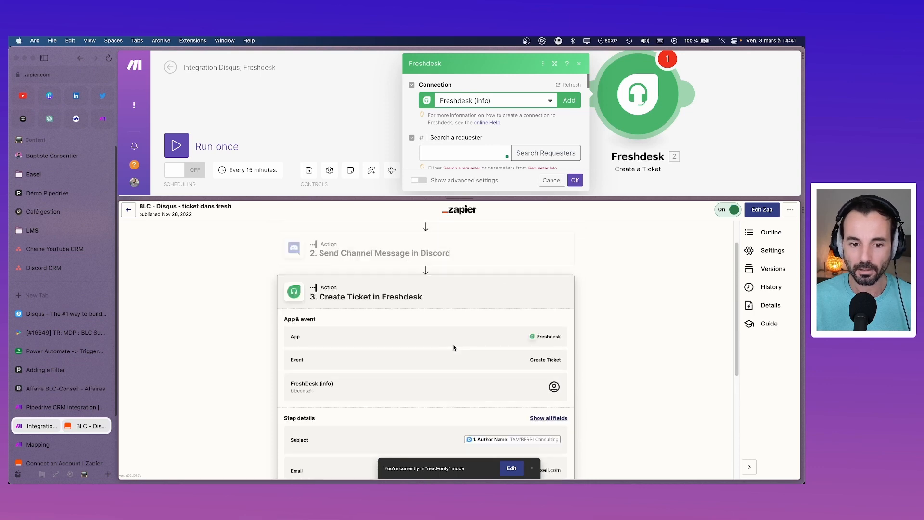
{"action": "scroll", "coordinate": [320, 334], "scroll_direction": "down", "scroll_amount": 3}
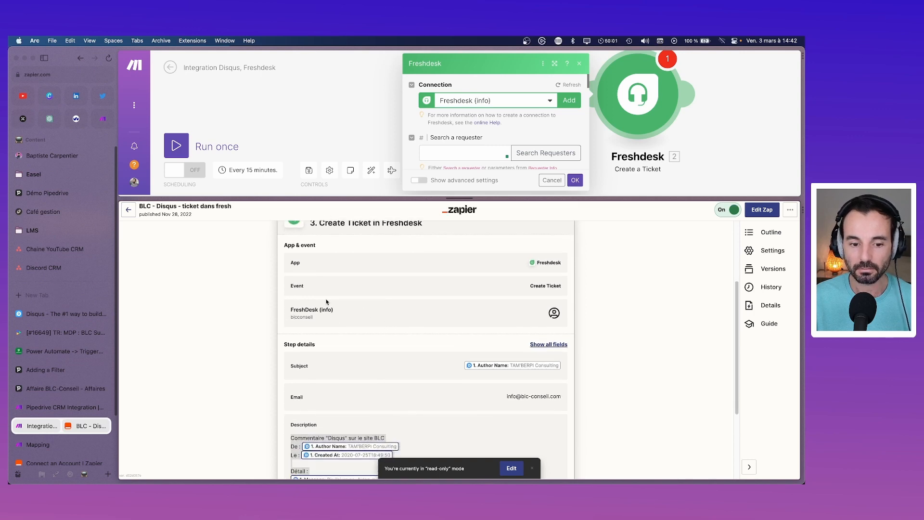
{"action": "scroll", "coordinate": [368, 349], "scroll_direction": "down", "scroll_amount": 1}
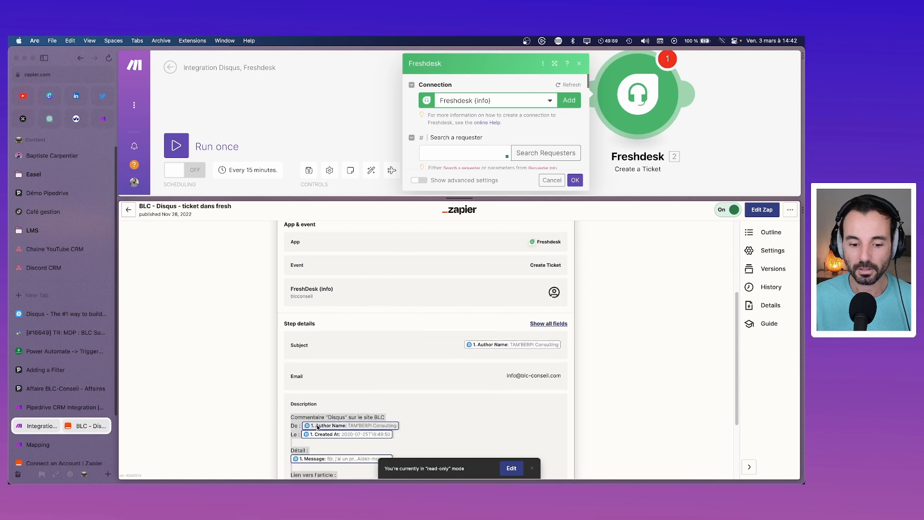
{"action": "left_click", "coordinate": [471, 155]}
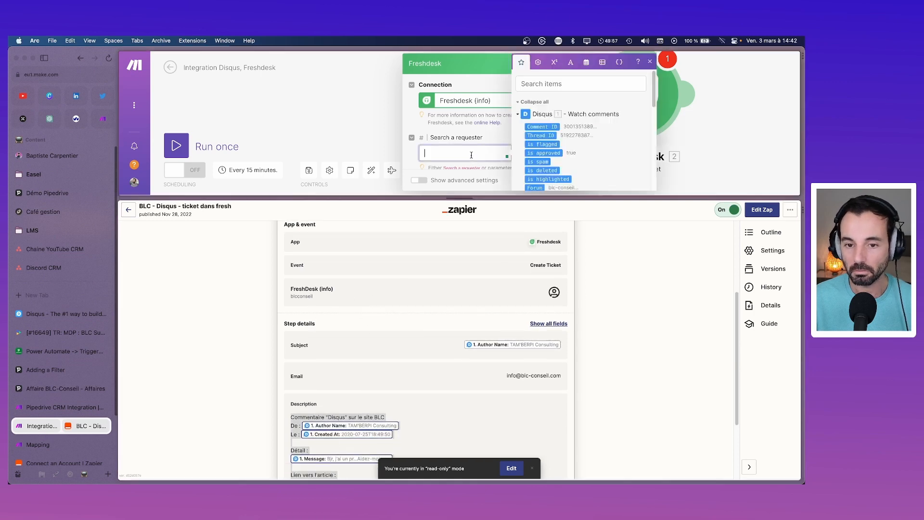
{"action": "left_click", "coordinate": [477, 138]}
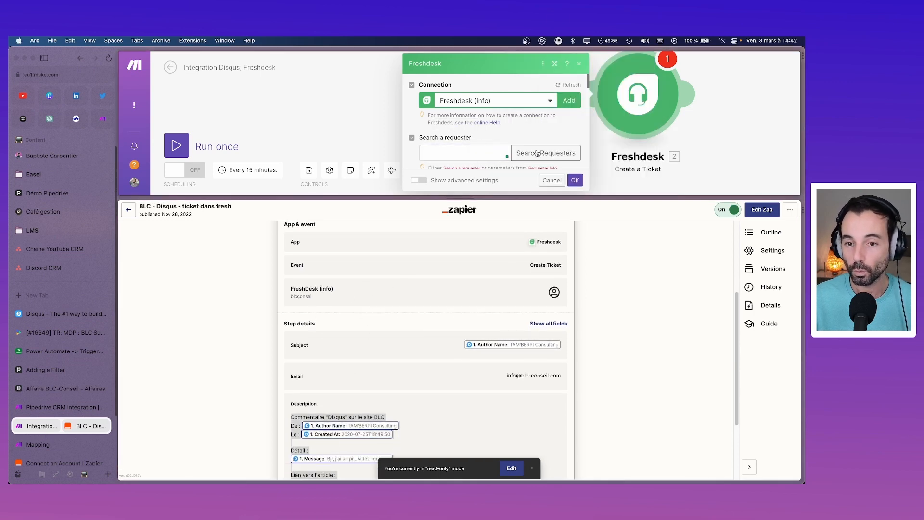
Step: Search Freshdesk requesters with keyword 'info' and browse the results without choosing one
{"action": "left_click_drag", "start_coordinate": [480, 199], "coordinate": [482, 362]}
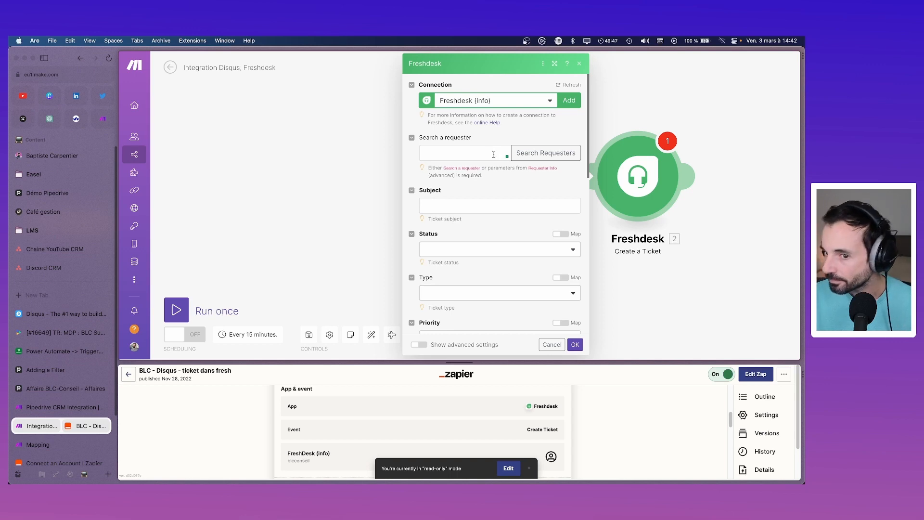
{"action": "left_click", "coordinate": [525, 155]}
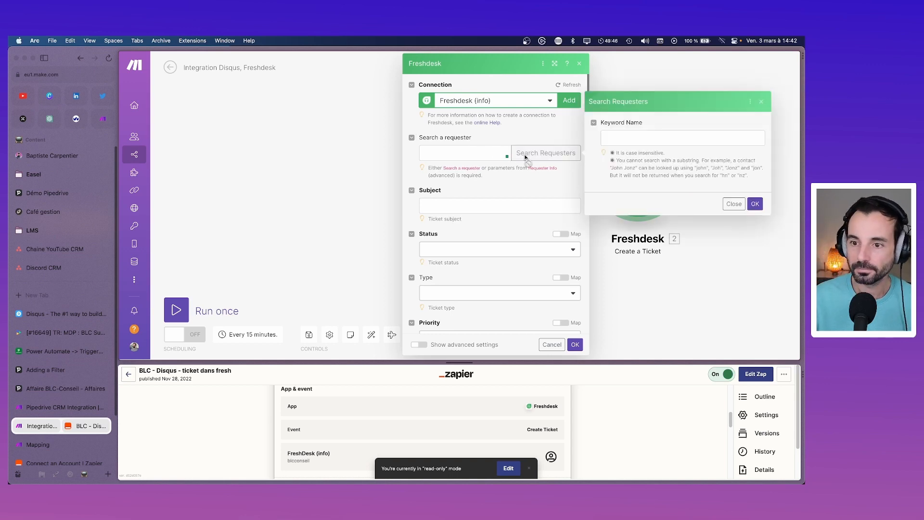
{"action": "left_click", "coordinate": [634, 140]}
{"action": "type", "text": "info"}
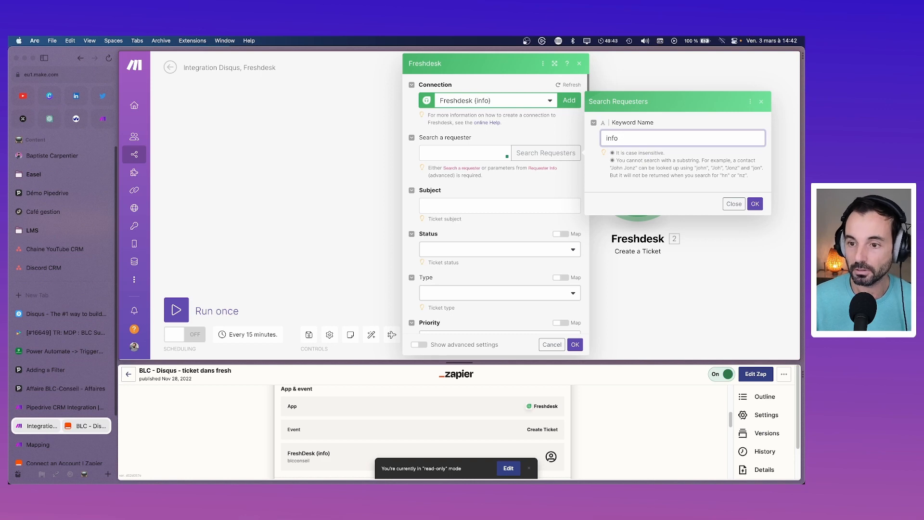
{"action": "left_click", "coordinate": [755, 204]}
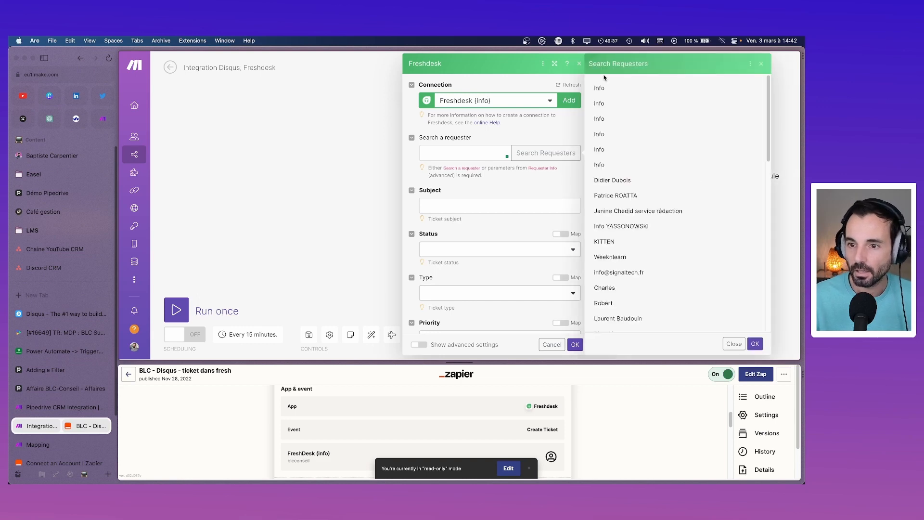
{"action": "scroll", "coordinate": [616, 141], "scroll_direction": "down", "scroll_amount": 5}
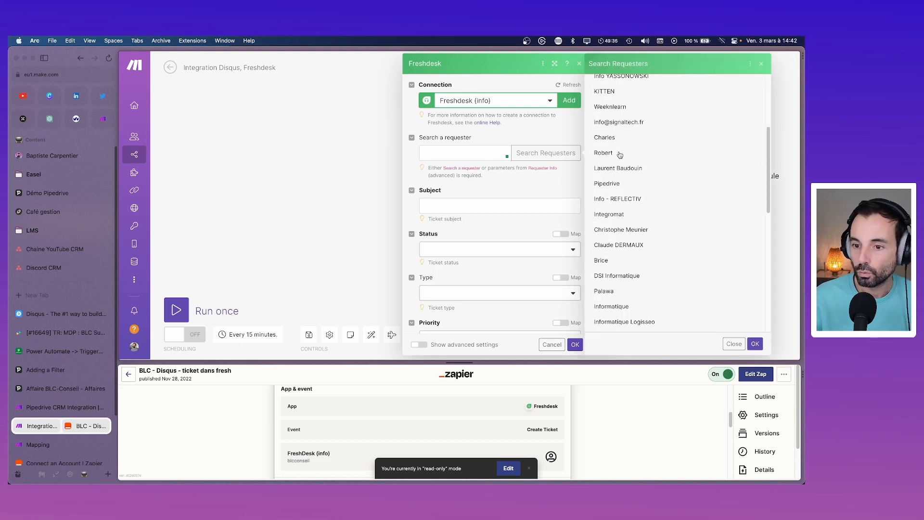
{"action": "scroll", "coordinate": [618, 151], "scroll_direction": "down", "scroll_amount": 7}
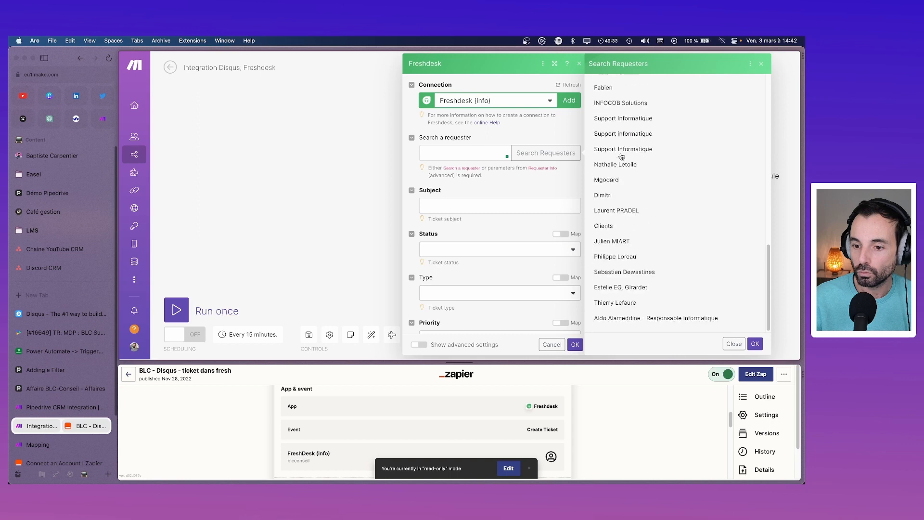
{"action": "scroll", "coordinate": [620, 164], "scroll_direction": "up", "scroll_amount": 12}
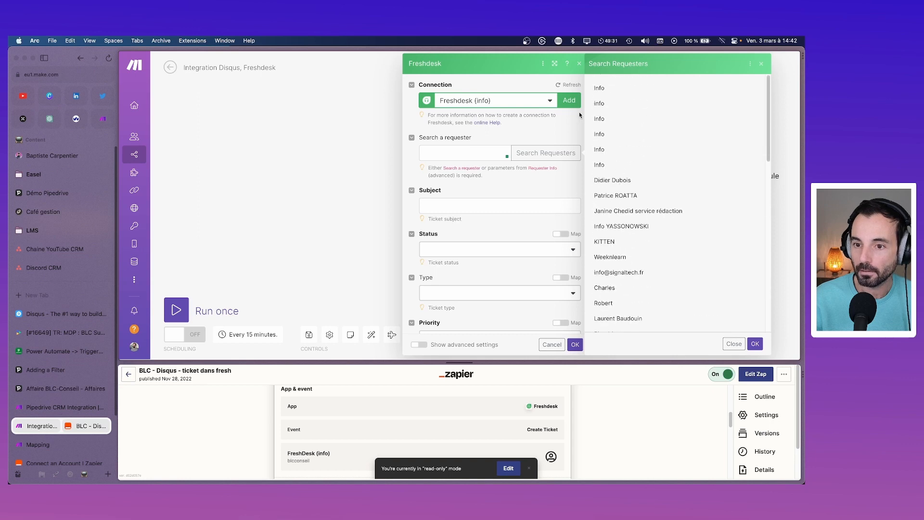
{"action": "left_click", "coordinate": [751, 341]}
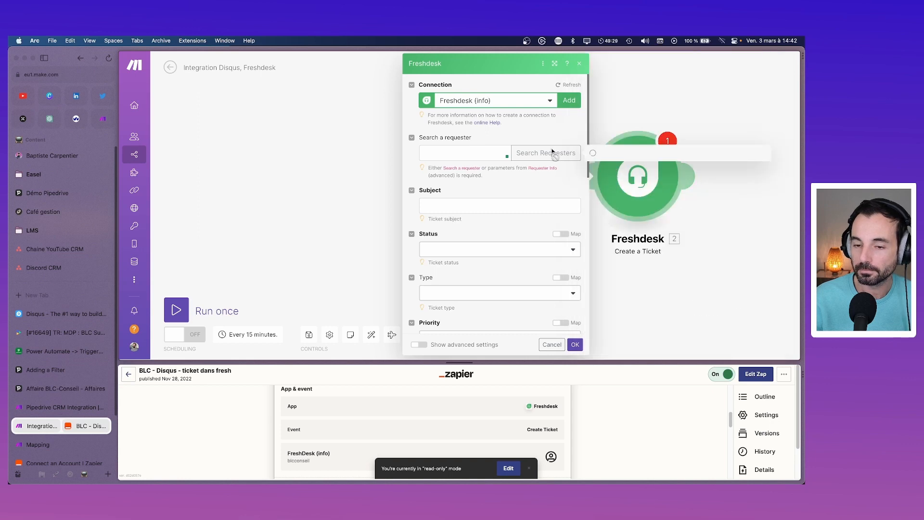
{"action": "left_click", "coordinate": [496, 153]}
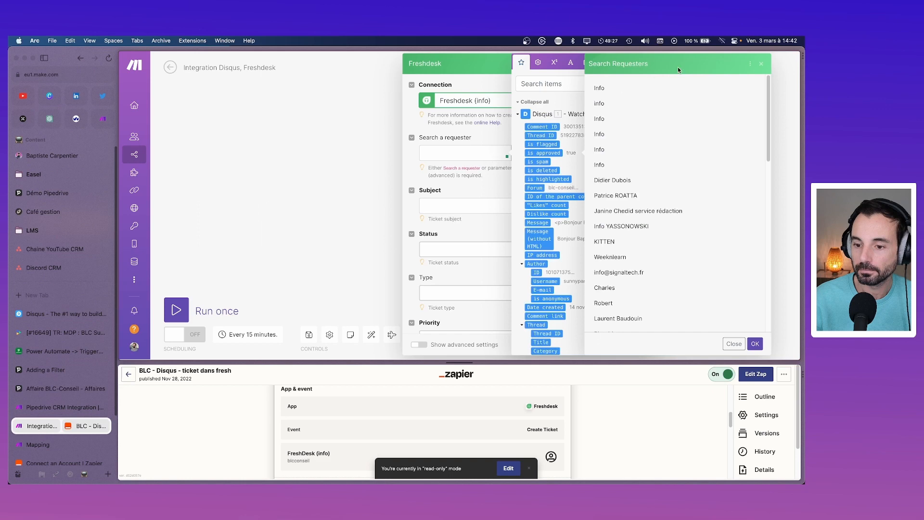
{"action": "left_click", "coordinate": [761, 64]}
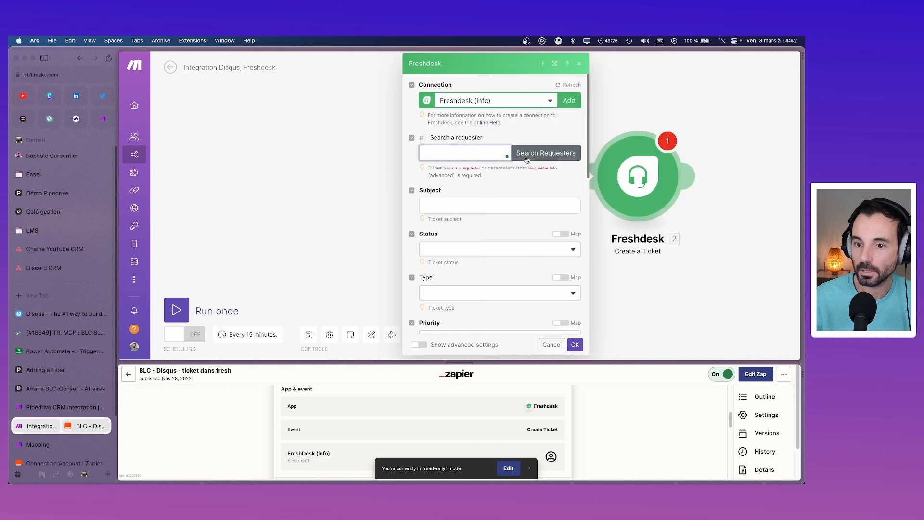
Step: Search requesters by the company support e-mail, dismiss 'No matches found', then open ticket 16649
{"action": "left_click", "coordinate": [529, 155]}
{"action": "left_click", "coordinate": [628, 137]}
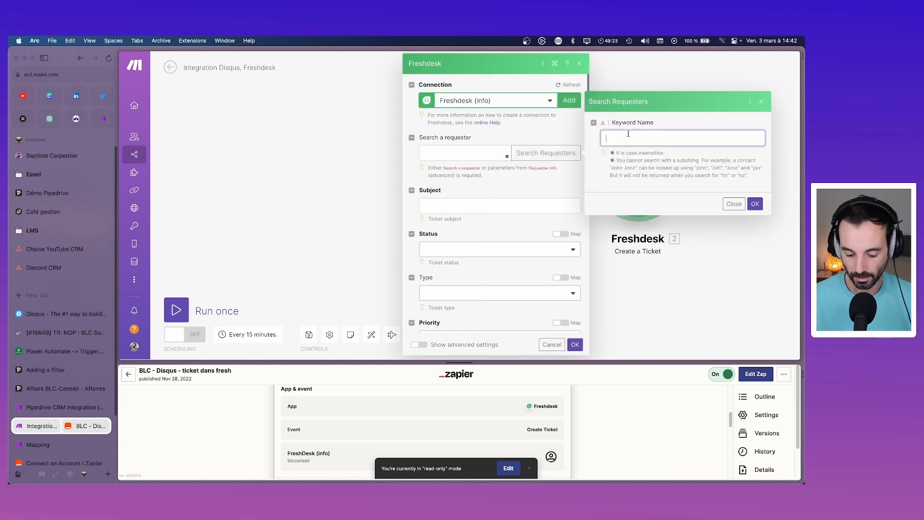
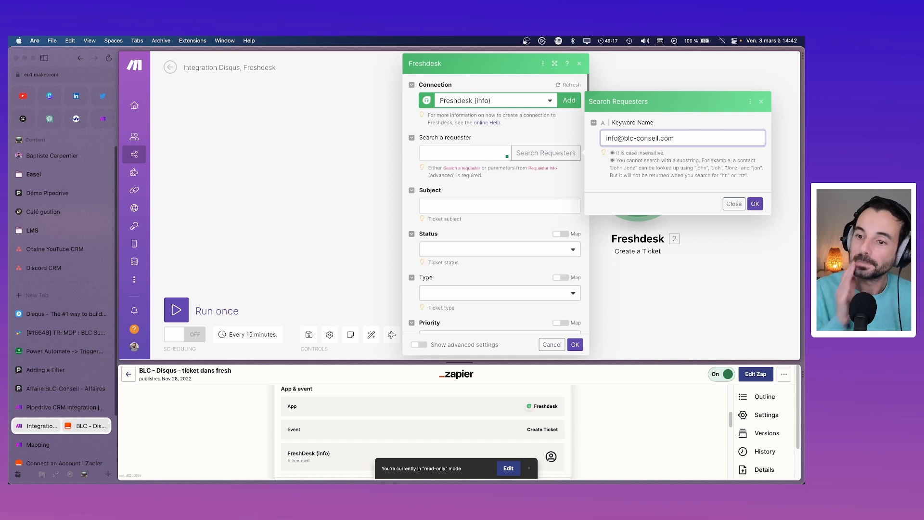
{"action": "left_click", "coordinate": [754, 203]}
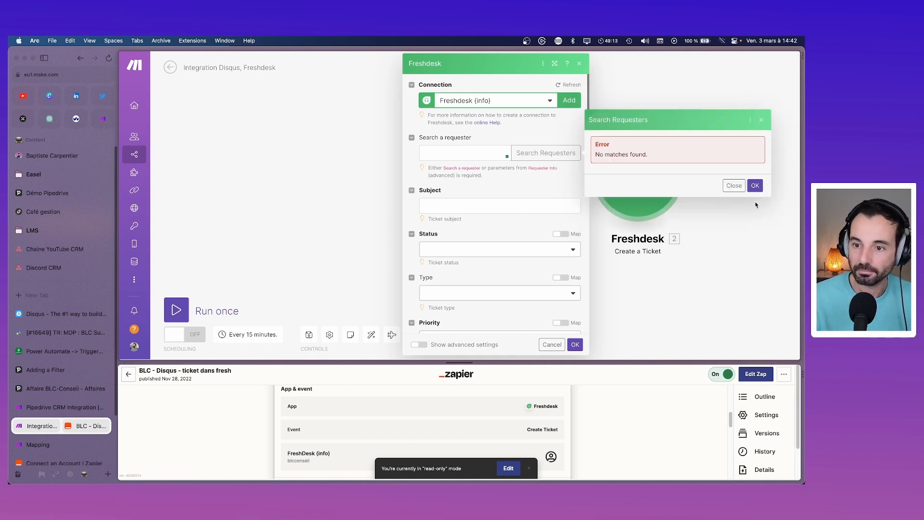
{"action": "left_click", "coordinate": [755, 187]}
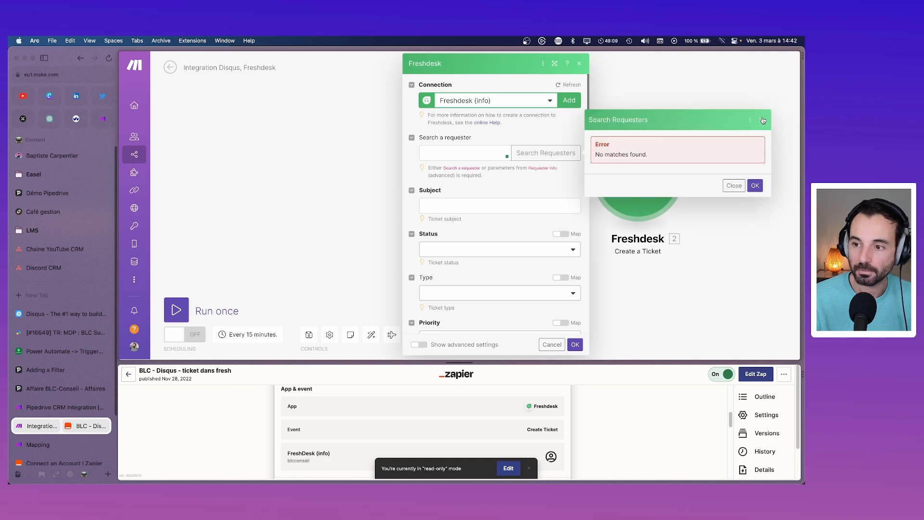
{"action": "left_click", "coordinate": [758, 119]}
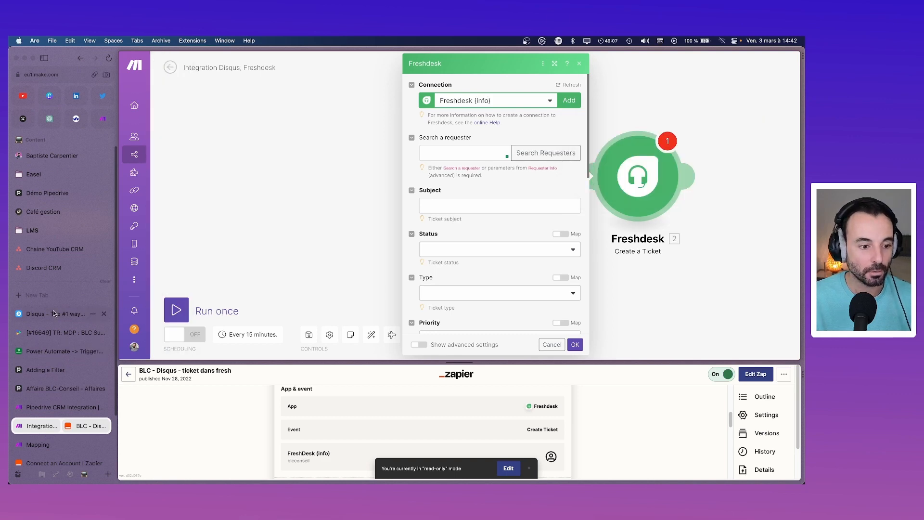
{"action": "left_click", "coordinate": [57, 336]}
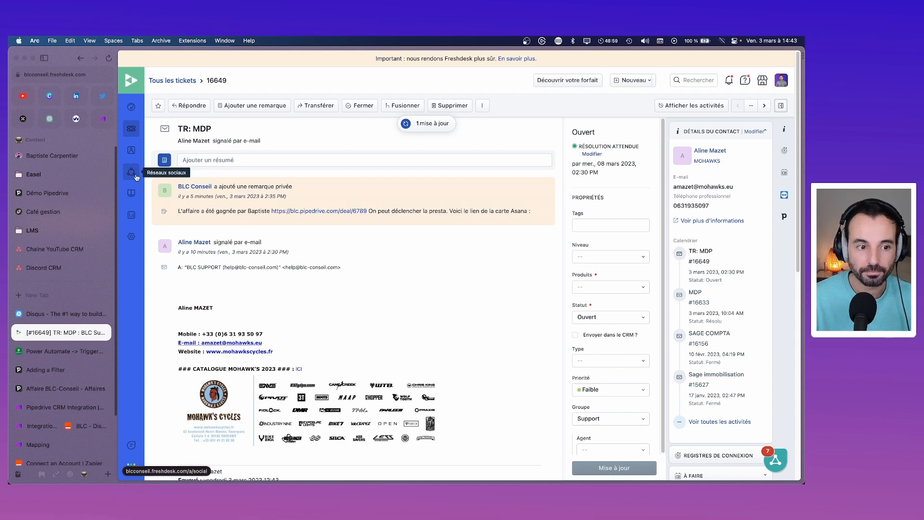
Step: Open Freshdesk Contacts and run a full search for 'info'
{"action": "left_click", "coordinate": [138, 150]}
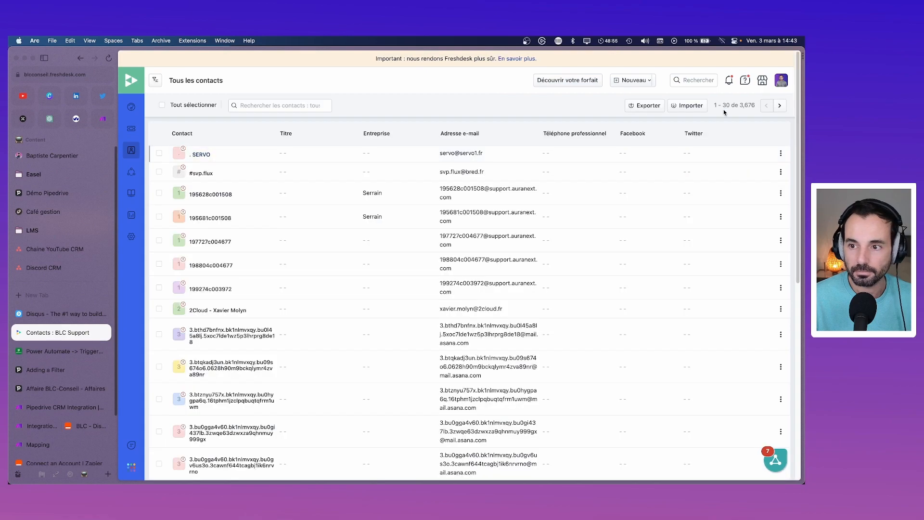
{"action": "scroll", "coordinate": [329, 228], "scroll_direction": "down", "scroll_amount": 4}
{"action": "scroll", "coordinate": [331, 230], "scroll_direction": "up", "scroll_amount": 4}
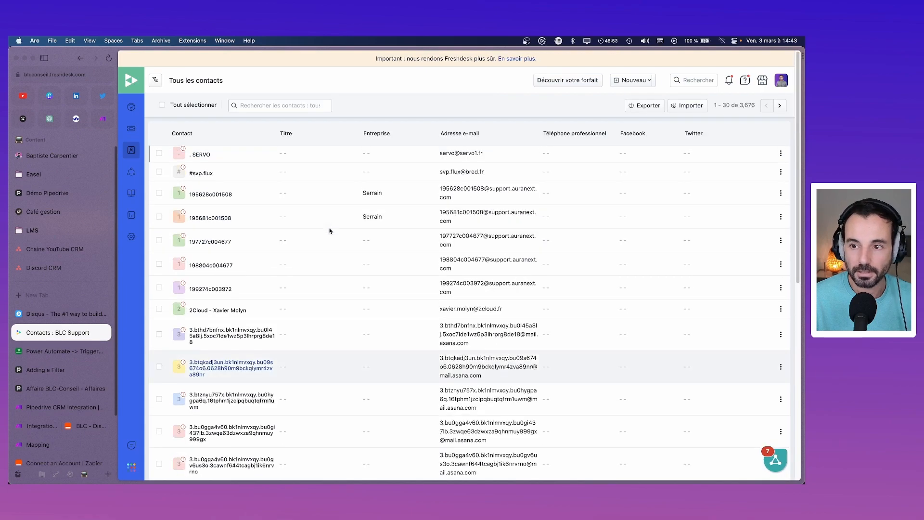
{"action": "left_click", "coordinate": [279, 106]}
{"action": "type", "text": "info@"}
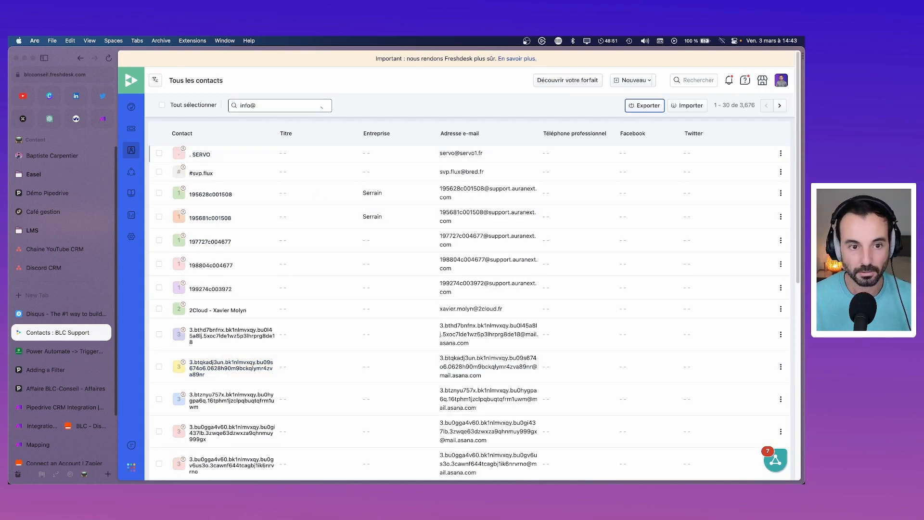
{"action": "key", "text": "BackSpace"}
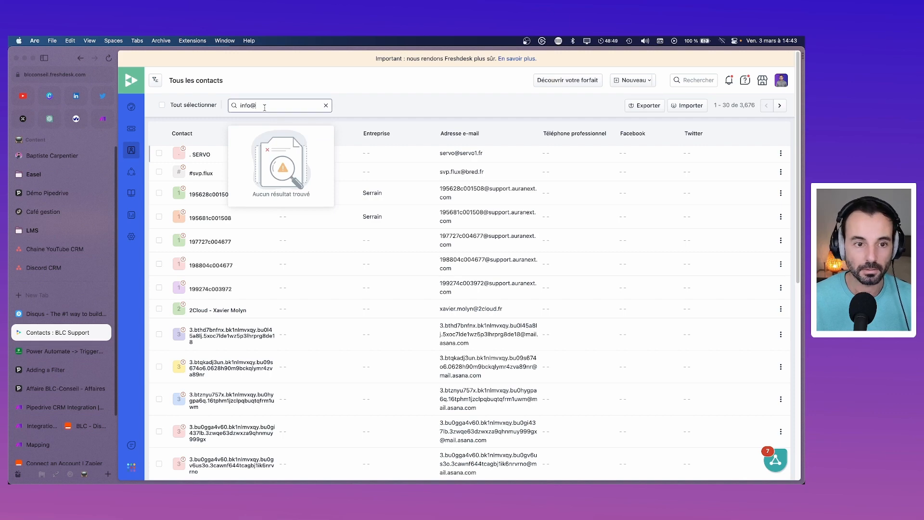
{"action": "key", "text": "Return"}
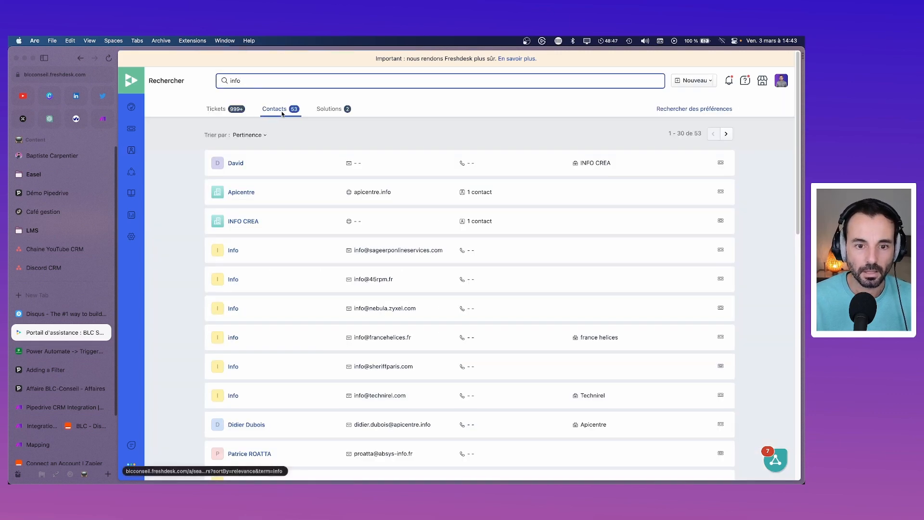
{"action": "scroll", "coordinate": [478, 239], "scroll_direction": "down", "scroll_amount": 5}
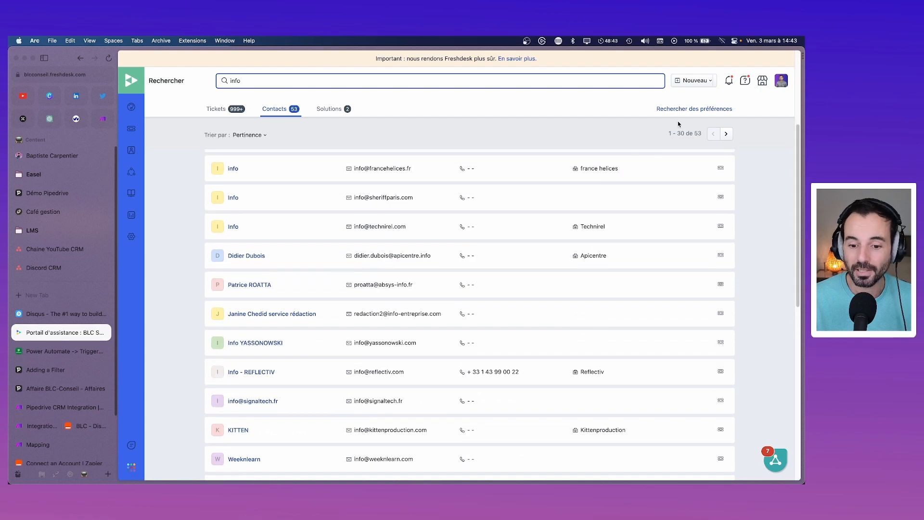
{"action": "scroll", "coordinate": [471, 217], "scroll_direction": "down", "scroll_amount": 3}
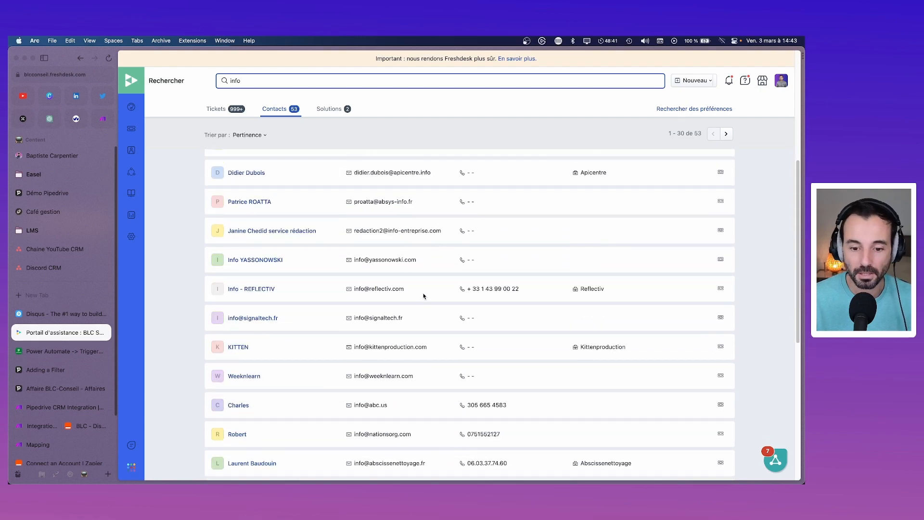
{"action": "scroll", "coordinate": [423, 296], "scroll_direction": "down", "scroll_amount": 1}
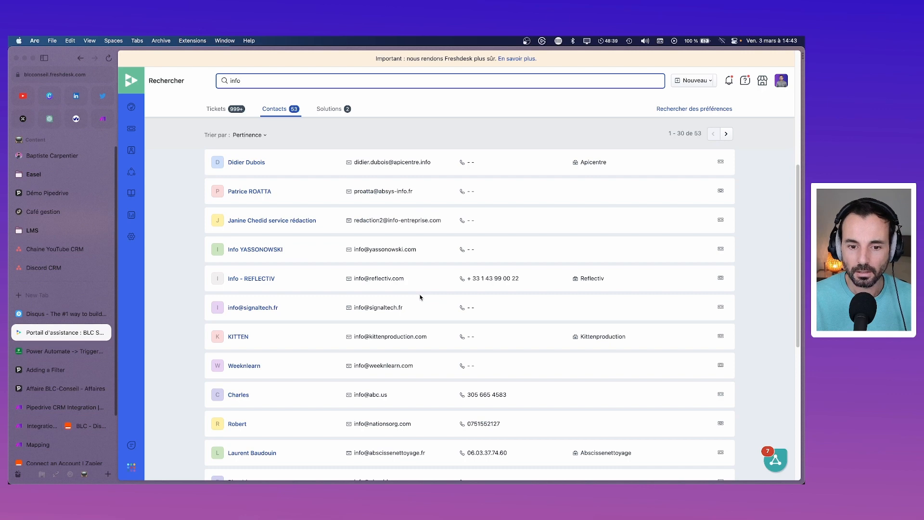
{"action": "type", "text": "@blc"}
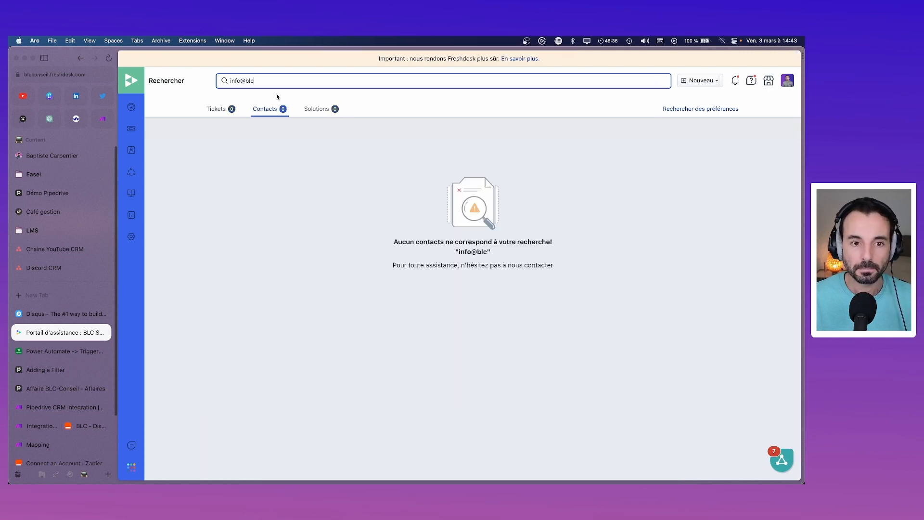
{"action": "key", "text": "BackSpace"}
{"action": "key", "text": "BackSpace"}
{"action": "key", "text": "BackSpace"}
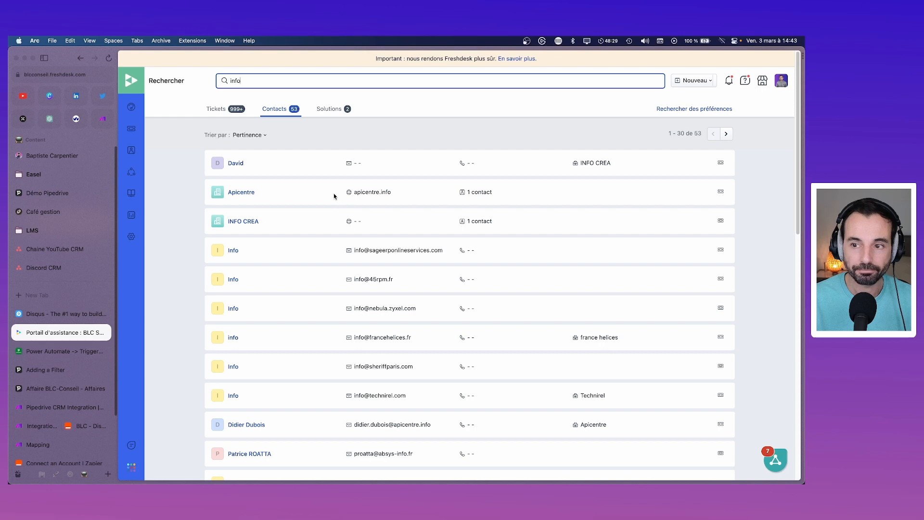
Step: Search contacts for 'blc' and scroll the 49 results, including the BLC-Conseil company
{"action": "left_click", "coordinate": [687, 109]}
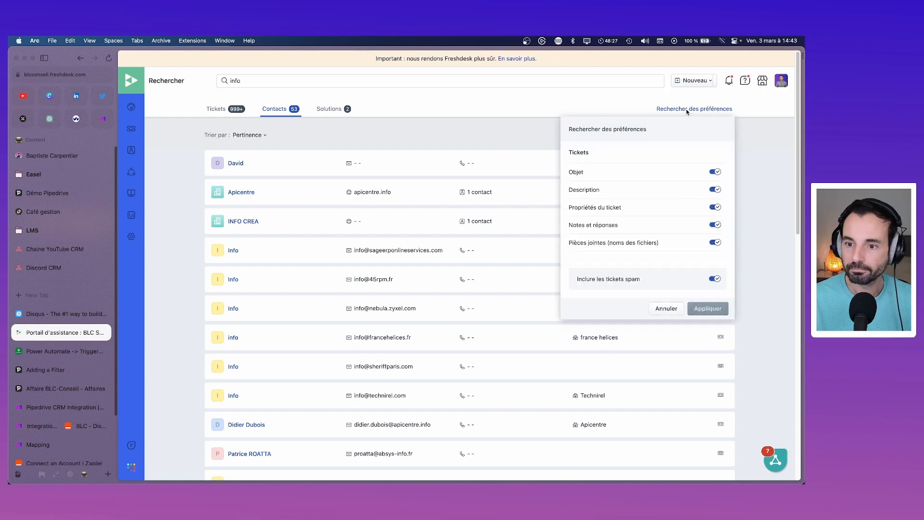
{"action": "left_click", "coordinate": [666, 308]}
{"action": "left_click", "coordinate": [659, 81]}
{"action": "key", "text": "BackSpace"}
{"action": "key", "text": "BackSpace"}
{"action": "key", "text": "BackSpace"}
{"action": "key", "text": "BackSpace"}
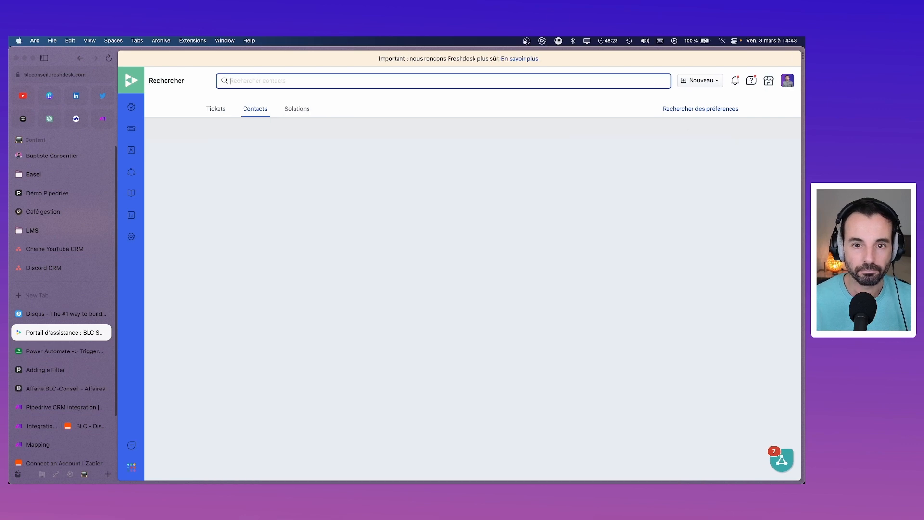
{"action": "left_click", "coordinate": [260, 110]}
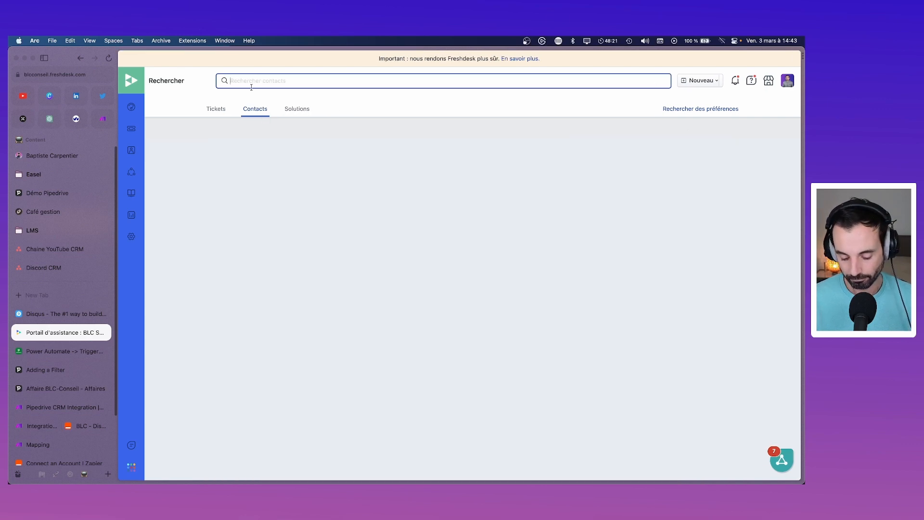
{"action": "type", "text": "blc"}
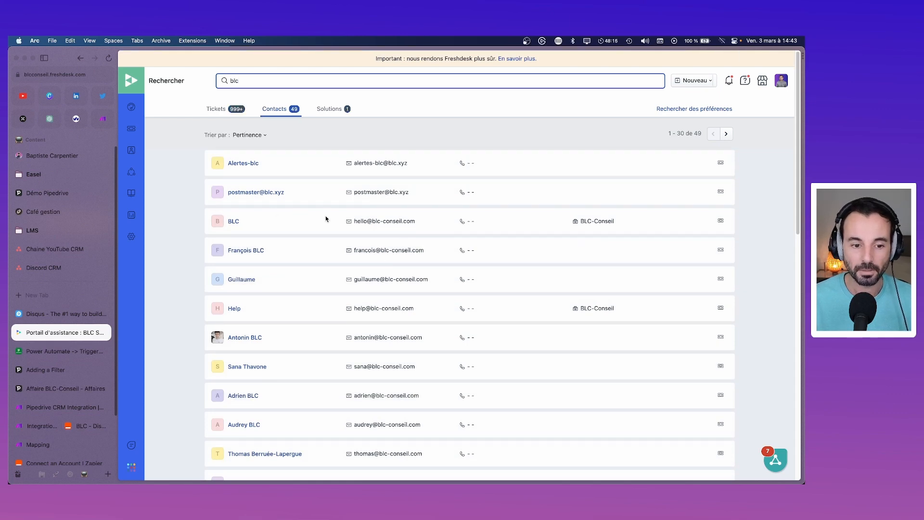
{"action": "scroll", "coordinate": [283, 222], "scroll_direction": "down", "scroll_amount": 6}
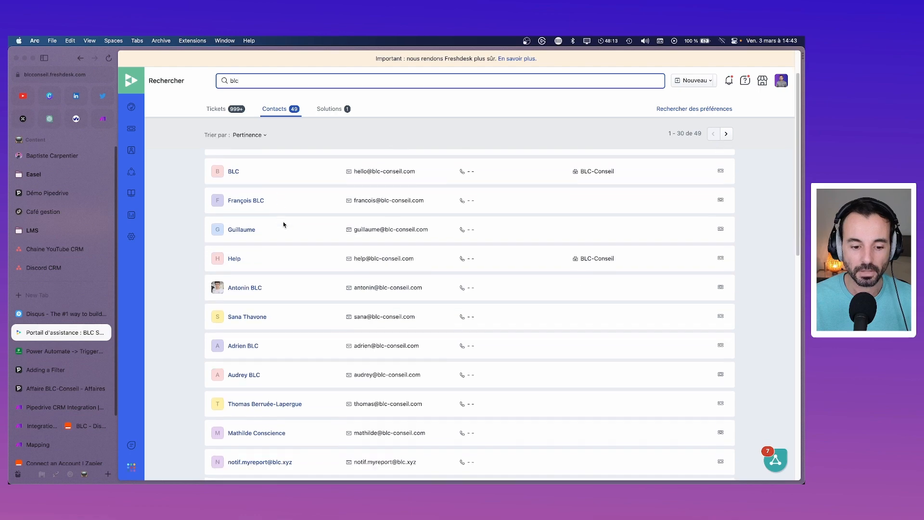
{"action": "scroll", "coordinate": [289, 223], "scroll_direction": "down", "scroll_amount": 6}
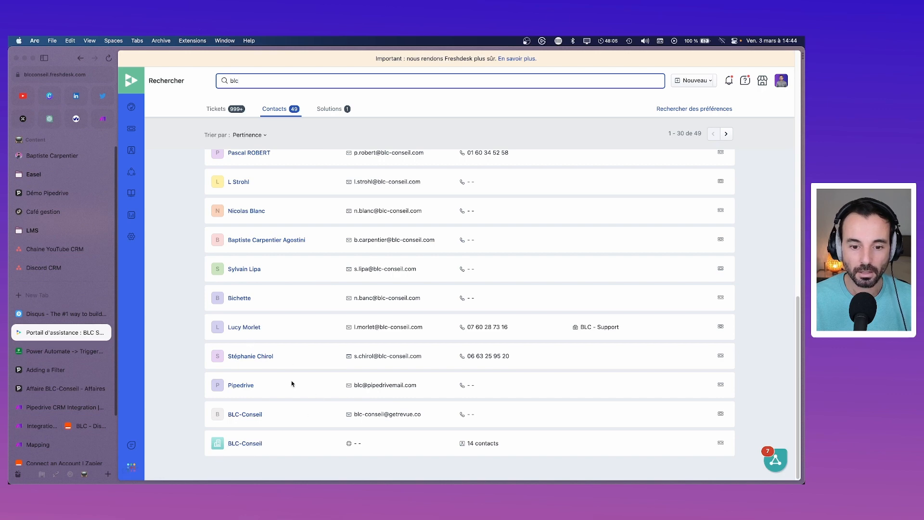
{"action": "scroll", "coordinate": [387, 400], "scroll_direction": "up", "scroll_amount": 1}
{"action": "scroll", "coordinate": [388, 400], "scroll_direction": "up", "scroll_amount": 8}
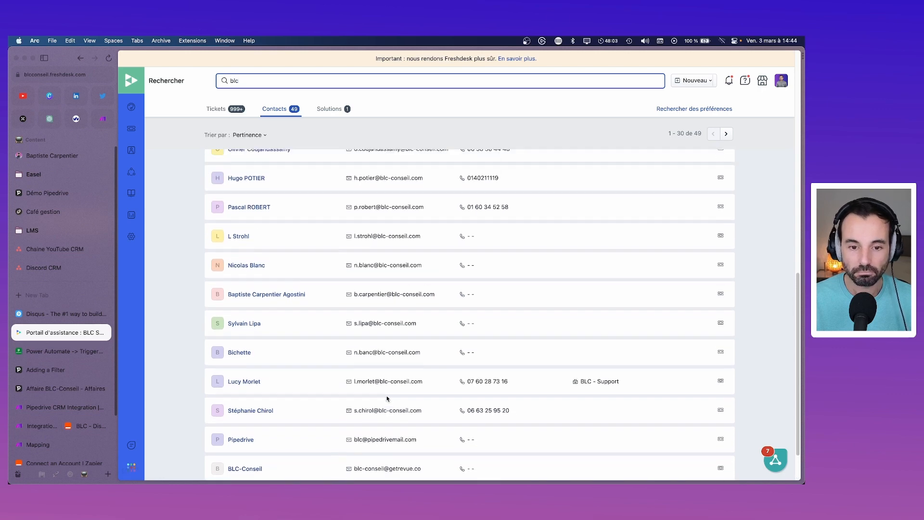
{"action": "scroll", "coordinate": [387, 395], "scroll_direction": "up", "scroll_amount": 2}
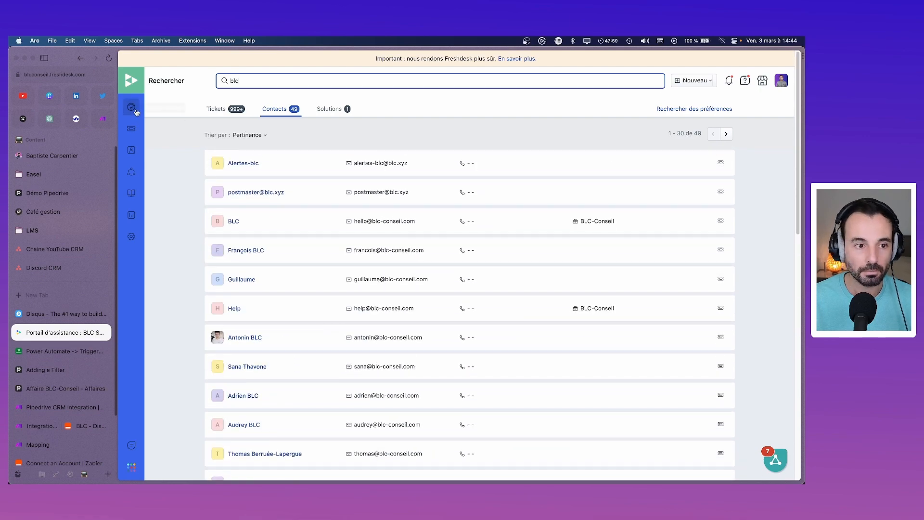
Step: Start a new contact named 'Info BLC' with the company's info e-mail address
{"action": "left_click", "coordinate": [696, 81]}
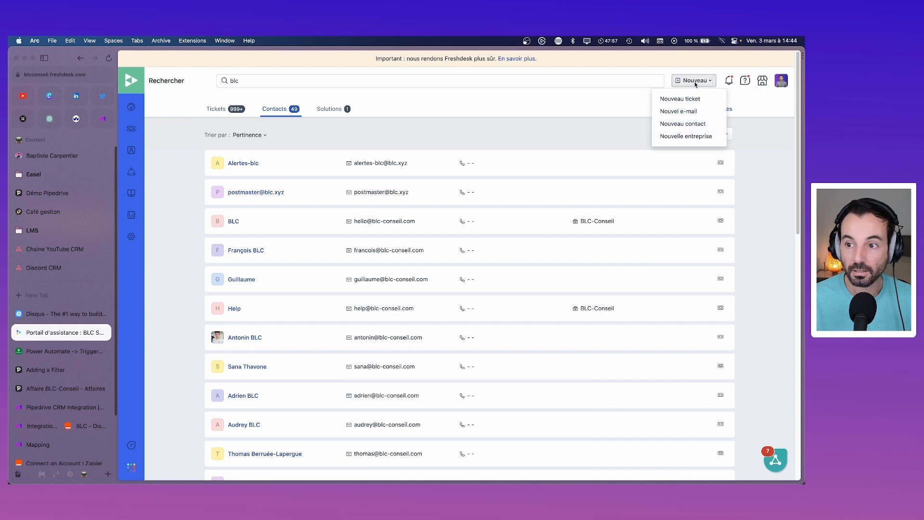
{"action": "left_click", "coordinate": [681, 122]}
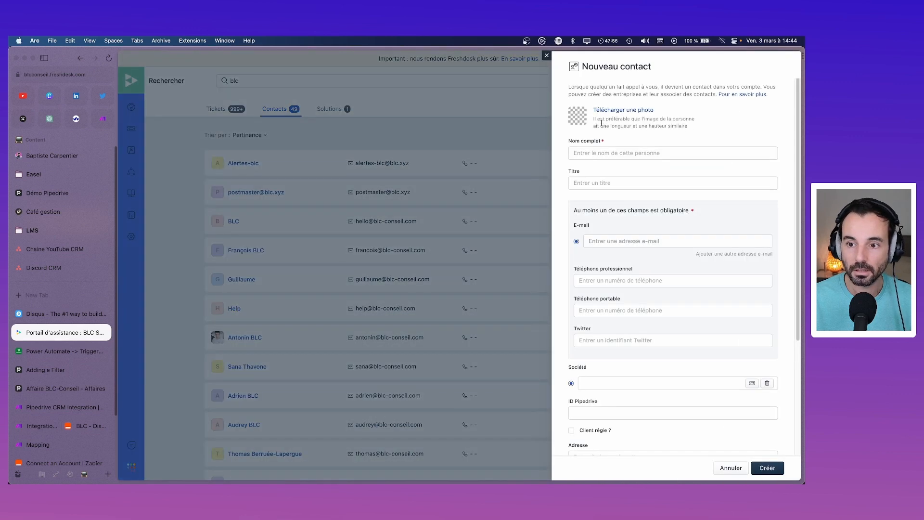
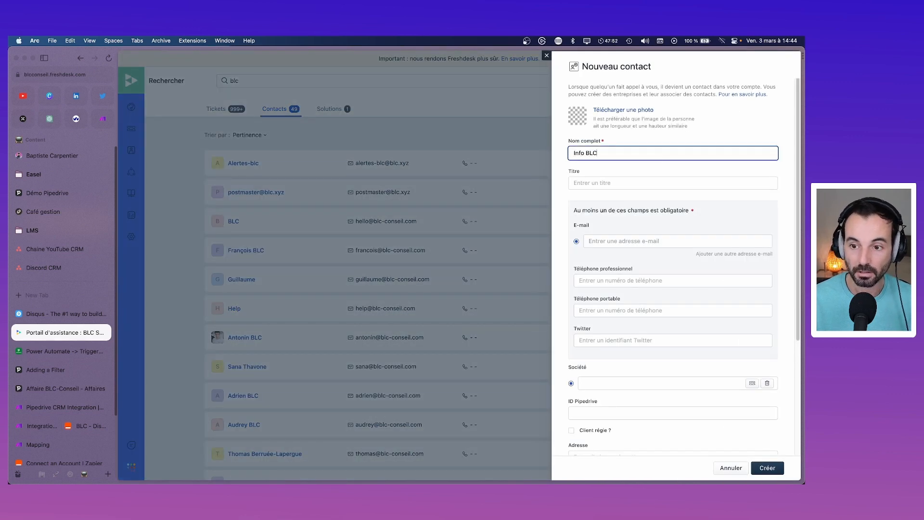
{"action": "key", "text": "Tab"}
{"action": "key", "text": "Tab"}
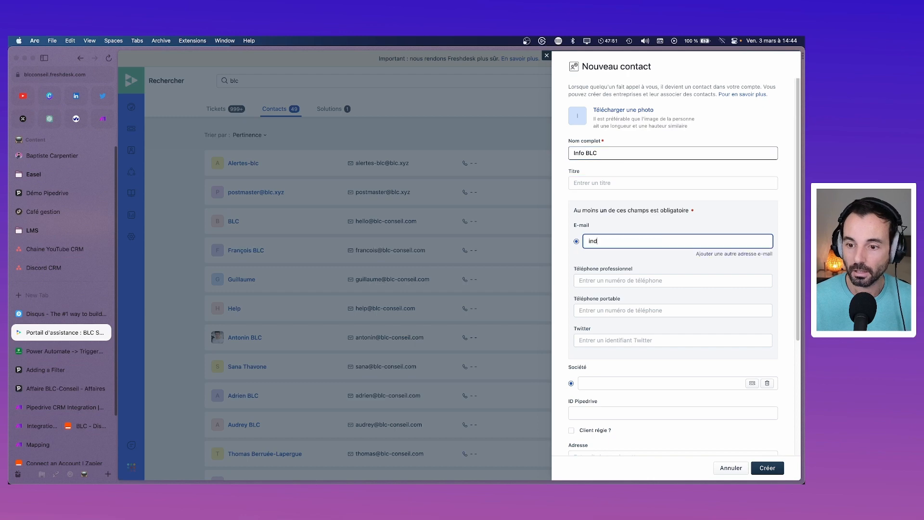
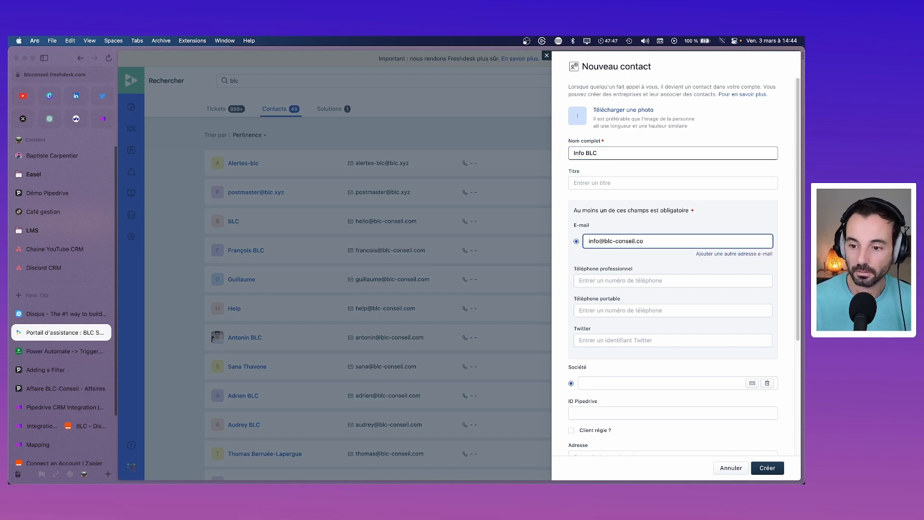
{"action": "key", "text": "Return"}
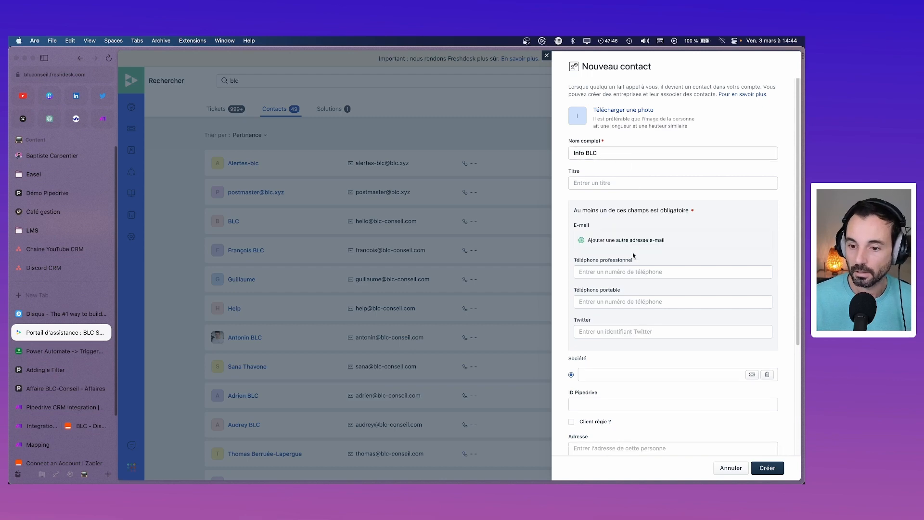
{"action": "left_click", "coordinate": [620, 240]}
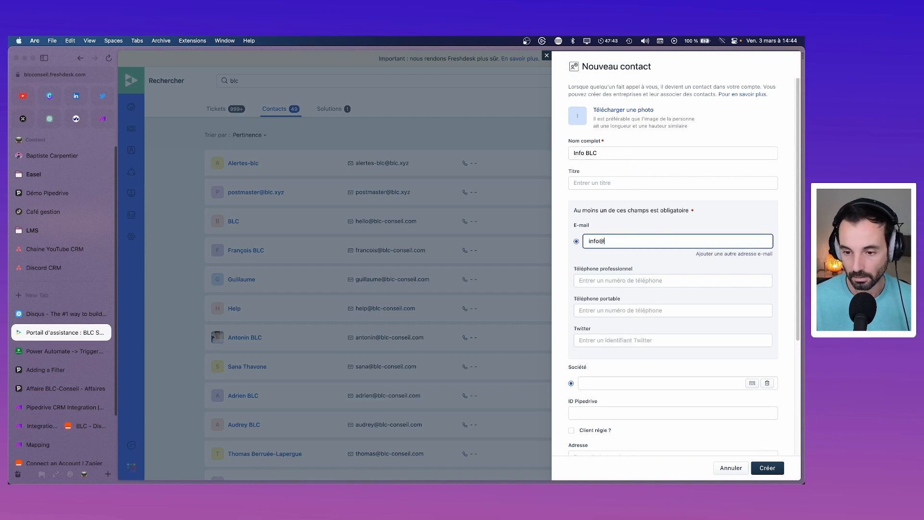
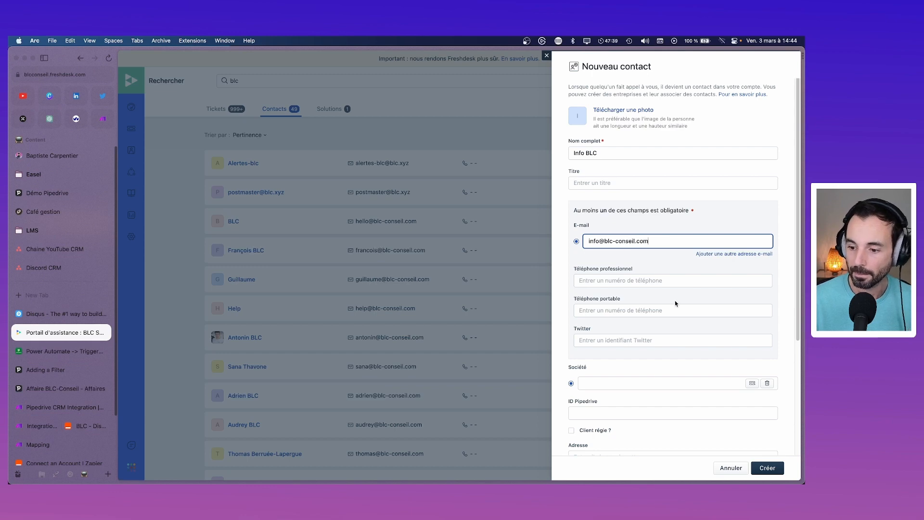
Step: Set the contact's company to BLC-Conseil and submit, getting the e-mail-in-use error
{"action": "scroll", "coordinate": [703, 406], "scroll_direction": "down", "scroll_amount": 5}
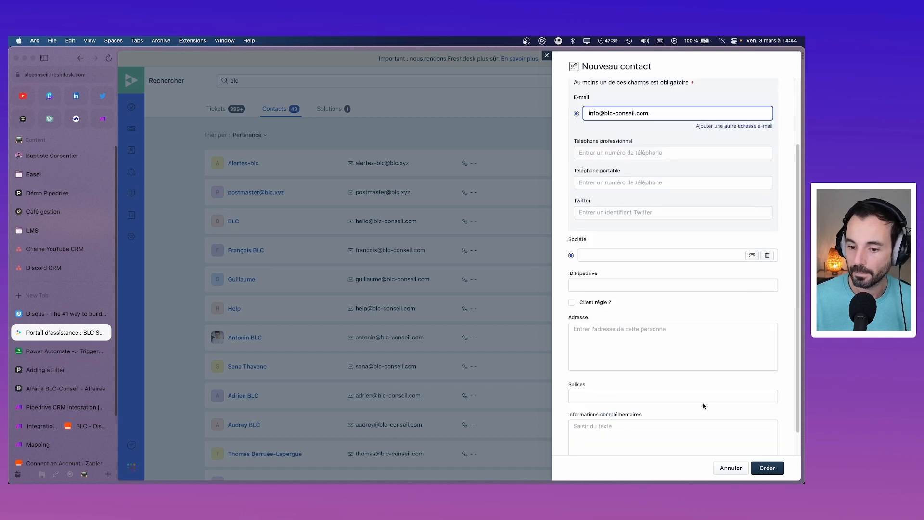
{"action": "left_click", "coordinate": [598, 224]}
{"action": "type", "text": "blc"}
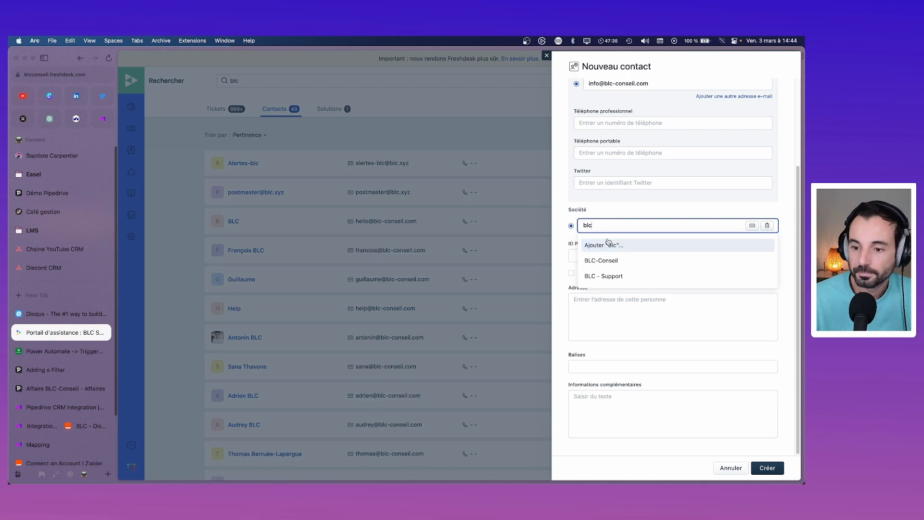
{"action": "left_click", "coordinate": [601, 261]}
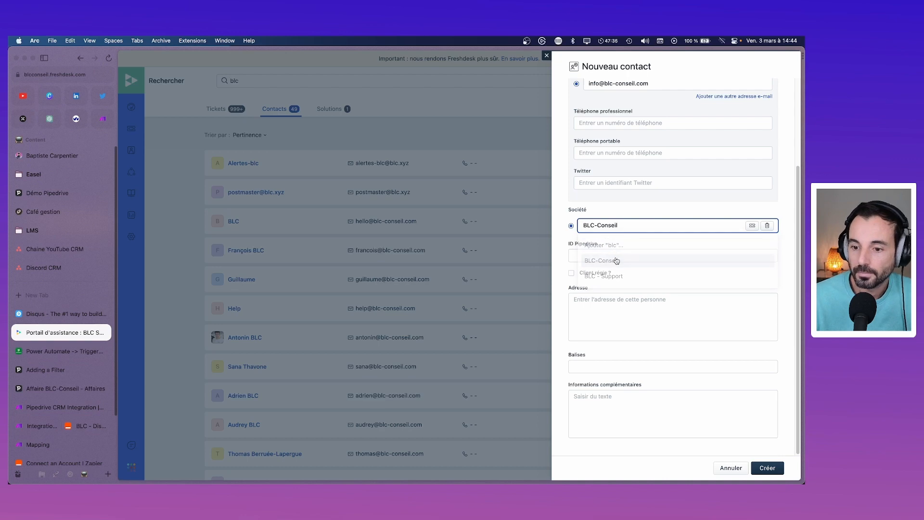
{"action": "left_click", "coordinate": [770, 467]}
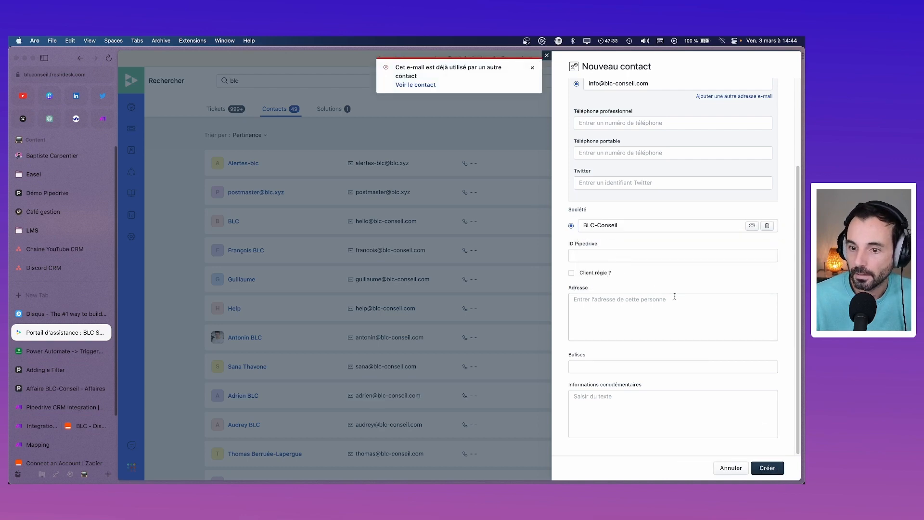
{"action": "left_click", "coordinate": [417, 83]}
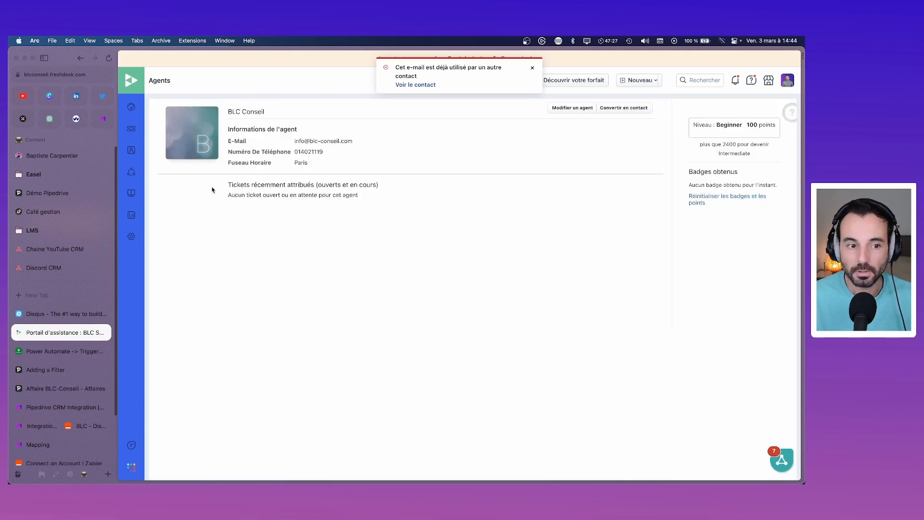
{"action": "left_click", "coordinate": [74, 74]}
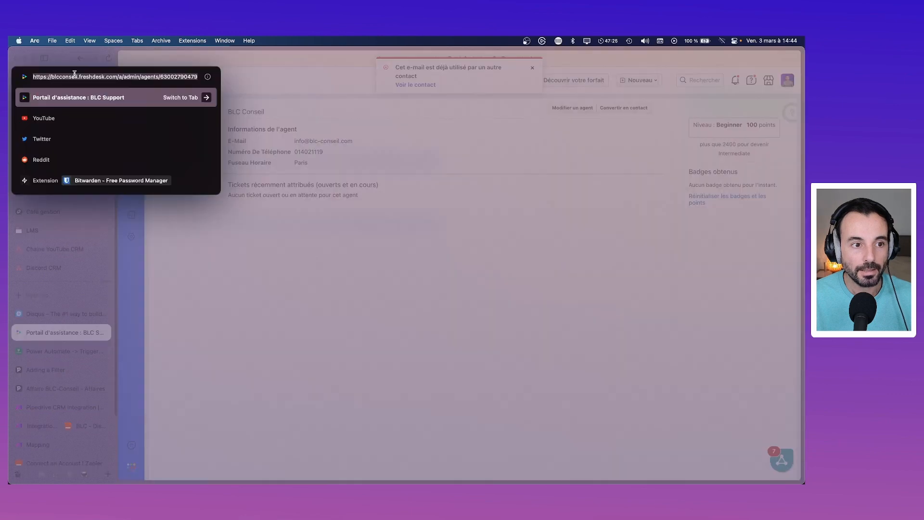
{"action": "key", "text": "Right"}
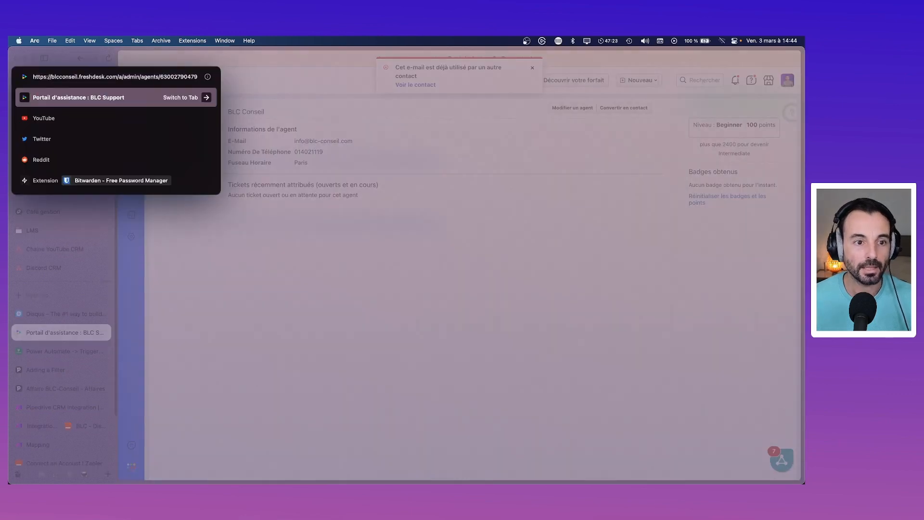
{"action": "key", "text": "shift+Left"}
{"action": "key", "text": "shift+Left"}
{"action": "key", "text": "shift+Left"}
{"action": "key", "text": "shift+Left"}
{"action": "key", "text": "shift+Left"}
{"action": "key", "text": "shift+Left"}
{"action": "key", "text": "shift+Left"}
{"action": "key", "text": "shift+Left"}
{"action": "key", "text": "shift+Left"}
{"action": "key", "text": "shift+Left"}
{"action": "key", "text": "shift+Left"}
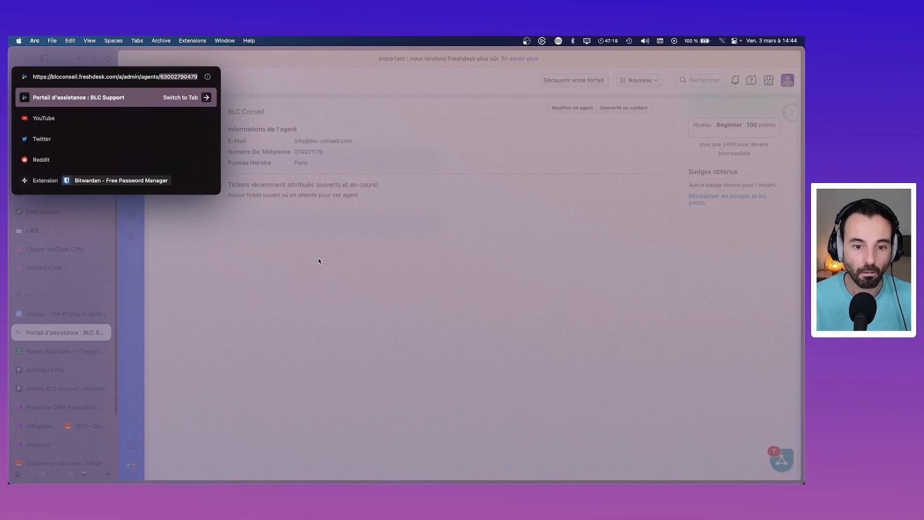
{"action": "key", "text": "Escape"}
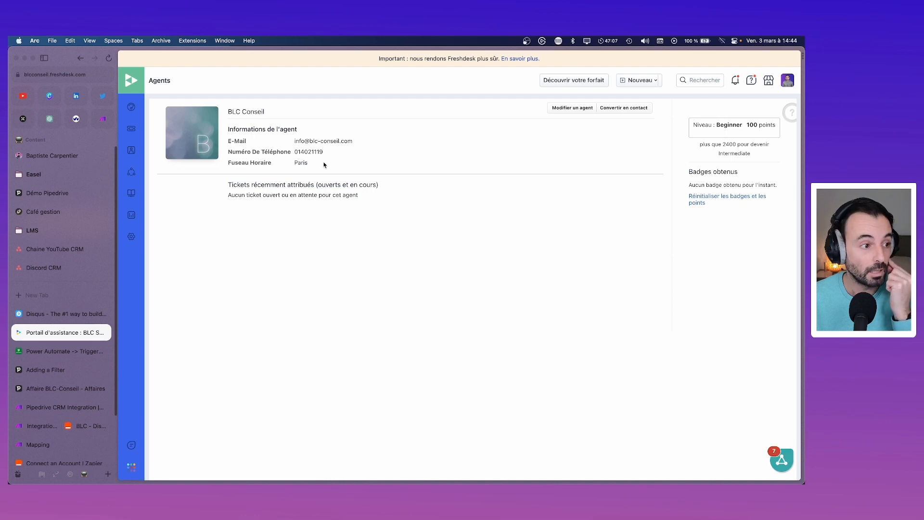
Step: Paste the copied BLC Conseil agent ID into the Freshdesk ticket's requester field
{"action": "left_click", "coordinate": [89, 426]}
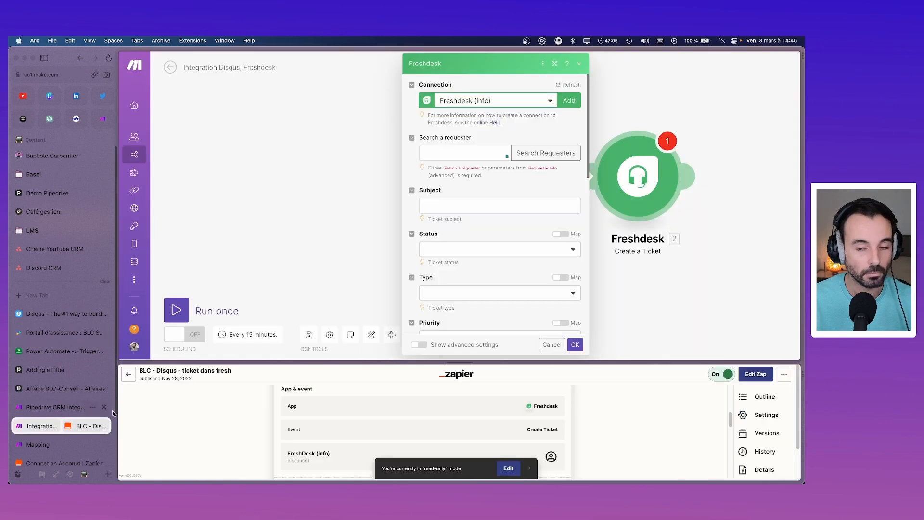
{"action": "left_click", "coordinate": [508, 153]}
{"action": "key", "text": "super+v"}
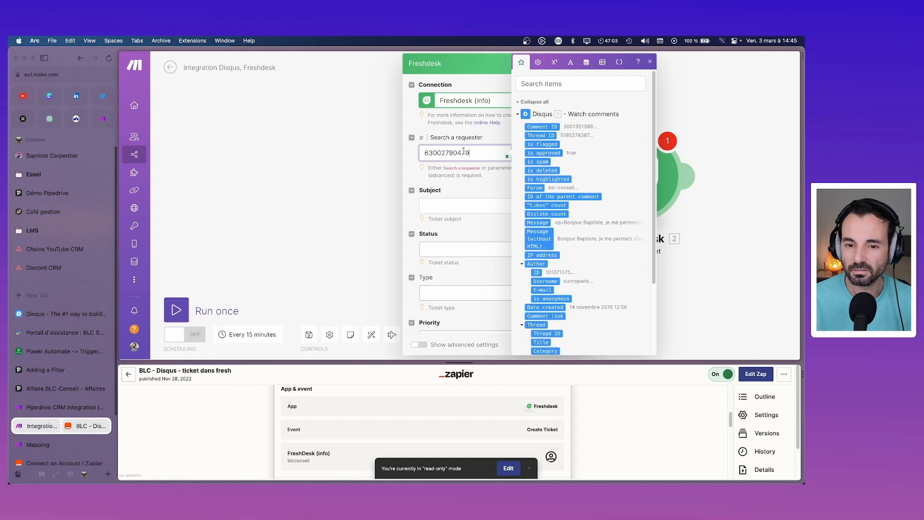
{"action": "left_click", "coordinate": [492, 186]}
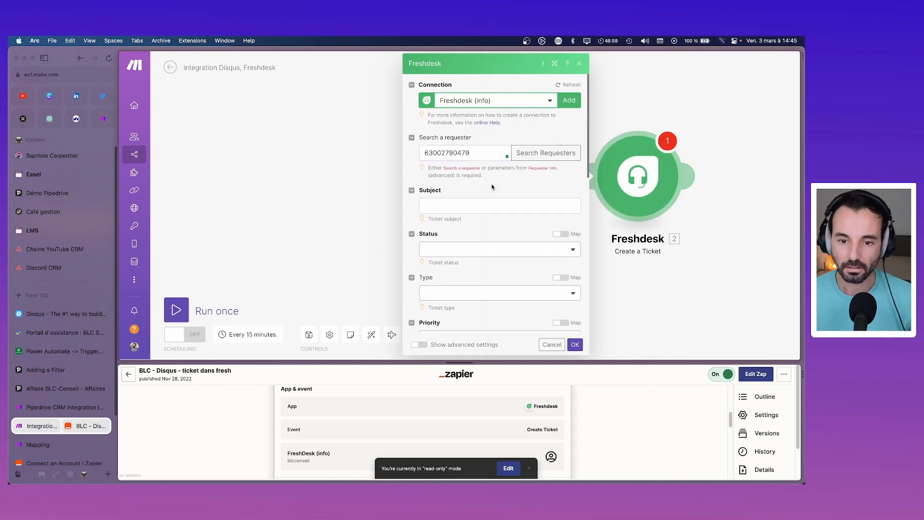
{"action": "left_click", "coordinate": [496, 201]}
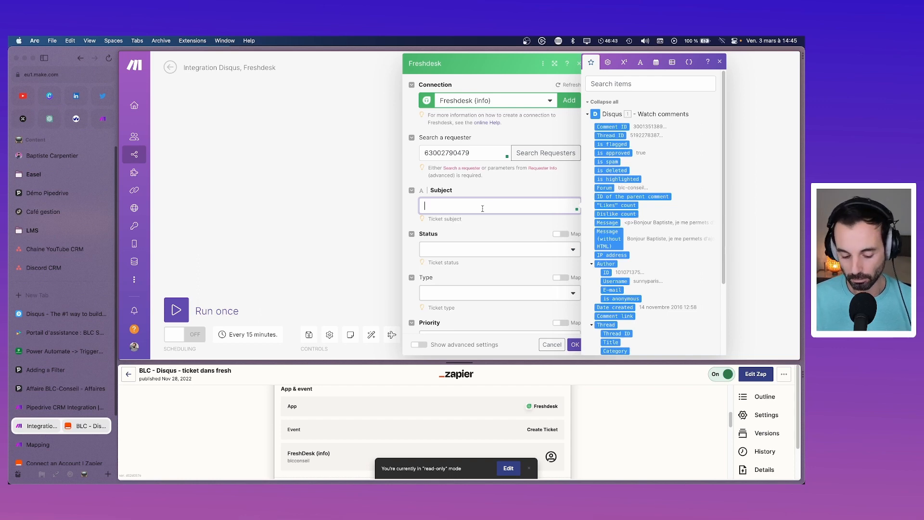
Step: Enter the subject 'Commentaire Disqus' and set the ticket status to Open
{"action": "type", "text": "Commentair"}
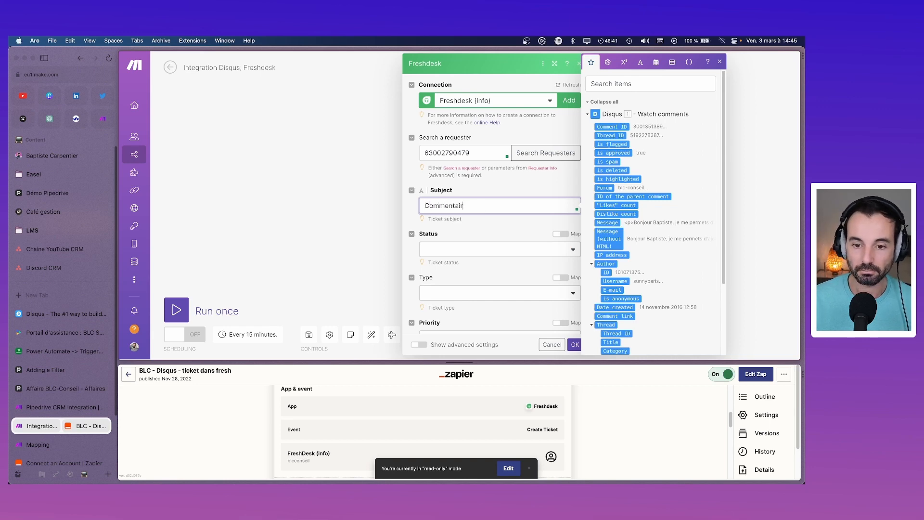
{"action": "type", "text": "e Disqus"}
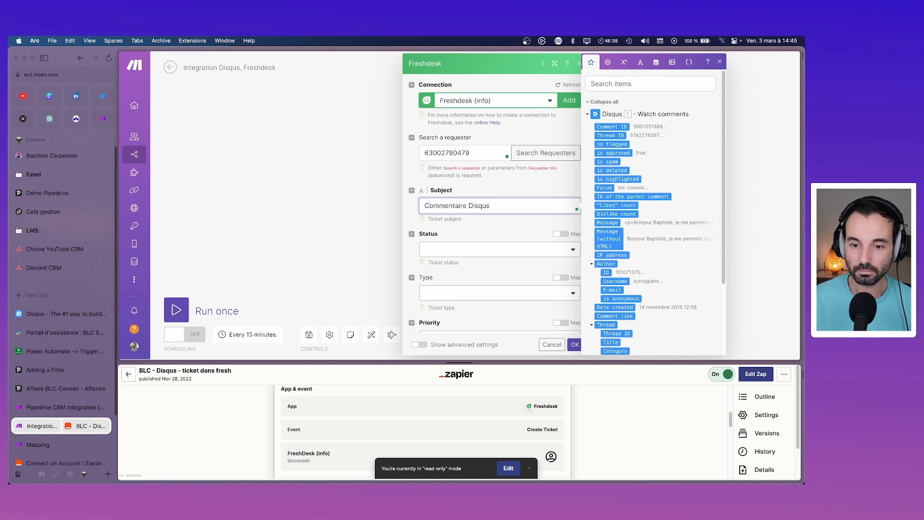
{"action": "left_click", "coordinate": [505, 248]}
{"action": "left_click", "coordinate": [506, 249]}
{"action": "left_click", "coordinate": [505, 262]}
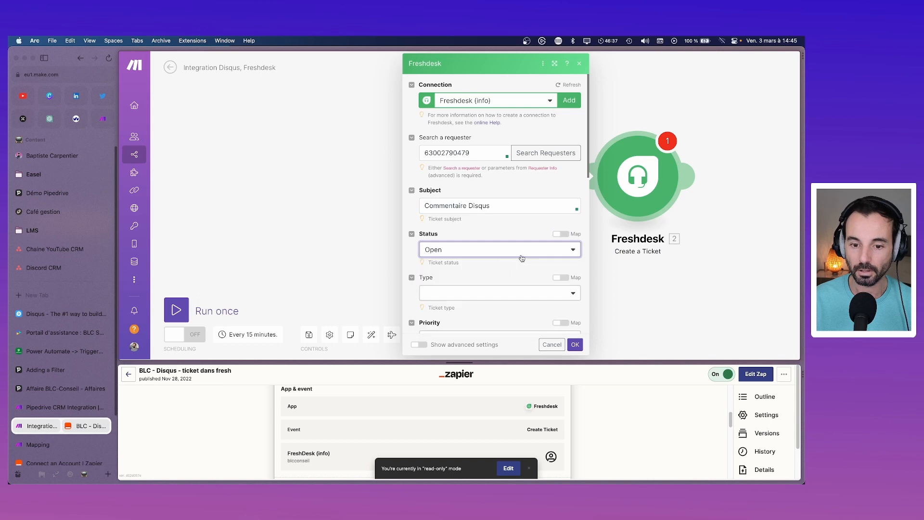
Step: Set the ticket type to 1 and assign agent BLC Conseil
{"action": "left_click", "coordinate": [521, 295]}
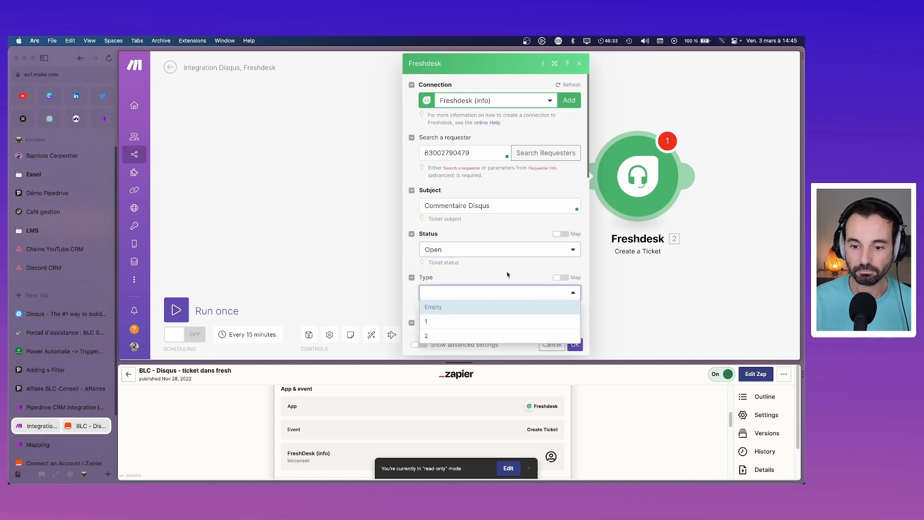
{"action": "left_click", "coordinate": [507, 274]}
{"action": "left_click", "coordinate": [482, 293]}
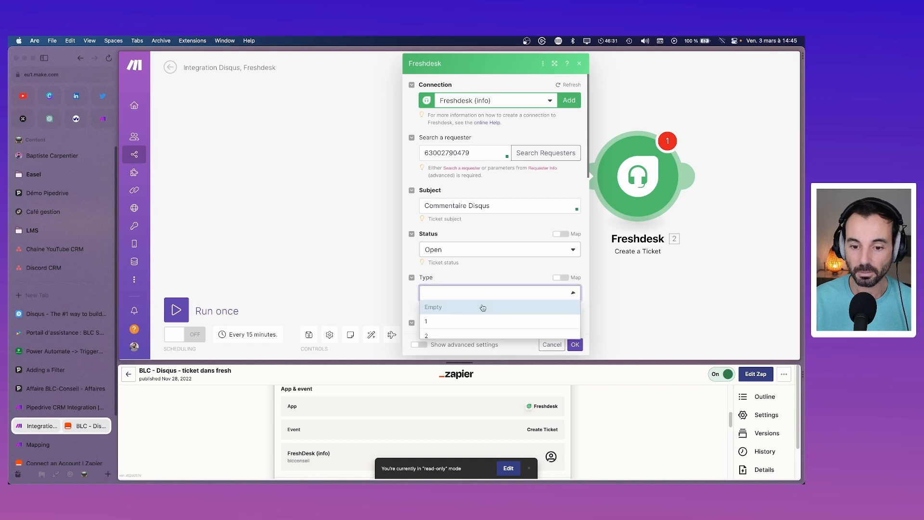
{"action": "left_click", "coordinate": [483, 321]}
{"action": "scroll", "coordinate": [487, 273], "scroll_direction": "down", "scroll_amount": 5}
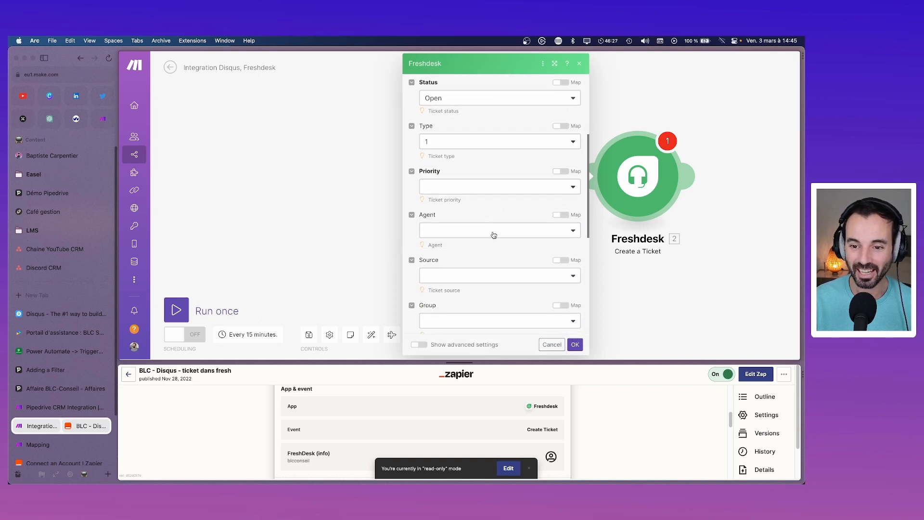
{"action": "left_click", "coordinate": [494, 233]}
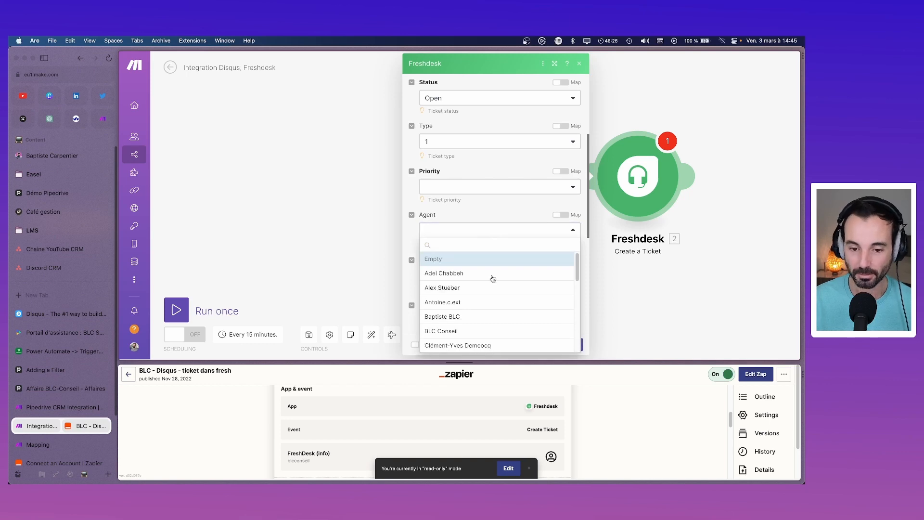
{"action": "left_click", "coordinate": [487, 331]}
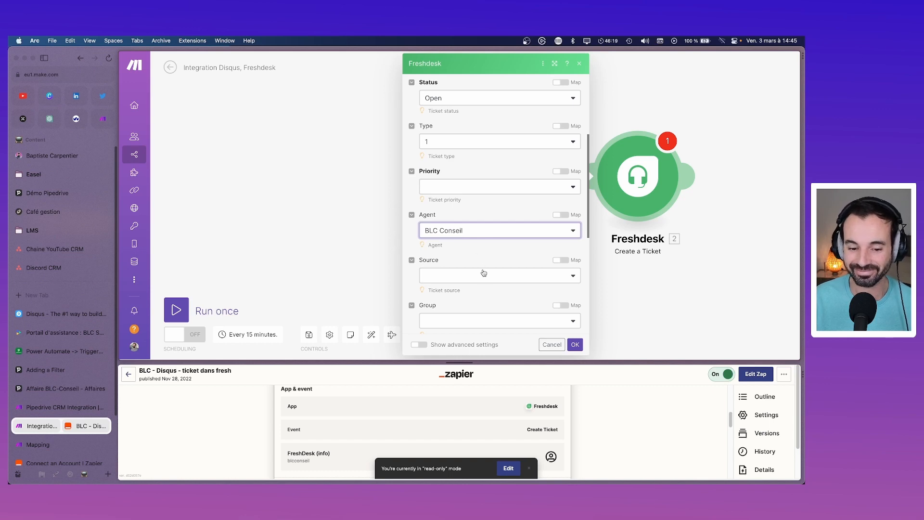
{"action": "scroll", "coordinate": [484, 274], "scroll_direction": "down", "scroll_amount": 1}
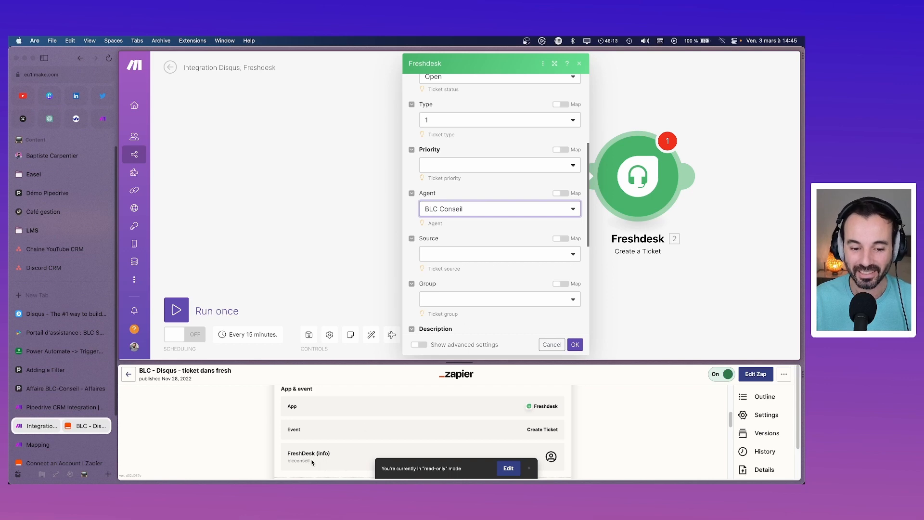
{"action": "scroll", "coordinate": [479, 282], "scroll_direction": "up", "scroll_amount": 5}
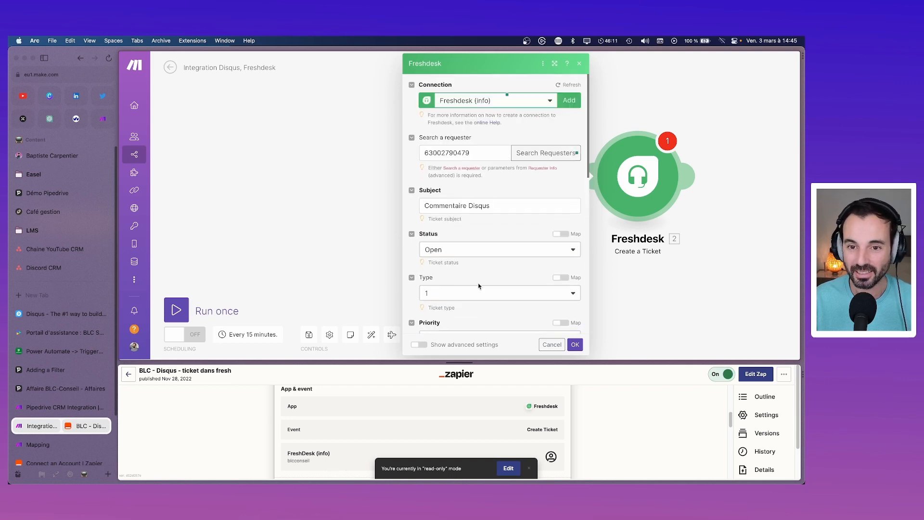
Step: Search requesters for 'blcconseil', which finds no matches, and dismiss the result
{"action": "left_click", "coordinate": [546, 153]}
{"action": "left_click", "coordinate": [629, 136]}
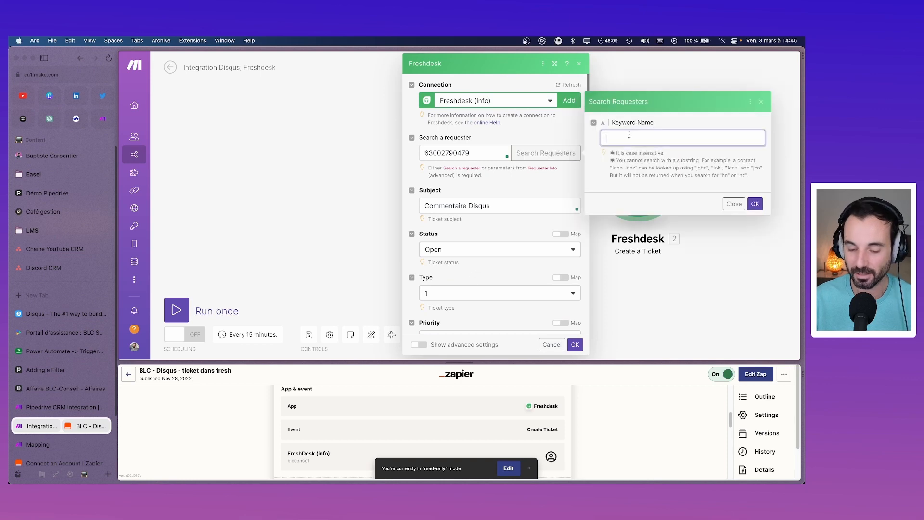
{"action": "type", "text": "blco"}
{"action": "key", "text": "BackSpace"}
{"action": "key", "text": "BackSpace"}
{"action": "type", "text": "cc"}
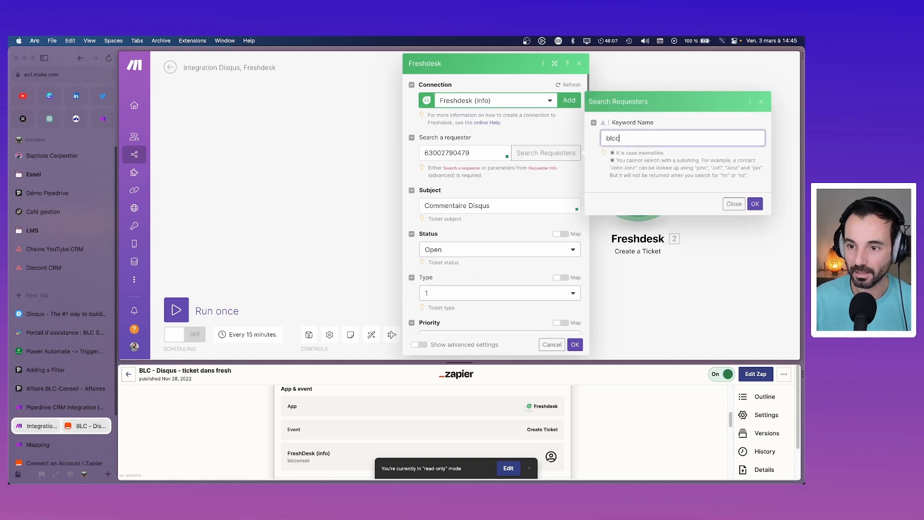
{"action": "type", "text": "onsel"}
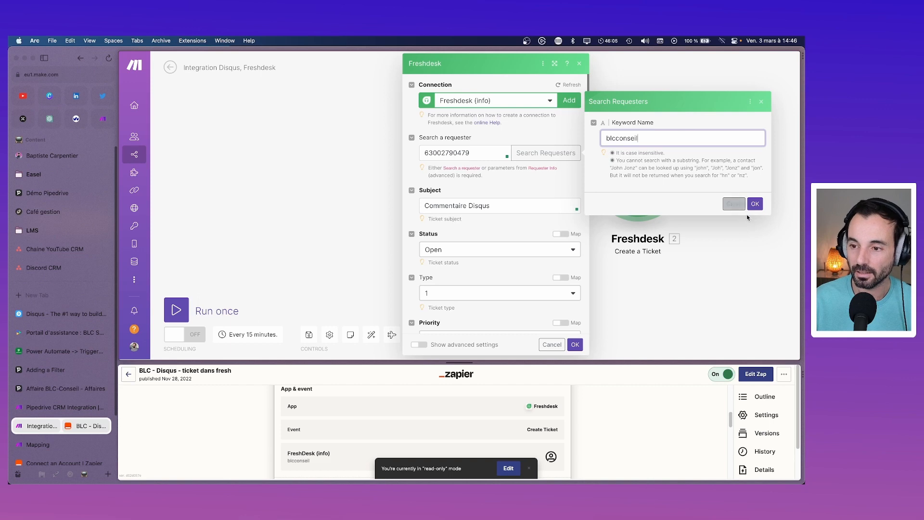
{"action": "left_click", "coordinate": [755, 205]}
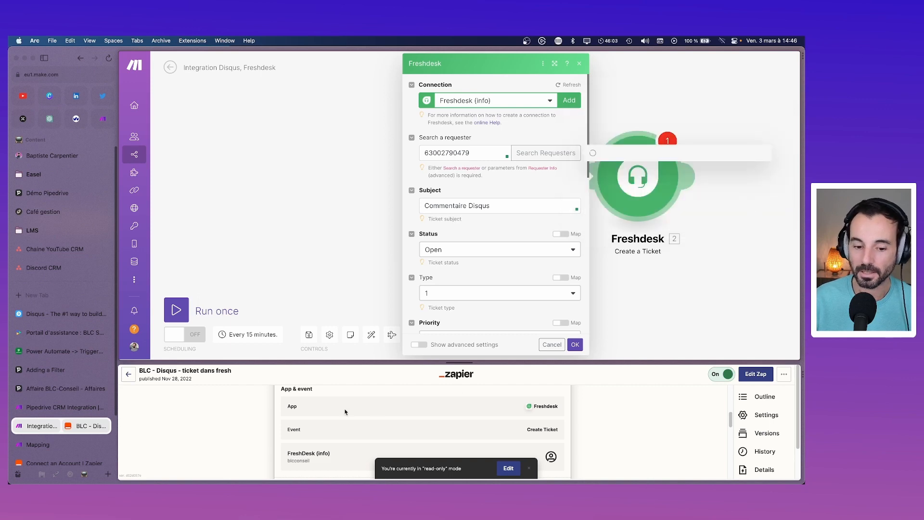
{"action": "left_click", "coordinate": [734, 185]}
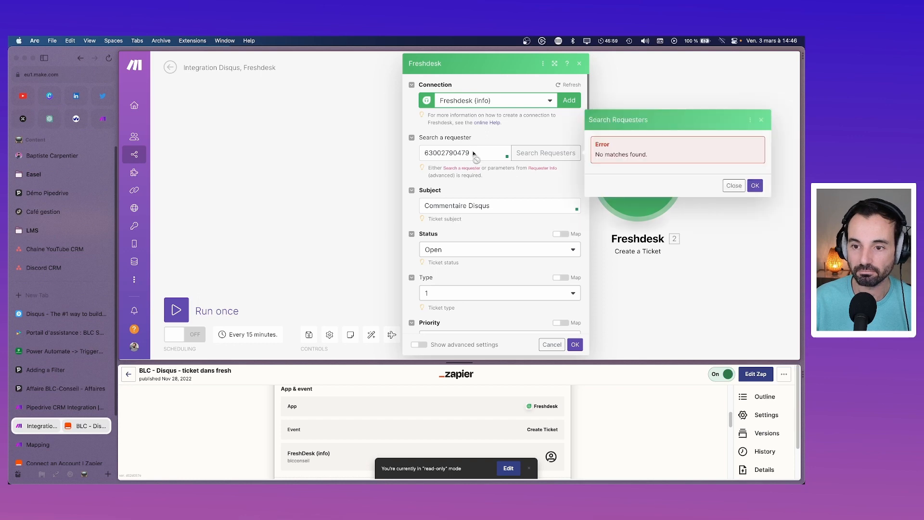
{"action": "left_click", "coordinate": [492, 152]}
{"action": "double_click", "coordinate": [457, 153]}
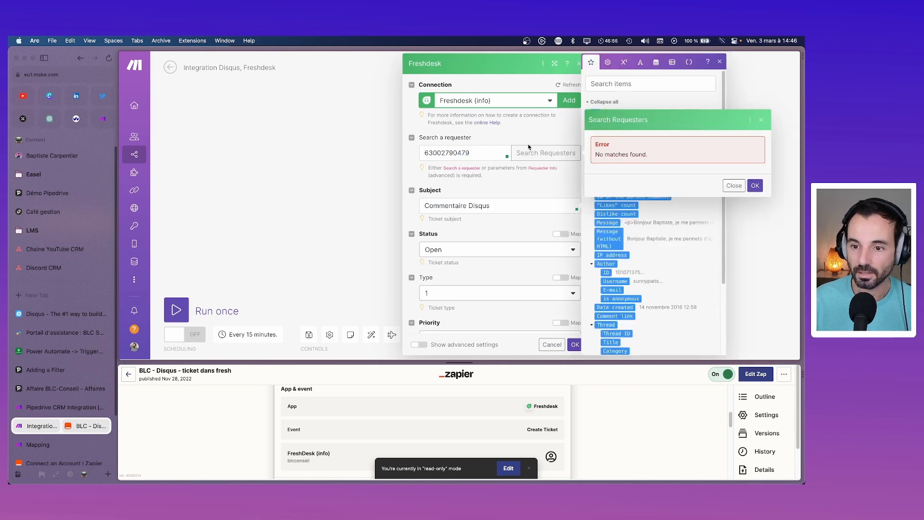
{"action": "left_click", "coordinate": [754, 187]}
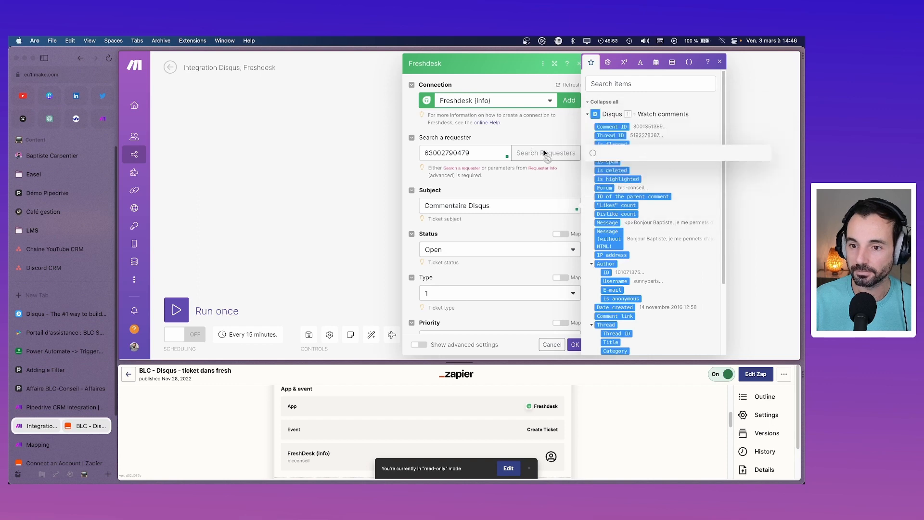
{"action": "left_click", "coordinate": [720, 62]}
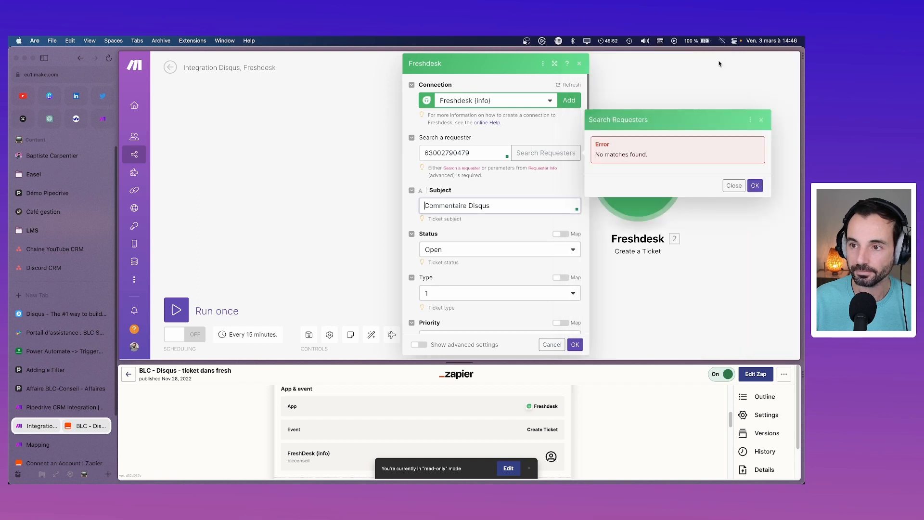
{"action": "left_click", "coordinate": [761, 120]}
Step: Replace the requester with a contact found by first-name search, then show the ticket groups
{"action": "left_click", "coordinate": [559, 153]}
{"action": "left_click", "coordinate": [628, 139]}
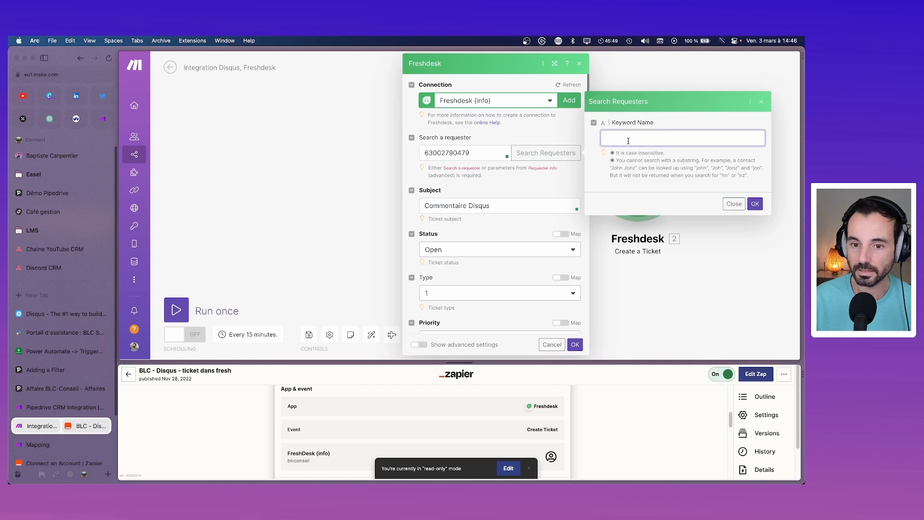
{"action": "type", "text": "virginie"}
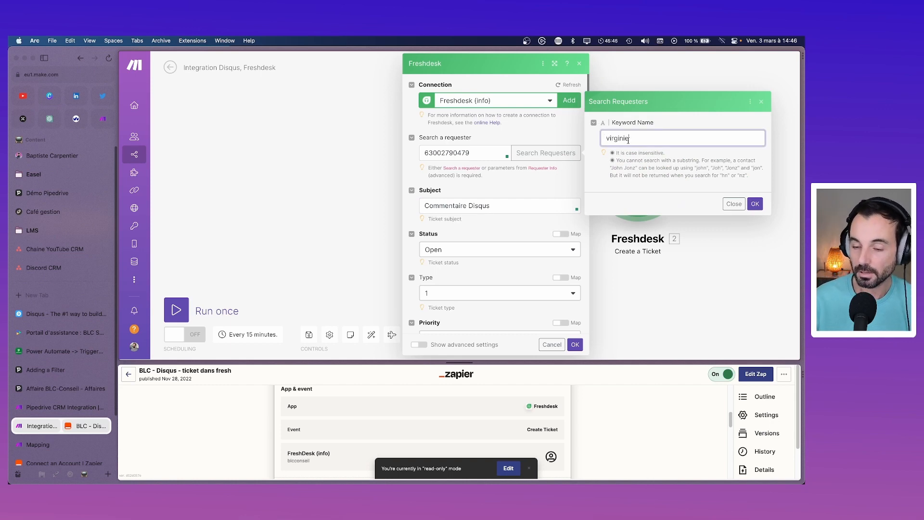
{"action": "left_click", "coordinate": [749, 202]}
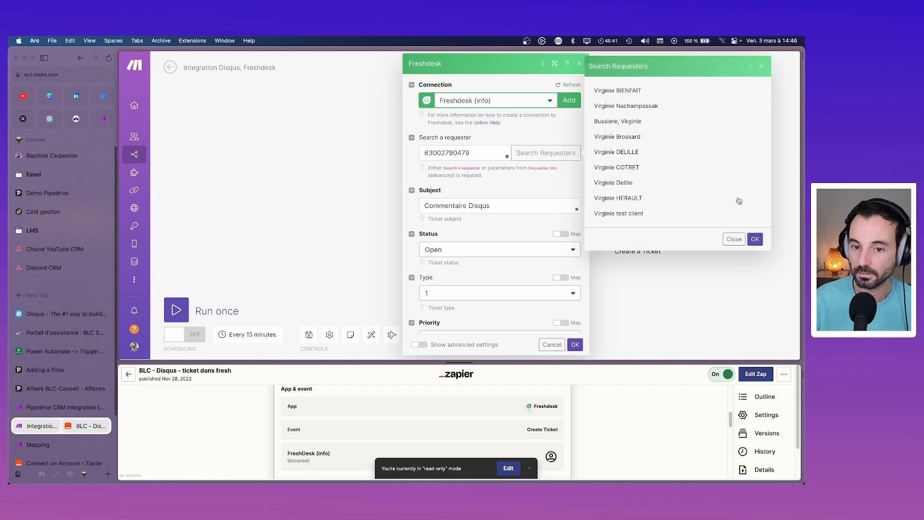
{"action": "left_click", "coordinate": [648, 107]}
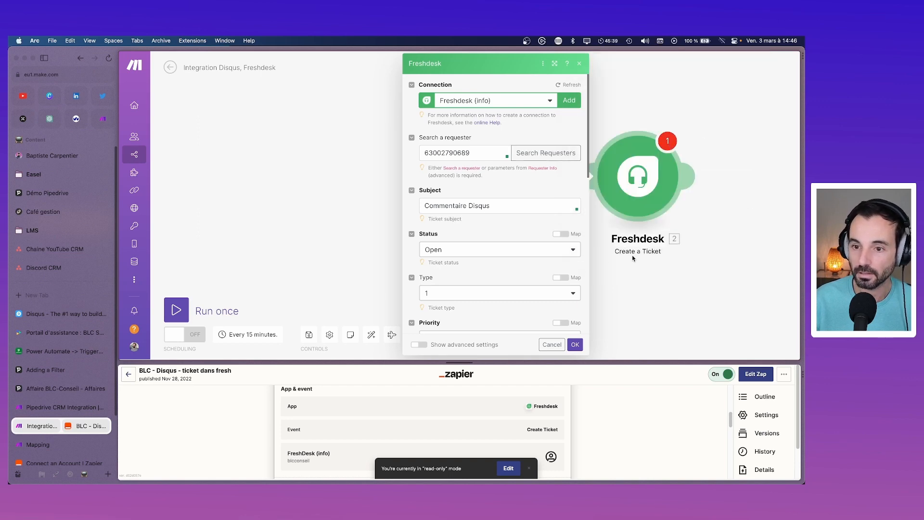
{"action": "scroll", "coordinate": [510, 259], "scroll_direction": "down", "scroll_amount": 8}
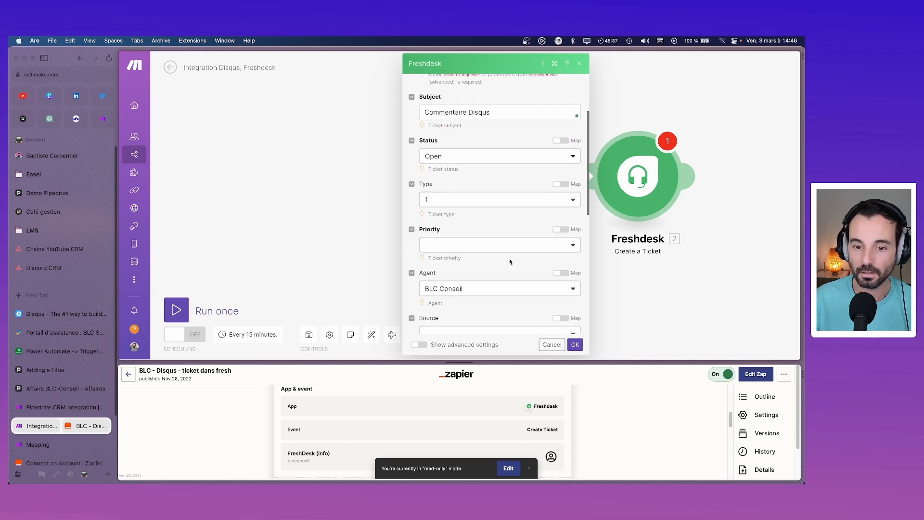
{"action": "left_click", "coordinate": [510, 261]}
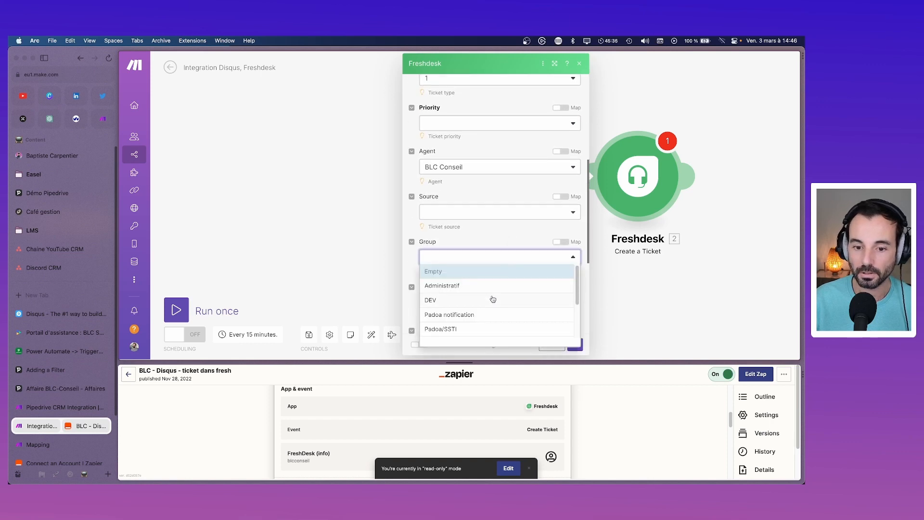
{"action": "scroll", "coordinate": [493, 299], "scroll_direction": "down", "scroll_amount": 4}
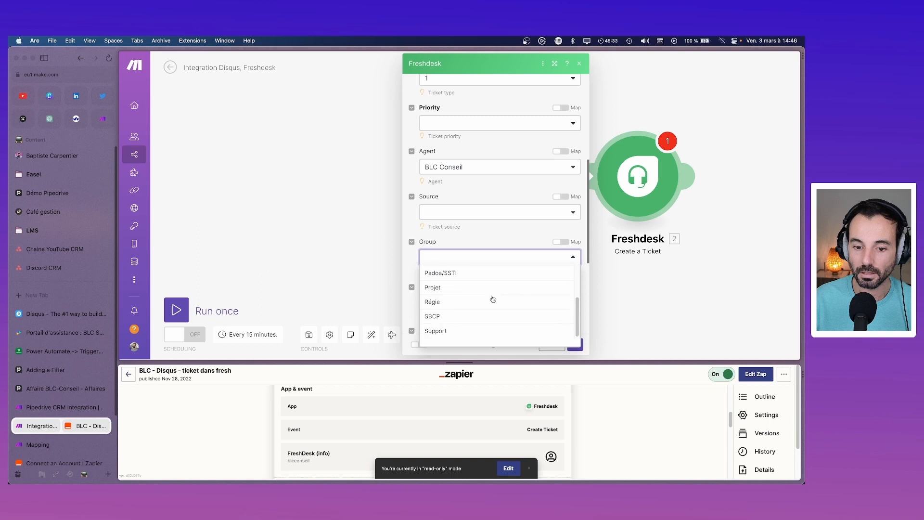
Step: Set the group to Support and map the comment's Message (without HTML) into Description
{"action": "left_click", "coordinate": [489, 327]}
{"action": "scroll", "coordinate": [489, 326], "scroll_direction": "down", "scroll_amount": 2}
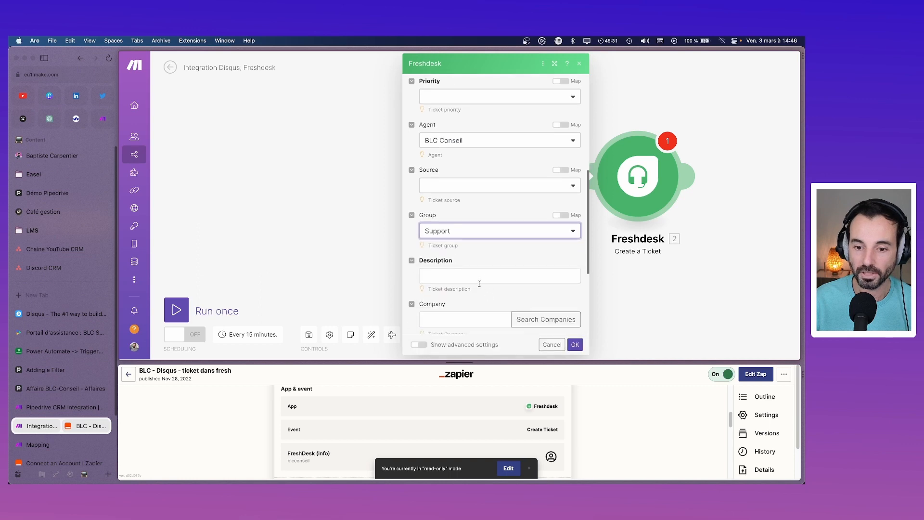
{"action": "left_click", "coordinate": [515, 274]}
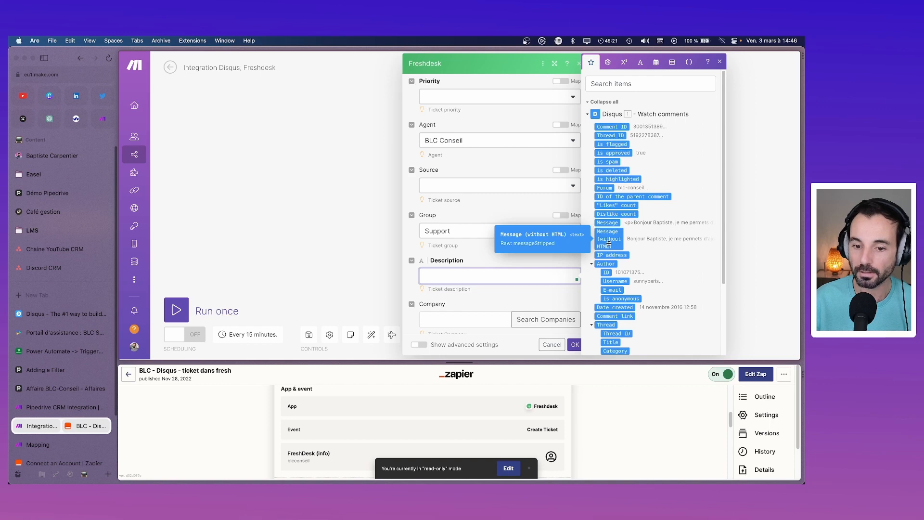
{"action": "left_click_drag", "start_coordinate": [610, 242], "coordinate": [501, 270]}
{"action": "scroll", "coordinate": [503, 266], "scroll_direction": "down", "scroll_amount": 4}
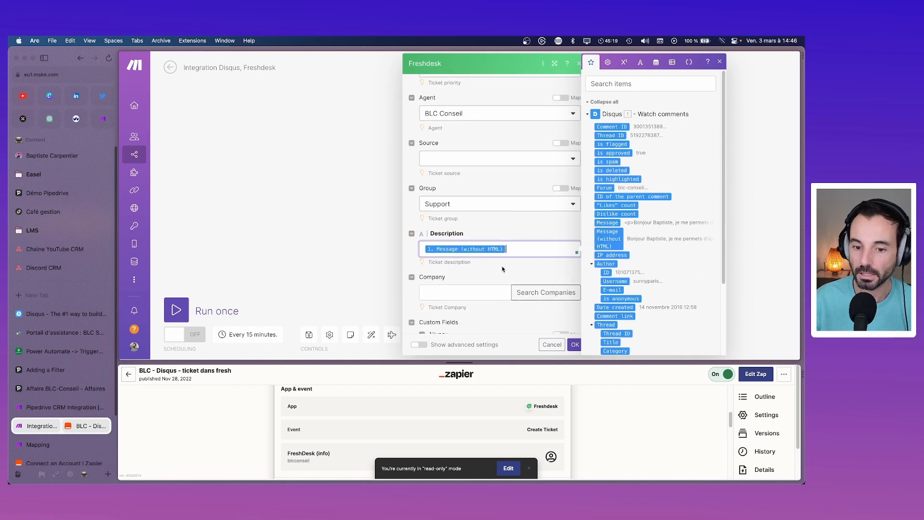
{"action": "scroll", "coordinate": [465, 269], "scroll_direction": "down", "scroll_amount": 3}
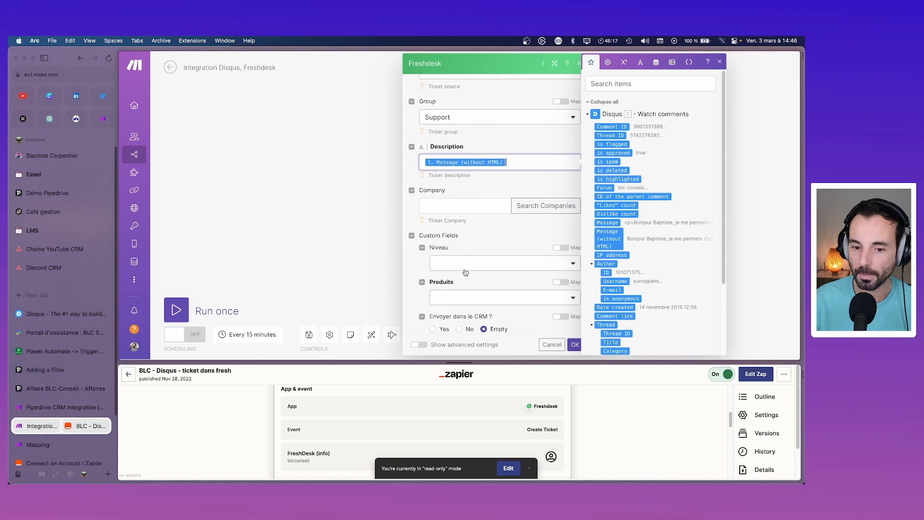
Step: Set the Produits field to Gestion Commerciale
{"action": "left_click", "coordinate": [574, 344]}
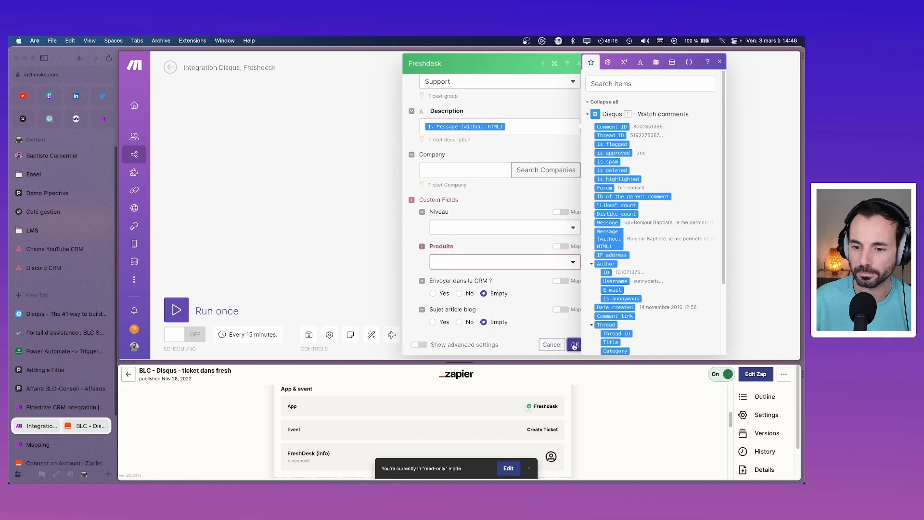
{"action": "left_click", "coordinate": [534, 264]}
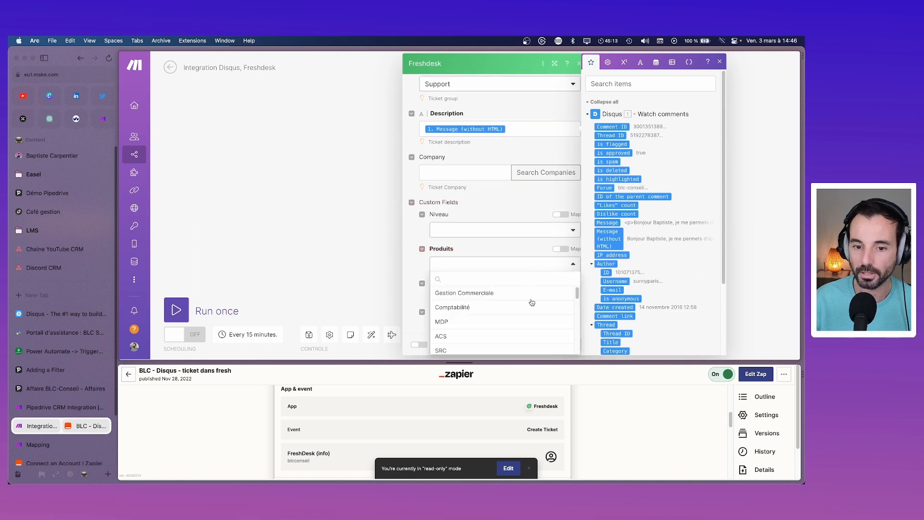
{"action": "scroll", "coordinate": [532, 326], "scroll_direction": "down", "scroll_amount": 3}
{"action": "scroll", "coordinate": [533, 326], "scroll_direction": "up", "scroll_amount": 3}
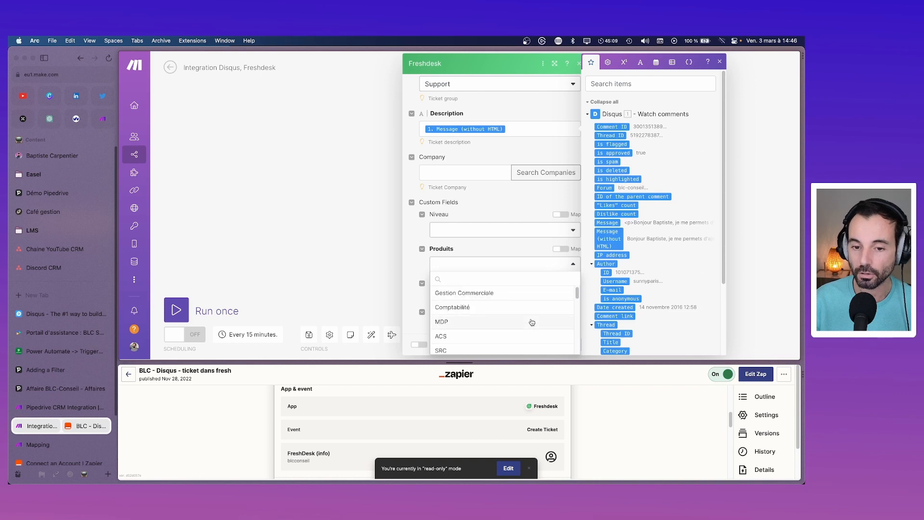
{"action": "left_click", "coordinate": [510, 294]}
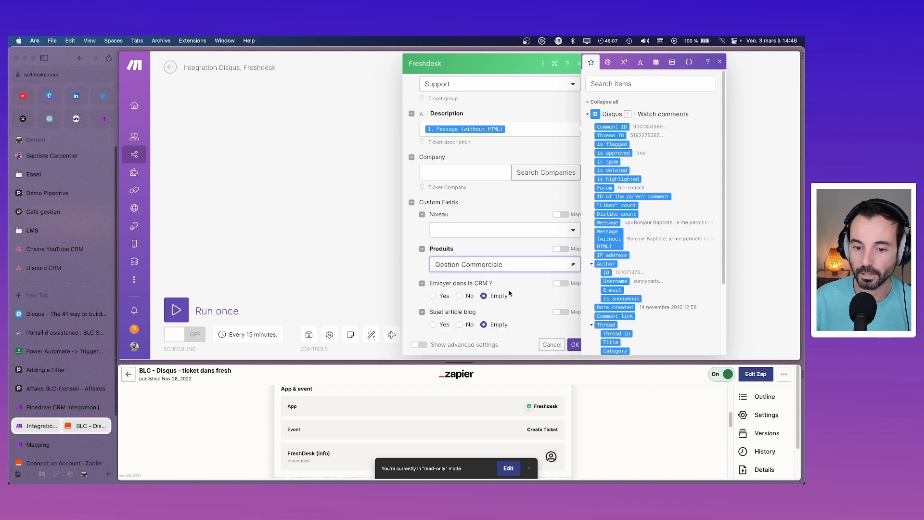
{"action": "left_click", "coordinate": [574, 346]}
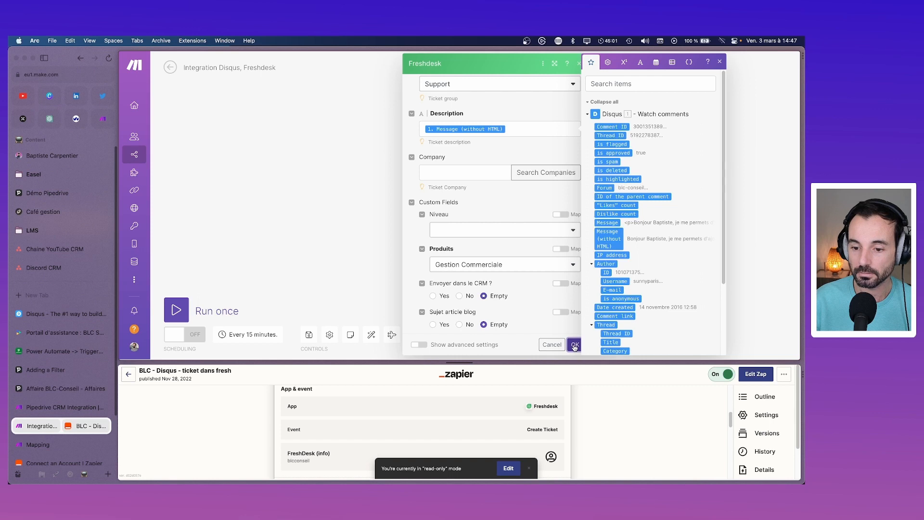
Step: Set the ticket priority to Low and save the Freshdesk module settings
{"action": "left_click", "coordinate": [720, 61]}
{"action": "scroll", "coordinate": [534, 229], "scroll_direction": "up", "scroll_amount": 10}
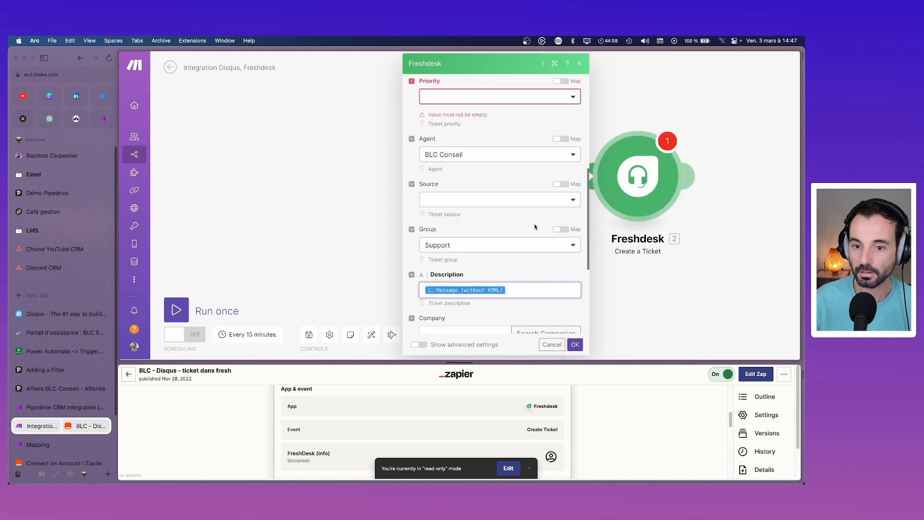
{"action": "left_click", "coordinate": [510, 238]}
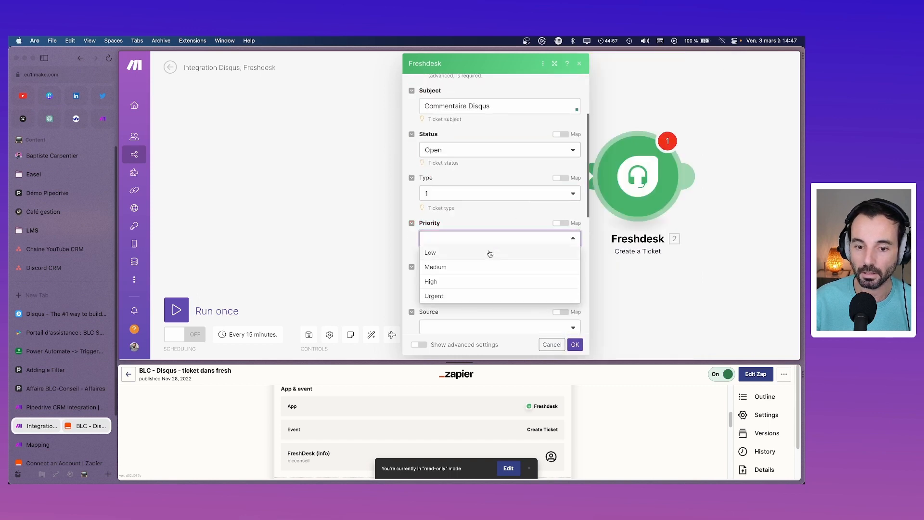
{"action": "left_click", "coordinate": [489, 251]}
{"action": "left_click", "coordinate": [575, 345]}
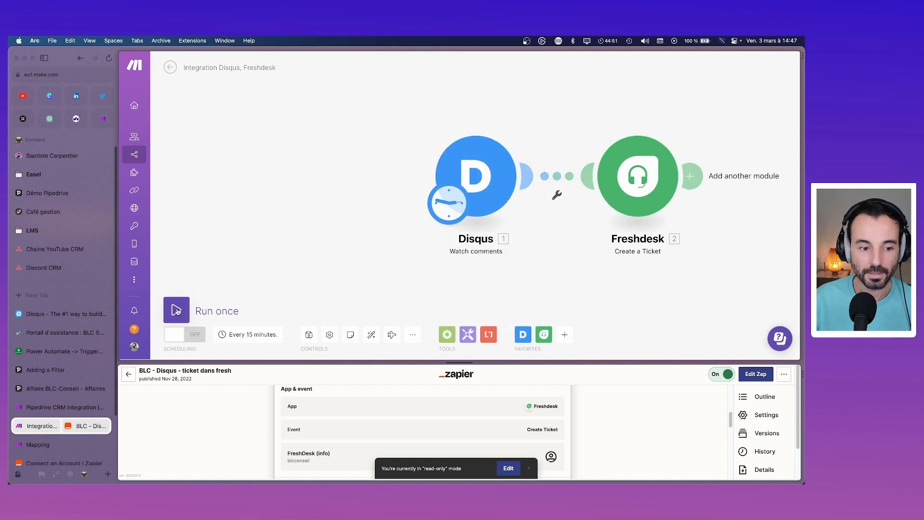
Step: Run only the Disqus module and check the comment it returns
{"action": "right_click", "coordinate": [487, 163]}
{"action": "left_click", "coordinate": [508, 167]}
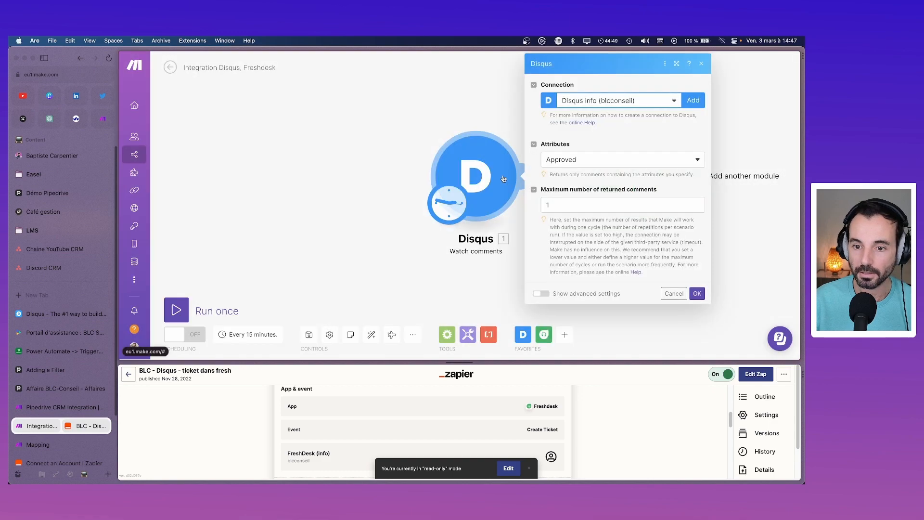
{"action": "left_click", "coordinate": [701, 63]}
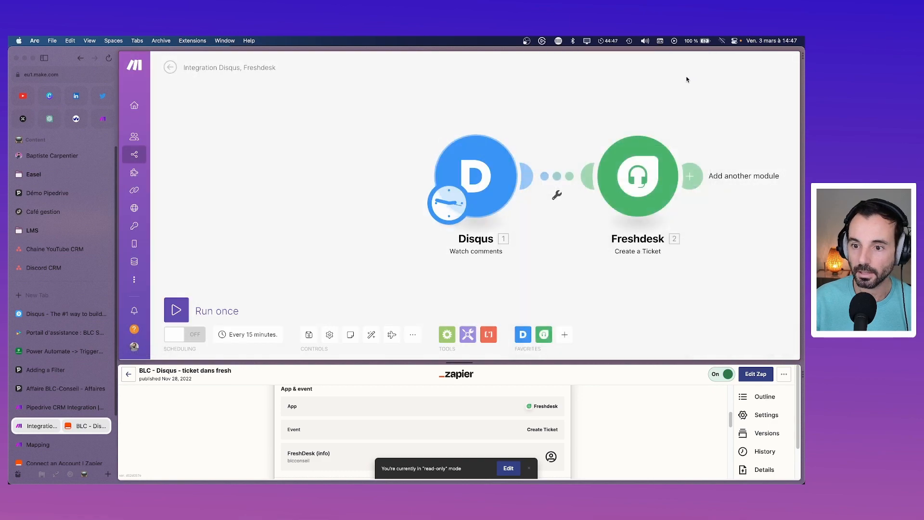
{"action": "right_click", "coordinate": [487, 166]}
{"action": "left_click", "coordinate": [504, 186]}
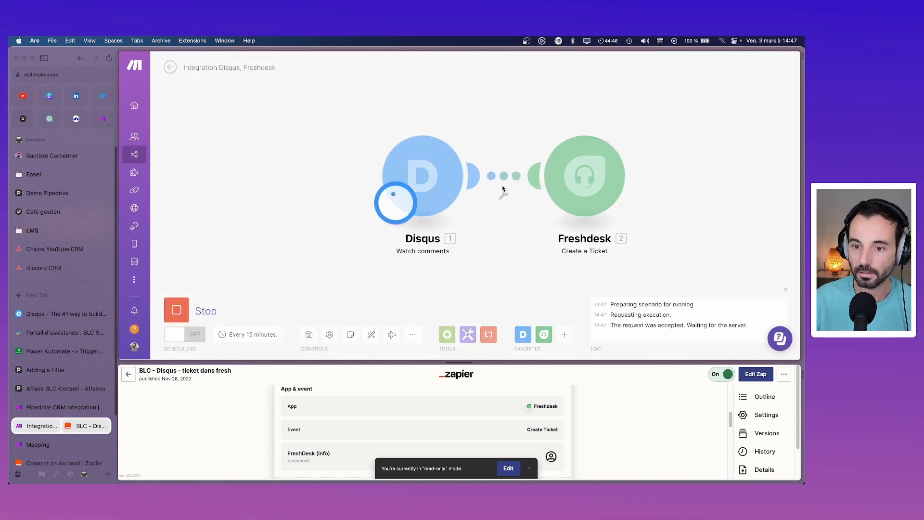
{"action": "left_click", "coordinate": [462, 134]}
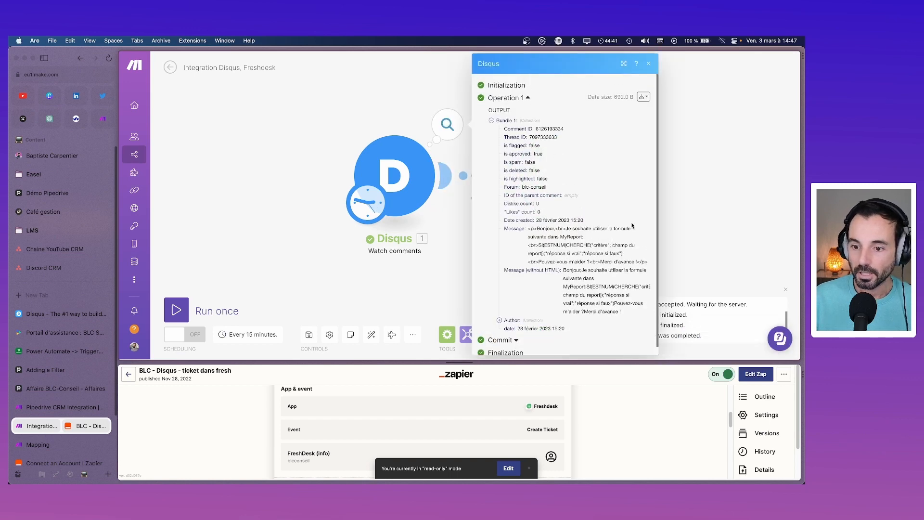
{"action": "left_click", "coordinate": [717, 149]}
Step: Run the whole scenario once and review the ticket data sent to Freshdesk
{"action": "left_click", "coordinate": [177, 313]}
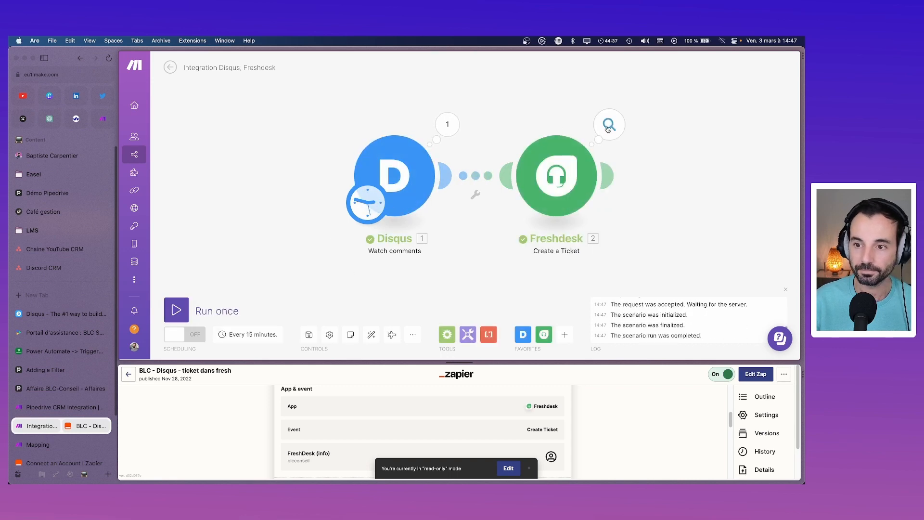
{"action": "left_click", "coordinate": [606, 125]}
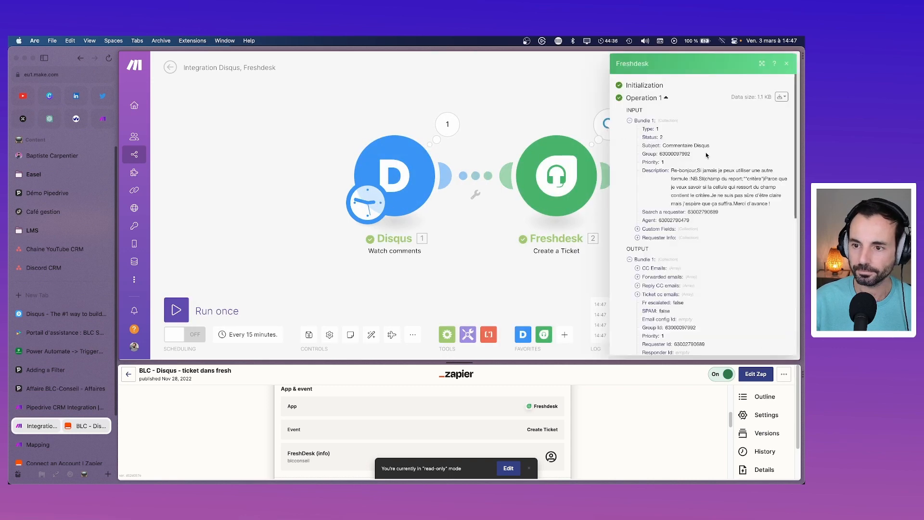
{"action": "left_click", "coordinate": [258, 200]}
{"action": "left_click", "coordinate": [65, 333]}
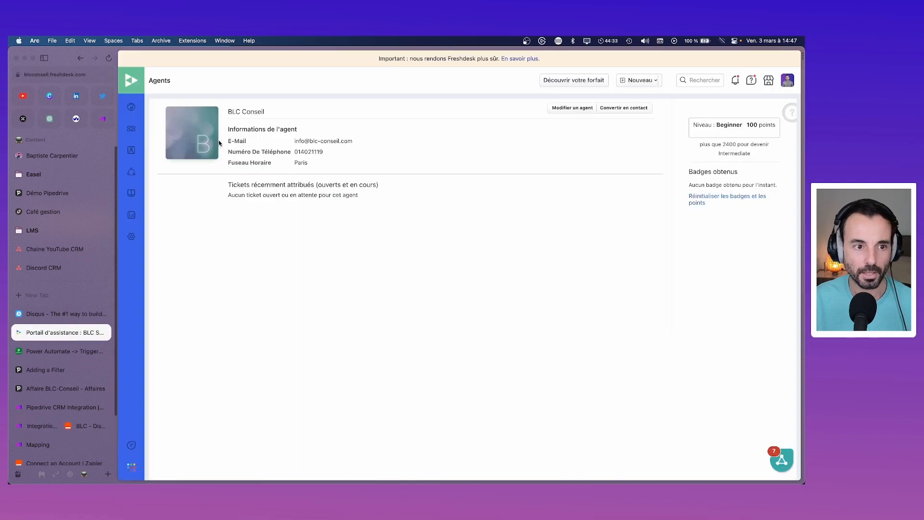
Step: Open the Commentaire Disqus ticket #16650 from the Freshdesk ticket list
{"action": "left_click", "coordinate": [131, 129]}
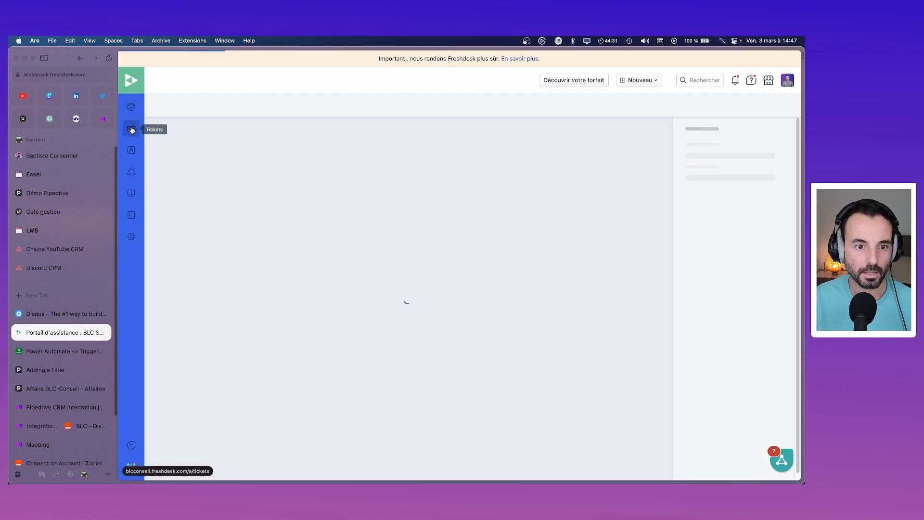
{"action": "left_click", "coordinate": [220, 145]}
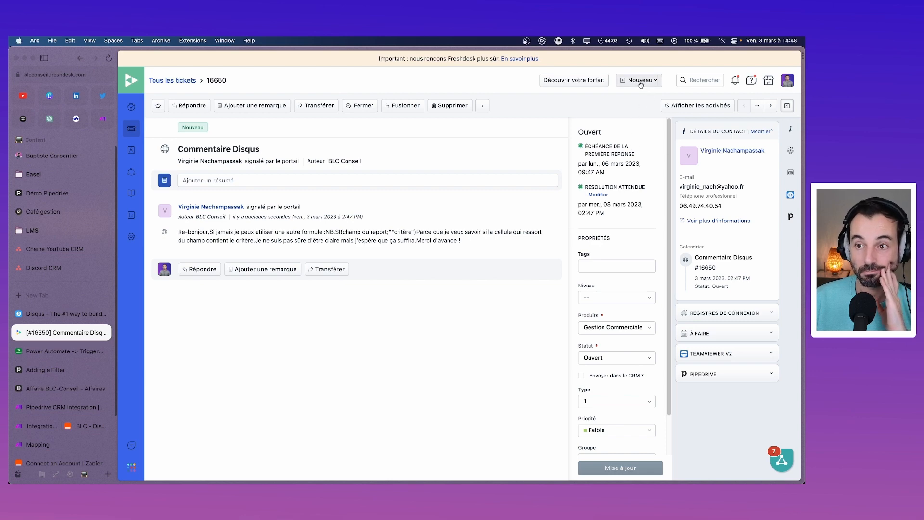
{"action": "left_click", "coordinate": [640, 81]}
Step: Create a Freshdesk contact named 'Commentaire Disqus' with a company e-mail address
{"action": "left_click", "coordinate": [633, 123]}
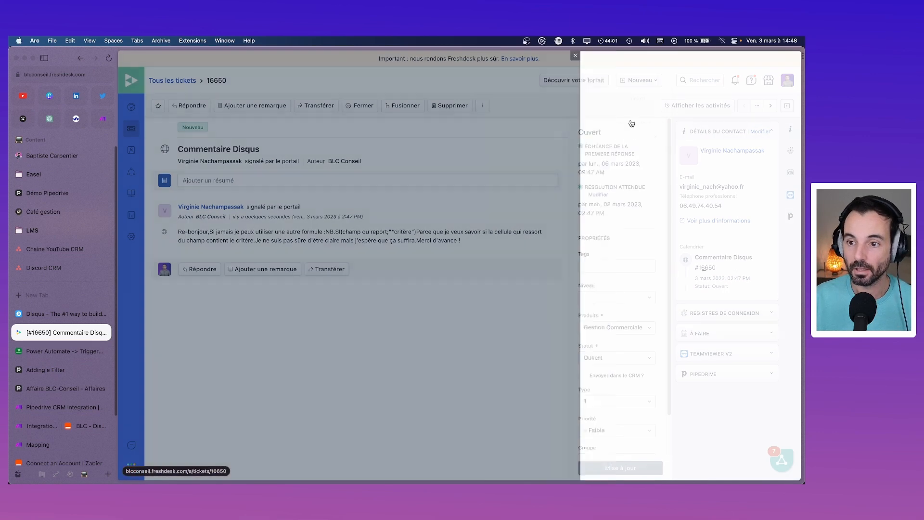
{"action": "left_click", "coordinate": [593, 154]}
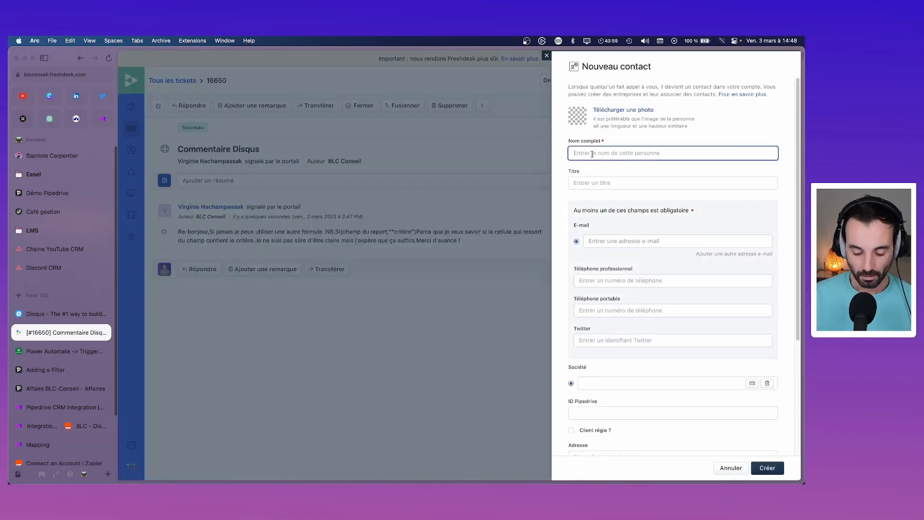
{"action": "type", "text": "Commentaire Disqus"}
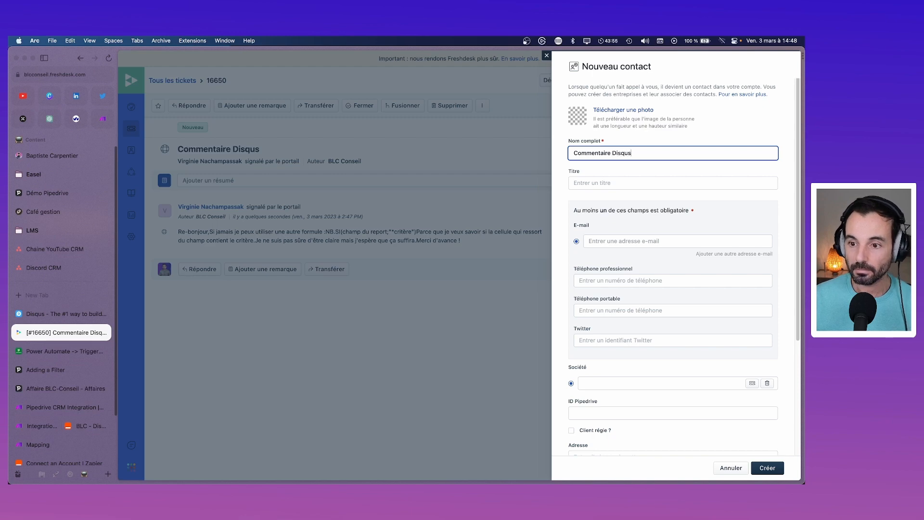
{"action": "left_click", "coordinate": [569, 183]}
{"action": "left_click", "coordinate": [616, 240]}
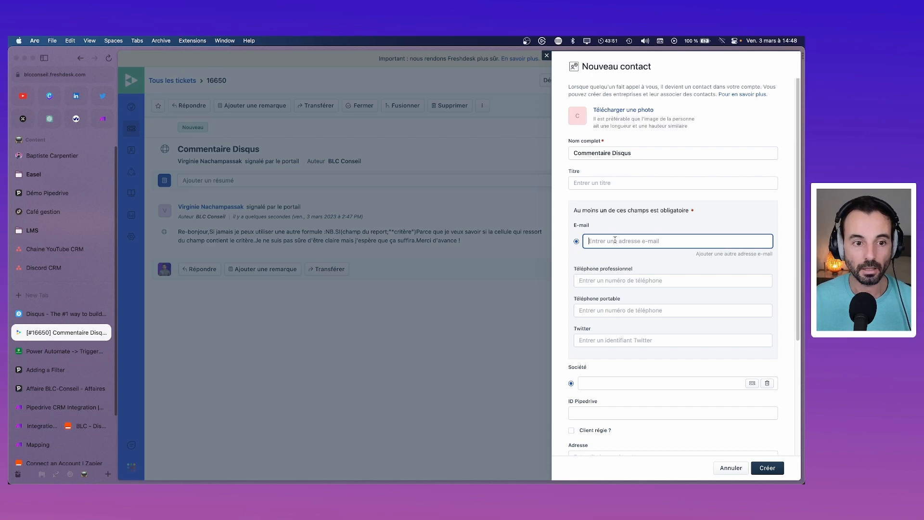
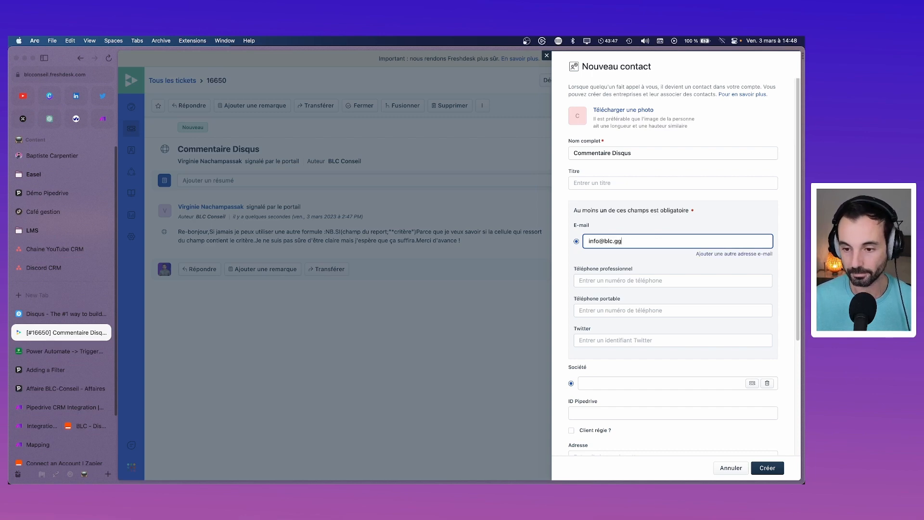
{"action": "key", "text": "Tab"}
{"action": "scroll", "coordinate": [636, 422], "scroll_direction": "down", "scroll_amount": 5}
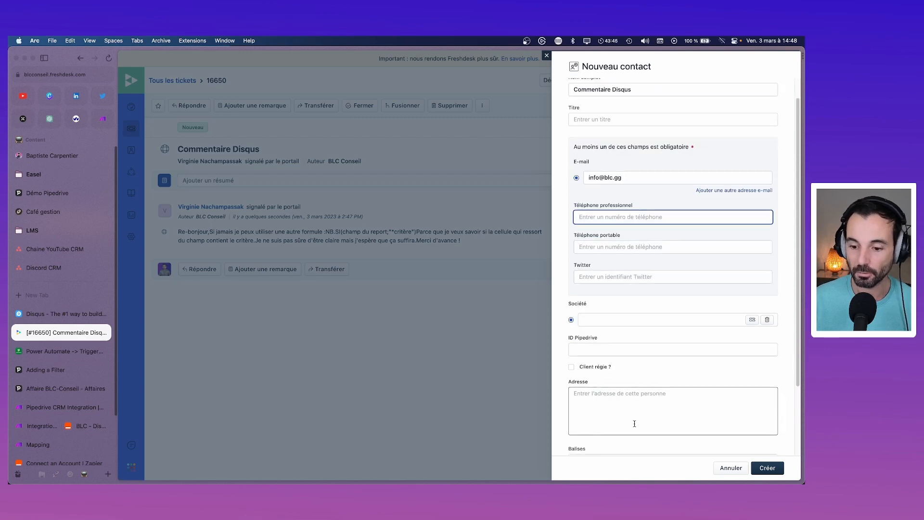
{"action": "scroll", "coordinate": [633, 421], "scroll_direction": "up", "scroll_amount": 5}
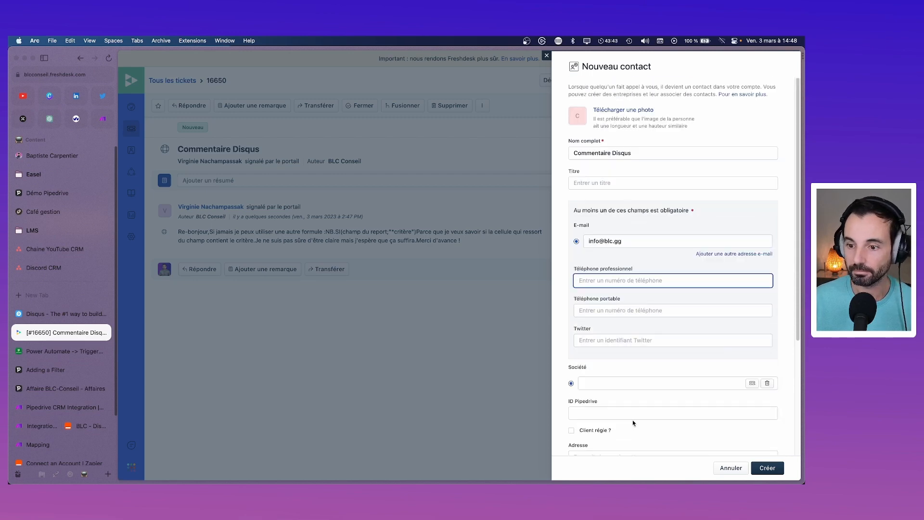
{"action": "left_click", "coordinate": [768, 467]}
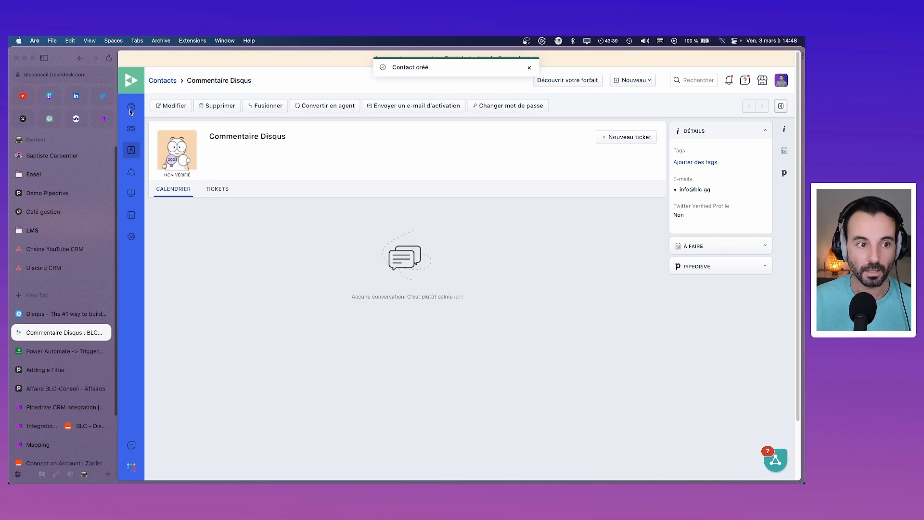
Step: Select the new contact's ID in the page address and go back to Make
{"action": "left_click", "coordinate": [97, 75]}
{"action": "left_click_drag", "start_coordinate": [183, 76], "coordinate": [148, 76]}
{"action": "key", "text": "Escape"}
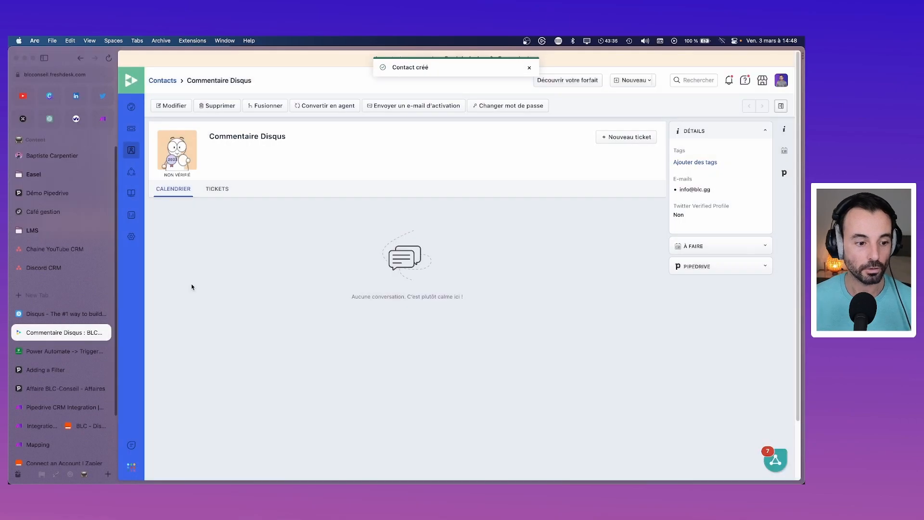
{"action": "left_click", "coordinate": [50, 422]}
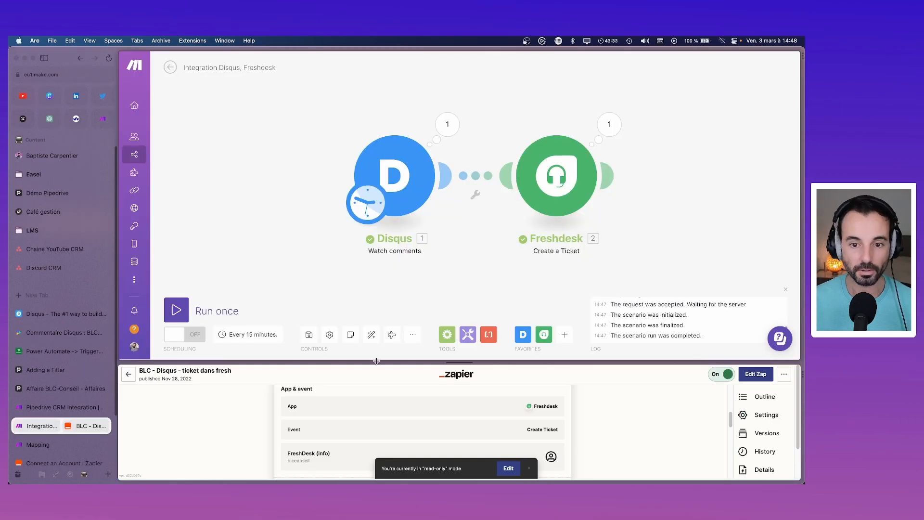
Step: Reopen and confirm the Freshdesk ticket module settings
{"action": "left_click", "coordinate": [559, 181]}
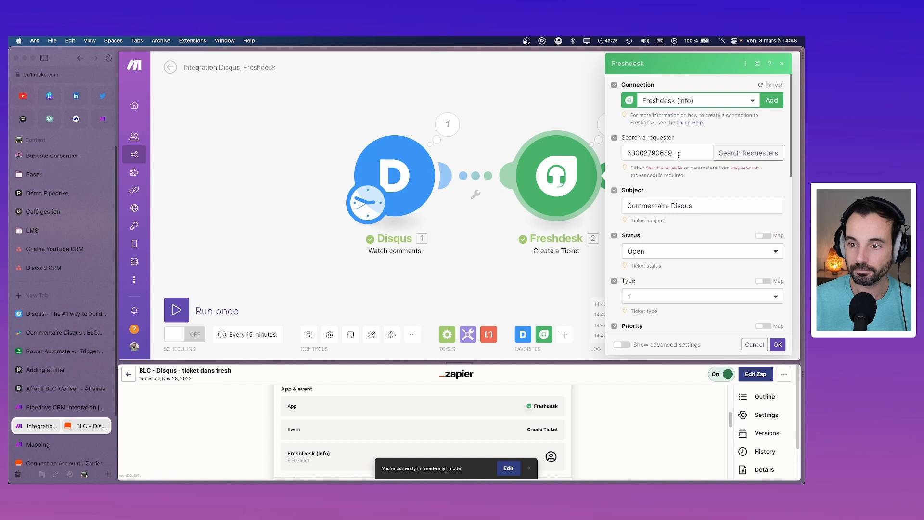
{"action": "left_click", "coordinate": [624, 152]}
{"action": "left_click", "coordinate": [723, 188]}
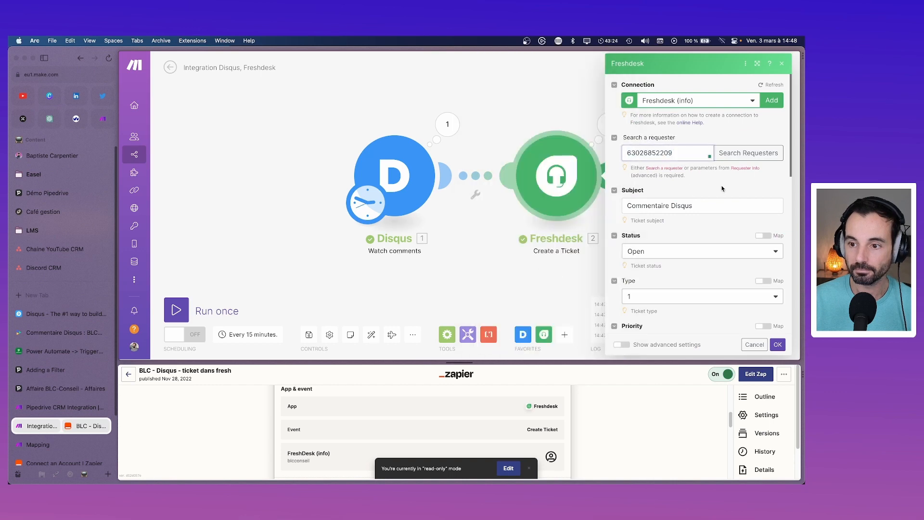
{"action": "left_click", "coordinate": [778, 345]}
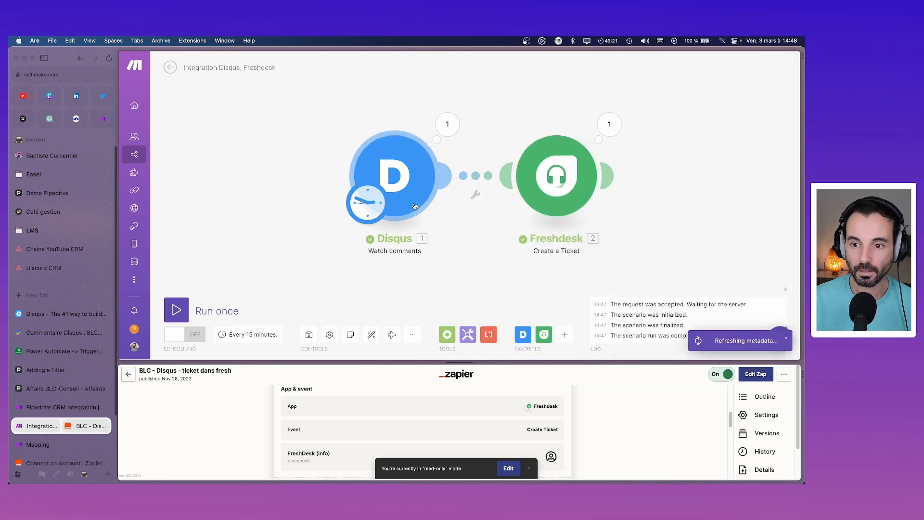
Step: Make the Disqus trigger start from comments after 27/02/2023 14:48
{"action": "right_click", "coordinate": [387, 174]}
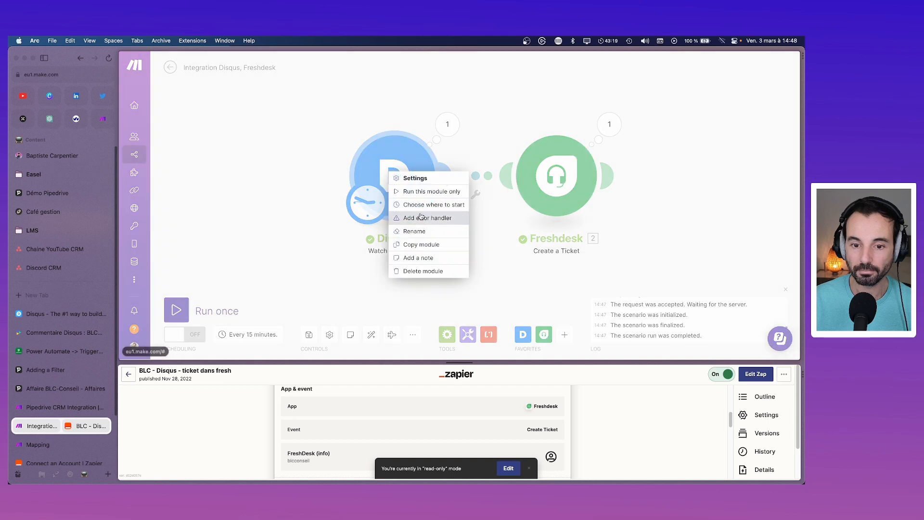
{"action": "left_click", "coordinate": [414, 205]}
{"action": "left_click", "coordinate": [477, 159]}
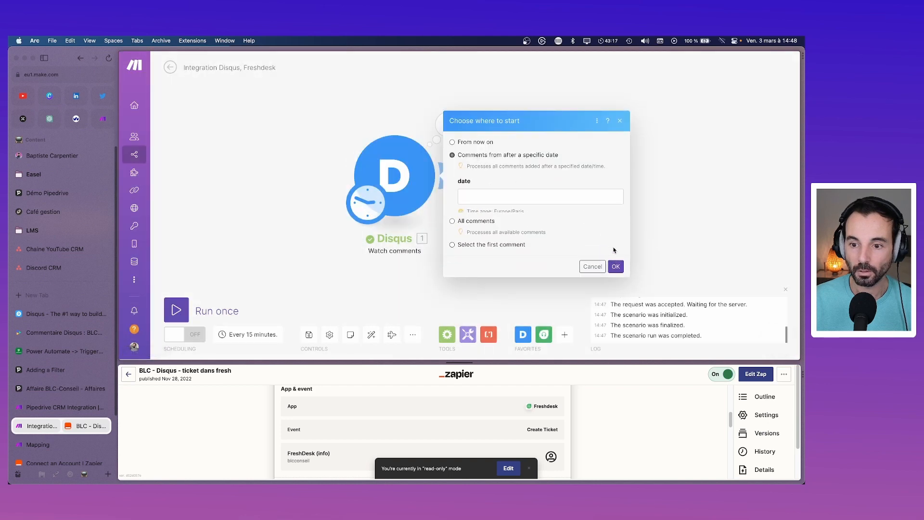
{"action": "left_click", "coordinate": [509, 174]}
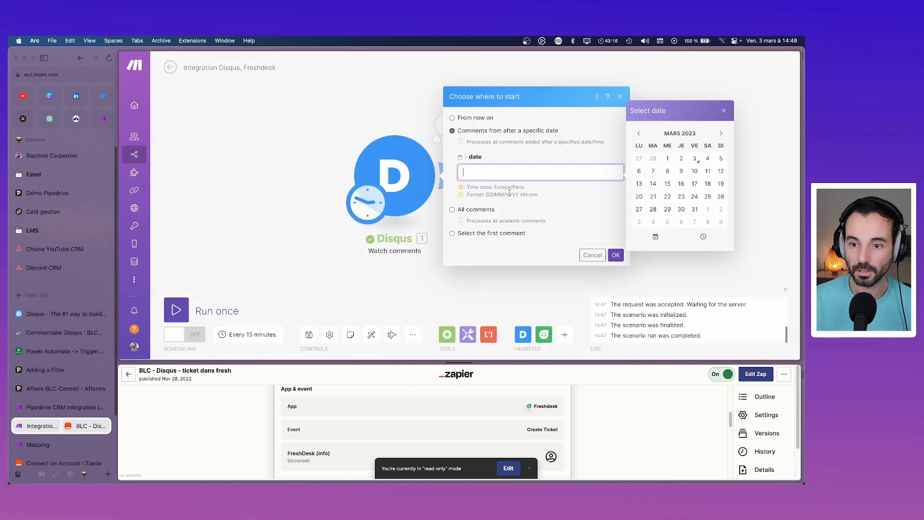
{"action": "left_click", "coordinate": [639, 158]}
{"action": "left_click", "coordinate": [616, 256]}
Step: Run the Disqus module alone, then the whole scenario once, and check Freshdesk tickets
{"action": "right_click", "coordinate": [426, 181]}
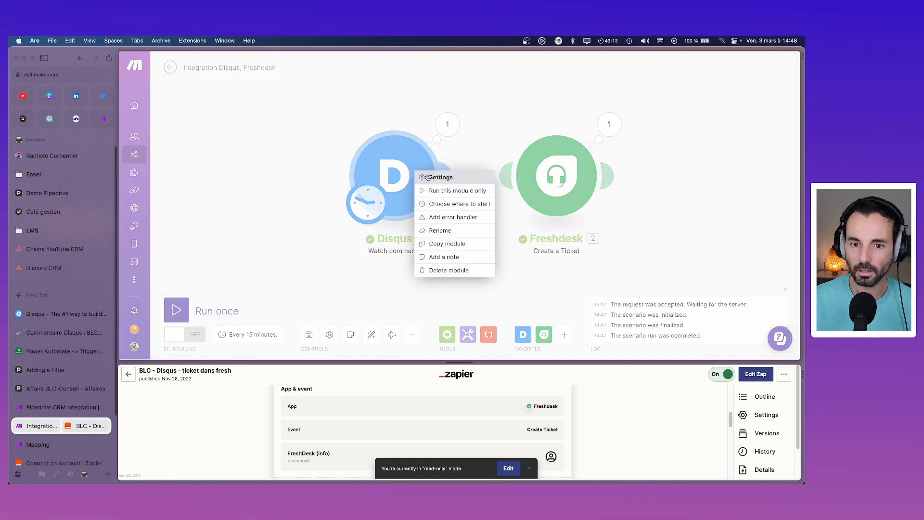
{"action": "left_click", "coordinate": [446, 191]}
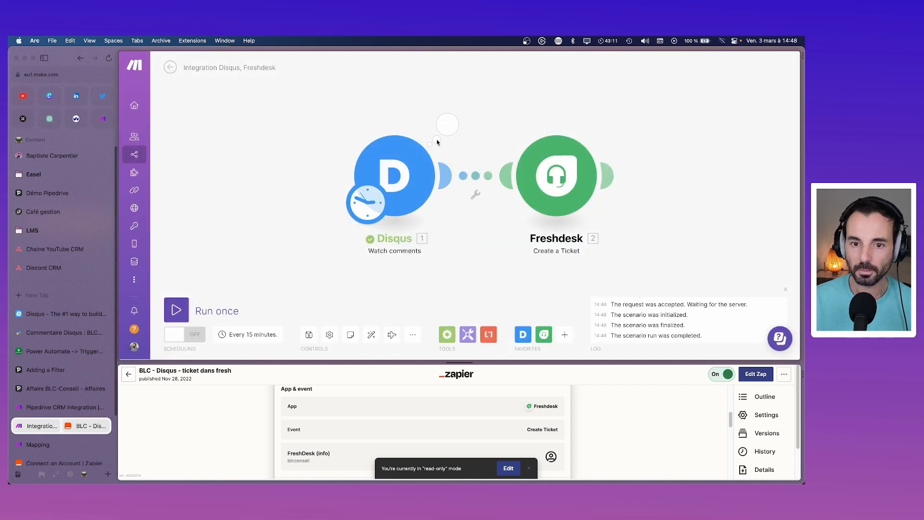
{"action": "left_click", "coordinate": [447, 125]}
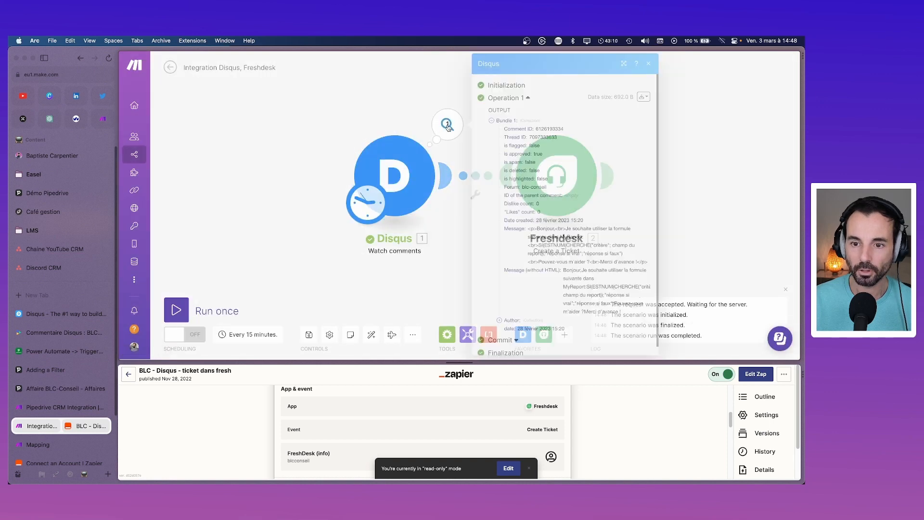
{"action": "left_click", "coordinate": [648, 63]}
{"action": "left_click", "coordinate": [178, 314]}
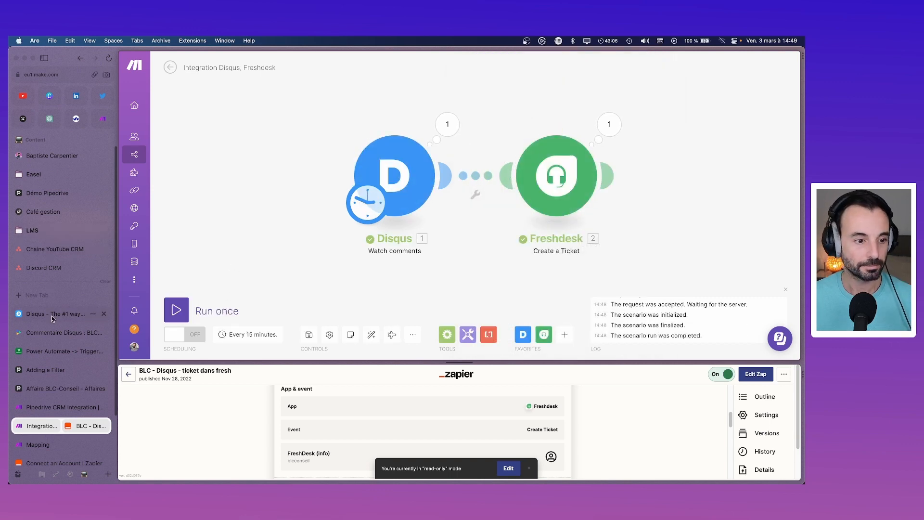
{"action": "left_click", "coordinate": [51, 332]}
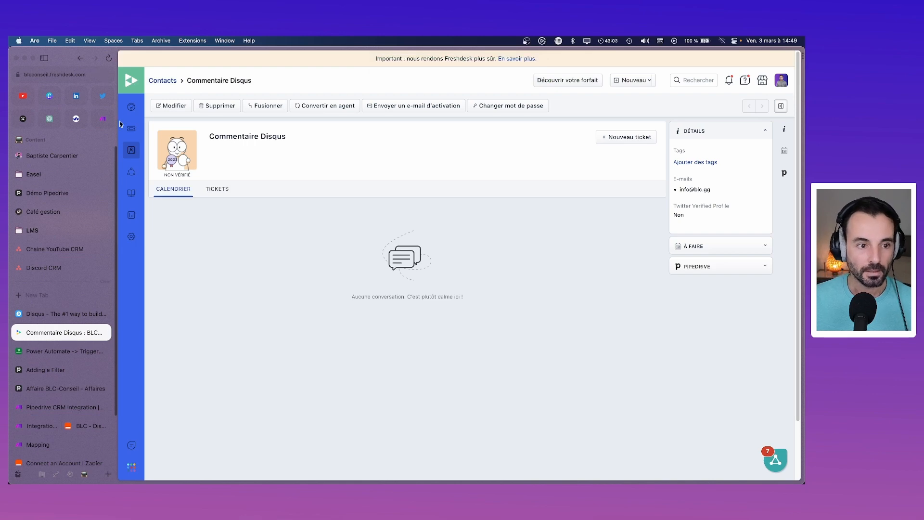
{"action": "left_click", "coordinate": [130, 128]}
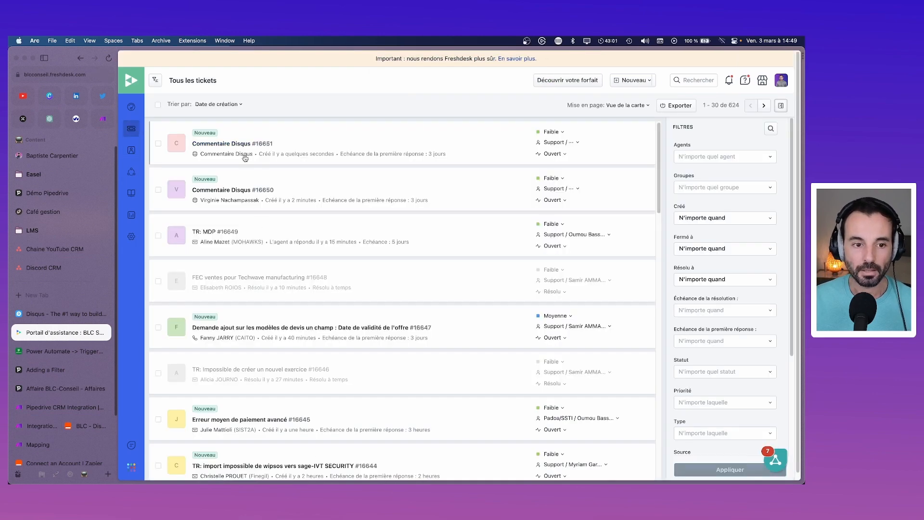
Step: Open ticket #16651 and review its Produits choices, keeping Gestion Commerciale selected
{"action": "mouse_move", "coordinate": [231, 146]}
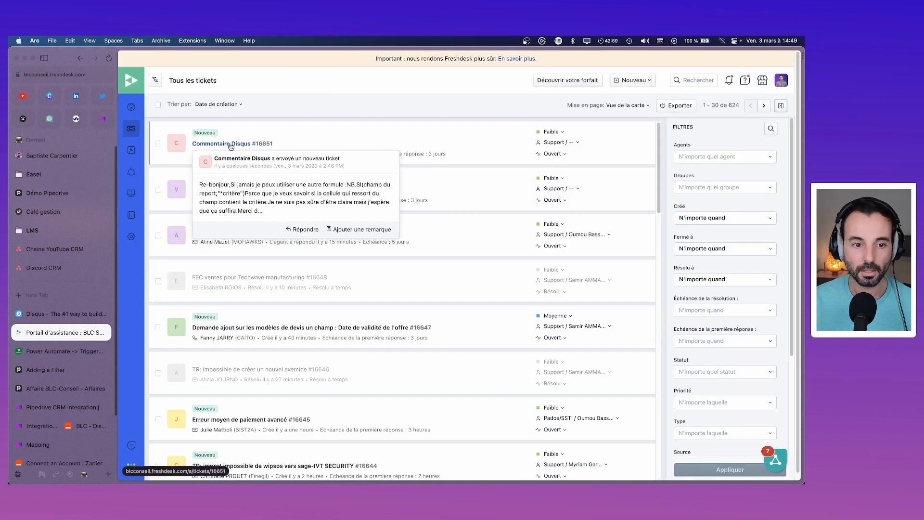
{"action": "left_click", "coordinate": [234, 144]}
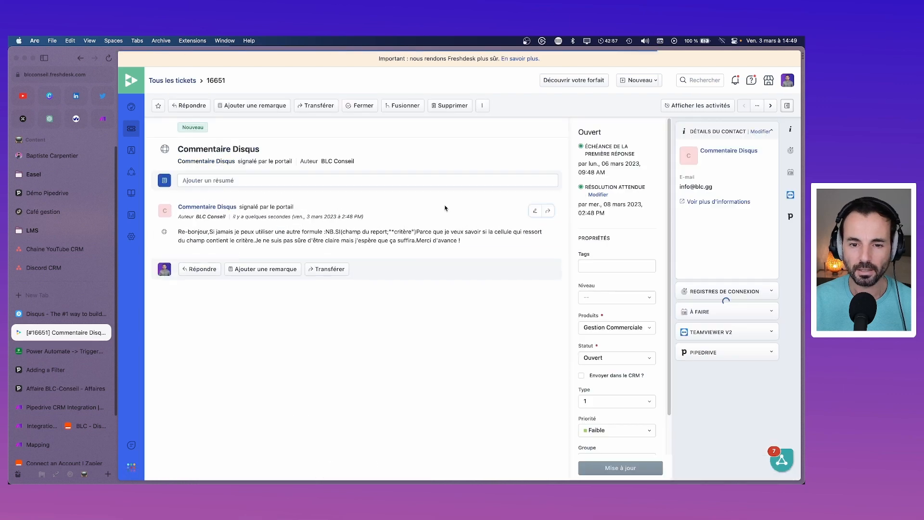
{"action": "scroll", "coordinate": [626, 289], "scroll_direction": "down", "scroll_amount": 2}
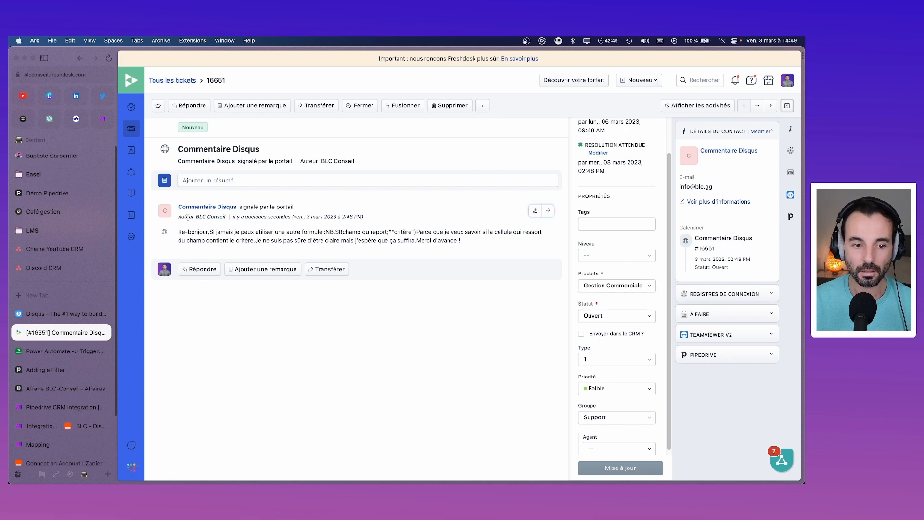
{"action": "left_click", "coordinate": [643, 289]}
{"action": "scroll", "coordinate": [628, 333], "scroll_direction": "down", "scroll_amount": 5}
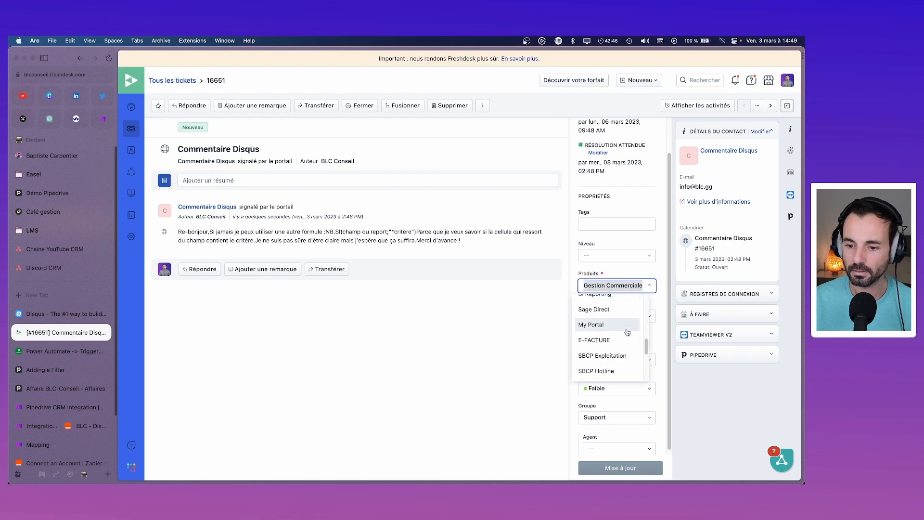
{"action": "scroll", "coordinate": [628, 332], "scroll_direction": "up", "scroll_amount": 5}
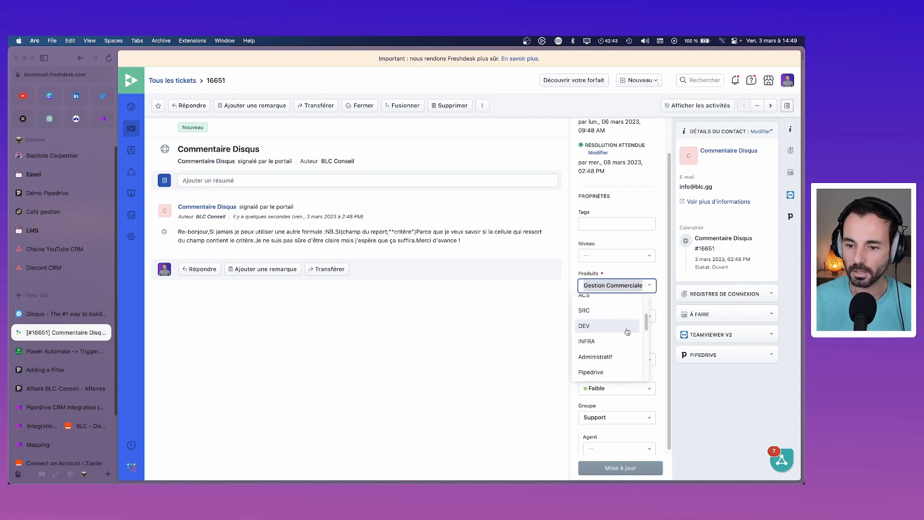
{"action": "left_click", "coordinate": [545, 301]}
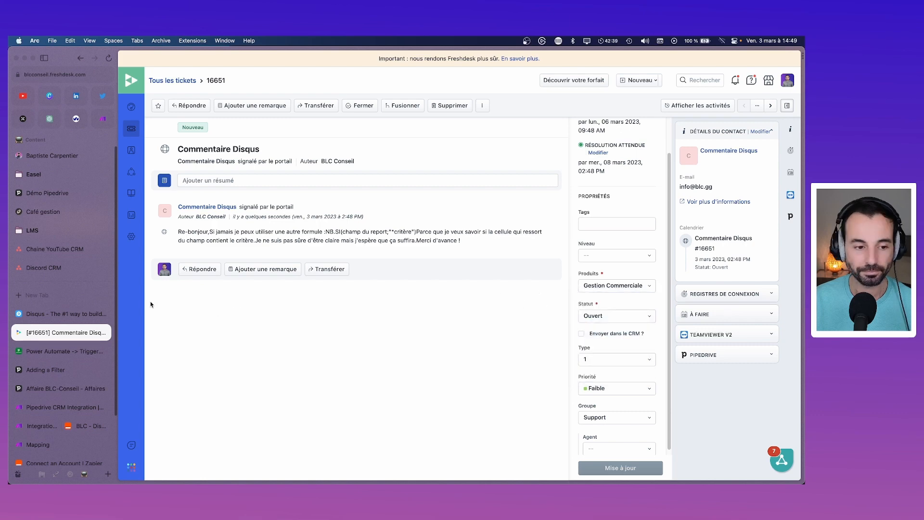
{"action": "left_click", "coordinate": [131, 236]}
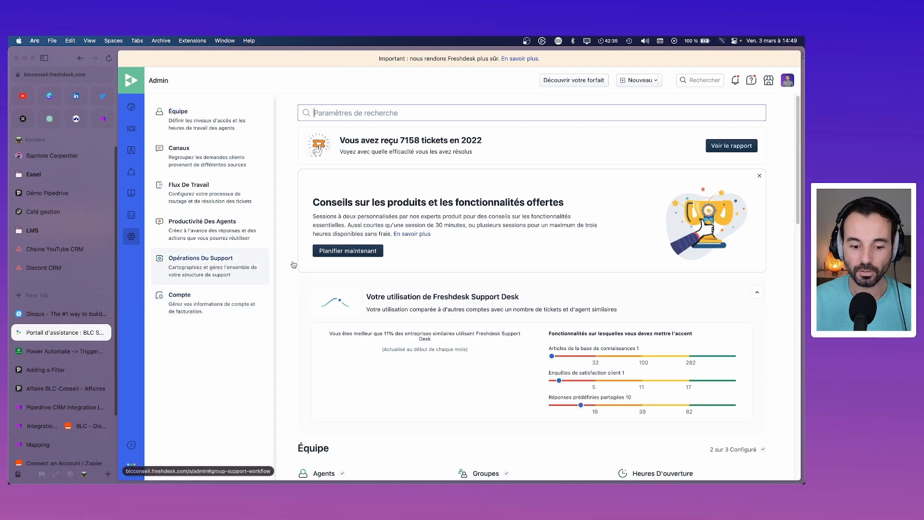
Step: Add 'Commentaire Disqus' as a choice of the Produits ticket field and save the field
{"action": "scroll", "coordinate": [490, 307], "scroll_direction": "down", "scroll_amount": 6}
{"action": "scroll", "coordinate": [490, 306], "scroll_direction": "down", "scroll_amount": 1}
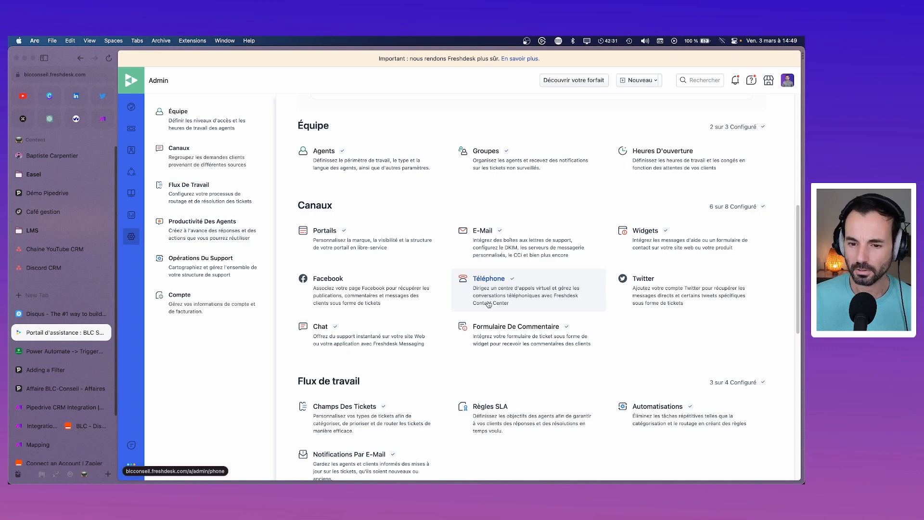
{"action": "scroll", "coordinate": [489, 304], "scroll_direction": "down", "scroll_amount": 1}
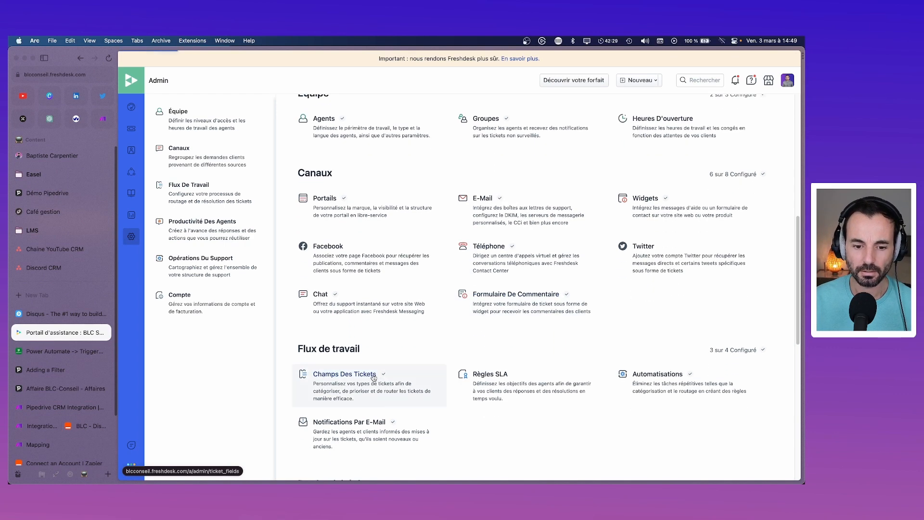
{"action": "left_click", "coordinate": [373, 378]}
{"action": "left_click", "coordinate": [380, 199]}
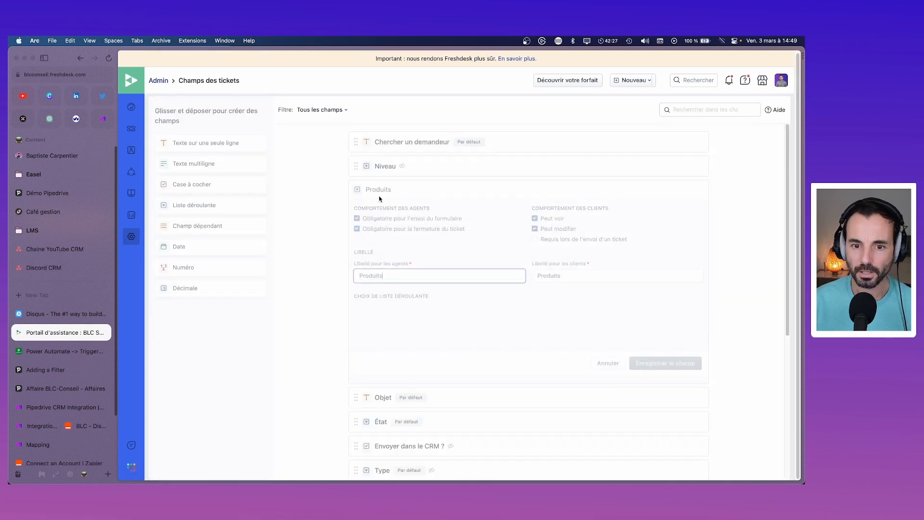
{"action": "scroll", "coordinate": [455, 313], "scroll_direction": "down", "scroll_amount": 10}
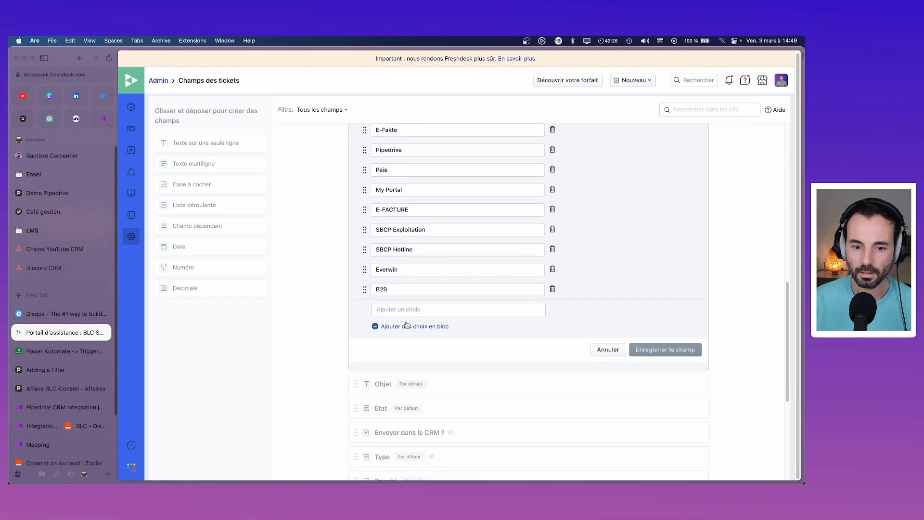
{"action": "left_click", "coordinate": [395, 308]}
{"action": "type", "text": "Commentaire Disqu"}
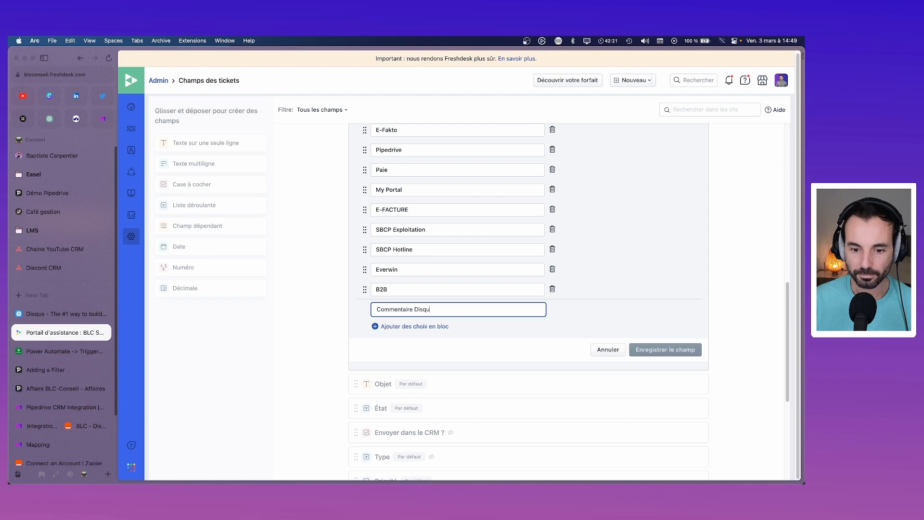
{"action": "type", "text": "s"}
{"action": "key", "text": "Return"}
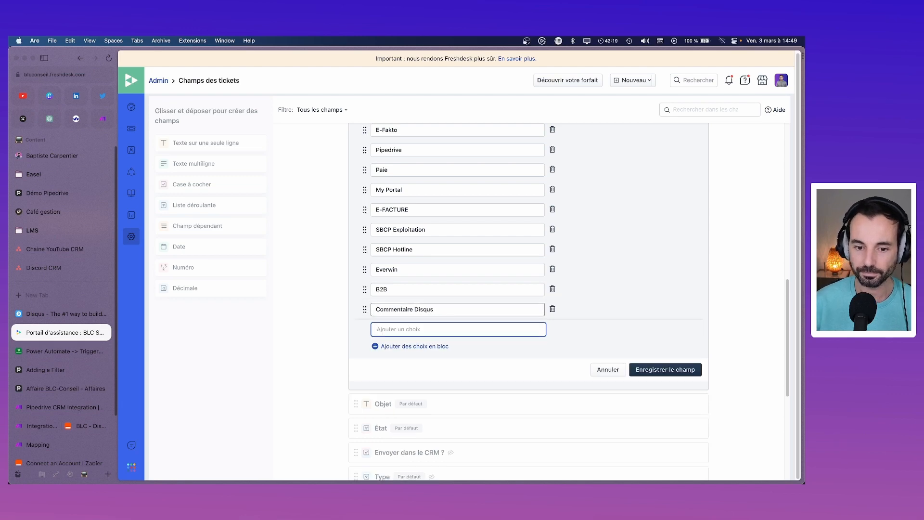
{"action": "left_click", "coordinate": [642, 372]}
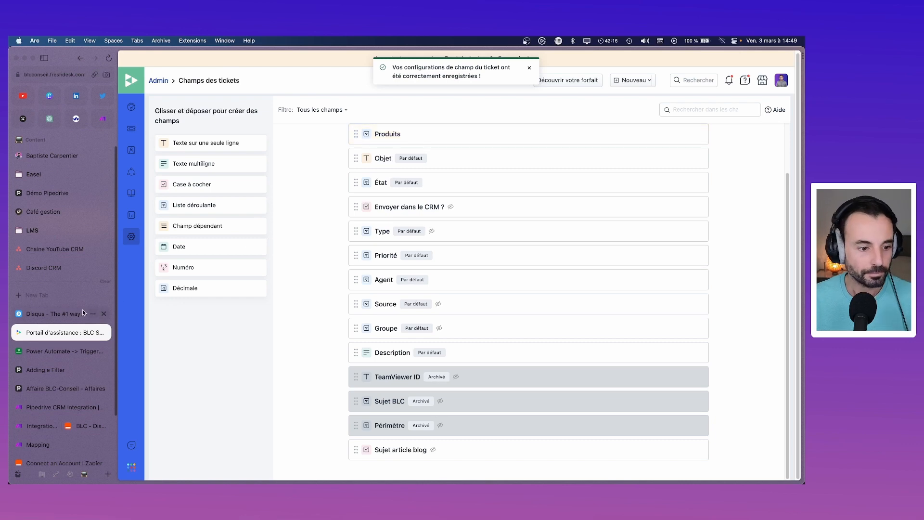
{"action": "left_click", "coordinate": [80, 425]}
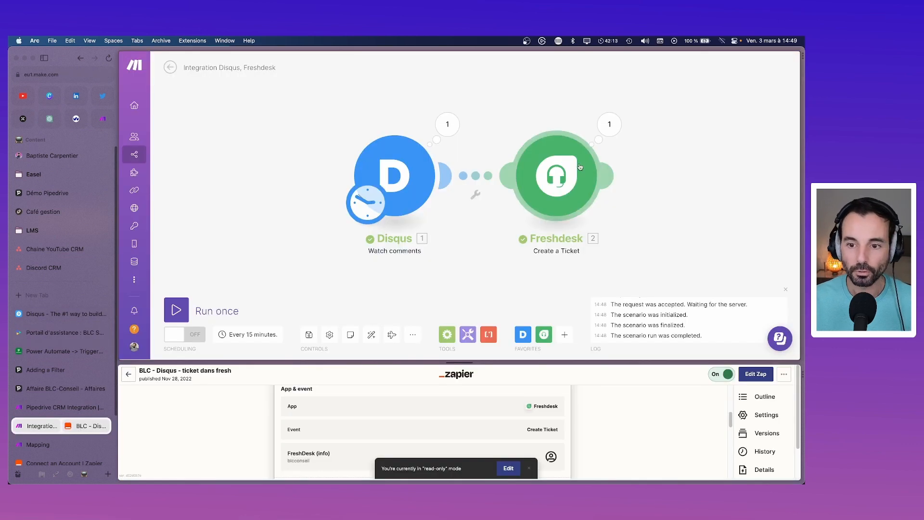
Step: Reopen the Freshdesk ticket module's settings and leave its Source field blank
{"action": "left_click", "coordinate": [557, 176]}
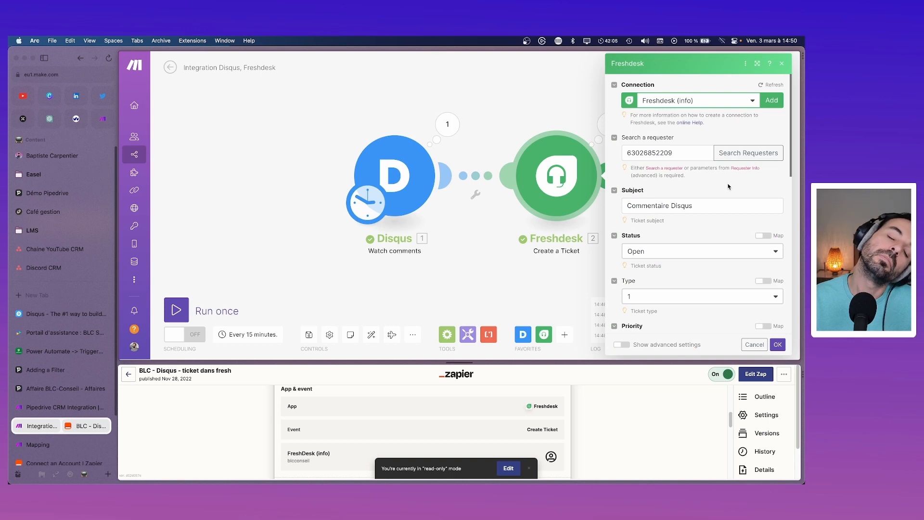
{"action": "scroll", "coordinate": [693, 212], "scroll_direction": "down", "scroll_amount": 5}
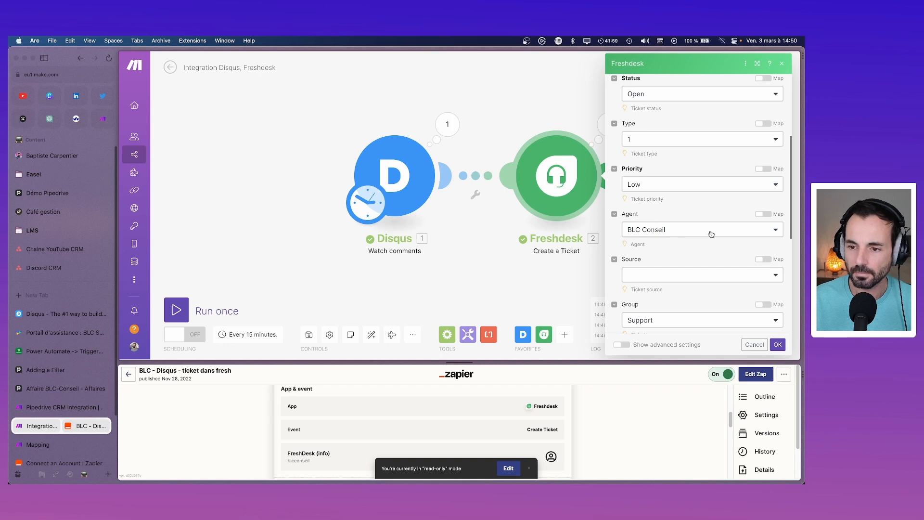
{"action": "scroll", "coordinate": [706, 244], "scroll_direction": "down", "scroll_amount": 2}
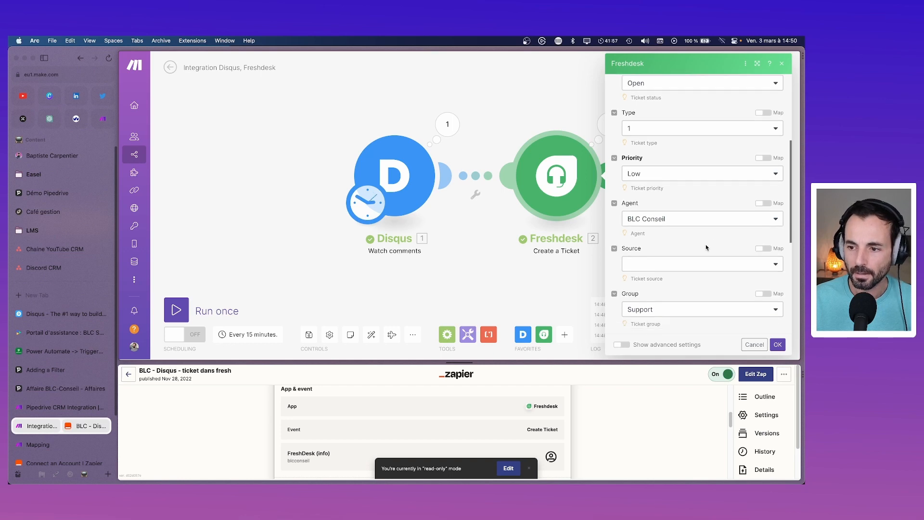
{"action": "left_click", "coordinate": [694, 226]}
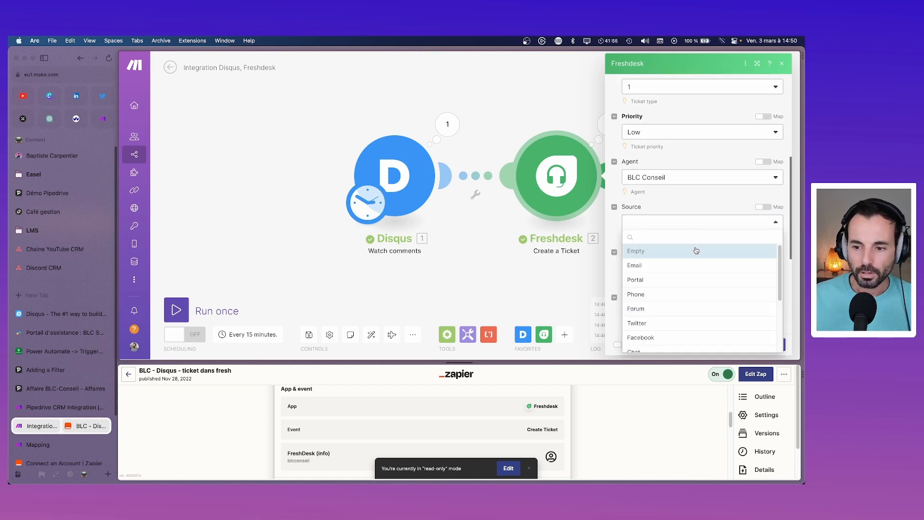
{"action": "scroll", "coordinate": [693, 301], "scroll_direction": "down", "scroll_amount": 3}
{"action": "scroll", "coordinate": [692, 302], "scroll_direction": "up", "scroll_amount": 3}
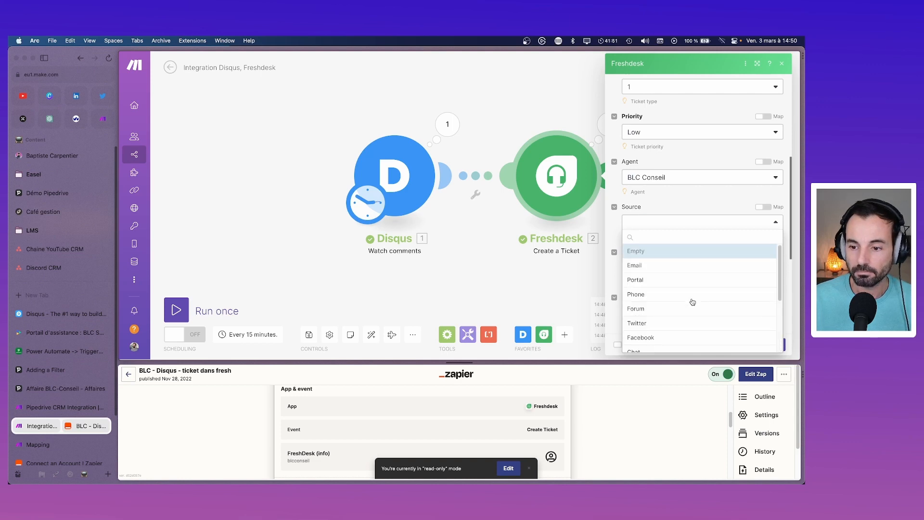
{"action": "scroll", "coordinate": [693, 302], "scroll_direction": "down", "scroll_amount": 2}
{"action": "scroll", "coordinate": [693, 302], "scroll_direction": "up", "scroll_amount": 2}
{"action": "left_click", "coordinate": [692, 225]}
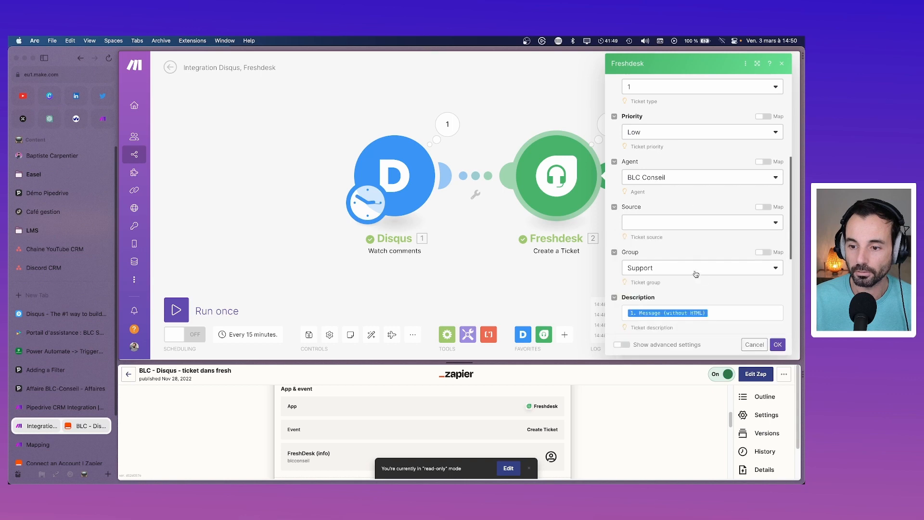
{"action": "scroll", "coordinate": [710, 309], "scroll_direction": "down", "scroll_amount": 5}
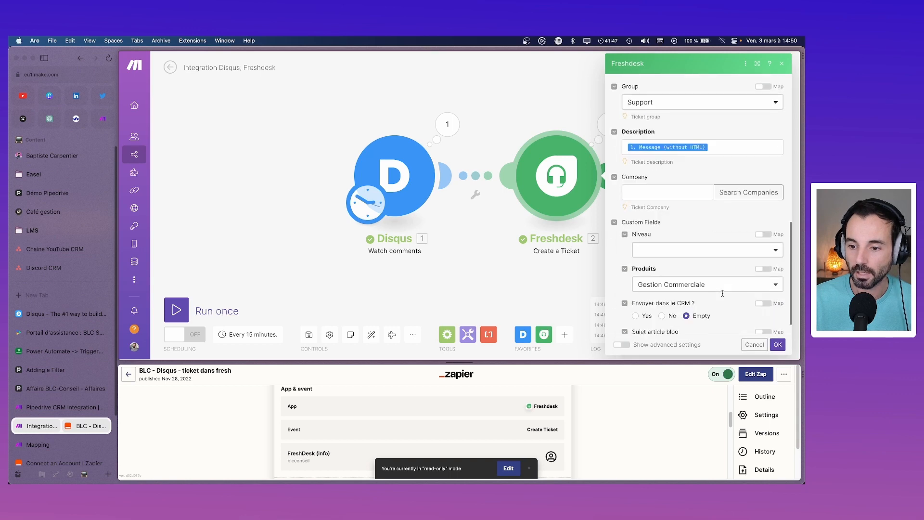
Step: Set Produits to Commentaire Disqus, save the module, and switch scenario scheduling on
{"action": "left_click", "coordinate": [733, 262]}
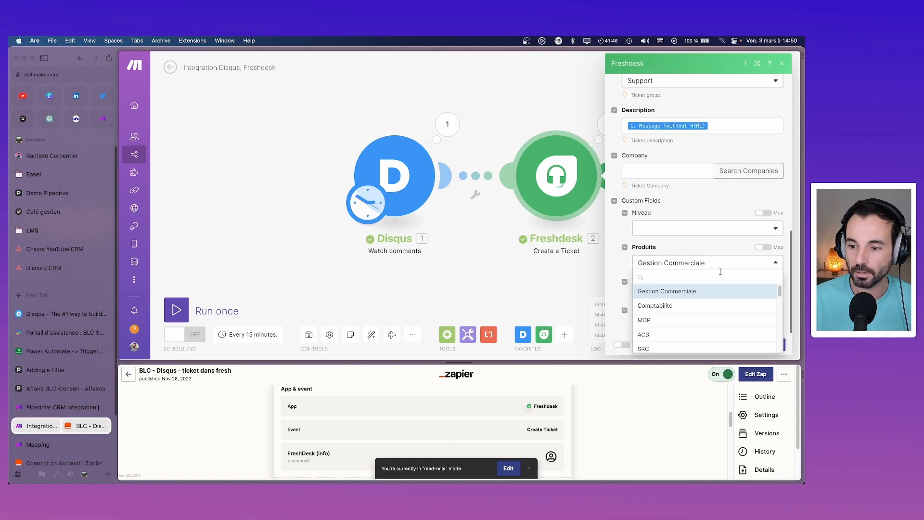
{"action": "type", "text": "dis"}
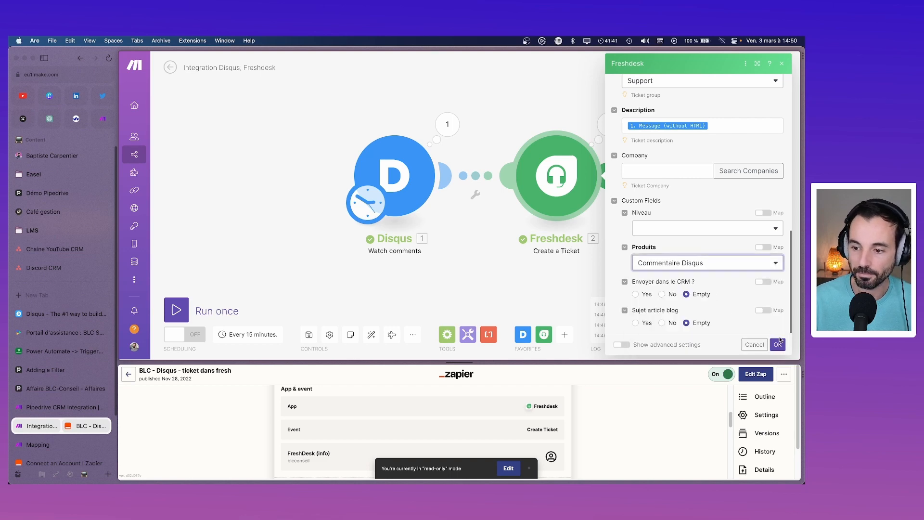
{"action": "left_click", "coordinate": [777, 344]}
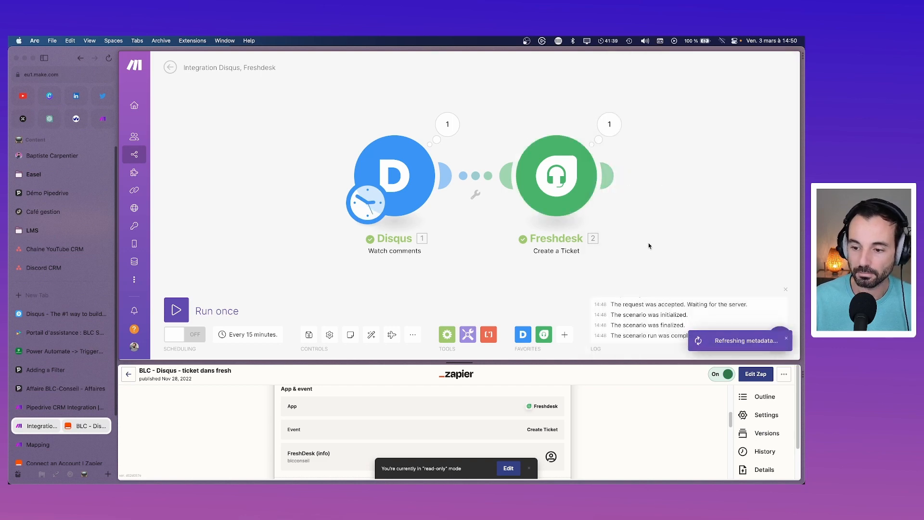
{"action": "left_click", "coordinate": [179, 334]}
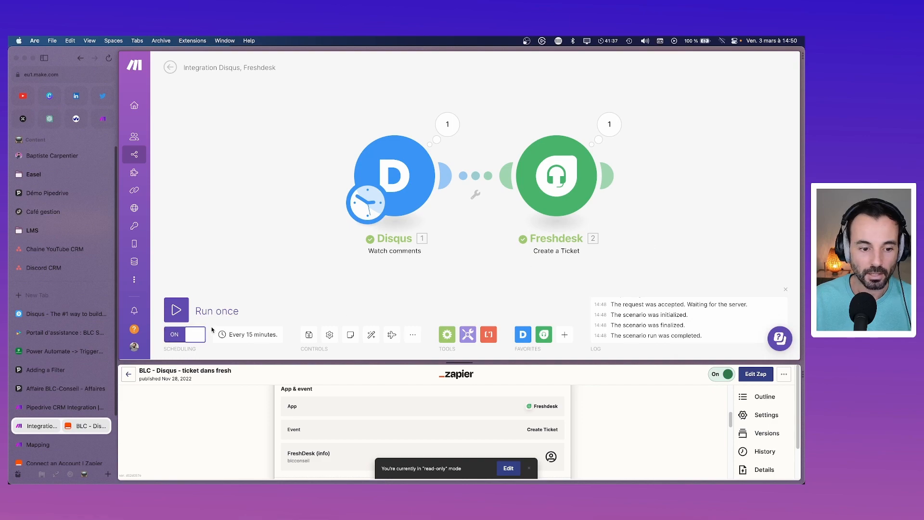
Step: In Freshdesk's ticket list, delete test tickets #16652 and #16651 and confirm
{"action": "left_click", "coordinate": [43, 332]}
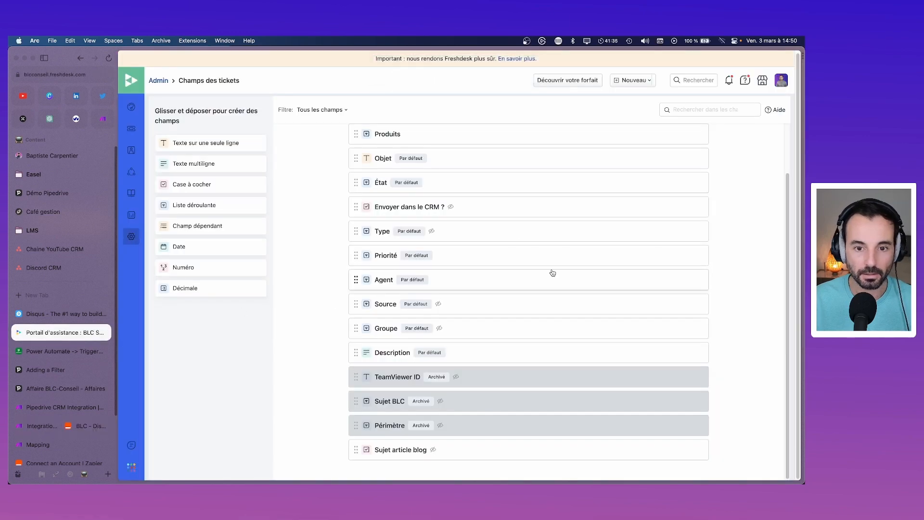
{"action": "left_click", "coordinate": [142, 131]}
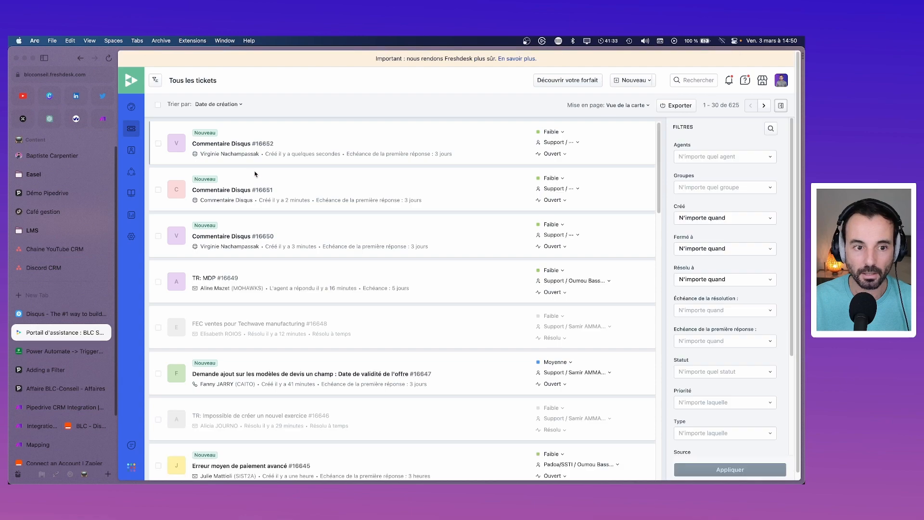
{"action": "left_click", "coordinate": [158, 143]}
{"action": "left_click", "coordinate": [158, 189]}
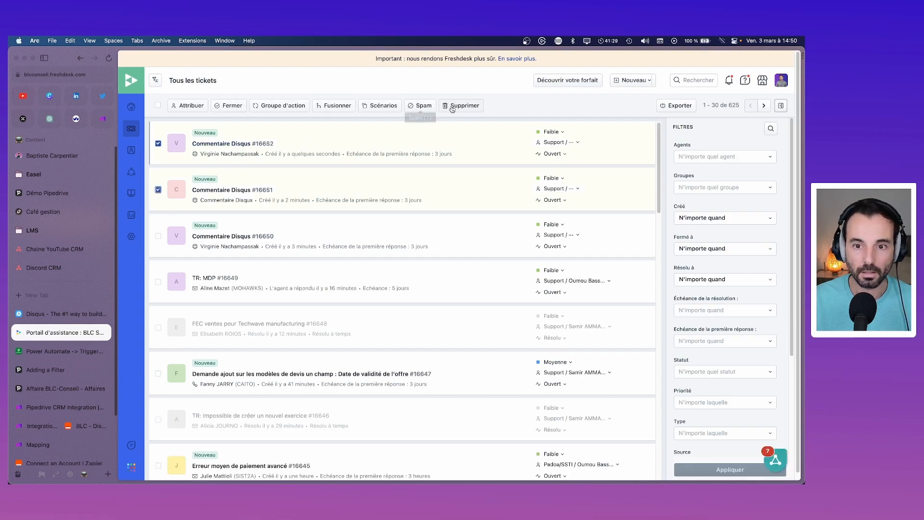
{"action": "left_click", "coordinate": [464, 106]}
{"action": "left_click", "coordinate": [551, 123]}
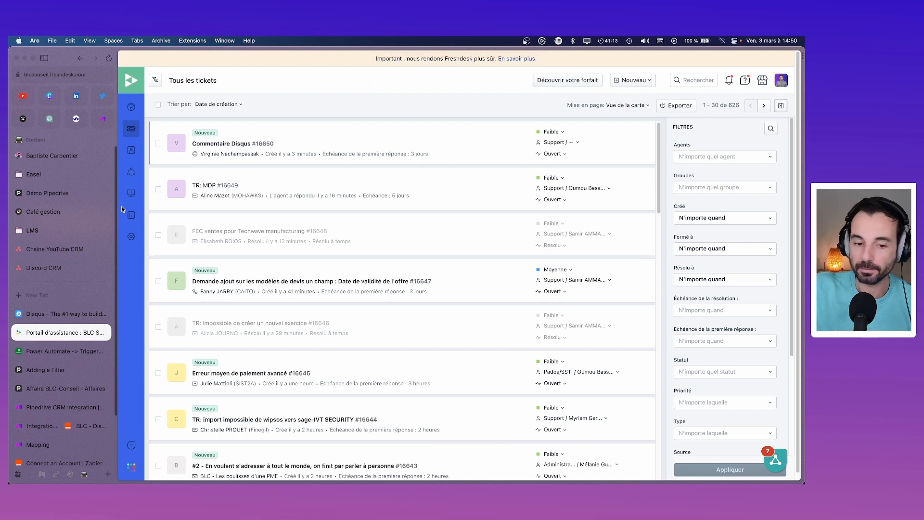
Step: Back in Make, place a Flow Control Router between the Disqus and Freshdesk modules
{"action": "left_click", "coordinate": [78, 428]}
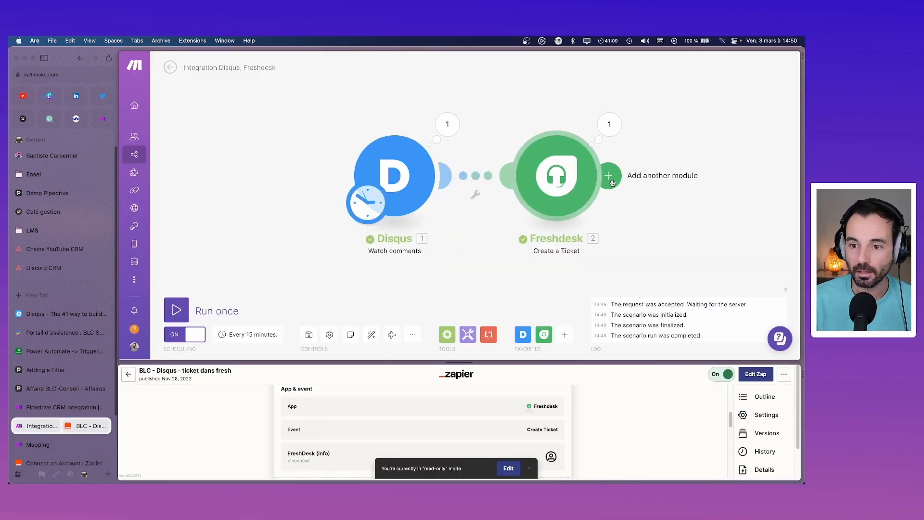
{"action": "left_click_drag", "start_coordinate": [382, 182], "coordinate": [333, 179]}
{"action": "left_click_drag", "start_coordinate": [551, 180], "coordinate": [542, 165]}
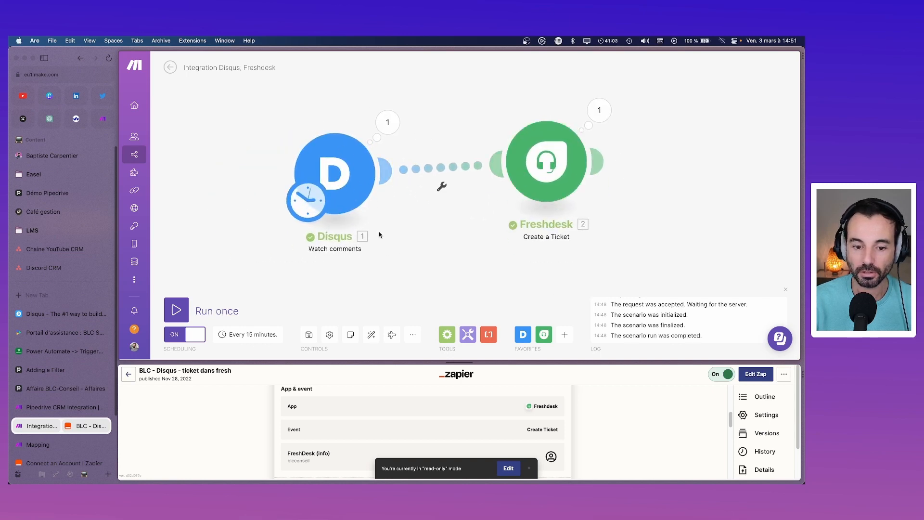
{"action": "left_click", "coordinate": [452, 336]}
{"action": "type", "text": "rout"}
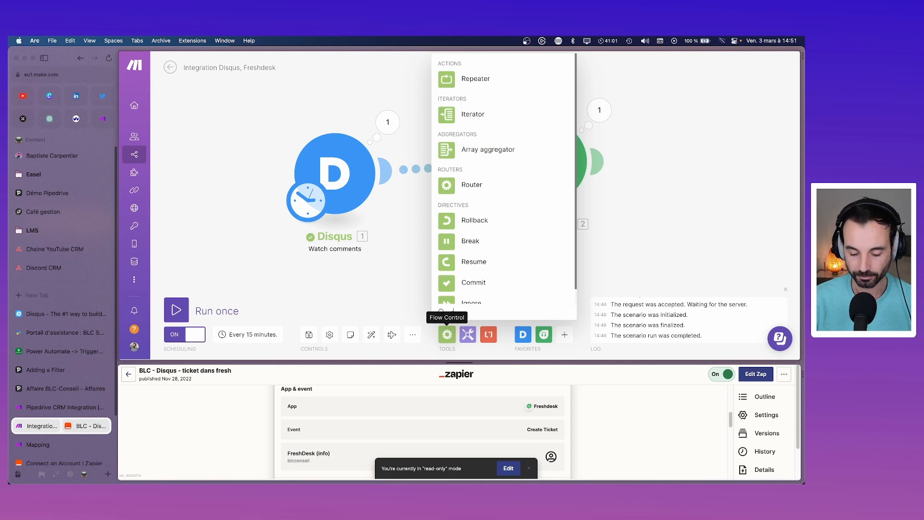
{"action": "left_click", "coordinate": [483, 289]}
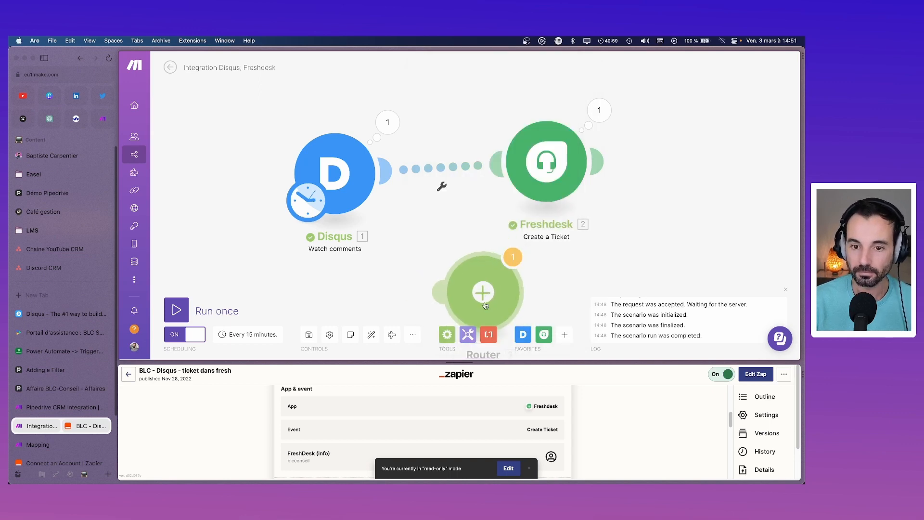
{"action": "left_click_drag", "start_coordinate": [481, 289], "coordinate": [445, 174]}
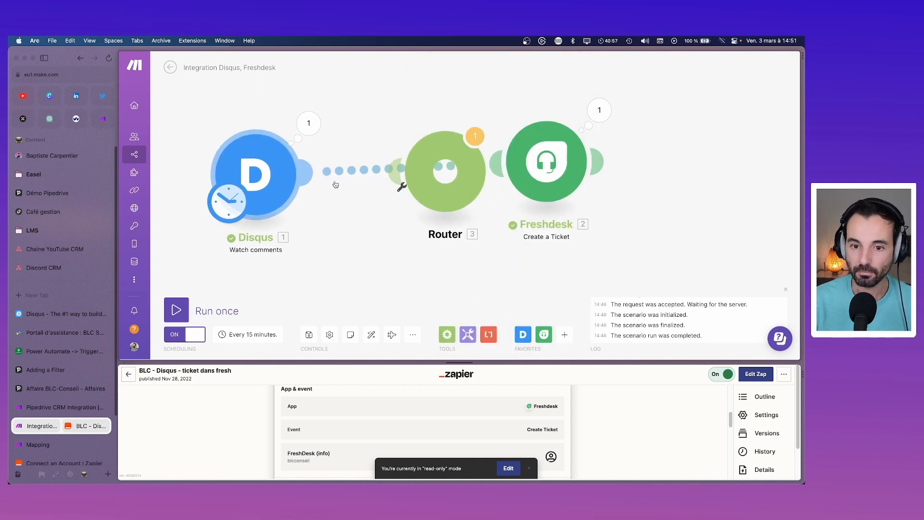
Step: Delete the stray extra Router 4 and add a second route to the Router
{"action": "left_click_drag", "start_coordinate": [395, 189], "coordinate": [396, 190]}
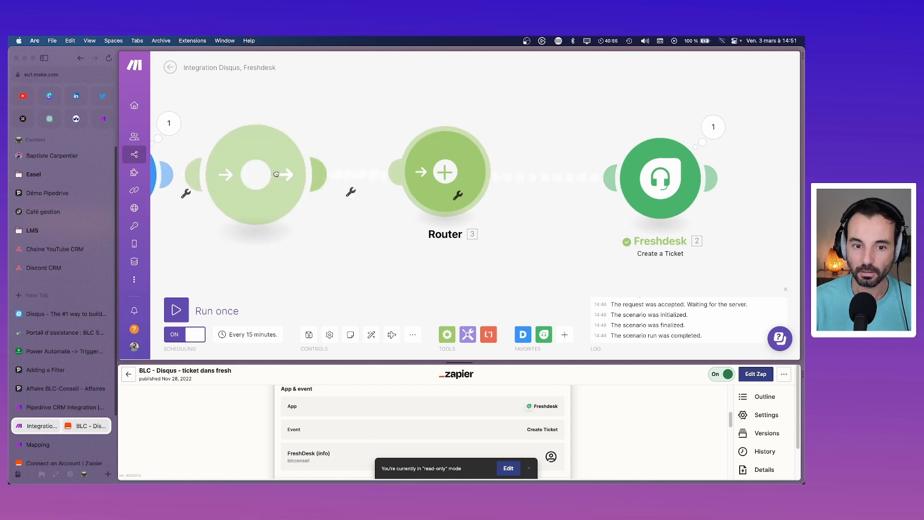
{"action": "right_click", "coordinate": [278, 196]}
{"action": "left_click", "coordinate": [308, 258]}
{"action": "right_click", "coordinate": [427, 192]}
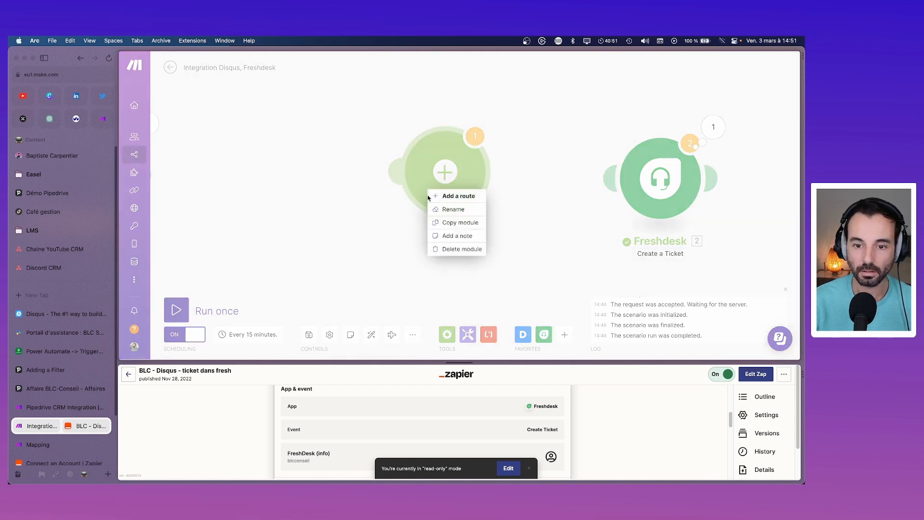
{"action": "left_click", "coordinate": [371, 334]}
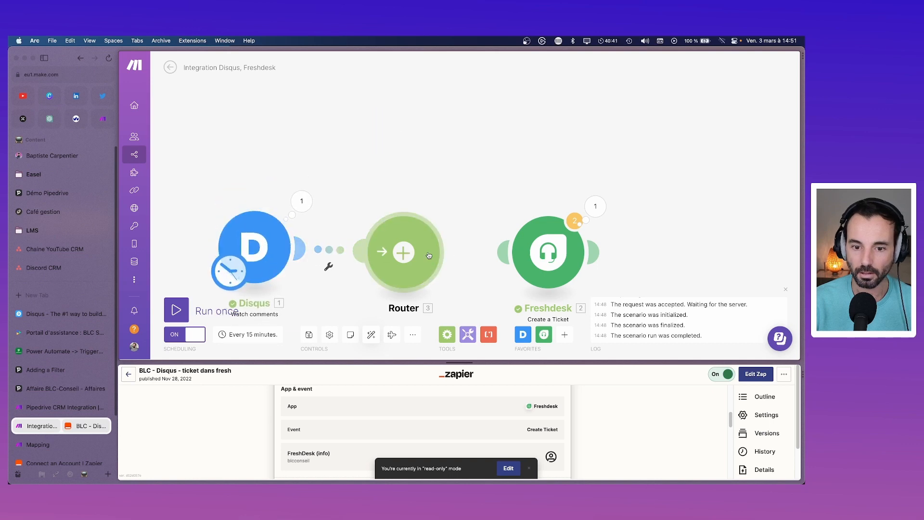
{"action": "left_click_drag", "start_coordinate": [405, 252], "coordinate": [391, 240]}
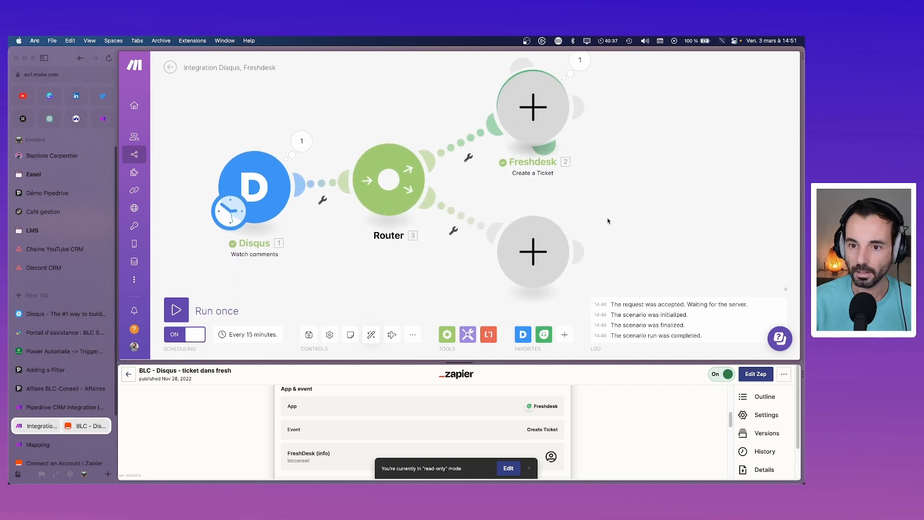
Step: Remove the duplicate empty module and search the full app list for Discord for the new route
{"action": "left_click_drag", "start_coordinate": [534, 123], "coordinate": [680, 156]}
{"action": "right_click", "coordinate": [681, 155]}
{"action": "left_click", "coordinate": [693, 176]}
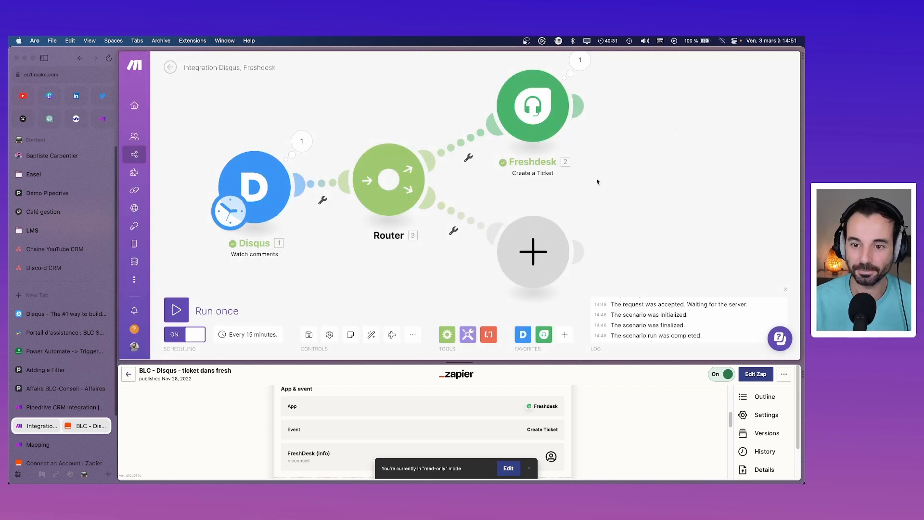
{"action": "left_click", "coordinate": [536, 251]}
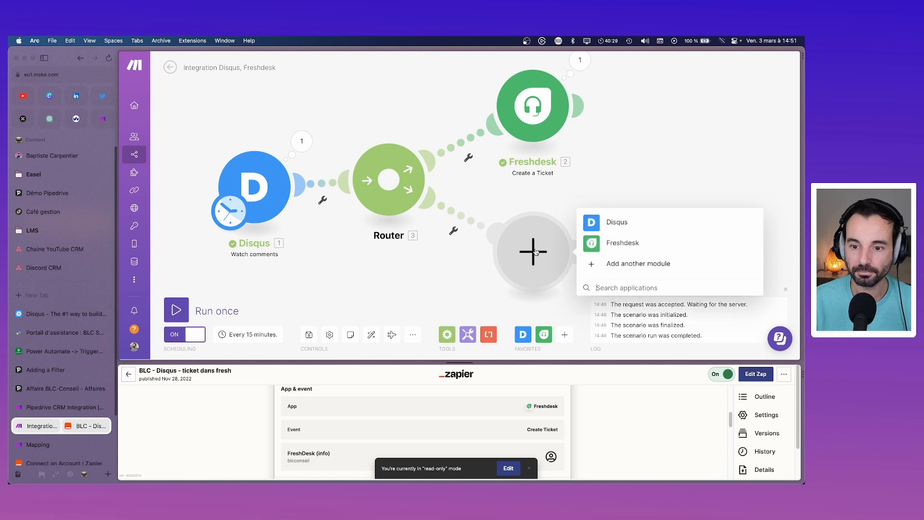
{"action": "left_click", "coordinate": [609, 264]}
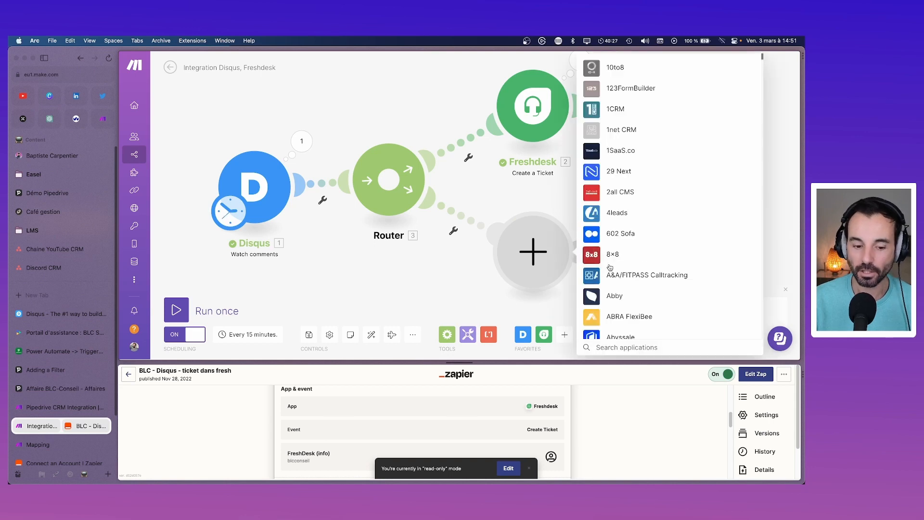
{"action": "type", "text": "d"}
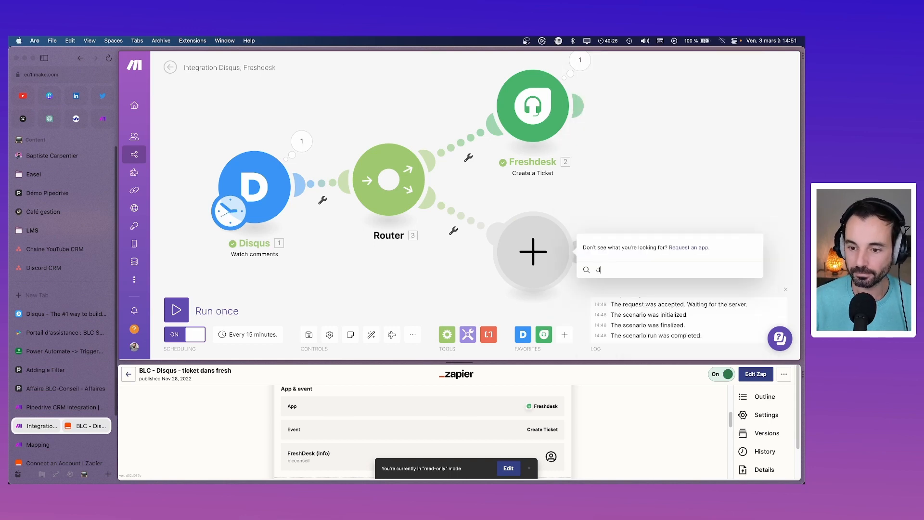
{"action": "type", "text": "sicids"}
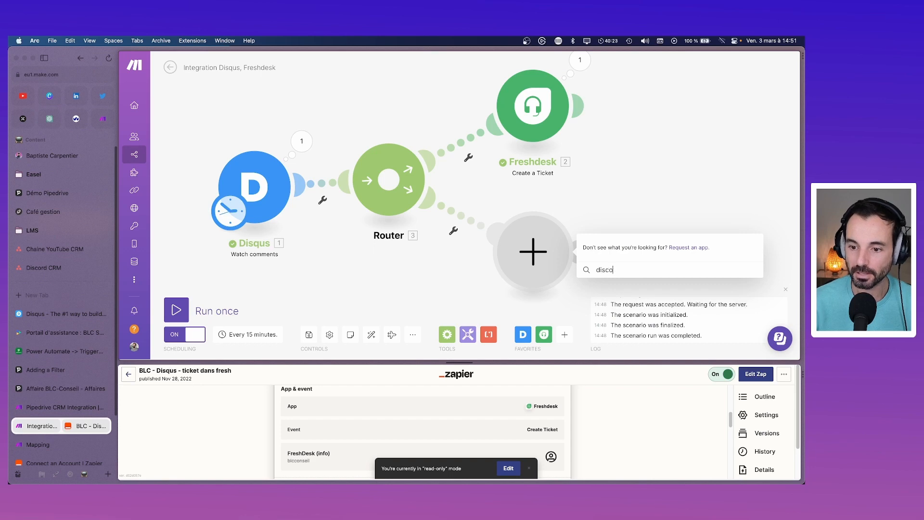
Step: Pick Discord and add its Send a Message module using a 'send' module search
{"action": "left_click", "coordinate": [640, 78]}
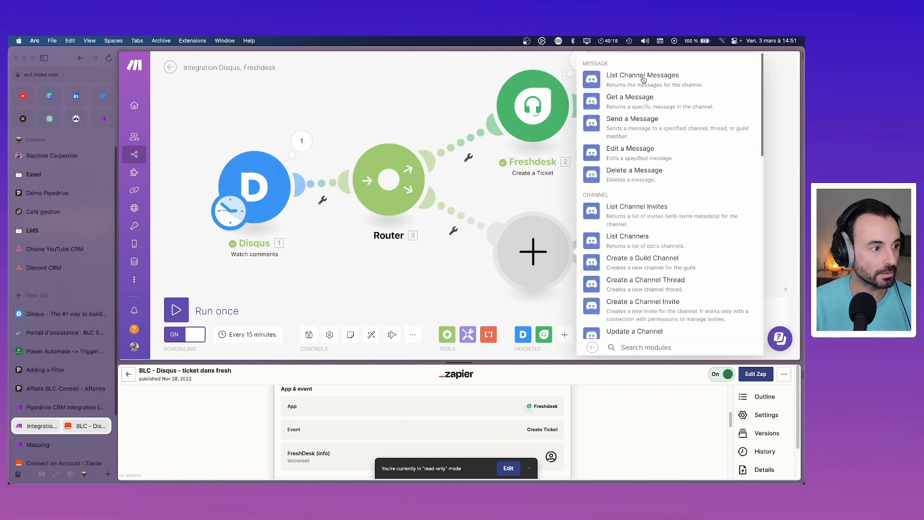
{"action": "type", "text": "se,"}
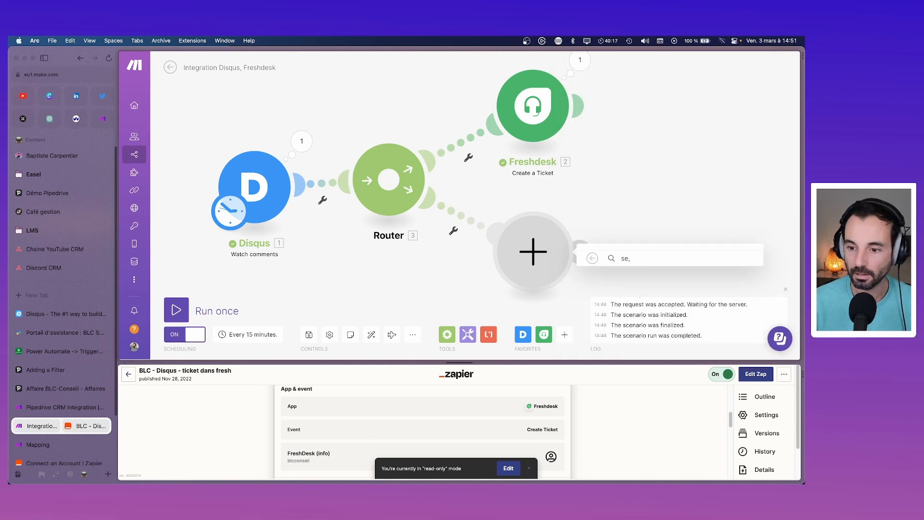
{"action": "key", "text": "BackSpace"}
{"action": "type", "text": "nd"}
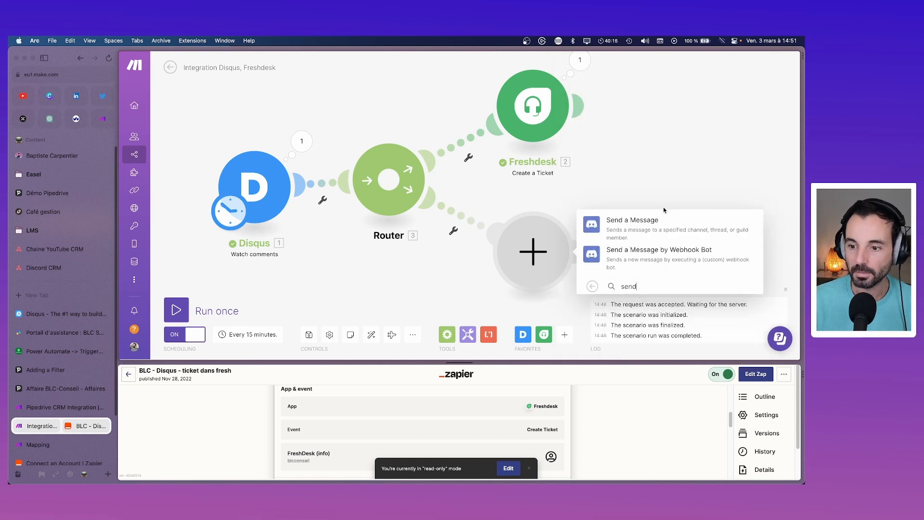
{"action": "left_click", "coordinate": [614, 228]}
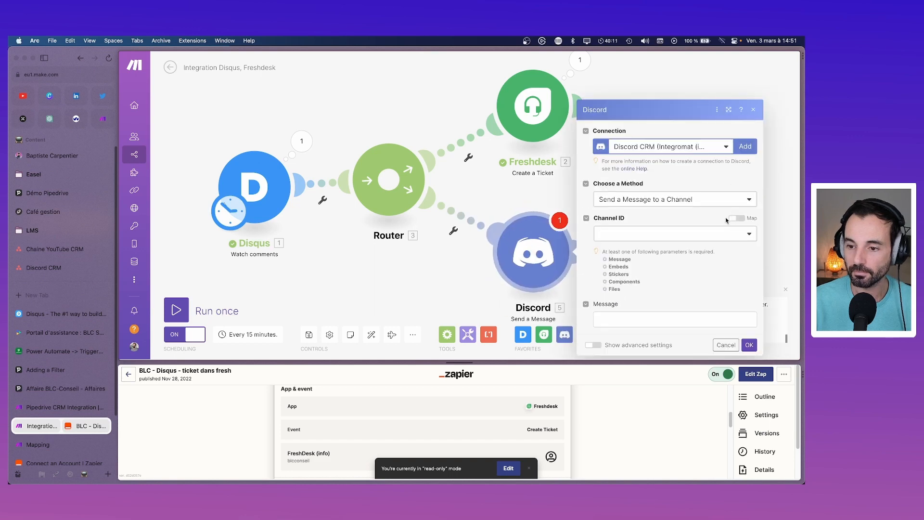
Step: Set the Discord module to send to a channel and browse the channel list
{"action": "left_click", "coordinate": [696, 200]}
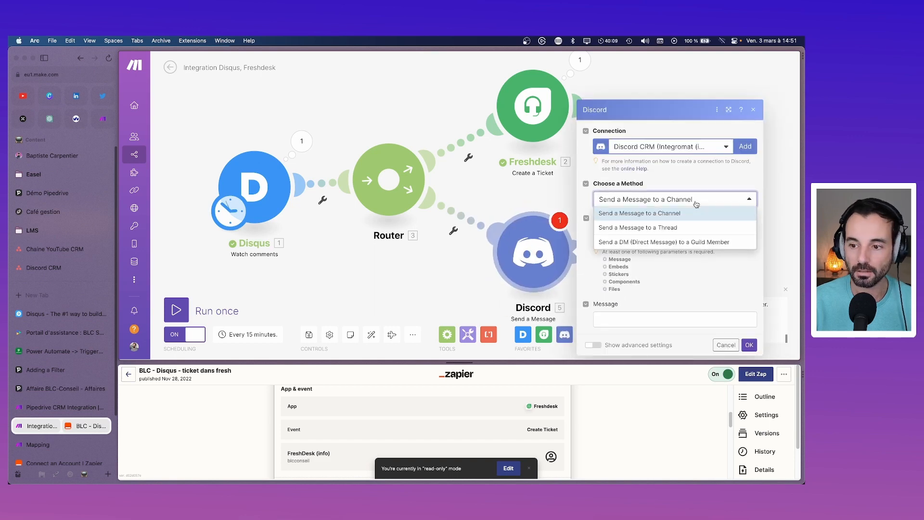
{"action": "left_click", "coordinate": [692, 213]}
{"action": "left_click", "coordinate": [661, 239]}
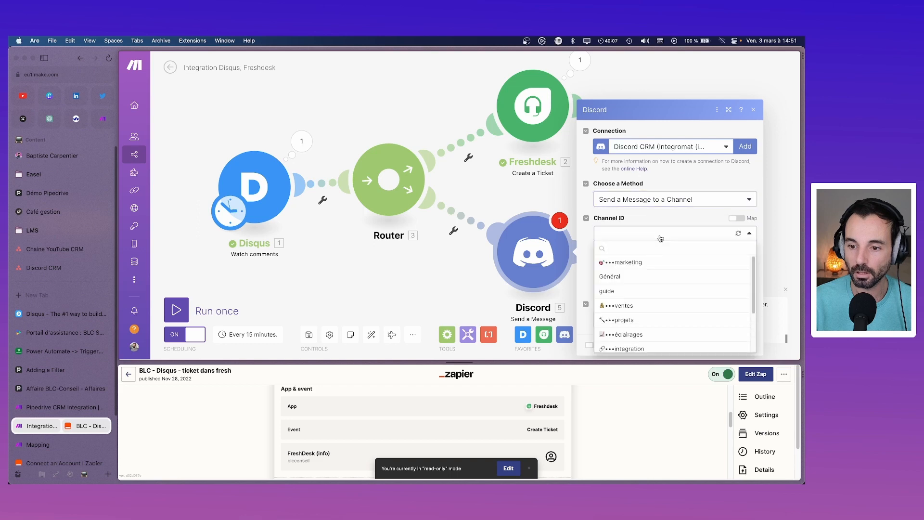
{"action": "type", "text": "su"}
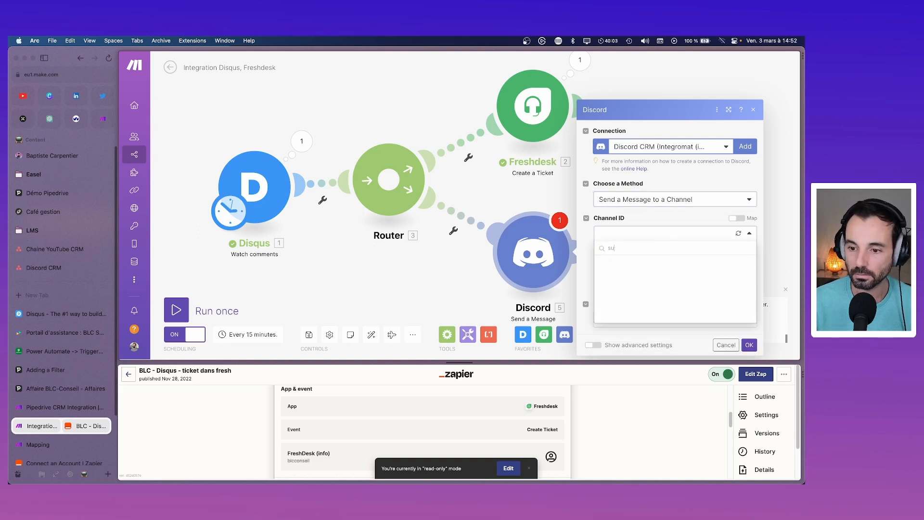
{"action": "key", "text": "BackSpace"}
{"action": "key", "text": "BackSpace"}
{"action": "scroll", "coordinate": [652, 309], "scroll_direction": "down", "scroll_amount": 3}
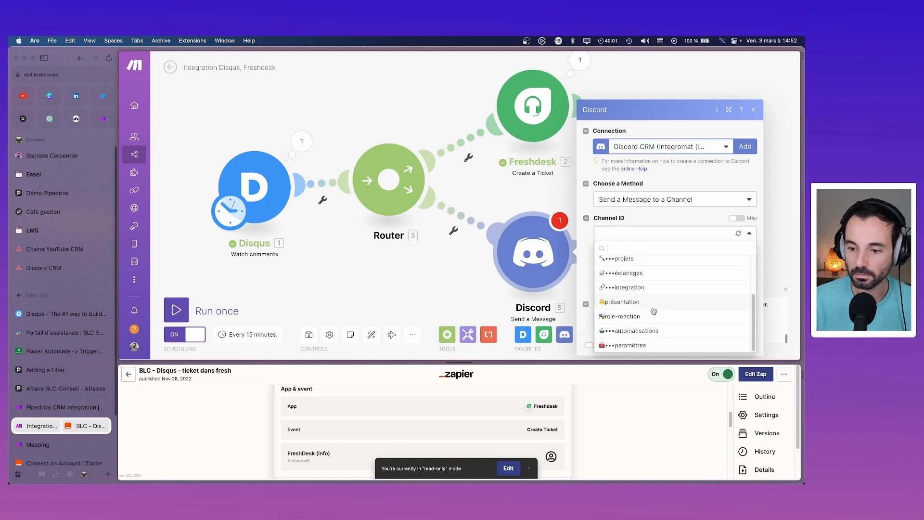
Step: Switch to the Discord Team connection and select the support channel via a 'supp' search
{"action": "left_click", "coordinate": [729, 152]}
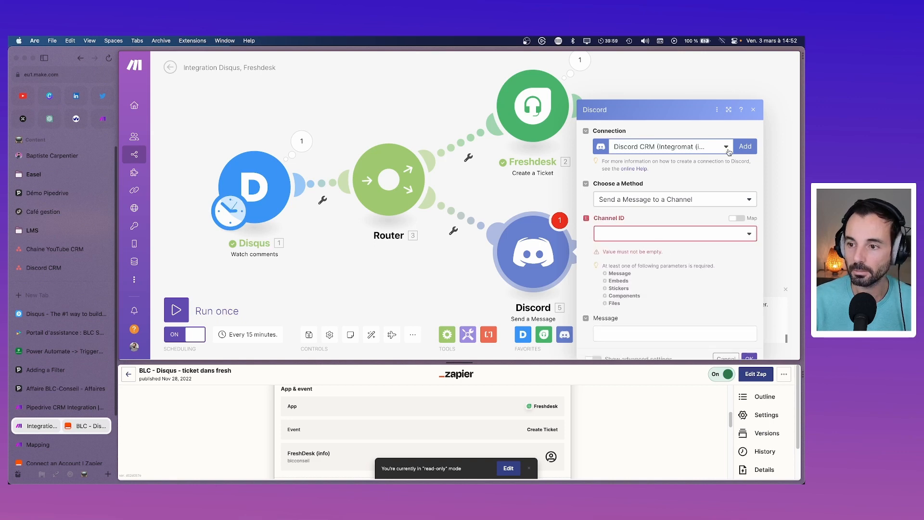
{"action": "left_click", "coordinate": [729, 152]}
{"action": "left_click", "coordinate": [706, 176]}
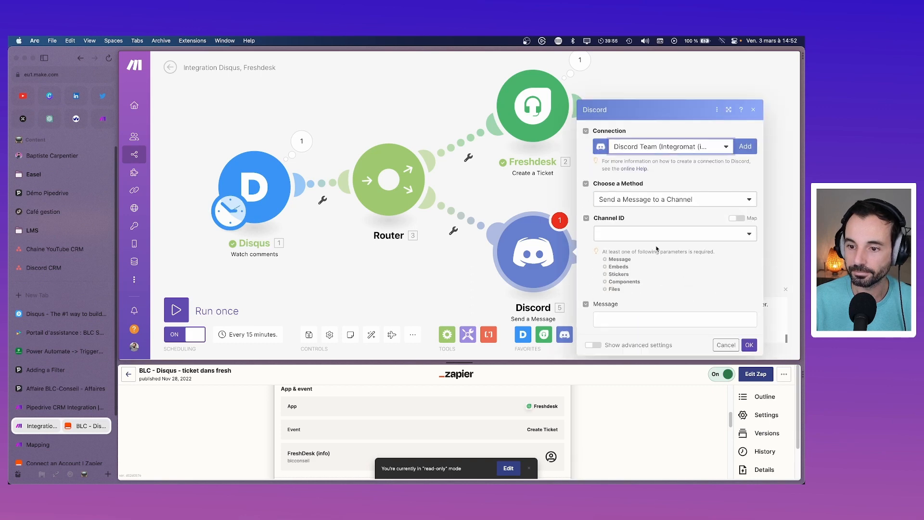
{"action": "left_click", "coordinate": [651, 241]}
{"action": "type", "text": "supp"}
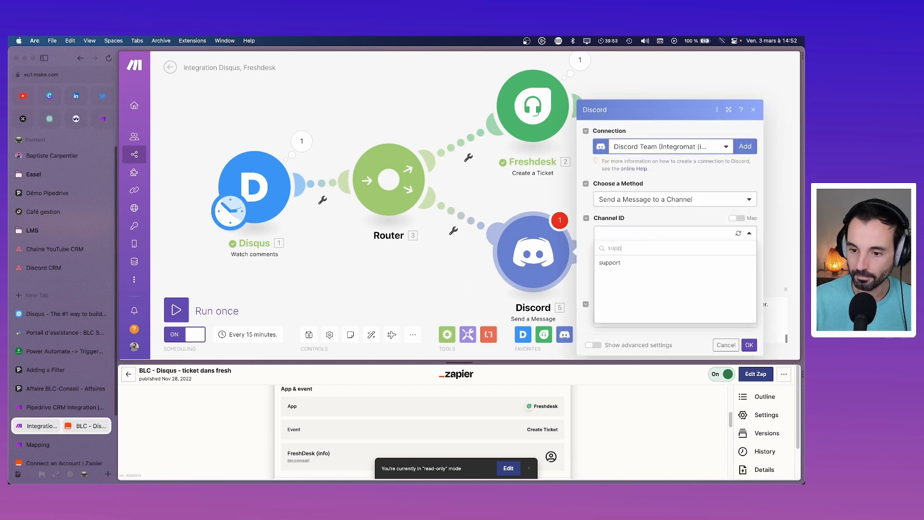
{"action": "left_click", "coordinate": [638, 263]}
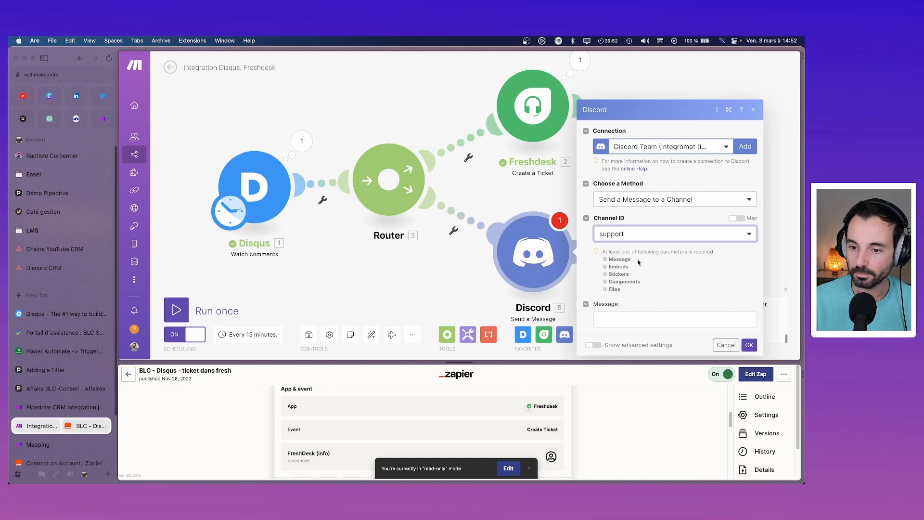
Step: Begin the Discord message text and review the Zapier zap's ticket details for reference
{"action": "left_click", "coordinate": [632, 320]}
{"action": "left_click", "coordinate": [592, 440]}
{"action": "scroll", "coordinate": [374, 430], "scroll_direction": "down", "scroll_amount": 2}
{"action": "scroll", "coordinate": [373, 429], "scroll_direction": "down", "scroll_amount": 5}
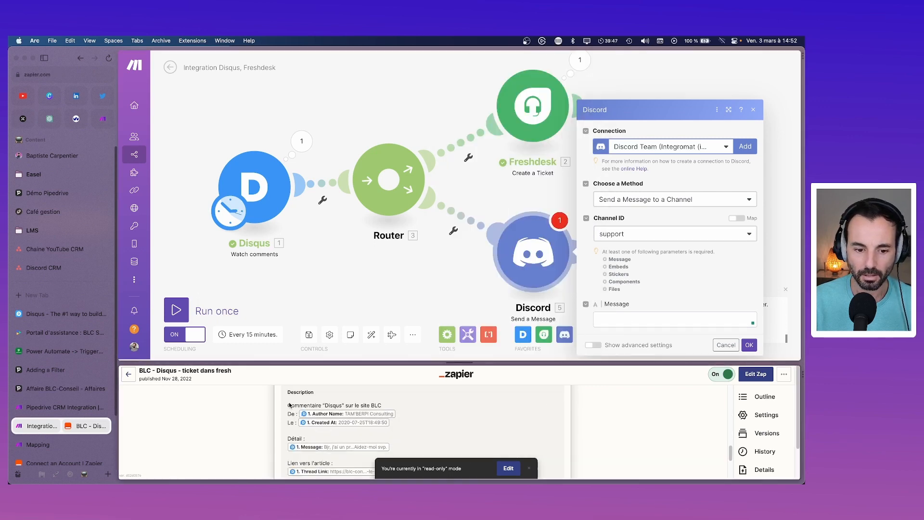
{"action": "left_click_drag", "start_coordinate": [289, 406], "coordinate": [410, 446]}
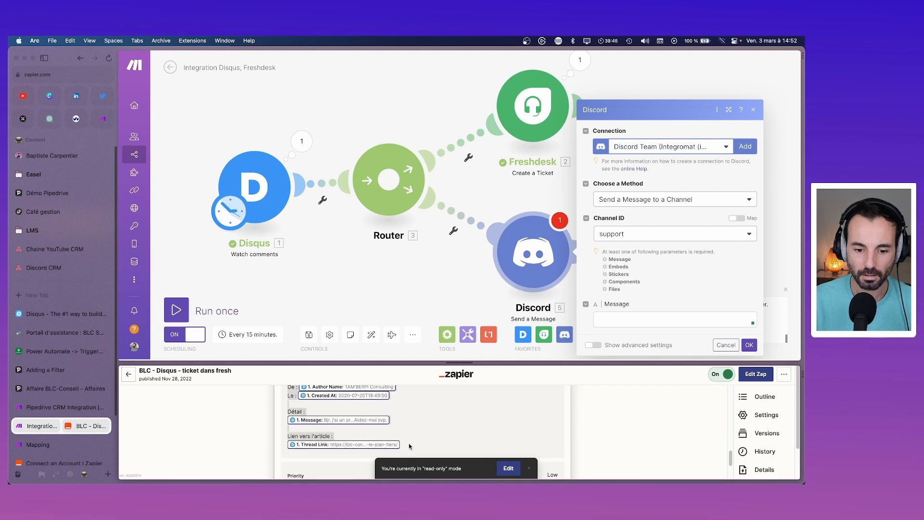
{"action": "left_click", "coordinate": [632, 320]}
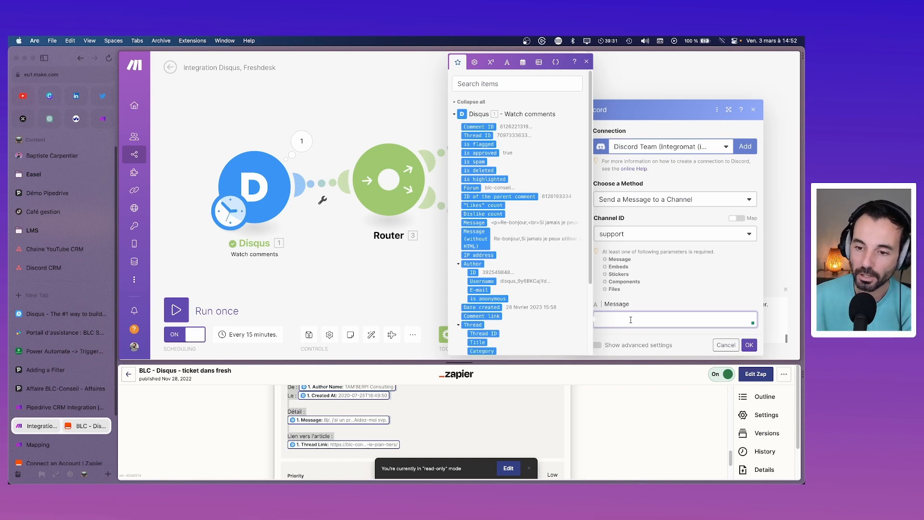
{"action": "left_click", "coordinate": [604, 255]}
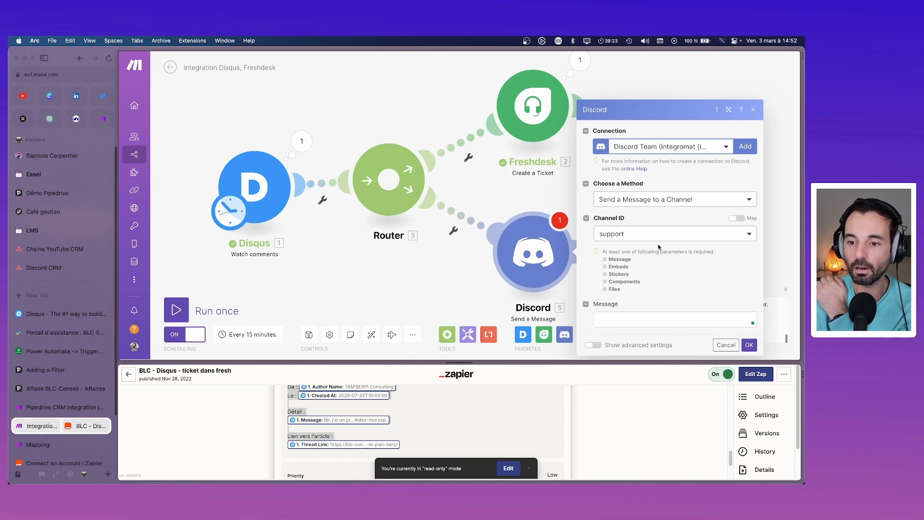
Step: Turn on Show advanced settings and add an empty embed Item 1 under Embeds
{"action": "left_click", "coordinate": [594, 346]}
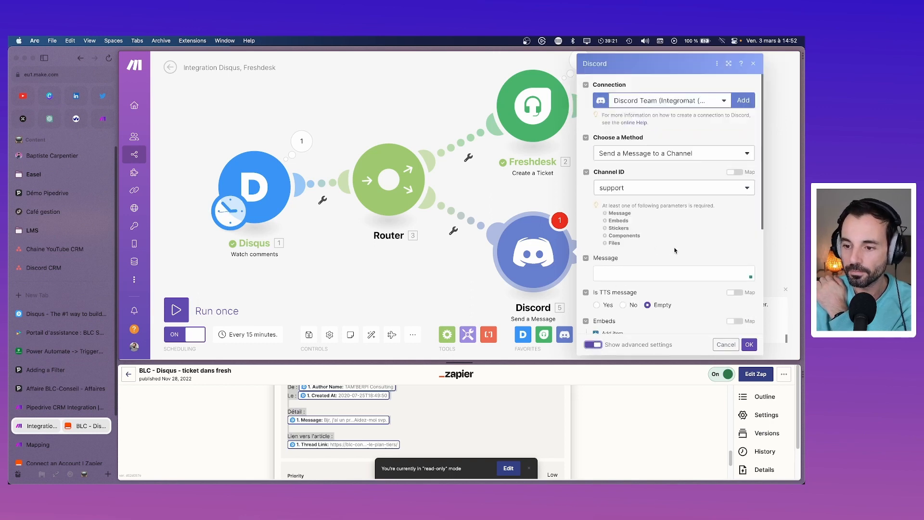
{"action": "scroll", "coordinate": [675, 250], "scroll_direction": "down", "scroll_amount": 3}
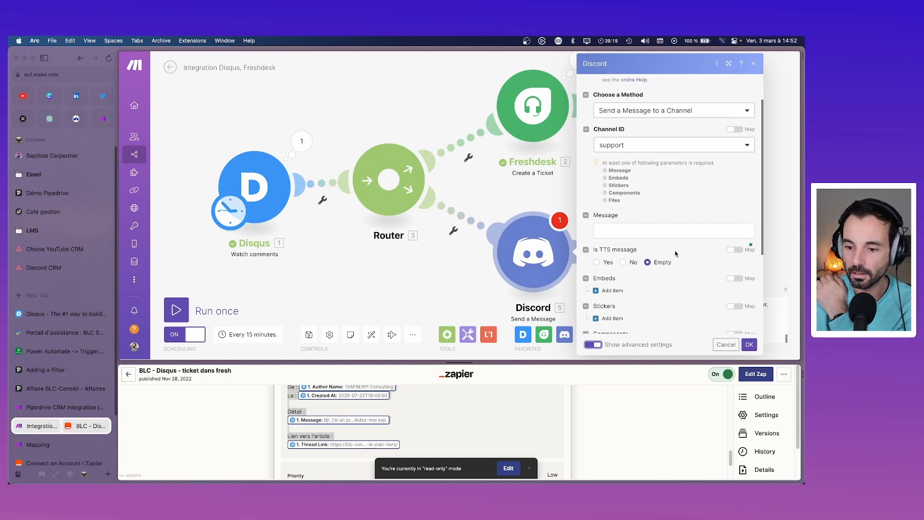
{"action": "scroll", "coordinate": [628, 270], "scroll_direction": "down", "scroll_amount": 2}
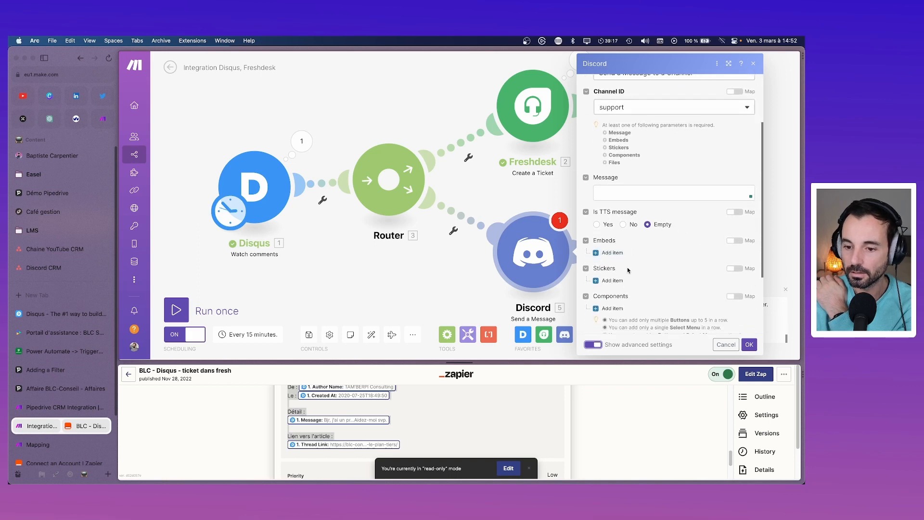
{"action": "scroll", "coordinate": [629, 270], "scroll_direction": "down", "scroll_amount": 4}
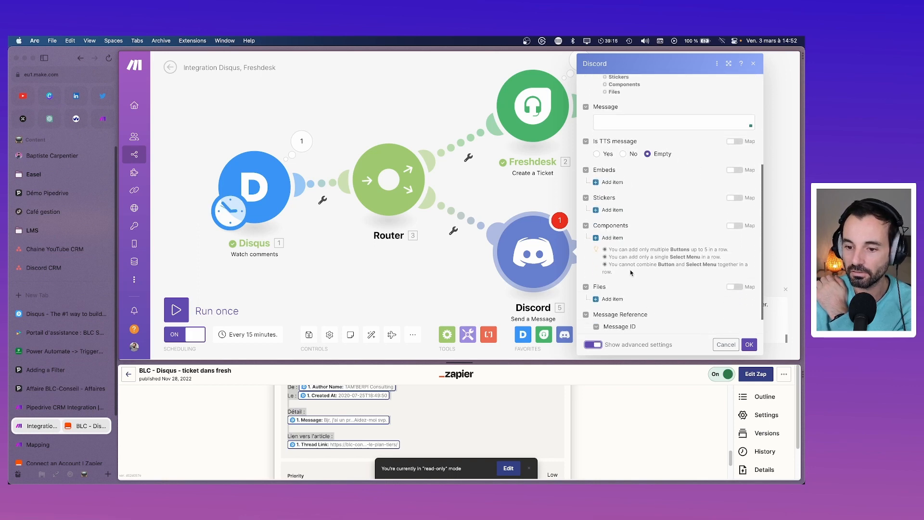
{"action": "scroll", "coordinate": [631, 271], "scroll_direction": "up", "scroll_amount": 5}
{"action": "scroll", "coordinate": [626, 270], "scroll_direction": "down", "scroll_amount": 2}
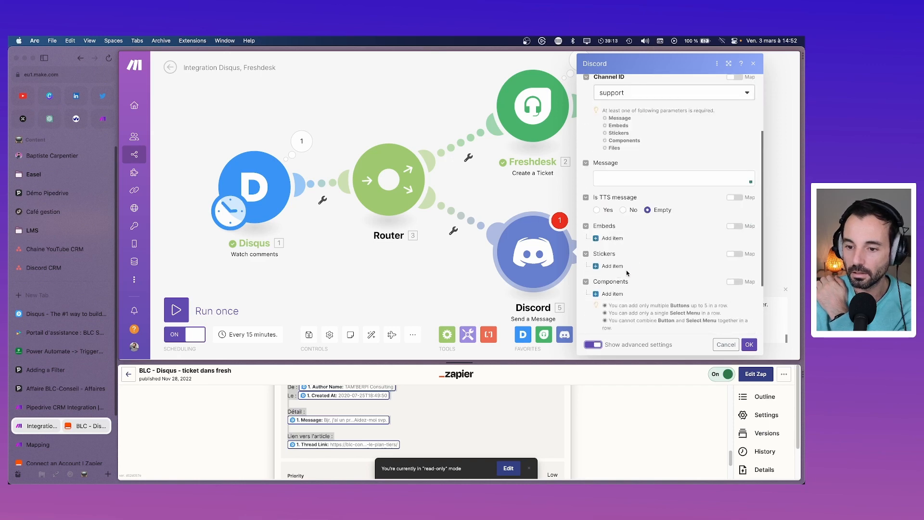
{"action": "left_click", "coordinate": [598, 238]}
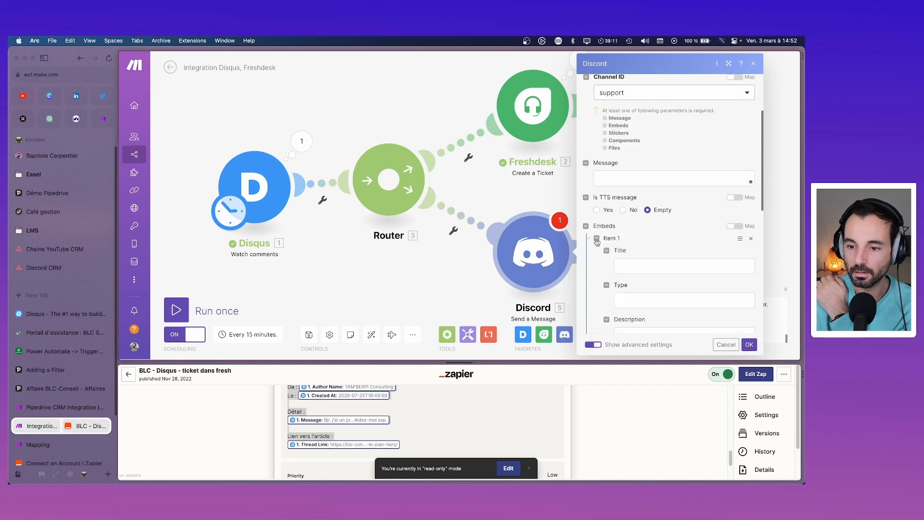
{"action": "scroll", "coordinate": [606, 241], "scroll_direction": "down", "scroll_amount": 2}
Step: Title the embed 'Nouveau commentaire site' and map the Disqus Message into its Description
{"action": "left_click", "coordinate": [645, 210]}
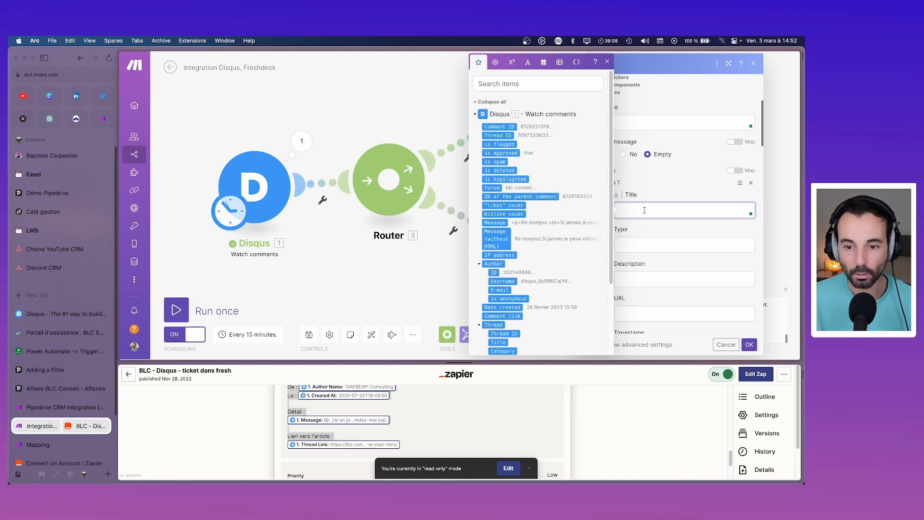
{"action": "type", "text": "Nouv"}
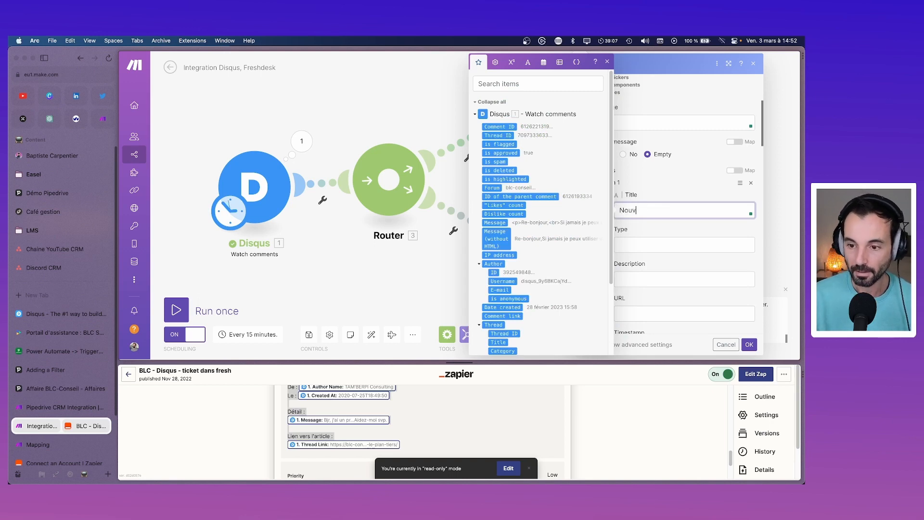
{"action": "type", "text": "eau ci"}
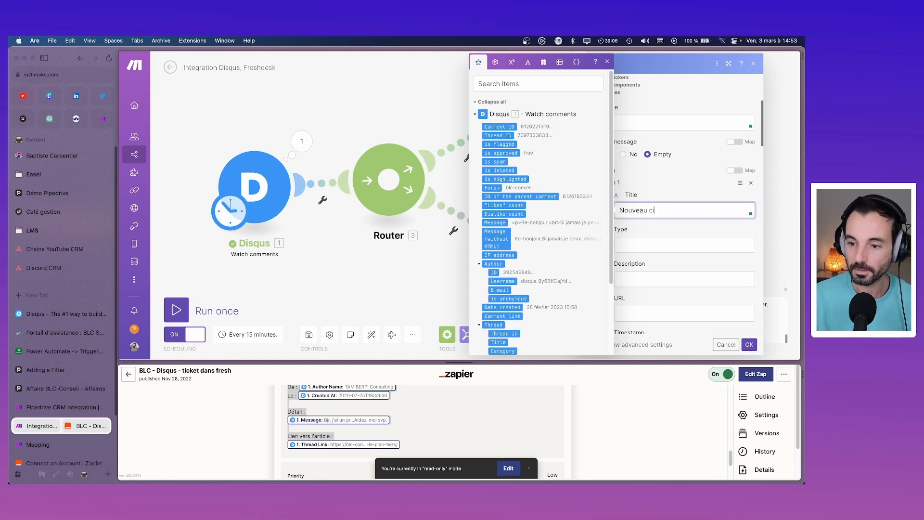
{"action": "key", "text": "BackSpace"}
{"action": "type", "text": "ommentair"}
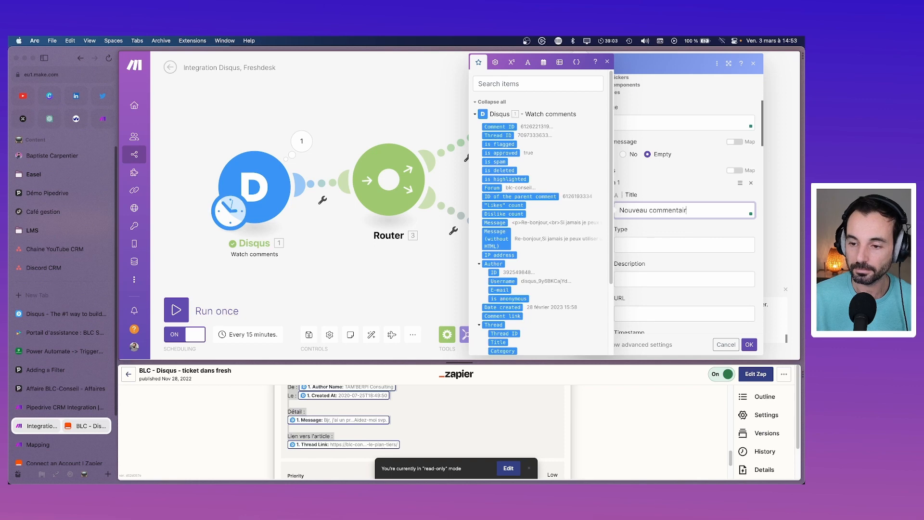
{"action": "type", "text": "e site"}
{"action": "left_click", "coordinate": [662, 243]}
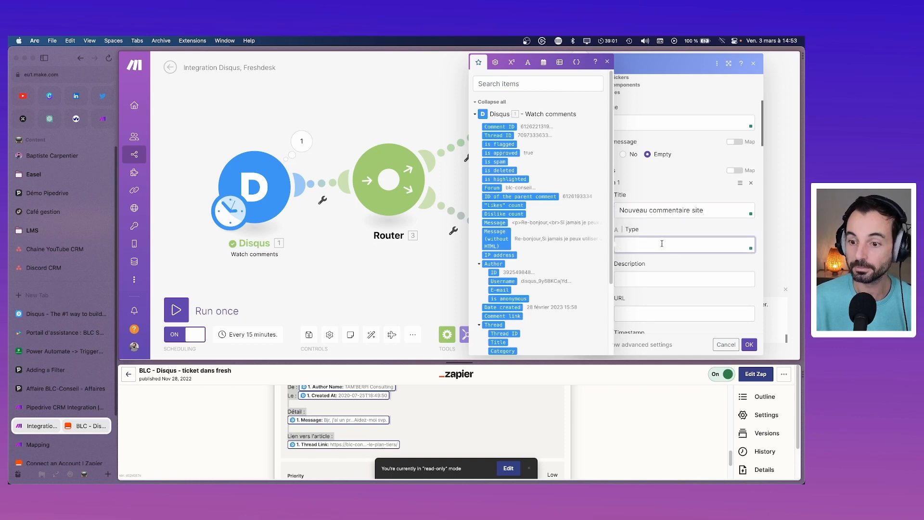
{"action": "left_click", "coordinate": [648, 278]}
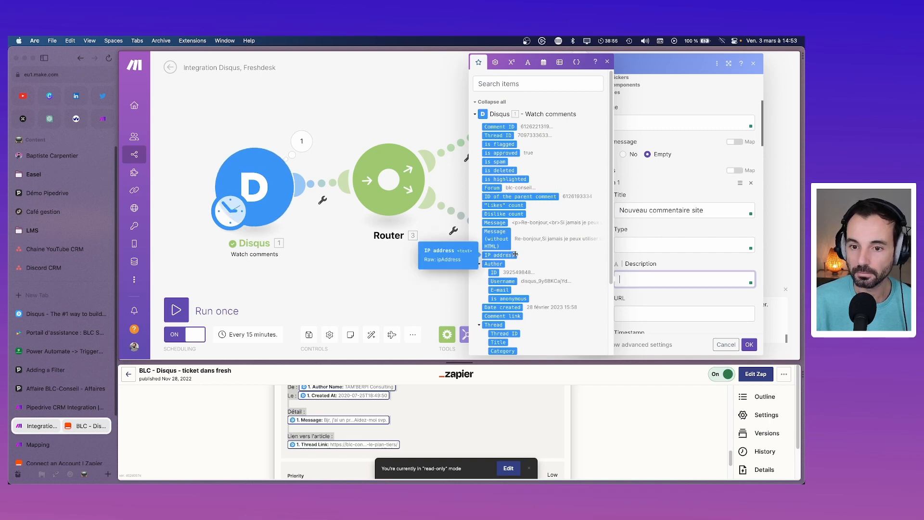
{"action": "left_click_drag", "start_coordinate": [496, 238], "coordinate": [644, 279]}
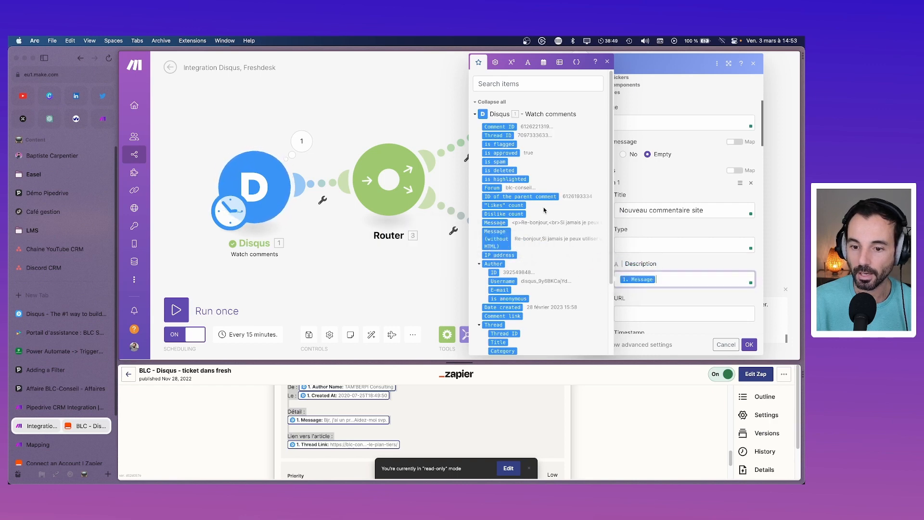
{"action": "scroll", "coordinate": [588, 224], "scroll_direction": "down", "scroll_amount": 3}
{"action": "scroll", "coordinate": [587, 224], "scroll_direction": "up", "scroll_amount": 3}
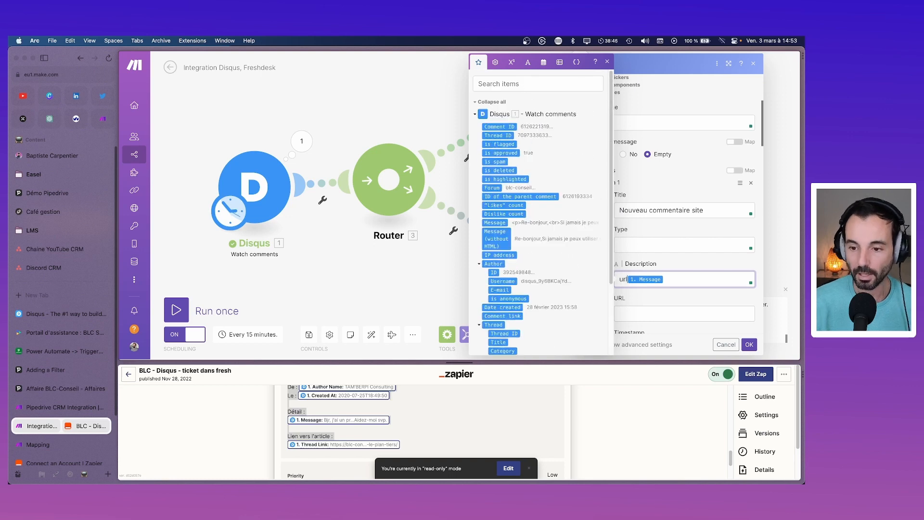
Step: Search the Disqus mapping panel for url and link items, then clear the search
{"action": "left_click", "coordinate": [499, 84]}
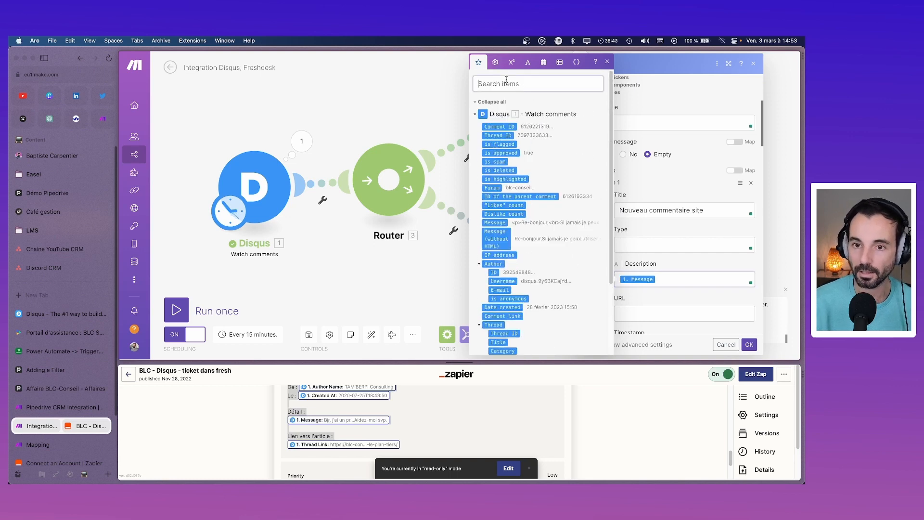
{"action": "type", "text": "url"}
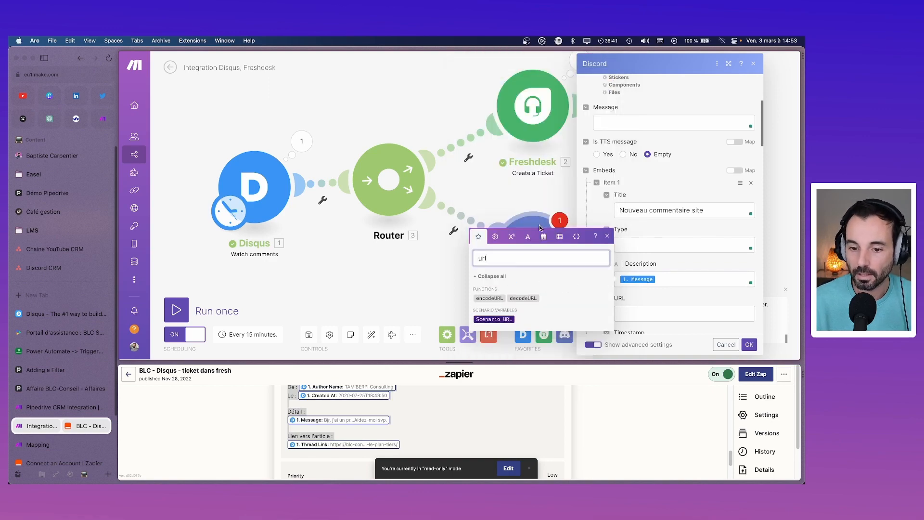
{"action": "key", "text": "BackSpace"}
{"action": "key", "text": "BackSpace"}
{"action": "key", "text": "BackSpace"}
{"action": "type", "text": "lin"}
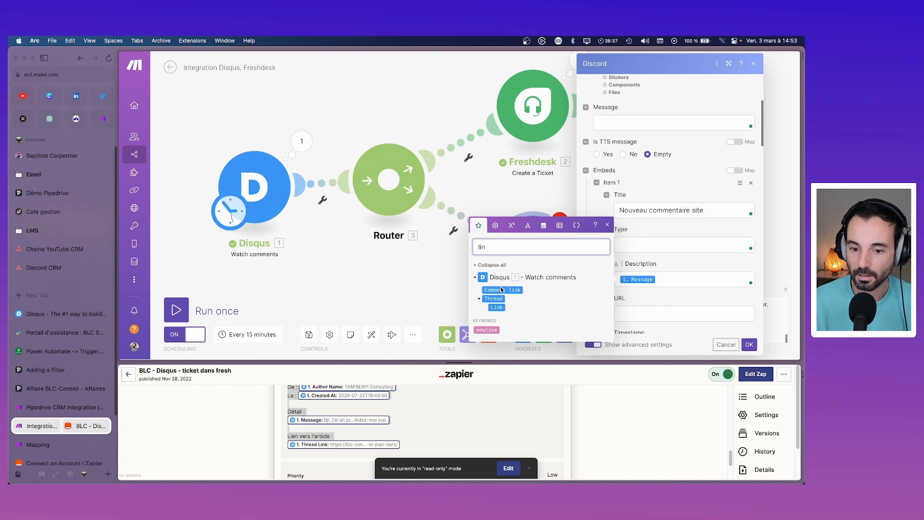
{"action": "key", "text": "BackSpace"}
{"action": "key", "text": "BackSpace"}
{"action": "key", "text": "BackSpace"}
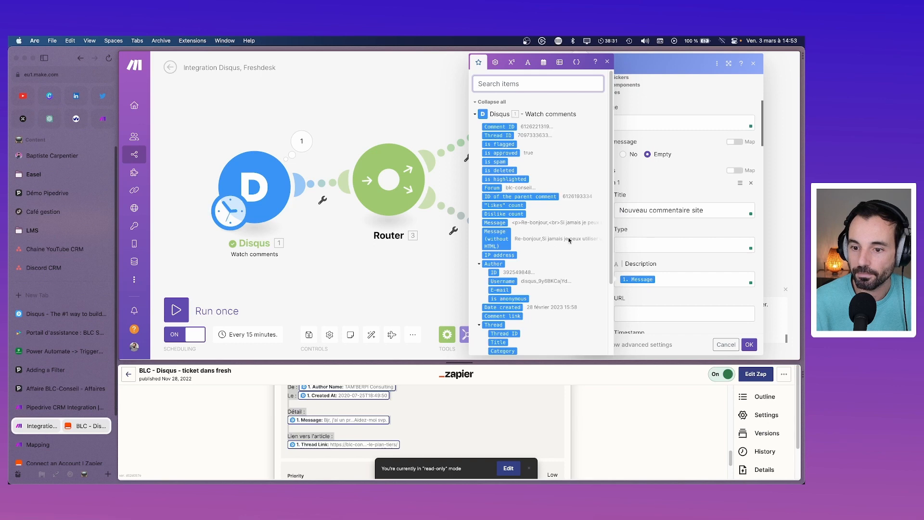
{"action": "scroll", "coordinate": [572, 222], "scroll_direction": "down", "scroll_amount": 4}
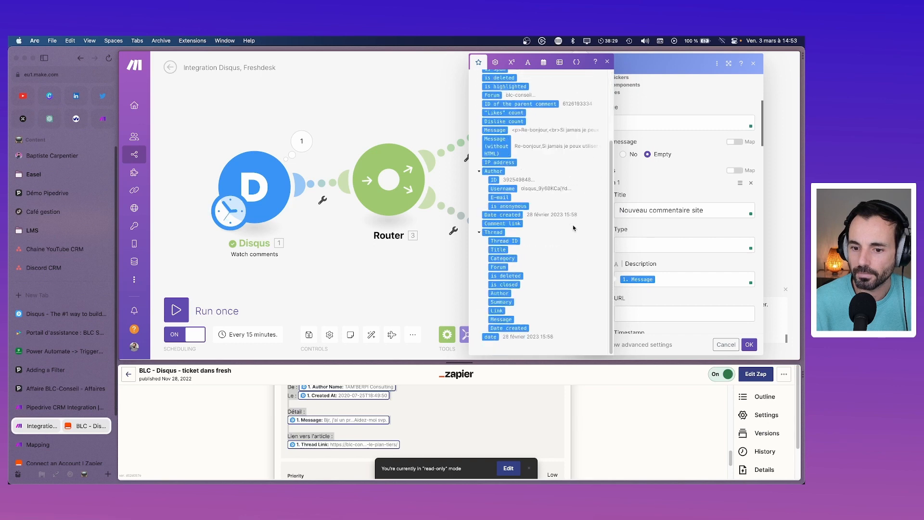
{"action": "scroll", "coordinate": [573, 225], "scroll_direction": "up", "scroll_amount": 4}
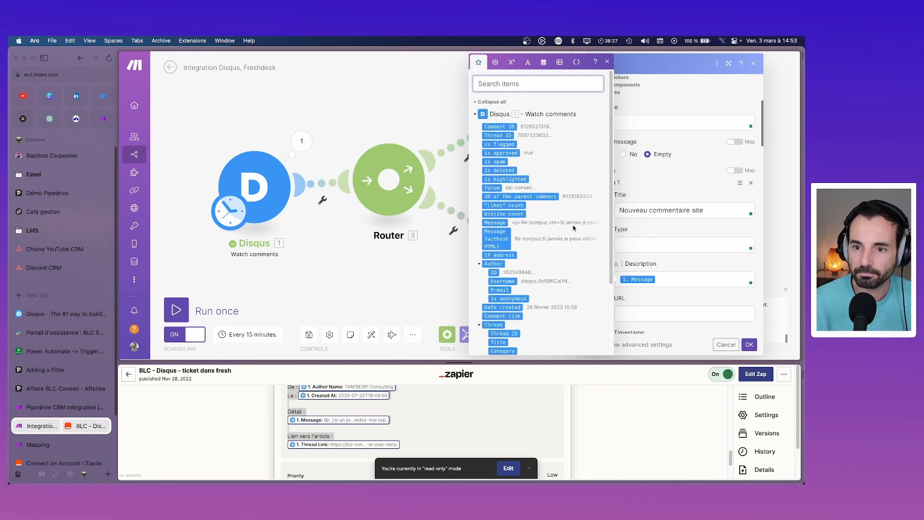
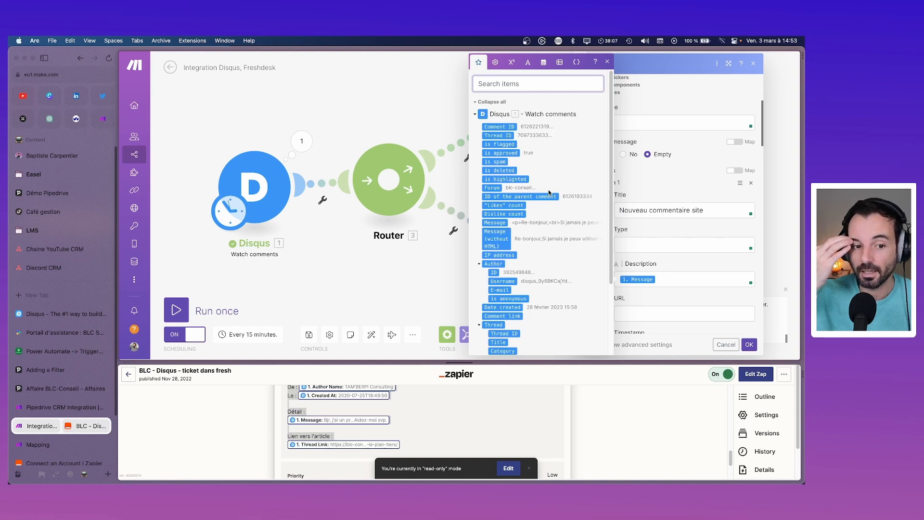
Step: Open and close the Disqus trigger, then bring up the options for the Disqus–Router link
{"action": "left_click", "coordinate": [262, 198]}
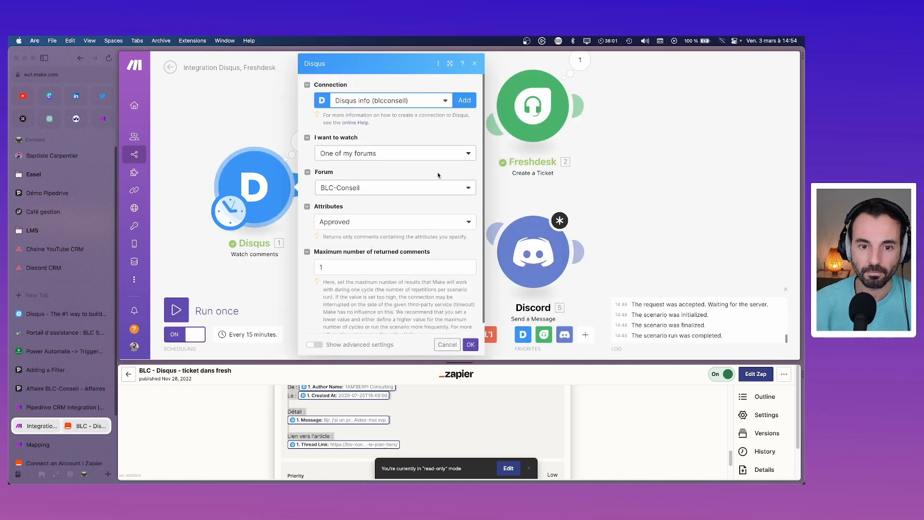
{"action": "left_click", "coordinate": [296, 179]}
{"action": "left_click", "coordinate": [322, 200]}
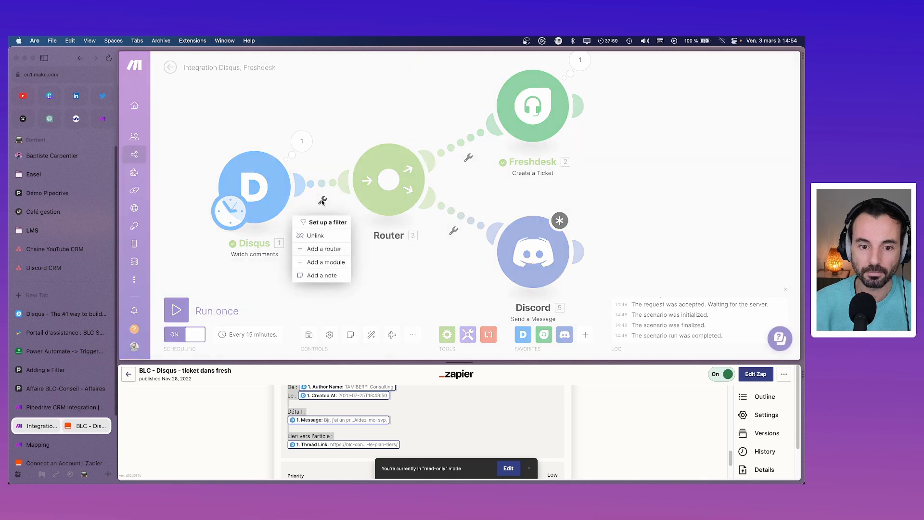
Step: Start a filter on the Disqus–Router link and search 'thre' in the mappable items, then discard the filter
{"action": "left_click", "coordinate": [326, 222]}
{"action": "left_click", "coordinate": [400, 180]}
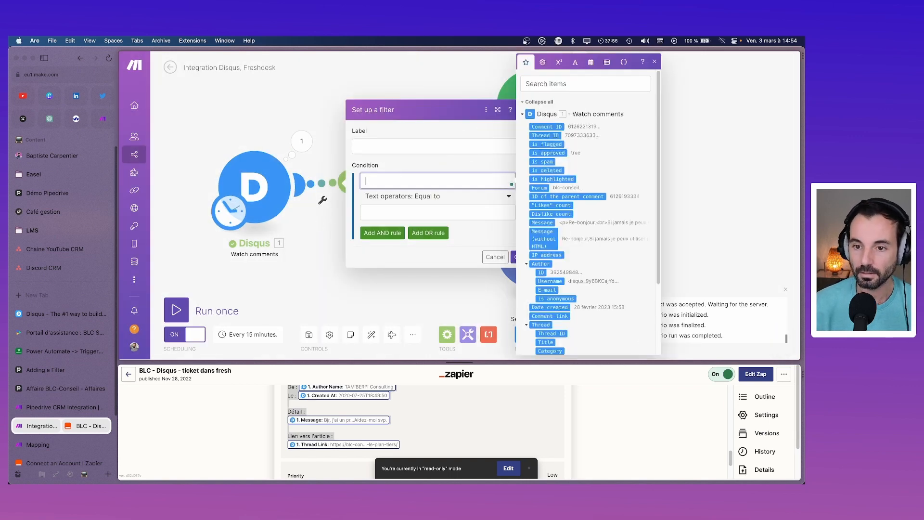
{"action": "left_click", "coordinate": [557, 86]}
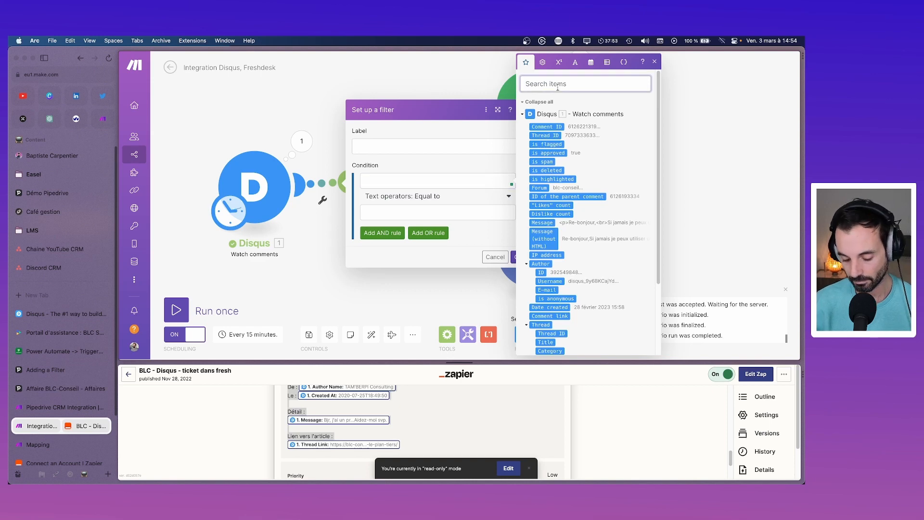
{"action": "type", "text": "thre"}
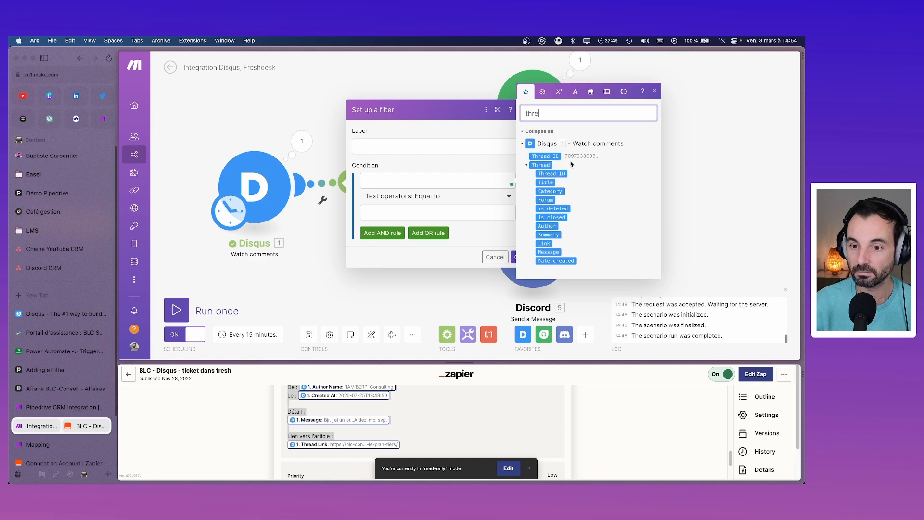
{"action": "left_click", "coordinate": [655, 91]}
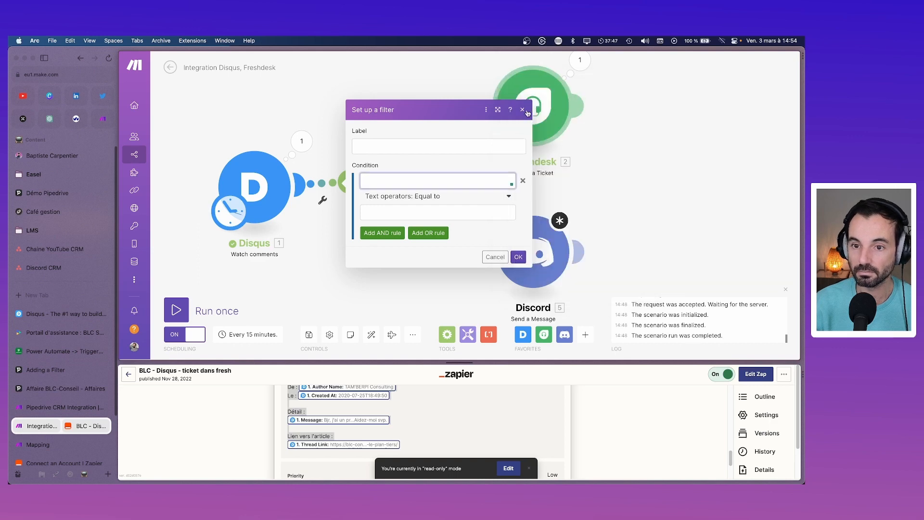
{"action": "left_click", "coordinate": [528, 110]}
{"action": "left_click", "coordinate": [534, 242]}
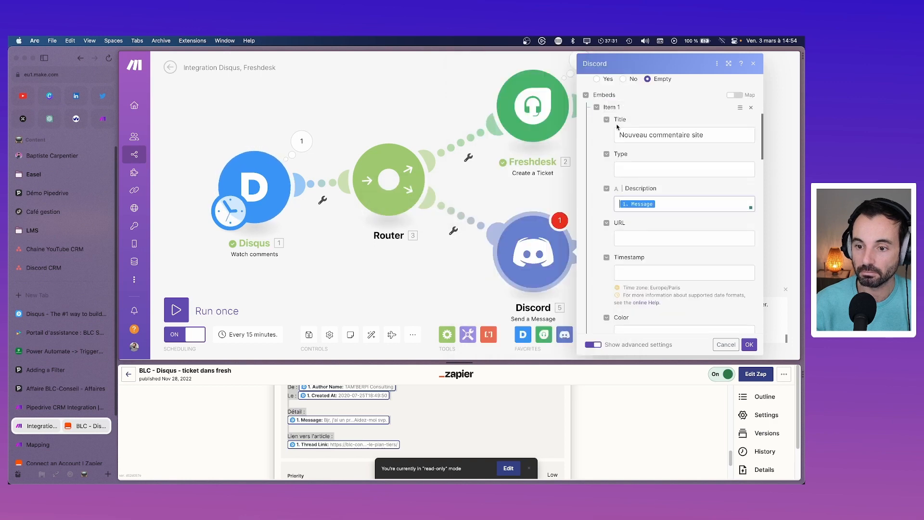
Step: Scroll the embed settings down to Footer and enter 'Disqus Bot' as its text
{"action": "scroll", "coordinate": [641, 249], "scroll_direction": "down", "scroll_amount": 3}
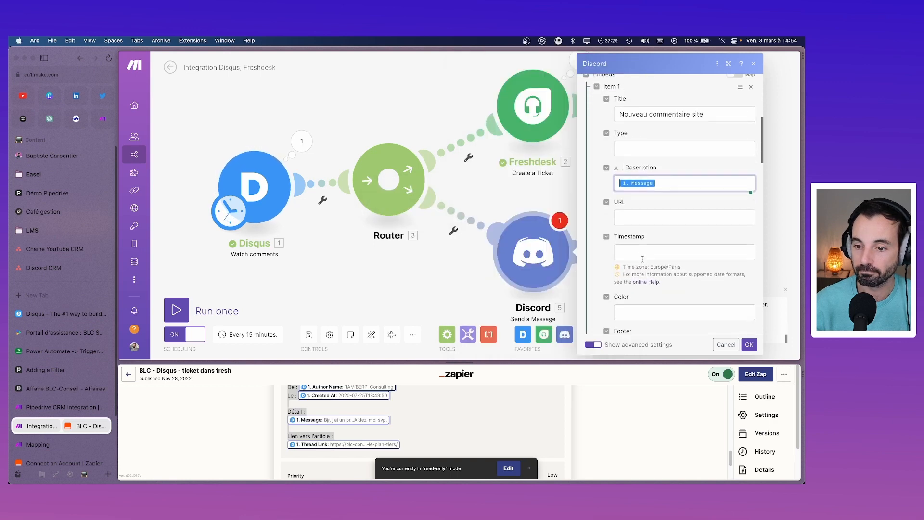
{"action": "left_click", "coordinate": [647, 268]}
{"action": "left_click", "coordinate": [664, 256]}
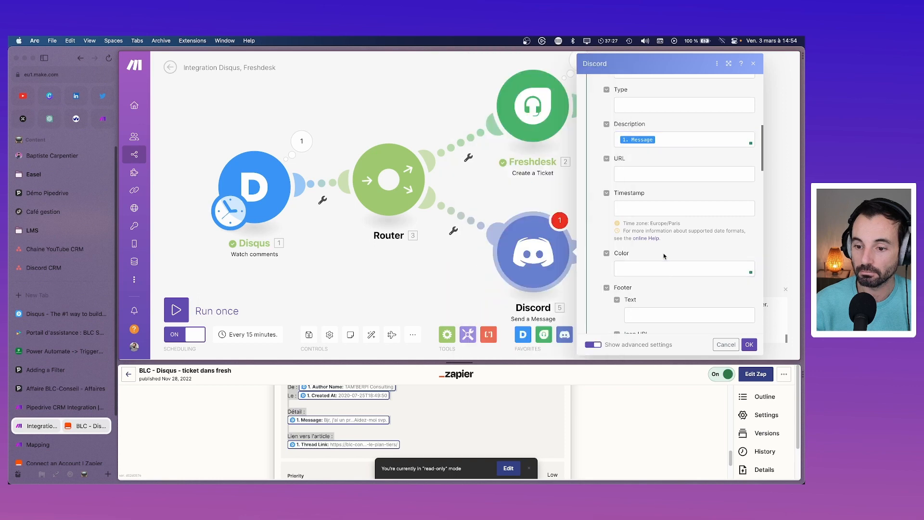
{"action": "scroll", "coordinate": [670, 288], "scroll_direction": "down", "scroll_amount": 2}
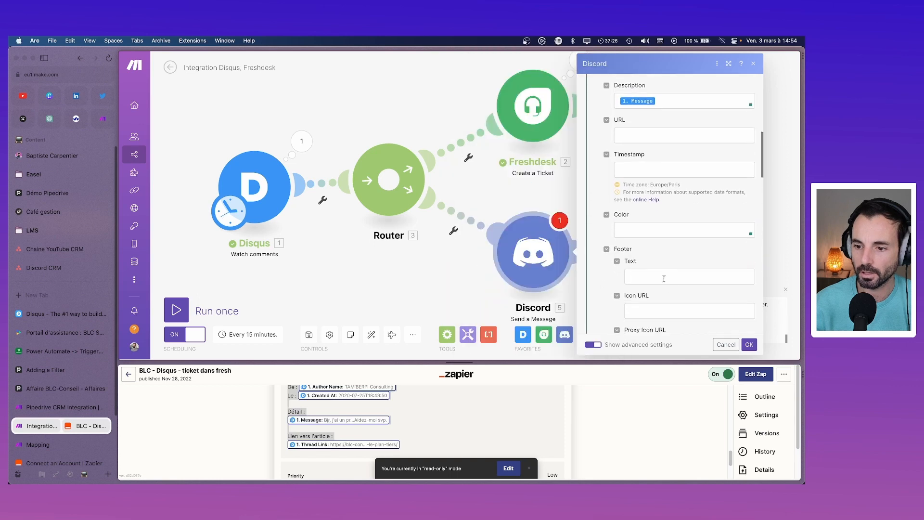
{"action": "left_click", "coordinate": [662, 277]}
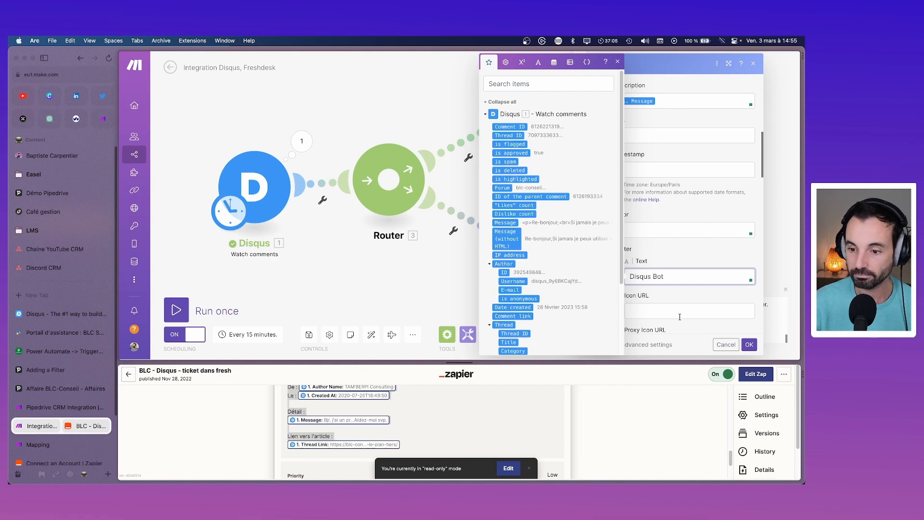
{"action": "key", "text": "super+t"}
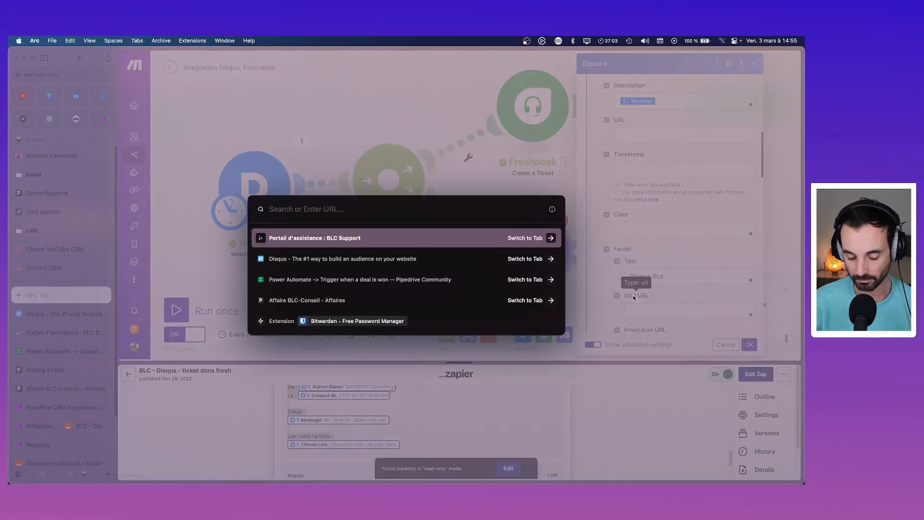
Step: Search Google Images for 'disqus icon', copy the first result's image address, and return to Make
{"action": "type", "text": "disqus ico"}
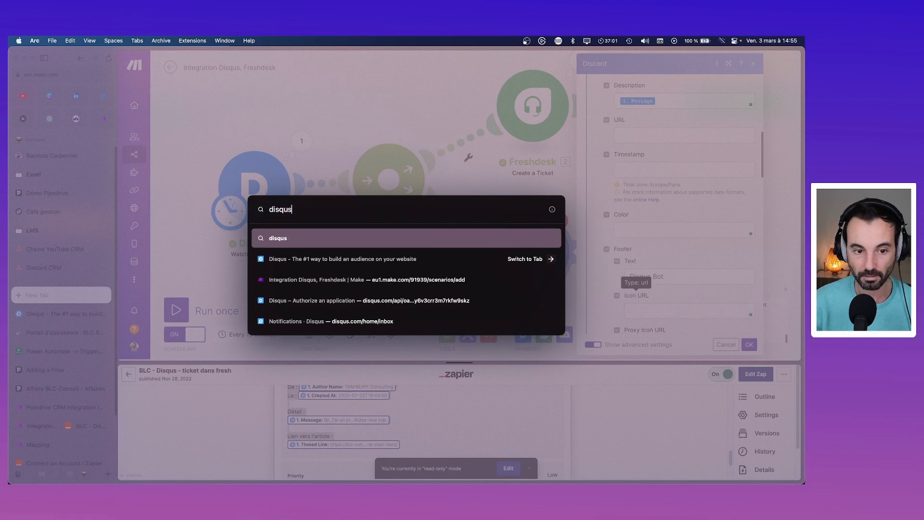
{"action": "type", "text": "n"}
{"action": "key", "text": "Return"}
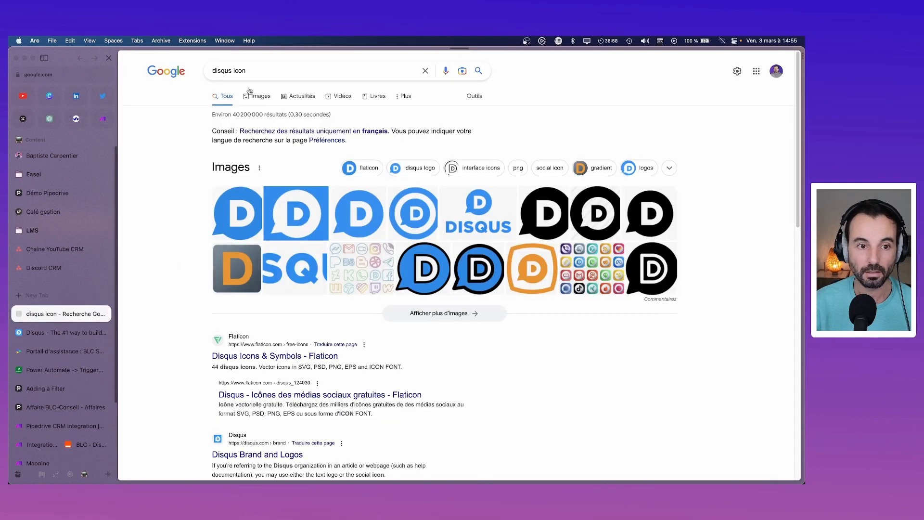
{"action": "left_click", "coordinate": [258, 98]}
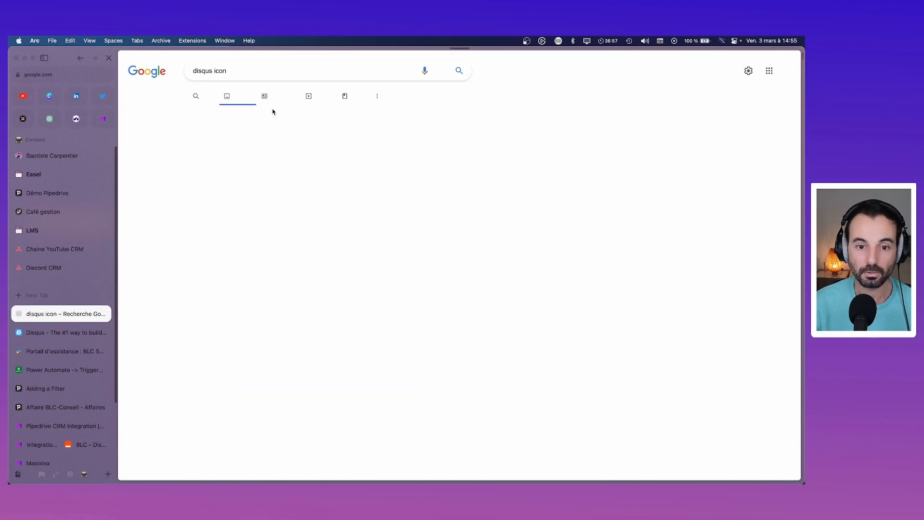
{"action": "left_click", "coordinate": [167, 190]}
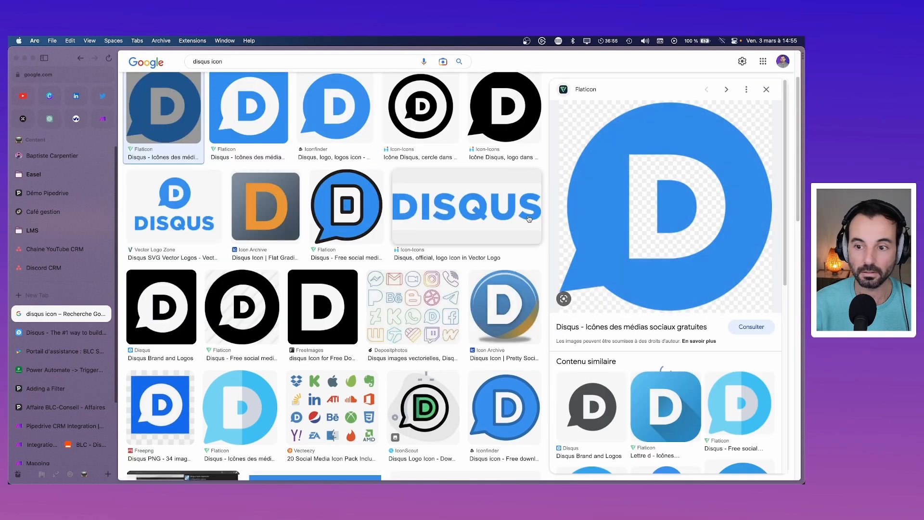
{"action": "right_click", "coordinate": [670, 246]}
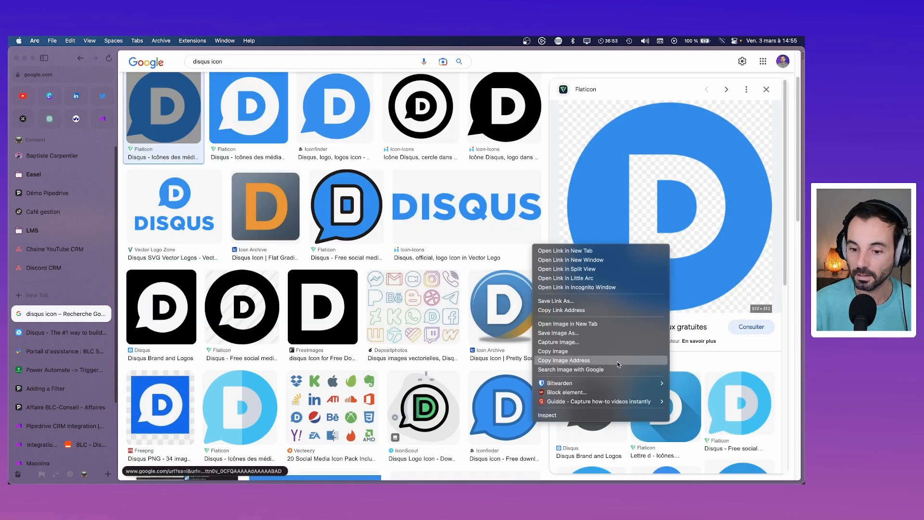
{"action": "left_click", "coordinate": [594, 360]}
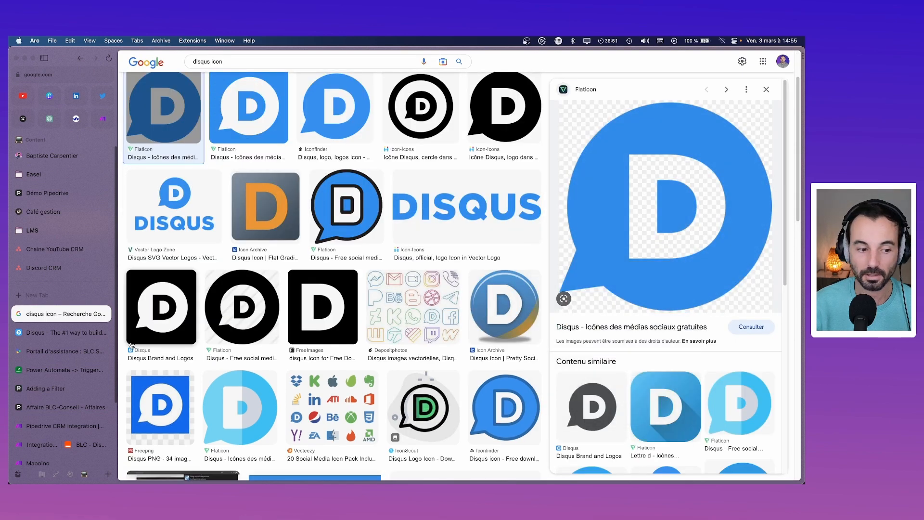
{"action": "left_click", "coordinate": [70, 445]}
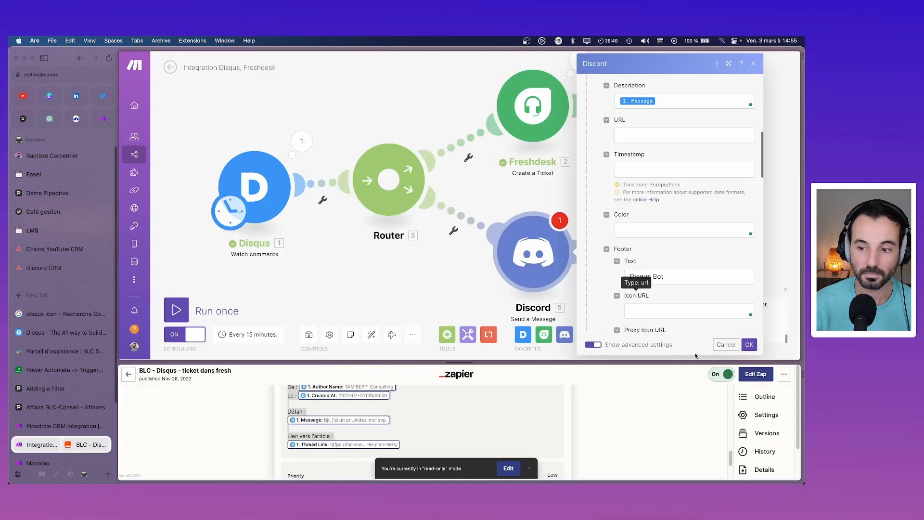
Step: Paste the Disqus icon address into the footer Icon URL and save the Discord settings
{"action": "left_click", "coordinate": [668, 307]}
{"action": "key", "text": "super+v"}
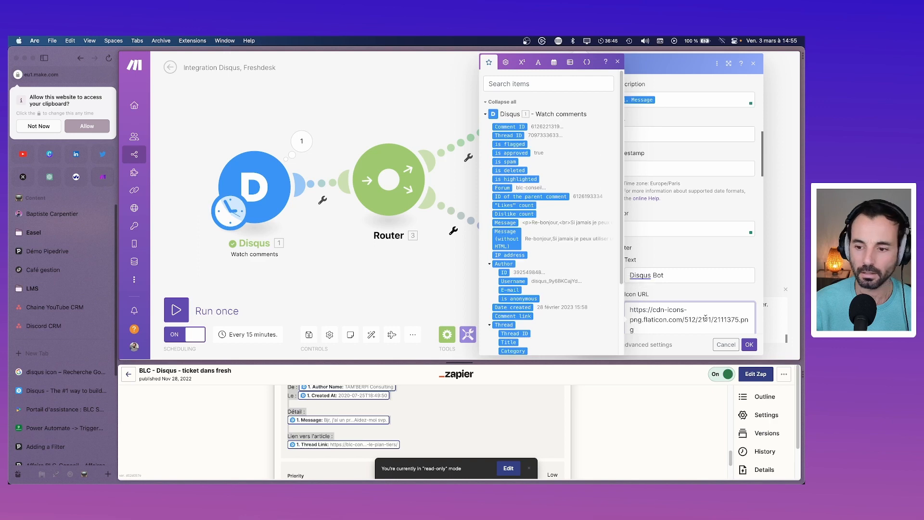
{"action": "left_click", "coordinate": [749, 344]}
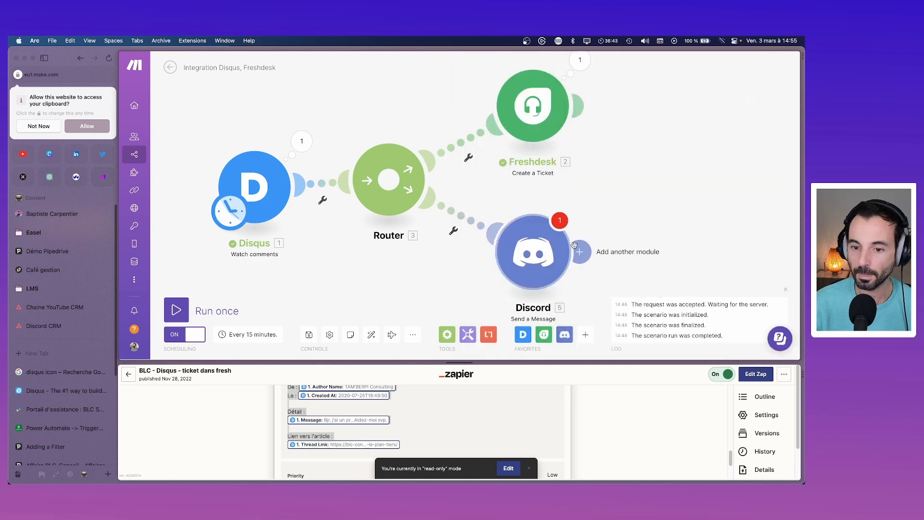
Step: Attempt a Discord-only test run, check its warning, and save the scenario anyway
{"action": "right_click", "coordinate": [533, 242]}
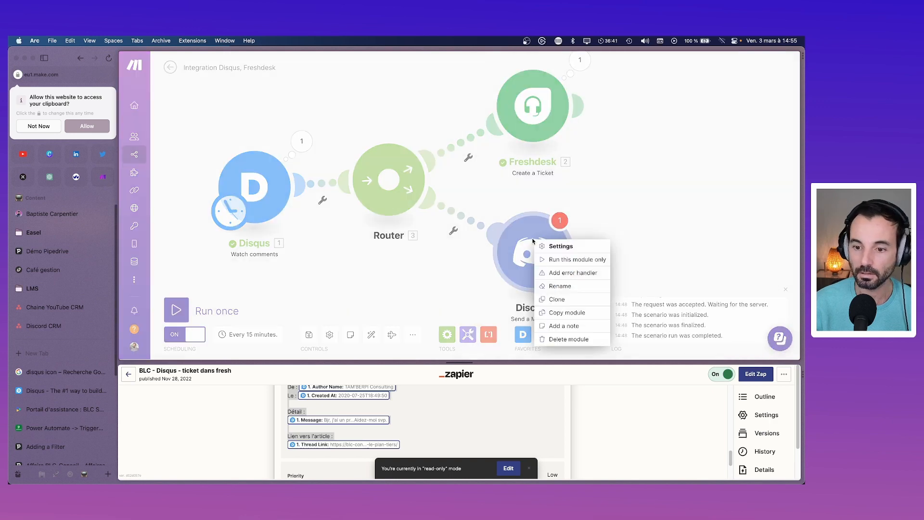
{"action": "left_click", "coordinate": [550, 257]}
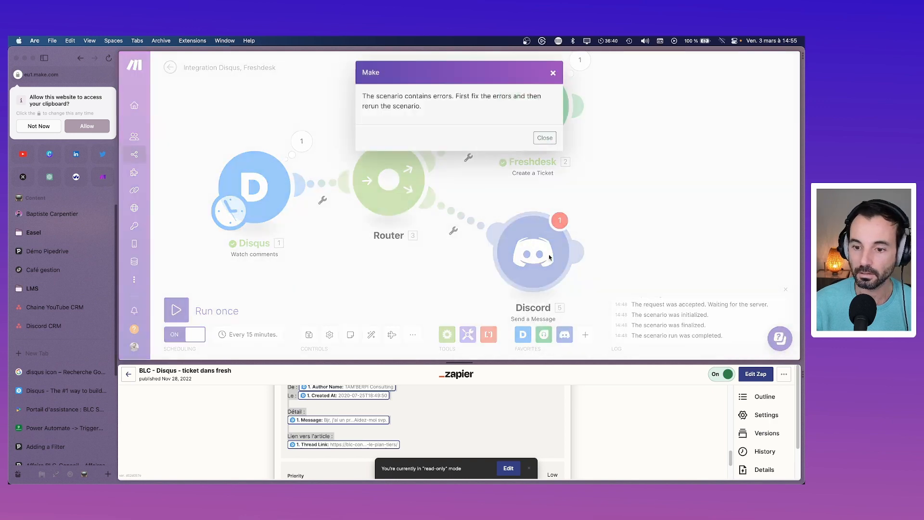
{"action": "left_click", "coordinate": [545, 137]}
{"action": "left_click", "coordinate": [560, 220]}
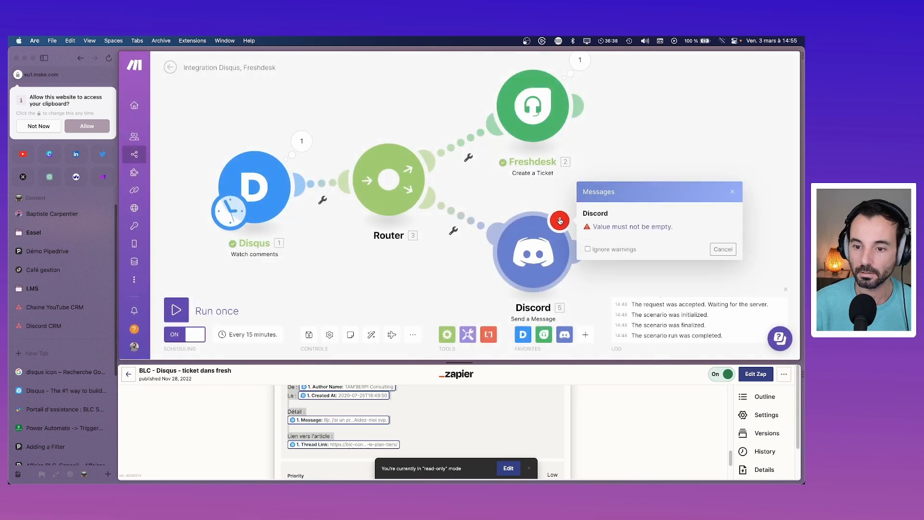
{"action": "left_click", "coordinate": [723, 249]}
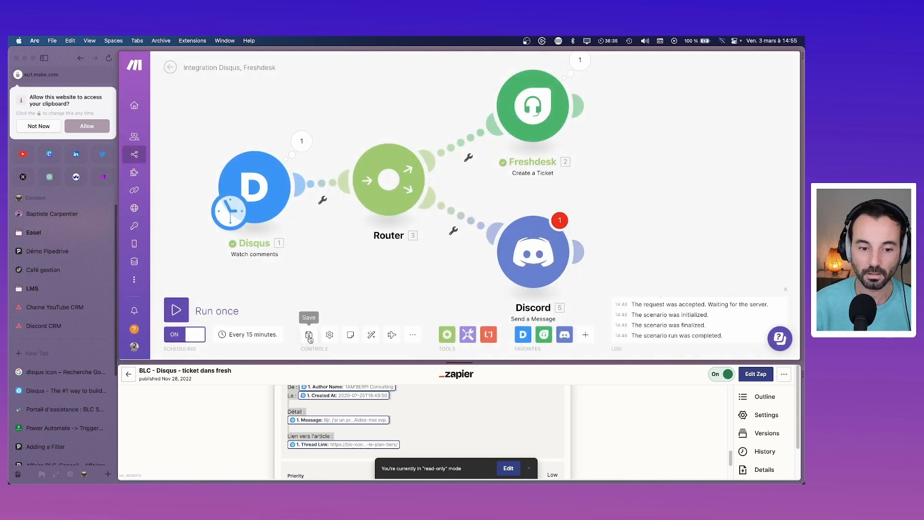
{"action": "left_click", "coordinate": [308, 335]}
{"action": "left_click", "coordinate": [465, 344]}
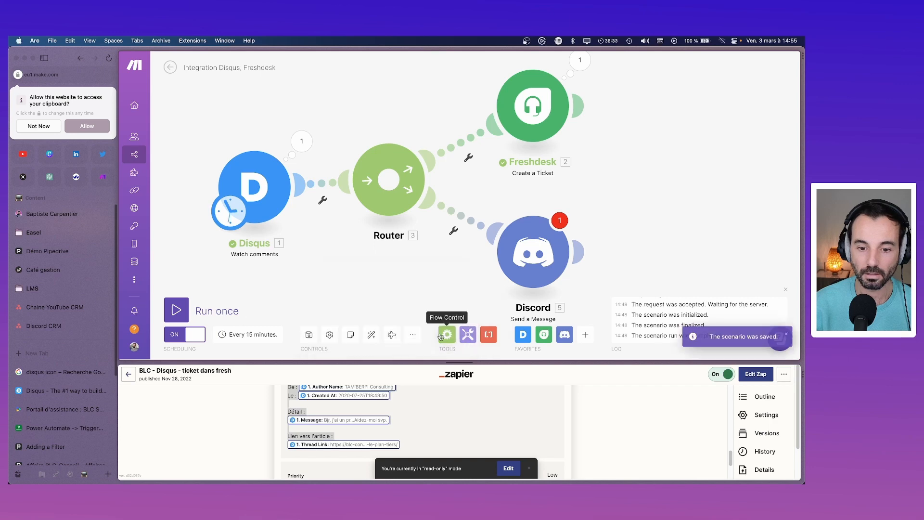
{"action": "left_click", "coordinate": [562, 225]}
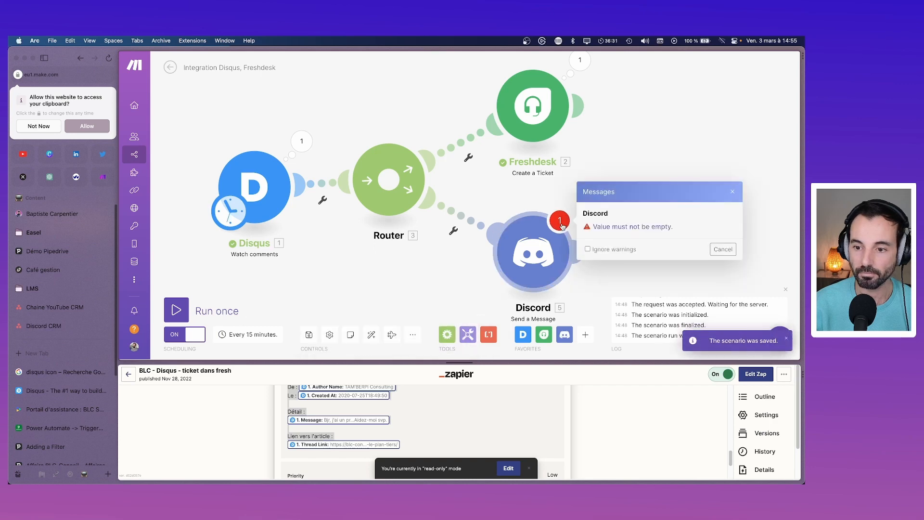
{"action": "left_click", "coordinate": [732, 250]}
Step: Review the Discord module settings again, then choose Run this module only on it
{"action": "left_click", "coordinate": [577, 251]}
{"action": "left_click", "coordinate": [698, 219]}
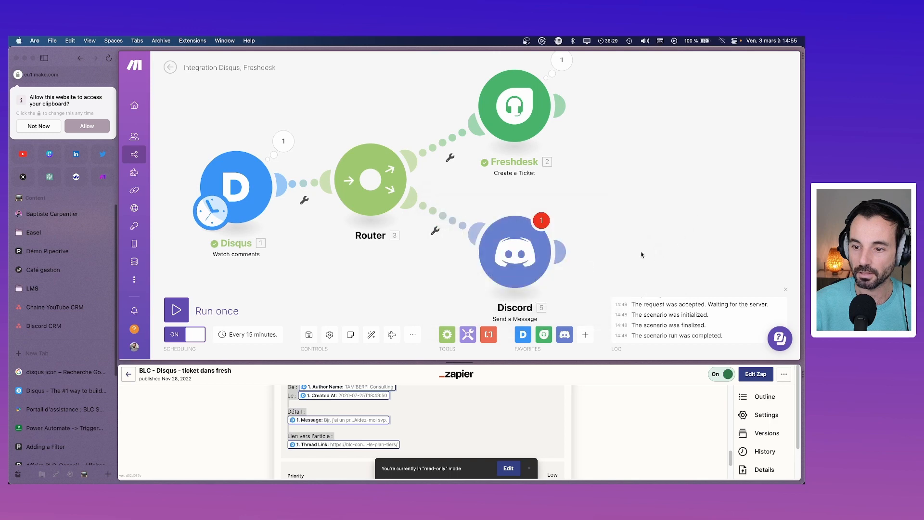
{"action": "left_click", "coordinate": [515, 252]}
{"action": "scroll", "coordinate": [636, 192], "scroll_direction": "down", "scroll_amount": 4}
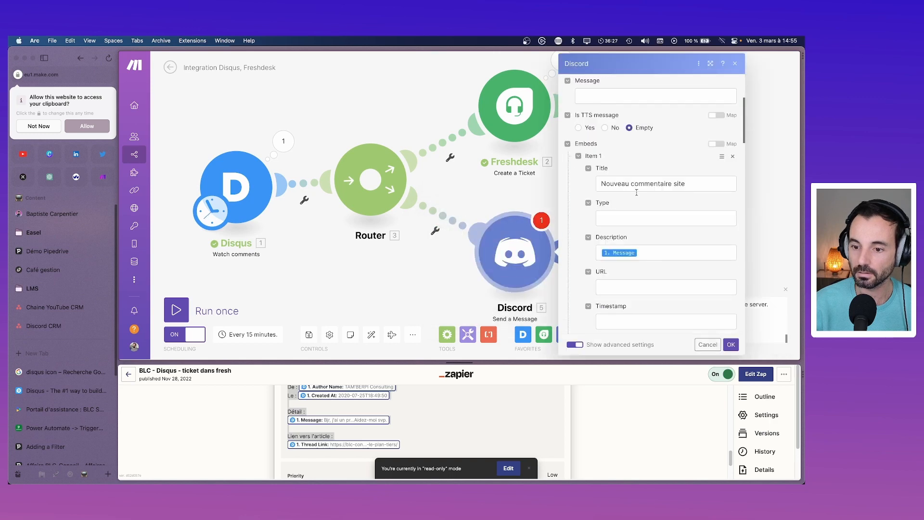
{"action": "scroll", "coordinate": [637, 192], "scroll_direction": "down", "scroll_amount": 10}
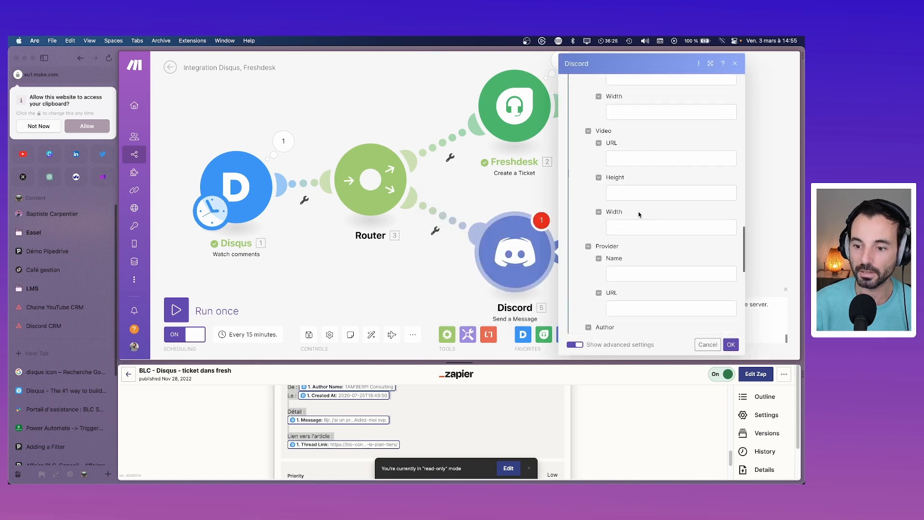
{"action": "scroll", "coordinate": [639, 214], "scroll_direction": "down", "scroll_amount": 10}
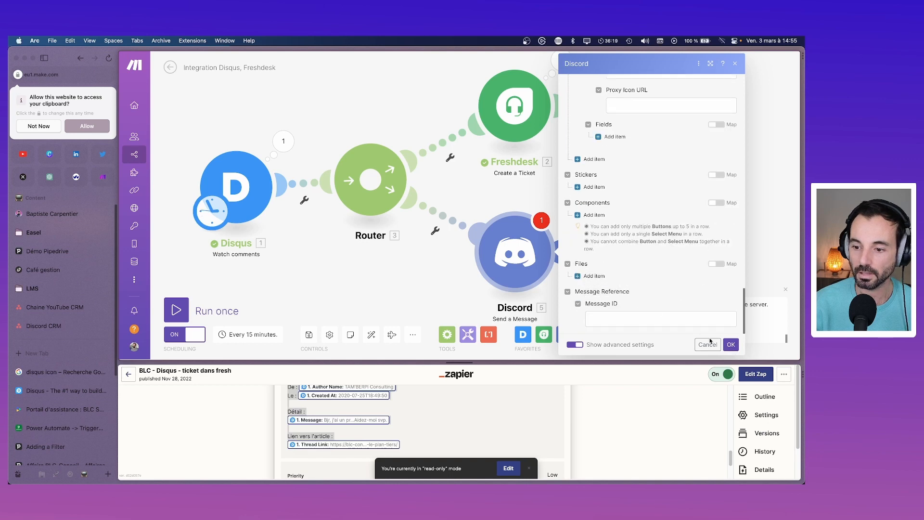
{"action": "left_click", "coordinate": [730, 344]}
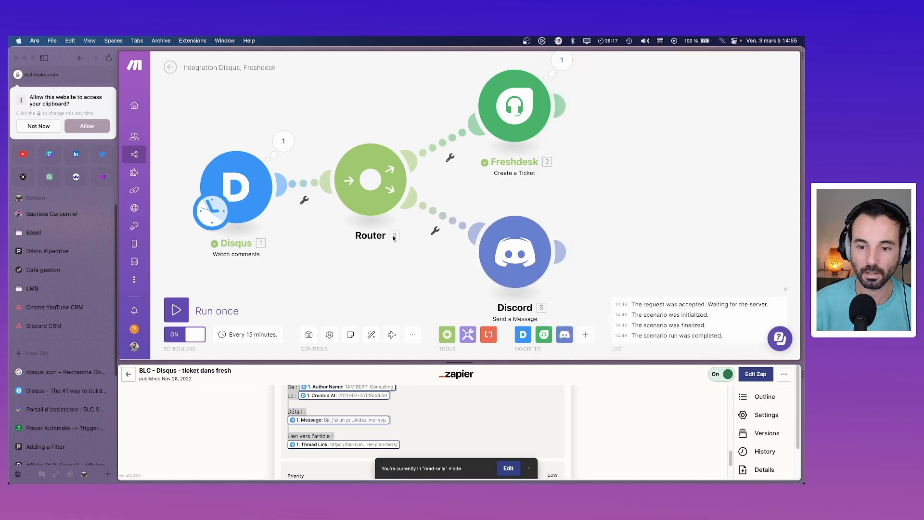
{"action": "right_click", "coordinate": [500, 242]}
{"action": "left_click", "coordinate": [535, 260]}
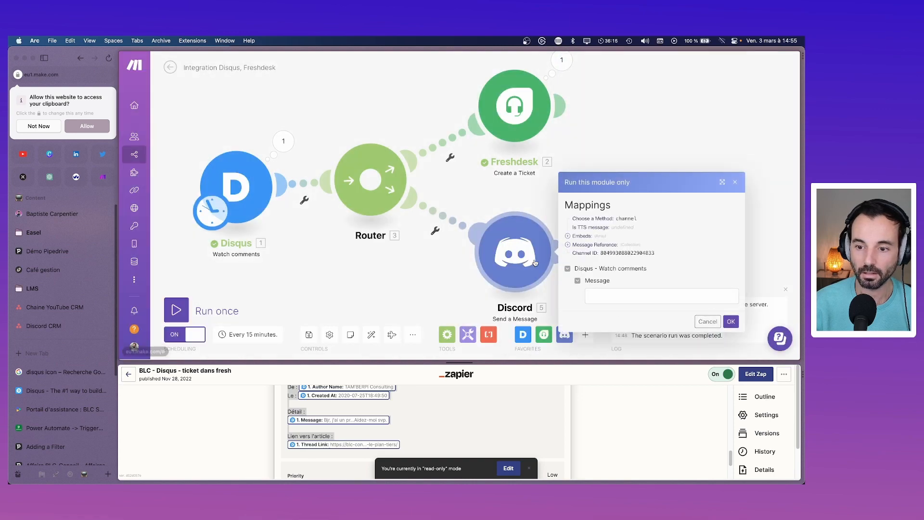
Step: Confirm the Discord-only test run and decline Arc's clipboard access request
{"action": "left_click", "coordinate": [730, 321]}
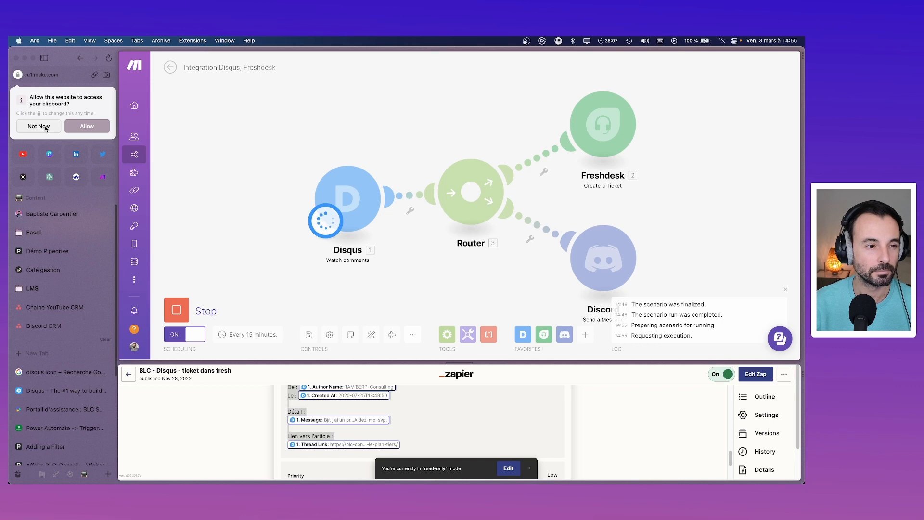
{"action": "left_click", "coordinate": [38, 126]}
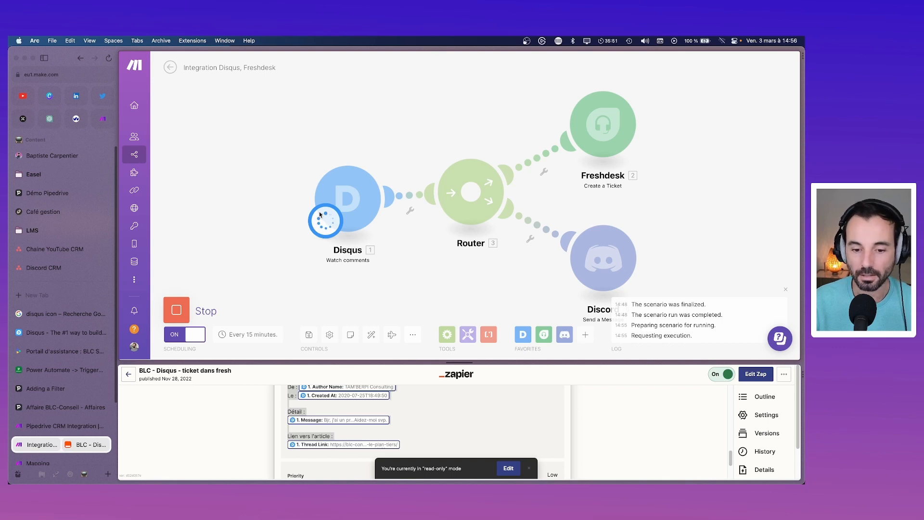
{"action": "scroll", "coordinate": [570, 419], "scroll_direction": "down", "scroll_amount": 5}
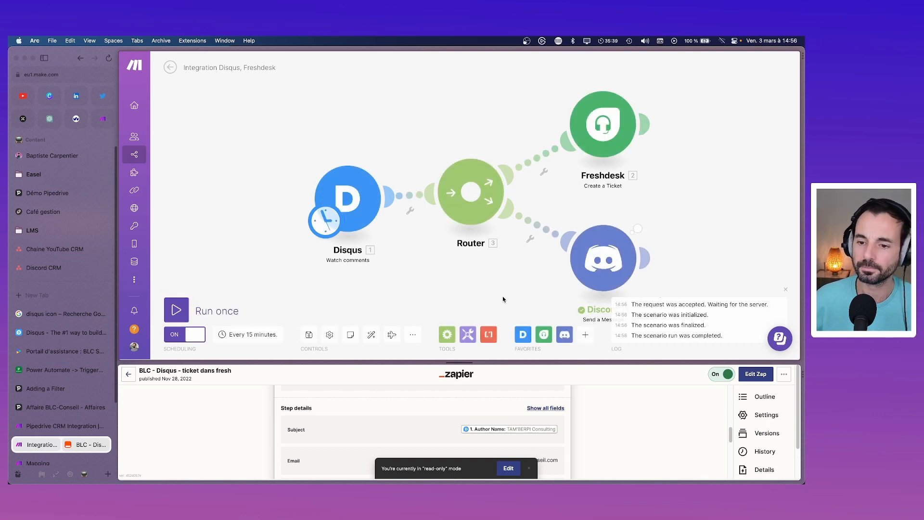
{"action": "mouse_move", "coordinate": [617, 481]}
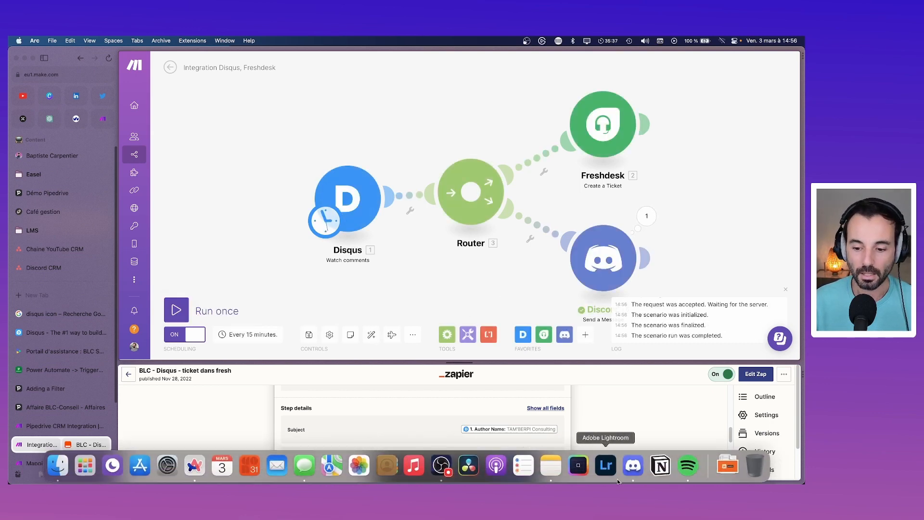
{"action": "left_click", "coordinate": [630, 467]}
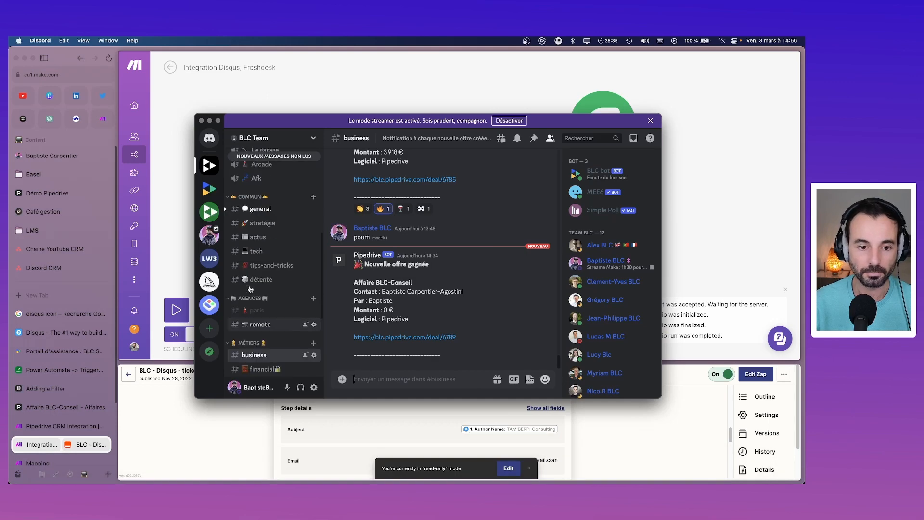
{"action": "scroll", "coordinate": [250, 289], "scroll_direction": "down", "scroll_amount": 5}
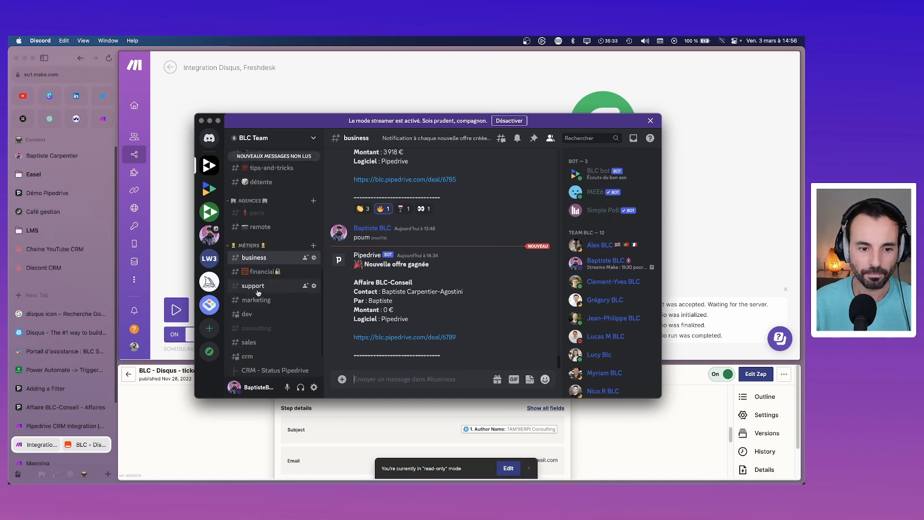
{"action": "left_click", "coordinate": [258, 289]}
{"action": "scroll", "coordinate": [460, 319], "scroll_direction": "down", "scroll_amount": 10}
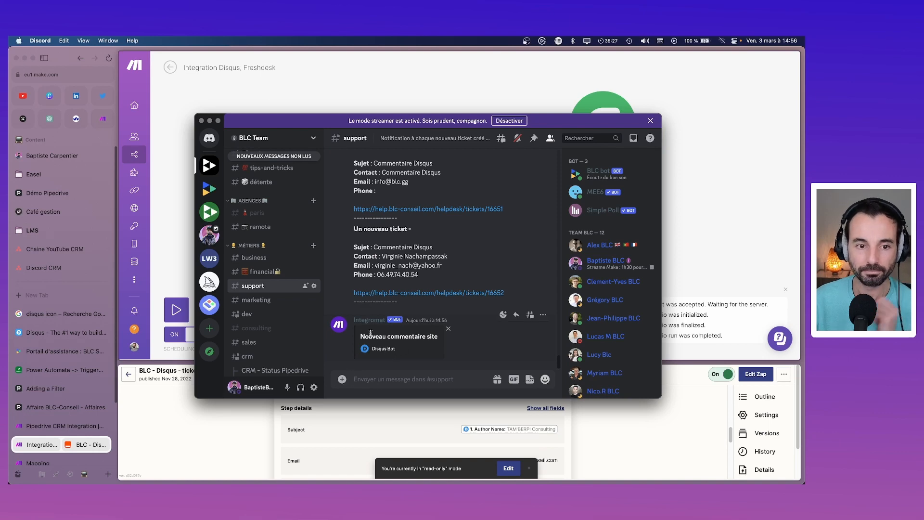
{"action": "left_click", "coordinate": [705, 230]}
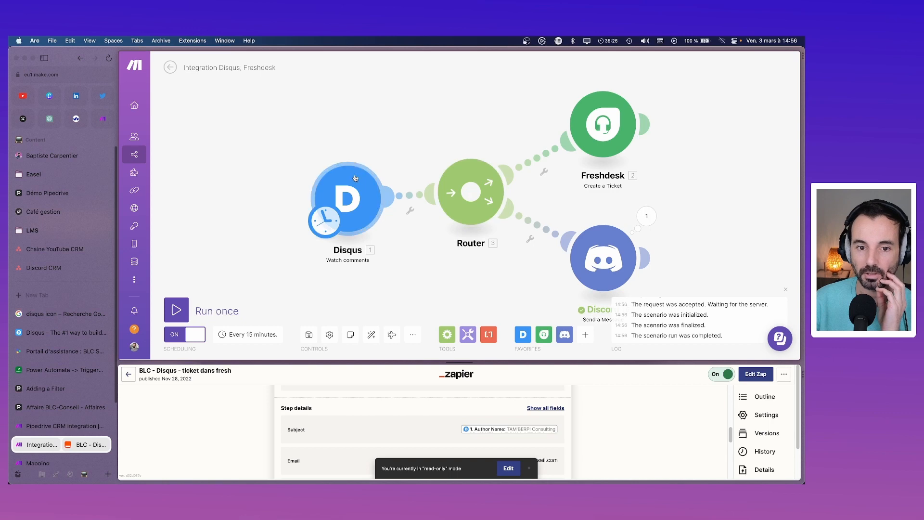
Step: Check Discord's last output, then set the Disqus trigger to start from comments after 27 February
{"action": "left_click", "coordinate": [648, 216]}
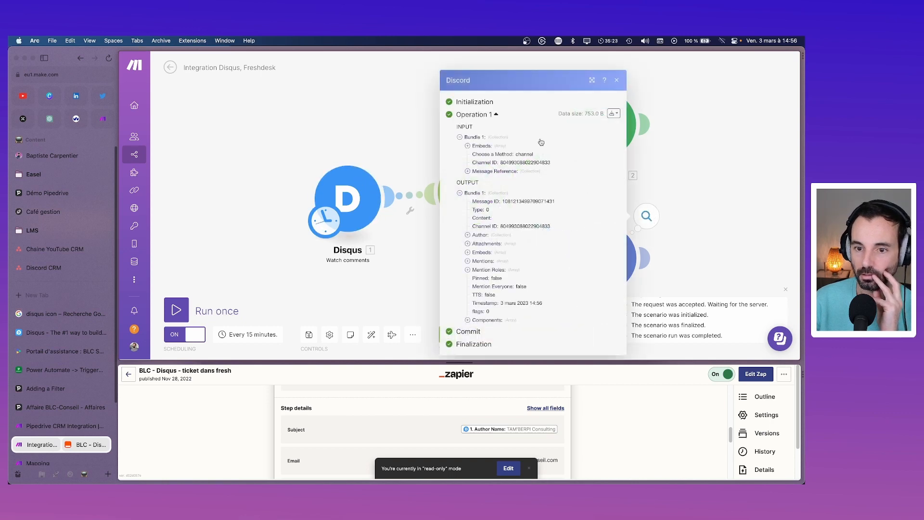
{"action": "left_click", "coordinate": [616, 80]}
{"action": "right_click", "coordinate": [343, 198]}
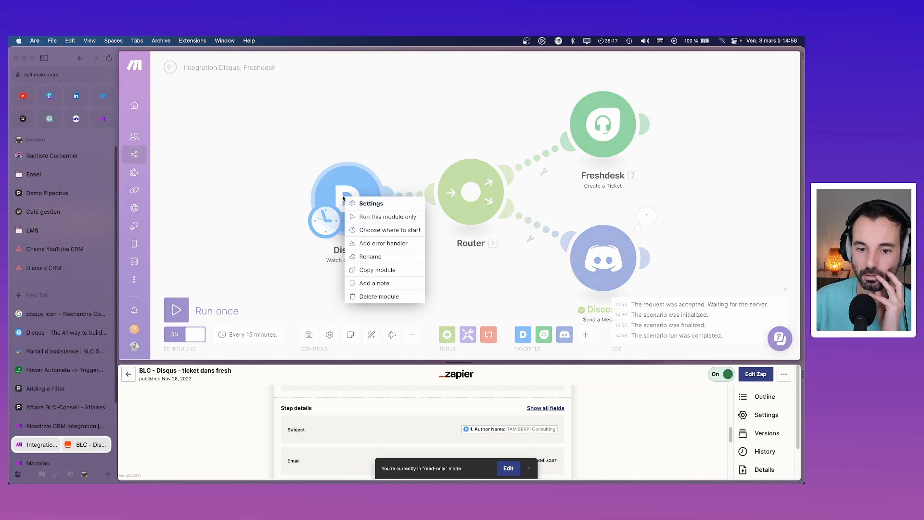
{"action": "left_click", "coordinate": [380, 230]}
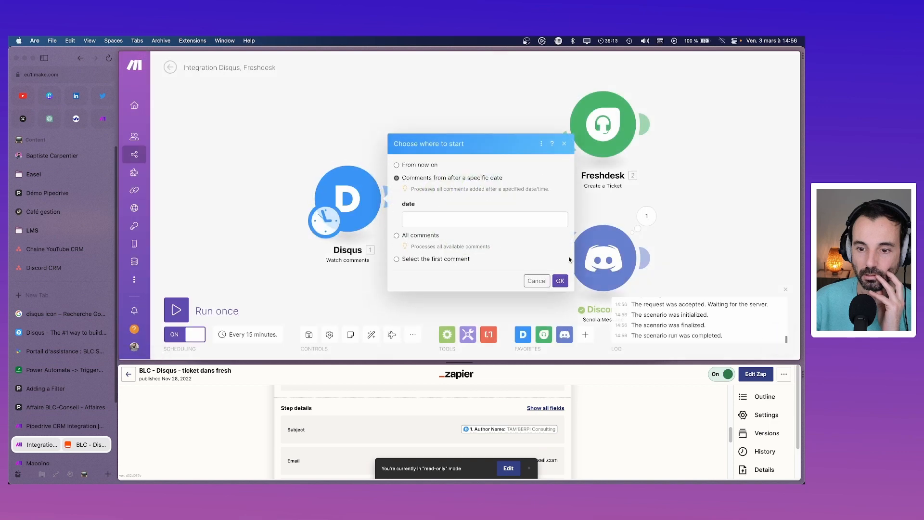
{"action": "left_click", "coordinate": [442, 197]}
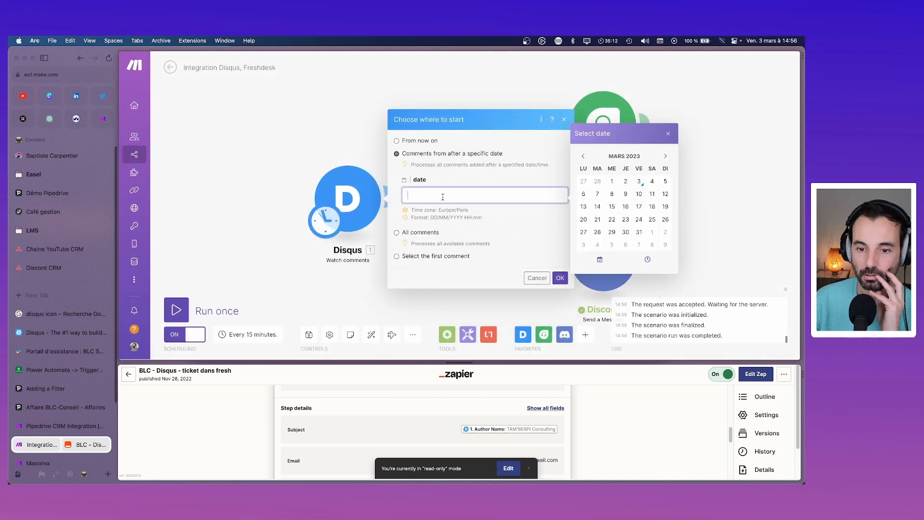
{"action": "left_click", "coordinate": [584, 181]}
{"action": "left_click", "coordinate": [560, 277]}
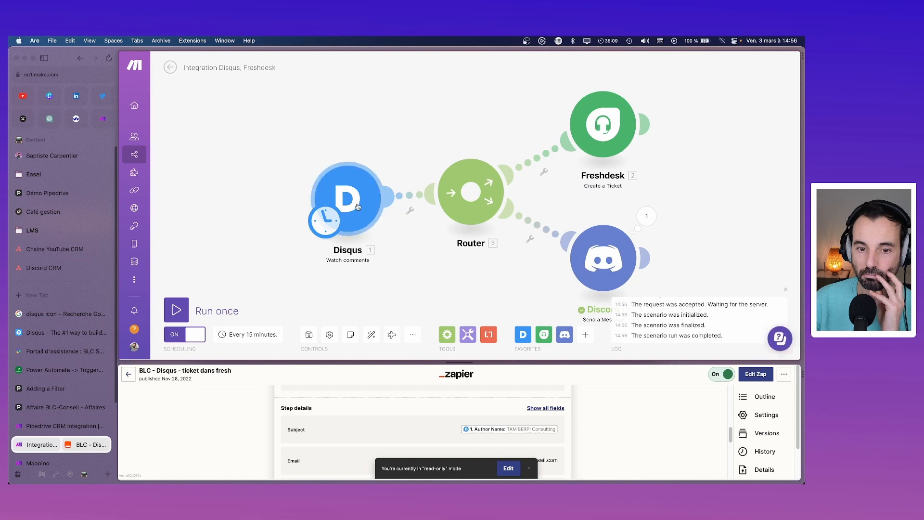
Step: Run the whole scenario once and inspect the Discord module's output
{"action": "left_click", "coordinate": [176, 310]}
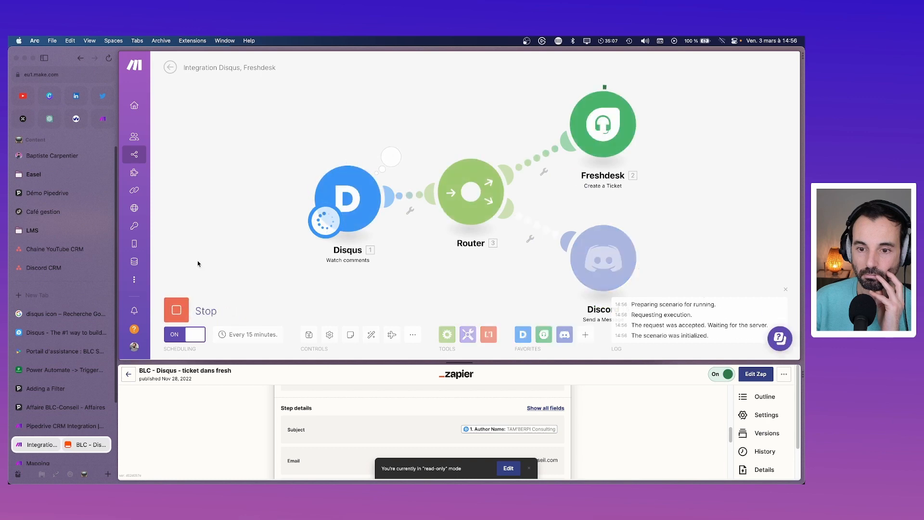
{"action": "left_click", "coordinate": [642, 221]}
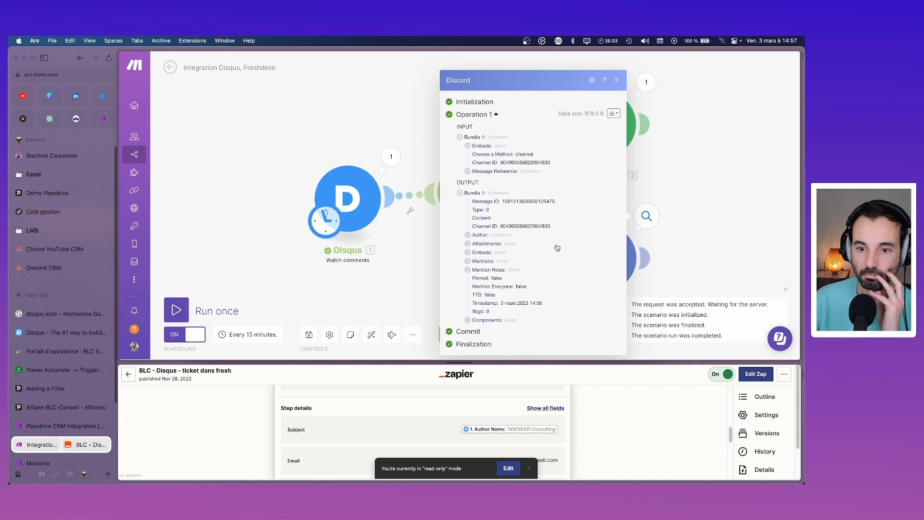
{"action": "left_click", "coordinate": [667, 207]}
{"action": "key", "text": "super+Tab"}
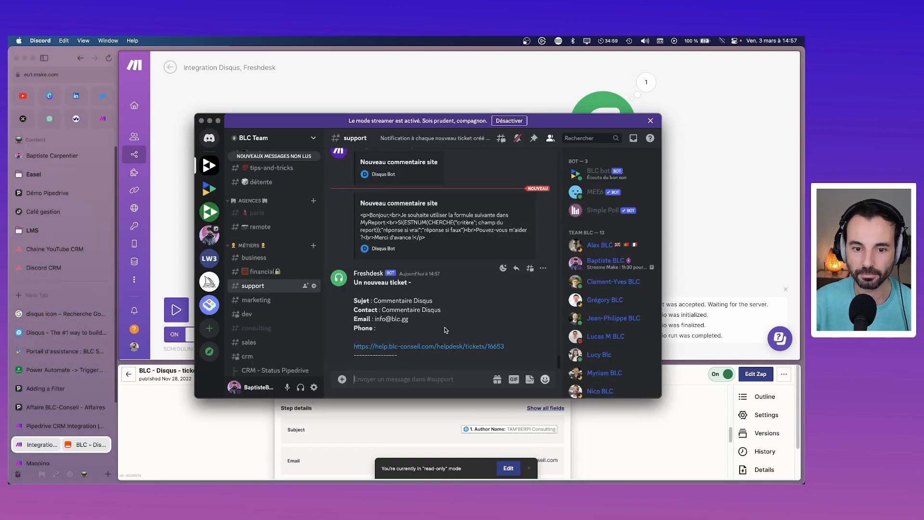
Step: Delete the two Integromat test messages from #support and reopen Make's Discord module settings
{"action": "scroll", "coordinate": [445, 330], "scroll_direction": "up", "scroll_amount": 3}
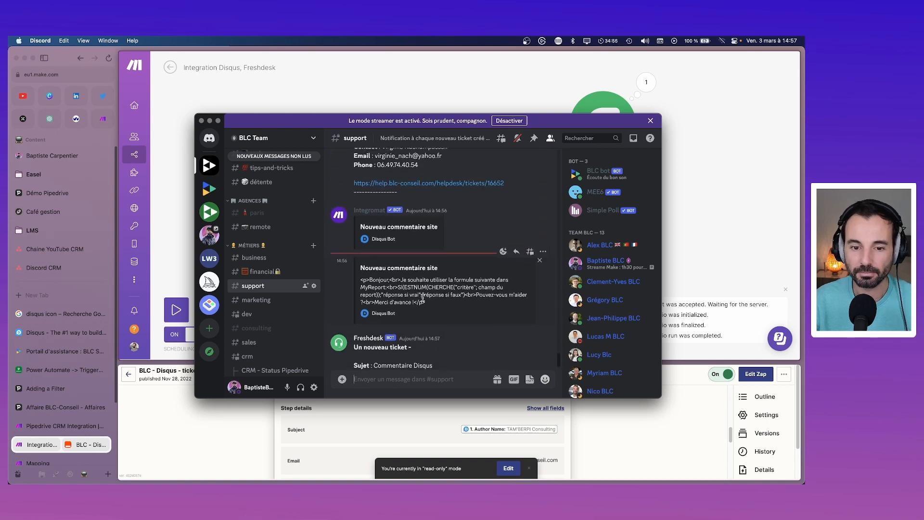
{"action": "left_click", "coordinate": [543, 206]}
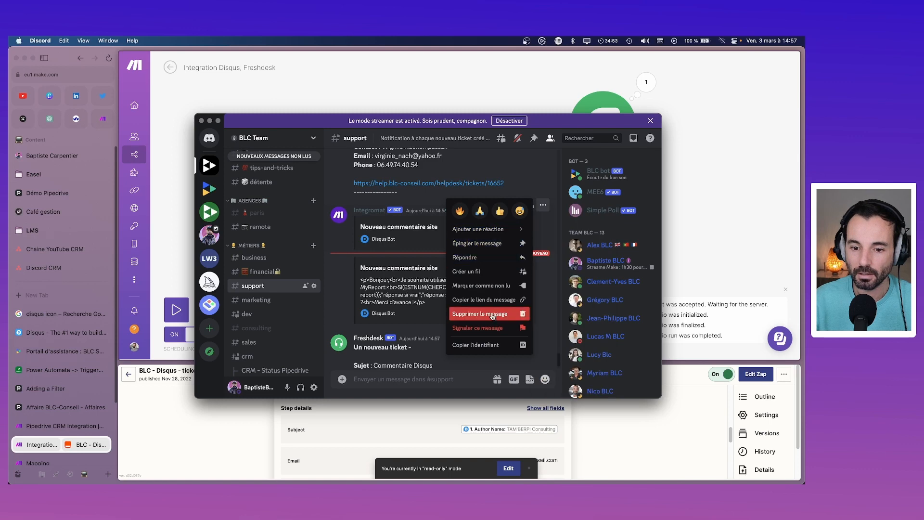
{"action": "left_click", "coordinate": [489, 314]}
{"action": "left_click", "coordinate": [499, 323]}
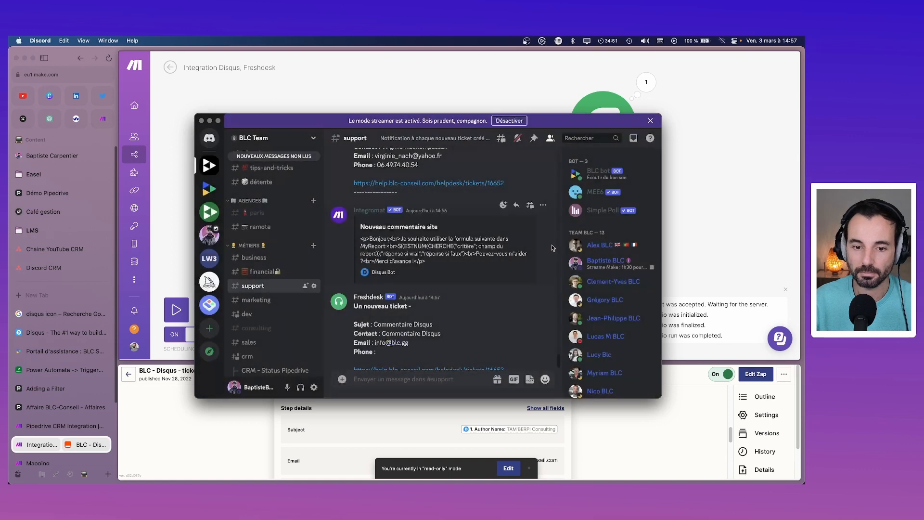
{"action": "left_click", "coordinate": [544, 206]}
{"action": "left_click", "coordinate": [503, 314]}
{"action": "left_click", "coordinate": [498, 342]}
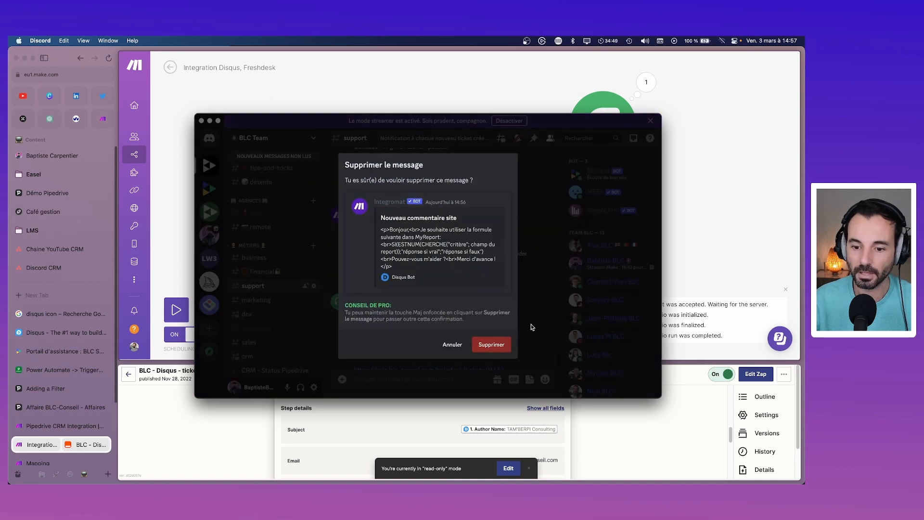
{"action": "left_click", "coordinate": [701, 221]}
{"action": "left_click", "coordinate": [603, 249]}
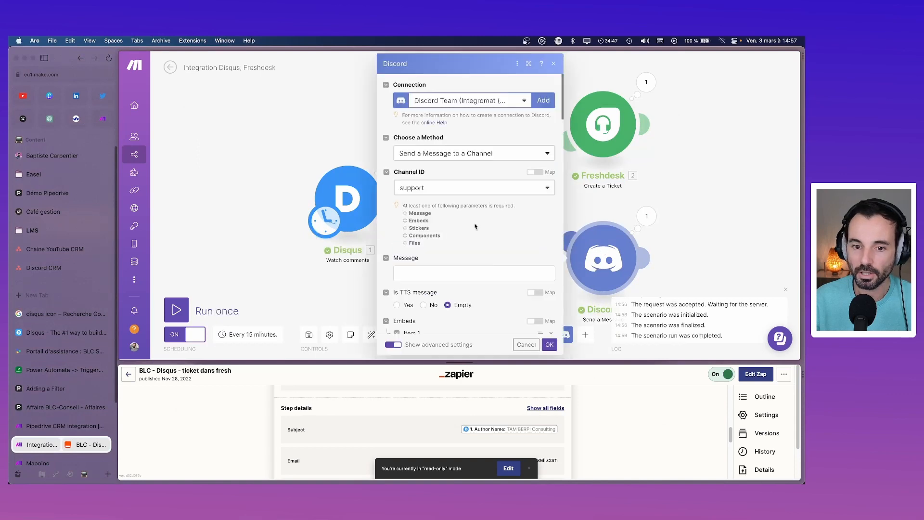
Step: Map Message (without HTML) into the embed Description, save, and test-run only the Discord module
{"action": "scroll", "coordinate": [482, 230], "scroll_direction": "down", "scroll_amount": 5}
{"action": "scroll", "coordinate": [481, 230], "scroll_direction": "down", "scroll_amount": 3}
{"action": "left_click", "coordinate": [471, 207]}
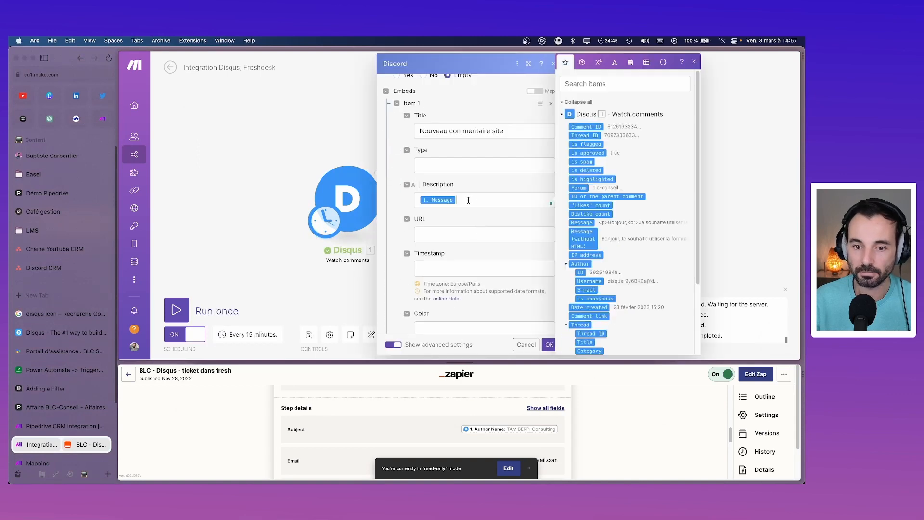
{"action": "key", "text": "BackSpace"}
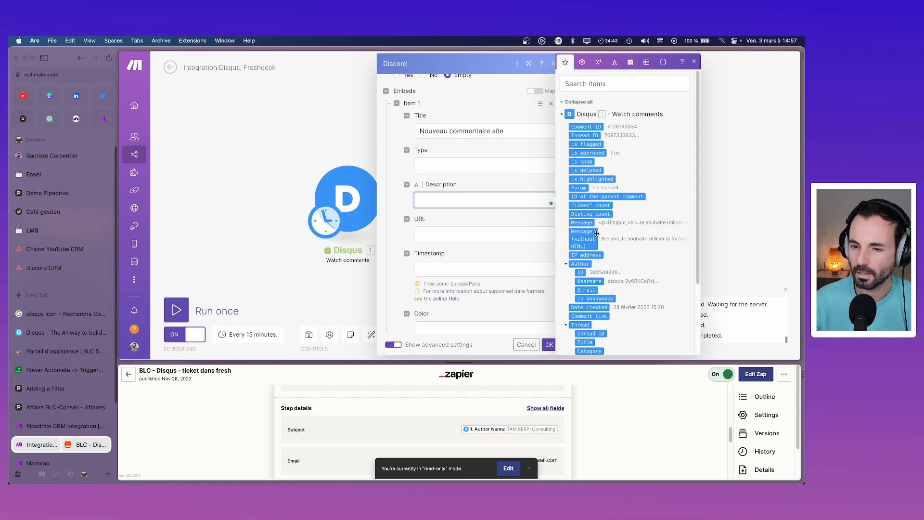
{"action": "left_click_drag", "start_coordinate": [597, 234], "coordinate": [443, 204]}
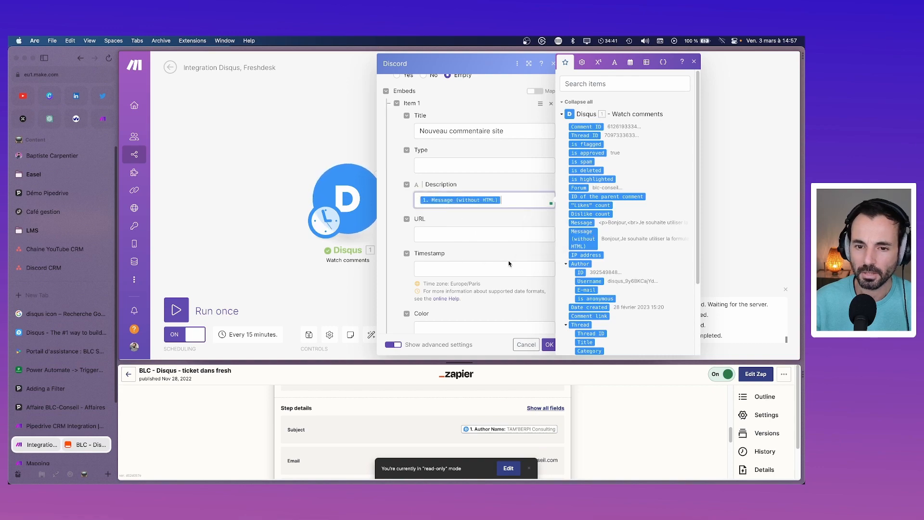
{"action": "left_click", "coordinate": [549, 344]}
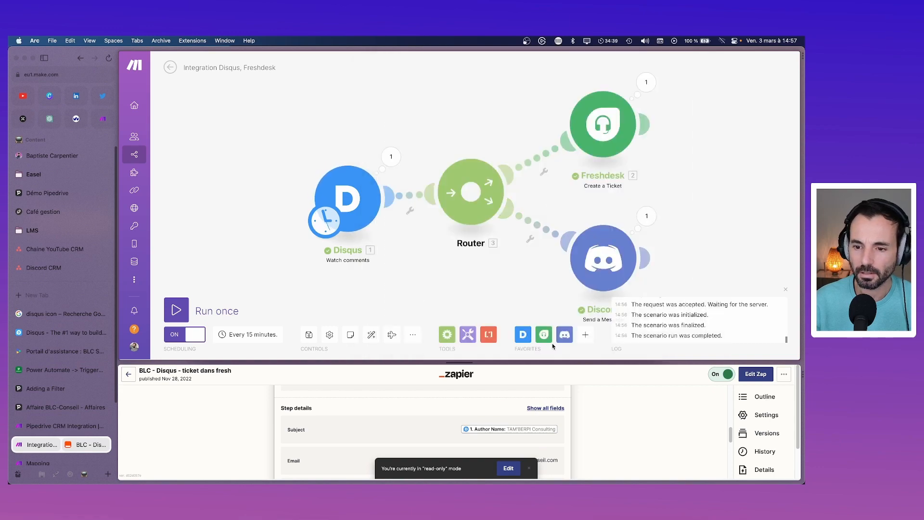
{"action": "right_click", "coordinate": [593, 248]}
{"action": "left_click", "coordinate": [621, 264]}
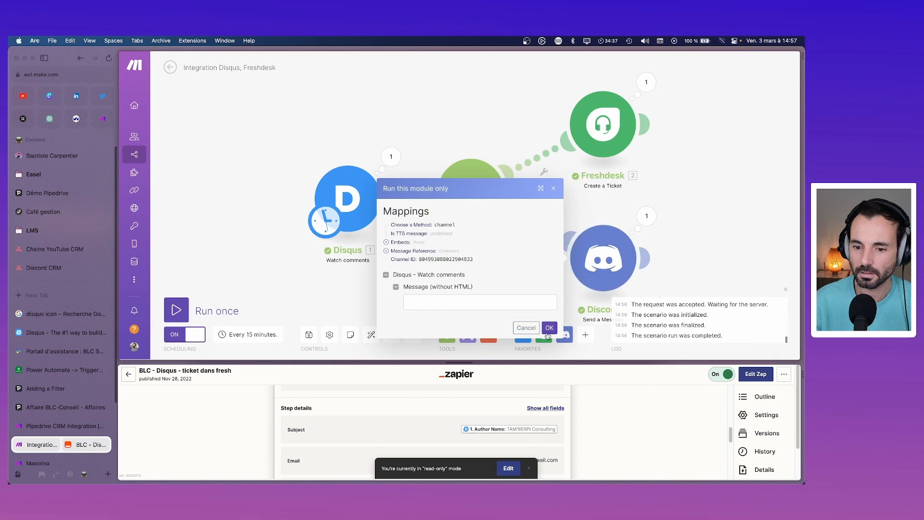
{"action": "left_click", "coordinate": [549, 327]}
Step: Check the posted test message in Discord, delete it, and return to Make
{"action": "key", "text": "super+Tab"}
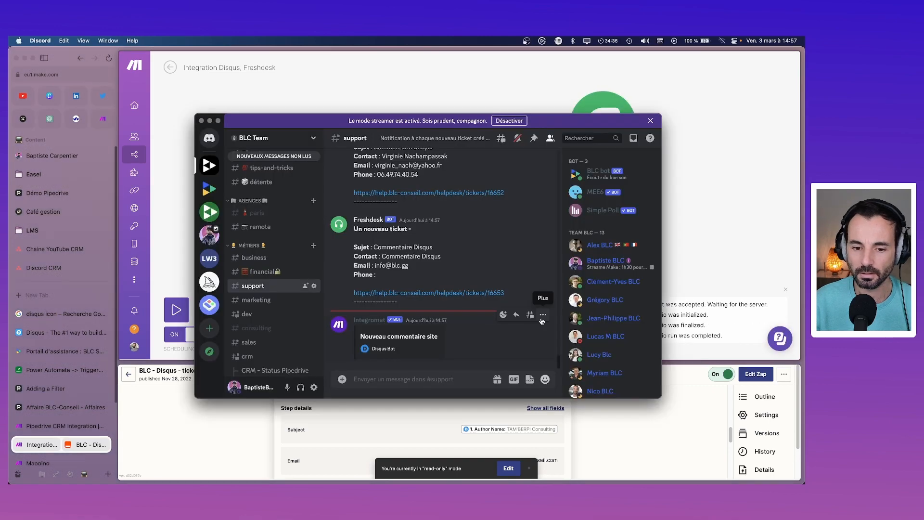
{"action": "left_click", "coordinate": [543, 315]}
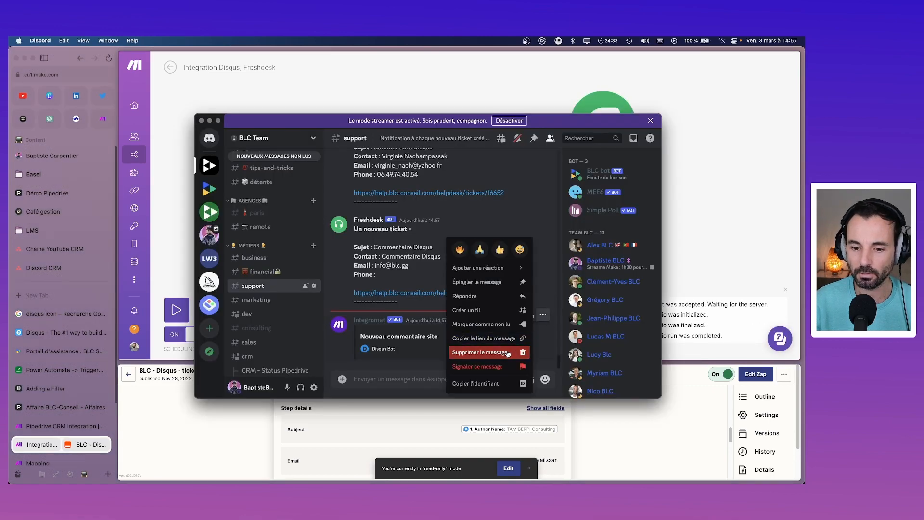
{"action": "left_click", "coordinate": [500, 352]}
{"action": "left_click", "coordinate": [492, 322]}
{"action": "key", "text": "super+Tab"}
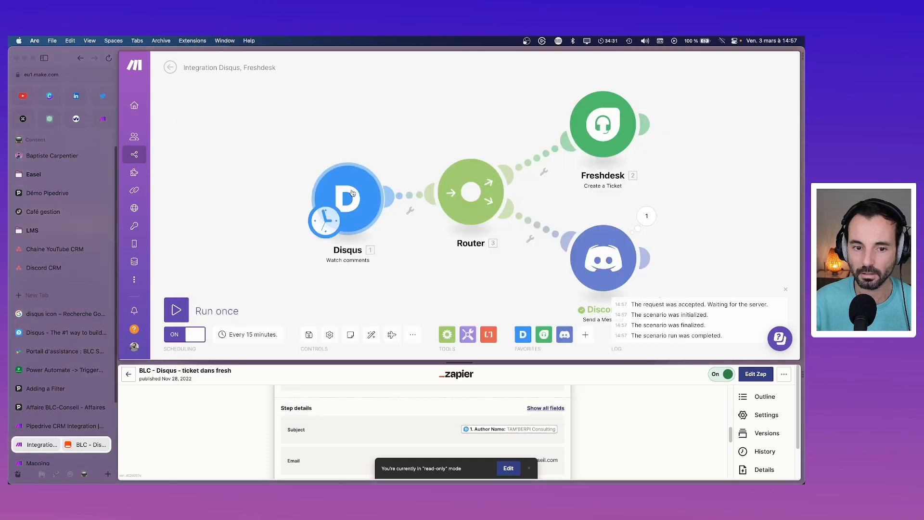
Step: Start the Disqus trigger from comments after 27/02/2023 14:57 and run the scenario once
{"action": "right_click", "coordinate": [348, 188]}
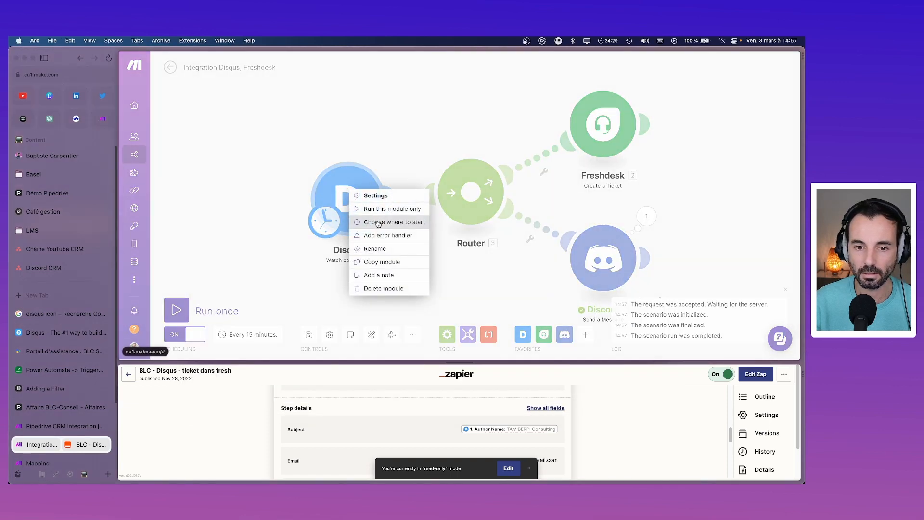
{"action": "left_click", "coordinate": [382, 220]}
{"action": "left_click", "coordinate": [397, 182]}
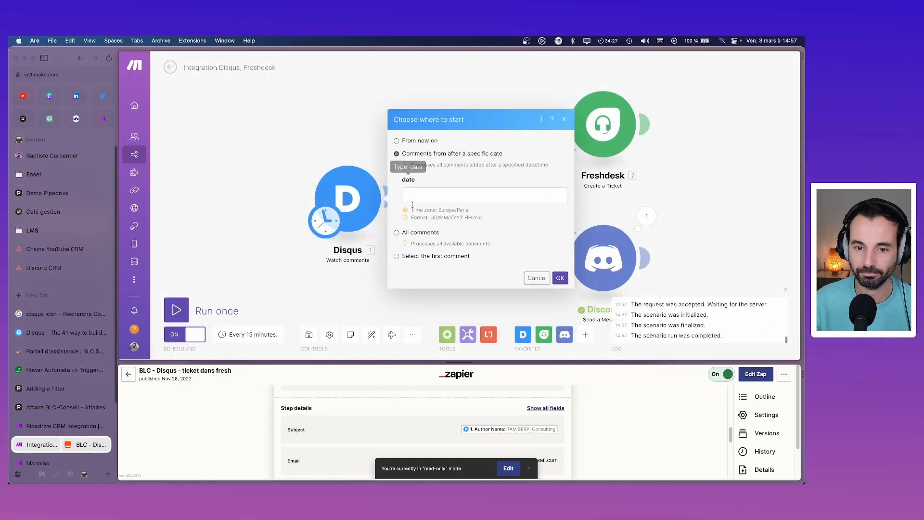
{"action": "left_click", "coordinate": [410, 197]}
{"action": "left_click", "coordinate": [583, 233]}
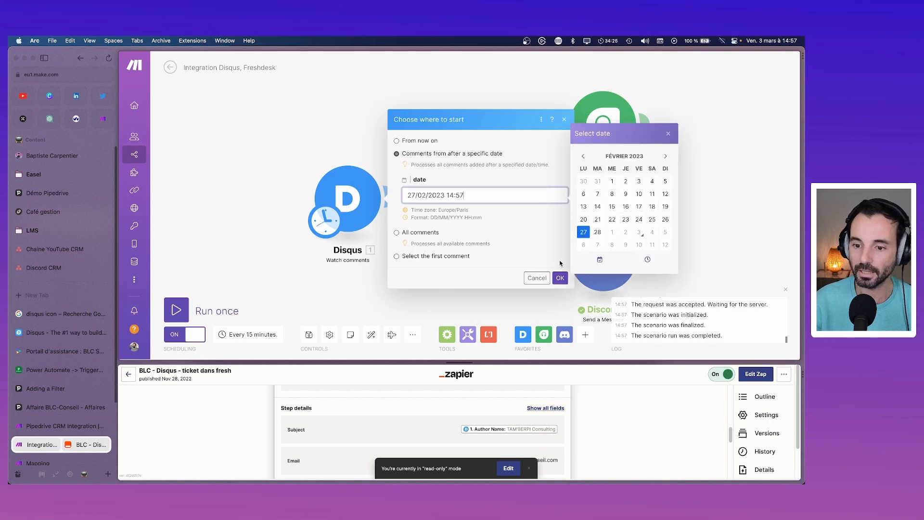
{"action": "left_click", "coordinate": [560, 277]}
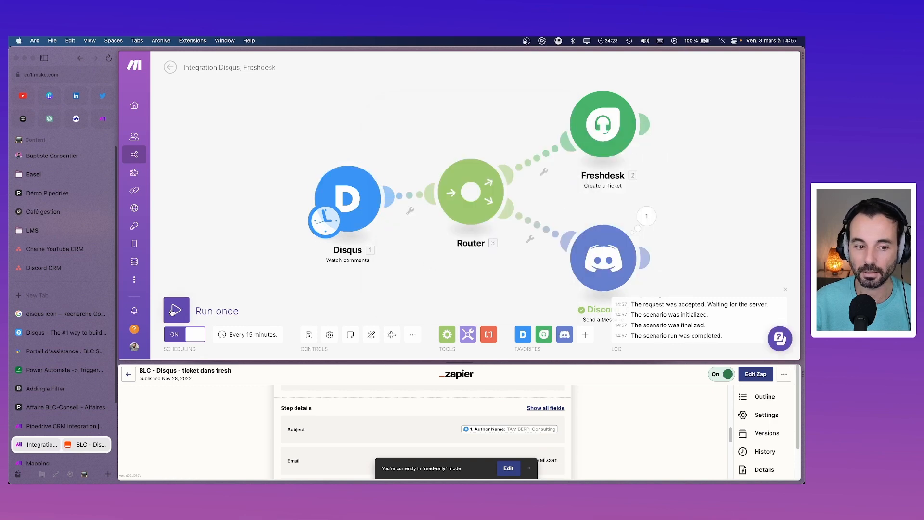
{"action": "left_click", "coordinate": [208, 311]}
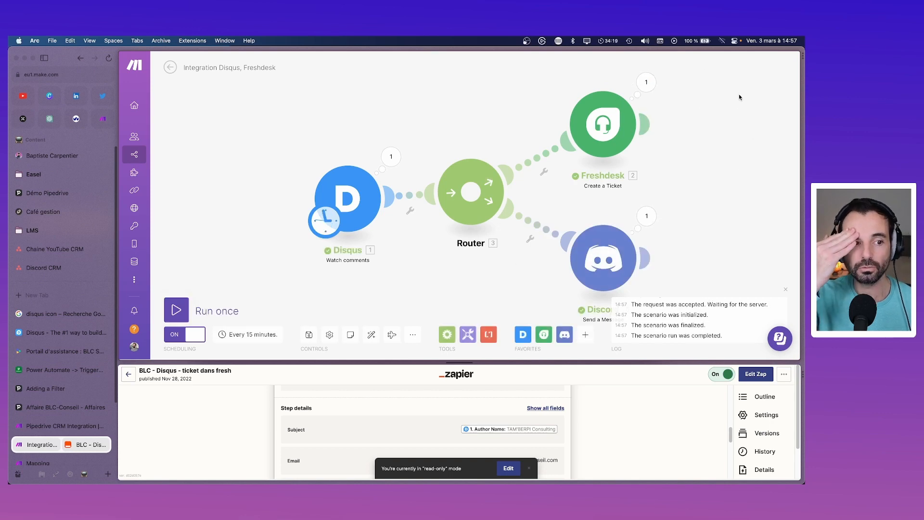
{"action": "key", "text": "super+Tab"}
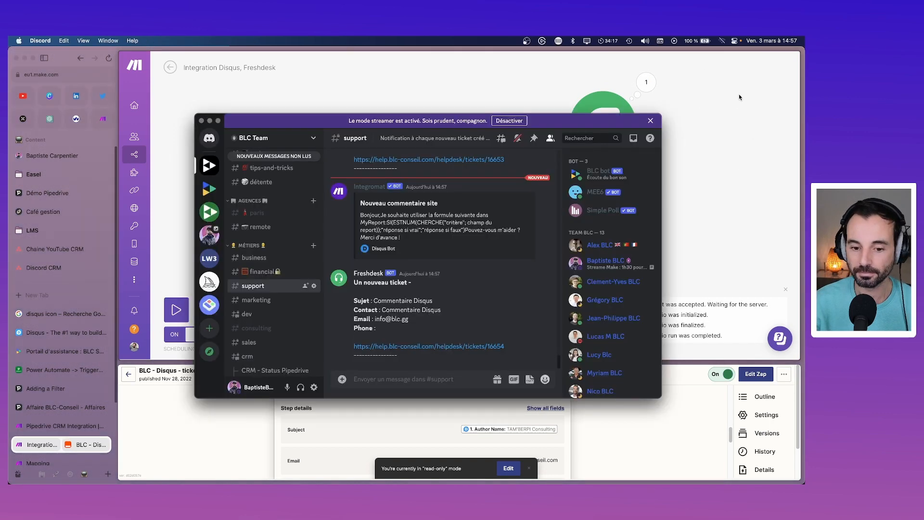
Step: Read the new Integromat comment and Freshdesk ticket notices in #support, then return to Make
{"action": "scroll", "coordinate": [481, 279], "scroll_direction": "up", "scroll_amount": 1}
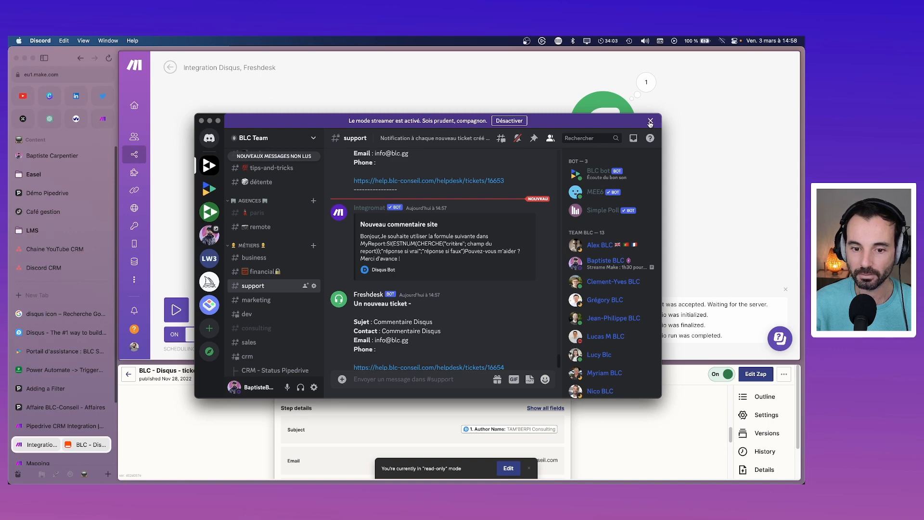
{"action": "left_click", "coordinate": [649, 122]}
{"action": "left_click", "coordinate": [685, 119]}
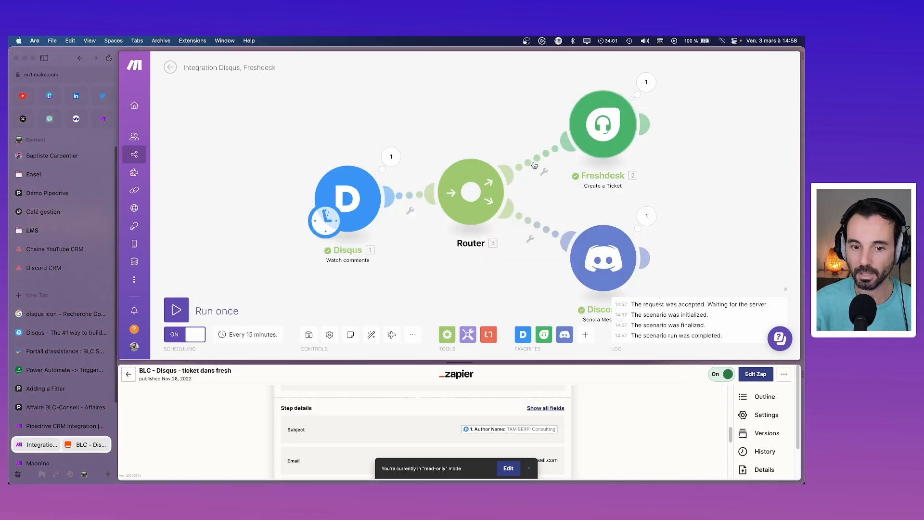
Step: Inspect the Disqus and Discord modules' output bundles, then bring up the Freshdesk ticket list
{"action": "left_click", "coordinate": [389, 163]}
{"action": "scroll", "coordinate": [486, 193], "scroll_direction": "down", "scroll_amount": 1}
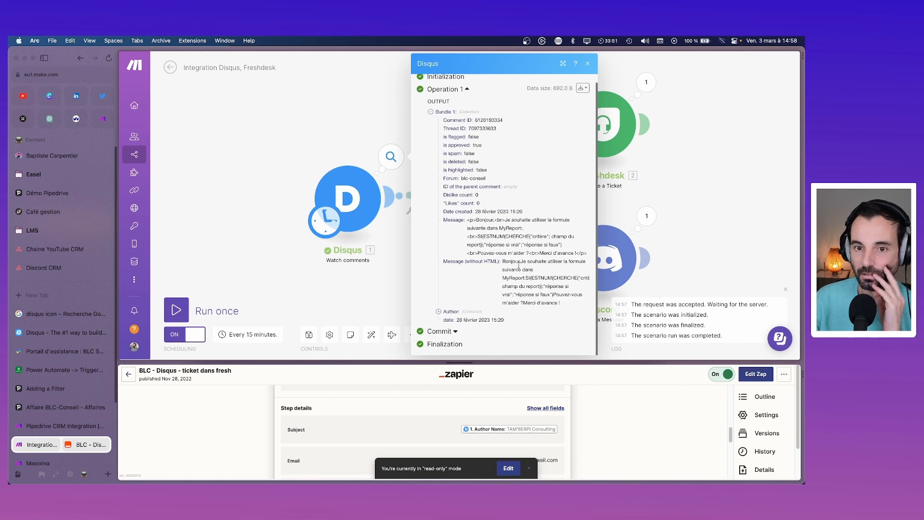
{"action": "left_click", "coordinate": [645, 216]}
{"action": "left_click", "coordinate": [653, 182]}
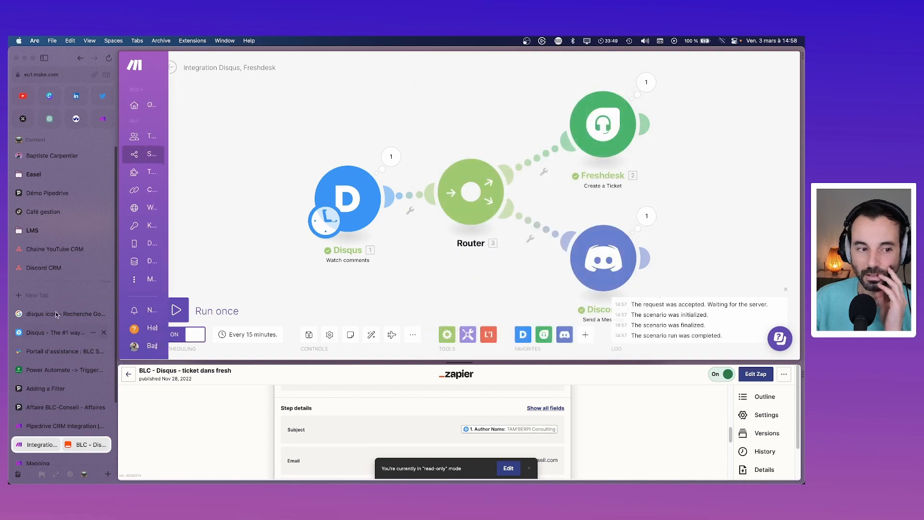
{"action": "left_click", "coordinate": [62, 351]}
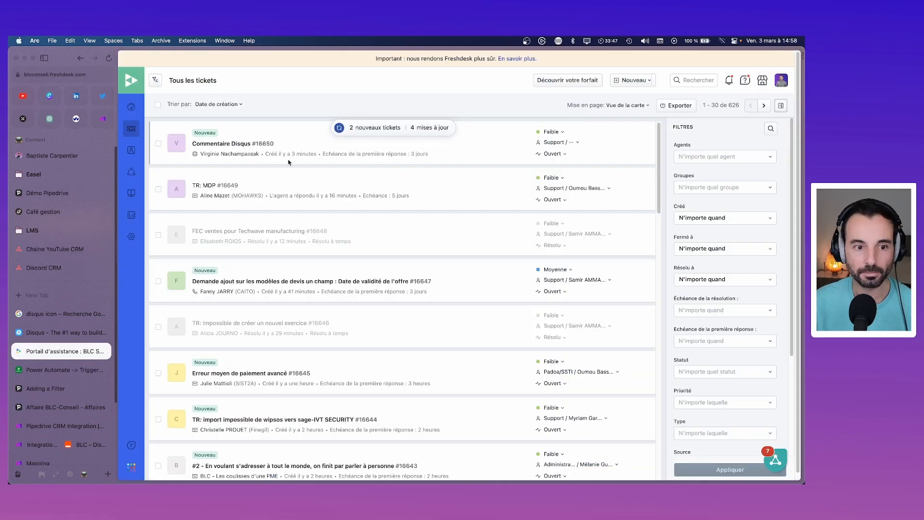
Step: Reload Freshdesk, delete test tickets #16654, #16653 and #16650, and go back to Make
{"action": "left_click", "coordinate": [109, 59]}
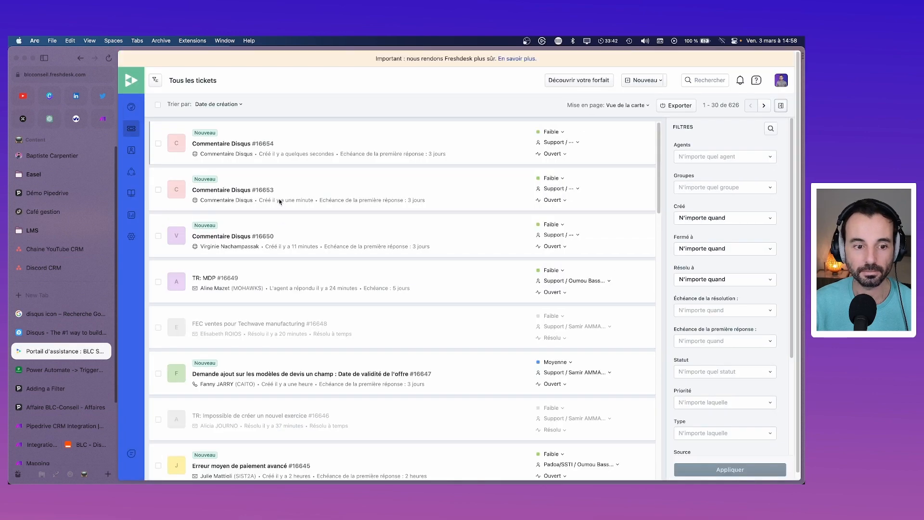
{"action": "left_click", "coordinate": [158, 143]}
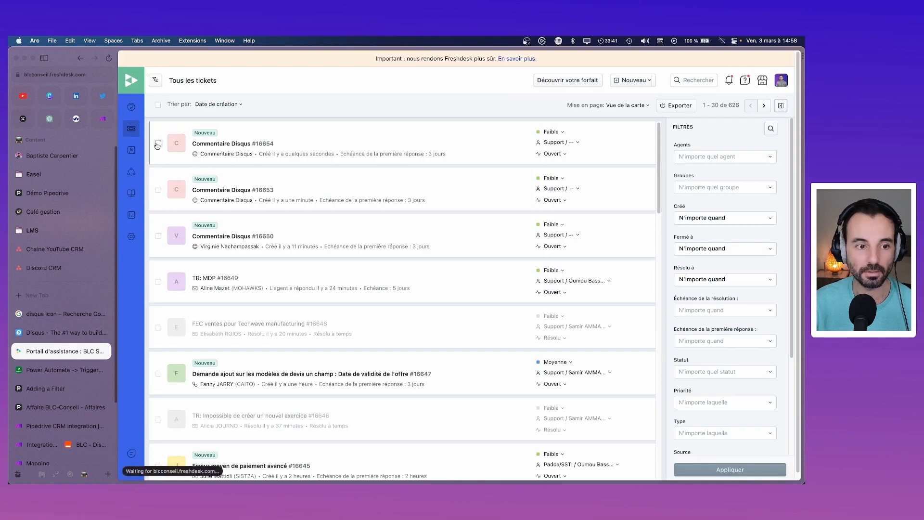
{"action": "left_click", "coordinate": [158, 189]}
{"action": "left_click", "coordinate": [158, 237]}
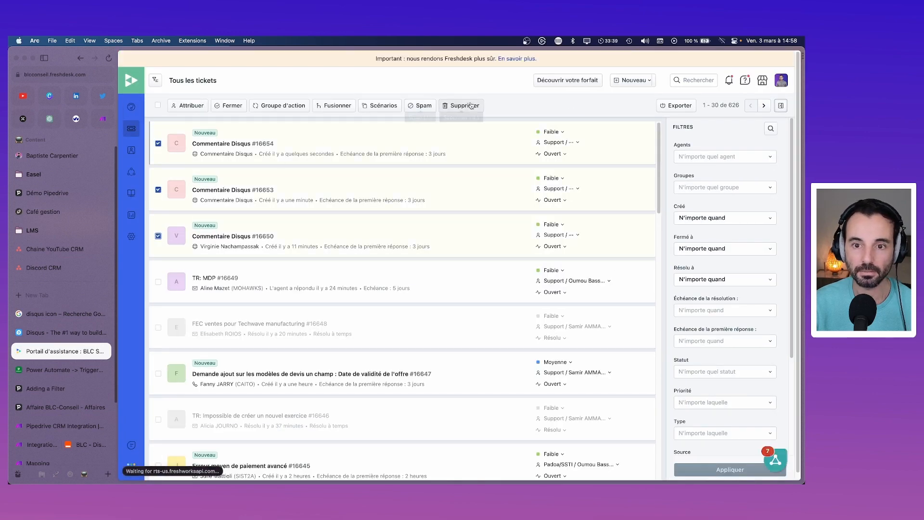
{"action": "left_click", "coordinate": [467, 105]}
{"action": "left_click", "coordinate": [542, 116]}
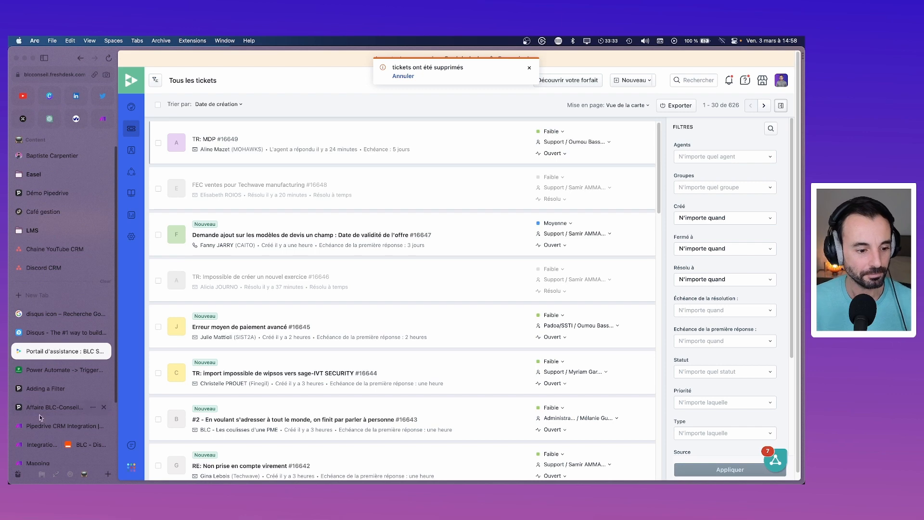
{"action": "left_click", "coordinate": [42, 445]}
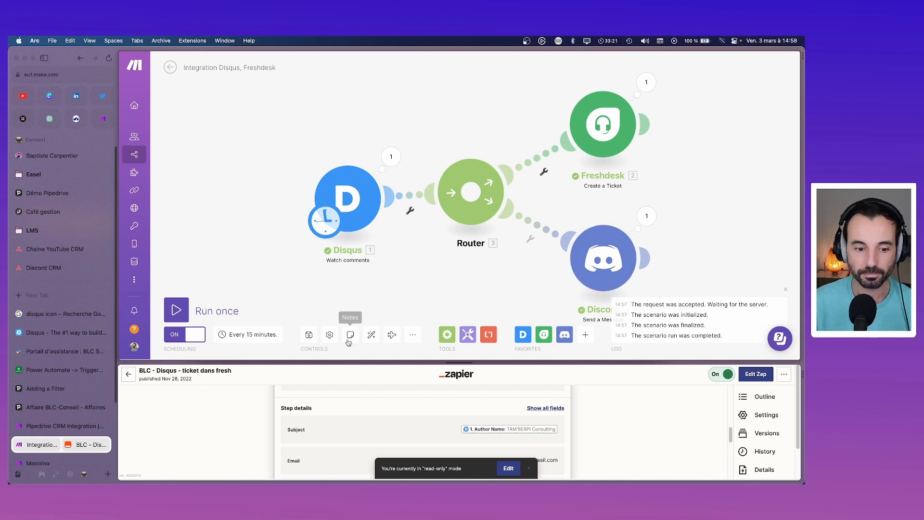
Step: Save the scenario as 'BLC - Disqus - ticket dans fresh' and add a note to the Disqus module
{"action": "left_click", "coordinate": [309, 334]}
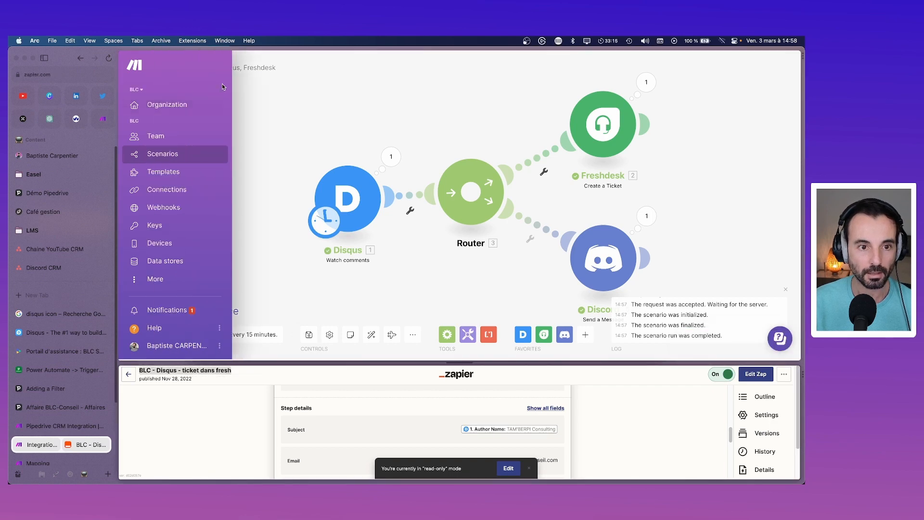
{"action": "type", "text": "BLC - Disqus - ticket dans fresh"}
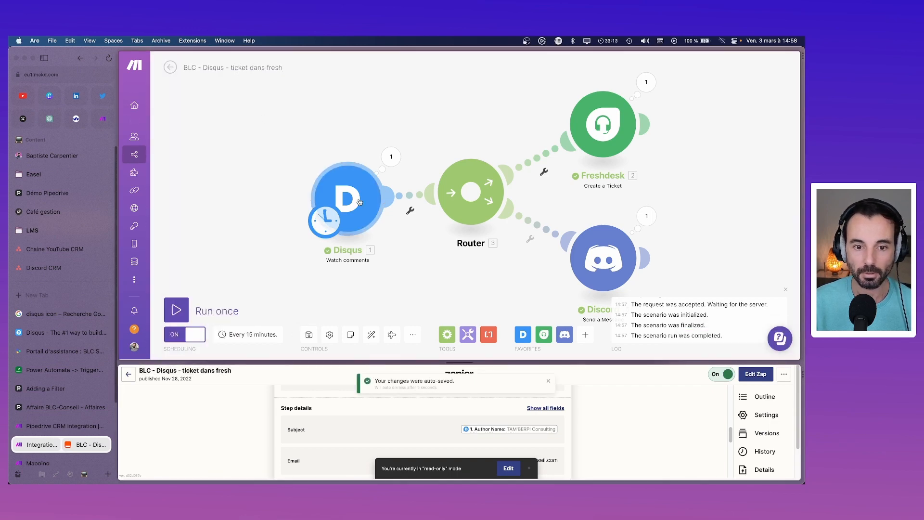
{"action": "right_click", "coordinate": [361, 200]}
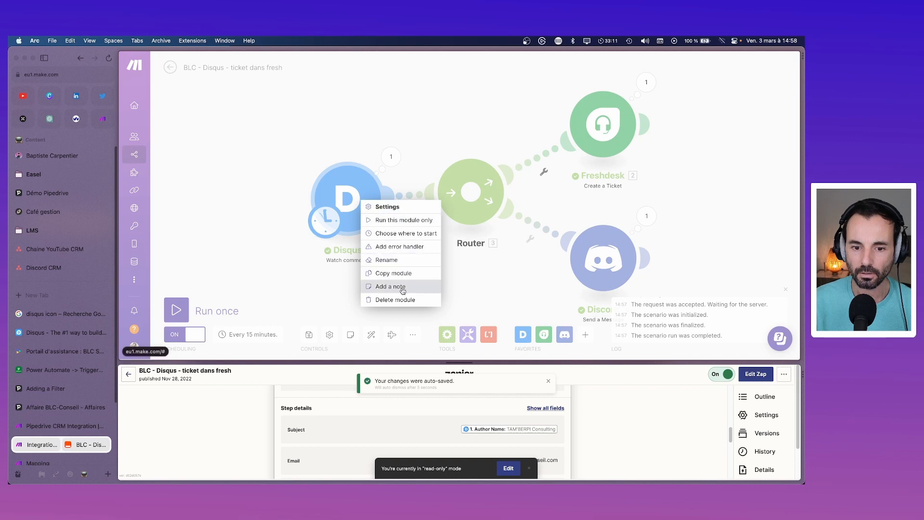
{"action": "left_click", "coordinate": [390, 286]}
{"action": "type", "text": "Dès q"}
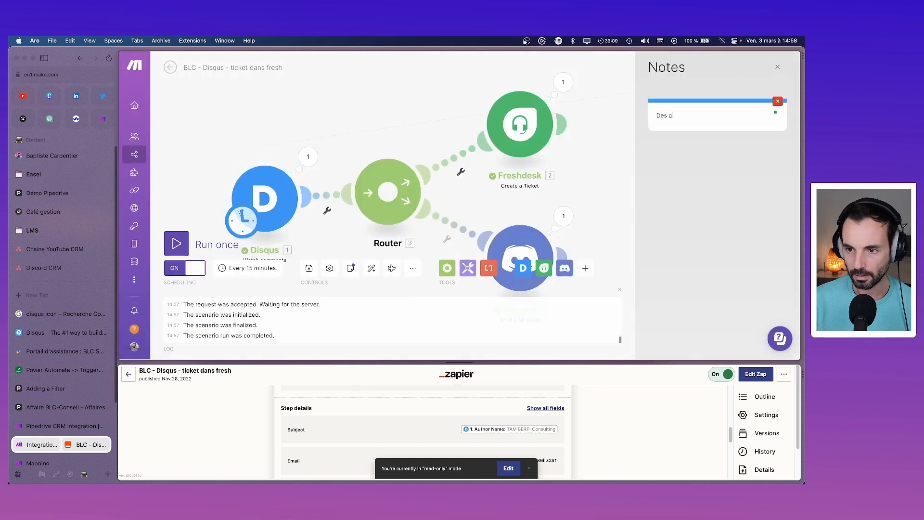
{"action": "type", "text": "u'un nouveau c"}
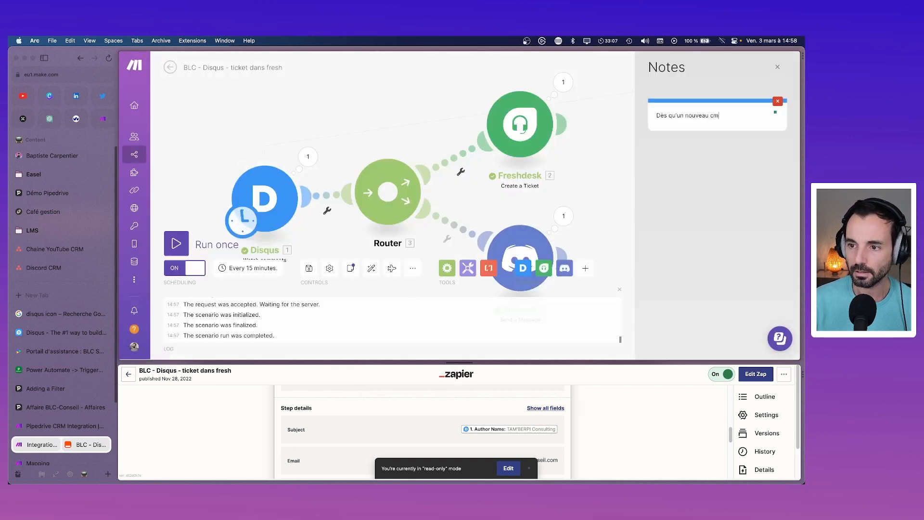
{"action": "type", "text": "ommentaire est posté"}
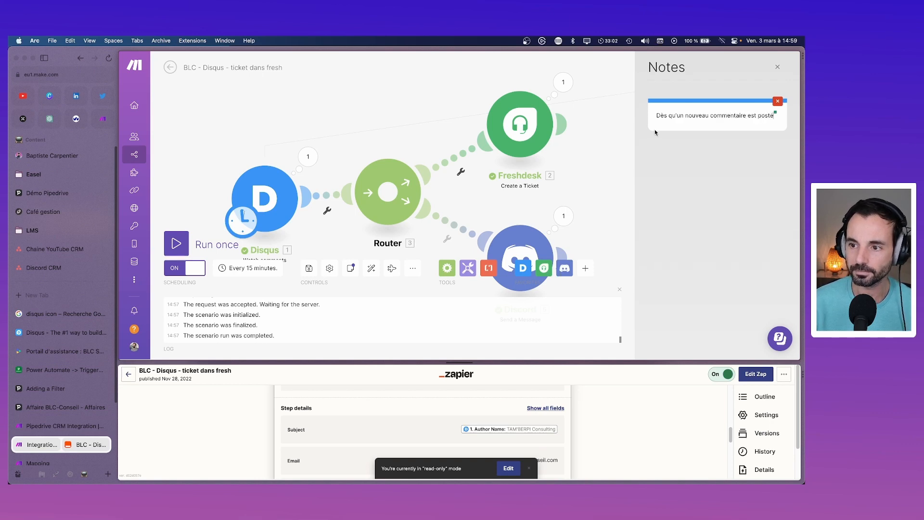
Step: Add explanatory notes to the Freshdesk and Discord modules
{"action": "right_click", "coordinate": [529, 130]}
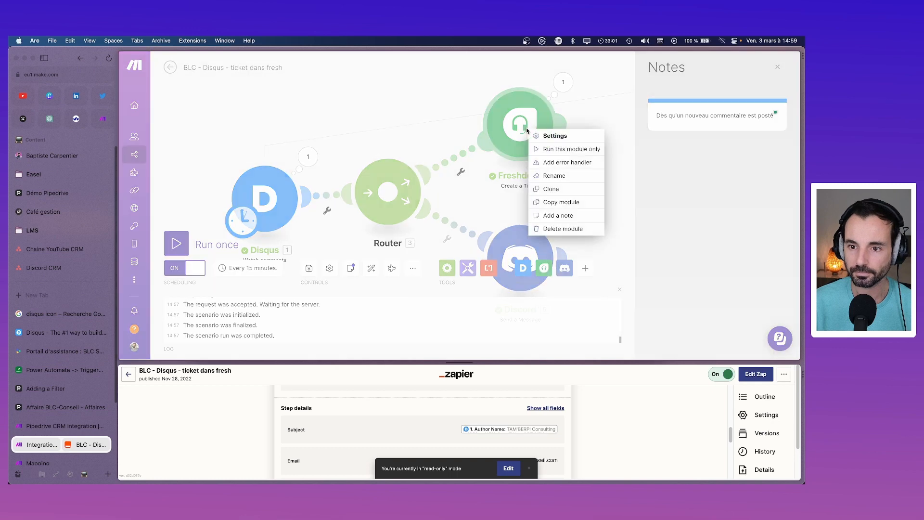
{"action": "left_click", "coordinate": [558, 215]}
{"action": "type", "text": "cket pour le support"}
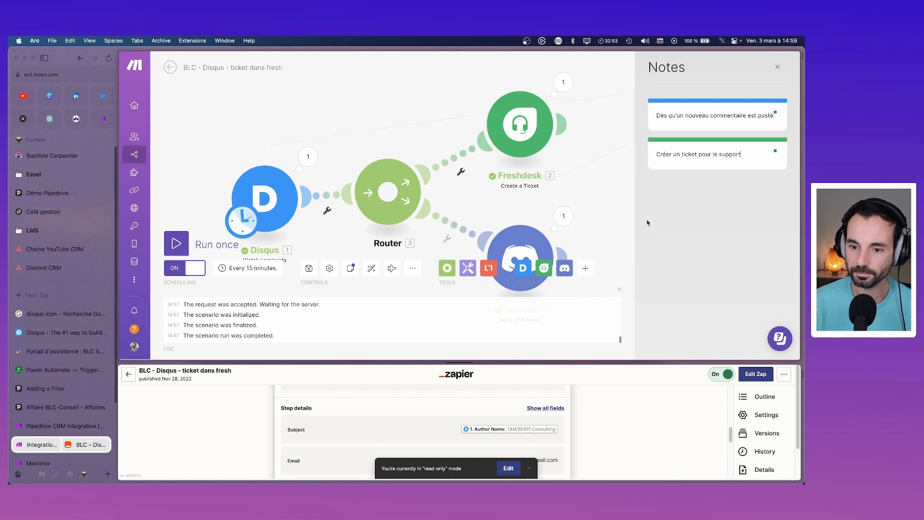
{"action": "right_click", "coordinate": [531, 243]}
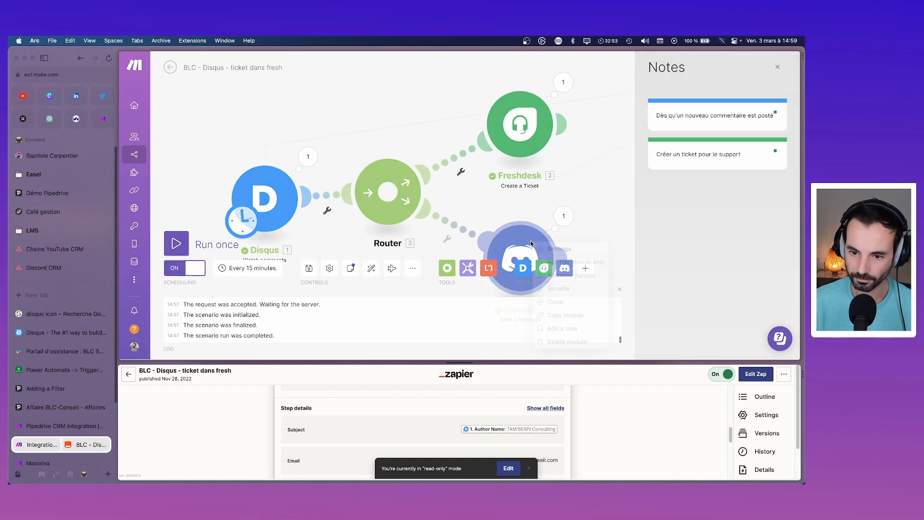
{"action": "left_click", "coordinate": [582, 327]}
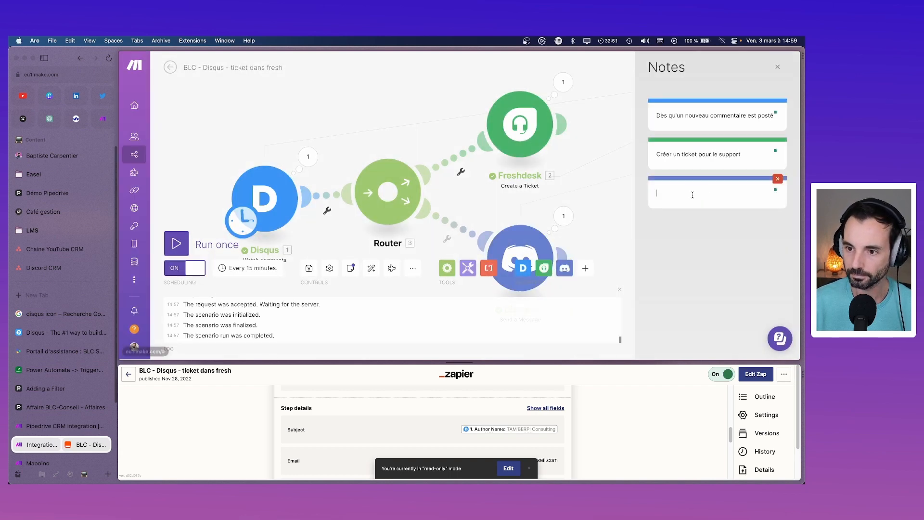
{"action": "type", "text": "Envoyer une notif Discord"}
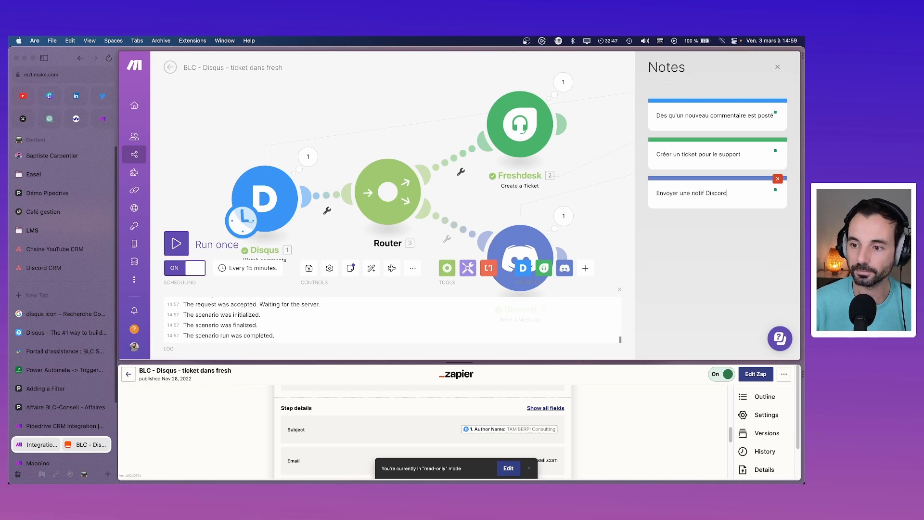
{"action": "left_click", "coordinate": [675, 234]}
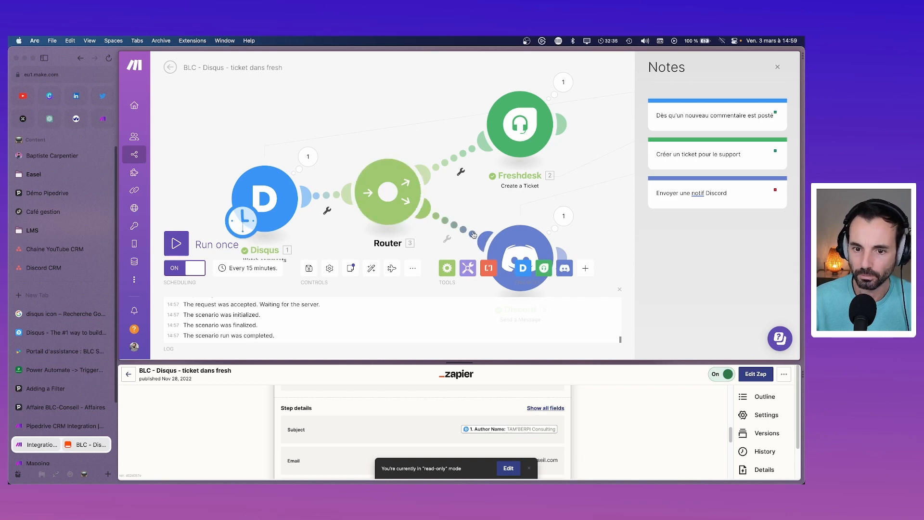
Step: Delete the Router and chain Disqus directly to Freshdesk, then Freshdesk to Discord
{"action": "left_click", "coordinate": [525, 136]}
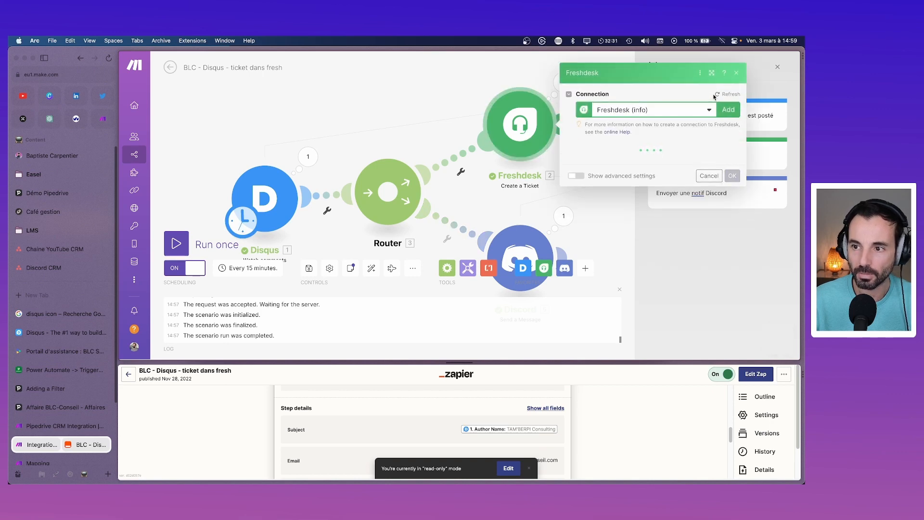
{"action": "left_click", "coordinate": [735, 84]}
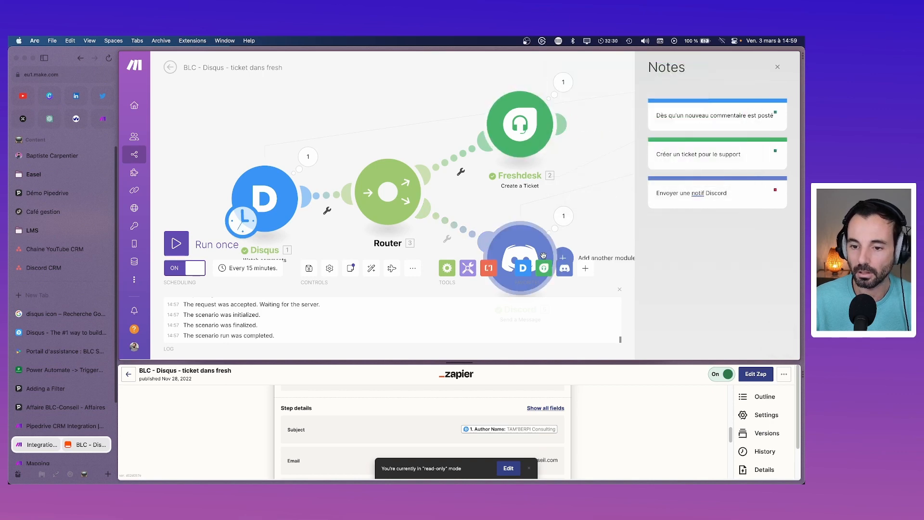
{"action": "right_click", "coordinate": [370, 213]}
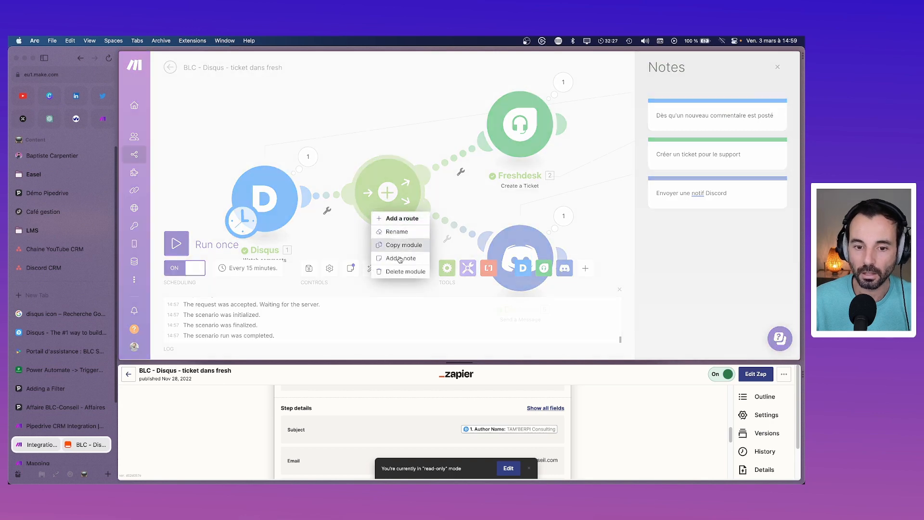
{"action": "left_click", "coordinate": [395, 271]}
{"action": "left_click_drag", "start_coordinate": [518, 143], "coordinate": [436, 212]}
{"action": "left_click_drag", "start_coordinate": [525, 260], "coordinate": [587, 199]}
{"action": "left_click", "coordinate": [587, 199]}
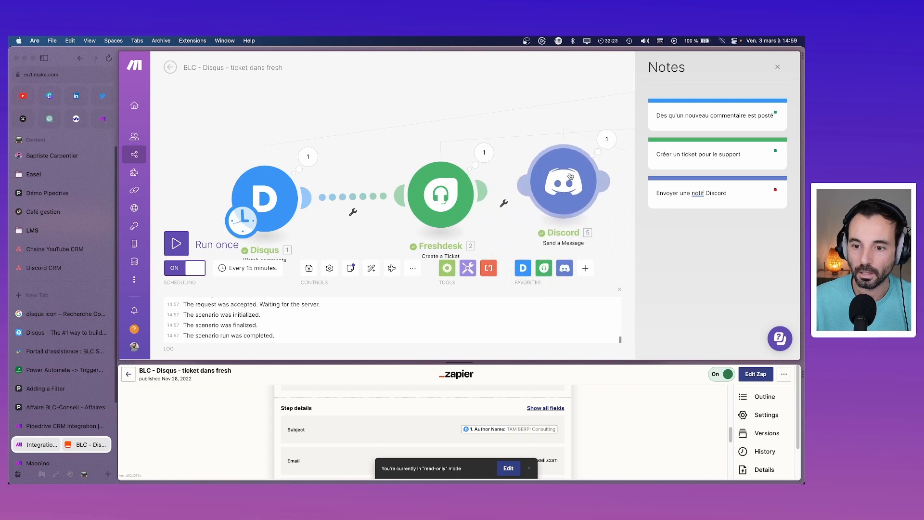
{"action": "scroll", "coordinate": [633, 250], "scroll_direction": "down", "scroll_amount": 10}
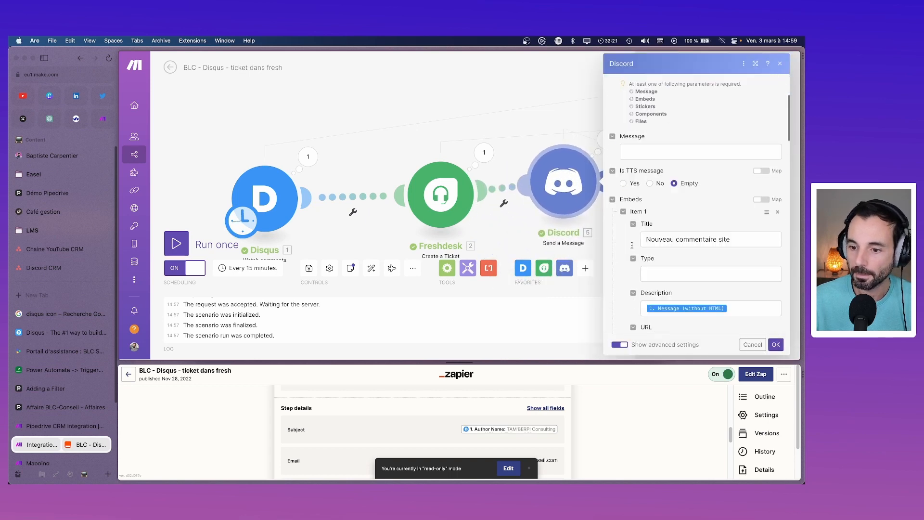
Step: Edit the Discord embed URL and search the mapping panel for url, link and id items
{"action": "left_click", "coordinate": [739, 123]}
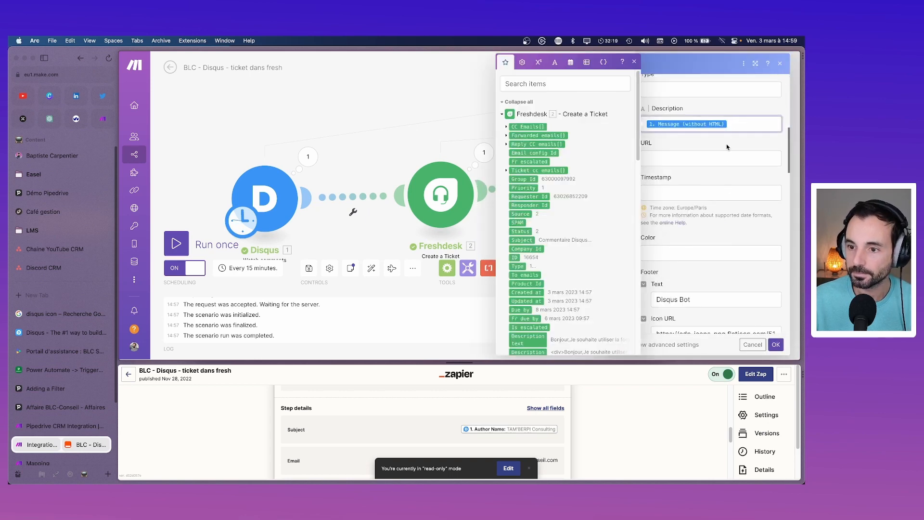
{"action": "left_click", "coordinate": [725, 158]}
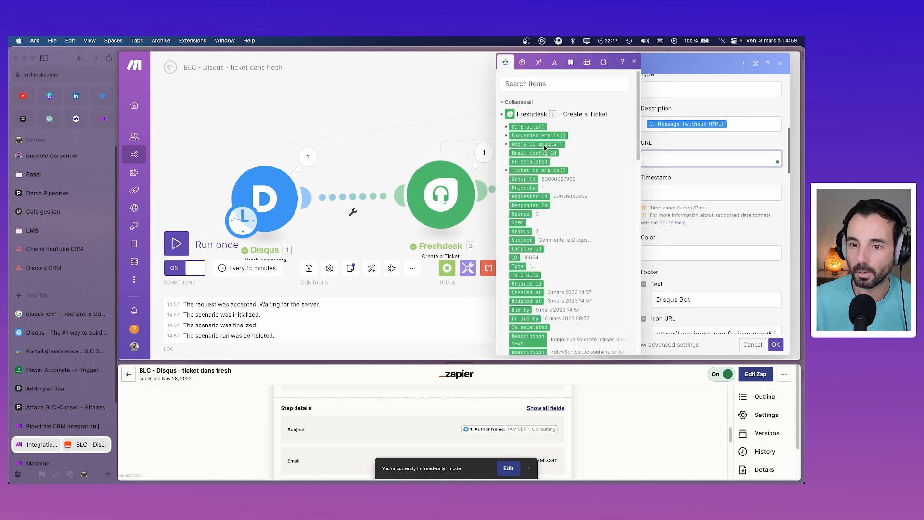
{"action": "left_click", "coordinate": [541, 79]}
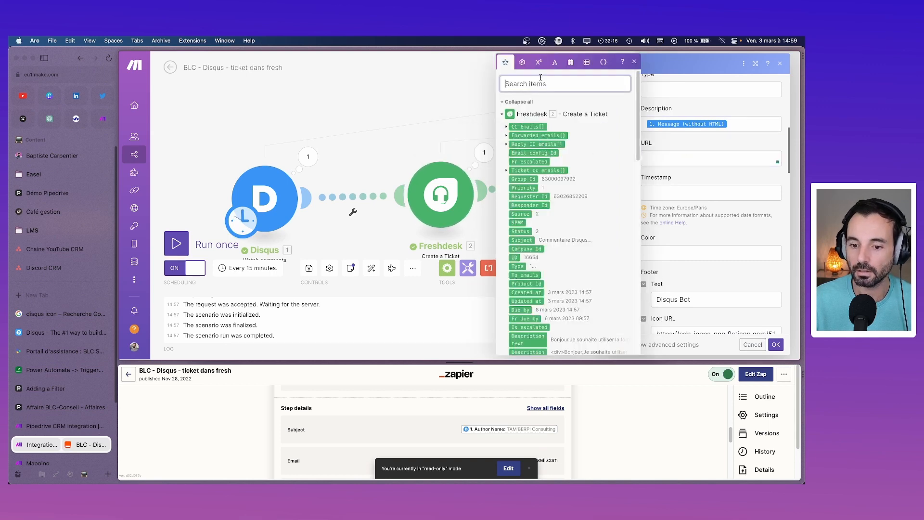
{"action": "type", "text": "url"}
{"action": "key", "text": "BackSpace"}
{"action": "key", "text": "BackSpace"}
{"action": "key", "text": "BackSpace"}
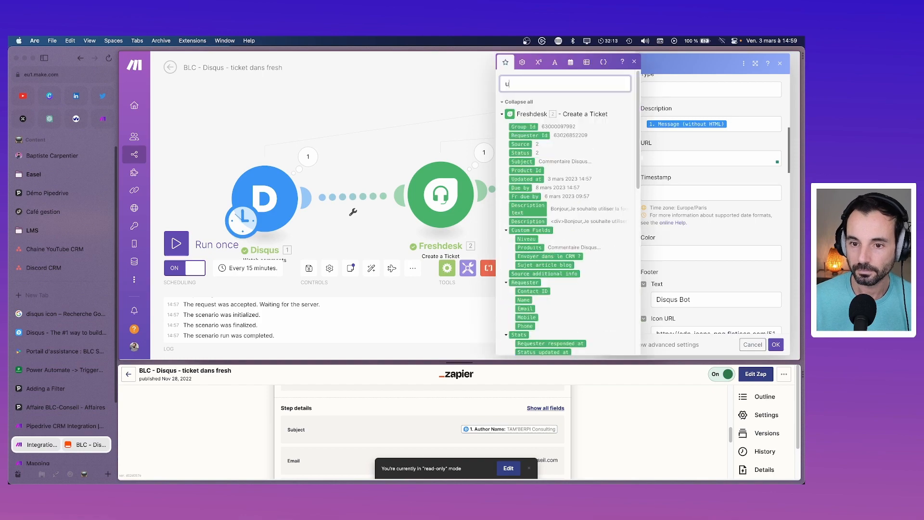
{"action": "type", "text": "link"}
{"action": "key", "text": "BackSpace"}
{"action": "key", "text": "BackSpace"}
{"action": "key", "text": "BackSpace"}
{"action": "key", "text": "BackSpace"}
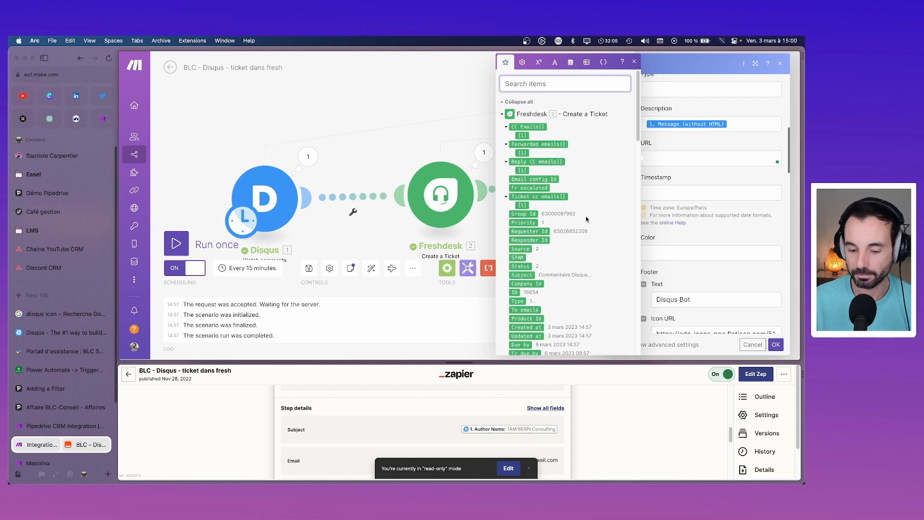
{"action": "type", "text": "id"}
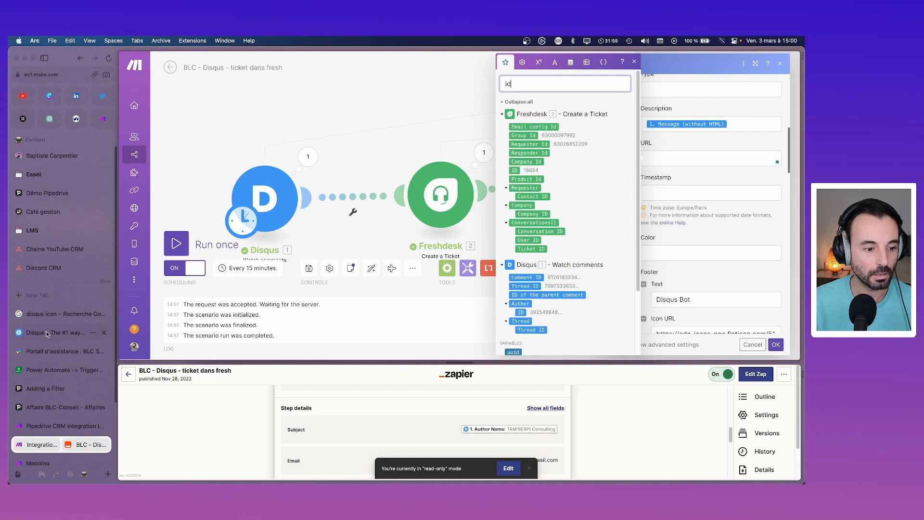
Step: Copy the web address of Freshdesk ticket #16649 and return to Make
{"action": "left_click", "coordinate": [63, 332]}
{"action": "left_click", "coordinate": [73, 351]}
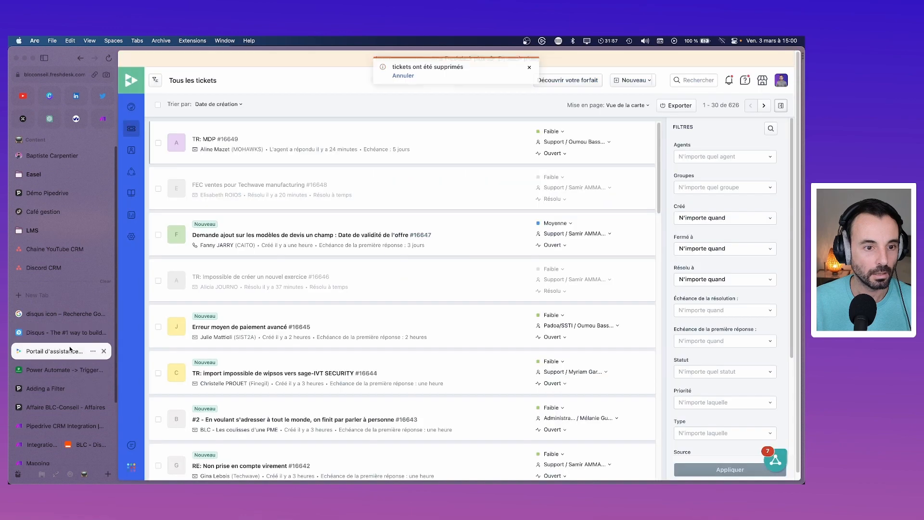
{"action": "left_click", "coordinate": [213, 139]}
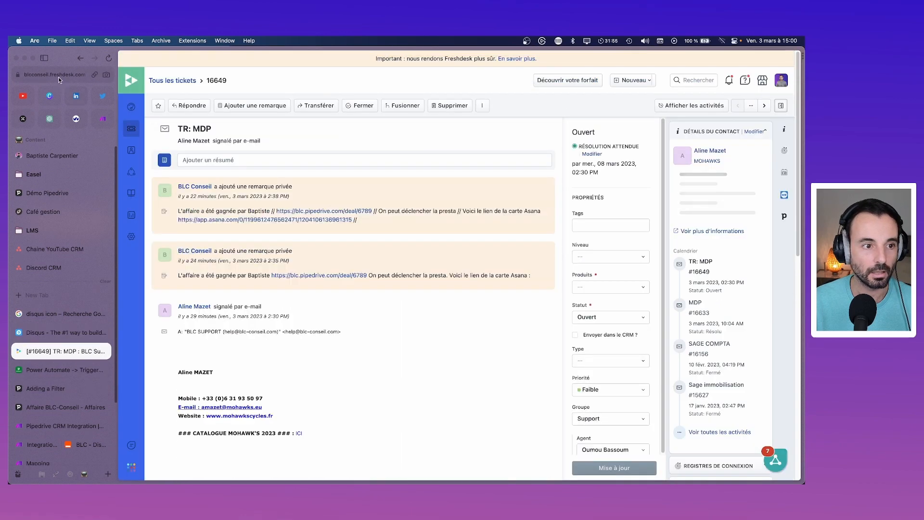
{"action": "left_click", "coordinate": [61, 75]}
{"action": "key", "text": "super+c"}
{"action": "key", "text": "Escape"}
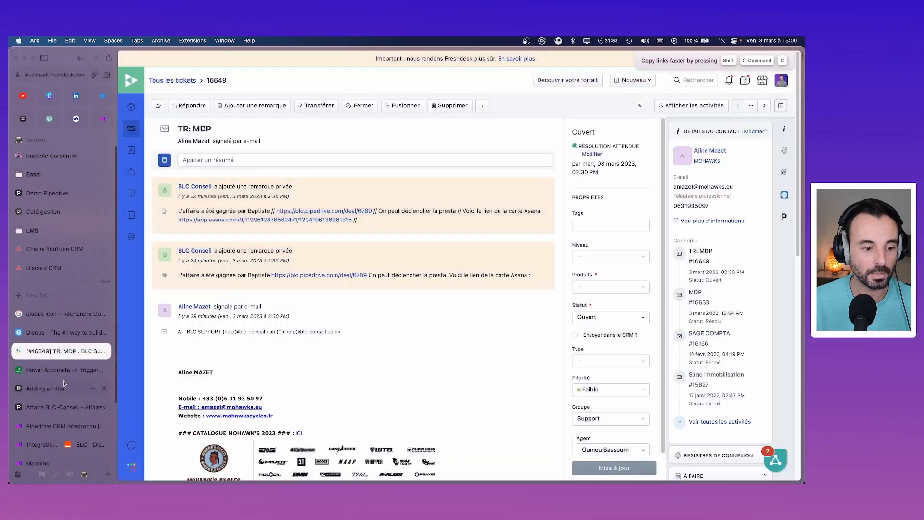
{"action": "left_click", "coordinate": [42, 444]}
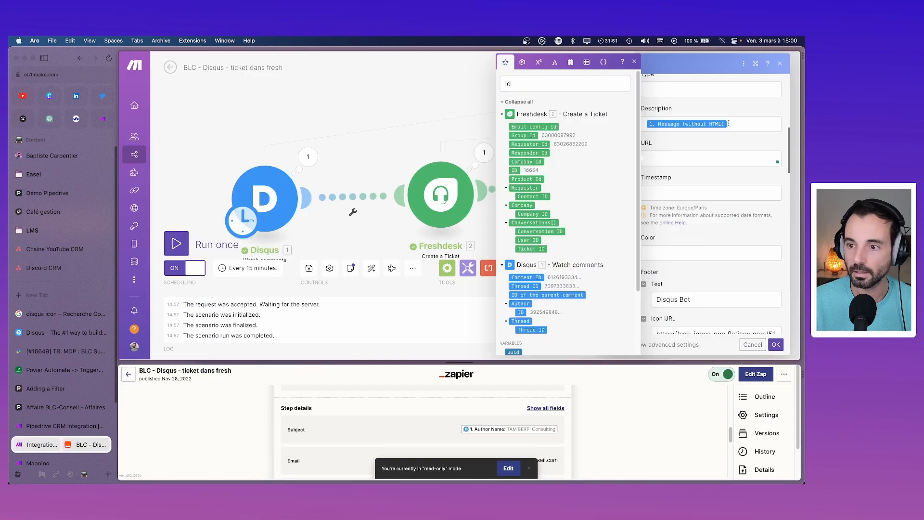
Step: Paste the ticket link into the embed URL, replace its number with Freshdesk ID, and save
{"action": "left_click", "coordinate": [688, 194]}
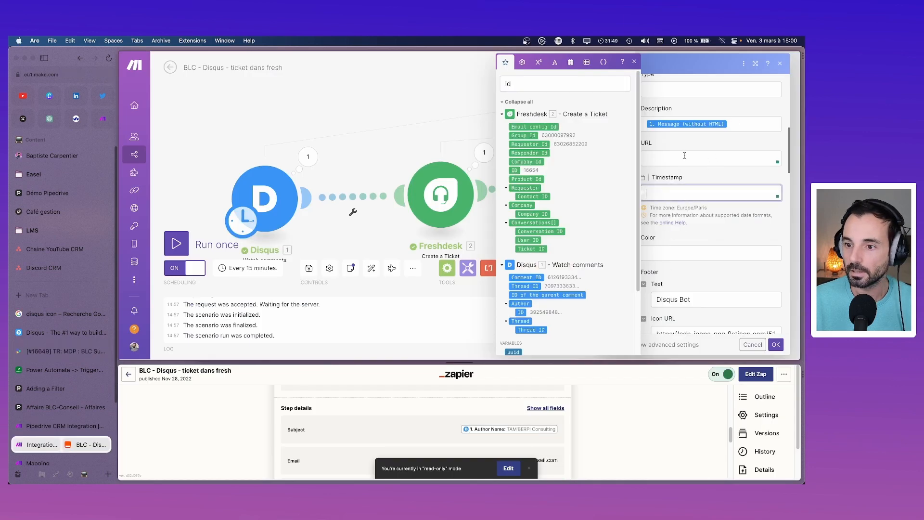
{"action": "left_click", "coordinate": [685, 156]}
{"action": "key", "text": "super+v"}
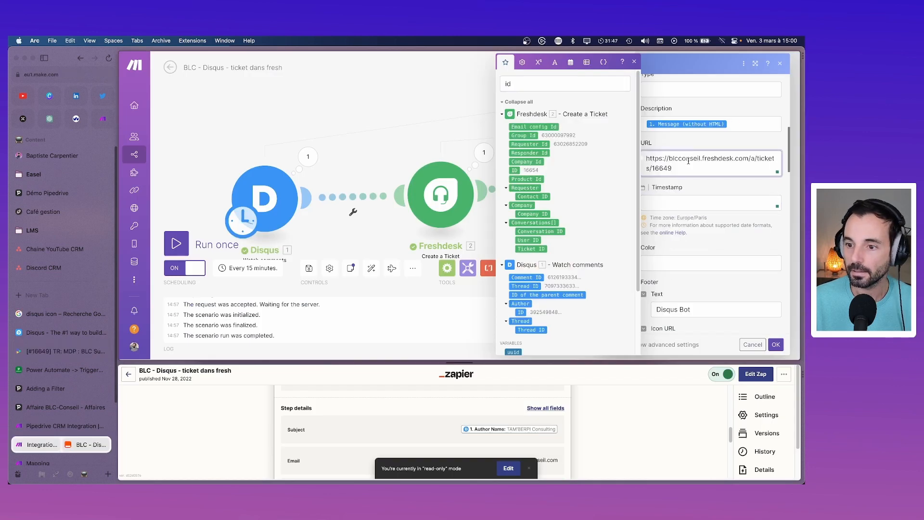
{"action": "key", "text": "BackSpace"}
{"action": "key", "text": "BackSpace"}
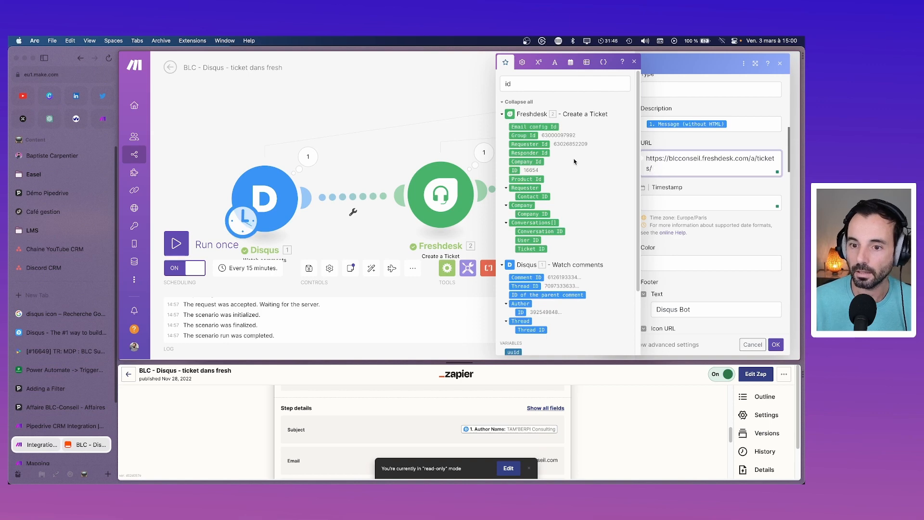
{"action": "left_click", "coordinate": [514, 171]}
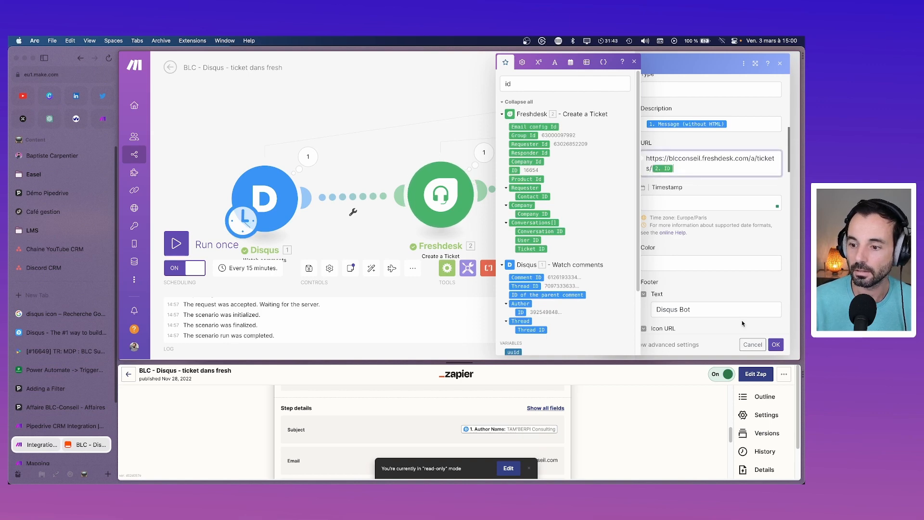
{"action": "left_click", "coordinate": [778, 346]}
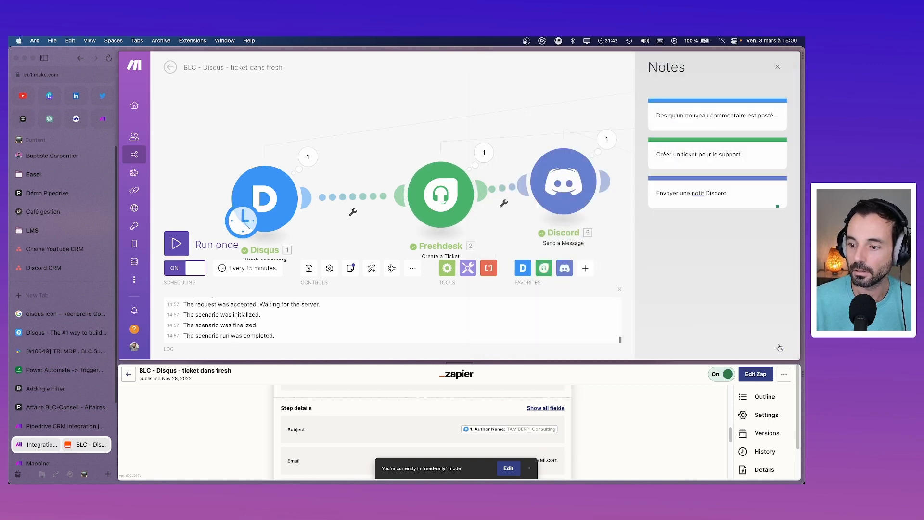
{"action": "left_click", "coordinate": [554, 195]}
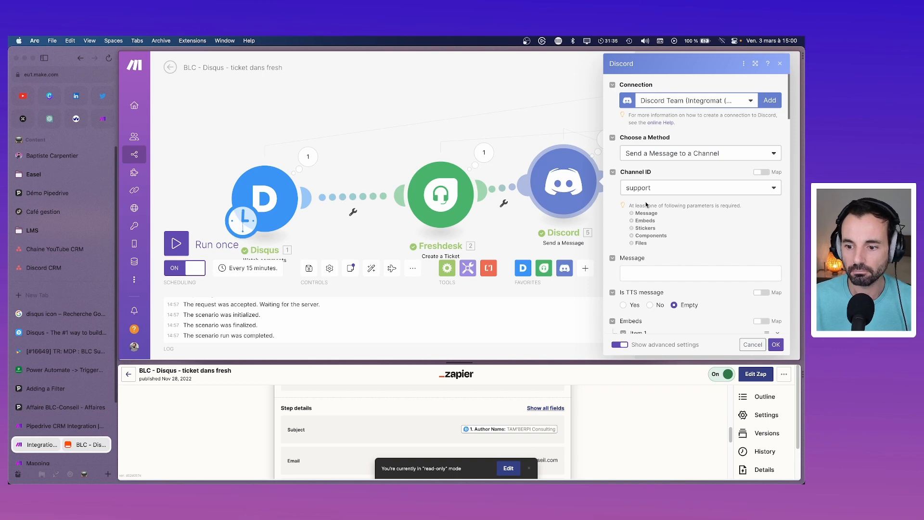
Step: Map Disqus Author: Username into the Discord embed's Author Name field and confirm the settings
{"action": "scroll", "coordinate": [646, 205], "scroll_direction": "down", "scroll_amount": 8}
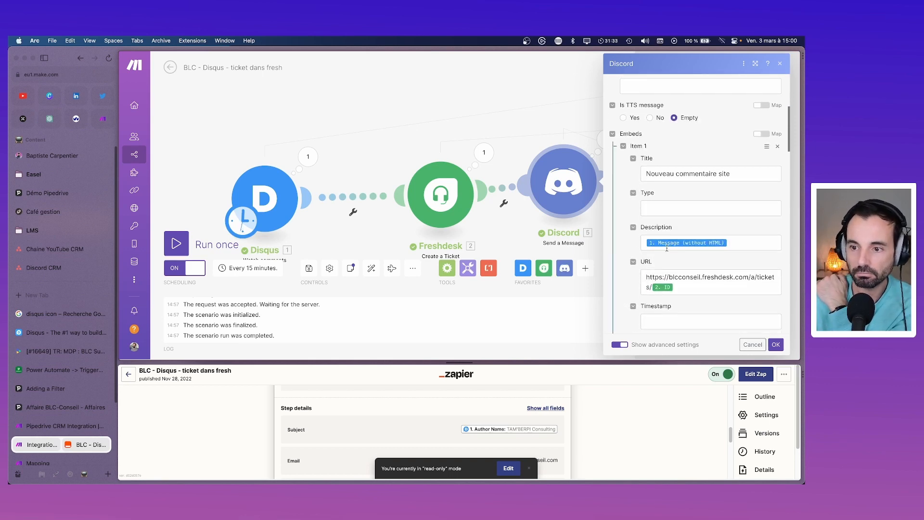
{"action": "scroll", "coordinate": [692, 232], "scroll_direction": "down", "scroll_amount": 5}
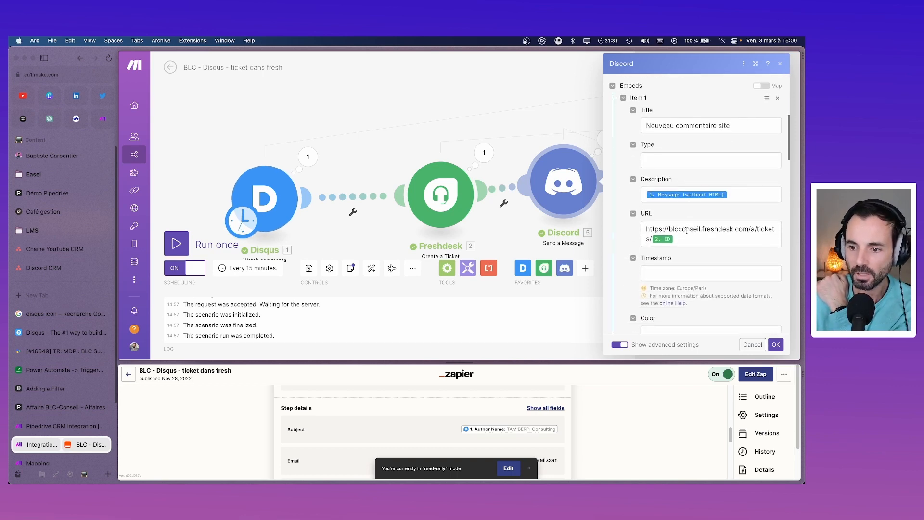
{"action": "scroll", "coordinate": [687, 234], "scroll_direction": "down", "scroll_amount": 5}
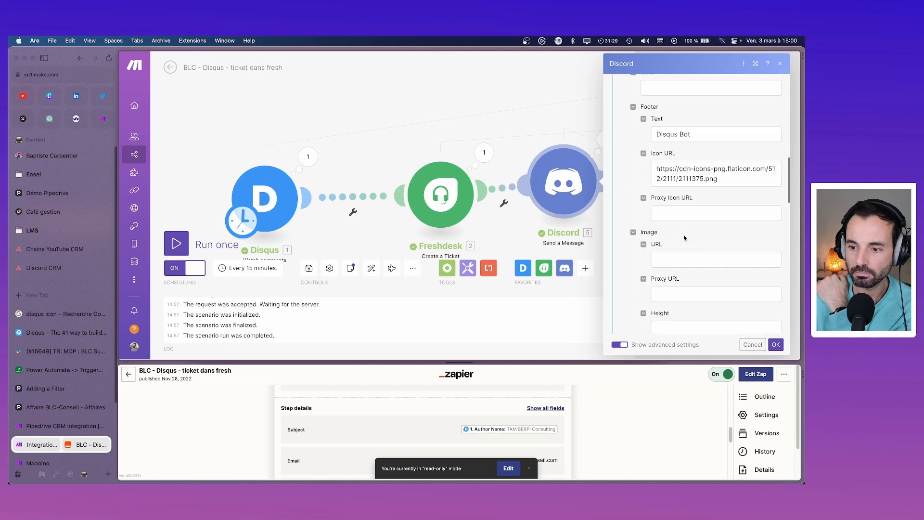
{"action": "scroll", "coordinate": [684, 238], "scroll_direction": "down", "scroll_amount": 2}
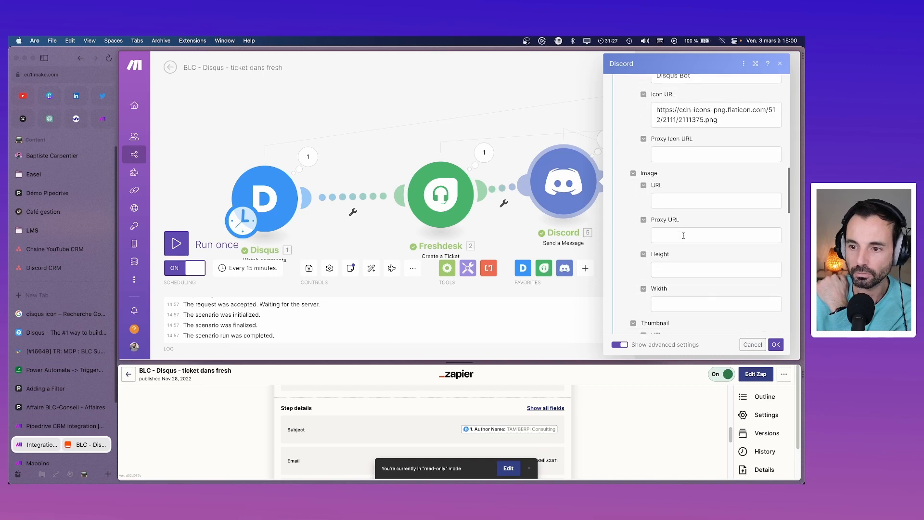
{"action": "scroll", "coordinate": [684, 235], "scroll_direction": "up", "scroll_amount": 6}
{"action": "scroll", "coordinate": [683, 235], "scroll_direction": "down", "scroll_amount": 10}
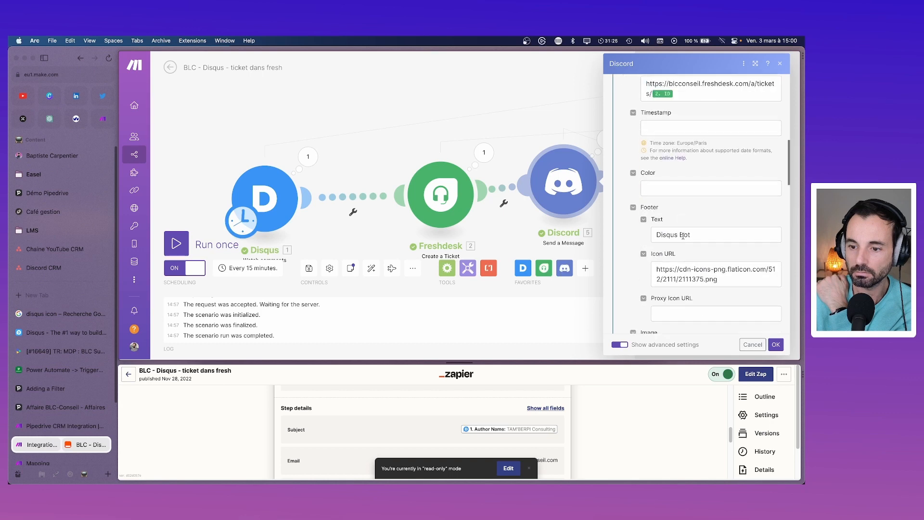
{"action": "scroll", "coordinate": [683, 236], "scroll_direction": "down", "scroll_amount": 5}
{"action": "scroll", "coordinate": [683, 238], "scroll_direction": "down", "scroll_amount": 5}
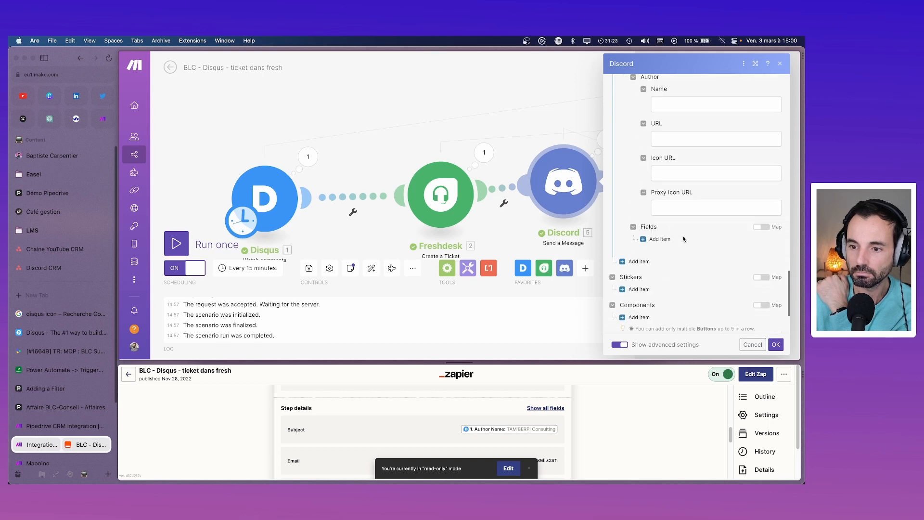
{"action": "scroll", "coordinate": [683, 235], "scroll_direction": "up", "scroll_amount": 5}
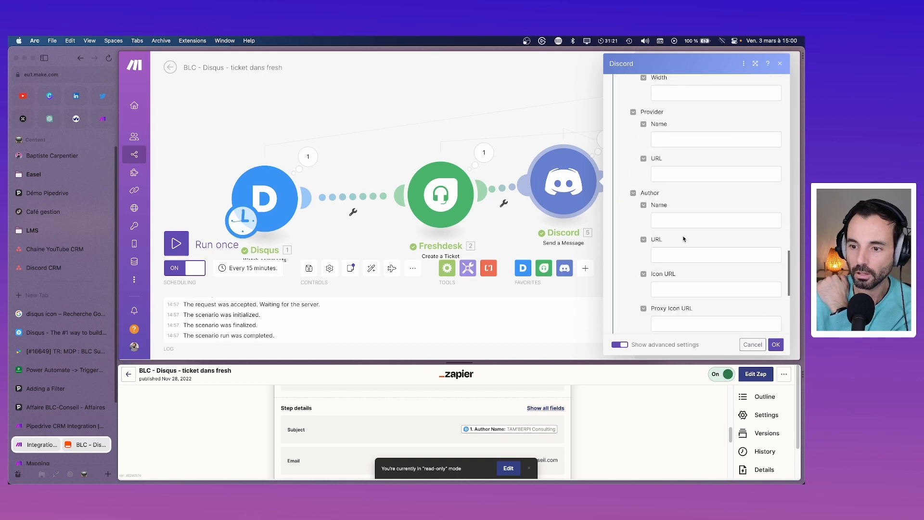
{"action": "left_click", "coordinate": [678, 220]}
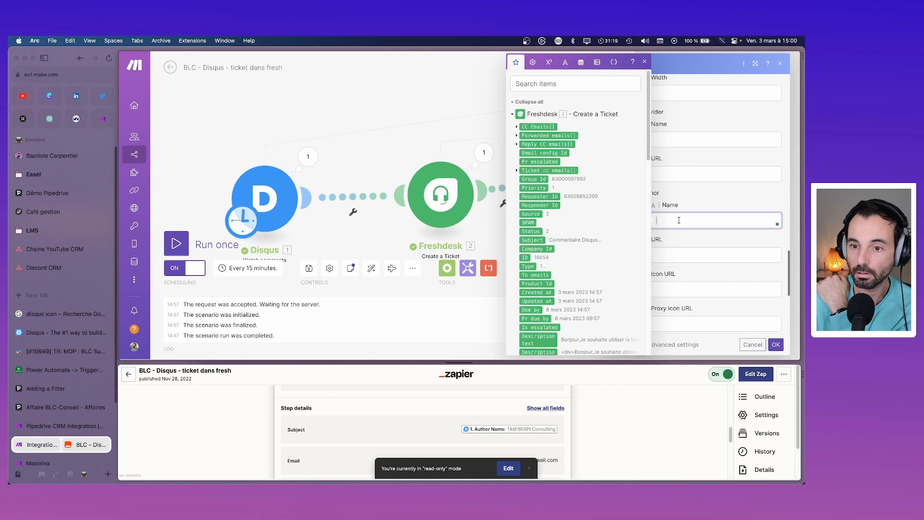
{"action": "left_click", "coordinate": [513, 115]}
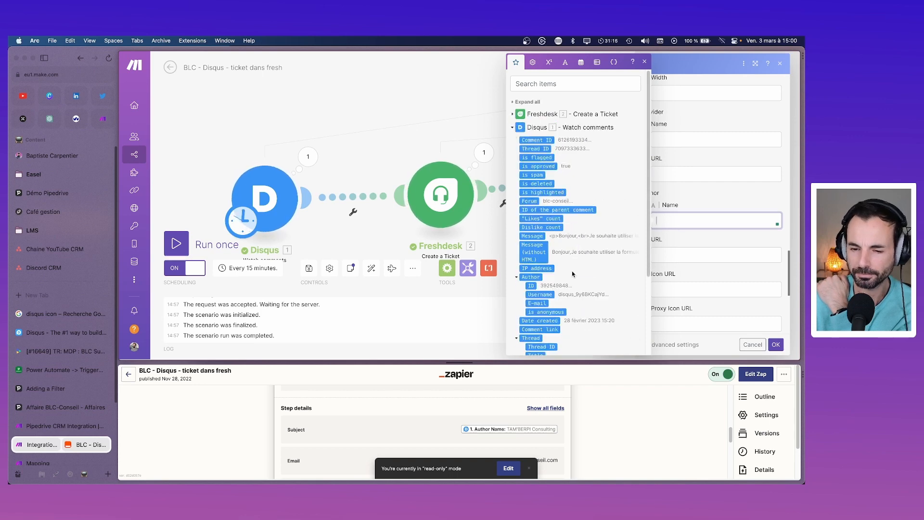
{"action": "left_click", "coordinate": [539, 294]}
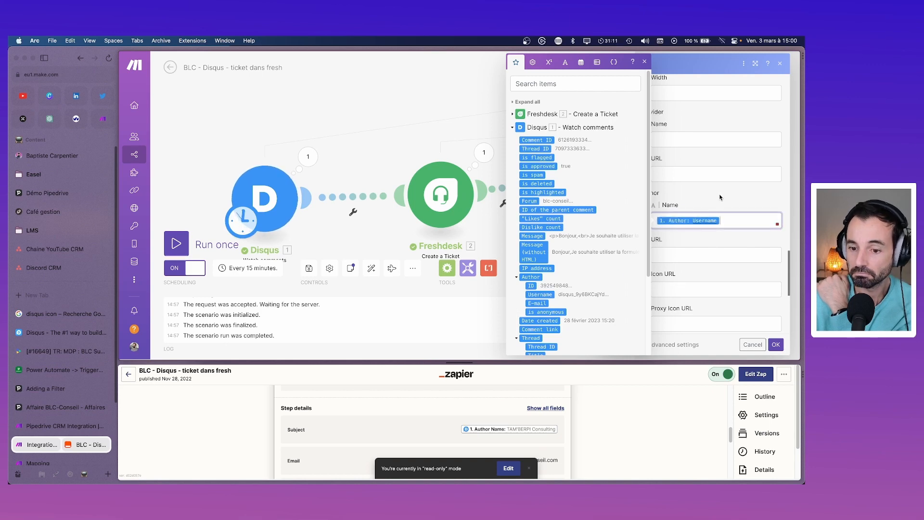
{"action": "scroll", "coordinate": [639, 260], "scroll_direction": "down", "scroll_amount": 4}
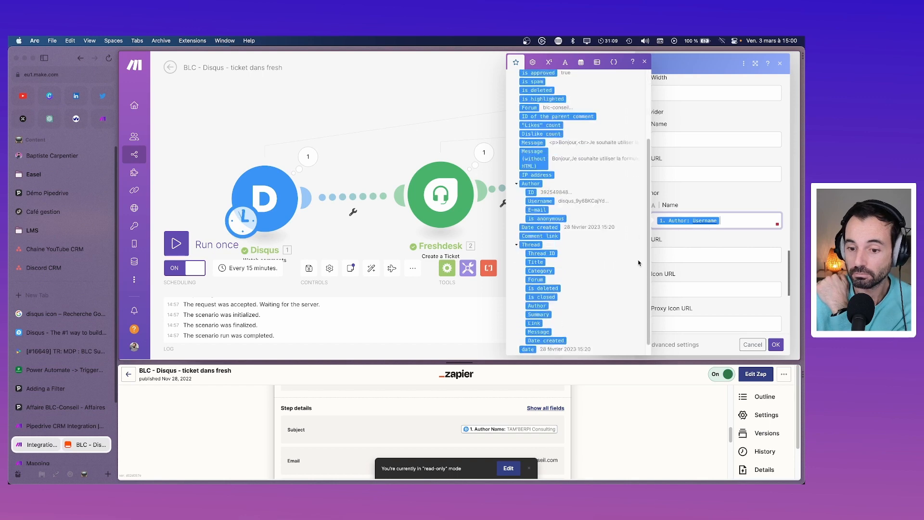
{"action": "left_click", "coordinate": [776, 344]}
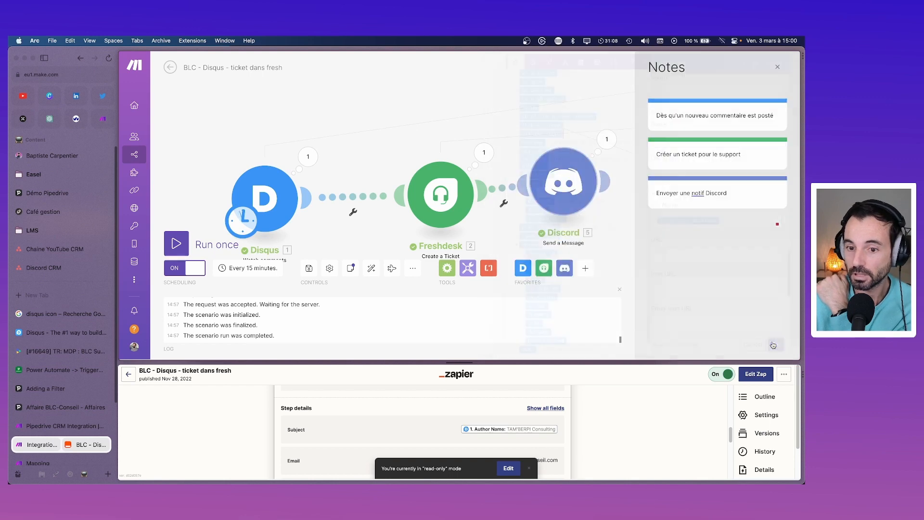
Step: Open and dismiss the Discord and Disqus module options and settings
{"action": "right_click", "coordinate": [553, 176]}
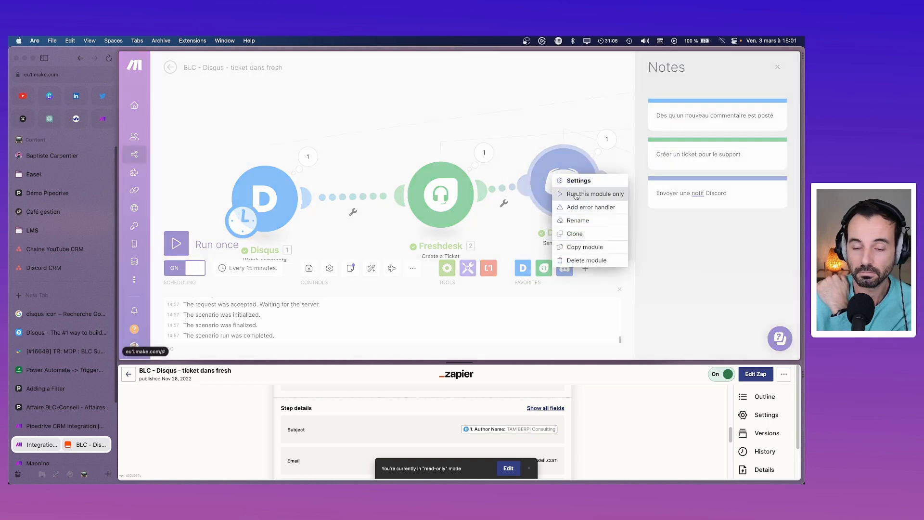
{"action": "left_click", "coordinate": [553, 126]}
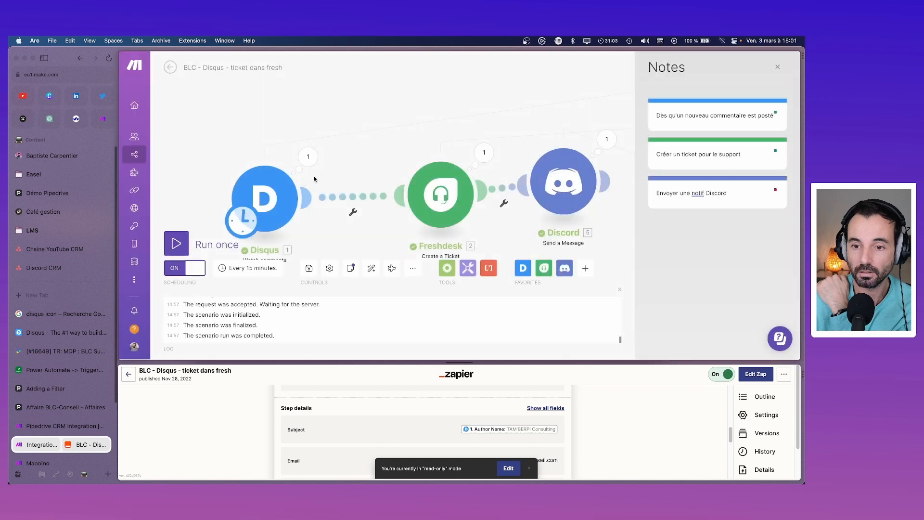
{"action": "left_click", "coordinate": [266, 194]}
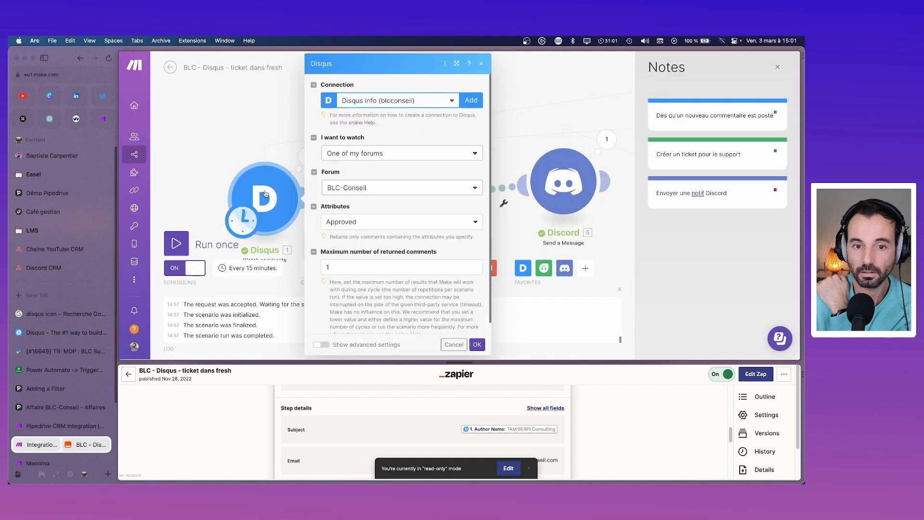
{"action": "right_click", "coordinate": [265, 194]}
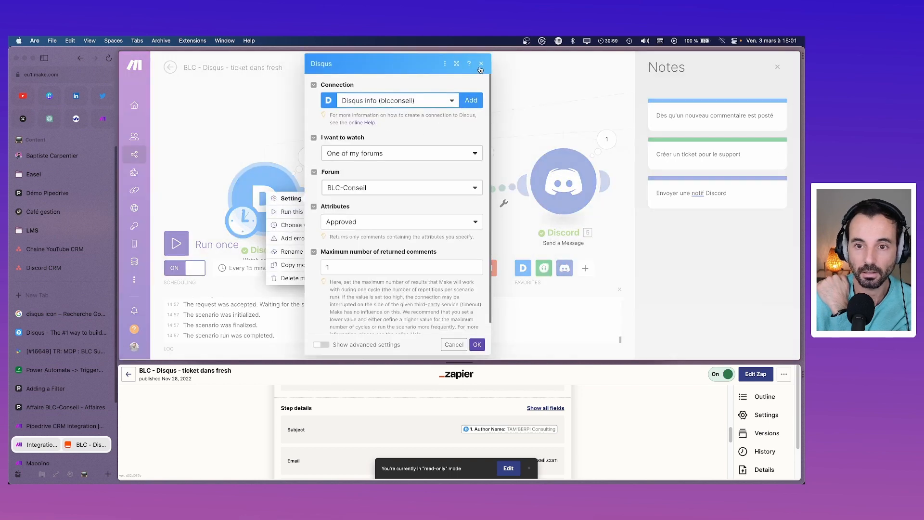
{"action": "left_click", "coordinate": [480, 64]}
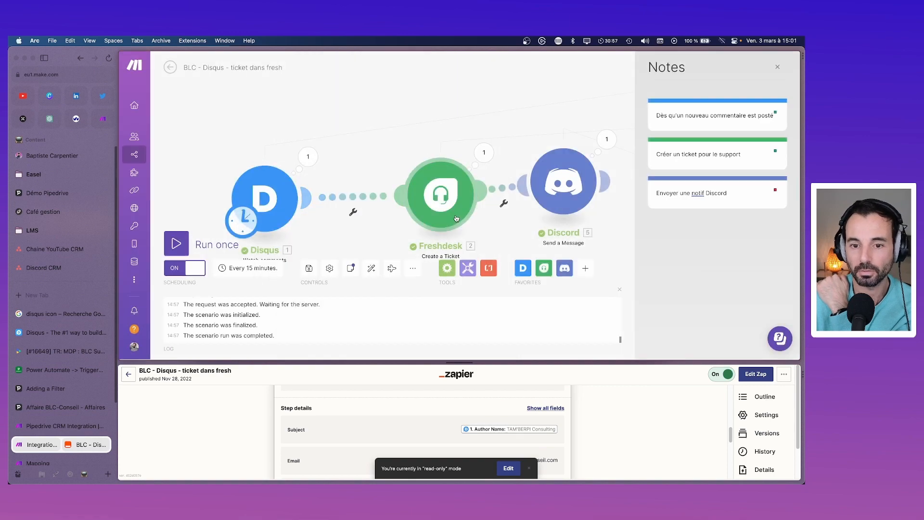
Step: Start the Disqus trigger from comments after a picked date, then run the scenario once
{"action": "right_click", "coordinate": [282, 194]}
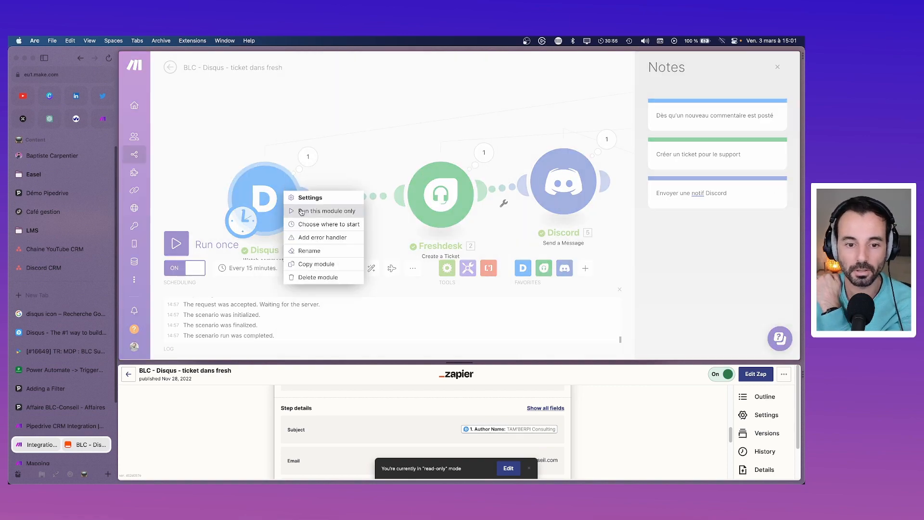
{"action": "left_click", "coordinate": [311, 225]}
{"action": "left_click", "coordinate": [314, 181]}
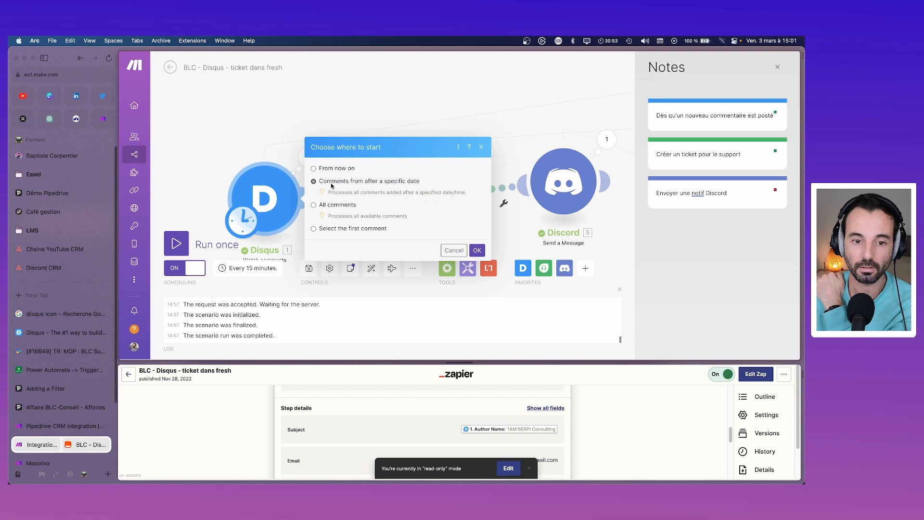
{"action": "left_click", "coordinate": [376, 195]}
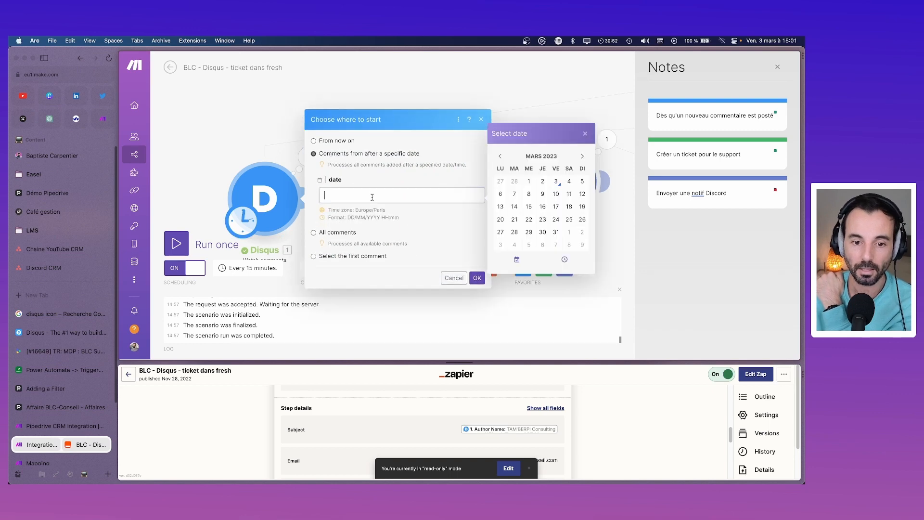
{"action": "left_click", "coordinate": [506, 180]}
{"action": "left_click", "coordinate": [477, 278]}
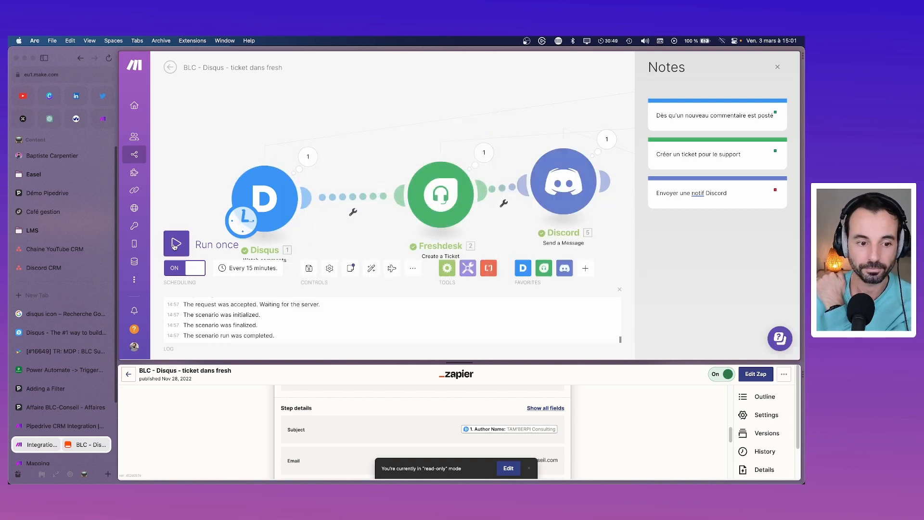
{"action": "left_click", "coordinate": [175, 244]}
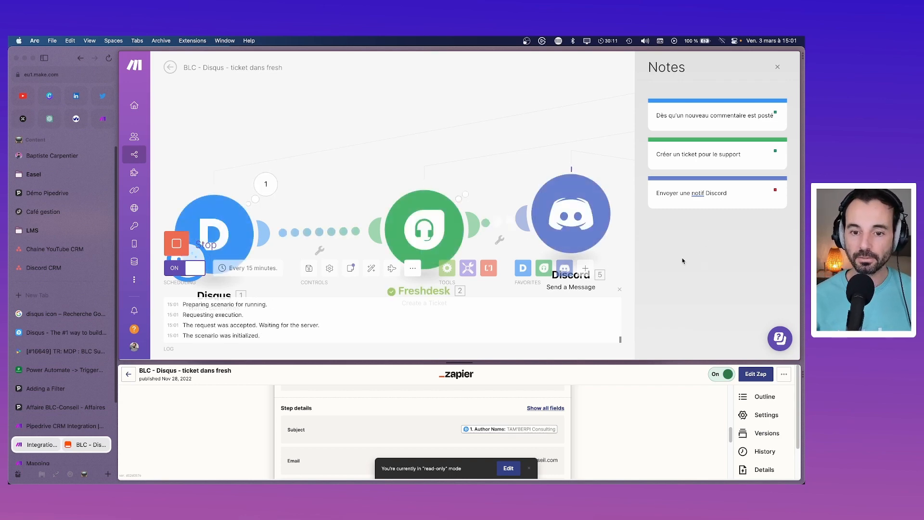
Step: After the run finishes, switch to Discord to check the #support notifications
{"action": "left_click", "coordinate": [641, 474]}
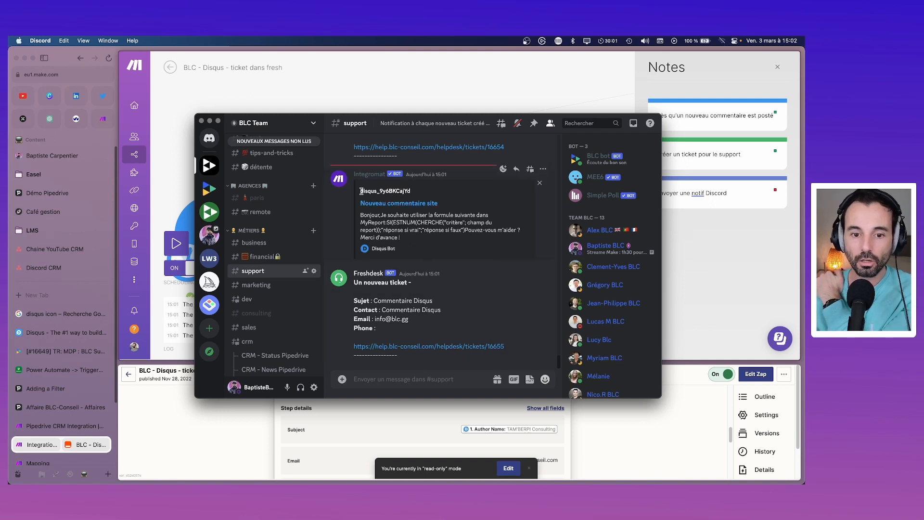
Step: Follow the Discord link to Freshdesk ticket #16655 'Commentaire Disqus', review it, then close it
{"action": "left_click_drag", "start_coordinate": [360, 191], "coordinate": [412, 191]}
{"action": "left_click", "coordinate": [401, 204]}
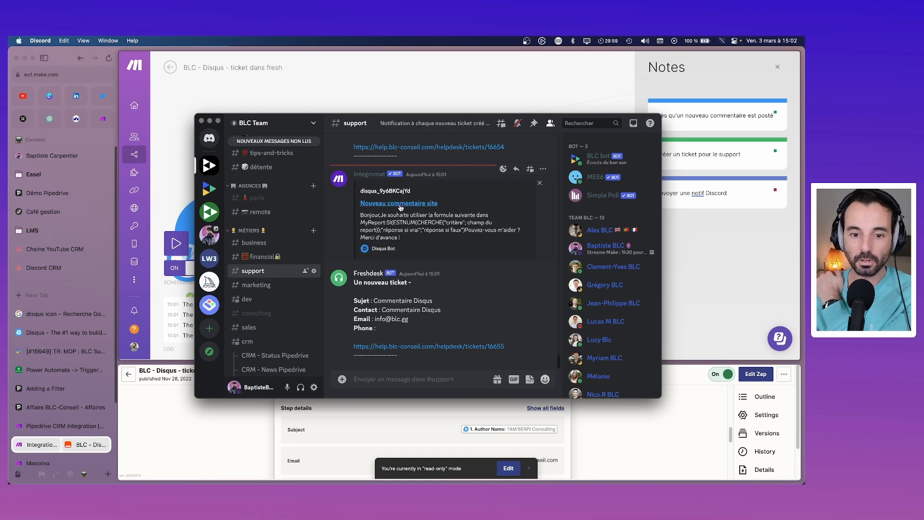
{"action": "left_click", "coordinate": [463, 285]}
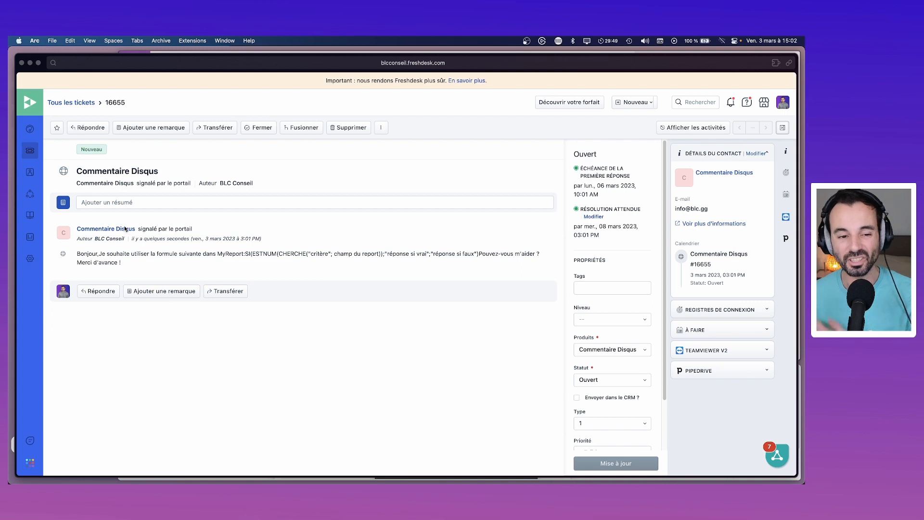
{"action": "left_click", "coordinate": [22, 63]}
{"action": "scroll", "coordinate": [391, 394], "scroll_direction": "down", "scroll_amount": 3}
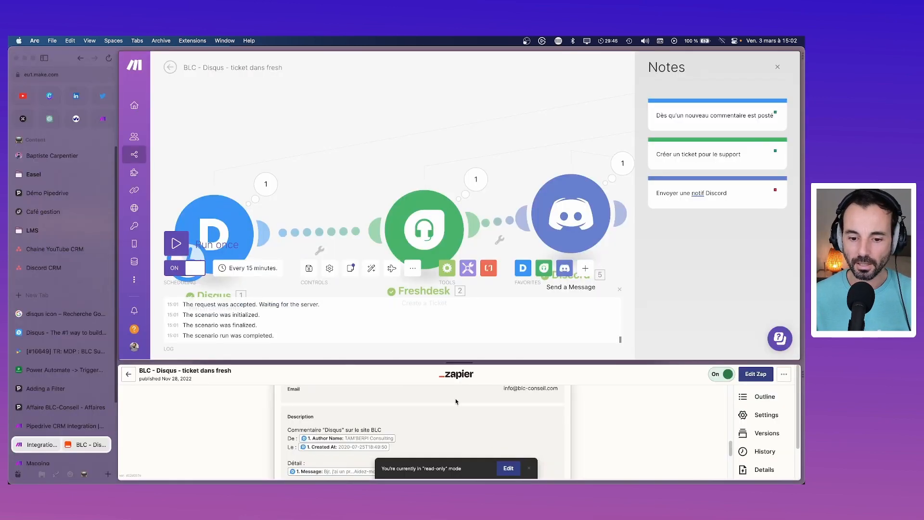
Step: Resize the split view and review the Discord and Freshdesk module settings
{"action": "left_click_drag", "start_coordinate": [455, 364], "coordinate": [455, 140]}
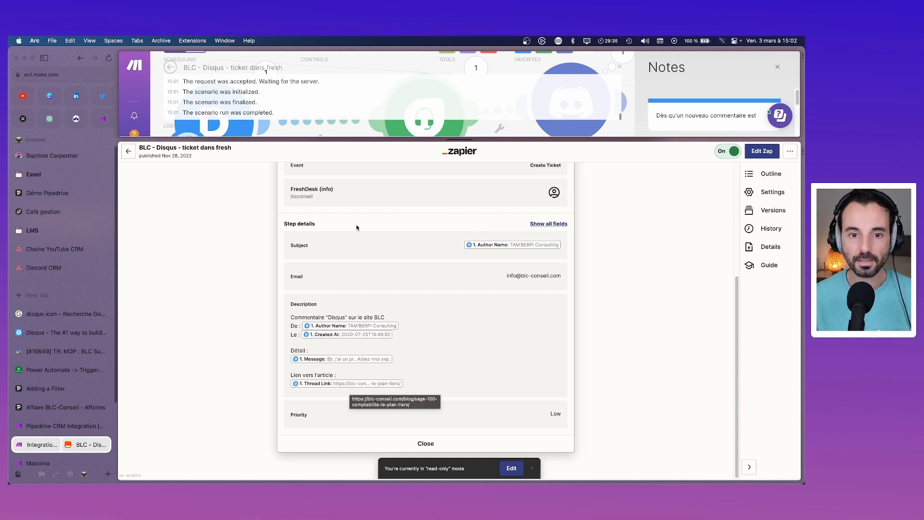
{"action": "left_click_drag", "start_coordinate": [457, 140], "coordinate": [457, 315]}
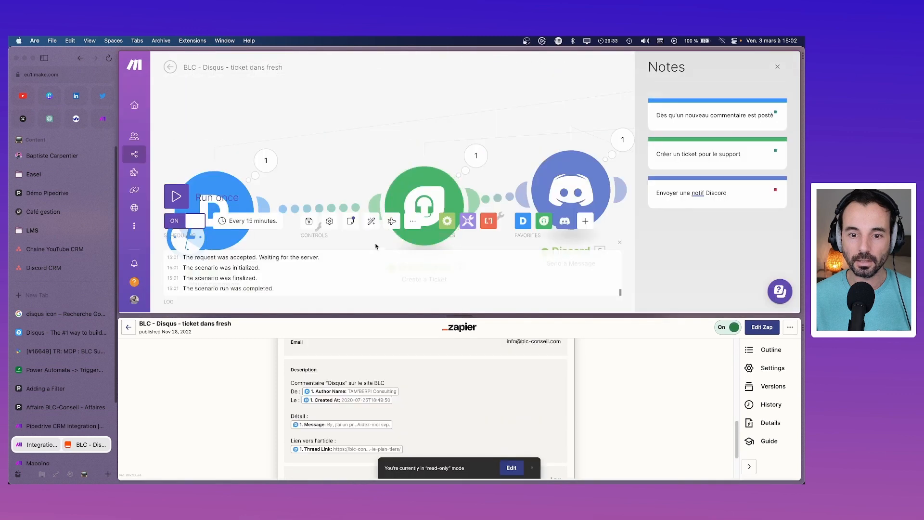
{"action": "left_click", "coordinate": [571, 193]}
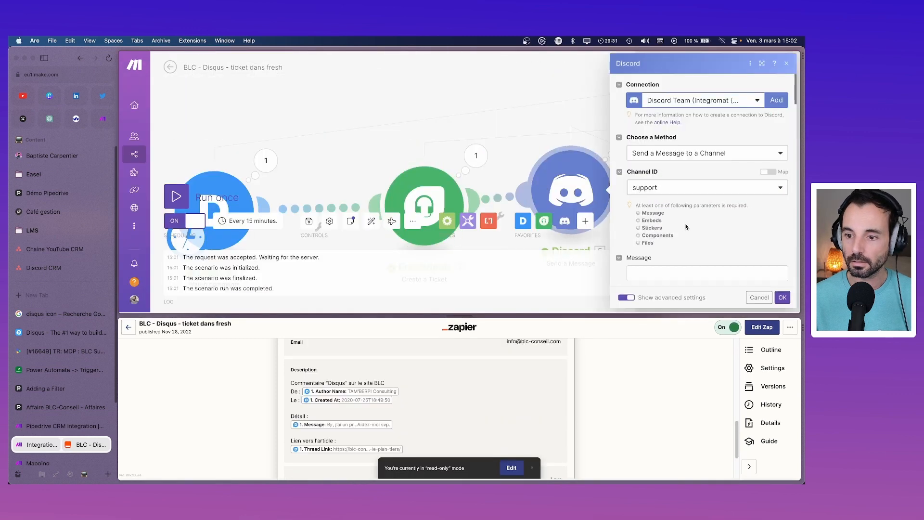
{"action": "left_click", "coordinate": [424, 205]}
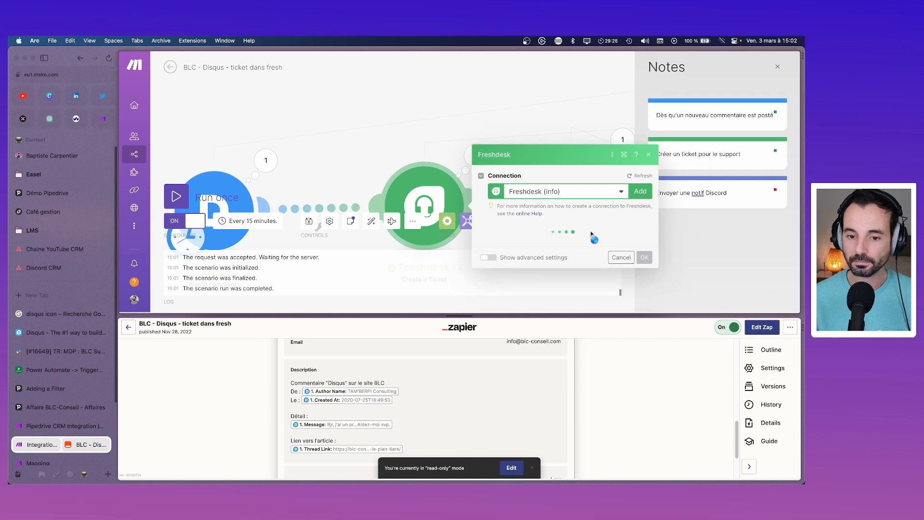
Step: Delete test ticket #16655 from the full Freshdesk ticket list
{"action": "left_click", "coordinate": [49, 354]}
{"action": "left_click", "coordinate": [131, 136]}
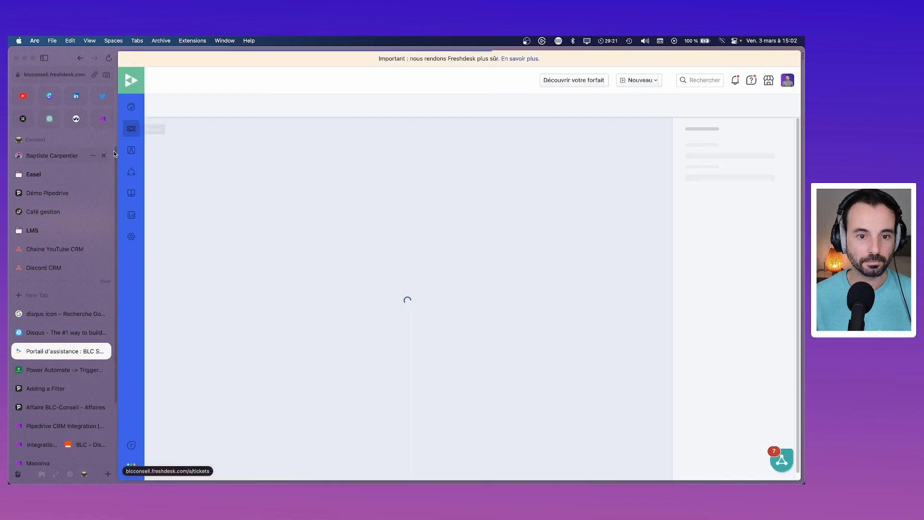
{"action": "left_click", "coordinate": [158, 143]}
{"action": "left_click", "coordinate": [465, 105]}
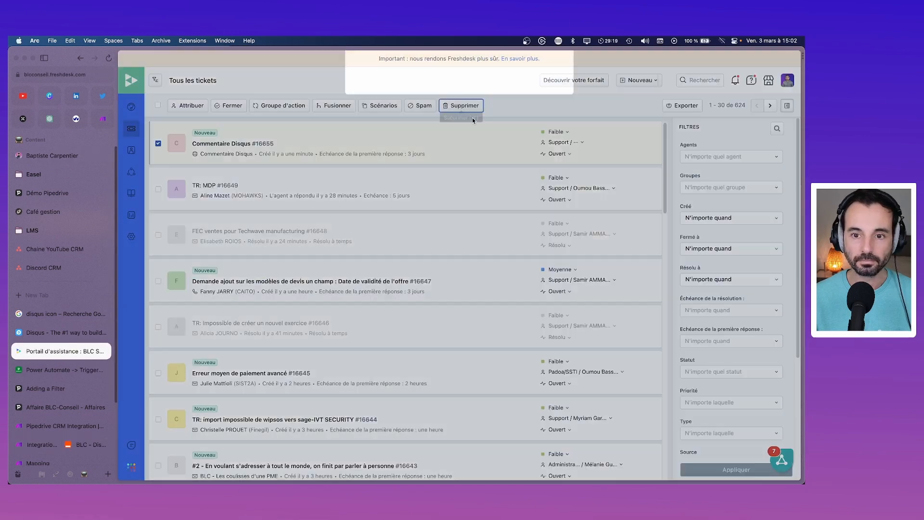
{"action": "left_click", "coordinate": [540, 115]}
{"action": "mouse_move", "coordinate": [571, 482]}
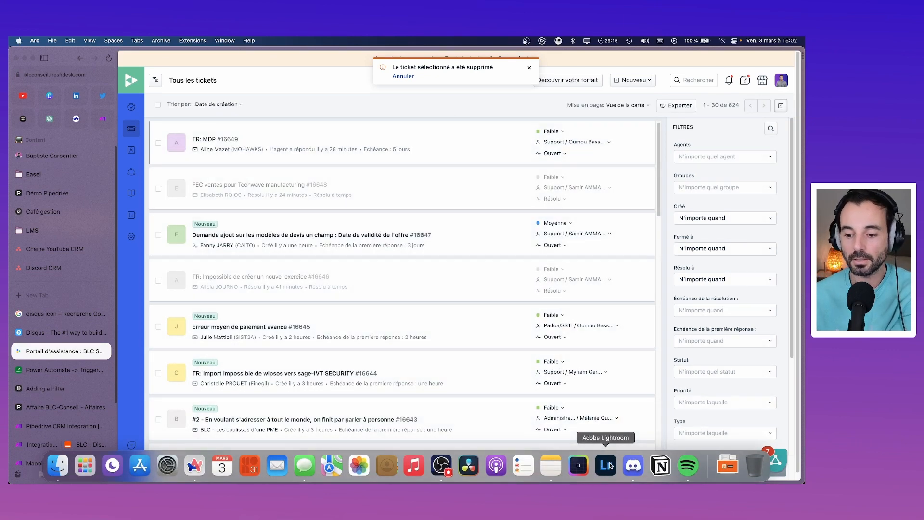
Step: Delete the new-comment notification and the Freshdesk ticket message from Discord's #support
{"action": "left_click", "coordinate": [632, 466]}
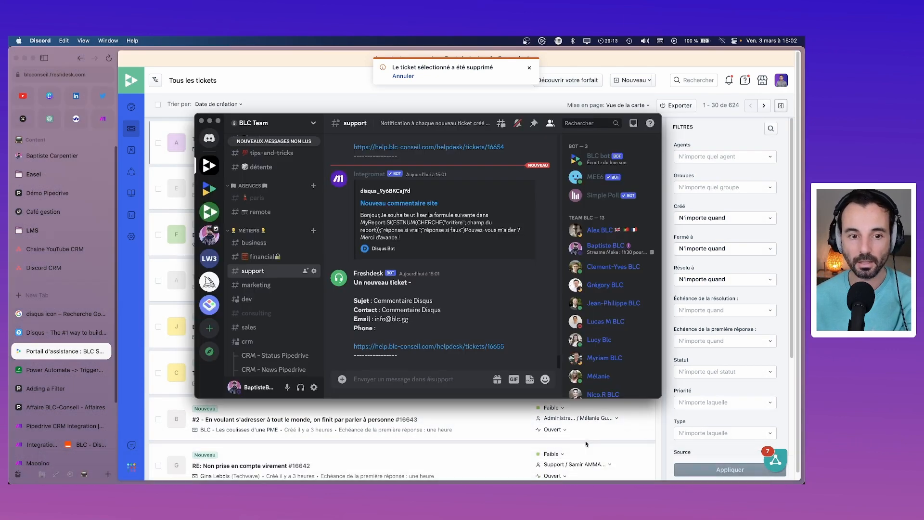
{"action": "left_click", "coordinate": [543, 168]}
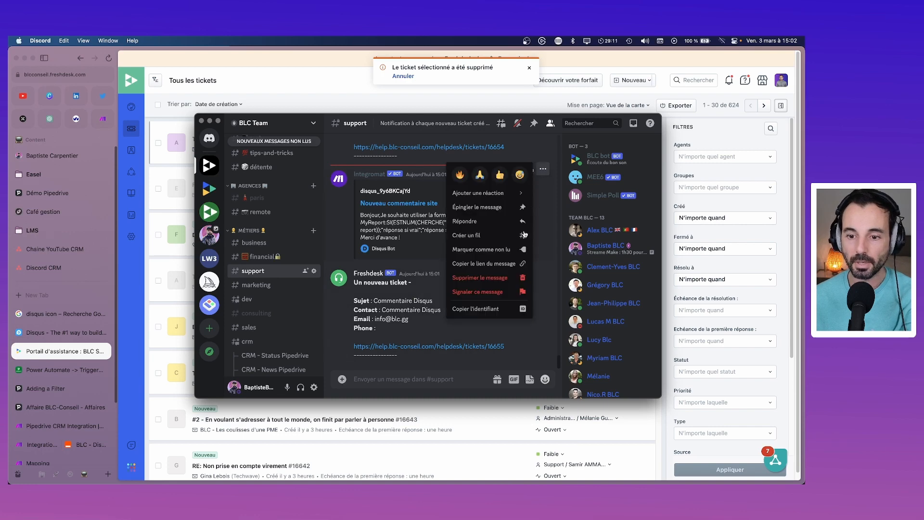
{"action": "left_click", "coordinate": [487, 275]}
{"action": "left_click", "coordinate": [492, 345]}
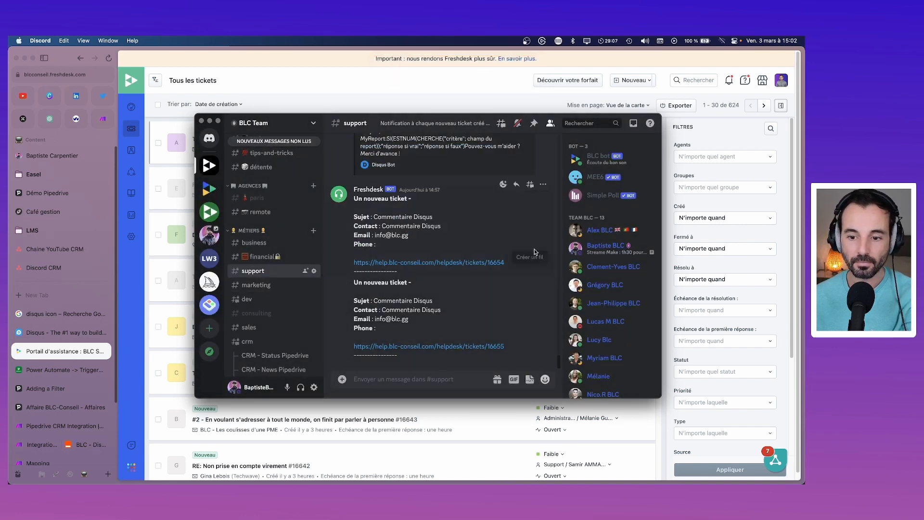
{"action": "left_click", "coordinate": [543, 183]}
{"action": "left_click", "coordinate": [480, 307]}
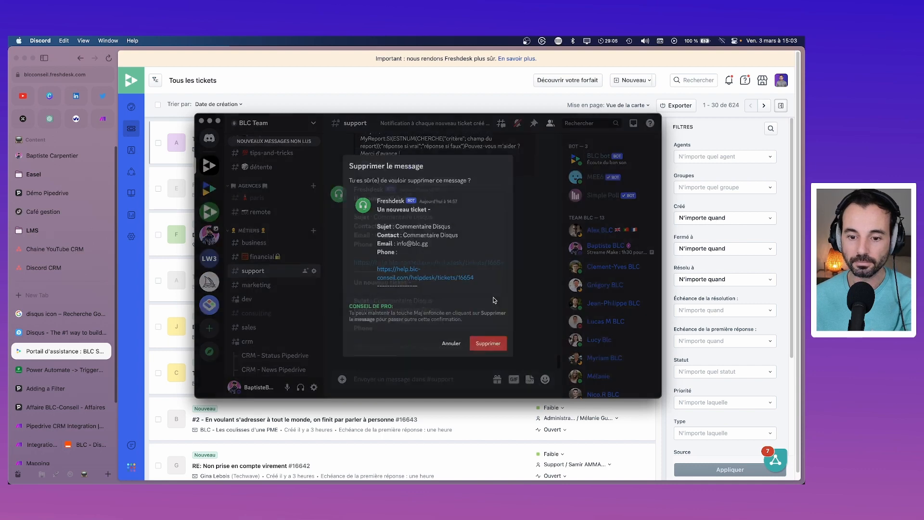
{"action": "left_click", "coordinate": [542, 351]}
Step: Delete three more test messages, including the ticket 16653 notice, and return to Freshdesk's ticket list
{"action": "left_click", "coordinate": [543, 270]}
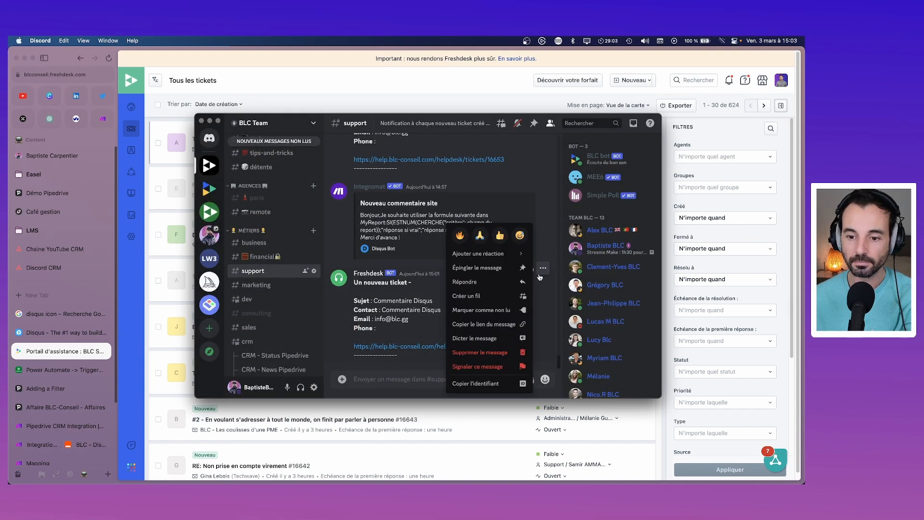
{"action": "left_click", "coordinate": [510, 325]}
{"action": "left_click", "coordinate": [493, 350]}
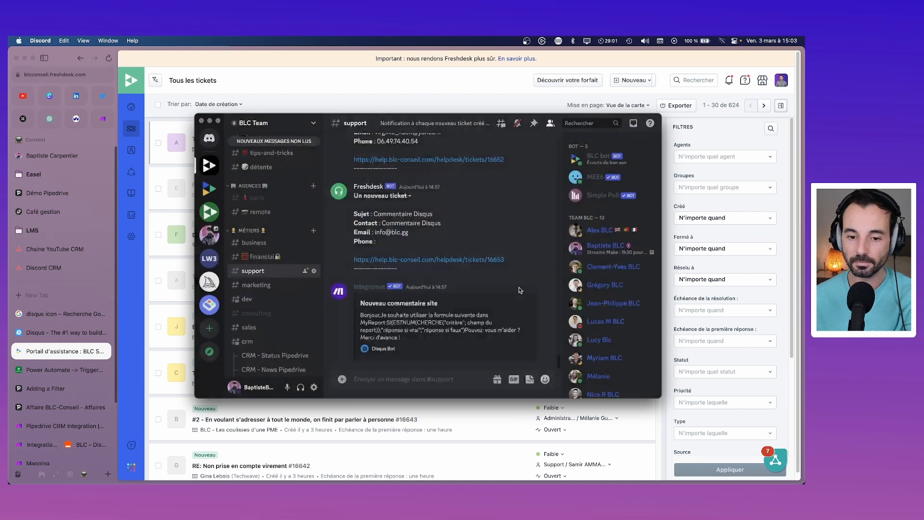
{"action": "left_click", "coordinate": [543, 298]}
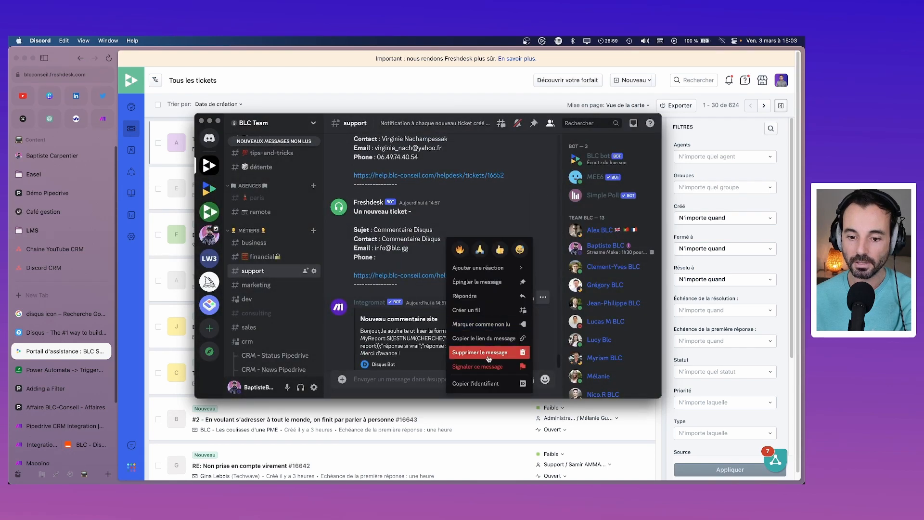
{"action": "left_click", "coordinate": [489, 355]}
{"action": "left_click", "coordinate": [490, 336]}
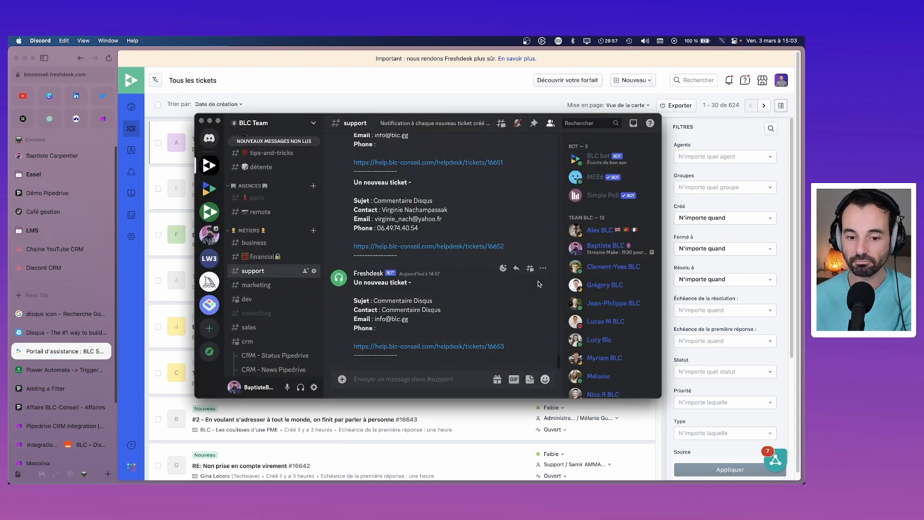
{"action": "left_click", "coordinate": [544, 267]}
{"action": "left_click", "coordinate": [491, 352]}
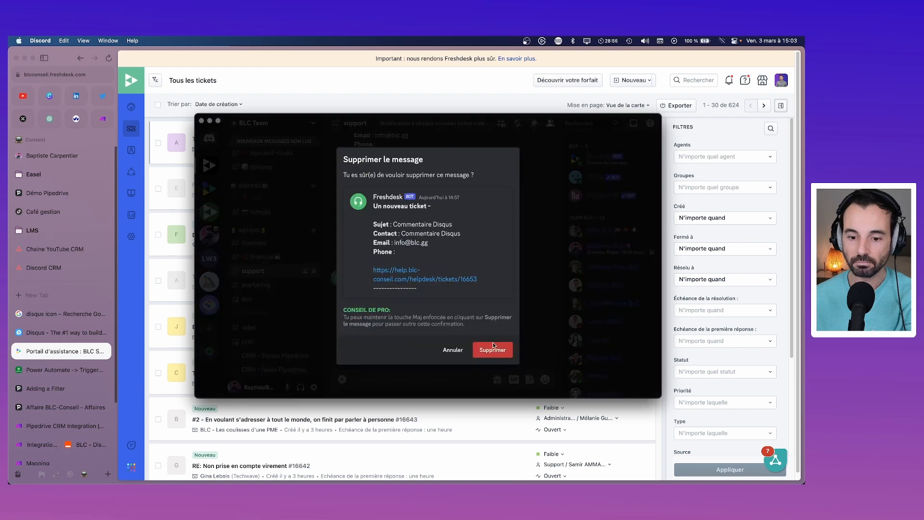
{"action": "left_click", "coordinate": [492, 351]}
{"action": "scroll", "coordinate": [486, 298], "scroll_direction": "up", "scroll_amount": 4}
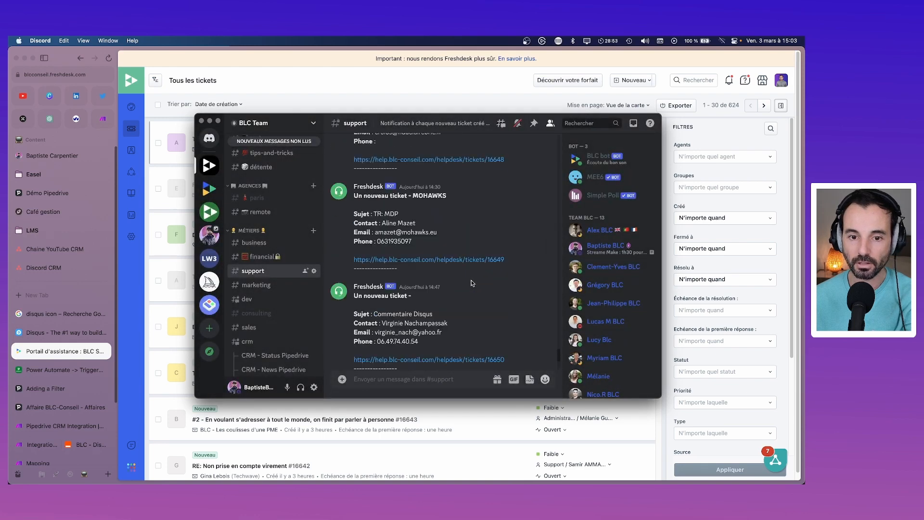
{"action": "left_click", "coordinate": [130, 284]}
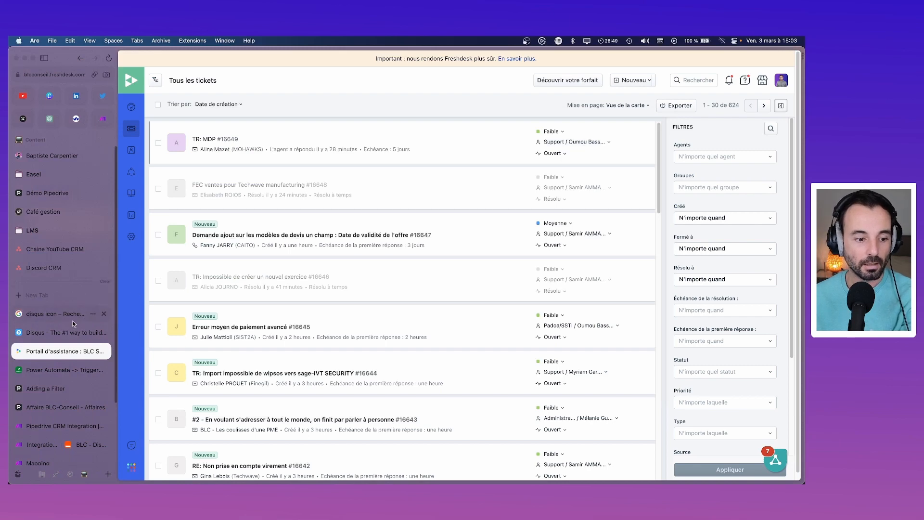
Step: Add the Disqus thread link on a new line of the Freshdesk ticket Description
{"action": "left_click", "coordinate": [49, 444]}
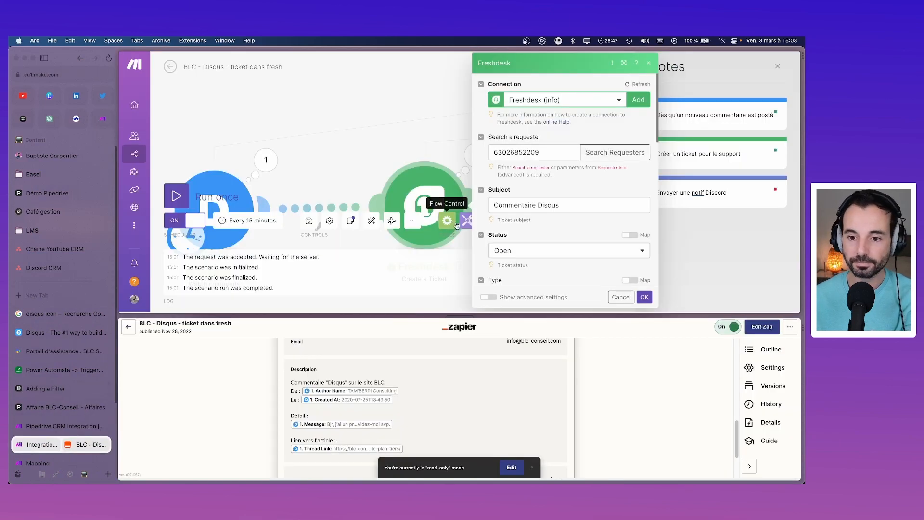
{"action": "scroll", "coordinate": [586, 194], "scroll_direction": "down", "scroll_amount": 6}
{"action": "scroll", "coordinate": [587, 194], "scroll_direction": "down", "scroll_amount": 4}
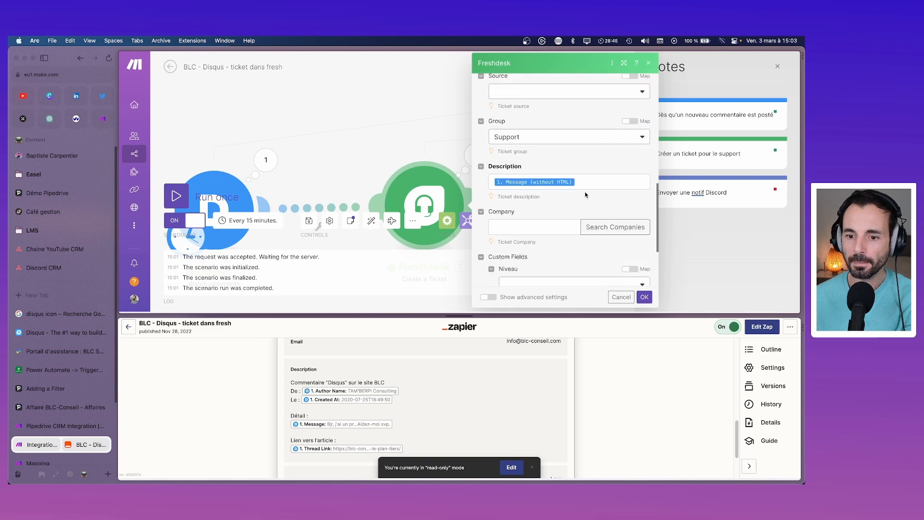
{"action": "left_click", "coordinate": [587, 145]}
{"action": "key", "text": "Return"}
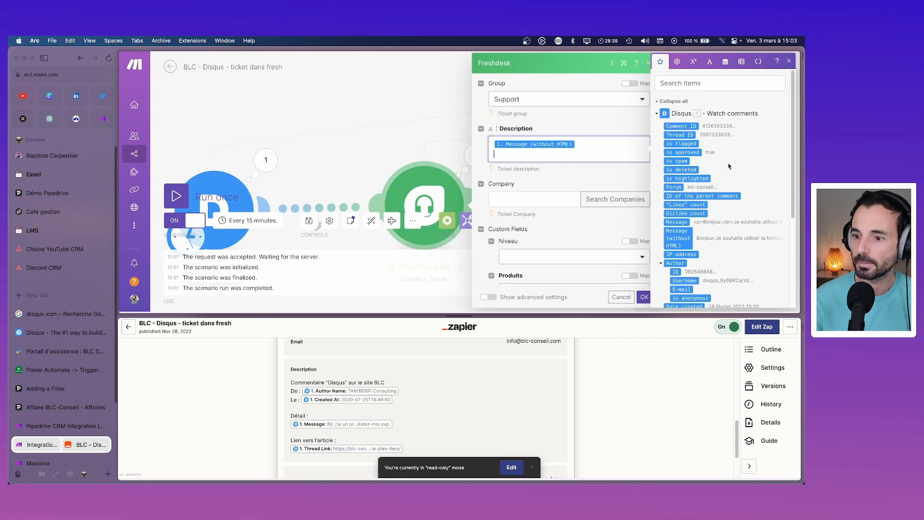
{"action": "left_click", "coordinate": [696, 78]}
{"action": "type", "text": "link"}
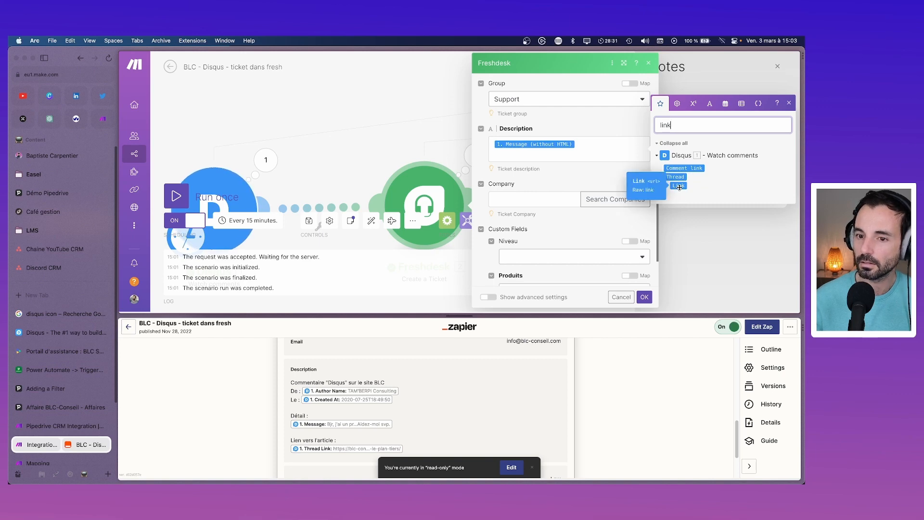
{"action": "left_click_drag", "start_coordinate": [680, 187], "coordinate": [534, 154]}
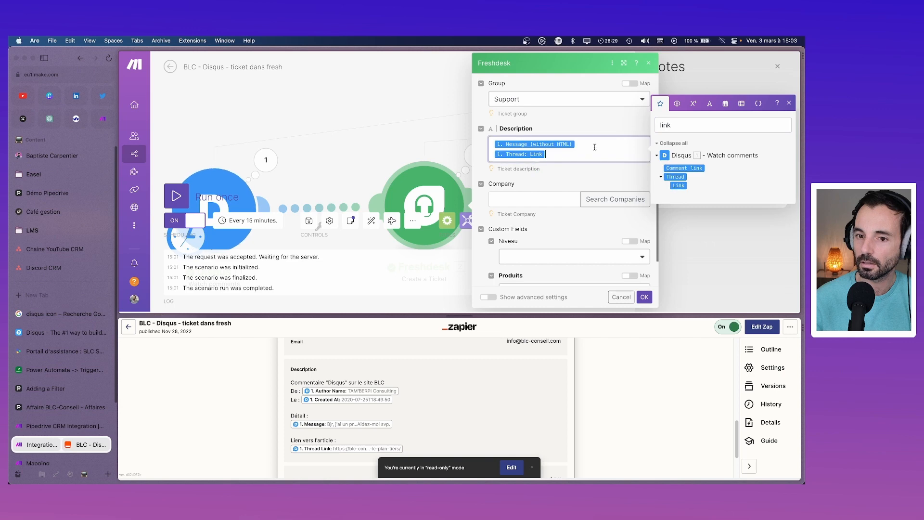
Step: Label the message 'Commentaire :' and the thread link 'Lien :', then confirm the module
{"action": "left_click", "coordinate": [493, 141]}
{"action": "type", "text": "Commentaire :"}
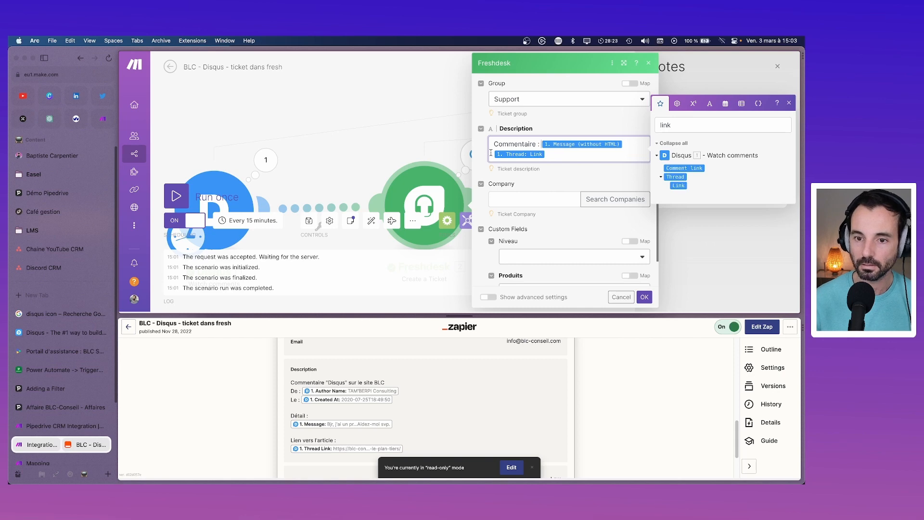
{"action": "key", "text": "End"}
{"action": "type", "text": "Li"}
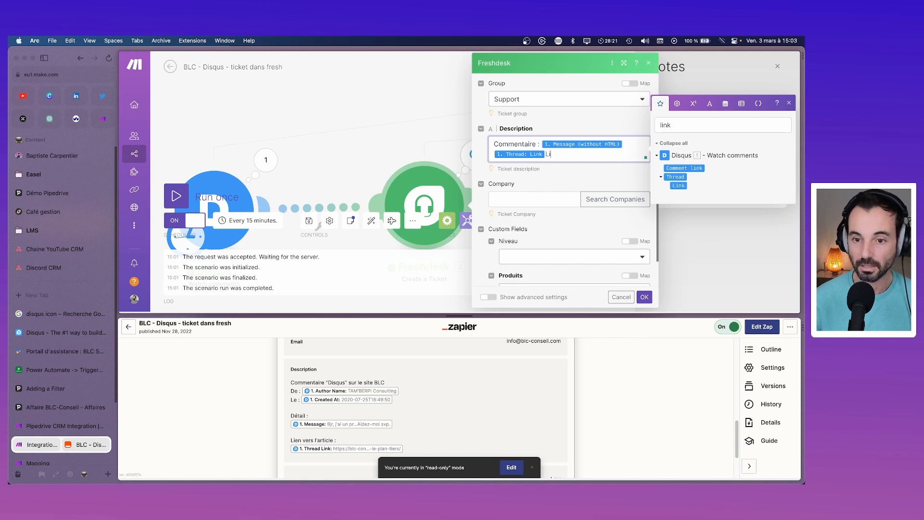
{"action": "key", "text": "BackSpace"}
{"action": "key", "text": "BackSpace"}
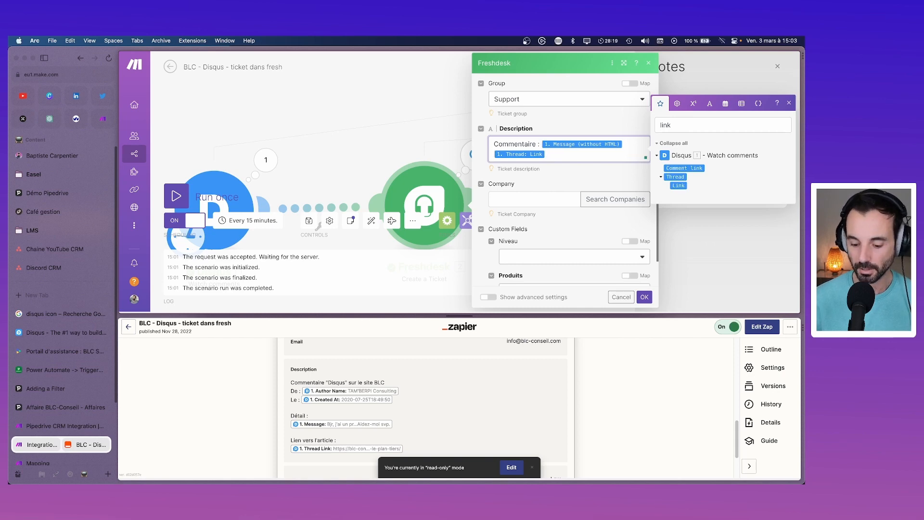
{"action": "key", "text": "Home"}
{"action": "type", "text": "Lien :"}
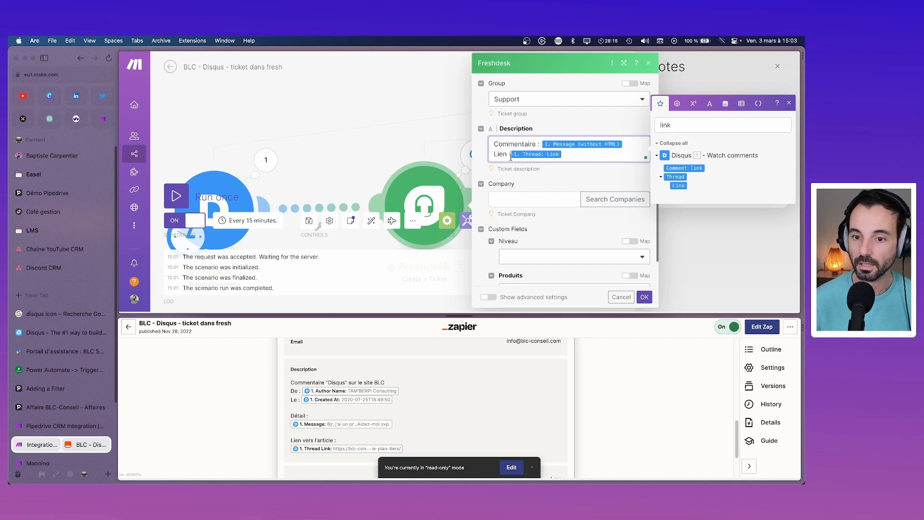
{"action": "left_click", "coordinate": [645, 297]}
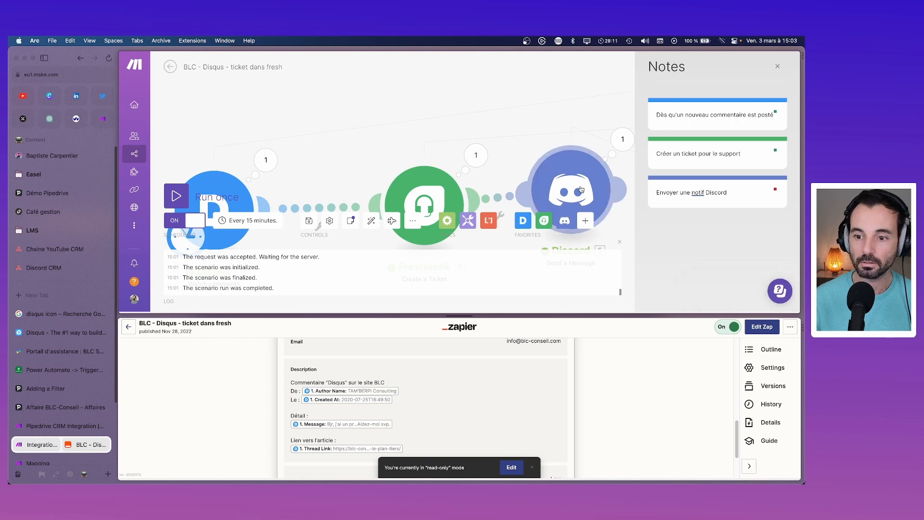
Step: Keep the Discord module settings, save the Make scenario, and switch off the old Zapier zap
{"action": "left_click", "coordinate": [581, 189]}
{"action": "scroll", "coordinate": [671, 222], "scroll_direction": "down", "scroll_amount": 10}
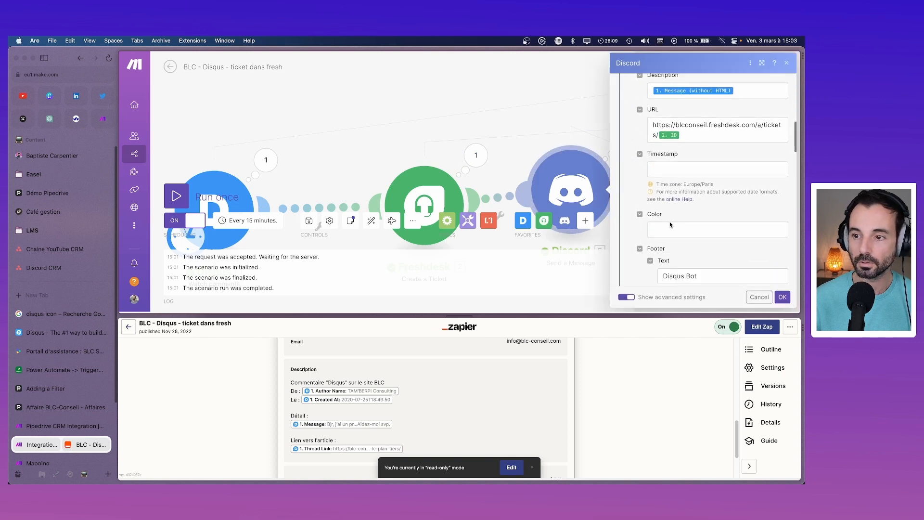
{"action": "scroll", "coordinate": [669, 221], "scroll_direction": "up", "scroll_amount": 2}
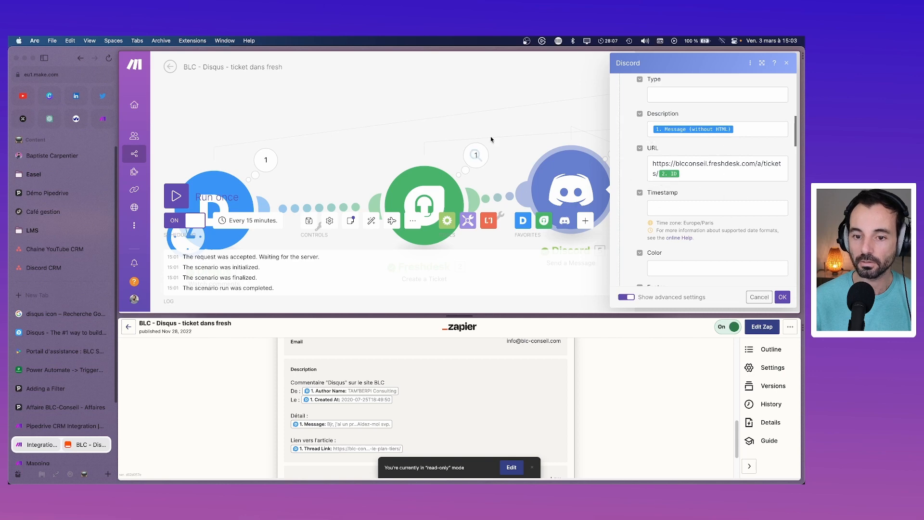
{"action": "left_click", "coordinate": [782, 297]}
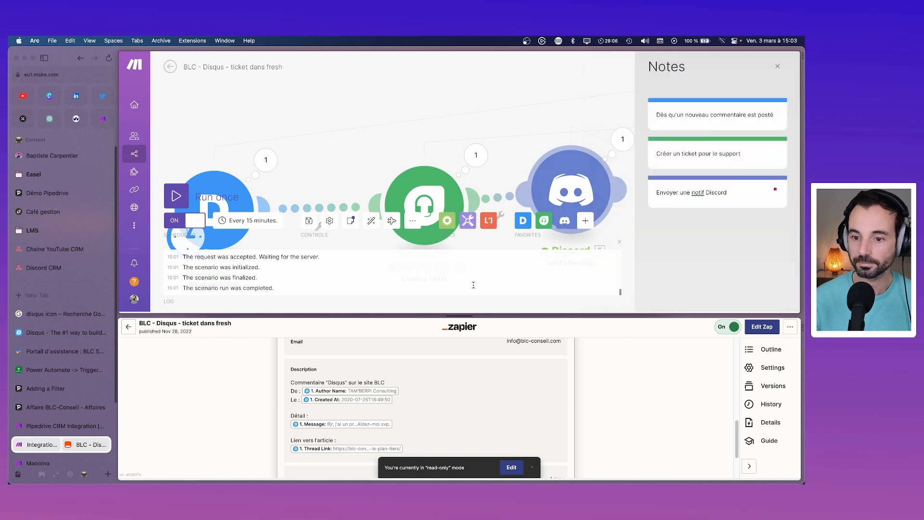
{"action": "left_click", "coordinate": [307, 226]}
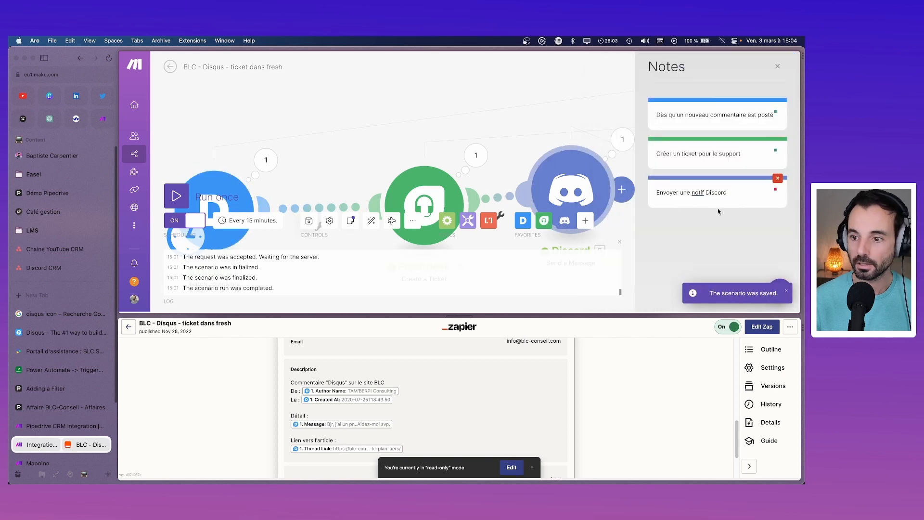
{"action": "left_click", "coordinate": [727, 327]}
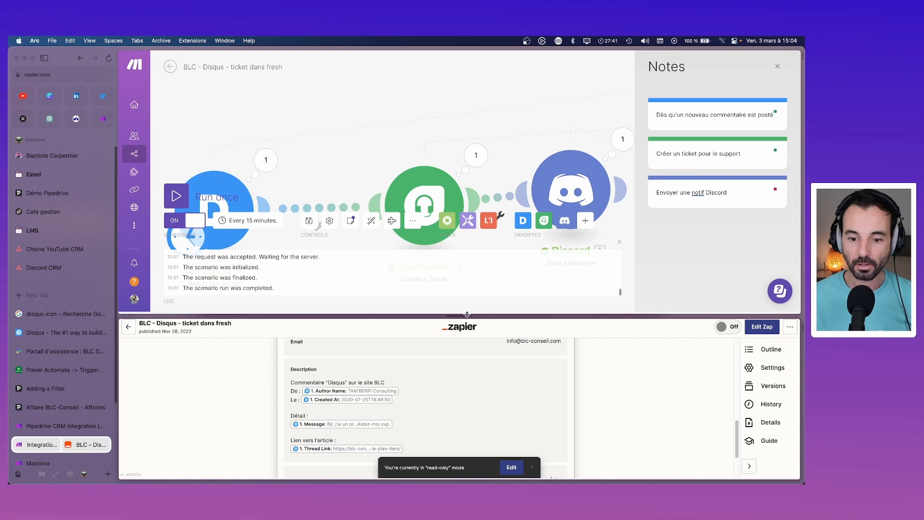
Step: Auto-align the Make modules, then return to the Zapier zaps list in an enlarged pane
{"action": "left_click_drag", "start_coordinate": [467, 315], "coordinate": [477, 384]}
{"action": "left_click", "coordinate": [371, 291]}
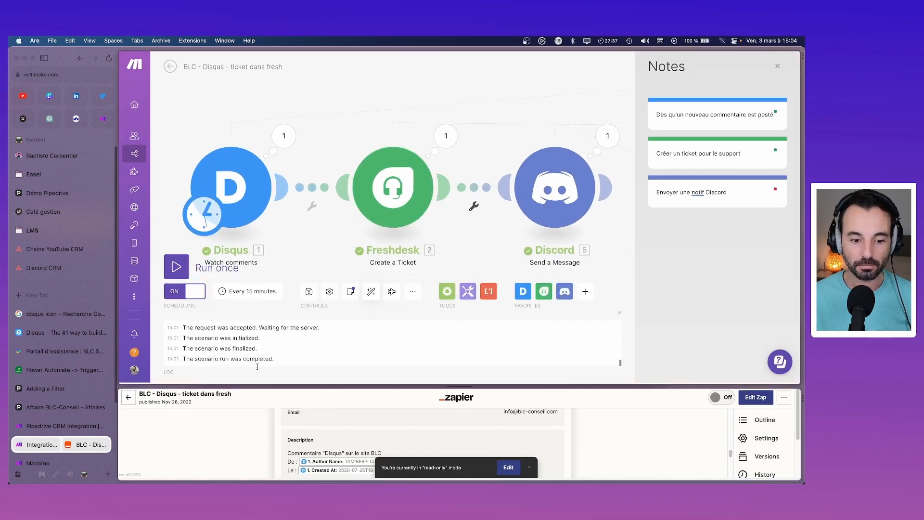
{"action": "left_click", "coordinate": [130, 397]}
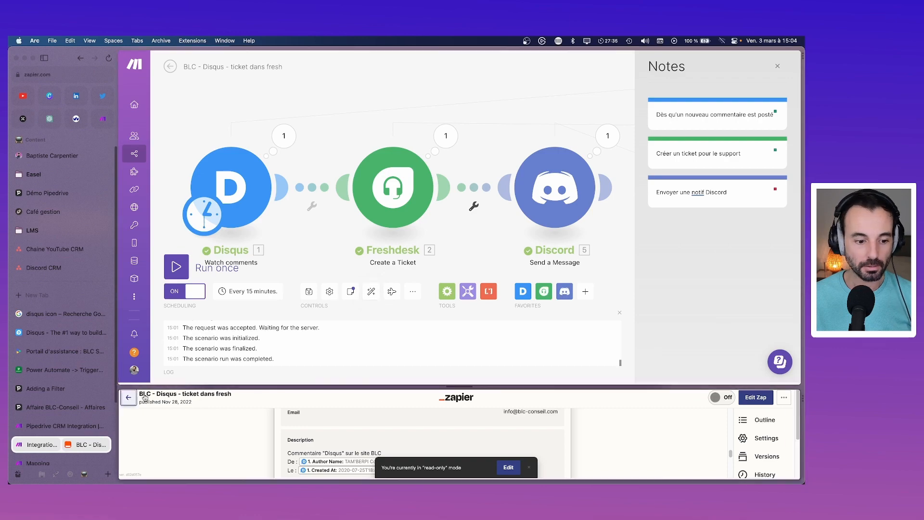
{"action": "left_click_drag", "start_coordinate": [467, 384], "coordinate": [466, 127]}
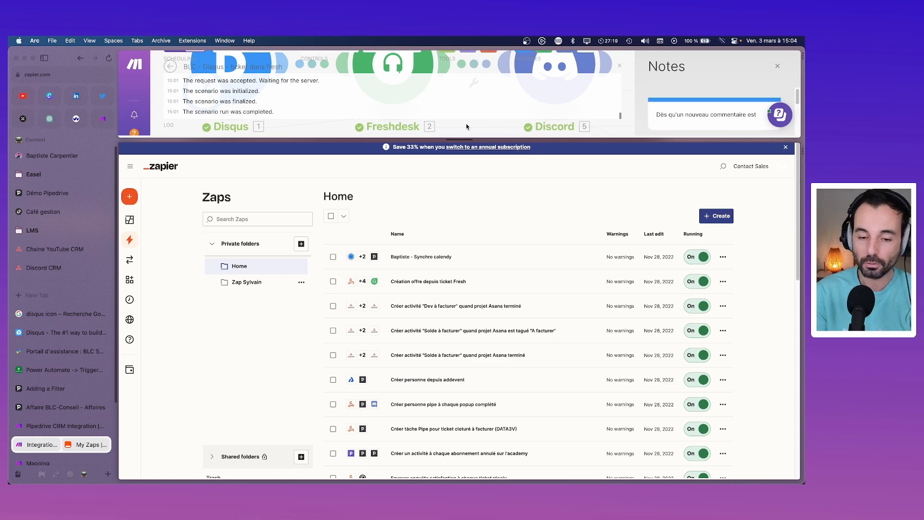
Step: Edit the 'Création offre depuis ticket Fresh' zap and inspect its Catch Hook app, trigger and test data
{"action": "left_click", "coordinate": [435, 284]}
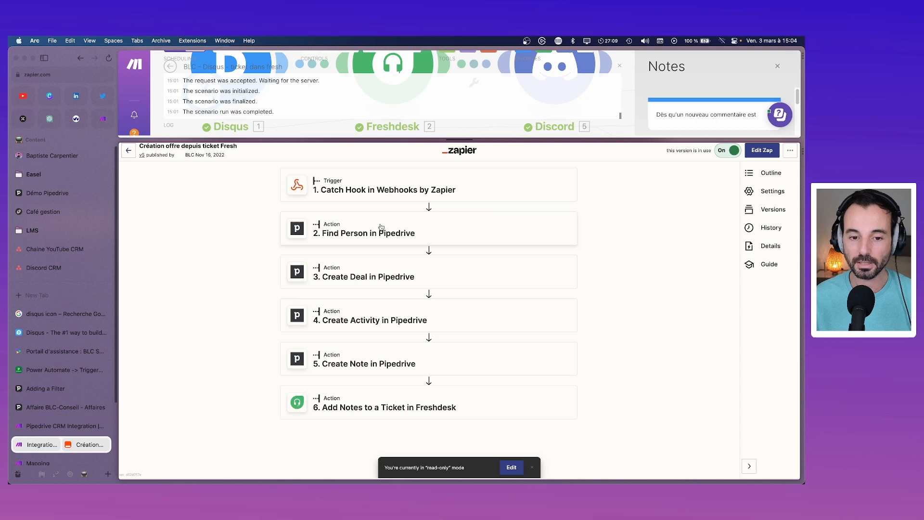
{"action": "left_click", "coordinate": [398, 193]}
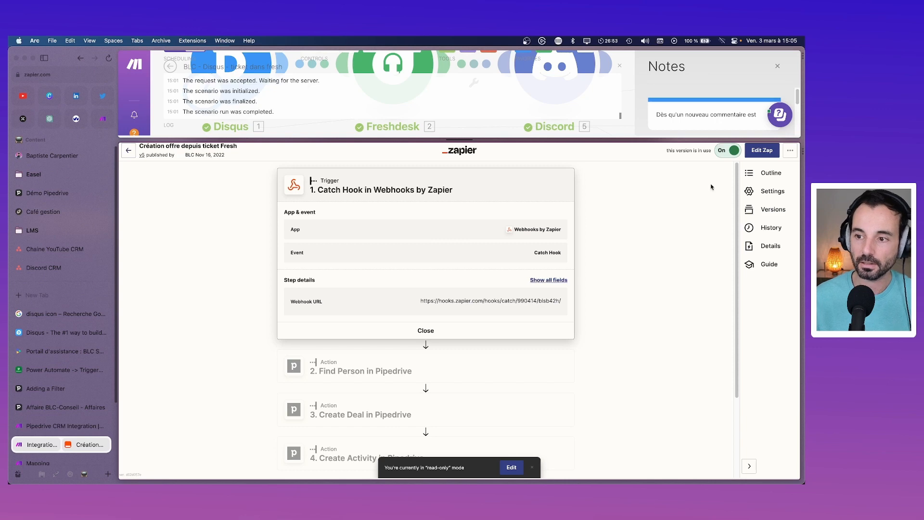
{"action": "left_click", "coordinate": [762, 150]}
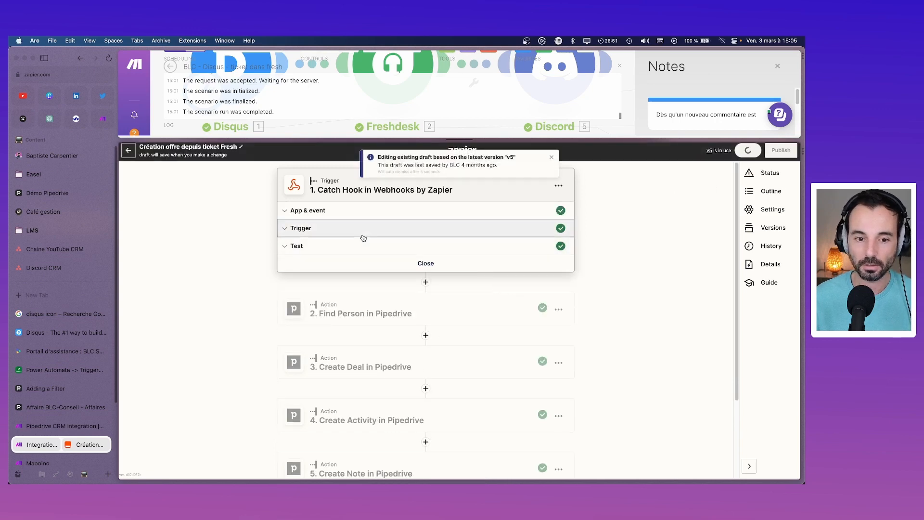
{"action": "left_click", "coordinate": [363, 236]}
{"action": "left_click", "coordinate": [360, 214]}
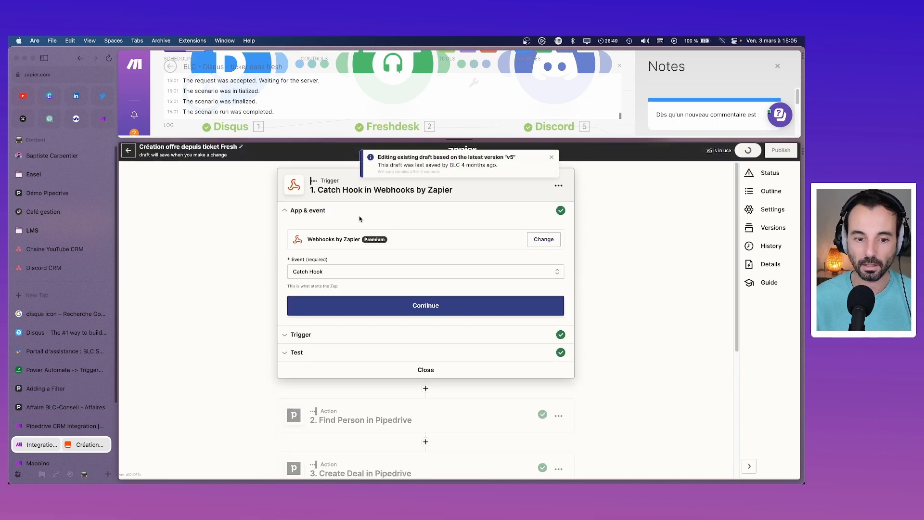
{"action": "left_click", "coordinate": [399, 335]}
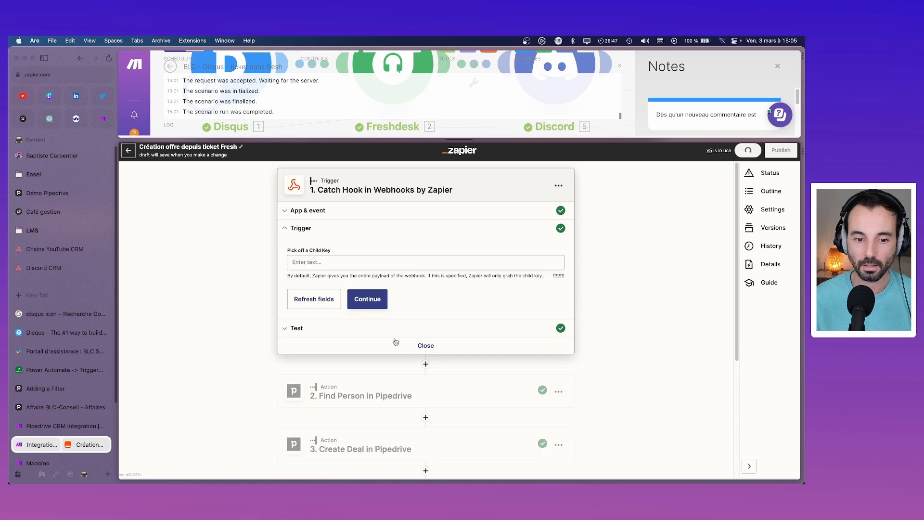
{"action": "left_click", "coordinate": [341, 328]}
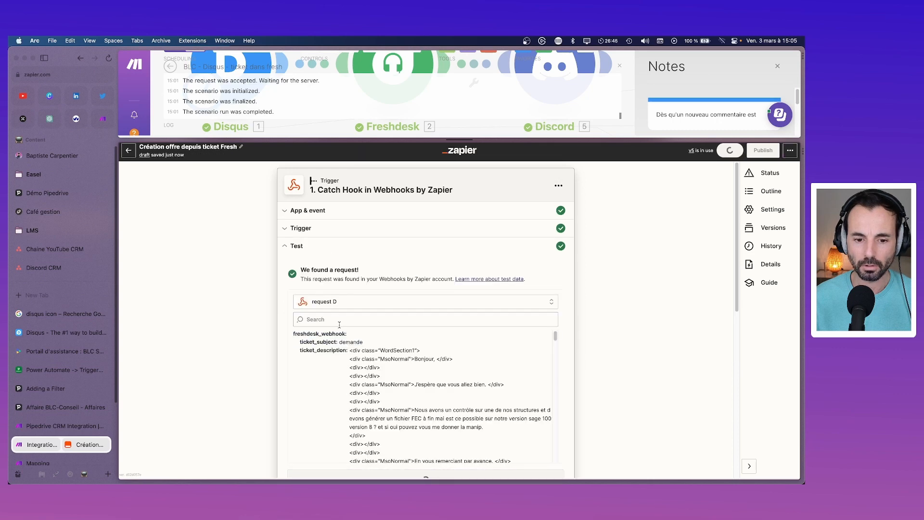
{"action": "left_click", "coordinate": [328, 211]}
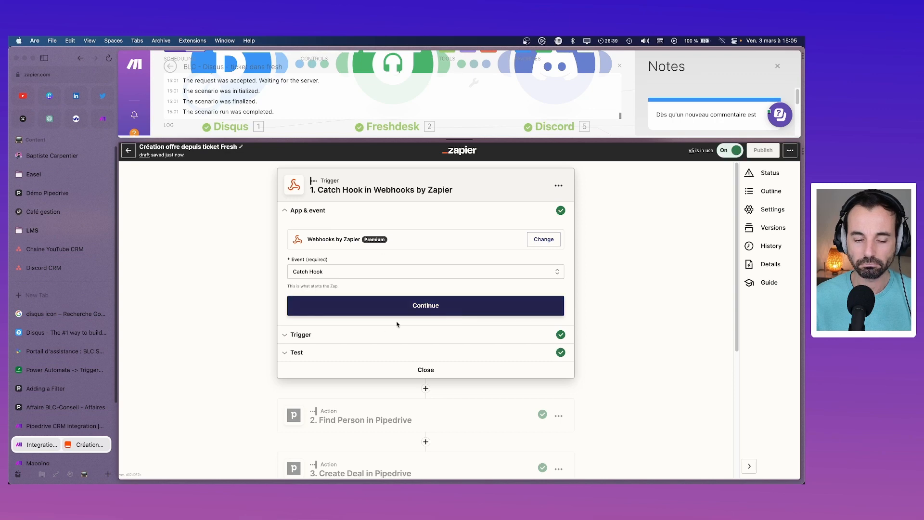
{"action": "left_click", "coordinate": [363, 337]}
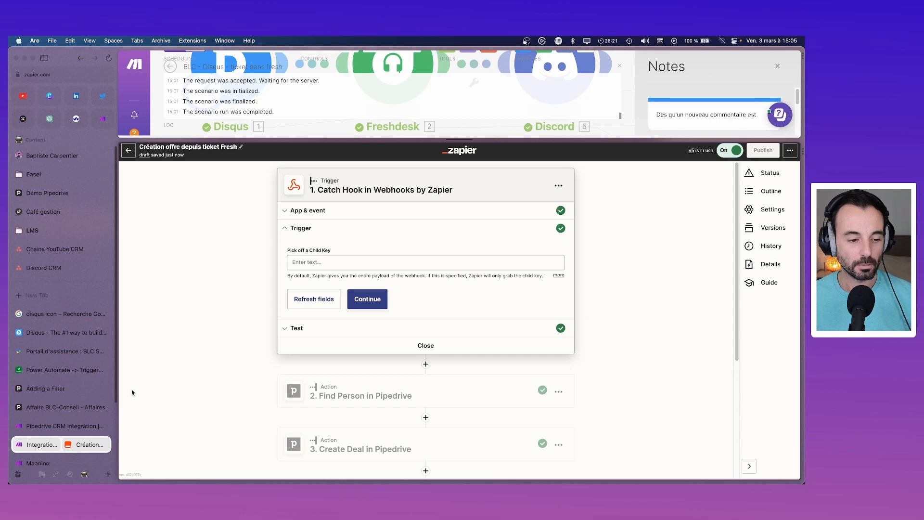
{"action": "left_click", "coordinate": [49, 351]}
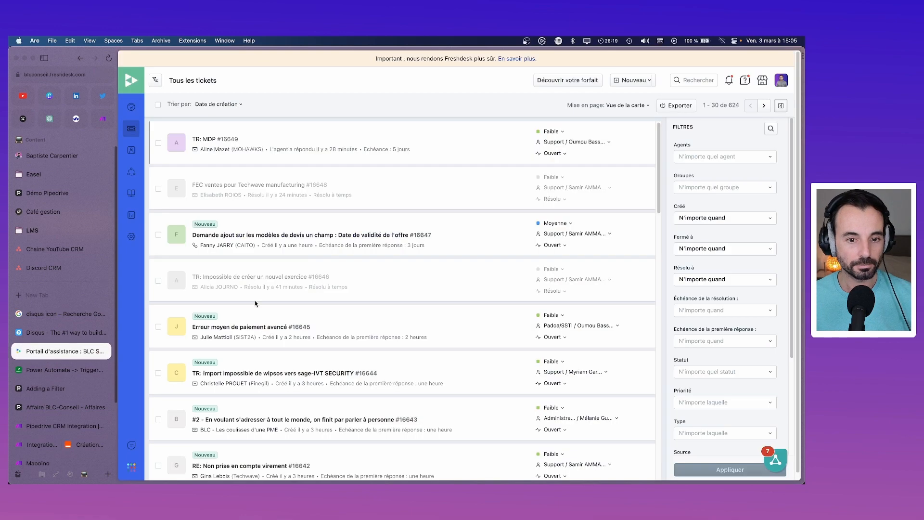
{"action": "left_click", "coordinate": [131, 236]}
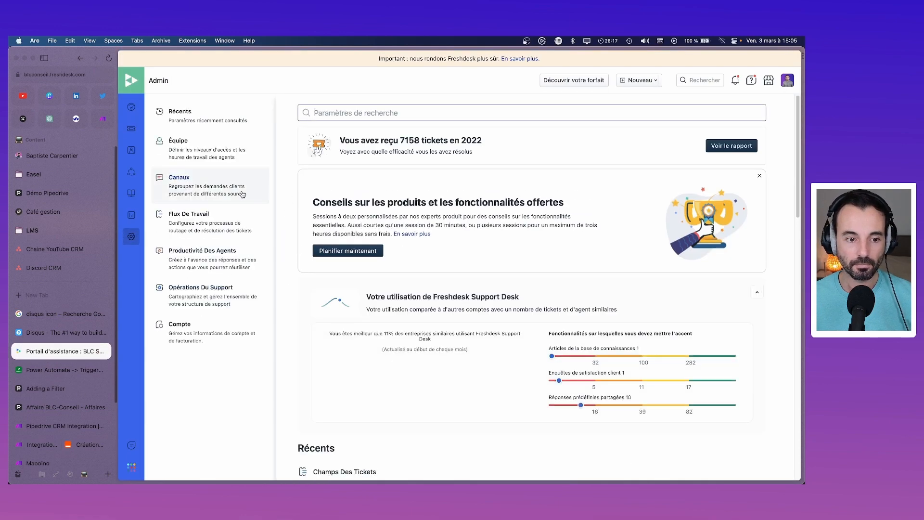
{"action": "left_click", "coordinate": [193, 221]}
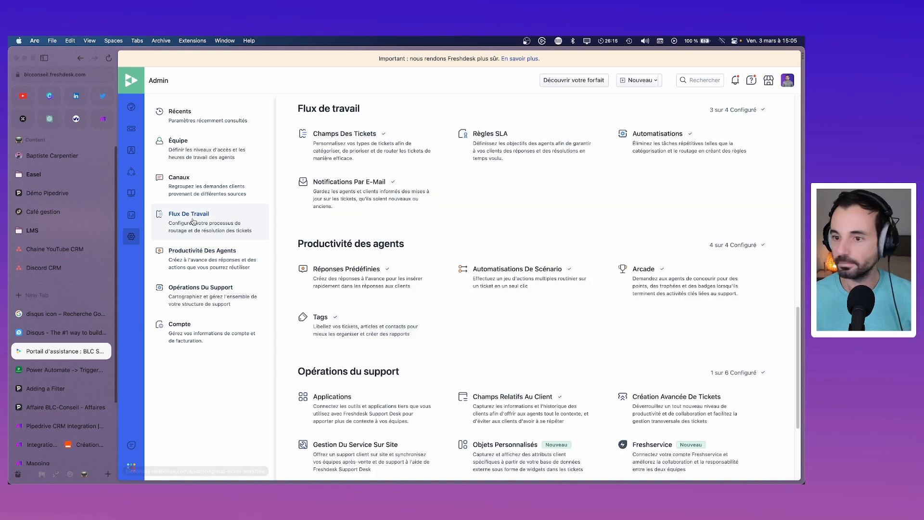
{"action": "left_click", "coordinate": [658, 136]}
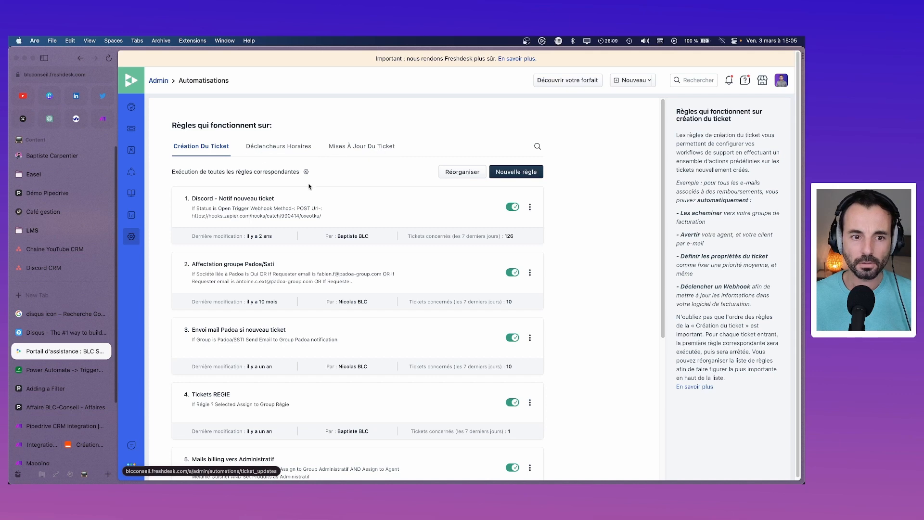
{"action": "left_click", "coordinate": [376, 146]}
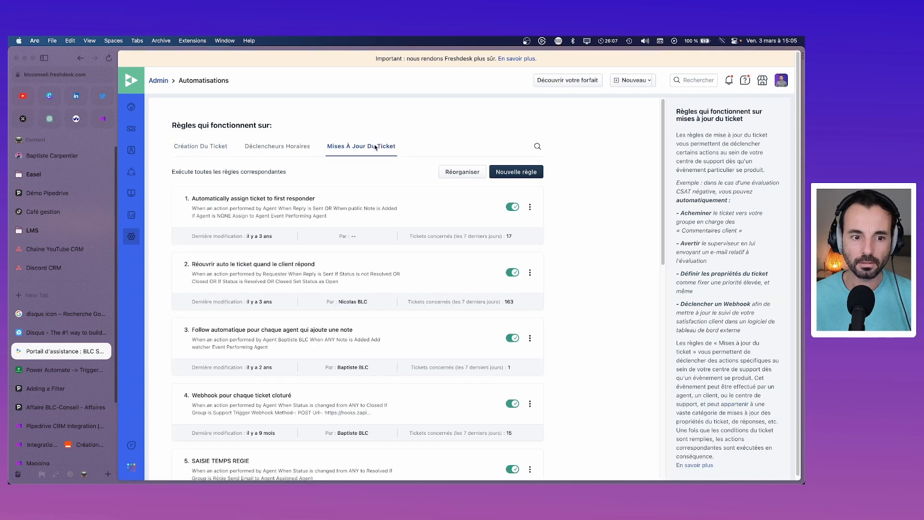
{"action": "scroll", "coordinate": [241, 258], "scroll_direction": "down", "scroll_amount": 3}
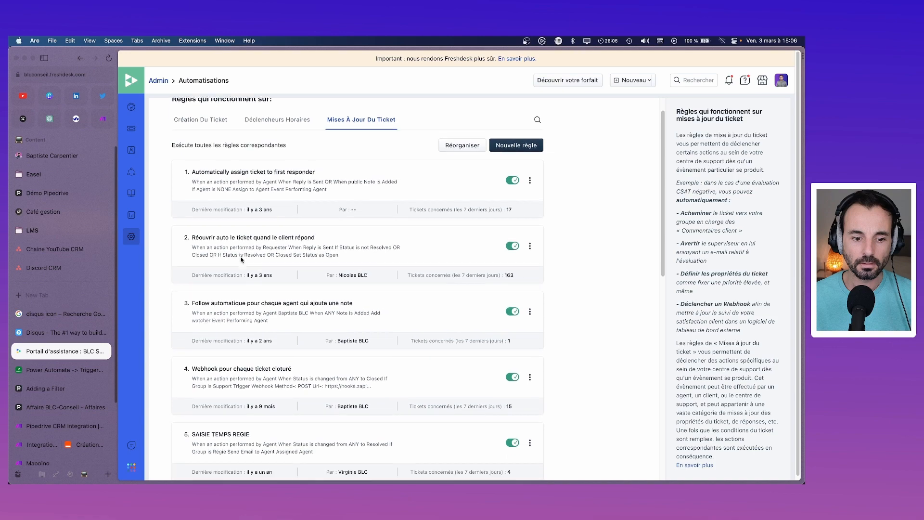
{"action": "scroll", "coordinate": [239, 313], "scroll_direction": "down", "scroll_amount": 2}
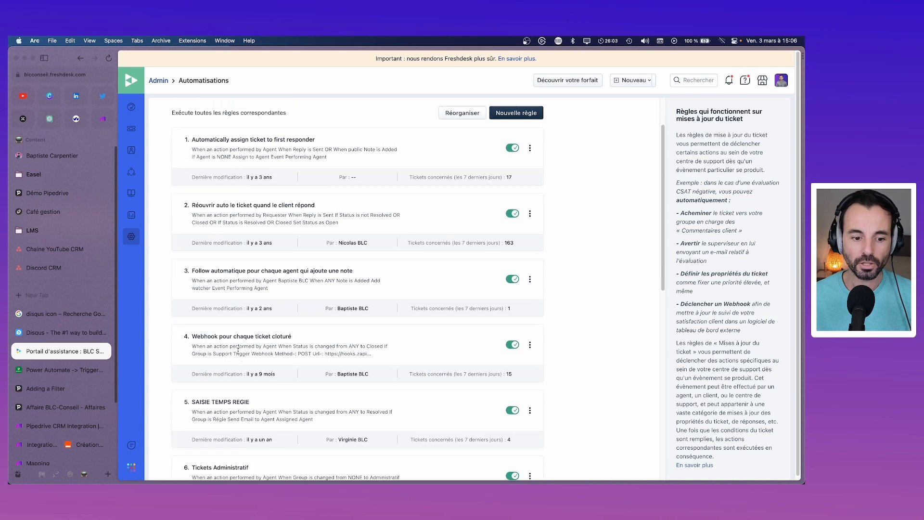
{"action": "scroll", "coordinate": [237, 351], "scroll_direction": "down", "scroll_amount": 10}
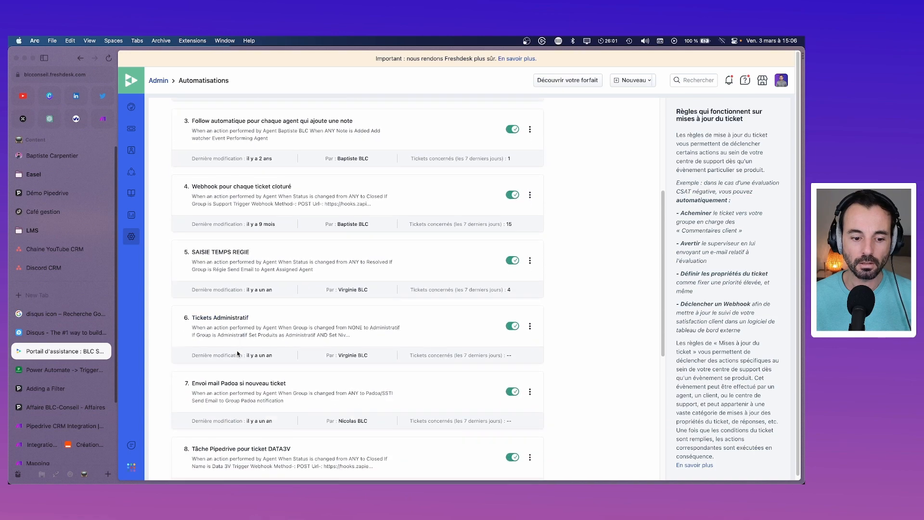
{"action": "scroll", "coordinate": [236, 352], "scroll_direction": "down", "scroll_amount": 2}
{"action": "scroll", "coordinate": [236, 353], "scroll_direction": "down", "scroll_amount": 3}
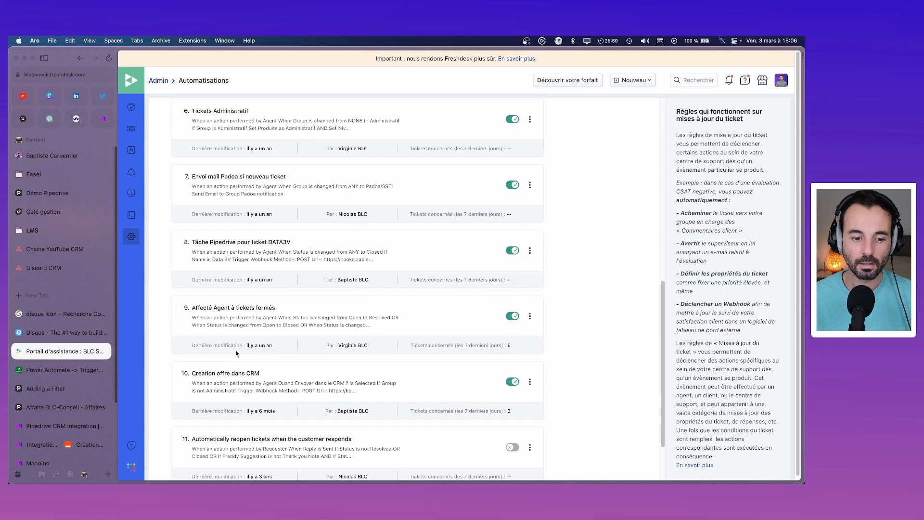
{"action": "left_click", "coordinate": [227, 374]}
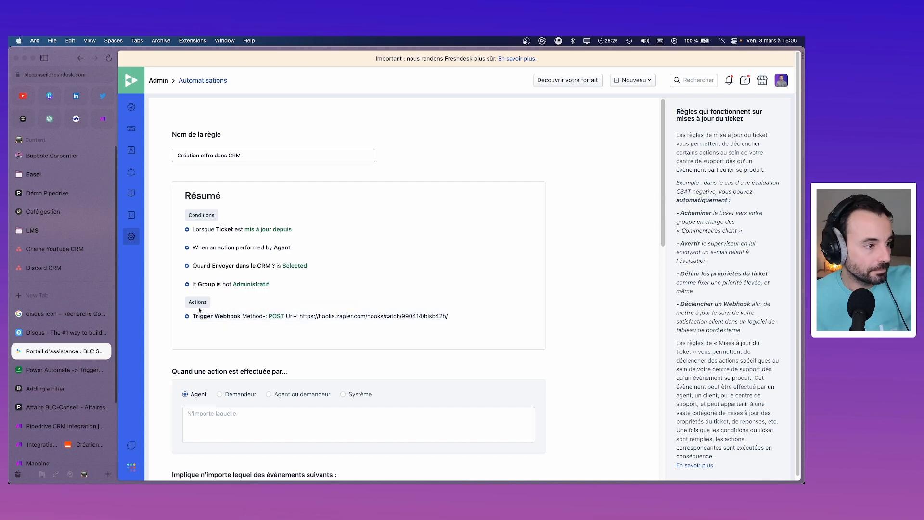
{"action": "left_click", "coordinate": [70, 446]}
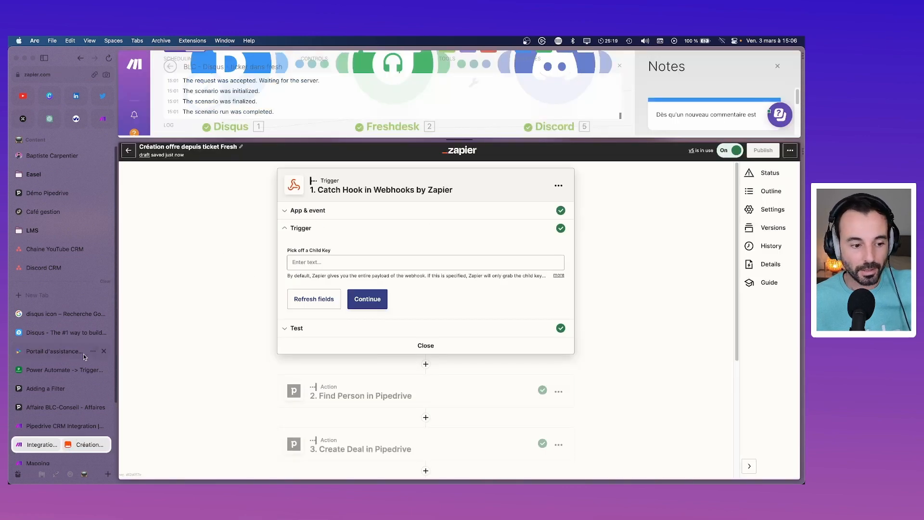
Step: Save changes to 'BLC - Disqus - ticket dans fresh' on leaving it and go to All scenarios
{"action": "left_click", "coordinate": [44, 444]}
{"action": "left_click_drag", "start_coordinate": [463, 139], "coordinate": [466, 342]}
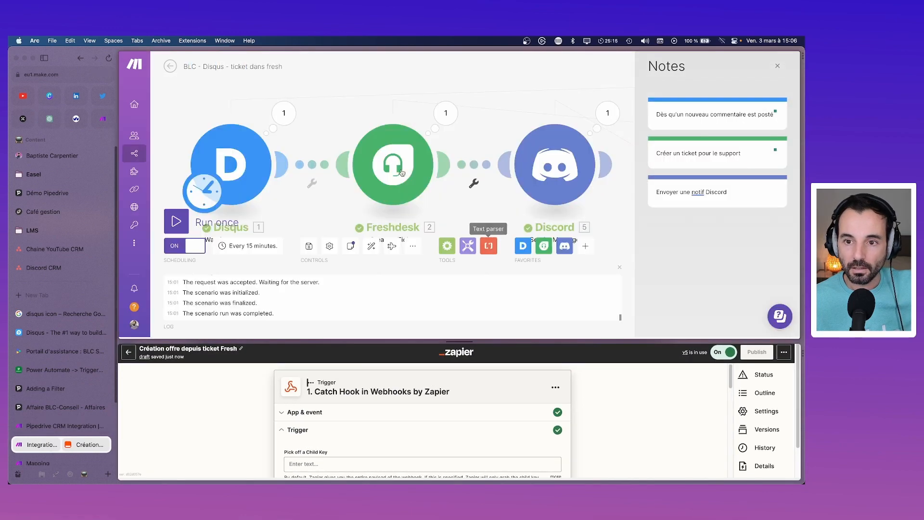
{"action": "left_click", "coordinate": [170, 73]}
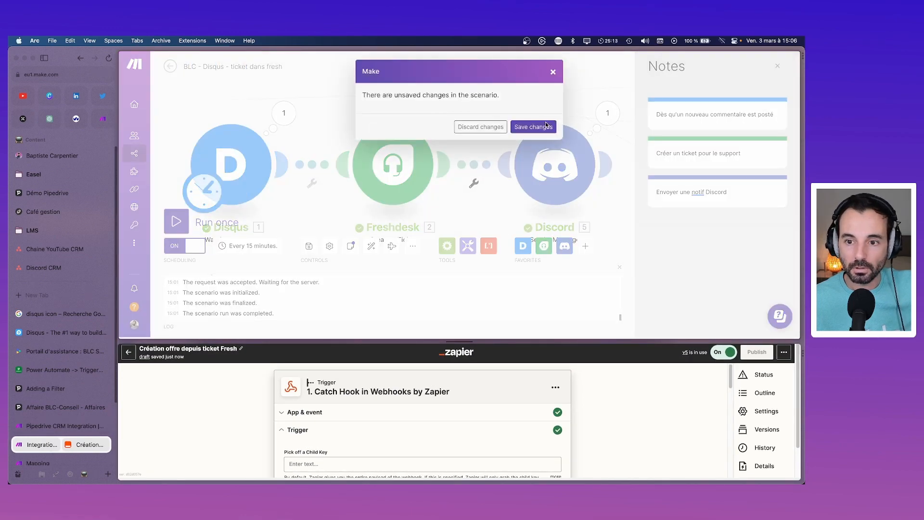
{"action": "left_click", "coordinate": [544, 127]}
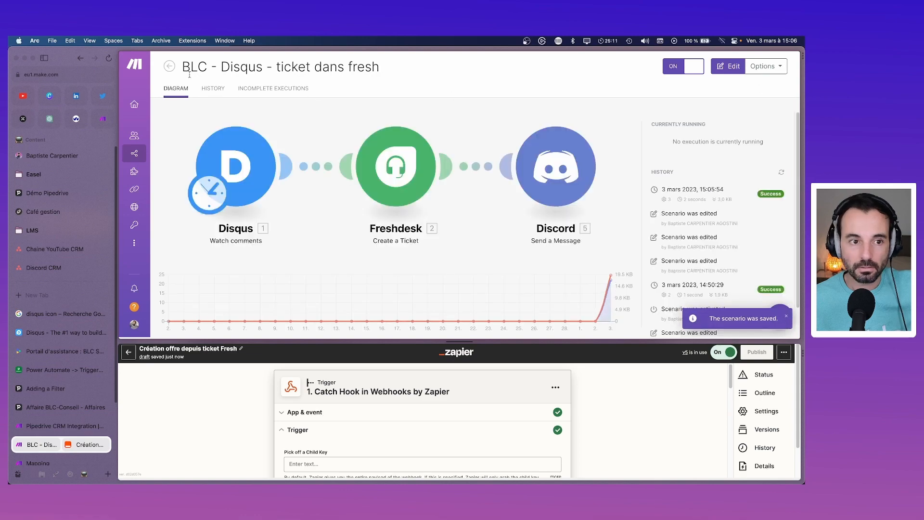
{"action": "left_click", "coordinate": [169, 67]}
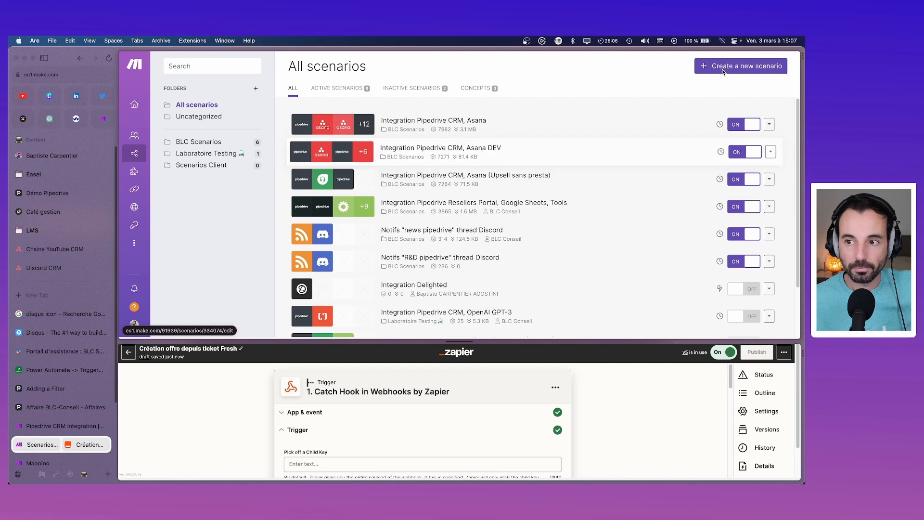
Step: Create a new scenario with a Webhooks custom webhook trigger and start adding a hook
{"action": "left_click", "coordinate": [741, 66]}
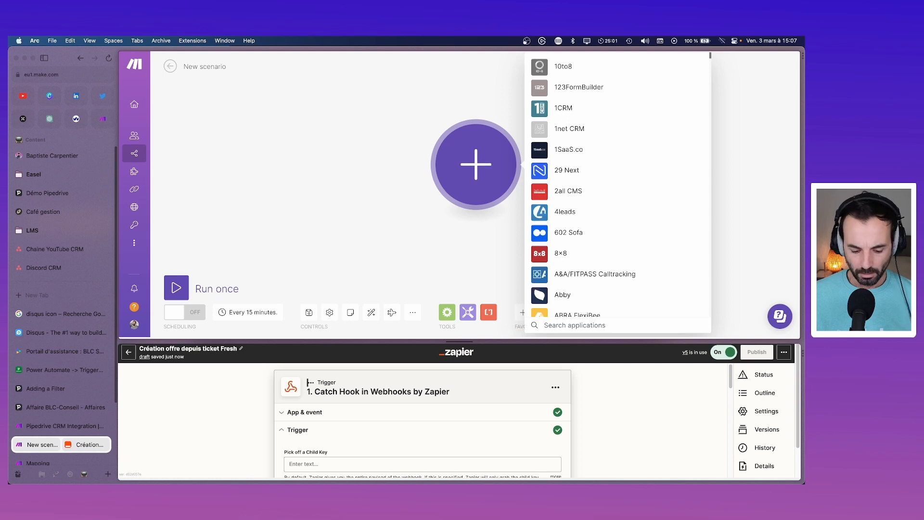
{"action": "type", "text": "web"}
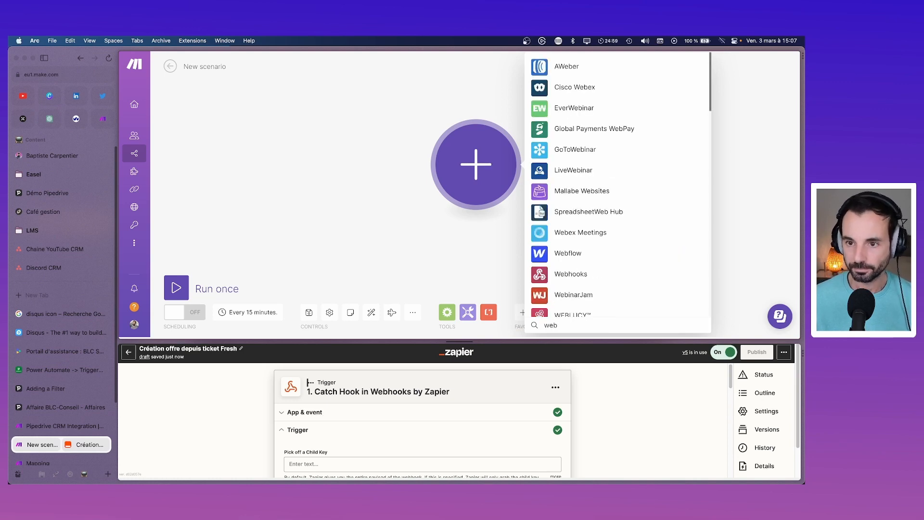
{"action": "type", "text": "ho"}
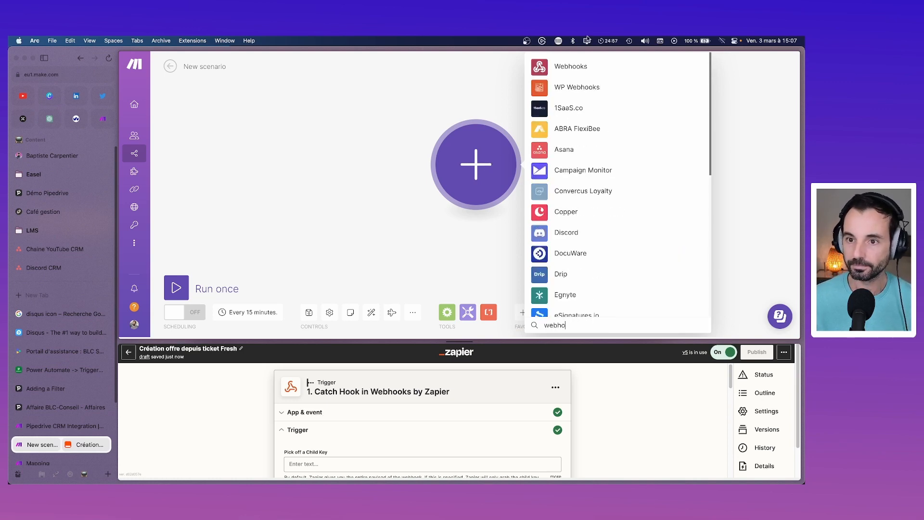
{"action": "left_click", "coordinate": [551, 71]}
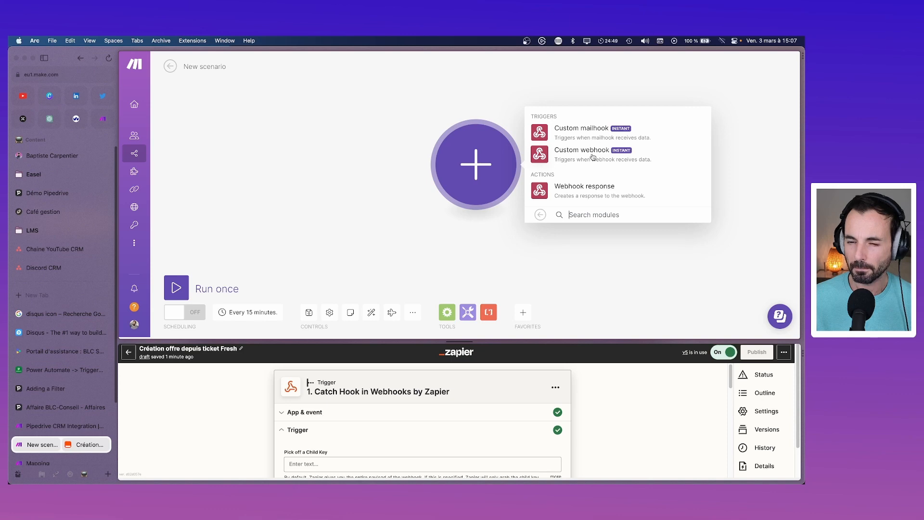
{"action": "left_click", "coordinate": [593, 158]}
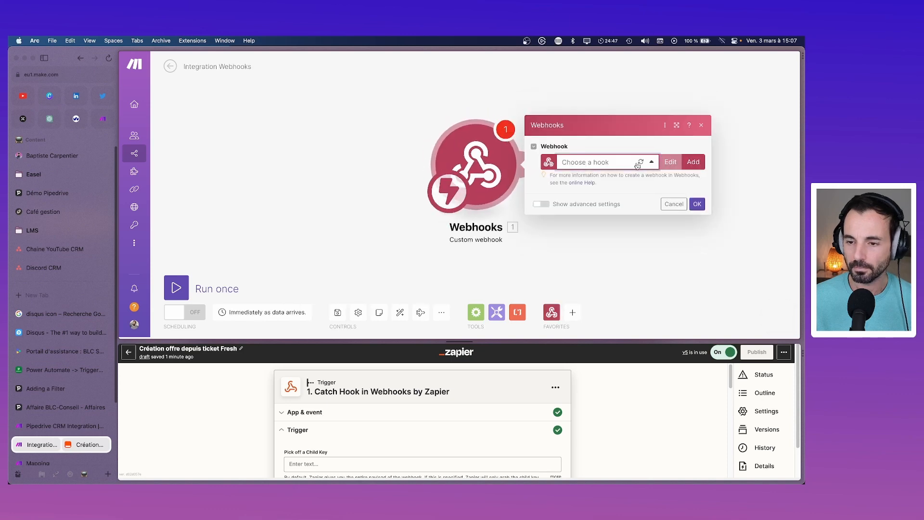
{"action": "left_click", "coordinate": [694, 162]}
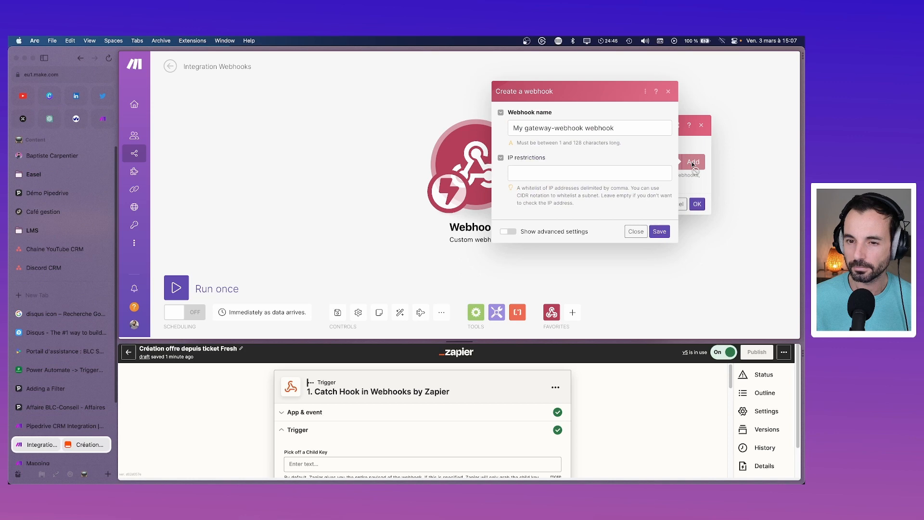
Step: Name the hook 'Fresh - Ticket to CRM', save it, and copy its address
{"action": "left_click_drag", "start_coordinate": [642, 128], "coordinate": [492, 131]}
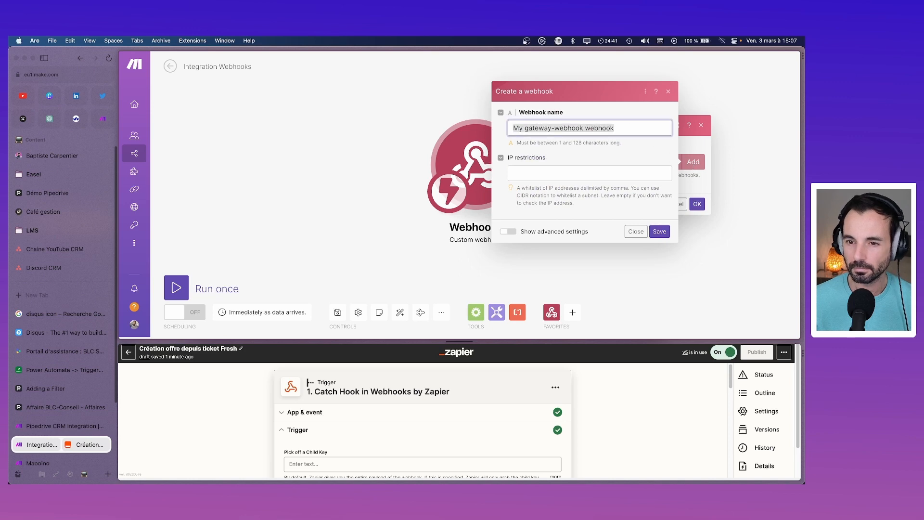
{"action": "key", "text": "BackSpace"}
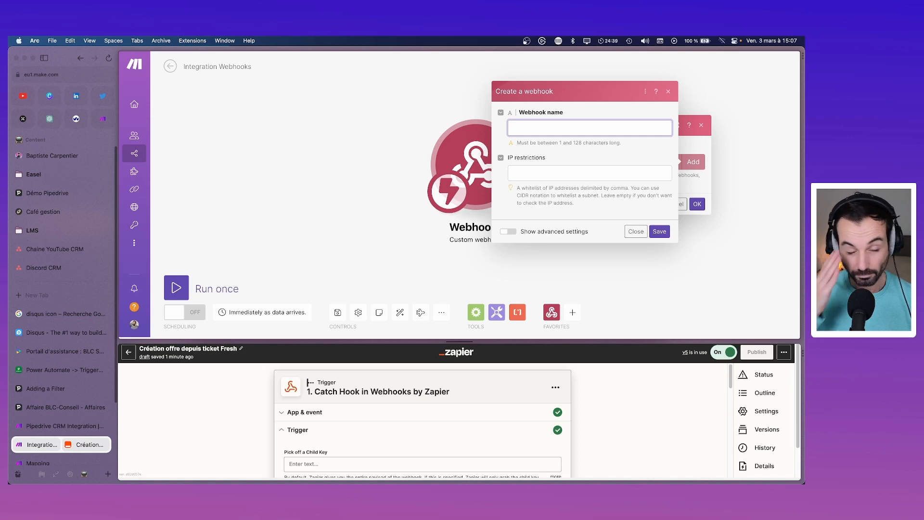
{"action": "type", "text": "Fresh "}
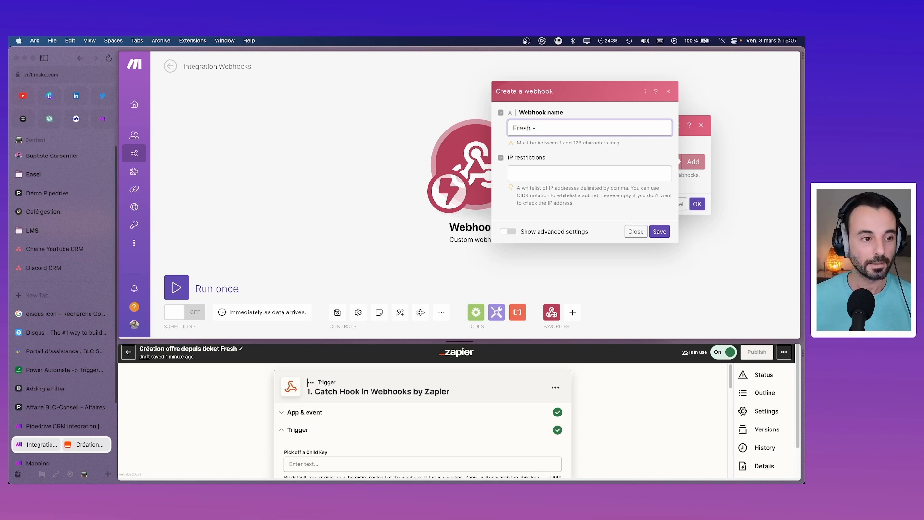
{"action": "type", "text": "- Tick"}
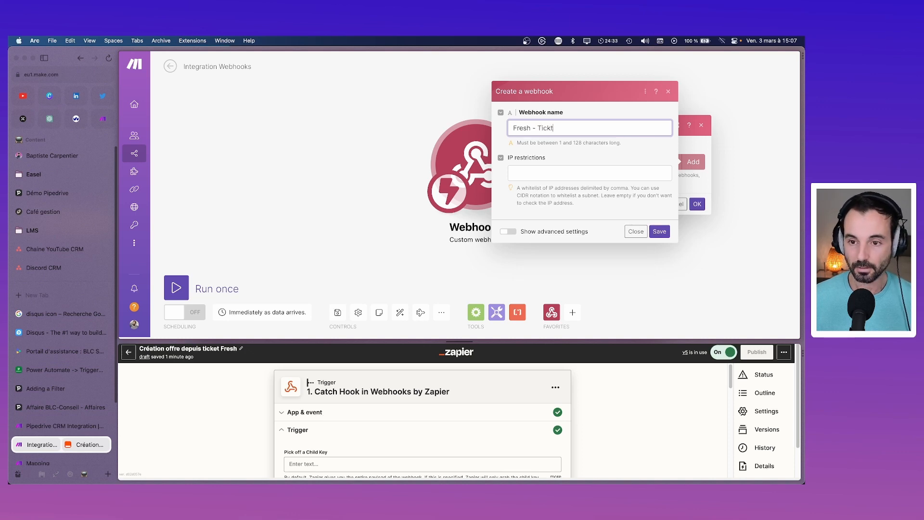
{"action": "type", "text": "et to CRM"}
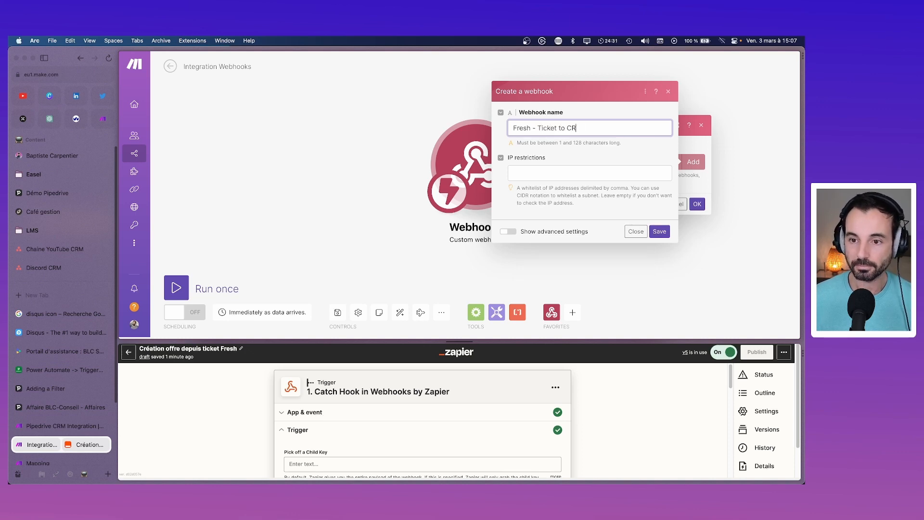
{"action": "key", "text": "Tab"}
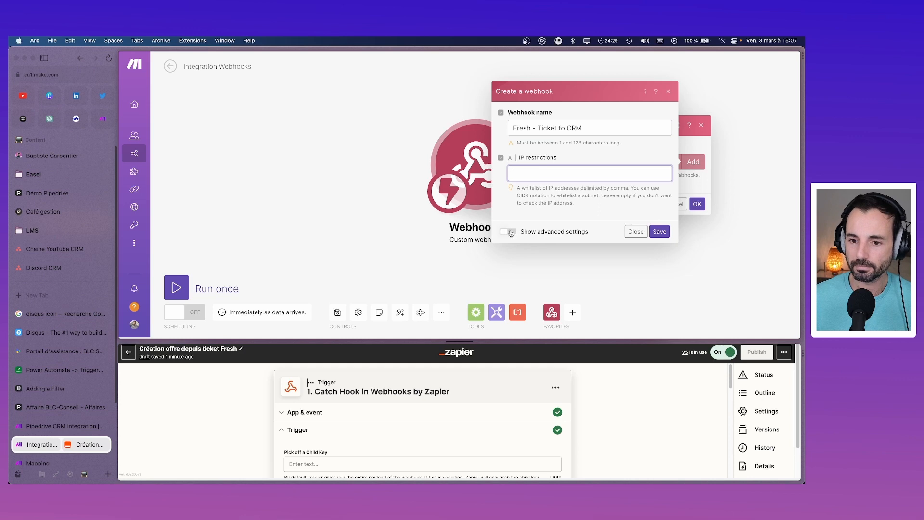
{"action": "left_click", "coordinate": [511, 233]}
{"action": "scroll", "coordinate": [597, 231], "scroll_direction": "down", "scroll_amount": 3}
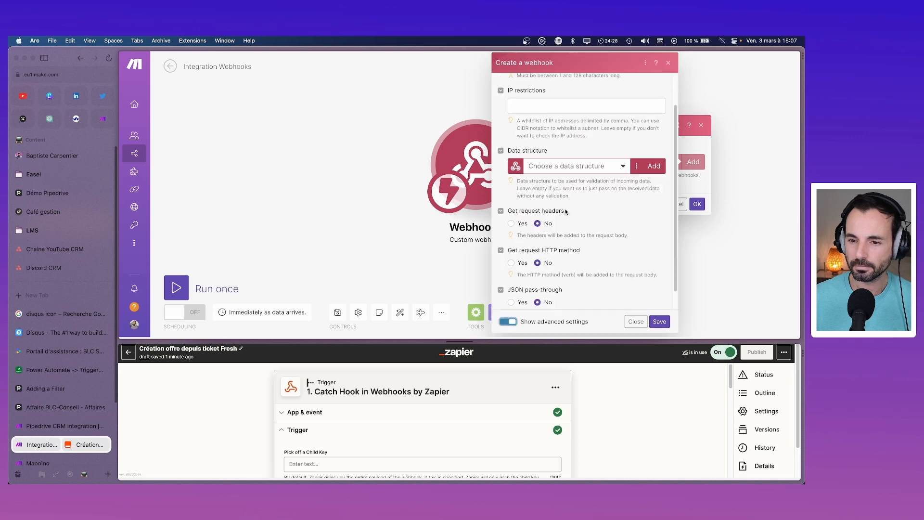
{"action": "left_click", "coordinate": [659, 322]}
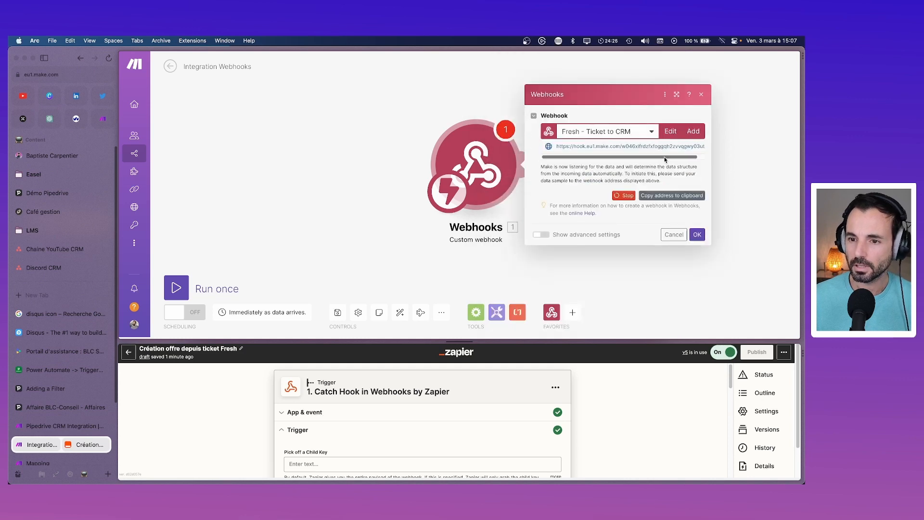
{"action": "left_click", "coordinate": [673, 195]}
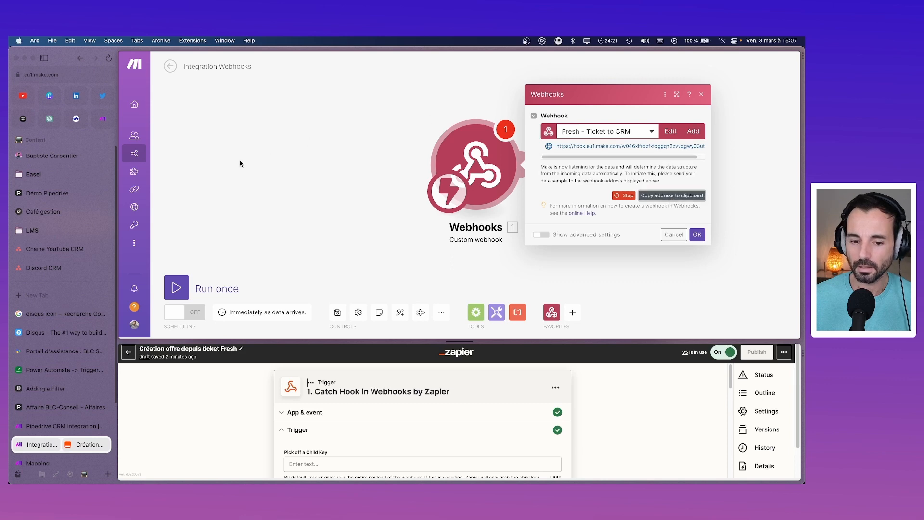
{"action": "scroll", "coordinate": [47, 345], "scroll_direction": "down", "scroll_amount": 3}
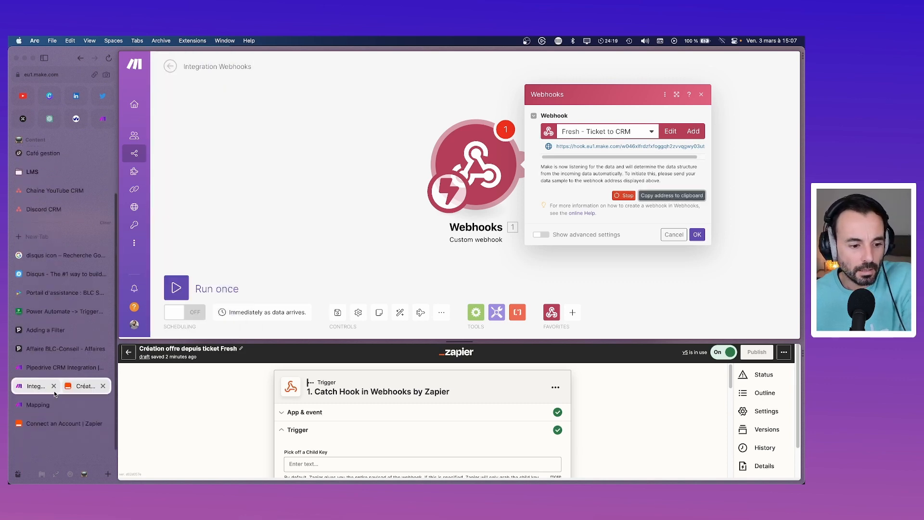
Step: Swap the Création offre dans CRM rule's Zapier webhook URL for the Make hook address and save it
{"action": "left_click", "coordinate": [56, 295]}
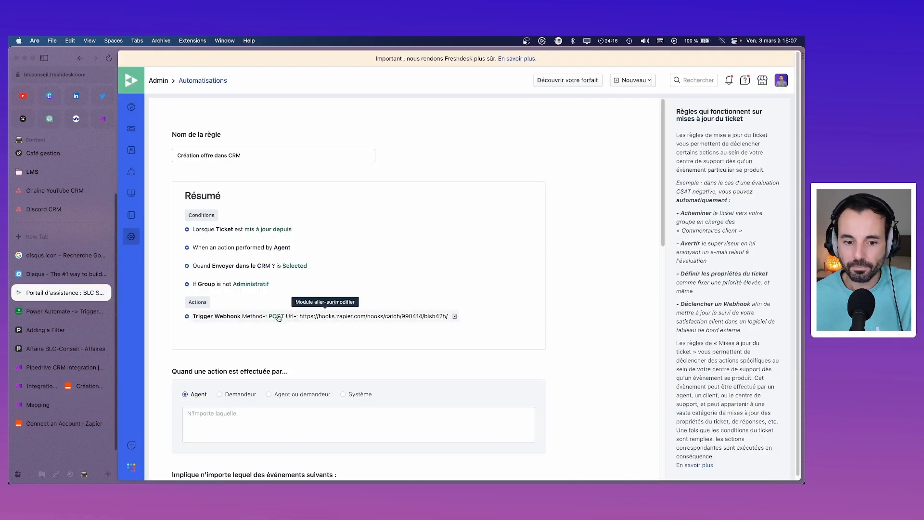
{"action": "scroll", "coordinate": [435, 316], "scroll_direction": "down", "scroll_amount": 10}
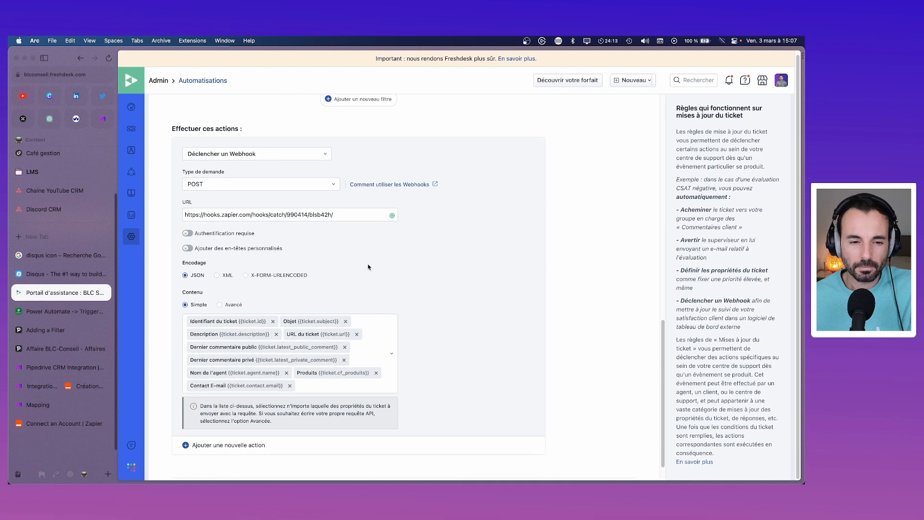
{"action": "left_click_drag", "start_coordinate": [350, 217], "coordinate": [185, 217]}
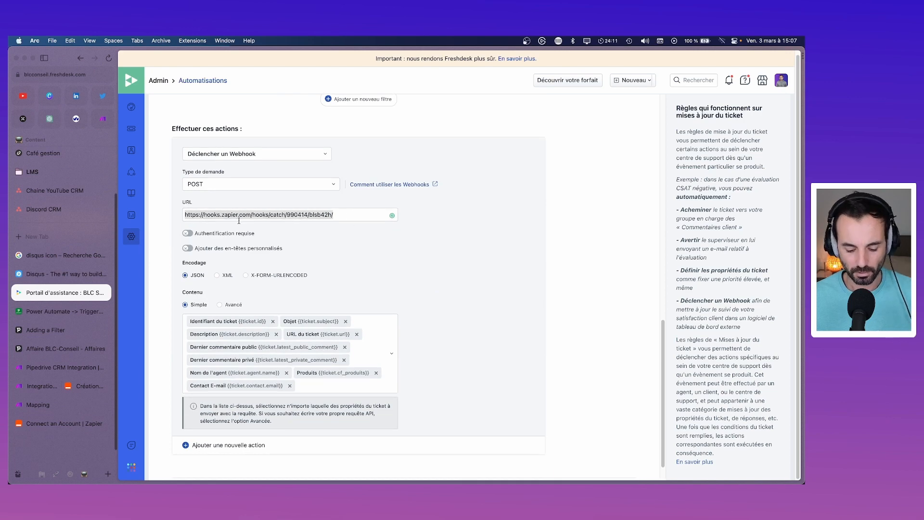
{"action": "key", "text": "BackSpace"}
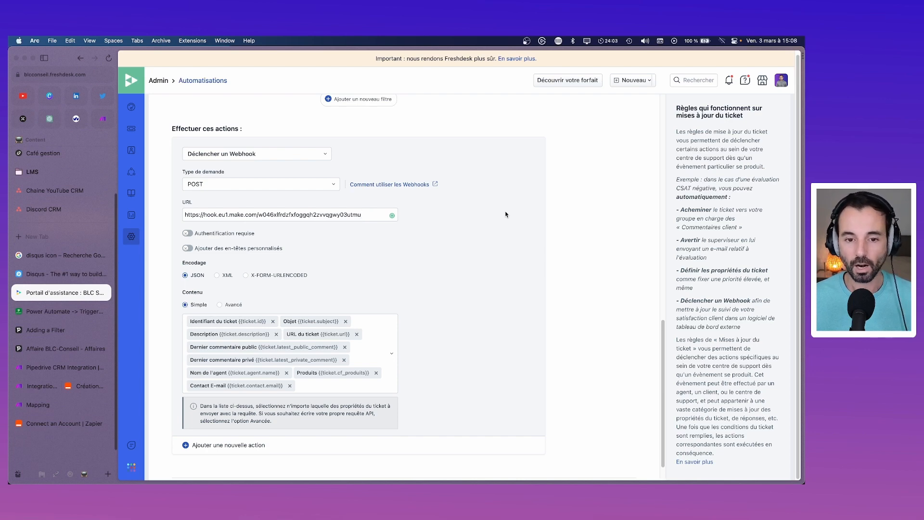
{"action": "scroll", "coordinate": [604, 335], "scroll_direction": "up", "scroll_amount": 15}
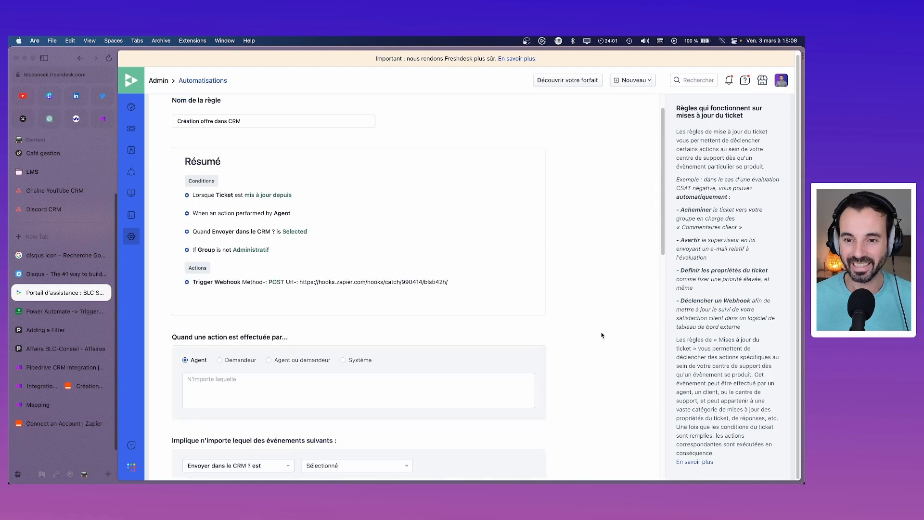
{"action": "scroll", "coordinate": [601, 333], "scroll_direction": "down", "scroll_amount": 15}
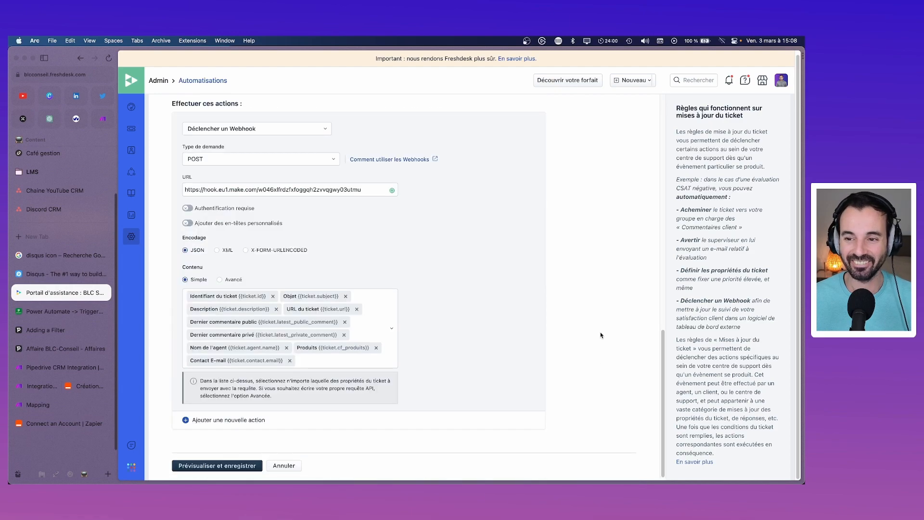
{"action": "left_click", "coordinate": [239, 466]}
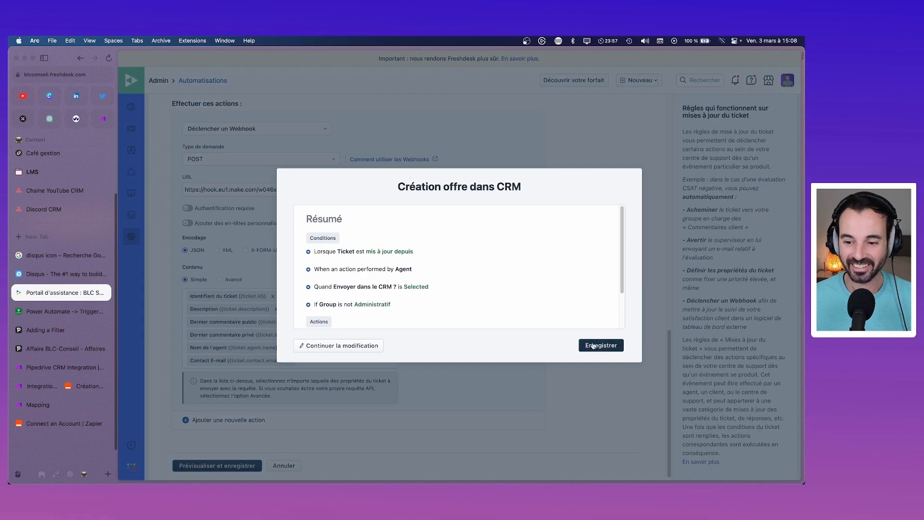
{"action": "left_click", "coordinate": [594, 346]}
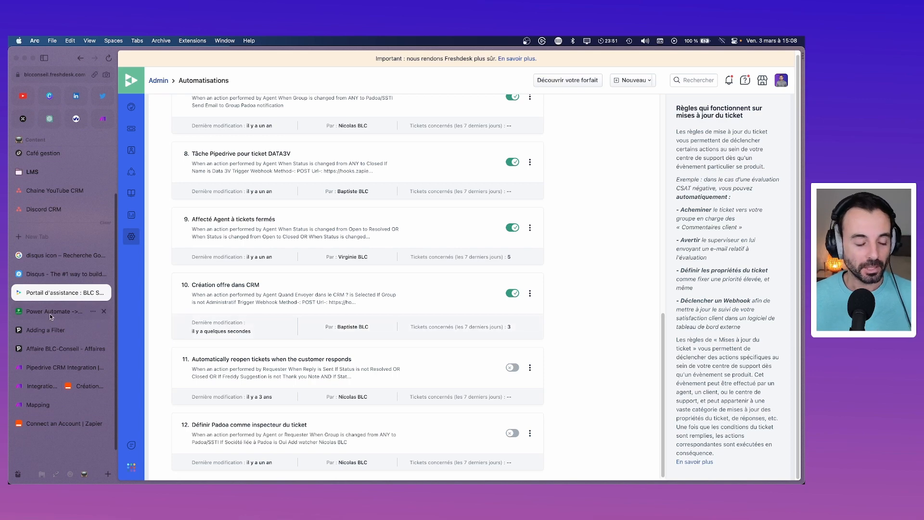
{"action": "left_click", "coordinate": [69, 388]}
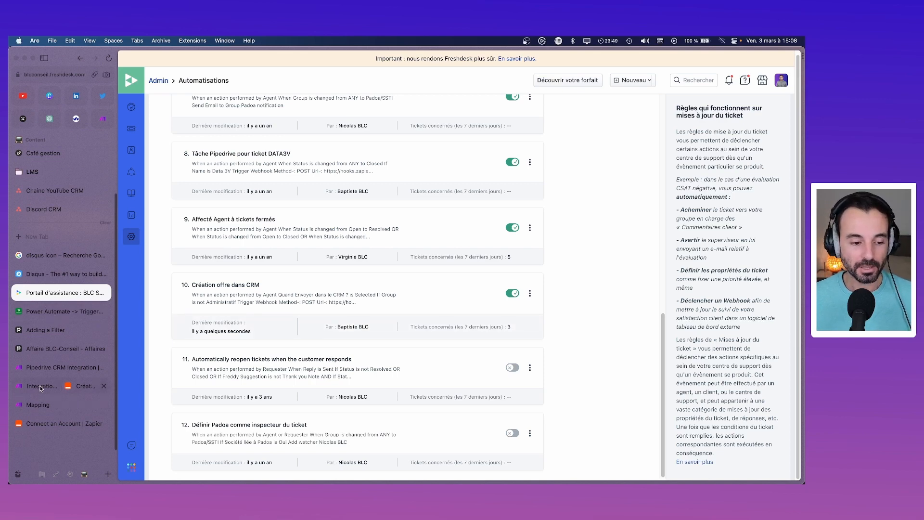
{"action": "left_click", "coordinate": [697, 234]}
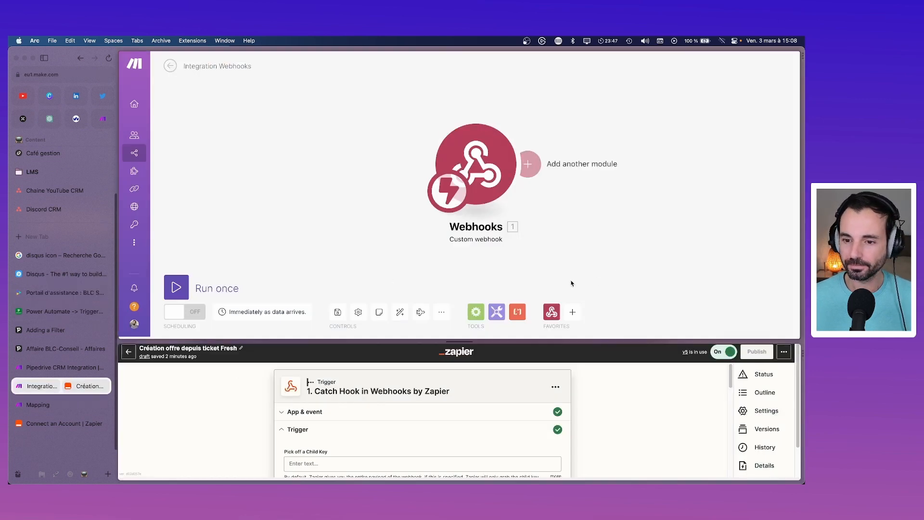
Step: Drag the Webhooks trigger to the left of the Make canvas, with the Zapier steps visible below
{"action": "left_click_drag", "start_coordinate": [440, 341], "coordinate": [441, 275]}
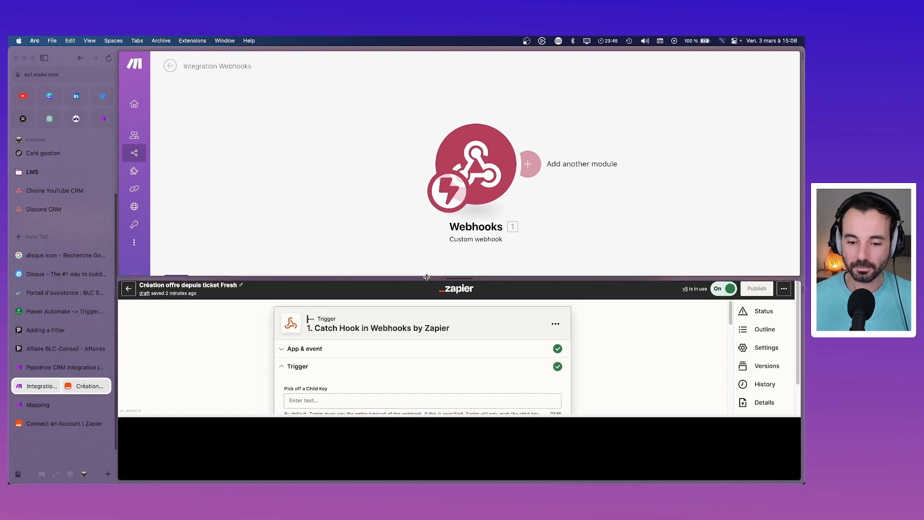
{"action": "scroll", "coordinate": [406, 360], "scroll_direction": "down", "scroll_amount": 3}
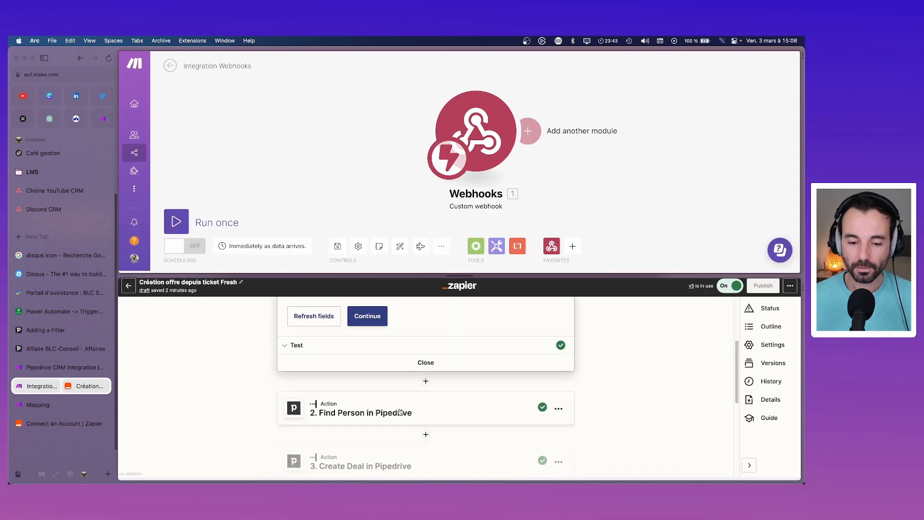
{"action": "left_click_drag", "start_coordinate": [498, 145], "coordinate": [259, 138]}
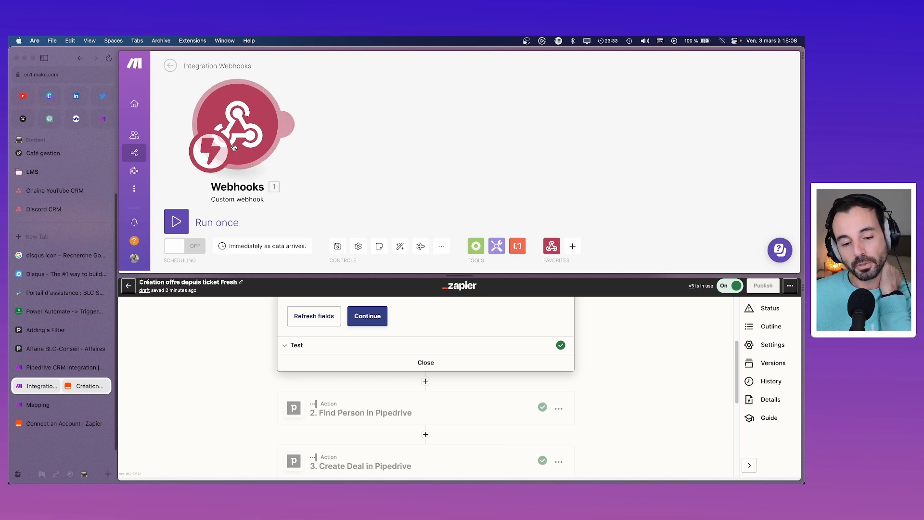
{"action": "scroll", "coordinate": [361, 328], "scroll_direction": "up", "scroll_amount": 3}
{"action": "scroll", "coordinate": [326, 372], "scroll_direction": "down", "scroll_amount": 4}
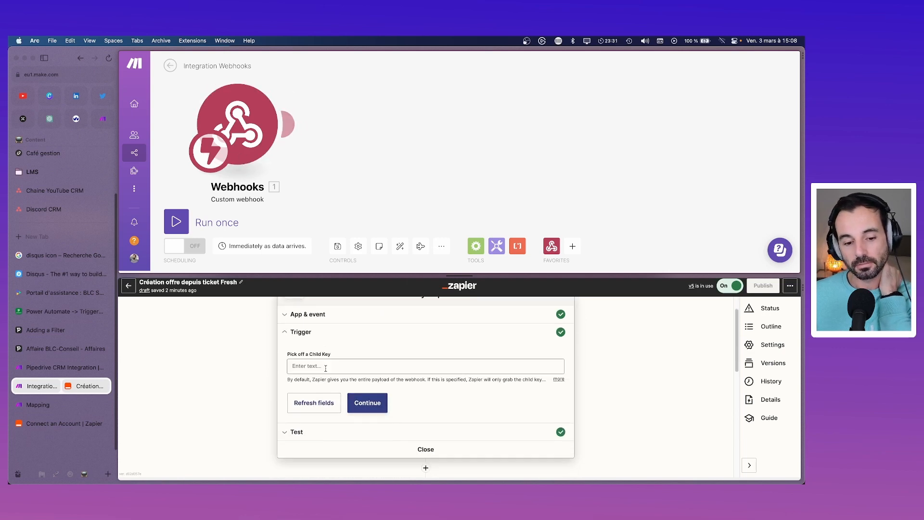
{"action": "mouse_move", "coordinate": [288, 127]}
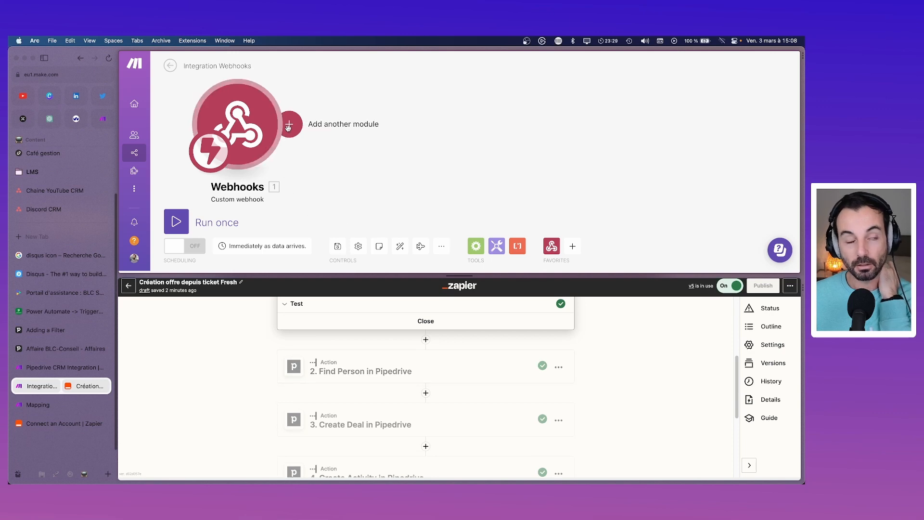
Step: Add a Pipedrive CRM Get a Person module after the Webhooks trigger
{"action": "left_click", "coordinate": [288, 127]}
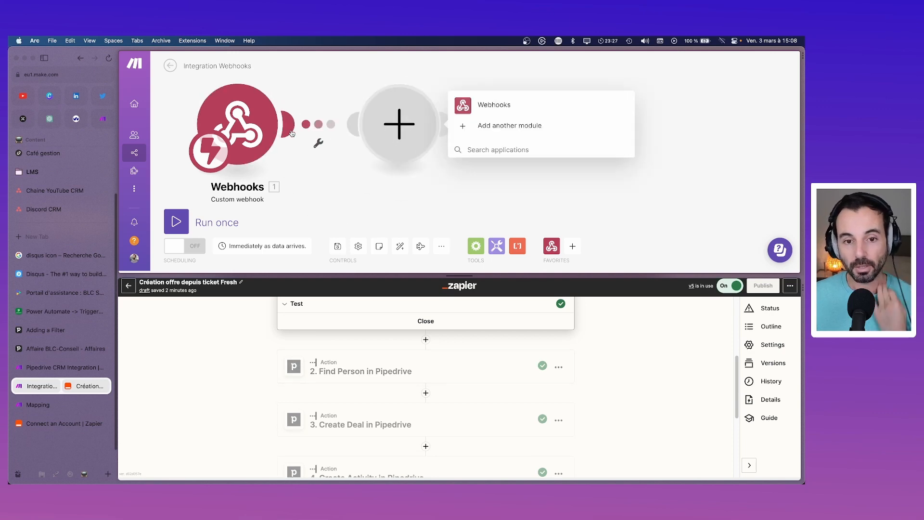
{"action": "type", "text": "pipe"}
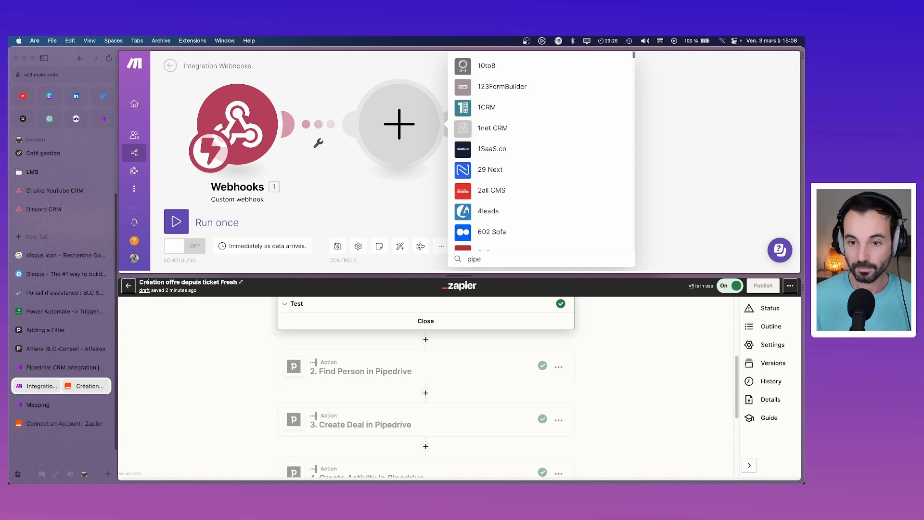
{"action": "left_click", "coordinate": [499, 67]}
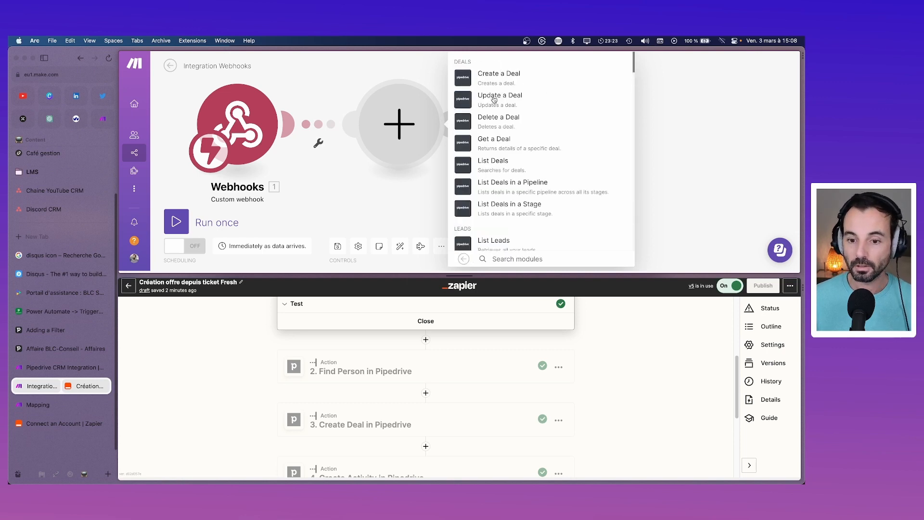
{"action": "type", "text": "find"}
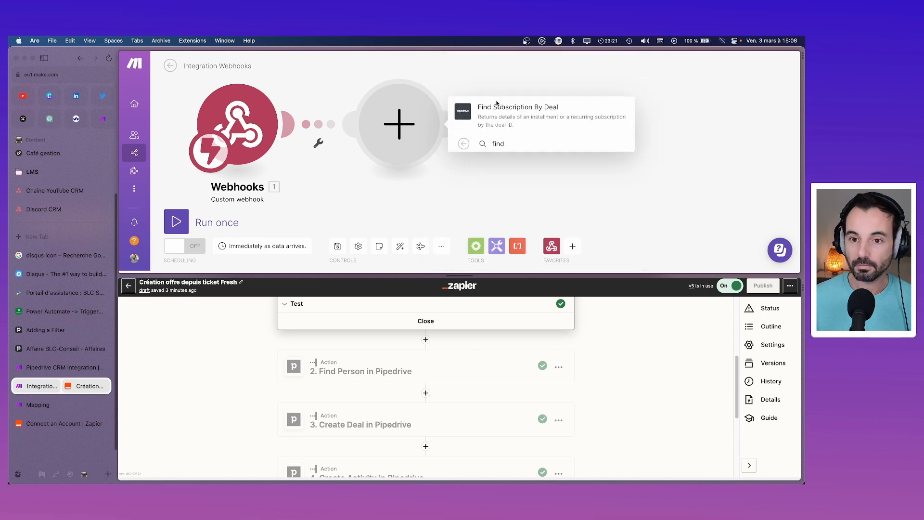
{"action": "key", "text": "BackSpace"}
{"action": "key", "text": "BackSpace"}
{"action": "key", "text": "BackSpace"}
{"action": "key", "text": "BackSpace"}
{"action": "type", "text": "per"}
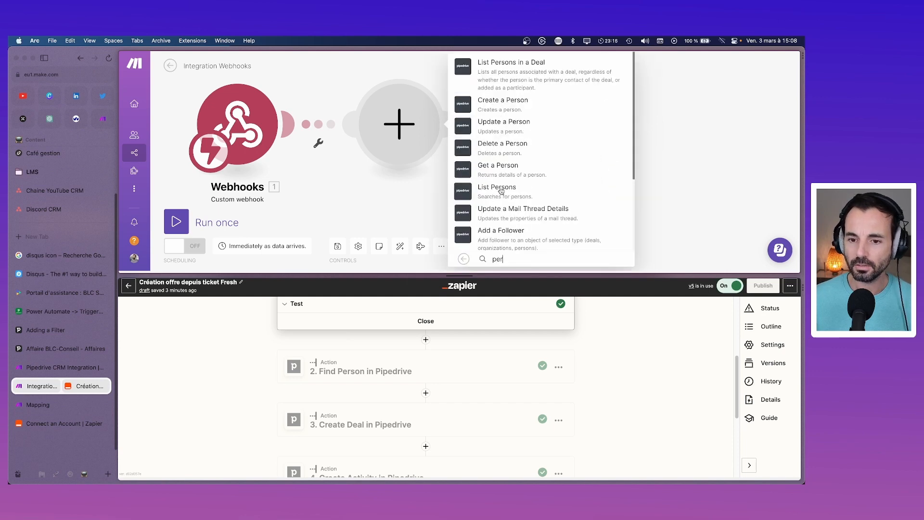
{"action": "scroll", "coordinate": [500, 193], "scroll_direction": "down", "scroll_amount": 2}
{"action": "scroll", "coordinate": [502, 191], "scroll_direction": "down", "scroll_amount": 3}
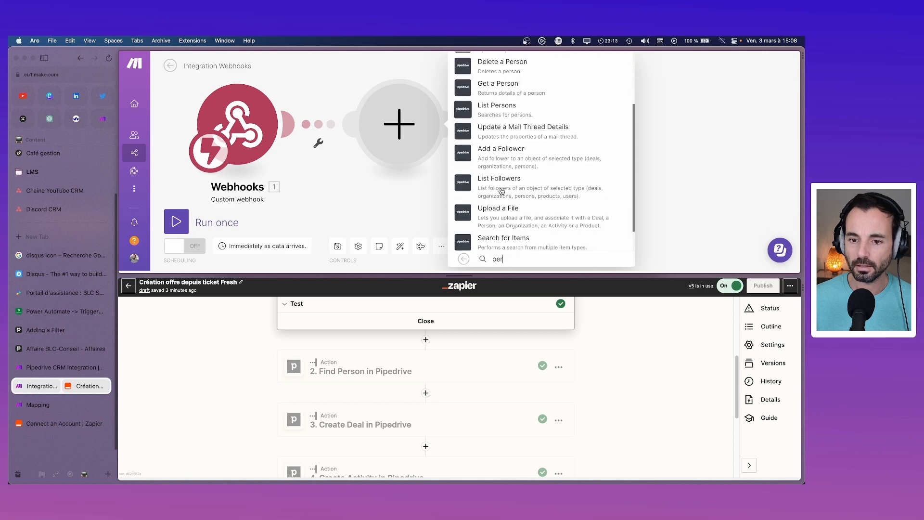
{"action": "scroll", "coordinate": [501, 191], "scroll_direction": "up", "scroll_amount": 5}
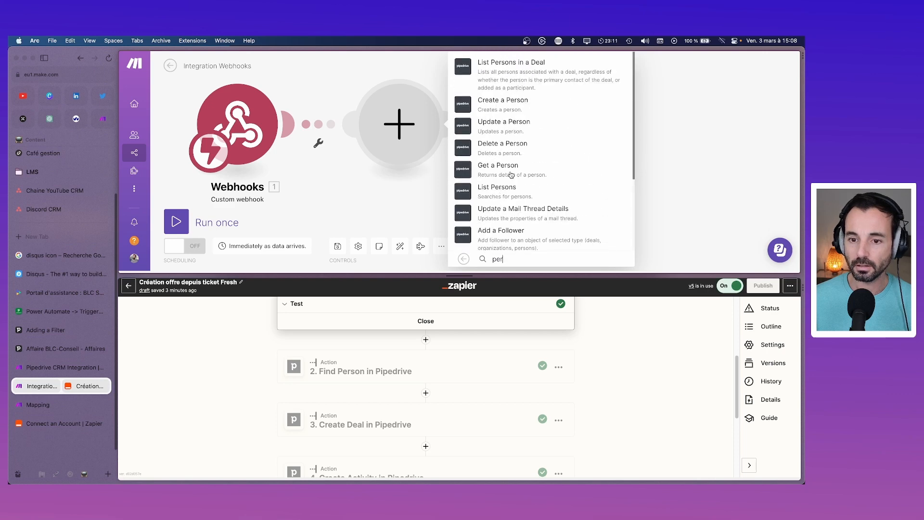
{"action": "left_click", "coordinate": [509, 169]}
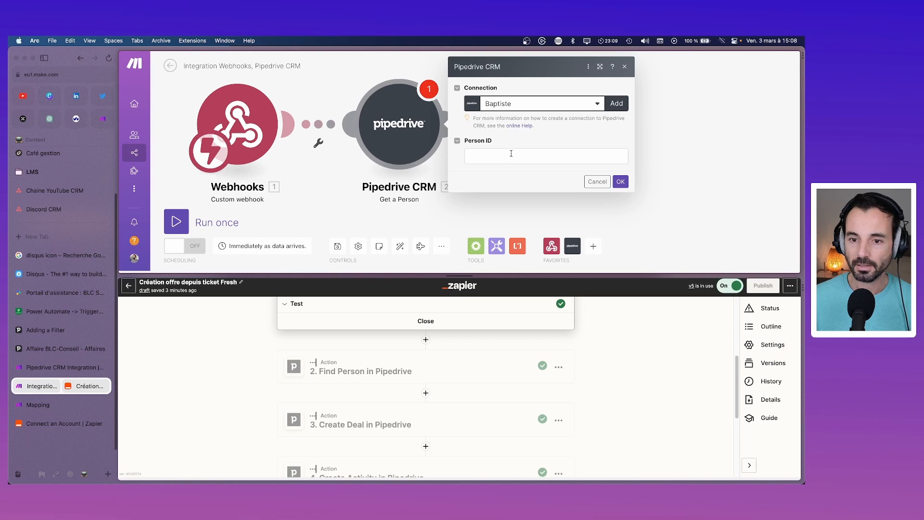
Step: Focus the empty Person ID field and search the mappable items for a person value
{"action": "left_click", "coordinate": [511, 154]}
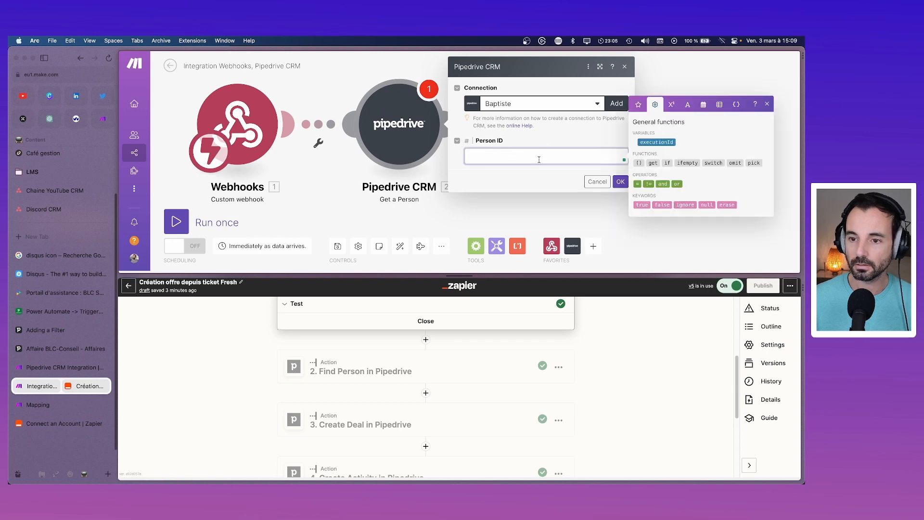
{"action": "left_click", "coordinate": [598, 159]}
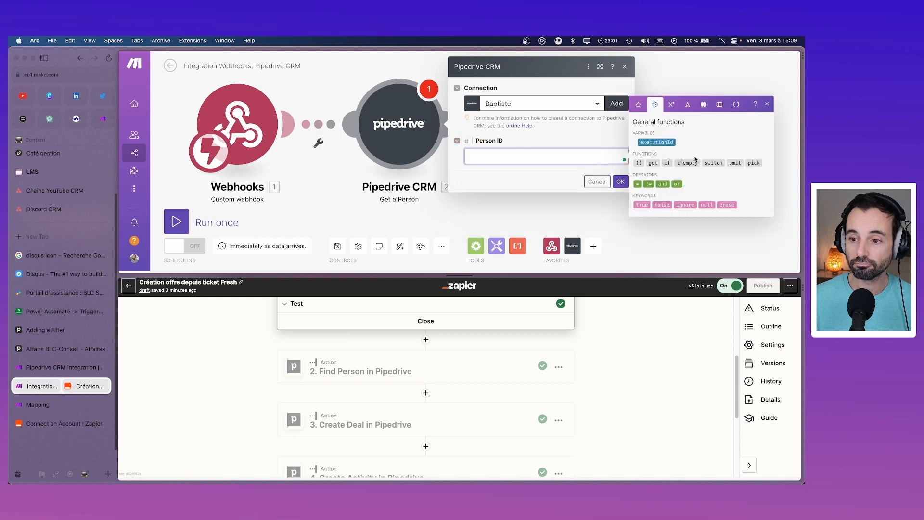
{"action": "left_click", "coordinate": [638, 104]}
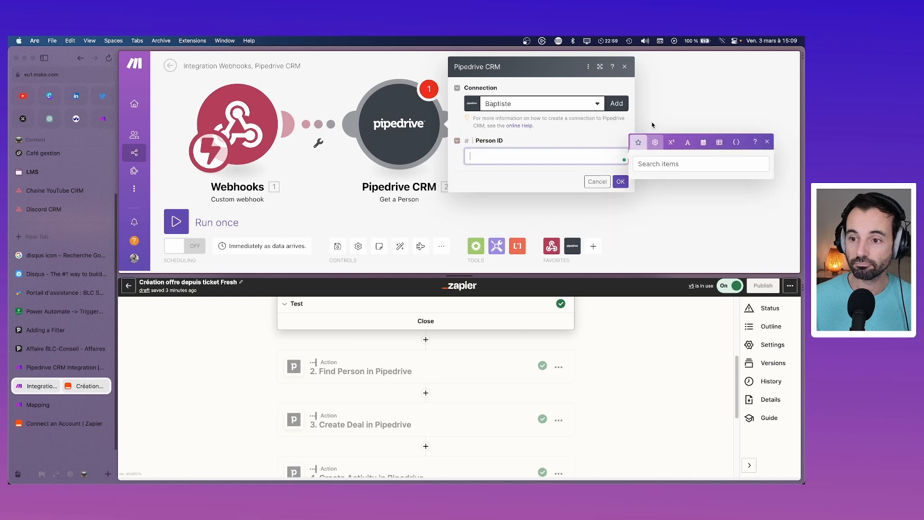
{"action": "left_click", "coordinate": [672, 161]}
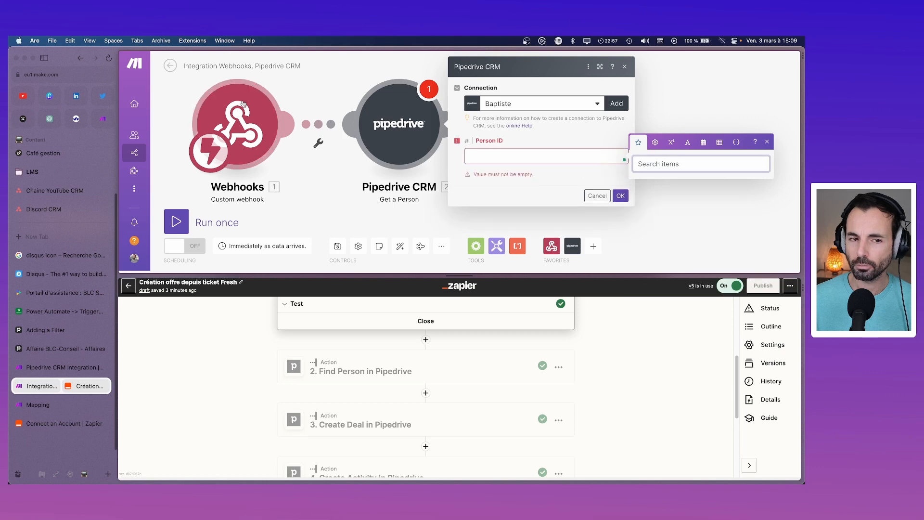
Step: Close the Pipedrive settings and run only the Webhooks module to await ticket data
{"action": "left_click", "coordinate": [620, 195]}
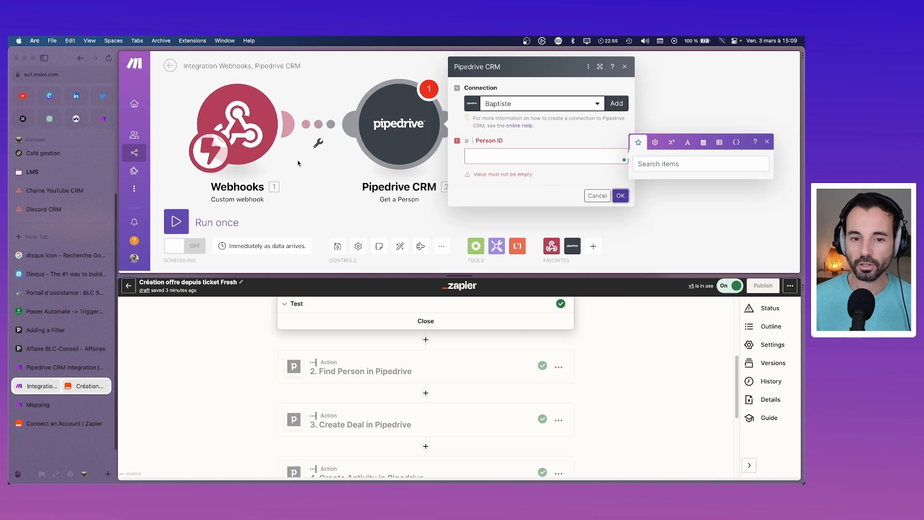
{"action": "left_click", "coordinate": [624, 67]}
{"action": "right_click", "coordinate": [254, 127]}
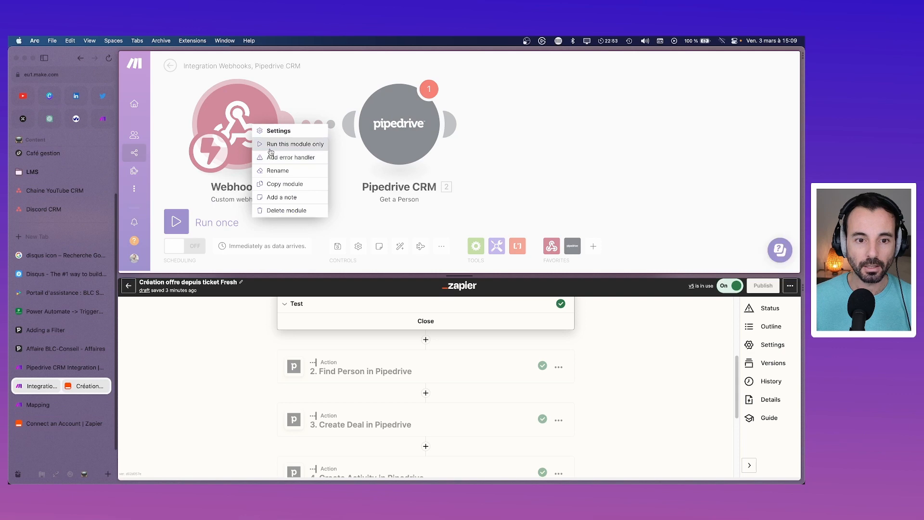
{"action": "left_click", "coordinate": [271, 145]}
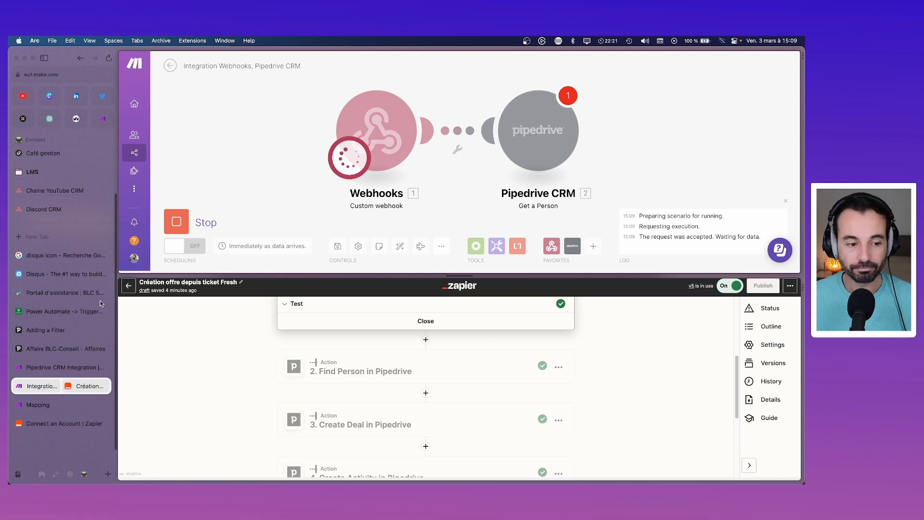
Step: In Freshdesk, go to the ticket list and start a new ticket
{"action": "left_click", "coordinate": [53, 292]}
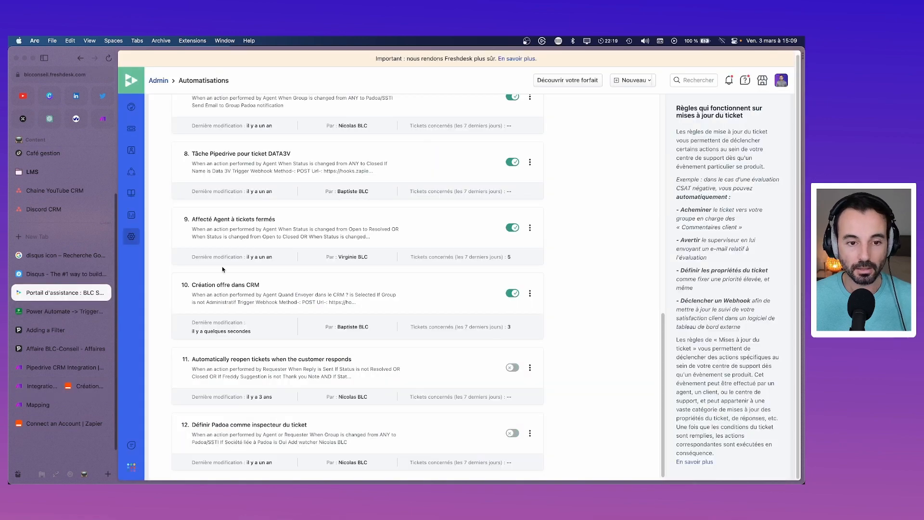
{"action": "scroll", "coordinate": [223, 269], "scroll_direction": "up", "scroll_amount": 10}
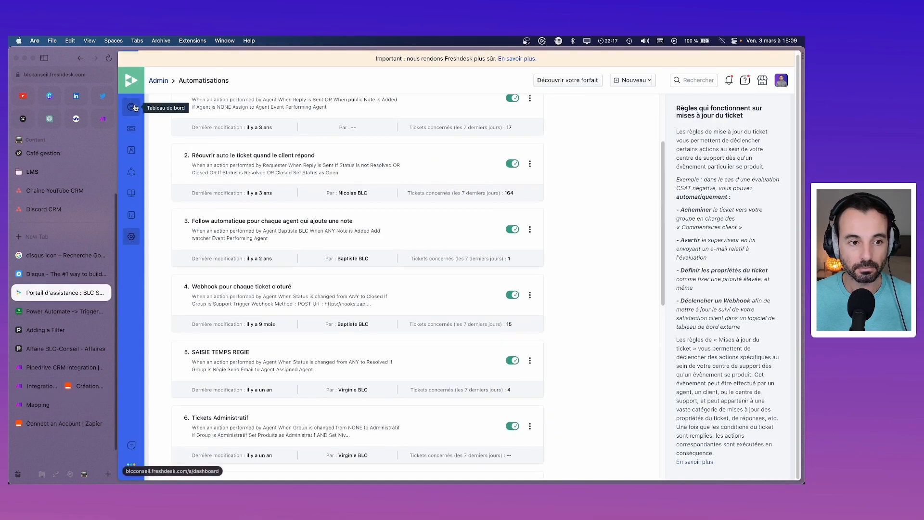
{"action": "left_click", "coordinate": [135, 108]}
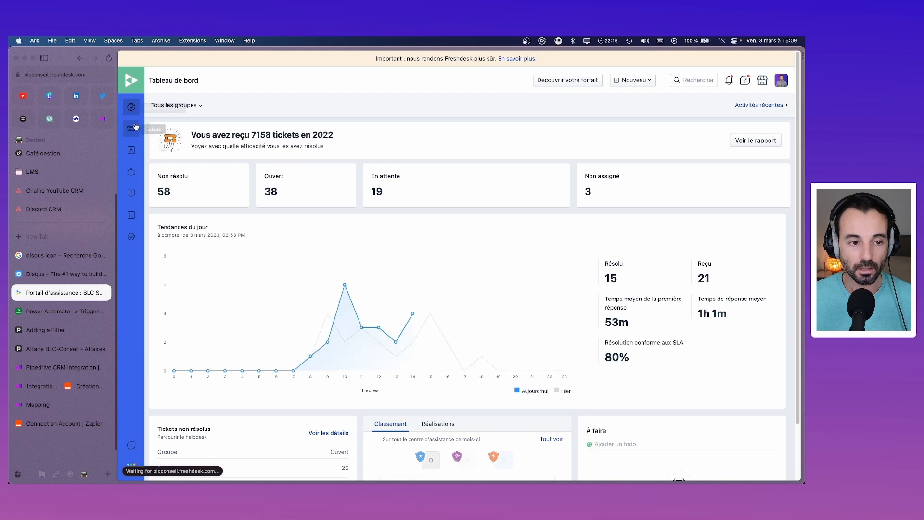
{"action": "left_click", "coordinate": [135, 128]}
{"action": "left_click", "coordinate": [633, 81]}
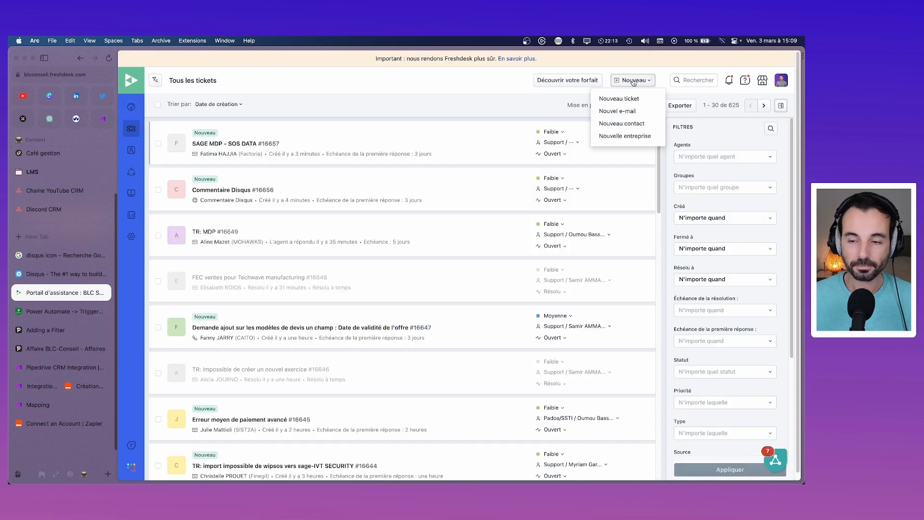
{"action": "left_click", "coordinate": [619, 98]}
Step: Choose the ticket's contact and set the product to Gestion Commerciale
{"action": "left_click", "coordinate": [299, 130]}
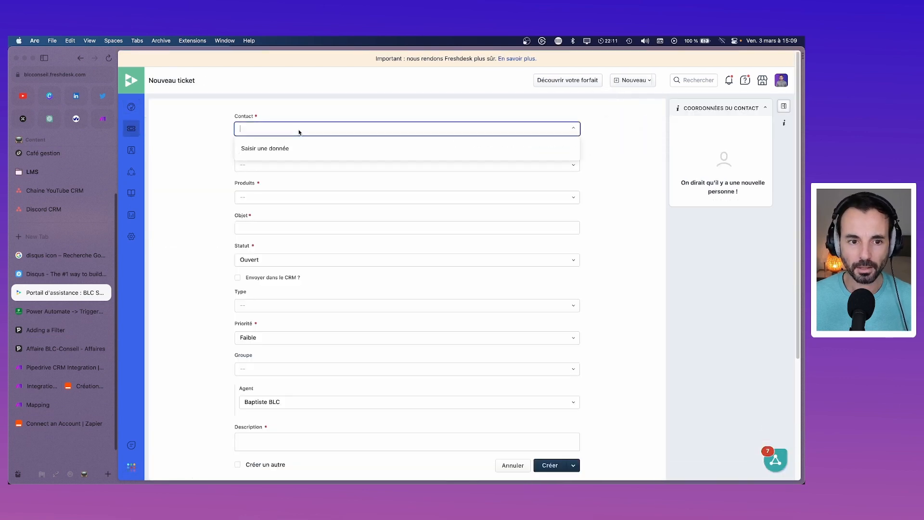
{"action": "type", "text": "b"}
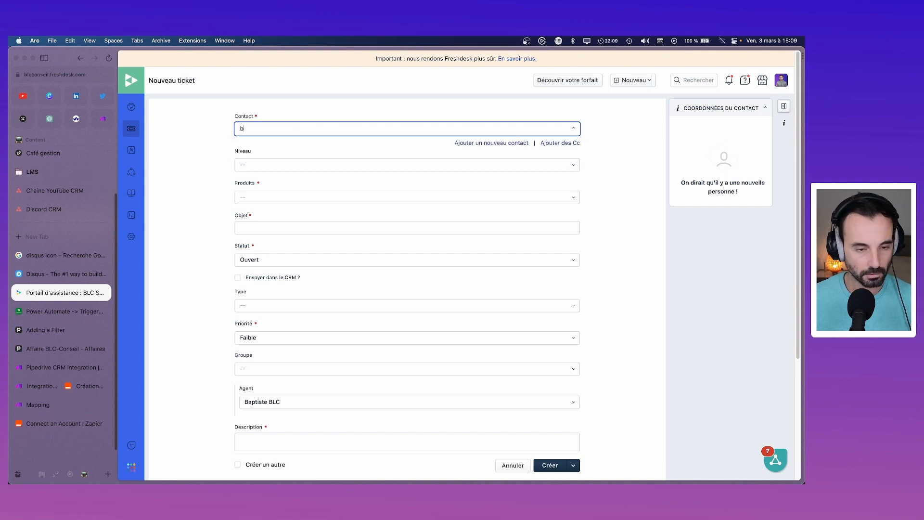
{"action": "type", "text": "aptis"}
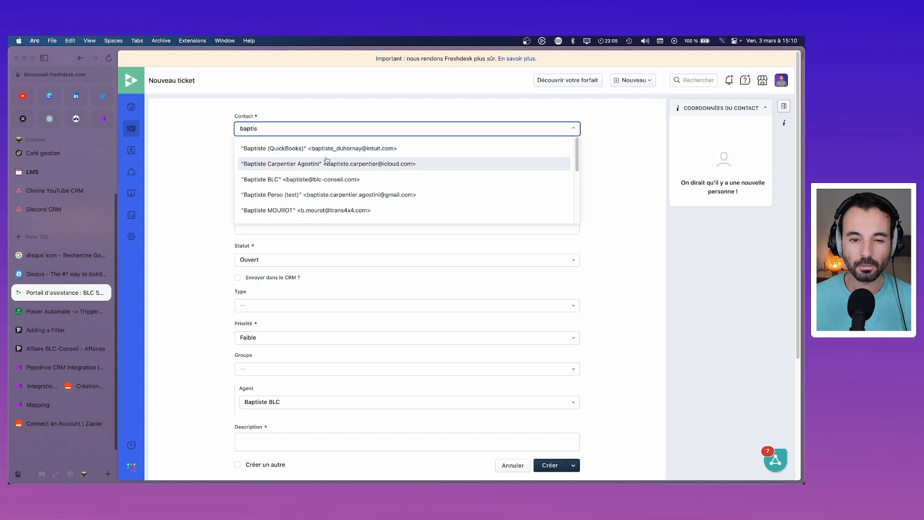
{"action": "left_click", "coordinate": [327, 163]}
{"action": "left_click", "coordinate": [344, 198]}
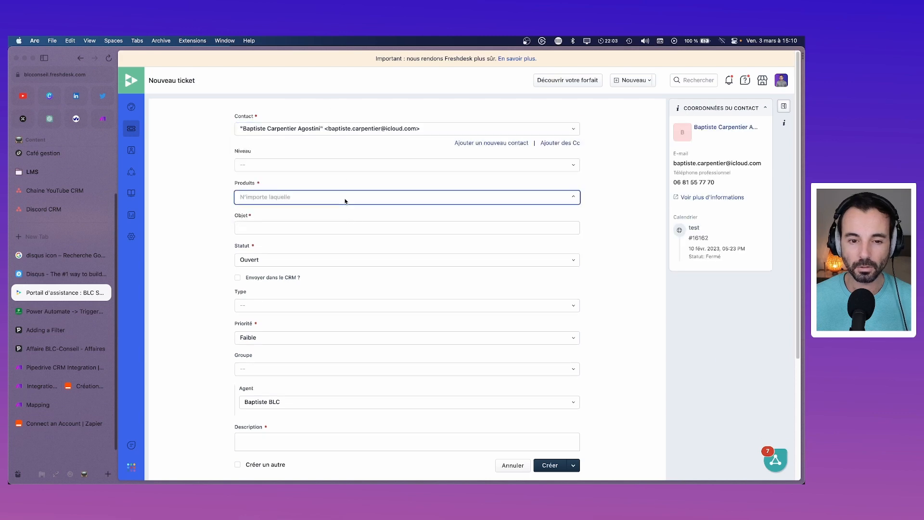
{"action": "left_click", "coordinate": [205, 232]}
{"action": "left_click", "coordinate": [301, 198]}
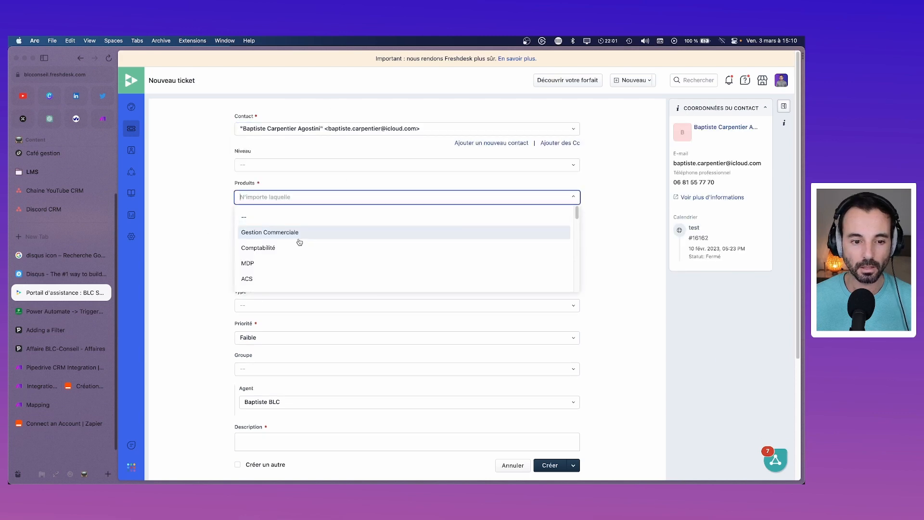
{"action": "left_click", "coordinate": [274, 234]}
Step: Enter 'test ticket to crm' as the ticket subject
{"action": "left_click", "coordinate": [276, 227]}
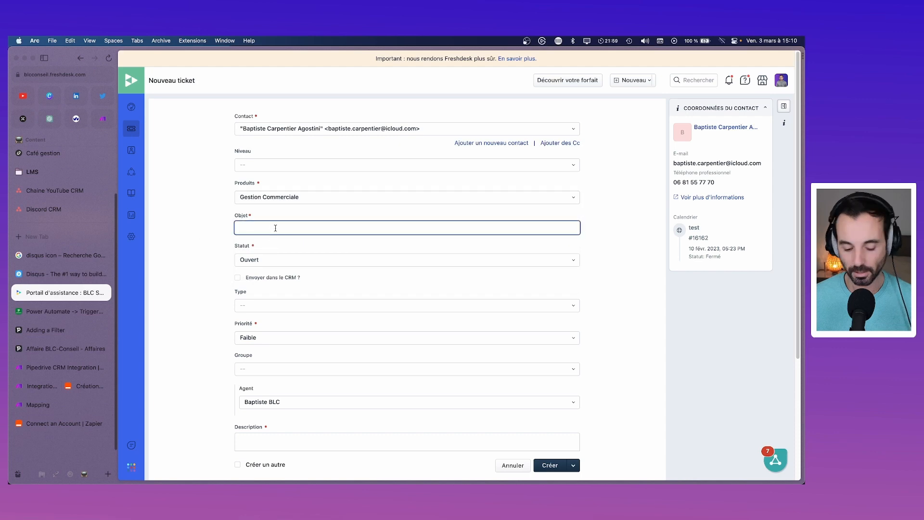
{"action": "type", "text": "test ticket tp"}
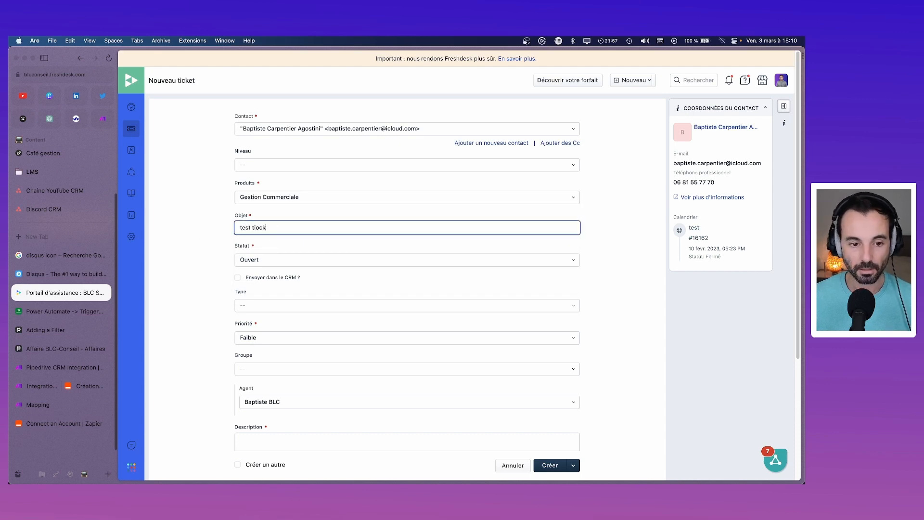
{"action": "key", "text": "BackSpace"}
{"action": "type", "text": "o crm"}
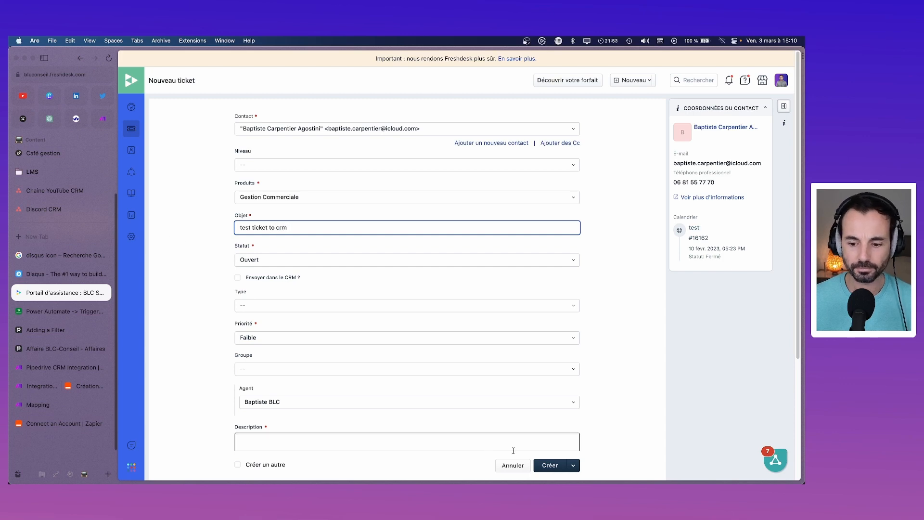
{"action": "left_click", "coordinate": [547, 465]}
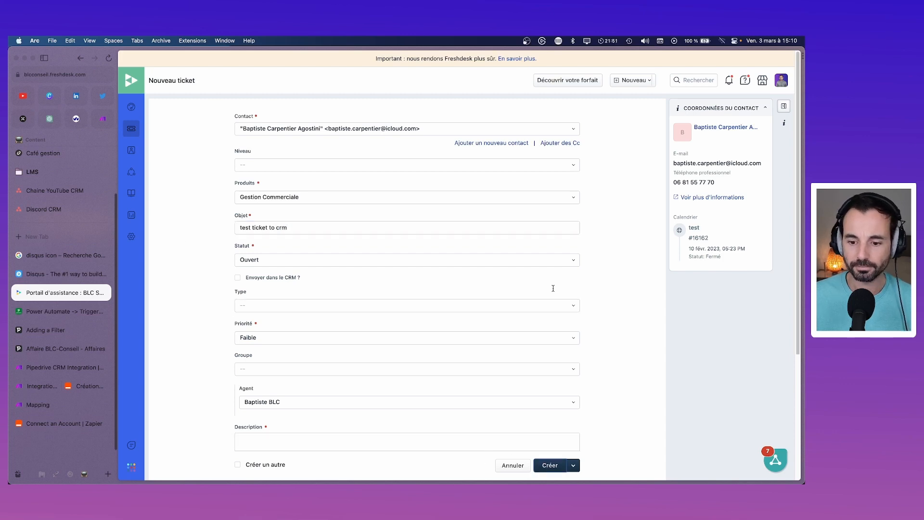
Step: Add the description TEST and create the ticket
{"action": "scroll", "coordinate": [551, 281], "scroll_direction": "down", "scroll_amount": 5}
{"action": "left_click", "coordinate": [552, 272]}
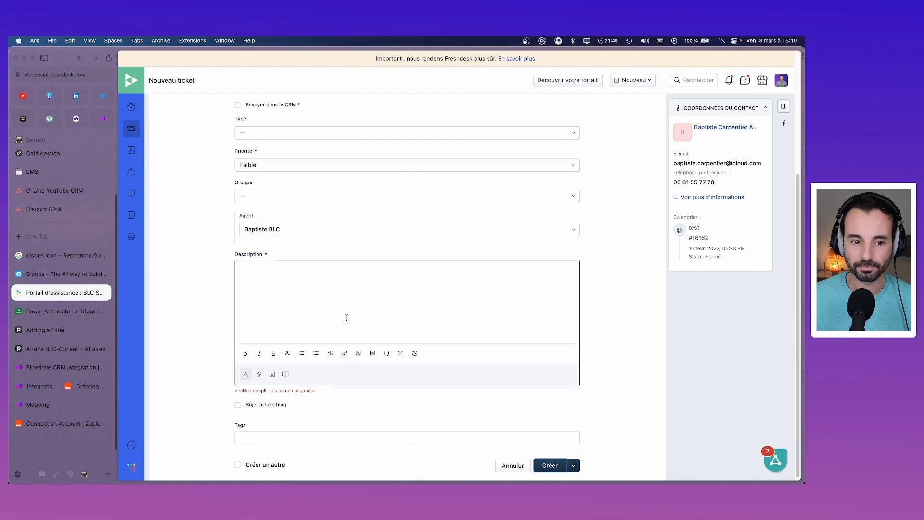
{"action": "type", "text": "TEST"}
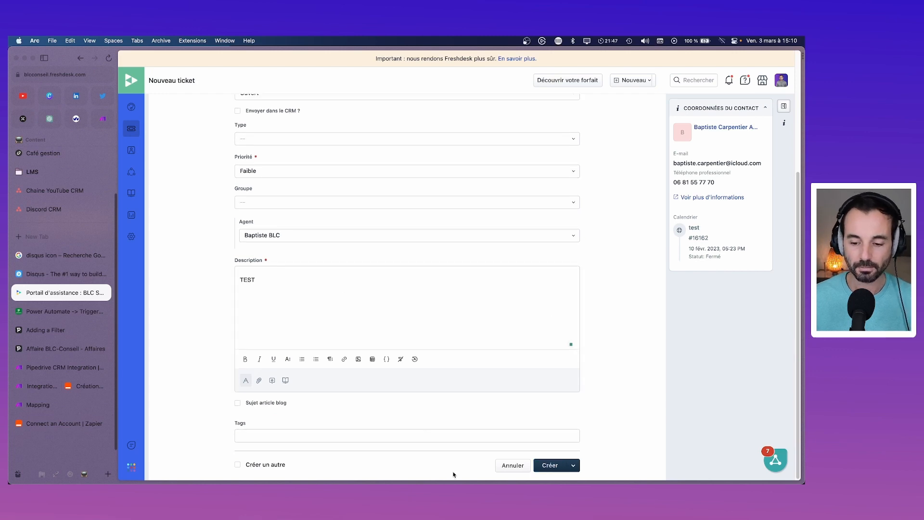
{"action": "left_click", "coordinate": [549, 465]}
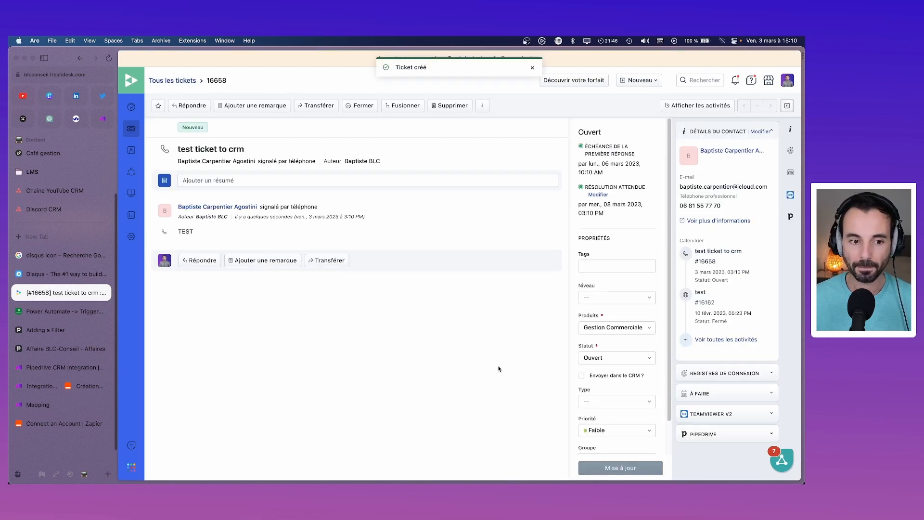
Step: In Make, stop the waiting run and save the scenario despite warnings
{"action": "left_click", "coordinate": [48, 386]}
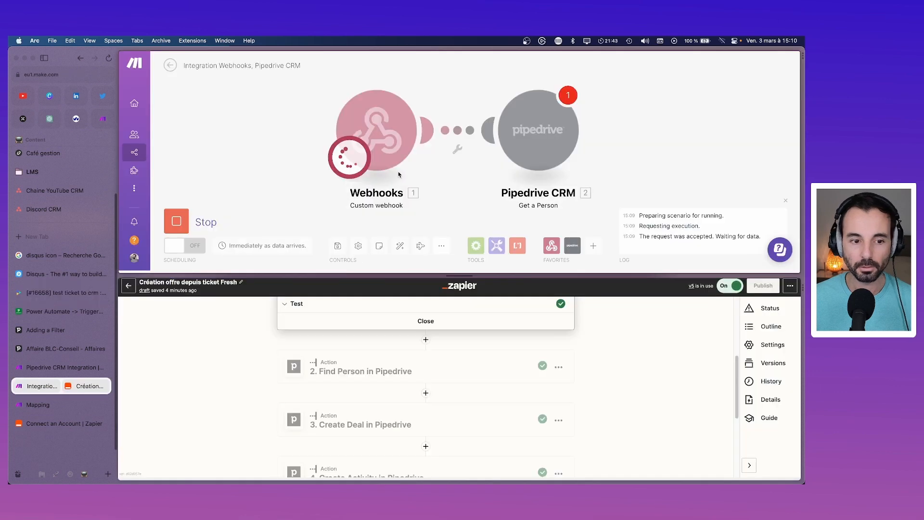
{"action": "left_click", "coordinate": [185, 221]}
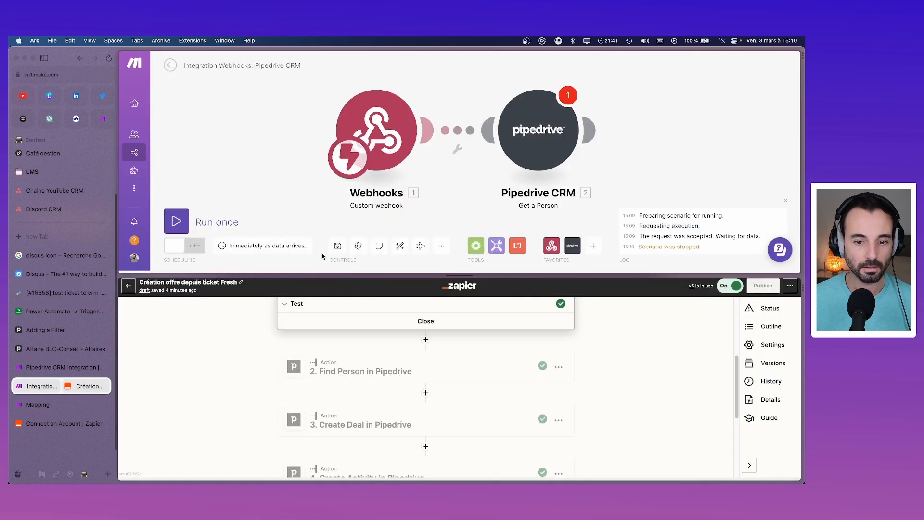
{"action": "left_click", "coordinate": [338, 247]}
{"action": "left_click", "coordinate": [490, 256]}
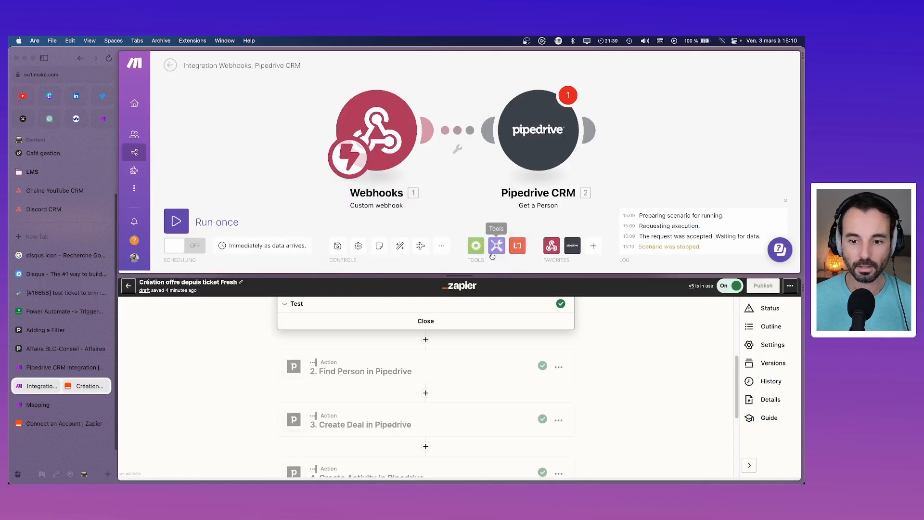
Step: Rename the scenario 'Création offre depuis ticket Fresh' using the copied zap title
{"action": "left_click", "coordinate": [224, 282]}
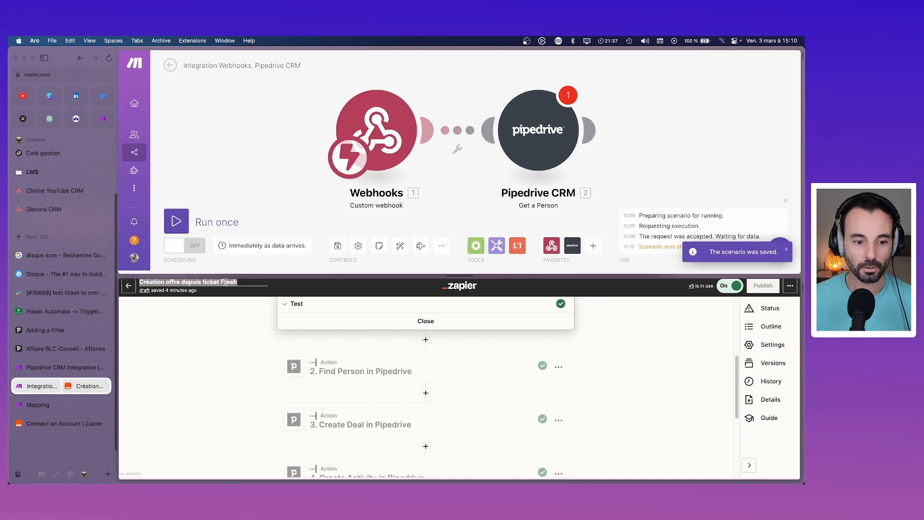
{"action": "key", "text": "super+c"}
{"action": "triple_click", "coordinate": [234, 66]}
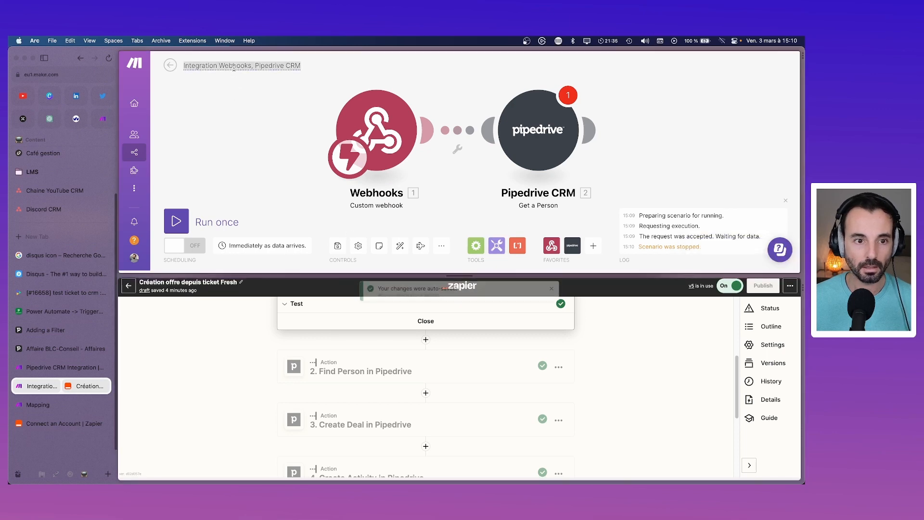
{"action": "key", "text": "super+v"}
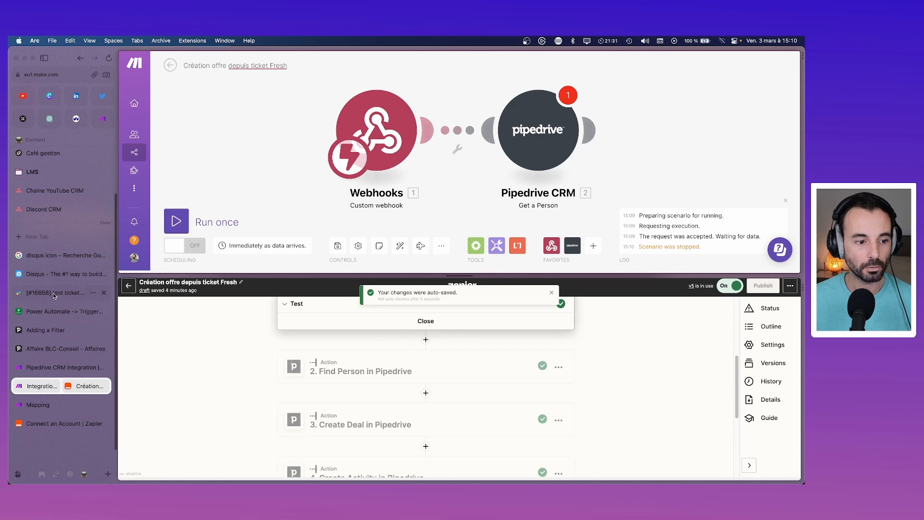
{"action": "left_click", "coordinate": [53, 292]}
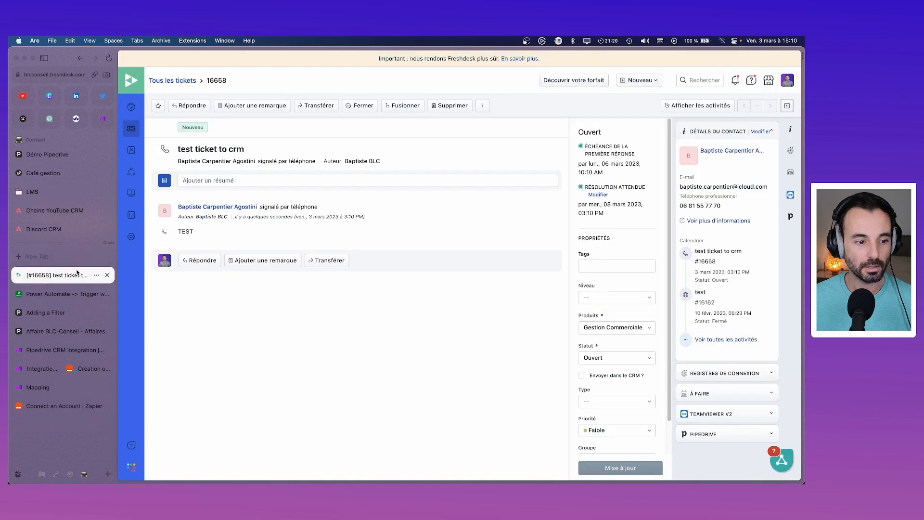
Step: Close the Power Automate and Adding a Filter sidebar pages
{"action": "left_click", "coordinate": [106, 295]}
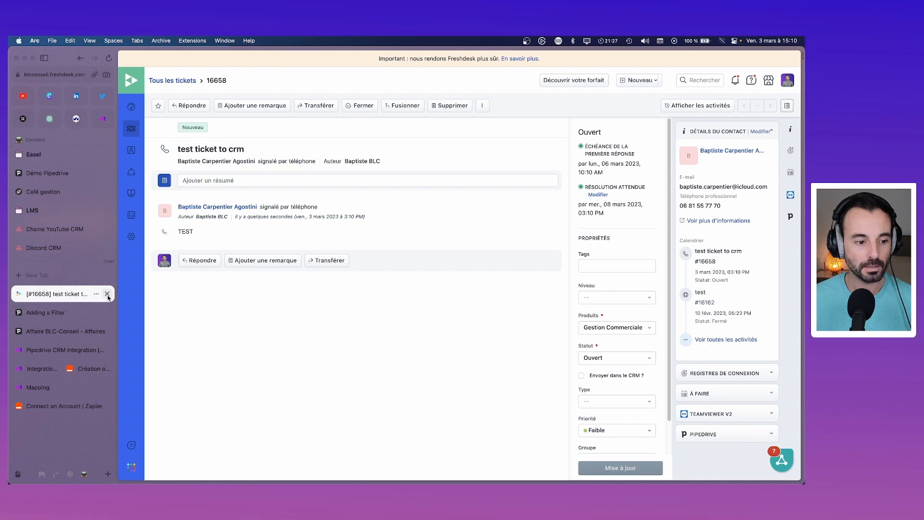
{"action": "left_click", "coordinate": [74, 313]}
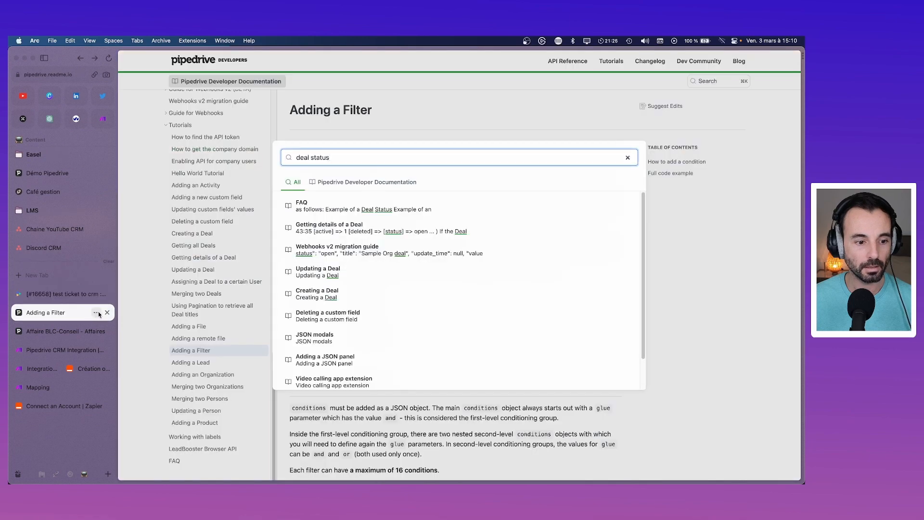
{"action": "left_click", "coordinate": [107, 313]}
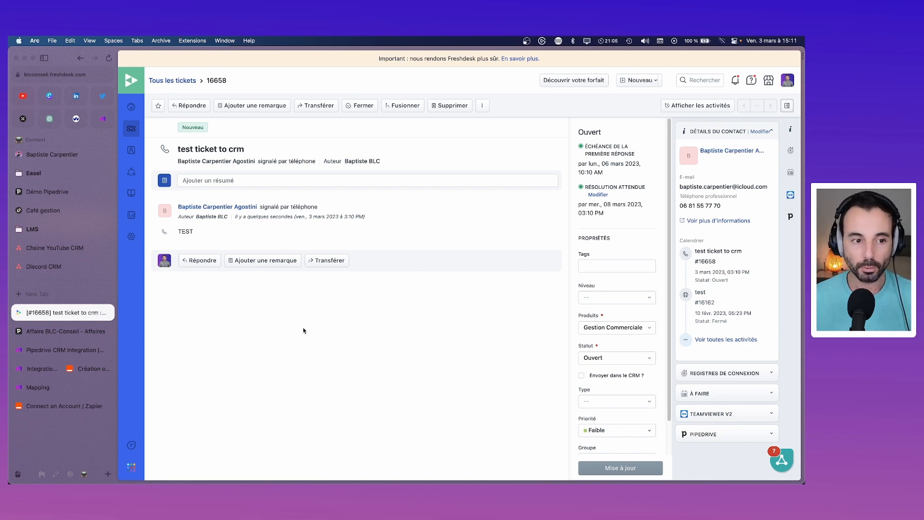
Step: Tick 'Envoyer dans le CRM ?' on the ticket and save its properties
{"action": "left_click", "coordinate": [581, 376]}
{"action": "left_click", "coordinate": [632, 471]}
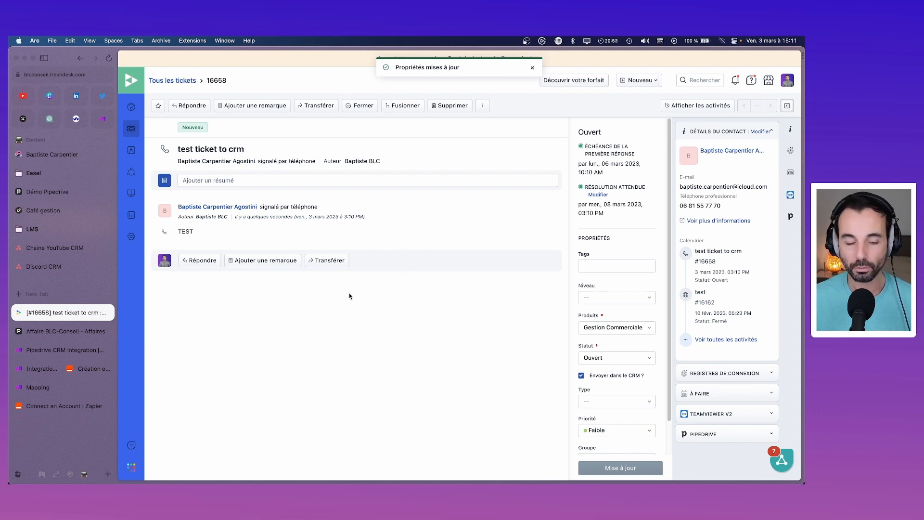
{"action": "left_click", "coordinate": [22, 370]}
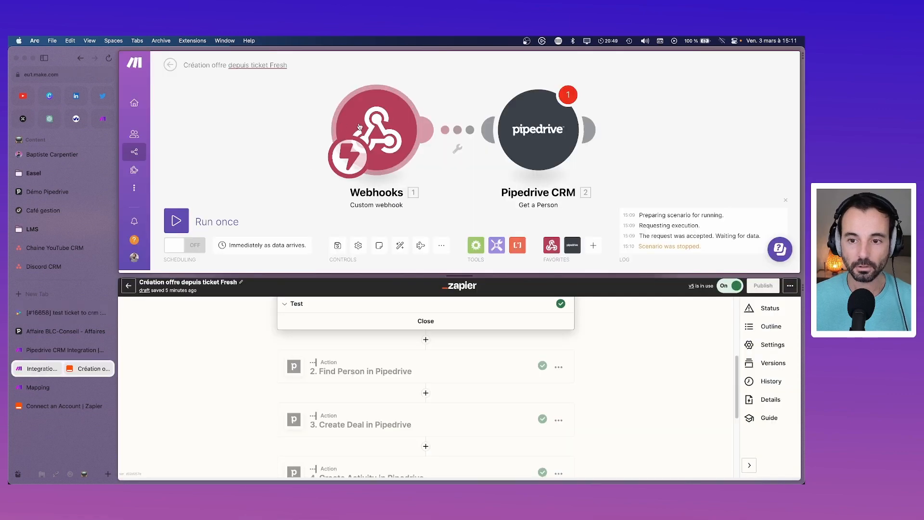
Step: Run only the Webhooks module on the existing queued data, retrying after an empty-value error
{"action": "right_click", "coordinate": [384, 116]}
{"action": "left_click", "coordinate": [415, 131]}
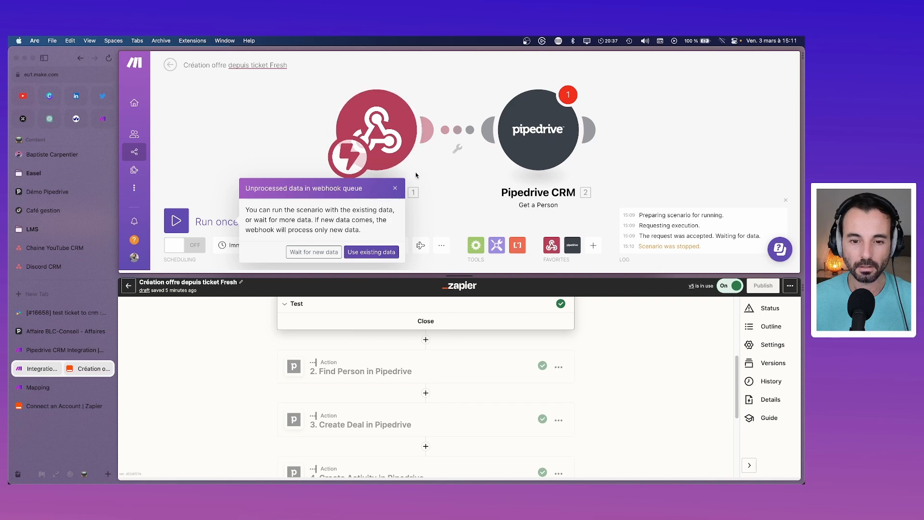
{"action": "left_click", "coordinate": [396, 189]}
{"action": "left_click", "coordinate": [176, 221]}
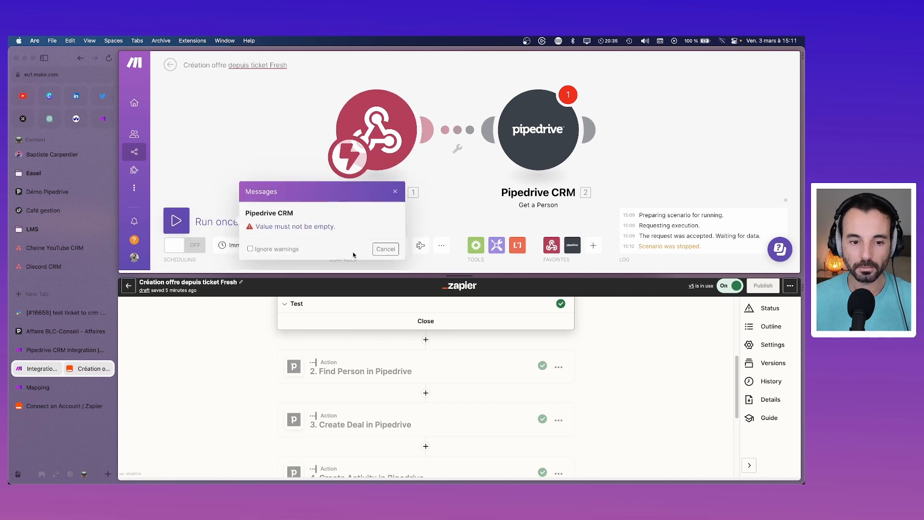
{"action": "left_click", "coordinate": [395, 192]}
{"action": "right_click", "coordinate": [362, 135]}
{"action": "left_click", "coordinate": [385, 158]}
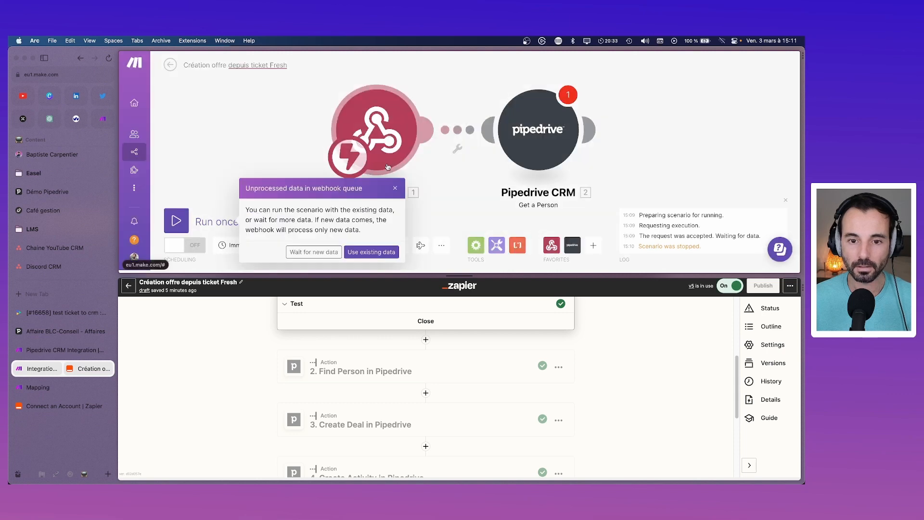
{"action": "left_click", "coordinate": [381, 248]}
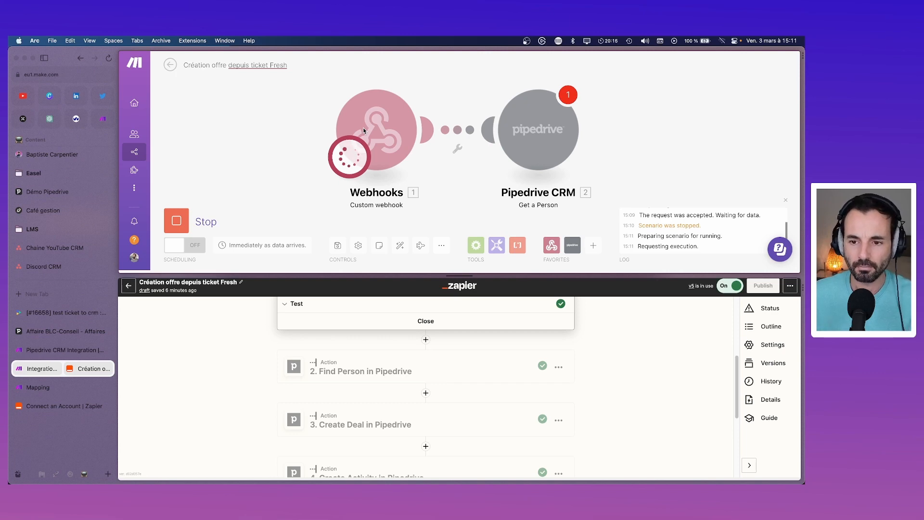
{"action": "scroll", "coordinate": [366, 373], "scroll_direction": "down", "scroll_amount": 1}
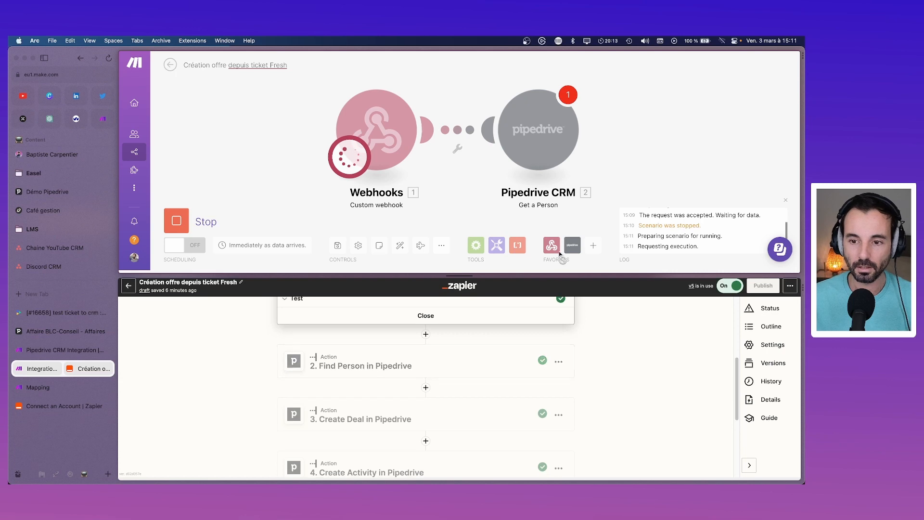
{"action": "scroll", "coordinate": [288, 385], "scroll_direction": "down", "scroll_amount": 3}
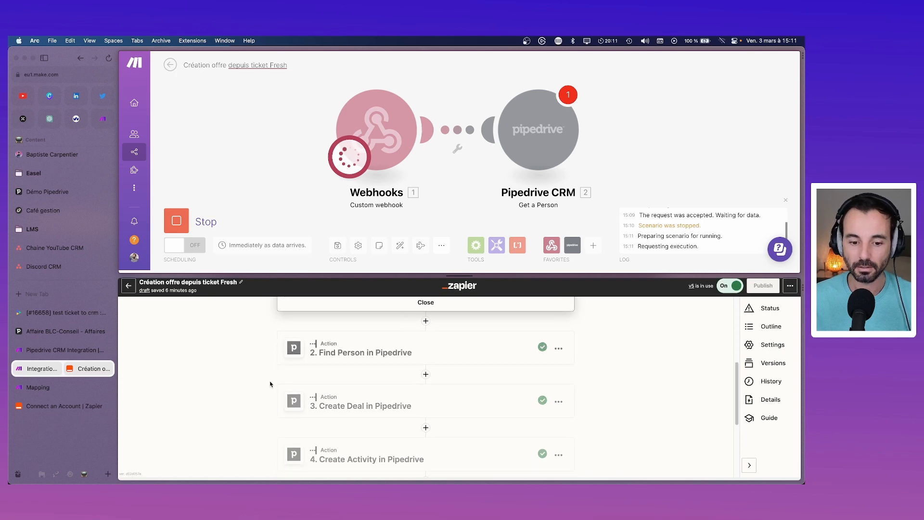
{"action": "scroll", "coordinate": [294, 395], "scroll_direction": "down", "scroll_amount": 5}
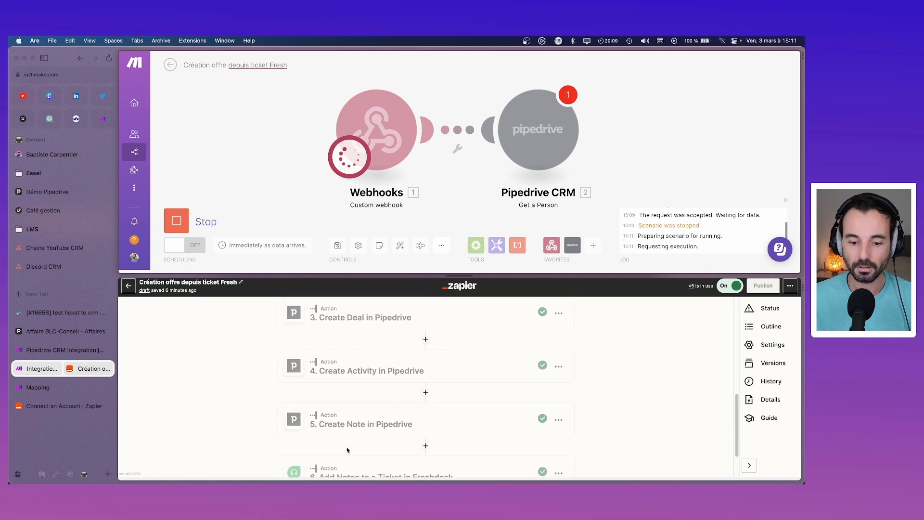
{"action": "scroll", "coordinate": [339, 436], "scroll_direction": "down", "scroll_amount": 3}
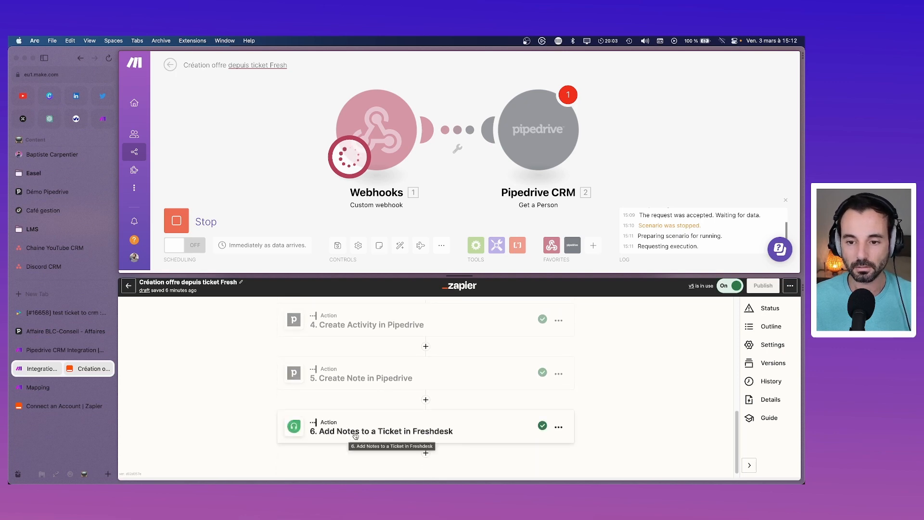
{"action": "scroll", "coordinate": [385, 354], "scroll_direction": "up", "scroll_amount": 5}
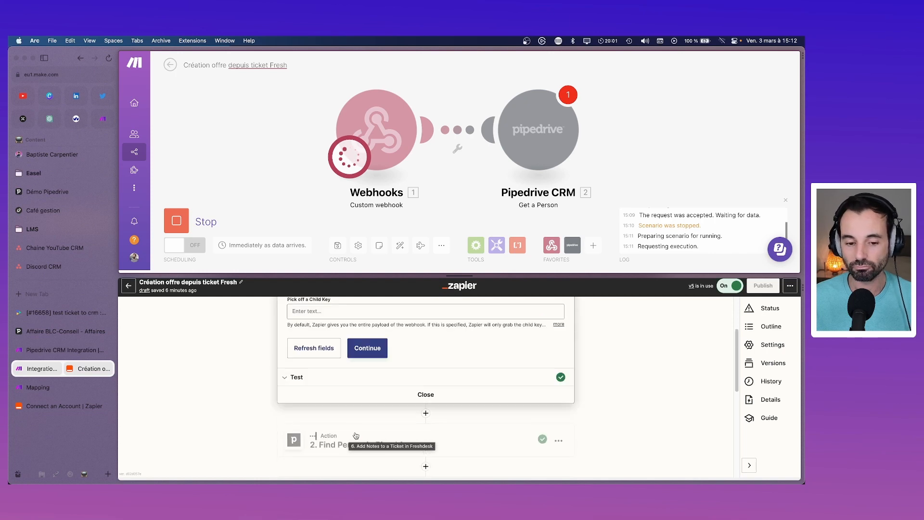
{"action": "scroll", "coordinate": [385, 354], "scroll_direction": "down", "scroll_amount": 3}
{"action": "scroll", "coordinate": [383, 355], "scroll_direction": "up", "scroll_amount": 5}
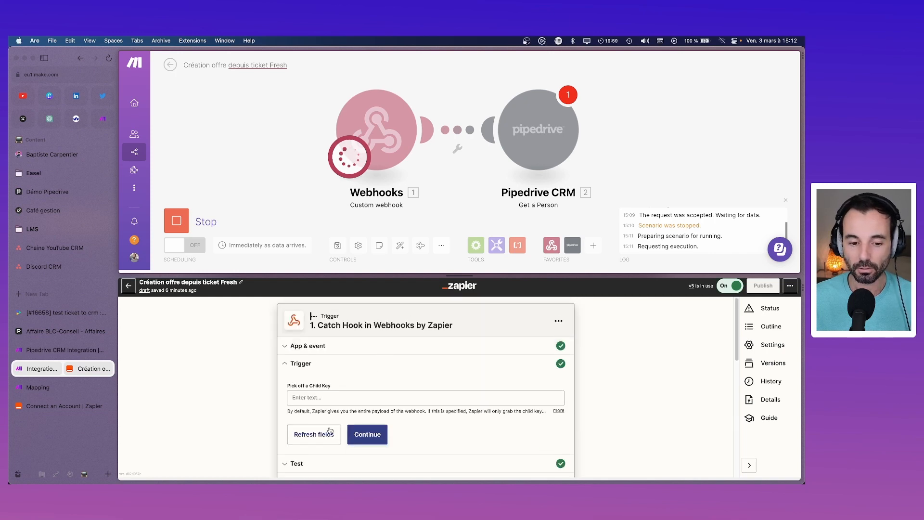
{"action": "scroll", "coordinate": [337, 417], "scroll_direction": "down", "scroll_amount": 1}
{"action": "scroll", "coordinate": [336, 418], "scroll_direction": "down", "scroll_amount": 3}
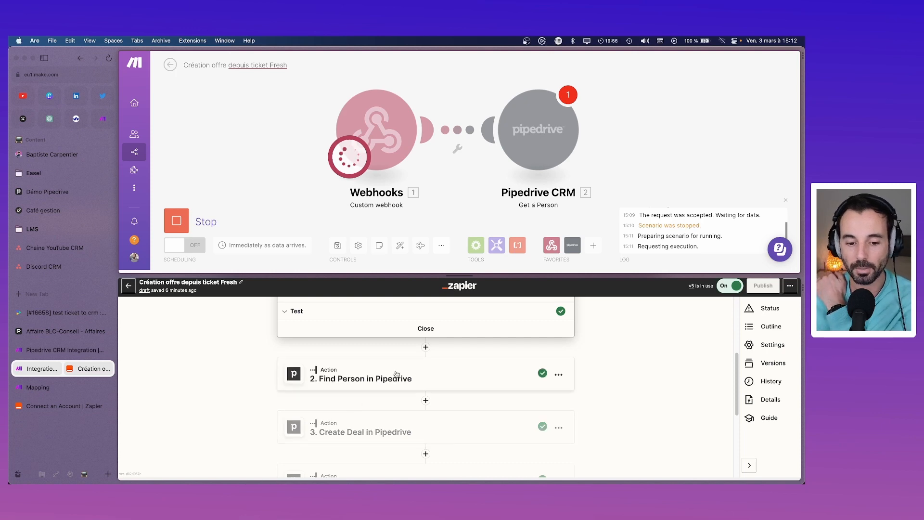
{"action": "scroll", "coordinate": [366, 380], "scroll_direction": "down", "scroll_amount": 1}
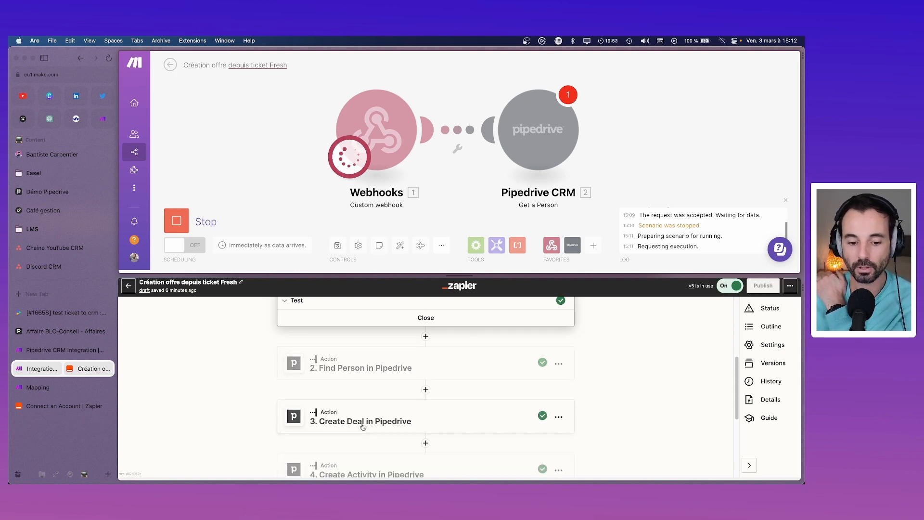
{"action": "scroll", "coordinate": [327, 414], "scroll_direction": "down", "scroll_amount": 2}
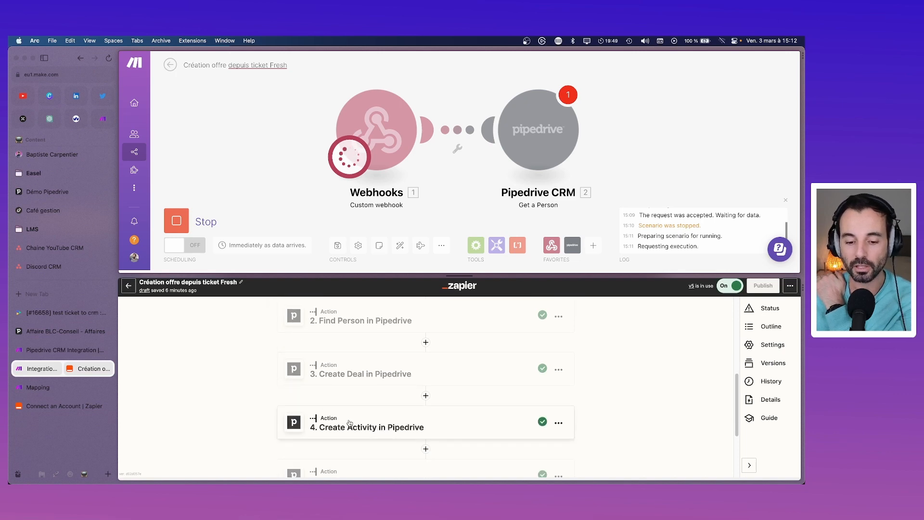
{"action": "scroll", "coordinate": [346, 423], "scroll_direction": "down", "scroll_amount": 2}
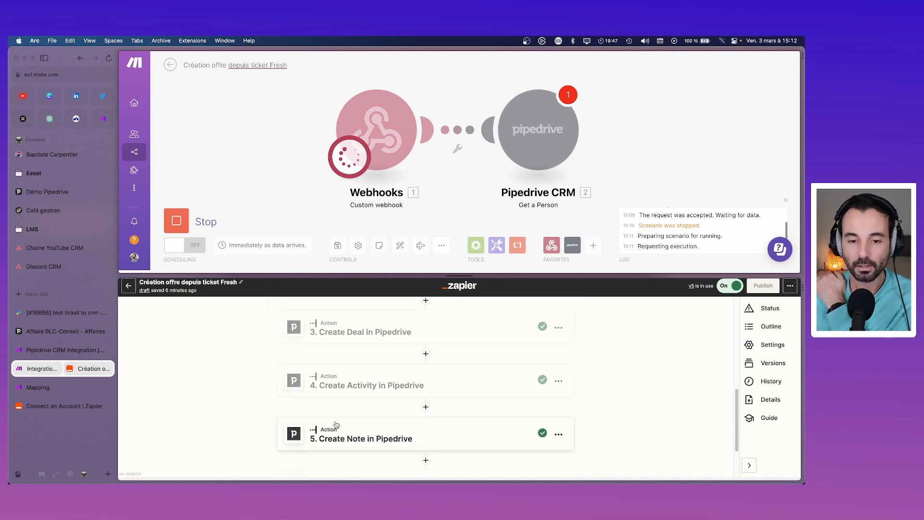
{"action": "scroll", "coordinate": [361, 366], "scroll_direction": "down", "scroll_amount": 2}
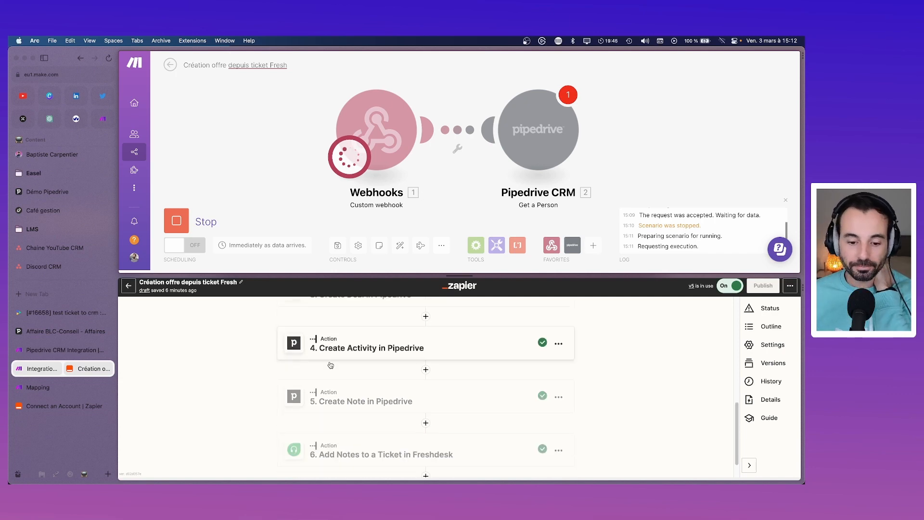
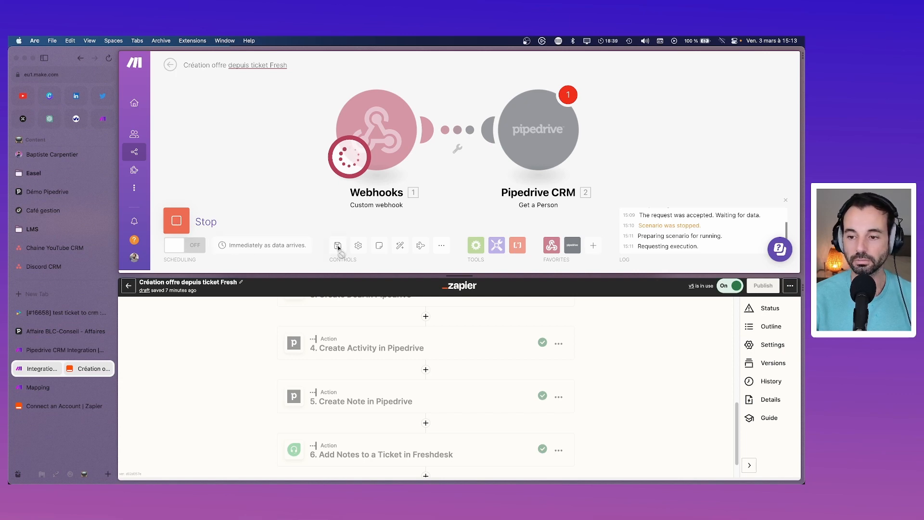
Step: Switch to Freshdesk ticket 16658, 'test ticket to crm', in the sidebar
{"action": "left_click", "coordinate": [62, 314]}
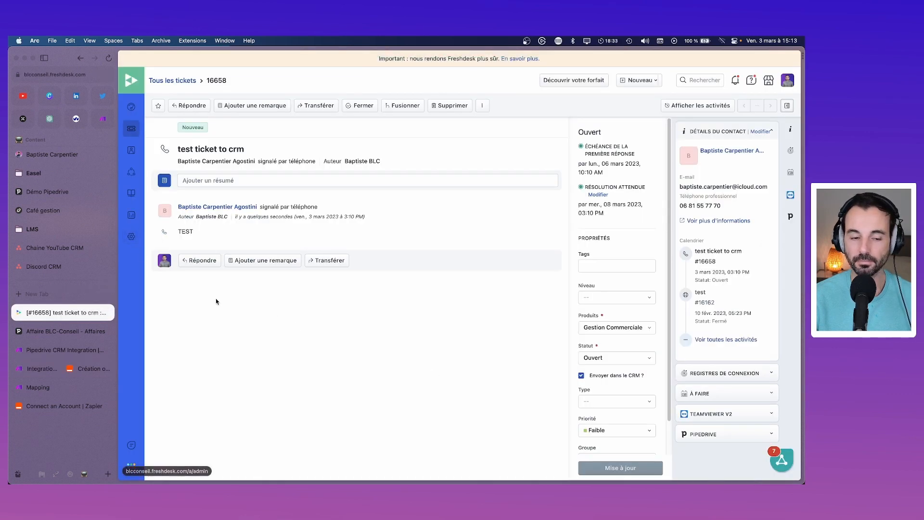
Step: Open the 'Création offre dans CRM' rule under Admin > Automatisations > Mises à jour du ticket
{"action": "left_click", "coordinate": [131, 236], "text": "super"}
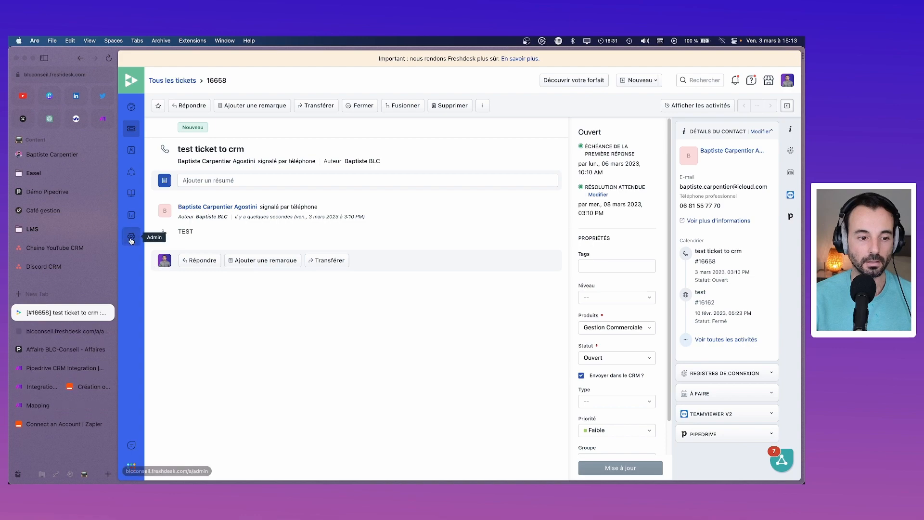
{"action": "left_click", "coordinate": [68, 331]}
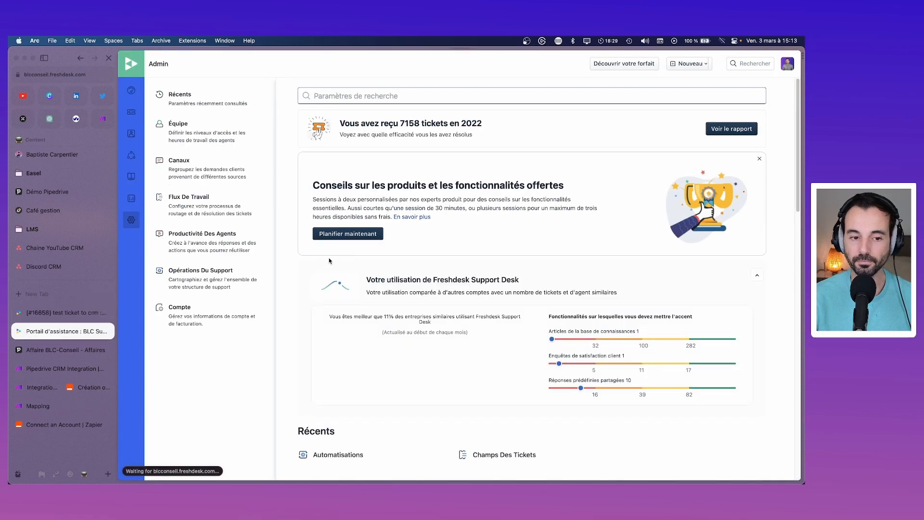
{"action": "left_click", "coordinate": [242, 205]}
{"action": "left_click", "coordinate": [658, 121]}
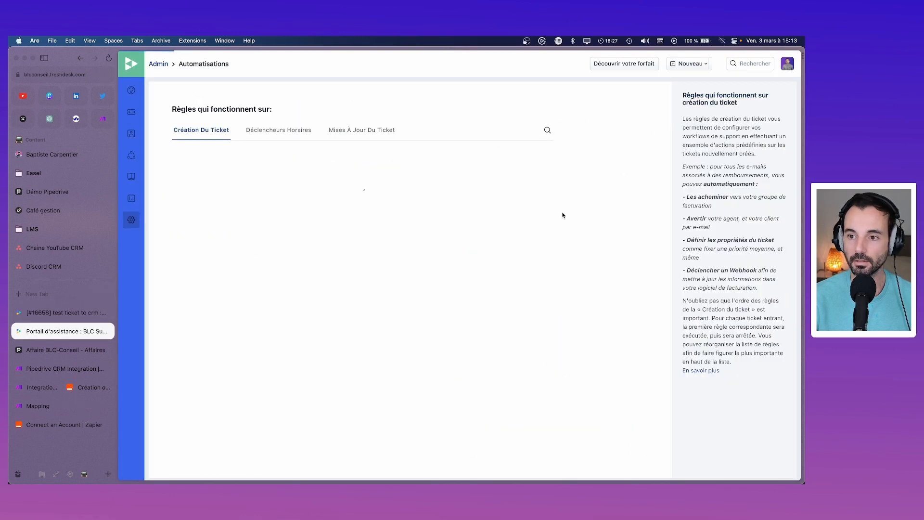
{"action": "left_click", "coordinate": [278, 130]}
{"action": "left_click", "coordinate": [362, 130]}
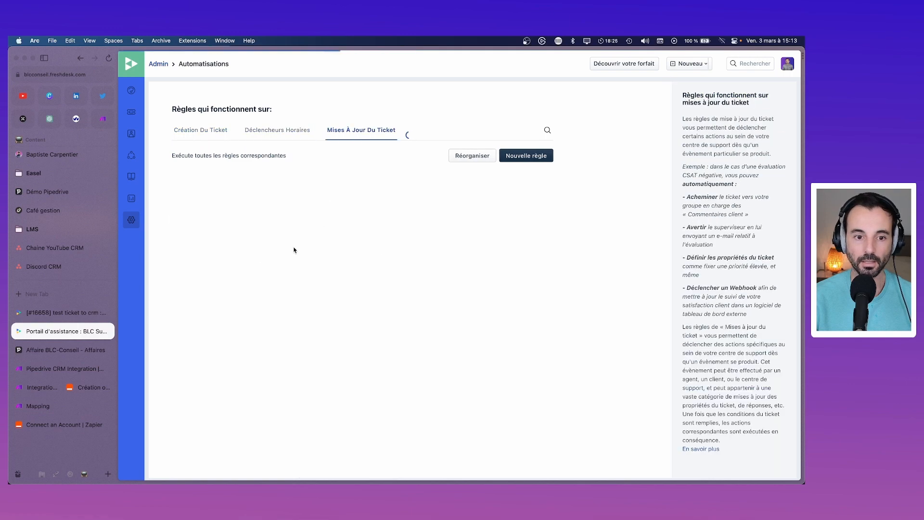
{"action": "scroll", "coordinate": [262, 328], "scroll_direction": "down", "scroll_amount": 4}
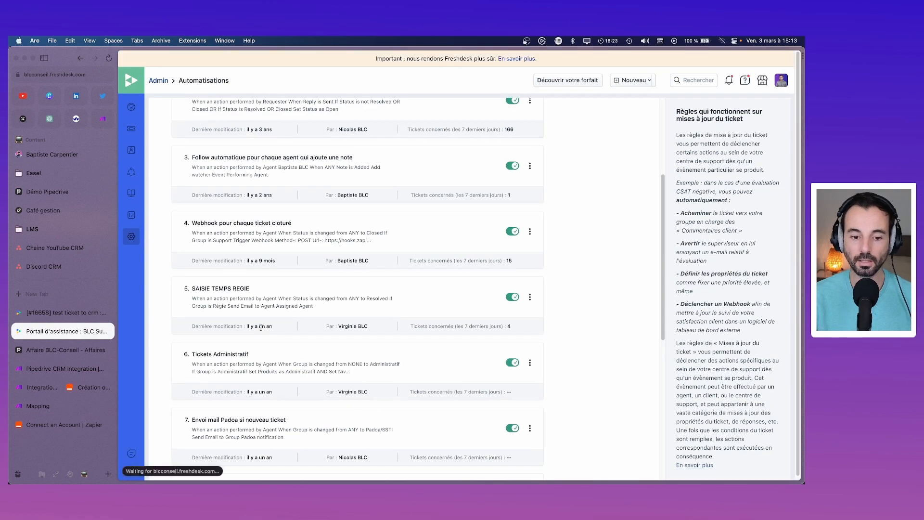
{"action": "scroll", "coordinate": [248, 320], "scroll_direction": "down", "scroll_amount": 5}
{"action": "scroll", "coordinate": [242, 317], "scroll_direction": "down", "scroll_amount": 4}
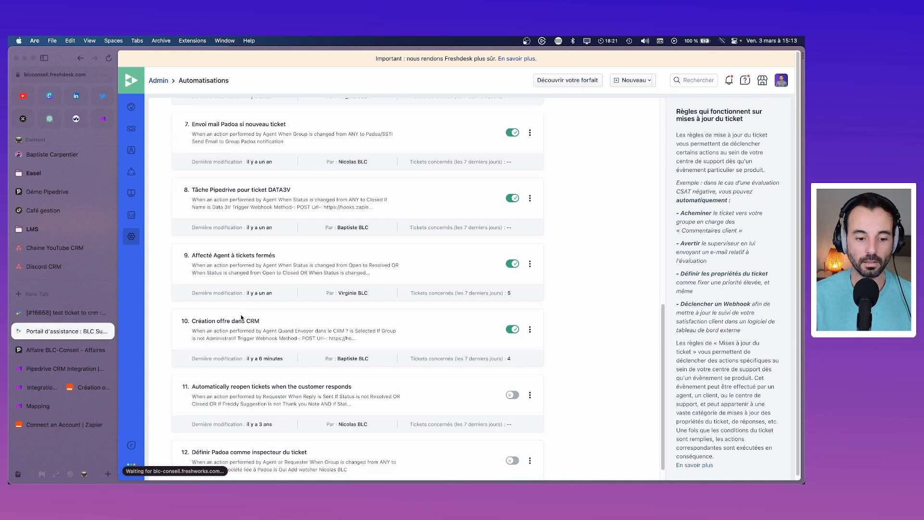
{"action": "left_click", "coordinate": [242, 322]}
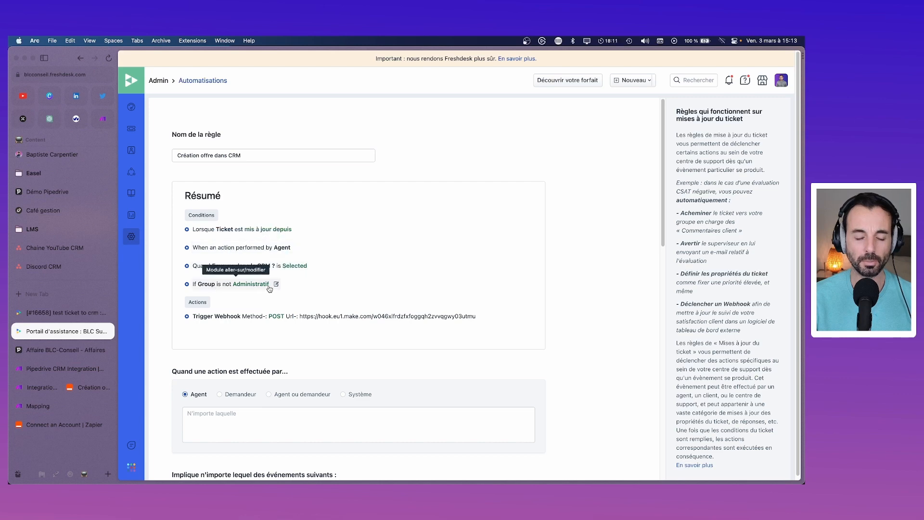
Step: Review the rule's conditions and its Déclencher un Webhook POST action, then return to Make
{"action": "scroll", "coordinate": [298, 326], "scroll_direction": "down", "scroll_amount": 3}
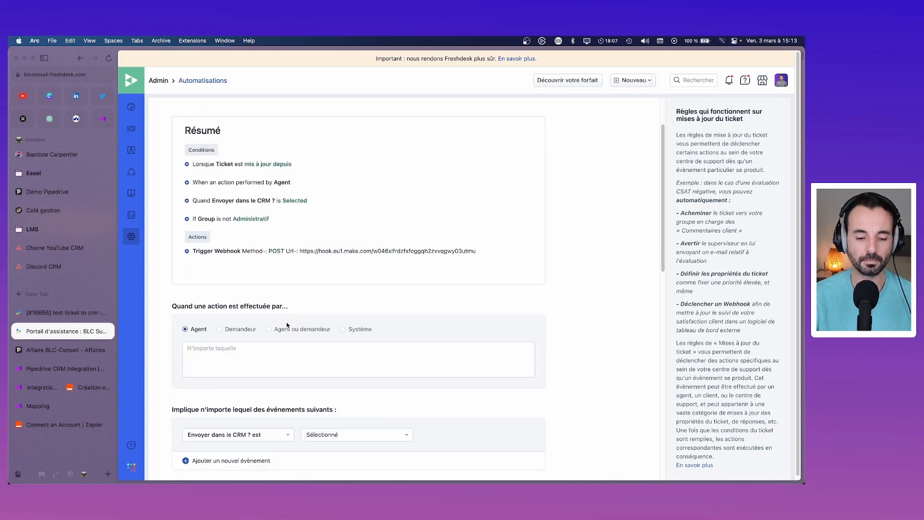
{"action": "scroll", "coordinate": [288, 326], "scroll_direction": "down", "scroll_amount": 3}
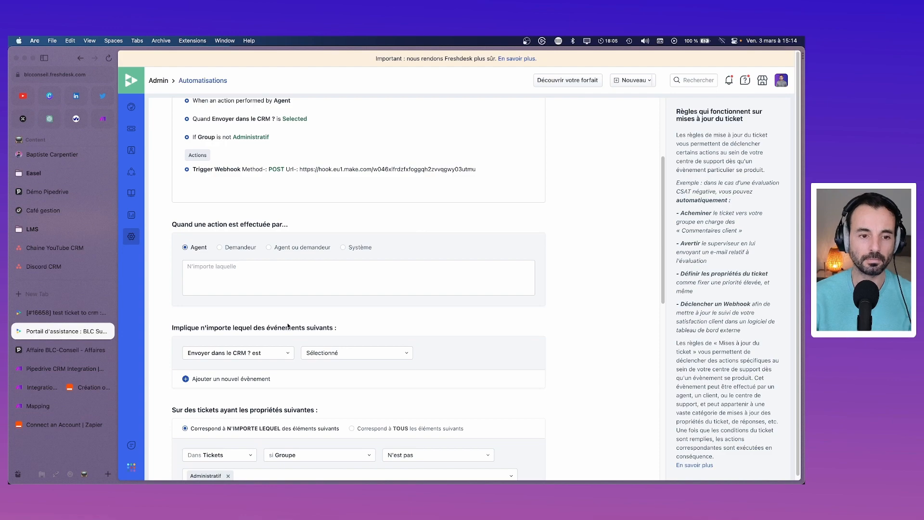
{"action": "scroll", "coordinate": [288, 326], "scroll_direction": "down", "scroll_amount": 15}
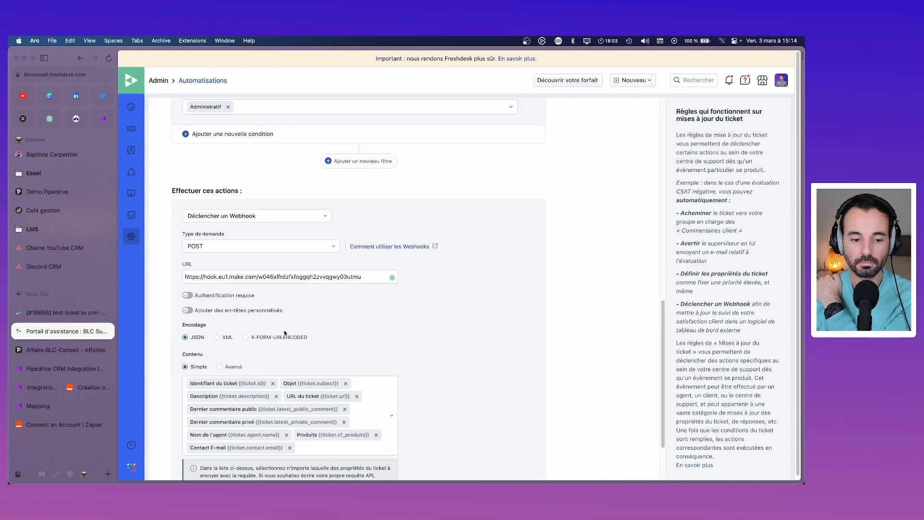
{"action": "scroll", "coordinate": [285, 333], "scroll_direction": "down", "scroll_amount": 2}
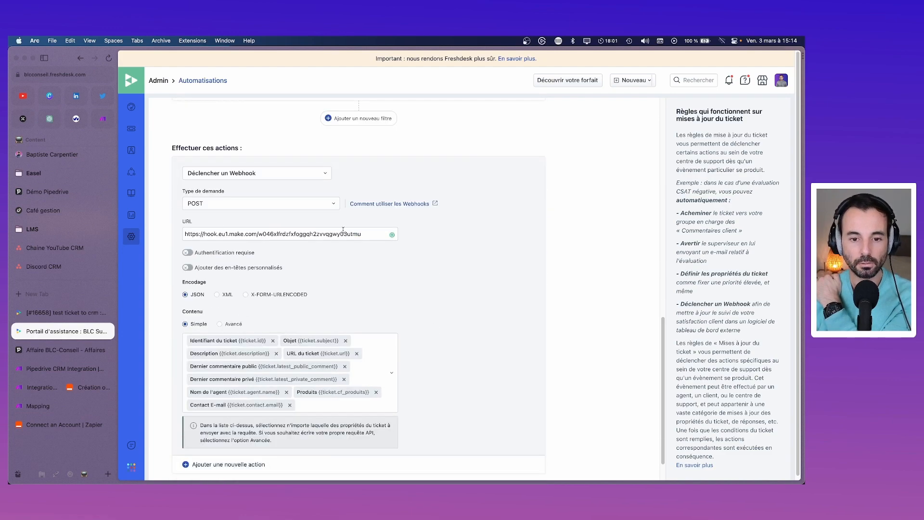
{"action": "scroll", "coordinate": [344, 310], "scroll_direction": "down", "scroll_amount": 2}
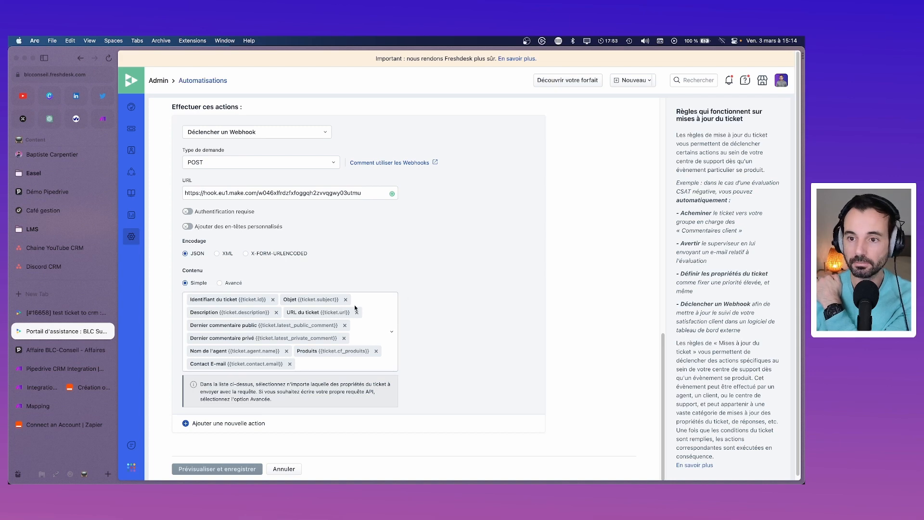
{"action": "left_click", "coordinate": [76, 388]}
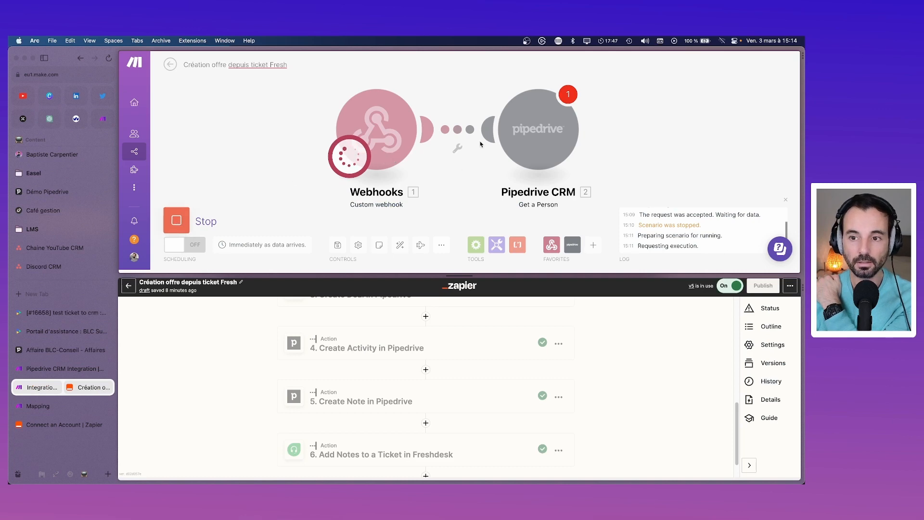
Step: Check the Pipedrive module's error, then view the webhook queue holding one waiting item
{"action": "left_click", "coordinate": [563, 97]}
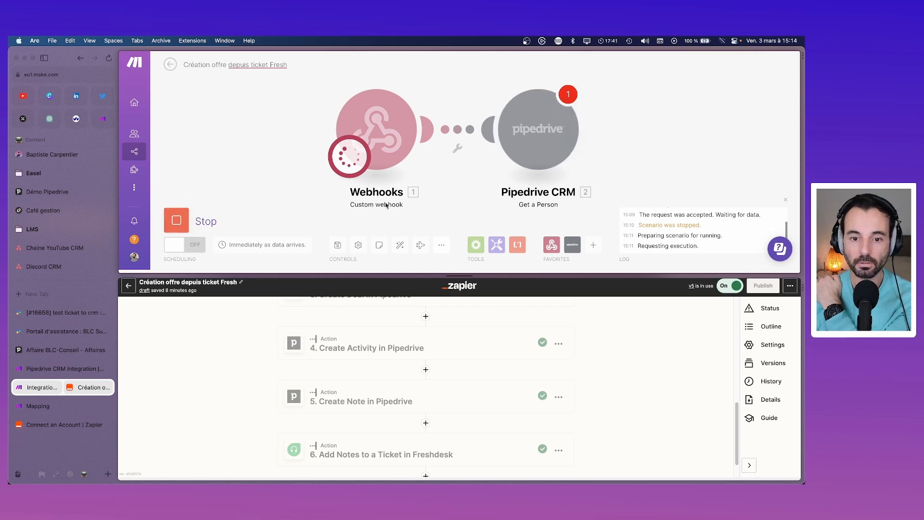
{"action": "left_click", "coordinate": [170, 65]}
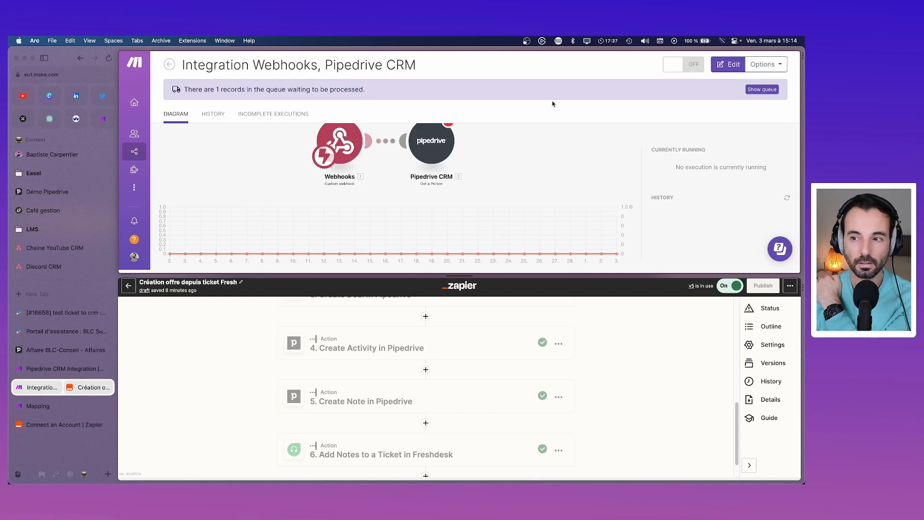
{"action": "left_click", "coordinate": [770, 89]}
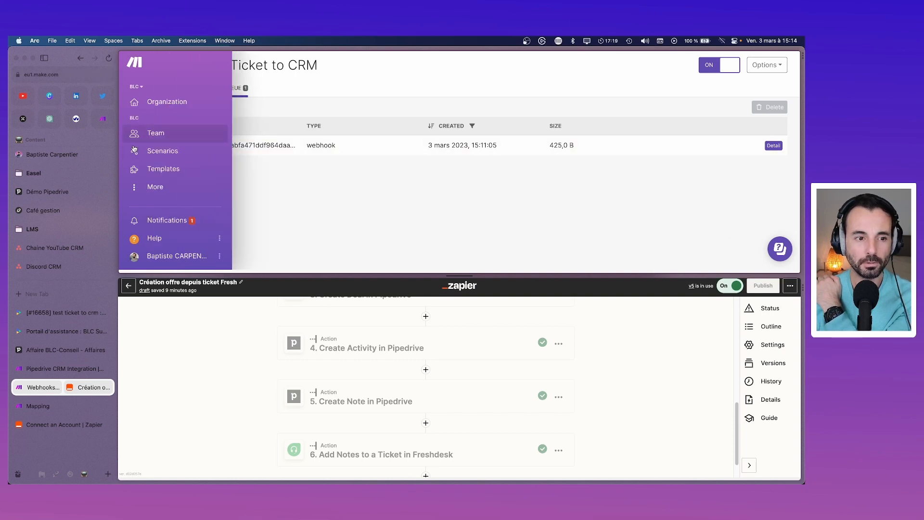
Step: Enlarge the Make pane over Zapier and open the Organization's Notifications page
{"action": "left_click", "coordinate": [153, 137]}
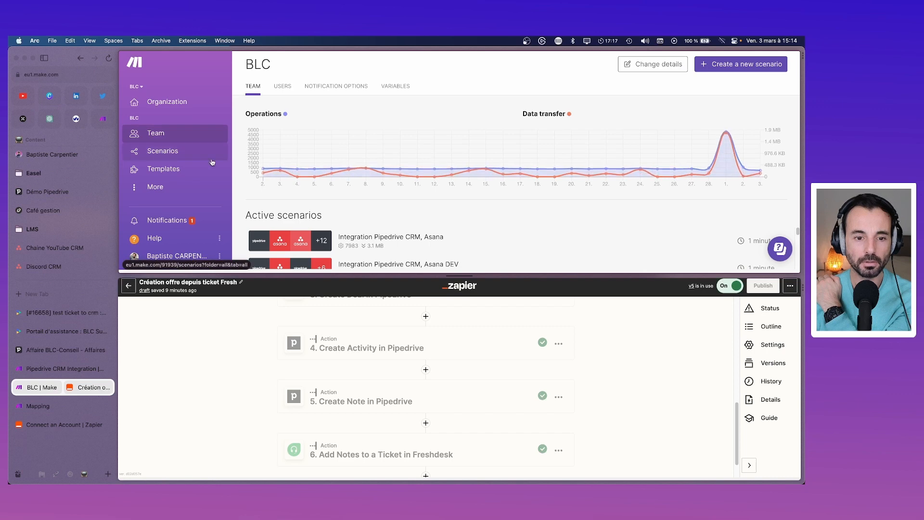
{"action": "scroll", "coordinate": [416, 246], "scroll_direction": "down", "scroll_amount": 5}
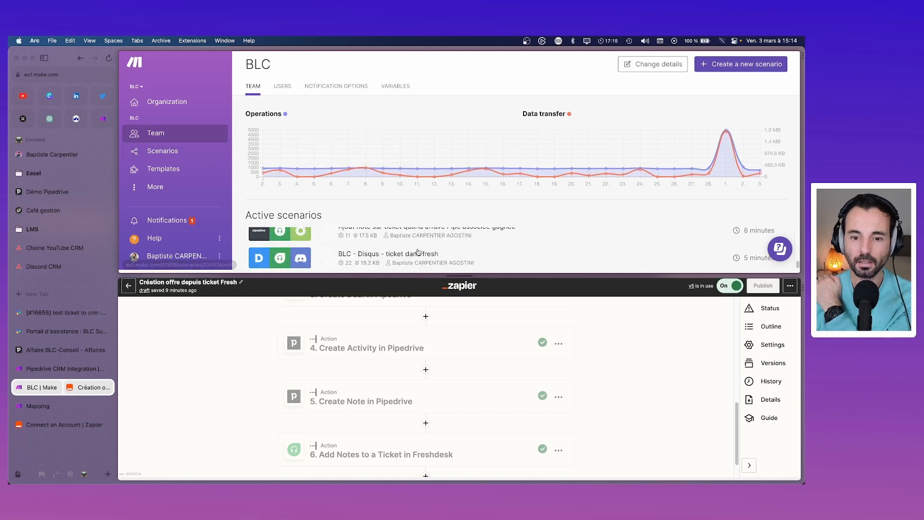
{"action": "left_click_drag", "start_coordinate": [461, 276], "coordinate": [471, 376]}
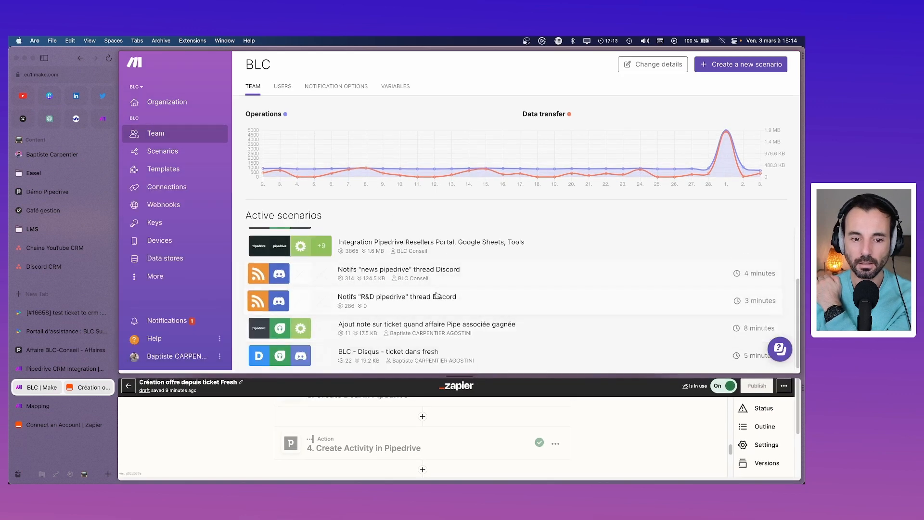
{"action": "scroll", "coordinate": [414, 291], "scroll_direction": "up", "scroll_amount": 3}
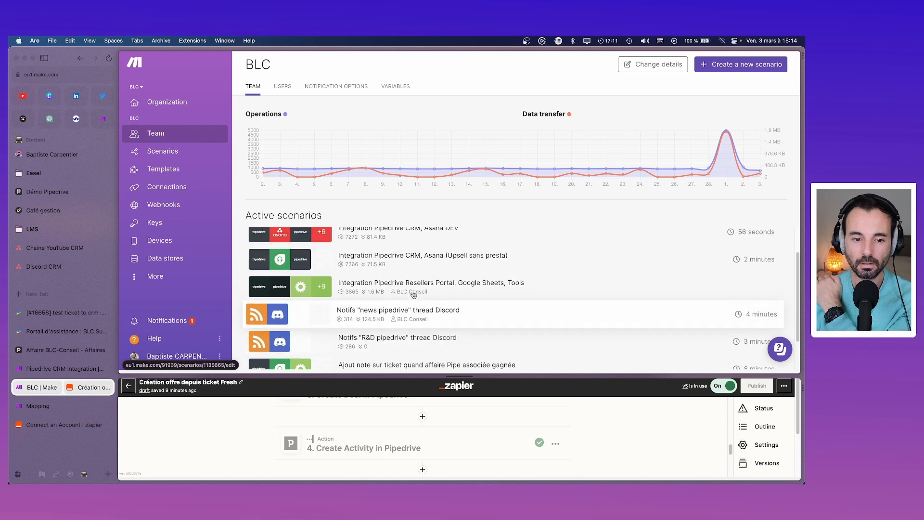
{"action": "scroll", "coordinate": [413, 294], "scroll_direction": "down", "scroll_amount": 3}
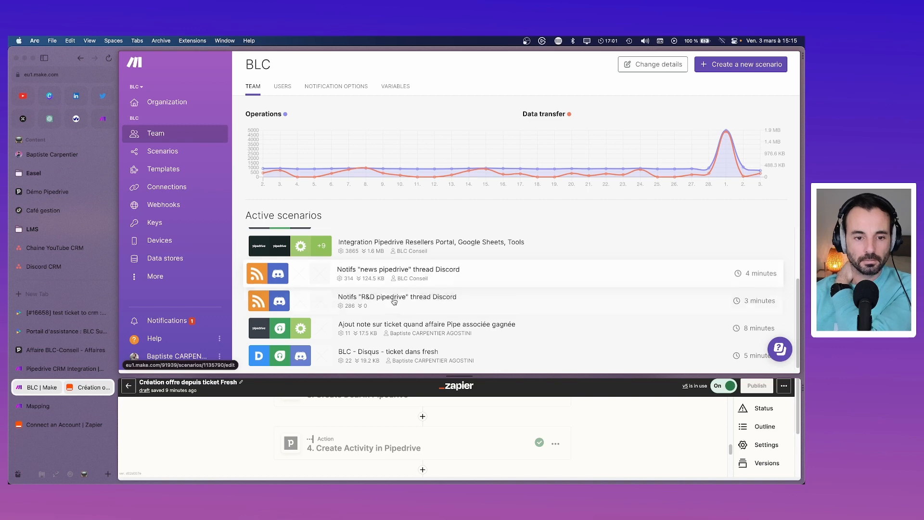
{"action": "scroll", "coordinate": [393, 299], "scroll_direction": "up", "scroll_amount": 2}
{"action": "scroll", "coordinate": [391, 298], "scroll_direction": "down", "scroll_amount": 2}
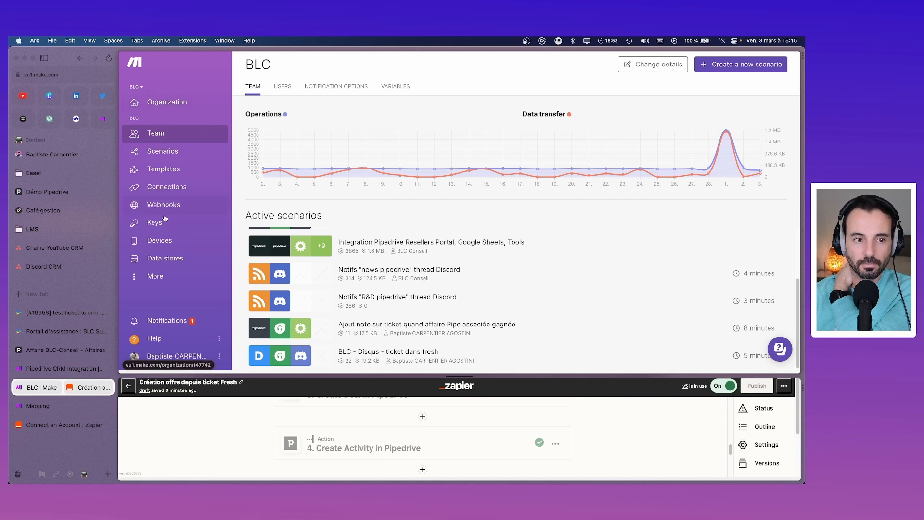
{"action": "left_click", "coordinate": [159, 102]}
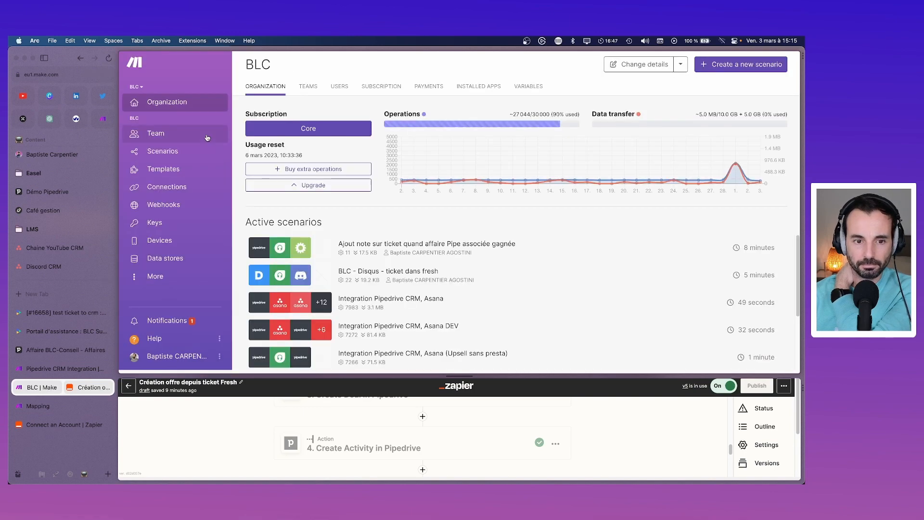
{"action": "left_click", "coordinate": [174, 319]}
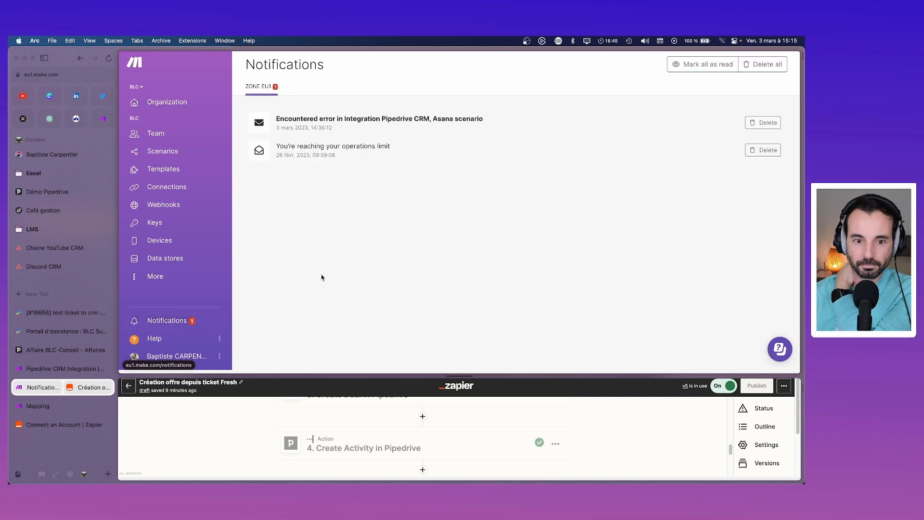
Step: Expand the Asana scenario error notification, then browse the All scenarios list
{"action": "left_click", "coordinate": [361, 119]}
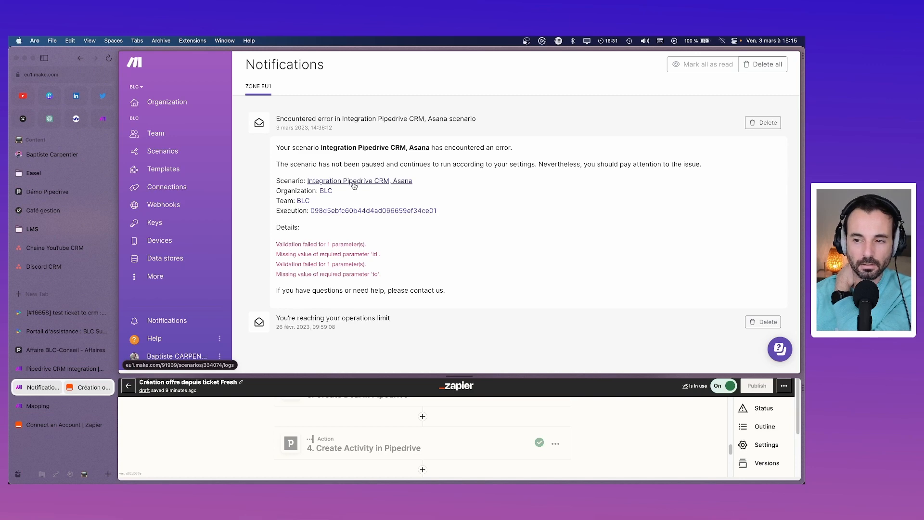
{"action": "left_click", "coordinate": [160, 153]}
{"action": "scroll", "coordinate": [411, 189], "scroll_direction": "down", "scroll_amount": 2}
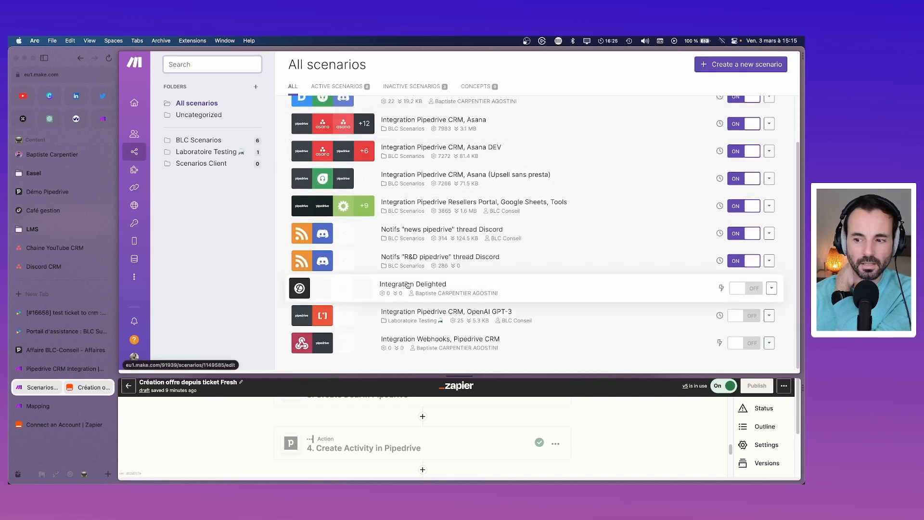
Step: Edit the Integration Webhooks, Pipedrive CRM scenario and open its Get a Person module
{"action": "left_click", "coordinate": [430, 341]}
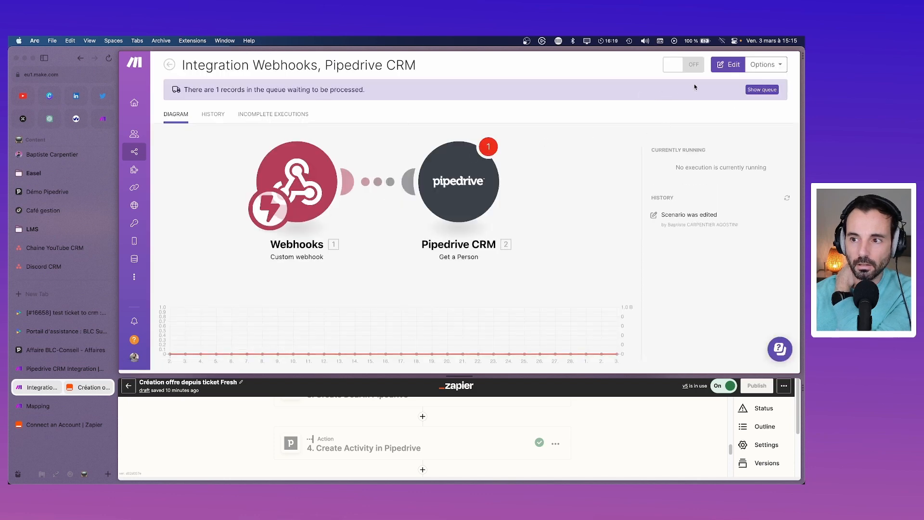
{"action": "left_click", "coordinate": [728, 65]}
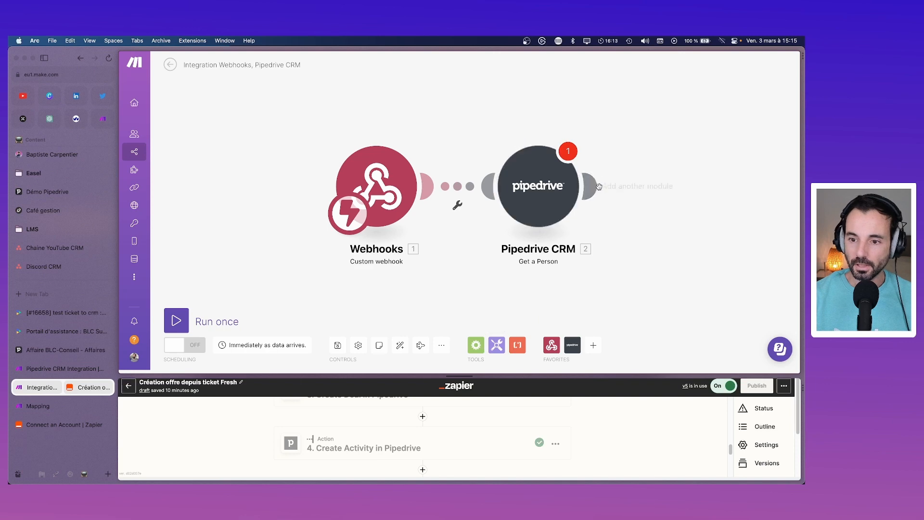
{"action": "left_click", "coordinate": [561, 195]}
Step: Close the Get a Person mapping and settings, then add an empty module after Pipedrive CRM
{"action": "left_click", "coordinate": [648, 218]}
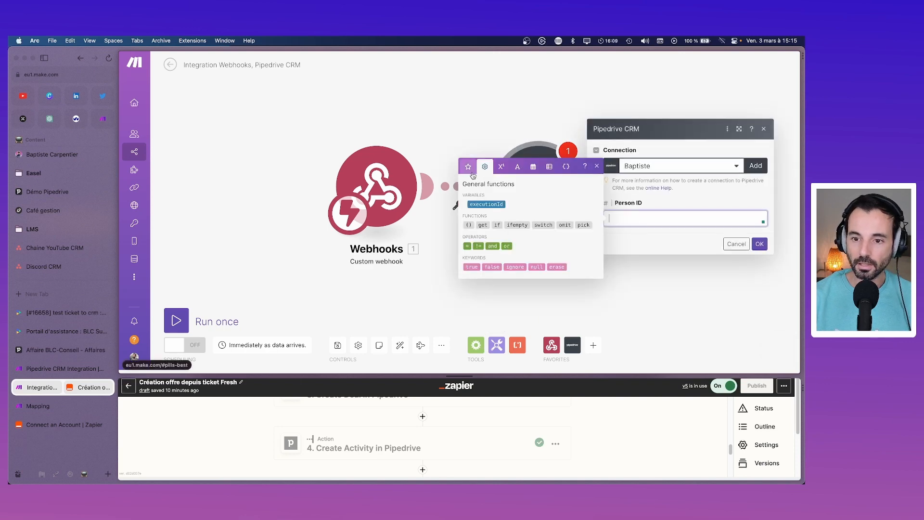
{"action": "left_click", "coordinate": [468, 166]}
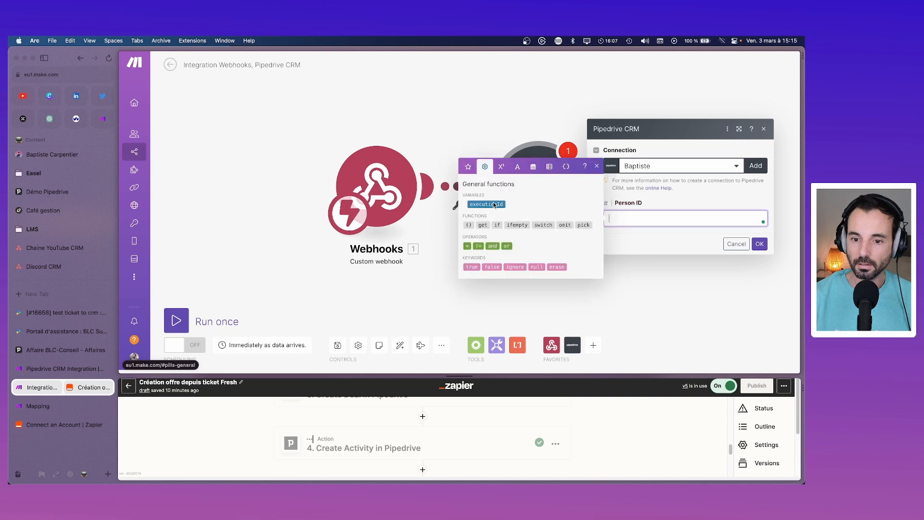
{"action": "left_click", "coordinate": [597, 204]}
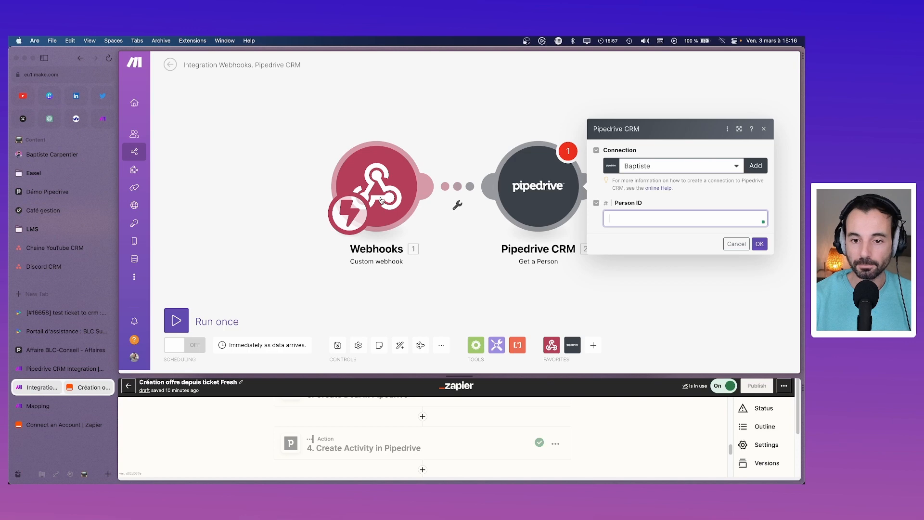
{"action": "left_click", "coordinate": [458, 205]}
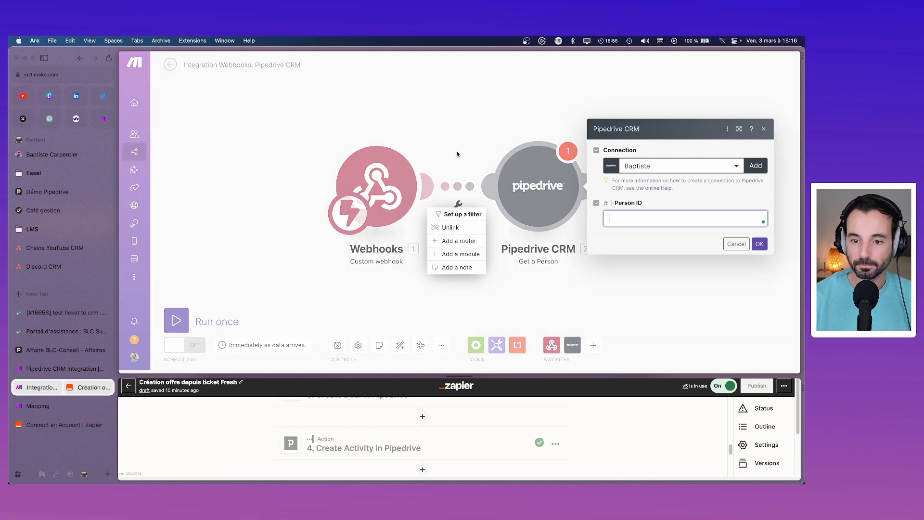
{"action": "left_click", "coordinate": [455, 156]}
{"action": "left_click", "coordinate": [628, 217]}
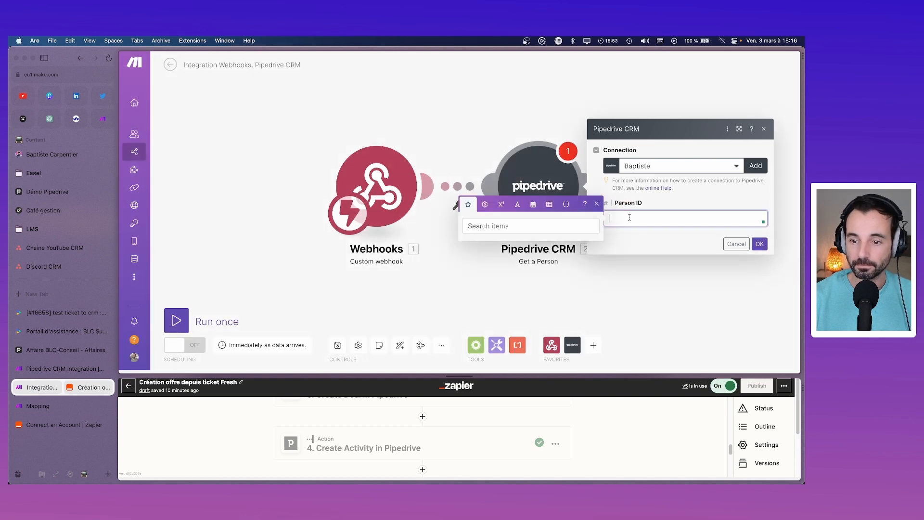
{"action": "left_click", "coordinate": [612, 91]}
{"action": "left_click", "coordinate": [588, 189]}
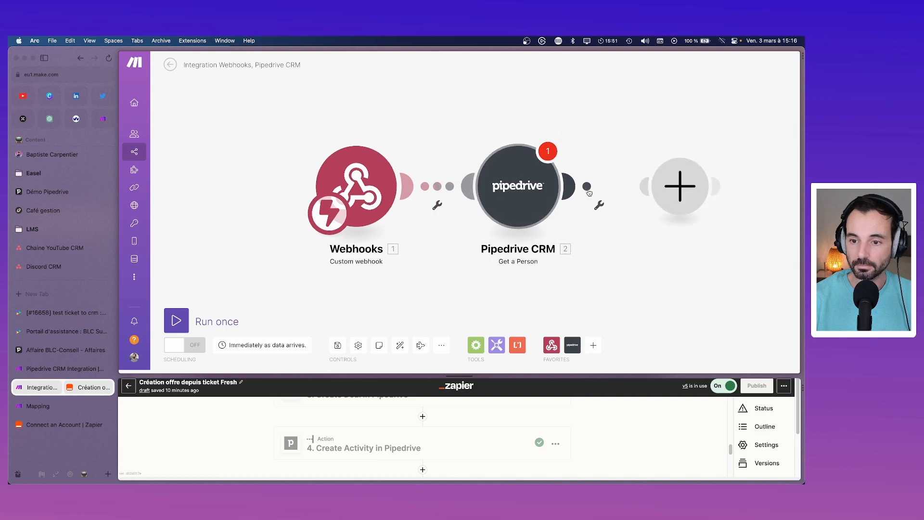
Step: Make the new module a Pipedrive CRM Create a Deal action
{"action": "left_click", "coordinate": [507, 186]}
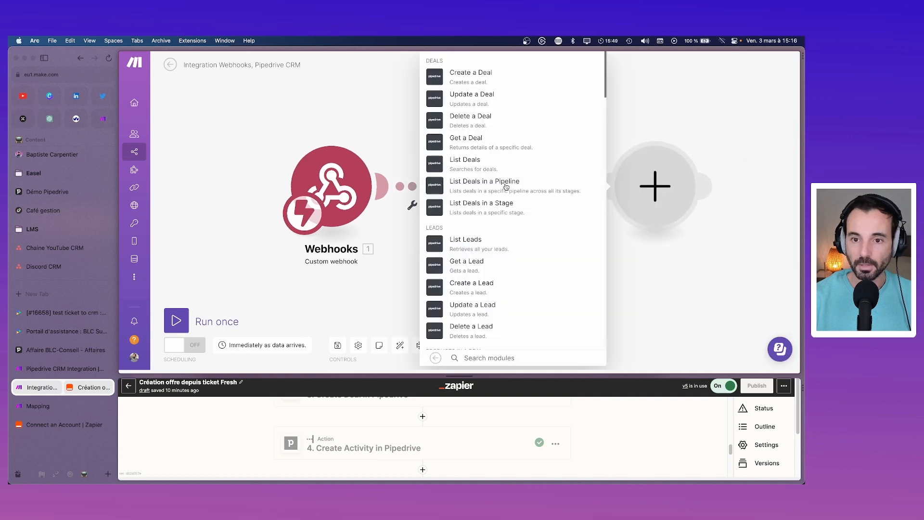
{"action": "left_click", "coordinate": [478, 83]}
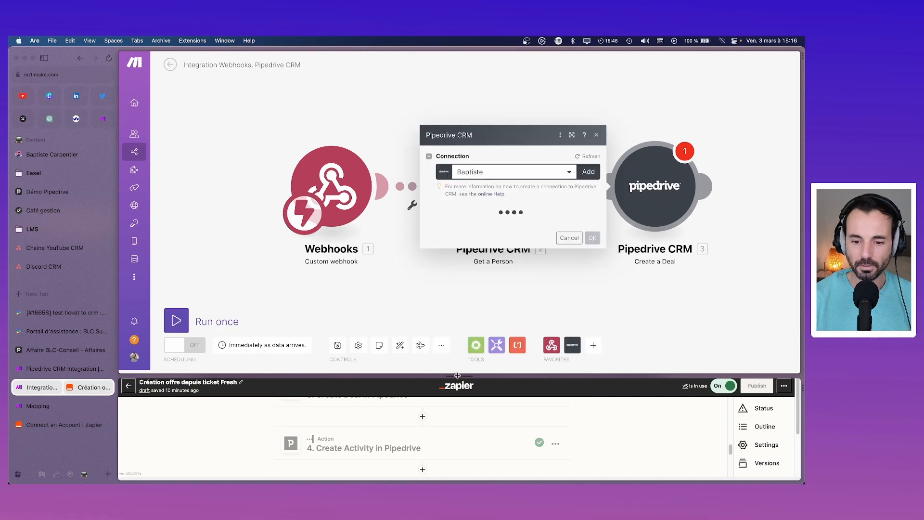
{"action": "left_click_drag", "start_coordinate": [457, 375], "coordinate": [458, 190]}
{"action": "scroll", "coordinate": [285, 331], "scroll_direction": "up", "scroll_amount": 5}
{"action": "scroll", "coordinate": [285, 331], "scroll_direction": "down", "scroll_amount": 4}
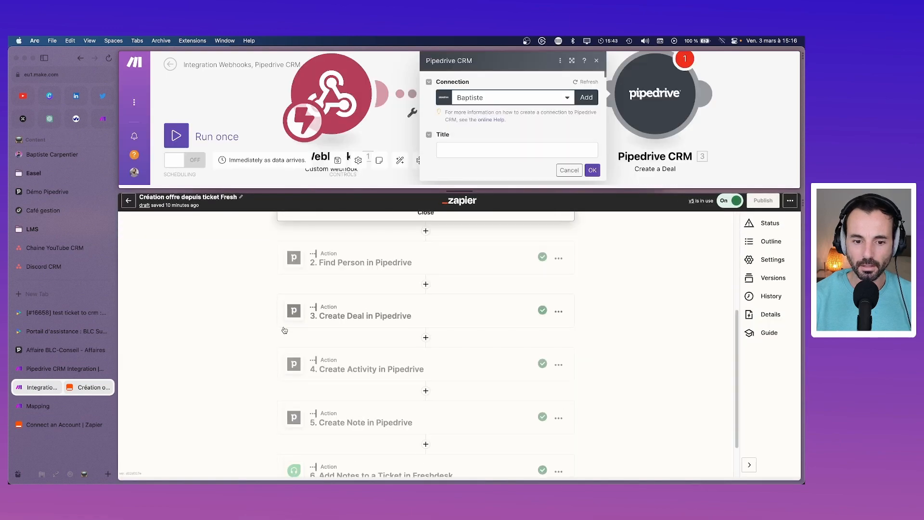
Step: Expand the Zapier Find Person in Pipedrive step's Action settings for reference
{"action": "left_click", "coordinate": [383, 257]}
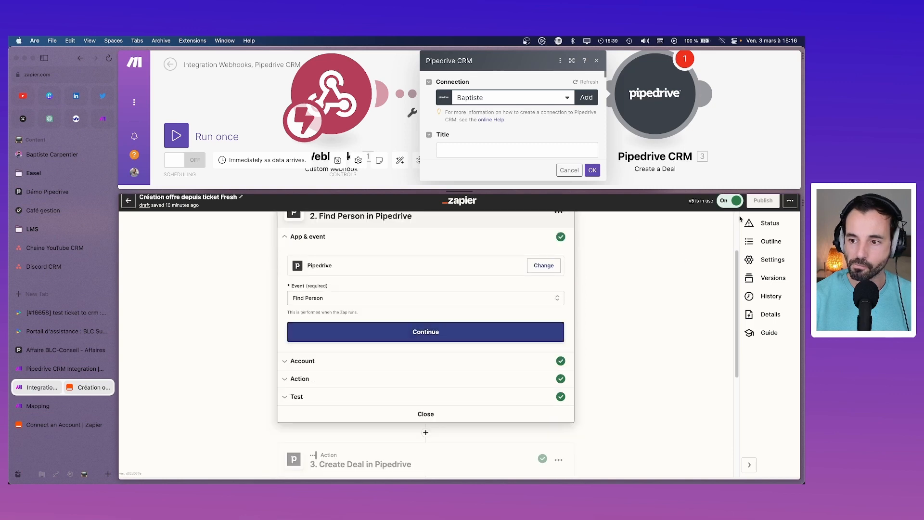
{"action": "left_click", "coordinate": [331, 379]}
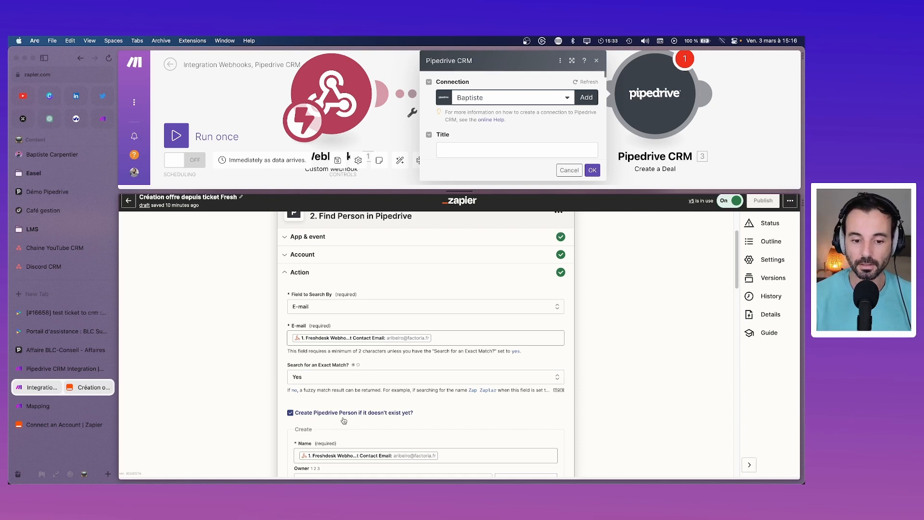
{"action": "scroll", "coordinate": [344, 421], "scroll_direction": "down", "scroll_amount": 2}
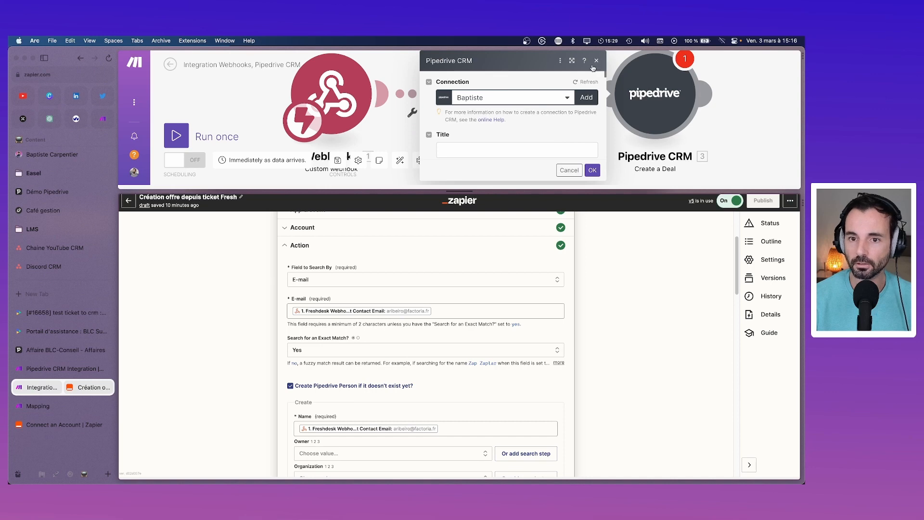
Step: Set the Create a Deal Title to 'Ticket' and confirm with OK
{"action": "left_click", "coordinate": [464, 151]}
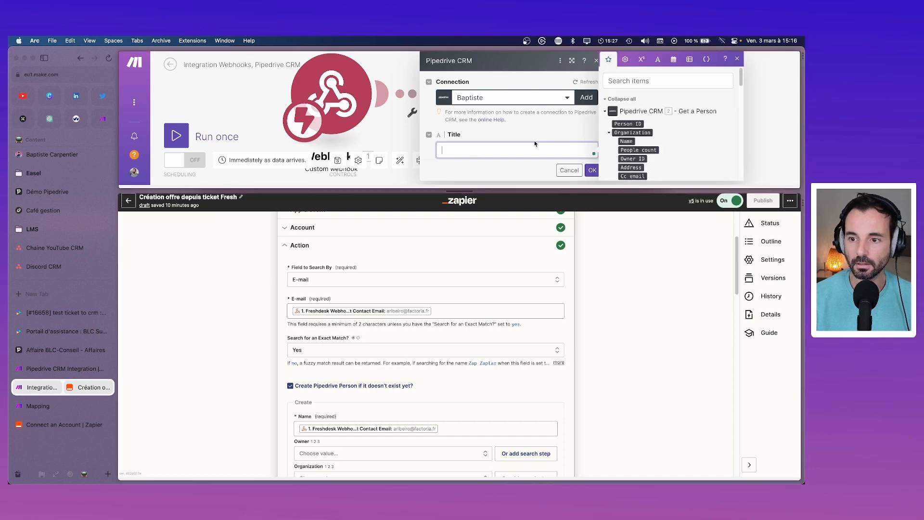
{"action": "scroll", "coordinate": [656, 150], "scroll_direction": "down", "scroll_amount": 2}
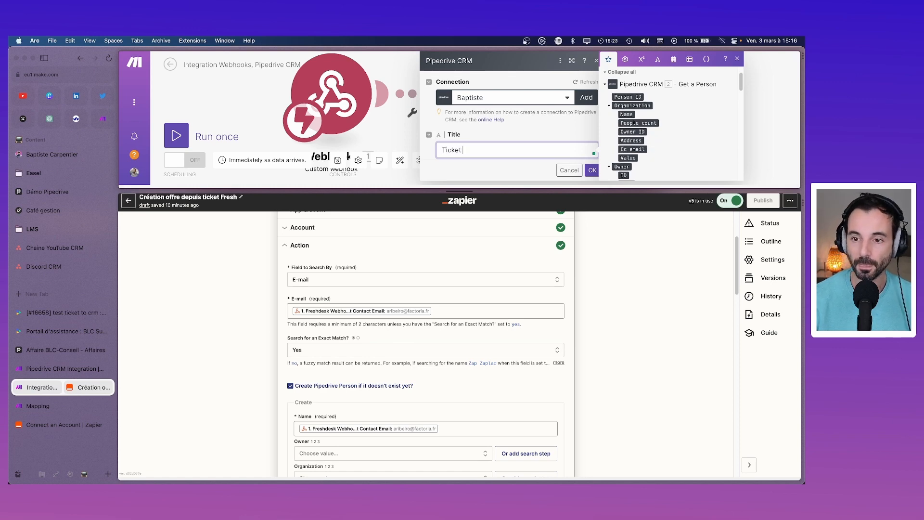
{"action": "scroll", "coordinate": [647, 150], "scroll_direction": "down", "scroll_amount": 1}
{"action": "left_click", "coordinate": [590, 170]}
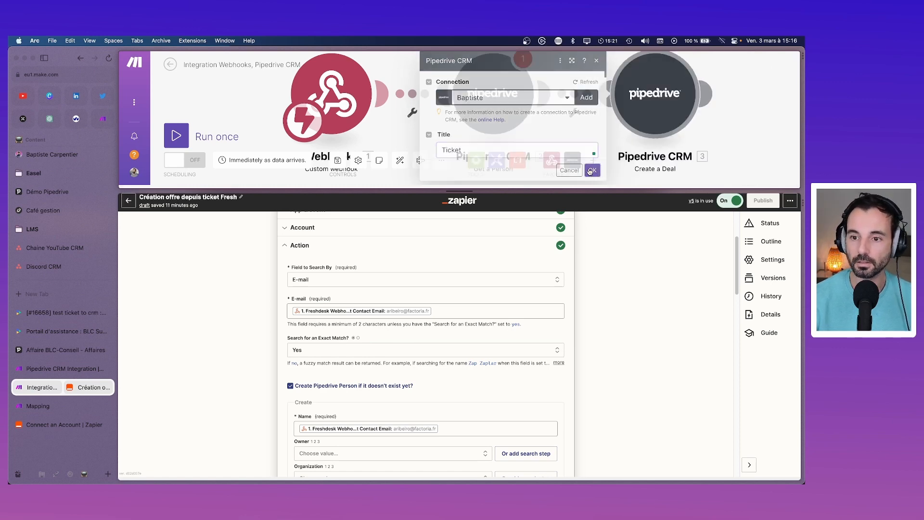
Step: Reopen Create a Deal to check the User list and remaining deal fields, then close it
{"action": "left_click_drag", "start_coordinate": [463, 191], "coordinate": [460, 343]}
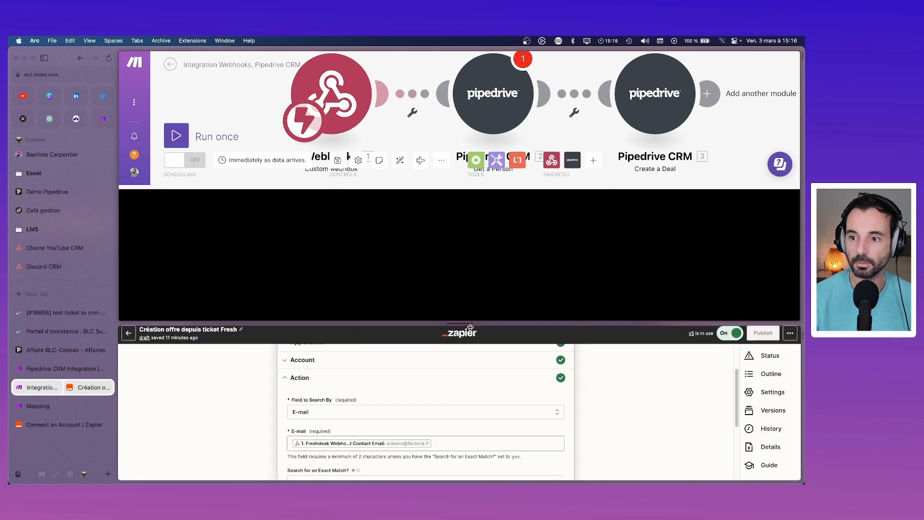
{"action": "left_click", "coordinate": [593, 185]}
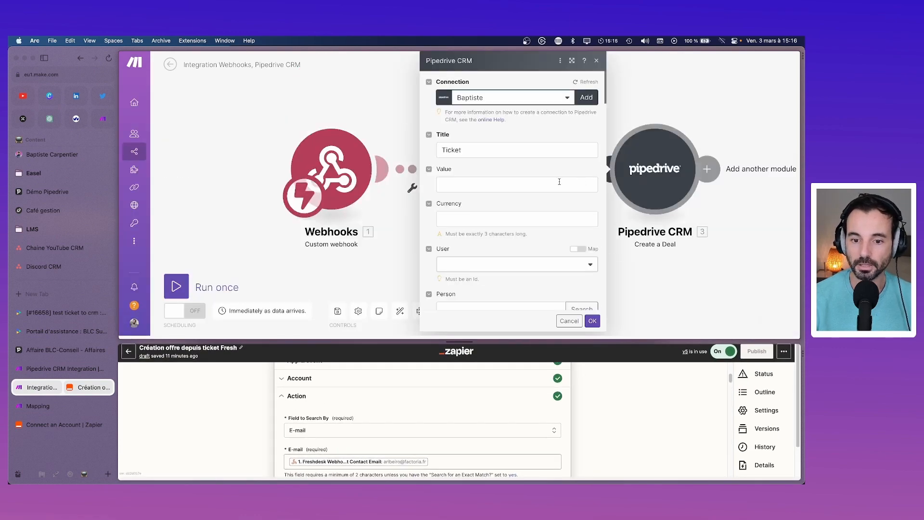
{"action": "scroll", "coordinate": [557, 182], "scroll_direction": "down", "scroll_amount": 2}
{"action": "left_click", "coordinate": [496, 243]}
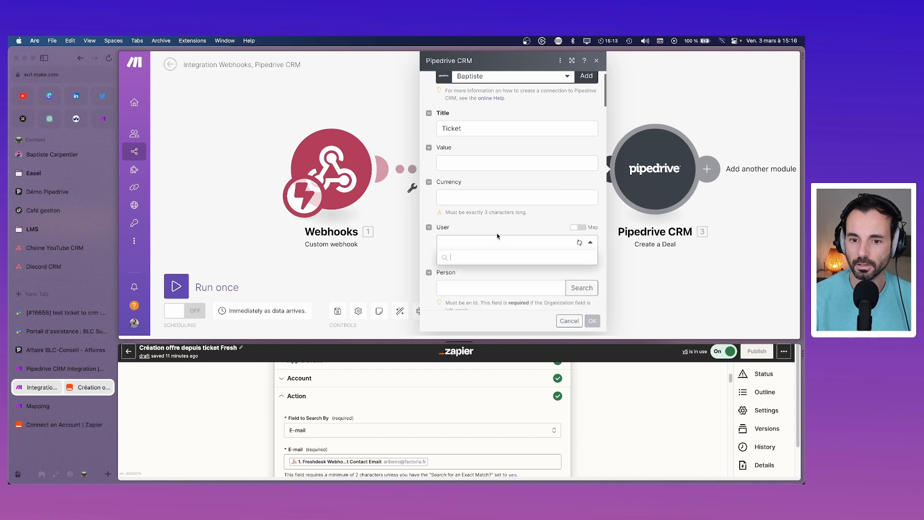
{"action": "left_click", "coordinate": [495, 230]}
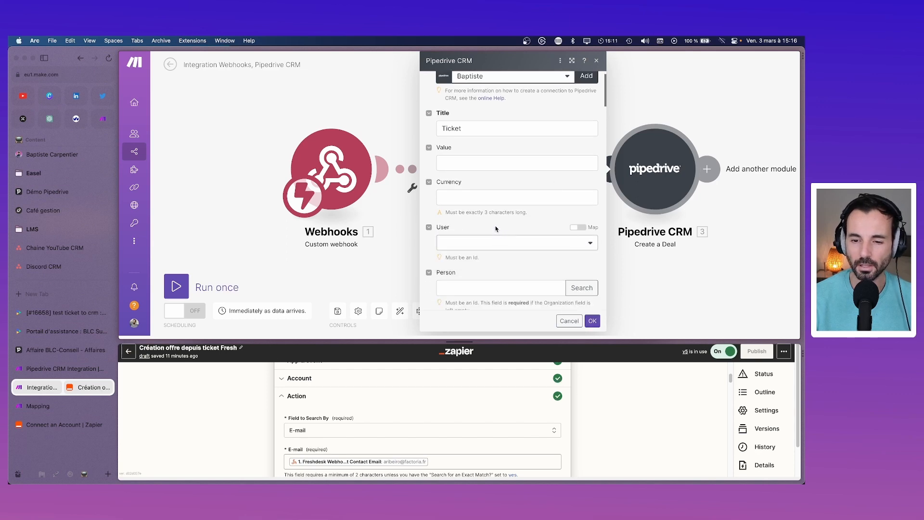
{"action": "scroll", "coordinate": [493, 243], "scroll_direction": "down", "scroll_amount": 2}
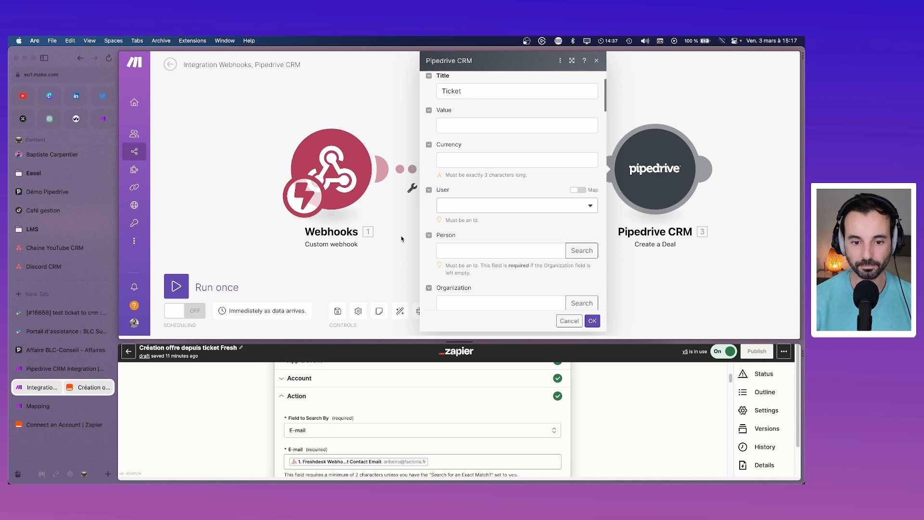
{"action": "left_click", "coordinate": [402, 237]}
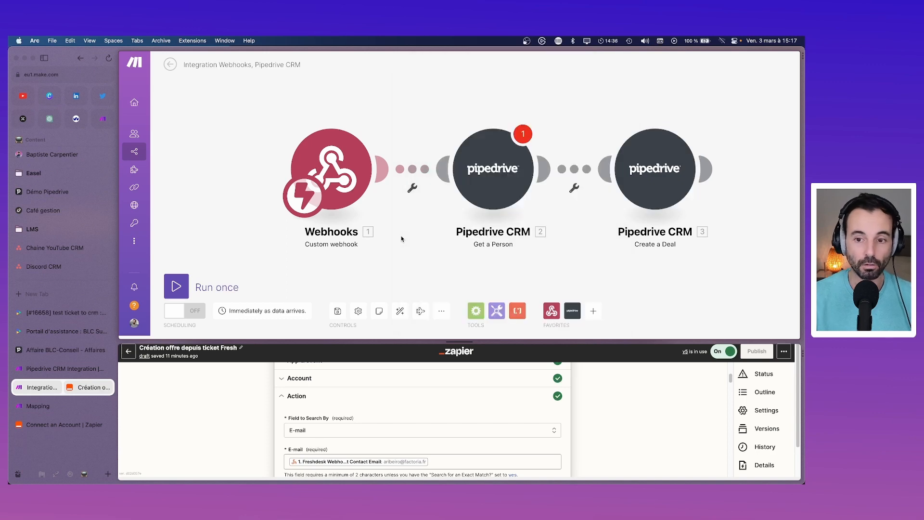
Step: Check the Get a Person warning and settings, then shift the three modules closer together
{"action": "left_click", "coordinate": [523, 135]}
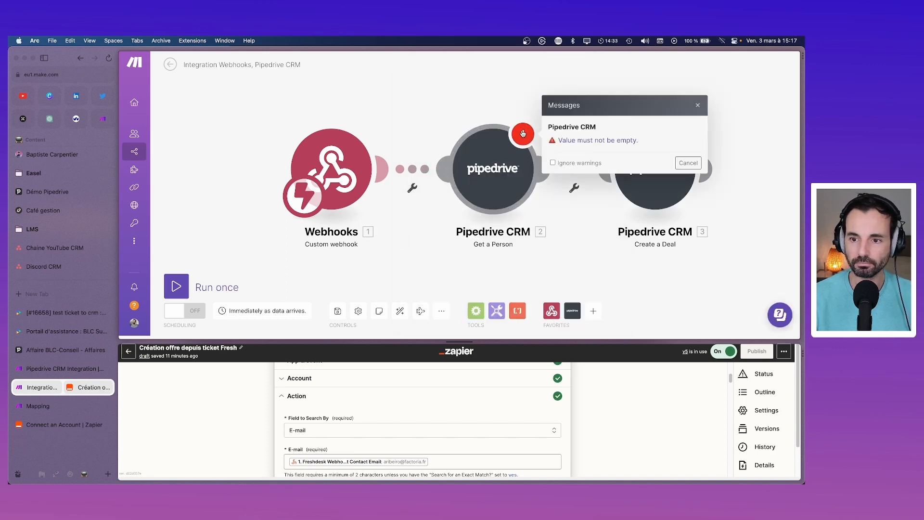
{"action": "left_click", "coordinate": [523, 134]}
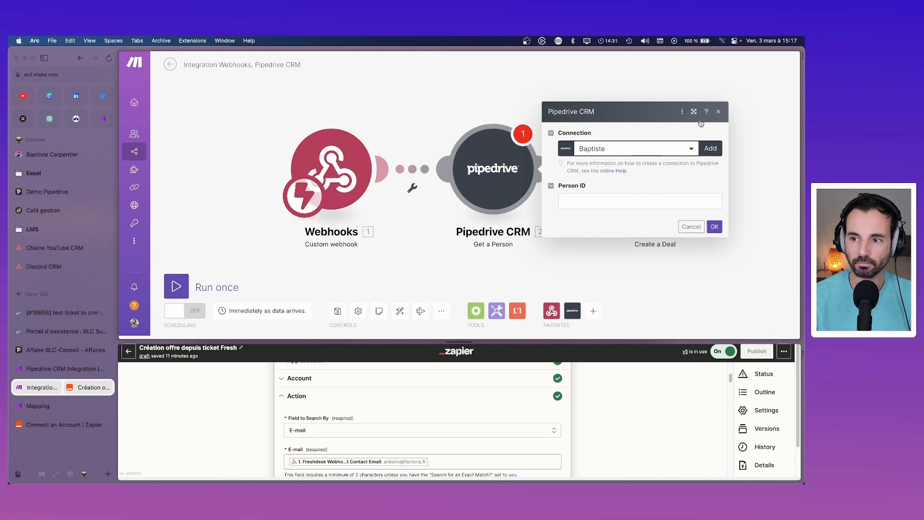
{"action": "left_click", "coordinate": [720, 113]}
{"action": "left_click_drag", "start_coordinate": [343, 176], "coordinate": [260, 173]}
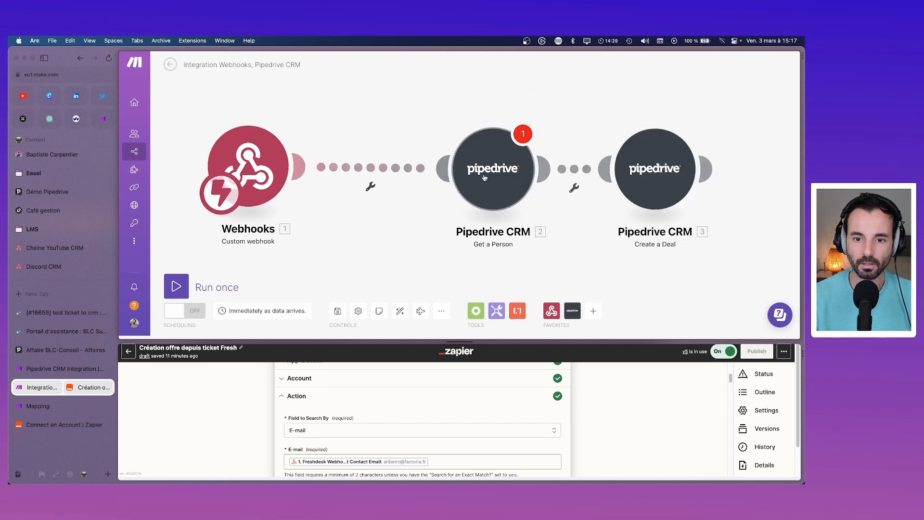
{"action": "left_click_drag", "start_coordinate": [508, 185], "coordinate": [399, 178]}
{"action": "left_click_drag", "start_coordinate": [655, 171], "coordinate": [563, 171]}
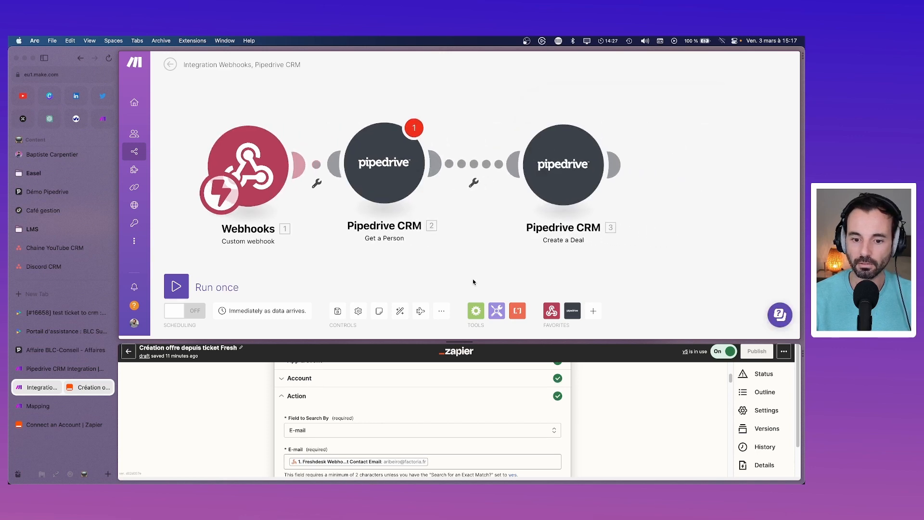
Step: Add a Flow Control Router and place it above the Get a Person–Create a Deal link
{"action": "left_click", "coordinate": [476, 311]}
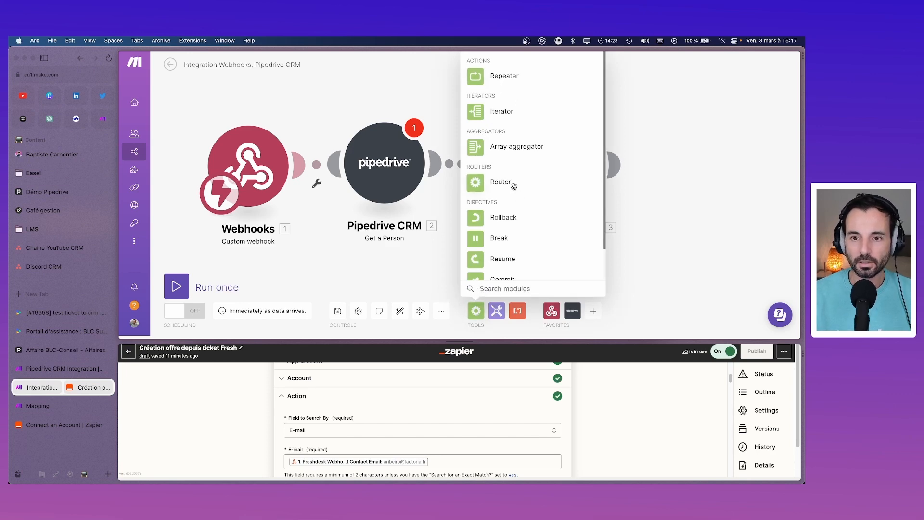
{"action": "scroll", "coordinate": [512, 186], "scroll_direction": "down", "scroll_amount": 2}
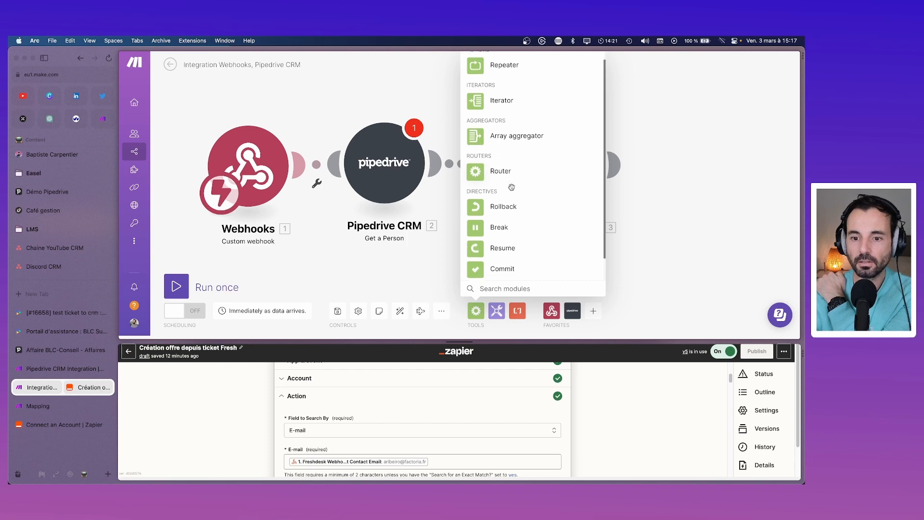
{"action": "scroll", "coordinate": [511, 186], "scroll_direction": "up", "scroll_amount": 1}
{"action": "scroll", "coordinate": [511, 187], "scroll_direction": "down", "scroll_amount": 1}
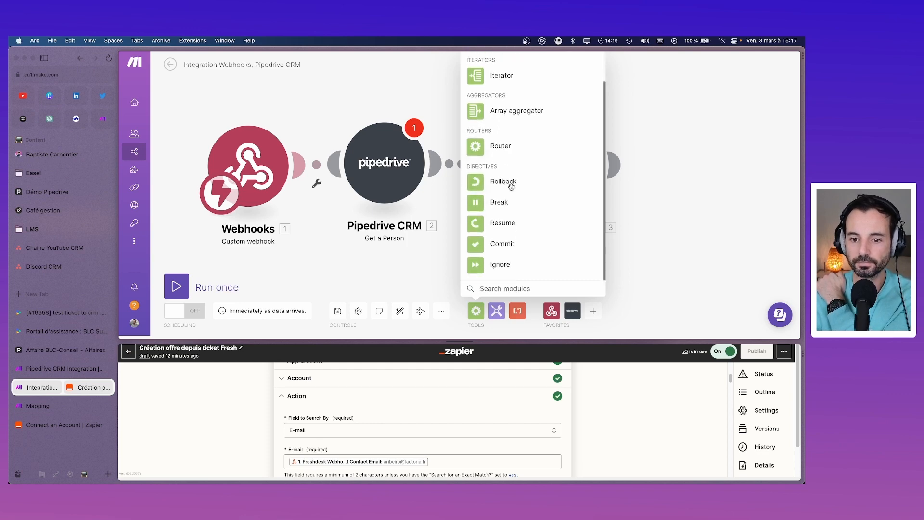
{"action": "scroll", "coordinate": [512, 186], "scroll_direction": "up", "scroll_amount": 1}
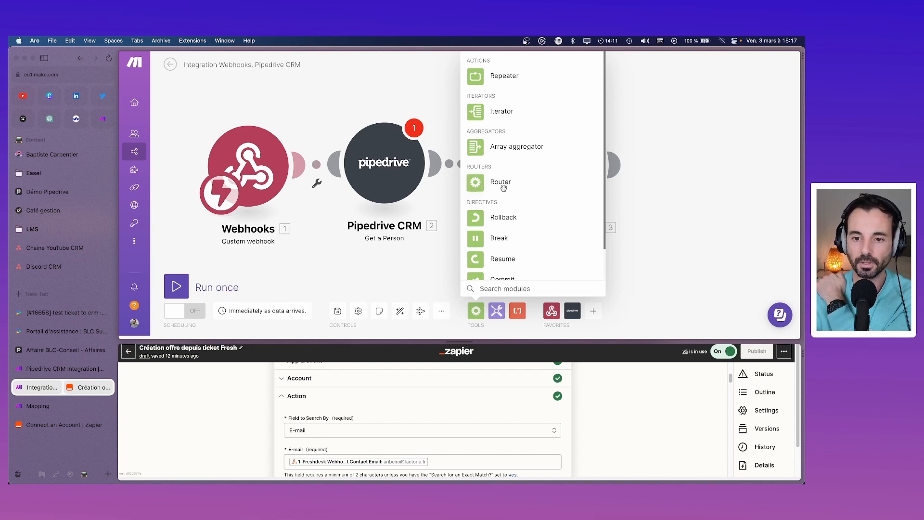
{"action": "left_click", "coordinate": [489, 188]}
{"action": "left_click_drag", "start_coordinate": [503, 190], "coordinate": [518, 134]}
Step: Unlink the two Pipedrive modules and add two empty routes to the Router
{"action": "right_click", "coordinate": [540, 154]}
{"action": "left_click", "coordinate": [559, 176]}
{"action": "left_click", "coordinate": [518, 138]}
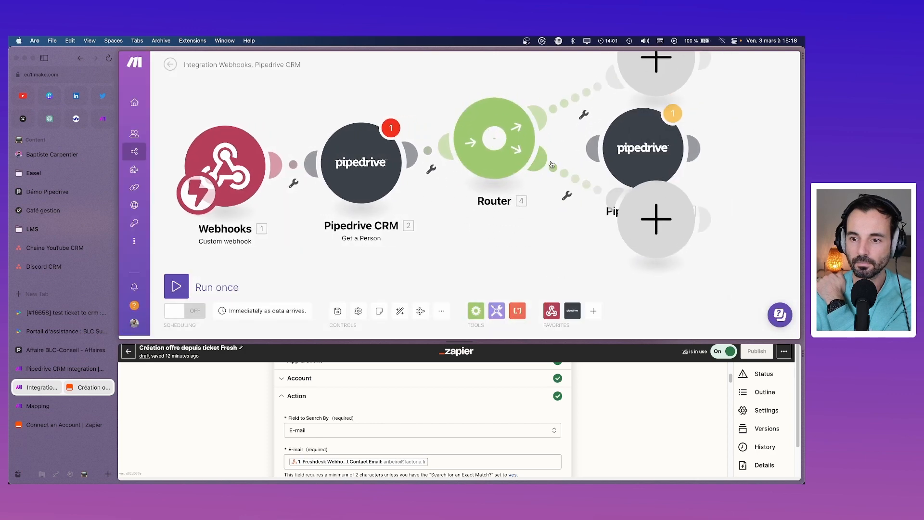
Step: Move Create a Deal beside the Router and auto-align the scenario layout
{"action": "left_click_drag", "start_coordinate": [660, 176], "coordinate": [612, 161]}
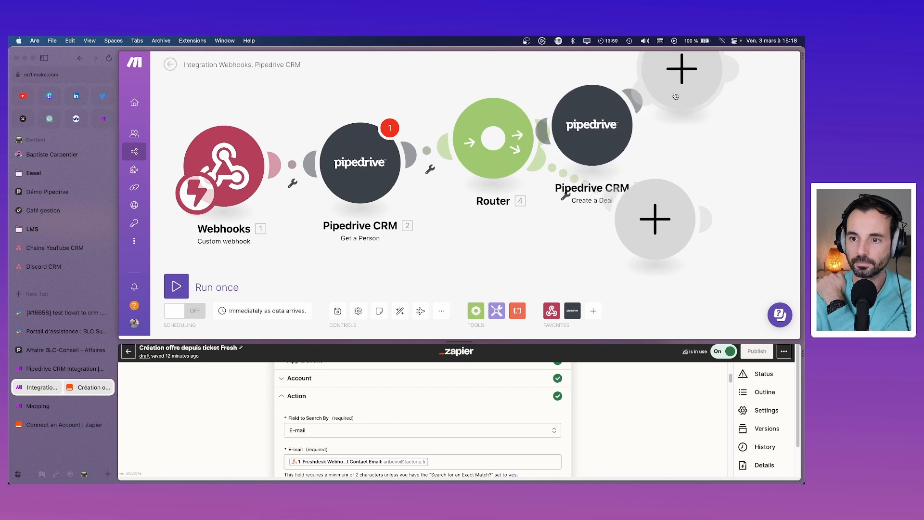
{"action": "left_click", "coordinate": [399, 314]}
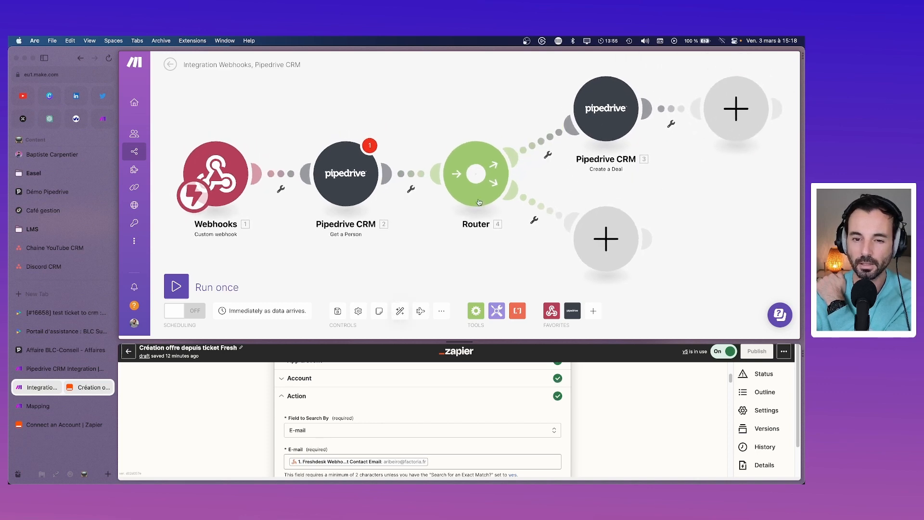
{"action": "left_click", "coordinate": [549, 156]}
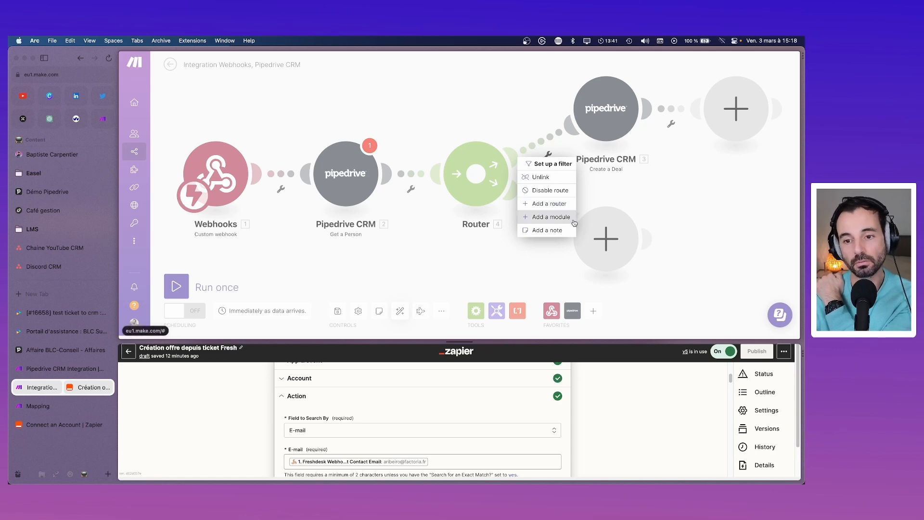
{"action": "left_click", "coordinate": [385, 277]}
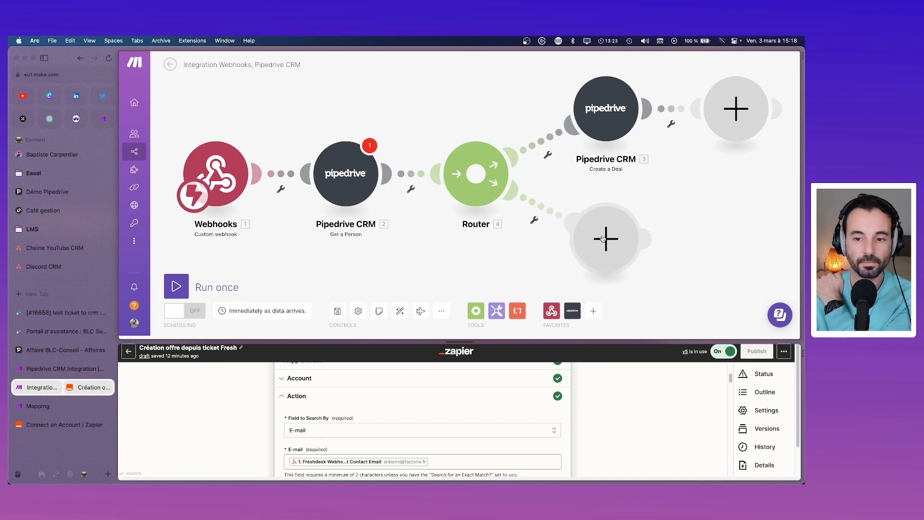
Step: Start a filter on the Create a Deal route, then cancel without adding one
{"action": "left_click", "coordinate": [549, 155]}
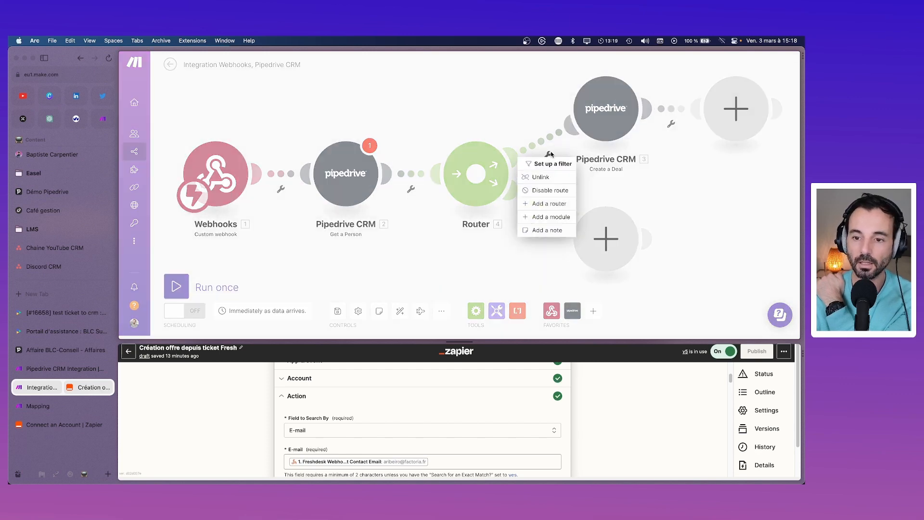
{"action": "left_click", "coordinate": [549, 163]}
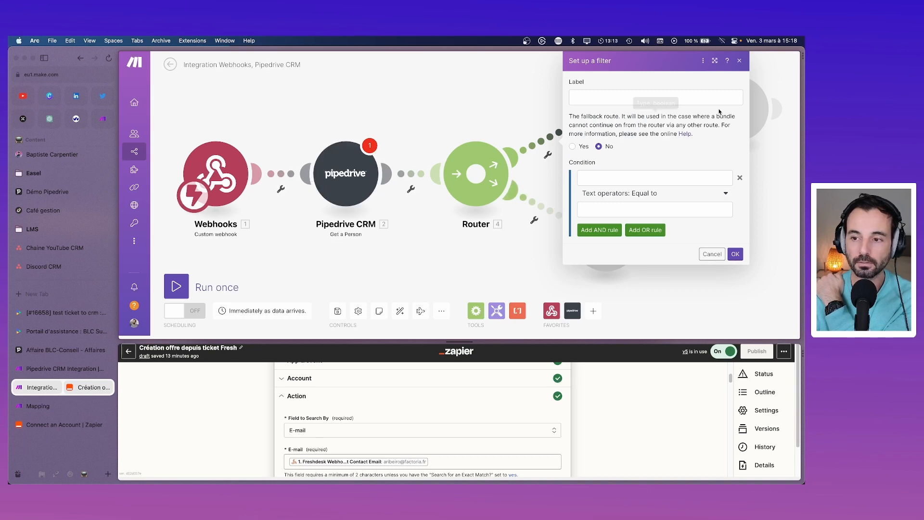
{"action": "left_click", "coordinate": [740, 61]}
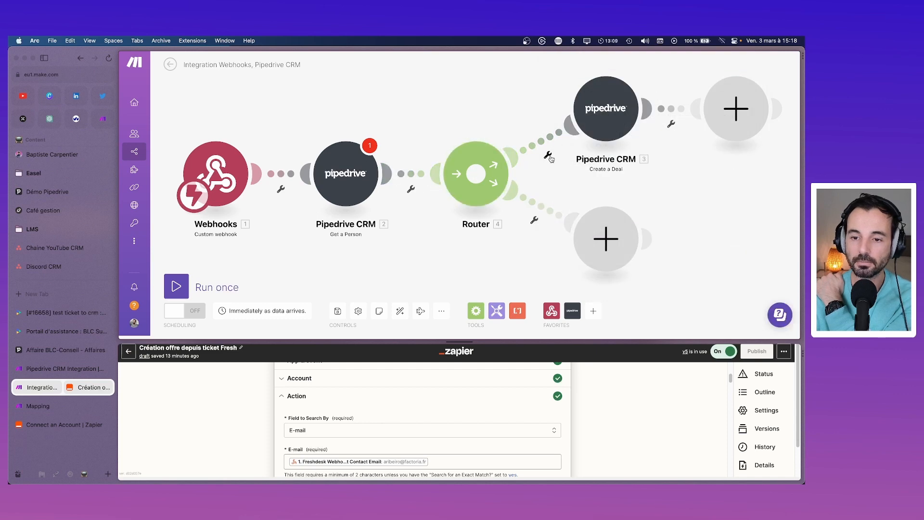
Step: Run the Webhooks trigger alone with Wait for new data, then stop the waiting run
{"action": "right_click", "coordinate": [485, 161]}
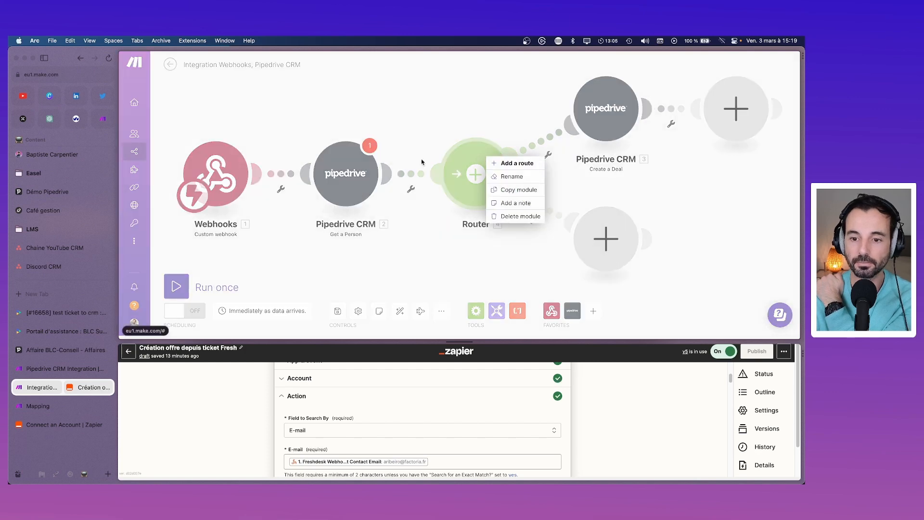
{"action": "right_click", "coordinate": [226, 174]}
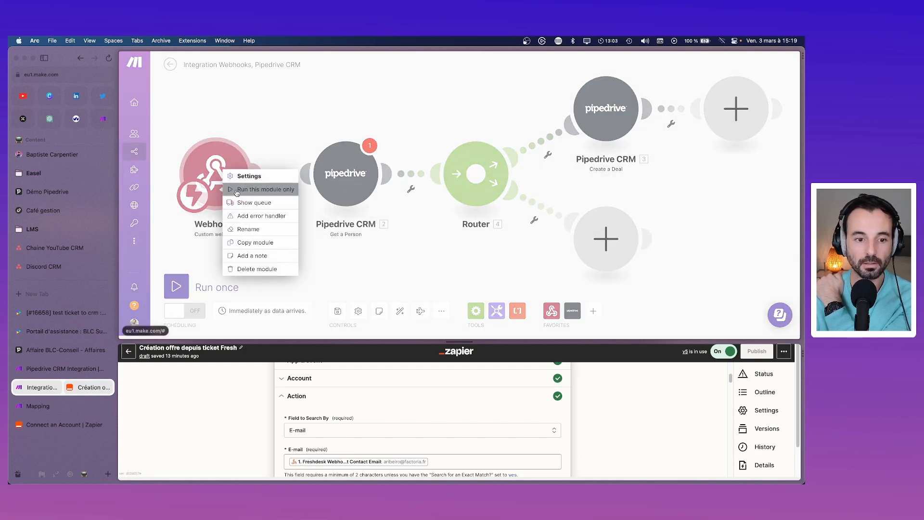
{"action": "left_click", "coordinate": [236, 191]}
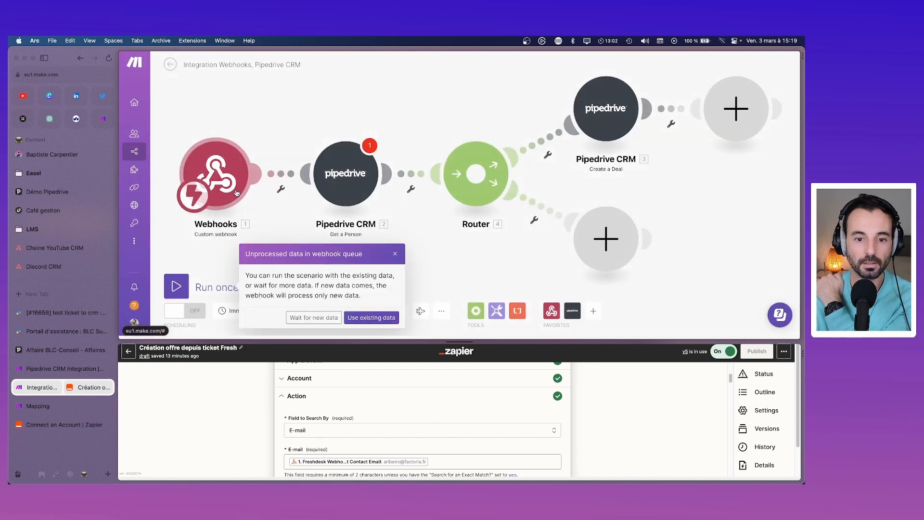
{"action": "left_click", "coordinate": [314, 318]}
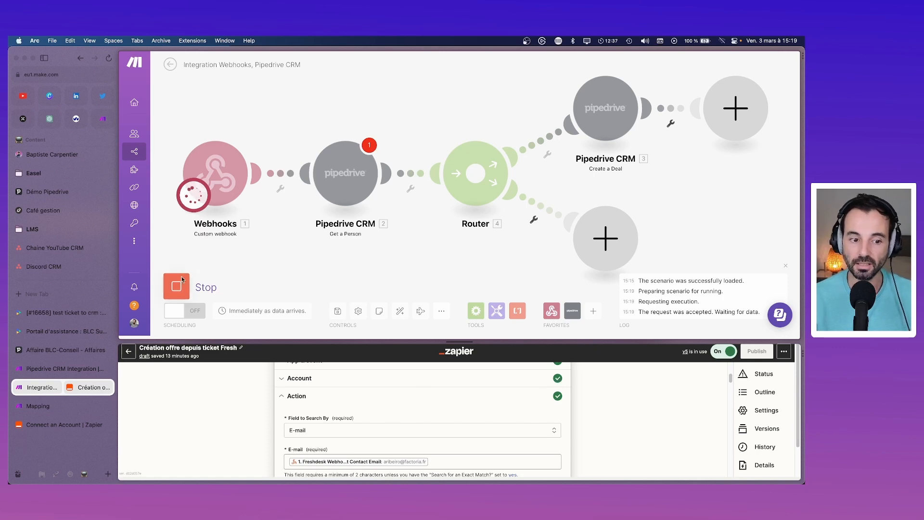
{"action": "left_click", "coordinate": [178, 284]}
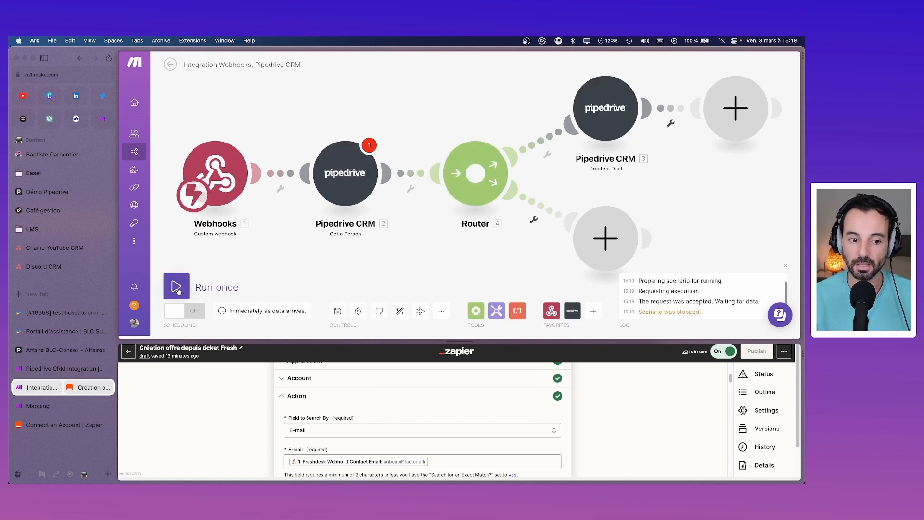
Step: Set the scenario's run schedule to On demand and confirm it
{"action": "left_click", "coordinate": [262, 311]}
{"action": "left_click", "coordinate": [267, 201]}
{"action": "left_click", "coordinate": [264, 246]}
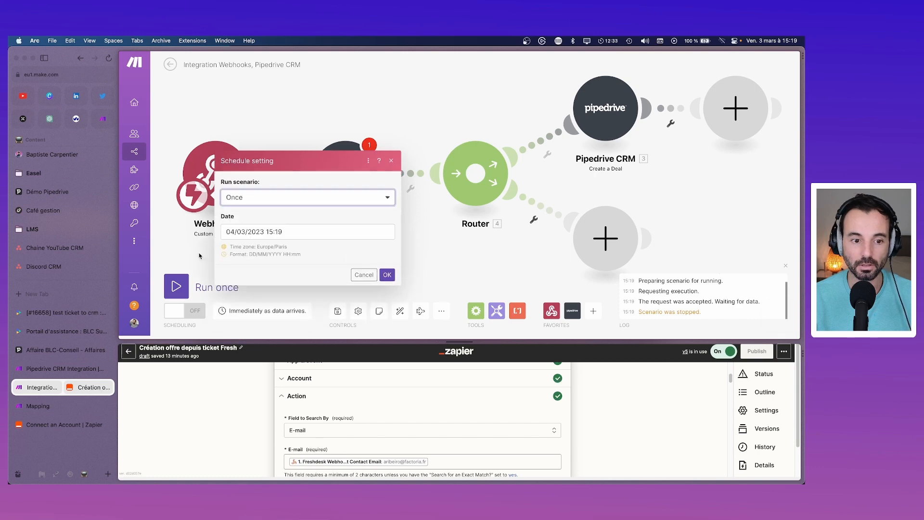
{"action": "left_click", "coordinate": [328, 176]}
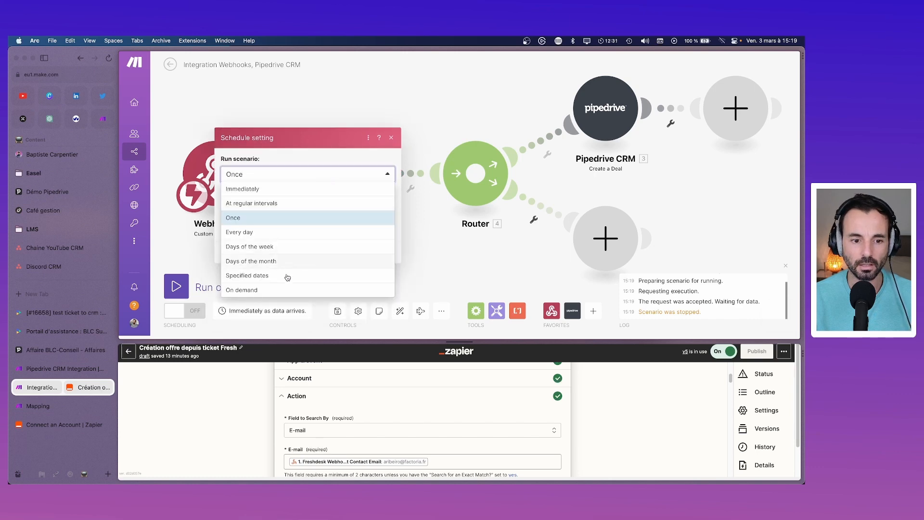
{"action": "left_click", "coordinate": [288, 276]}
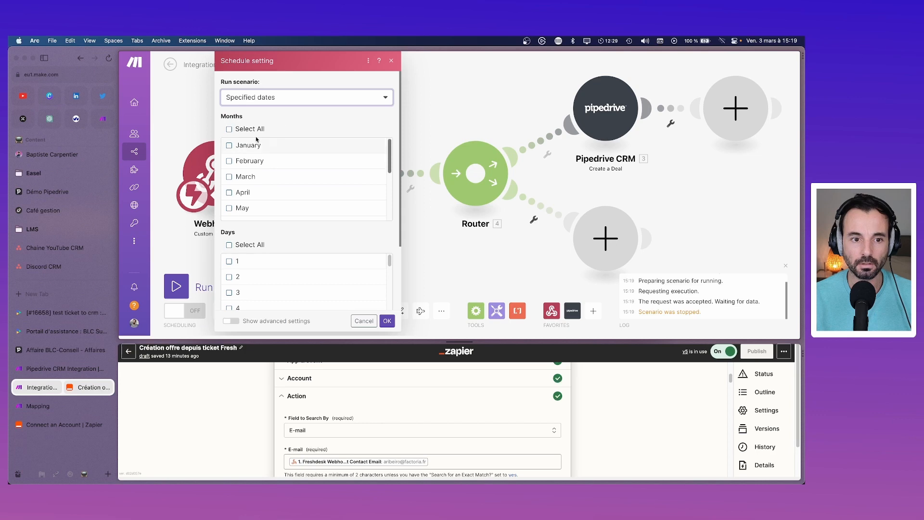
{"action": "left_click", "coordinate": [295, 101]}
{"action": "left_click", "coordinate": [283, 212]}
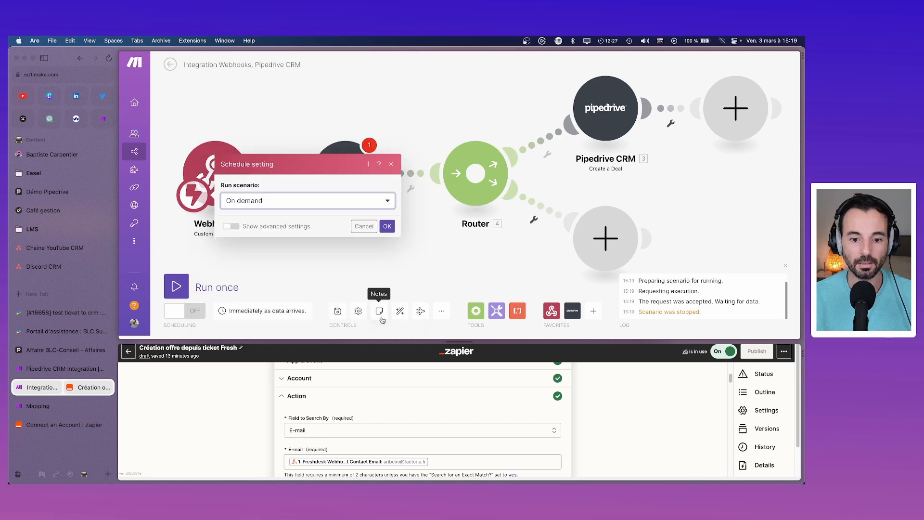
{"action": "left_click", "coordinate": [386, 227]}
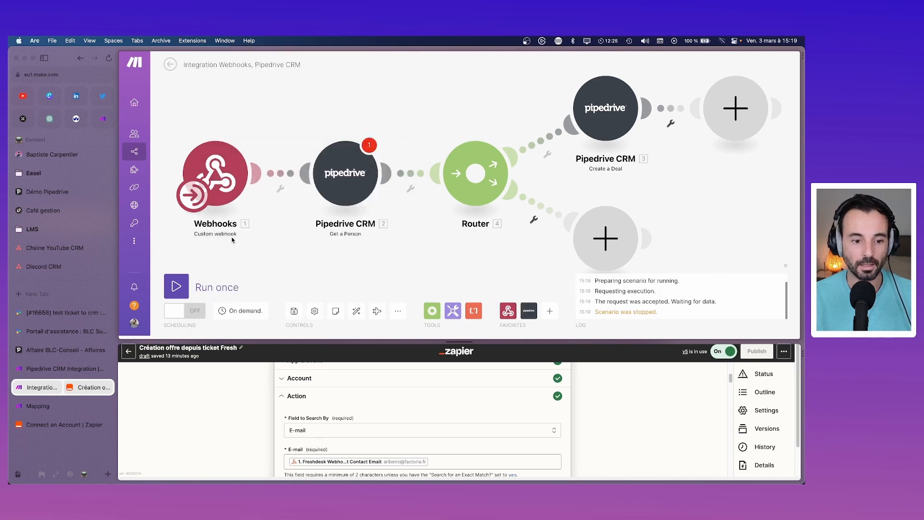
Step: Save the scenario despite the empty-value warning and switch to Freshdesk
{"action": "left_click", "coordinate": [298, 313]}
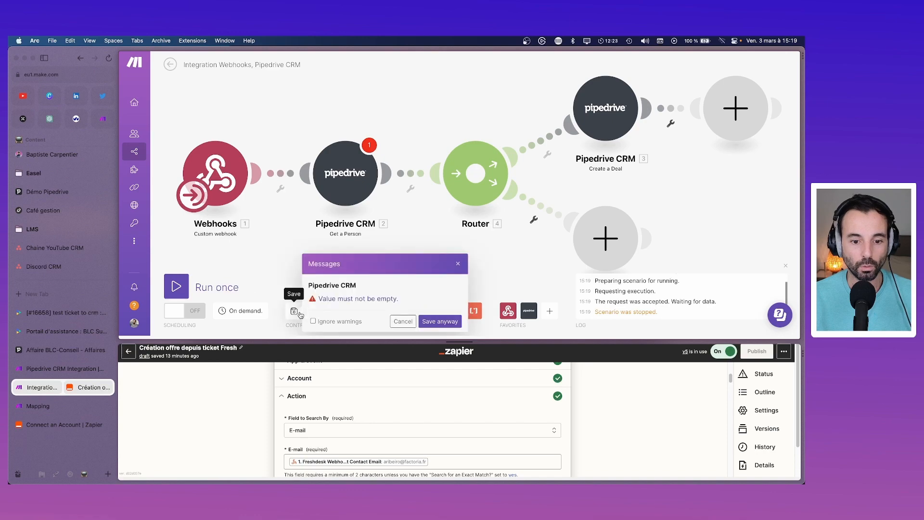
{"action": "left_click", "coordinate": [434, 322]}
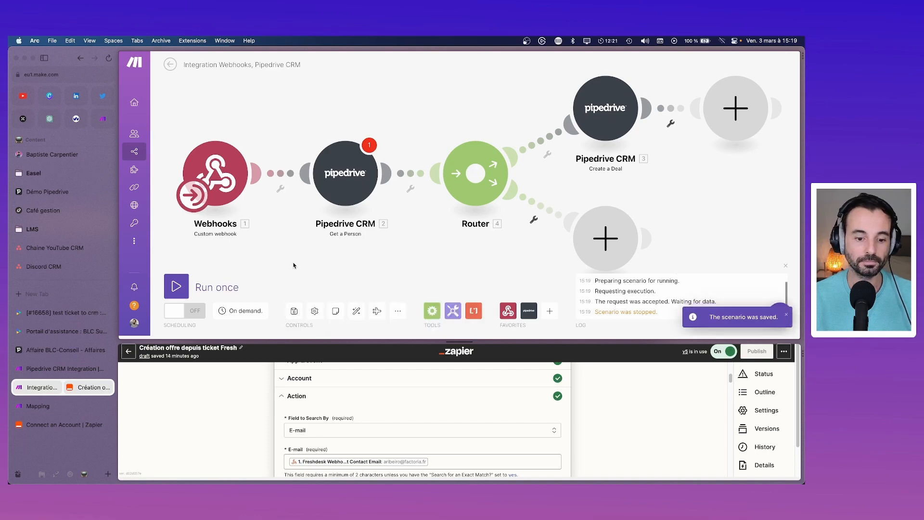
{"action": "left_click", "coordinate": [40, 332]}
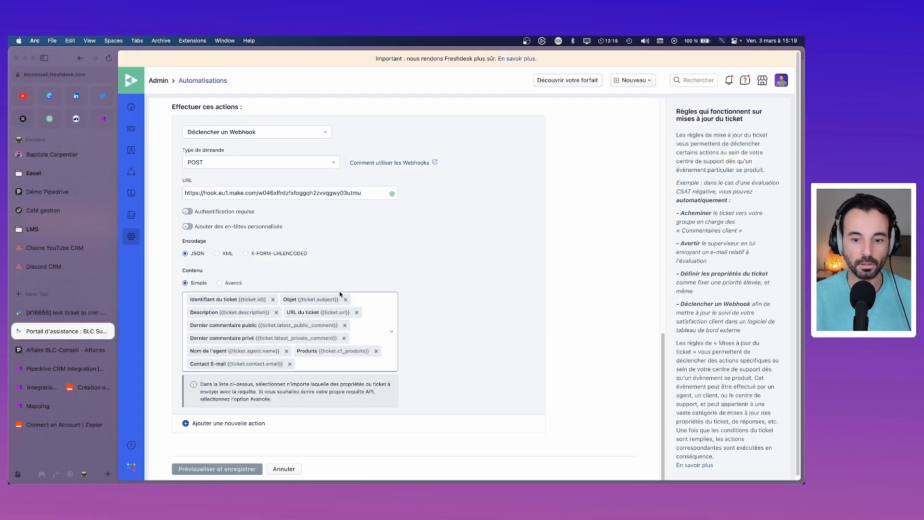
Step: Open 'test ticket to crm', untick Envoyer dans le CRM ? and save, then tick it again
{"action": "left_click", "coordinate": [56, 317]}
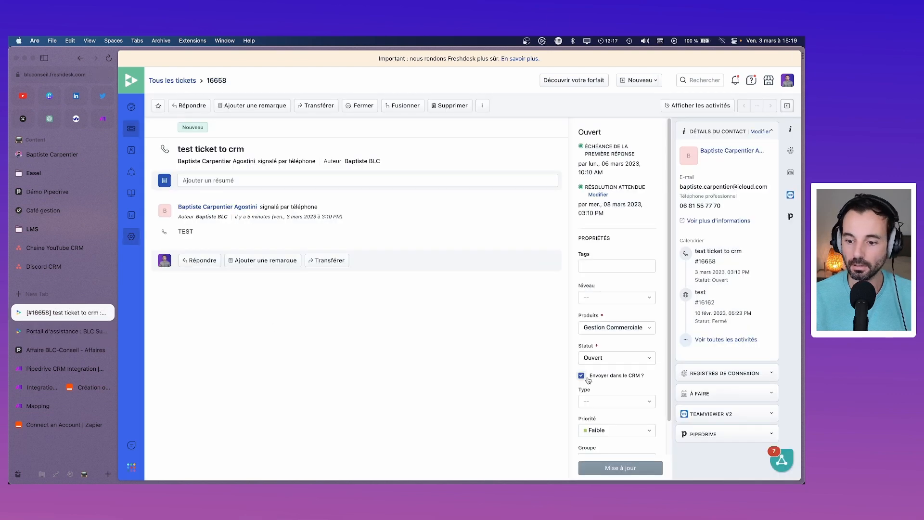
{"action": "left_click", "coordinate": [582, 376]}
{"action": "left_click", "coordinate": [640, 470]}
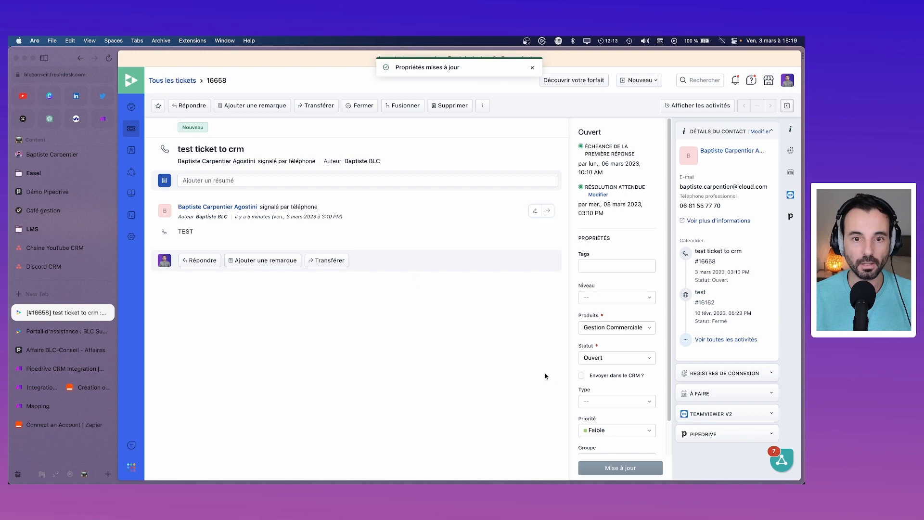
{"action": "left_click", "coordinate": [582, 376]}
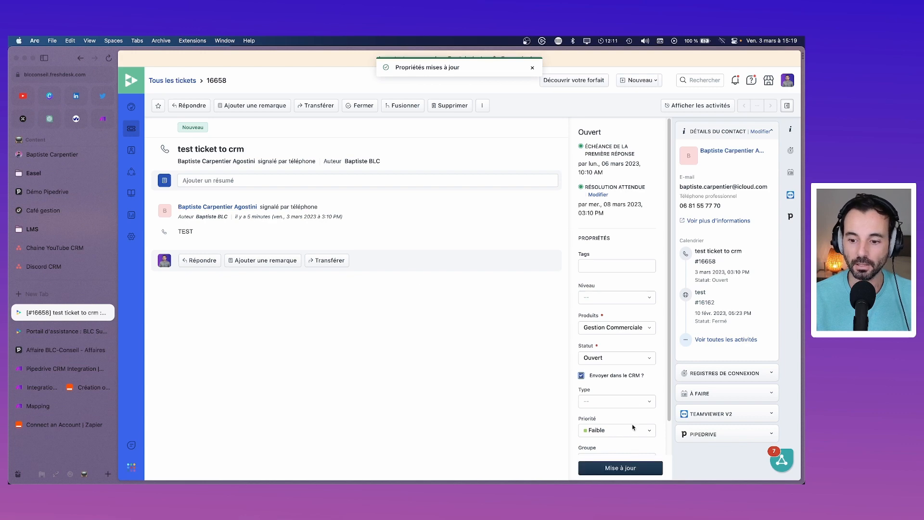
Step: Assign the ticket to the Support group, save the update, and return to Make
{"action": "scroll", "coordinate": [631, 356], "scroll_direction": "down", "scroll_amount": 3}
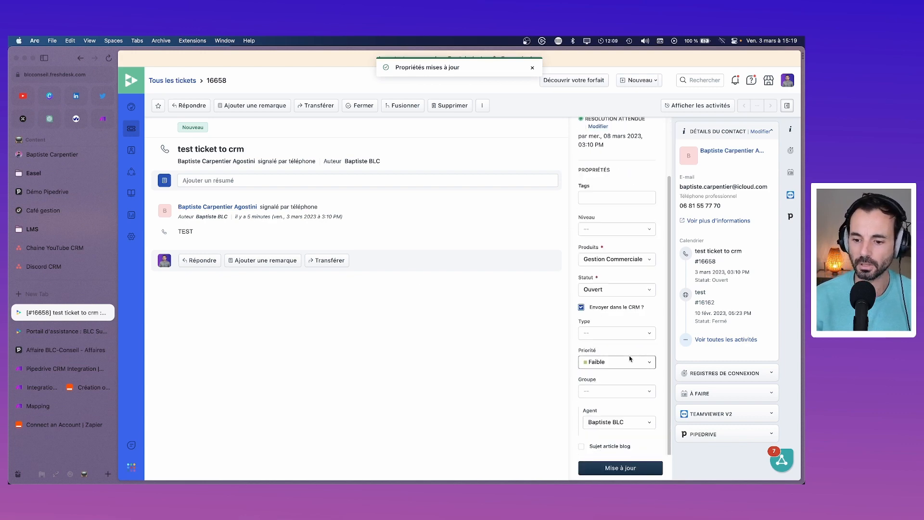
{"action": "left_click", "coordinate": [632, 390]}
{"action": "scroll", "coordinate": [626, 356], "scroll_direction": "down", "scroll_amount": 2}
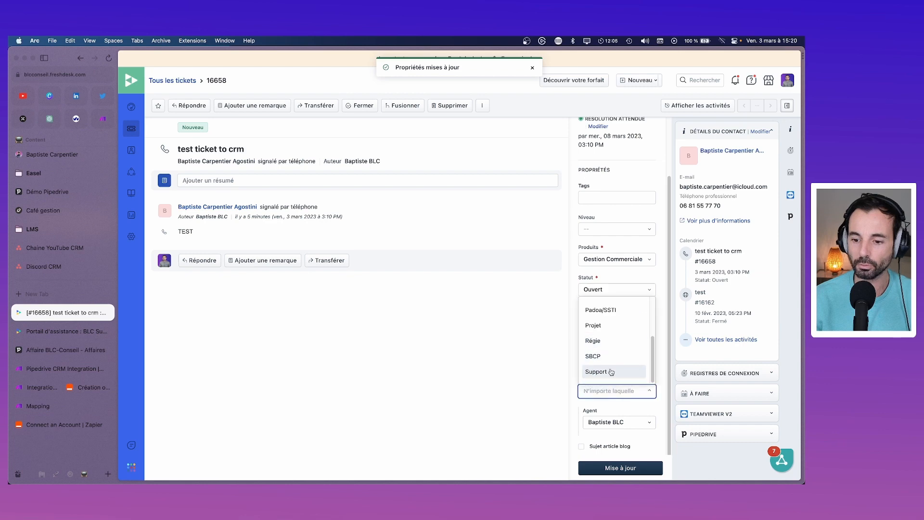
{"action": "left_click", "coordinate": [637, 371]}
{"action": "scroll", "coordinate": [612, 367], "scroll_direction": "down", "scroll_amount": 3}
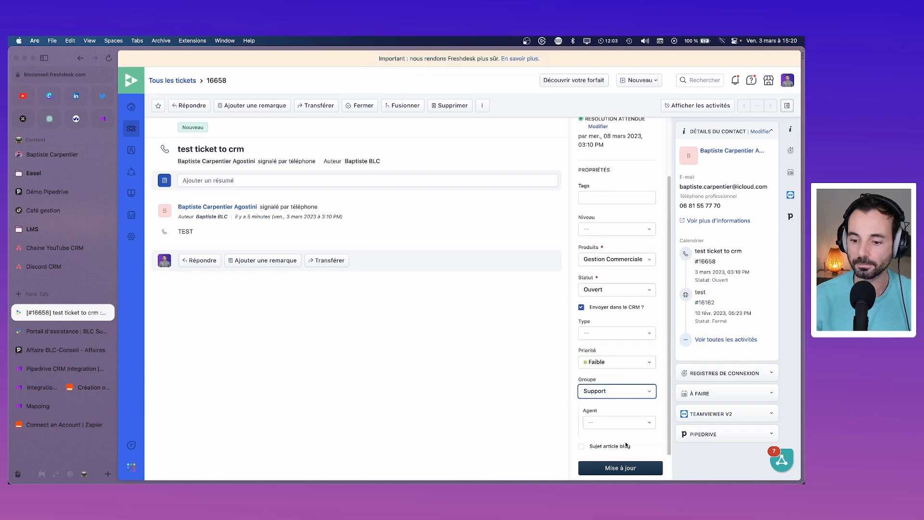
{"action": "left_click", "coordinate": [650, 469]}
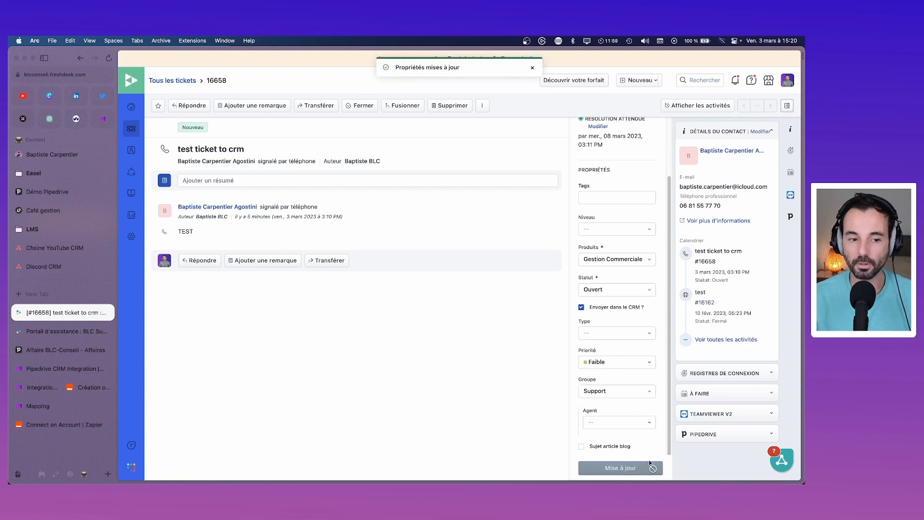
{"action": "left_click", "coordinate": [47, 392]}
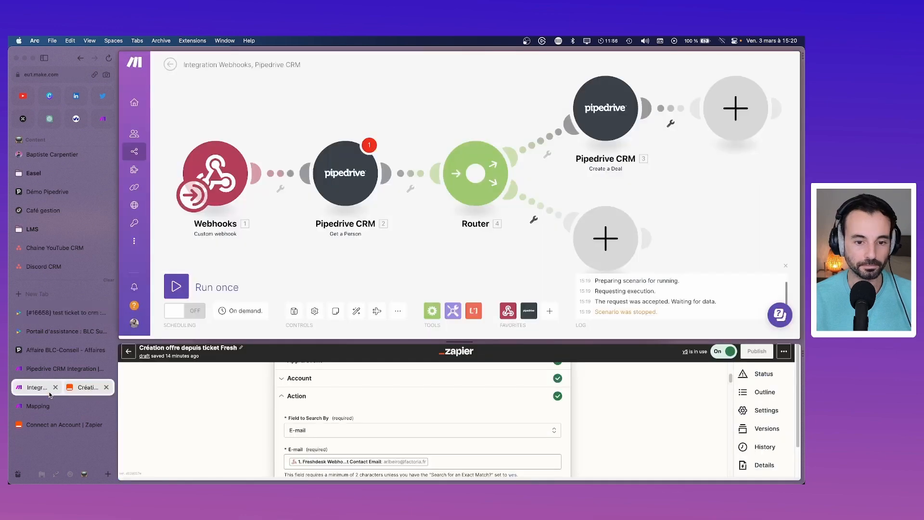
Step: Run only the Webhooks module and expand freshdesk_webhook to review ticket 16658's fields
{"action": "right_click", "coordinate": [217, 173]}
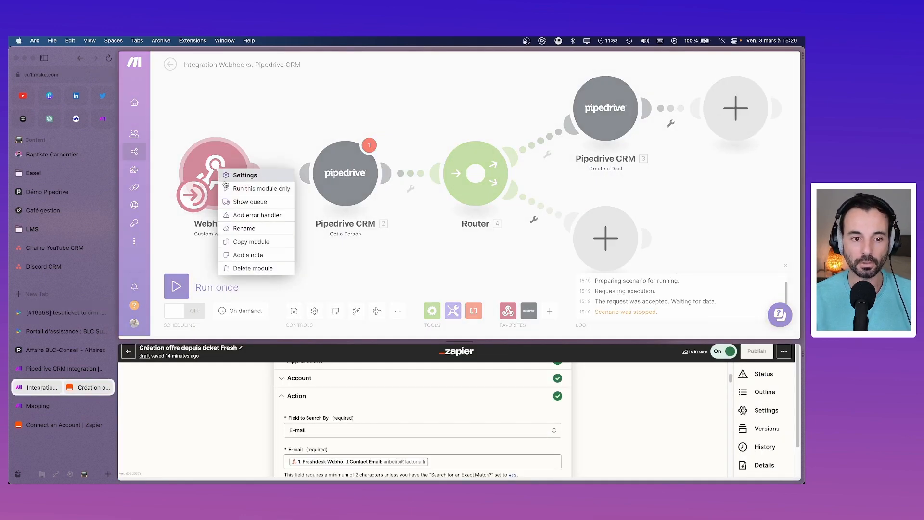
{"action": "left_click", "coordinate": [234, 189]}
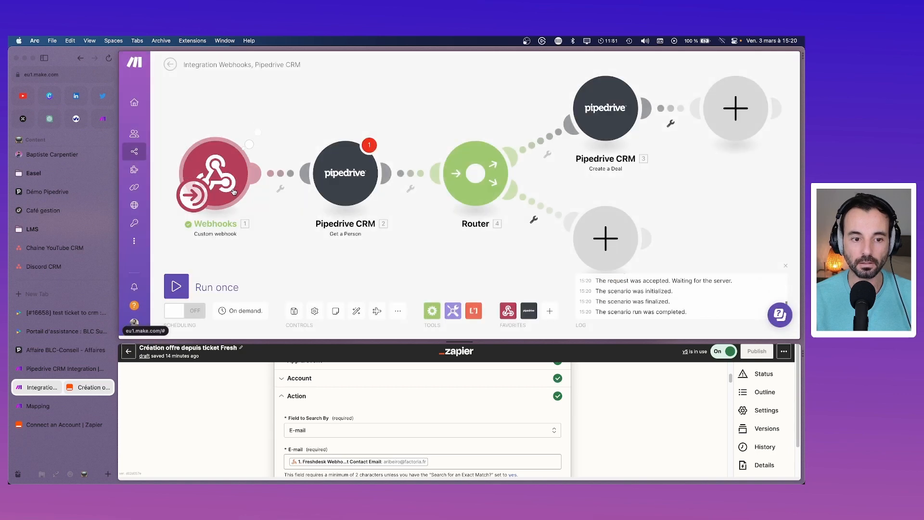
{"action": "left_click", "coordinate": [257, 135]}
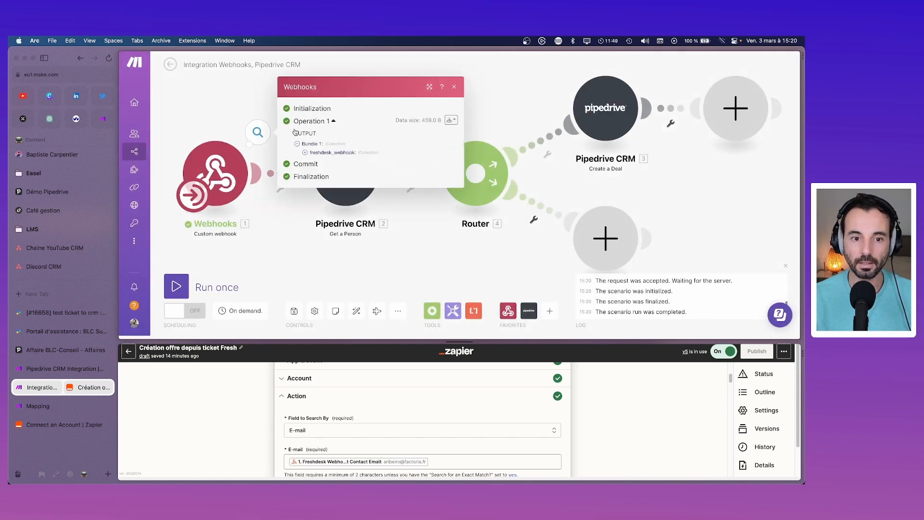
{"action": "left_click", "coordinate": [306, 152]}
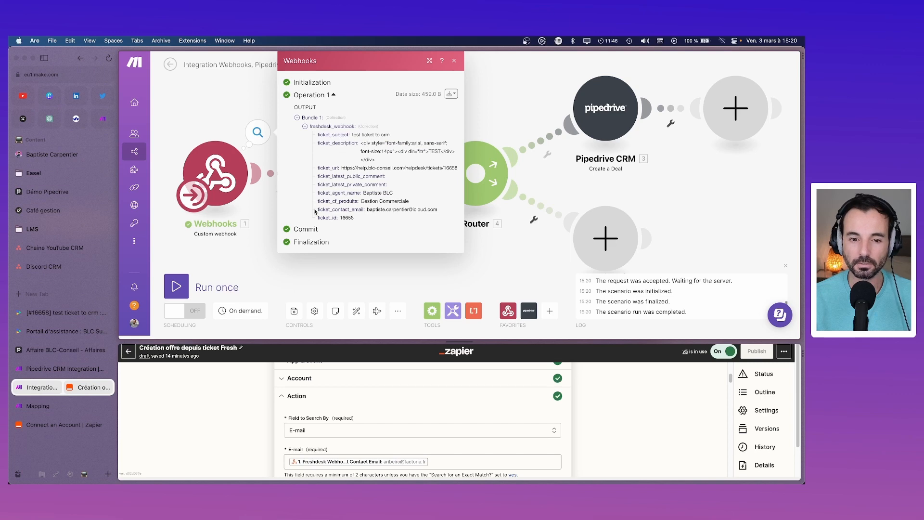
{"action": "left_click", "coordinate": [454, 62]}
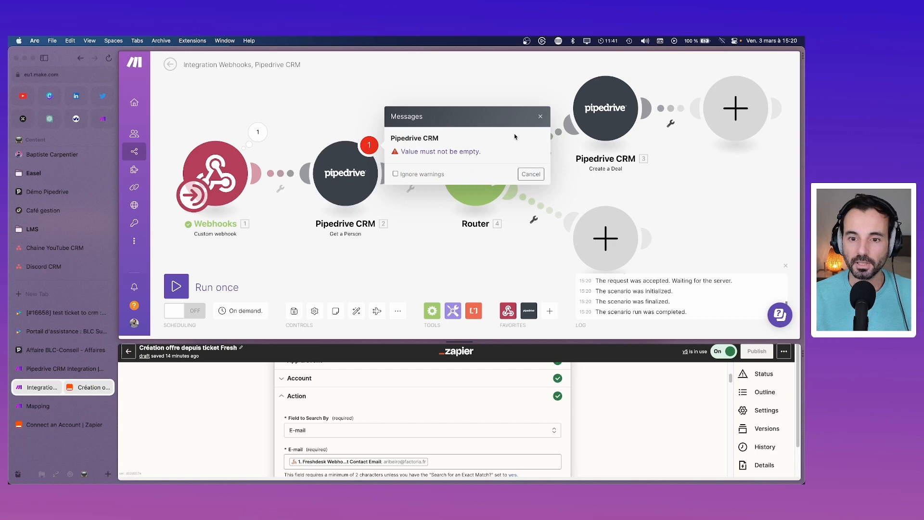
{"action": "left_click", "coordinate": [327, 209]}
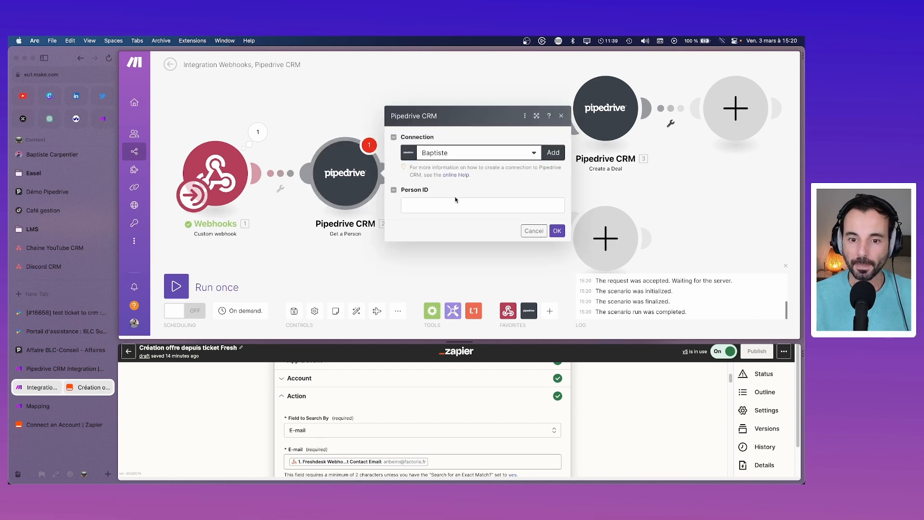
{"action": "left_click", "coordinate": [455, 204]}
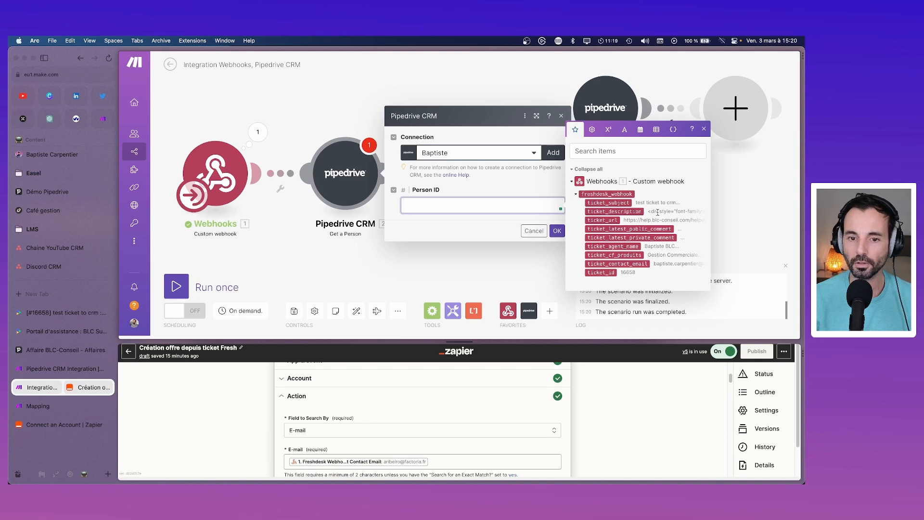
{"action": "left_click", "coordinate": [487, 191]}
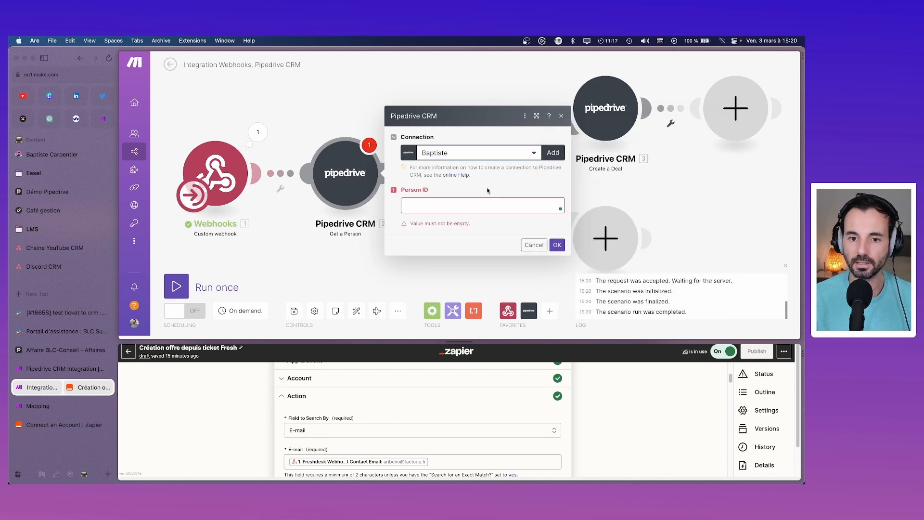
{"action": "left_click", "coordinate": [562, 118]}
{"action": "right_click", "coordinate": [362, 178]}
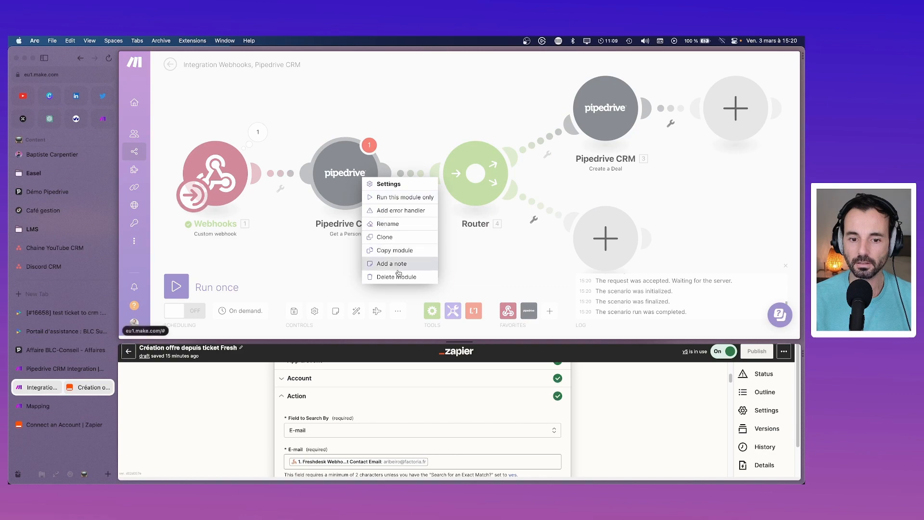
Step: Add a note to Get a Person, copy it, then delete the module
{"action": "left_click", "coordinate": [398, 264]}
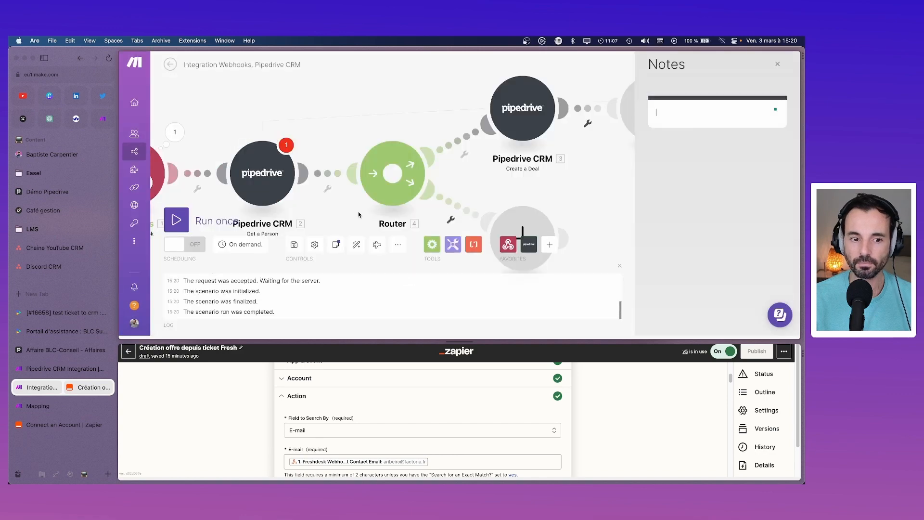
{"action": "right_click", "coordinate": [275, 180]}
{"action": "left_click", "coordinate": [318, 247]}
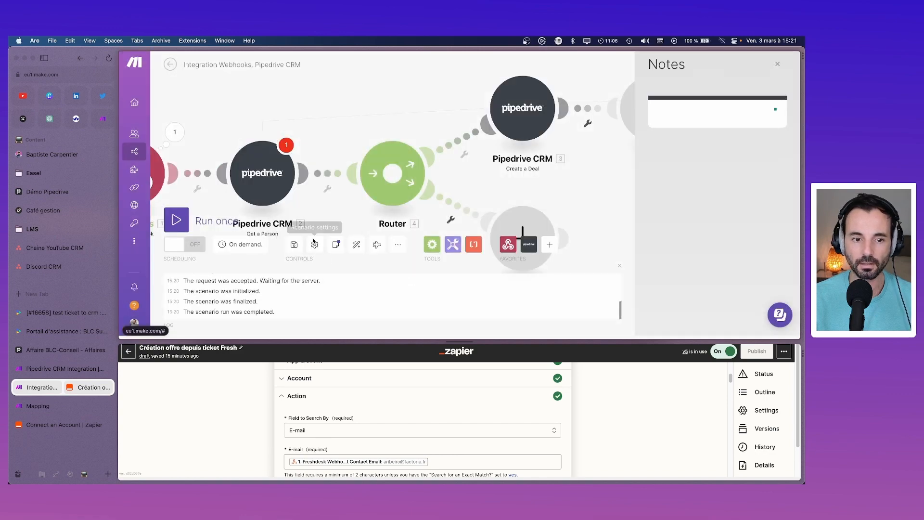
{"action": "right_click", "coordinate": [277, 177]}
{"action": "left_click", "coordinate": [308, 263]}
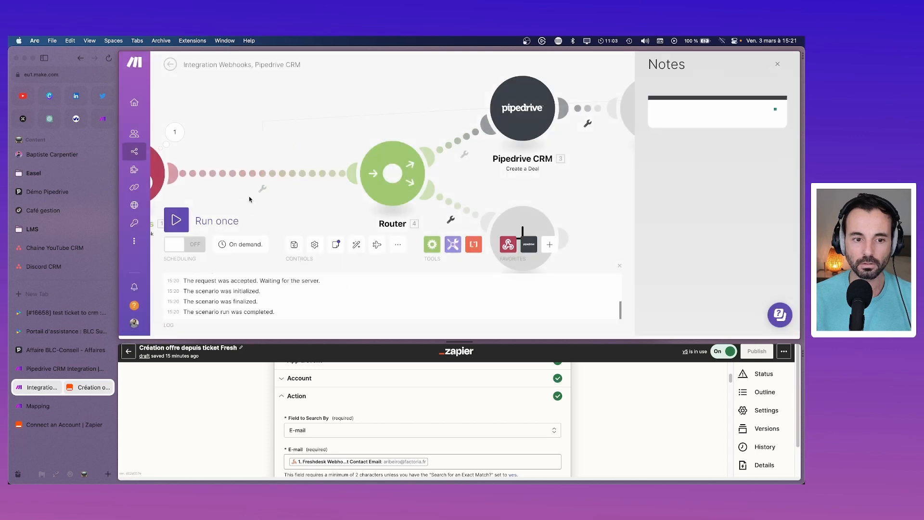
Step: Insert a Pipedrive CRM Get a Person module on the webhook link, searching 'pers'
{"action": "right_click", "coordinate": [179, 173]}
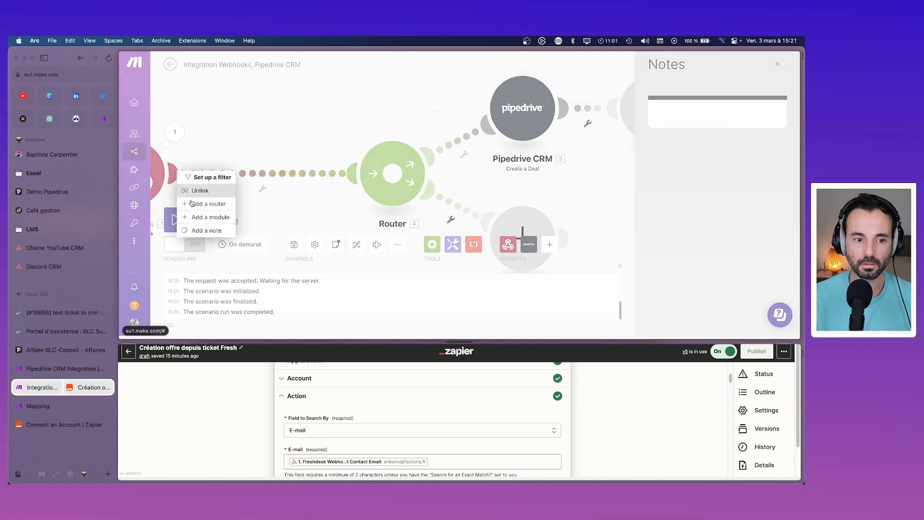
{"action": "left_click", "coordinate": [208, 217]}
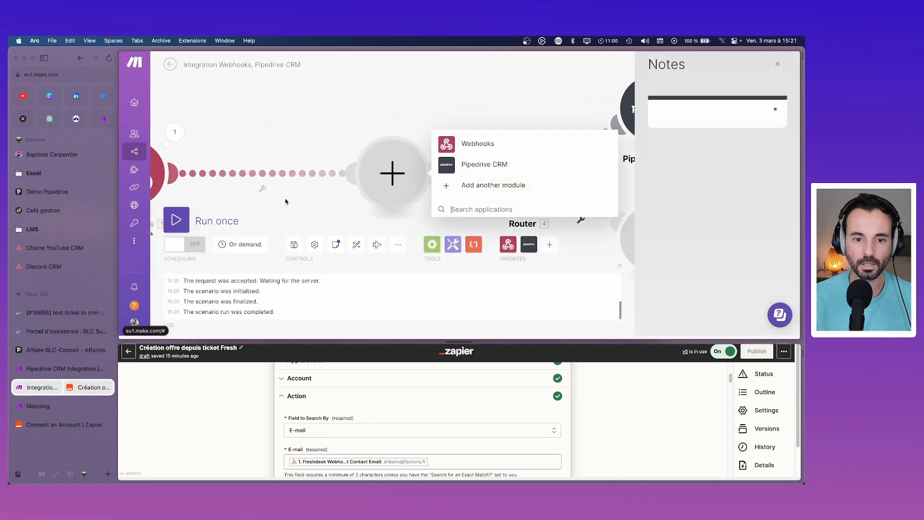
{"action": "left_click", "coordinate": [466, 166]}
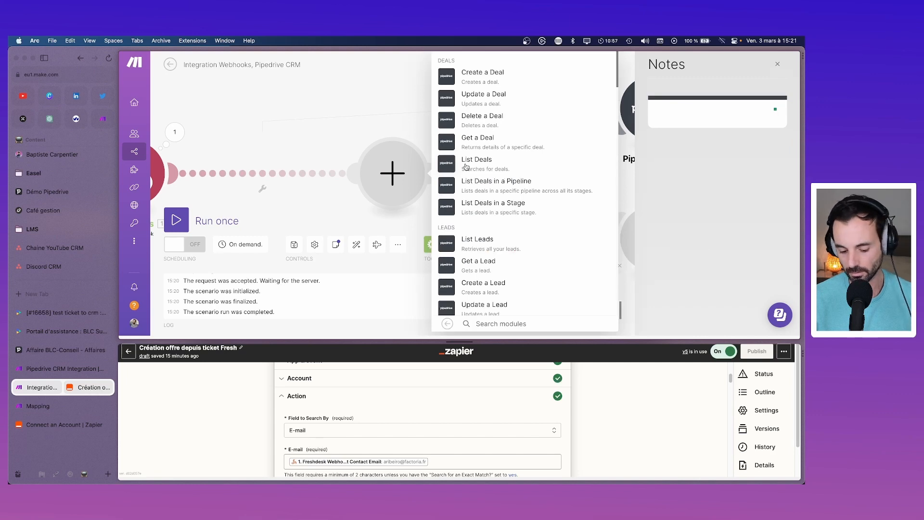
{"action": "type", "text": "pers"}
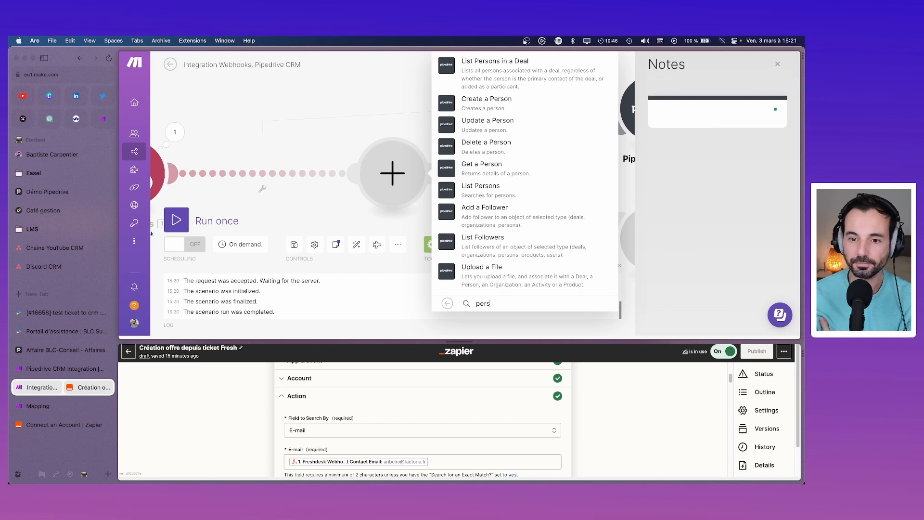
{"action": "left_click", "coordinate": [481, 168]}
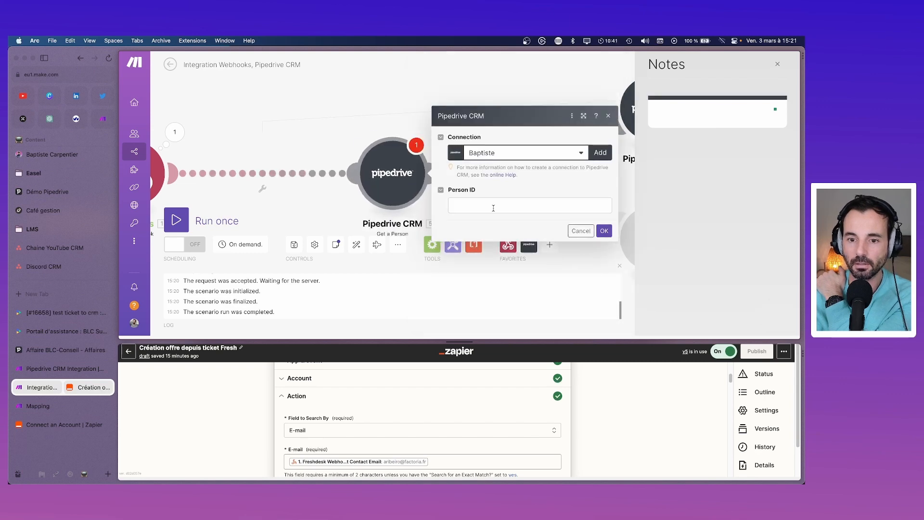
Step: Leave Person ID unmapped, close the settings, and drag the Pipedrive module between Webhooks and Router
{"action": "left_click", "coordinate": [493, 207]}
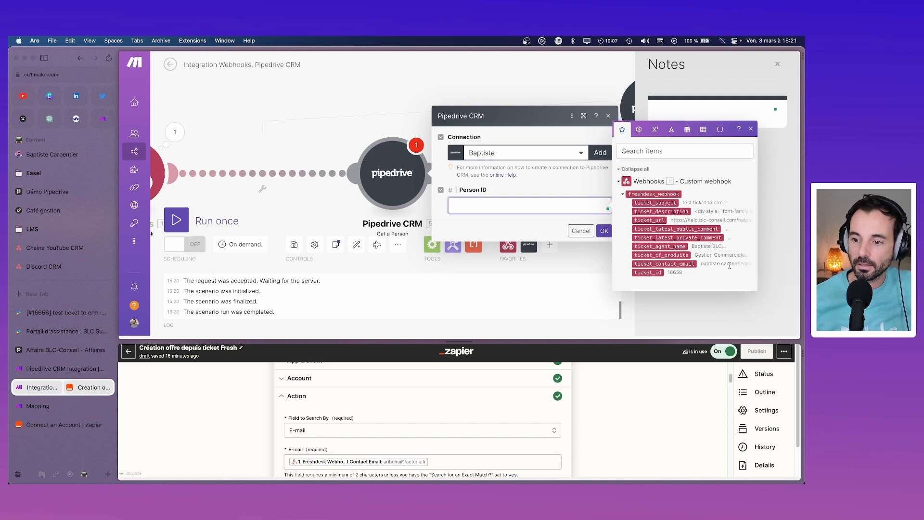
{"action": "left_click", "coordinate": [751, 129]}
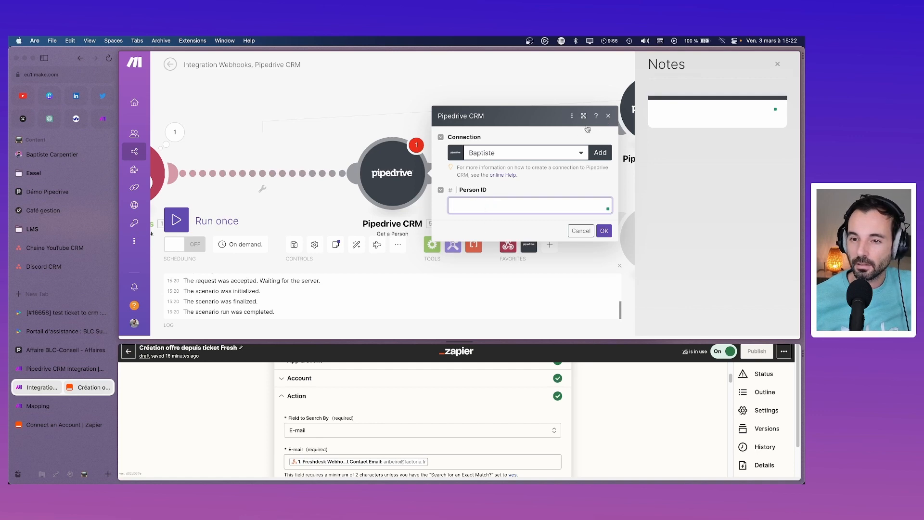
{"action": "left_click", "coordinate": [609, 117]}
{"action": "left_click_drag", "start_coordinate": [432, 174], "coordinate": [350, 152]}
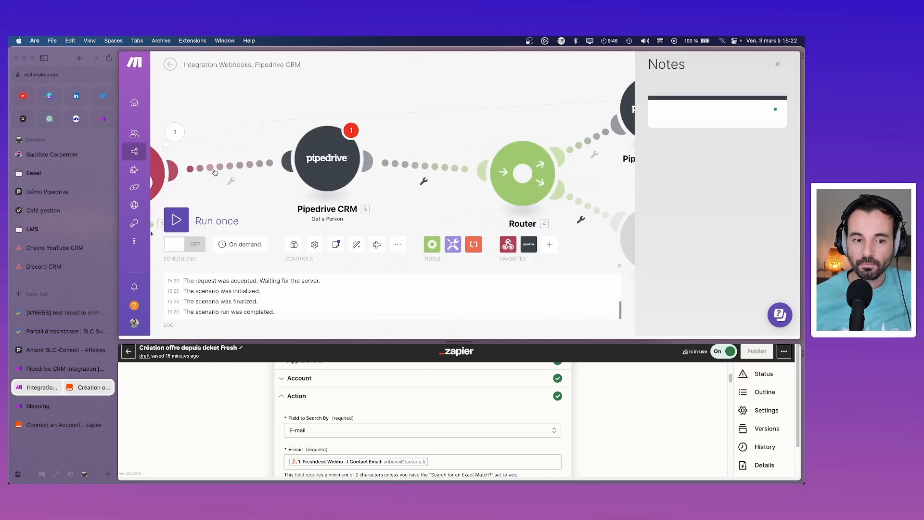
Step: Add a trial empty module, delete it again, and move the Pipedrive module lower
{"action": "right_click", "coordinate": [171, 171]}
{"action": "left_click", "coordinate": [175, 174]}
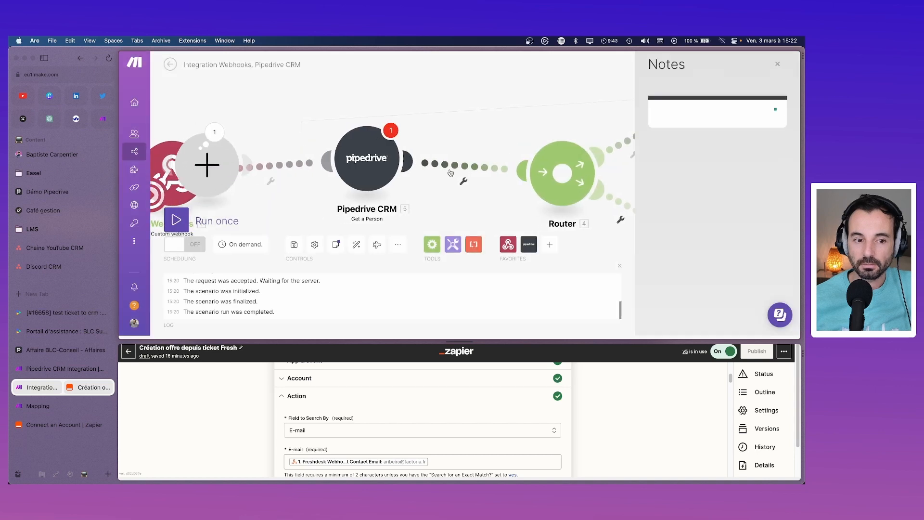
{"action": "left_click_drag", "start_coordinate": [207, 166], "coordinate": [262, 106]}
{"action": "right_click", "coordinate": [262, 105]}
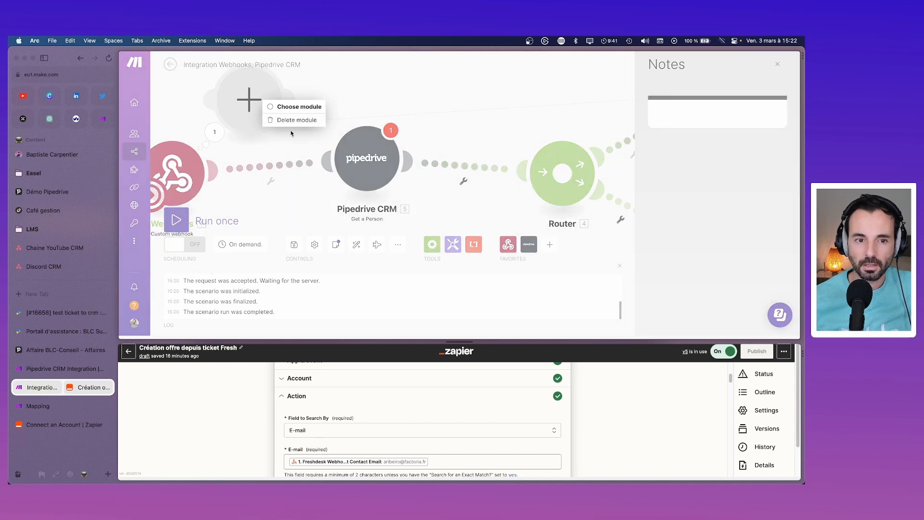
{"action": "left_click", "coordinate": [292, 123]}
{"action": "left_click_drag", "start_coordinate": [387, 176], "coordinate": [401, 203]}
Step: Delete Get a Person and insert an empty module on the webhook-to-Router link
{"action": "right_click", "coordinate": [385, 177]}
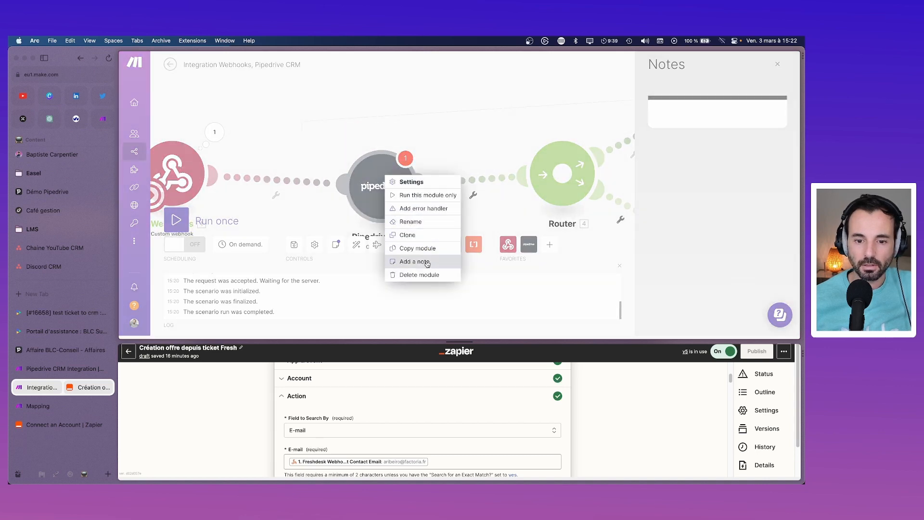
{"action": "left_click", "coordinate": [402, 272]}
{"action": "left_click", "coordinate": [219, 178]}
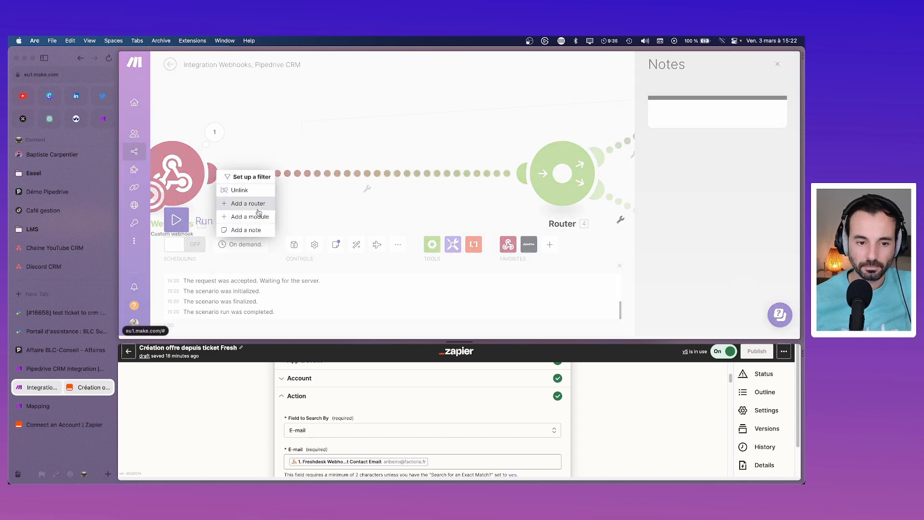
{"action": "left_click", "coordinate": [259, 215]}
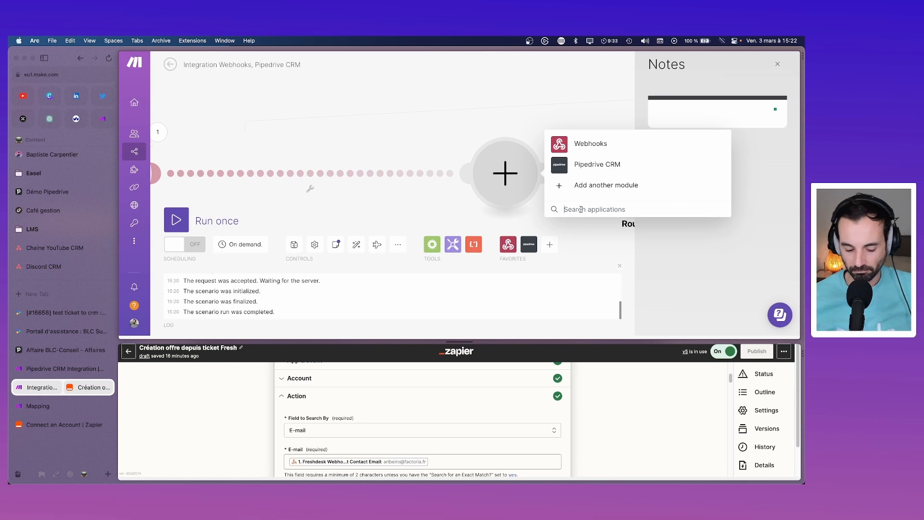
{"action": "type", "text": "sear"}
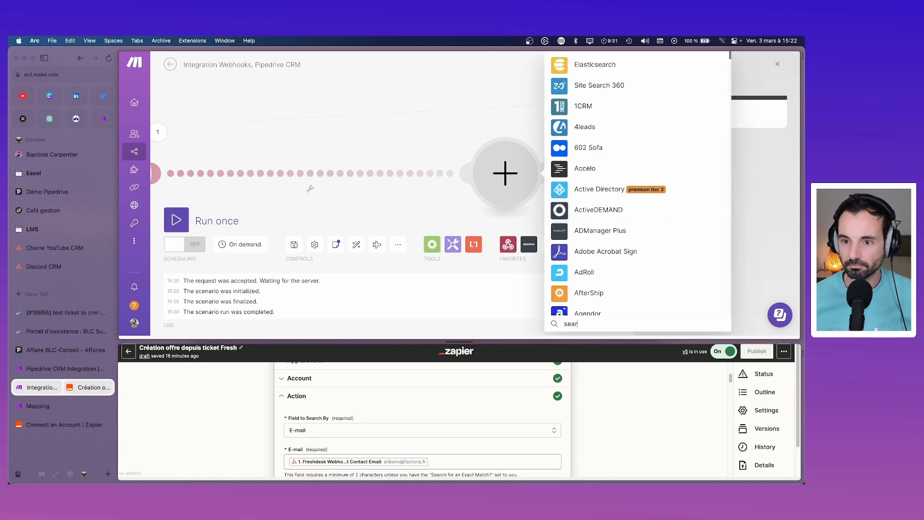
{"action": "type", "text": "ch"}
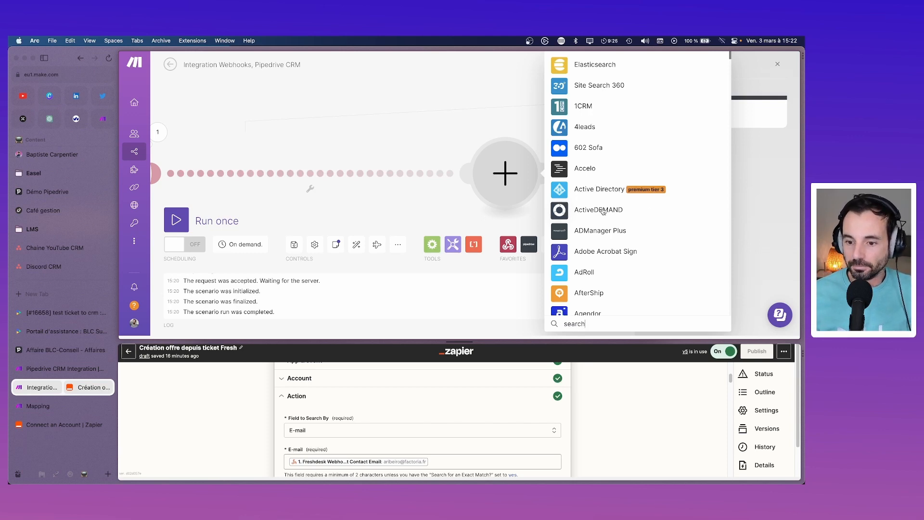
{"action": "scroll", "coordinate": [603, 211], "scroll_direction": "down", "scroll_amount": 10}
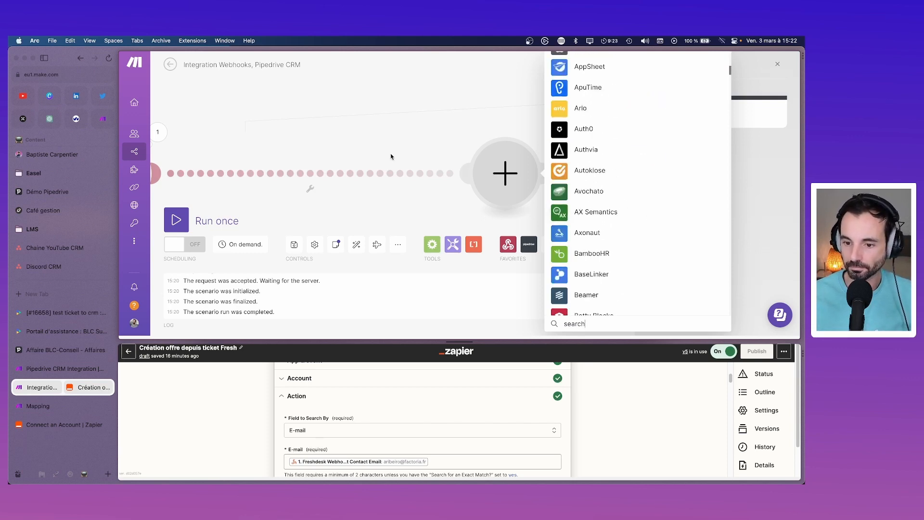
{"action": "left_click", "coordinate": [391, 156]}
{"action": "left_click", "coordinate": [433, 250]}
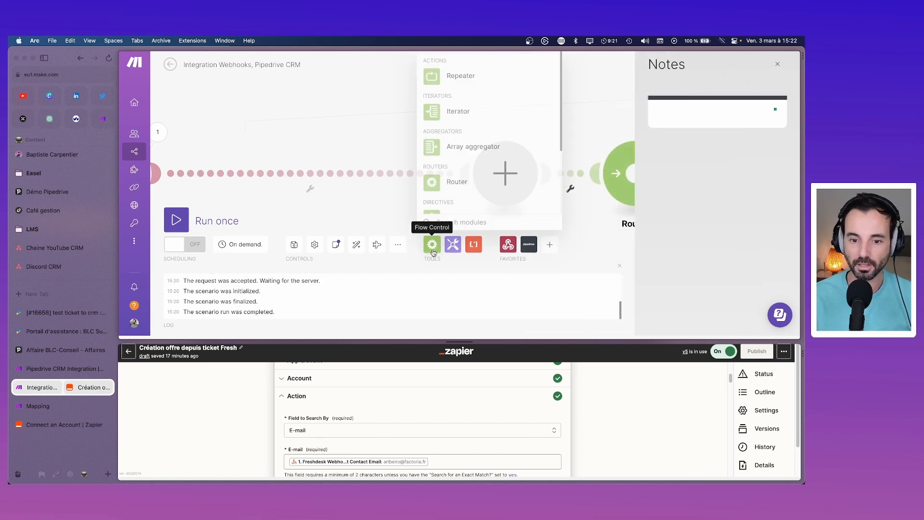
Step: Browse the Flow Control and Tools lists without choosing, then drag the empty module before the Router
{"action": "scroll", "coordinate": [469, 130], "scroll_direction": "down", "scroll_amount": 3}
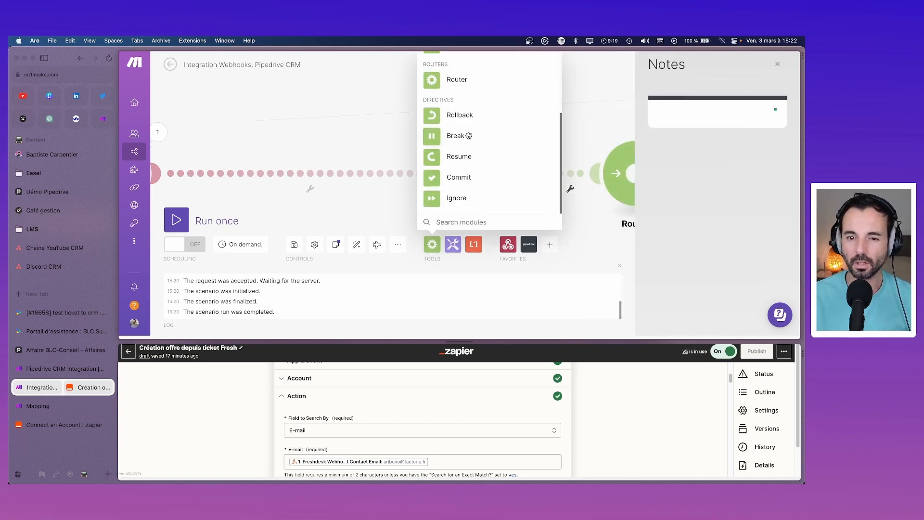
{"action": "left_click", "coordinate": [365, 192]}
{"action": "left_click", "coordinate": [481, 247]}
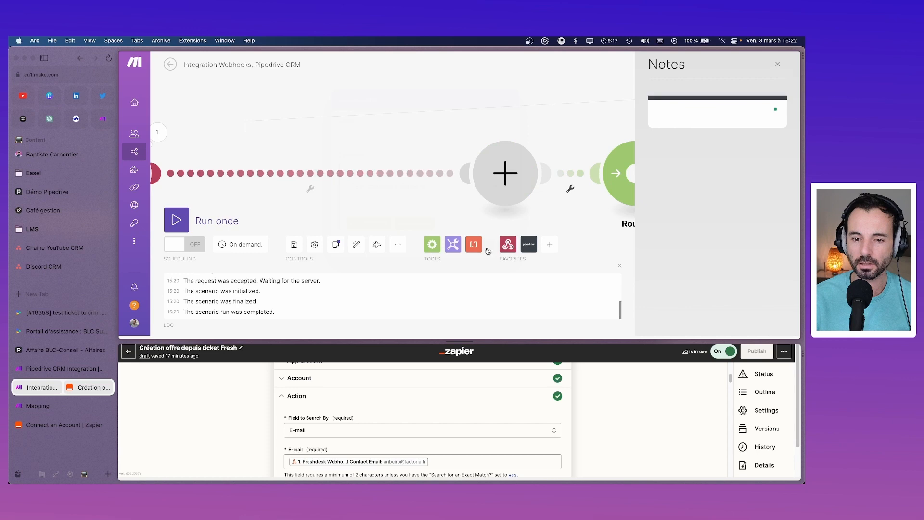
{"action": "left_click", "coordinate": [460, 244]}
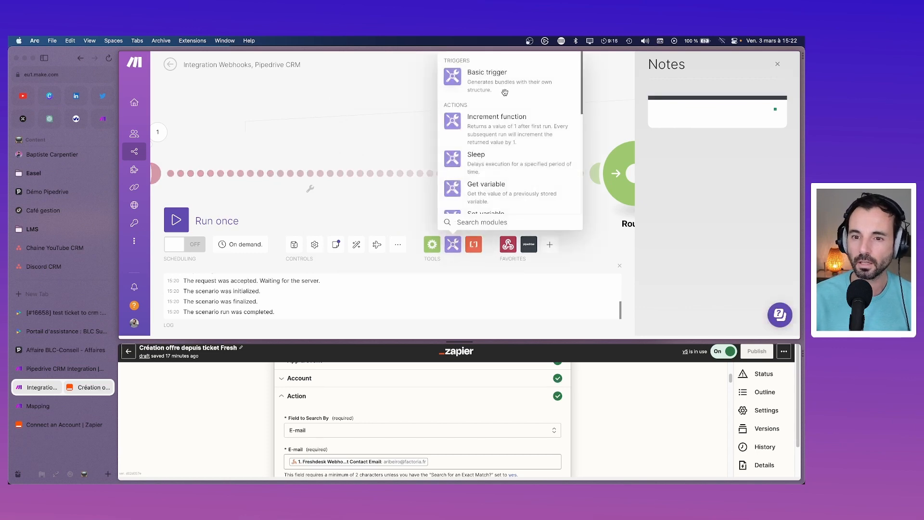
{"action": "scroll", "coordinate": [506, 94], "scroll_direction": "down", "scroll_amount": 1}
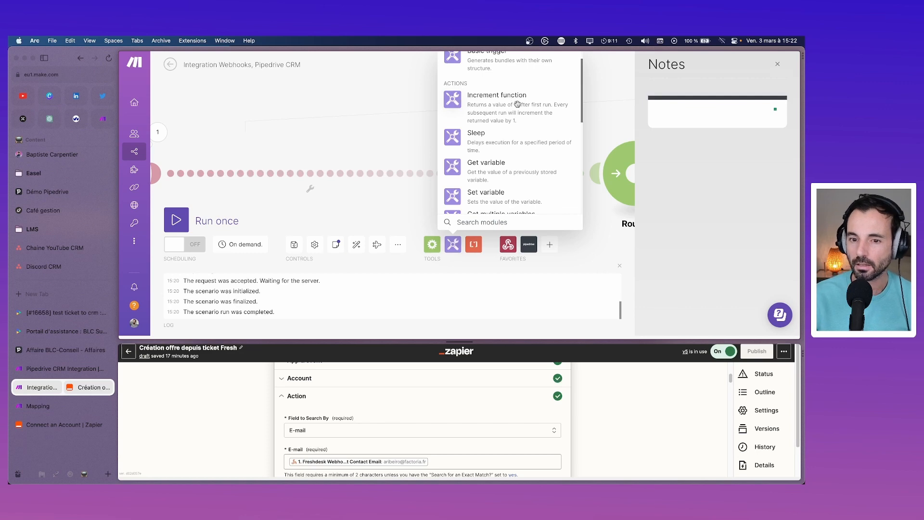
{"action": "scroll", "coordinate": [517, 104], "scroll_direction": "down", "scroll_amount": 4}
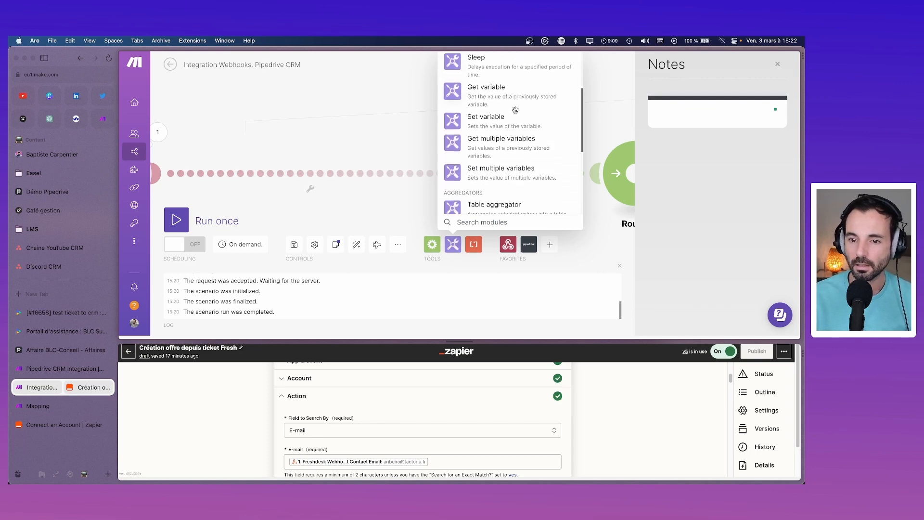
{"action": "scroll", "coordinate": [515, 110], "scroll_direction": "down", "scroll_amount": 5}
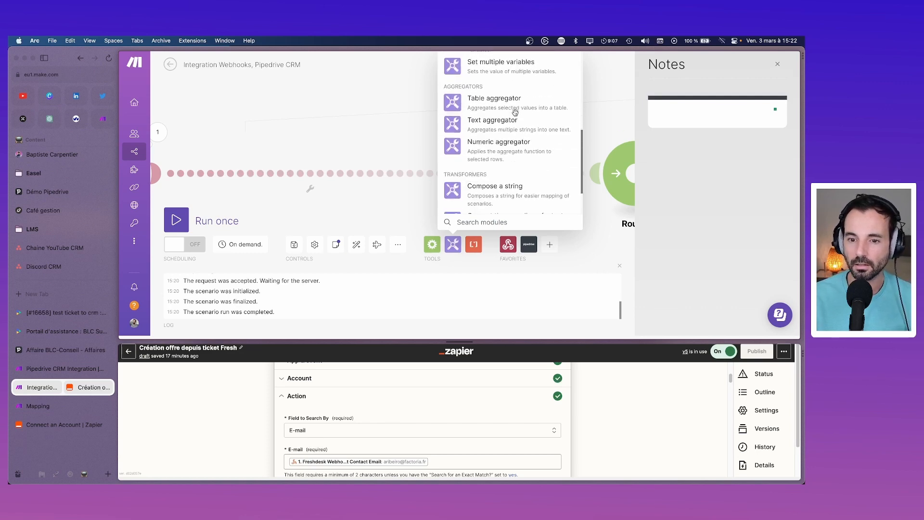
{"action": "scroll", "coordinate": [514, 113], "scroll_direction": "down", "scroll_amount": 3}
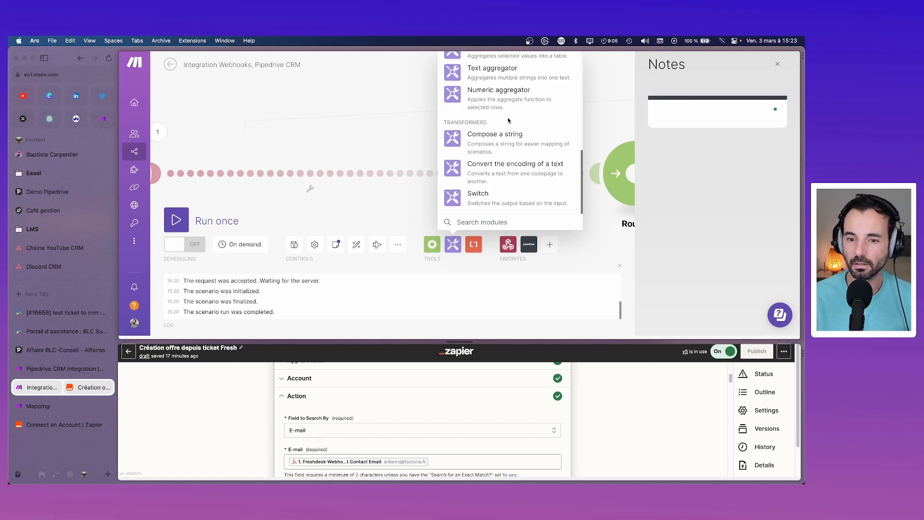
{"action": "left_click", "coordinate": [415, 112]}
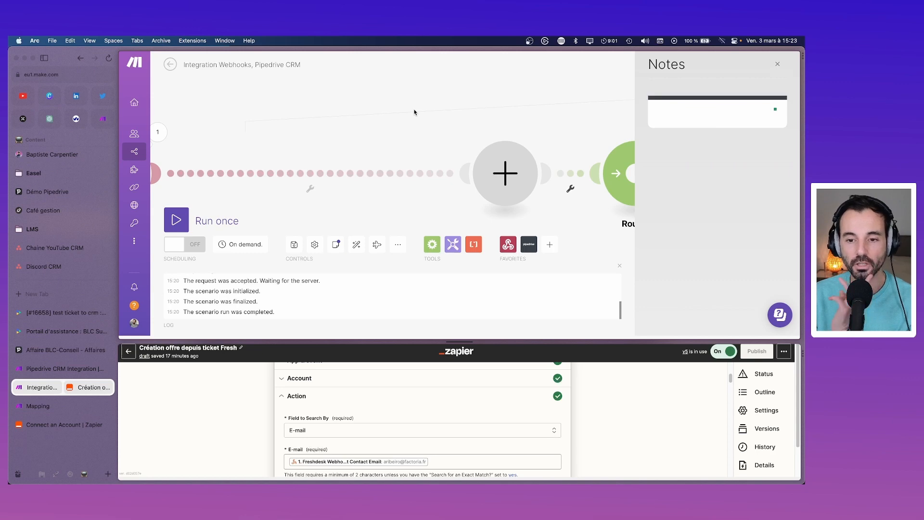
{"action": "left_click_drag", "start_coordinate": [501, 193], "coordinate": [320, 186]}
Step: Make the empty module a Pipedrive CRM List Persons module by searching the actions for 'sea'
{"action": "left_click", "coordinate": [323, 176]}
{"action": "left_click", "coordinate": [416, 163]}
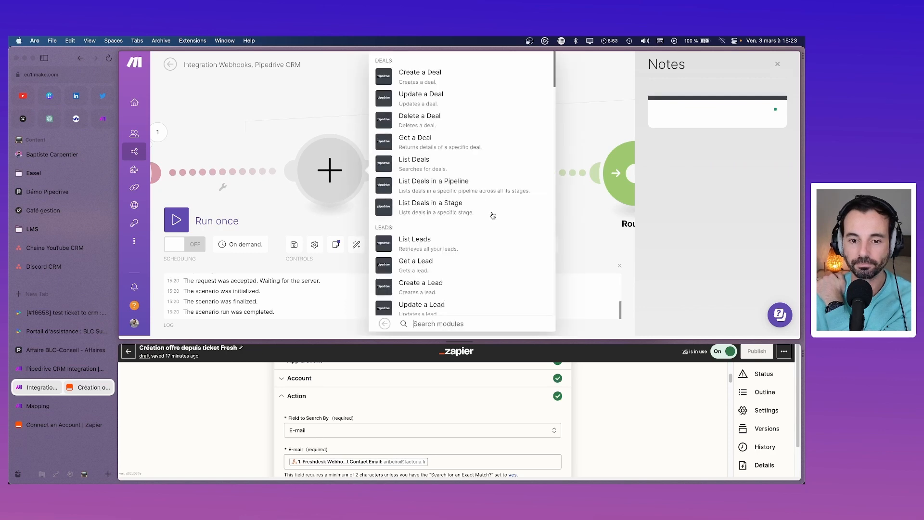
{"action": "type", "text": "sea"}
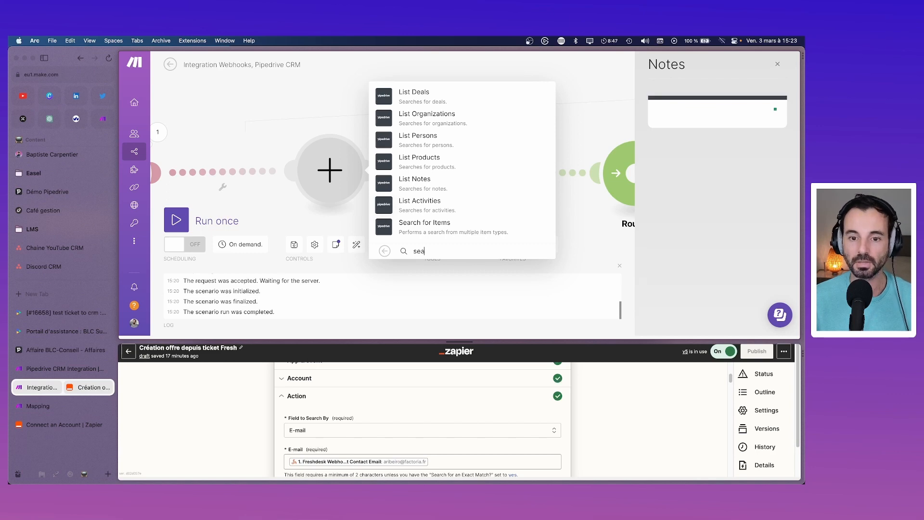
{"action": "left_click", "coordinate": [417, 140]}
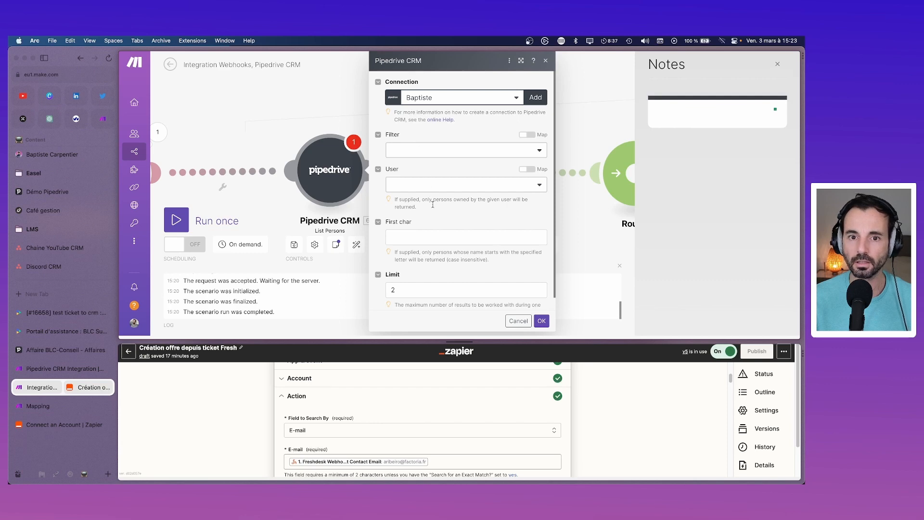
Step: Change the List Persons result Limit from 2 to 1
{"action": "scroll", "coordinate": [432, 206], "scroll_direction": "down", "scroll_amount": 1}
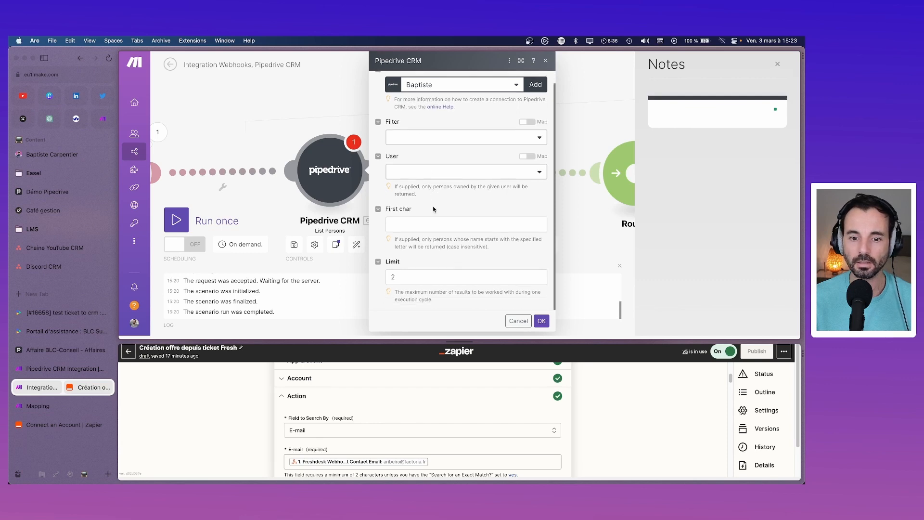
{"action": "scroll", "coordinate": [432, 206], "scroll_direction": "up", "scroll_amount": 1}
{"action": "scroll", "coordinate": [432, 206], "scroll_direction": "down", "scroll_amount": 1}
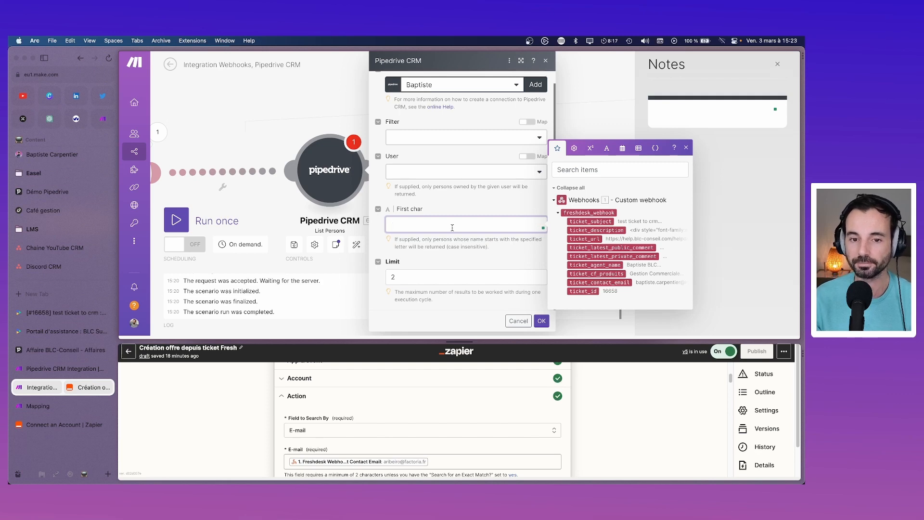
{"action": "left_click", "coordinate": [500, 153]}
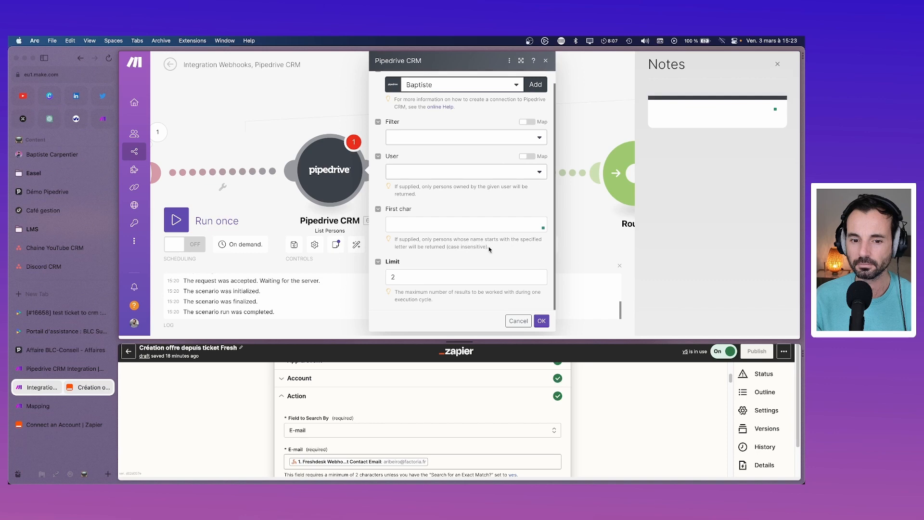
{"action": "left_click", "coordinate": [437, 275]}
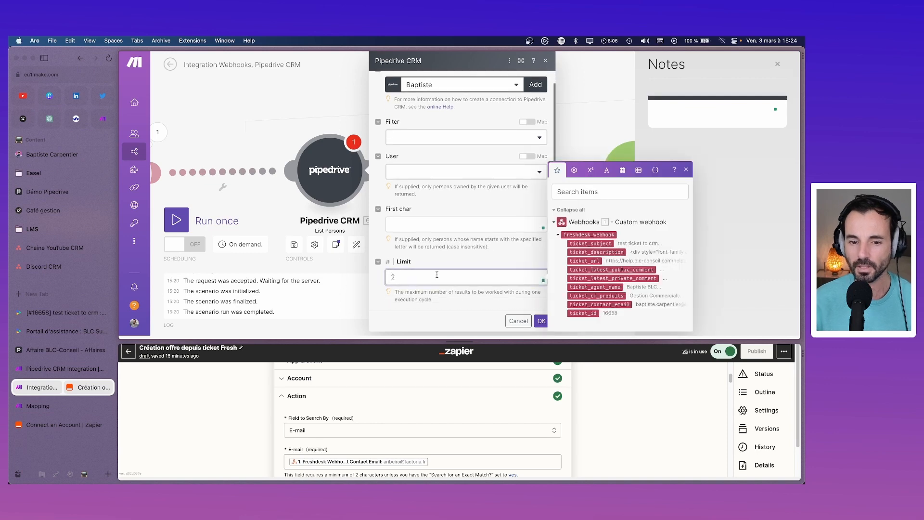
{"action": "key", "text": "BackSpace"}
{"action": "type", "text": "1"}
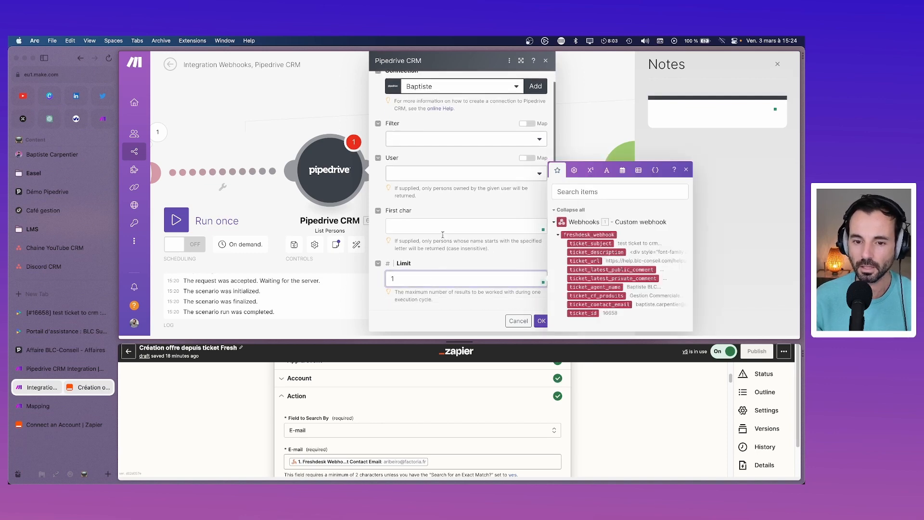
Step: Map ticket_contact_email into First char, dropping the wrong and duplicate pills, and save
{"action": "left_click", "coordinate": [442, 231]}
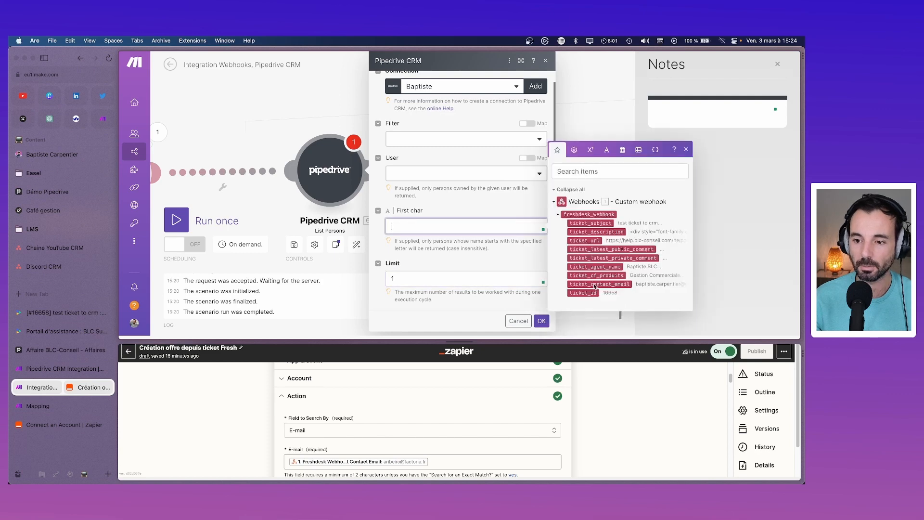
{"action": "left_click_drag", "start_coordinate": [597, 275], "coordinate": [452, 230]}
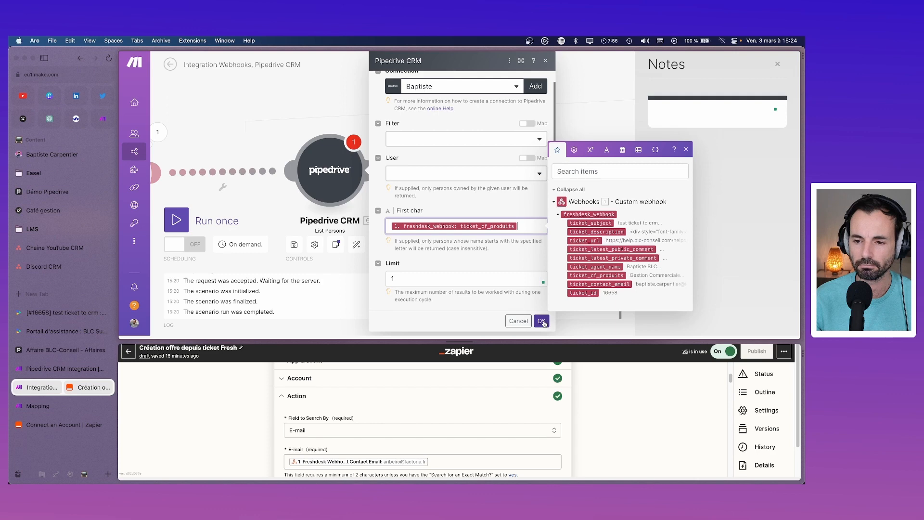
{"action": "key", "text": "BackSpace"}
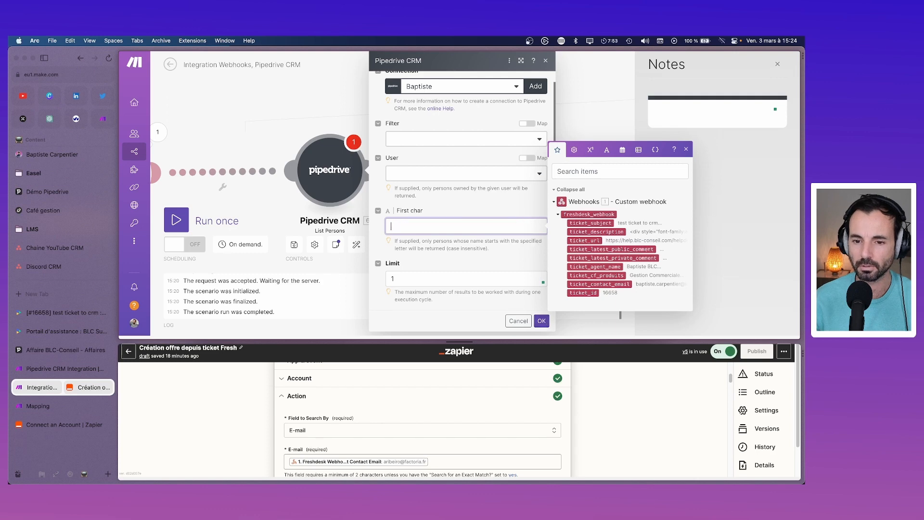
{"action": "left_click", "coordinate": [563, 283]}
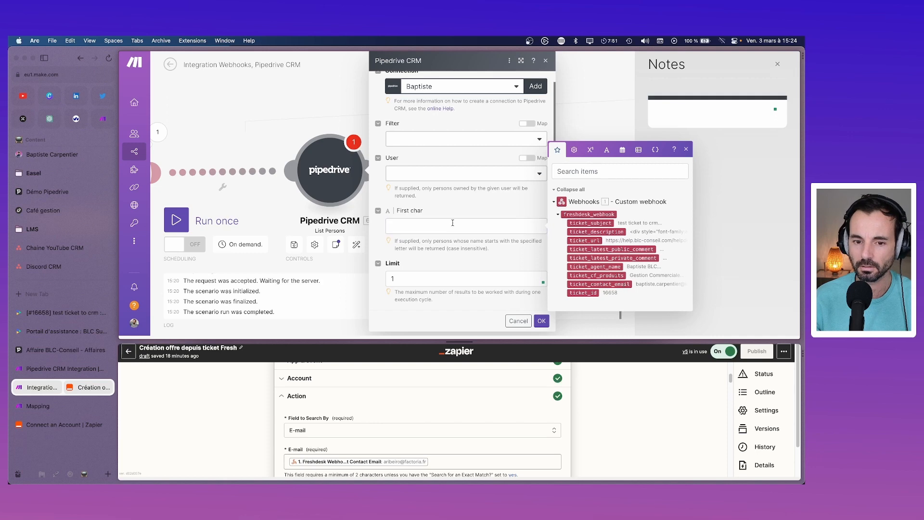
{"action": "left_click", "coordinate": [567, 283]}
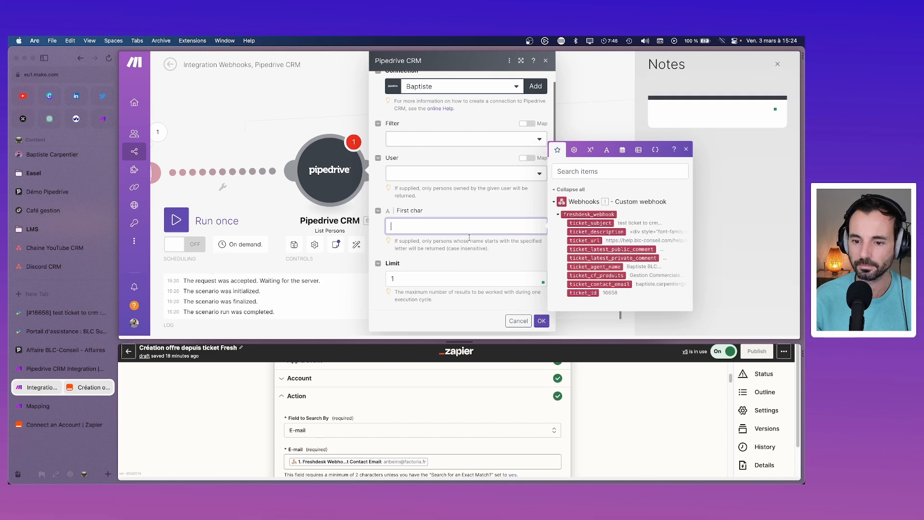
{"action": "left_click", "coordinate": [585, 284]}
{"action": "left_click", "coordinate": [585, 284]}
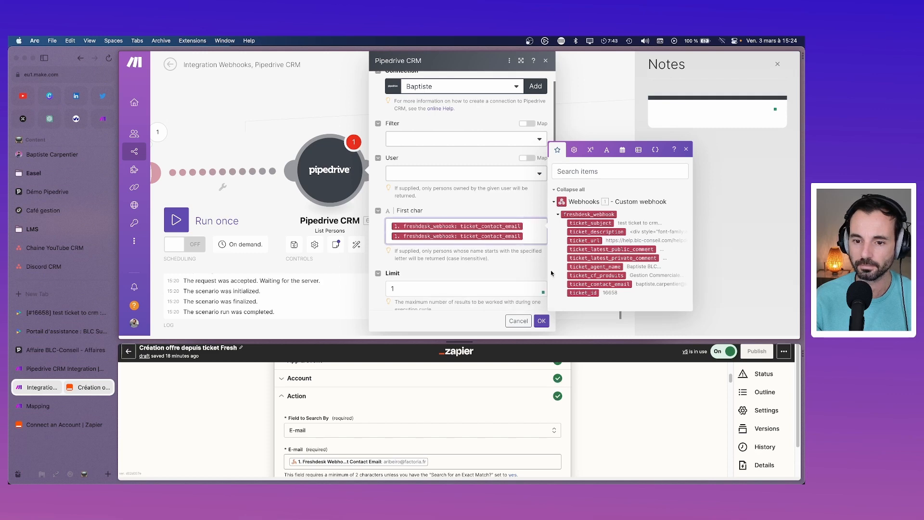
{"action": "key", "text": "BackSpace"}
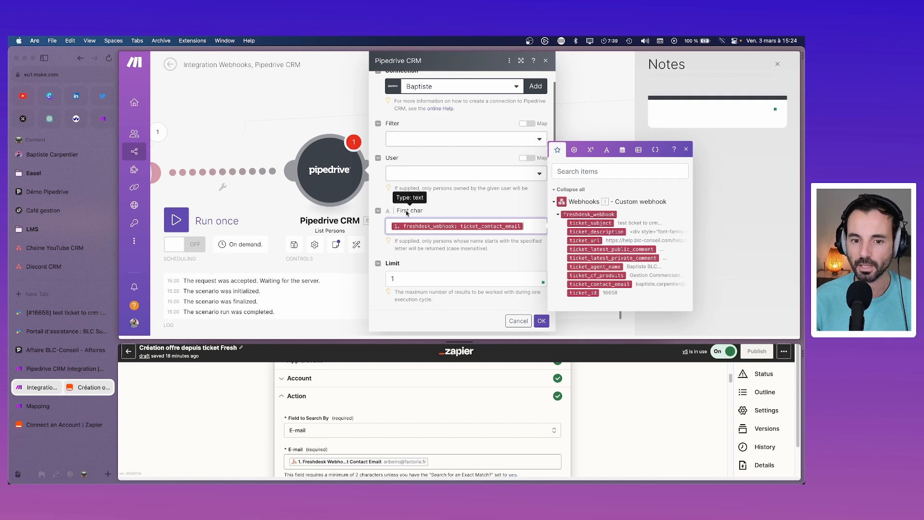
{"action": "left_click", "coordinate": [541, 321]}
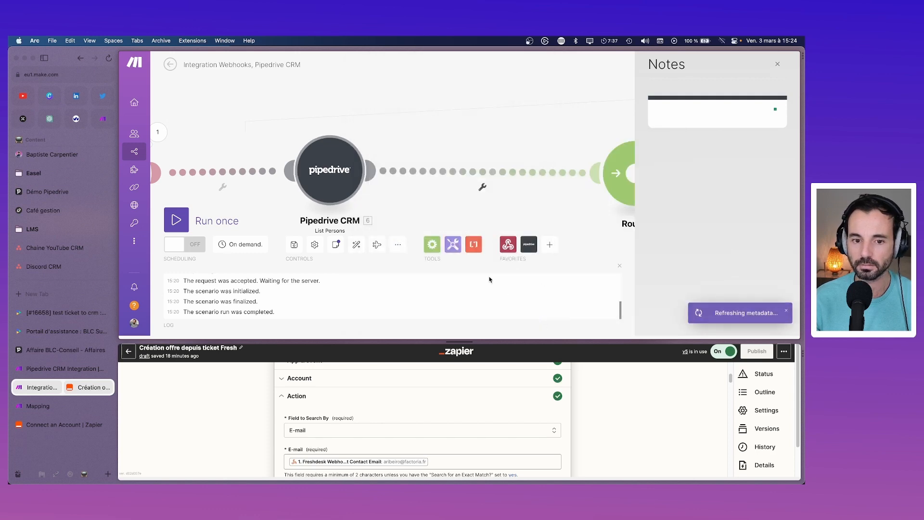
Step: Run only the Pipedrive List Persons module as a test
{"action": "right_click", "coordinate": [354, 179]}
{"action": "left_click", "coordinate": [367, 190]}
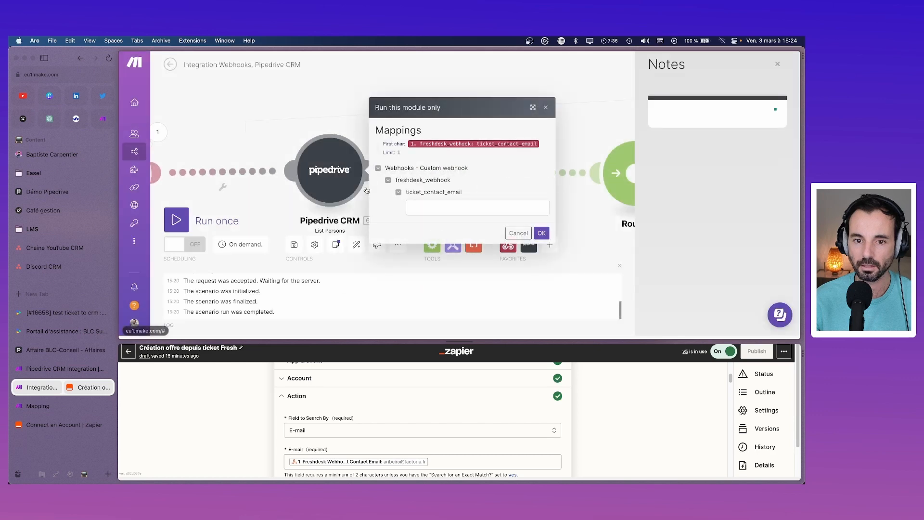
{"action": "left_click", "coordinate": [541, 233]}
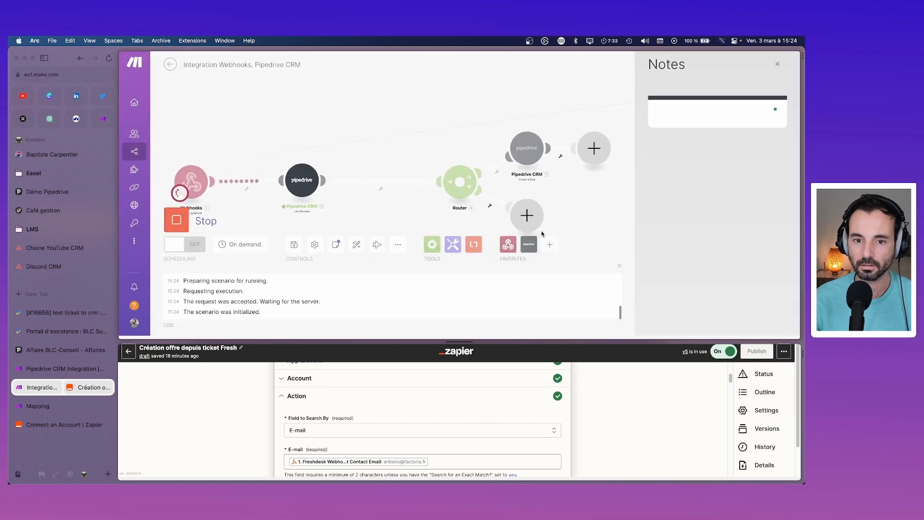
Step: Review the single returned person bundle, then reopen the List Persons settings
{"action": "left_click", "coordinate": [325, 162]}
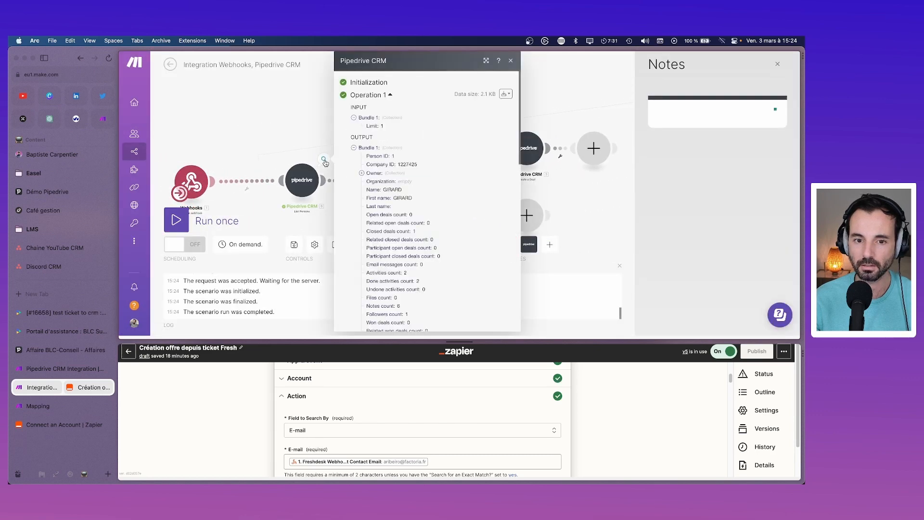
{"action": "scroll", "coordinate": [402, 204], "scroll_direction": "down", "scroll_amount": 5}
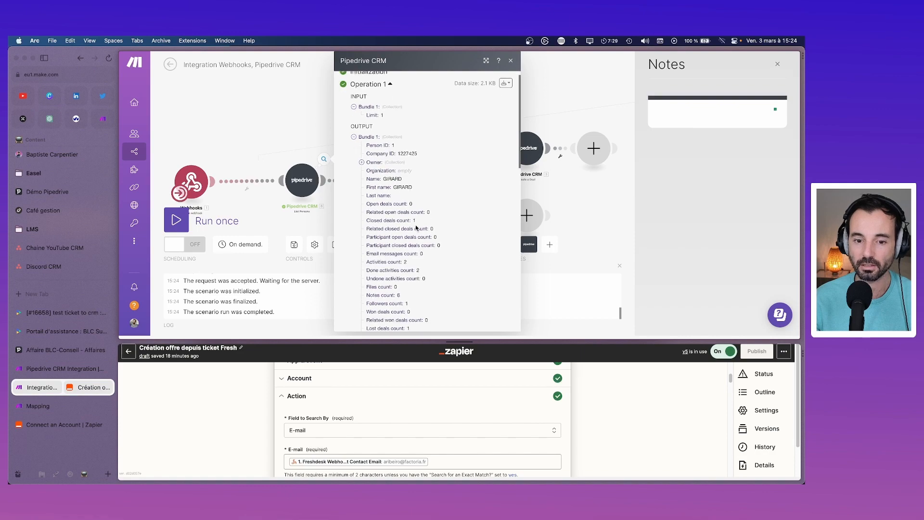
{"action": "scroll", "coordinate": [417, 226], "scroll_direction": "up", "scroll_amount": 5}
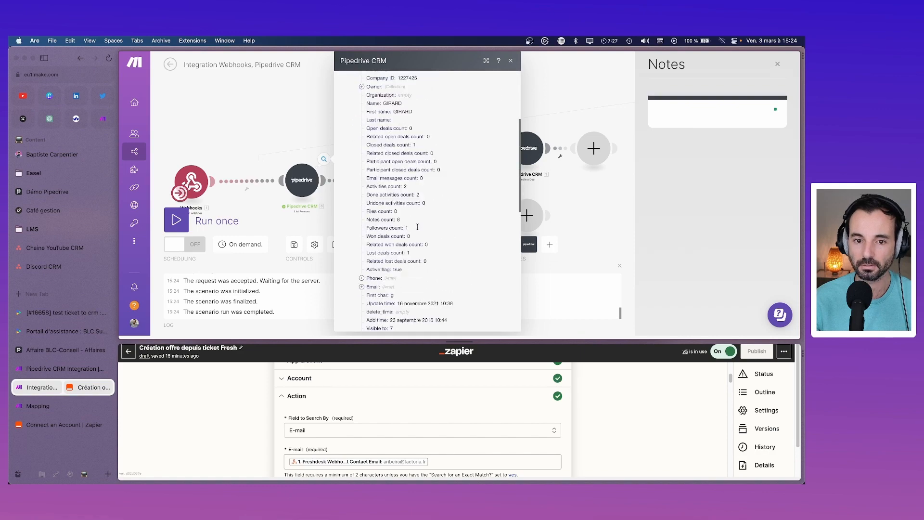
{"action": "left_click", "coordinate": [355, 148]}
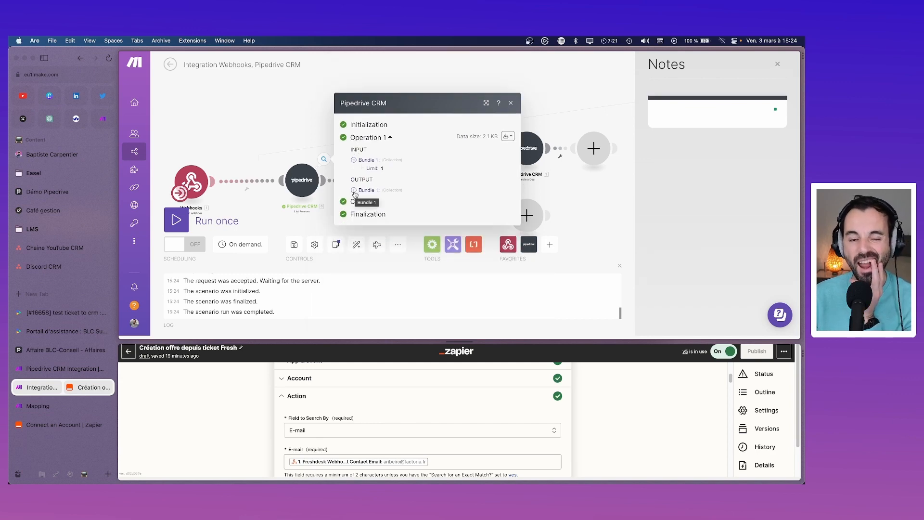
{"action": "left_click", "coordinate": [354, 191]}
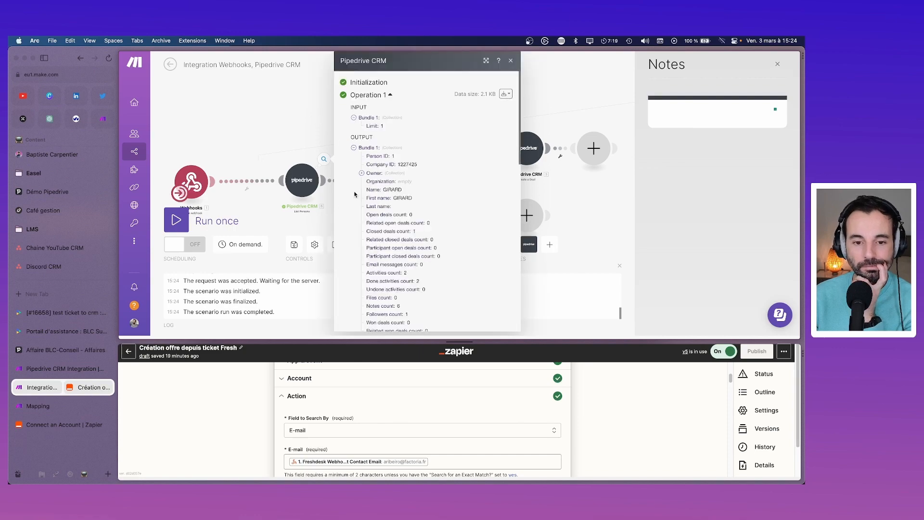
{"action": "scroll", "coordinate": [371, 203], "scroll_direction": "down", "scroll_amount": 12}
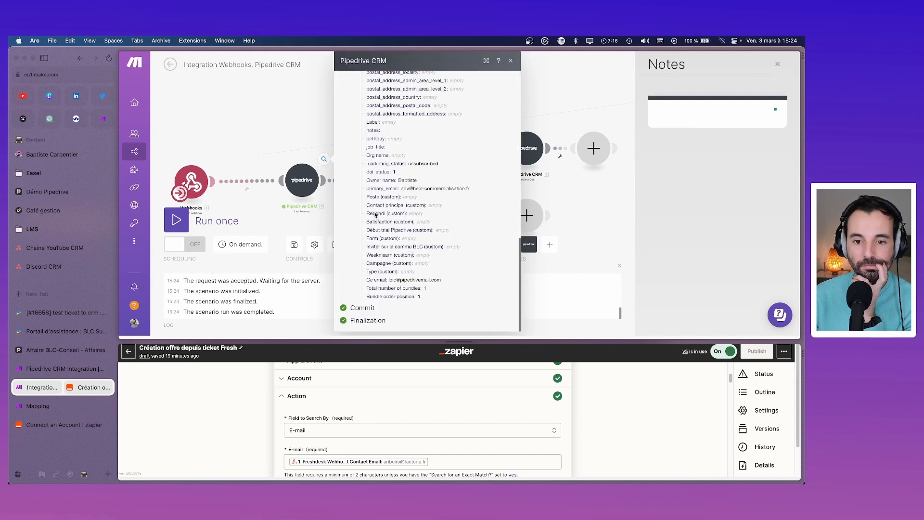
{"action": "left_click", "coordinate": [511, 61]}
{"action": "left_click", "coordinate": [306, 182]}
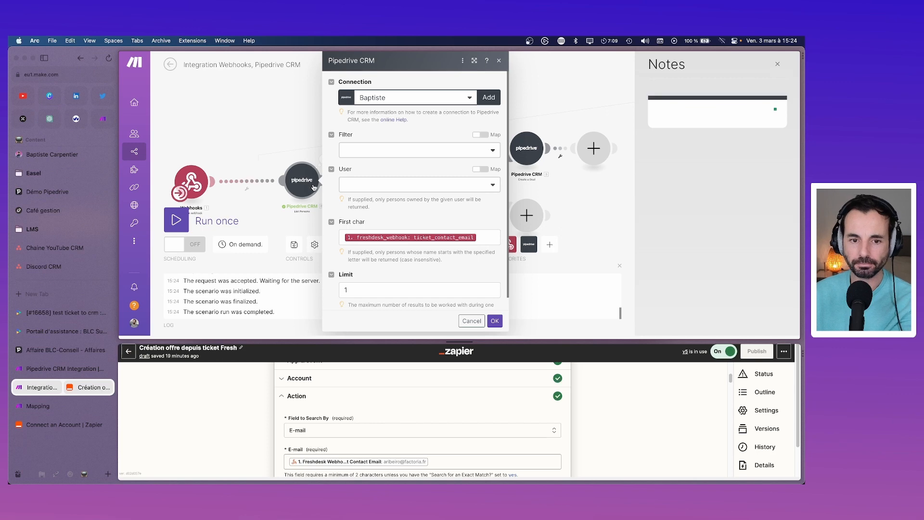
Step: Swap First char's ticket_contact_email pill for ticket_latest_private_comment and close the settings
{"action": "left_click", "coordinate": [331, 222]}
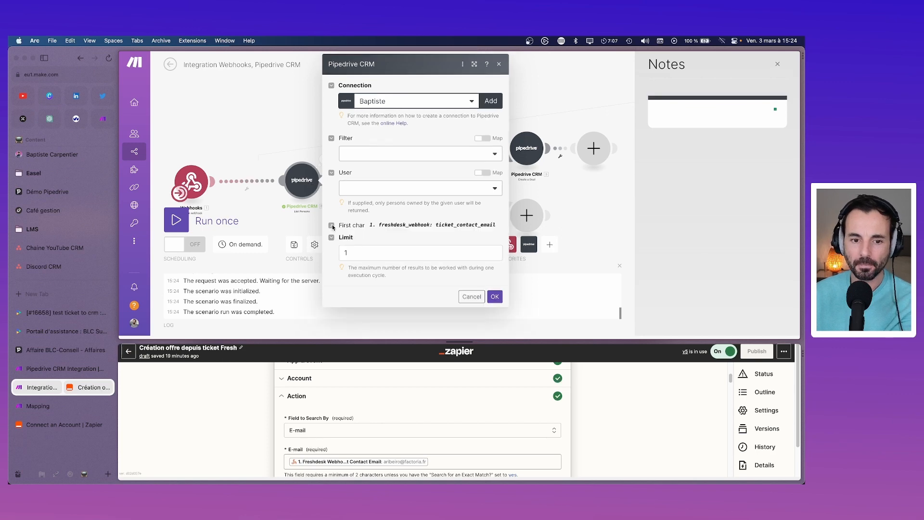
{"action": "left_click", "coordinate": [331, 225]}
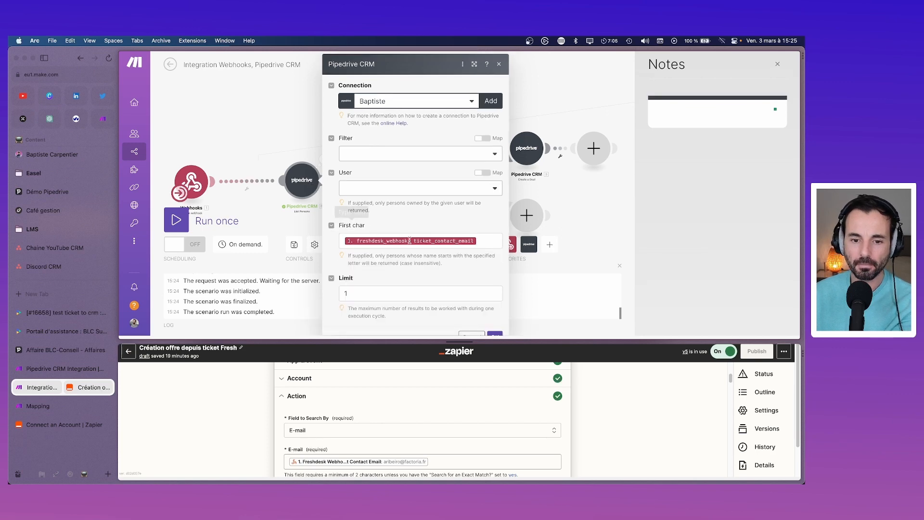
{"action": "left_click", "coordinate": [491, 243]}
{"action": "key", "text": "BackSpace"}
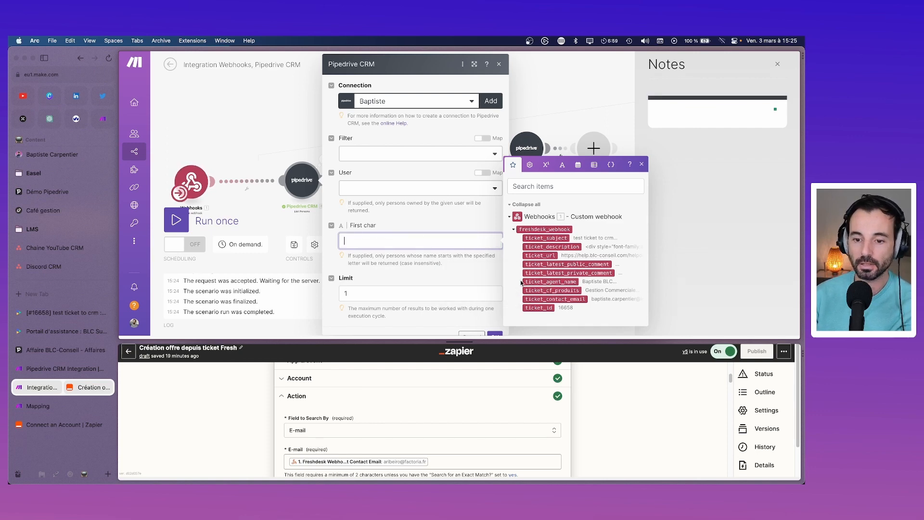
{"action": "left_click_drag", "start_coordinate": [530, 275], "coordinate": [491, 262]}
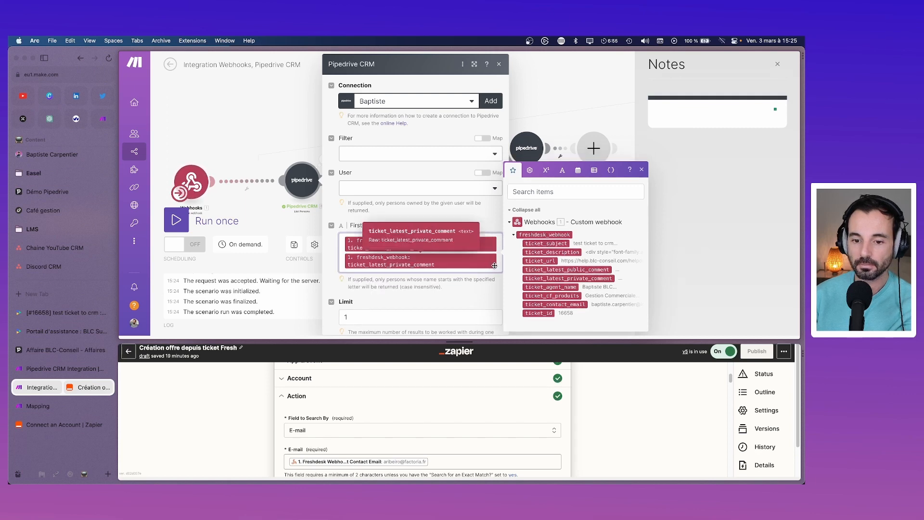
{"action": "key", "text": "BackSpace"}
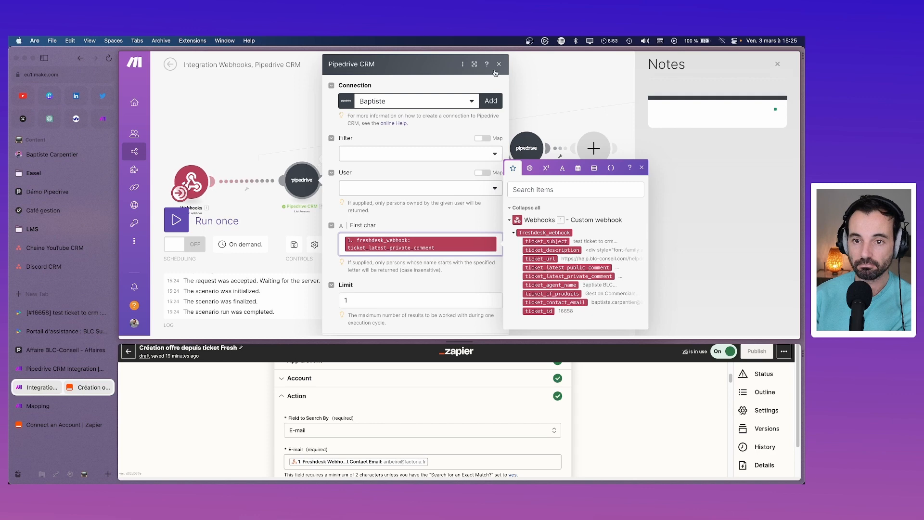
{"action": "left_click", "coordinate": [472, 324]}
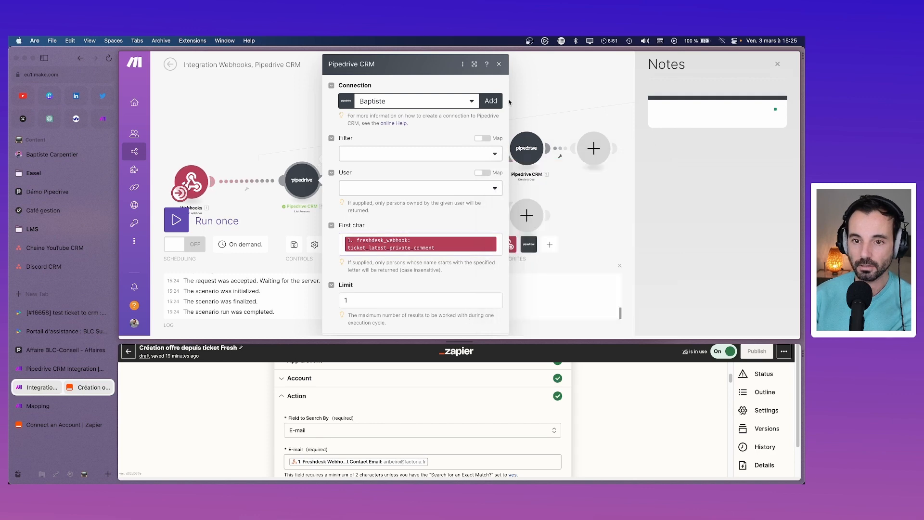
{"action": "left_click", "coordinate": [499, 64]}
Step: Run only the Pipedrive person-search module as a test
{"action": "right_click", "coordinate": [316, 179]}
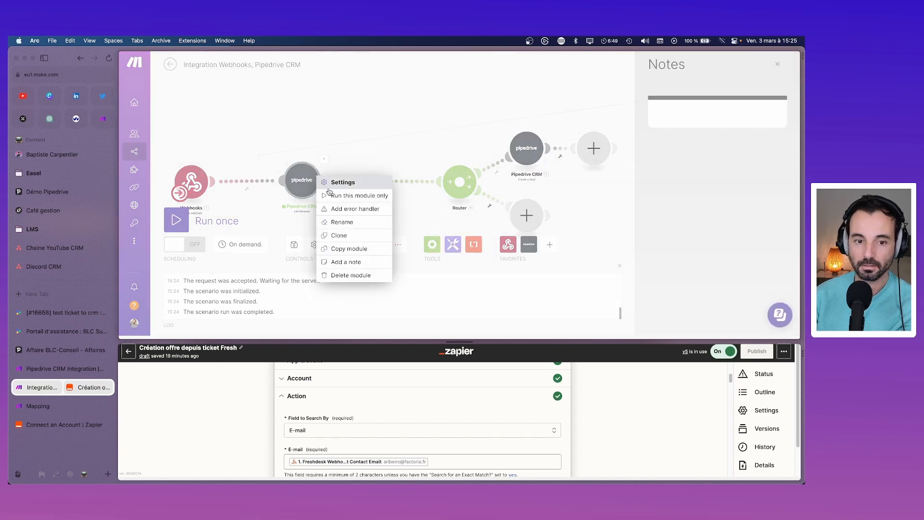
{"action": "left_click", "coordinate": [330, 188]}
{"action": "left_click", "coordinate": [497, 322]}
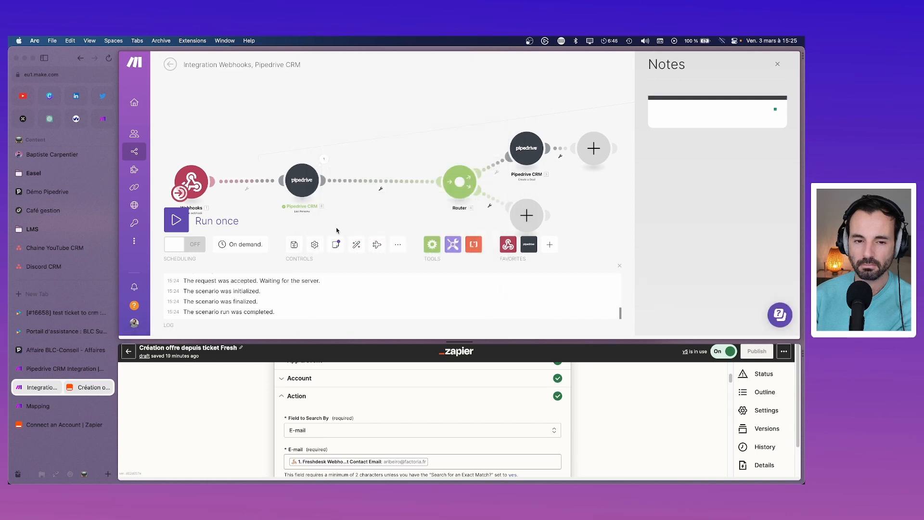
{"action": "right_click", "coordinate": [303, 183]}
{"action": "left_click", "coordinate": [324, 203]}
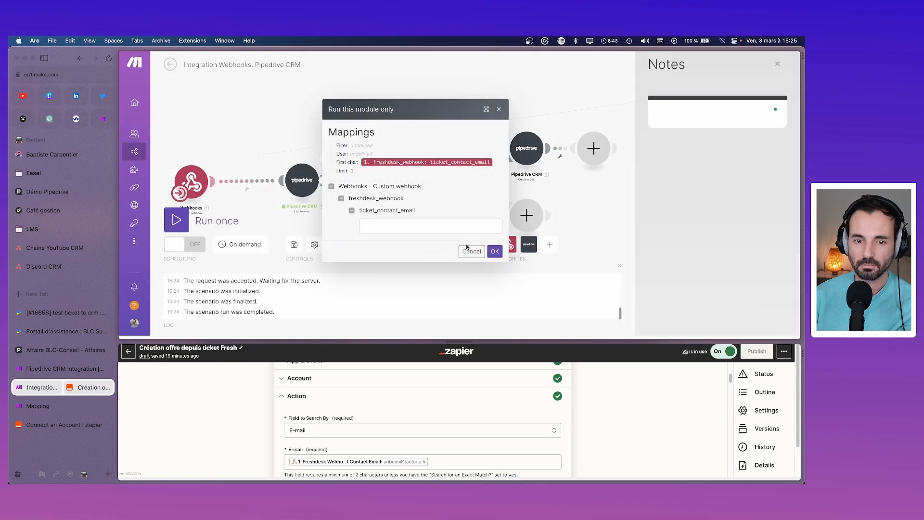
{"action": "left_click", "coordinate": [495, 251]}
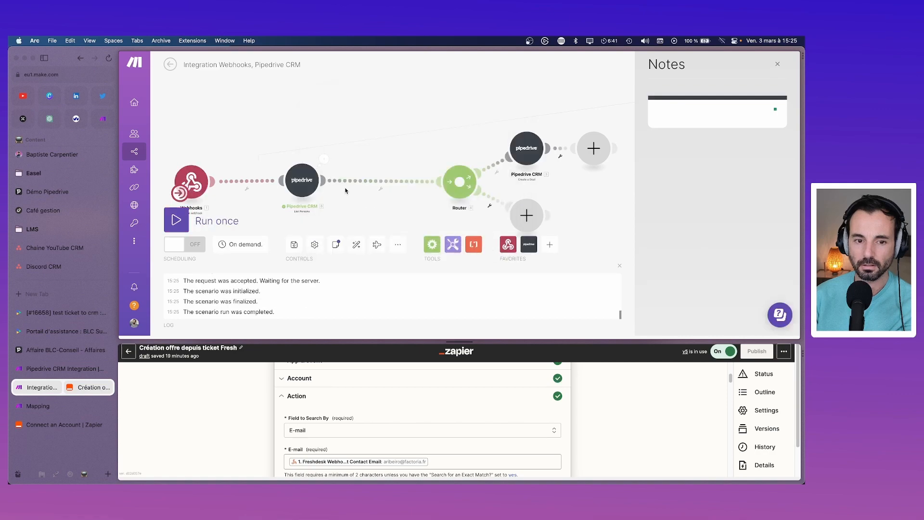
Step: Scroll through the returned person bundle, then close the output
{"action": "left_click", "coordinate": [325, 161]}
{"action": "scroll", "coordinate": [442, 226], "scroll_direction": "down", "scroll_amount": 15}
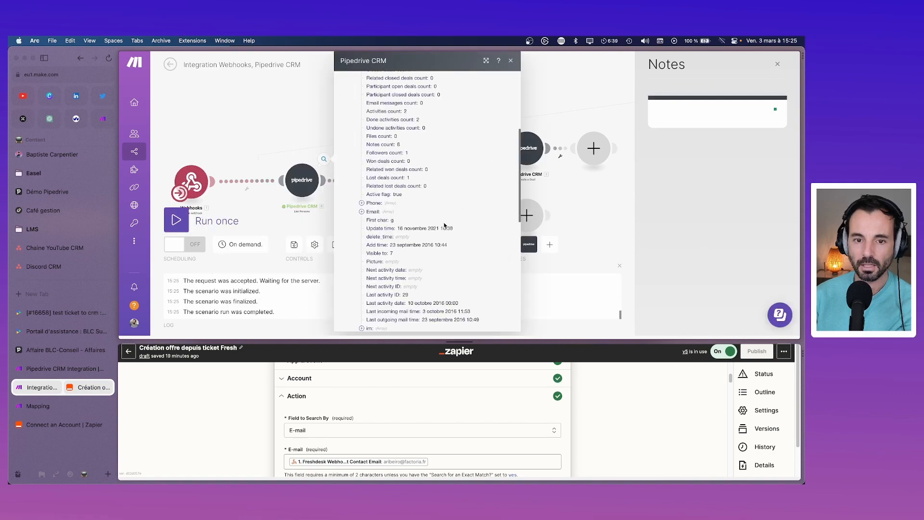
{"action": "scroll", "coordinate": [442, 226], "scroll_direction": "down", "scroll_amount": 5}
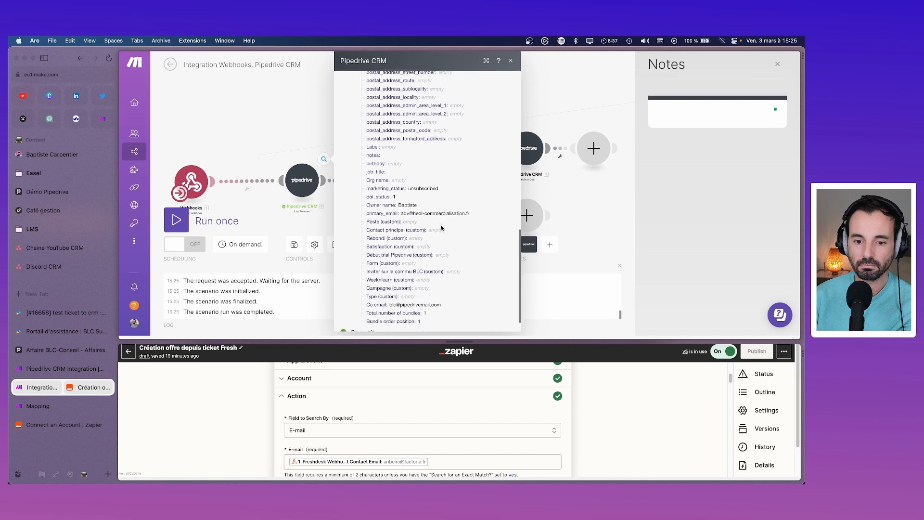
{"action": "scroll", "coordinate": [442, 228], "scroll_direction": "up", "scroll_amount": 20}
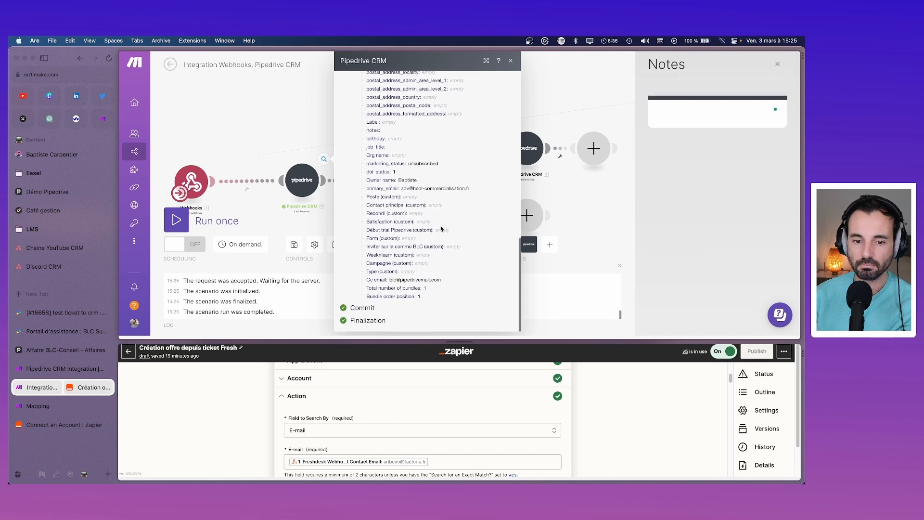
{"action": "left_click", "coordinate": [511, 61]}
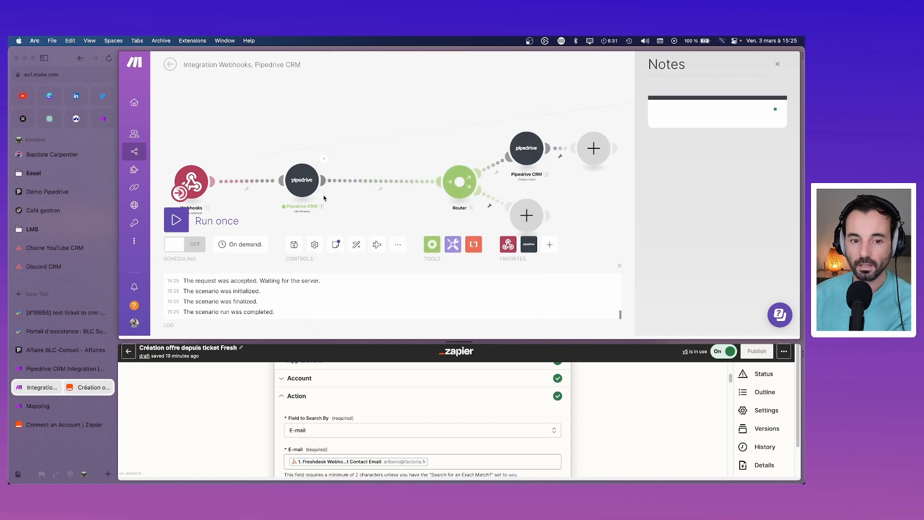
Step: Delete the Pipedrive person-search module
{"action": "right_click", "coordinate": [311, 186]}
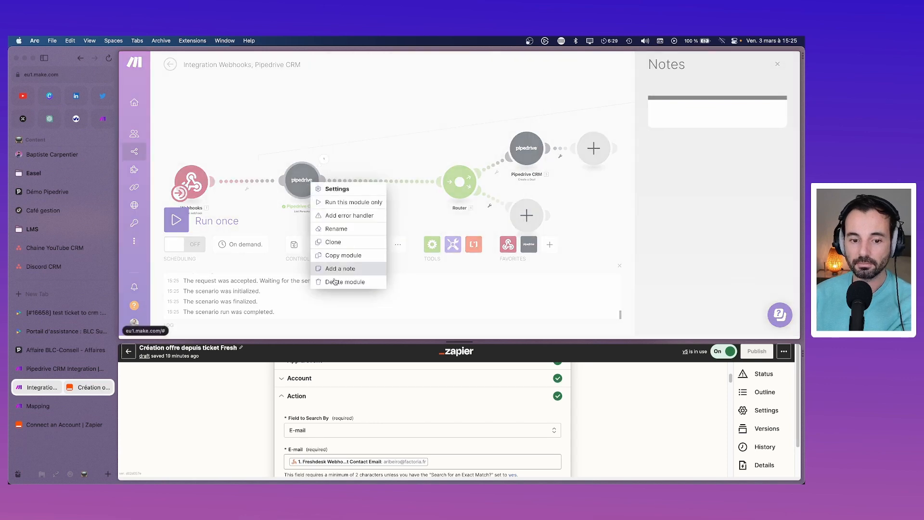
{"action": "left_click", "coordinate": [334, 271]}
{"action": "right_click", "coordinate": [307, 189]}
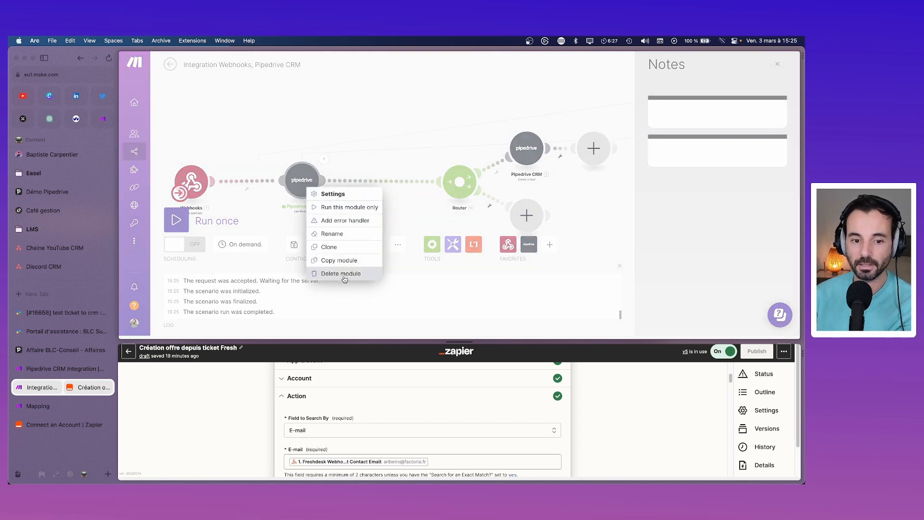
{"action": "left_click", "coordinate": [344, 278]}
Step: Delete the Router and remove all three notes from the canvas
{"action": "left_click_drag", "start_coordinate": [460, 181], "coordinate": [304, 185]}
{"action": "right_click", "coordinate": [304, 186]}
{"action": "left_click", "coordinate": [337, 240]}
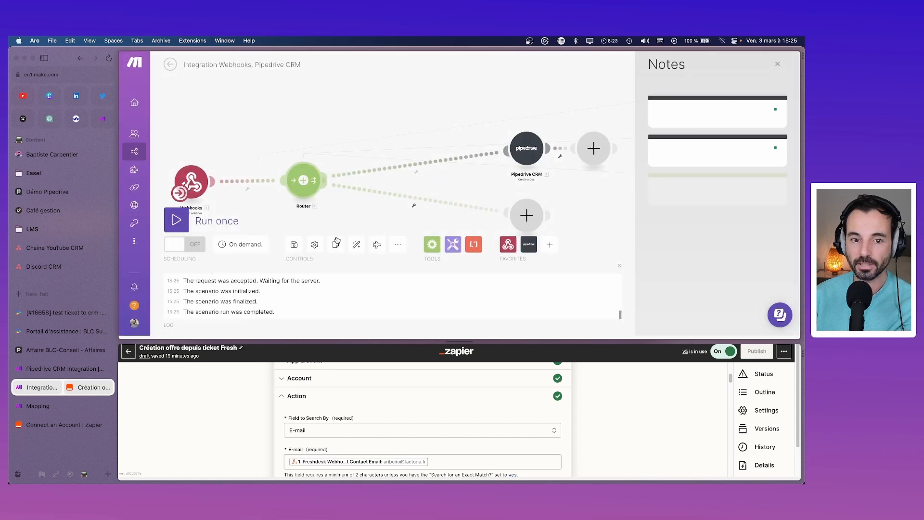
{"action": "right_click", "coordinate": [306, 187]}
{"action": "left_click", "coordinate": [332, 235]}
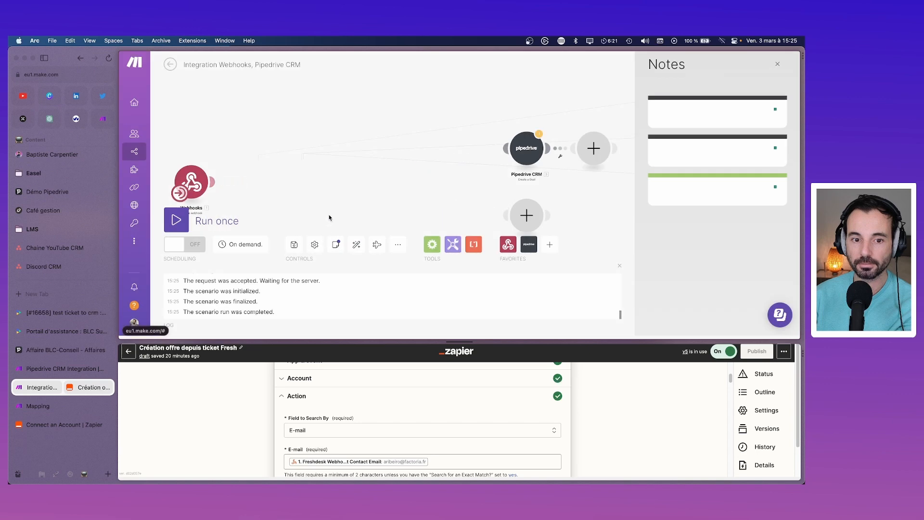
{"action": "left_click", "coordinate": [778, 176]}
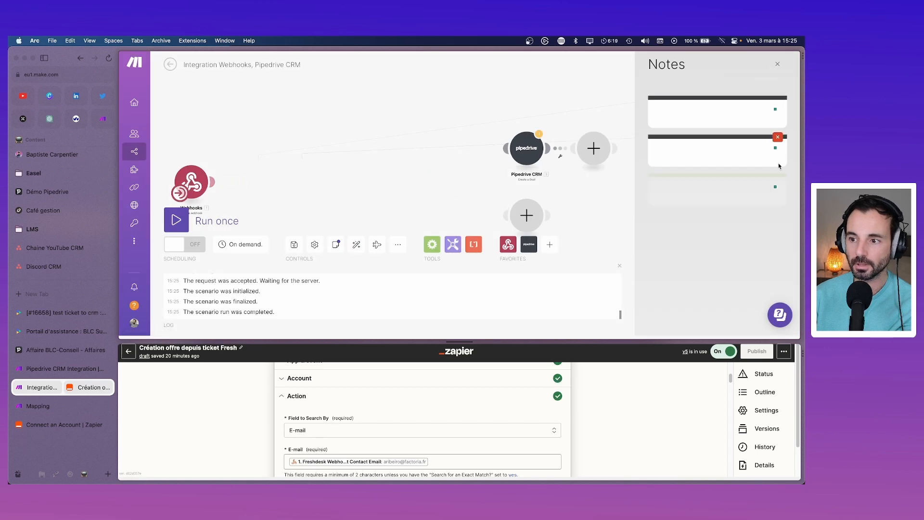
{"action": "left_click", "coordinate": [778, 137]}
{"action": "left_click", "coordinate": [778, 99]}
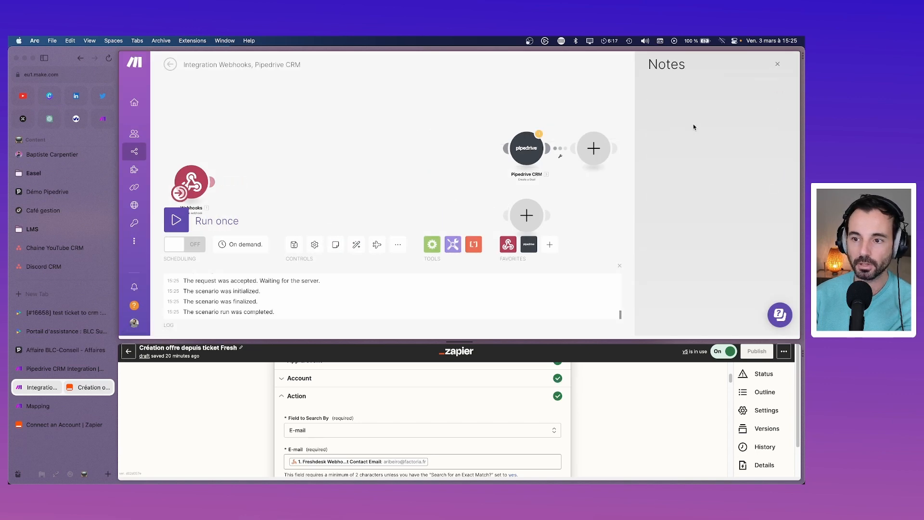
Step: Move Create a Deal beside Webhooks and delete the empty placeholder module
{"action": "left_click_drag", "start_coordinate": [522, 152], "coordinate": [338, 181]}
{"action": "right_click", "coordinate": [595, 148]}
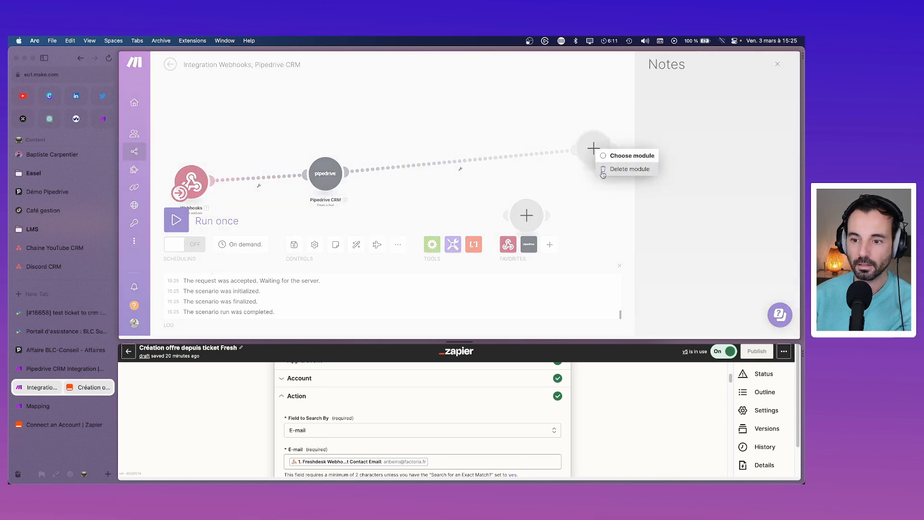
{"action": "left_click", "coordinate": [610, 168]}
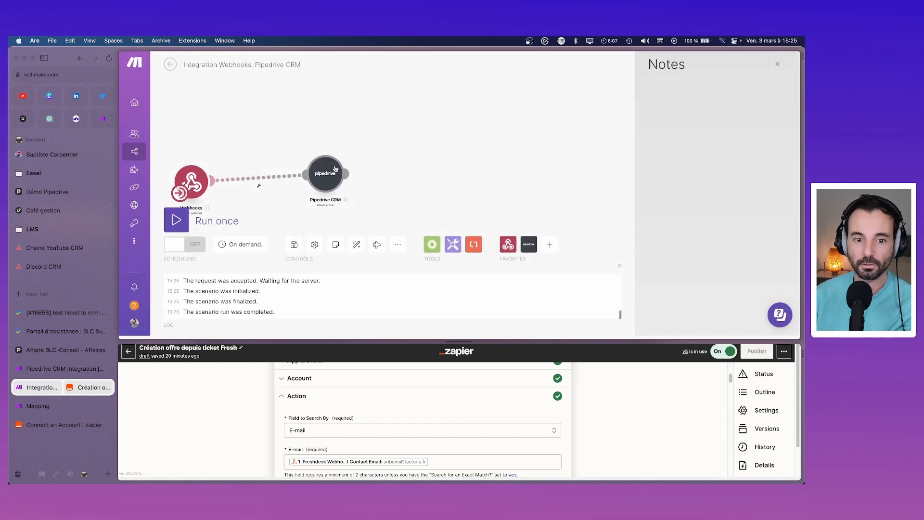
{"action": "left_click", "coordinate": [335, 169]}
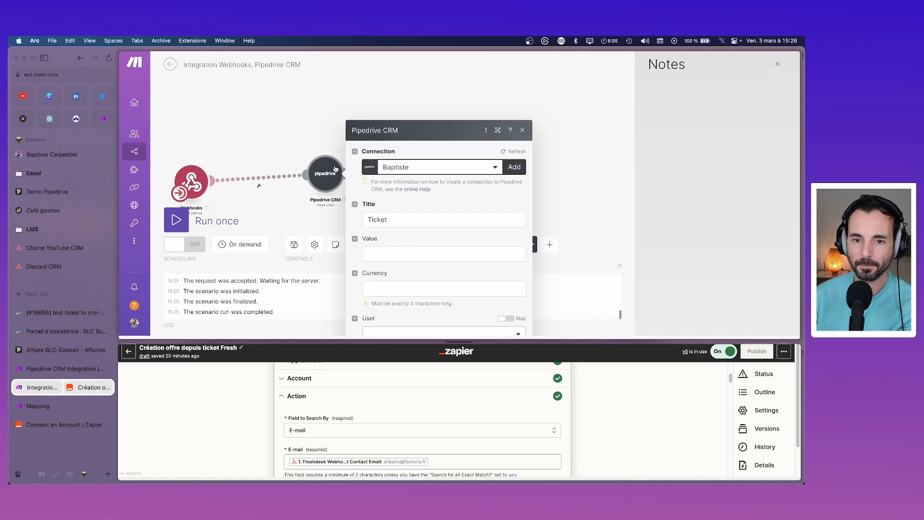
Step: Set the deal Title to 'Demande ticket -' followed by ticket_agent_name
{"action": "left_click", "coordinate": [430, 152]}
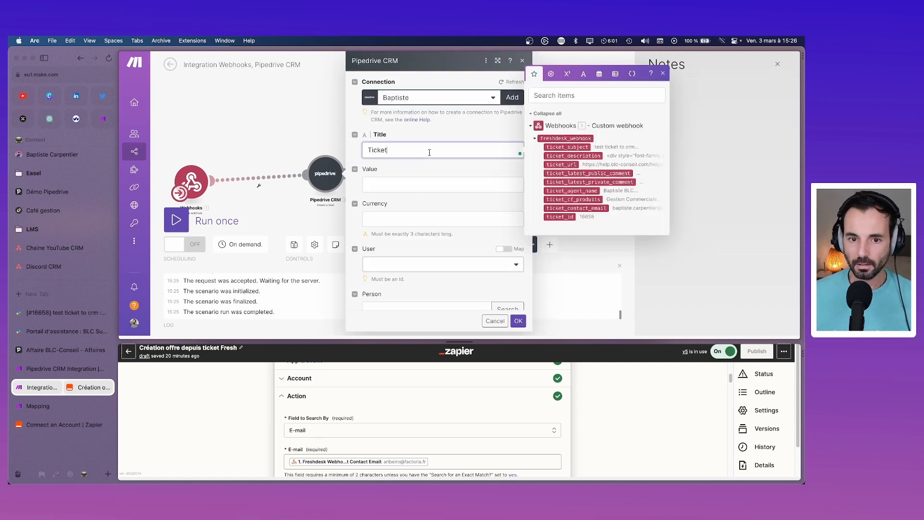
{"action": "key", "text": "super+a"}
{"action": "type", "text": "Sui"}
{"action": "key", "text": "BackSpace"}
{"action": "key", "text": "BackSpace"}
{"action": "key", "text": "BackSpace"}
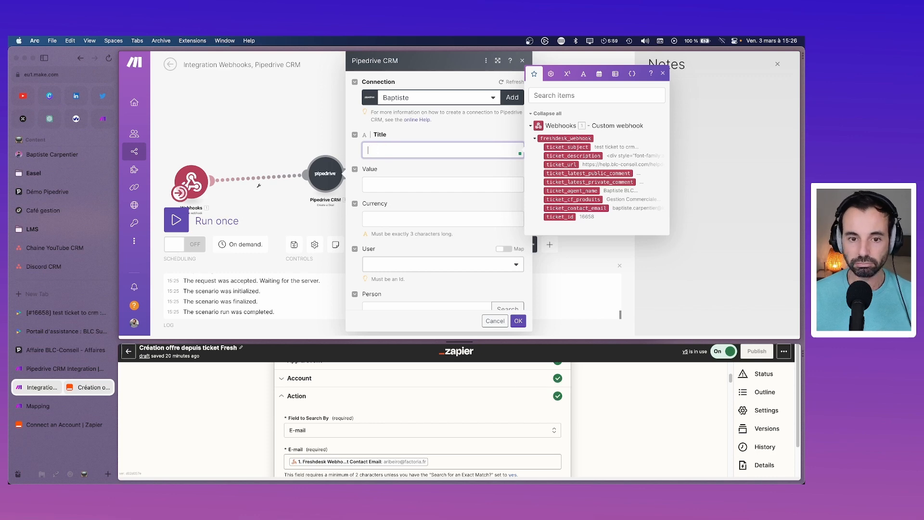
{"action": "type", "text": "Demande ticket -"}
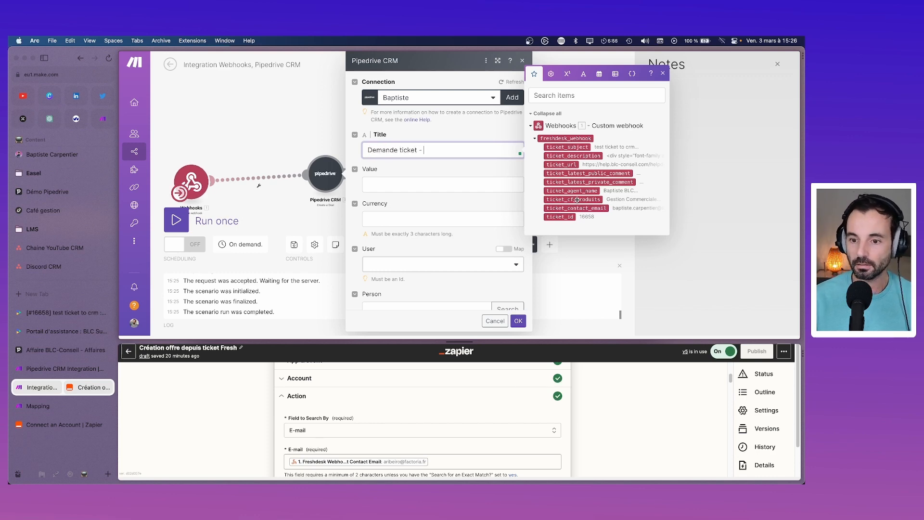
{"action": "left_click_drag", "start_coordinate": [577, 200], "coordinate": [483, 150]}
{"action": "left_click", "coordinate": [556, 201]}
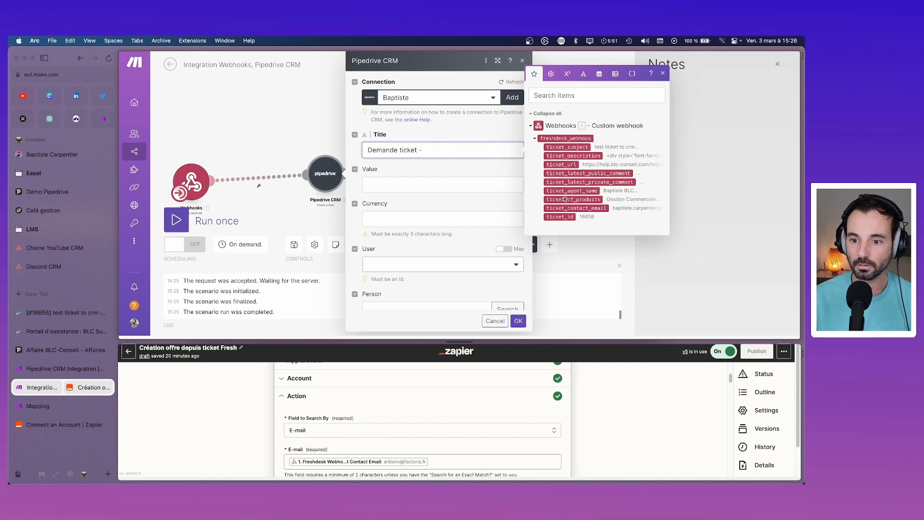
{"action": "left_click", "coordinate": [566, 191]}
{"action": "left_click", "coordinate": [566, 191]}
{"action": "key", "text": "BackSpace"}
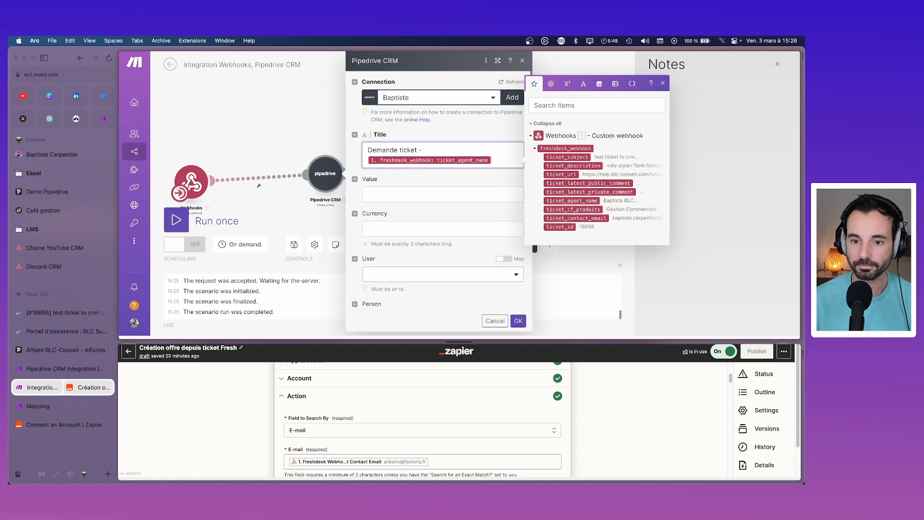
Step: Choose Yasmine as the deal's user and close the Create a Deal settings
{"action": "left_click", "coordinate": [443, 199]}
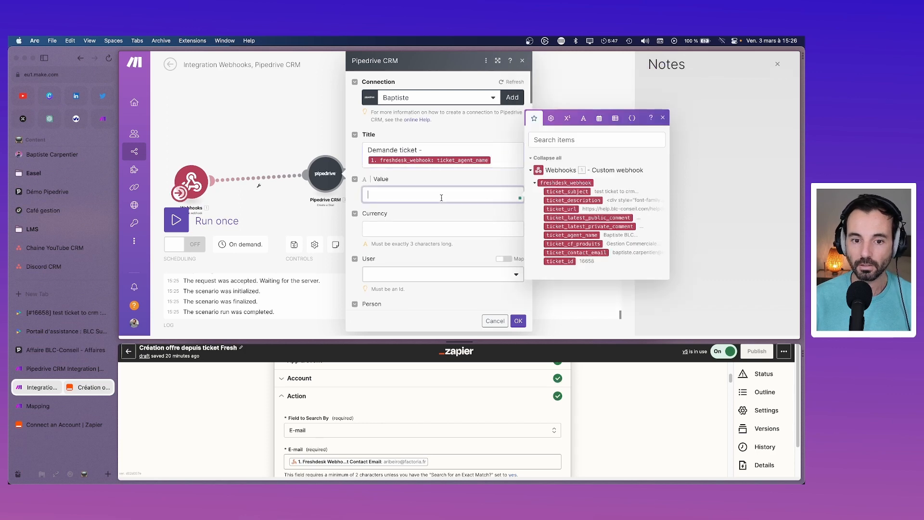
{"action": "left_click", "coordinate": [461, 228]}
{"action": "scroll", "coordinate": [460, 230], "scroll_direction": "down", "scroll_amount": 2}
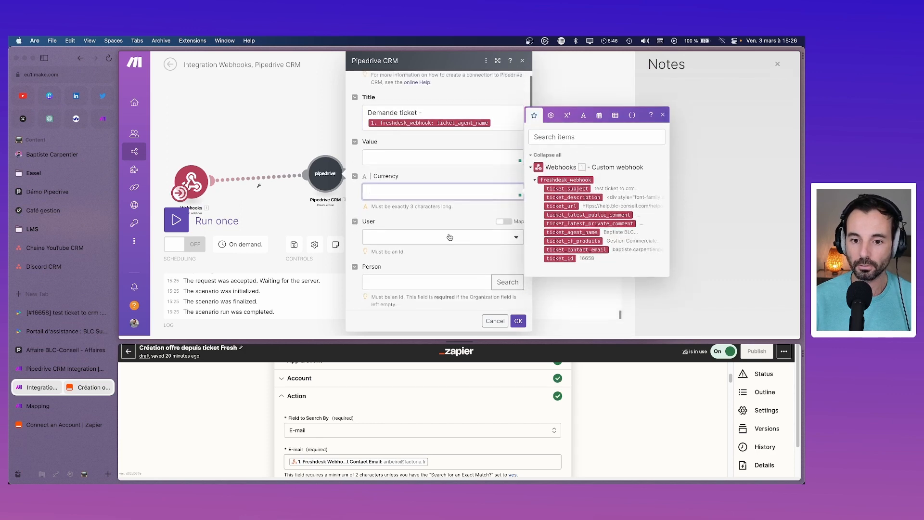
{"action": "left_click", "coordinate": [450, 237]}
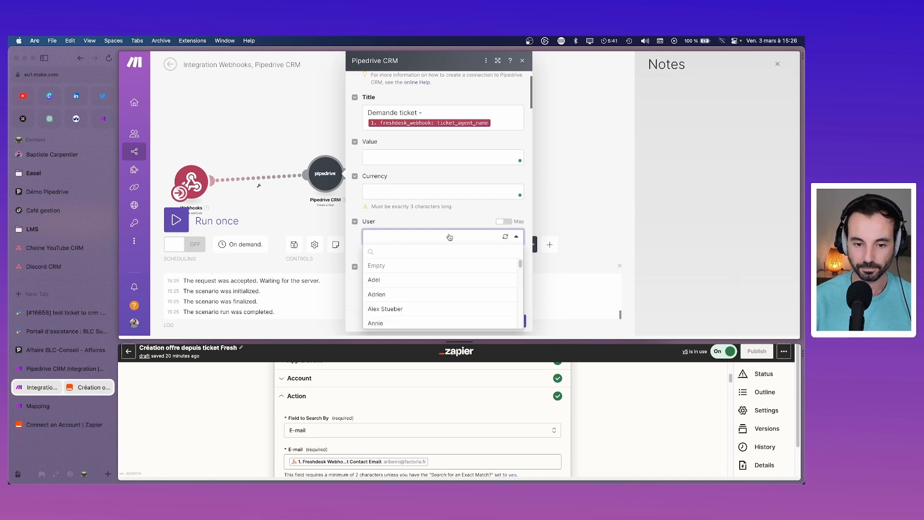
{"action": "scroll", "coordinate": [439, 303], "scroll_direction": "down", "scroll_amount": 15}
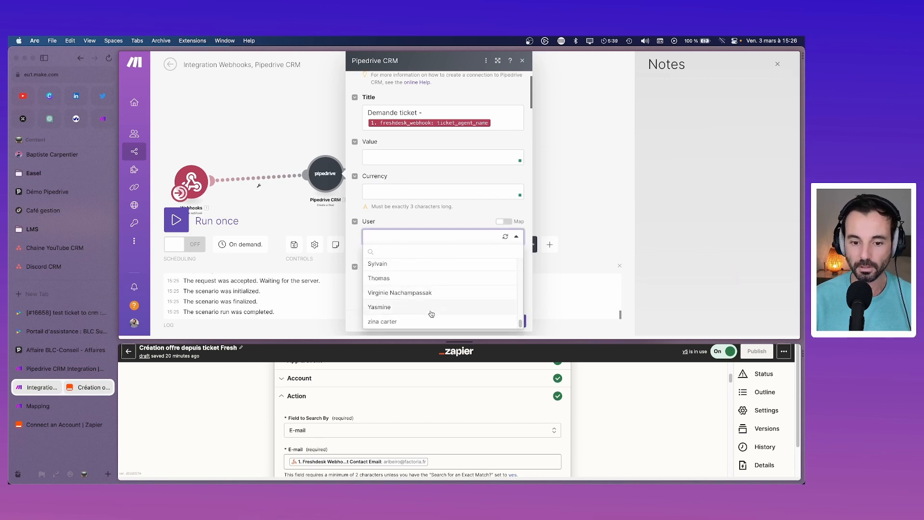
{"action": "left_click", "coordinate": [425, 310]}
{"action": "scroll", "coordinate": [435, 264], "scroll_direction": "down", "scroll_amount": 1}
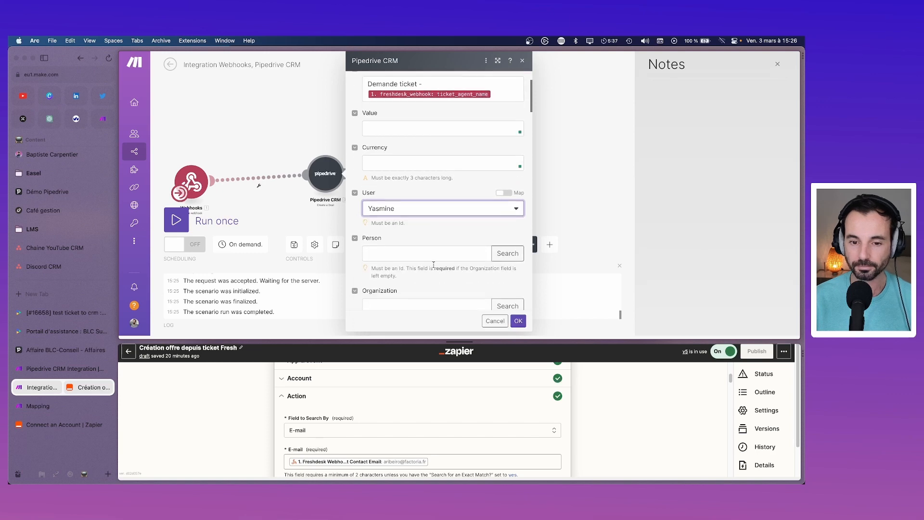
{"action": "left_click", "coordinate": [429, 251]}
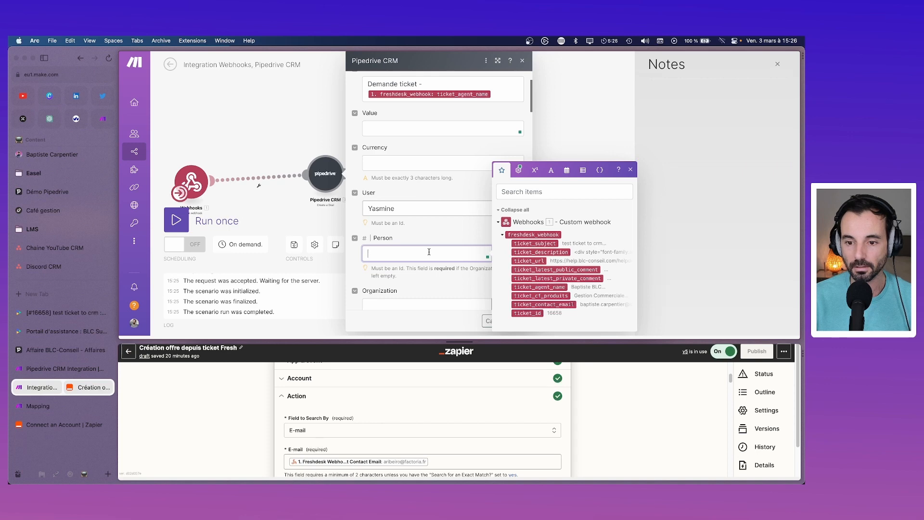
{"action": "left_click", "coordinate": [307, 129]}
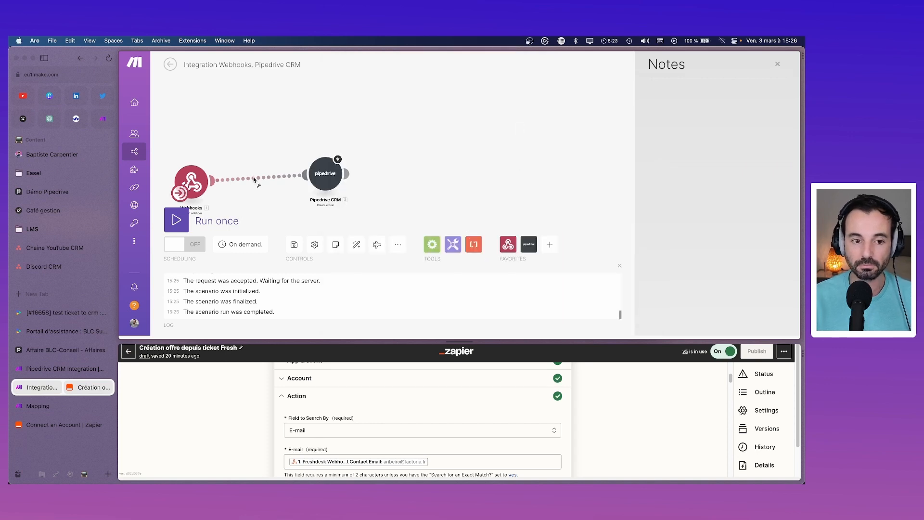
Step: Insert a Pipedrive CRM Create a Person module between Webhooks and Create a Deal
{"action": "right_click", "coordinate": [216, 182]}
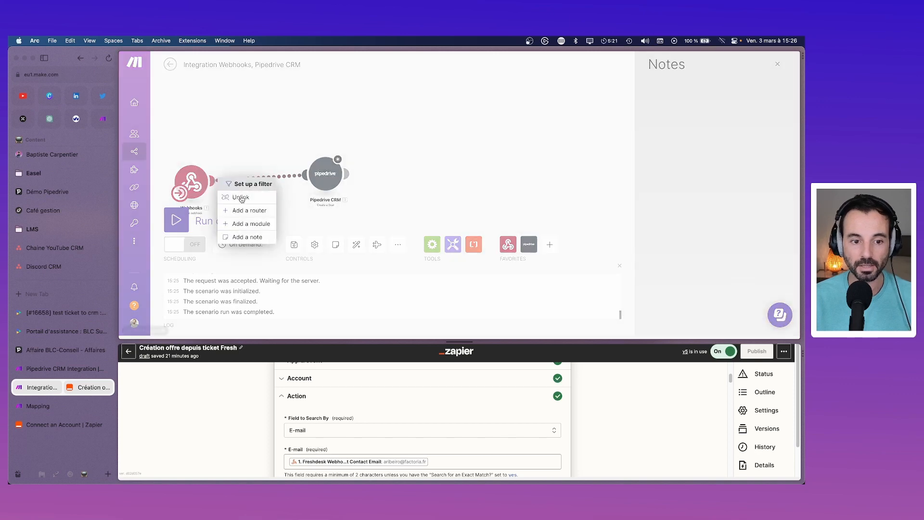
{"action": "left_click", "coordinate": [250, 223]}
{"action": "left_click", "coordinate": [385, 165]}
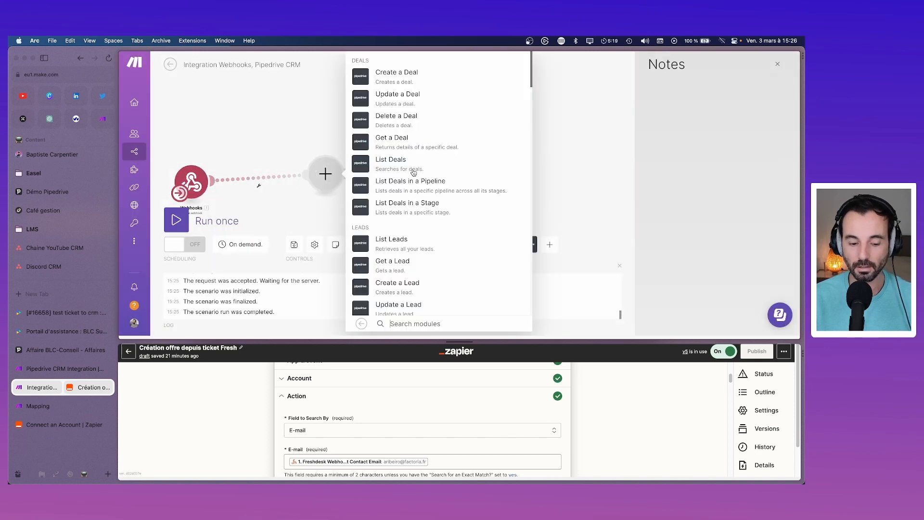
{"action": "type", "text": "create"}
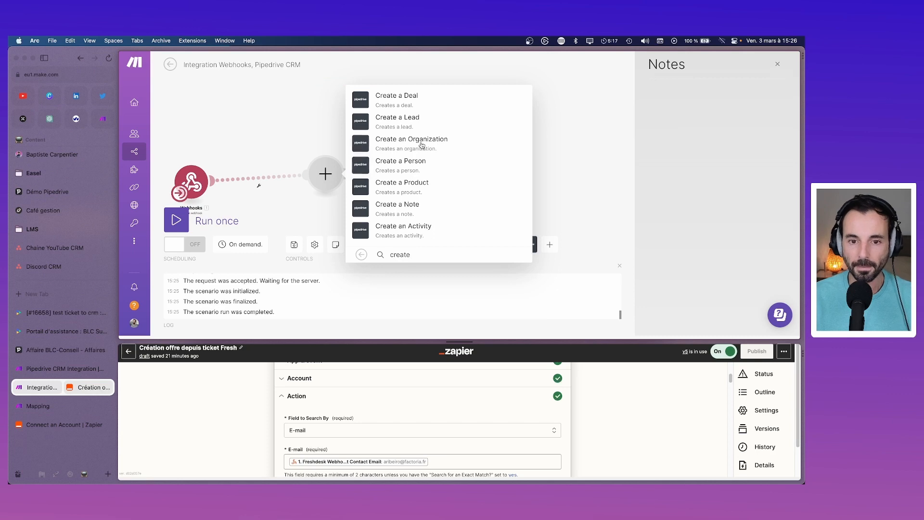
{"action": "left_click", "coordinate": [417, 167]}
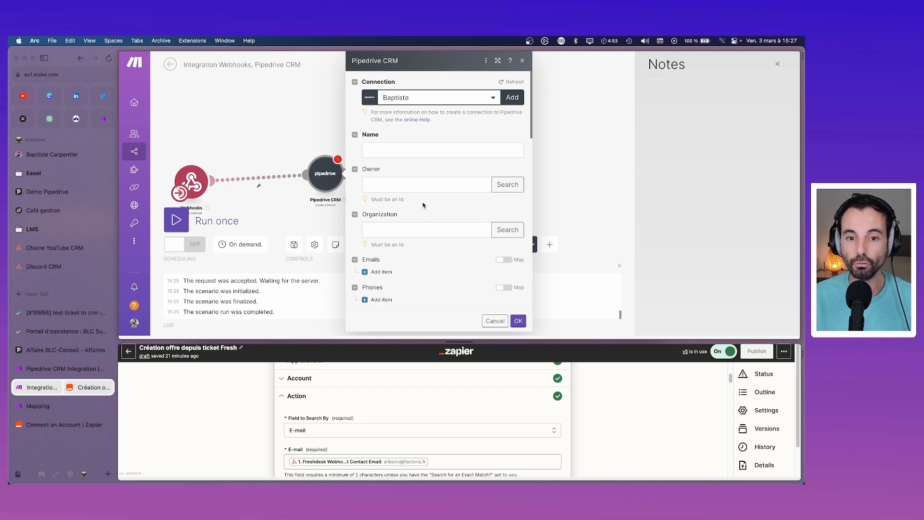
Step: Map ticket_latest_private_comment into Name, leaving Owner empty
{"action": "left_click", "coordinate": [406, 150]}
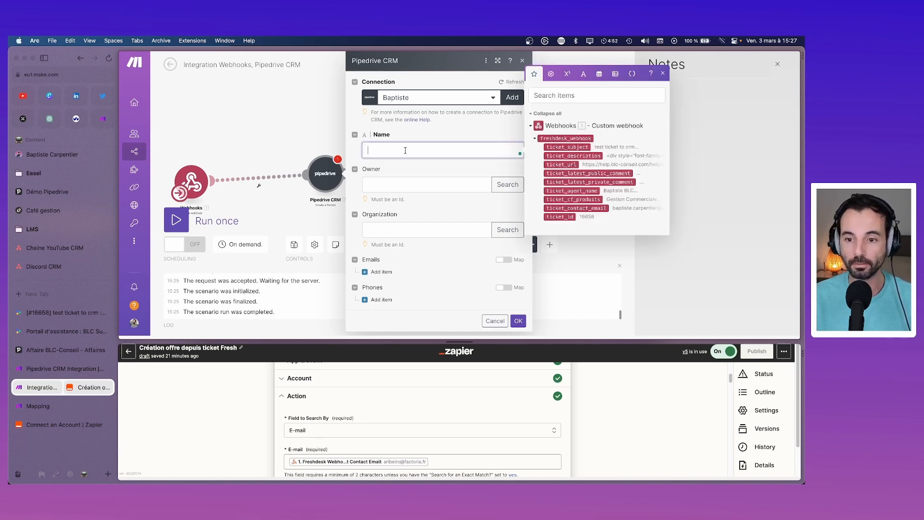
{"action": "double_click", "coordinate": [558, 186]}
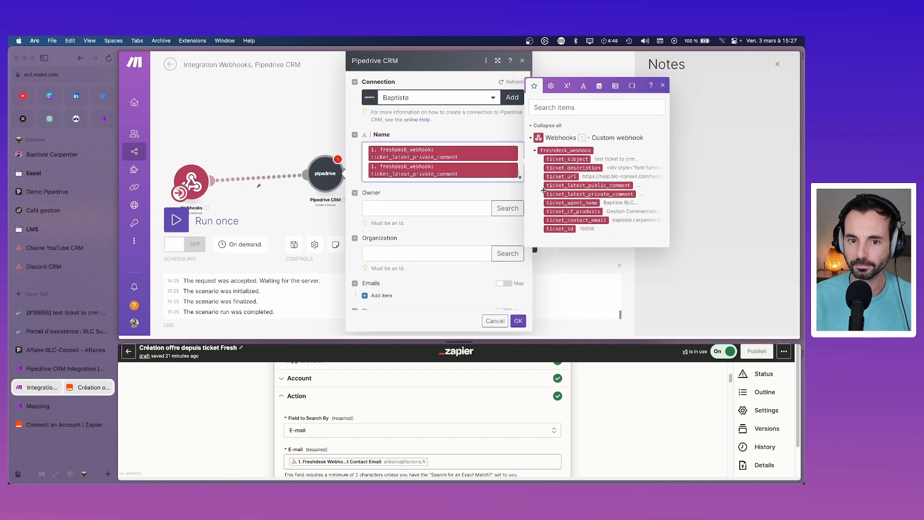
{"action": "key", "text": "BackSpace"}
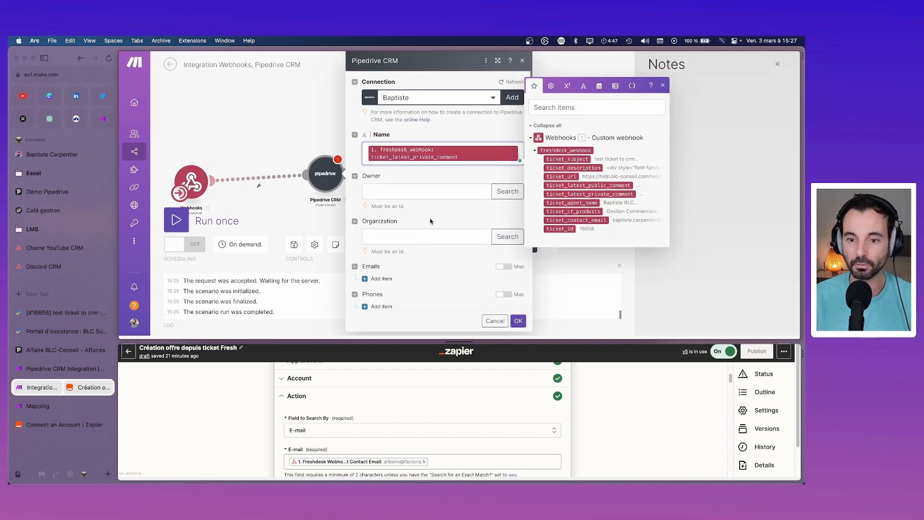
{"action": "left_click", "coordinate": [413, 191]}
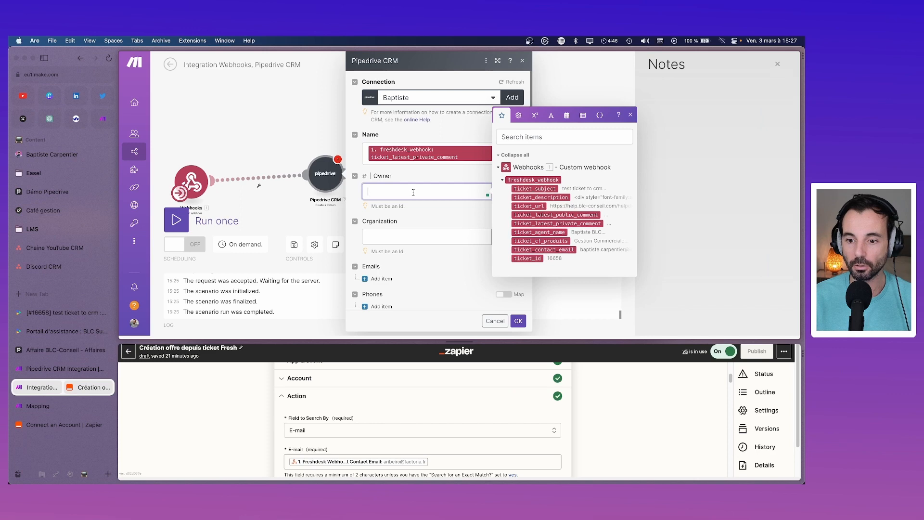
{"action": "left_click", "coordinate": [430, 216]}
{"action": "left_click", "coordinate": [414, 236]}
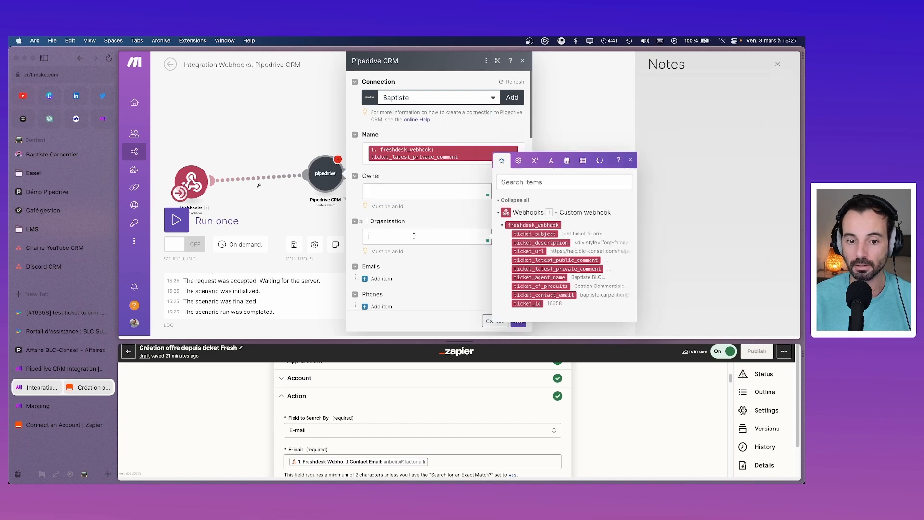
Step: Add an email item valued ticket_contact_email, marked primary, and save the module
{"action": "left_click", "coordinate": [369, 283]}
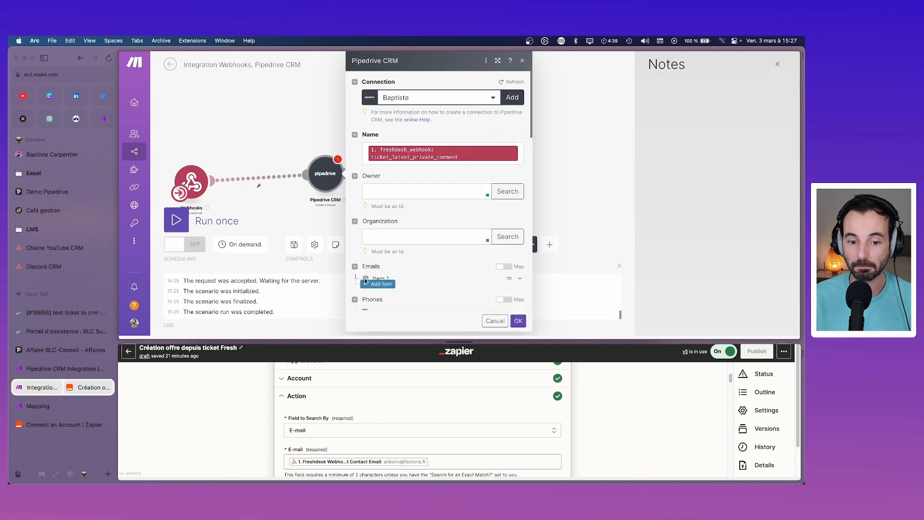
{"action": "scroll", "coordinate": [380, 193], "scroll_direction": "down", "scroll_amount": 3}
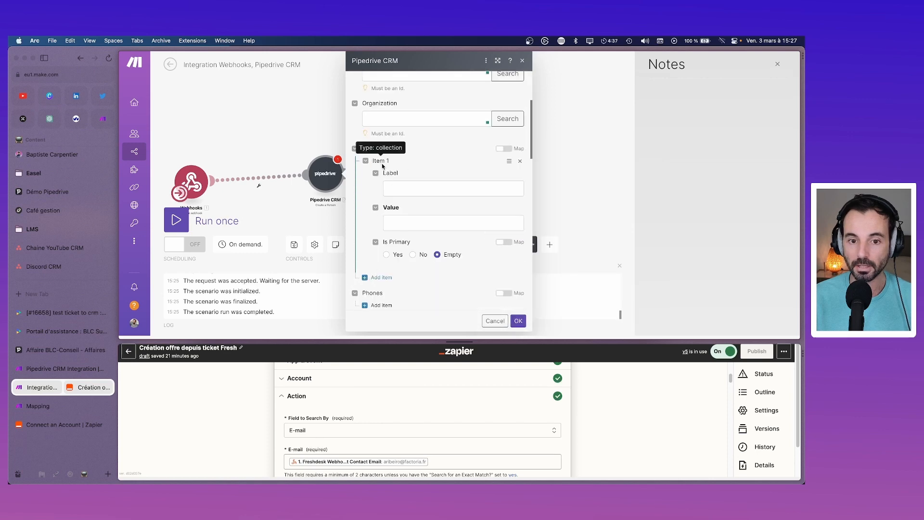
{"action": "left_click", "coordinate": [417, 190]}
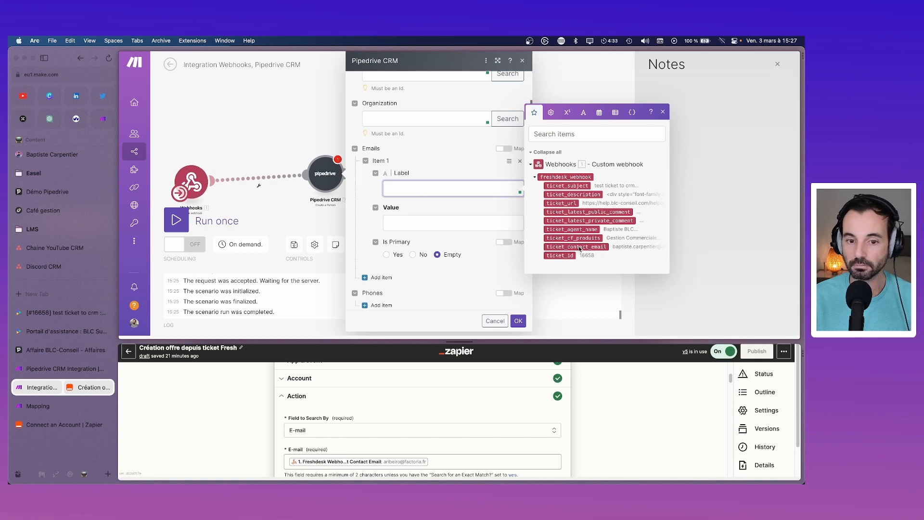
{"action": "left_click", "coordinate": [457, 224]}
{"action": "left_click", "coordinate": [571, 280]}
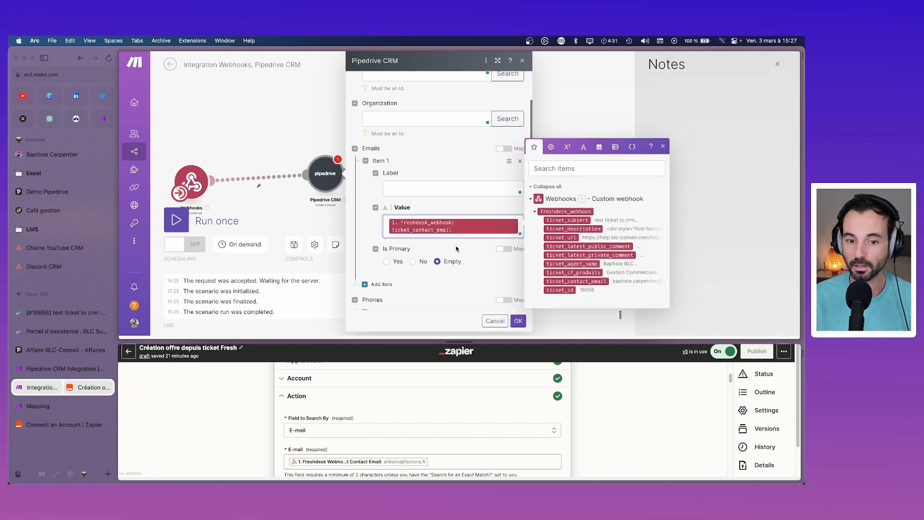
{"action": "scroll", "coordinate": [456, 248], "scroll_direction": "down", "scroll_amount": 2}
{"action": "left_click", "coordinate": [390, 197]}
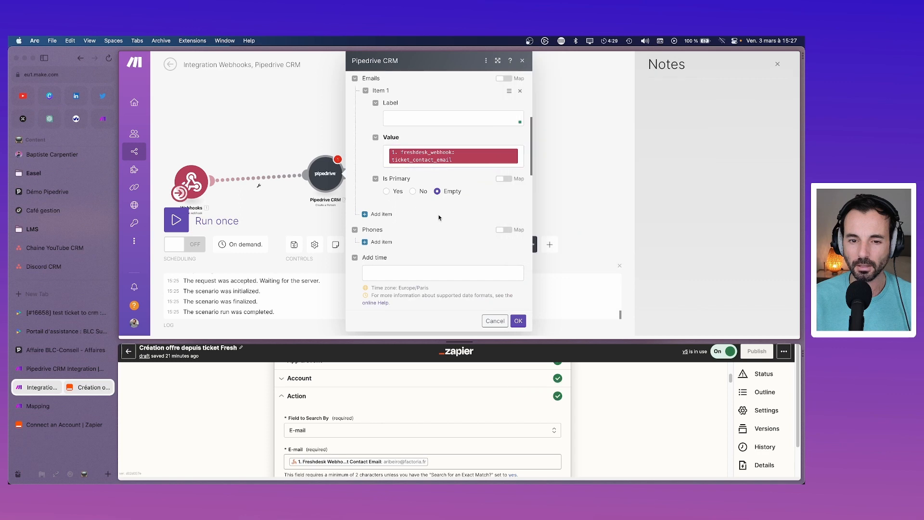
{"action": "left_click", "coordinate": [387, 192]}
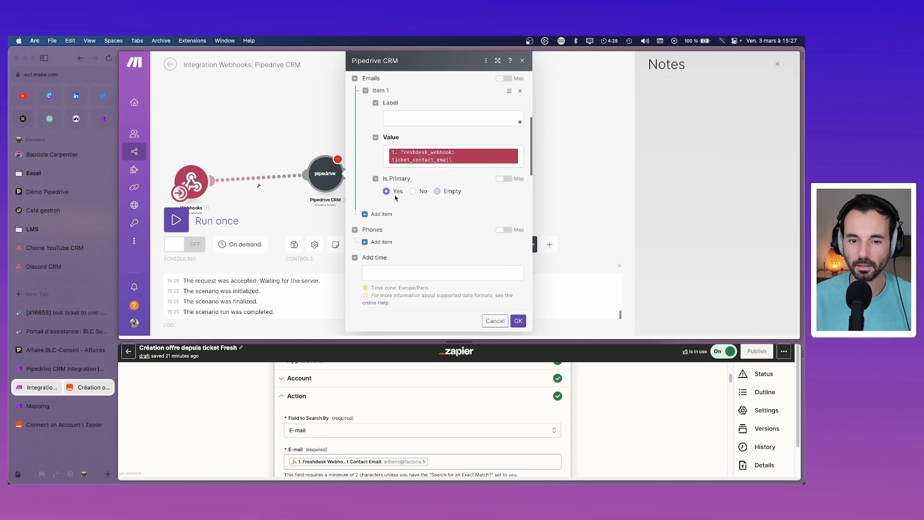
{"action": "left_click", "coordinate": [436, 191]}
{"action": "scroll", "coordinate": [430, 210], "scroll_direction": "down", "scroll_amount": 4}
{"action": "scroll", "coordinate": [428, 215], "scroll_direction": "down", "scroll_amount": 5}
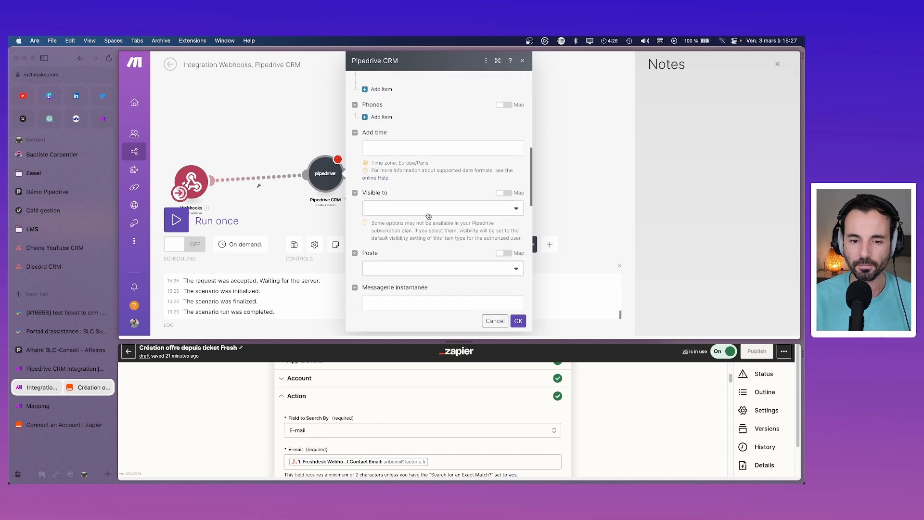
{"action": "scroll", "coordinate": [428, 212], "scroll_direction": "down", "scroll_amount": 7}
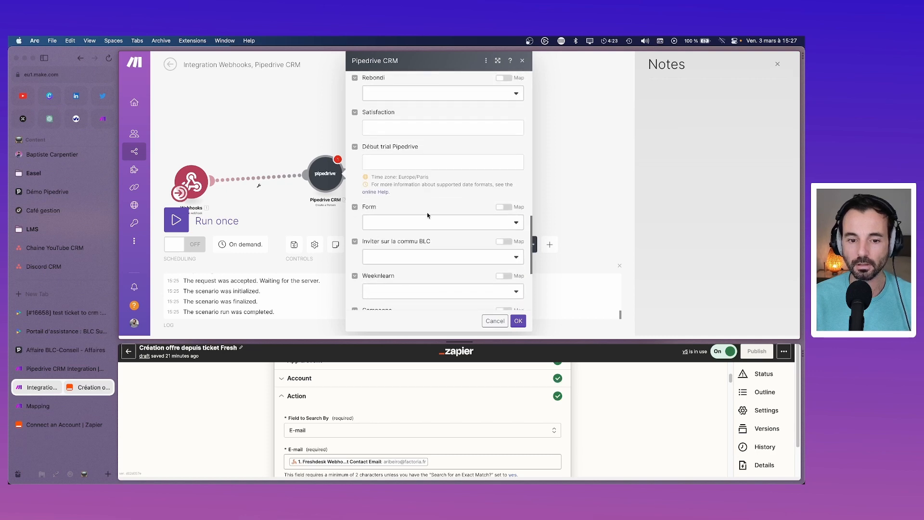
{"action": "left_click", "coordinate": [518, 321]}
Step: Test Create a Person alone and review the missing 'name' and 'value' error before reopening it
{"action": "right_click", "coordinate": [335, 180]}
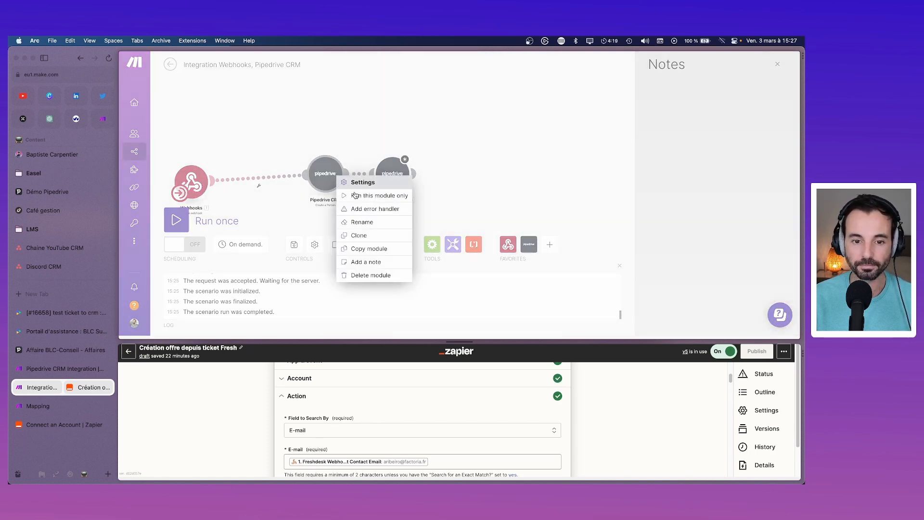
{"action": "left_click", "coordinate": [357, 188]}
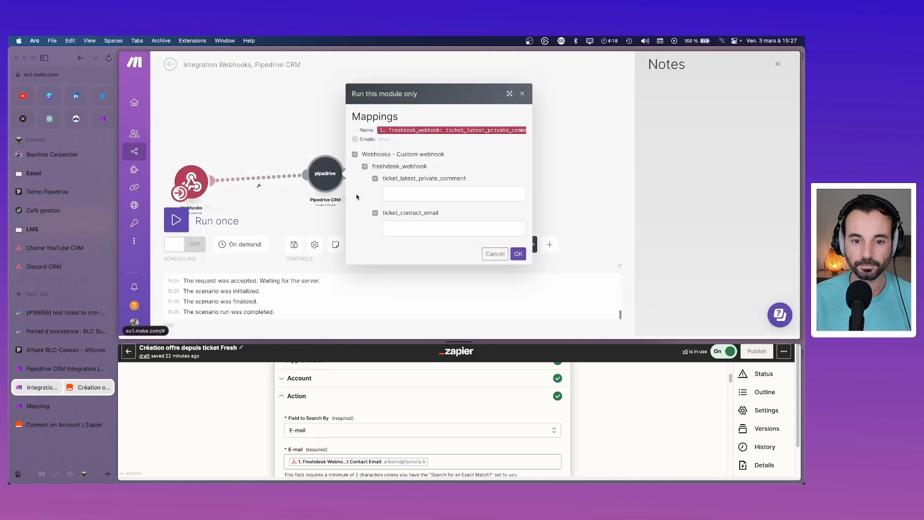
{"action": "left_click", "coordinate": [519, 254]}
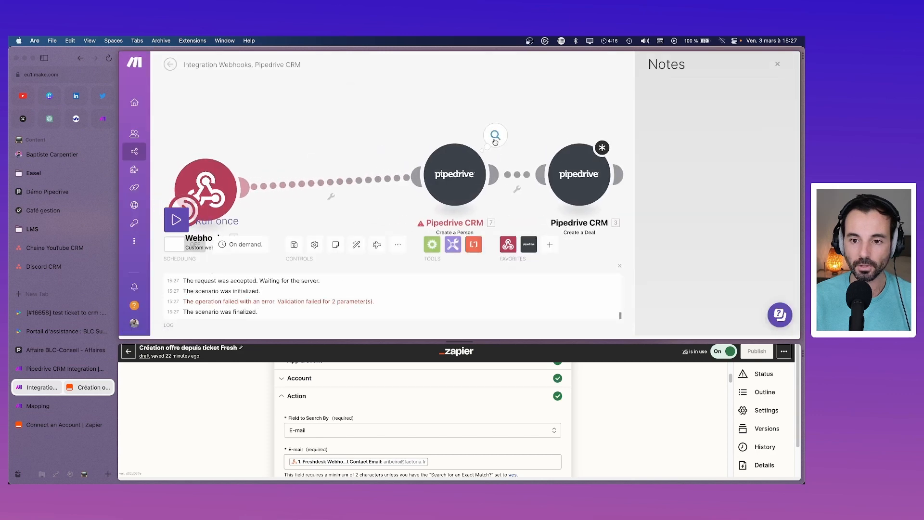
{"action": "left_click", "coordinate": [495, 141]}
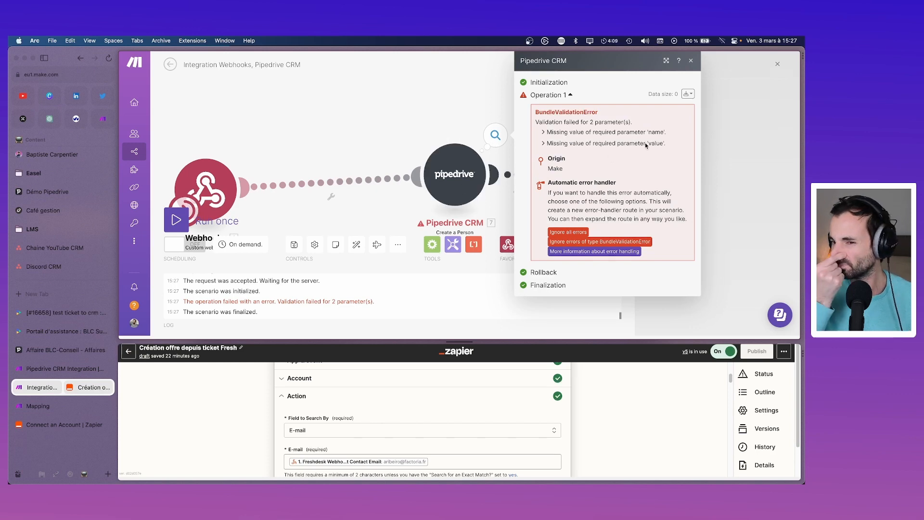
{"action": "left_click", "coordinate": [470, 175]}
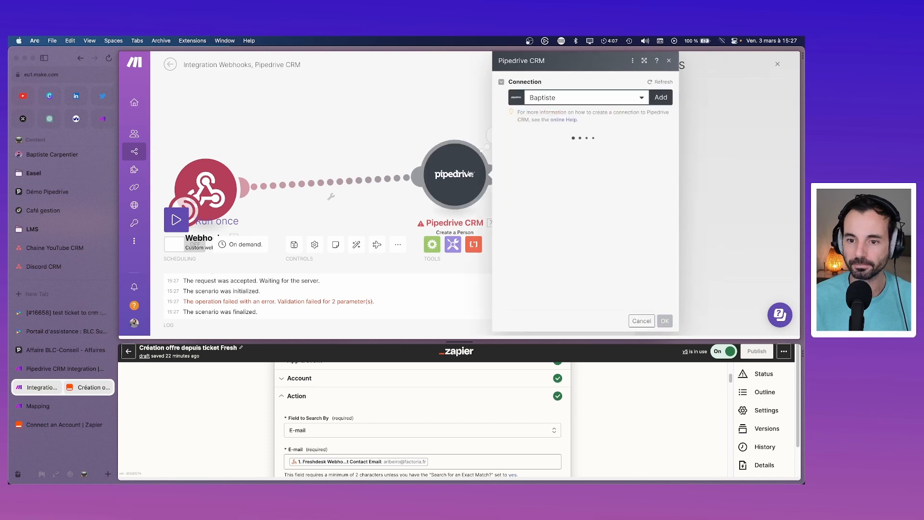
Step: Reopen Create a Person and type 'mobil' as the first email's label
{"action": "left_click", "coordinate": [671, 61]}
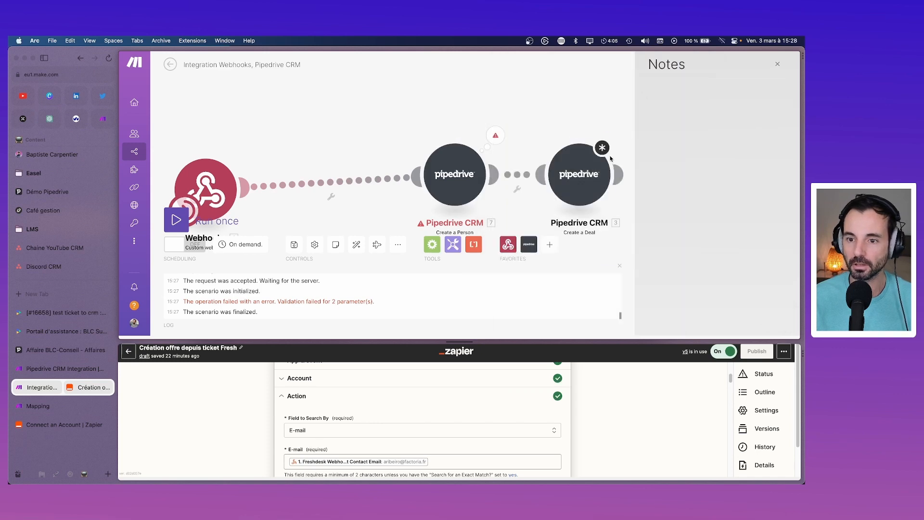
{"action": "left_click", "coordinate": [461, 164]}
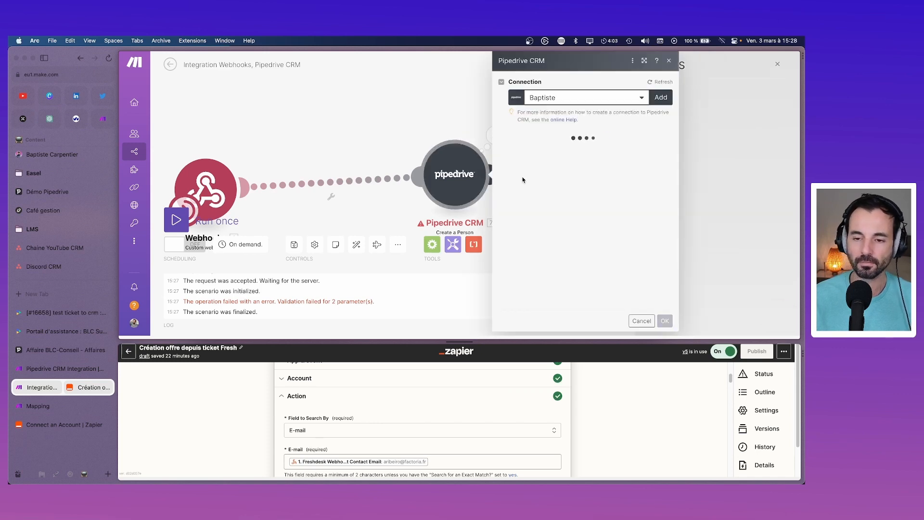
{"action": "scroll", "coordinate": [578, 199], "scroll_direction": "down", "scroll_amount": 1}
{"action": "scroll", "coordinate": [578, 200], "scroll_direction": "down", "scroll_amount": 1}
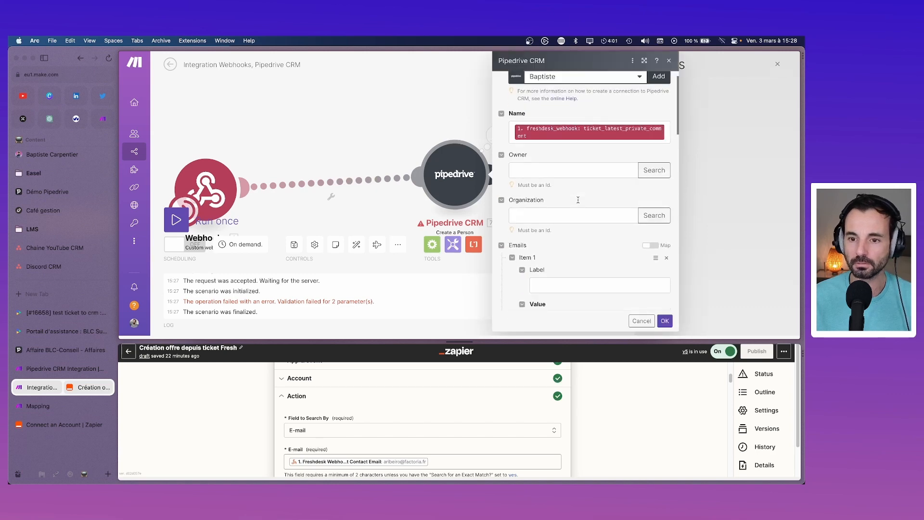
{"action": "scroll", "coordinate": [578, 199], "scroll_direction": "down", "scroll_amount": 5}
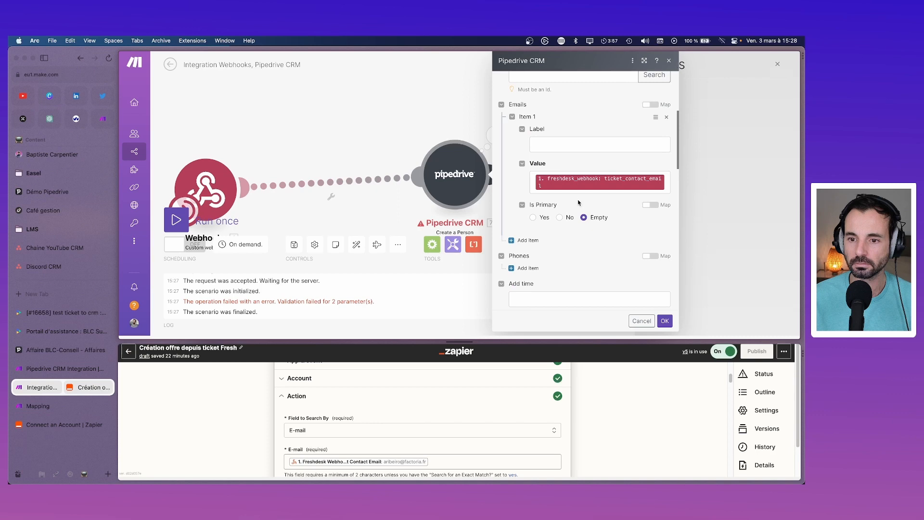
{"action": "left_click", "coordinate": [561, 145]}
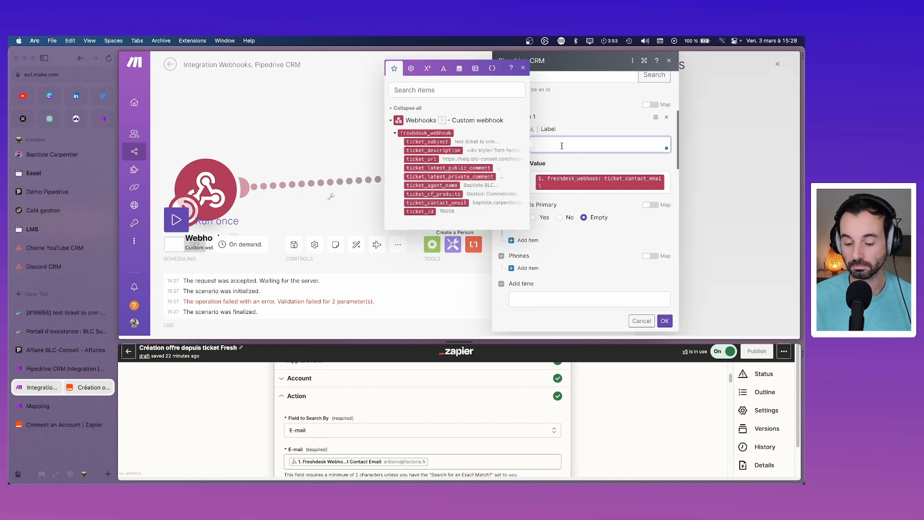
{"action": "type", "text": "mobile"}
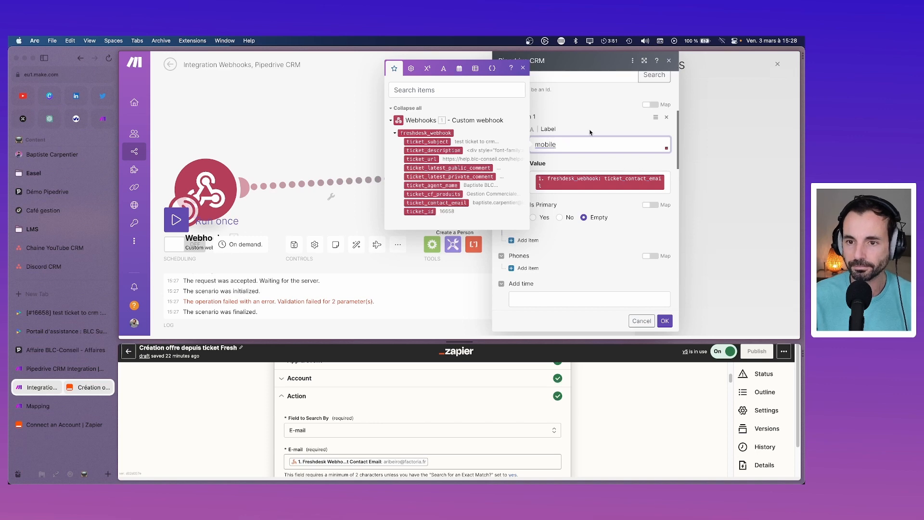
{"action": "left_click", "coordinate": [590, 131]}
{"action": "scroll", "coordinate": [558, 135], "scroll_direction": "up", "scroll_amount": 2}
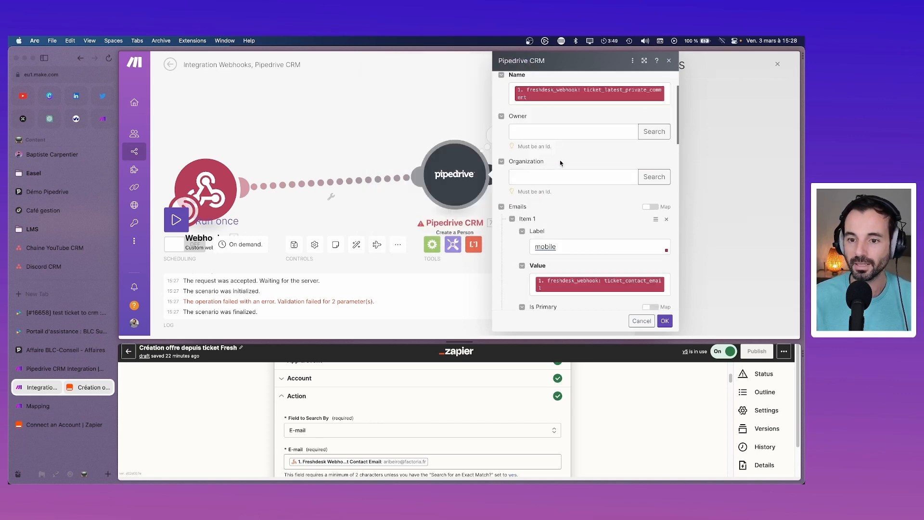
Step: Switch Emails to mapped mode and map ticket_contact_email into it
{"action": "left_click", "coordinate": [650, 208]}
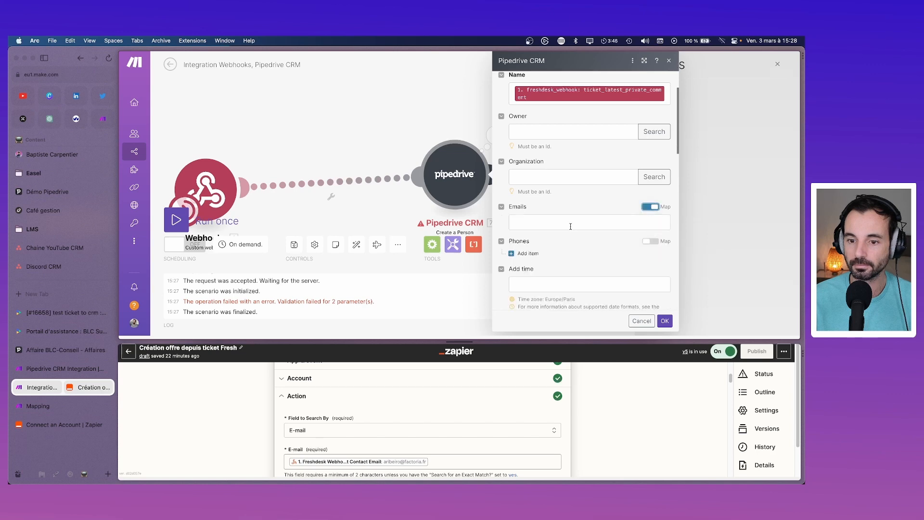
{"action": "left_click", "coordinate": [568, 223]}
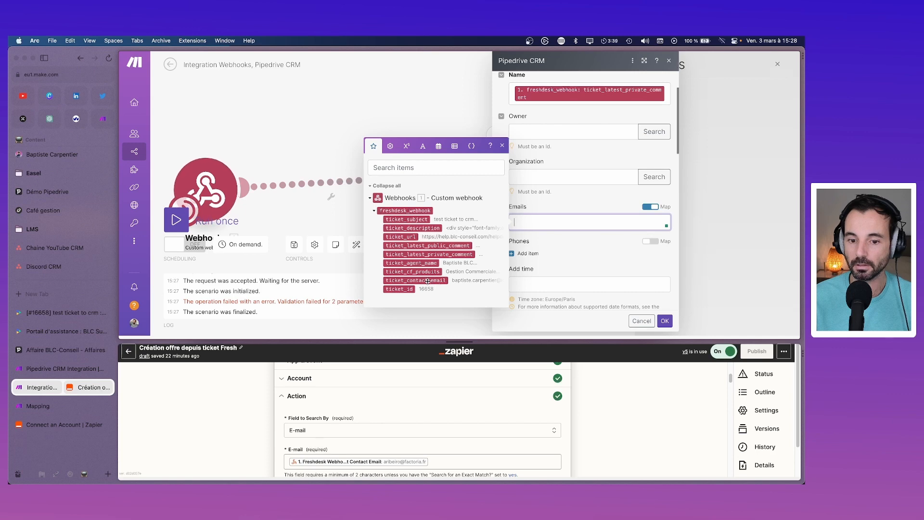
{"action": "left_click", "coordinate": [427, 280]}
{"action": "left_click", "coordinate": [595, 244]}
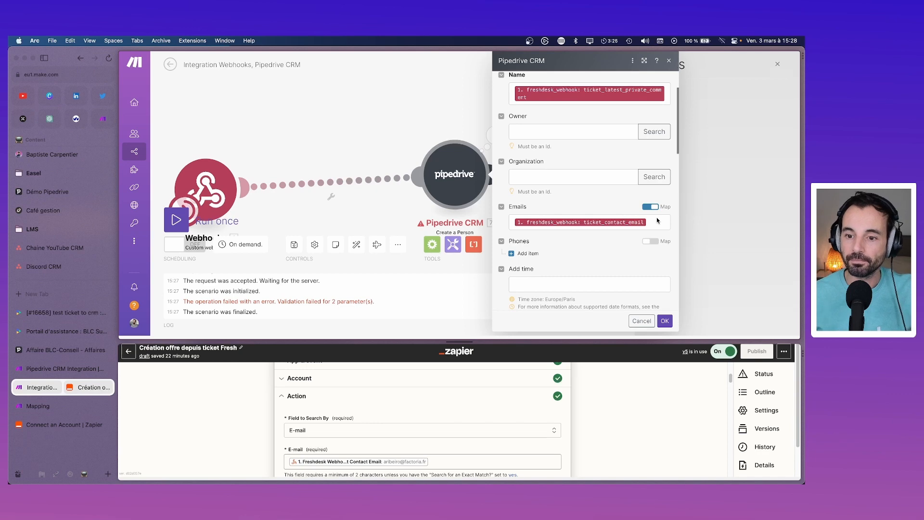
Step: Try the Organization field's Pipedrive search, then cancel it without choosing one
{"action": "scroll", "coordinate": [598, 222], "scroll_direction": "down", "scroll_amount": 1}
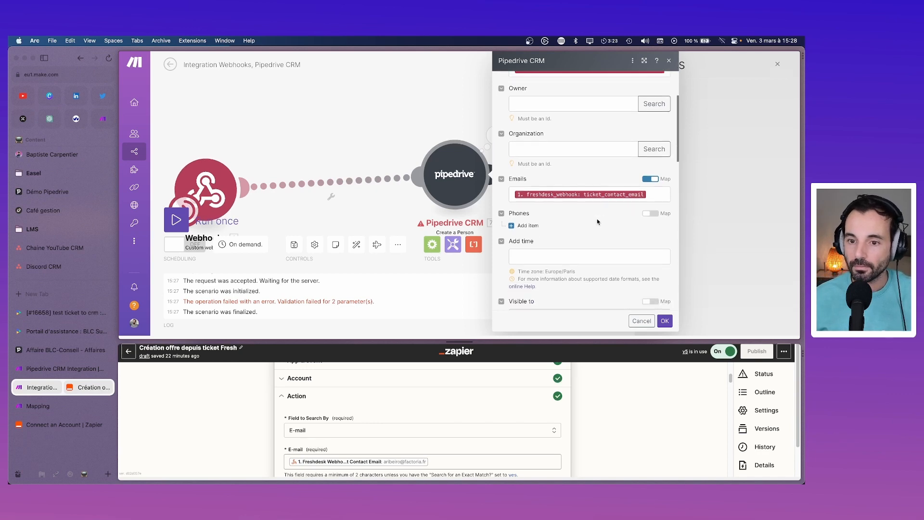
{"action": "left_click", "coordinate": [565, 150]}
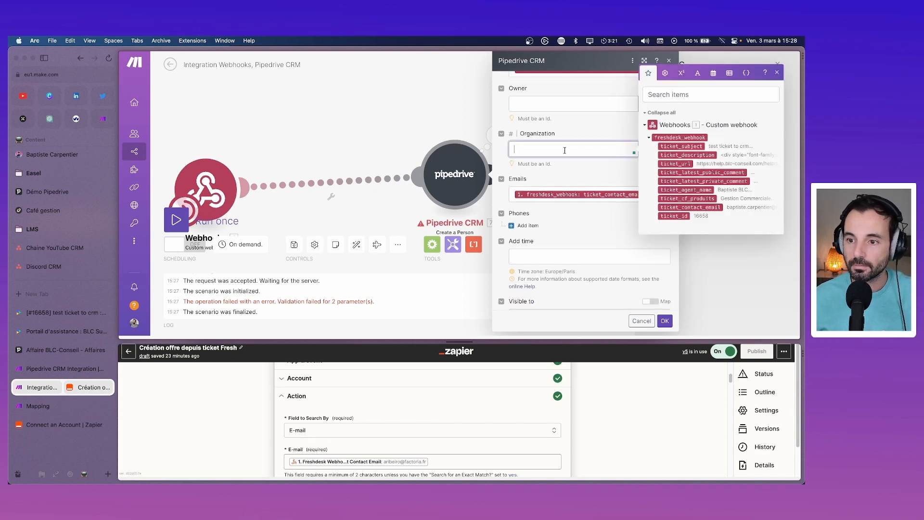
{"action": "left_click", "coordinate": [583, 166]}
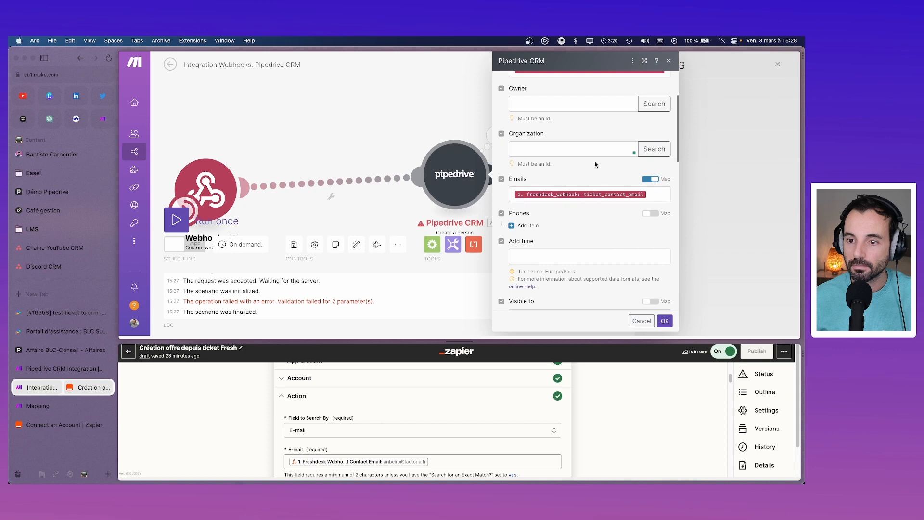
{"action": "left_click", "coordinate": [660, 150]}
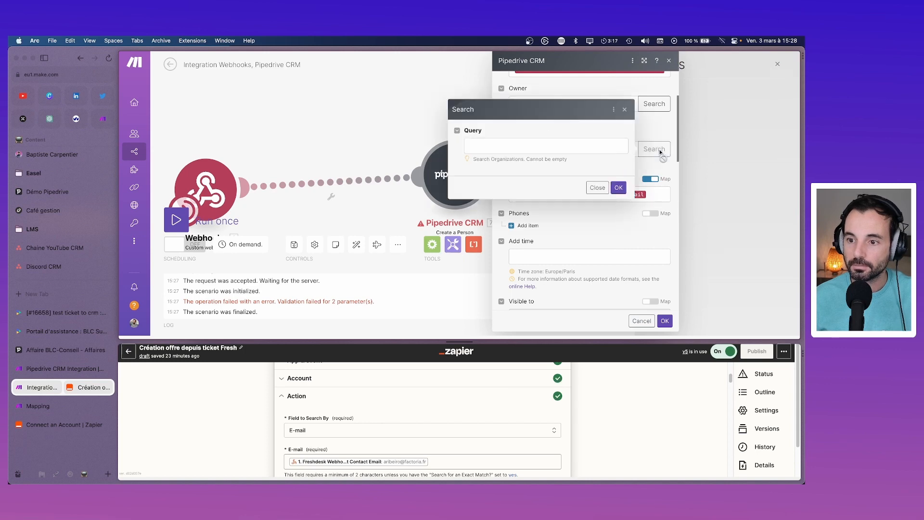
{"action": "left_click", "coordinate": [550, 146]}
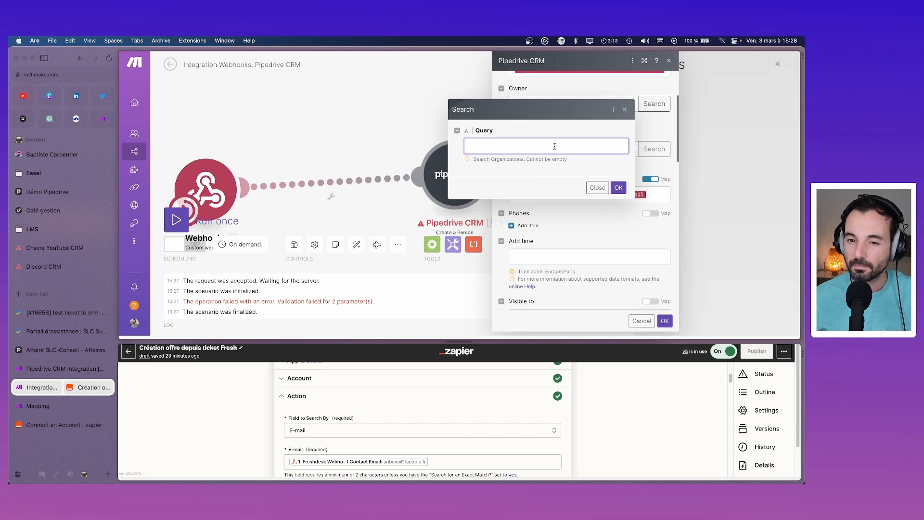
{"action": "left_click", "coordinate": [596, 188]}
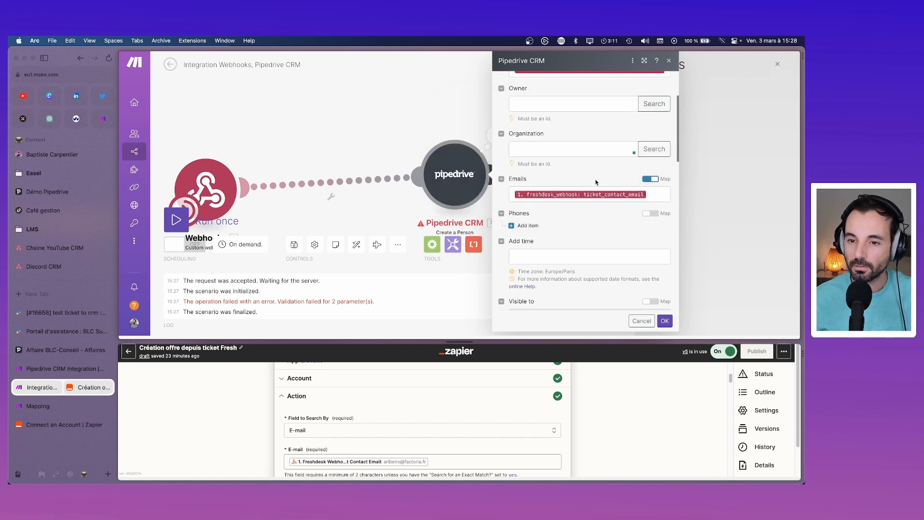
{"action": "scroll", "coordinate": [596, 182], "scroll_direction": "up", "scroll_amount": 4}
Step: Search Pipedrive users by name for the Owner field; the search finds no matches
{"action": "left_click", "coordinate": [593, 188]}
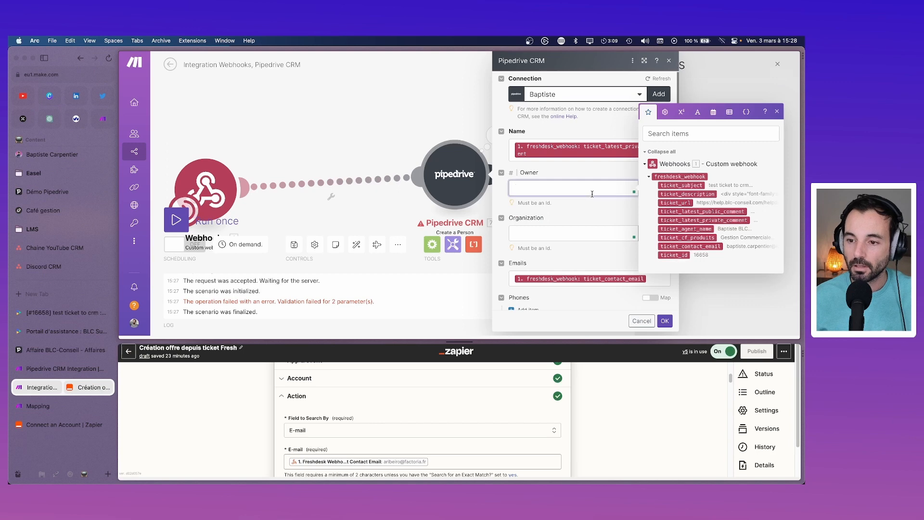
{"action": "left_click", "coordinate": [655, 189]}
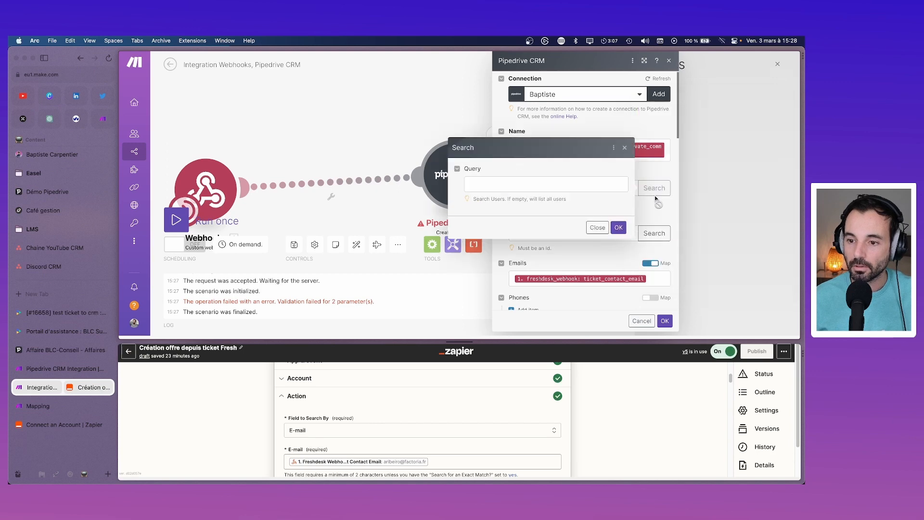
{"action": "left_click", "coordinate": [520, 184]}
{"action": "type", "text": "yasm"}
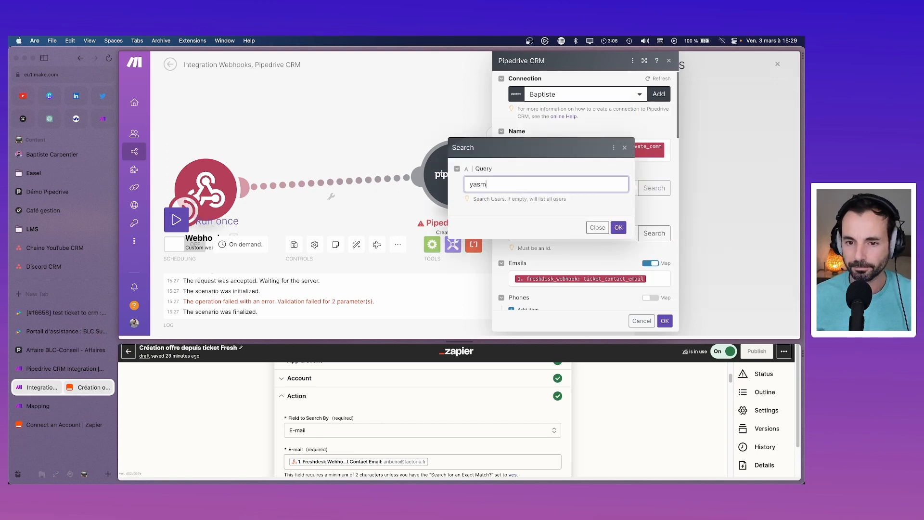
{"action": "left_click", "coordinate": [617, 228]}
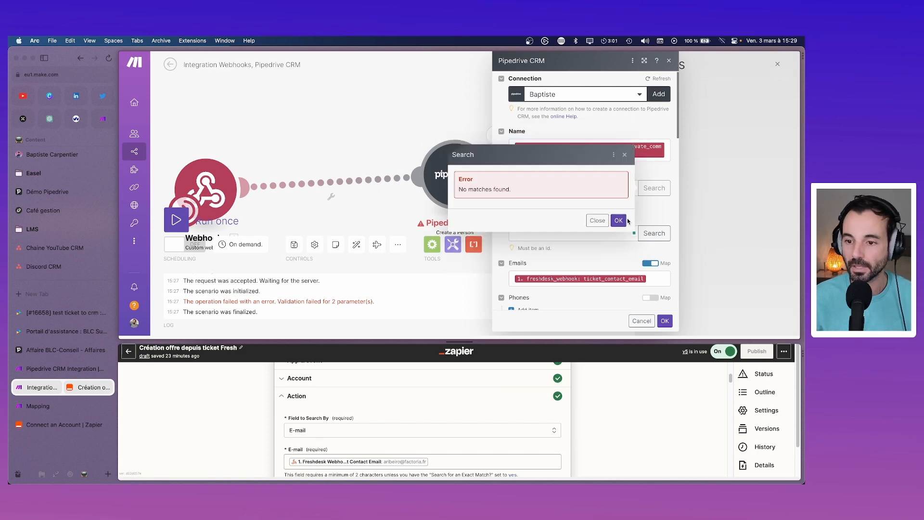
{"action": "left_click", "coordinate": [623, 221]}
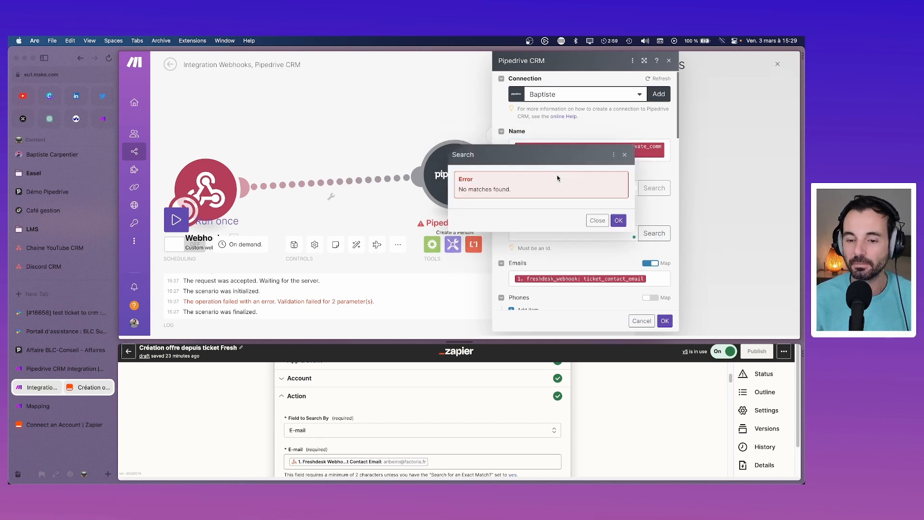
{"action": "left_click", "coordinate": [597, 220]}
Step: Set the person's Visible to 'Entire company (shared)', save the module, and reopen its settings
{"action": "scroll", "coordinate": [600, 231], "scroll_direction": "down", "scroll_amount": 5}
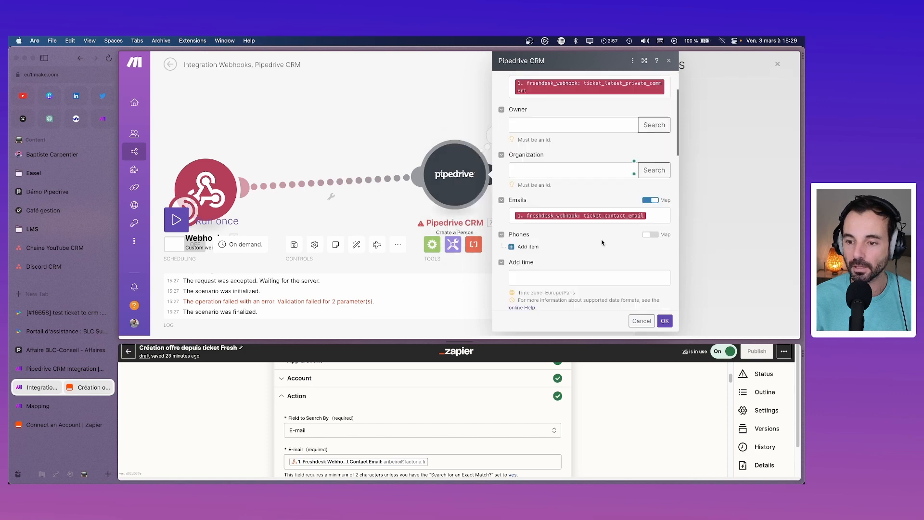
{"action": "scroll", "coordinate": [602, 243], "scroll_direction": "down", "scroll_amount": 6}
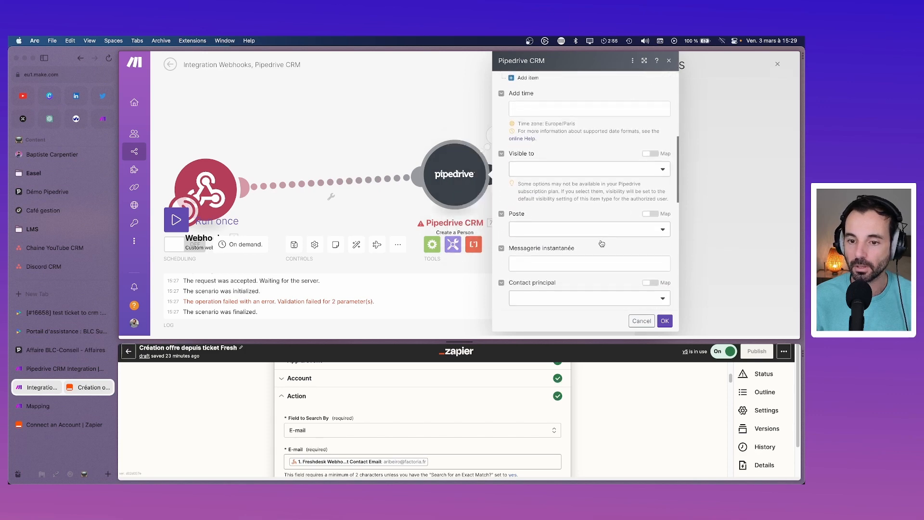
{"action": "scroll", "coordinate": [601, 243], "scroll_direction": "up", "scroll_amount": 3}
{"action": "left_click", "coordinate": [578, 193]}
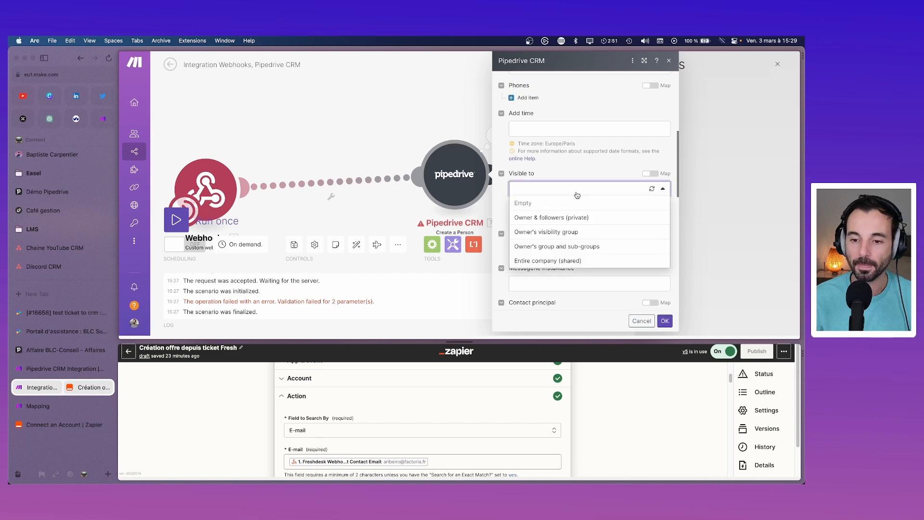
{"action": "left_click", "coordinate": [576, 260]}
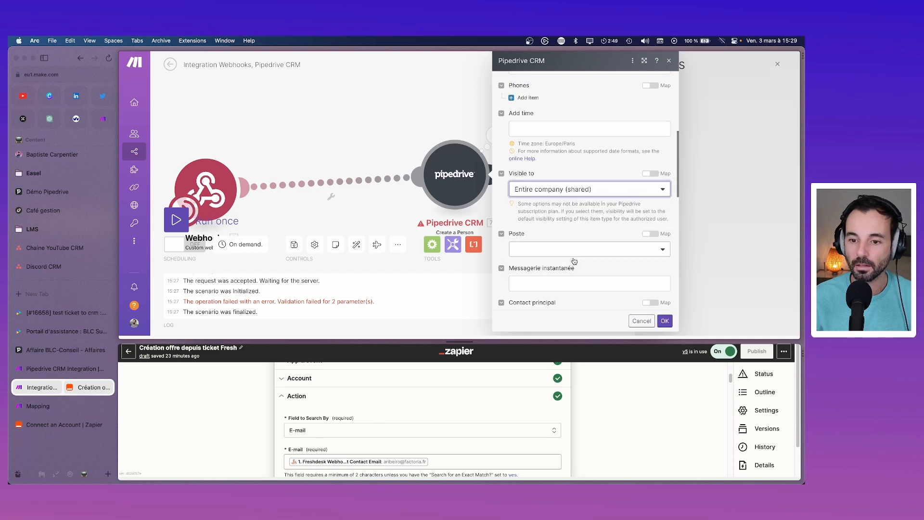
{"action": "scroll", "coordinate": [577, 260], "scroll_direction": "down", "scroll_amount": 10}
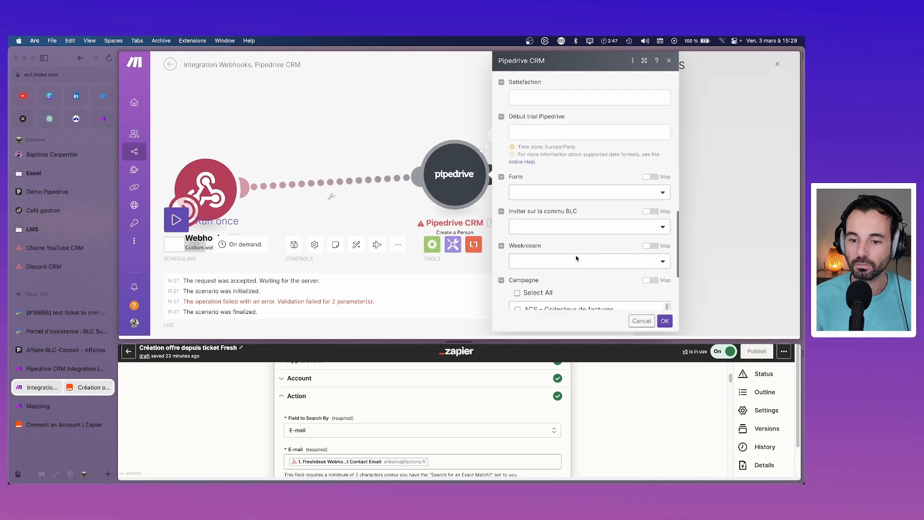
{"action": "left_click", "coordinate": [666, 322]}
{"action": "right_click", "coordinate": [475, 186]}
{"action": "left_click", "coordinate": [474, 186]}
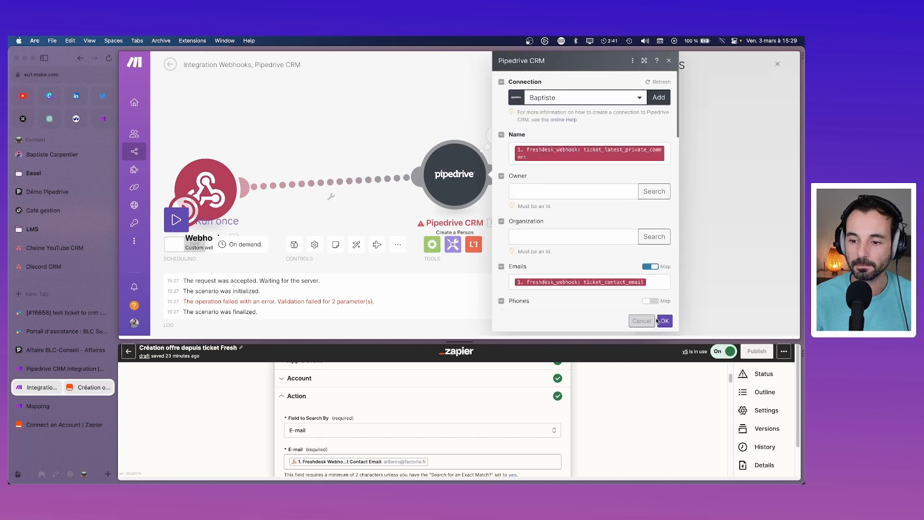
Step: Save the Create a Person settings and run only that module with its current mappings
{"action": "left_click", "coordinate": [665, 321]}
{"action": "right_click", "coordinate": [469, 180]}
{"action": "left_click", "coordinate": [501, 200]}
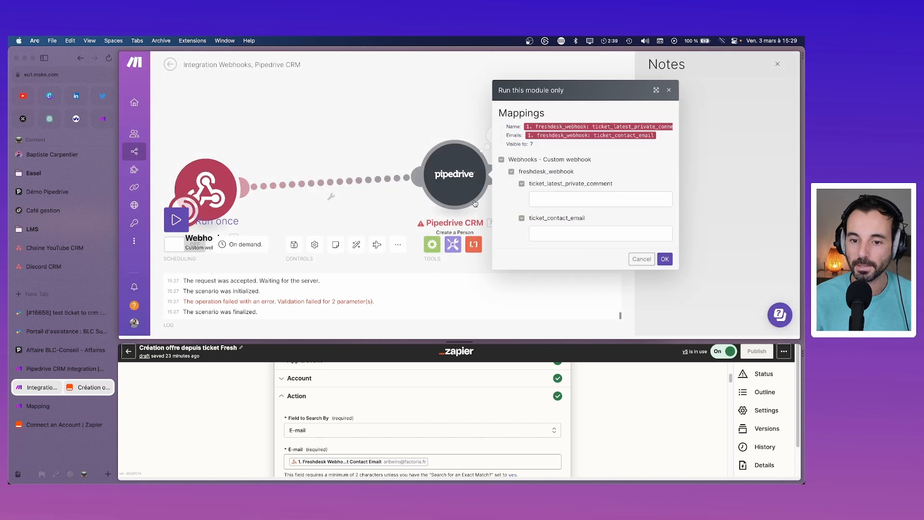
{"action": "left_click", "coordinate": [665, 259]}
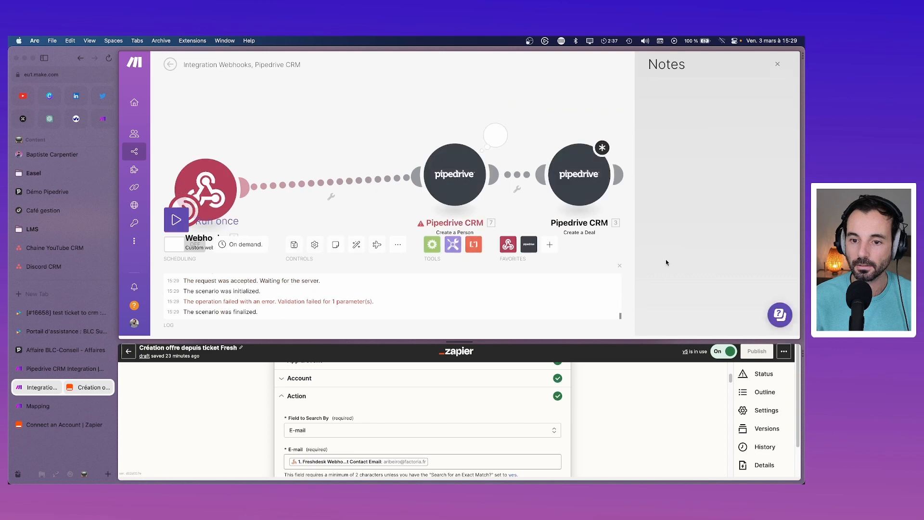
Step: Check the error showing the required 'name' is missing, then reopen the module settings
{"action": "left_click", "coordinate": [507, 148]}
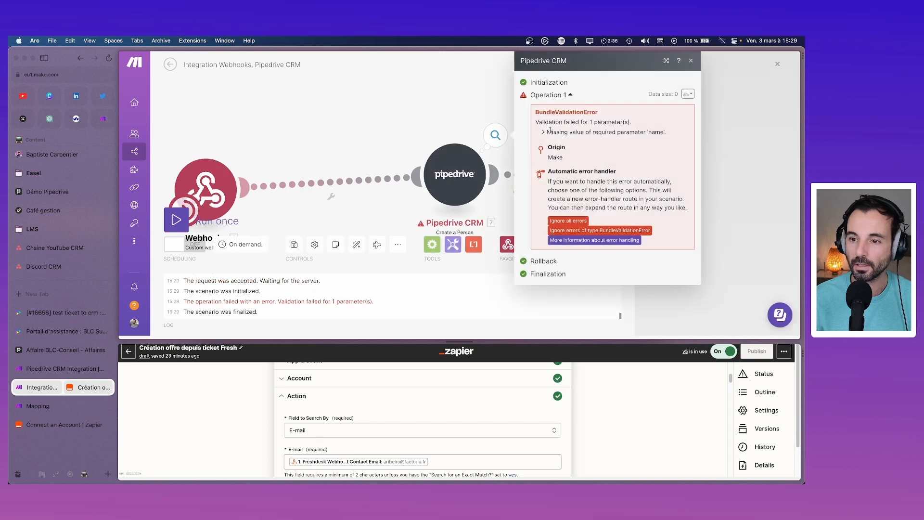
{"action": "left_click", "coordinate": [691, 61]}
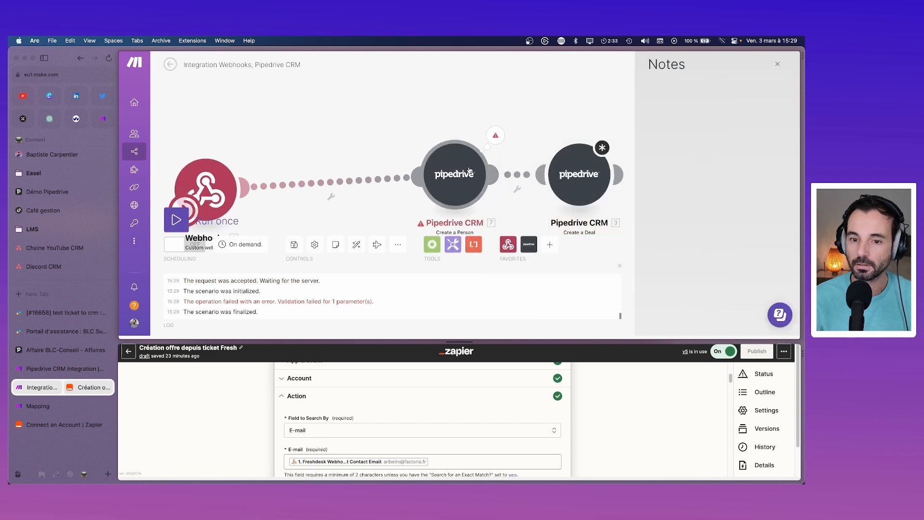
{"action": "left_click", "coordinate": [543, 175]}
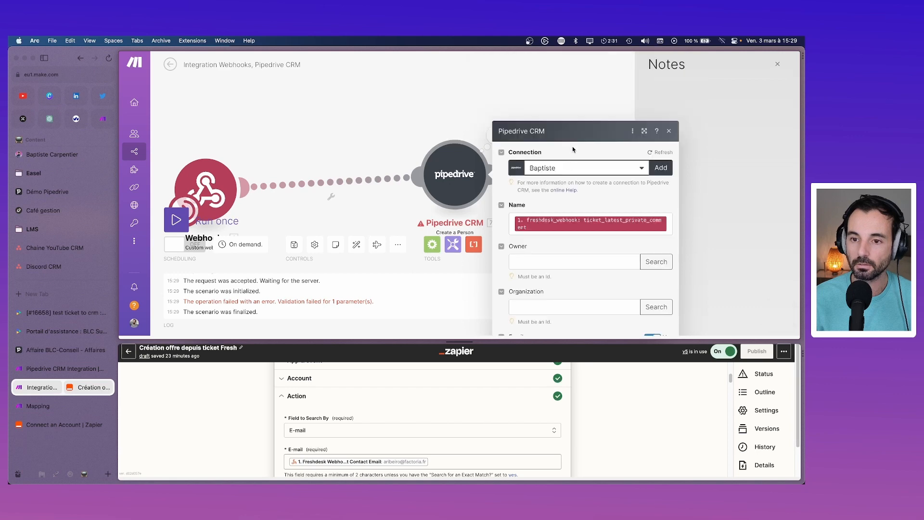
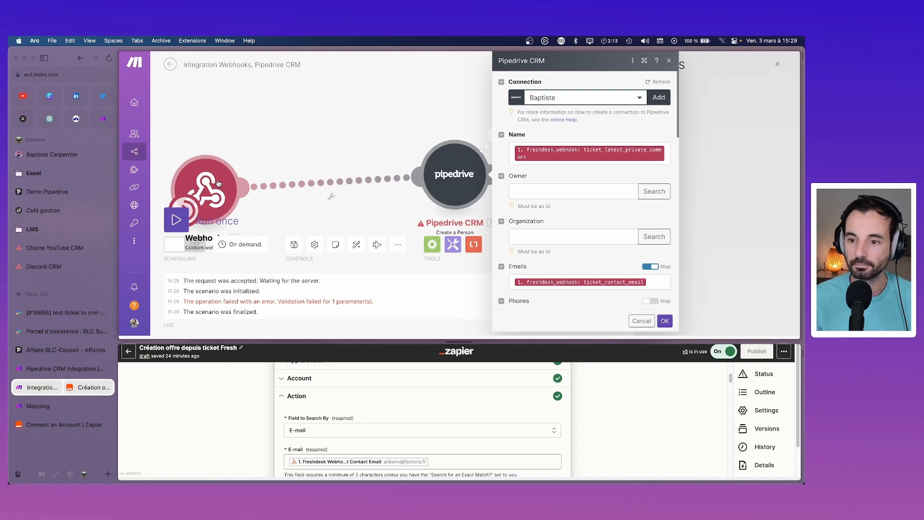
Step: Close the Create a Person settings and save the scenario despite the warning
{"action": "left_click", "coordinate": [669, 161]}
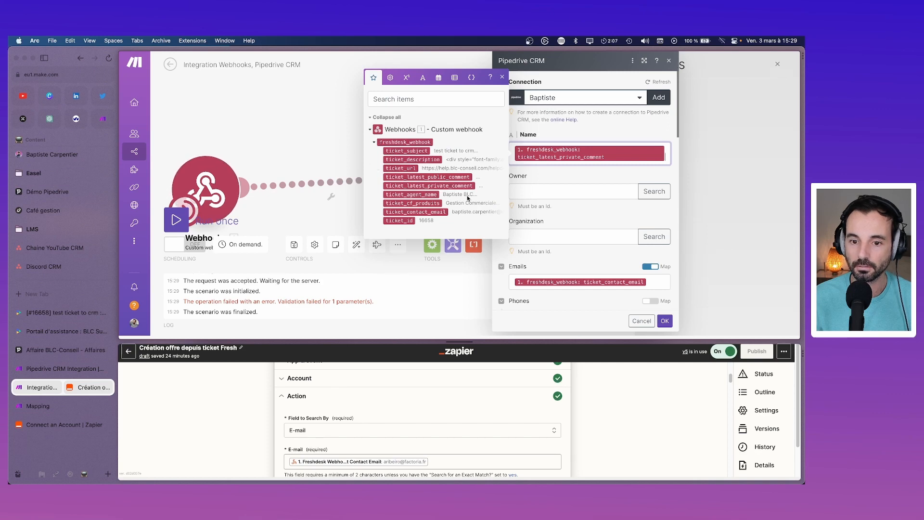
{"action": "left_click", "coordinate": [358, 155]}
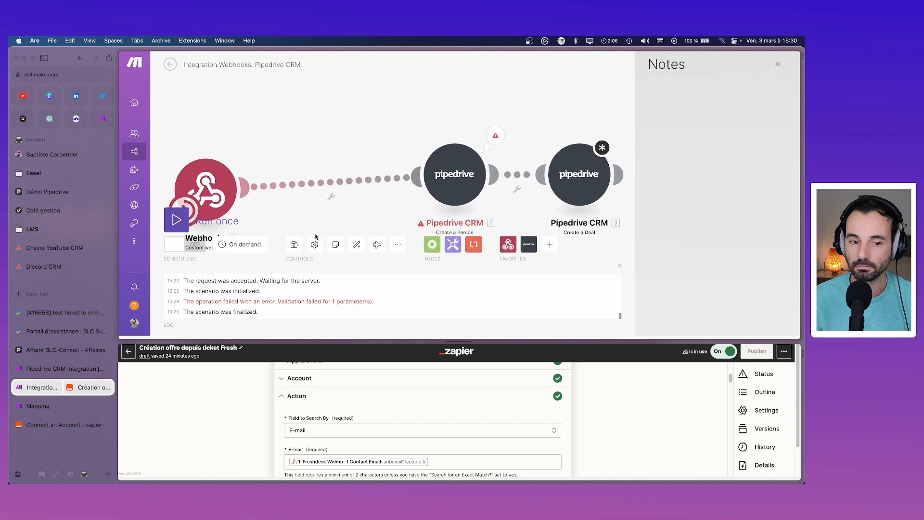
{"action": "left_click", "coordinate": [176, 221]}
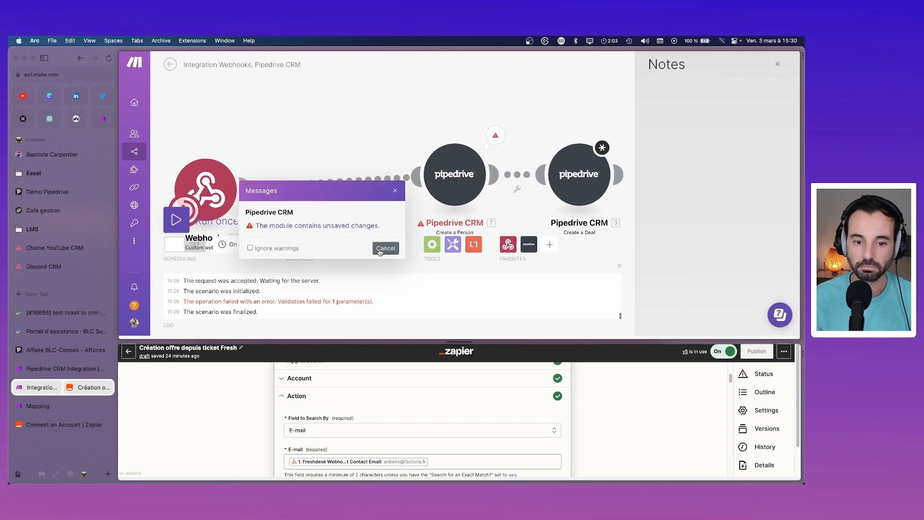
{"action": "left_click", "coordinate": [395, 193]}
{"action": "left_click", "coordinate": [294, 244]}
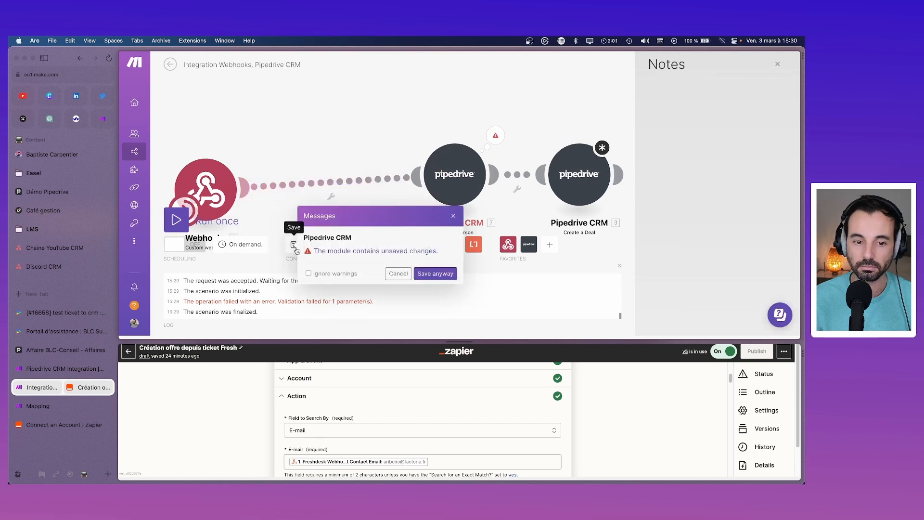
{"action": "left_click", "coordinate": [436, 270]}
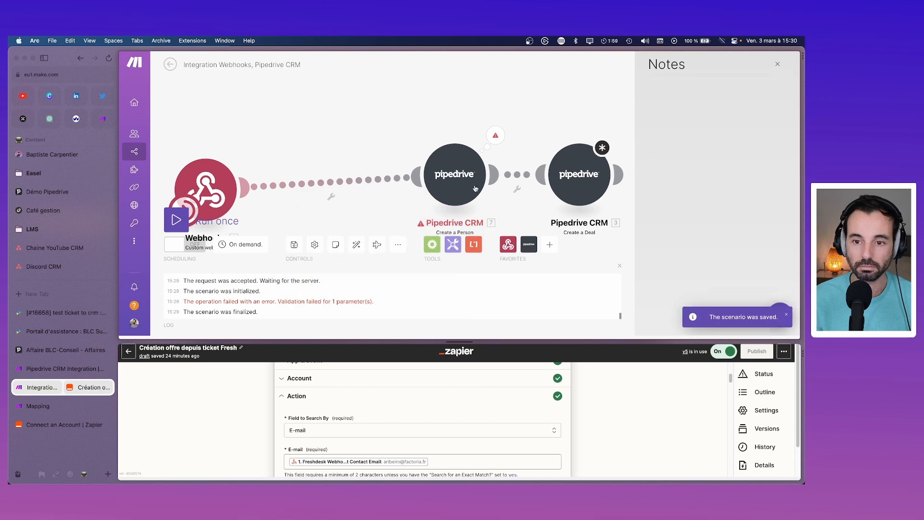
Step: Run the scenario once and review the person step's missing 'name' error
{"action": "left_click", "coordinate": [177, 219]}
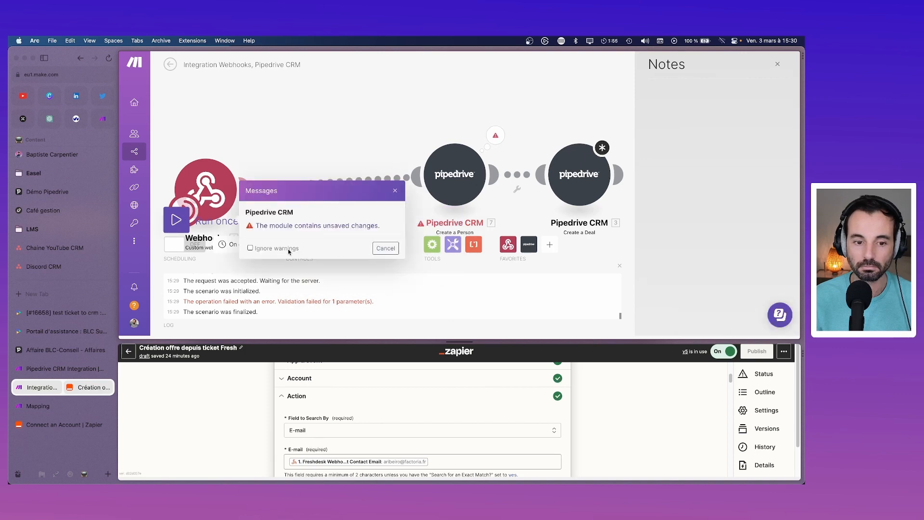
{"action": "left_click", "coordinate": [395, 192]}
{"action": "left_click", "coordinate": [495, 136]}
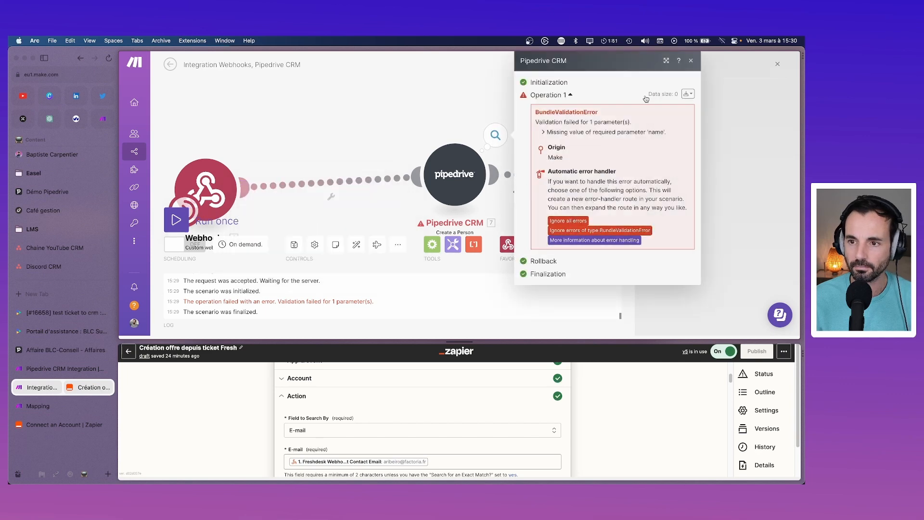
{"action": "left_click", "coordinate": [690, 62]}
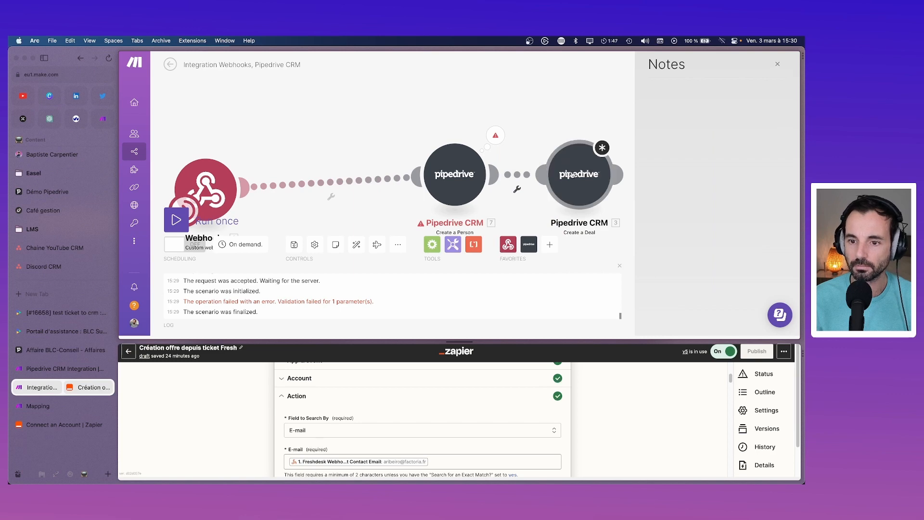
{"action": "right_click", "coordinate": [571, 169]}
Step: Delete the Create a Deal module and auto-align the Webhooks and Create a Person modules
{"action": "left_click", "coordinate": [599, 269]}
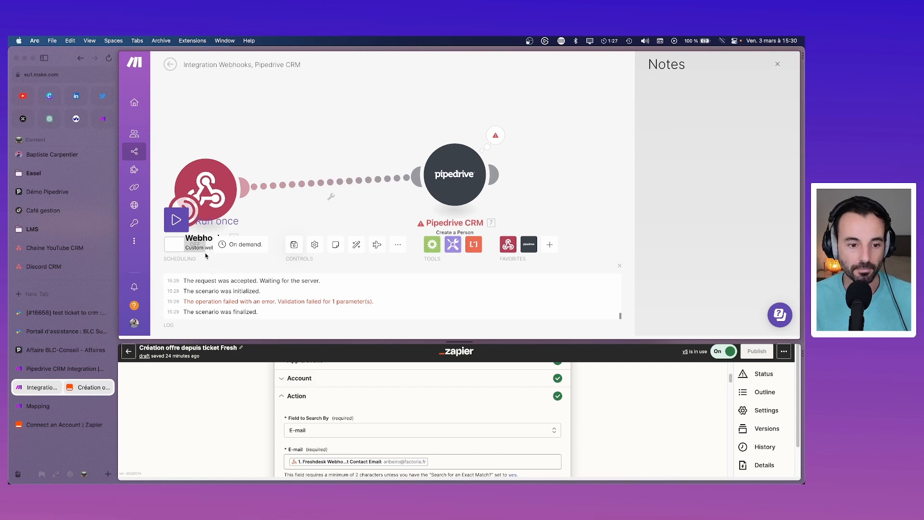
{"action": "left_click", "coordinate": [357, 244]}
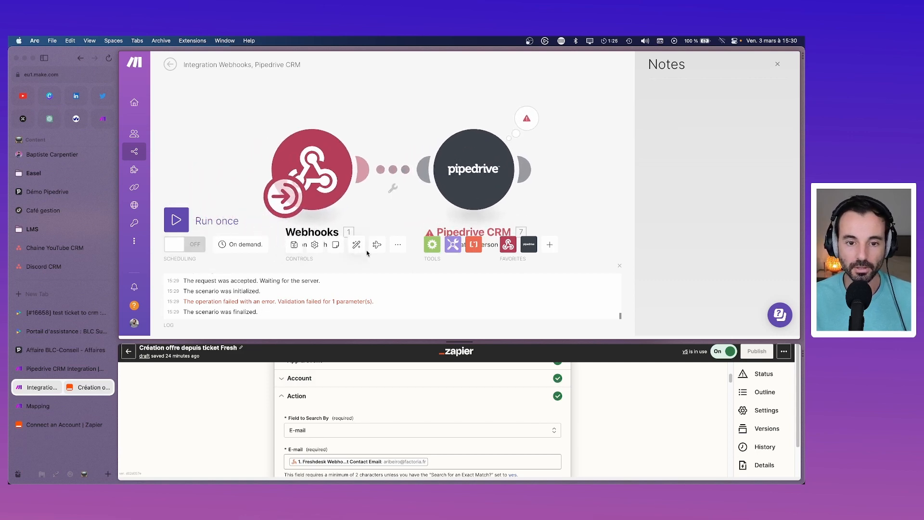
{"action": "scroll", "coordinate": [361, 191], "scroll_direction": "down", "scroll_amount": 4}
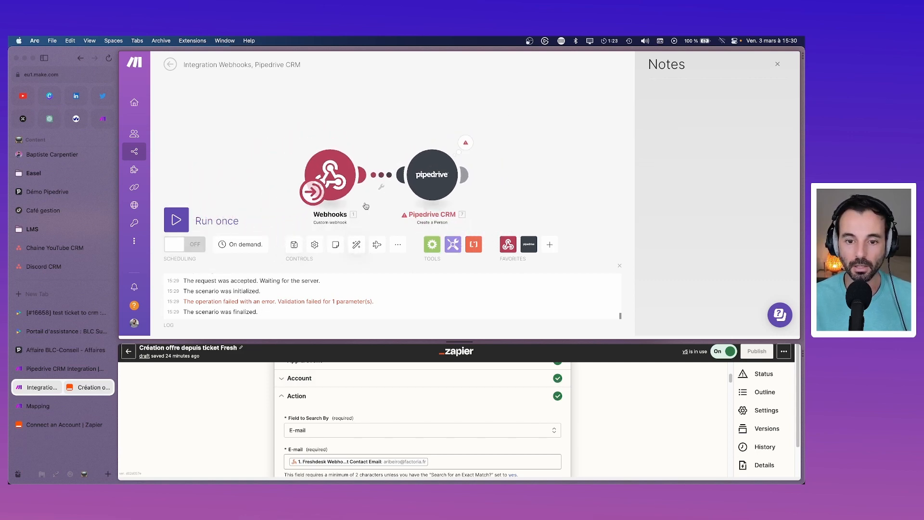
{"action": "left_click", "coordinate": [358, 244]}
{"action": "scroll", "coordinate": [364, 234], "scroll_direction": "down", "scroll_amount": 5}
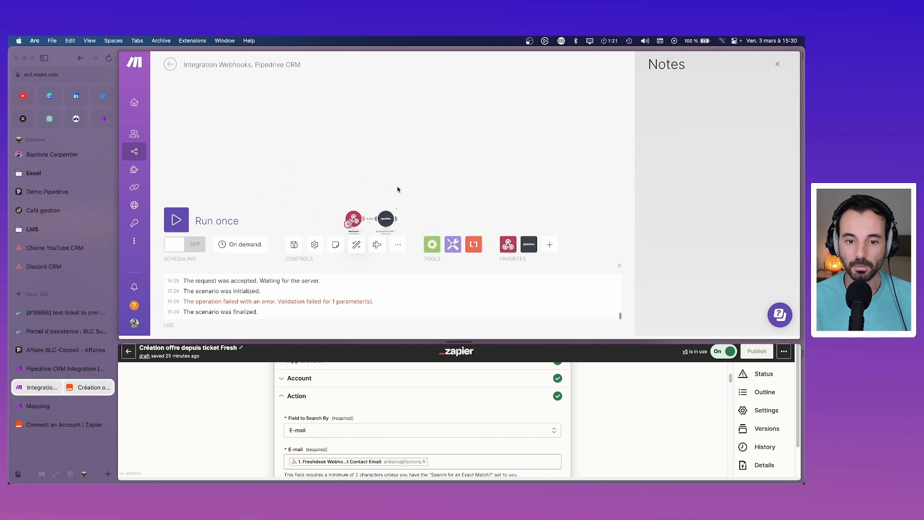
{"action": "left_click", "coordinate": [356, 245]}
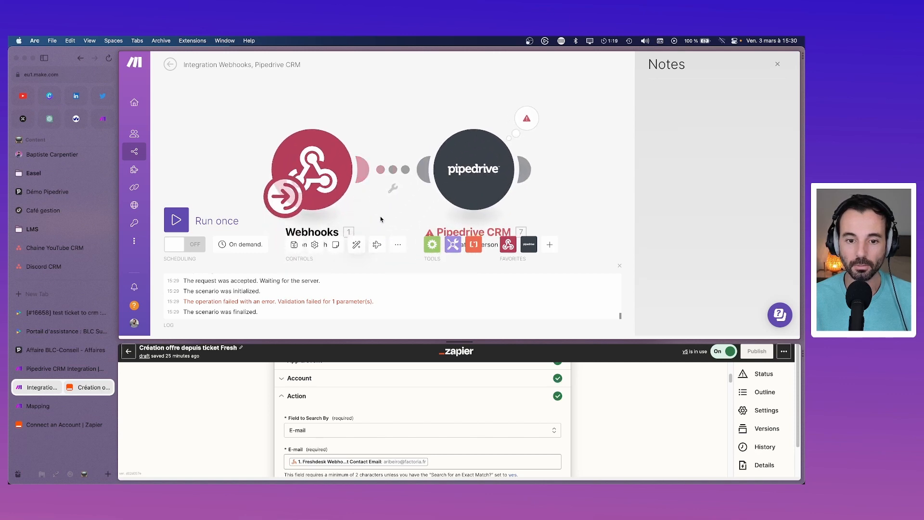
{"action": "left_click_drag", "start_coordinate": [380, 219], "coordinate": [373, 179]}
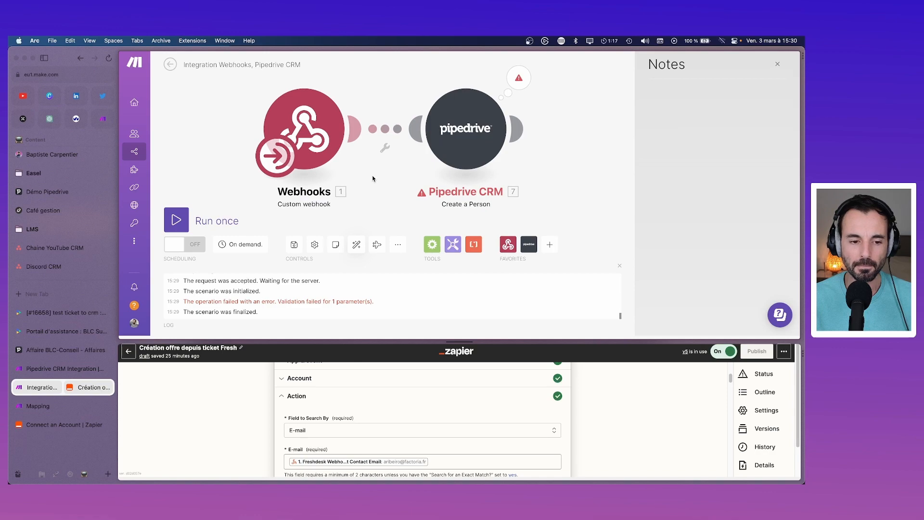
{"action": "left_click", "coordinate": [54, 369]}
Step: Untick and re-tick 'Envoyer dans le CRM ?' on ticket 16658, saving with 'Mise à jour' each time
{"action": "left_click", "coordinate": [63, 332]}
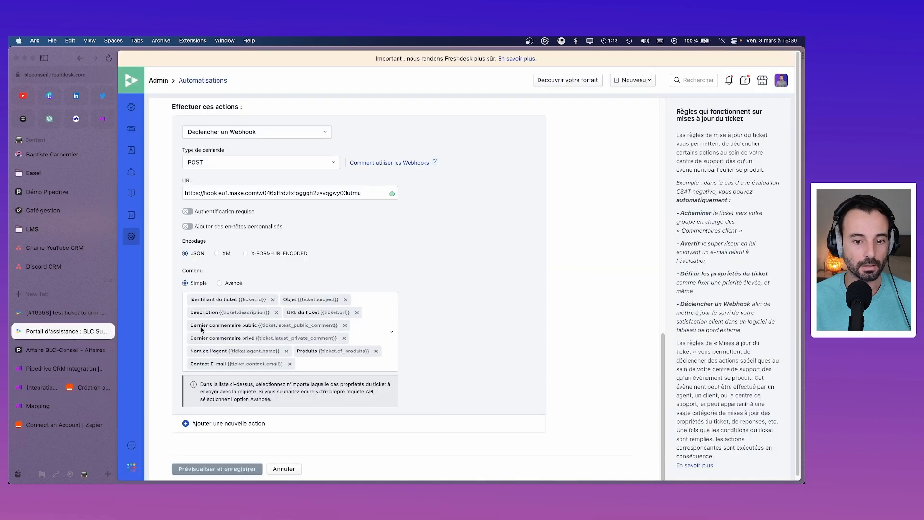
{"action": "left_click", "coordinate": [58, 315]}
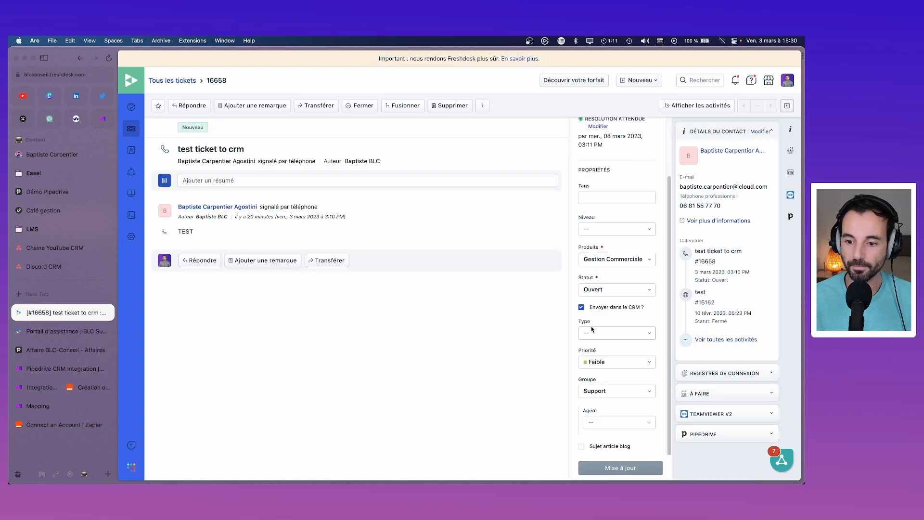
{"action": "left_click", "coordinate": [582, 307]}
{"action": "left_click", "coordinate": [632, 468]}
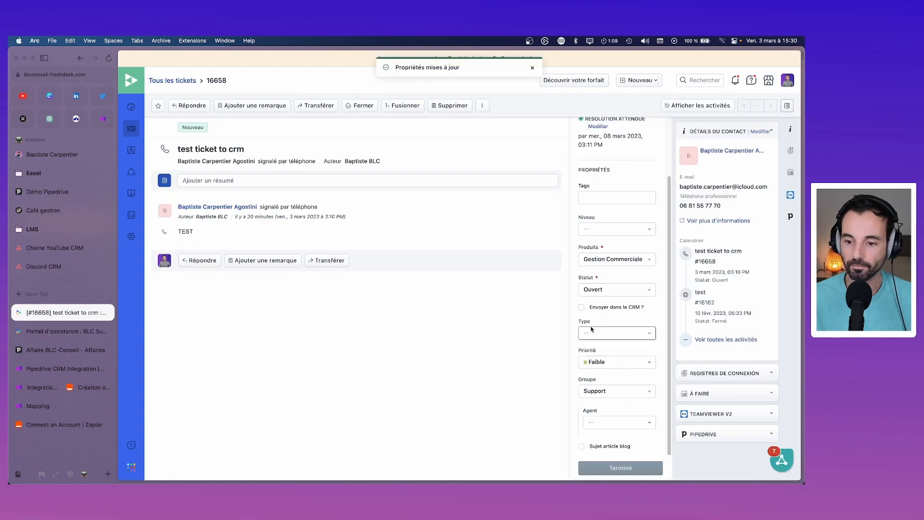
{"action": "left_click", "coordinate": [581, 307]}
{"action": "left_click", "coordinate": [631, 468]}
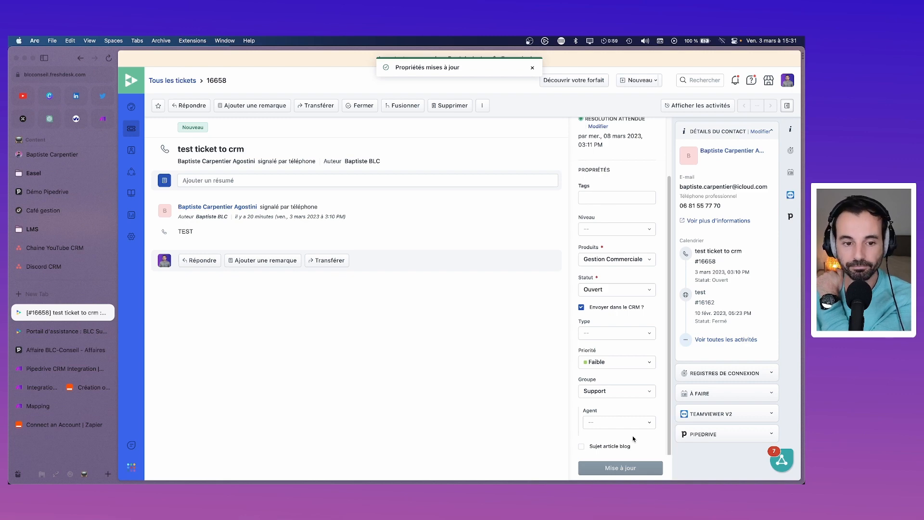
{"action": "left_click", "coordinate": [60, 385]}
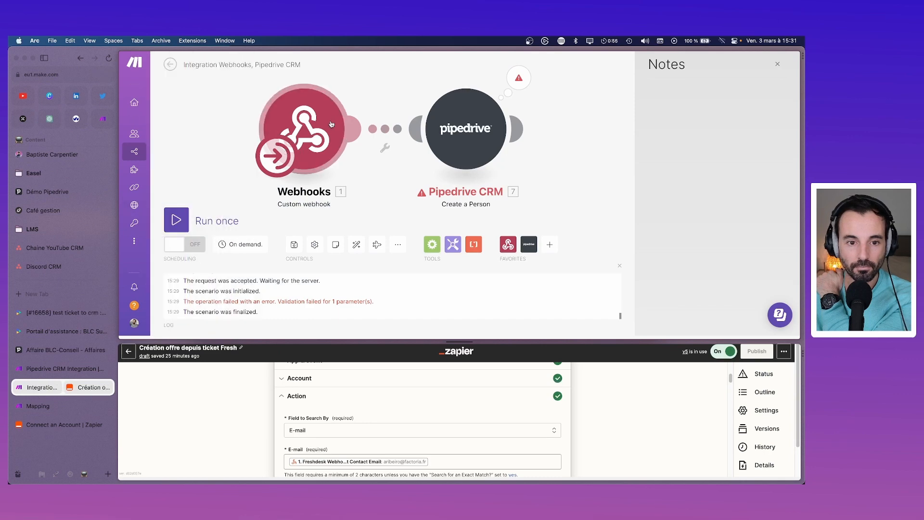
Step: Run the scenario once and inspect the data the webhook received
{"action": "right_click", "coordinate": [330, 124]}
{"action": "left_click", "coordinate": [328, 138]}
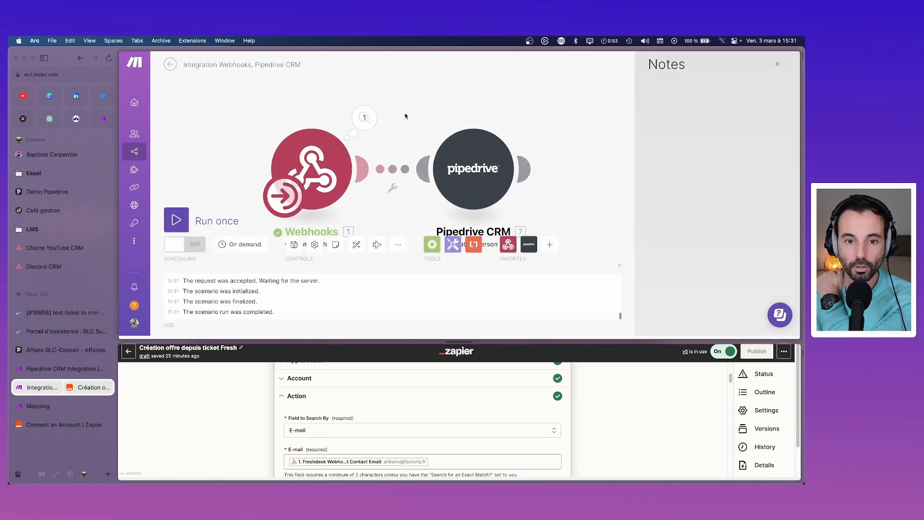
{"action": "left_click", "coordinate": [364, 118]}
{"action": "left_click", "coordinate": [415, 140]}
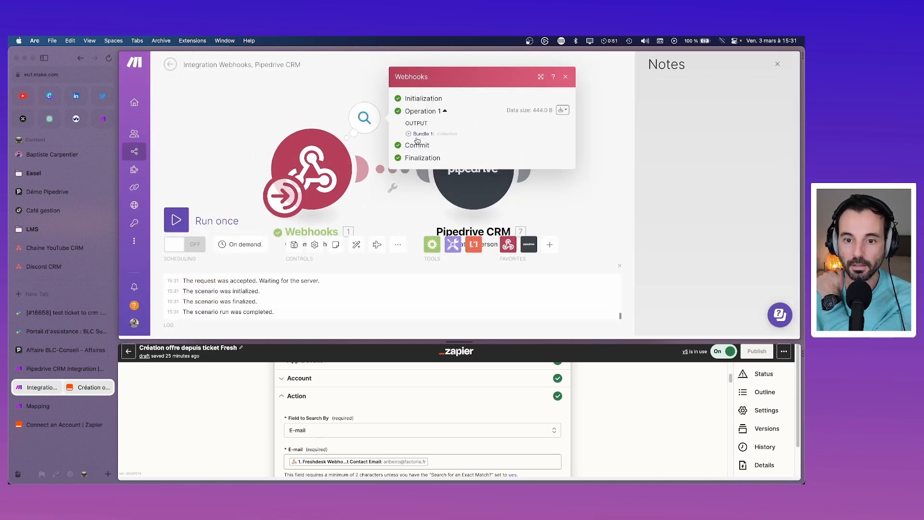
{"action": "left_click", "coordinate": [598, 181]}
Step: Run only the Create a Person module, which fails again for missing 'name'
{"action": "right_click", "coordinate": [488, 178]}
{"action": "left_click", "coordinate": [512, 183]}
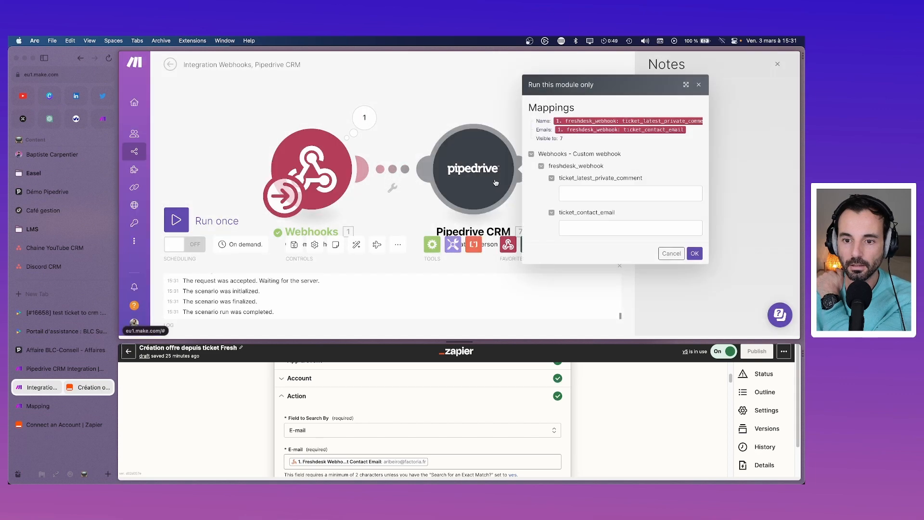
{"action": "left_click", "coordinate": [694, 254]}
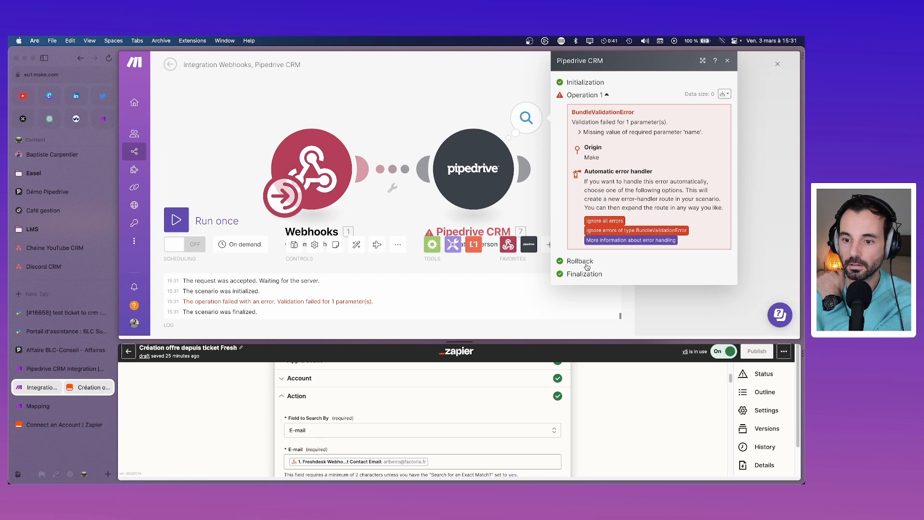
{"action": "left_click", "coordinate": [728, 60]}
{"action": "left_click", "coordinate": [494, 182]}
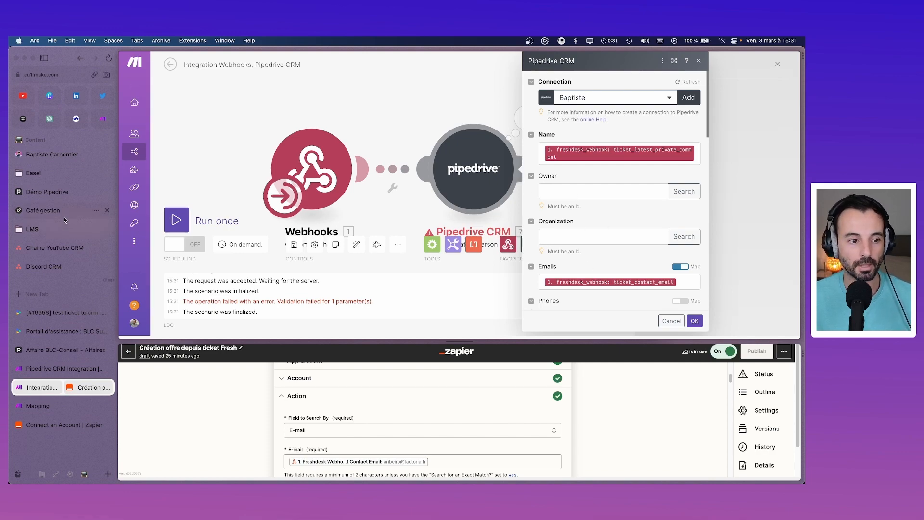
{"action": "left_click", "coordinate": [53, 350]}
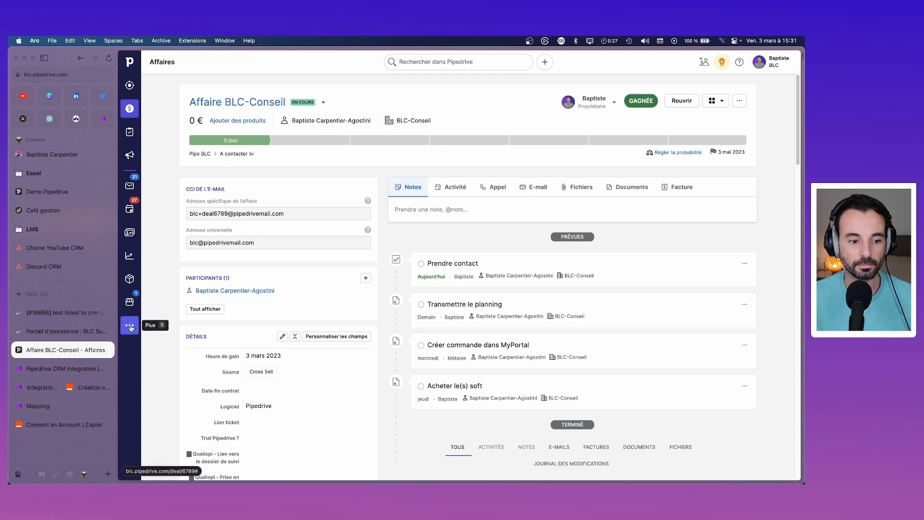
Step: Open your Pipedrive user overview page from the account menu
{"action": "left_click", "coordinate": [764, 67]}
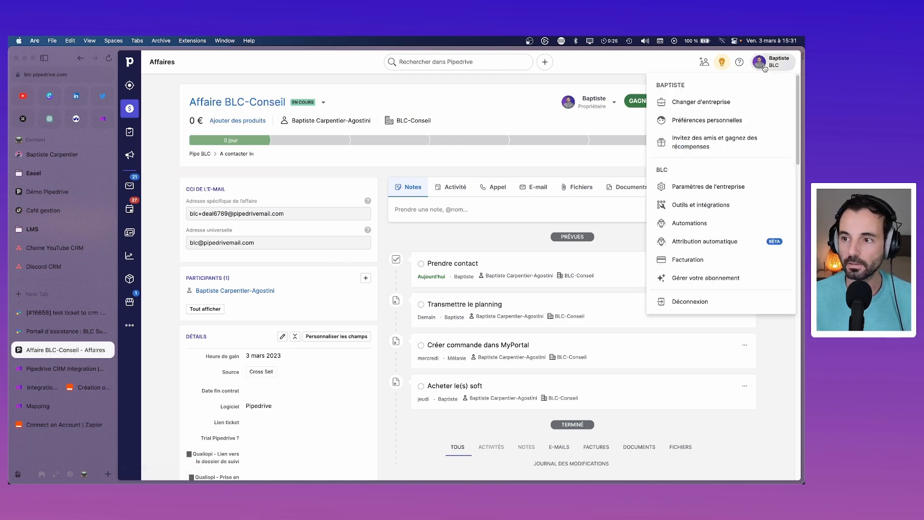
{"action": "left_click", "coordinate": [130, 326]}
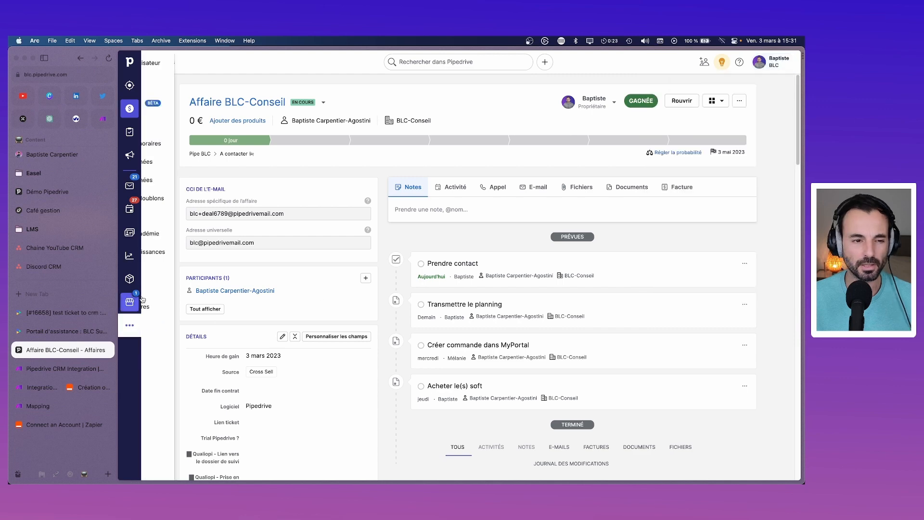
{"action": "left_click", "coordinate": [181, 71]}
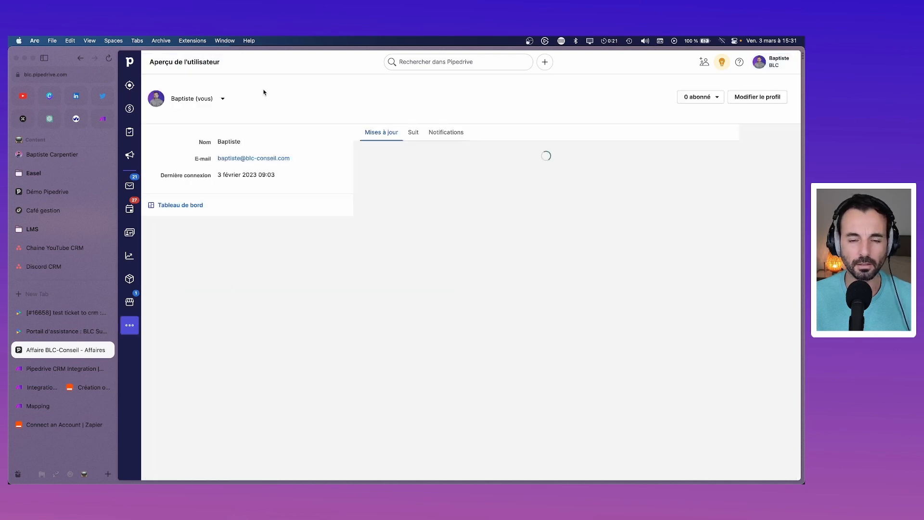
{"action": "left_click", "coordinate": [53, 75]}
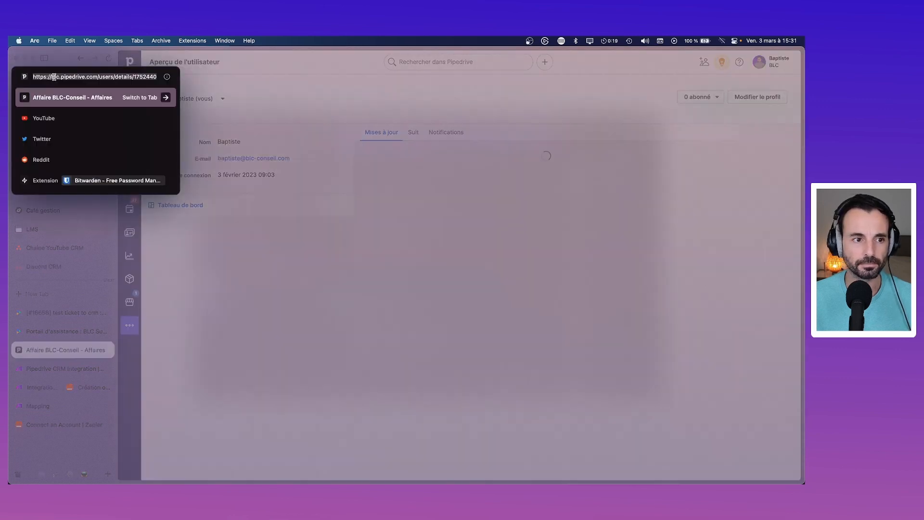
{"action": "left_click", "coordinate": [272, 140]}
{"action": "left_click", "coordinate": [223, 98]}
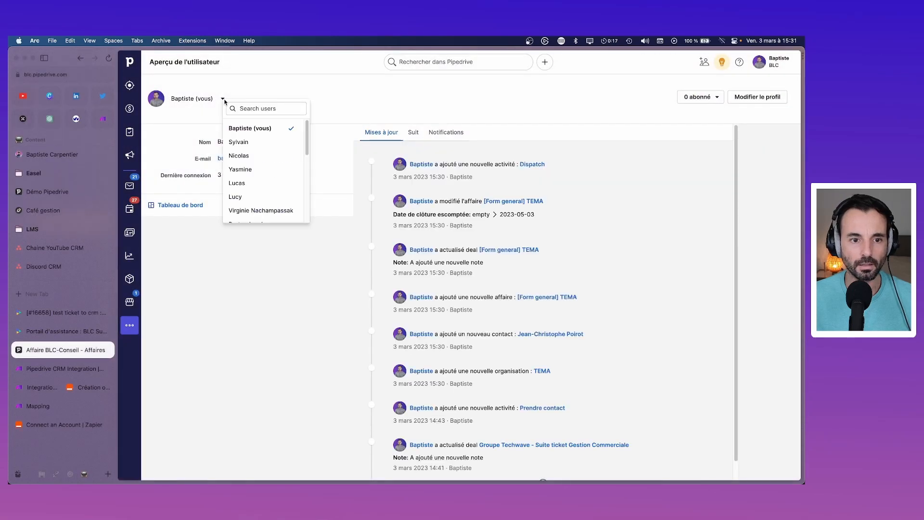
Step: Copy the trailing user ID digits from the Pipedrive profile page's address
{"action": "left_click", "coordinate": [70, 76]}
{"action": "key", "text": "Right"}
{"action": "key", "text": "BackSpace"}
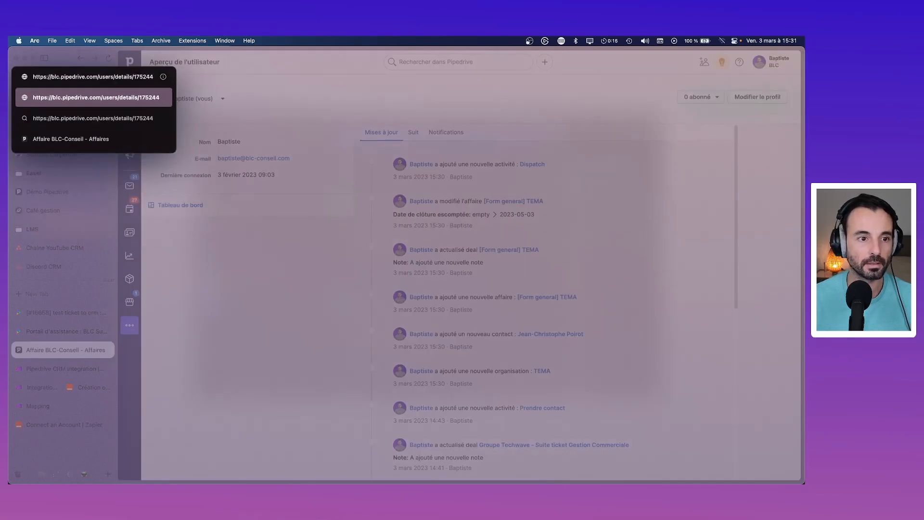
{"action": "key", "text": "super+z"}
{"action": "key", "text": "Escape"}
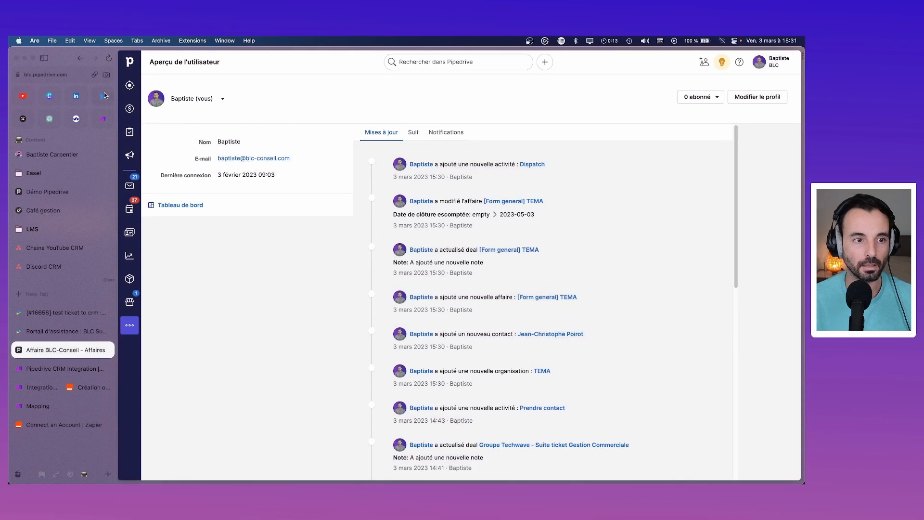
{"action": "left_click", "coordinate": [109, 57]}
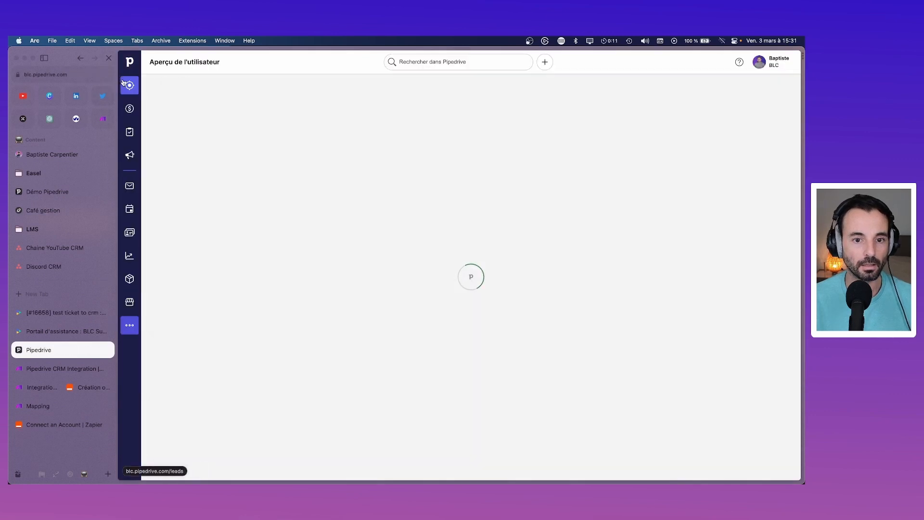
{"action": "left_click", "coordinate": [68, 75]}
{"action": "key", "text": "Right"}
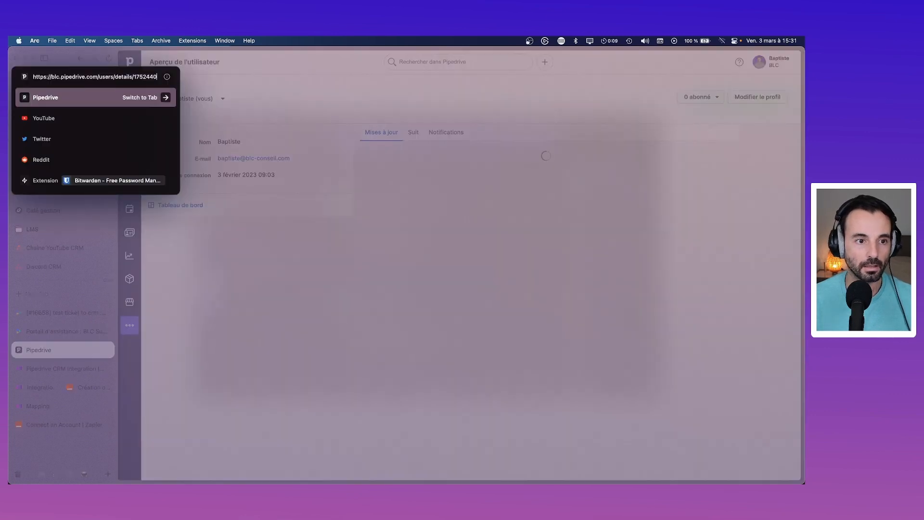
{"action": "key", "text": "shift+Left"}
{"action": "key", "text": "shift+Left"}
{"action": "key", "text": "shift+Left"}
{"action": "key", "text": "shift+Left"}
{"action": "key", "text": "shift+Left"}
{"action": "key", "text": "shift+Left"}
{"action": "key", "text": "shift+Left"}
{"action": "key", "text": "super+c"}
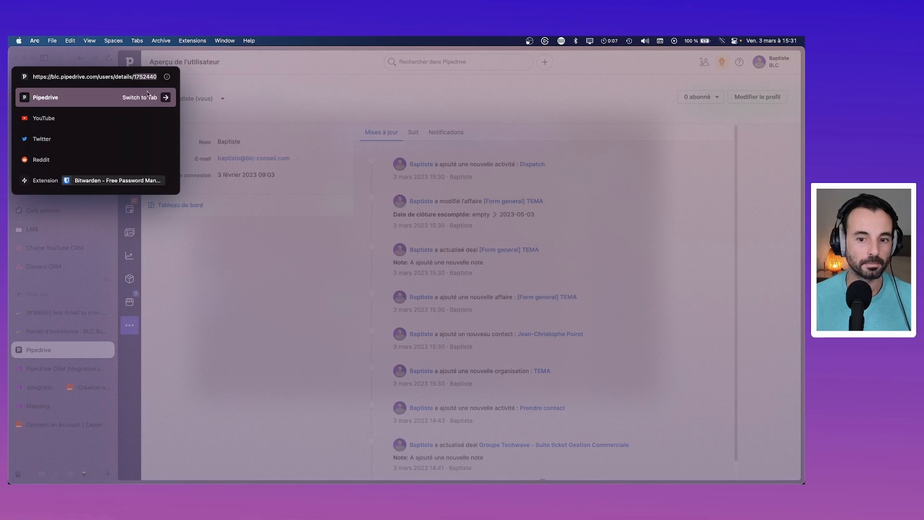
{"action": "left_click", "coordinate": [229, 230]}
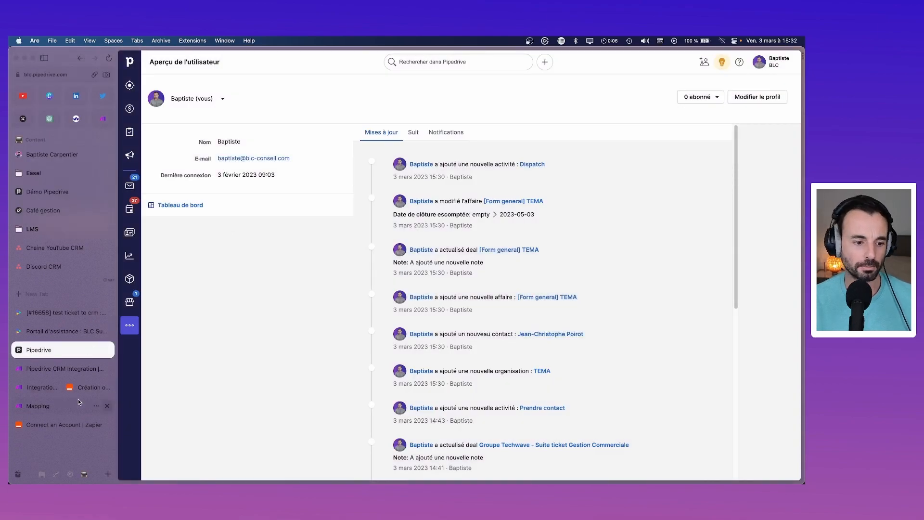
{"action": "left_click", "coordinate": [78, 391]}
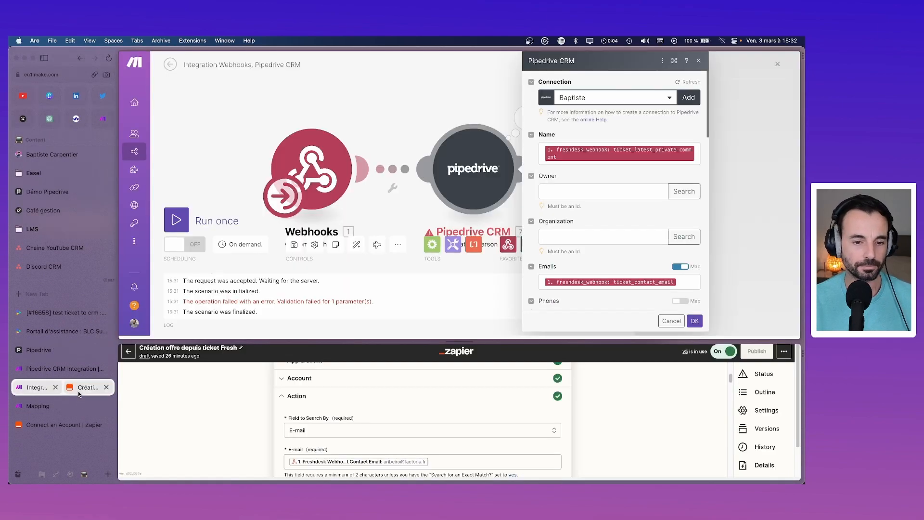
Step: Paste the Pipedrive user ID into Create a Person's Owner field and save
{"action": "left_click", "coordinate": [567, 194]}
{"action": "key", "text": "super+v"}
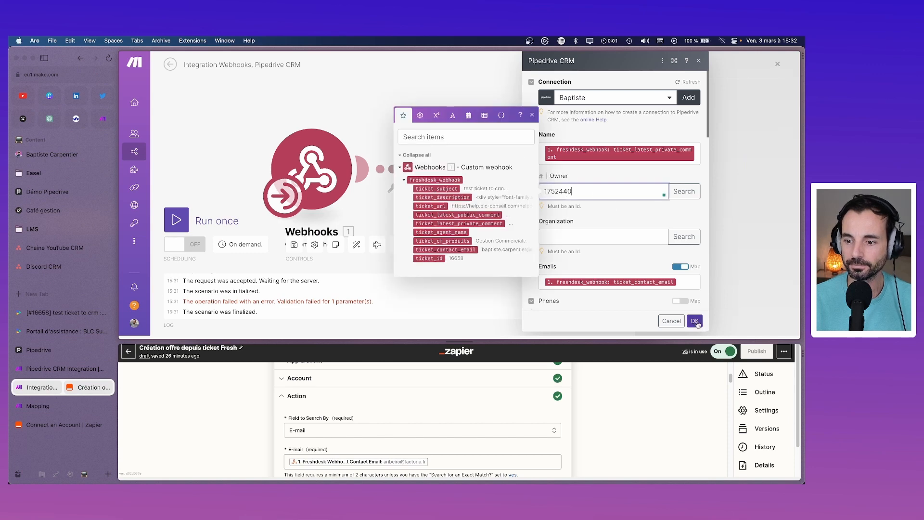
{"action": "left_click", "coordinate": [695, 322]}
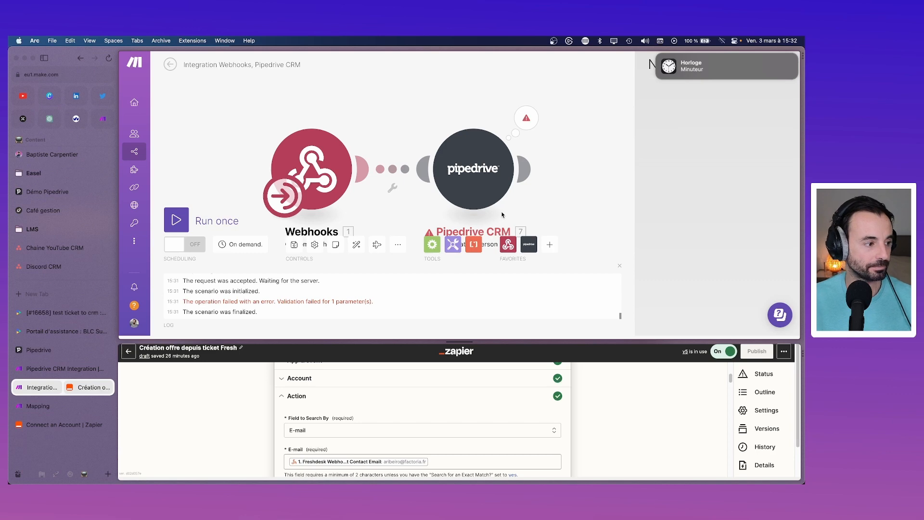
Step: Run only the Pipedrive module and view its missing 'name' error
{"action": "right_click", "coordinate": [480, 177]}
{"action": "left_click", "coordinate": [568, 187]}
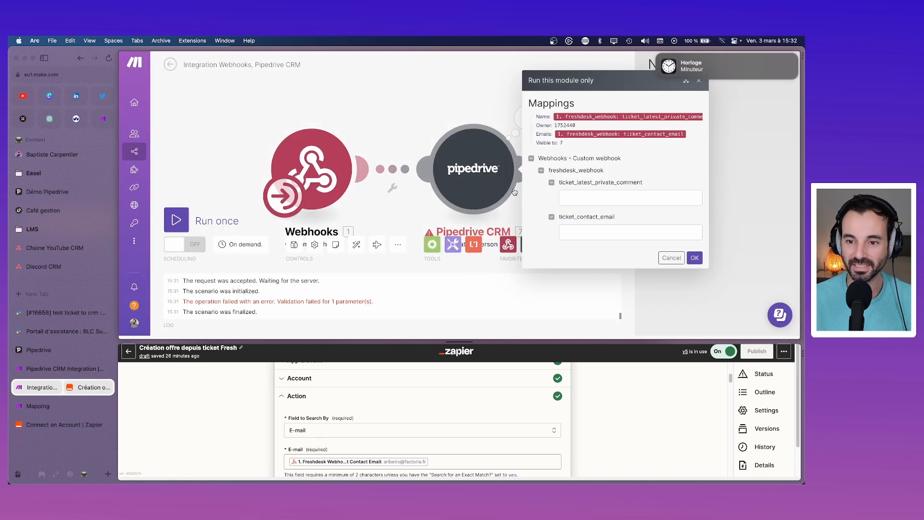
{"action": "left_click", "coordinate": [695, 257]}
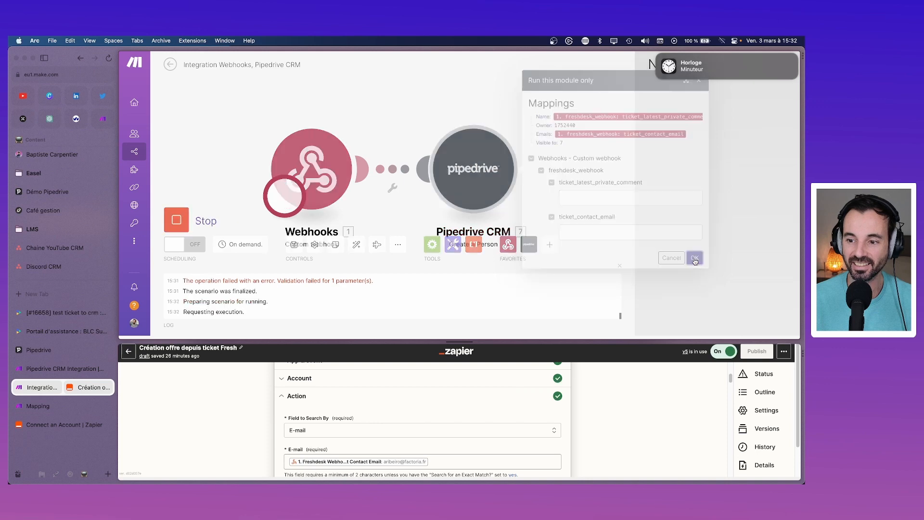
{"action": "left_click", "coordinate": [527, 117]}
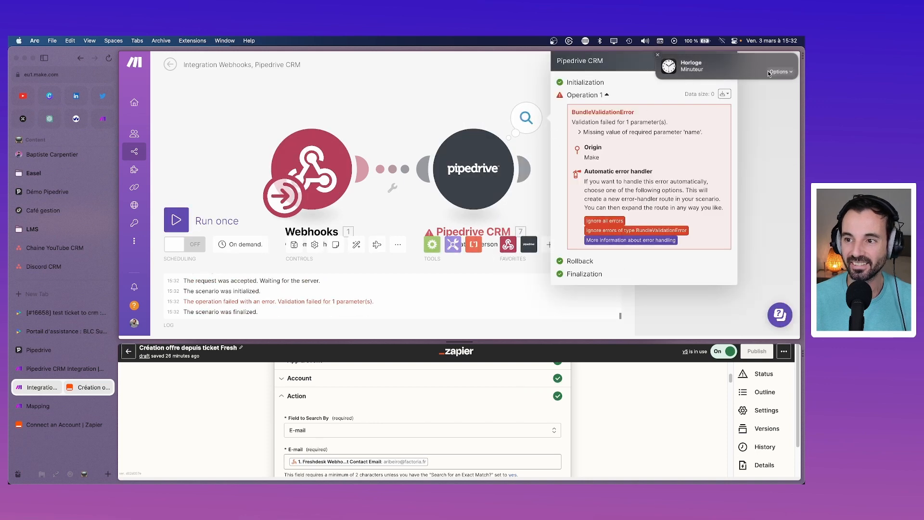
{"action": "left_click", "coordinate": [775, 73]}
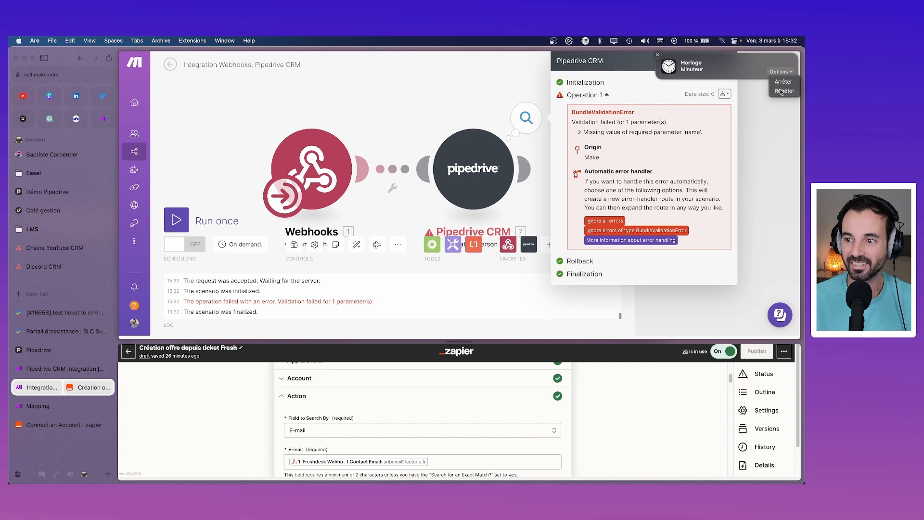
Step: Save the scenario and review the Name and Emails mappings in Create a Person, unchanged
{"action": "left_click", "coordinate": [783, 91]}
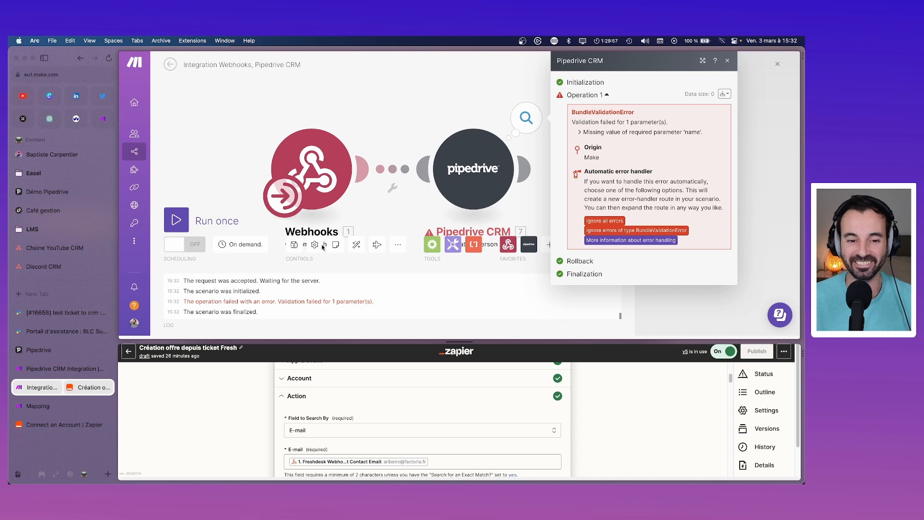
{"action": "left_click", "coordinate": [294, 245]}
{"action": "left_click", "coordinate": [474, 169]}
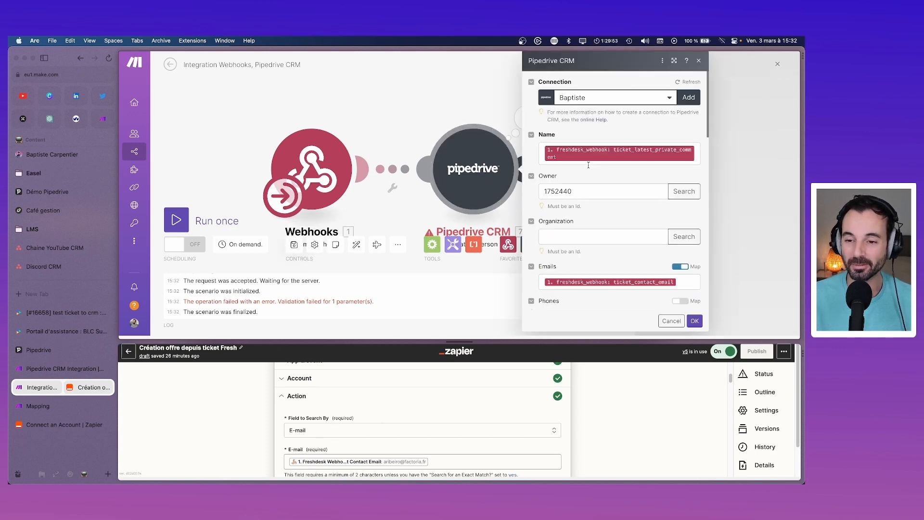
{"action": "scroll", "coordinate": [601, 215], "scroll_direction": "down", "scroll_amount": 5}
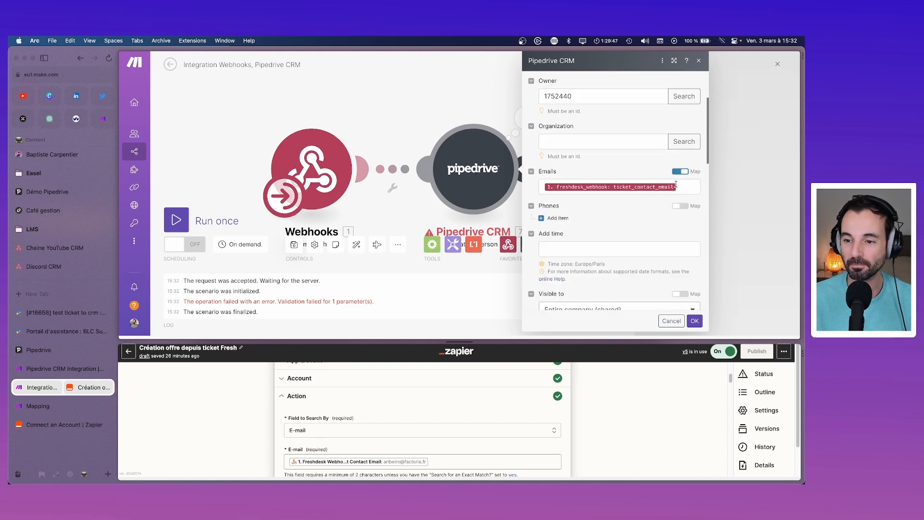
{"action": "scroll", "coordinate": [552, 247], "scroll_direction": "down", "scroll_amount": 5}
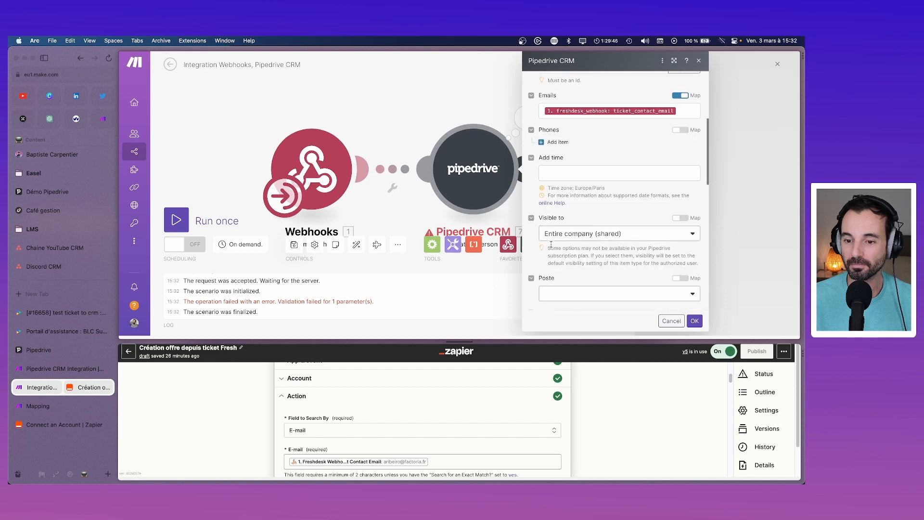
{"action": "scroll", "coordinate": [591, 215], "scroll_direction": "down", "scroll_amount": 10}
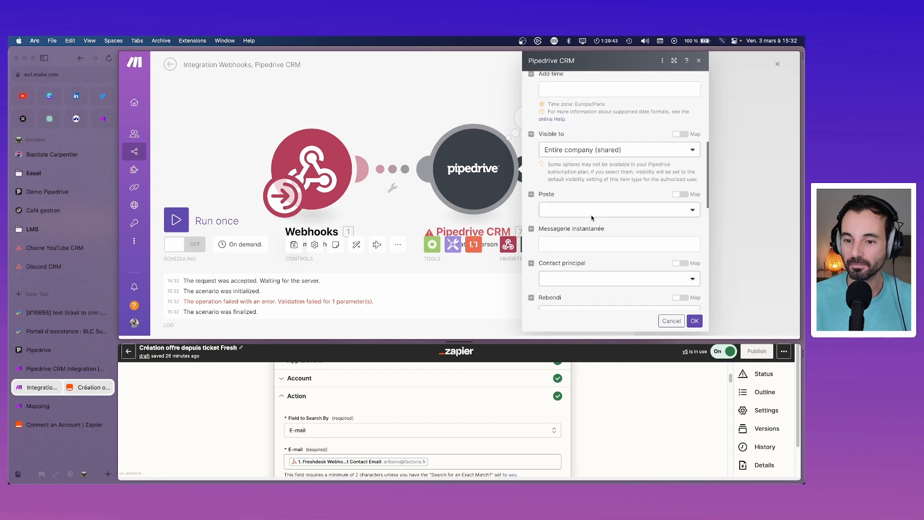
{"action": "scroll", "coordinate": [592, 218], "scroll_direction": "down", "scroll_amount": 1}
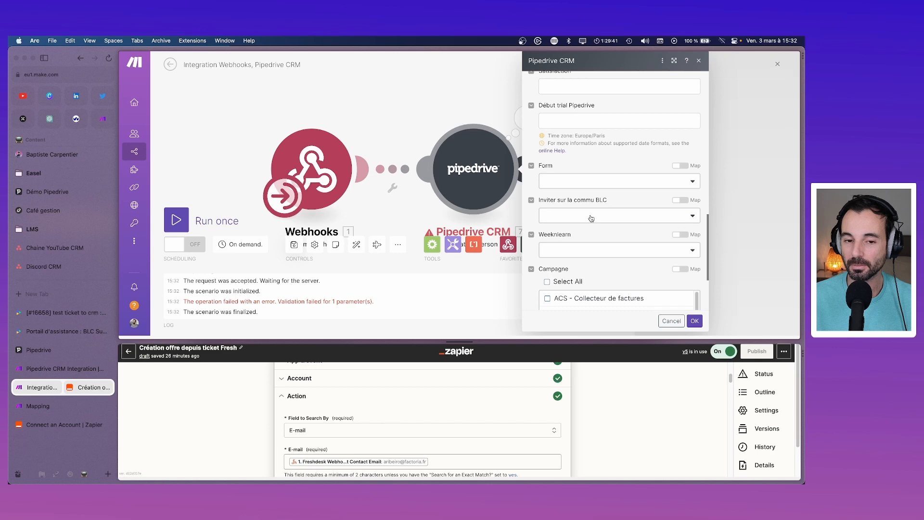
{"action": "left_click", "coordinate": [412, 130]}
{"action": "left_click", "coordinate": [499, 150]}
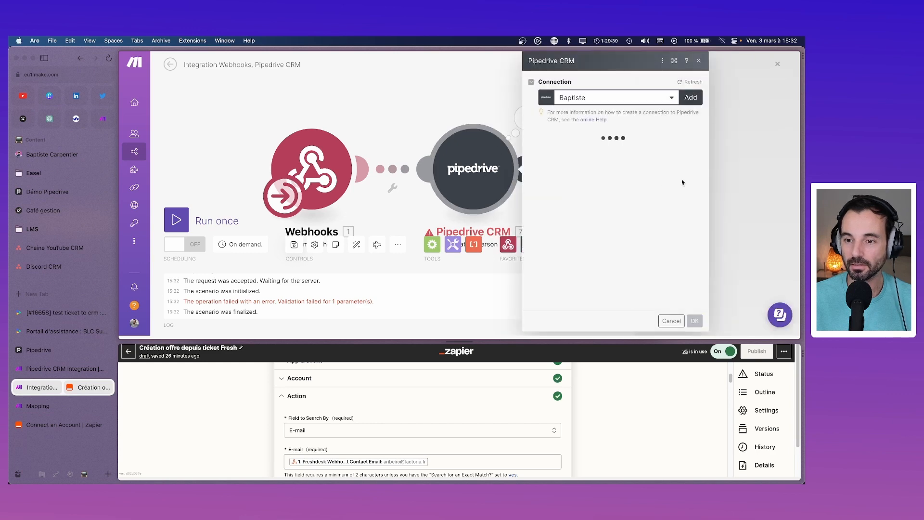
{"action": "scroll", "coordinate": [654, 193], "scroll_direction": "down", "scroll_amount": 3}
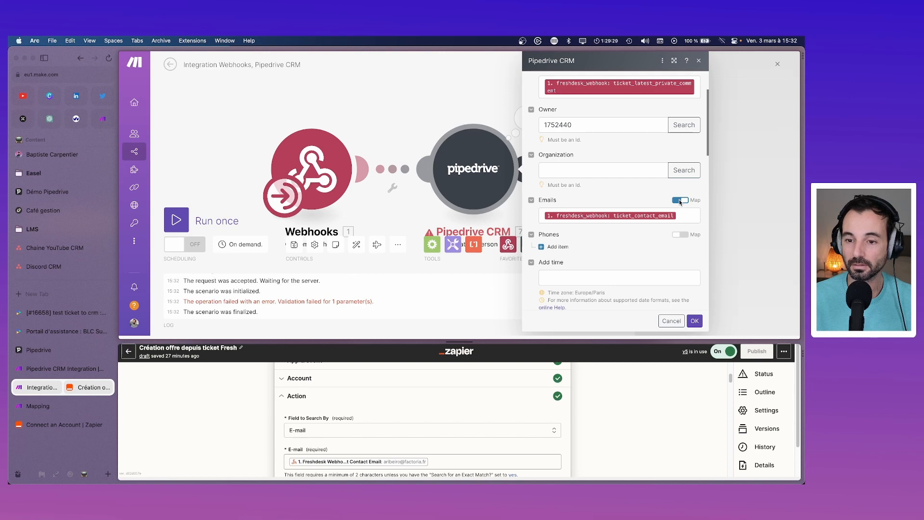
{"action": "left_click", "coordinate": [519, 176]}
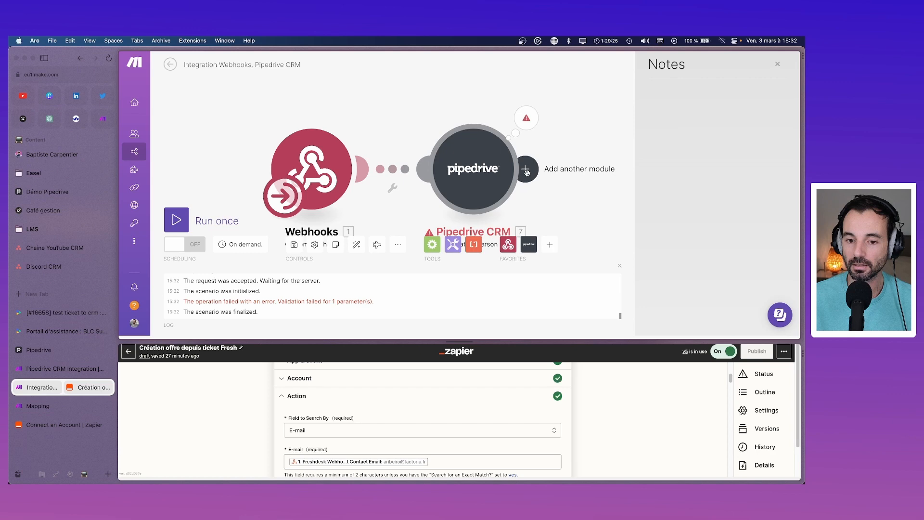
Step: Add an Ignore error handler to the Pipedrive module and run the scenario once
{"action": "left_click", "coordinate": [527, 117]}
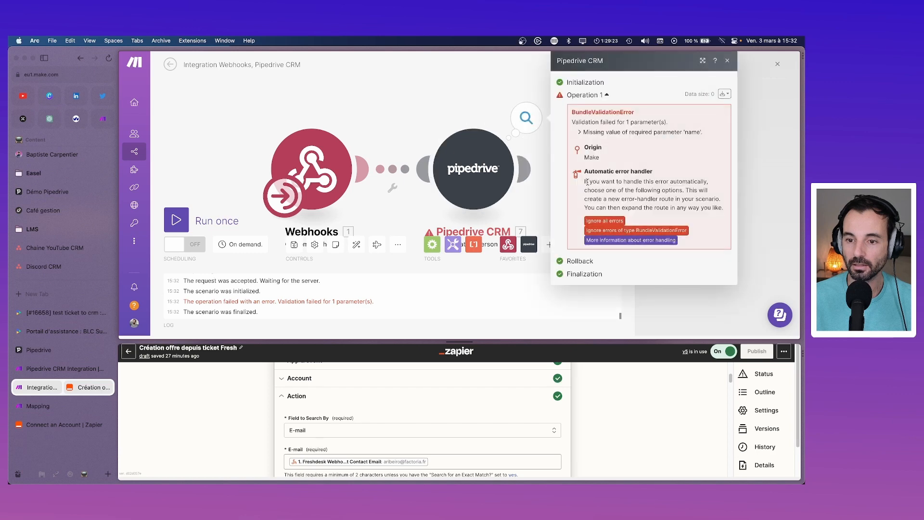
{"action": "left_click", "coordinate": [610, 231]}
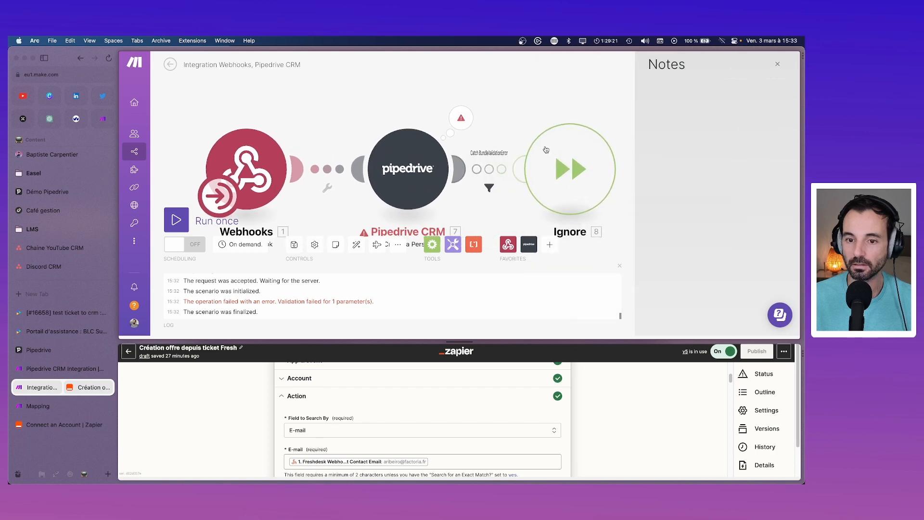
{"action": "left_click", "coordinate": [174, 221]}
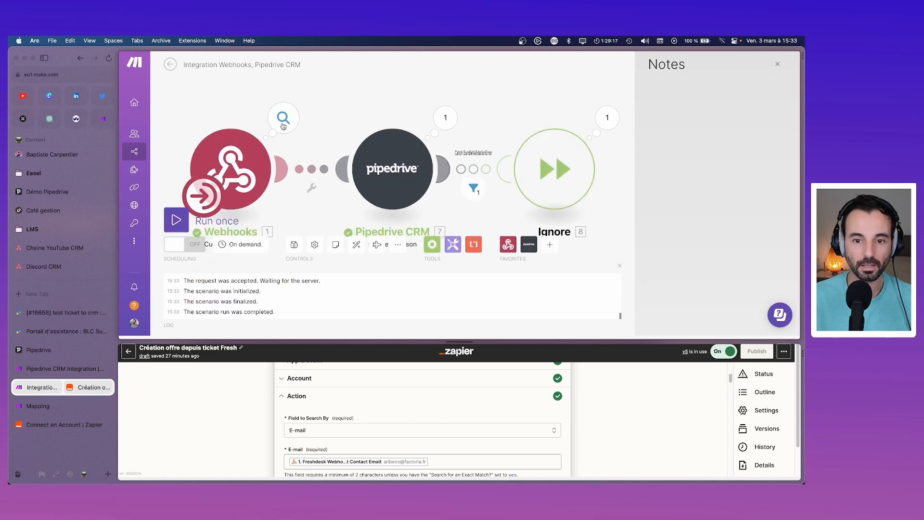
Step: Inspect the webhook's freshdesk_webhook ticket fields and the Pipedrive module's result
{"action": "left_click", "coordinate": [284, 118]}
{"action": "left_click", "coordinate": [338, 139]}
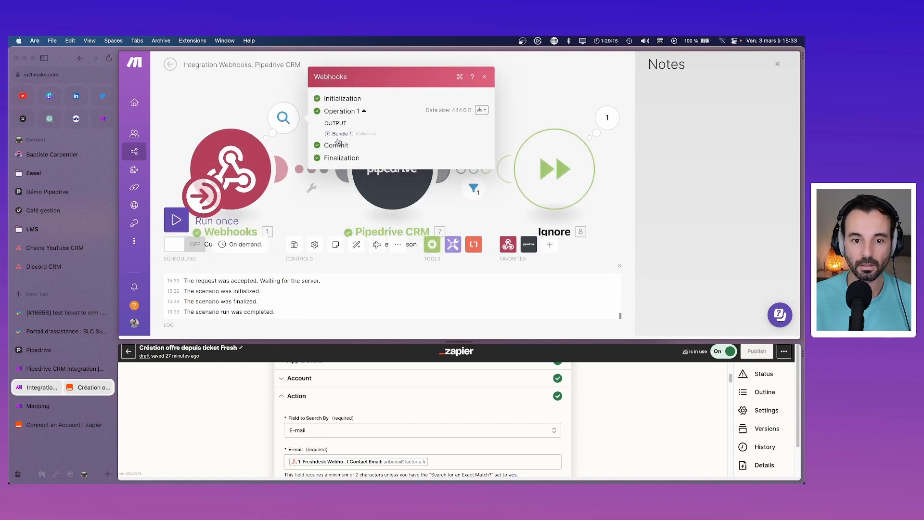
{"action": "left_click", "coordinate": [331, 134]}
{"action": "left_click", "coordinate": [336, 137]}
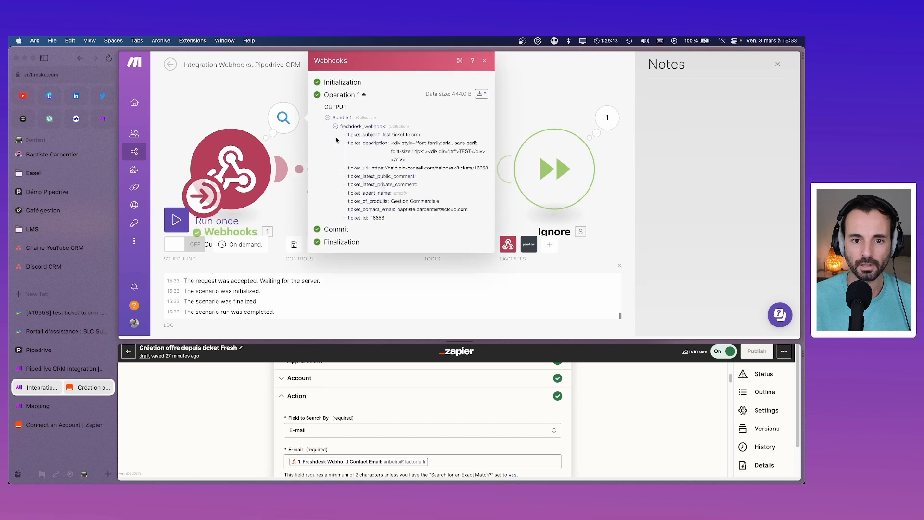
{"action": "left_click", "coordinate": [484, 61]}
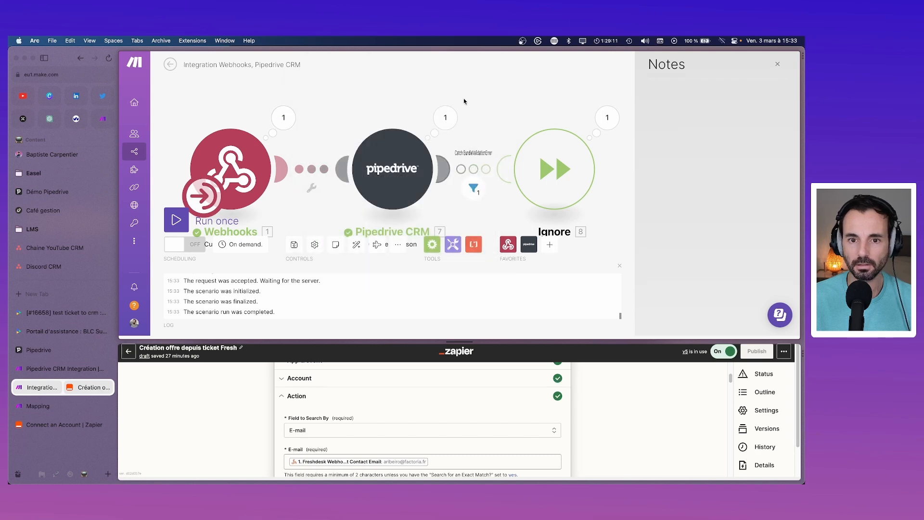
{"action": "left_click", "coordinate": [451, 118]}
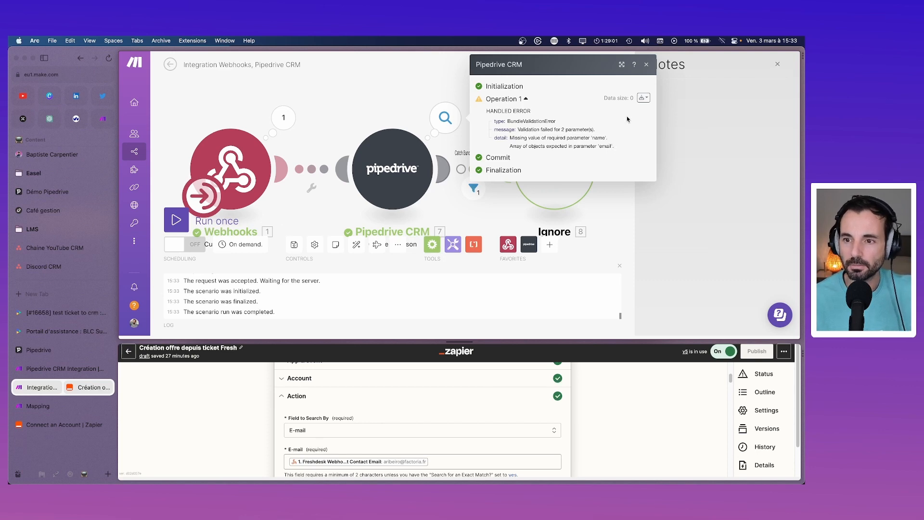
Step: Review the handled BundleValidationError: missing 'name' and an email array expected
{"action": "left_click", "coordinate": [646, 65]}
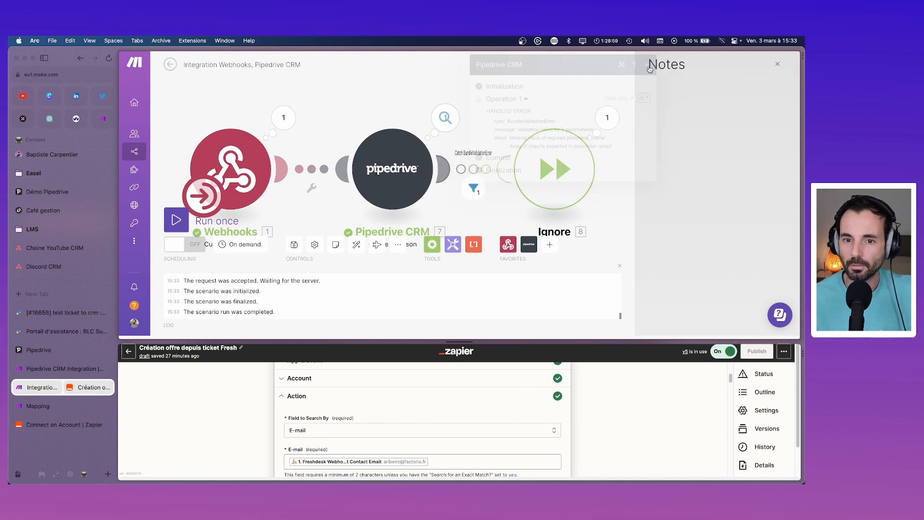
{"action": "left_click", "coordinate": [608, 117]}
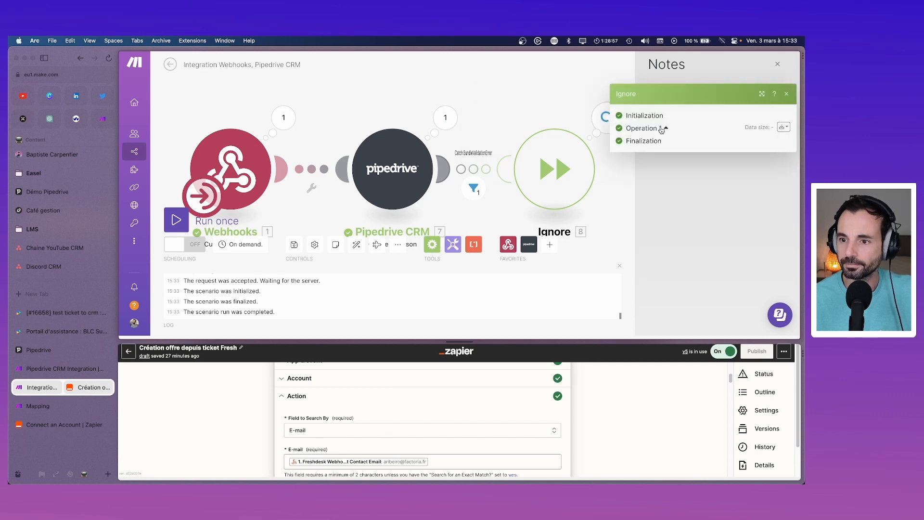
{"action": "left_click", "coordinate": [482, 134]}
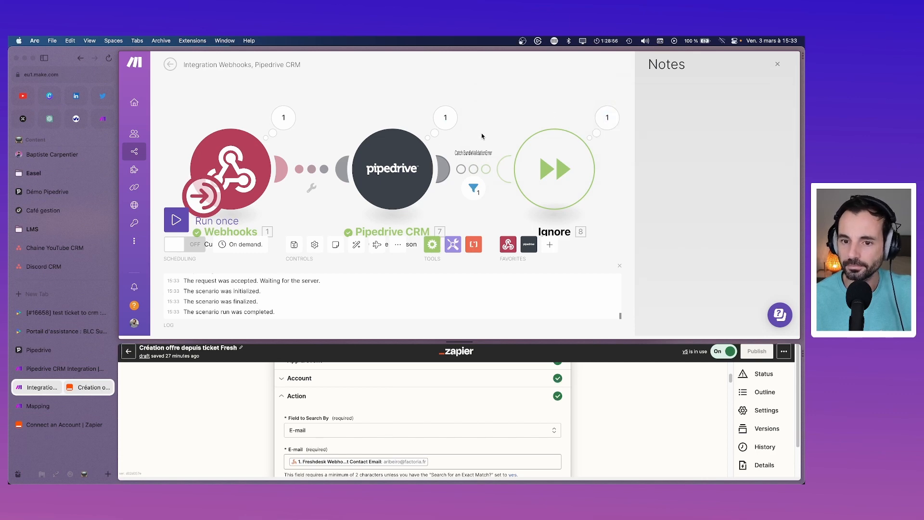
{"action": "left_click", "coordinate": [474, 188]}
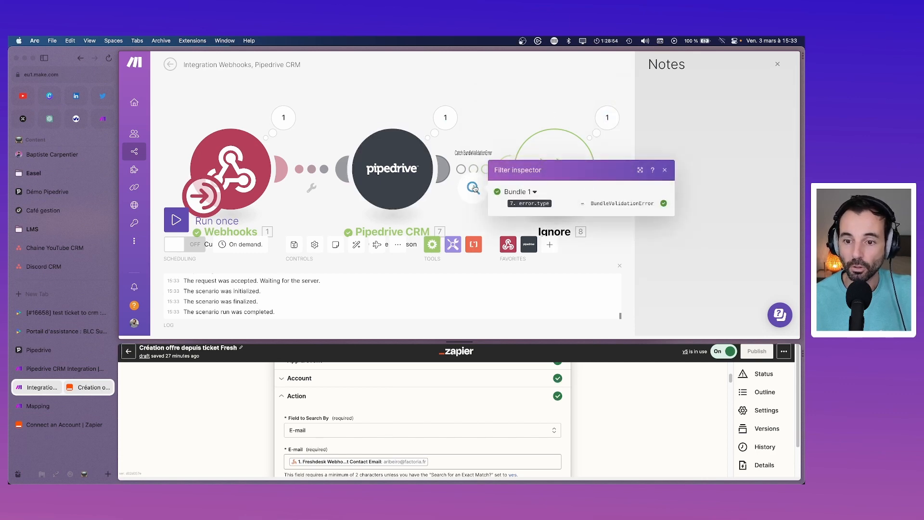
{"action": "left_click", "coordinate": [442, 124]}
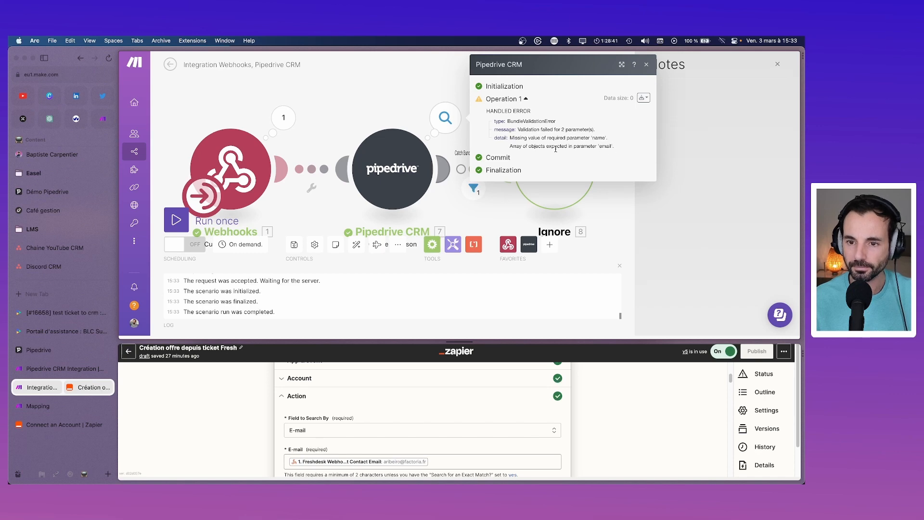
{"action": "left_click", "coordinate": [413, 172]}
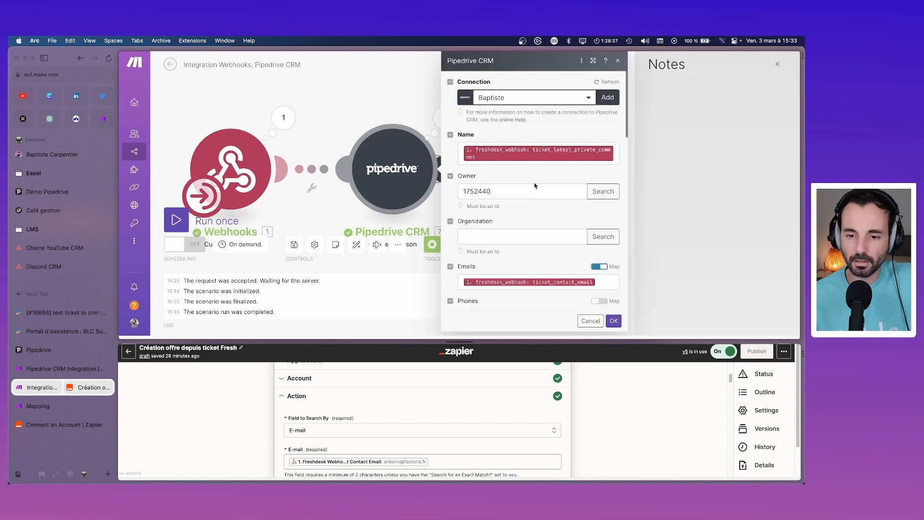
Step: Replace the Emails mapping with a primary email item whose Value is ticket_contact_email
{"action": "scroll", "coordinate": [605, 234], "scroll_direction": "down", "scroll_amount": 2}
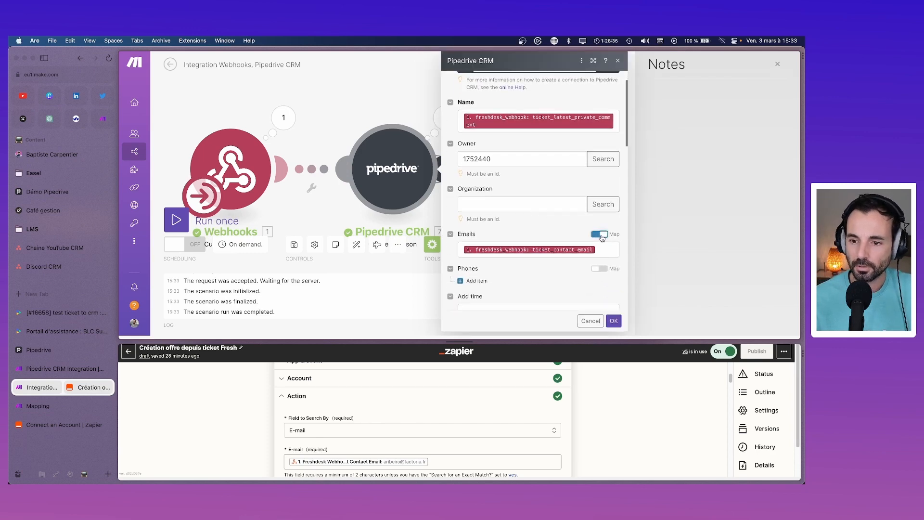
{"action": "left_click", "coordinate": [602, 234]}
{"action": "scroll", "coordinate": [601, 235], "scroll_direction": "down", "scroll_amount": 1}
{"action": "left_click", "coordinate": [465, 225]}
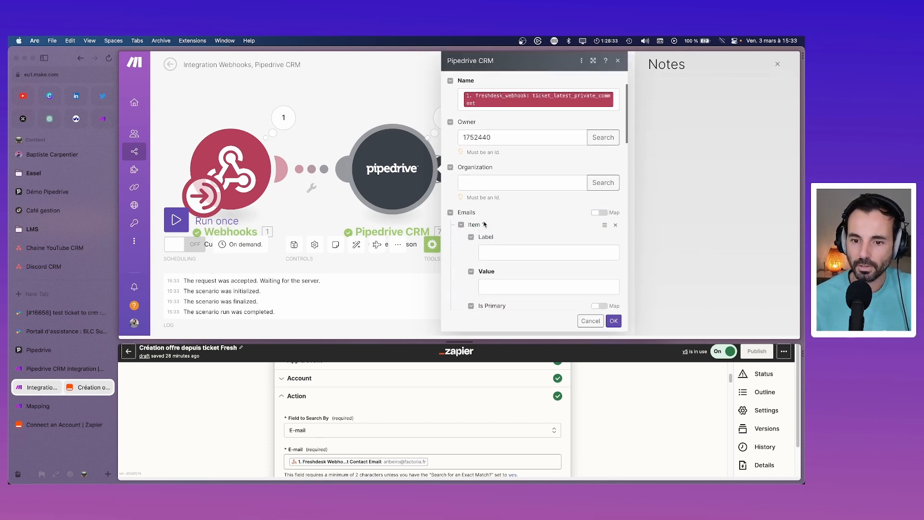
{"action": "scroll", "coordinate": [484, 223], "scroll_direction": "down", "scroll_amount": 4}
{"action": "left_click", "coordinate": [501, 207]}
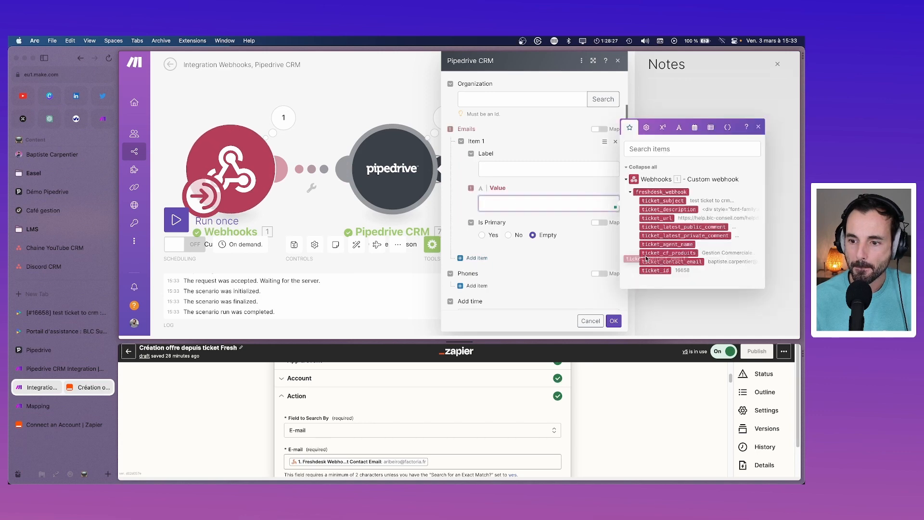
{"action": "left_click_drag", "start_coordinate": [671, 261], "coordinate": [533, 205]}
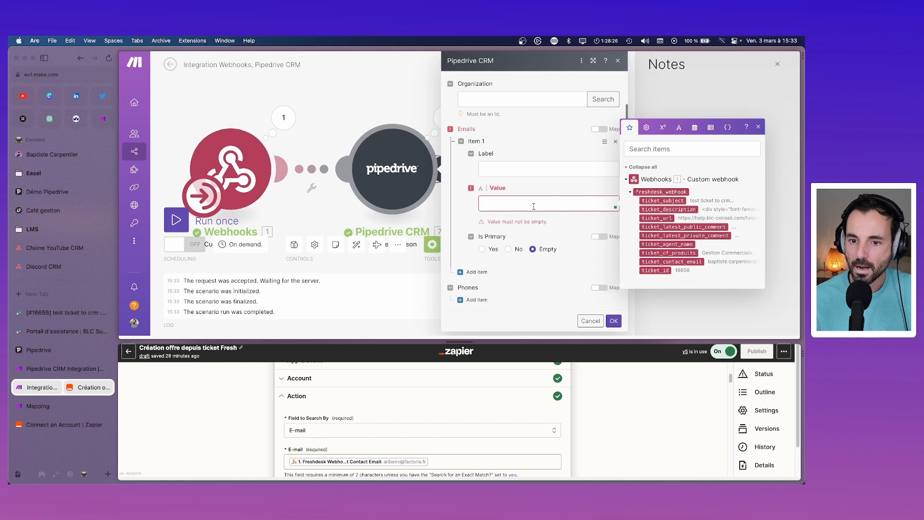
{"action": "left_click", "coordinate": [564, 207]}
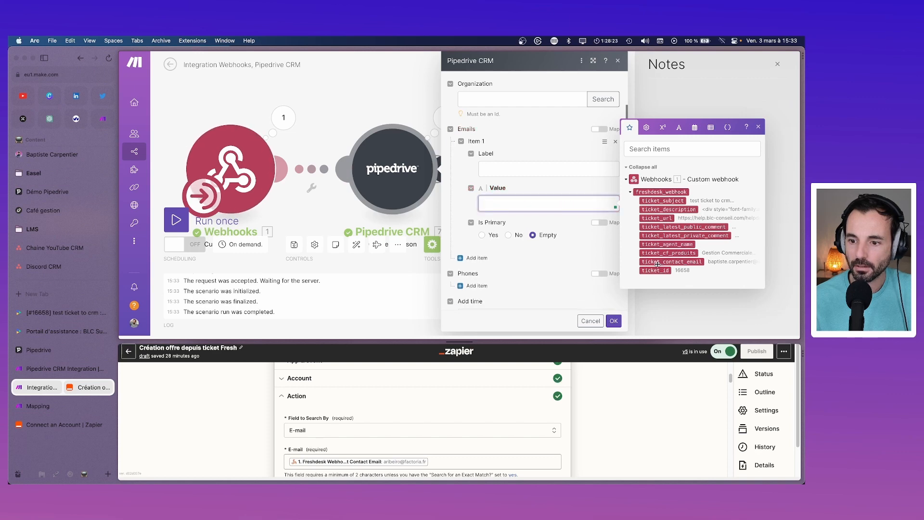
{"action": "left_click", "coordinate": [656, 262]}
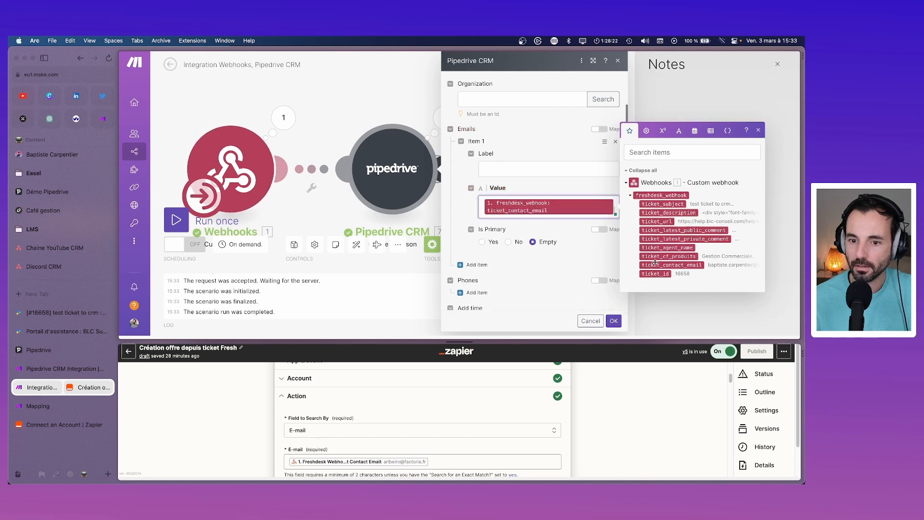
{"action": "left_click", "coordinate": [487, 243]}
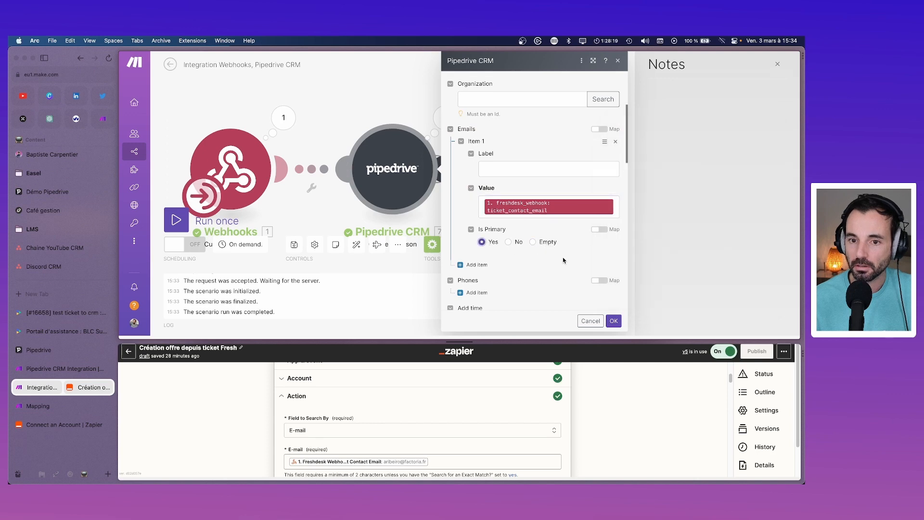
{"action": "left_click", "coordinate": [614, 320]}
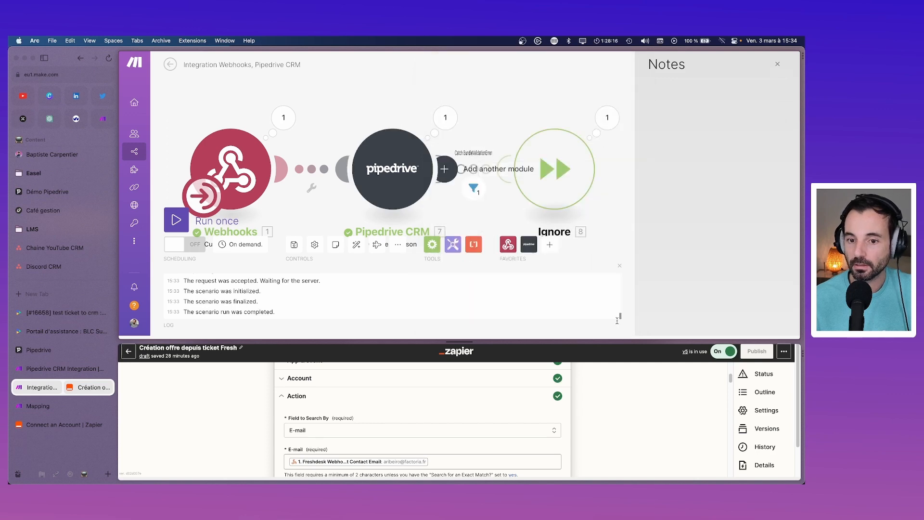
Step: Run the scenario once, find no webhook bundles, and open the 'test ticket to crm' ticket
{"action": "left_click", "coordinate": [195, 225]}
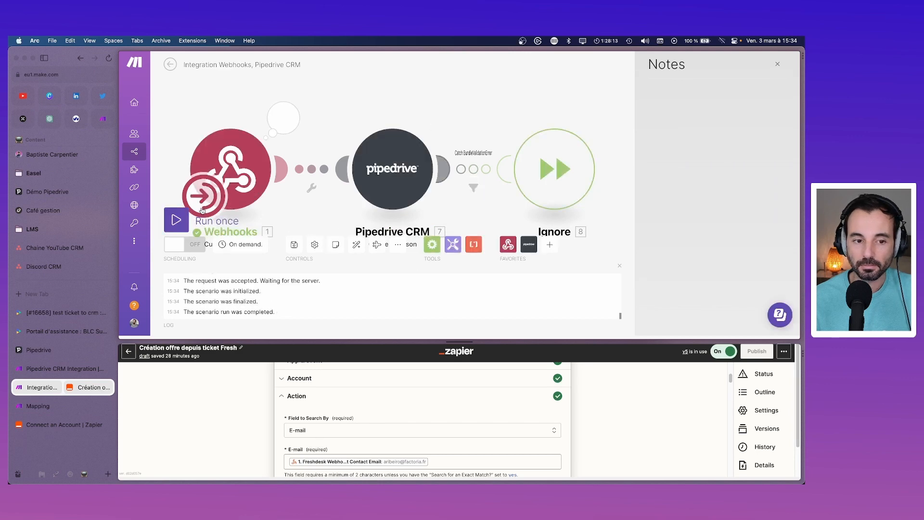
{"action": "left_click", "coordinate": [284, 118]}
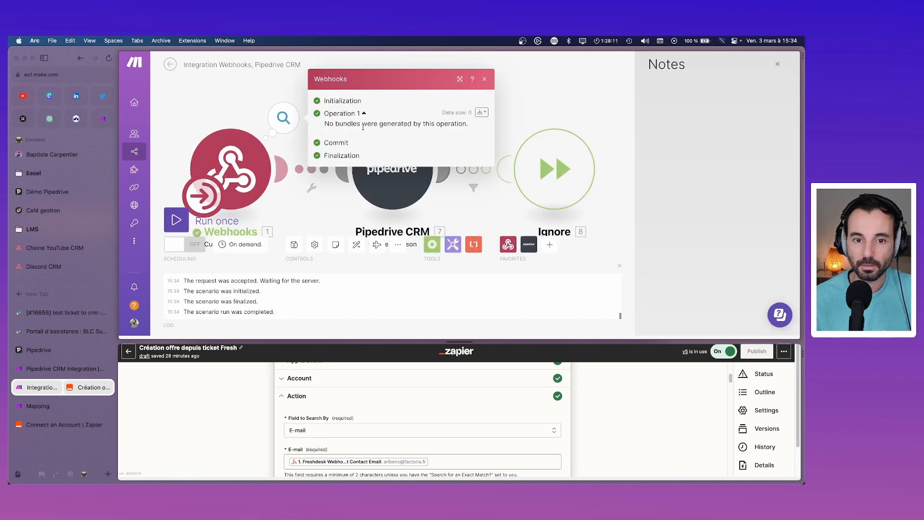
{"action": "left_click", "coordinate": [486, 79]}
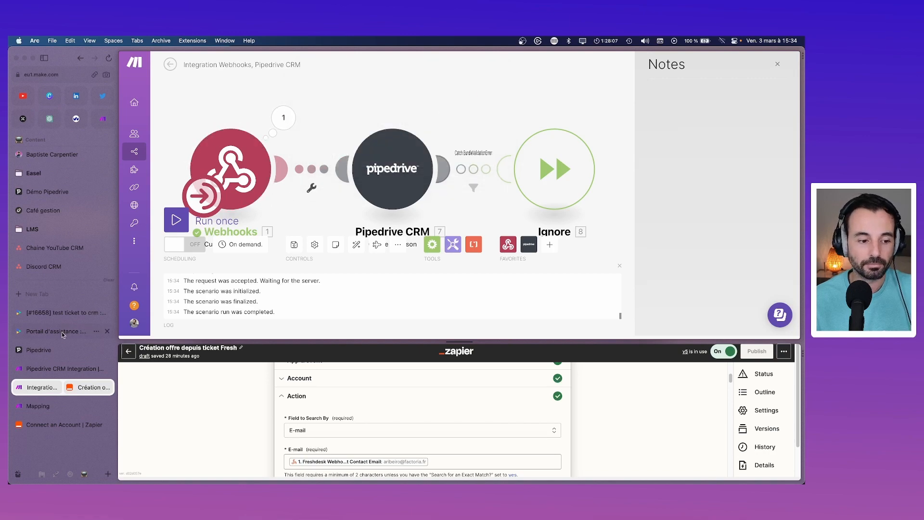
{"action": "left_click", "coordinate": [48, 332]}
{"action": "left_click", "coordinate": [58, 313]}
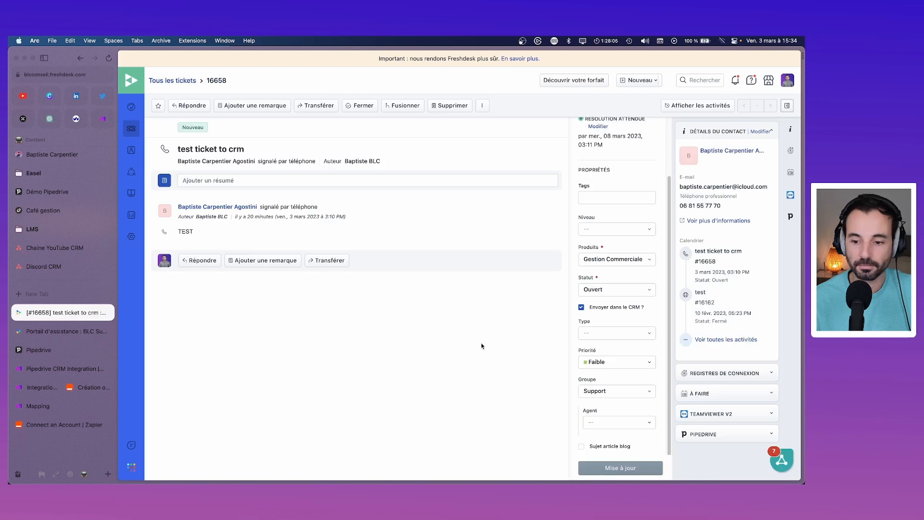
Step: Untick and re-tick Envoyer dans le CRM ? on ticket 16658, saving after each change
{"action": "left_click", "coordinate": [581, 307]}
{"action": "left_click", "coordinate": [641, 468]}
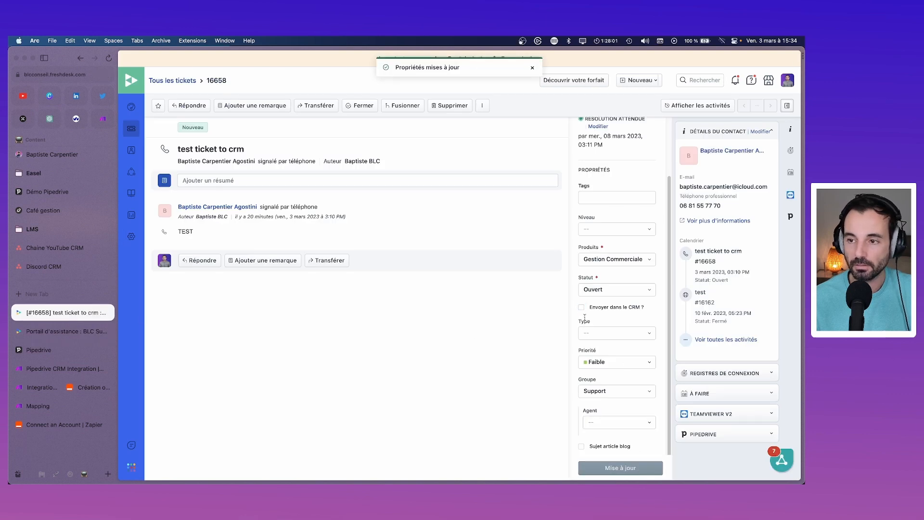
{"action": "left_click", "coordinate": [582, 307]}
{"action": "left_click", "coordinate": [640, 468]}
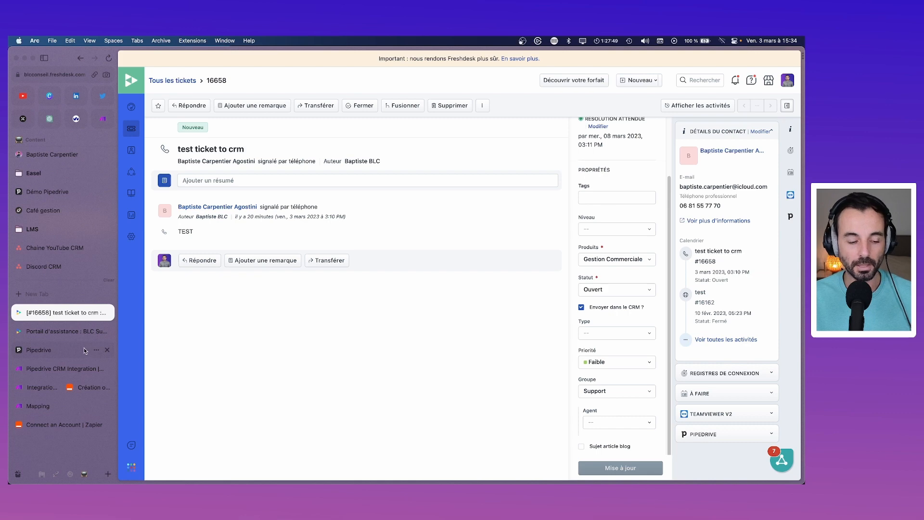
{"action": "left_click", "coordinate": [52, 391]}
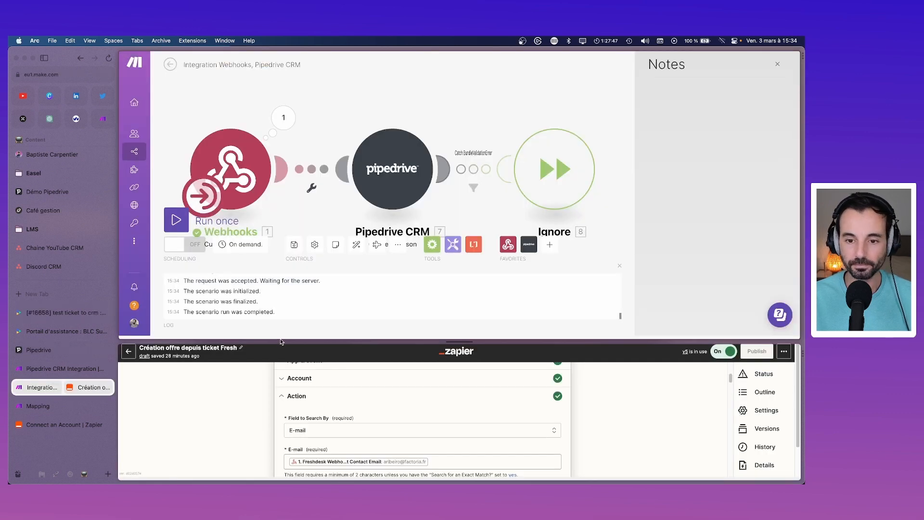
Step: Rerun the scenario and check the Pipedrive CRM step's result
{"action": "left_click", "coordinate": [177, 221]}
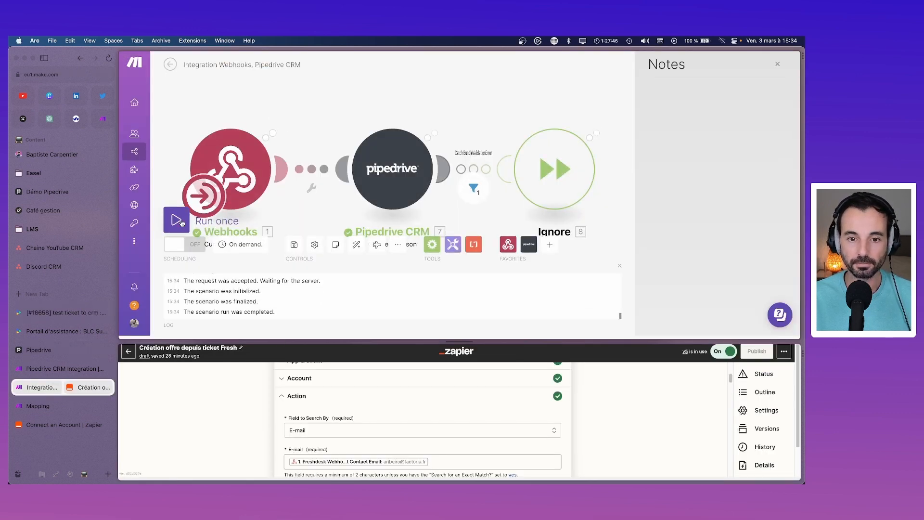
{"action": "left_click", "coordinate": [460, 122]}
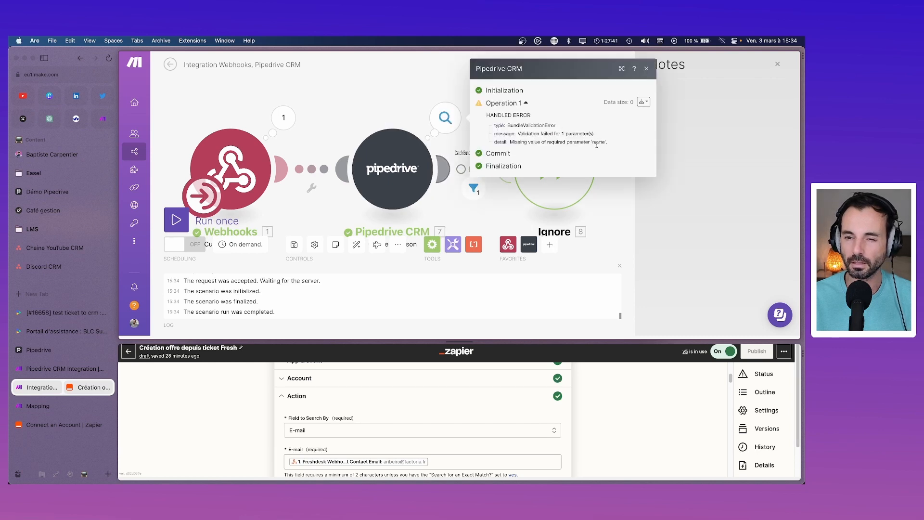
{"action": "left_click_drag", "start_coordinate": [394, 221], "coordinate": [390, 164]}
Step: Remove the private-comment mapping from the Pipedrive person's Name field
{"action": "left_click", "coordinate": [390, 164]}
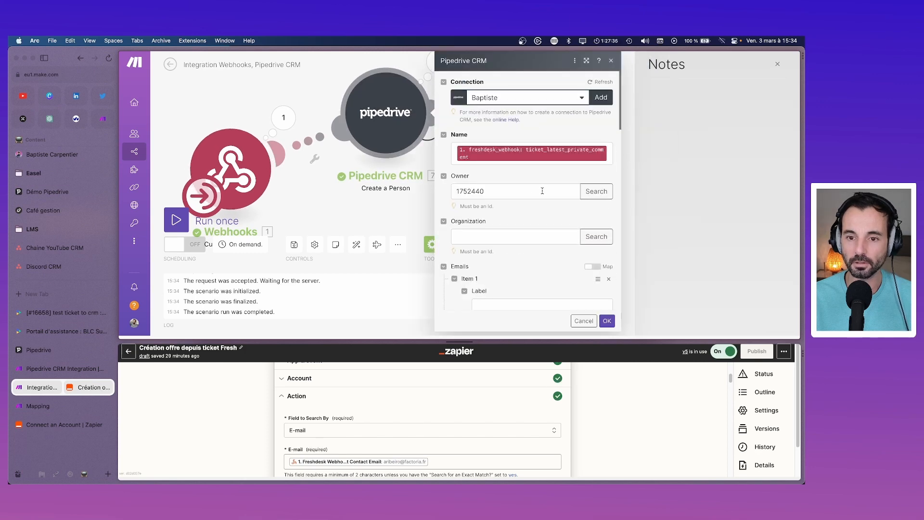
{"action": "left_click", "coordinate": [577, 158]}
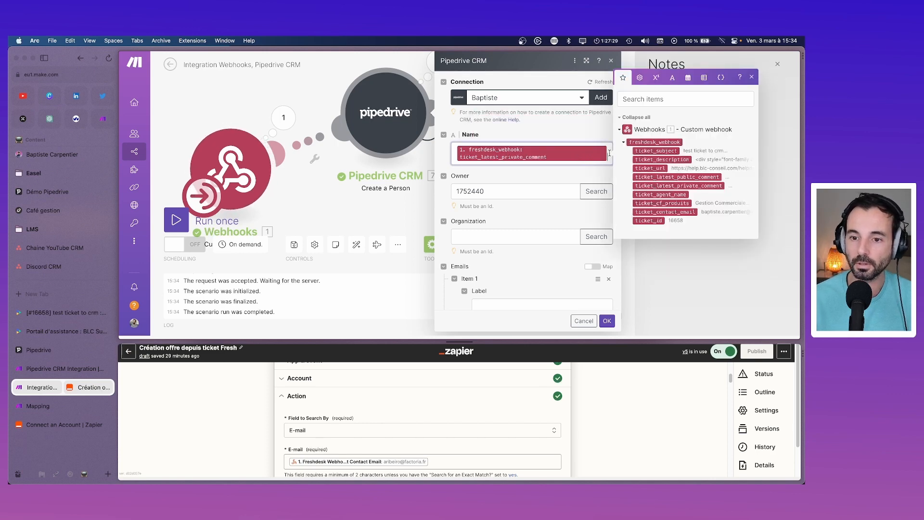
{"action": "key", "text": "BackSpace"}
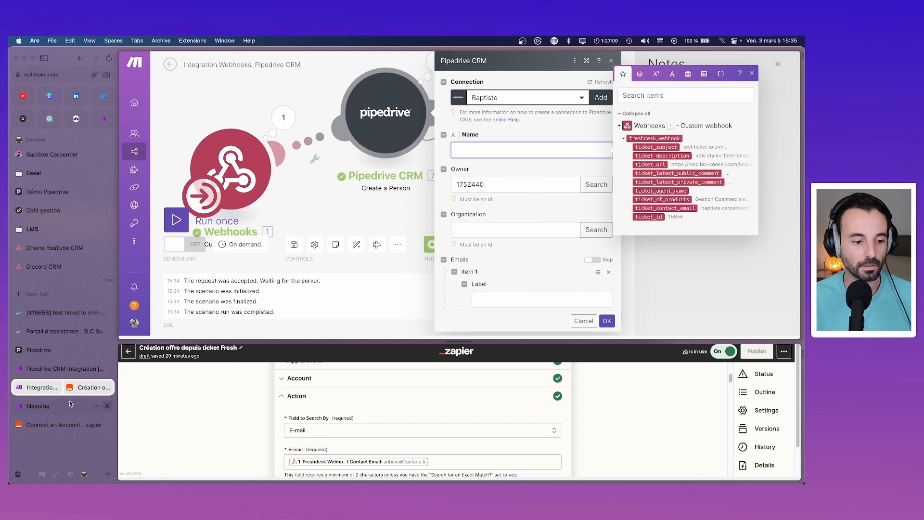
{"action": "left_click", "coordinate": [56, 332]}
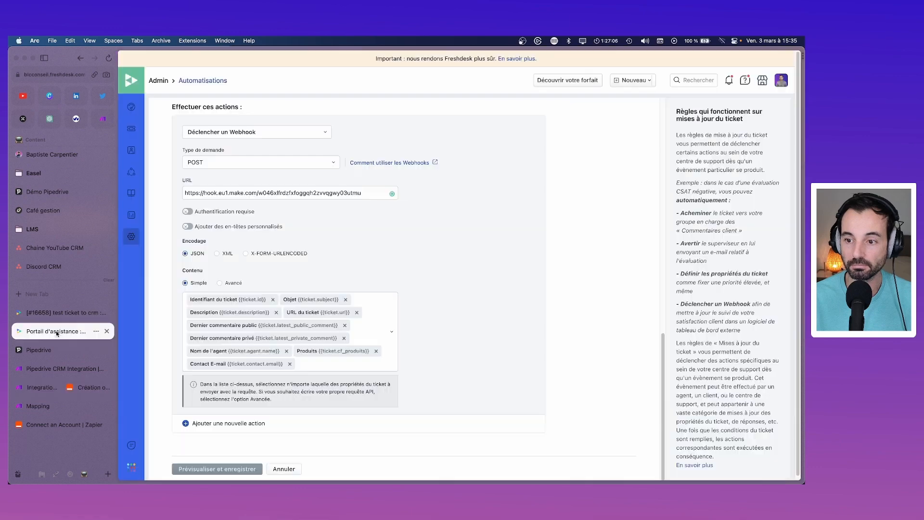
Step: Add Contact Nom to the webhook content and save the automation rule
{"action": "left_click", "coordinate": [315, 364]}
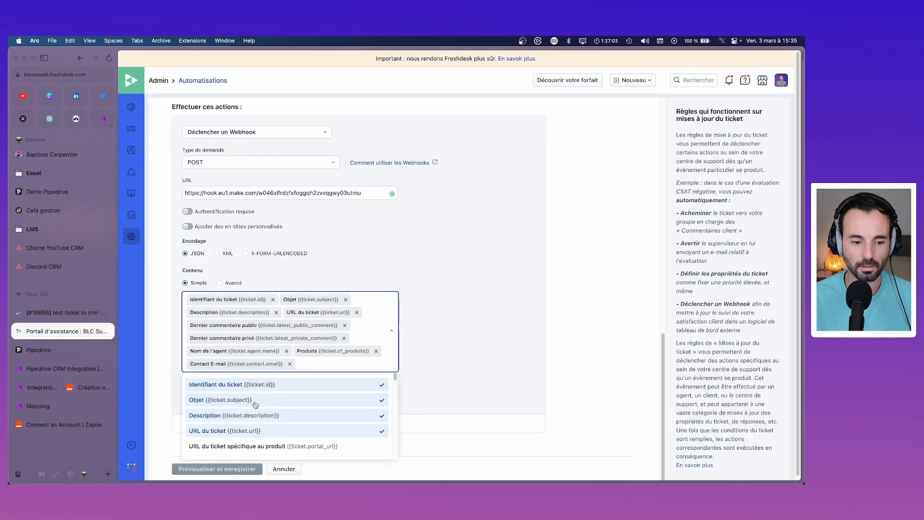
{"action": "scroll", "coordinate": [255, 405], "scroll_direction": "down", "scroll_amount": 5}
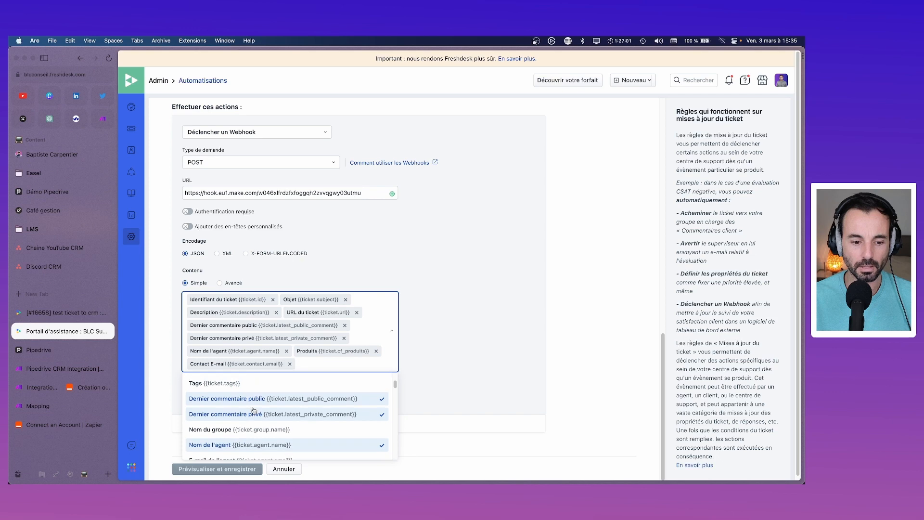
{"action": "scroll", "coordinate": [252, 423], "scroll_direction": "down", "scroll_amount": 2}
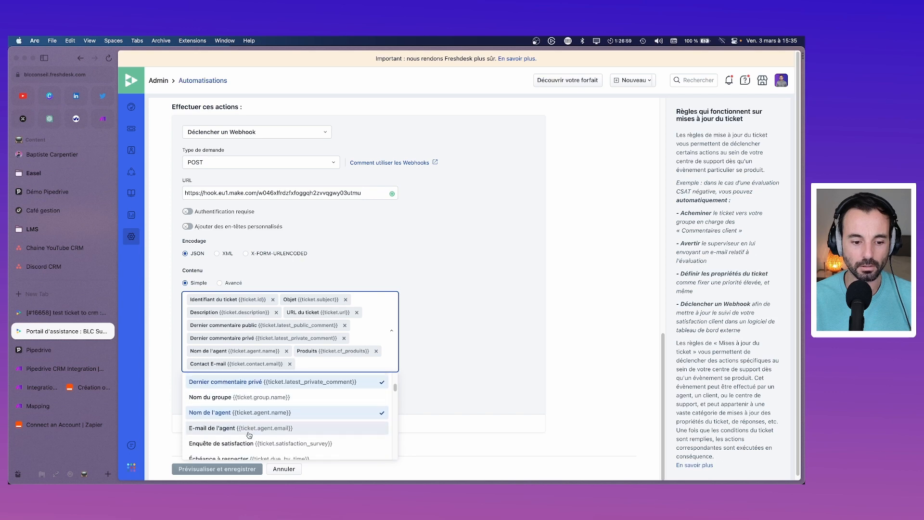
{"action": "scroll", "coordinate": [249, 435], "scroll_direction": "down", "scroll_amount": 4}
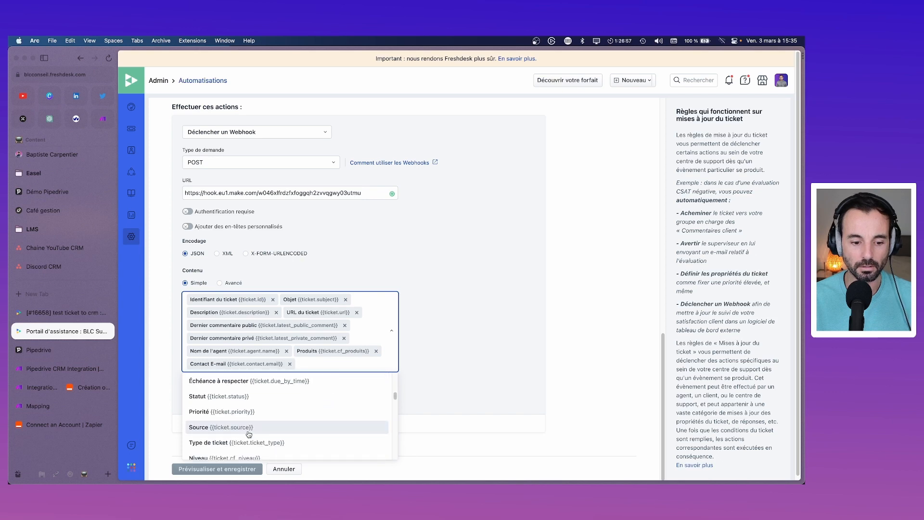
{"action": "scroll", "coordinate": [248, 435], "scroll_direction": "down", "scroll_amount": 5}
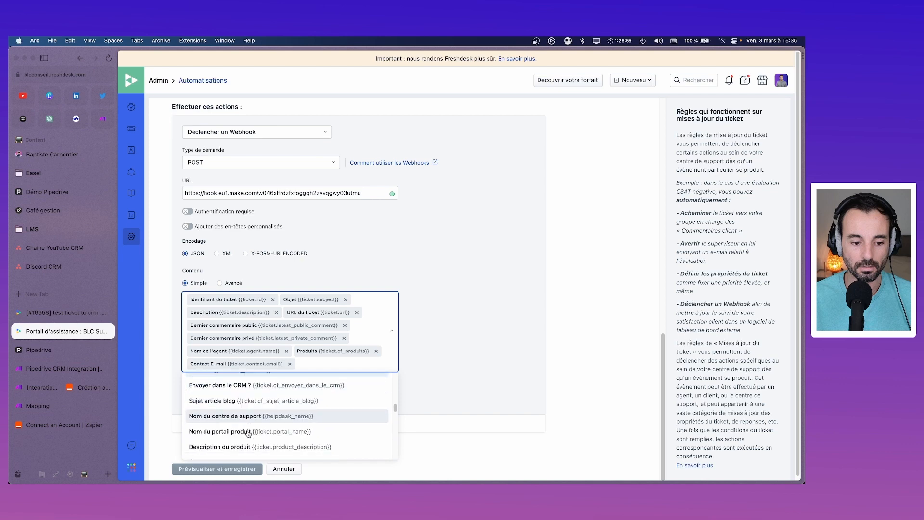
{"action": "scroll", "coordinate": [248, 433], "scroll_direction": "down", "scroll_amount": 4}
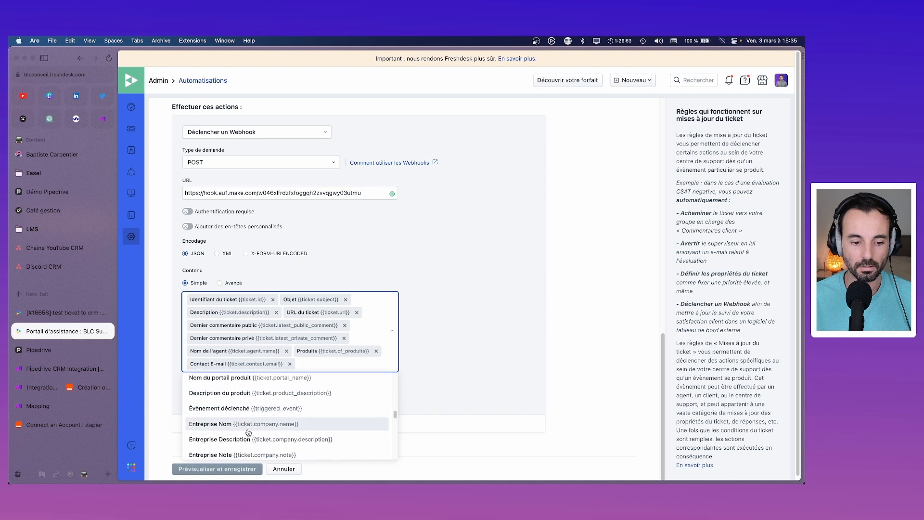
{"action": "scroll", "coordinate": [248, 432], "scroll_direction": "down", "scroll_amount": 5}
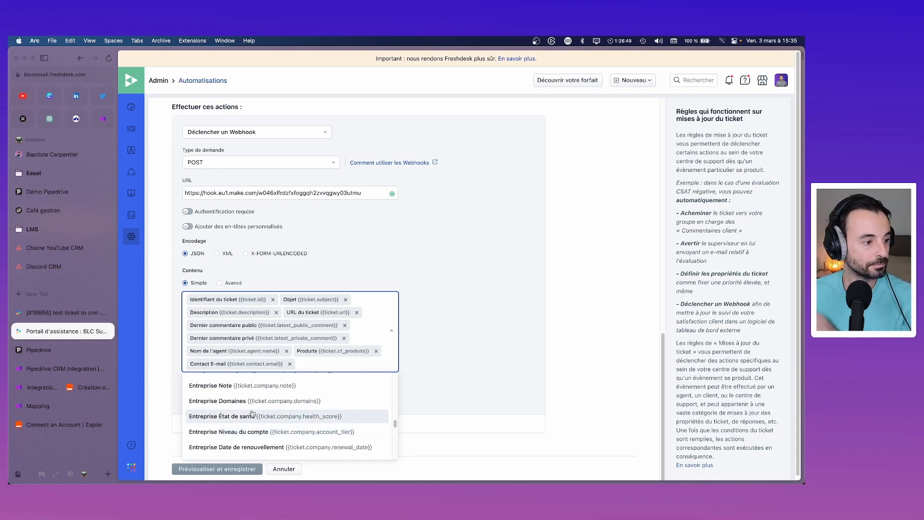
{"action": "key", "text": "Up"}
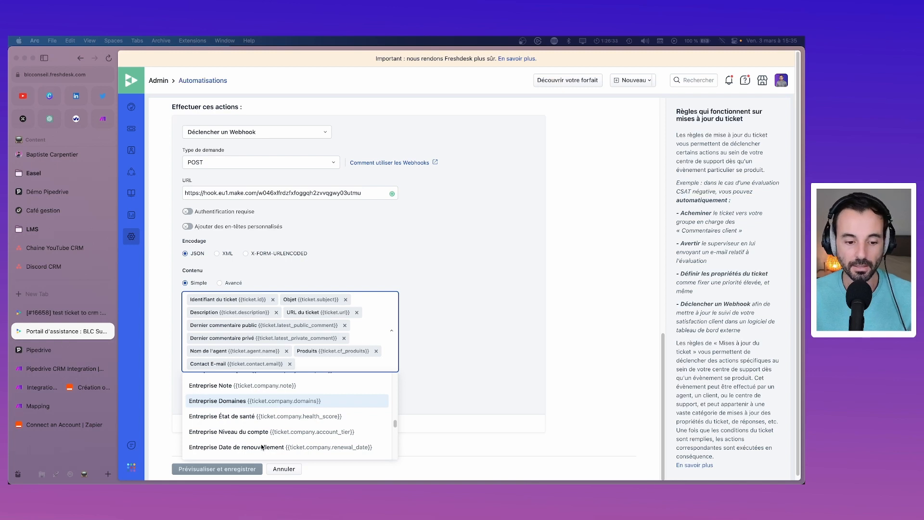
{"action": "scroll", "coordinate": [262, 446], "scroll_direction": "down", "scroll_amount": 6}
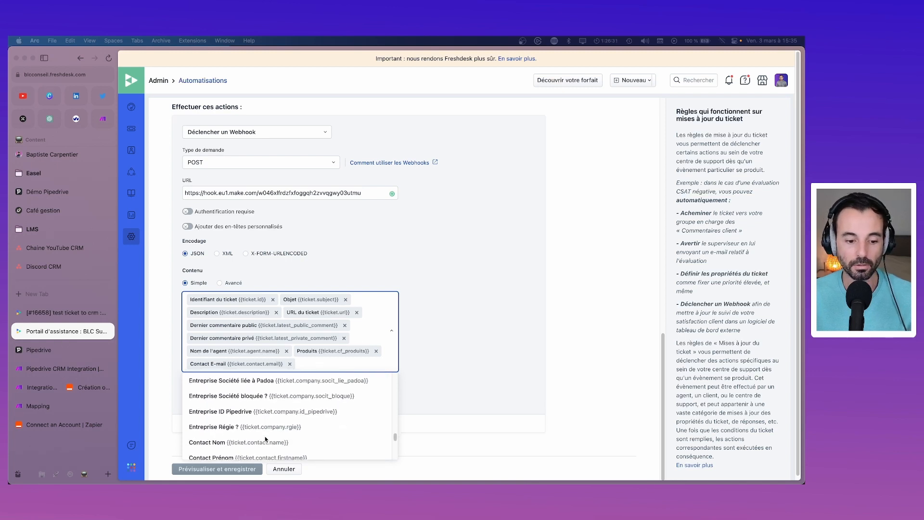
{"action": "scroll", "coordinate": [265, 436], "scroll_direction": "down", "scroll_amount": 1}
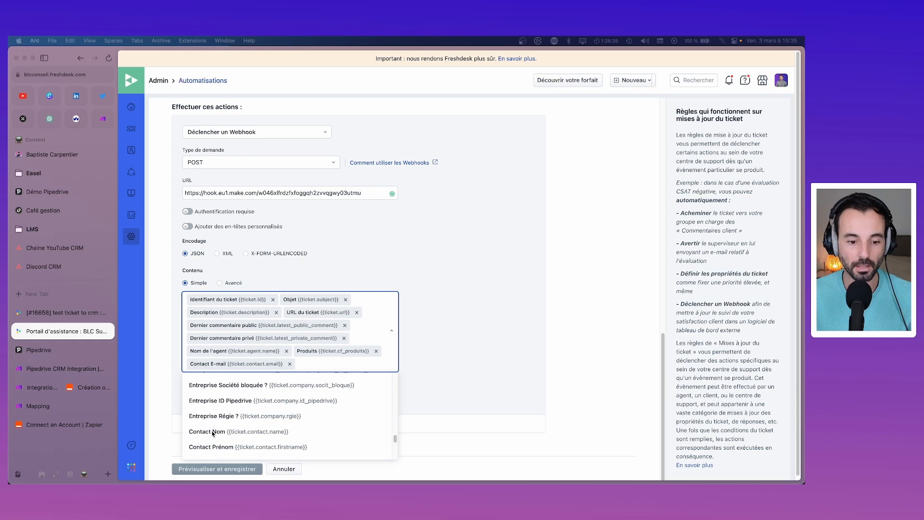
{"action": "left_click", "coordinate": [208, 432]}
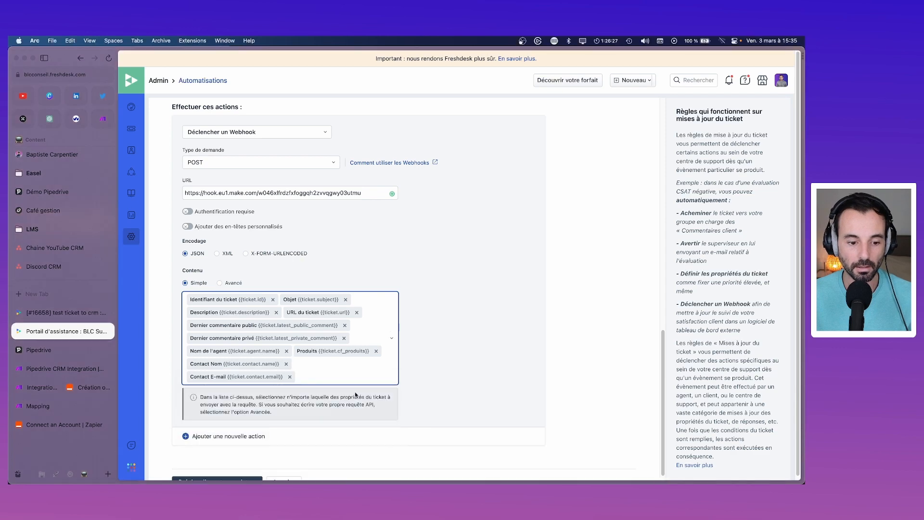
{"action": "left_click", "coordinate": [214, 468]}
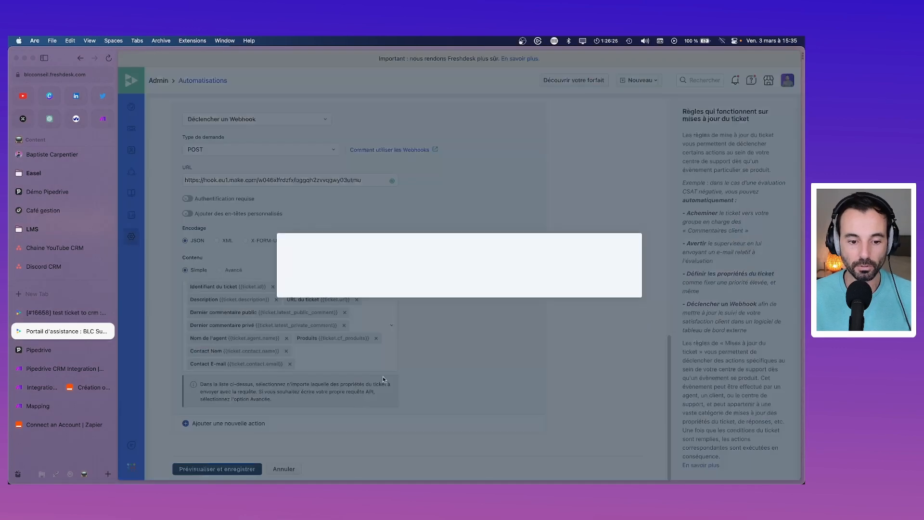
{"action": "left_click", "coordinate": [601, 346]}
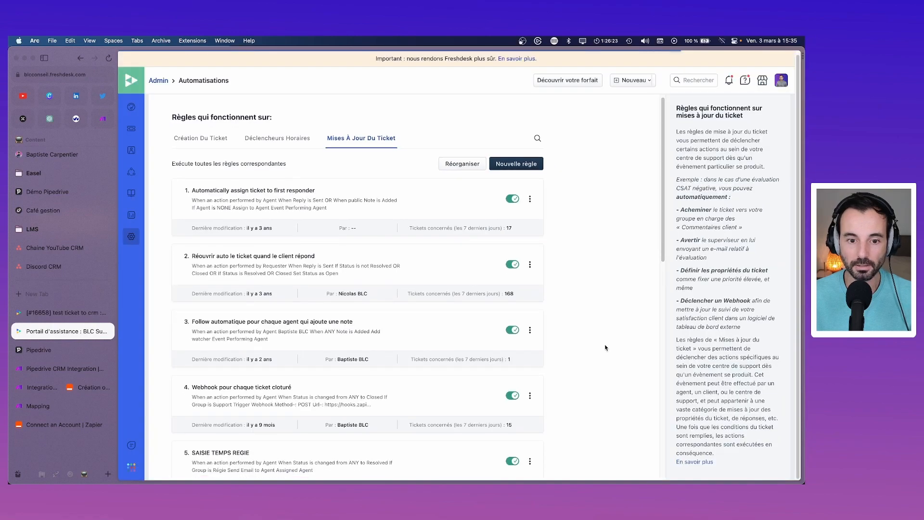
Step: Clear and re-set Envoyer dans le CRM ? on ticket 16658, updating each time
{"action": "left_click", "coordinate": [63, 314]}
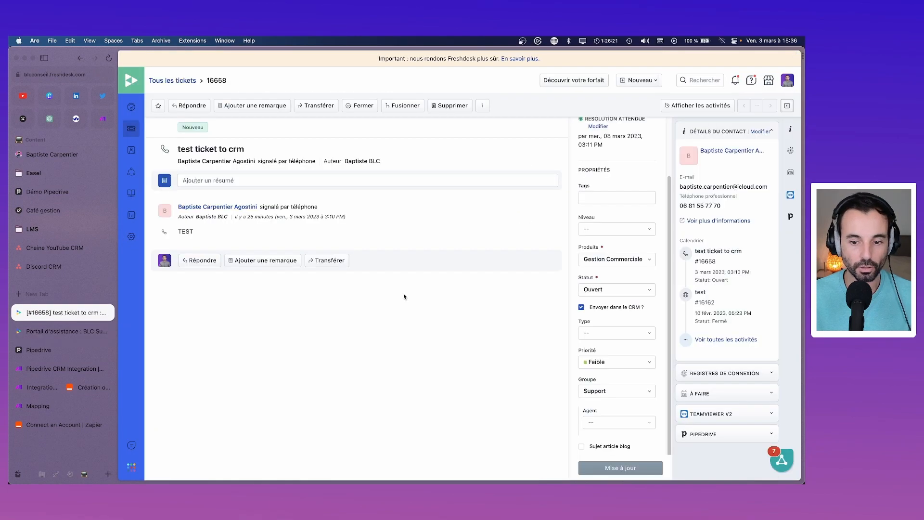
{"action": "left_click", "coordinate": [596, 309]}
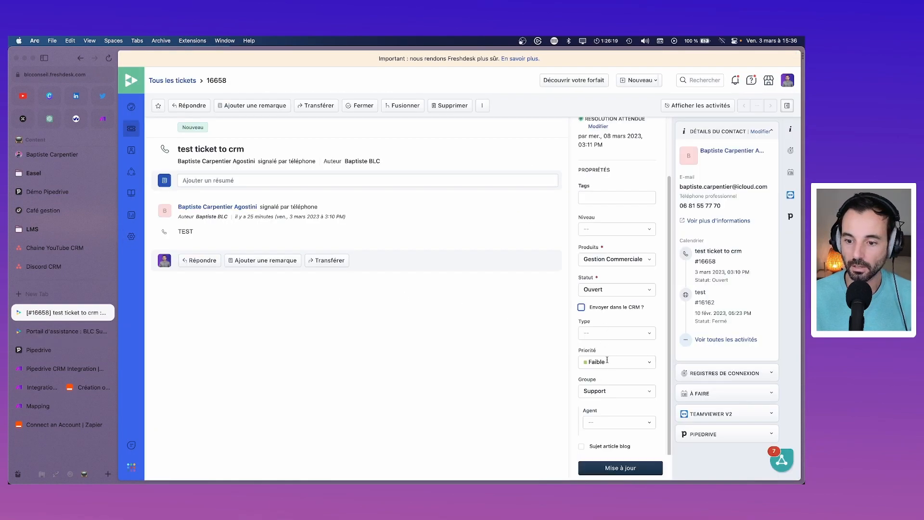
{"action": "left_click", "coordinate": [621, 468]}
{"action": "left_click", "coordinate": [582, 307]}
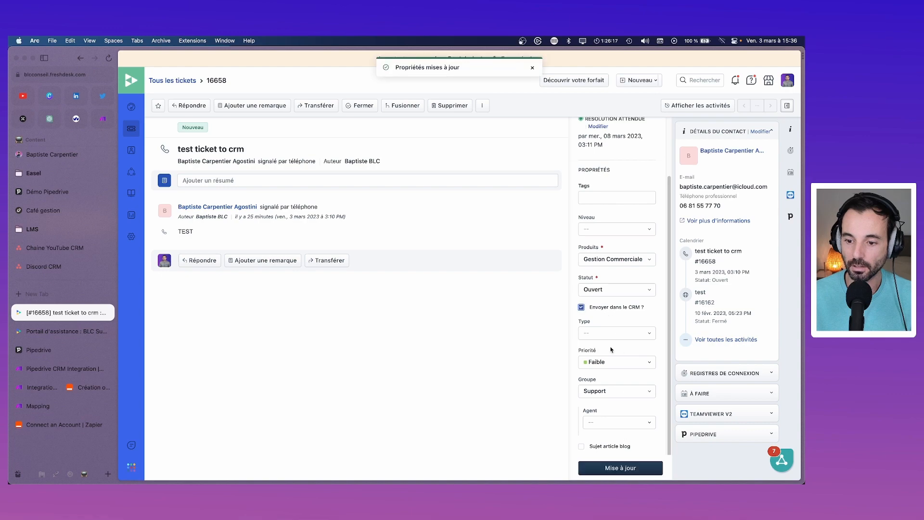
{"action": "left_click", "coordinate": [620, 468]}
{"action": "left_click", "coordinate": [40, 388]}
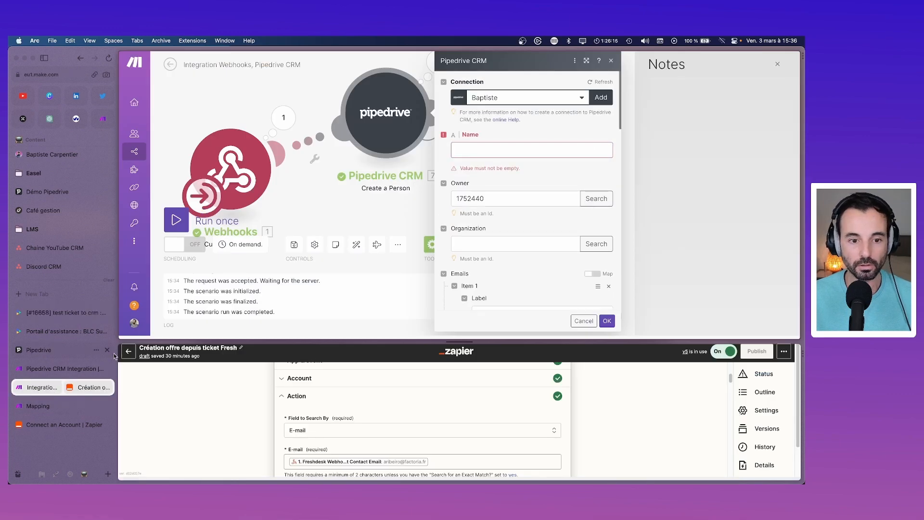
Step: Run only the Webhooks module to capture fresh ticket data
{"action": "left_click", "coordinate": [611, 62]}
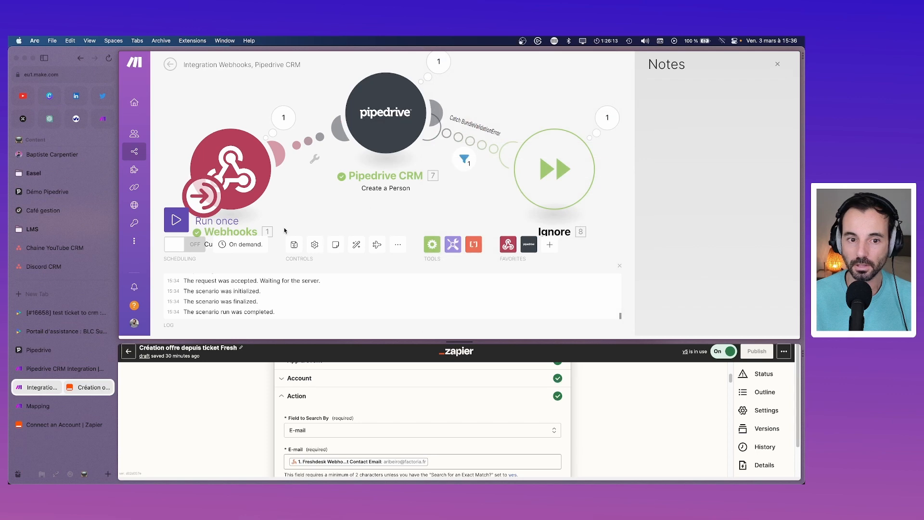
{"action": "right_click", "coordinate": [232, 165]}
{"action": "left_click", "coordinate": [250, 180]}
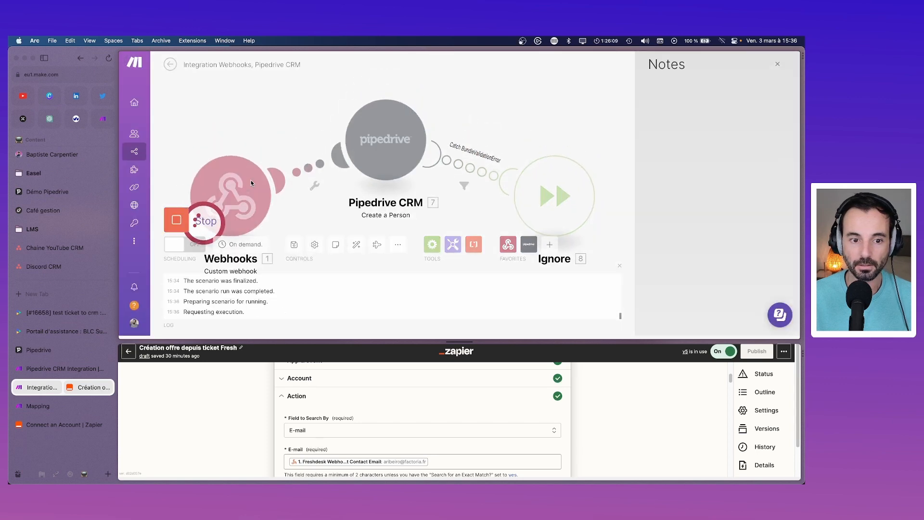
Step: Map ticket_contact_name to Name and ticket_contact_email to Emails in Create a Person
{"action": "left_click", "coordinate": [386, 145]}
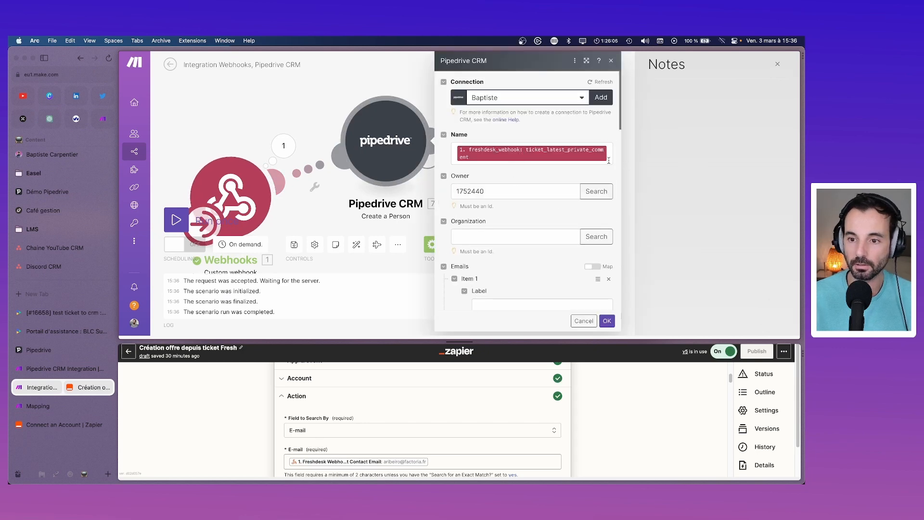
{"action": "left_click", "coordinate": [610, 156]}
{"action": "key", "text": "BackSpace"}
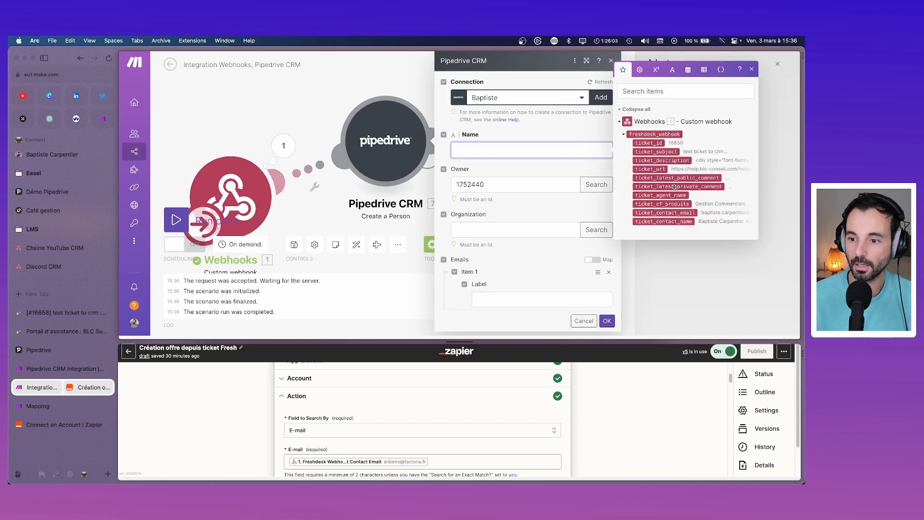
{"action": "left_click", "coordinate": [673, 222]}
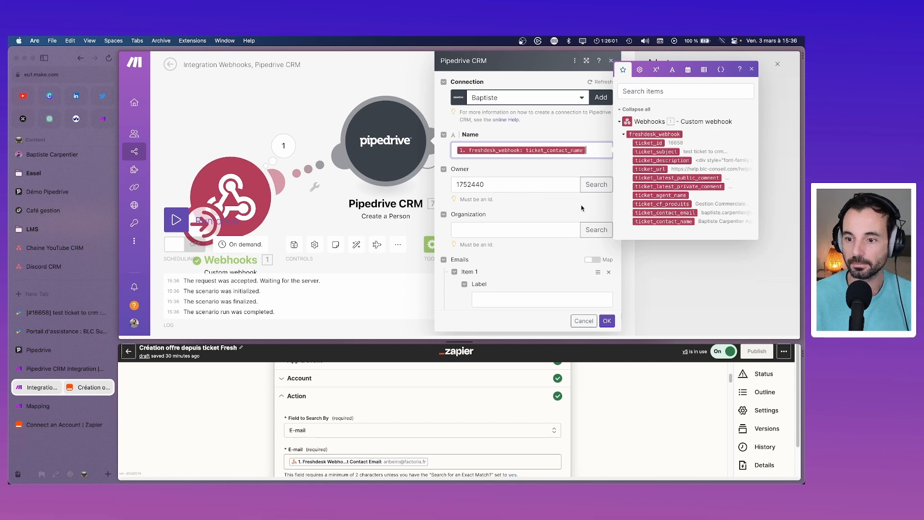
{"action": "left_click", "coordinate": [485, 204]}
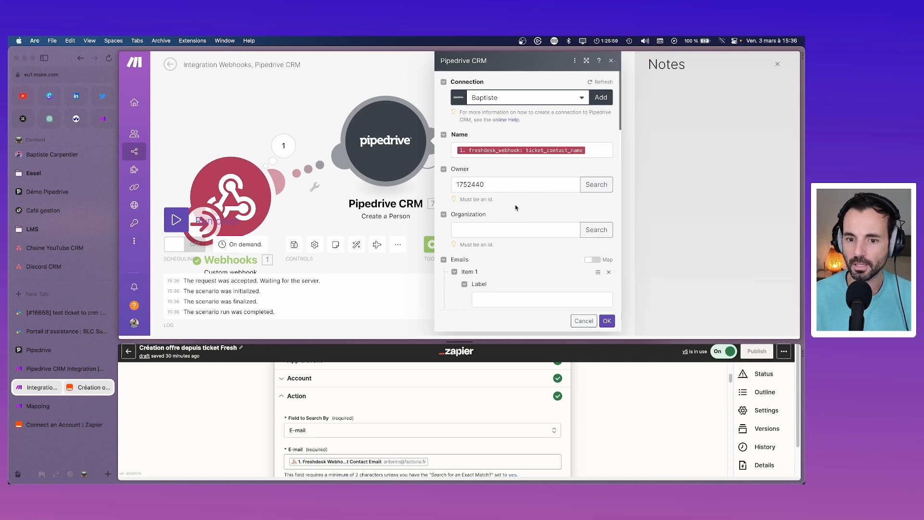
{"action": "scroll", "coordinate": [517, 231], "scroll_direction": "down", "scroll_amount": 2}
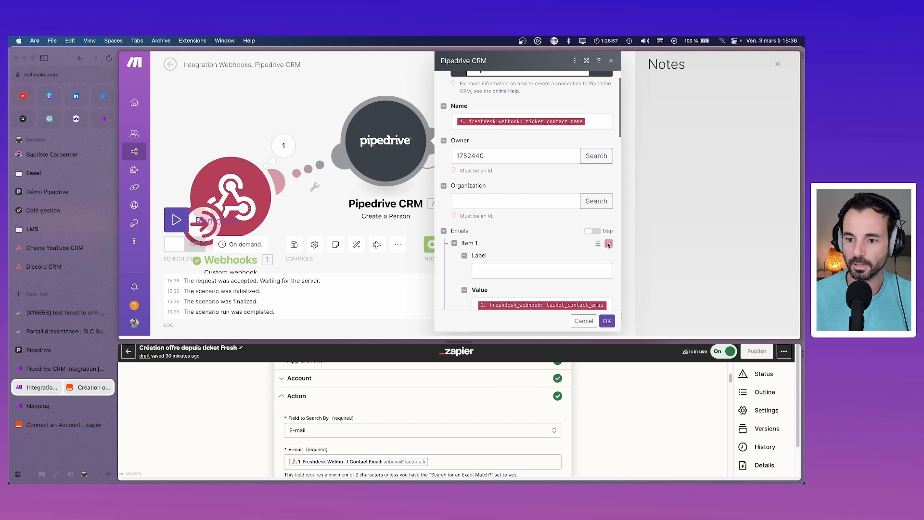
{"action": "left_click", "coordinate": [593, 231]}
{"action": "left_click", "coordinate": [557, 245]}
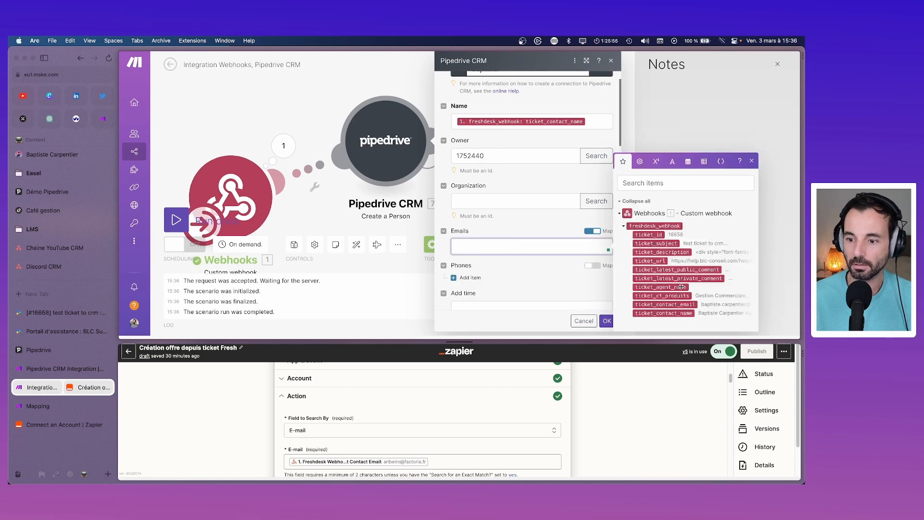
{"action": "left_click", "coordinate": [661, 305]}
{"action": "left_click", "coordinate": [523, 284]}
{"action": "scroll", "coordinate": [523, 284], "scroll_direction": "down", "scroll_amount": 10}
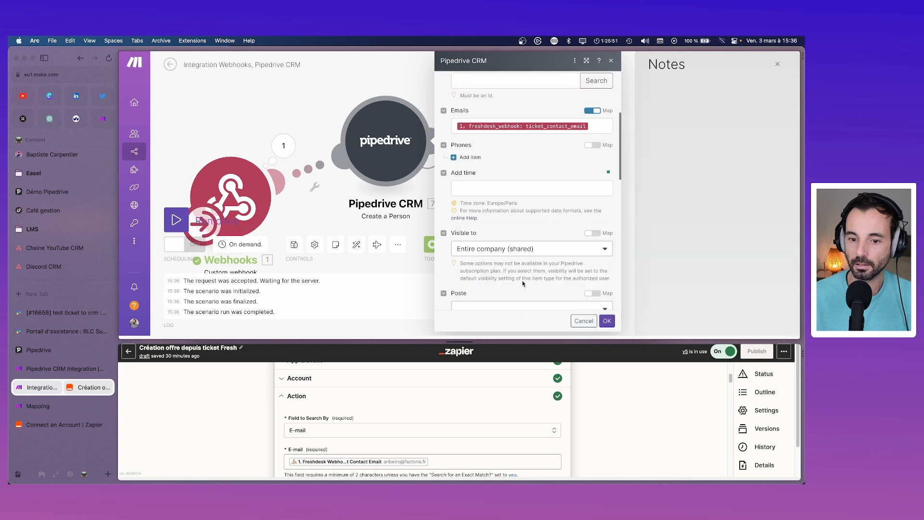
{"action": "left_click", "coordinate": [607, 321]}
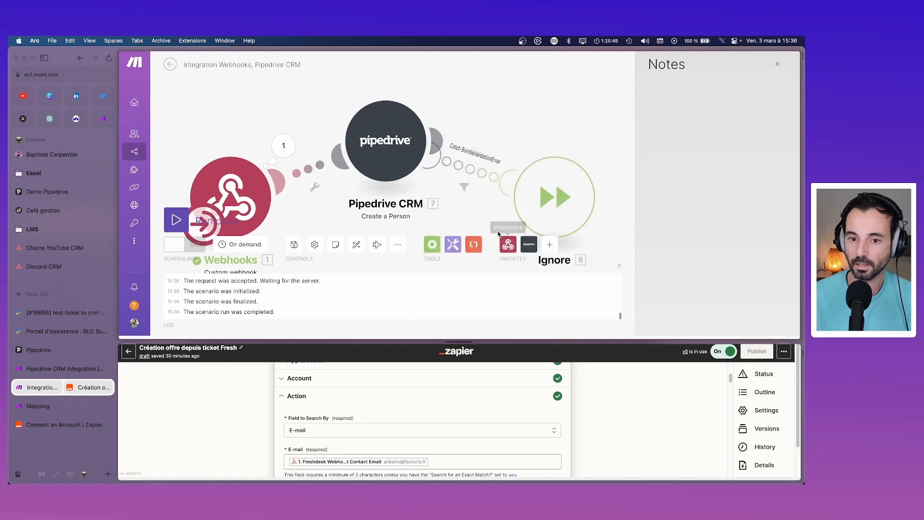
Step: Test only the Pipedrive module and inspect its failed result
{"action": "right_click", "coordinate": [395, 153]}
{"action": "left_click", "coordinate": [433, 165]}
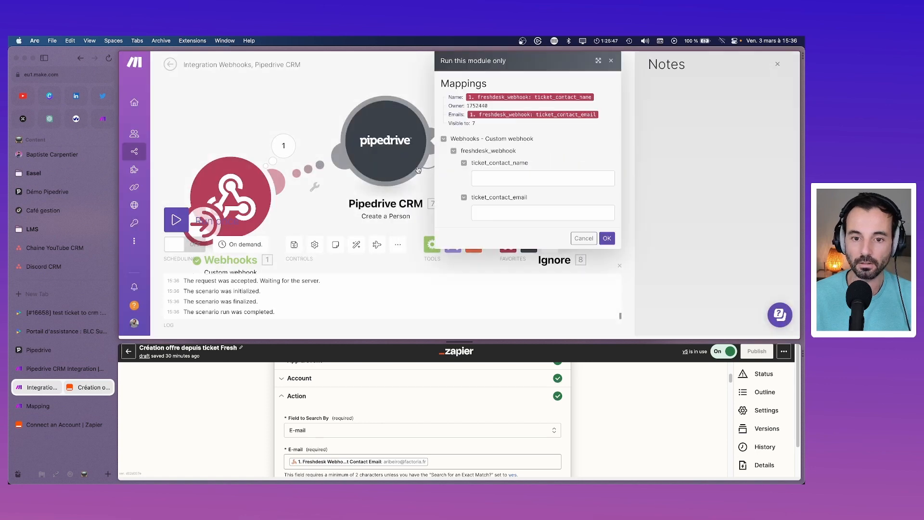
{"action": "left_click", "coordinate": [607, 238]}
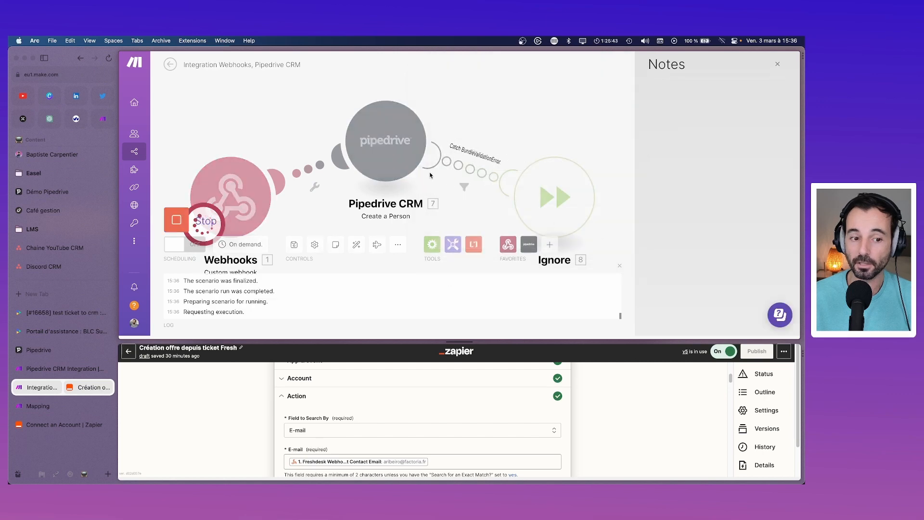
{"action": "left_click", "coordinate": [438, 98]}
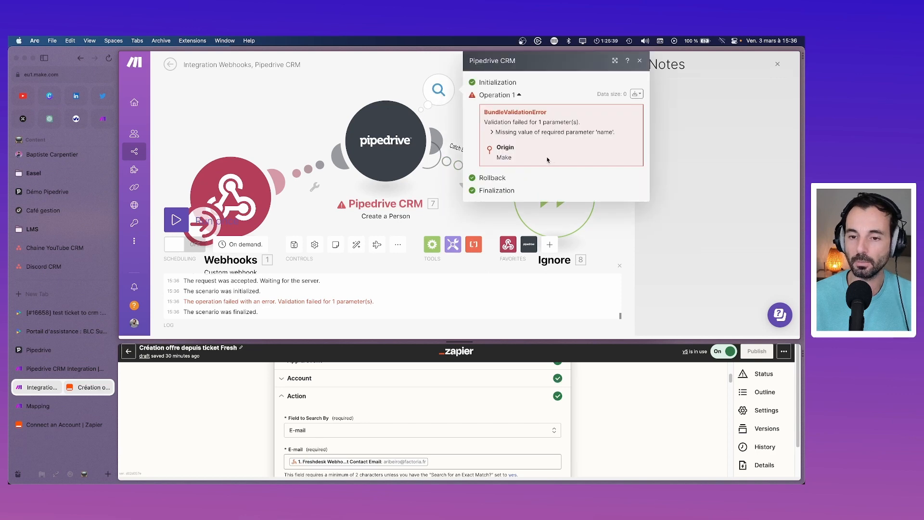
Step: Review the Pipedrive module settings and its parameter validation error
{"action": "left_click", "coordinate": [405, 145]}
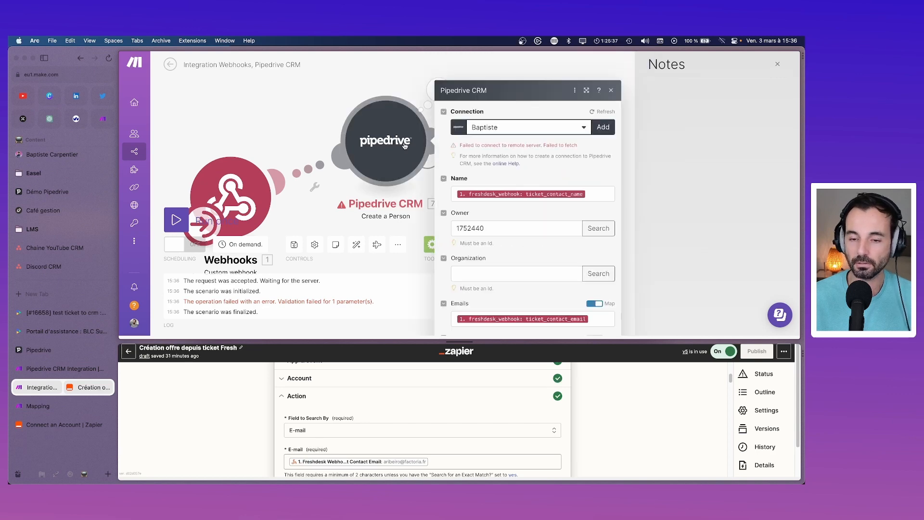
{"action": "left_click", "coordinate": [322, 215]}
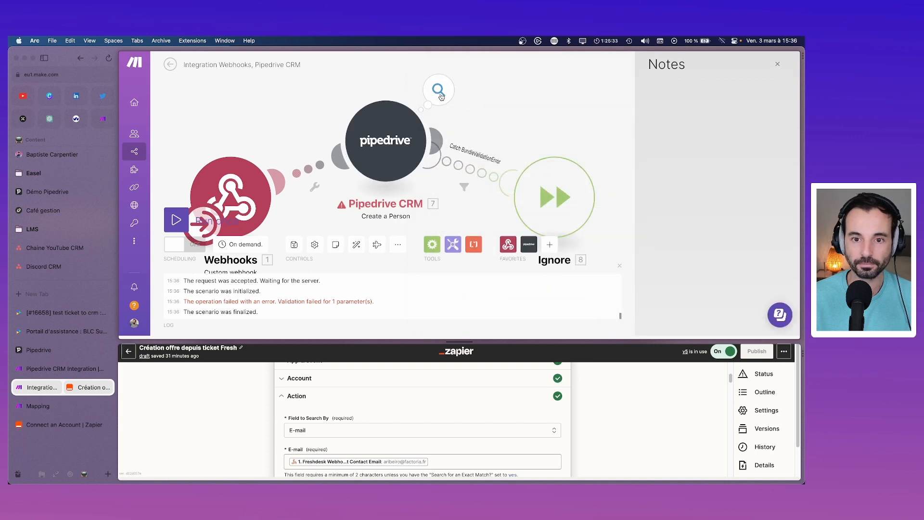
{"action": "left_click", "coordinate": [439, 92]}
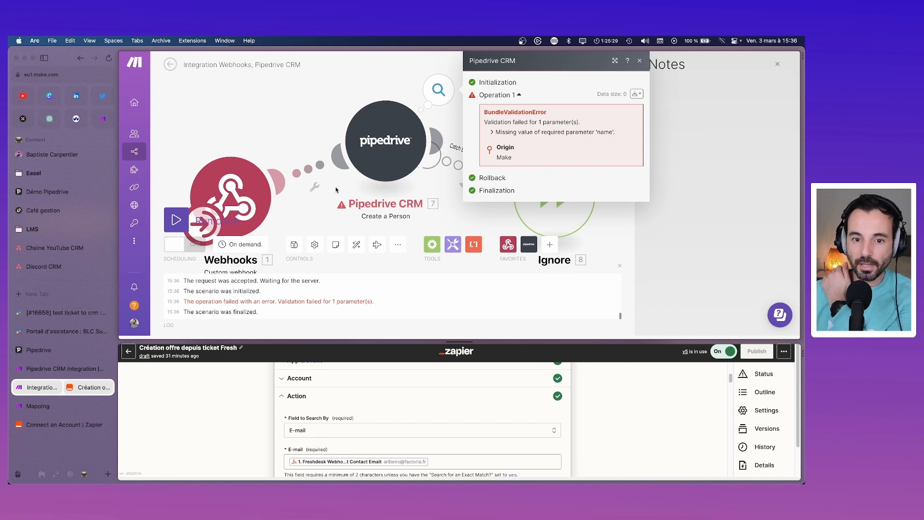
{"action": "left_click", "coordinate": [315, 186]}
{"action": "left_click", "coordinate": [374, 128]}
{"action": "left_click", "coordinate": [374, 128]}
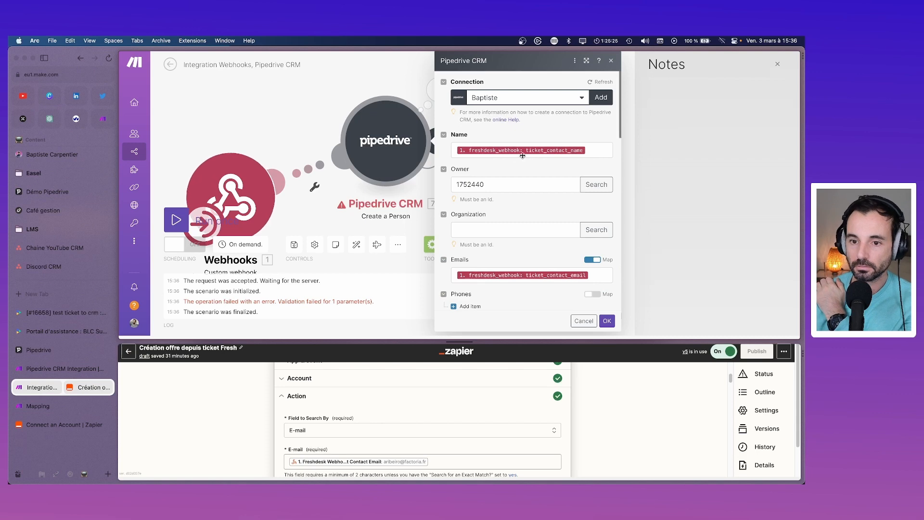
{"action": "left_click", "coordinate": [611, 61]}
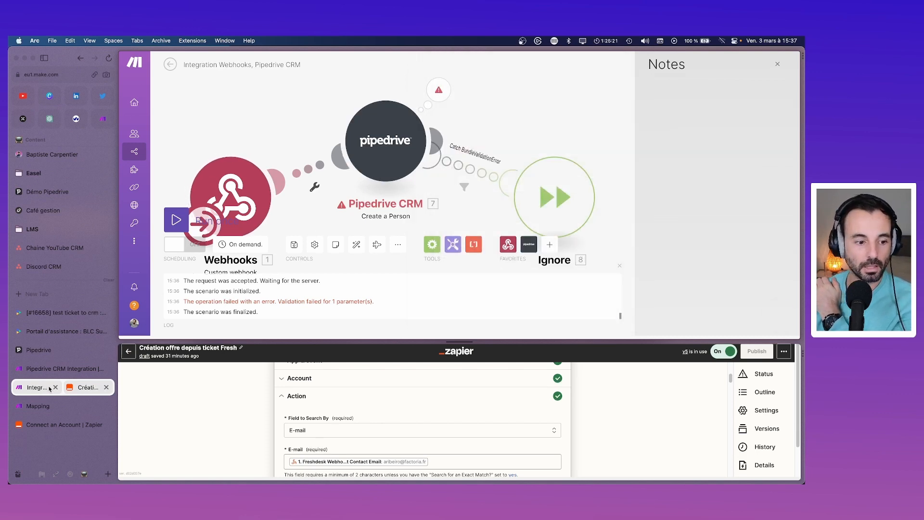
Step: Toggle the Envoyer dans le CRM ? property on ticket 16658 in Freshdesk
{"action": "left_click", "coordinate": [63, 313]}
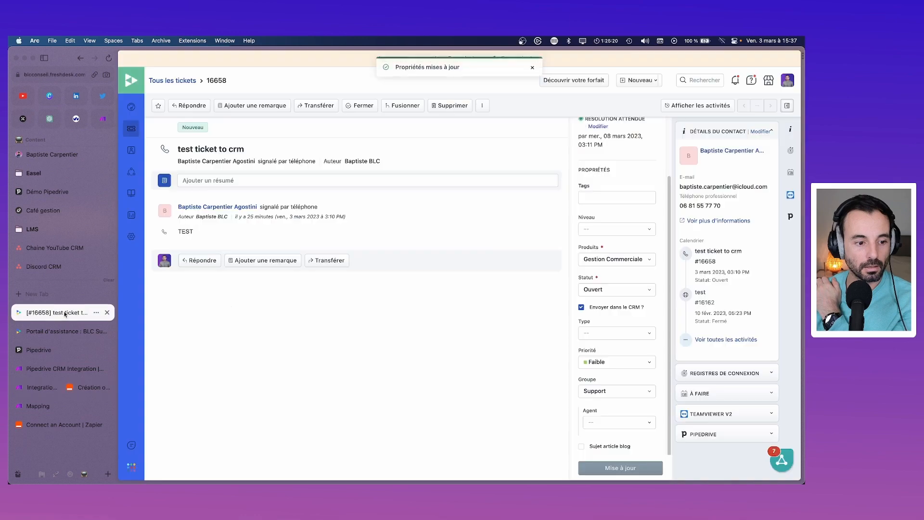
{"action": "left_click", "coordinate": [596, 308]}
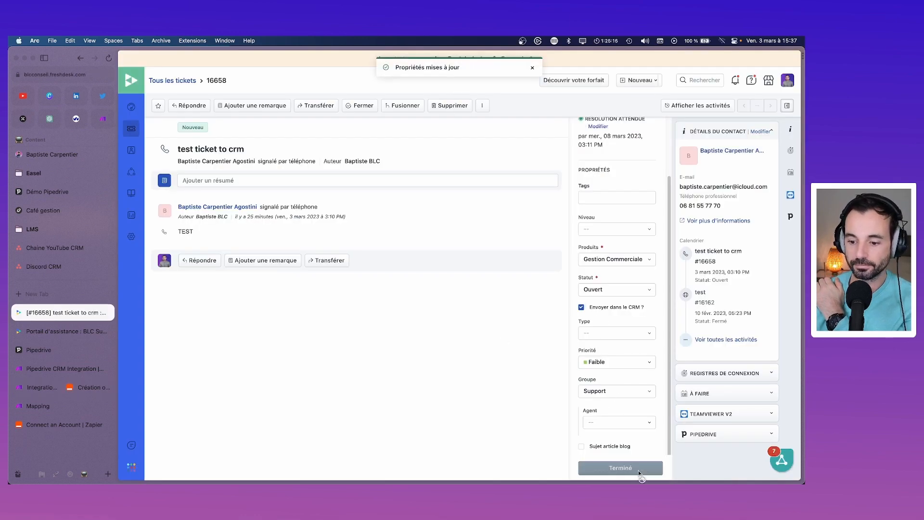
{"action": "left_click", "coordinate": [52, 388]}
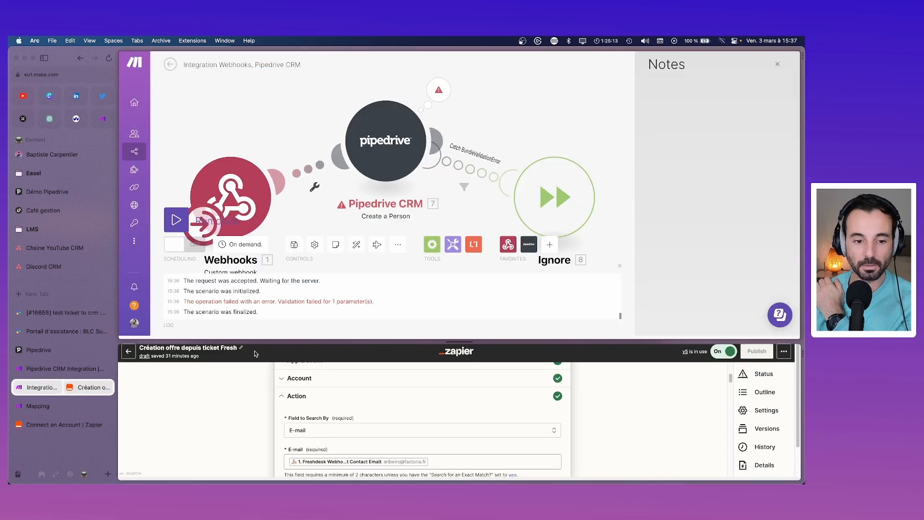
Step: Run the scenario once more and review the Pipedrive step's error
{"action": "left_click", "coordinate": [176, 221]}
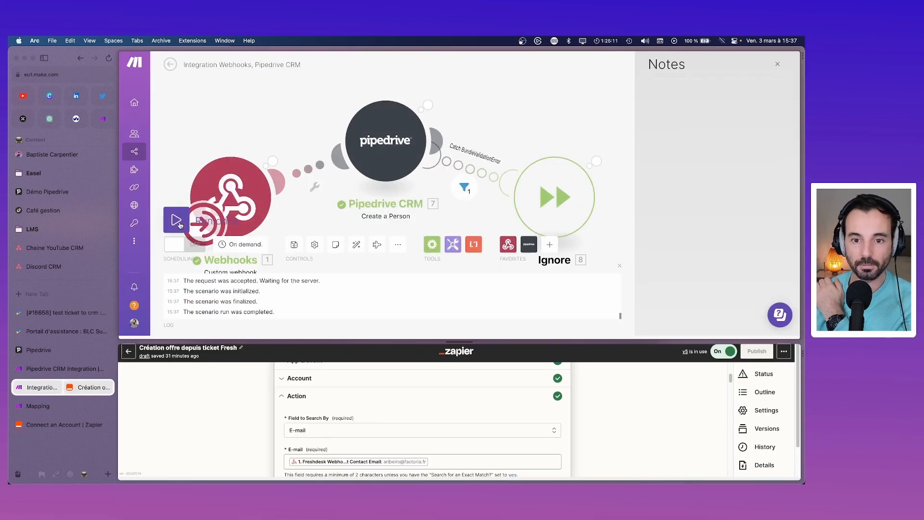
{"action": "left_click", "coordinate": [438, 96]}
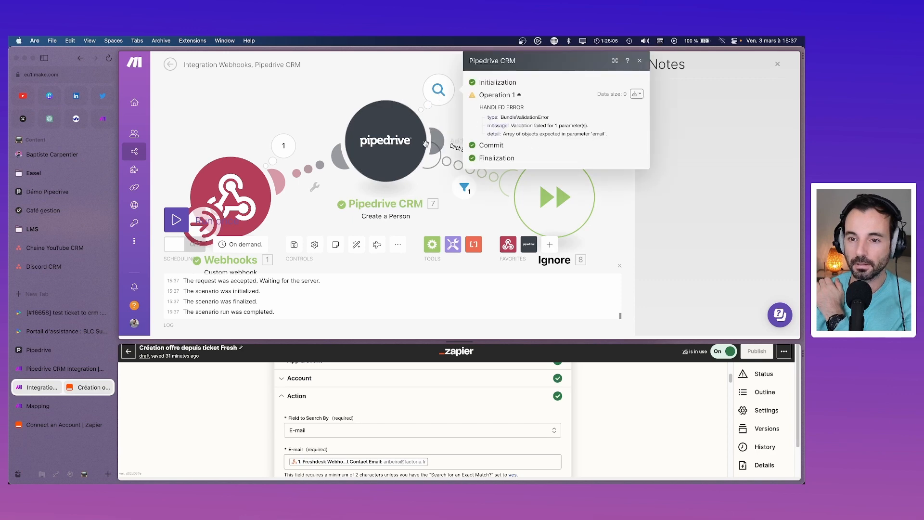
{"action": "left_click", "coordinate": [367, 147]}
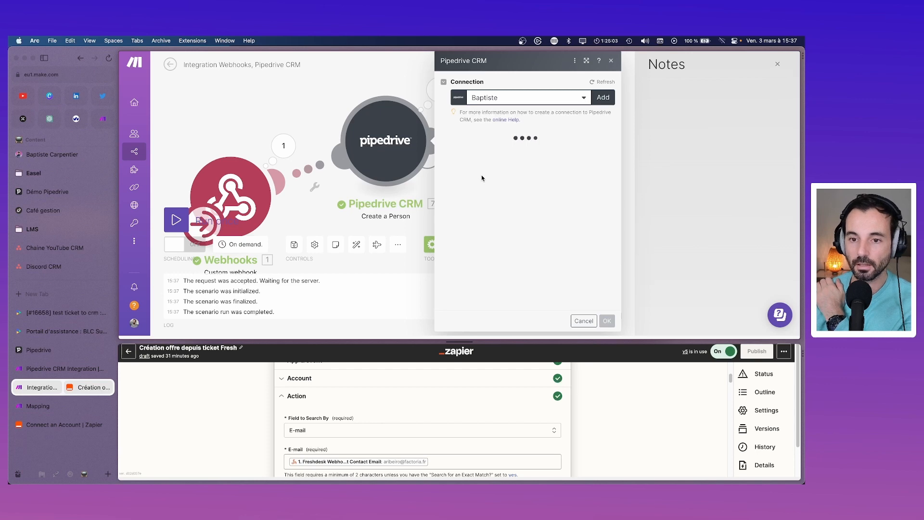
Step: Turn off Map for Emails, add an item, and set its Value to ticket_contact_email
{"action": "scroll", "coordinate": [503, 236], "scroll_direction": "down", "scroll_amount": 3}
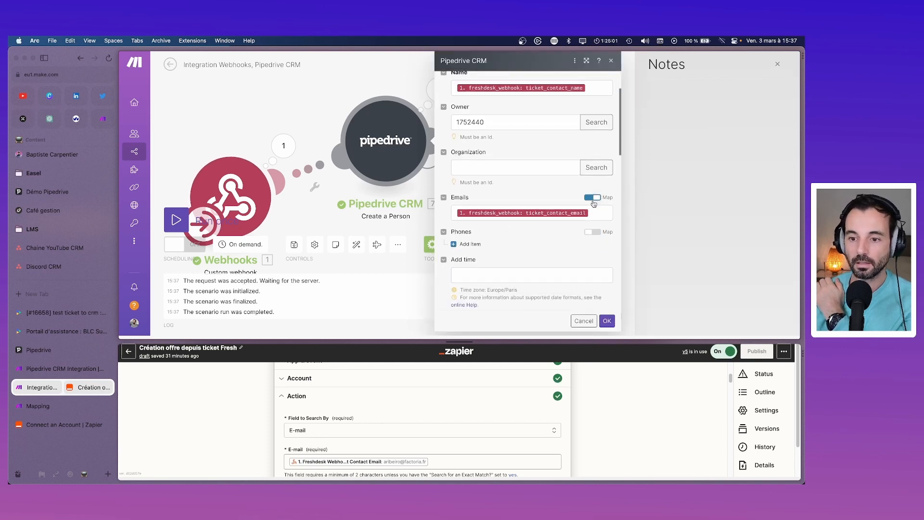
{"action": "left_click", "coordinate": [592, 199]}
{"action": "left_click", "coordinate": [468, 209]}
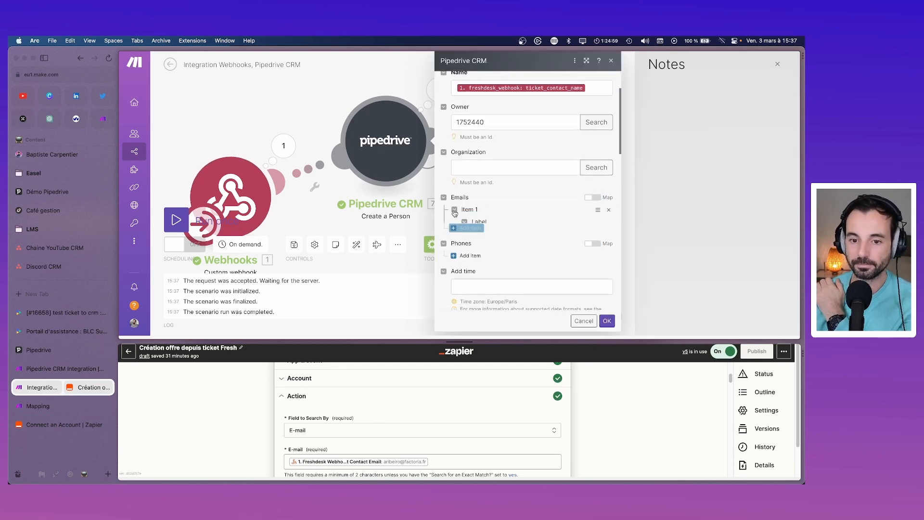
{"action": "left_click", "coordinate": [512, 272]}
{"action": "scroll", "coordinate": [508, 271], "scroll_direction": "down", "scroll_amount": 1}
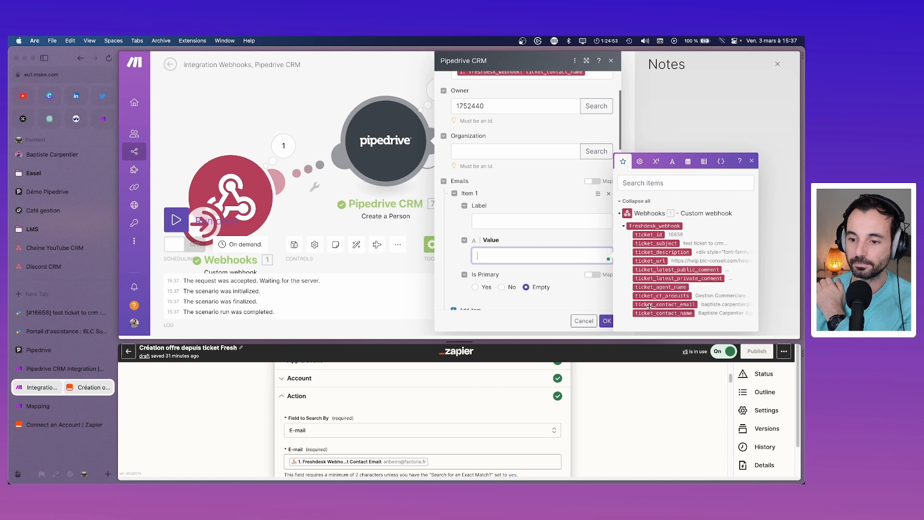
{"action": "left_click", "coordinate": [651, 305]}
{"action": "left_click", "coordinate": [503, 217]}
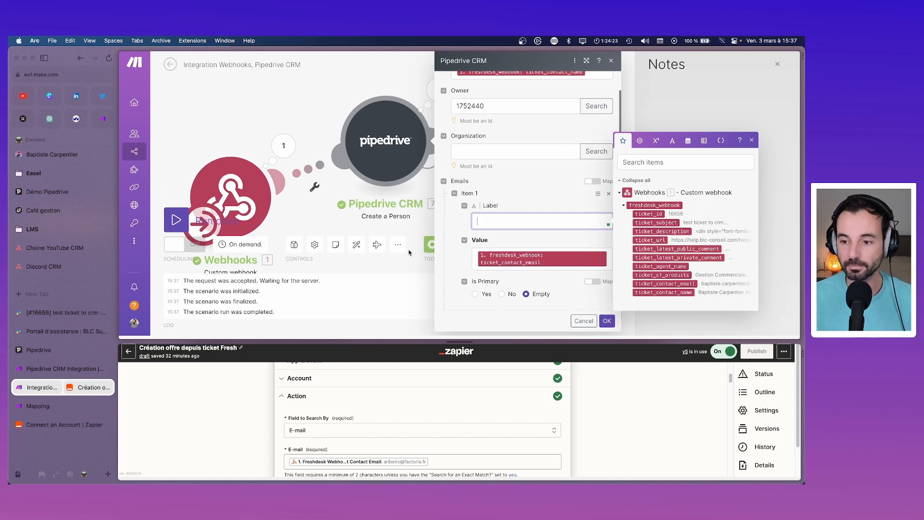
Step: Search Google for 'api pipedrive' and open the Pipedrive API v1 Reference
{"action": "key", "text": "super+t"}
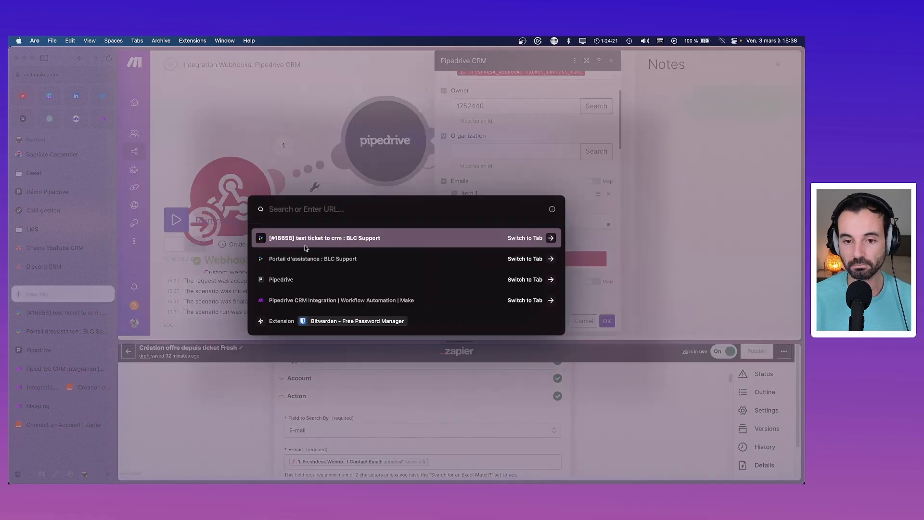
{"action": "type", "text": "api pipedrive"}
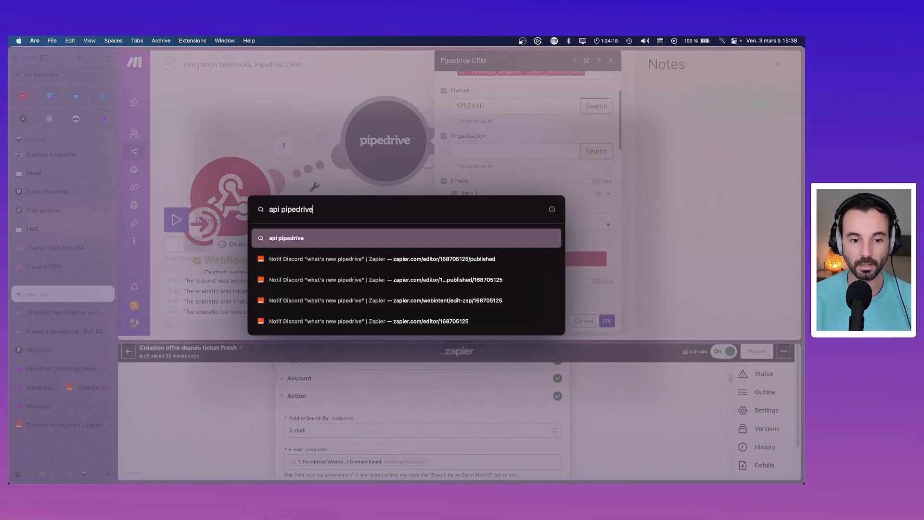
{"action": "key", "text": "Return"}
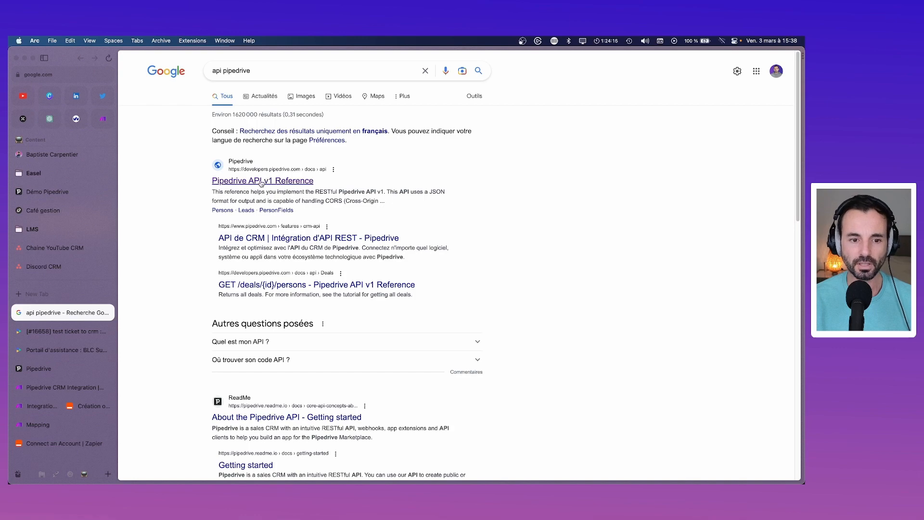
{"action": "scroll", "coordinate": [307, 245], "scroll_direction": "down", "scroll_amount": 3}
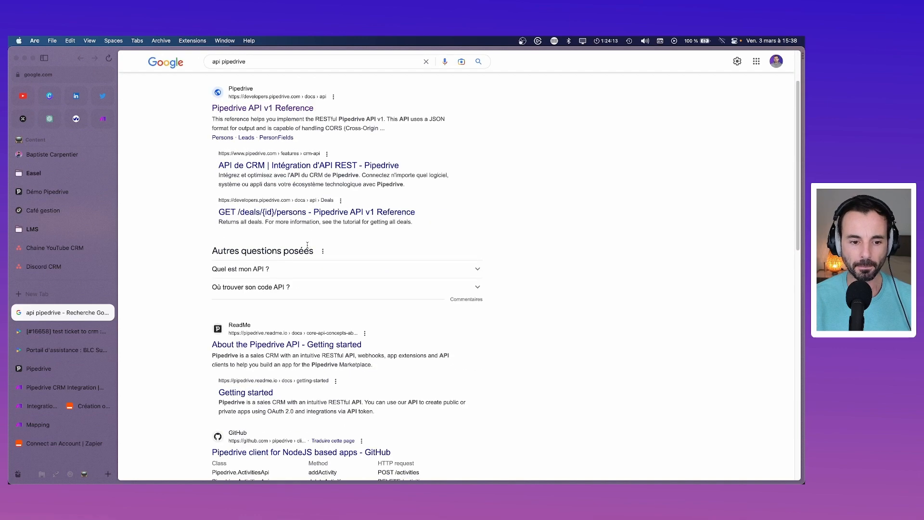
{"action": "scroll", "coordinate": [307, 245], "scroll_direction": "up", "scroll_amount": 3}
{"action": "left_click", "coordinate": [259, 181]}
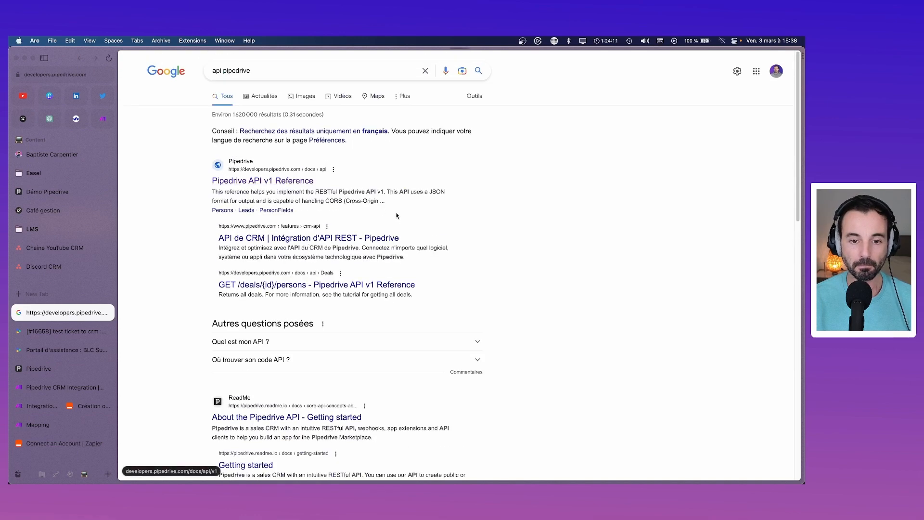
{"action": "left_click", "coordinate": [389, 135]}
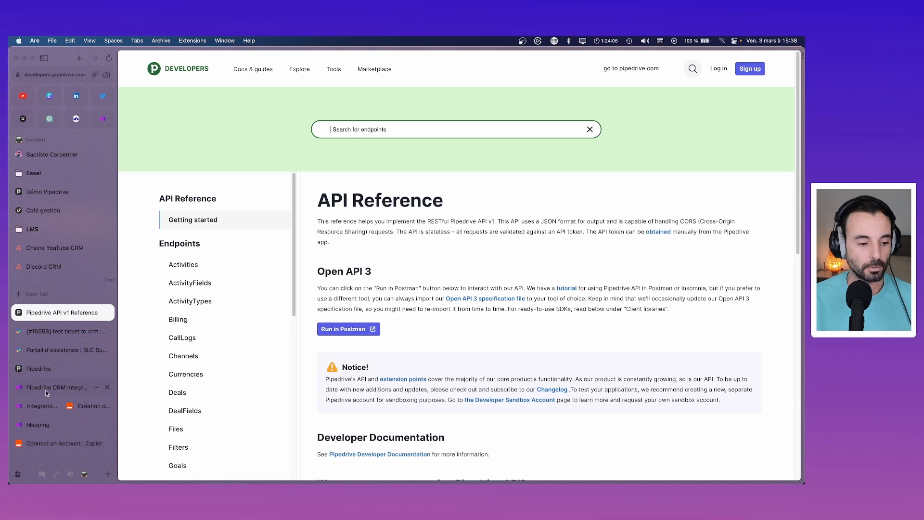
Step: Search the API endpoints for label email and browse the ActivityFields result
{"action": "left_click", "coordinate": [45, 407]}
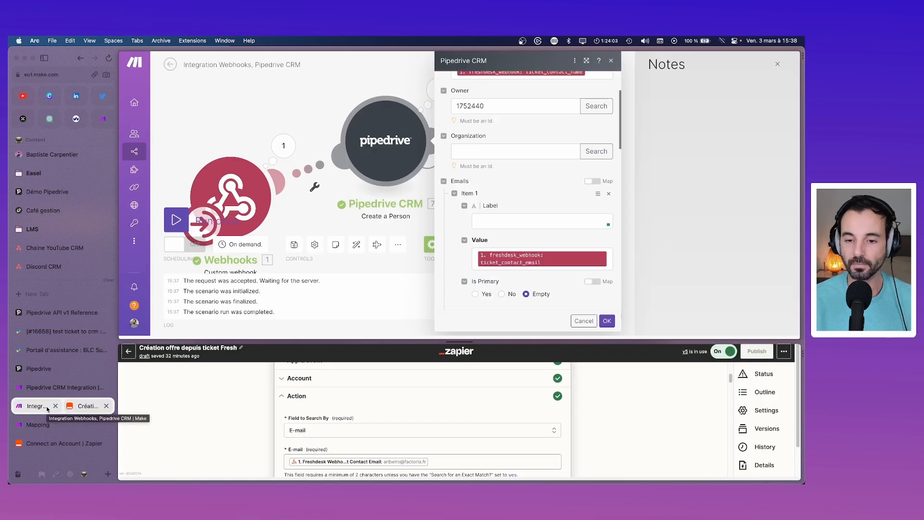
{"action": "left_click", "coordinate": [67, 318]}
{"action": "left_click", "coordinate": [331, 129]}
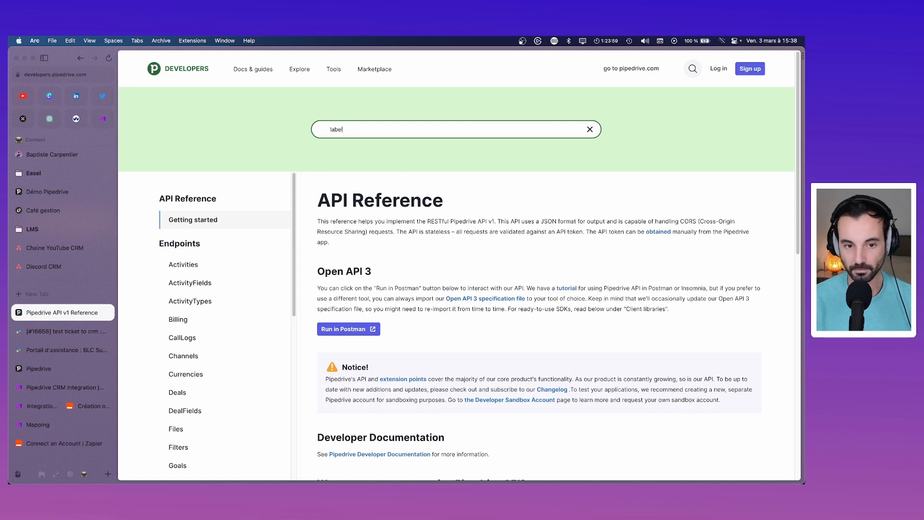
{"action": "key", "text": "Return"}
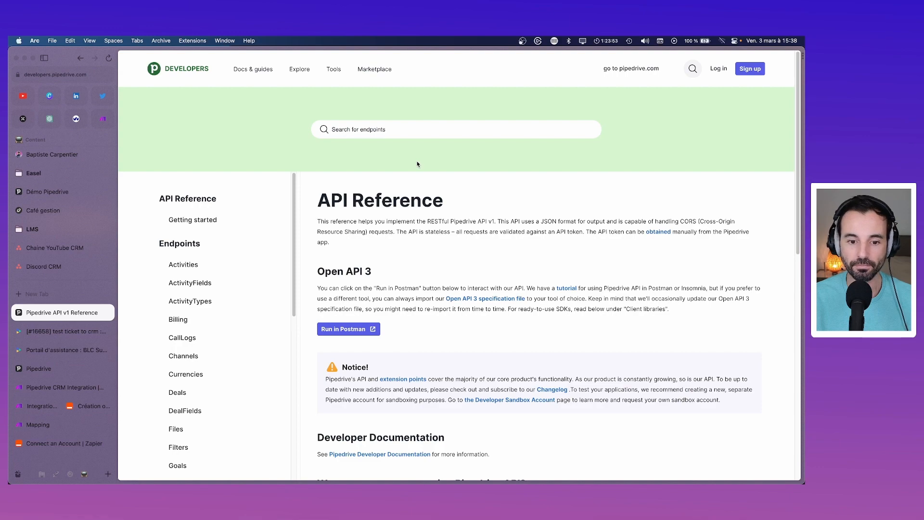
{"action": "scroll", "coordinate": [417, 164], "scroll_direction": "down", "scroll_amount": 2}
{"action": "scroll", "coordinate": [354, 239], "scroll_direction": "down", "scroll_amount": 4}
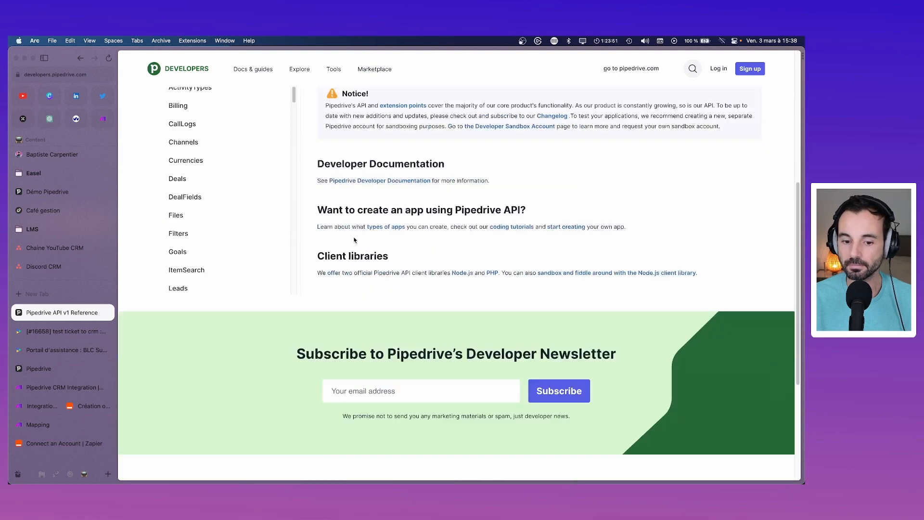
{"action": "scroll", "coordinate": [354, 240], "scroll_direction": "up", "scroll_amount": 5}
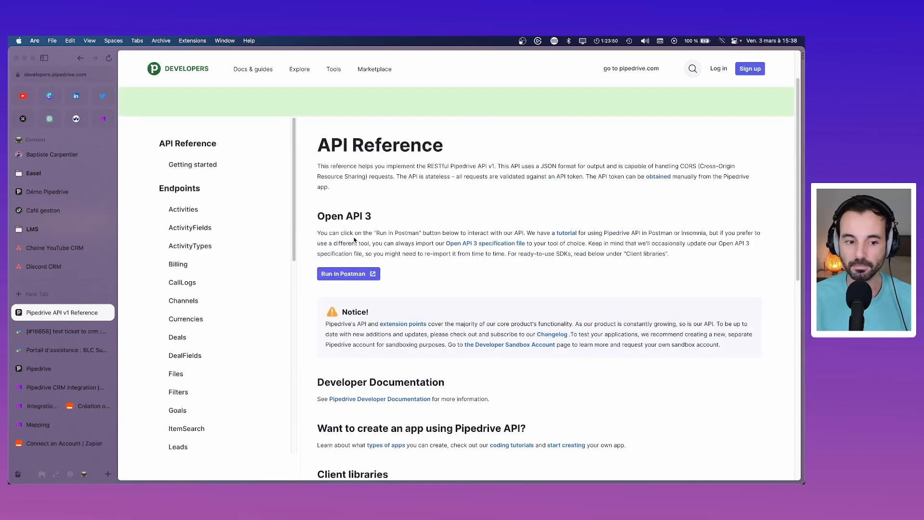
{"action": "left_click", "coordinate": [187, 229]}
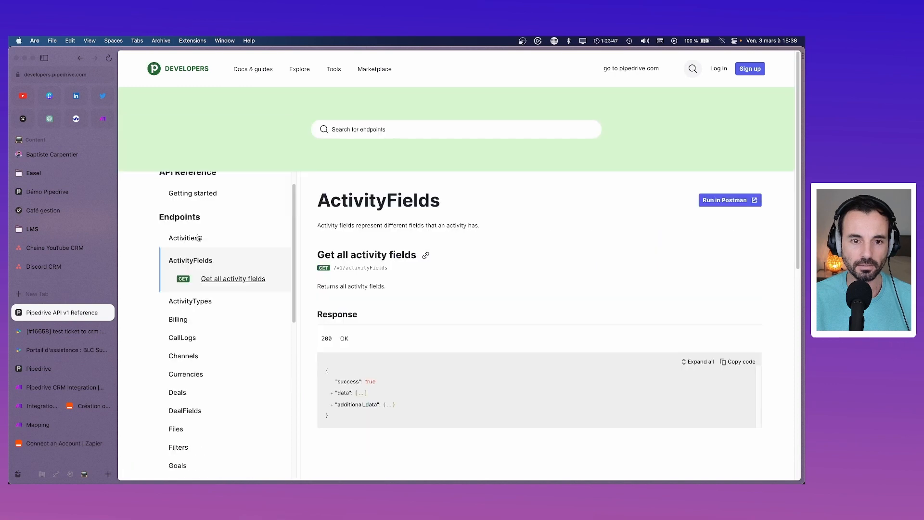
{"action": "mouse_move", "coordinate": [255, 70]}
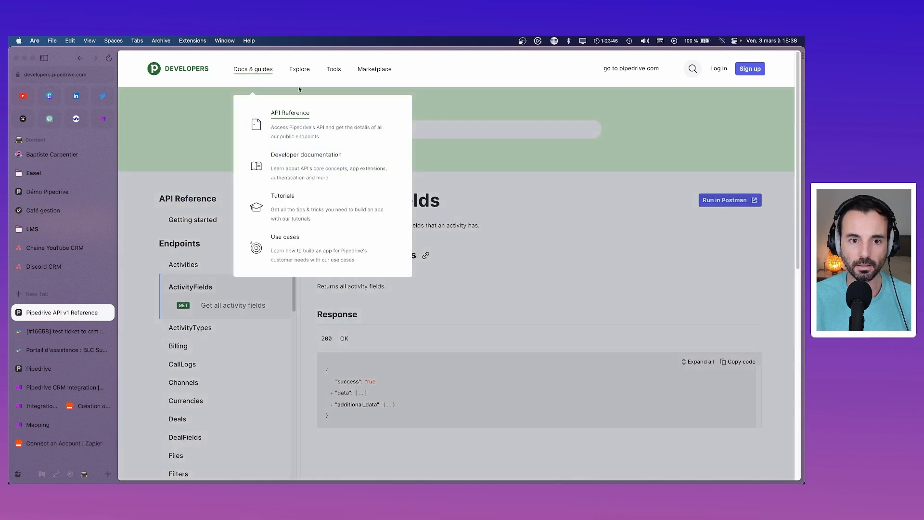
{"action": "left_click", "coordinate": [288, 113]}
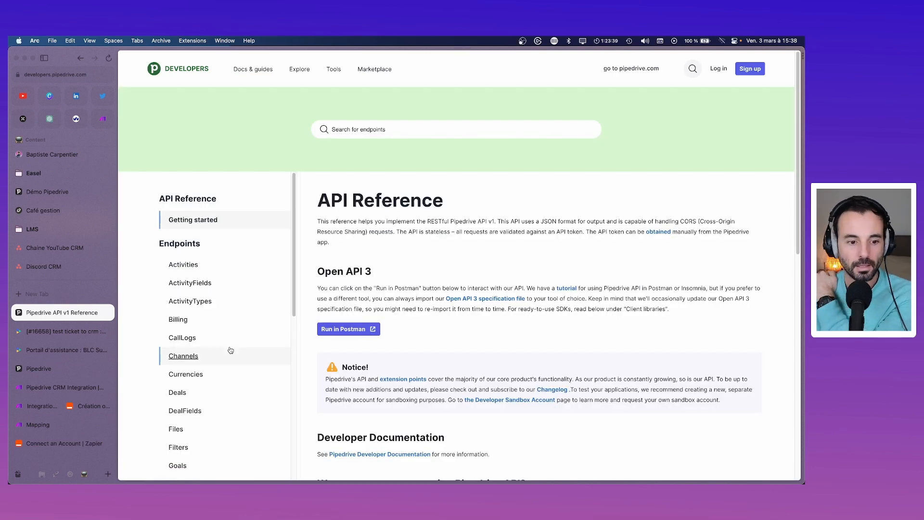
Step: Open the Persons endpoint reference and scroll through its parameters
{"action": "scroll", "coordinate": [183, 284], "scroll_direction": "down", "scroll_amount": 4}
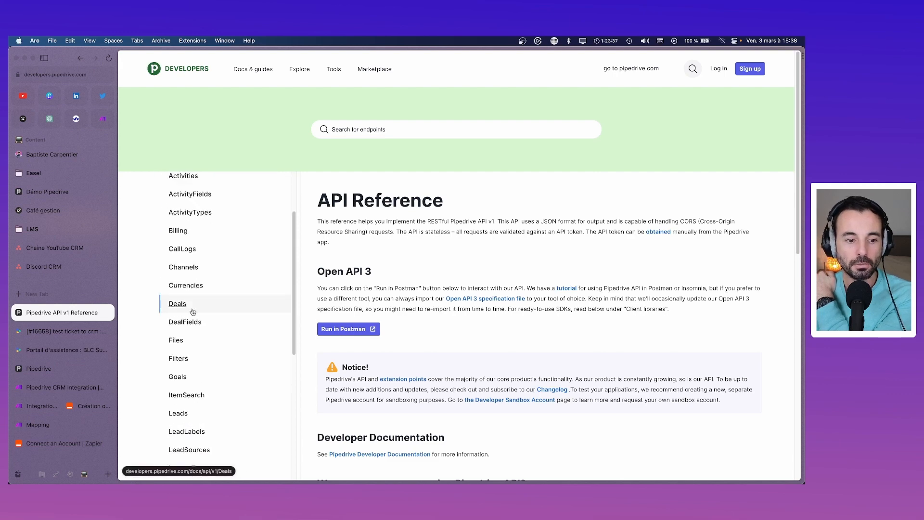
{"action": "scroll", "coordinate": [193, 312], "scroll_direction": "down", "scroll_amount": 9}
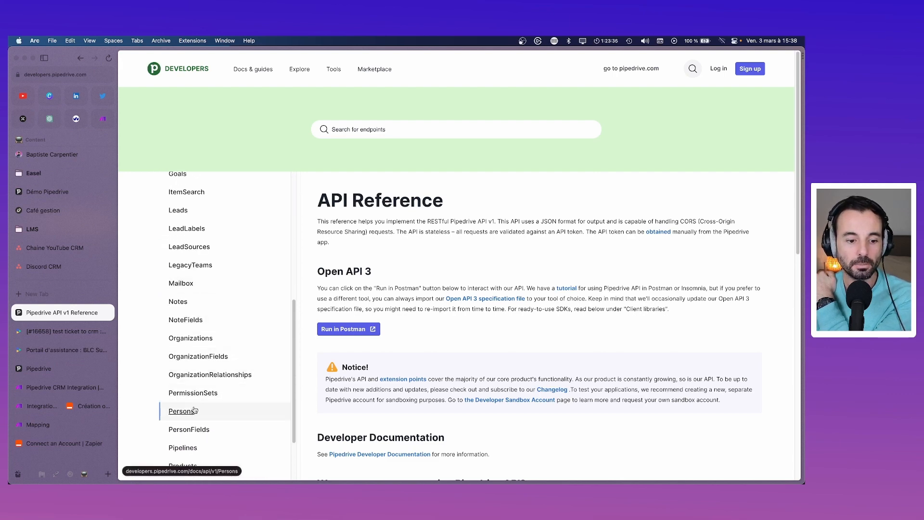
{"action": "left_click", "coordinate": [195, 410]}
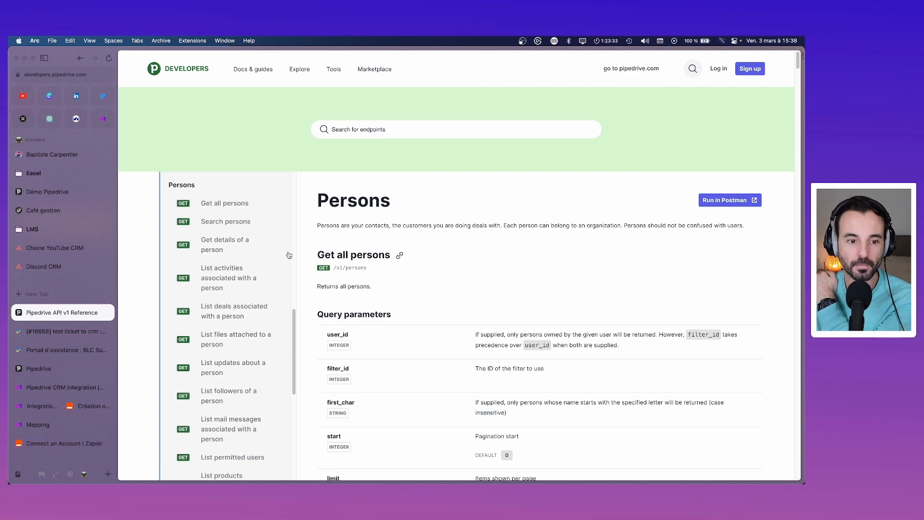
{"action": "scroll", "coordinate": [387, 317], "scroll_direction": "down", "scroll_amount": 3}
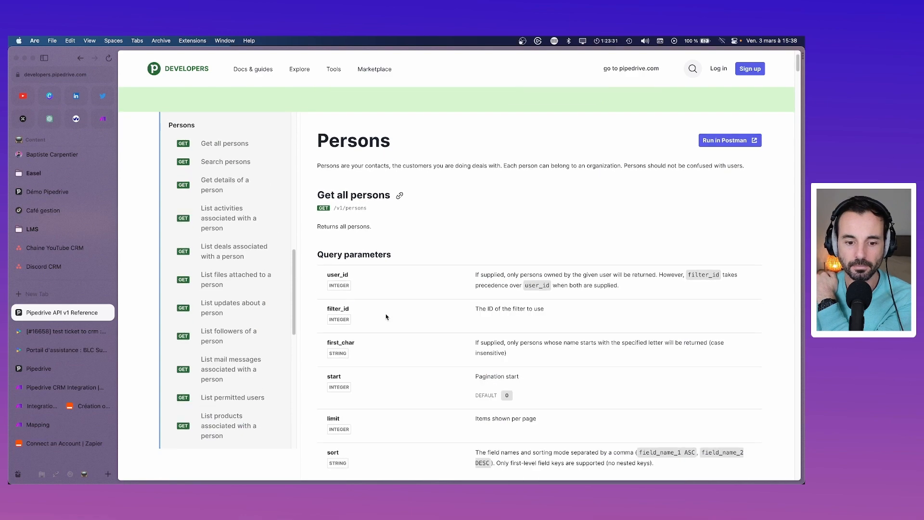
{"action": "scroll", "coordinate": [386, 317], "scroll_direction": "down", "scroll_amount": 2}
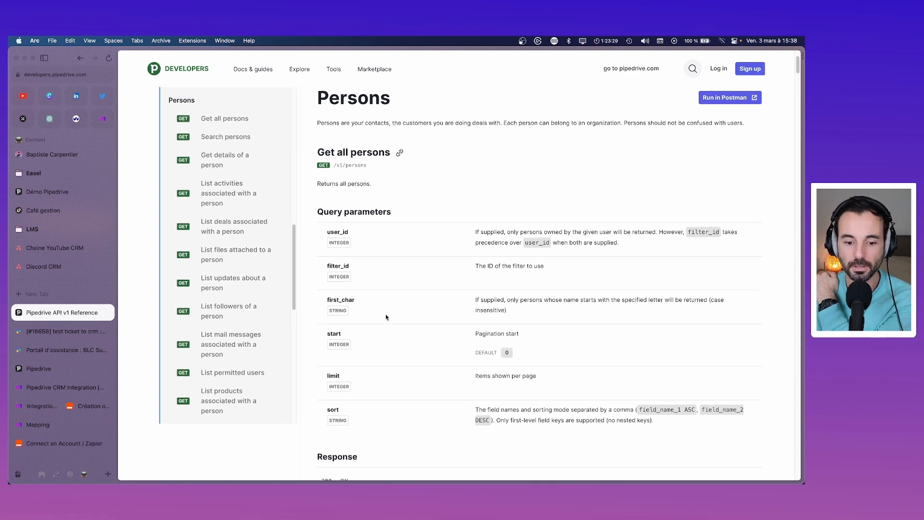
{"action": "scroll", "coordinate": [385, 317], "scroll_direction": "down", "scroll_amount": 2}
{"action": "scroll", "coordinate": [386, 317], "scroll_direction": "up", "scroll_amount": 5}
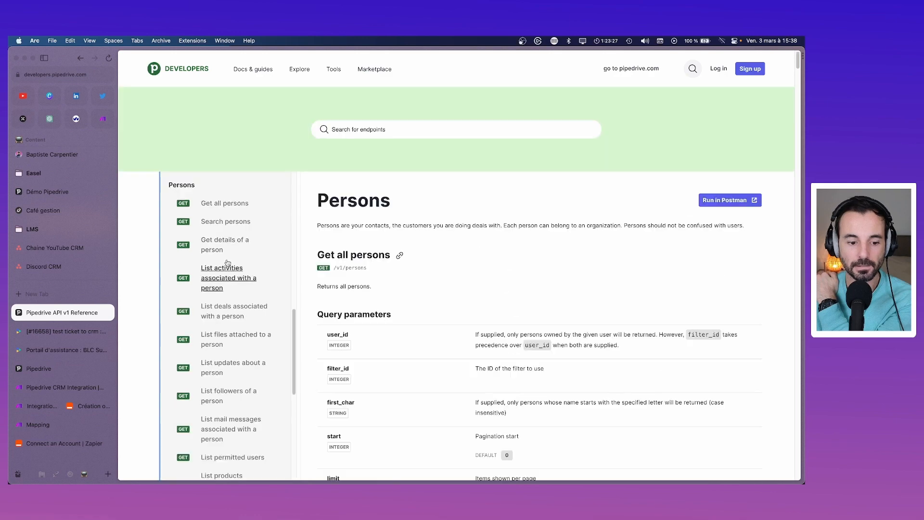
{"action": "scroll", "coordinate": [227, 262], "scroll_direction": "down", "scroll_amount": 5}
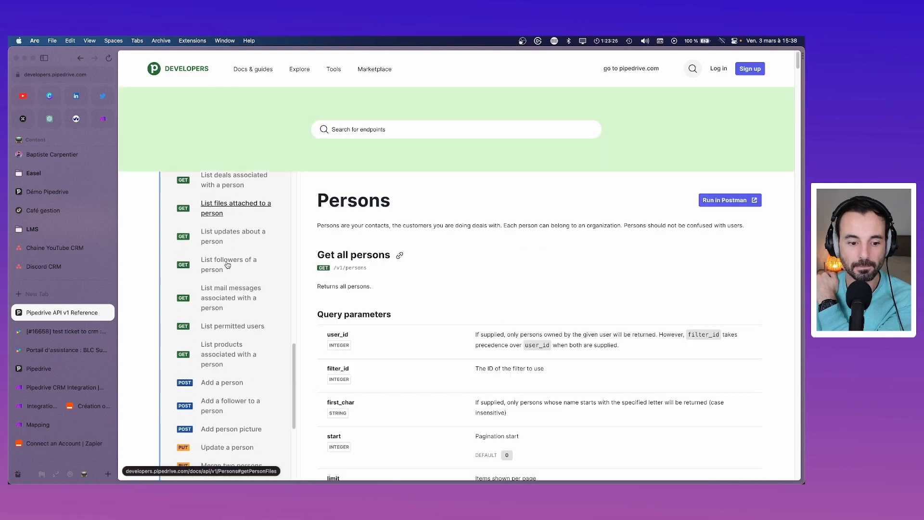
{"action": "scroll", "coordinate": [228, 265], "scroll_direction": "down", "scroll_amount": 8}
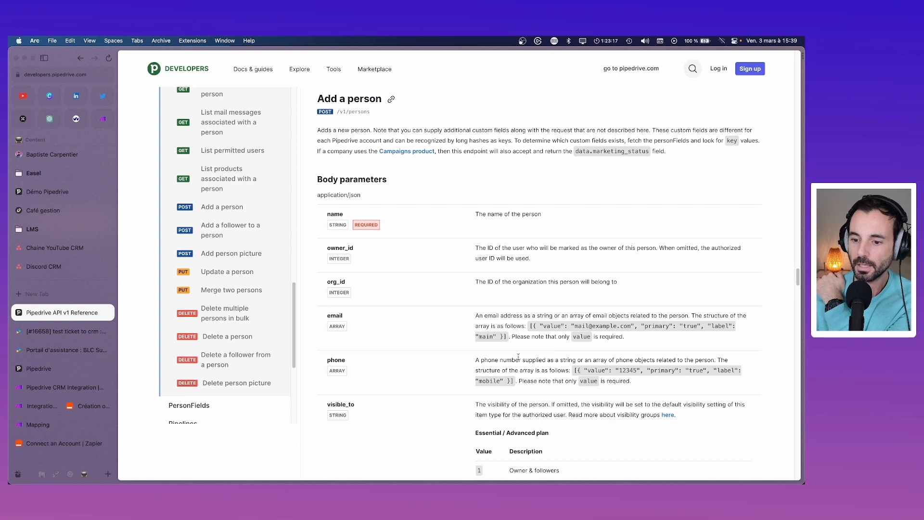
Step: Set the contact email item's Is Primary to Yes and confirm Create a Person
{"action": "left_click", "coordinate": [50, 407]}
{"action": "left_click", "coordinate": [512, 223]}
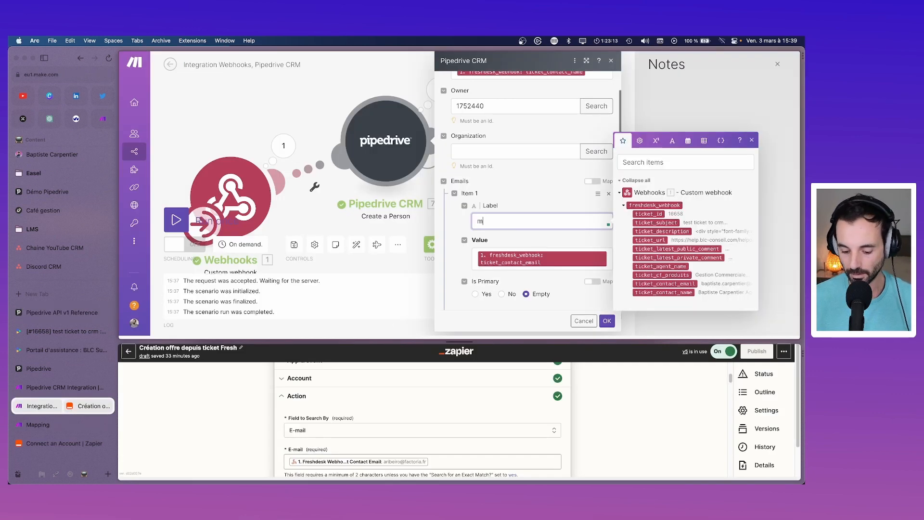
{"action": "left_click", "coordinate": [475, 294]}
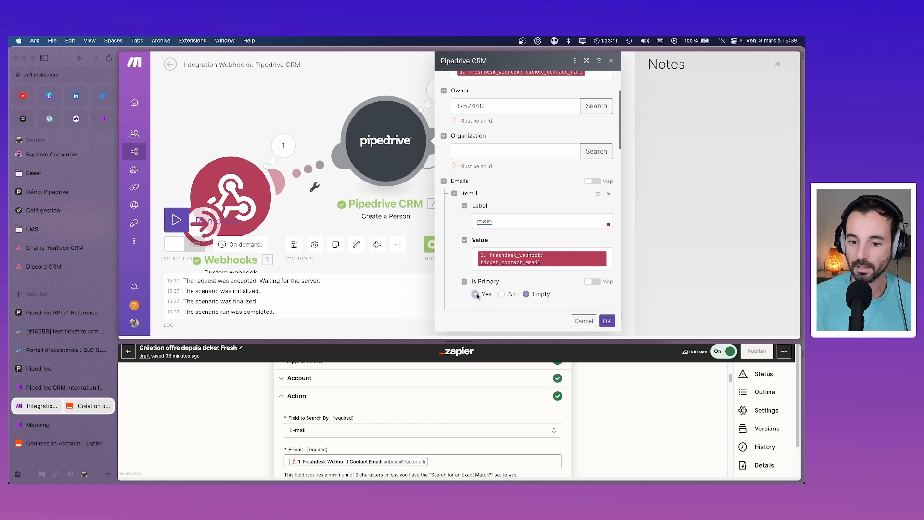
{"action": "left_click", "coordinate": [607, 321]}
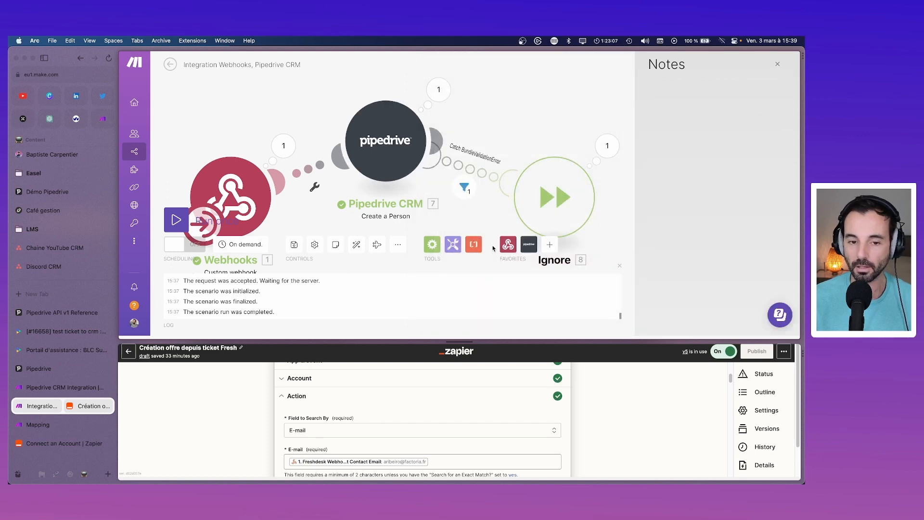
Step: Test only the Pipedrive step, review its error, and save the scenario
{"action": "right_click", "coordinate": [364, 158]}
{"action": "left_click", "coordinate": [409, 142]}
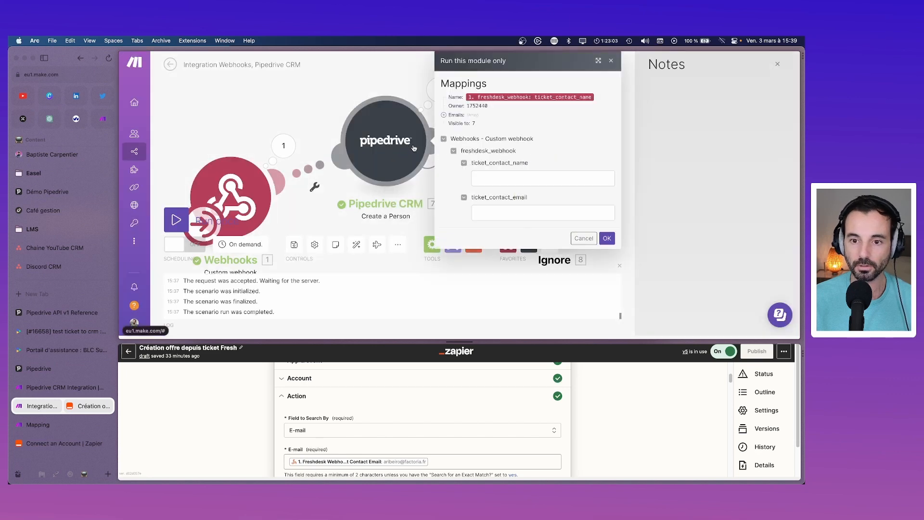
{"action": "left_click", "coordinate": [606, 239]}
{"action": "left_click", "coordinate": [438, 93]}
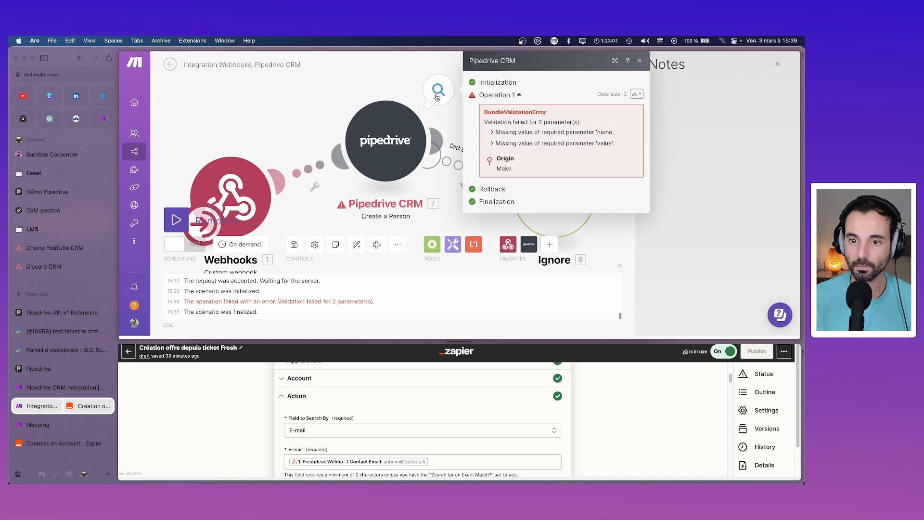
{"action": "left_click", "coordinate": [437, 96]}
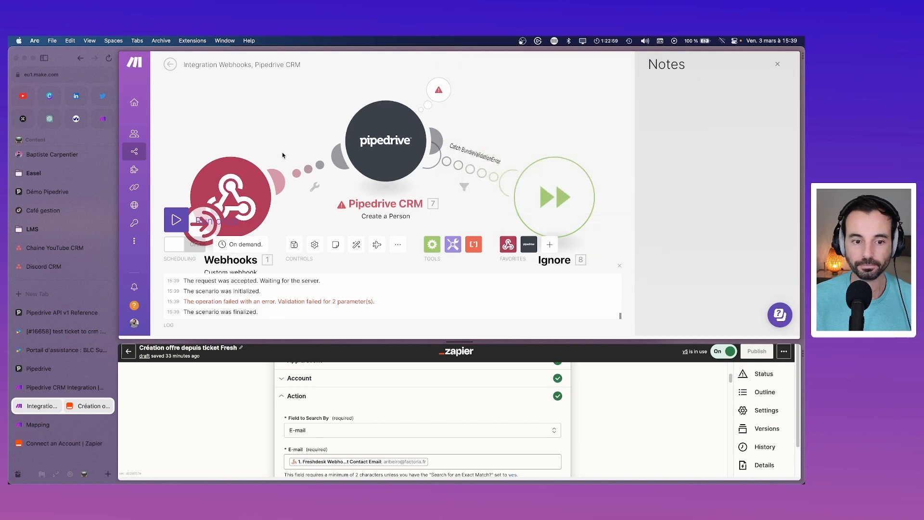
{"action": "left_click", "coordinate": [294, 245]}
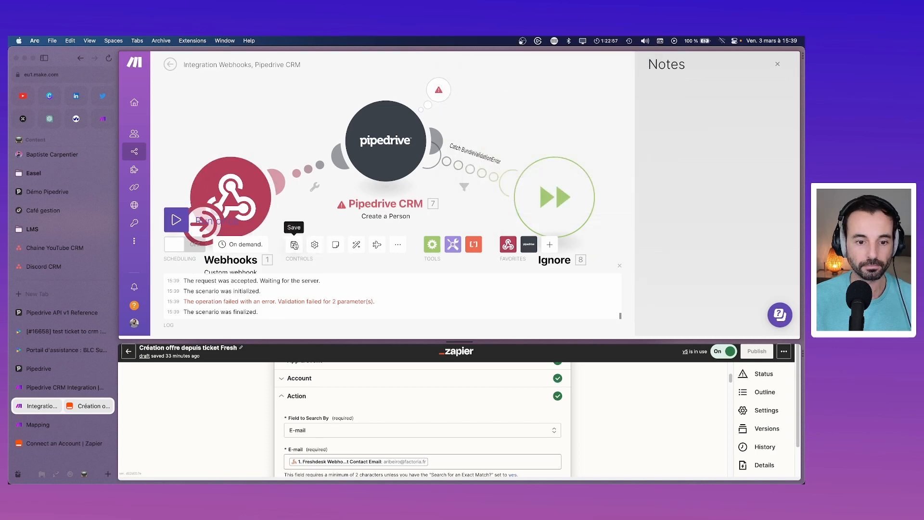
{"action": "left_click", "coordinate": [57, 313]}
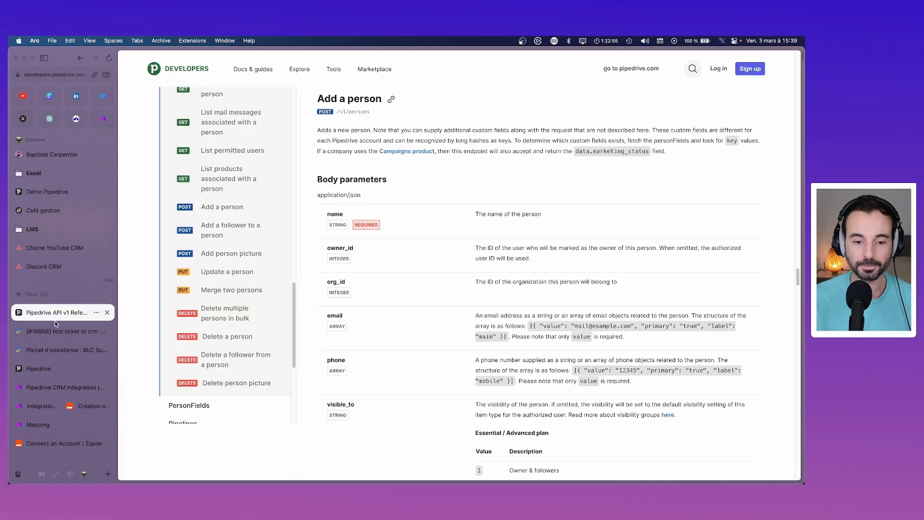
Step: Untick then re-tick Envoyer dans le CRM ? on ticket 16658, updating after each change
{"action": "left_click", "coordinate": [57, 331]}
{"action": "left_click", "coordinate": [601, 308]}
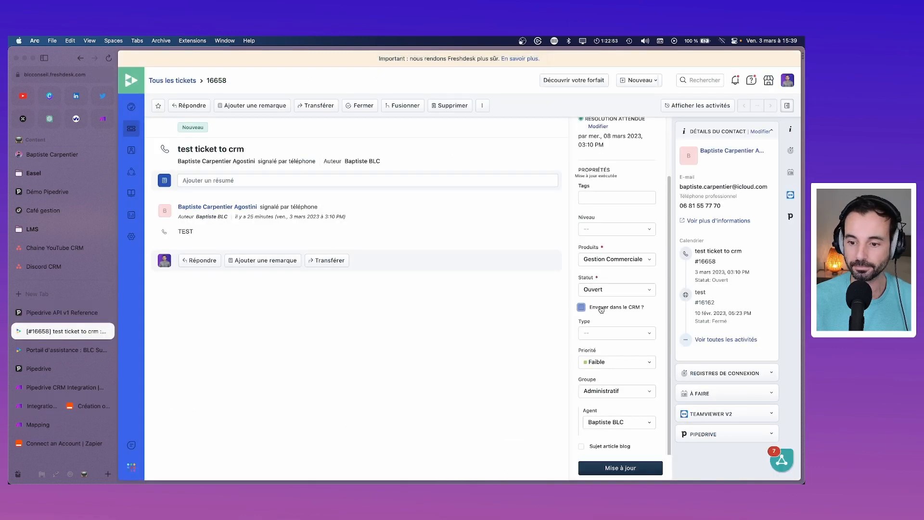
{"action": "left_click", "coordinate": [636, 471]}
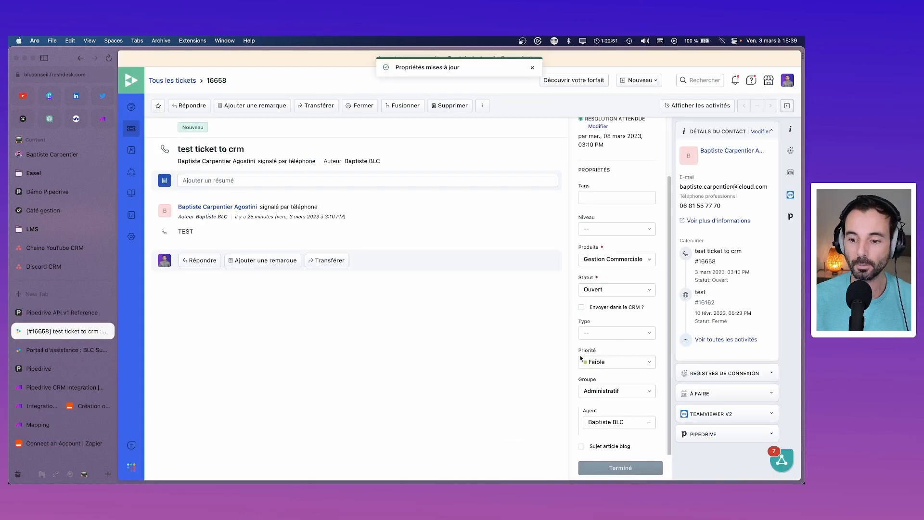
{"action": "left_click", "coordinate": [581, 307]}
{"action": "left_click", "coordinate": [640, 468]}
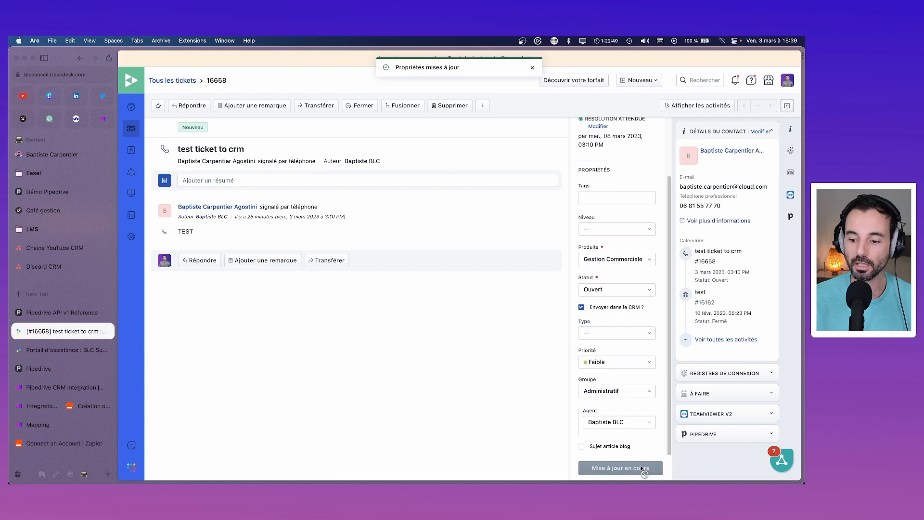
{"action": "left_click", "coordinate": [45, 409]}
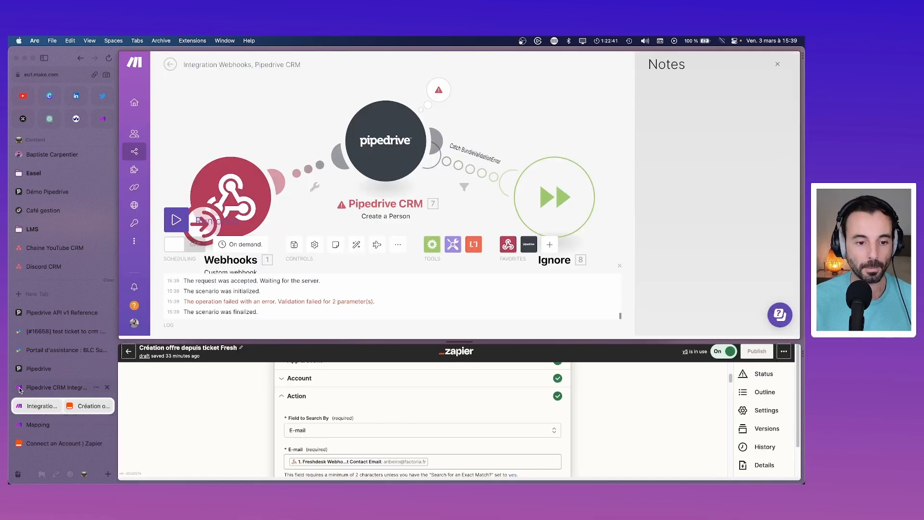
Step: Run the Make scenario once and confirm the Webhooks module received no bundles
{"action": "left_click", "coordinate": [177, 220]}
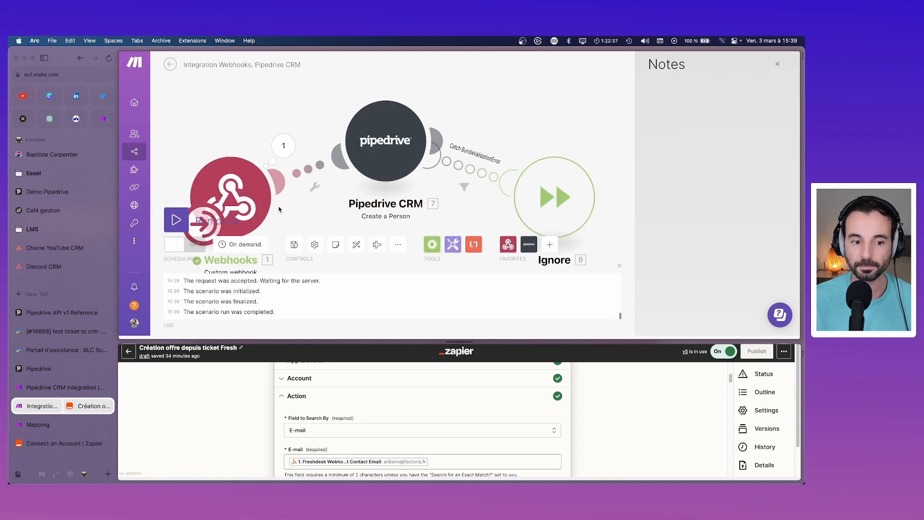
{"action": "left_click", "coordinate": [283, 145]}
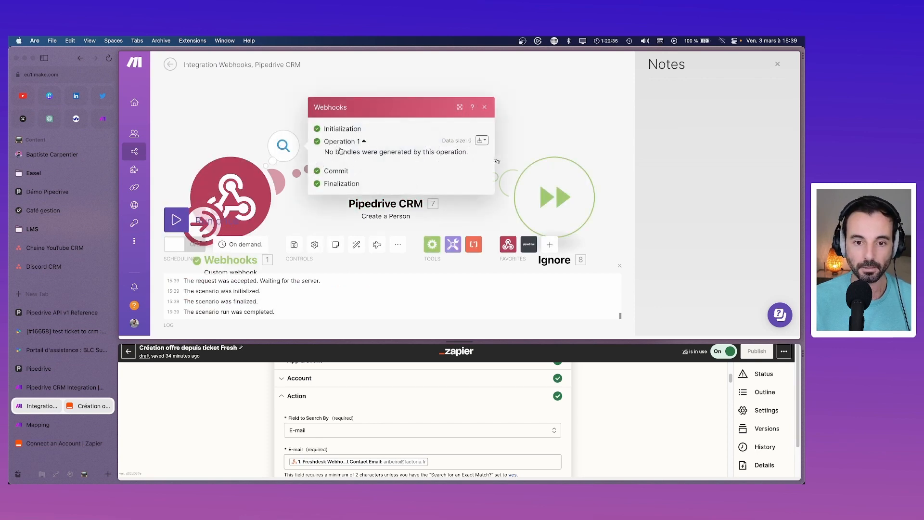
{"action": "left_click", "coordinate": [485, 107]}
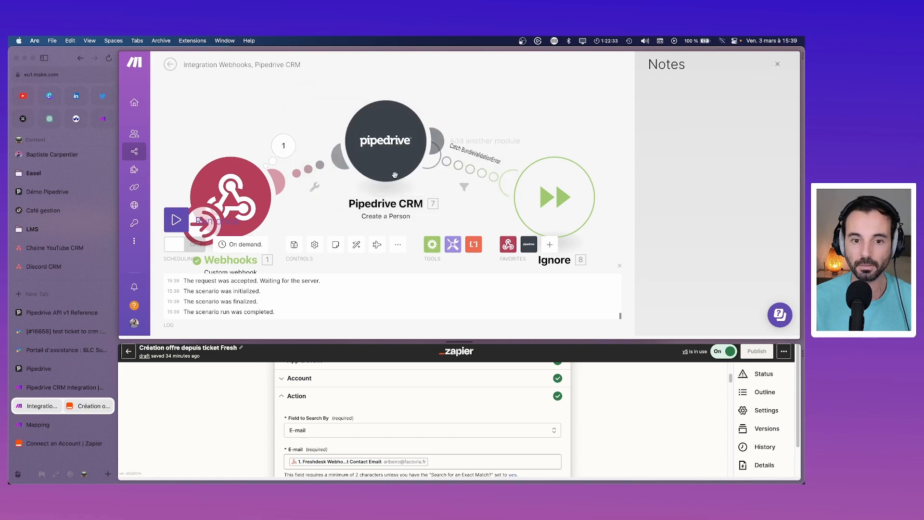
{"action": "left_click", "coordinate": [54, 332]}
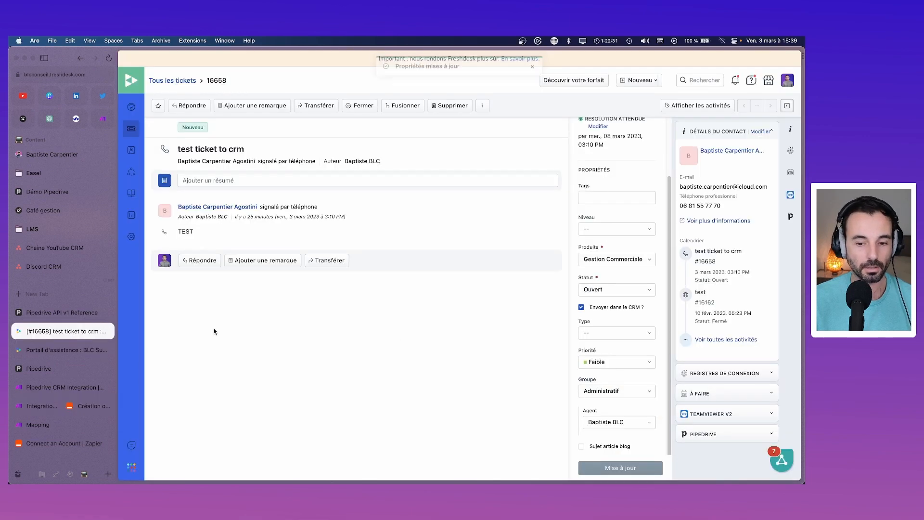
Step: Untick and re-tick 'Envoyer dans le CRM ?' on ticket 16658, saving with Mise à jour each time
{"action": "left_click", "coordinate": [582, 307]}
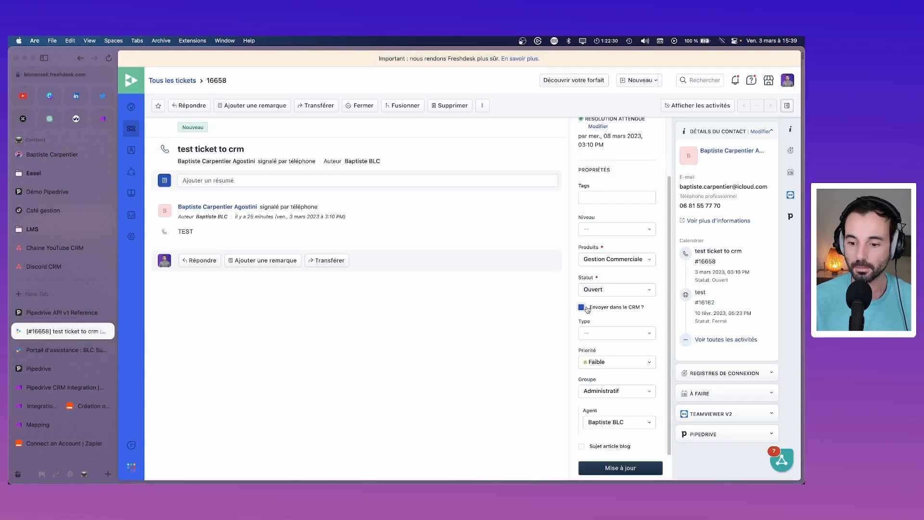
{"action": "left_click", "coordinate": [626, 470]}
{"action": "left_click", "coordinate": [582, 308]}
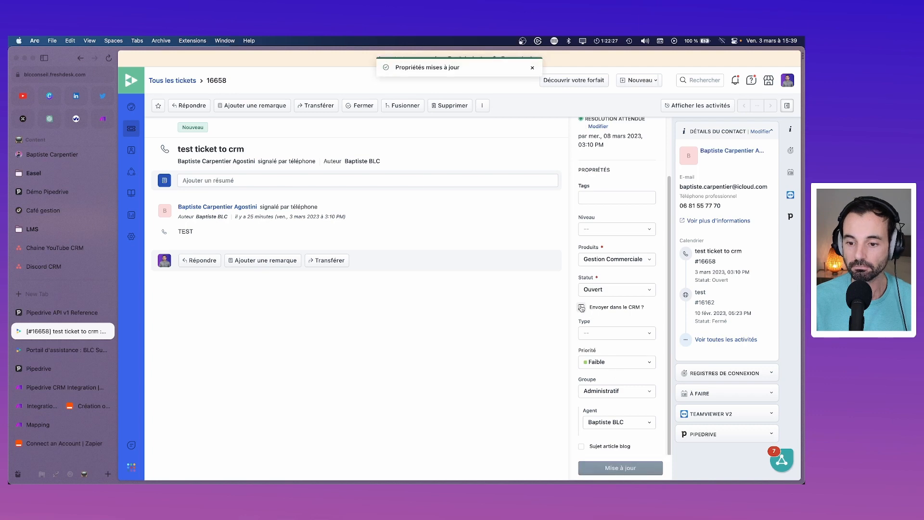
{"action": "left_click", "coordinate": [582, 308]}
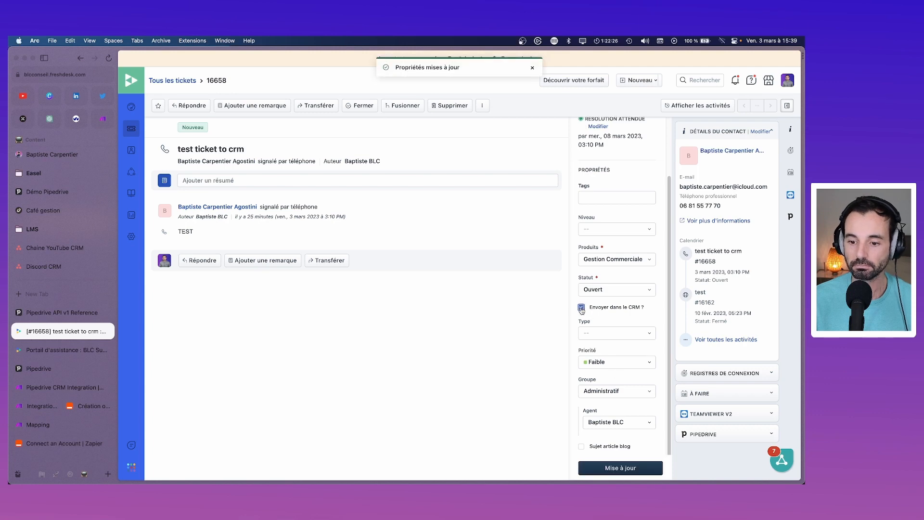
{"action": "left_click", "coordinate": [621, 468]}
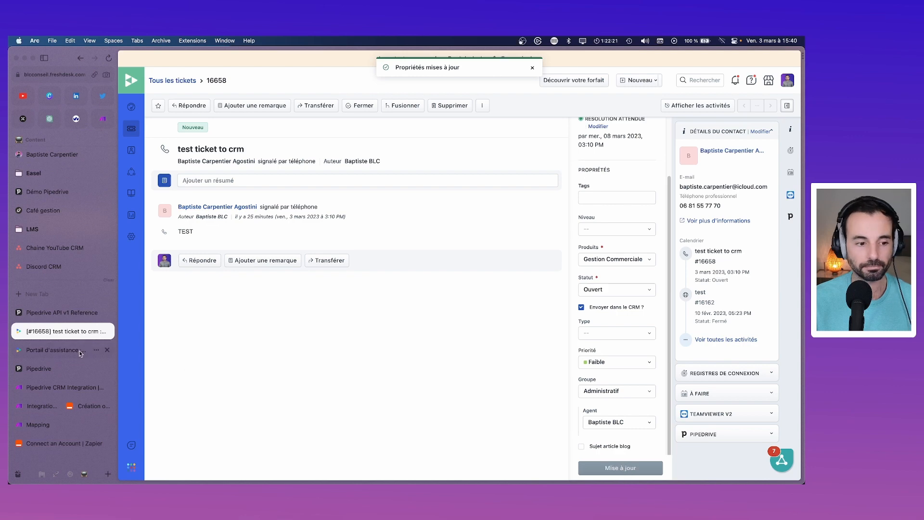
{"action": "left_click", "coordinate": [56, 403]}
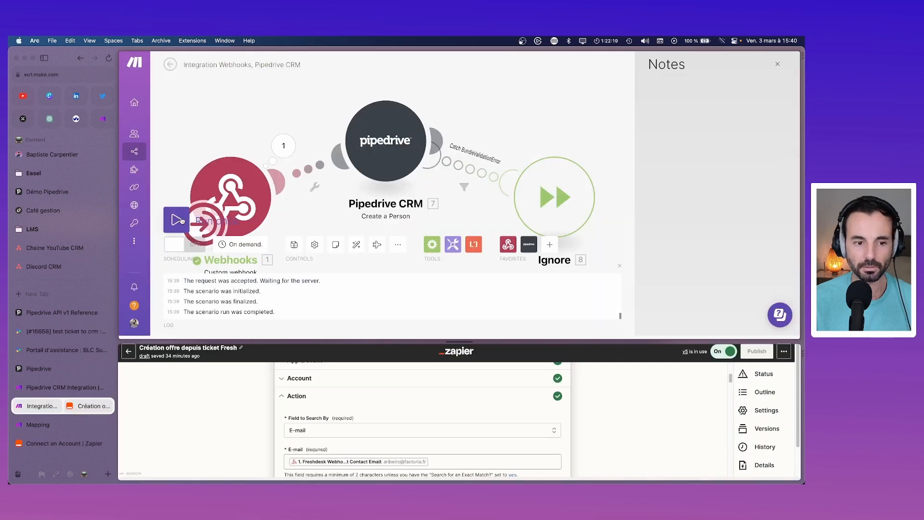
Step: Save the scenario, run it once, and confirm the webhook again shows no bundles
{"action": "left_click", "coordinate": [295, 244]}
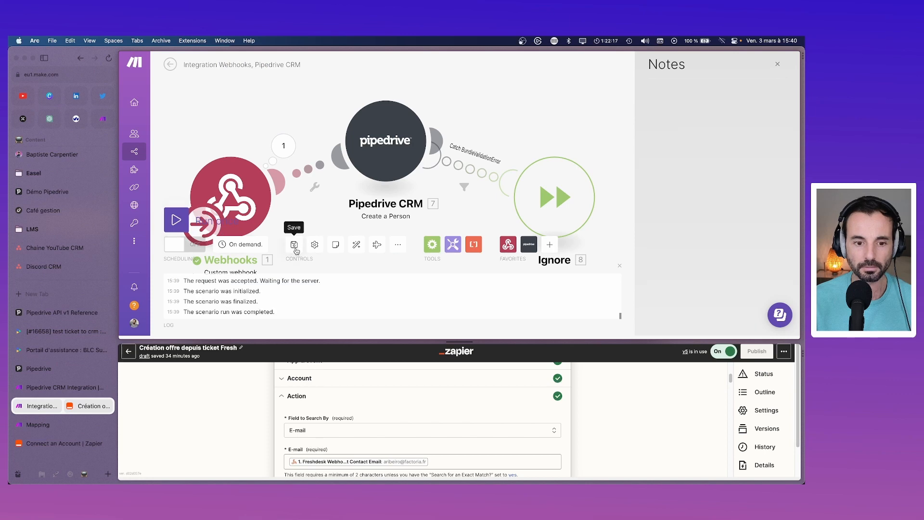
{"action": "left_click", "coordinate": [178, 221]}
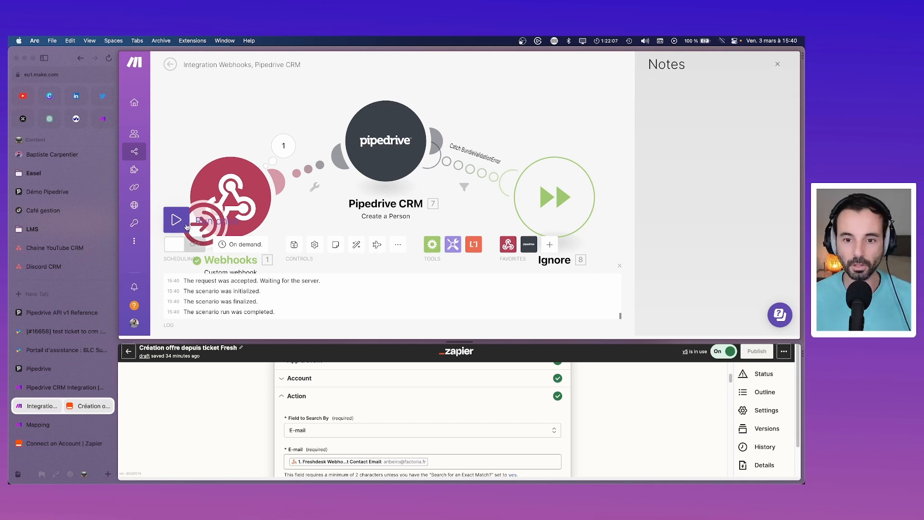
{"action": "left_click", "coordinate": [292, 149]}
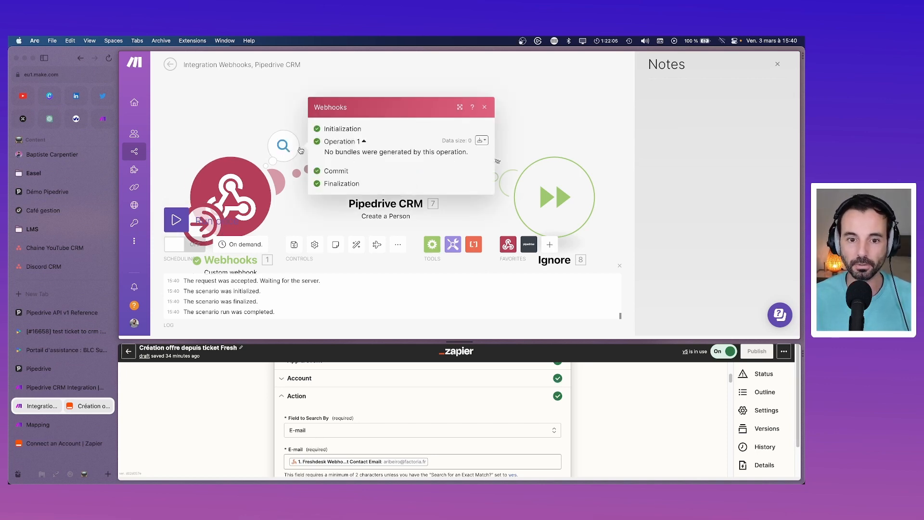
{"action": "left_click", "coordinate": [275, 127]}
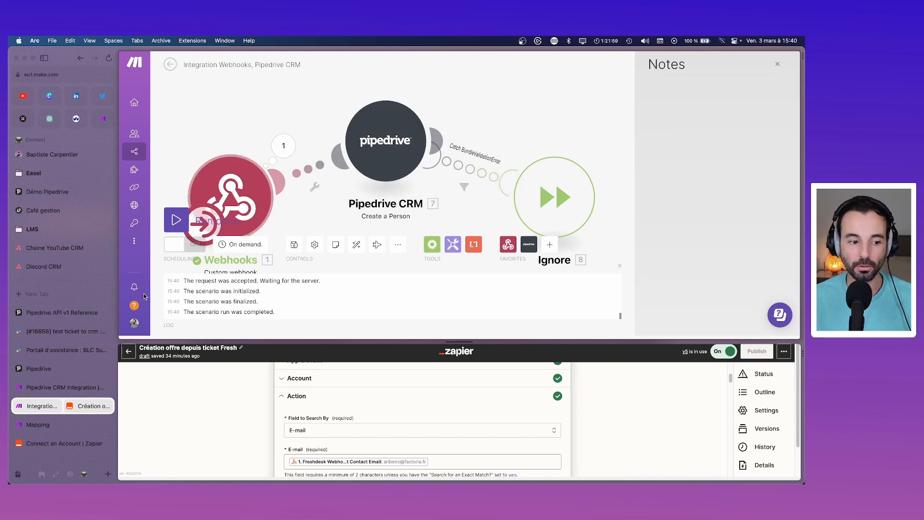
{"action": "left_click", "coordinate": [56, 351]}
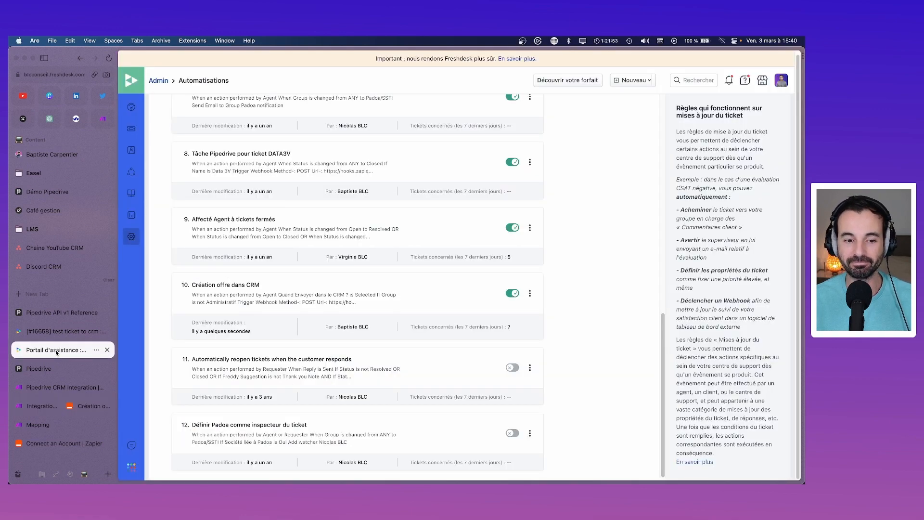
Step: Untick 'Envoyer dans le CRM ?' on ticket 16658, save, and reload the ticket page
{"action": "left_click", "coordinate": [56, 334]}
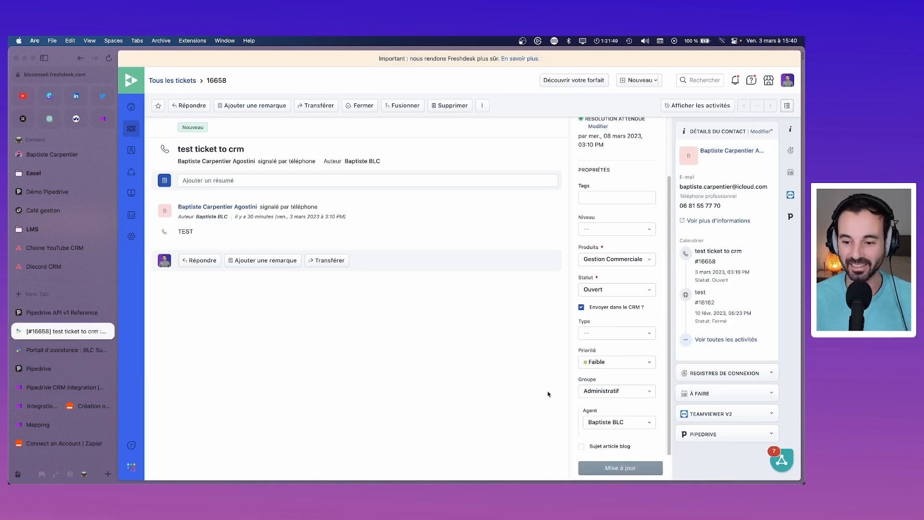
{"action": "left_click", "coordinate": [582, 309]}
{"action": "left_click", "coordinate": [636, 469]}
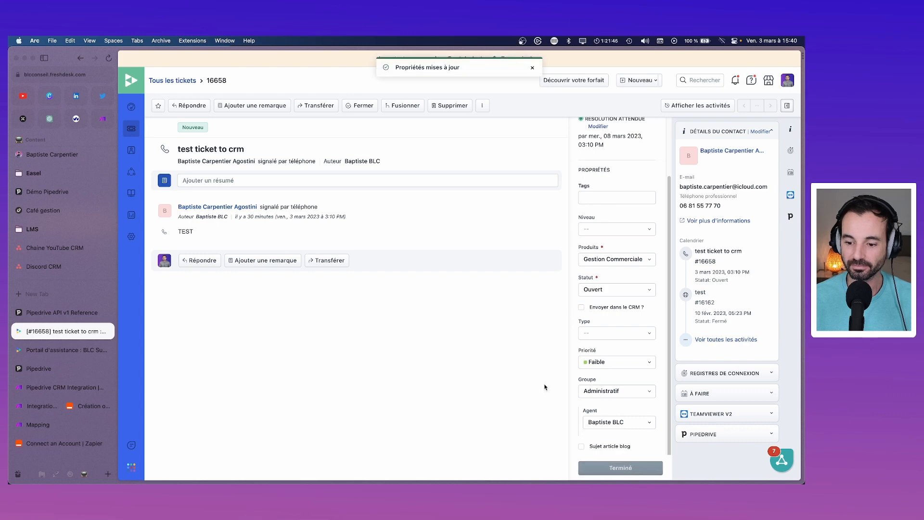
{"action": "key", "text": "super+r"}
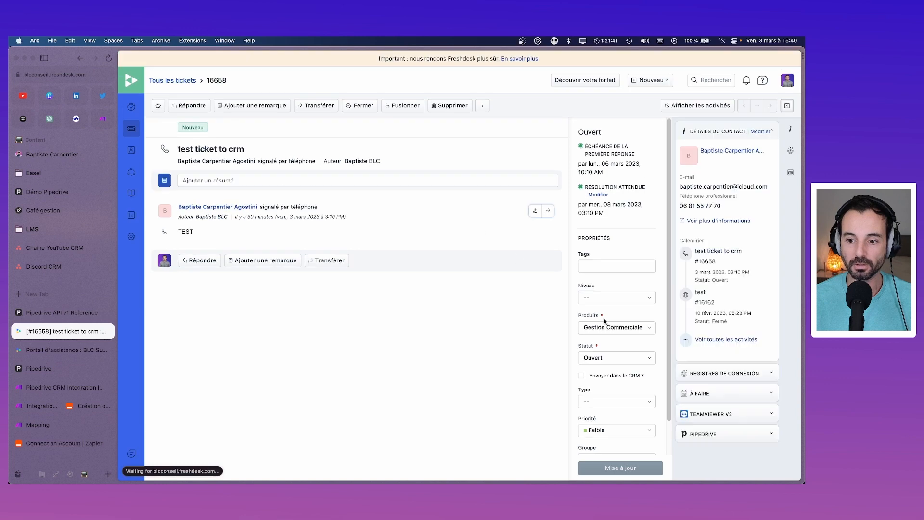
{"action": "scroll", "coordinate": [639, 344], "scroll_direction": "down", "scroll_amount": 3}
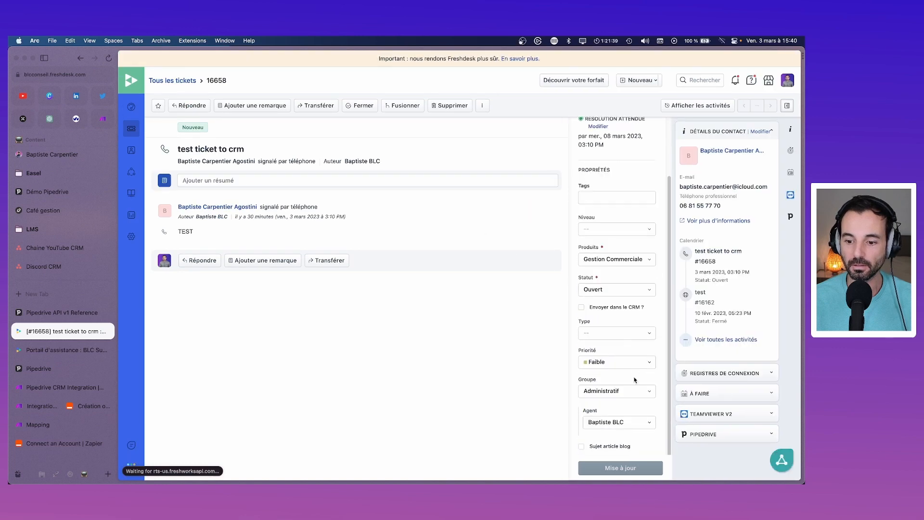
Step: Assign ticket 16658 to the Support group and save its properties
{"action": "left_click", "coordinate": [625, 391]}
{"action": "scroll", "coordinate": [620, 366], "scroll_direction": "down", "scroll_amount": 3}
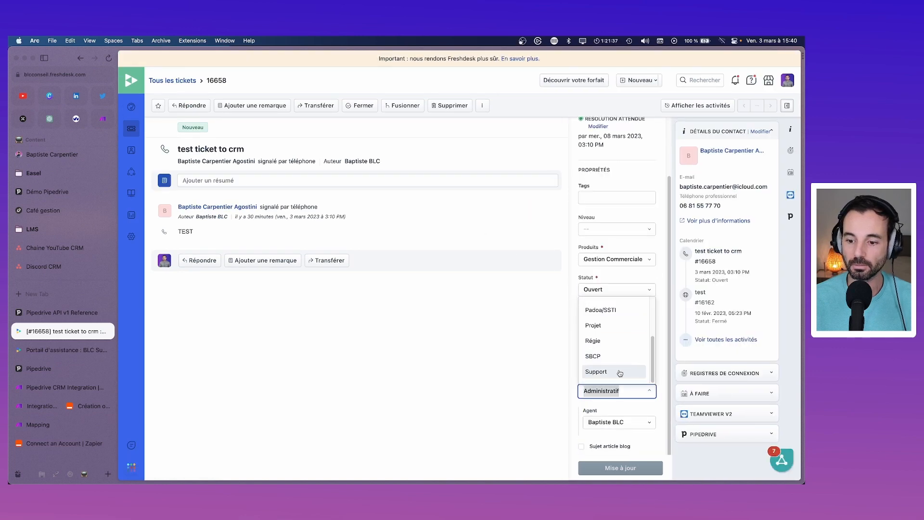
{"action": "scroll", "coordinate": [619, 369], "scroll_direction": "up", "scroll_amount": 3}
{"action": "scroll", "coordinate": [610, 375], "scroll_direction": "down", "scroll_amount": 3}
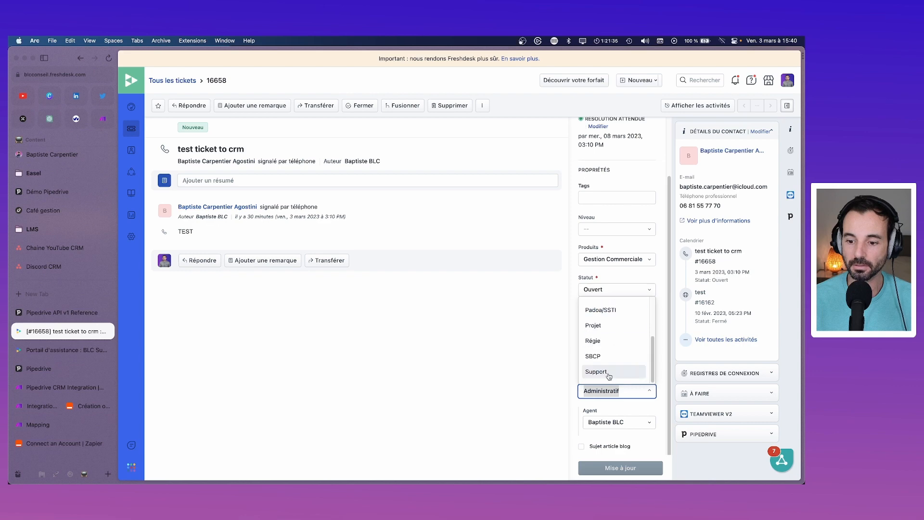
{"action": "left_click", "coordinate": [597, 372]}
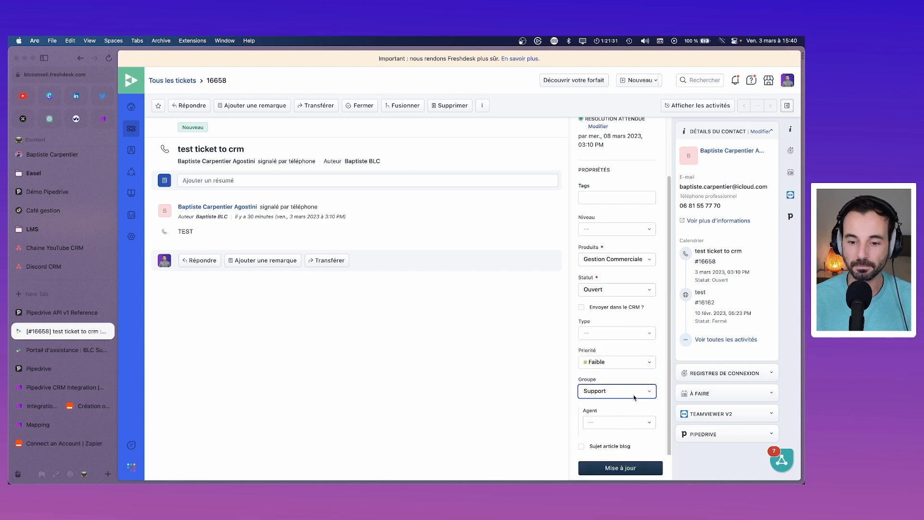
{"action": "left_click", "coordinate": [633, 467]}
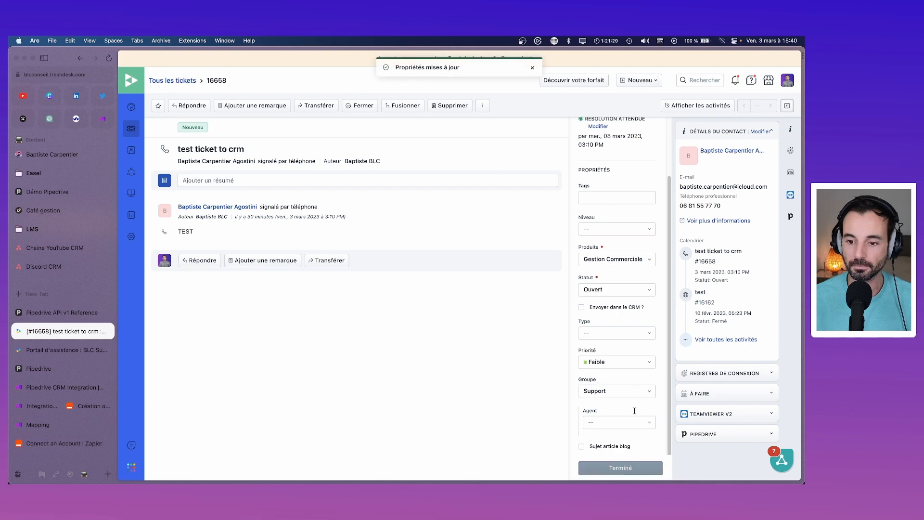
Step: Tick 'Envoyer dans le CRM ?' and save the ticket with Mise à jour
{"action": "left_click", "coordinate": [631, 311]}
{"action": "left_click", "coordinate": [628, 468]}
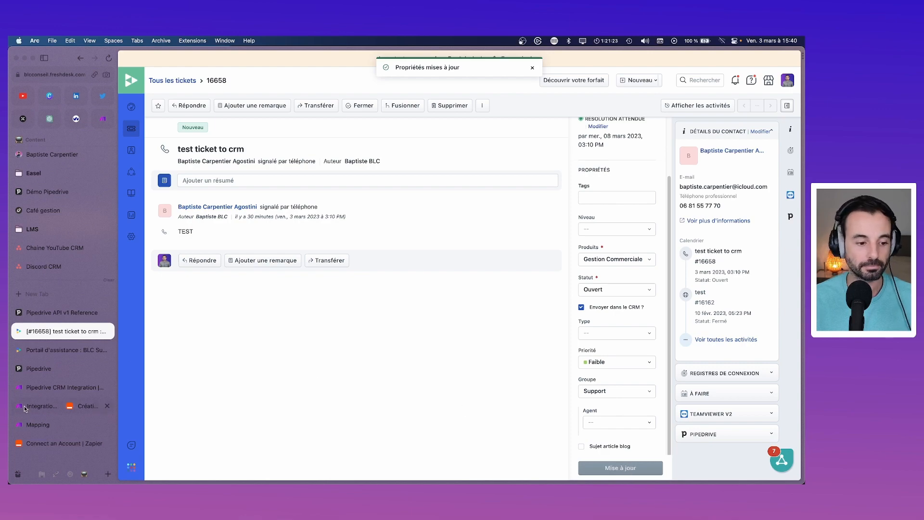
{"action": "left_click", "coordinate": [58, 406]}
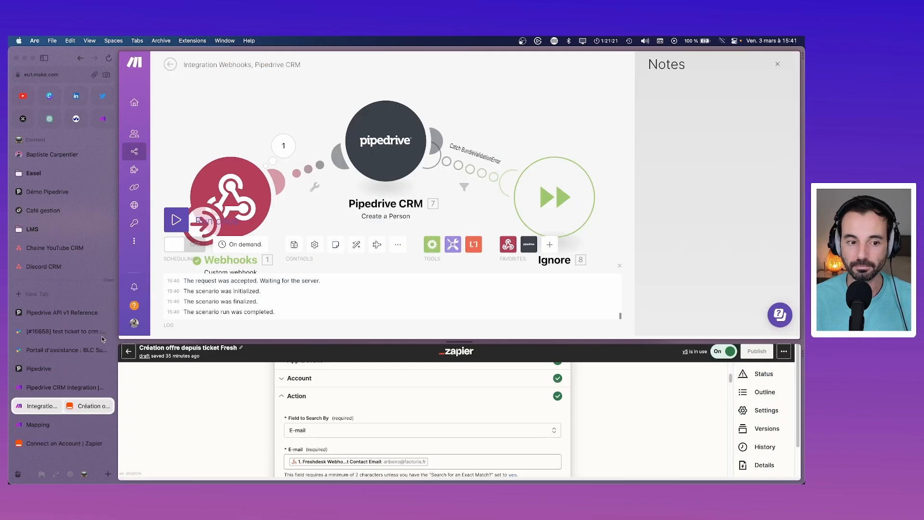
Step: Run the Webhooks-to-Pipedrive scenario once and inspect the Pipedrive CRM module's bundle data
{"action": "left_click", "coordinate": [212, 228]}
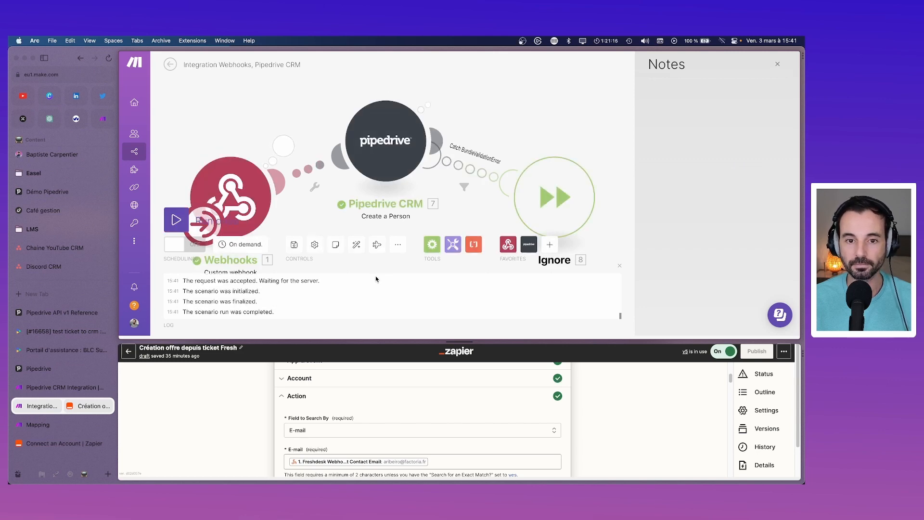
{"action": "left_click", "coordinate": [438, 90]}
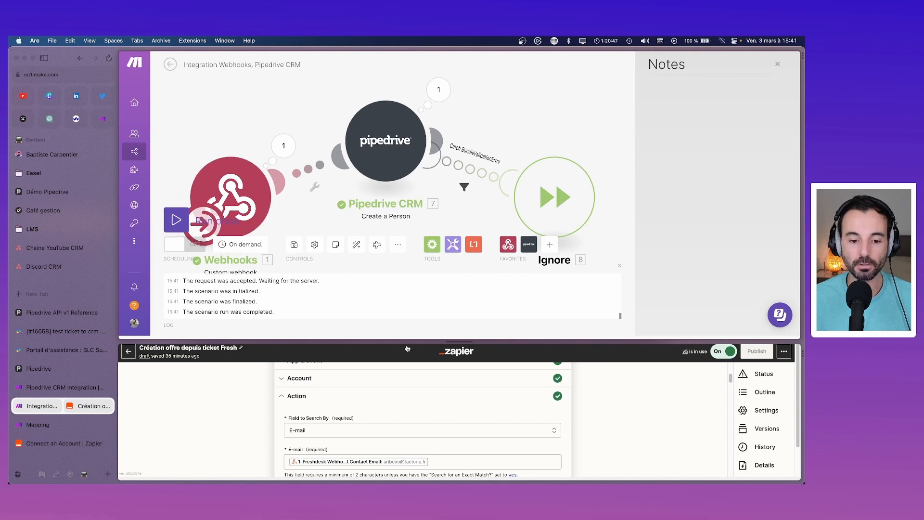
Step: Enlarge the Zapier pane and reselect Catch Hook as step 1's trigger event
{"action": "left_click_drag", "start_coordinate": [460, 341], "coordinate": [460, 139]}
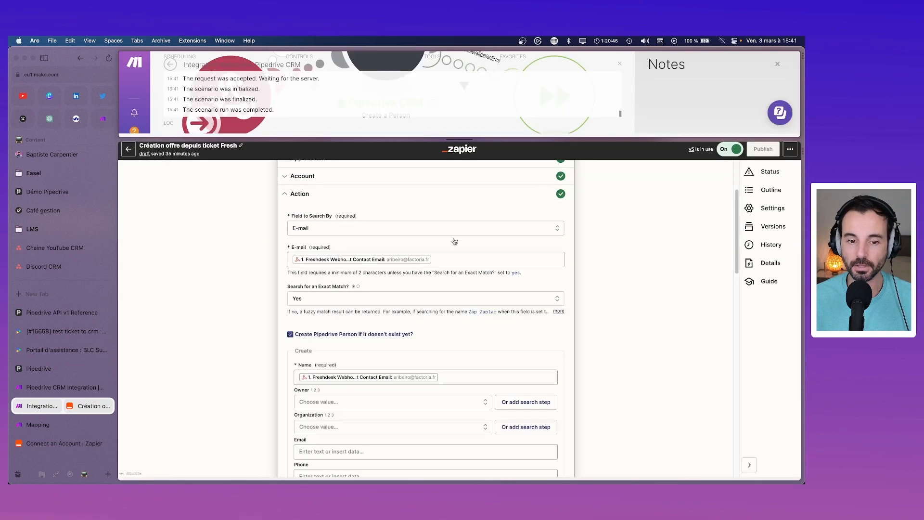
{"action": "scroll", "coordinate": [446, 260], "scroll_direction": "up", "scroll_amount": 3}
{"action": "left_click", "coordinate": [434, 198]}
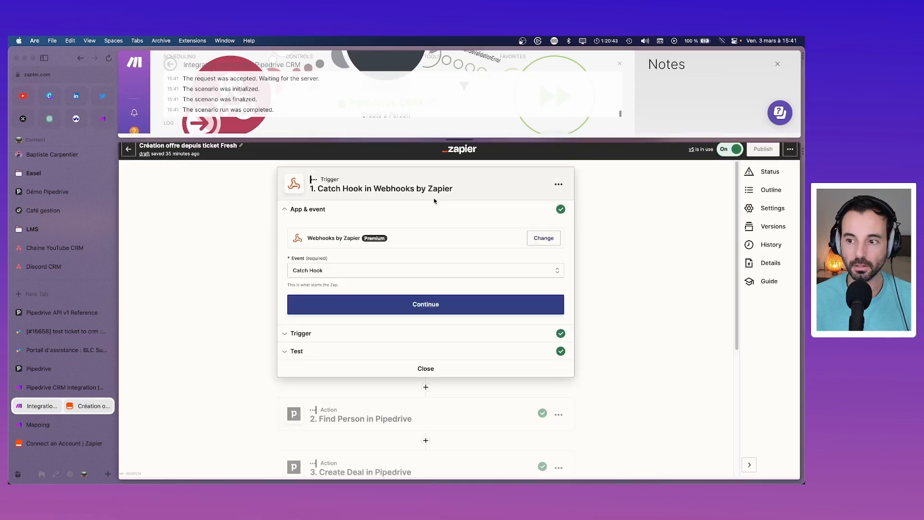
{"action": "left_click", "coordinate": [430, 334]}
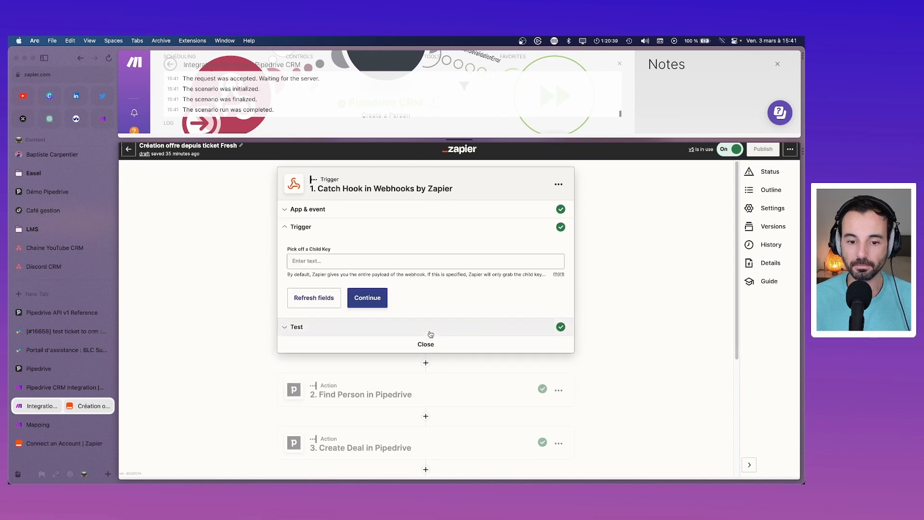
{"action": "left_click", "coordinate": [353, 208]}
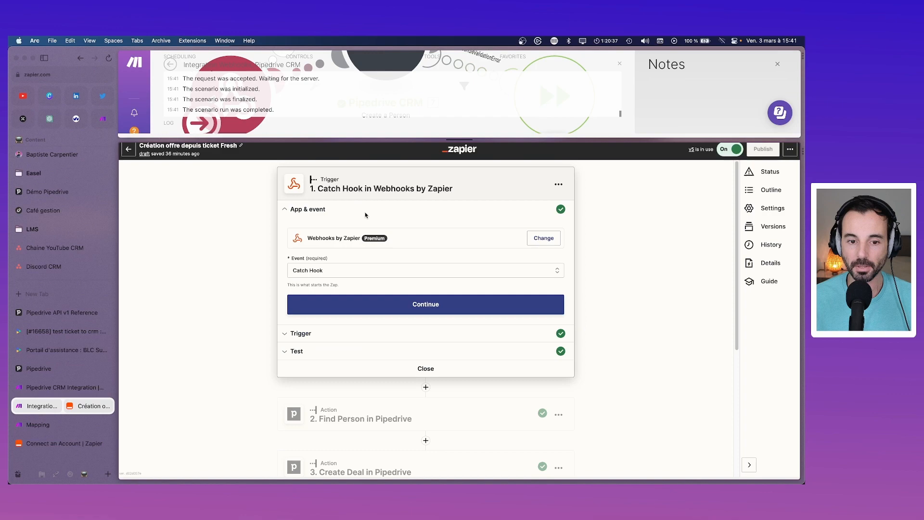
{"action": "left_click", "coordinate": [541, 239]}
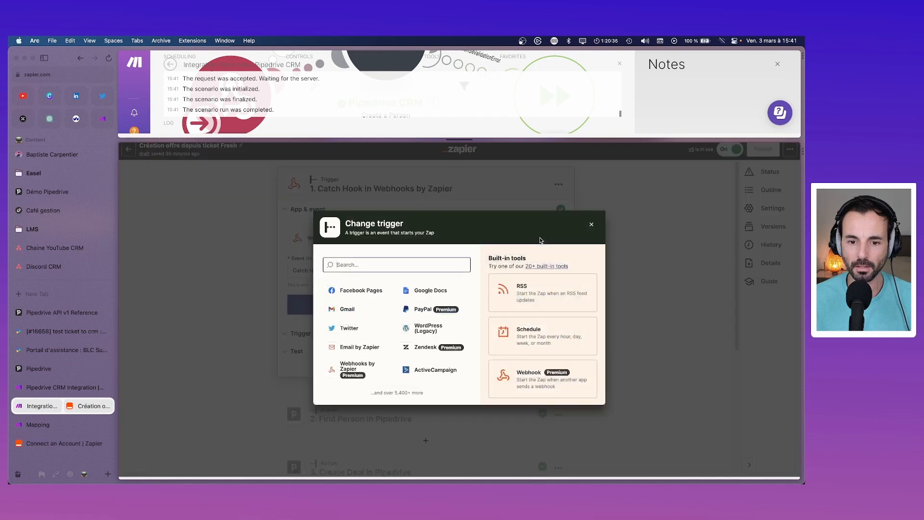
{"action": "left_click", "coordinate": [594, 225]}
{"action": "left_click", "coordinate": [362, 271]}
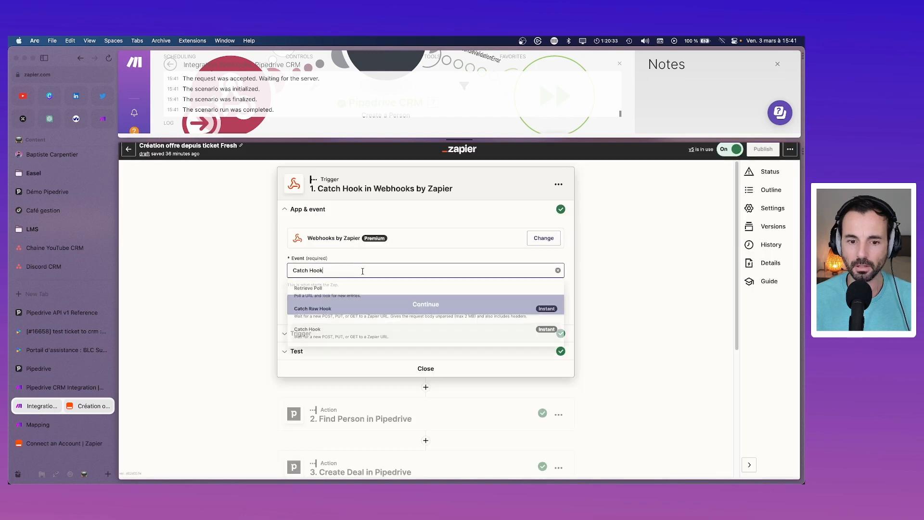
{"action": "left_click", "coordinate": [399, 339]}
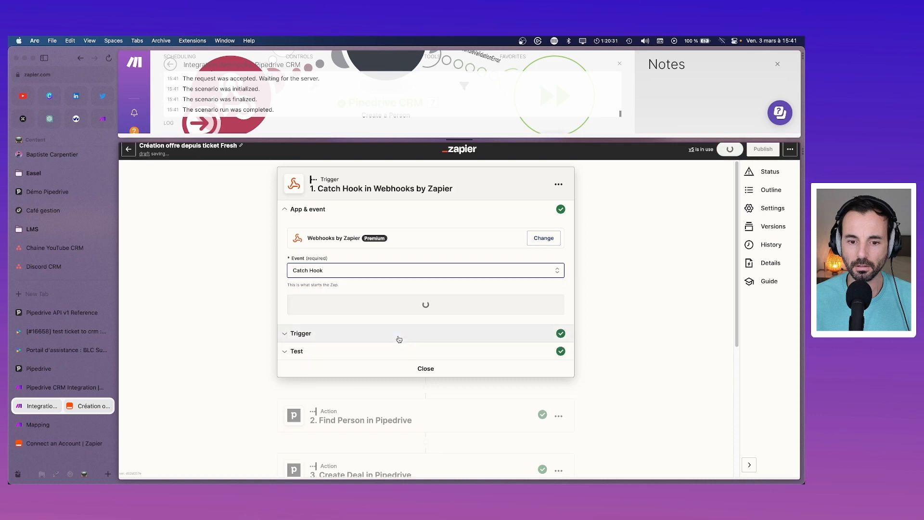
Step: Continue to the trigger test and copy the zap's webhook URL
{"action": "left_click", "coordinate": [436, 304]}
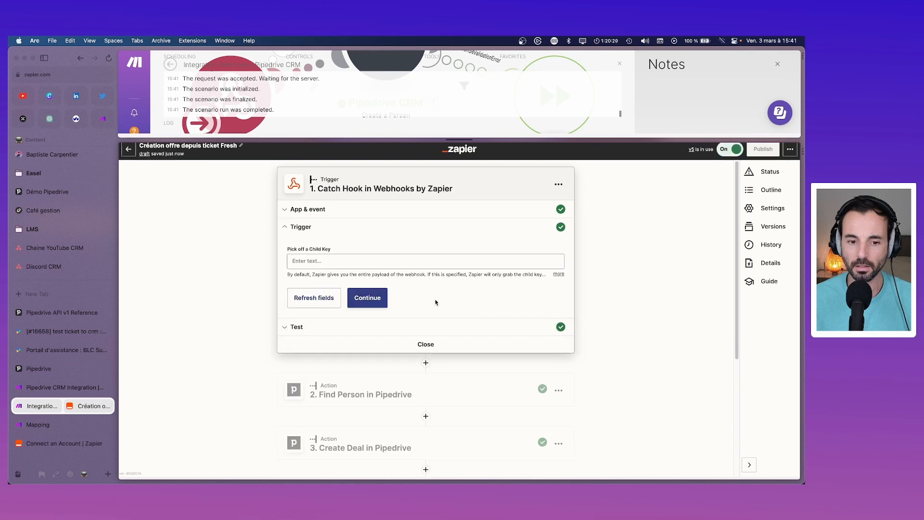
{"action": "left_click", "coordinate": [370, 299]}
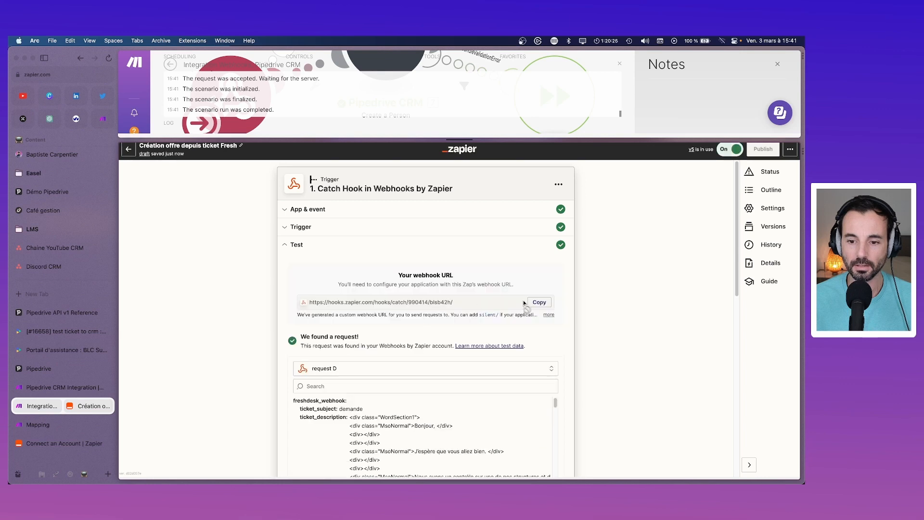
{"action": "left_click", "coordinate": [537, 302]}
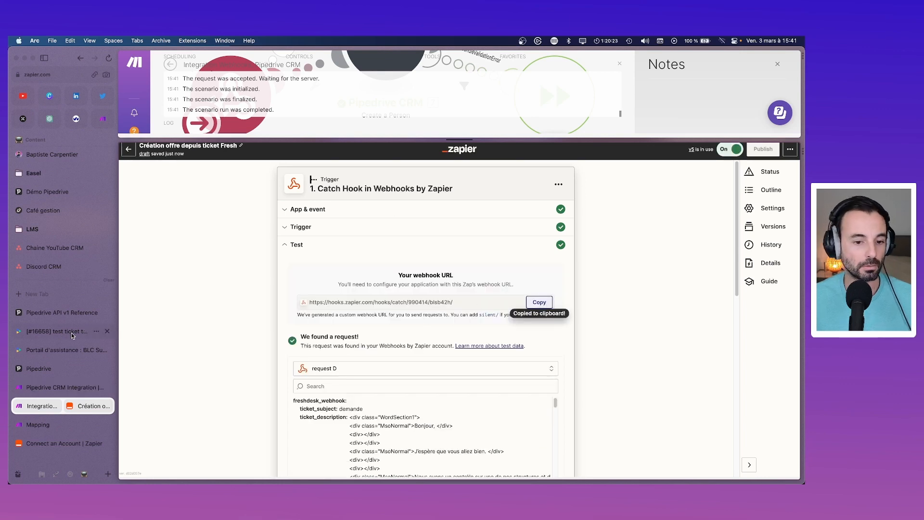
{"action": "left_click", "coordinate": [41, 334]}
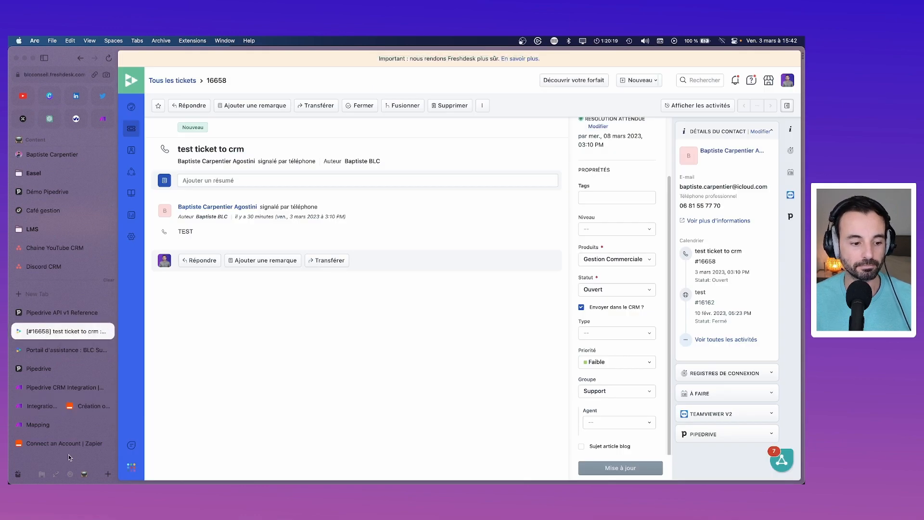
Step: Replace the 'Création offre dans CRM' rule's webhook URL with the Zapier URL, preview, and save
{"action": "left_click", "coordinate": [64, 350]}
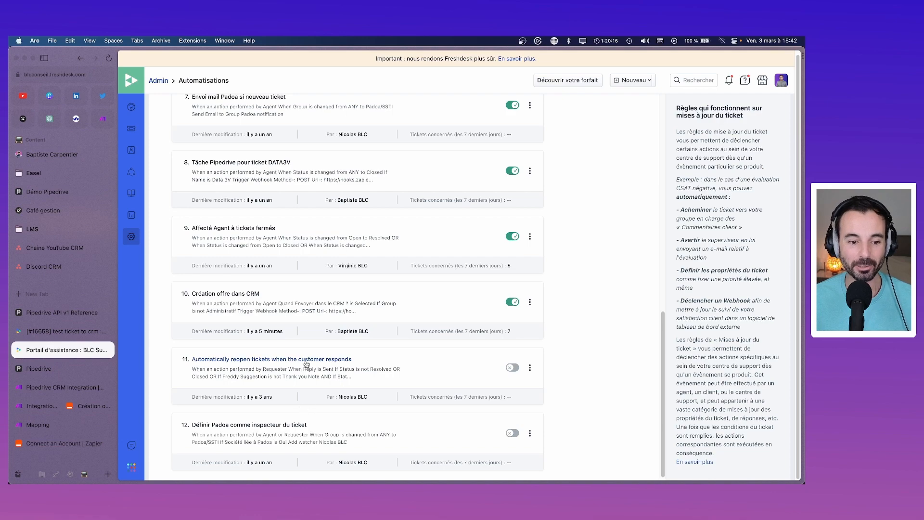
{"action": "left_click", "coordinate": [237, 295]}
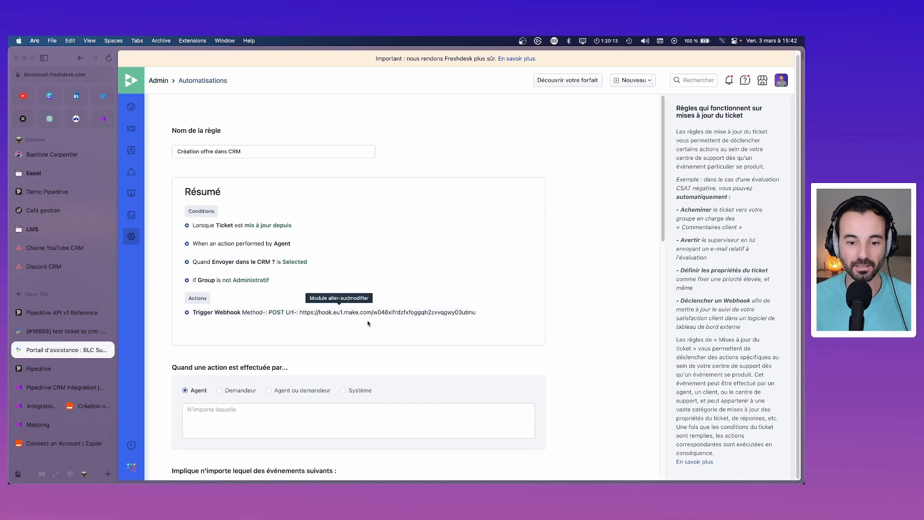
{"action": "scroll", "coordinate": [369, 321], "scroll_direction": "down", "scroll_amount": 10}
{"action": "scroll", "coordinate": [370, 321], "scroll_direction": "down", "scroll_amount": 3}
{"action": "left_click", "coordinate": [371, 210]}
{"action": "key", "text": "super+a"}
{"action": "key", "text": "super+v"}
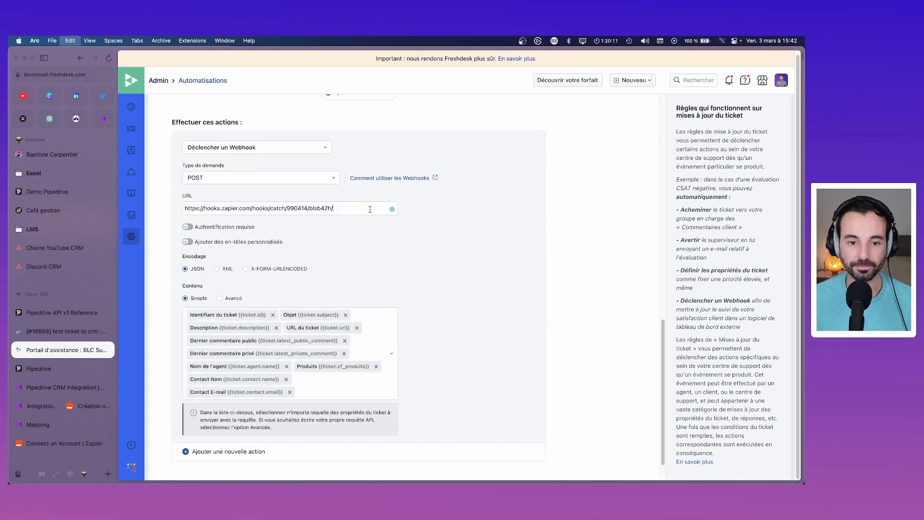
{"action": "scroll", "coordinate": [309, 366], "scroll_direction": "down", "scroll_amount": 2}
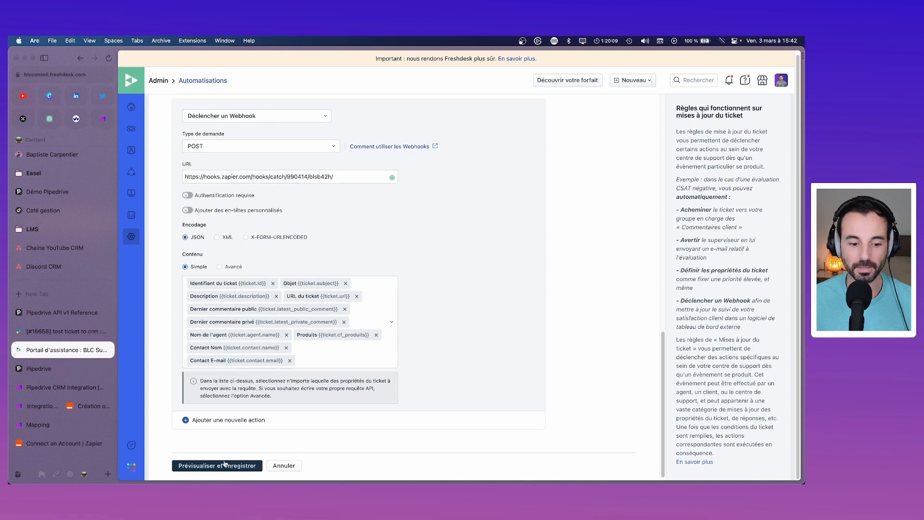
{"action": "left_click", "coordinate": [250, 465]}
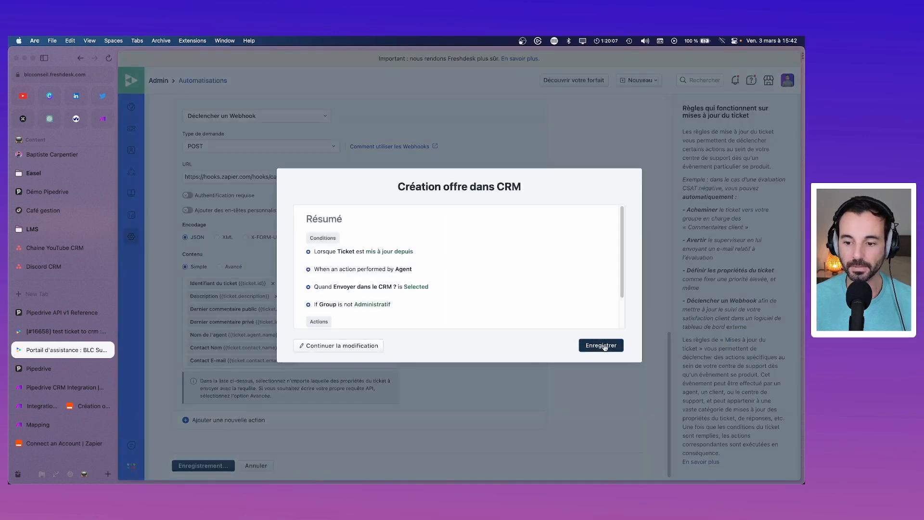
{"action": "left_click", "coordinate": [603, 346]}
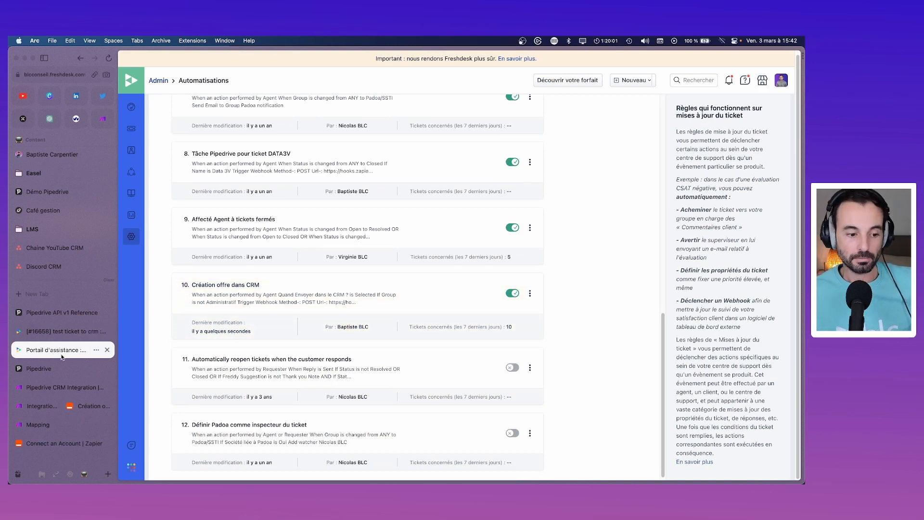
{"action": "left_click", "coordinate": [53, 382]}
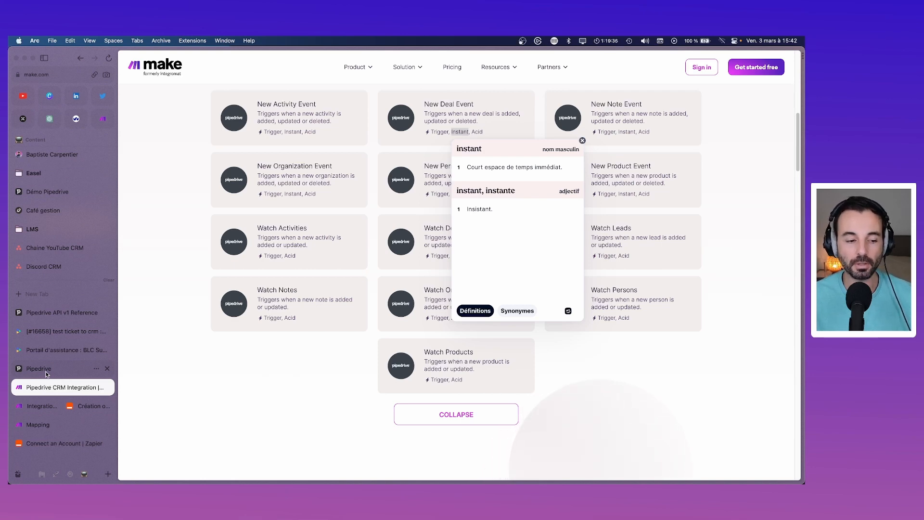
Step: Return to Zapier and leave the draft to view the published 'Création offre depuis ticket Fresh' zap
{"action": "left_click", "coordinate": [57, 336]}
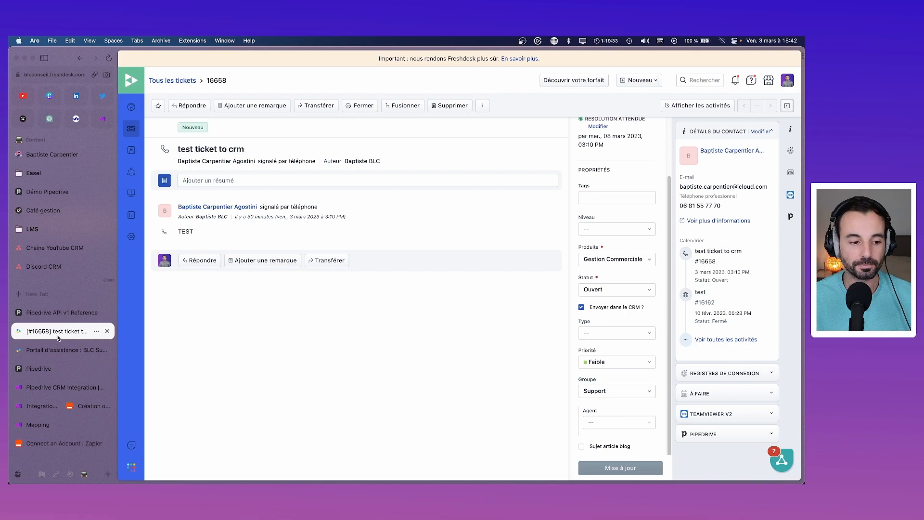
{"action": "left_click", "coordinate": [65, 350]}
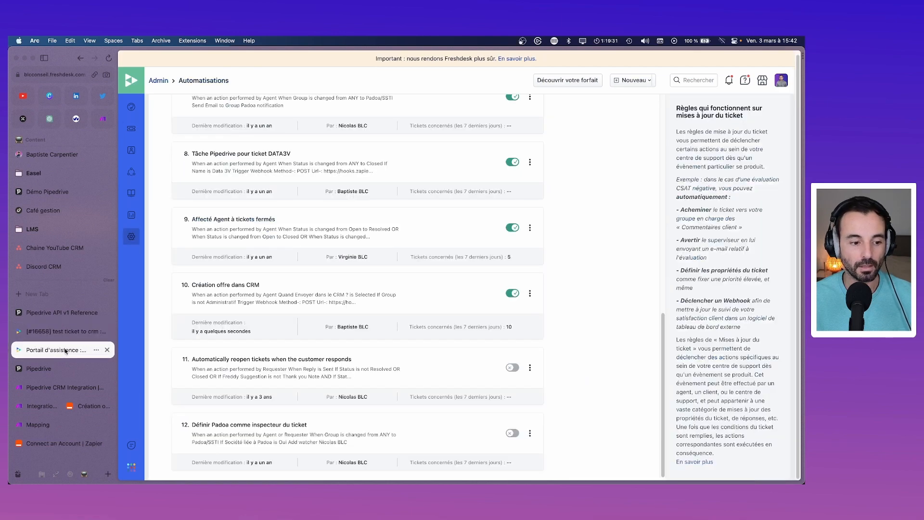
{"action": "left_click", "coordinate": [60, 408]}
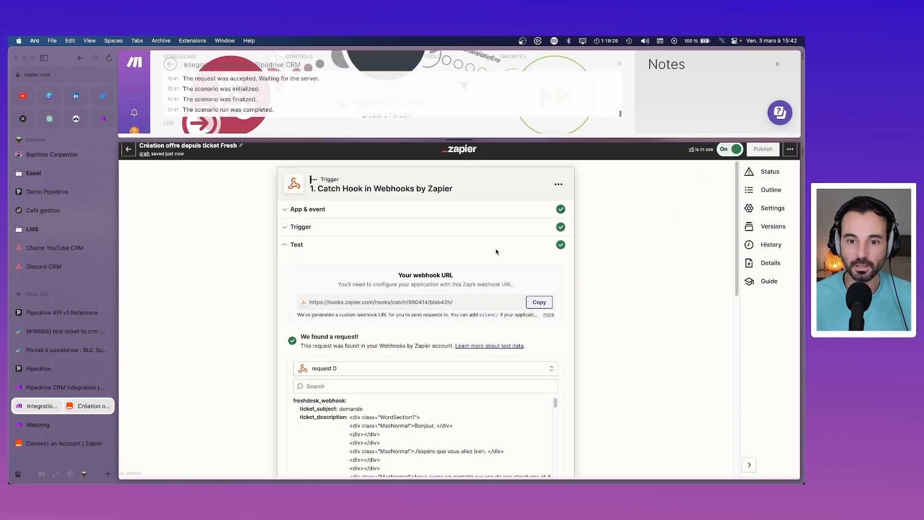
{"action": "left_click", "coordinate": [129, 151]}
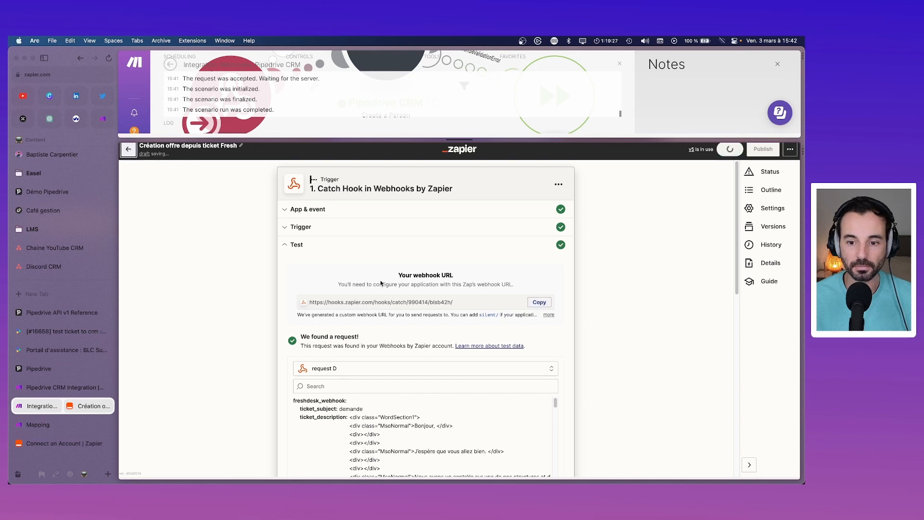